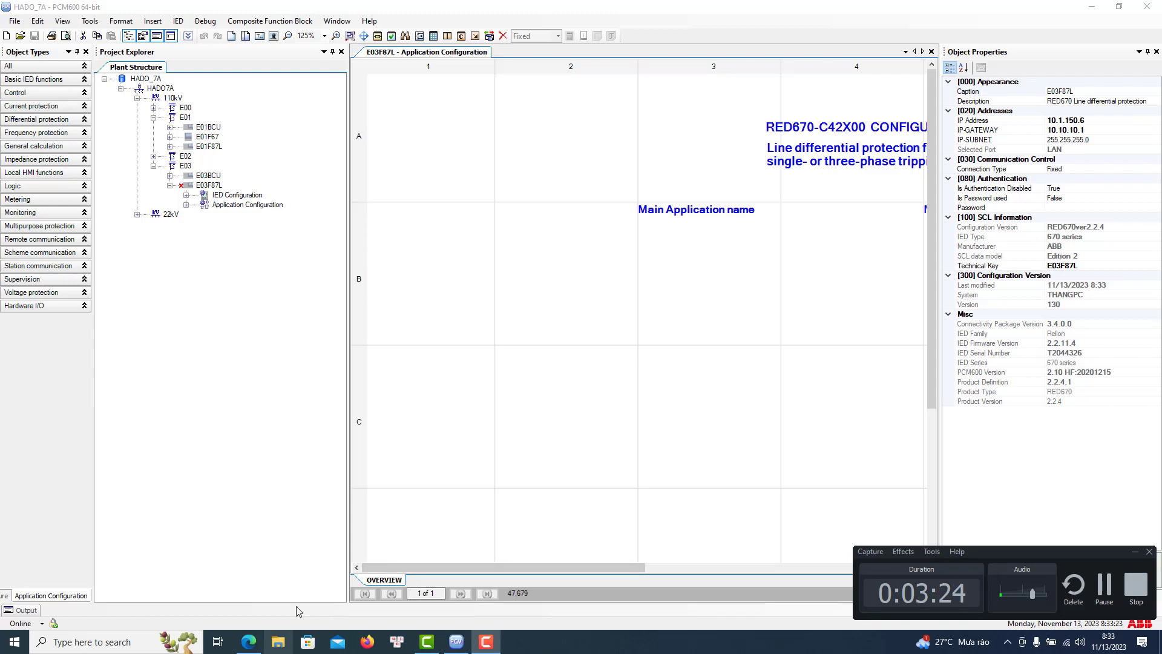
# Insert a new main application into the E03F87L application configuration and name it AI
pyautogui.click(207, 185)
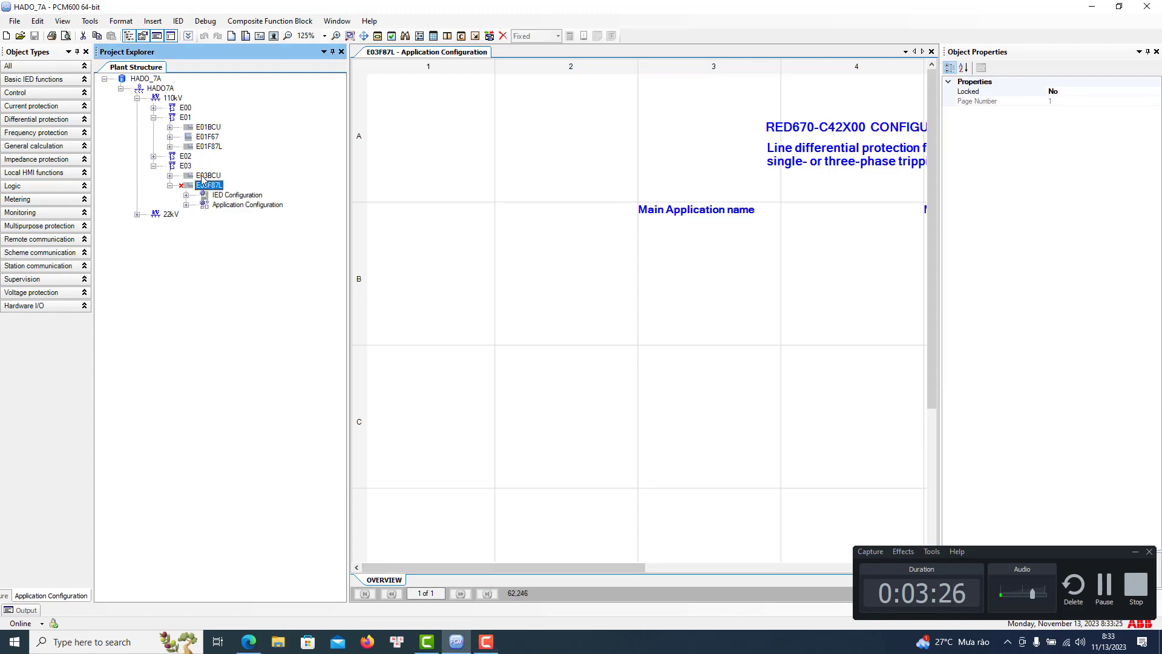
pyautogui.doubleClick(205, 183)
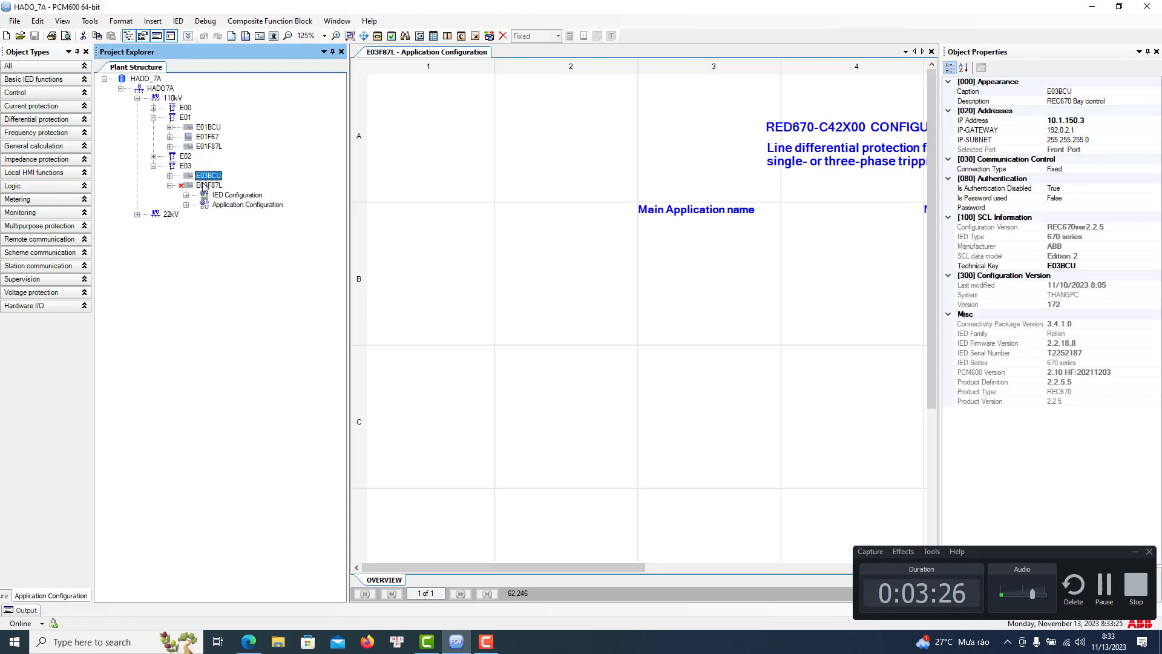
pyautogui.click(386, 579)
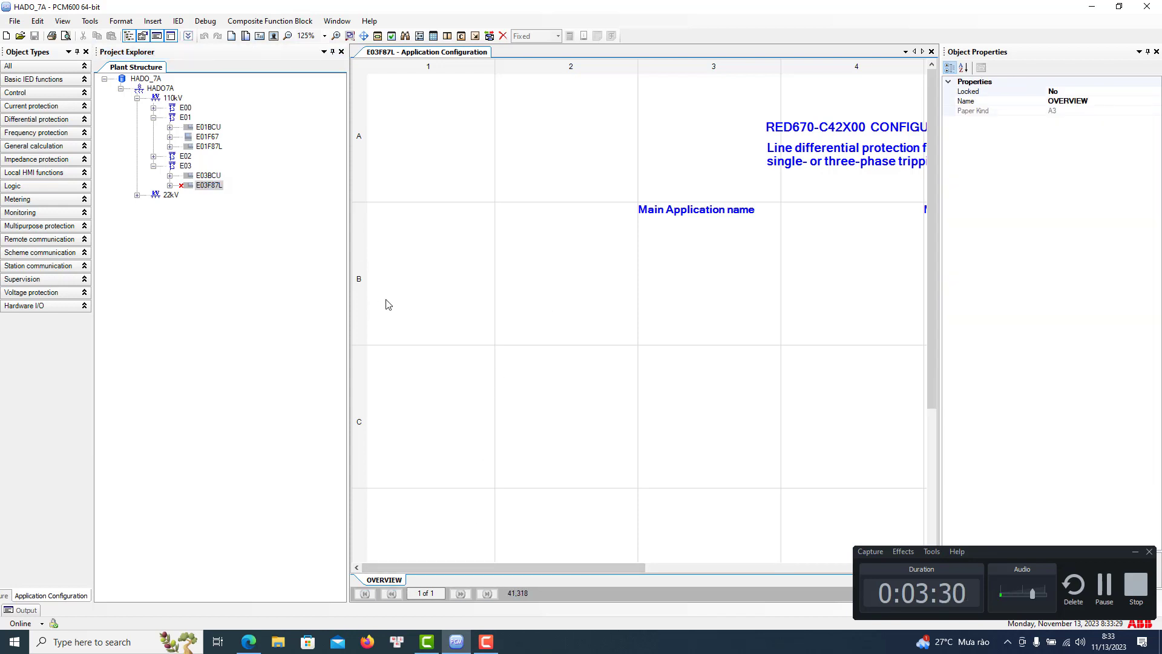
pyautogui.click(96, 22)
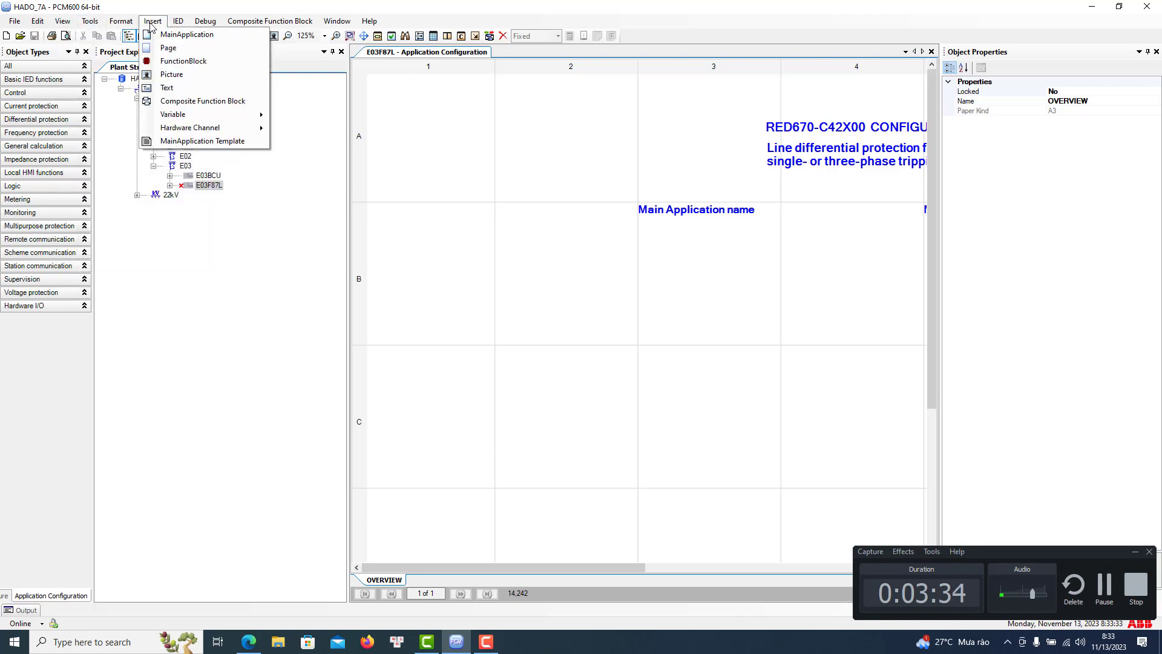
pyautogui.click(176, 35)
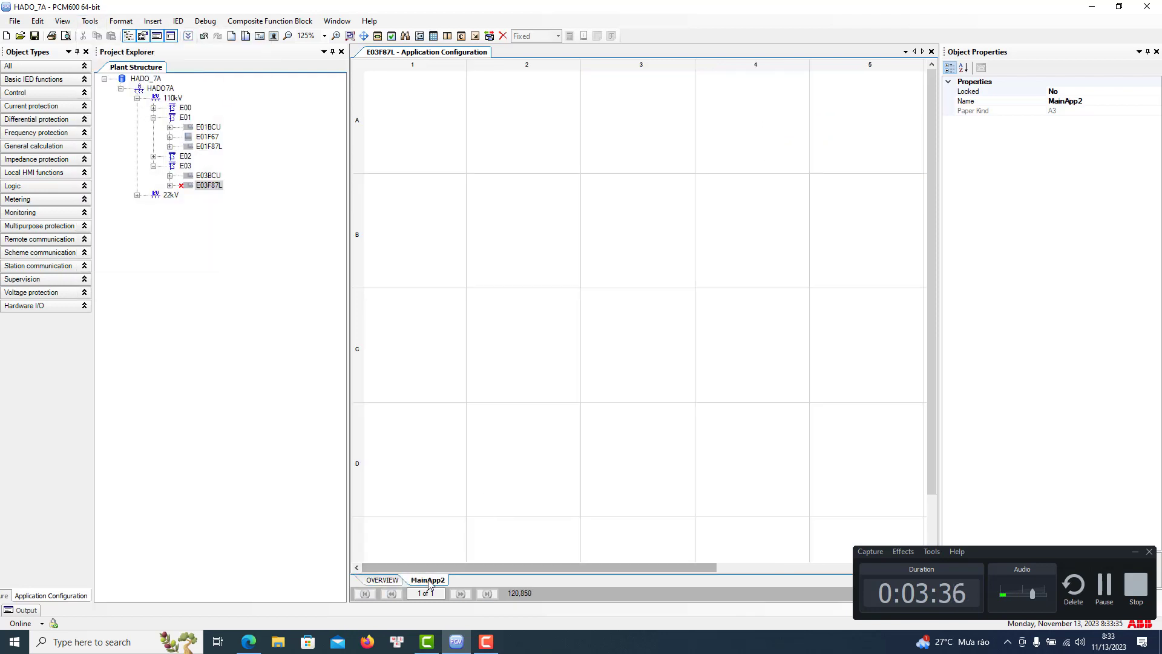
pyautogui.click(1089, 101)
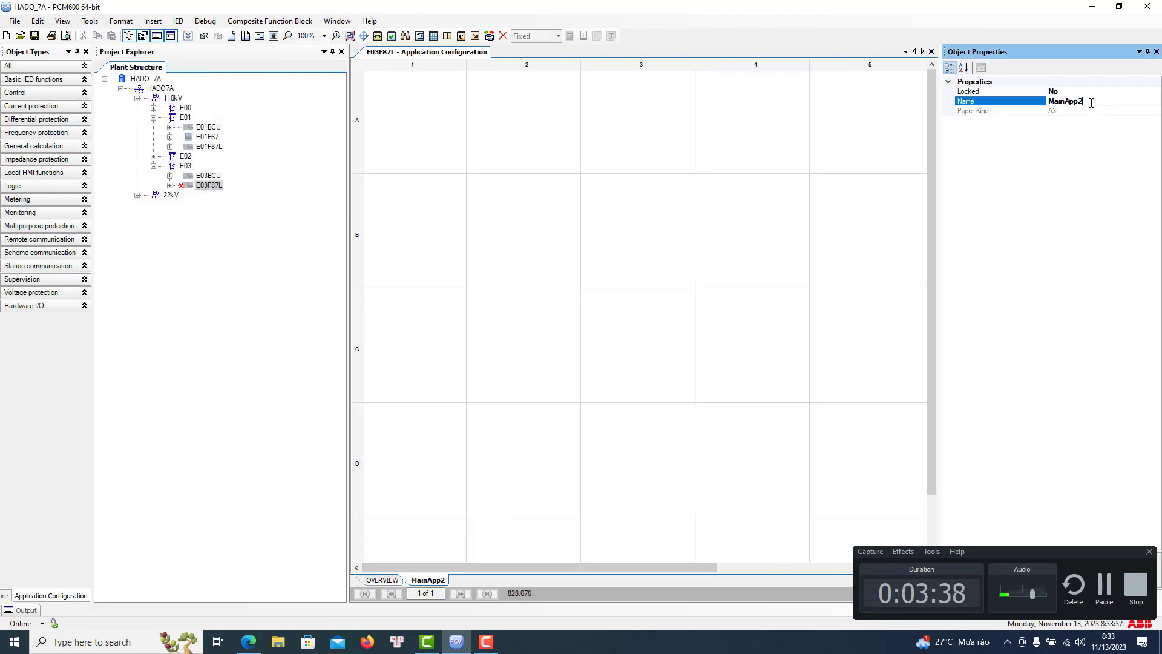
pyautogui.write('AI')
pyautogui.click(572, 316)
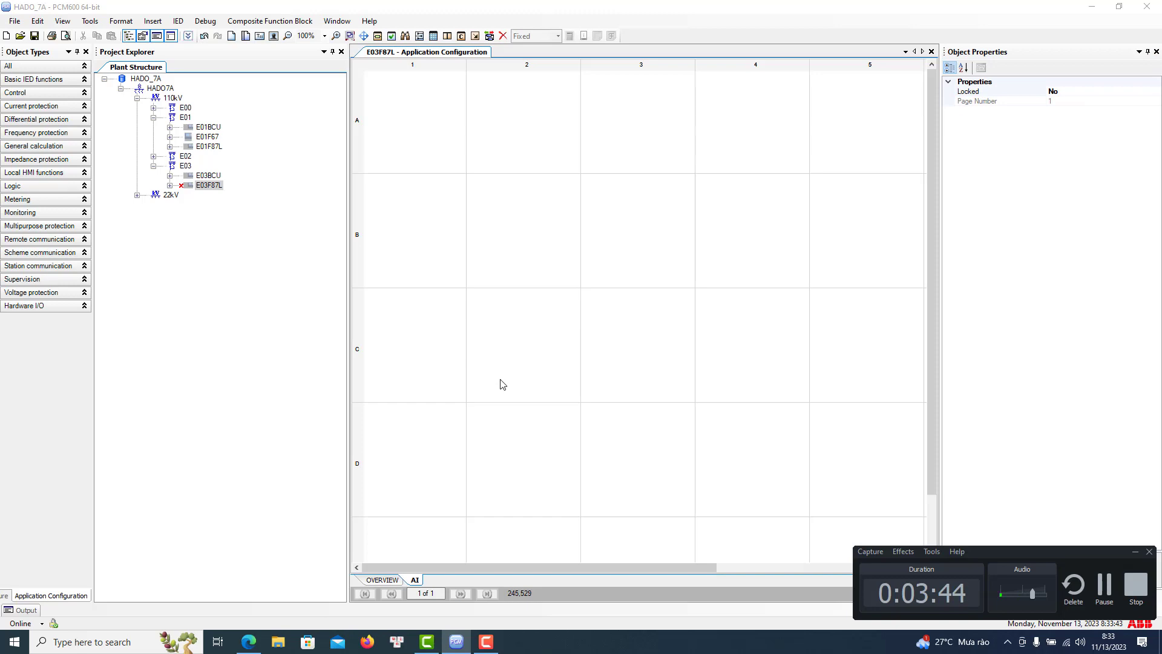
# Look through the folders on the Project (G:) drive in File Explorer for the station's project files
pyautogui.press('super+e')
pyautogui.click(1053, 193)
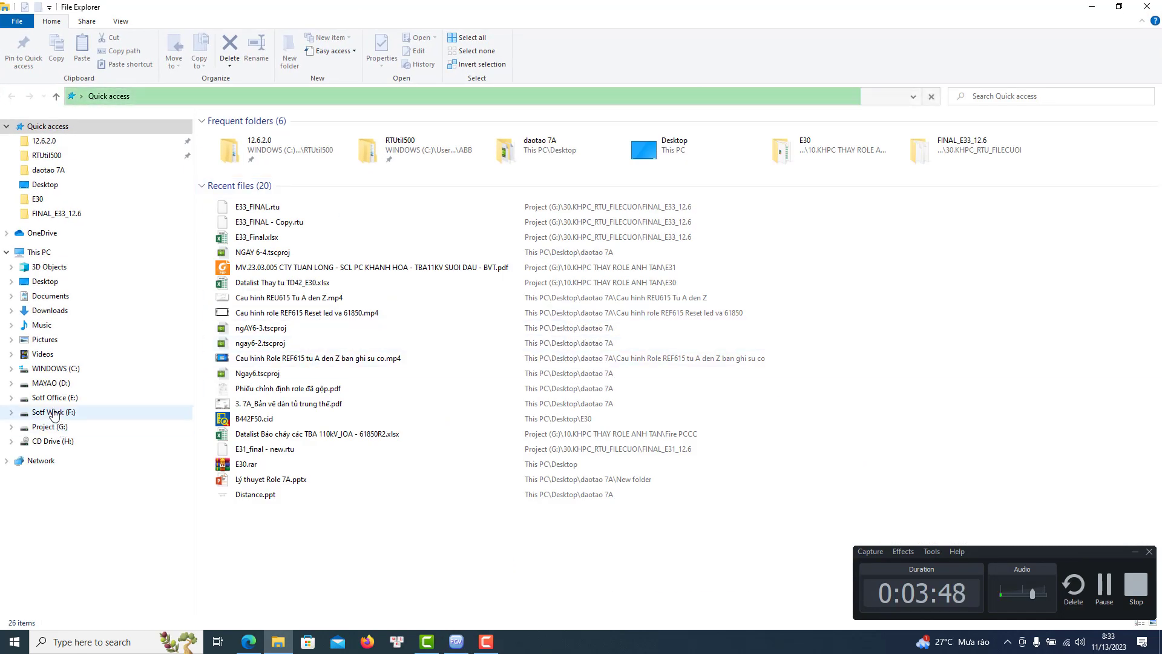
pyautogui.click(53, 412)
pyautogui.press('Up')
pyautogui.press('Down')
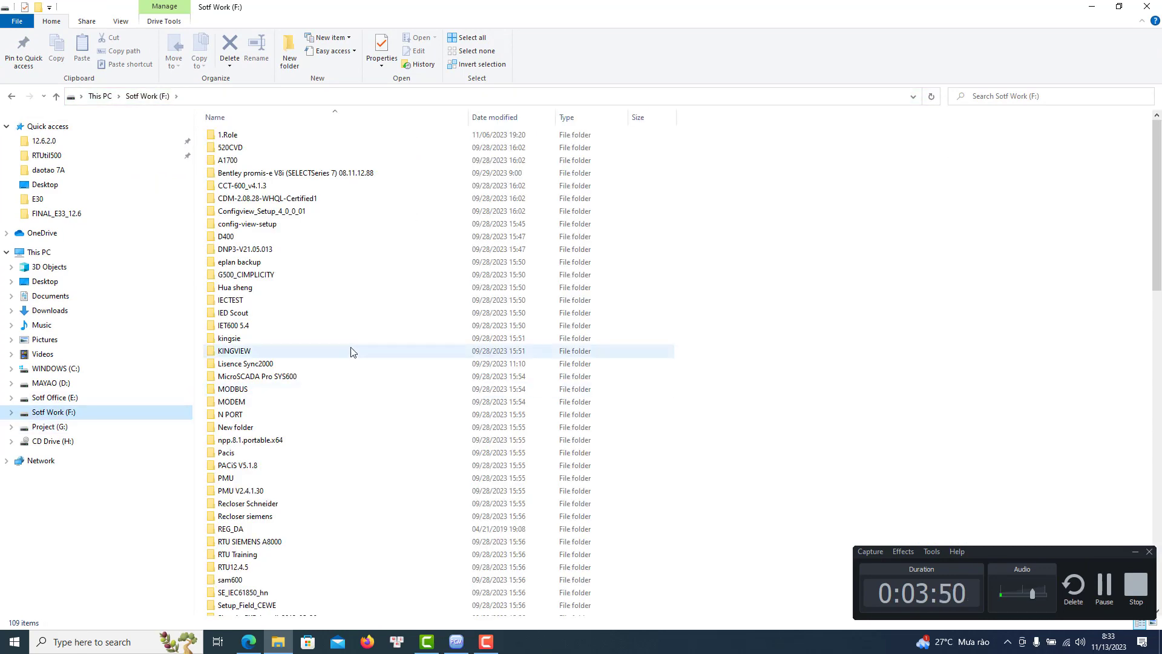
pyautogui.press('Down')
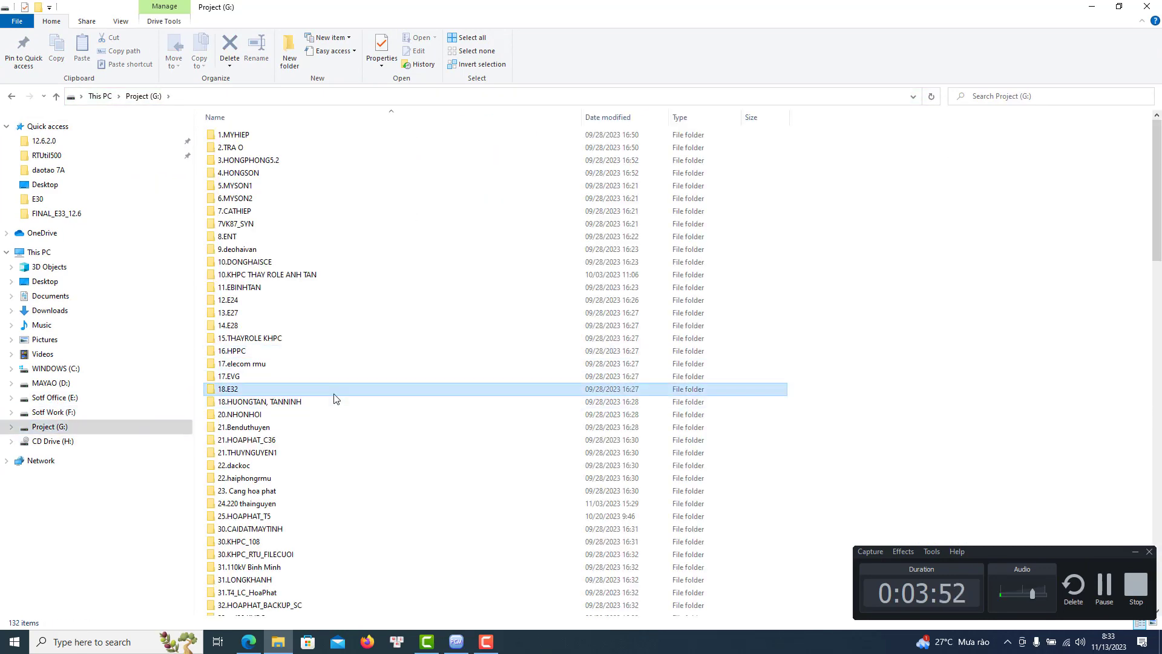
pyautogui.click(334, 391)
pyautogui.scroll(-4, 339, 396)
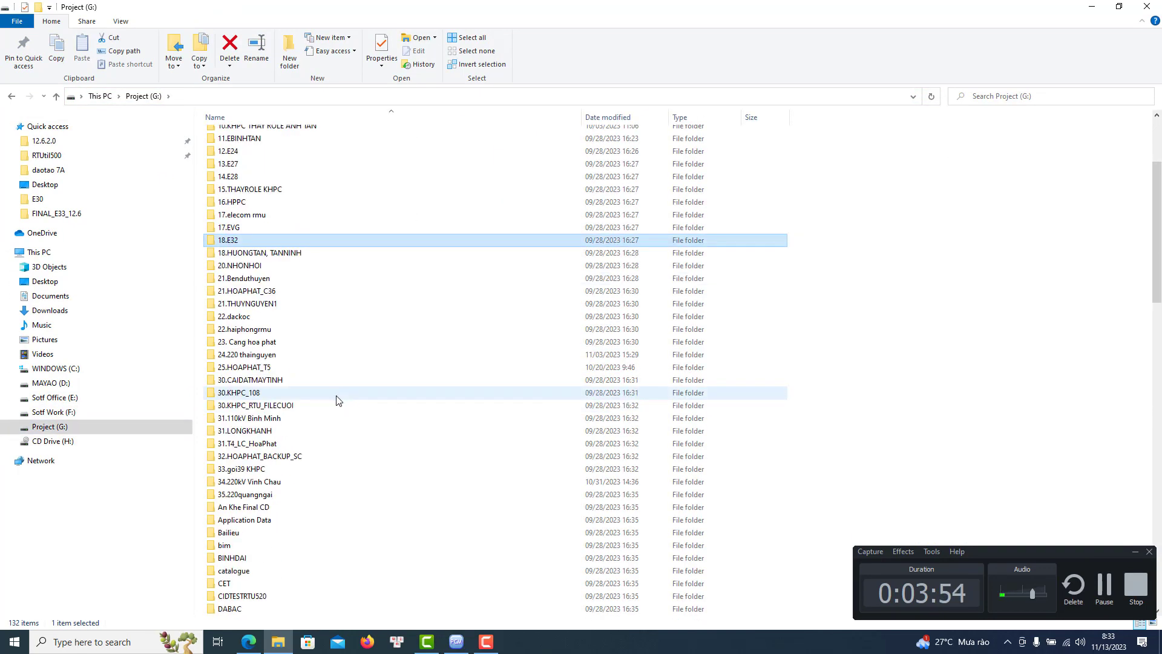
pyautogui.click(280, 406)
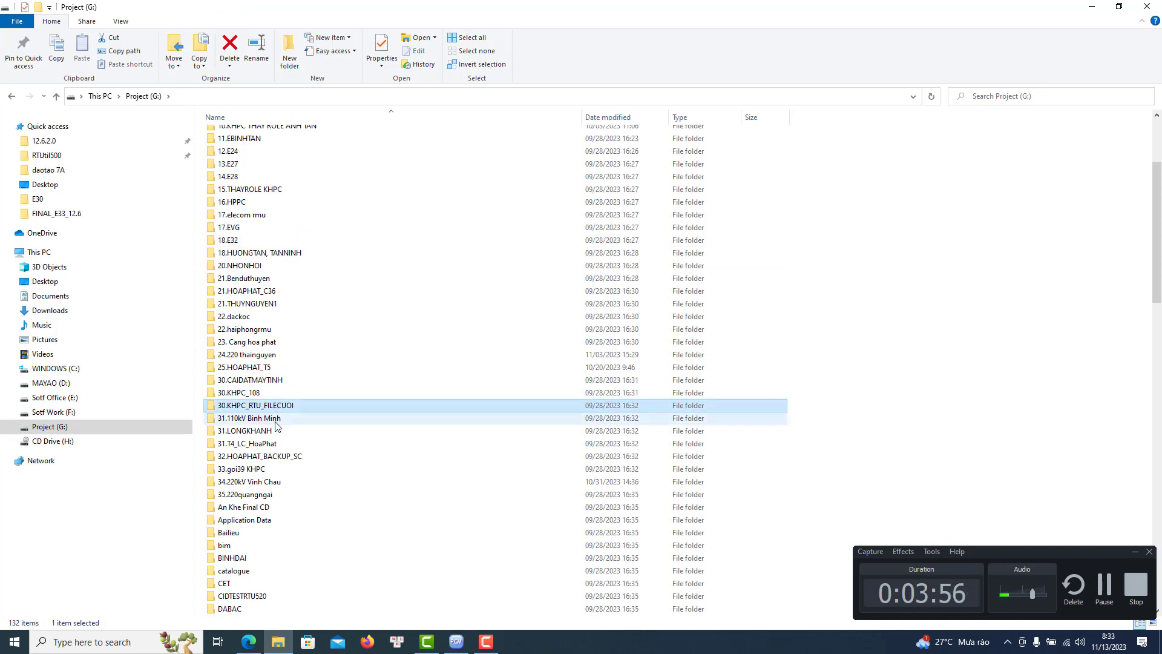
pyautogui.moveTo(367, 474)
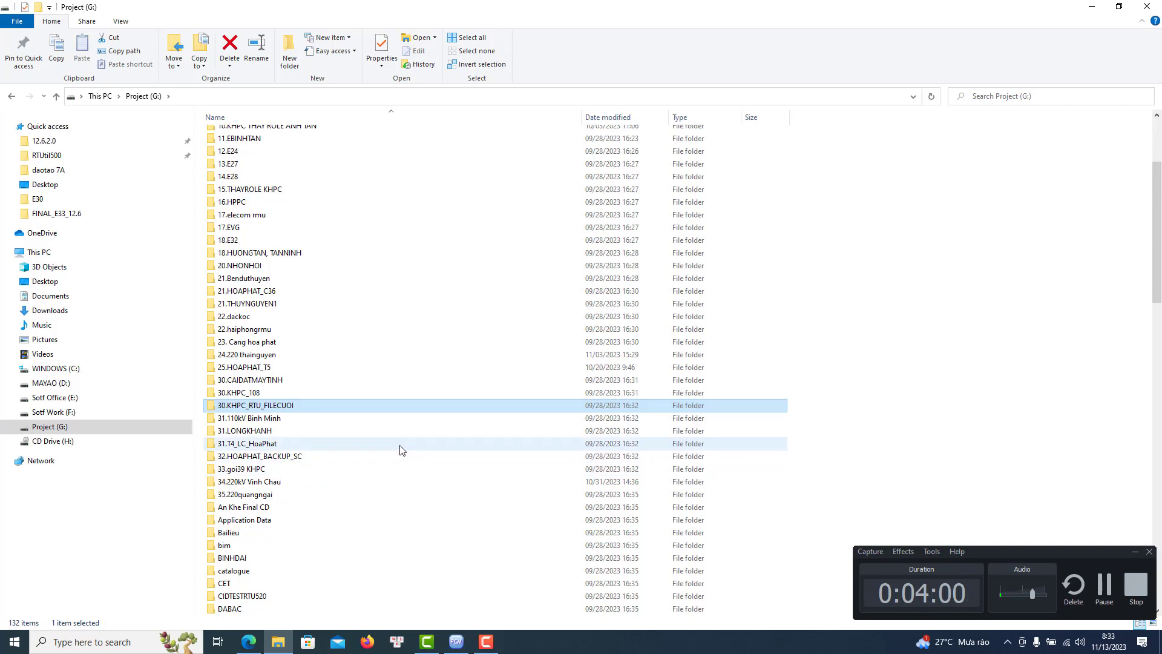
pyautogui.scroll(-8, 394, 451)
pyautogui.scroll(10, 390, 449)
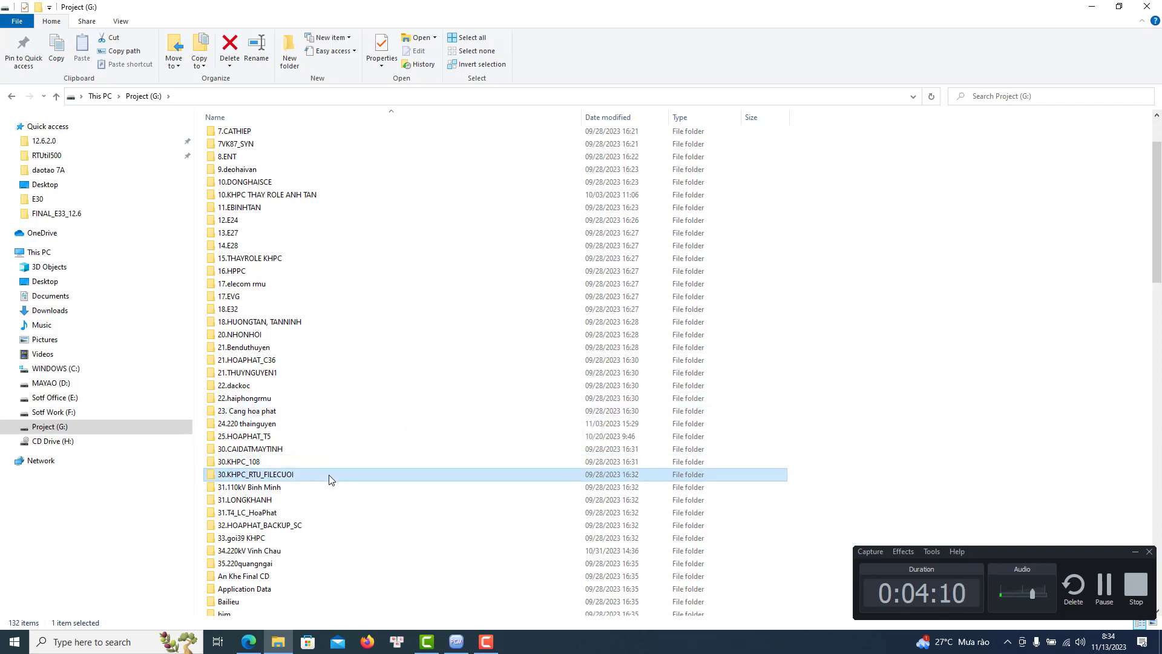
pyautogui.scroll(-1, 330, 479)
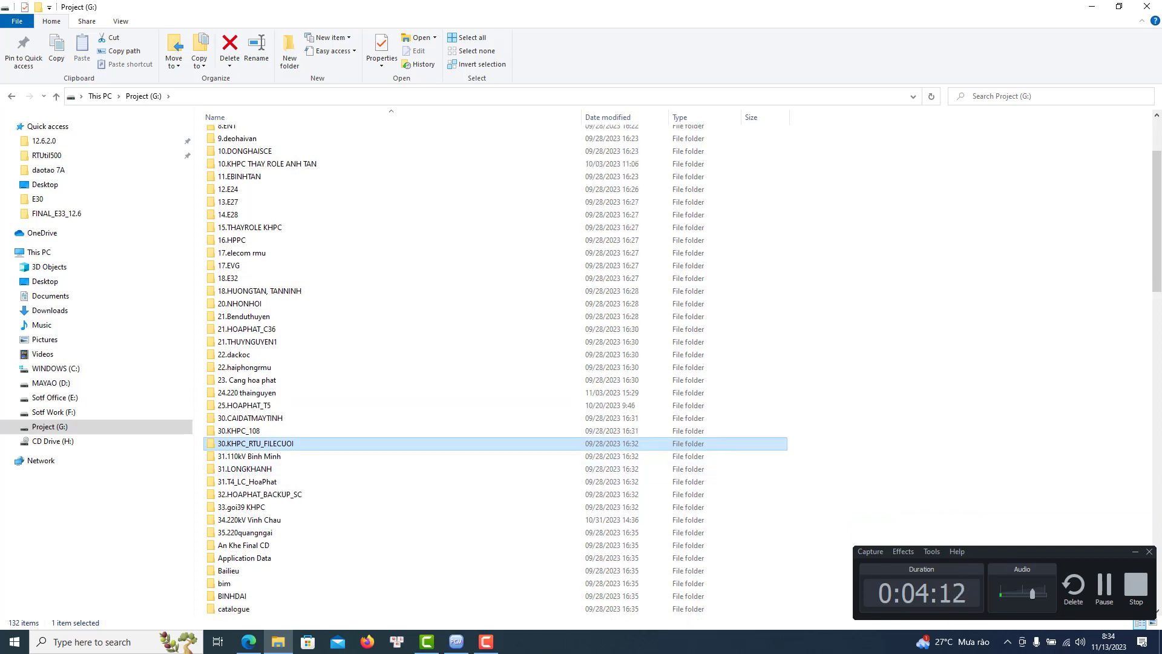
pyautogui.click(1092, 7)
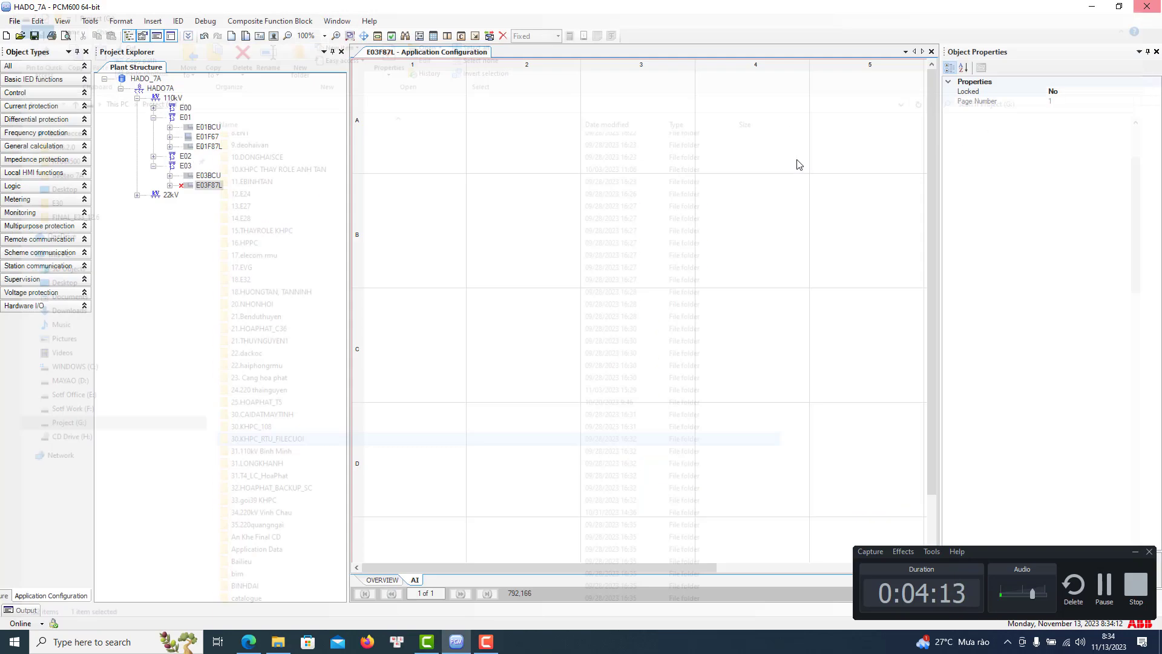
# Open the drawing 7A. BẢN VẼ THI CÔNG R0 03-03-2021.pdf from the 1.Nhithu subfolder of the desktop folder daotao 7A
pyautogui.click(1092, 7)
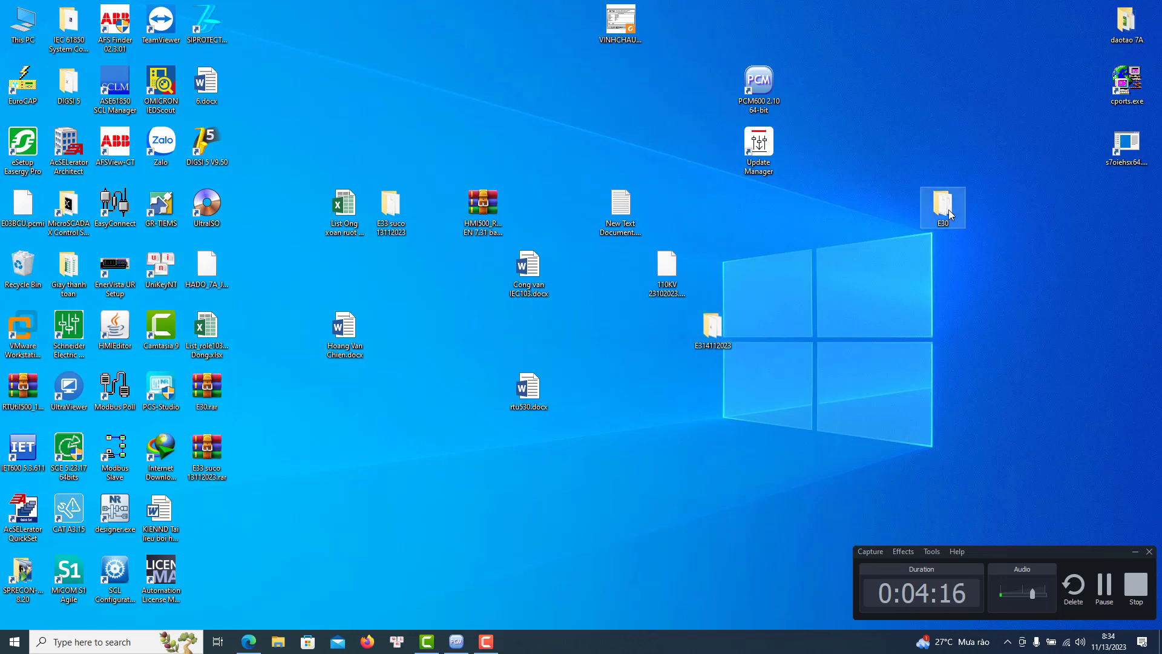
pyautogui.doubleClick(1126, 28)
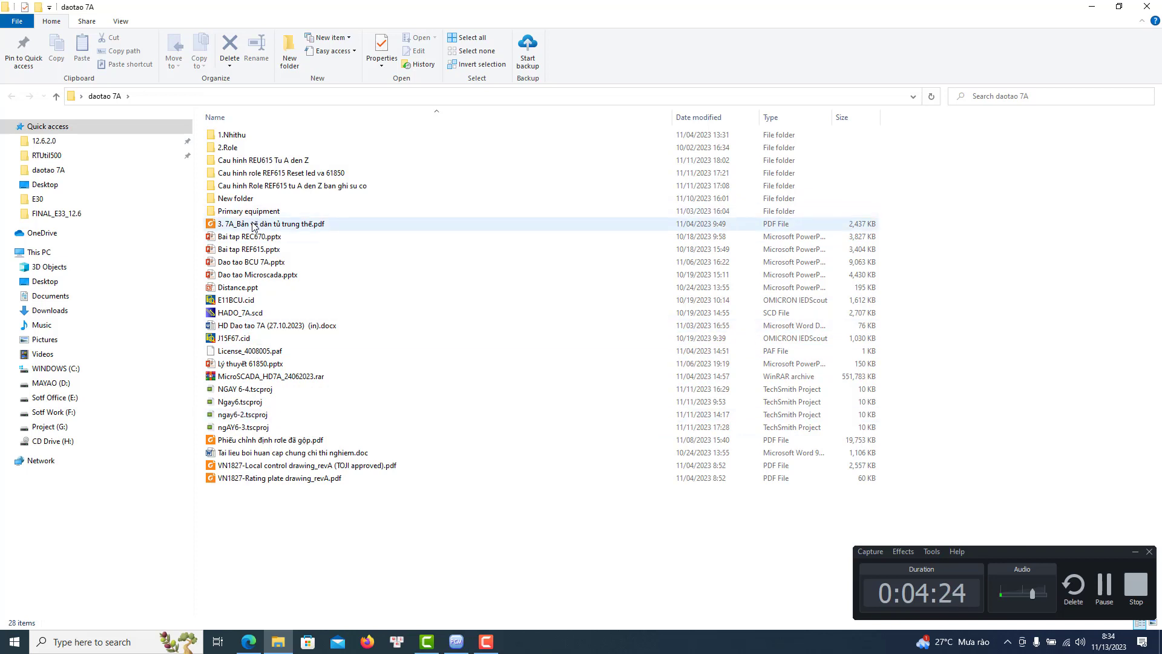
pyautogui.doubleClick(230, 135)
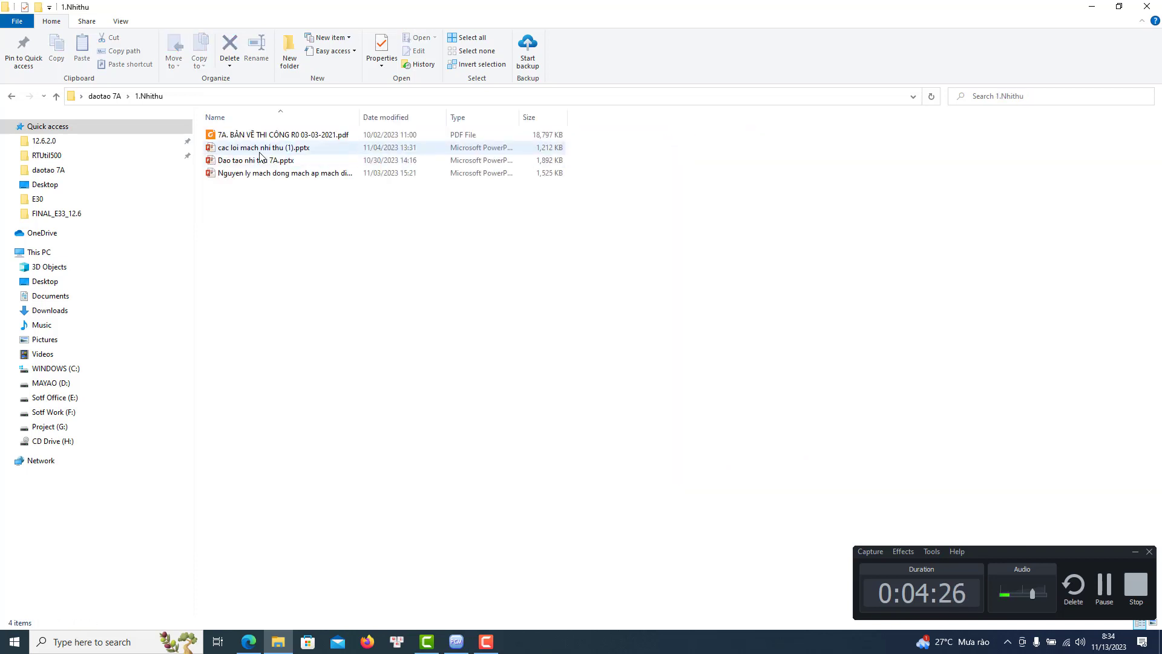
pyautogui.click(260, 148)
pyautogui.doubleClick(260, 136)
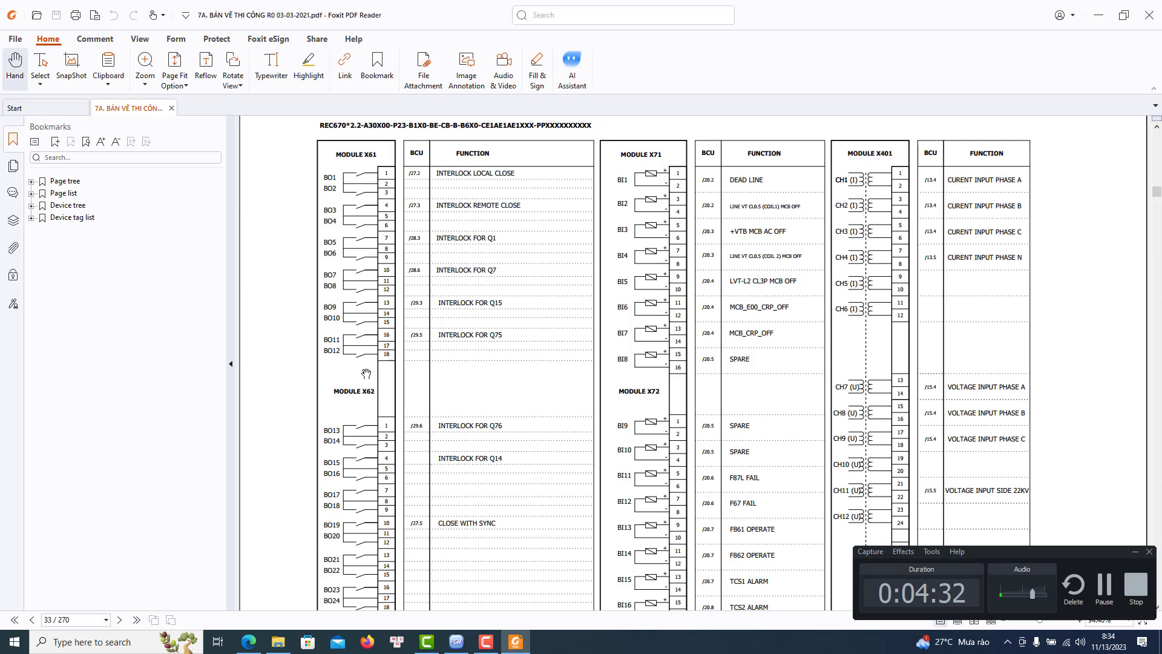
# Show page 33 F87L SCHEMATIC from the =E01 +CRP page tree at page width and examine the relay's module and channel assignments
pyautogui.click(32, 181)
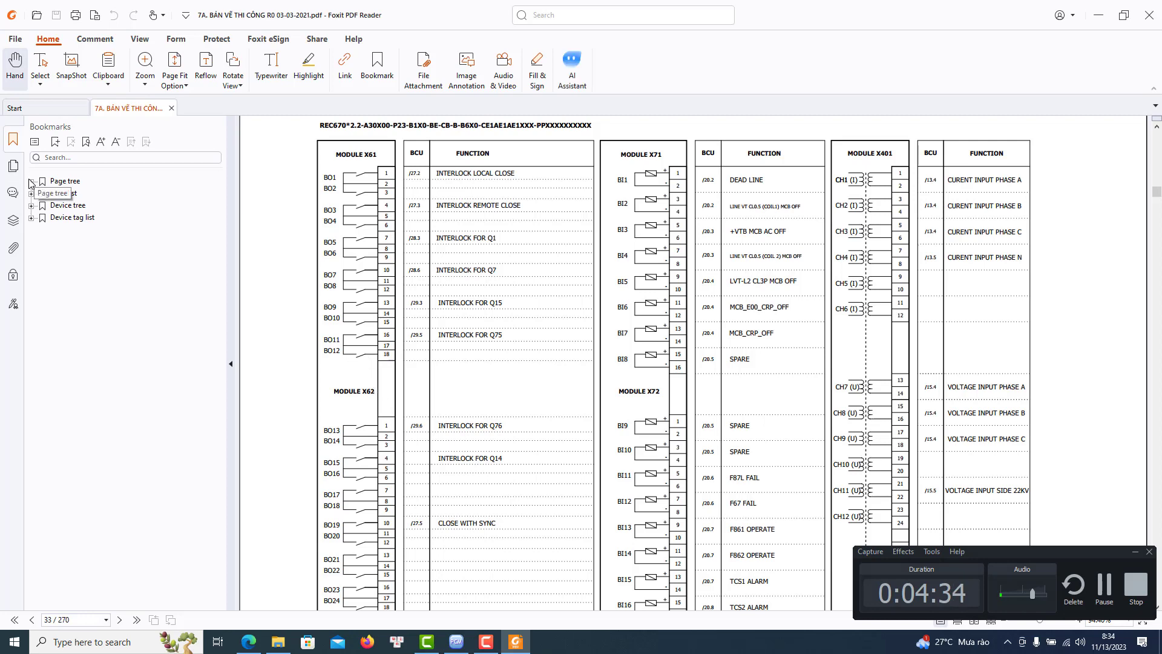
pyautogui.click(42, 194)
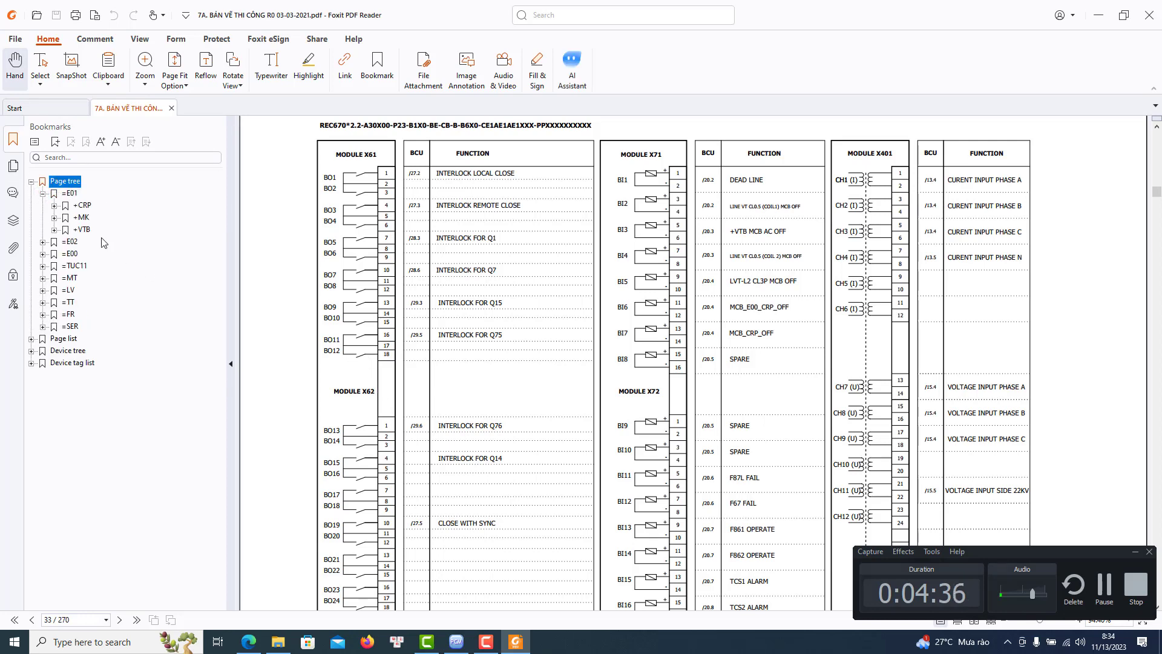
pyautogui.click(54, 205)
pyautogui.scroll(-5, 191, 319)
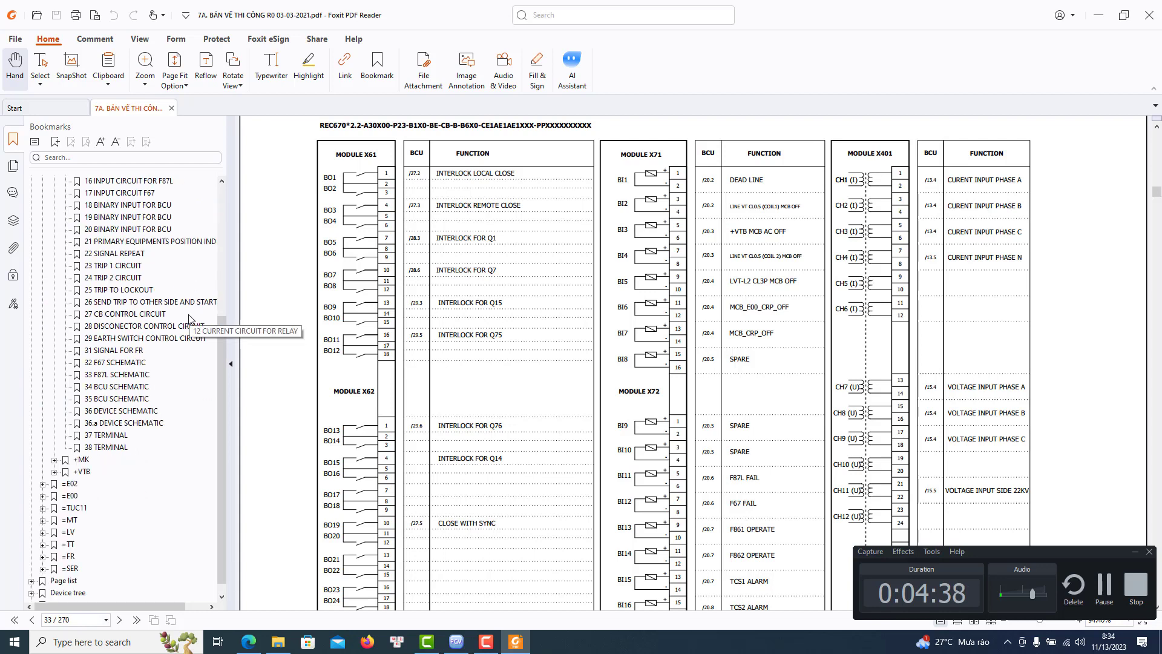
pyautogui.click(117, 374)
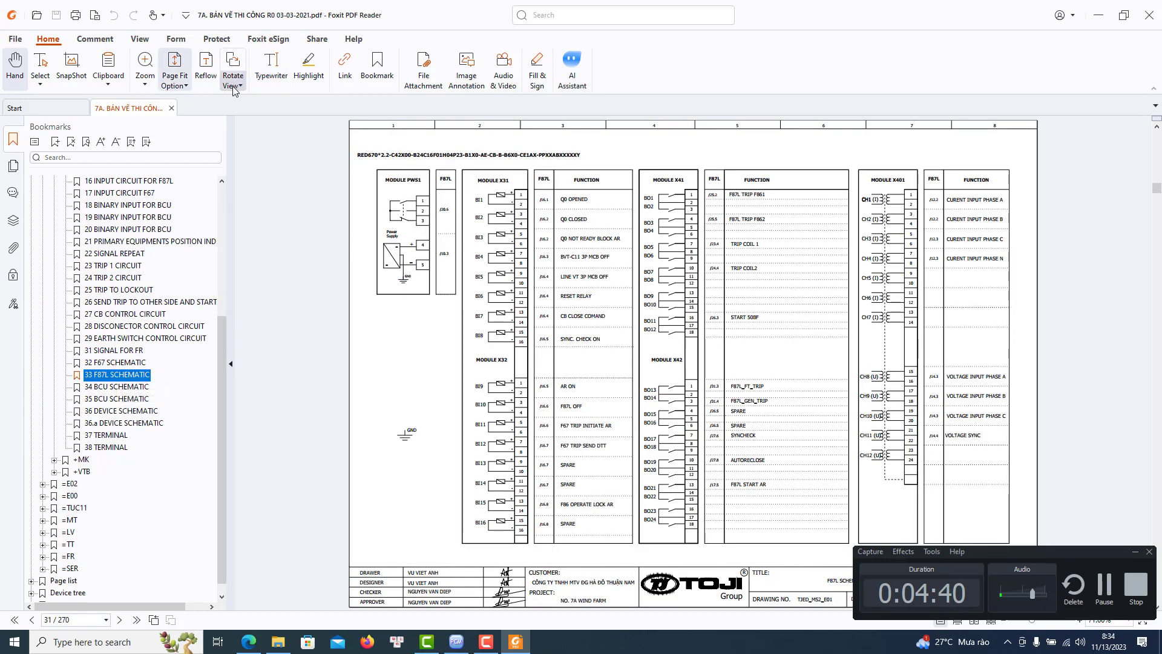
pyautogui.click(175, 80)
pyautogui.click(194, 130)
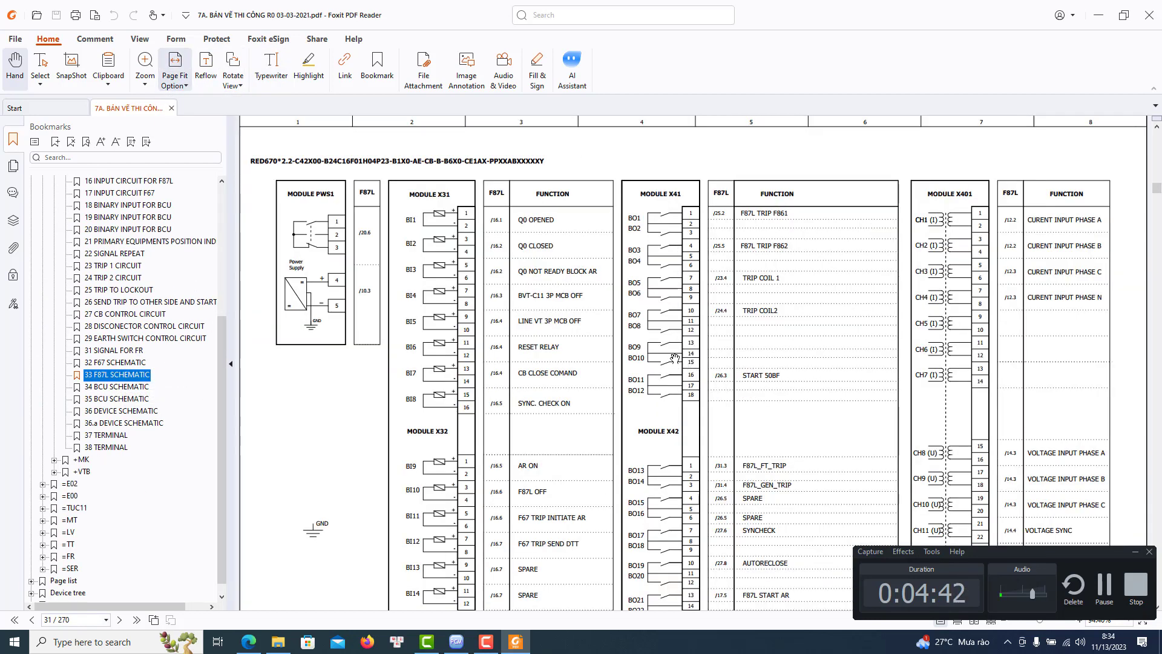
pyautogui.scroll(-1, 634, 377)
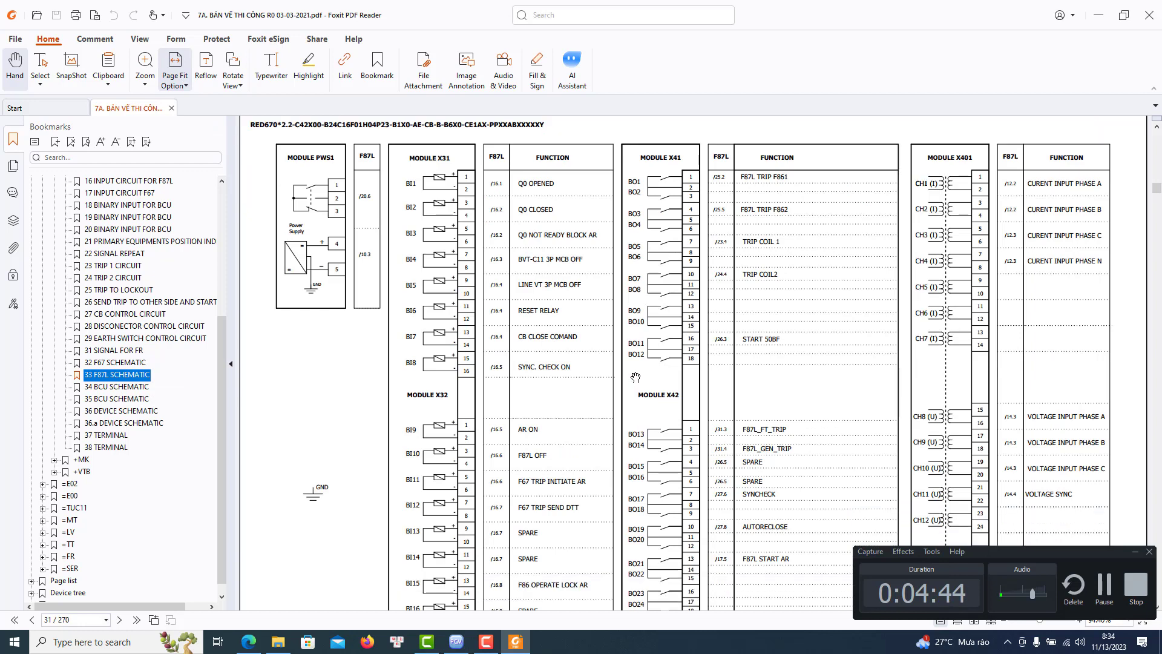
pyautogui.scroll(-1, 636, 378)
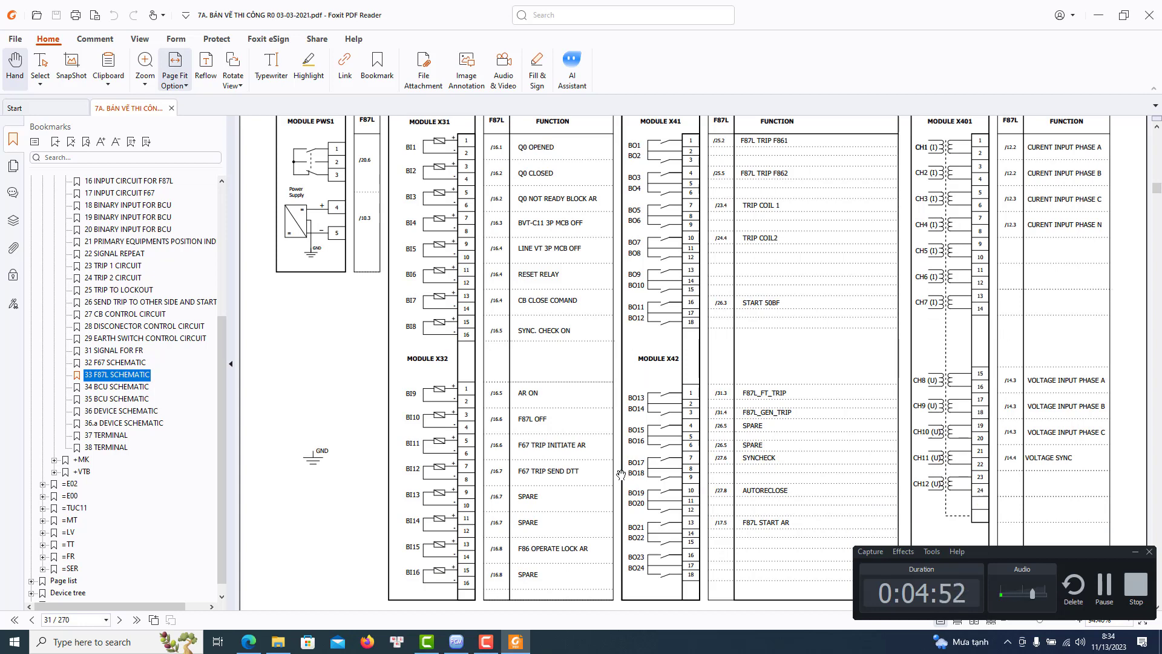
pyautogui.scroll(1, 621, 474)
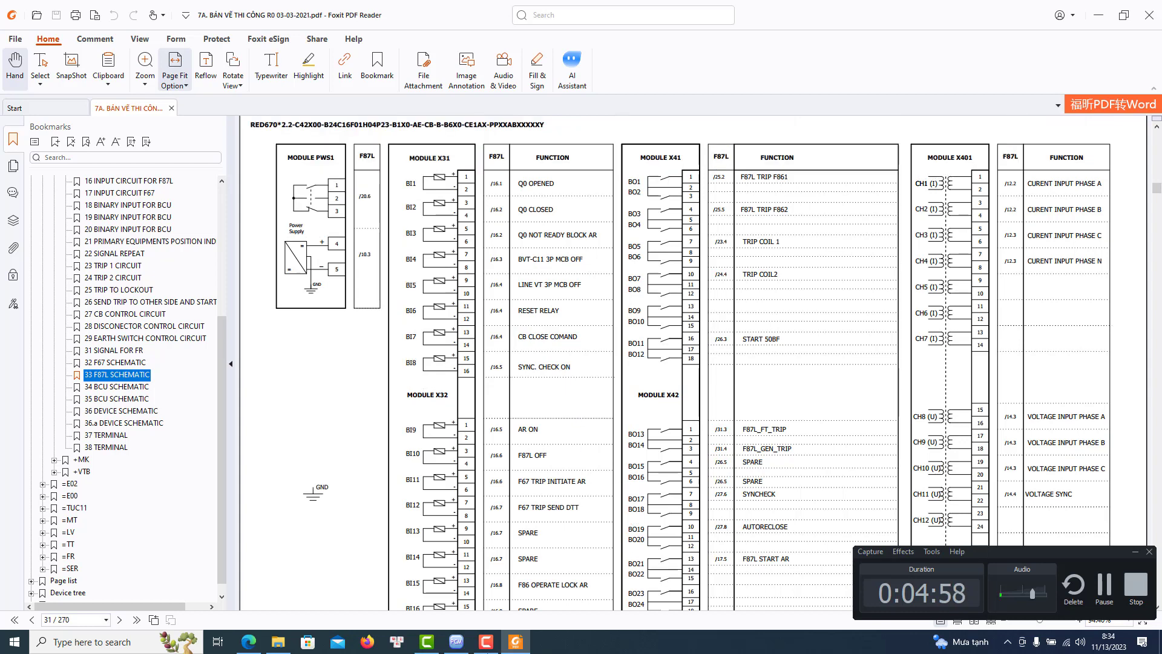
# Switch back to PCM600 and place an analog input in row A of the AI page, allocated to TRM_40 channel CH1(I)
pyautogui.click(456, 641)
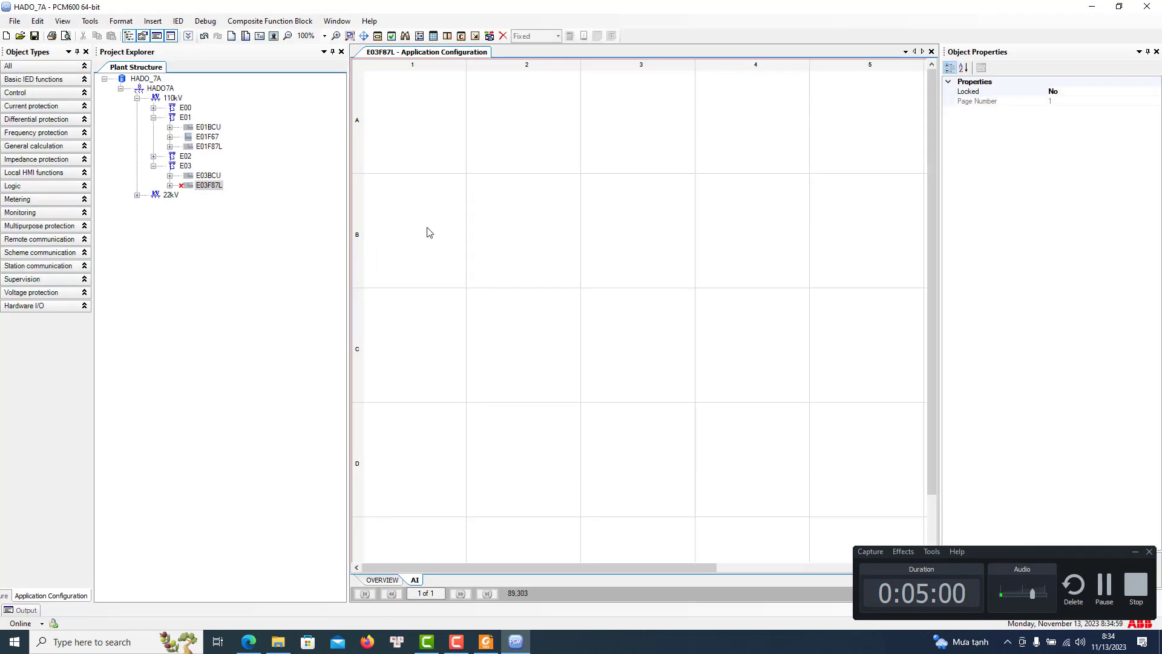
pyautogui.click(34, 306)
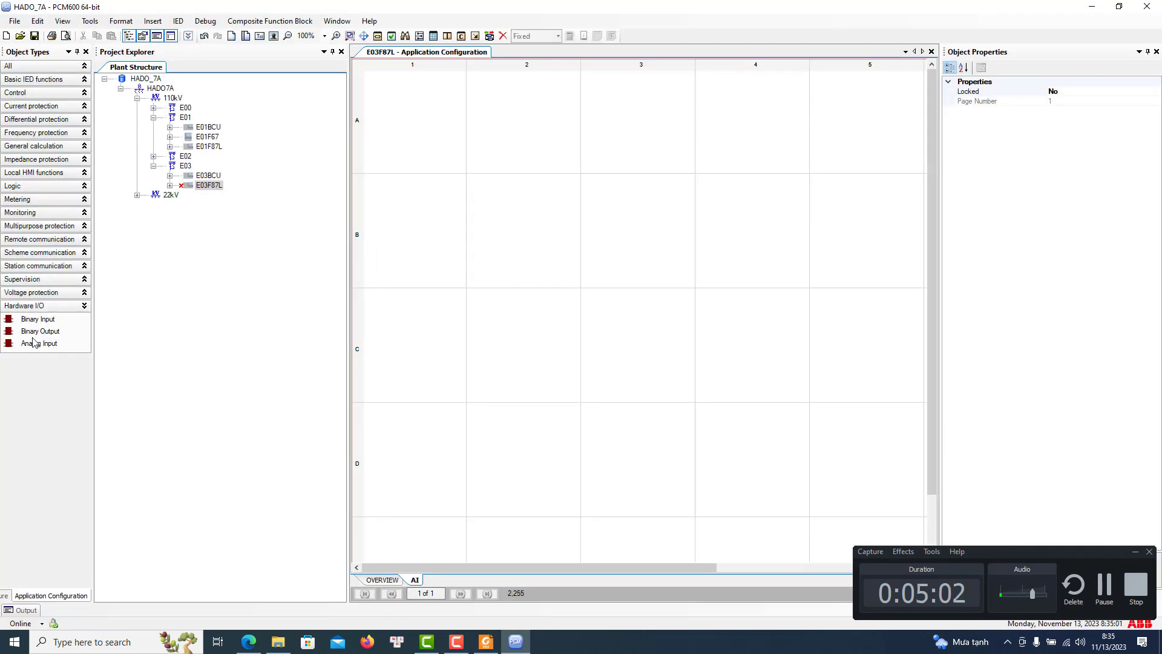
pyautogui.moveTo(21, 343); pyautogui.dragTo(456, 125)
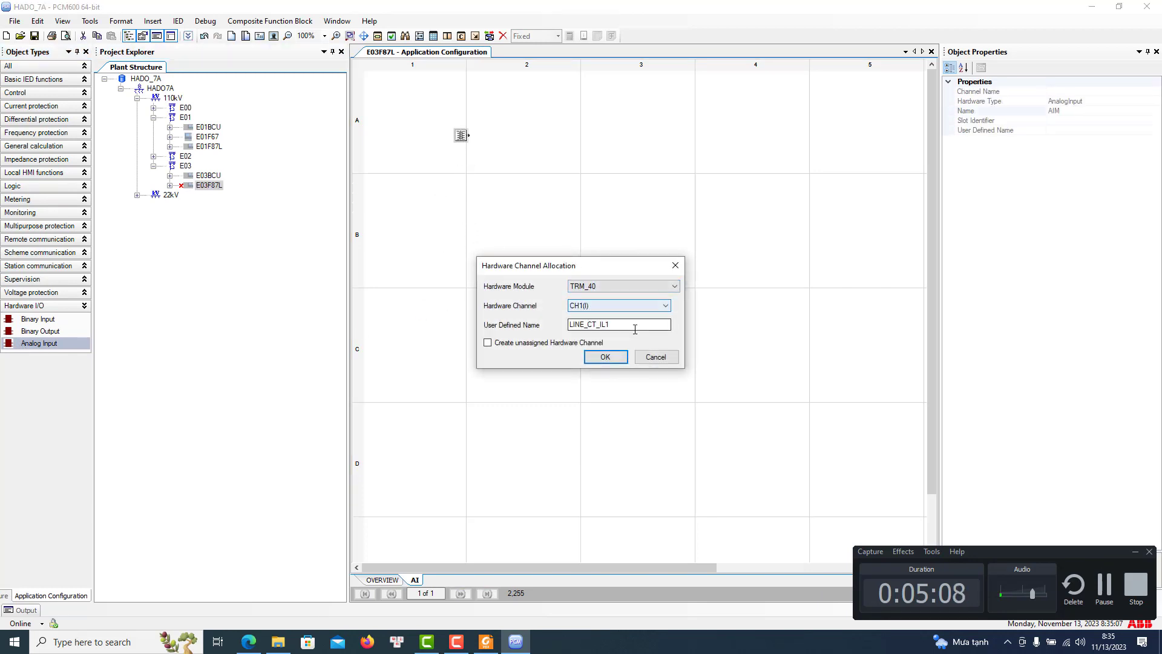
pyautogui.click(605, 357)
# Place a second analog input directly below the first and allocate it to TRM_40 channel CH2(I)
pyautogui.moveTo(70, 343); pyautogui.dragTo(456, 161)
pyautogui.click(613, 306)
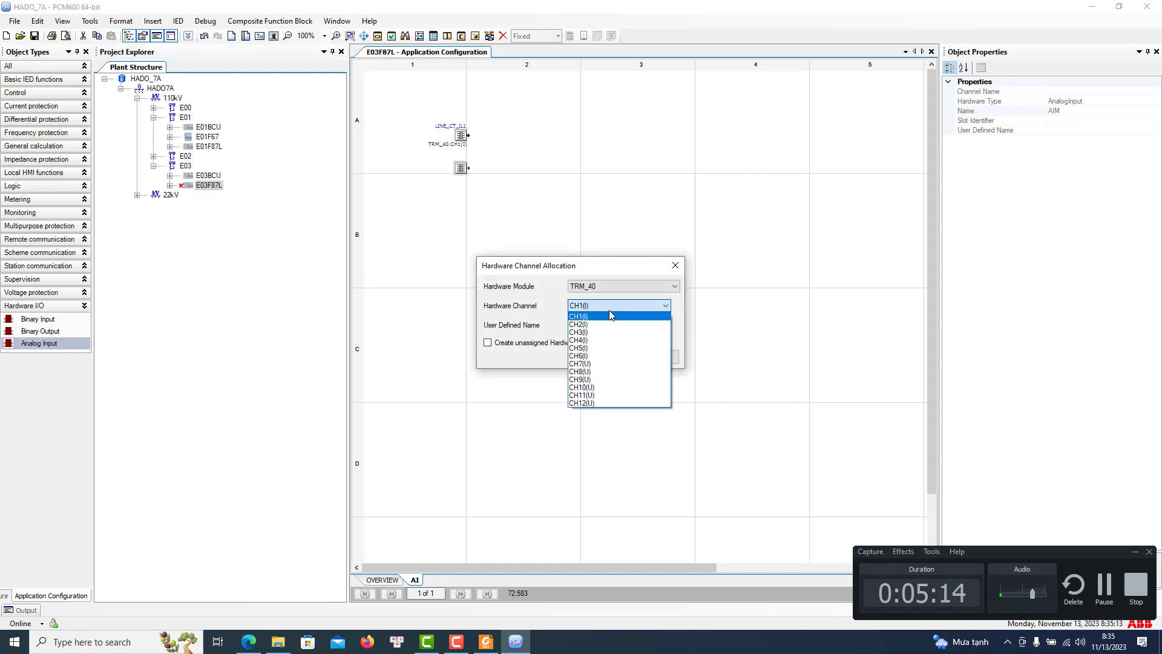
pyautogui.click(595, 328)
pyautogui.click(605, 356)
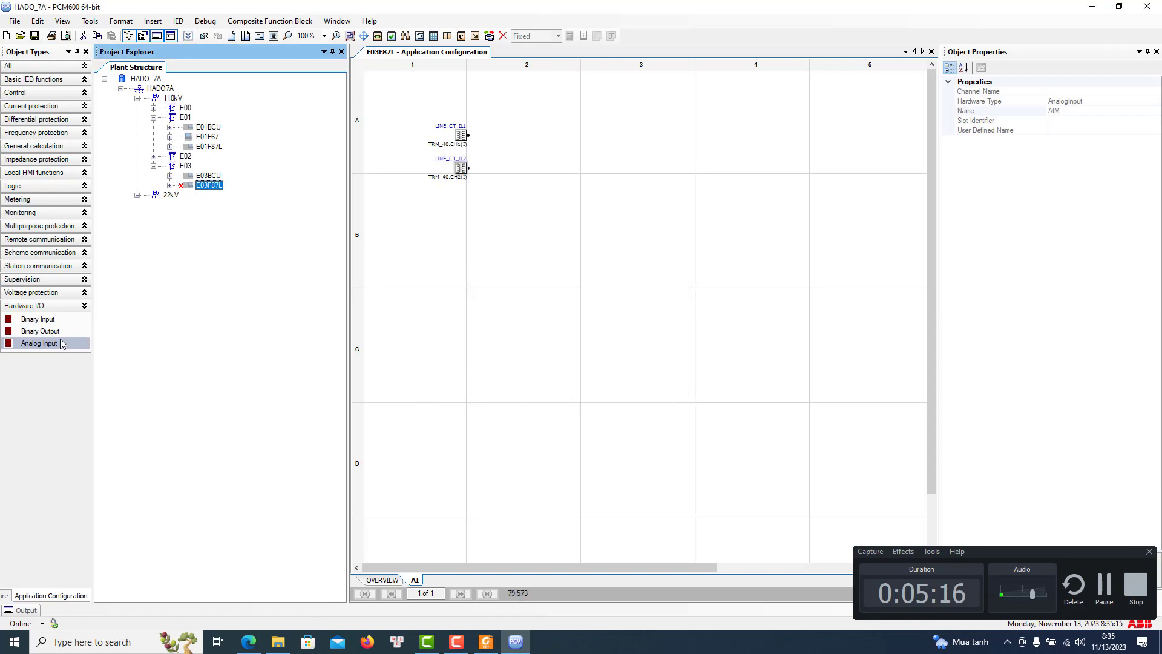
# Place a third analog input below the CH2(I) input and allocate it to TRM_40 channel CH3(I)
pyautogui.moveTo(63, 343); pyautogui.dragTo(456, 194)
pyautogui.click(633, 312)
pyautogui.click(595, 338)
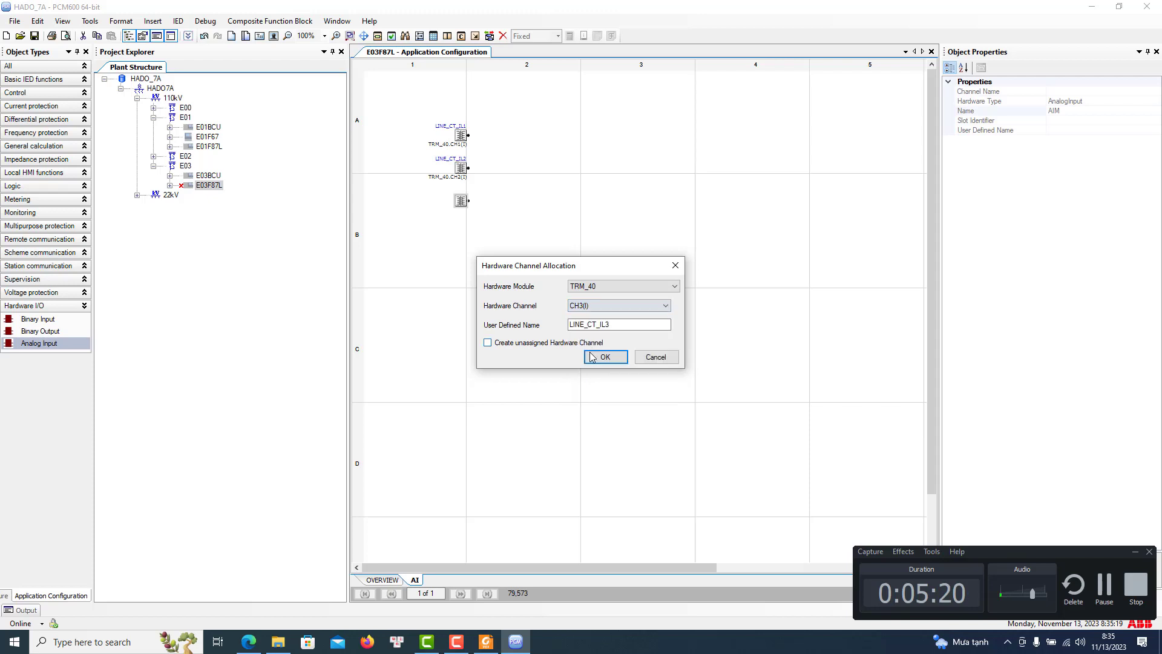
pyautogui.click(605, 357)
# Place a fourth analog input below the CH3(I) input and allocate it to TRM_40 channel CH4(I)
pyautogui.moveTo(61, 343); pyautogui.dragTo(458, 231)
pyautogui.click(636, 305)
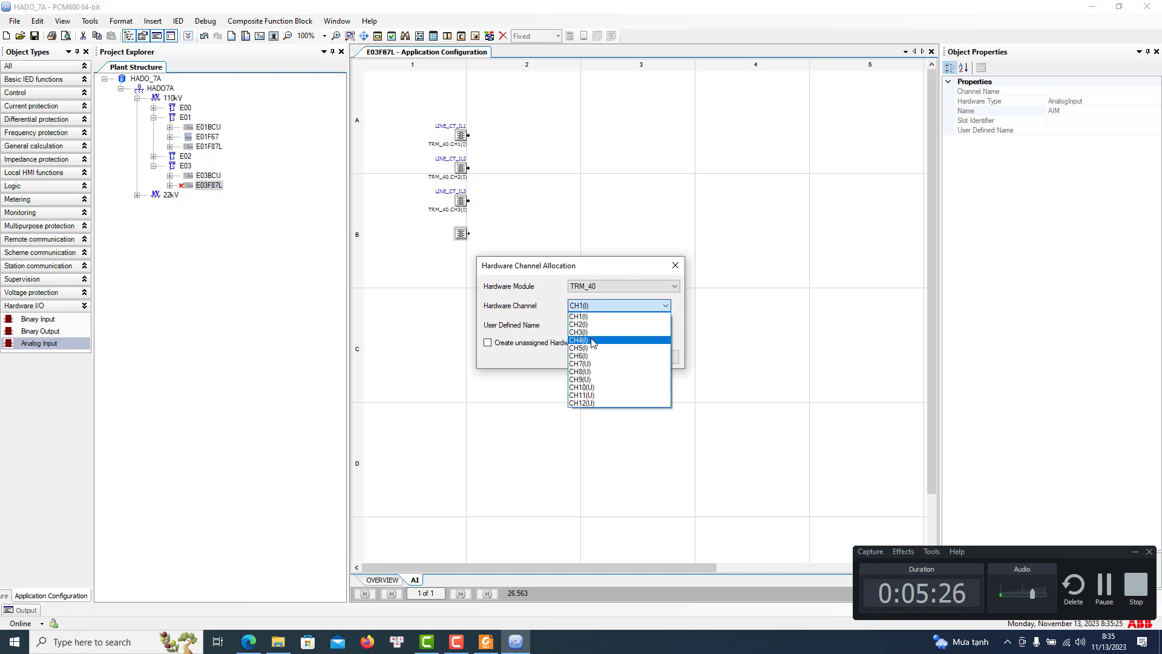
pyautogui.click(593, 340)
pyautogui.click(605, 357)
# Set the user-defined name of the CH4(I) analog input to E03_CT_IN
pyautogui.click(461, 234)
pyautogui.rightClick(461, 235)
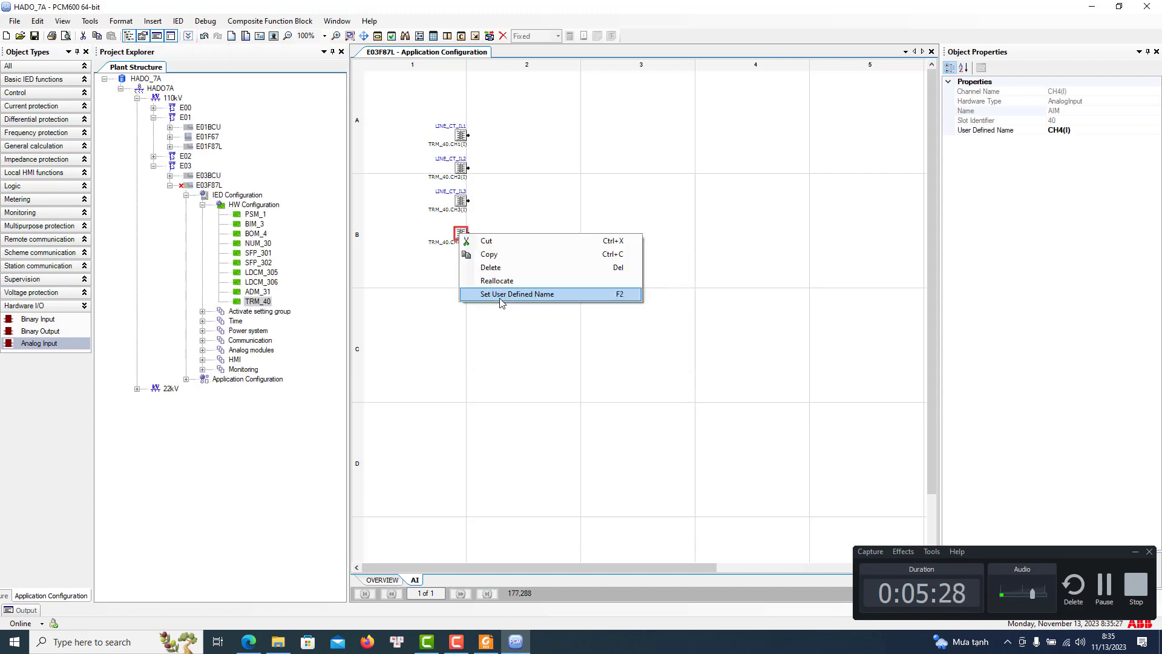
pyautogui.click(508, 295)
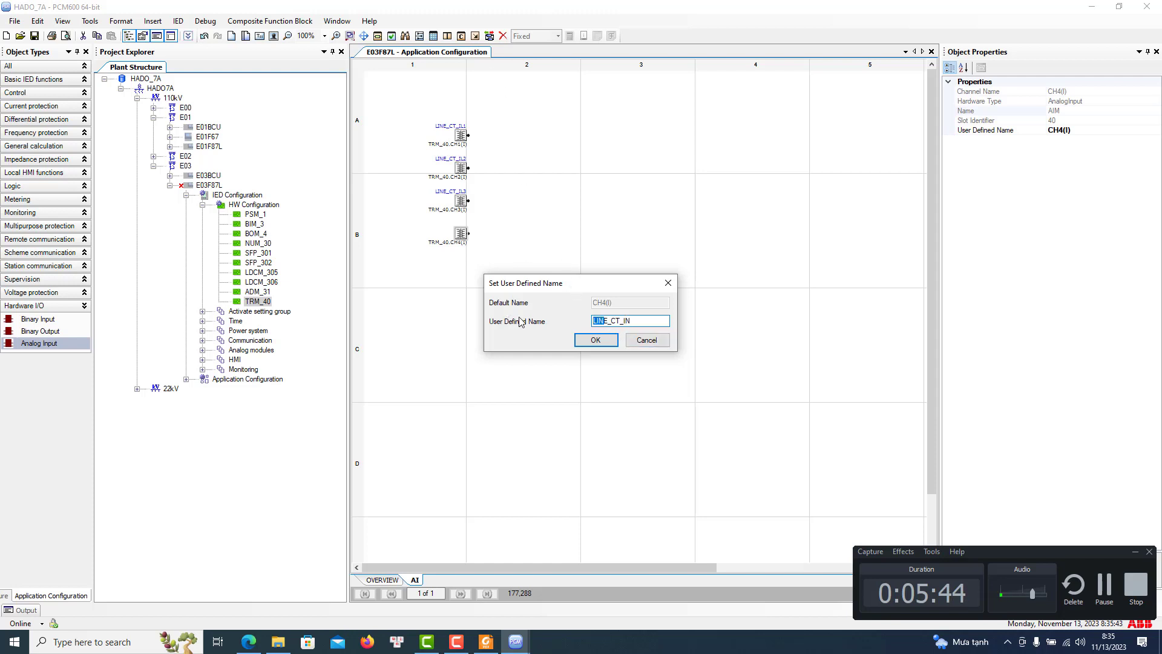
pyautogui.press('BackSpace')
pyautogui.write('03')
pyautogui.click(609, 341)
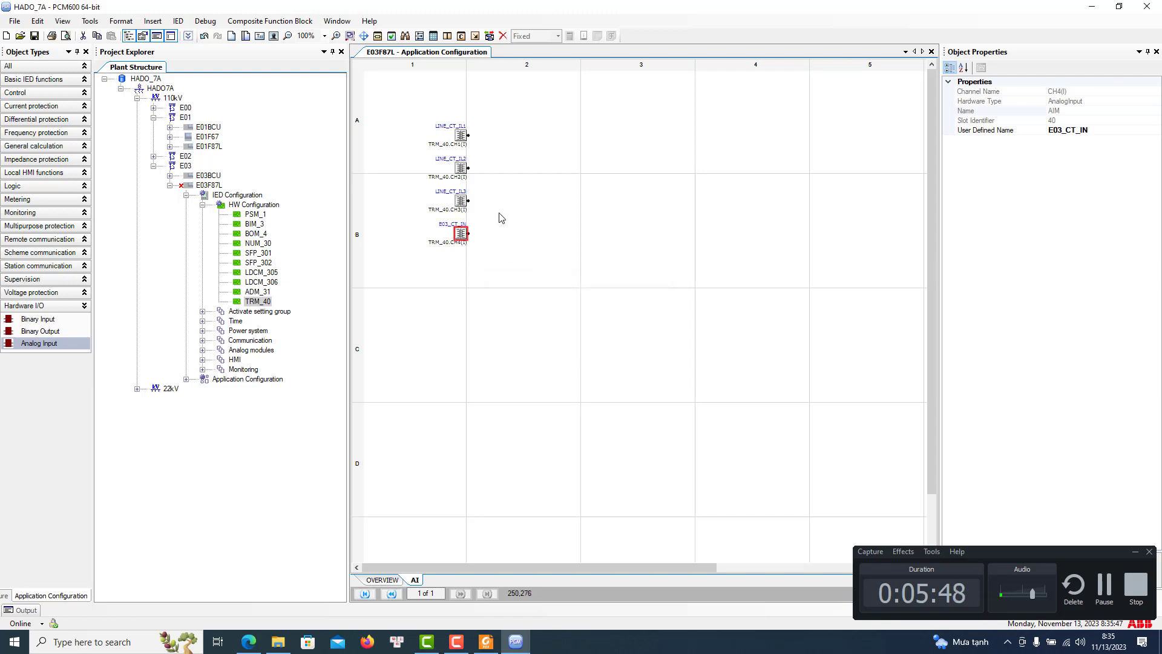
# Rename the CH1(I) analog input to E03_CT_IL1
pyautogui.rightClick(462, 137)
pyautogui.click(527, 199)
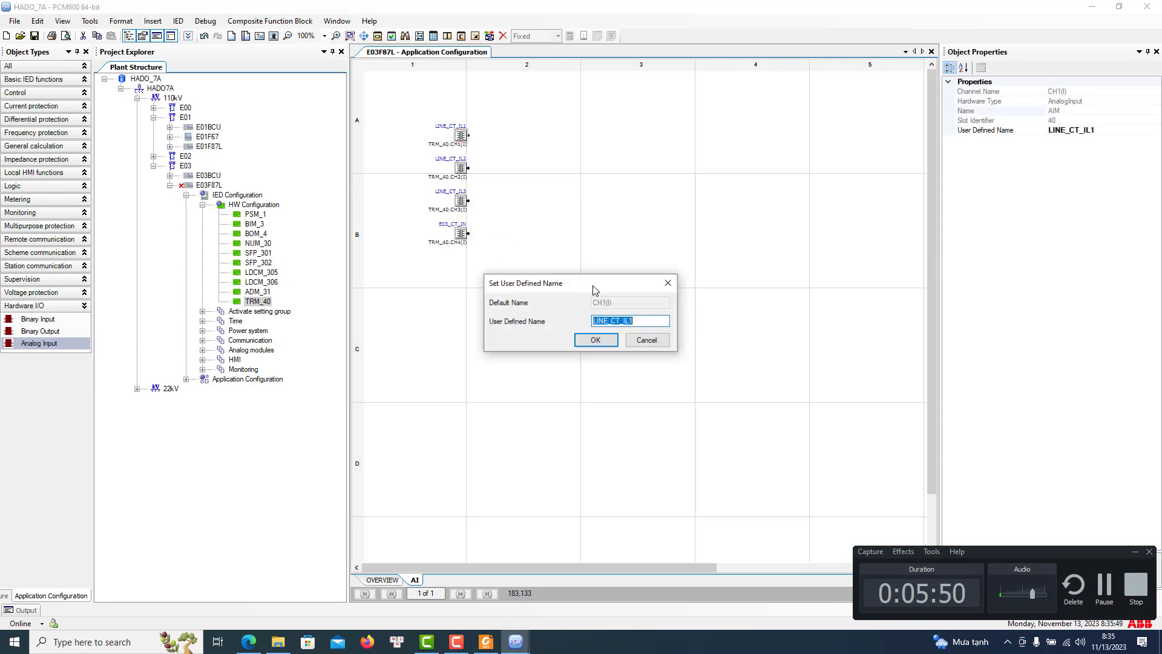
pyautogui.moveTo(609, 320); pyautogui.dragTo(510, 315)
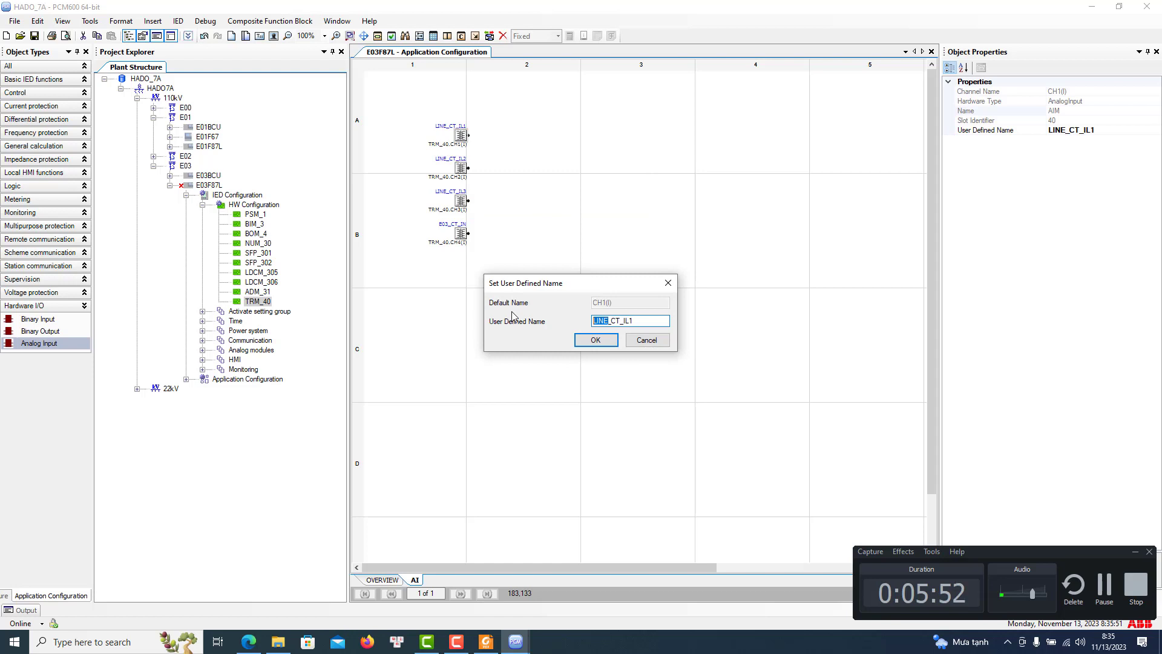
pyautogui.write('E03')
pyautogui.click(596, 339)
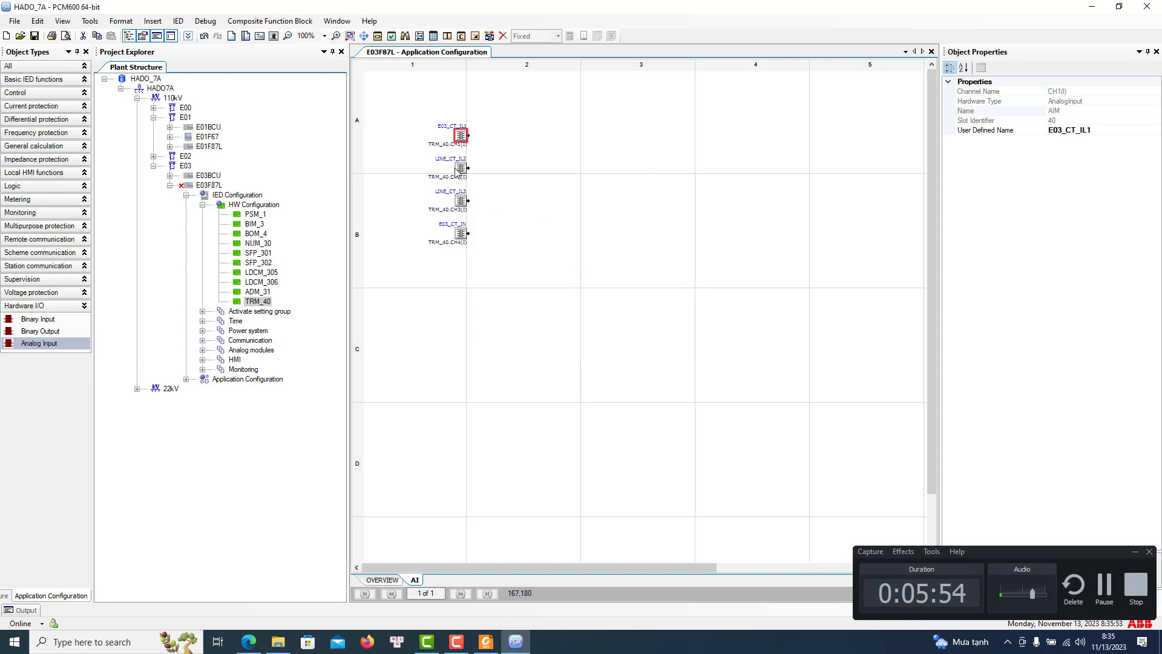
# Rename the CH2(I) analog input to E03_CT_IL2
pyautogui.rightClick(459, 170)
pyautogui.click(527, 230)
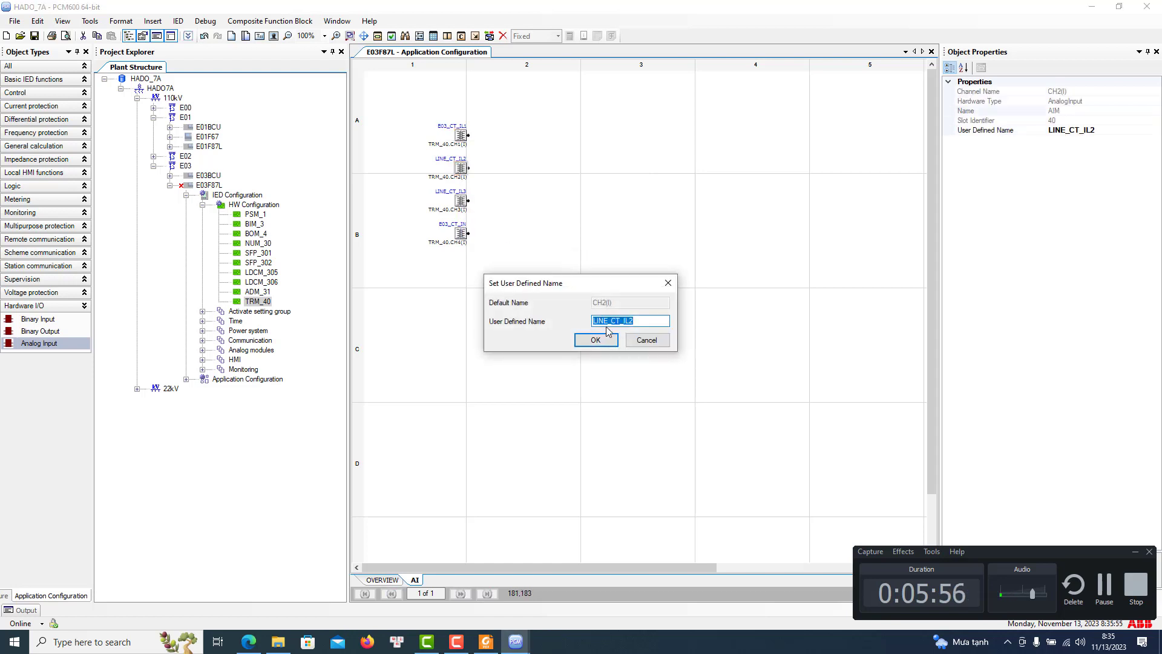
pyautogui.write('E03')
pyautogui.click(596, 340)
# Rename the CH3(I) analog input to E03_CT_IL3
pyautogui.rightClick(460, 201)
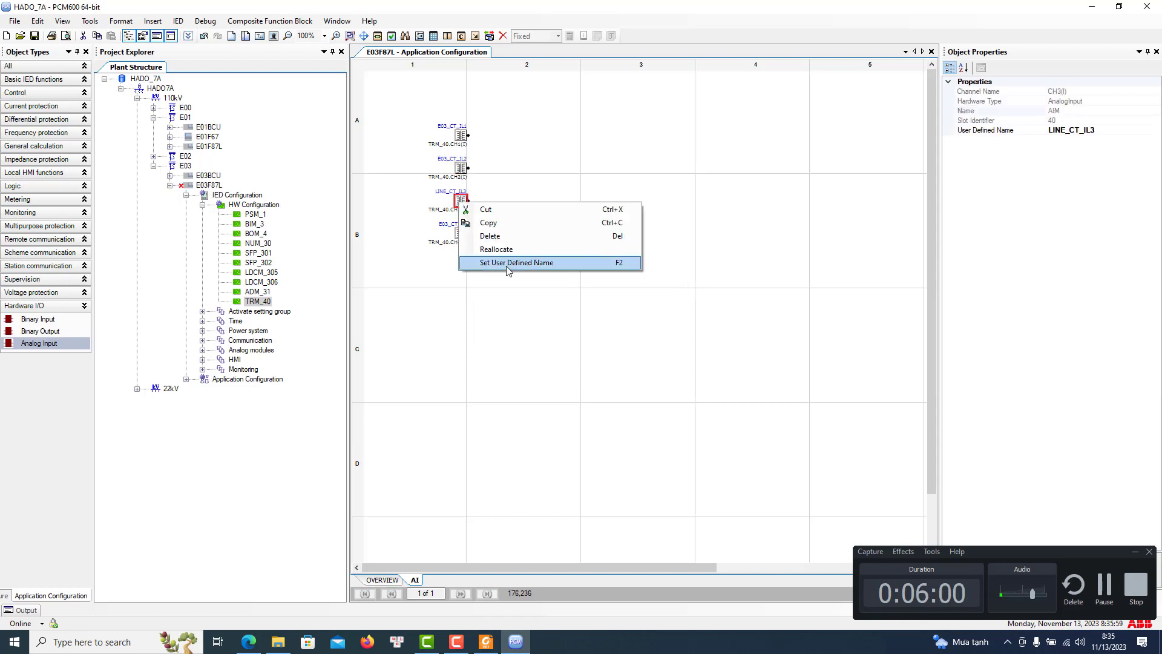
pyautogui.click(527, 262)
pyautogui.doubleClick(607, 322)
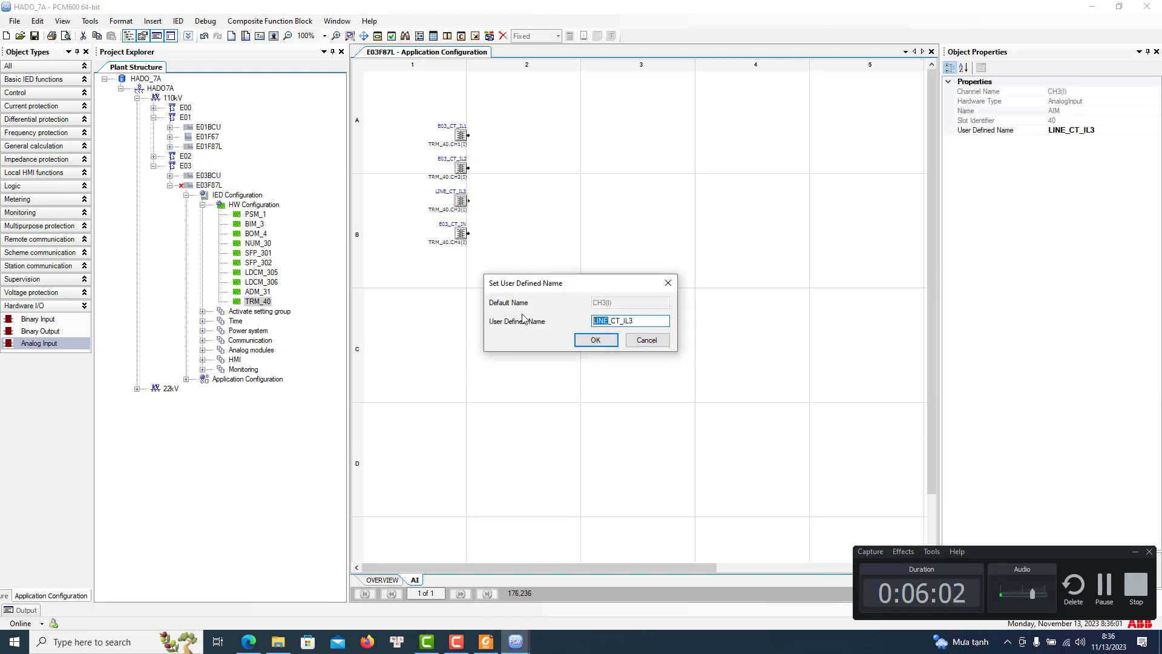
pyautogui.write('E03')
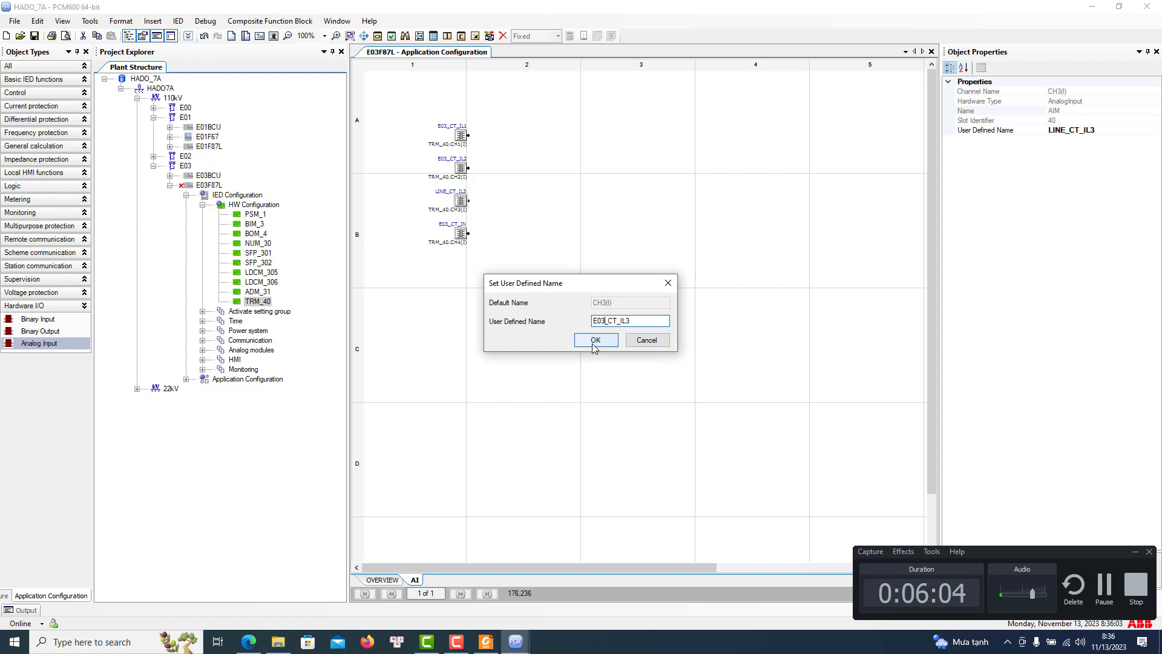
pyautogui.click(590, 341)
pyautogui.click(526, 346)
pyautogui.moveTo(397, 111); pyautogui.dragTo(589, 330)
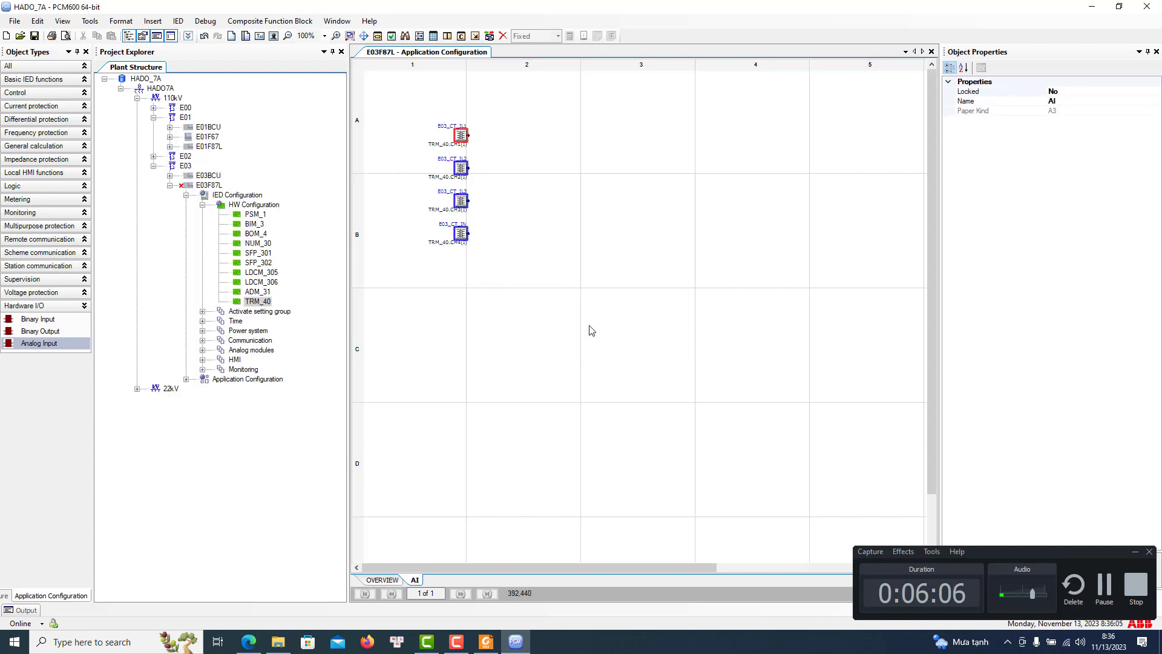
# Add an SMAI1 function block from the basic IED functions beside the analog inputs, with cycle time 1
pyautogui.click(11, 84)
pyautogui.click(25, 80)
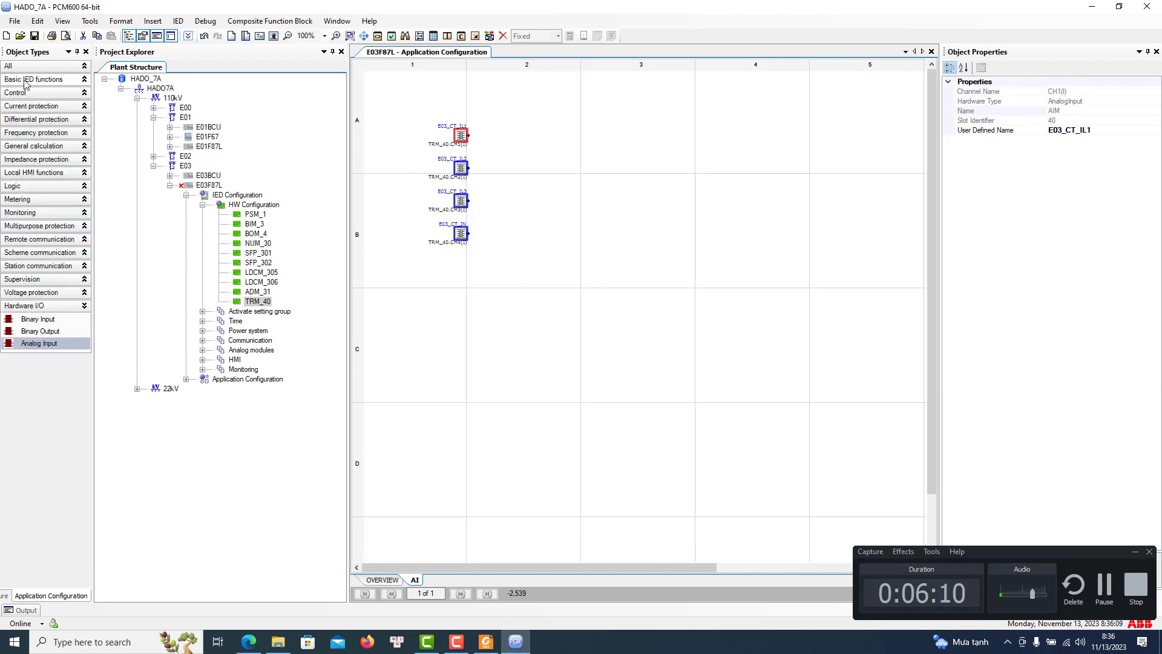
pyautogui.click(24, 80)
pyautogui.moveTo(53, 158); pyautogui.dragTo(510, 149)
pyautogui.click(597, 310)
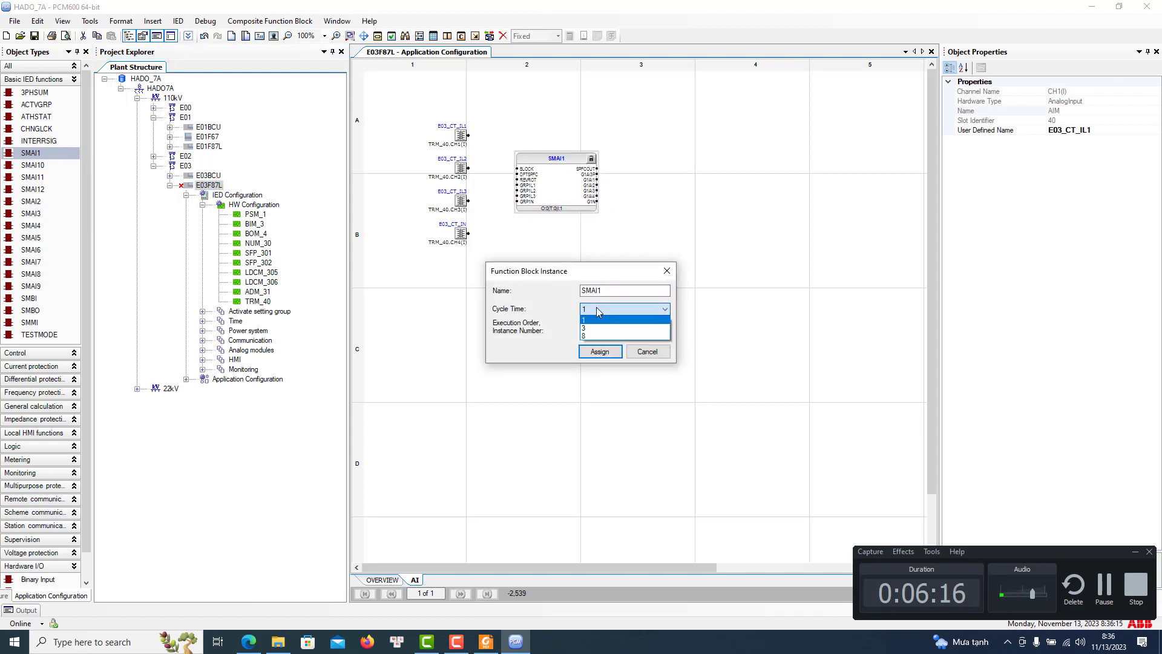
pyautogui.click(595, 309)
pyautogui.click(594, 307)
pyautogui.click(606, 320)
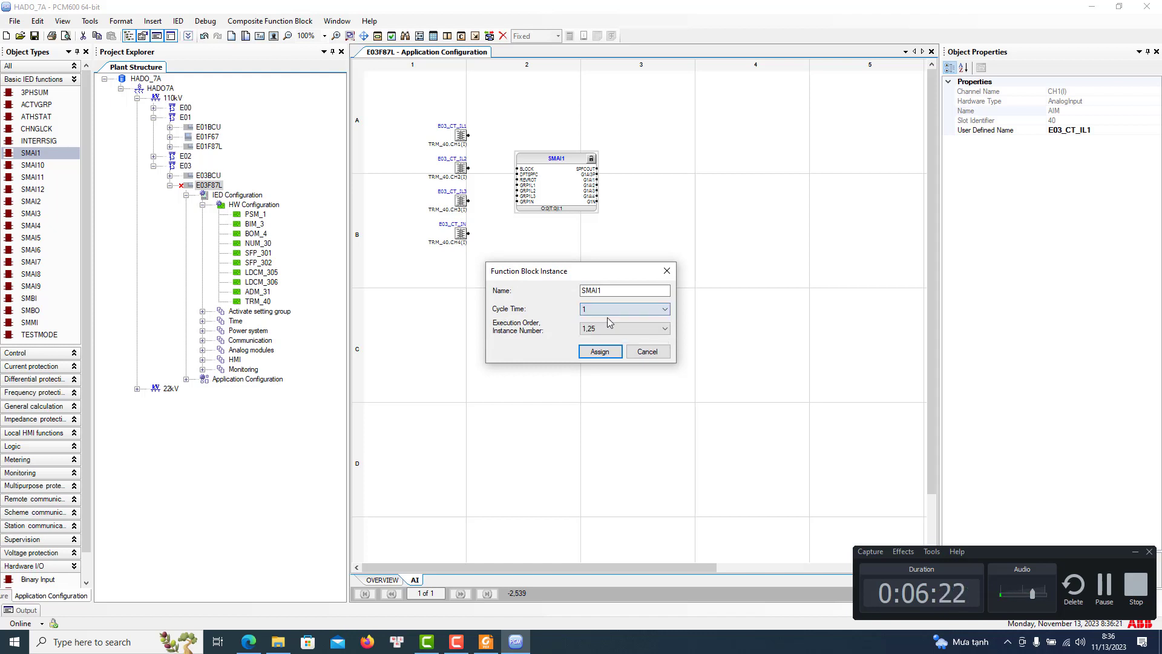
# Name the SMAI1 block instance E03 I 1ms and assign it
pyautogui.click(620, 291)
pyautogui.moveTo(620, 291); pyautogui.dragTo(460, 291)
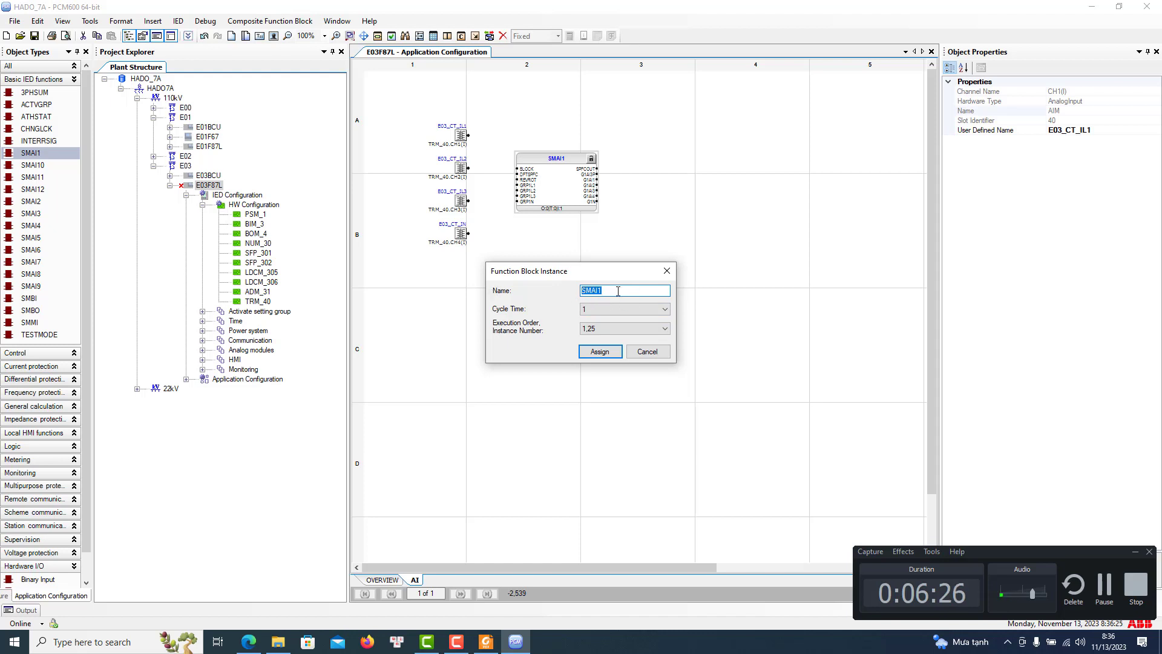
pyautogui.write('E03 I 1ms')
pyautogui.click(601, 352)
pyautogui.click(646, 249)
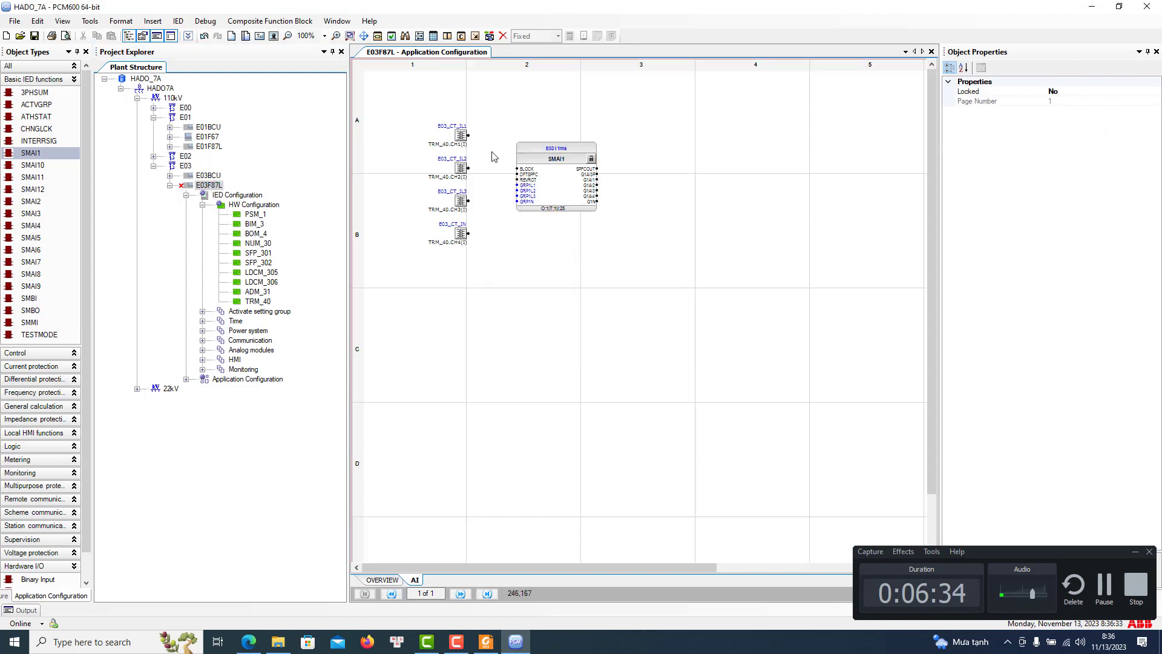
# Rename the SMAI1 input signals GRP1L1, GRP1L2, GRP1L3 and GRP1N to IL1, IL2, IL3 and IN
pyautogui.rightClick(570, 182)
pyautogui.click(617, 271)
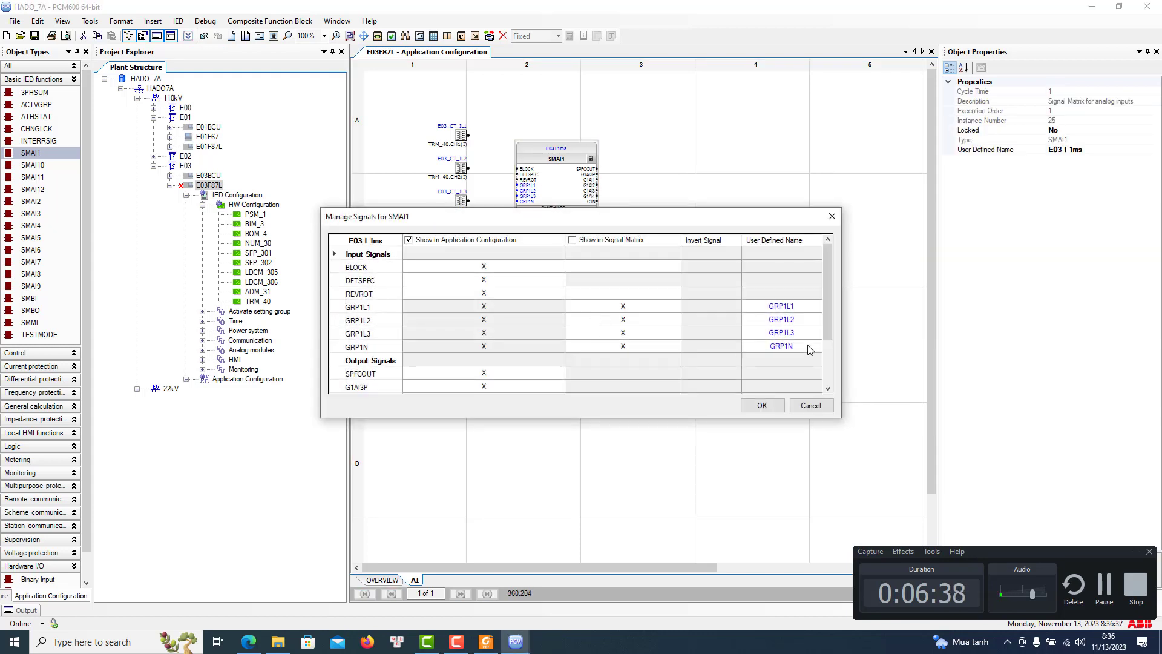
pyautogui.click(774, 308)
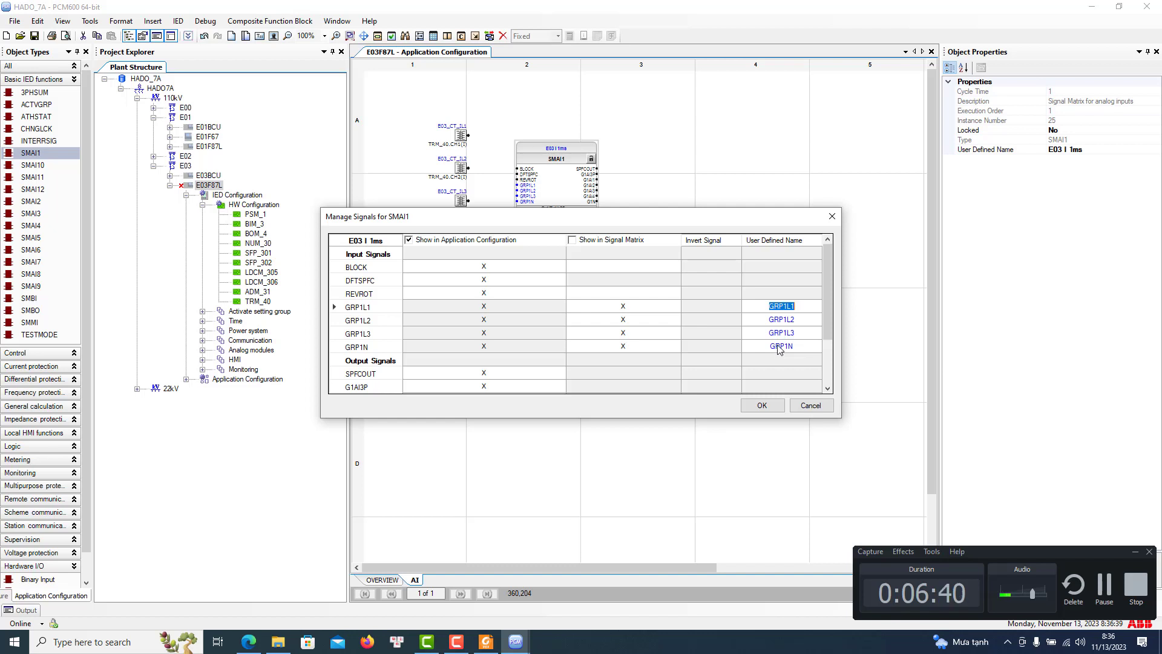
pyautogui.write('IL1')
pyautogui.press('Return')
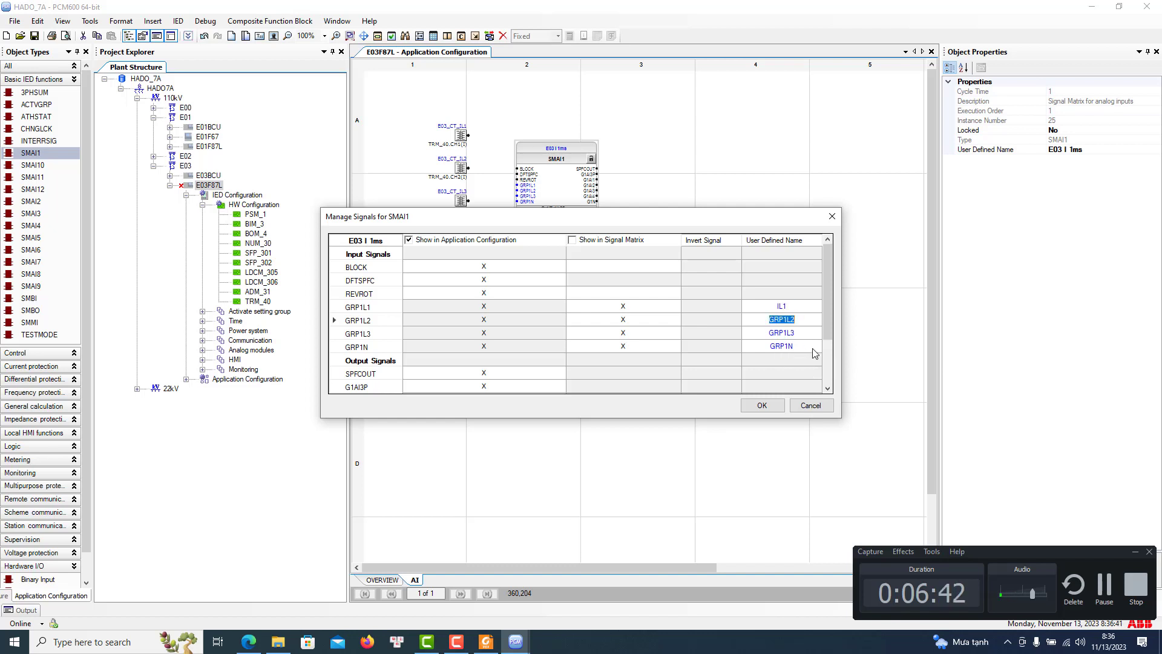
pyautogui.write('IL2')
pyautogui.press('Return')
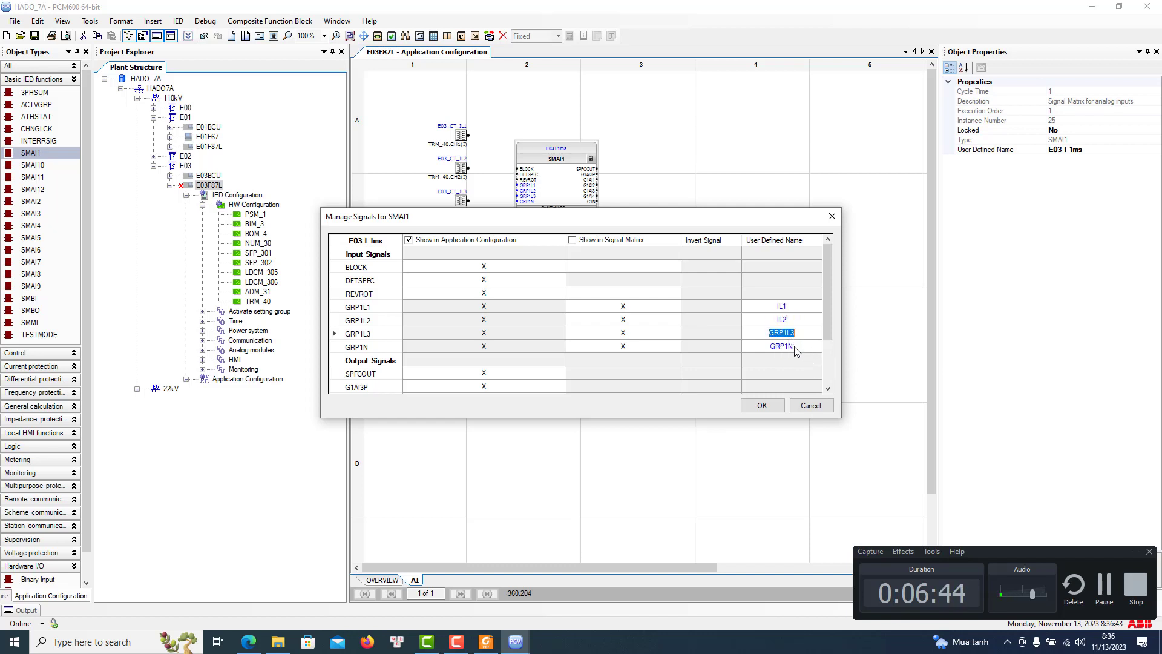
pyautogui.write('IL3')
pyautogui.press('Return')
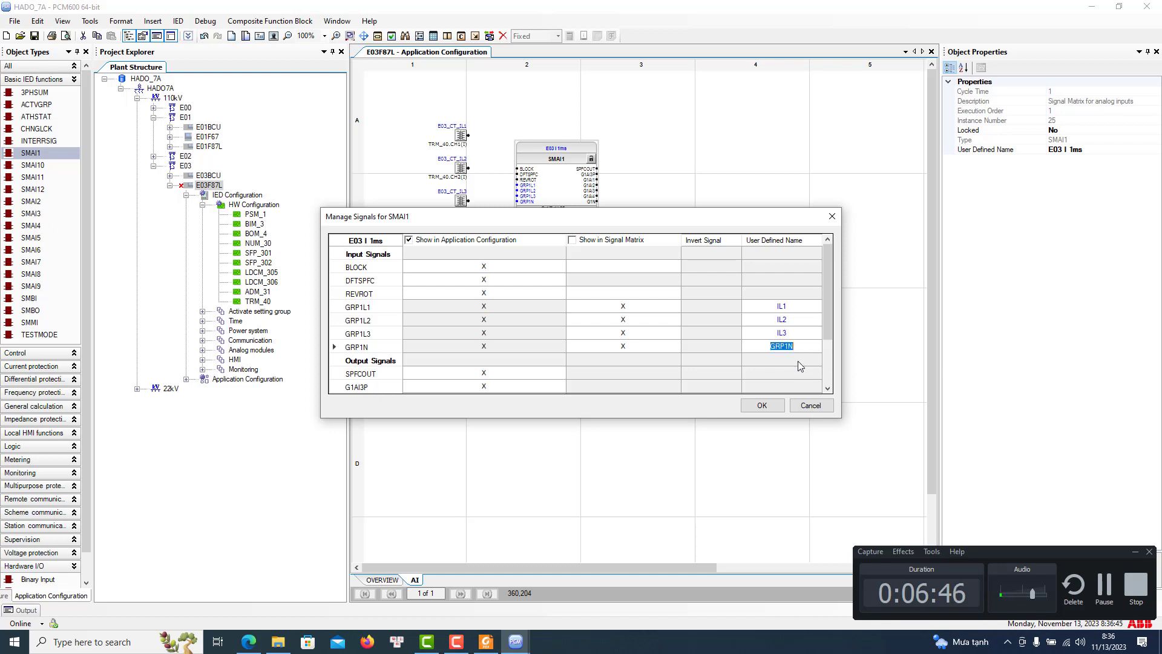
pyautogui.write('IN')
pyautogui.click(758, 404)
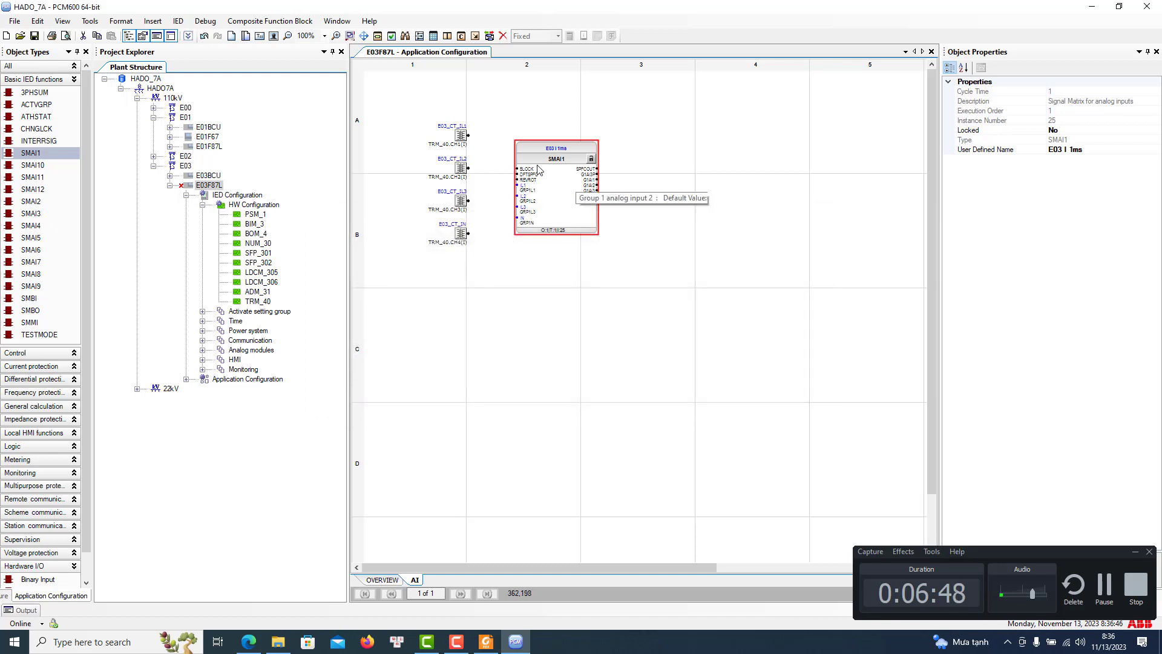
# Connect the four analog inputs CH1(I) to CH4(I) to the SMAI1 inputs IL1, IL2, IL3 and IN respectively
pyautogui.moveTo(468, 135); pyautogui.dragTo(516, 207)
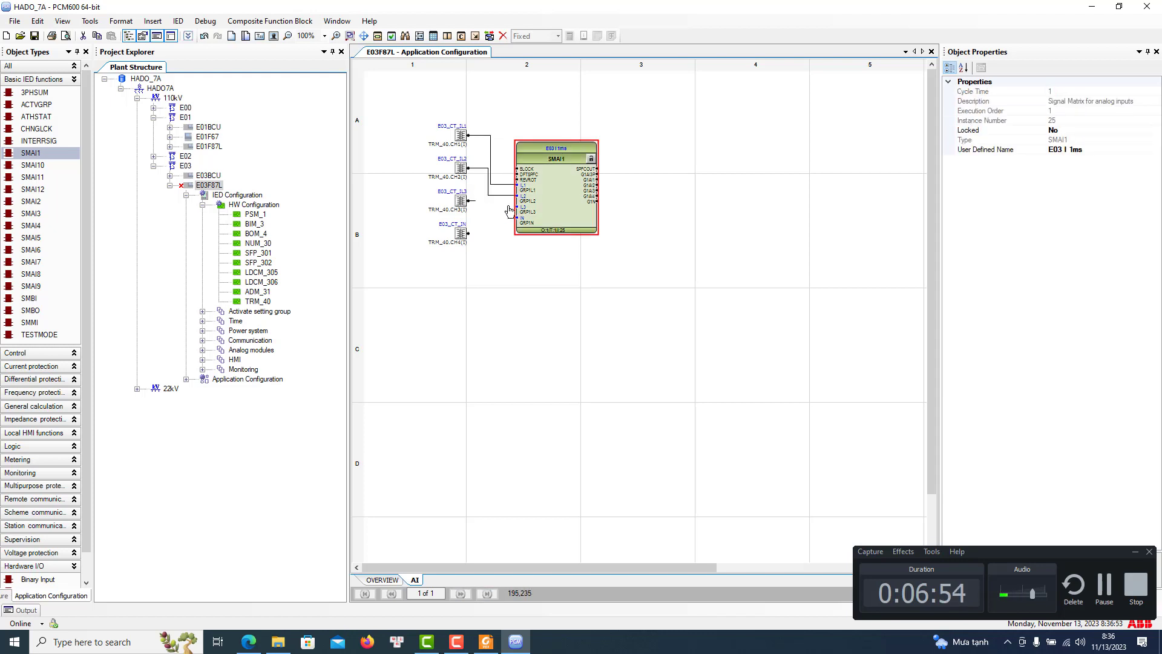
pyautogui.moveTo(468, 240); pyautogui.dragTo(516, 217)
# Connect new output variables with their default names to the SMAI1 outputs G1AI3P and G1AI1
pyautogui.rightClick(586, 174)
pyautogui.moveTo(666, 183)
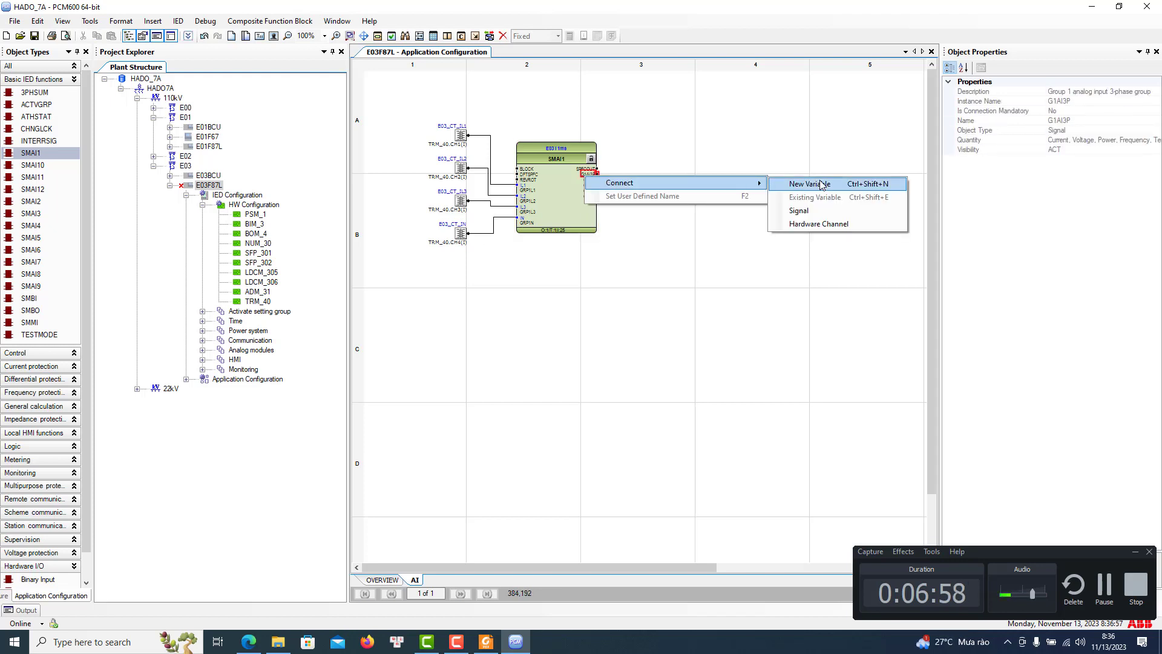
pyautogui.click(825, 184)
pyautogui.press('Return')
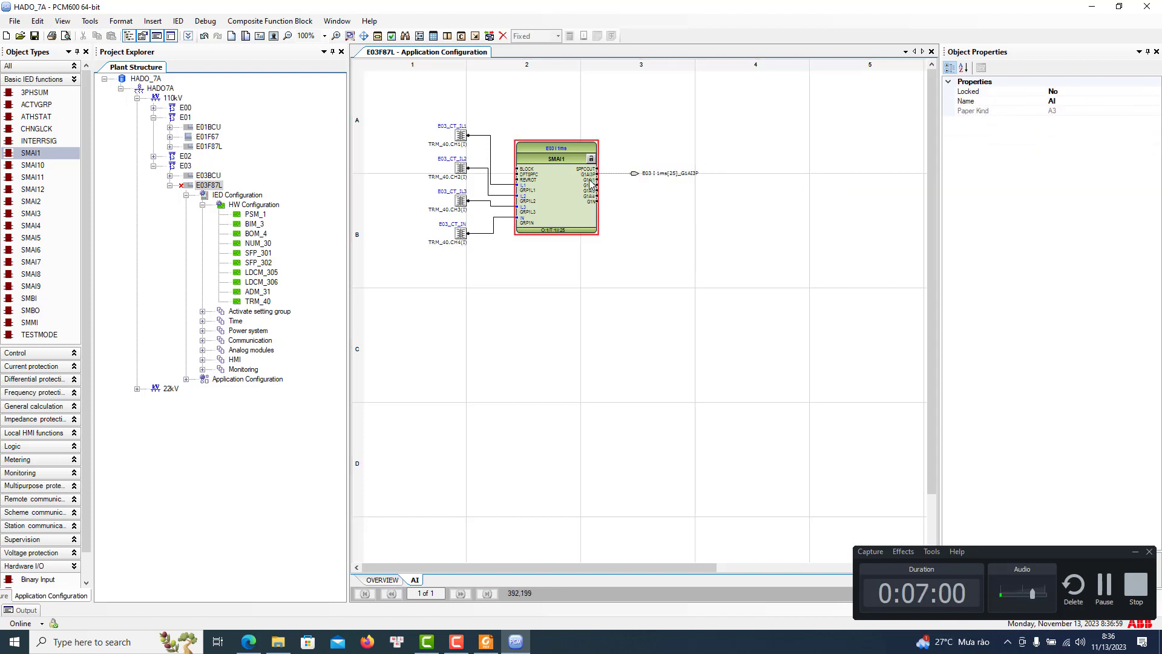
pyautogui.rightClick(591, 180)
pyautogui.moveTo(714, 189)
pyautogui.click(826, 189)
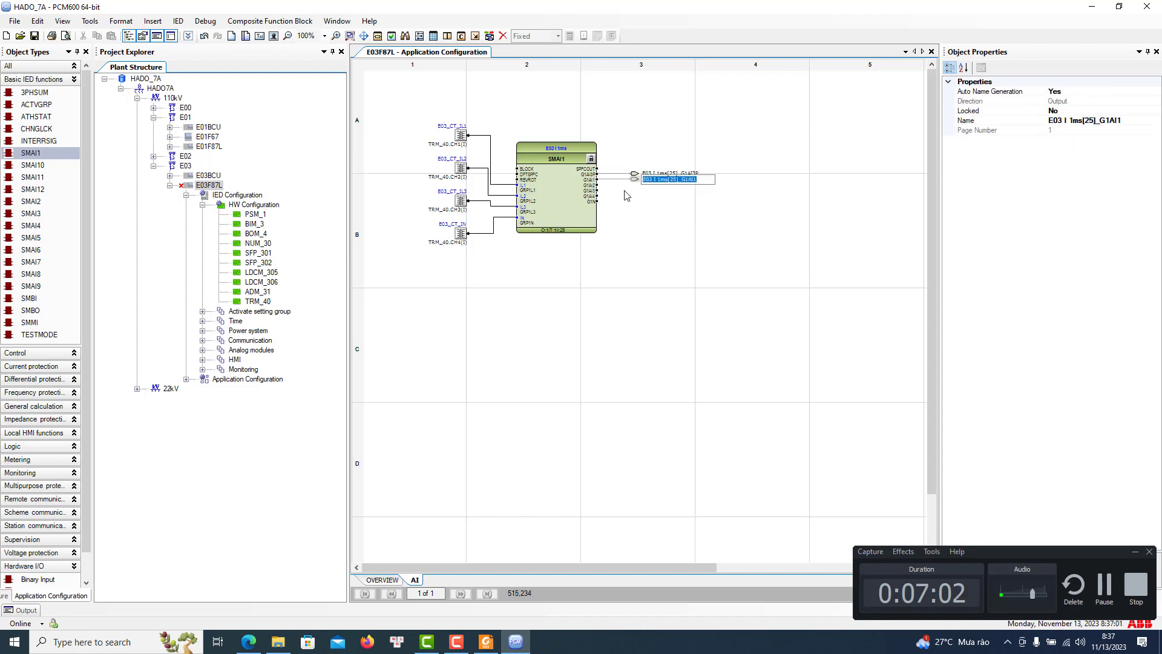
pyautogui.press('Return')
# Connect new output variables with their default names to the SMAI1 outputs G1AI2 and G1AI3
pyautogui.rightClick(597, 186)
pyautogui.click(825, 195)
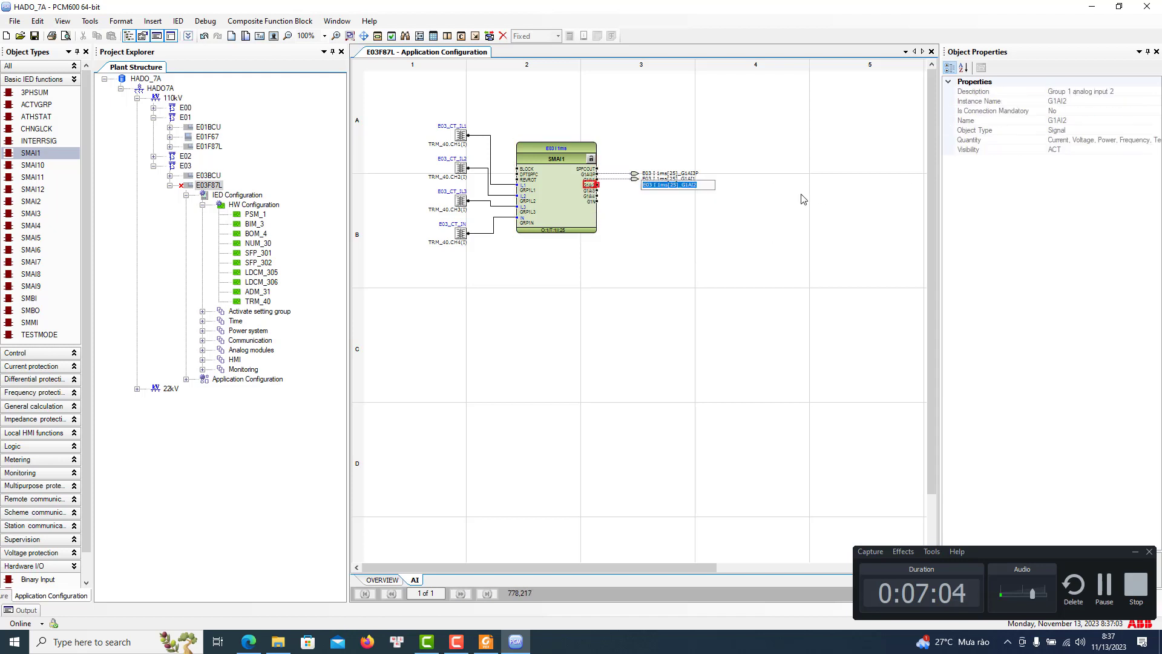
pyautogui.press('Return')
pyautogui.rightClick(597, 190)
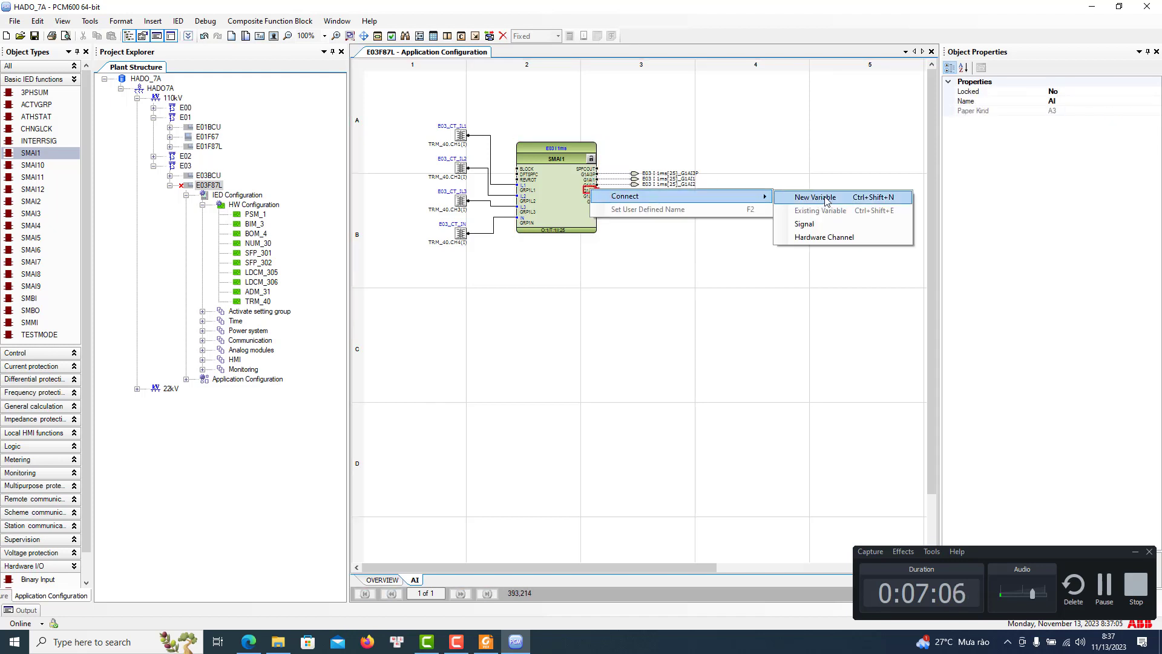
pyautogui.click(825, 200)
pyautogui.click(632, 264)
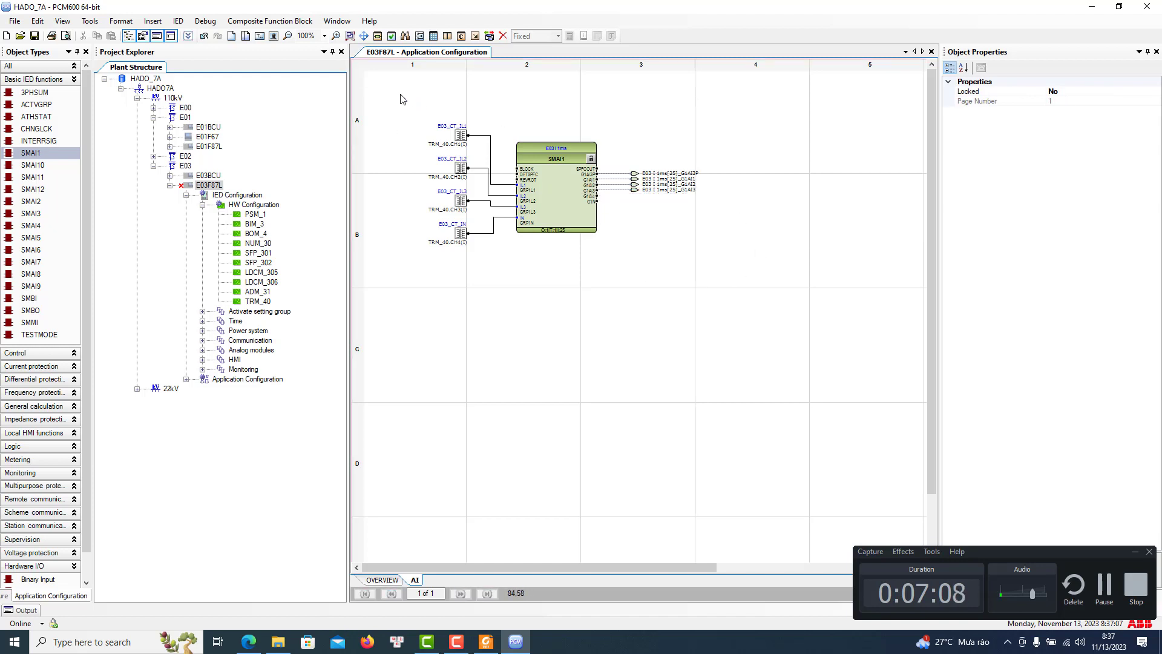
# Move the complete E03 I 1ms circuit slightly up the page and paste a copy of it directly below, accepting the default instances
pyautogui.moveTo(399, 94); pyautogui.dragTo(836, 337)
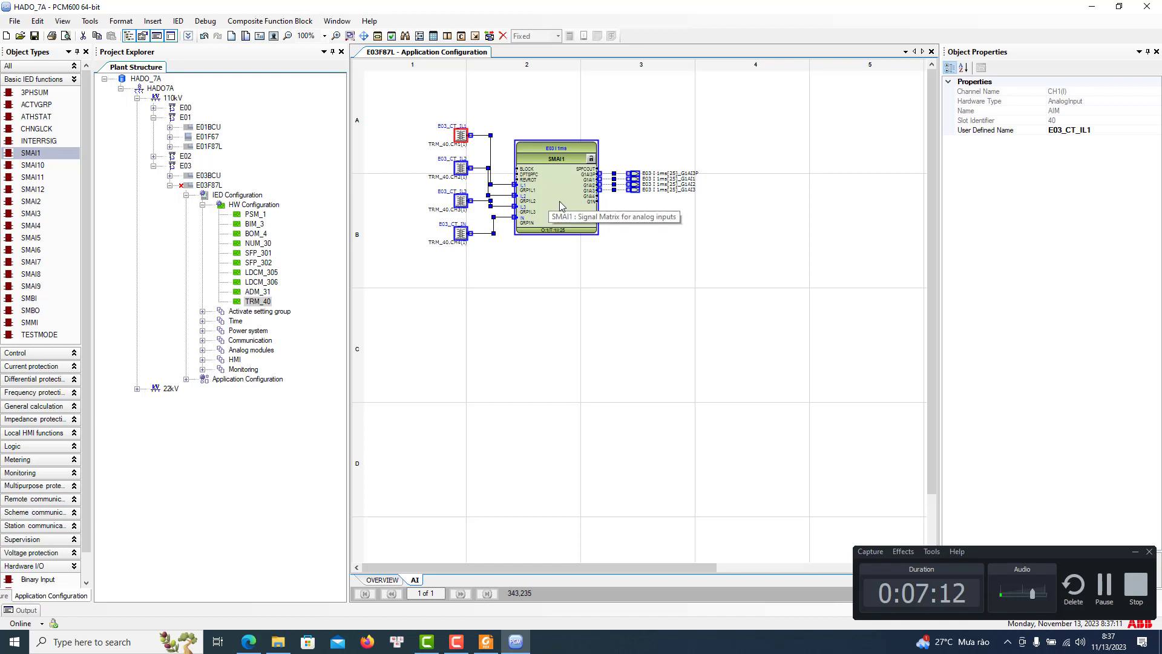
pyautogui.moveTo(559, 201); pyautogui.dragTo(559, 186)
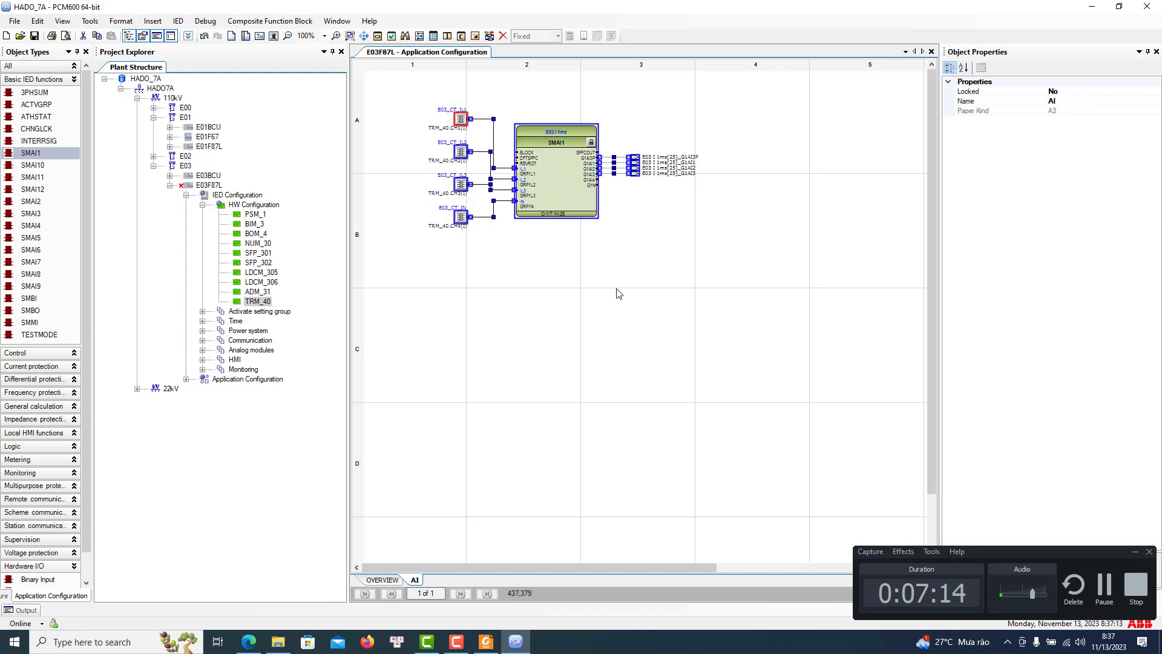
pyautogui.rightClick(568, 294)
pyautogui.click(584, 299)
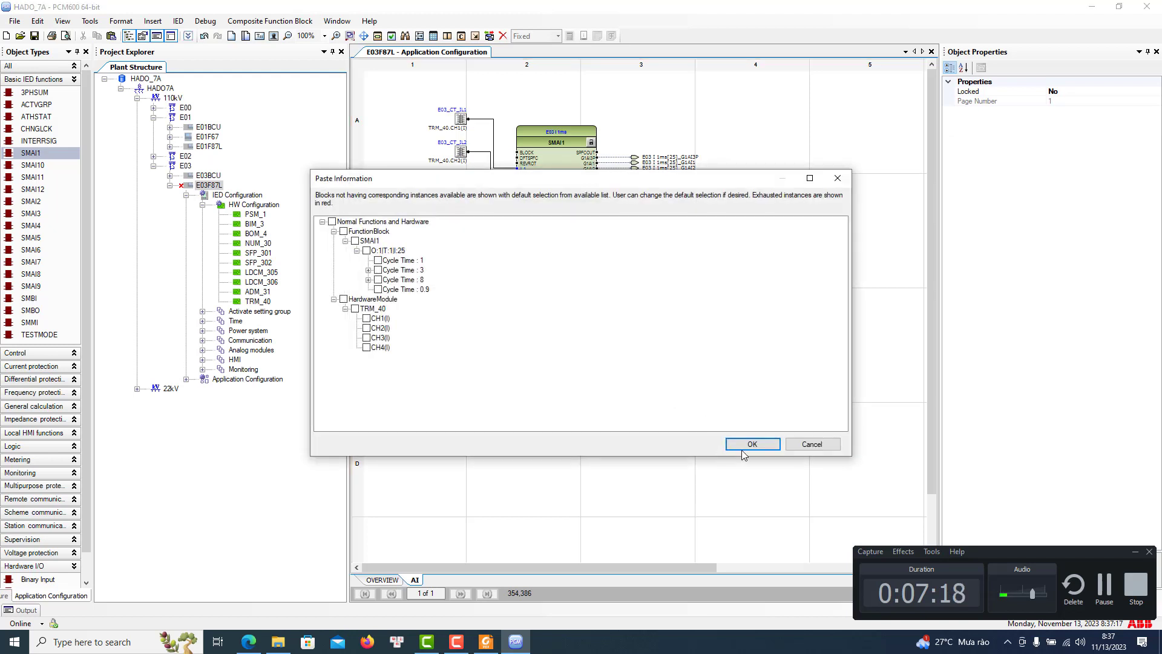
pyautogui.click(748, 442)
pyautogui.click(662, 364)
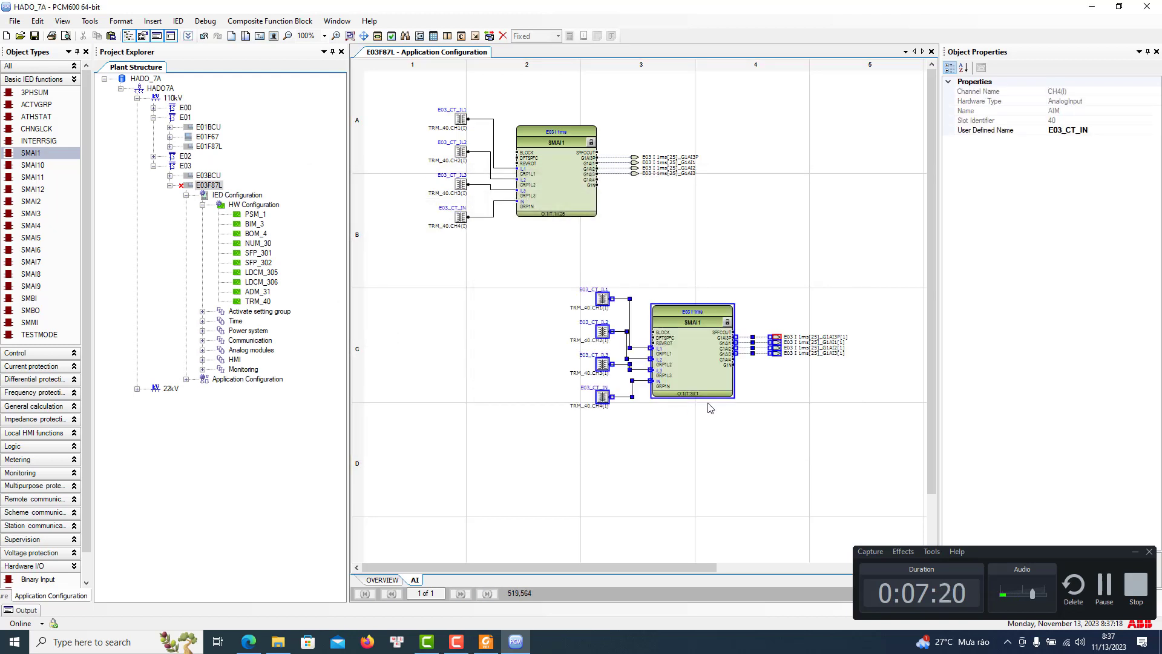
pyautogui.click(553, 330)
pyautogui.moveTo(553, 330); pyautogui.dragTo(543, 333)
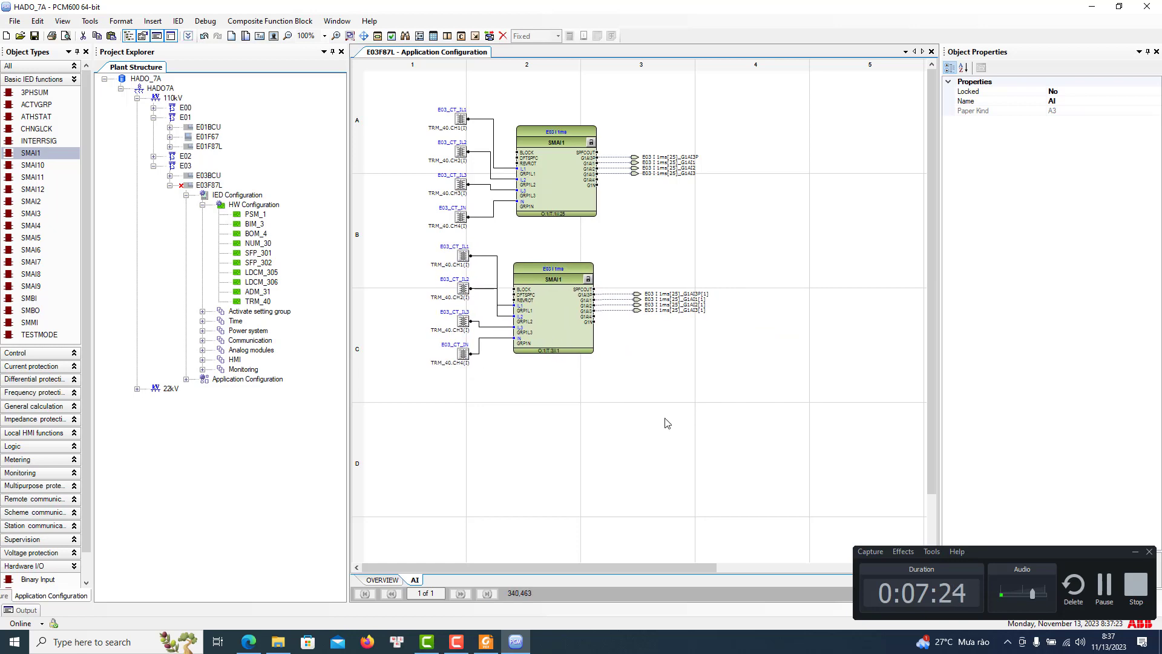
# Paste a third copy of the complete E03 I 1ms current circuit directly below the second one, aligned with it
pyautogui.click(696, 428)
pyautogui.scroll(-2, 714, 410)
pyautogui.rightClick(687, 356)
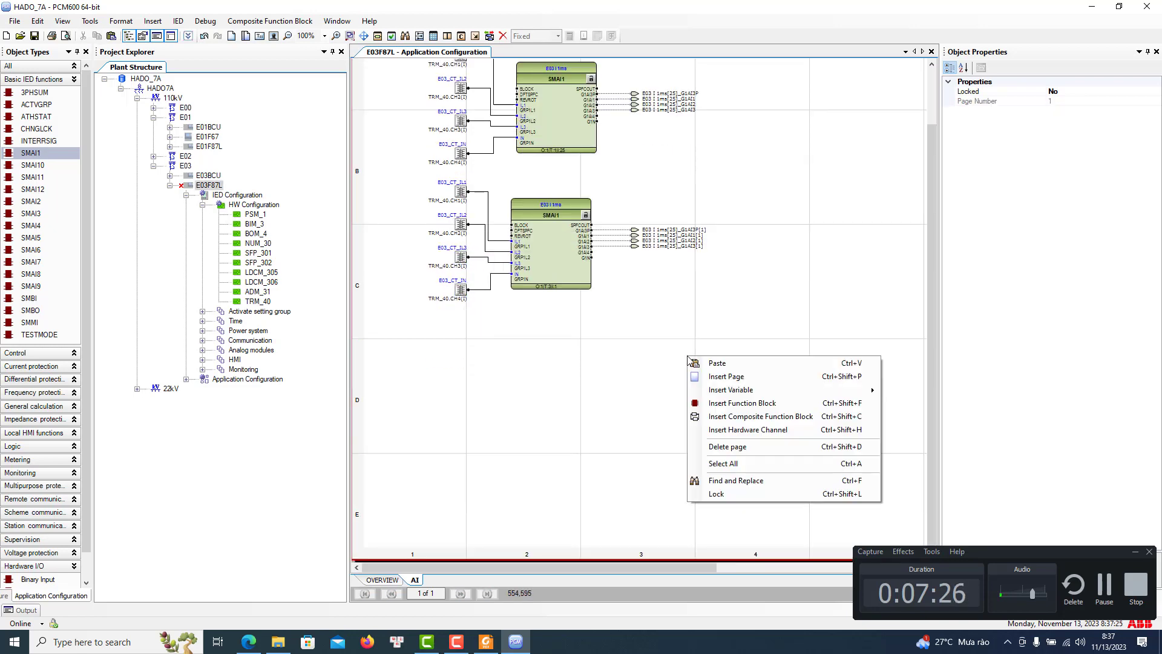
pyautogui.click(748, 416)
pyautogui.click(751, 444)
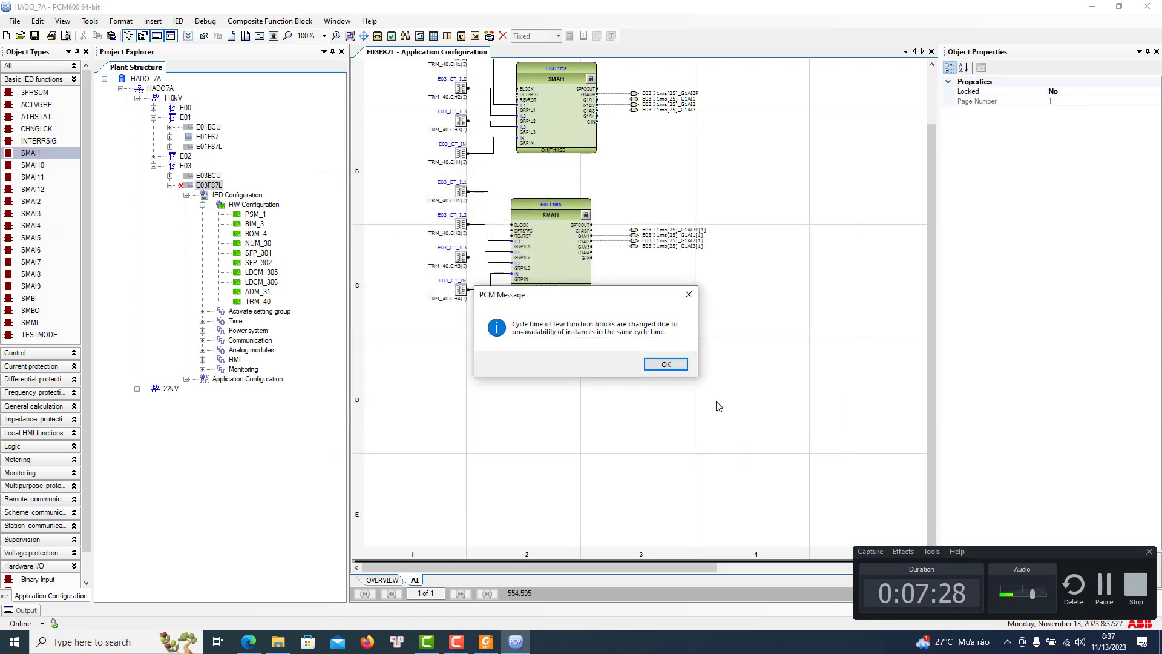
pyautogui.click(666, 367)
pyautogui.moveTo(813, 436); pyautogui.dragTo(553, 408)
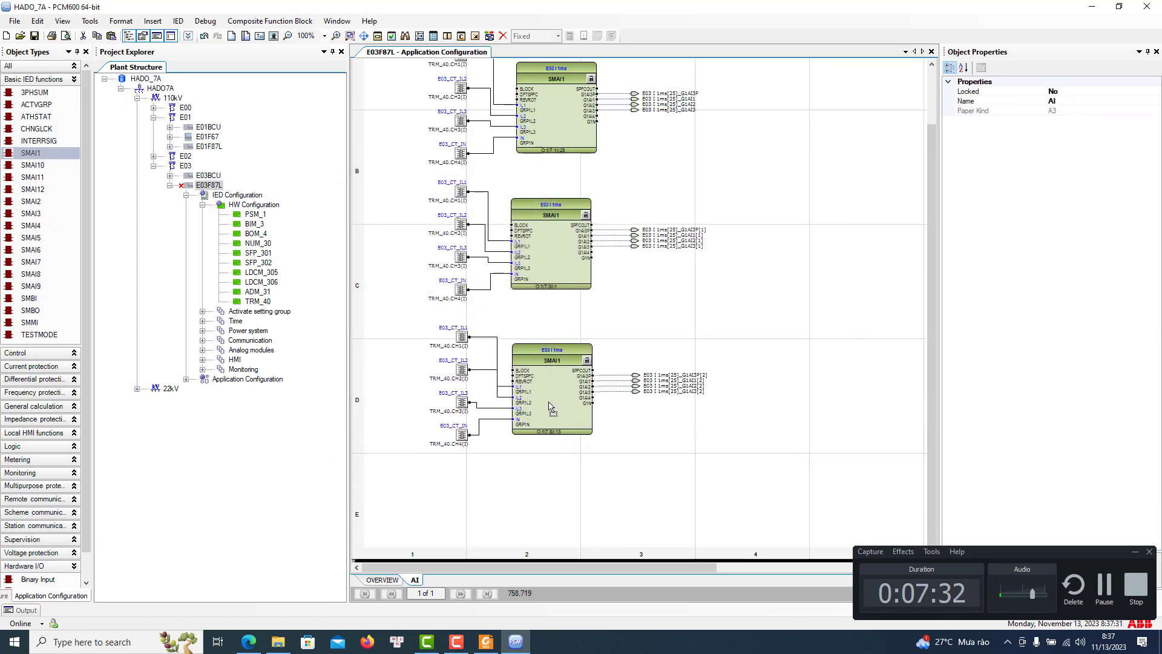
pyautogui.click(792, 314)
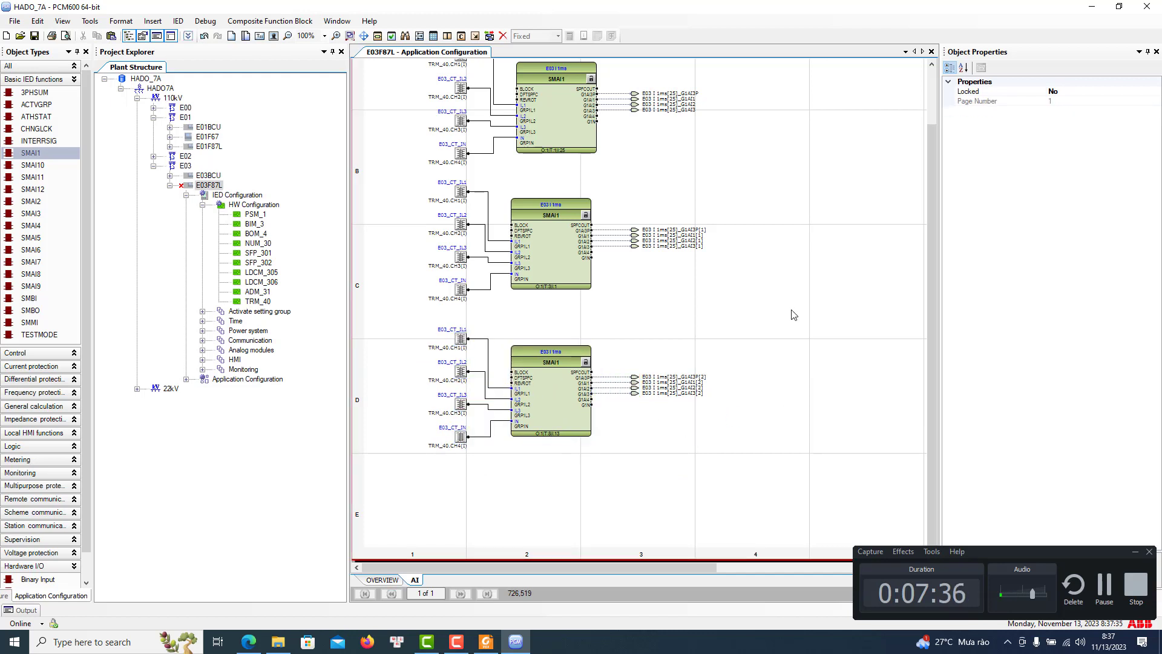
# Set the user-defined name of the middle circuit's SMAI1 block to E03 I 3ms
pyautogui.rightClick(561, 281)
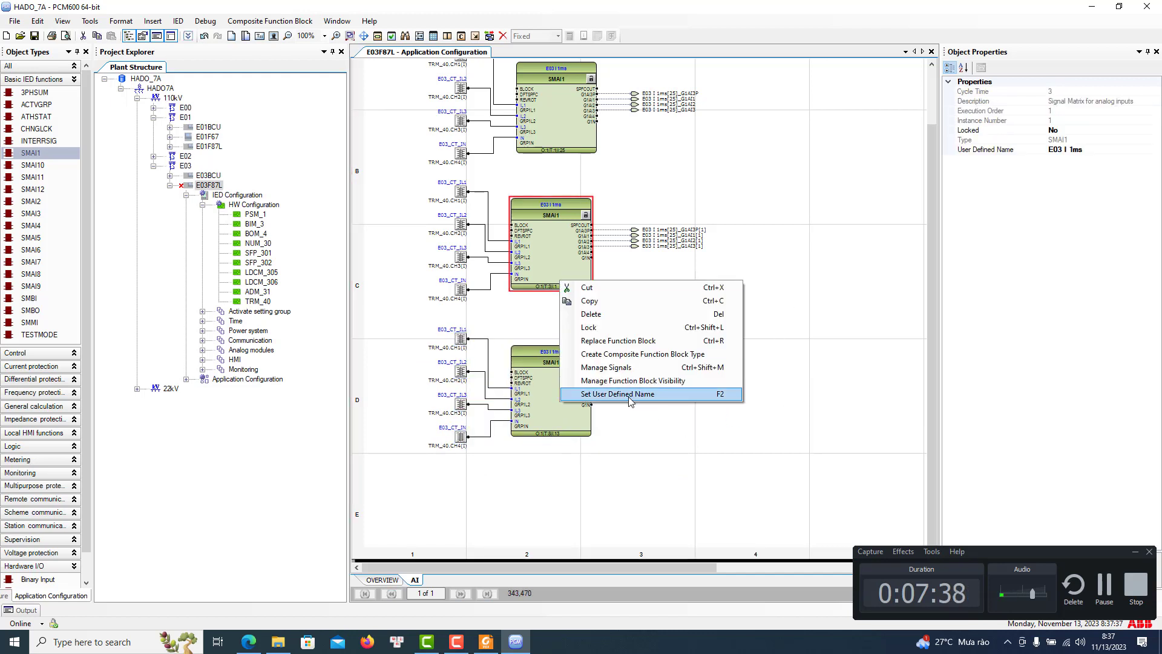
pyautogui.click(636, 394)
pyautogui.press('End')
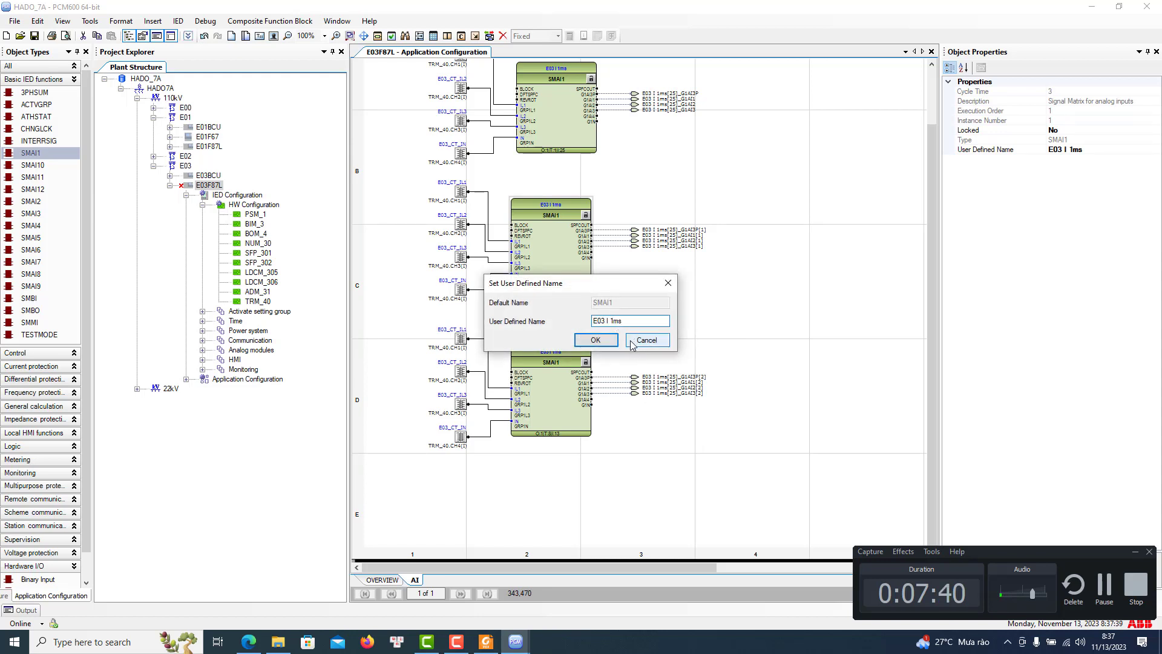
pyautogui.write('3')
pyautogui.click(596, 340)
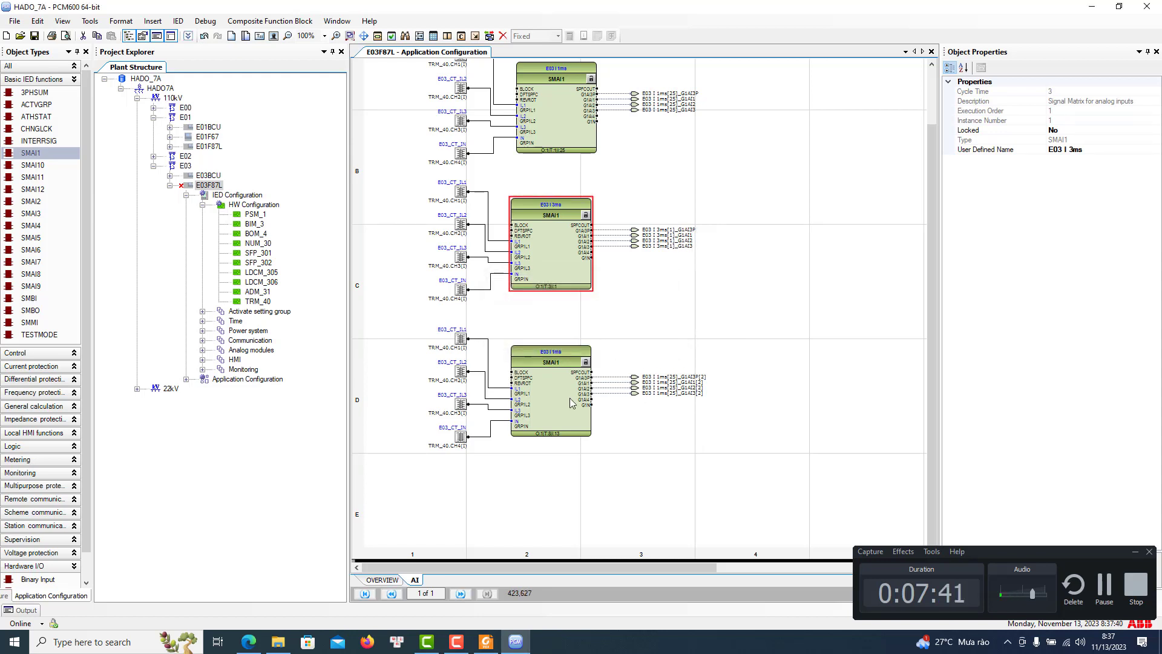
# Set the user-defined name of the lowest circuit's SMAI1 block to E03 I 8ms
pyautogui.rightClick(552, 368)
pyautogui.click(603, 482)
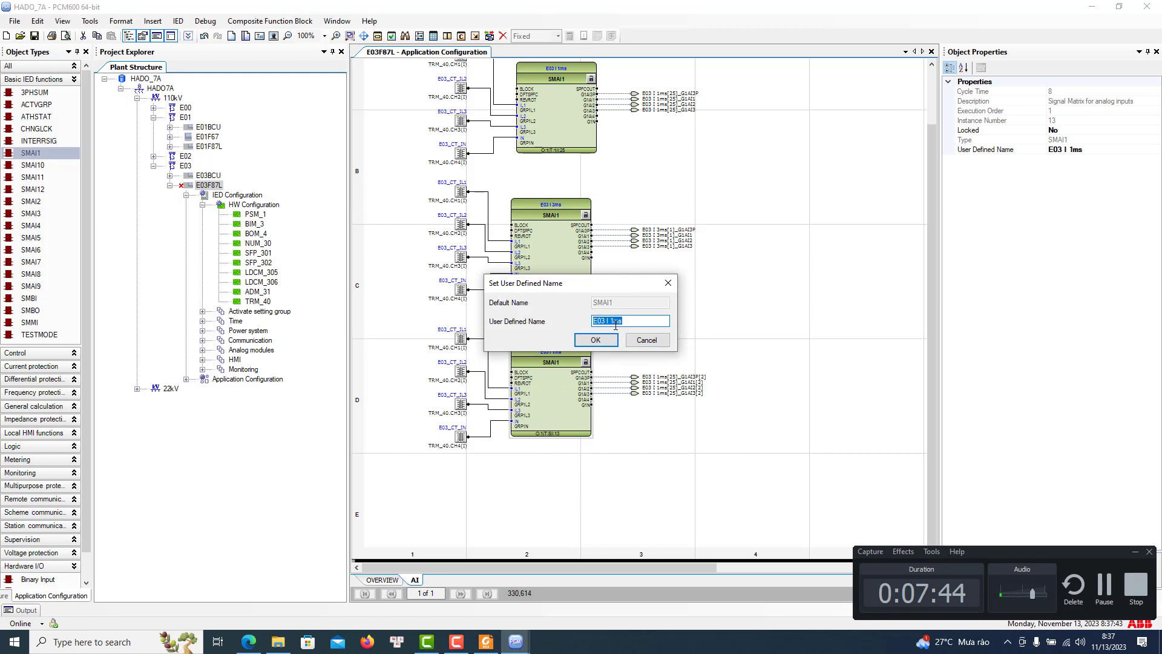
pyautogui.write('8')
pyautogui.click(604, 341)
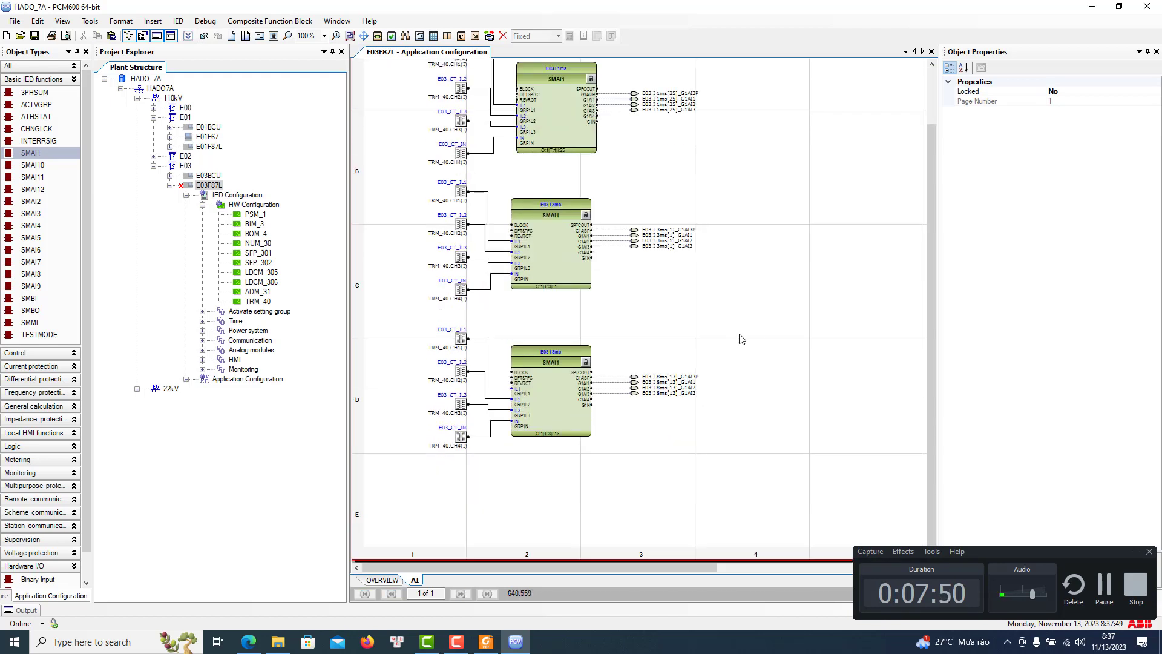
# Place an SMAI2 block named E03 U 1ms in the free area right of the current circuits, with cycle time 1 and instance 1,26
pyautogui.scroll(1, 750, 333)
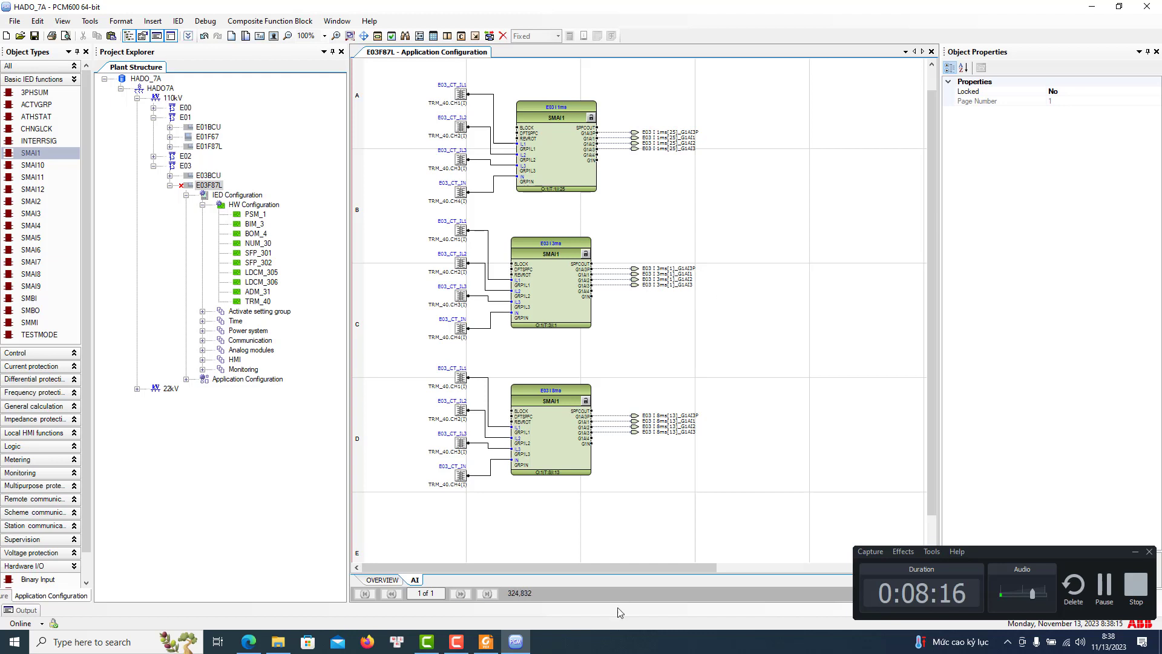
pyautogui.moveTo(565, 572); pyautogui.dragTo(609, 576)
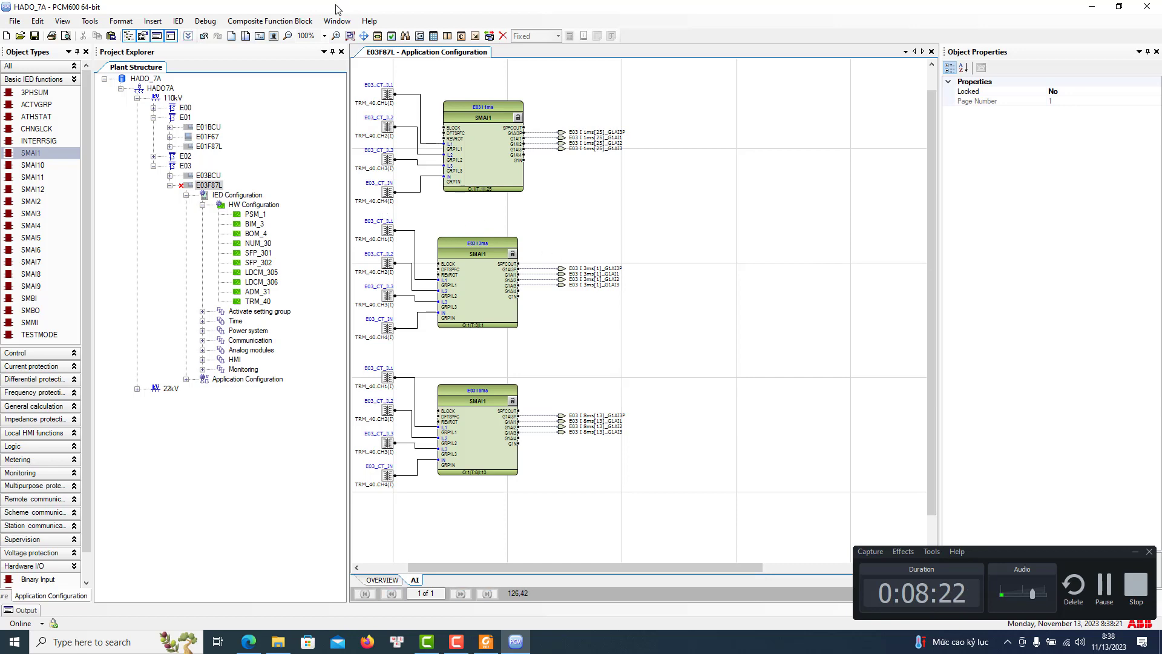
pyautogui.click(324, 35)
pyautogui.click(312, 116)
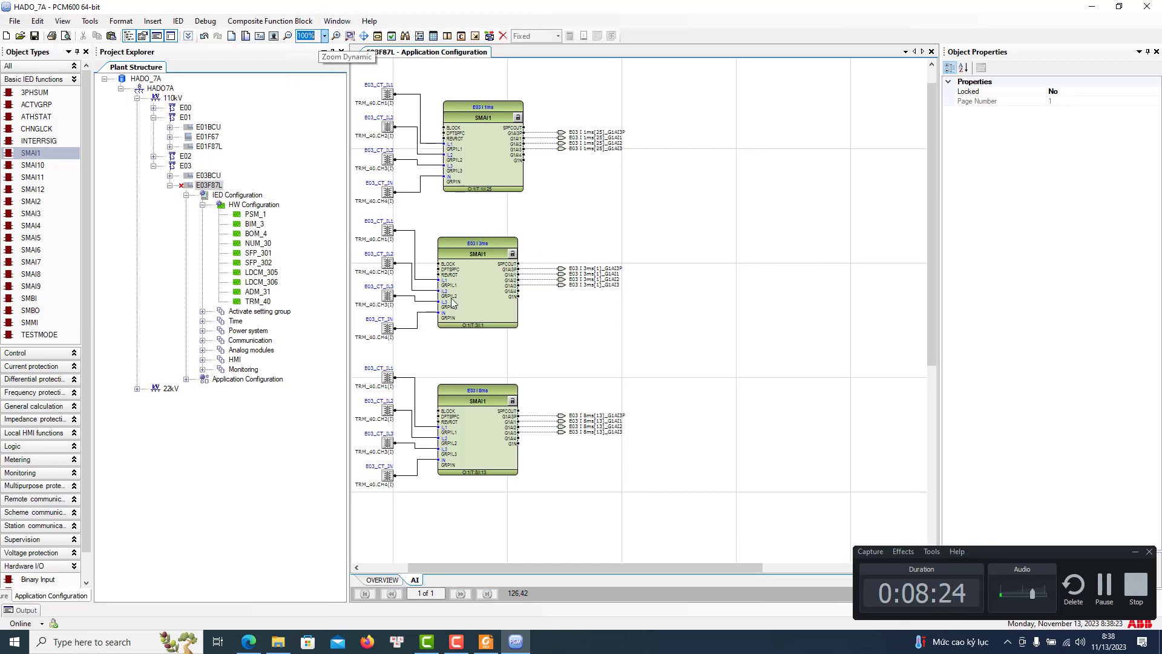
pyautogui.moveTo(481, 567); pyautogui.dragTo(434, 568)
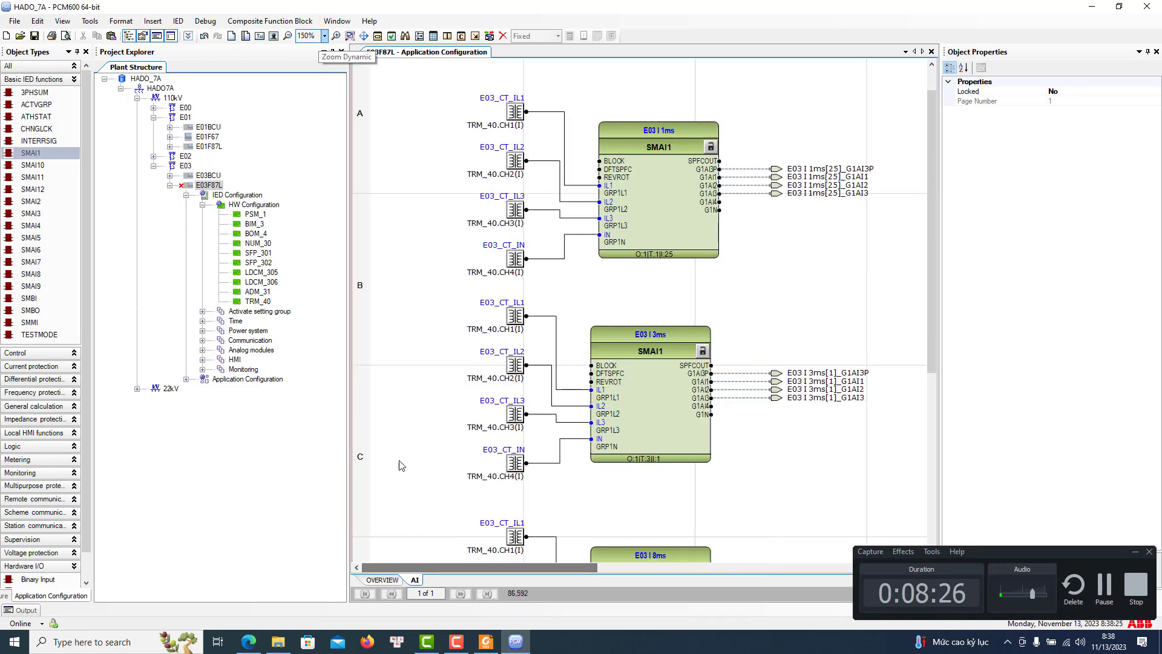
pyautogui.moveTo(349, 275); pyautogui.dragTo(292, 274)
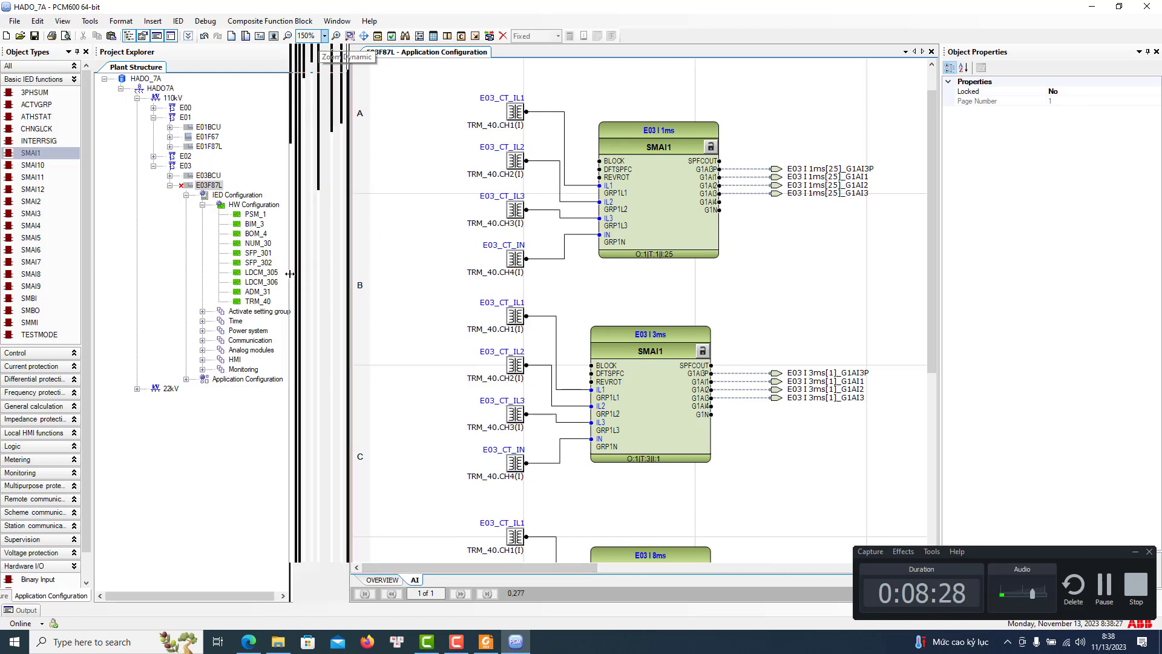
pyautogui.moveTo(561, 567); pyautogui.dragTo(727, 567)
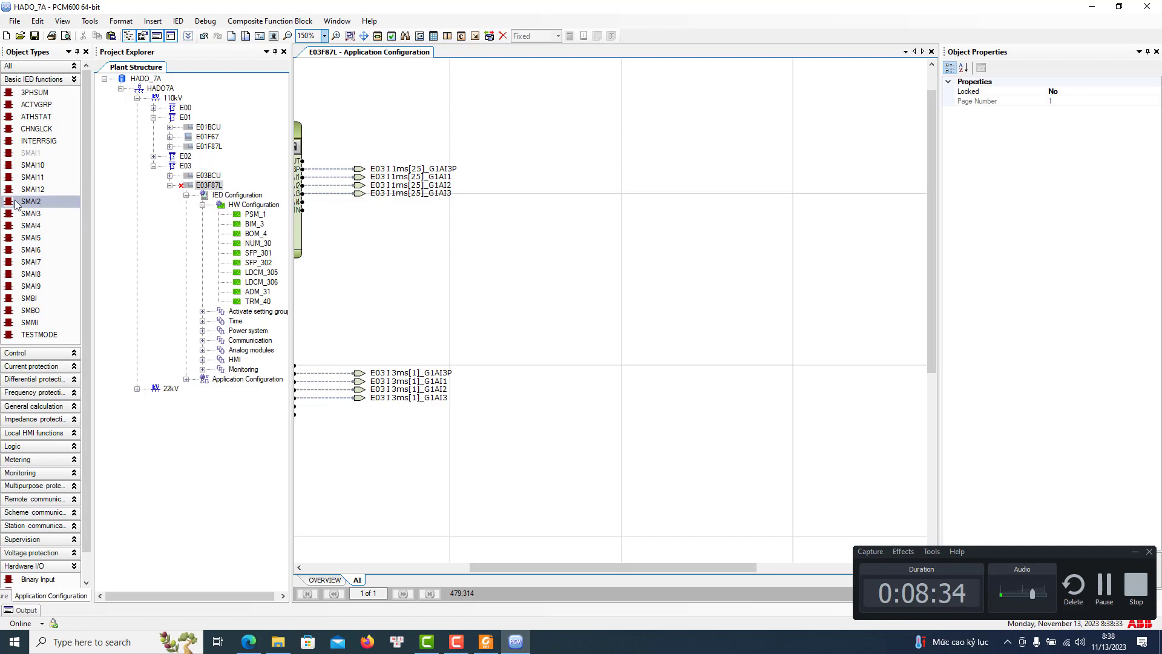
pyautogui.moveTo(42, 200); pyautogui.dragTo(702, 123)
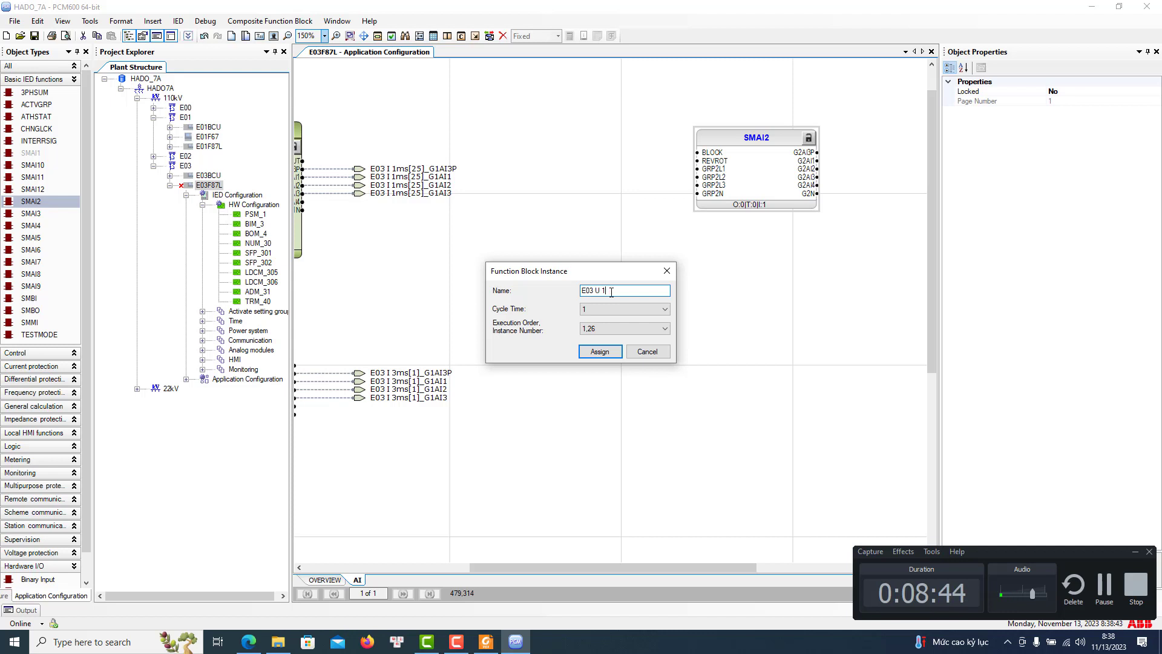
pyautogui.click(600, 352)
# Give the SMAI2 input signals GRP2L1, GRP2L2, GRP2L3 and GRP2N the user-defined names UL1, UL2, UL3 and UN
pyautogui.rightClick(780, 180)
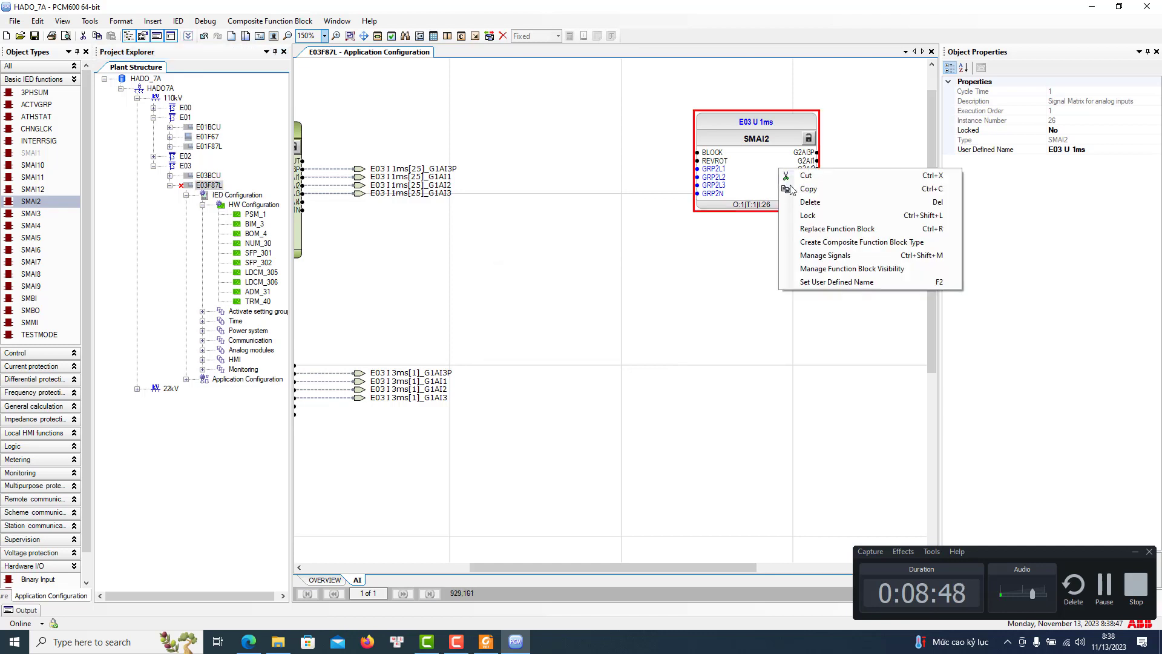
pyautogui.click(818, 254)
pyautogui.doubleClick(764, 294)
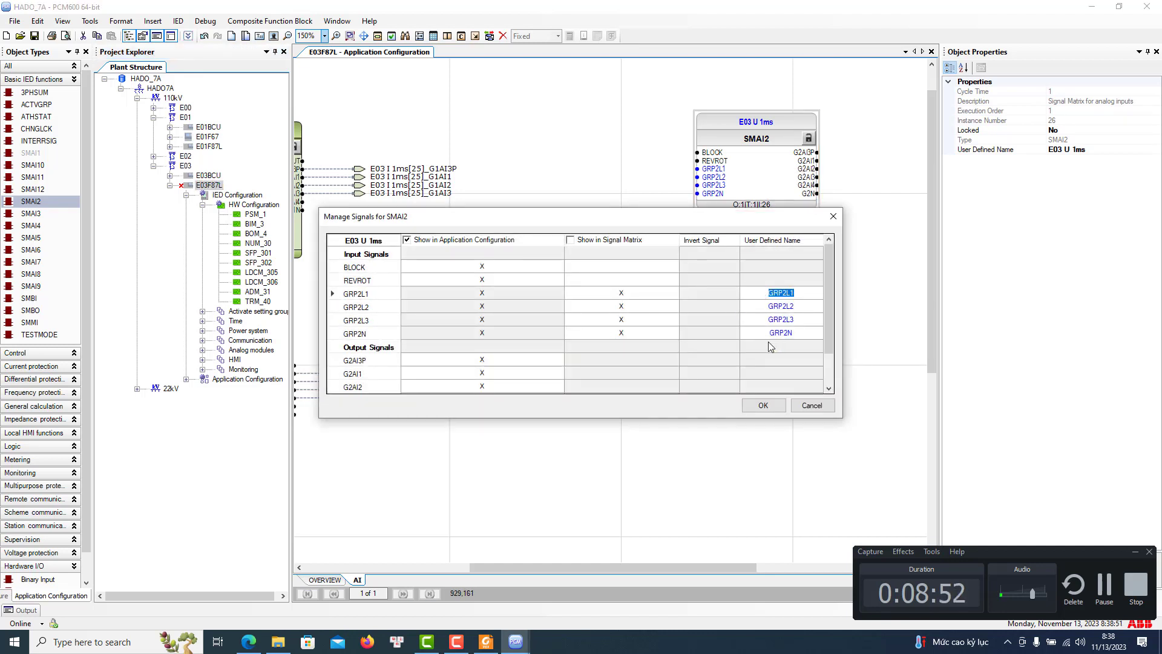
pyautogui.press('BackSpace')
pyautogui.write('UL2')
pyautogui.press('Return')
pyautogui.press('BackSpace')
pyautogui.click(793, 297)
pyautogui.press('Return')
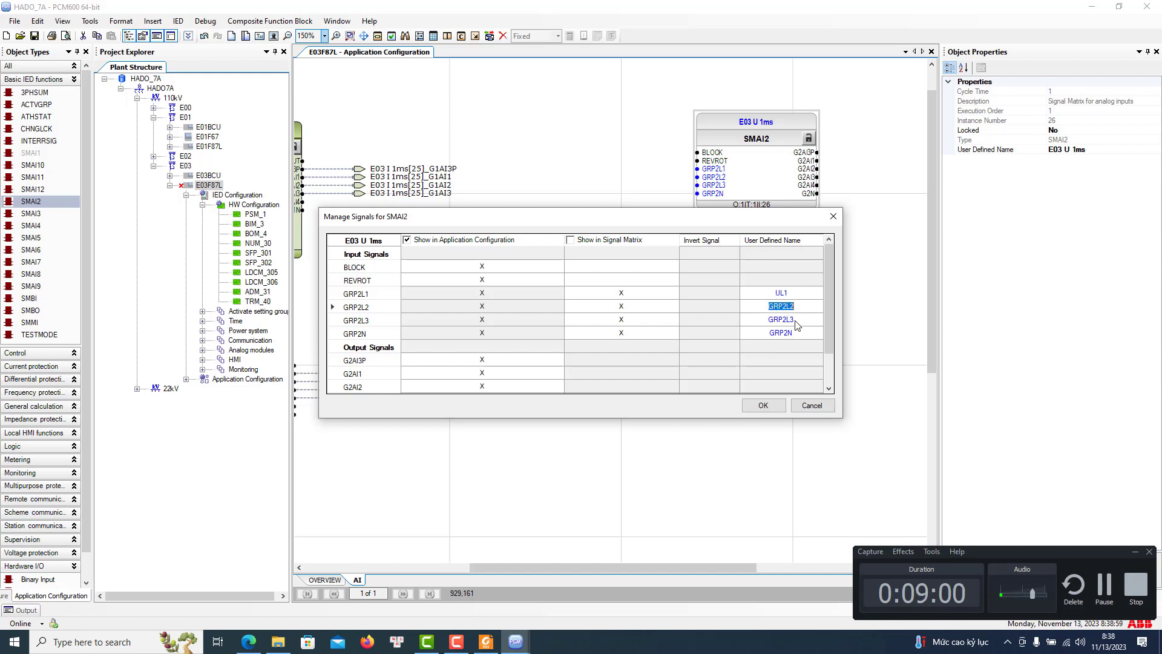
pyautogui.write('UL2')
pyautogui.press('Return')
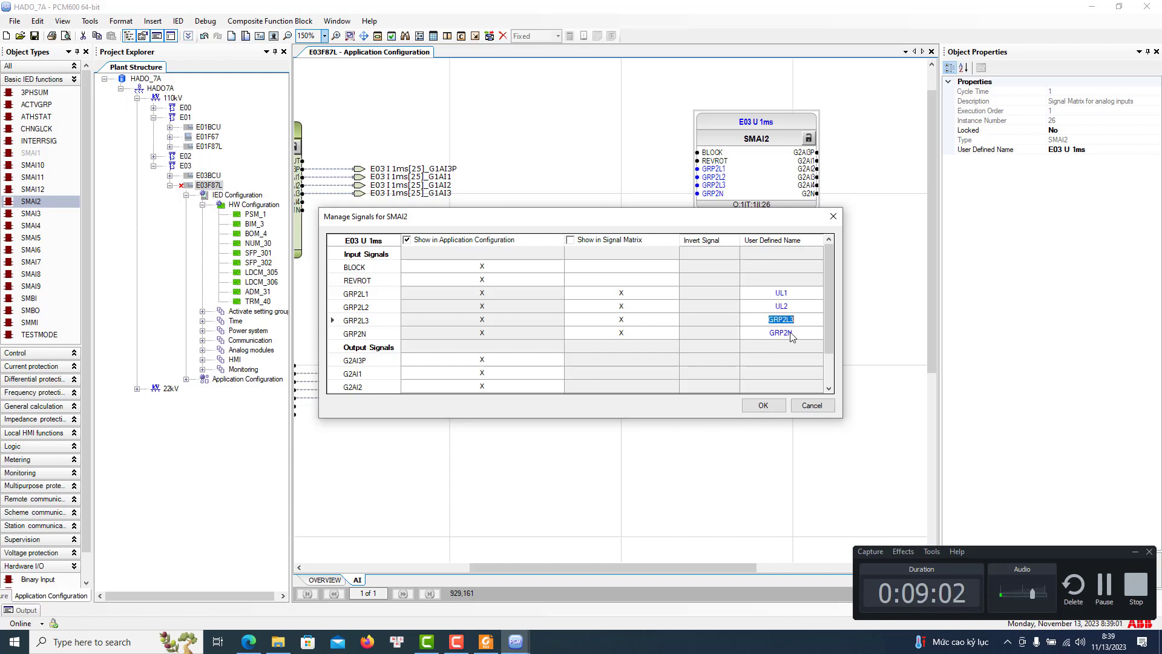
pyautogui.write('UL3')
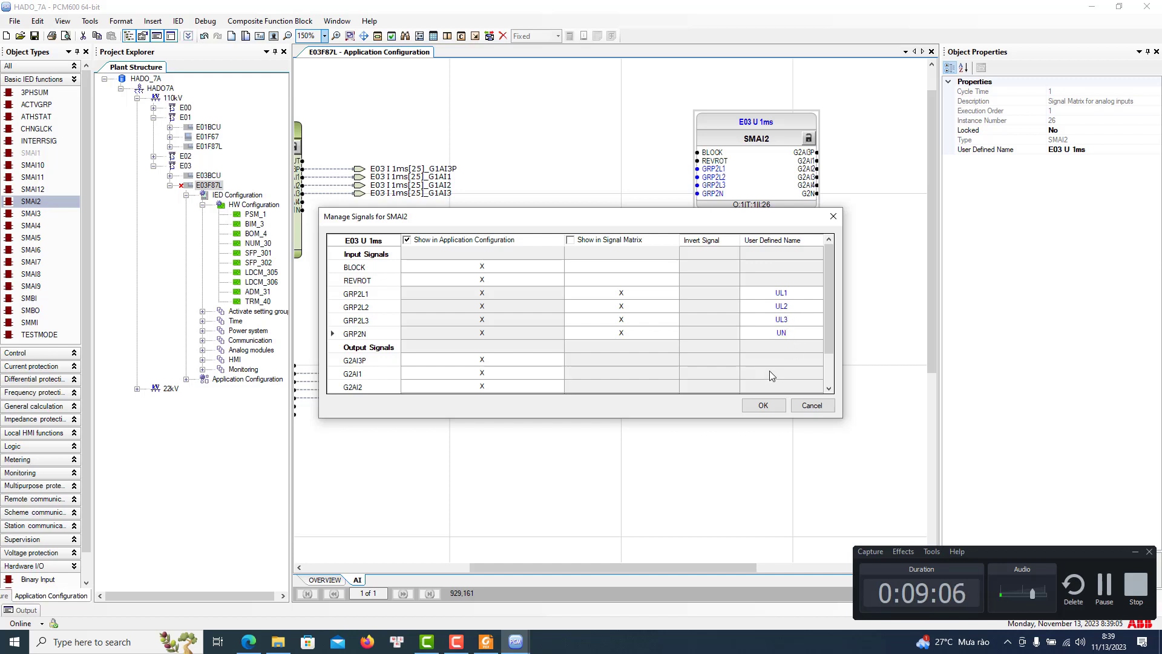
pyautogui.click(763, 407)
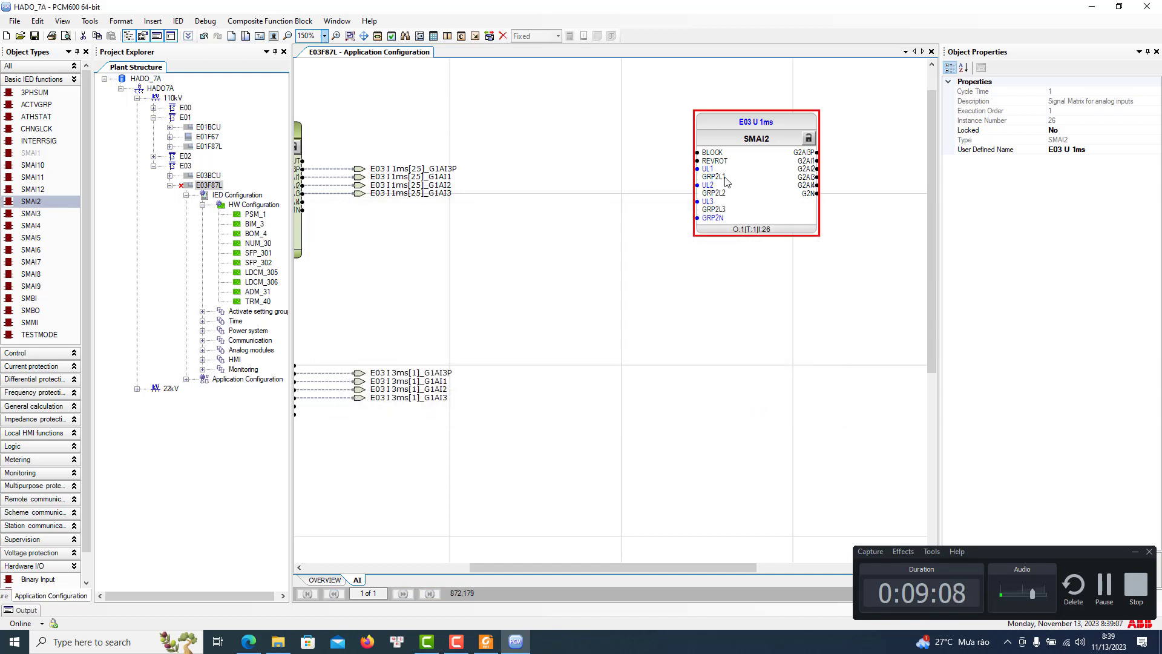
# Insert an additional page and move the SMAI2 block down the first page, beside the E03 I 3ms circuit
pyautogui.rightClick(610, 359)
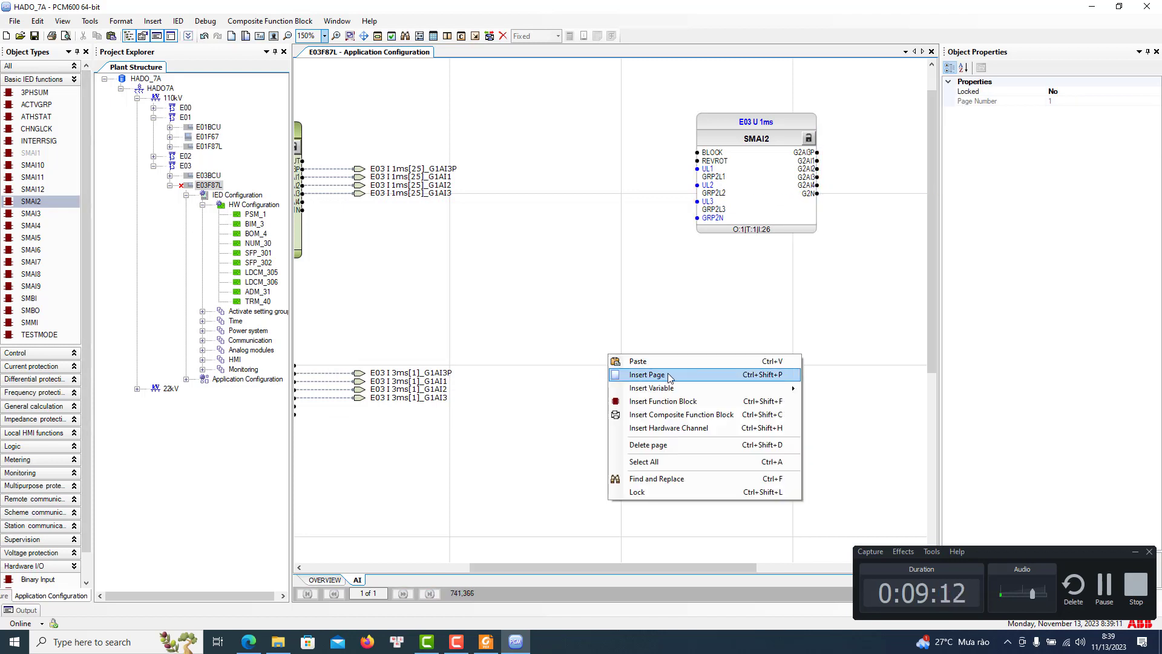
pyautogui.click(647, 375)
pyautogui.moveTo(757, 138); pyautogui.dragTo(623, 421)
pyautogui.scroll(-2, 642, 464)
pyautogui.scroll(-1, 641, 464)
pyautogui.moveTo(646, 568); pyautogui.dragTo(724, 568)
pyautogui.scroll(-1, 669, 416)
pyautogui.scroll(2, 670, 415)
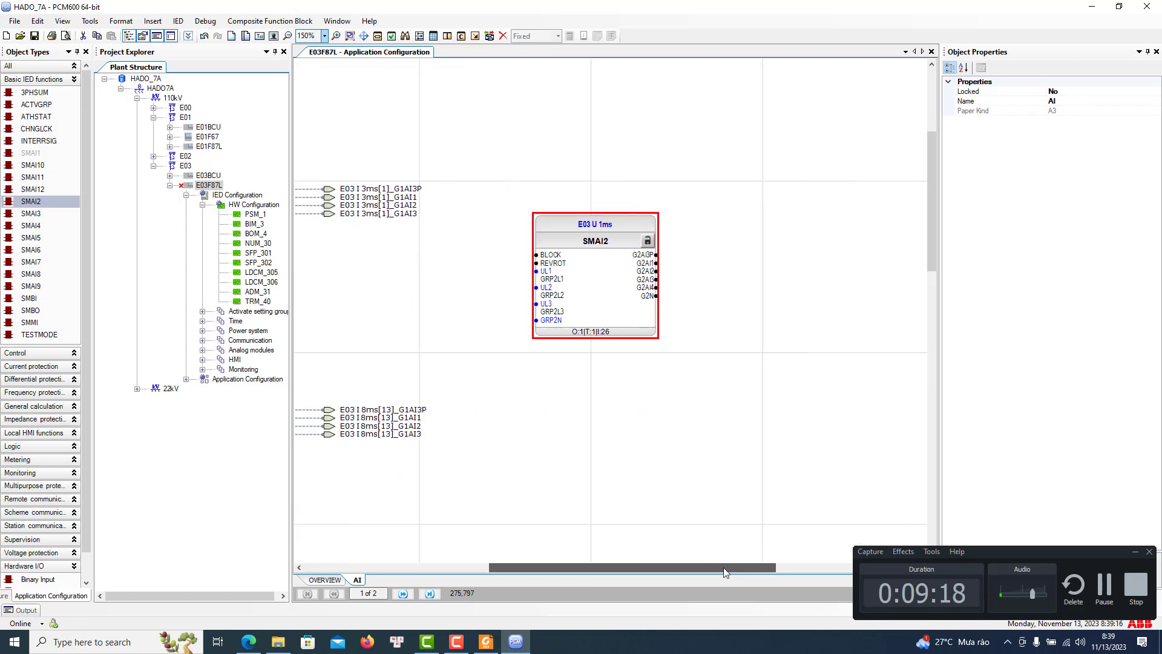
# Move the SMAI2 block back up to the top row of the AI page, into column 6
pyautogui.scroll(3, 609, 311)
pyautogui.moveTo(582, 406); pyautogui.dragTo(714, 211)
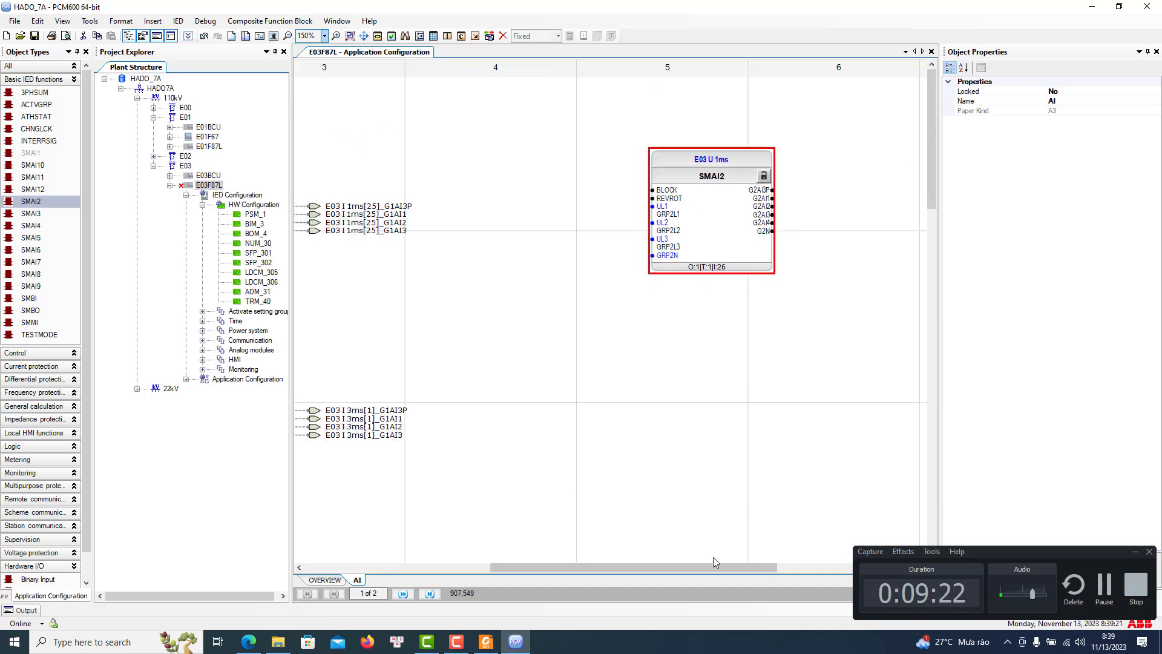
pyautogui.moveTo(753, 568); pyautogui.dragTo(879, 568)
pyautogui.moveTo(472, 229); pyautogui.dragTo(554, 228)
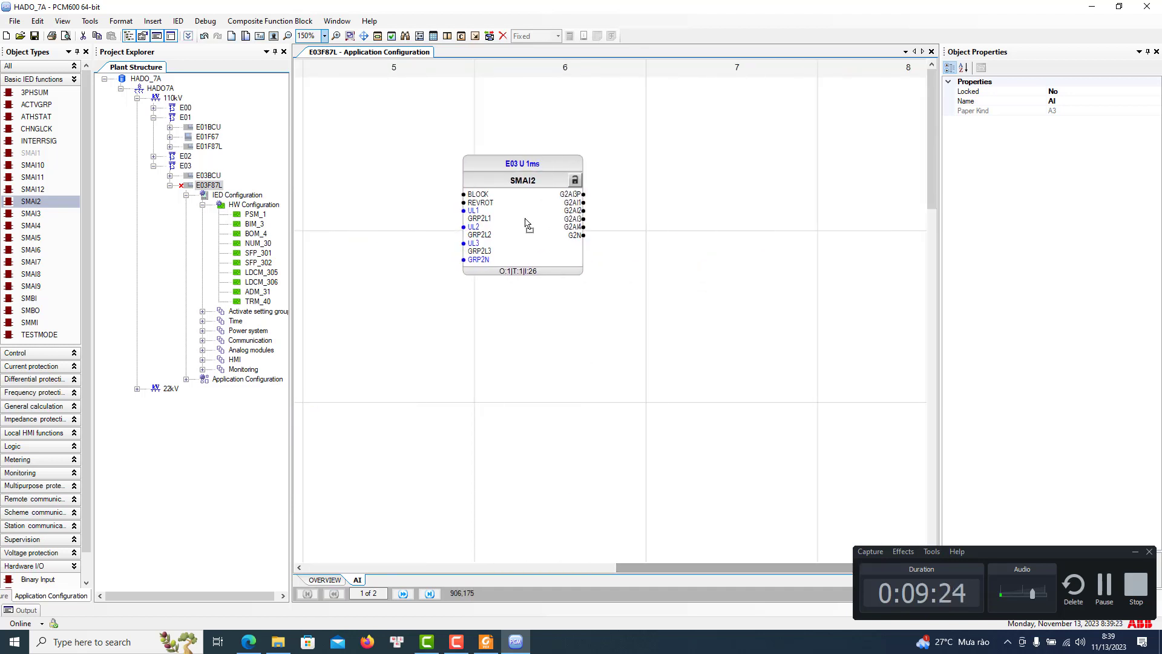
pyautogui.moveTo(672, 567); pyautogui.dragTo(549, 567)
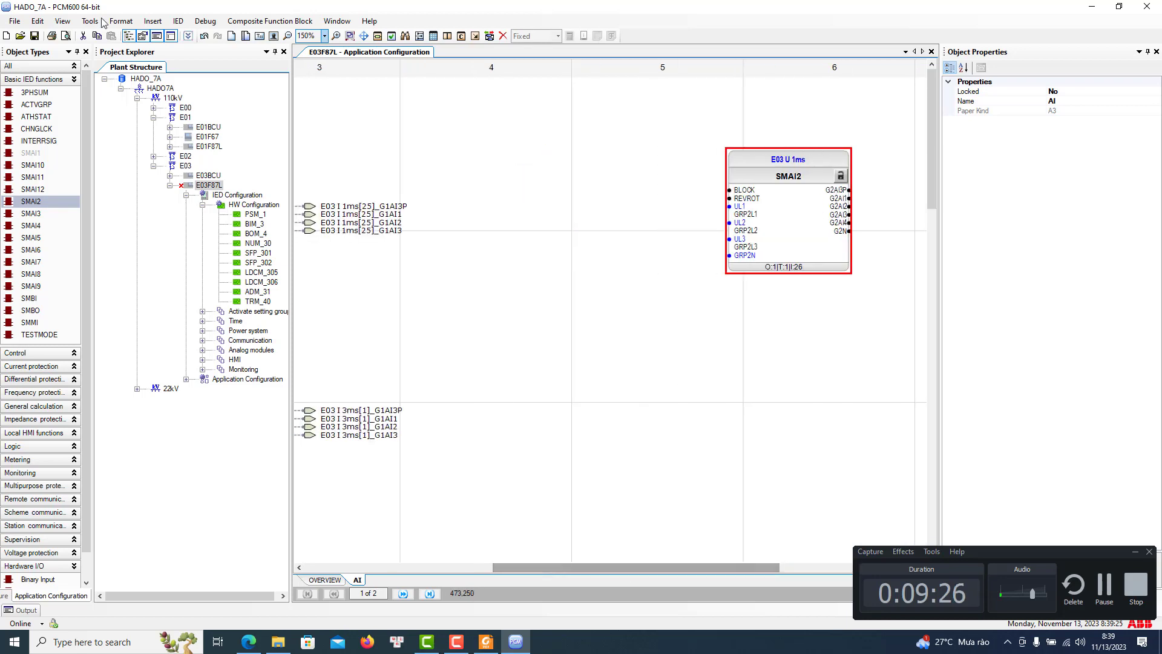
# Following the F87L schematic in Foxit PDF Reader, add the TRM_40 CH8(U) analog input as E03_VT_UL1 and connect it to SMAI2's UL1 input
pyautogui.click(484, 642)
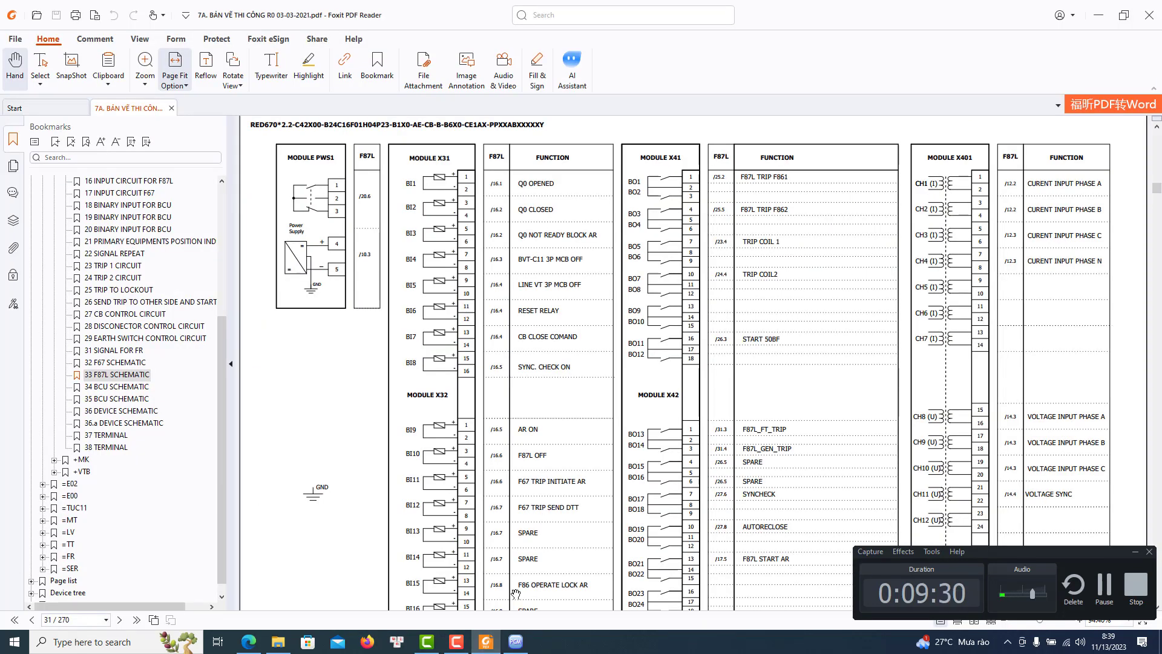
pyautogui.click(490, 646)
pyautogui.moveTo(35, 343); pyautogui.dragTo(627, 161)
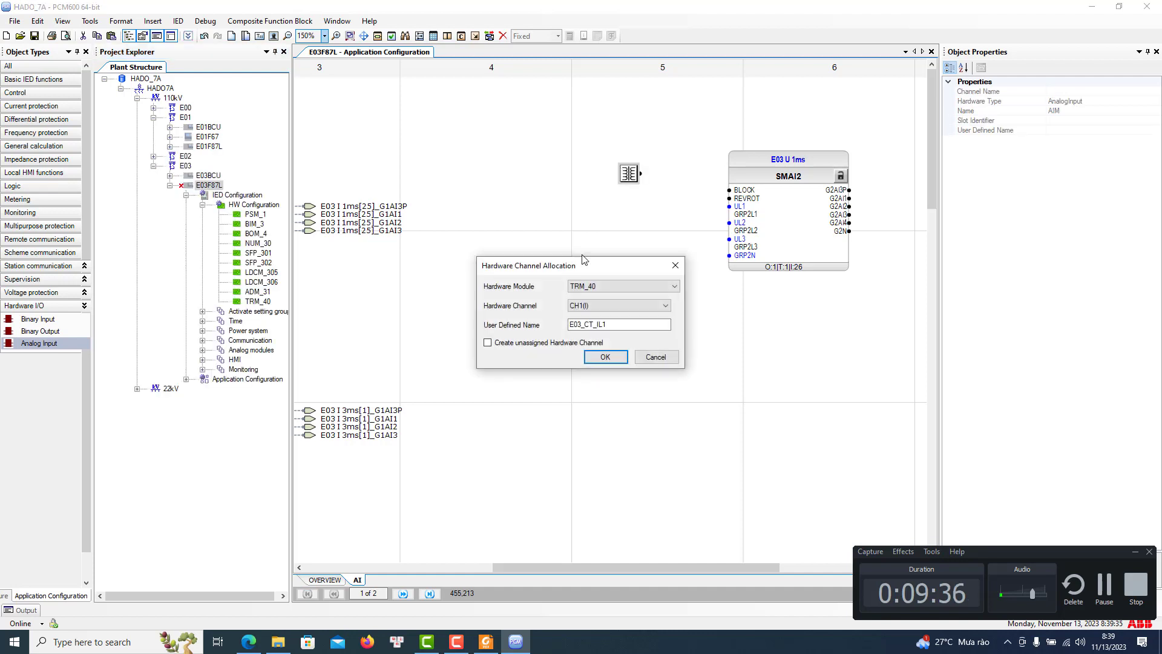
pyautogui.click(614, 289)
pyautogui.click(615, 296)
pyautogui.click(605, 305)
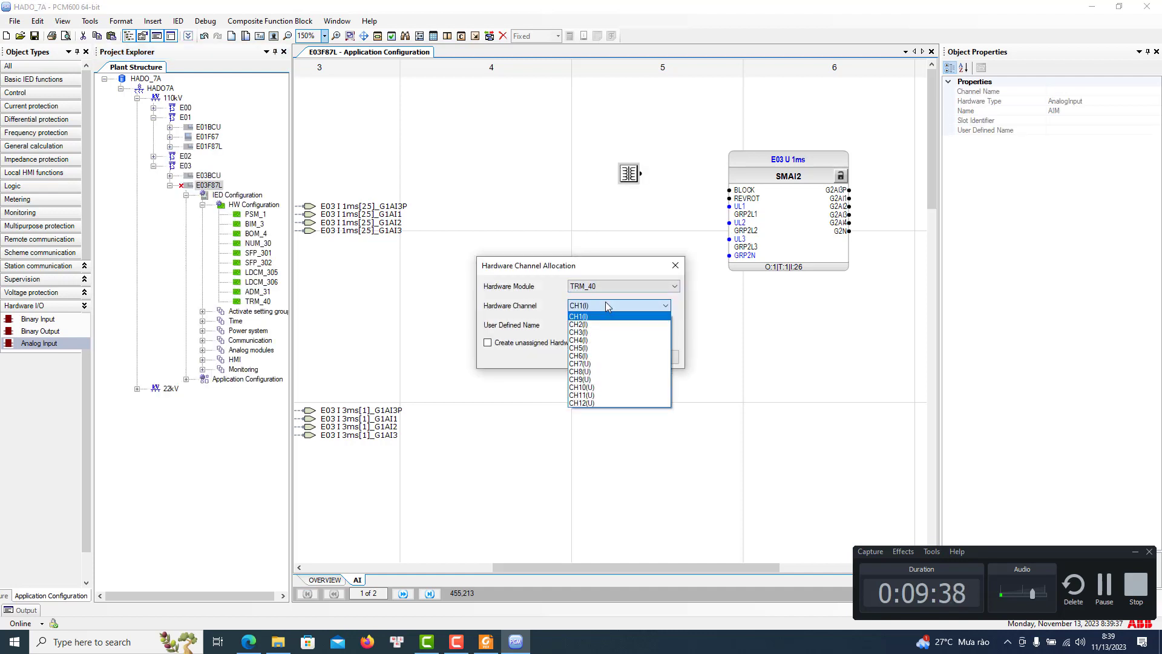
pyautogui.click(597, 363)
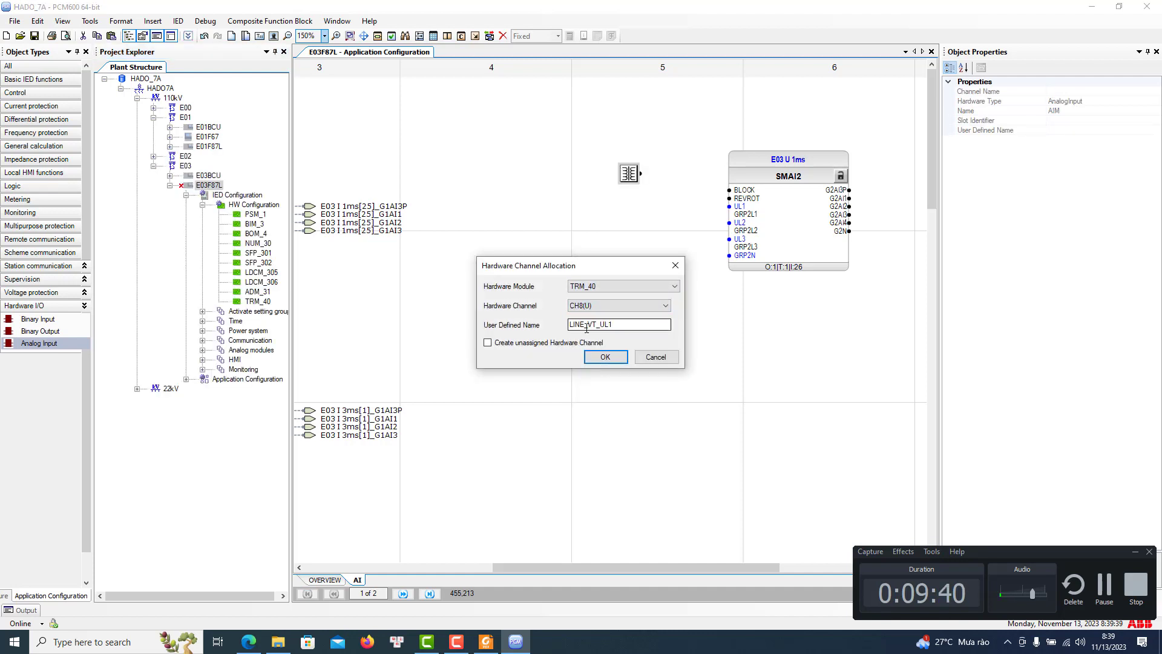
pyautogui.moveTo(586, 324); pyautogui.dragTo(491, 314)
pyautogui.write('E03')
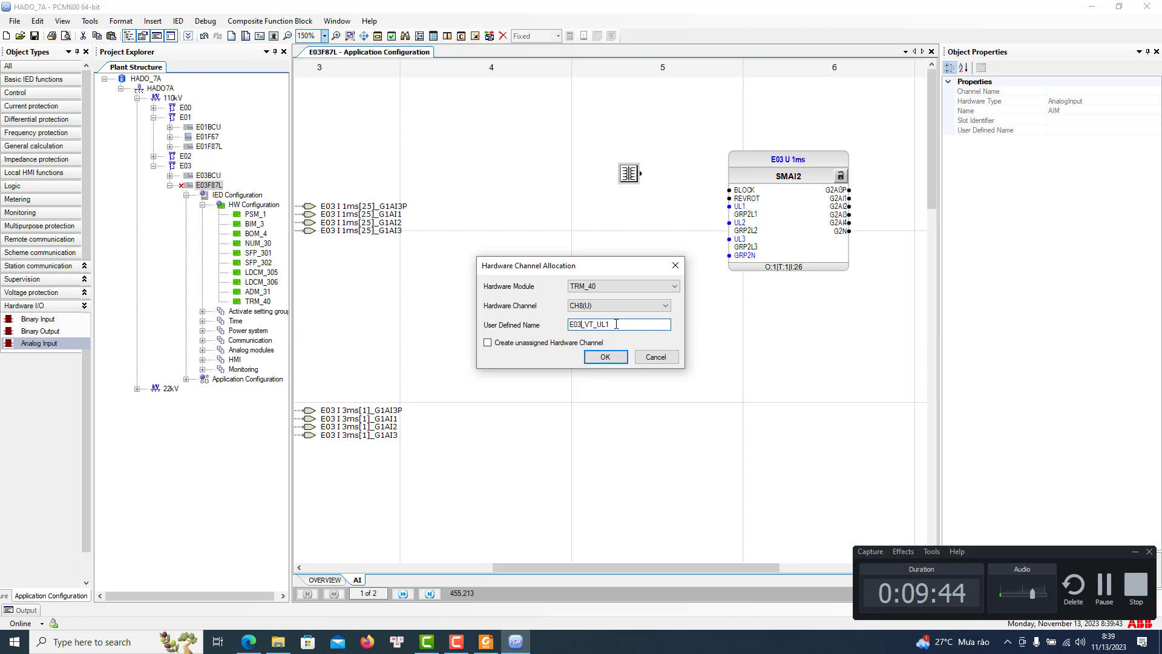
pyautogui.click(608, 358)
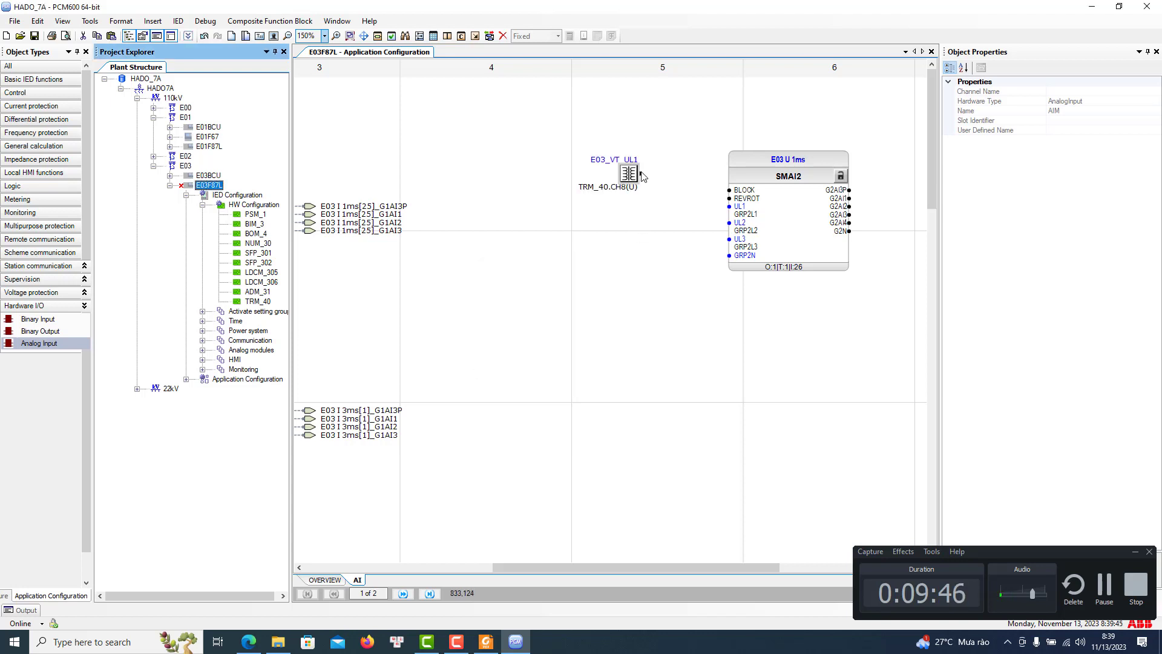
pyautogui.moveTo(642, 175); pyautogui.dragTo(730, 207)
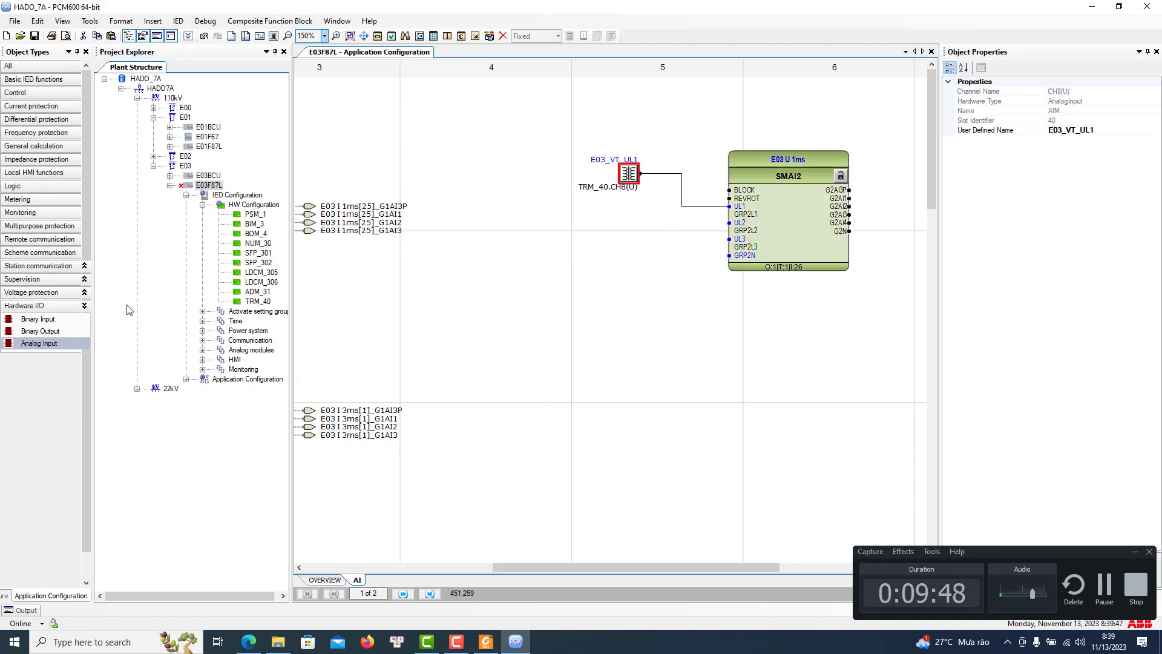
# Add the TRM_40 CH9(U) analog input below E03_VT_UL1 with the user-defined name E03_VT_UL2
pyautogui.moveTo(51, 343); pyautogui.dragTo(617, 212)
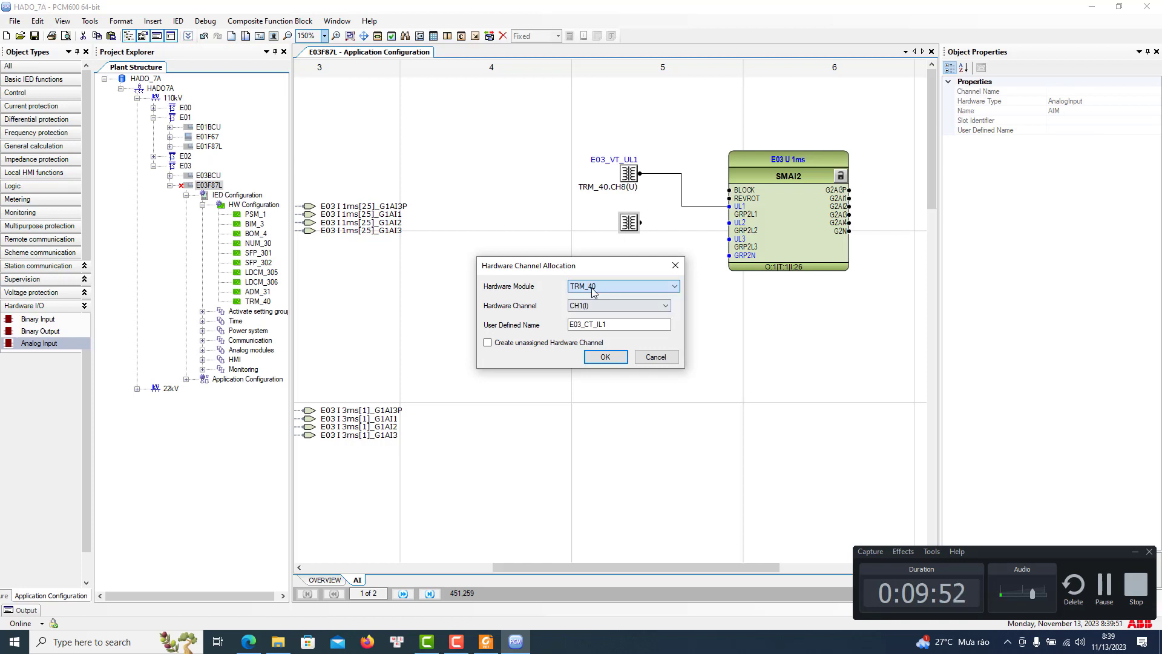
pyautogui.click(592, 307)
pyautogui.click(590, 382)
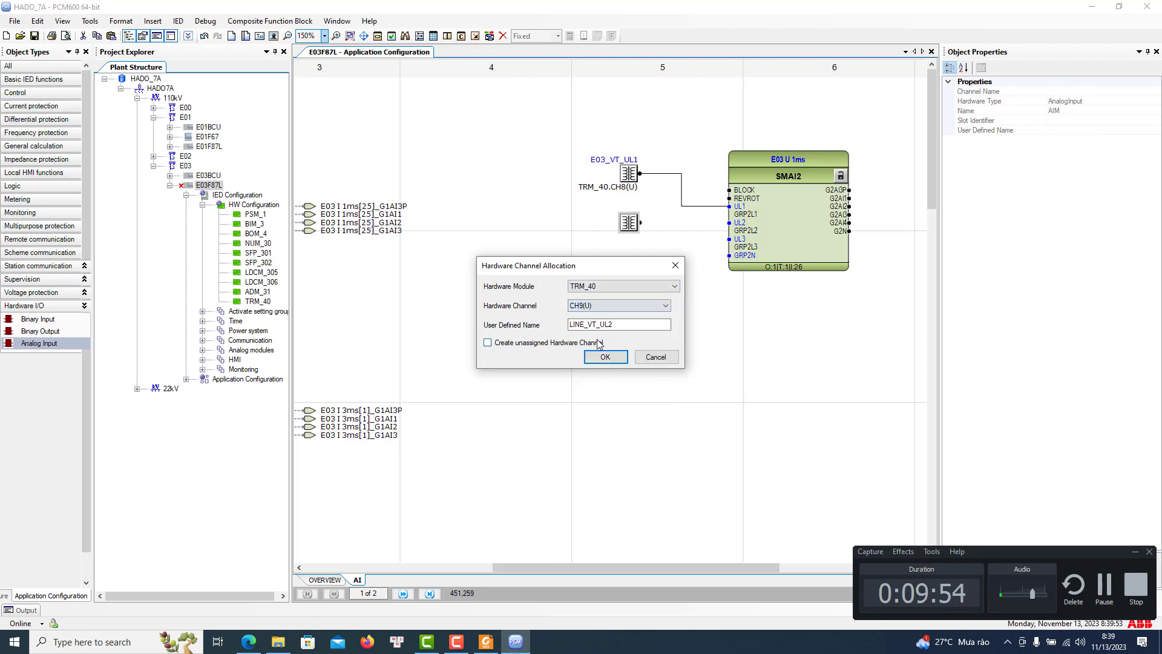
pyautogui.doubleClick(572, 325)
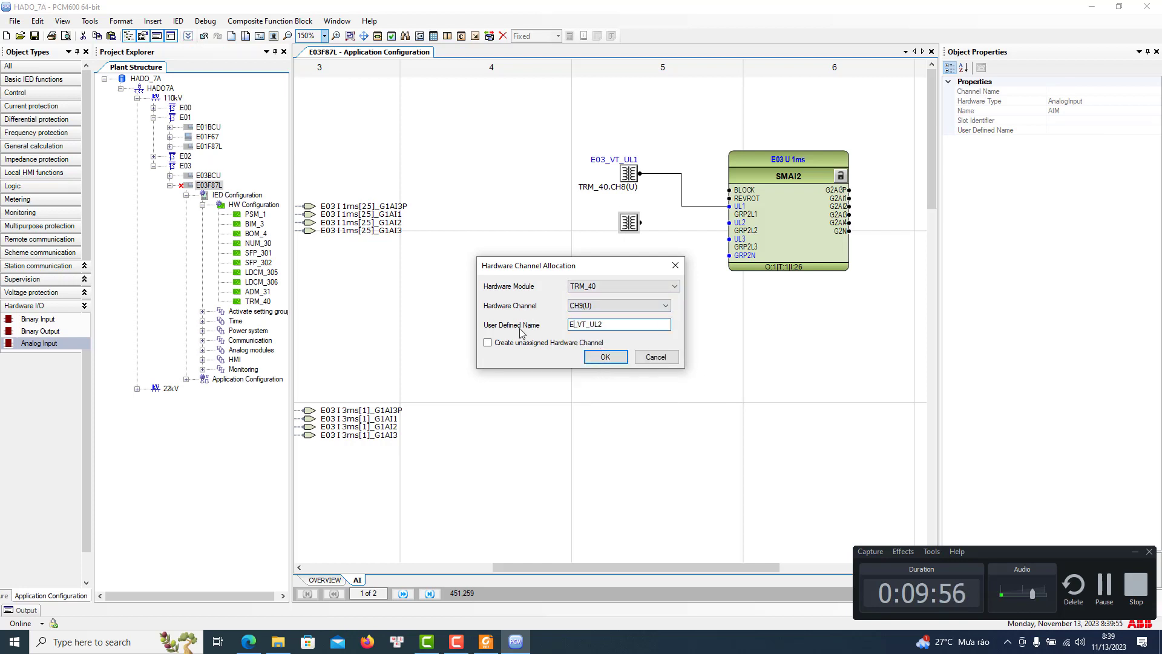
pyautogui.write('E03')
pyautogui.click(604, 357)
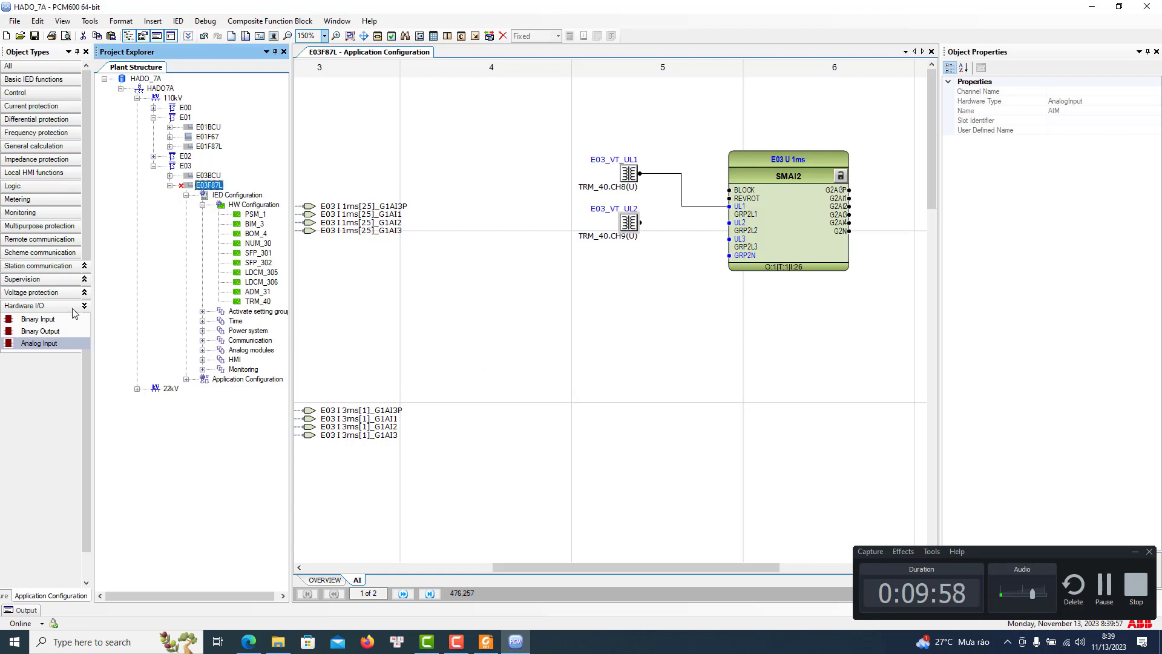
# Add the TRM_40 CH10(U) analog input below E03_VT_UL2 with the user-defined name E03_VT_UL3
pyautogui.moveTo(40, 343); pyautogui.dragTo(616, 259)
pyautogui.click(597, 305)
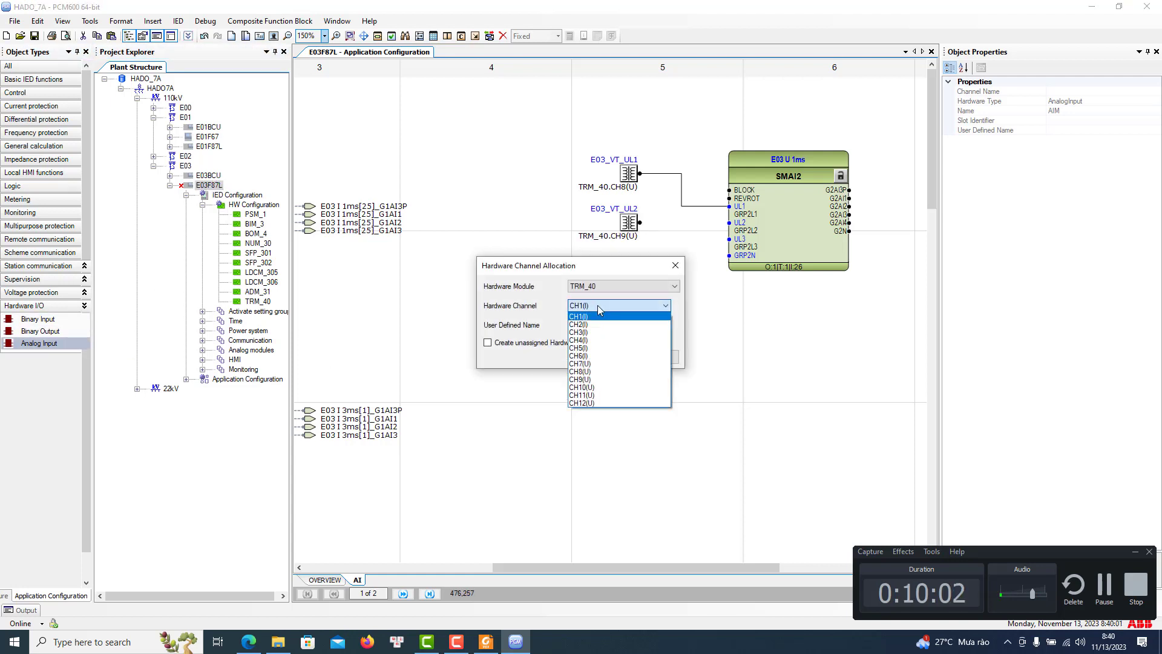
pyautogui.click(582, 387)
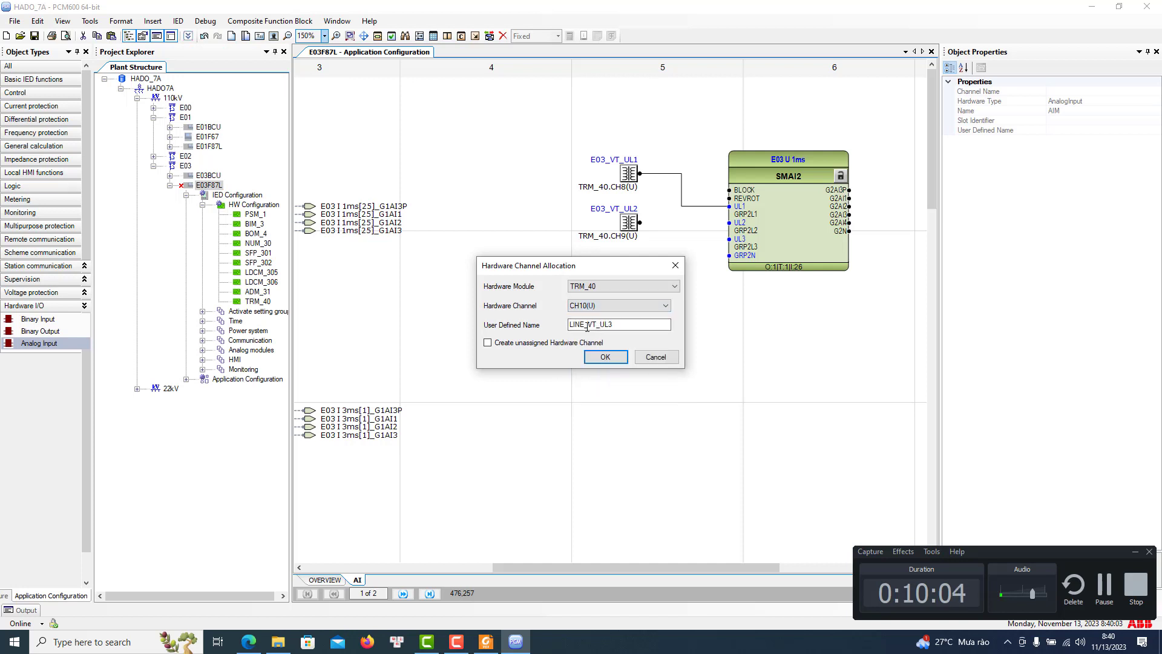
pyautogui.moveTo(584, 324); pyautogui.dragTo(451, 329)
pyautogui.write('E0')
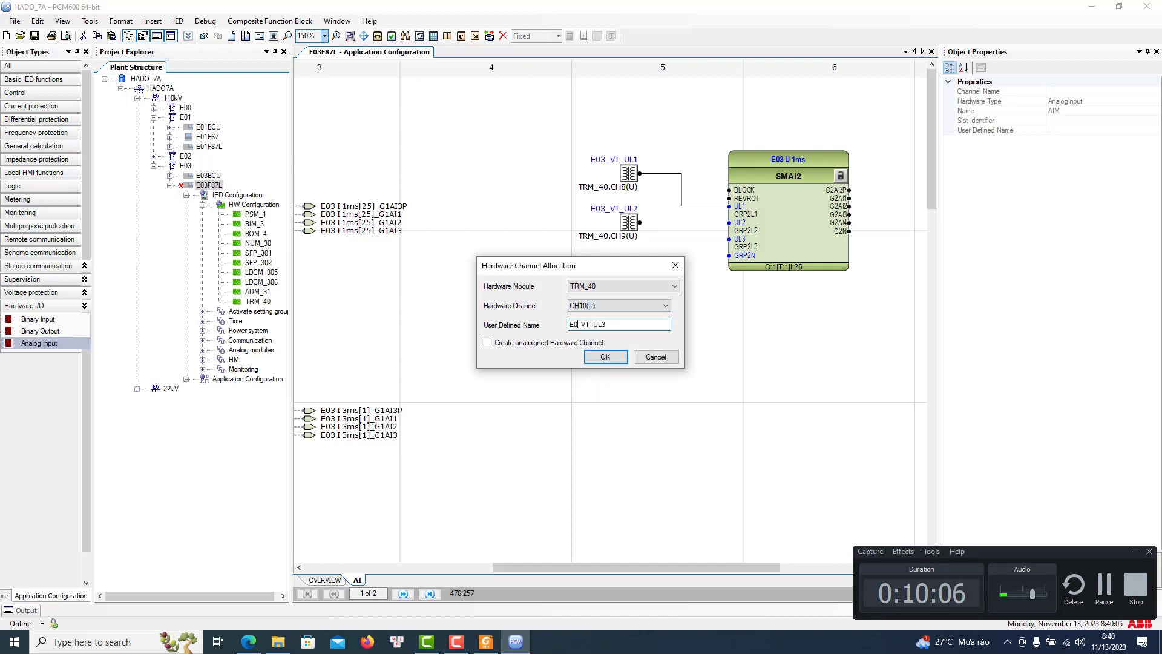
pyautogui.write('3')
pyautogui.click(602, 357)
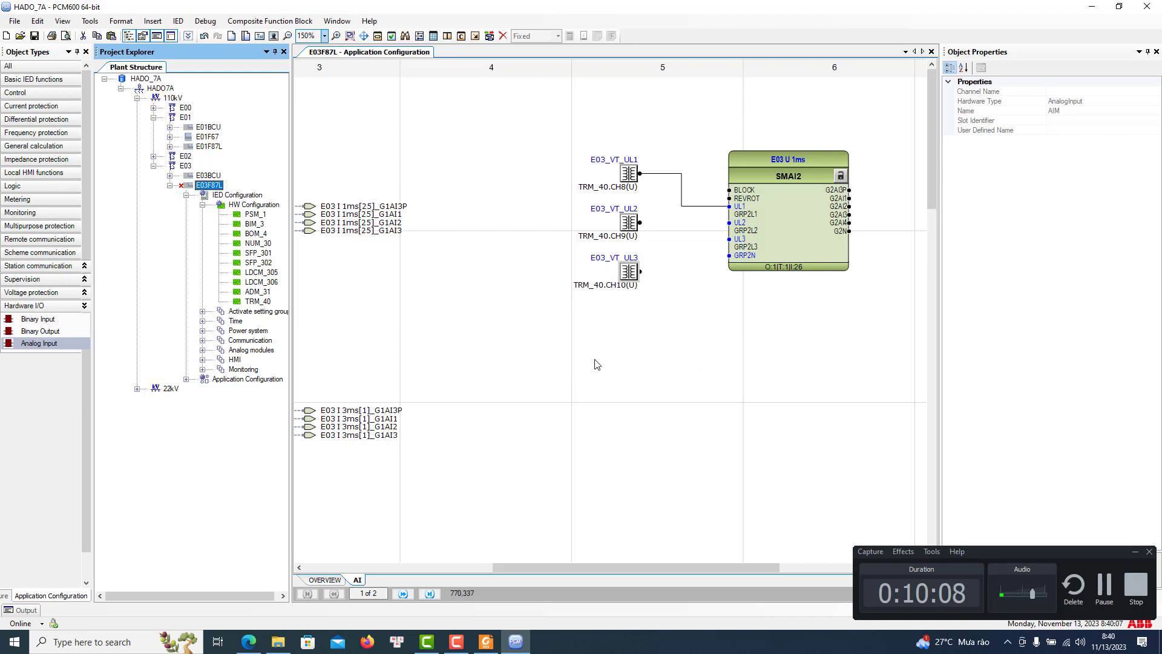
# Connect the E03_VT_UL2 and E03_VT_UL3 analog inputs to SMAI2's UL2 and UL3 inputs
pyautogui.click(659, 350)
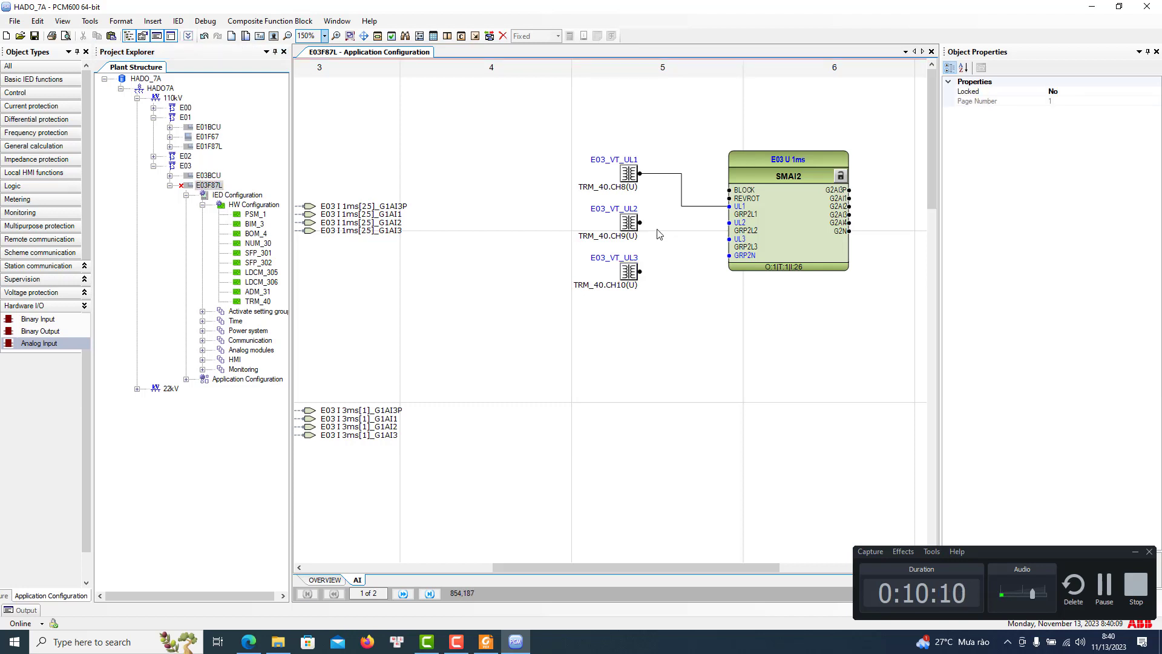
pyautogui.moveTo(689, 232); pyautogui.dragTo(731, 223)
pyautogui.moveTo(641, 273); pyautogui.dragTo(726, 242)
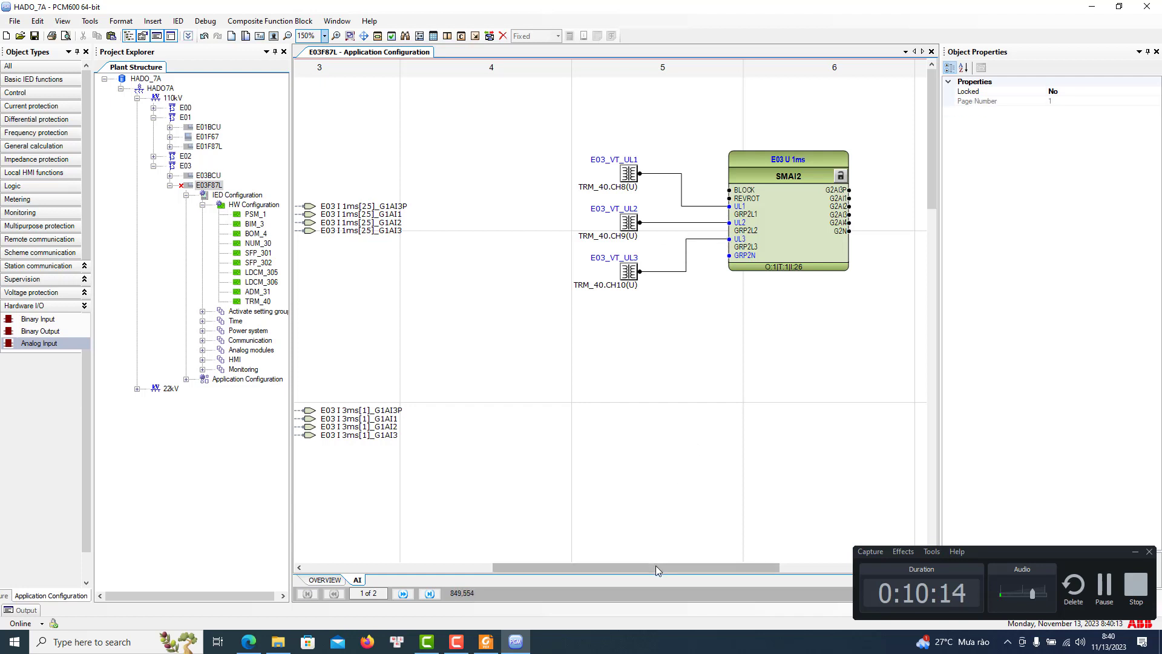
# Connect output variables with their default names to the G2AI3P and G2AI1 outputs of the E03 U 1ms block
pyautogui.moveTo(655, 566); pyautogui.dragTo(734, 566)
pyautogui.rightClick(666, 192)
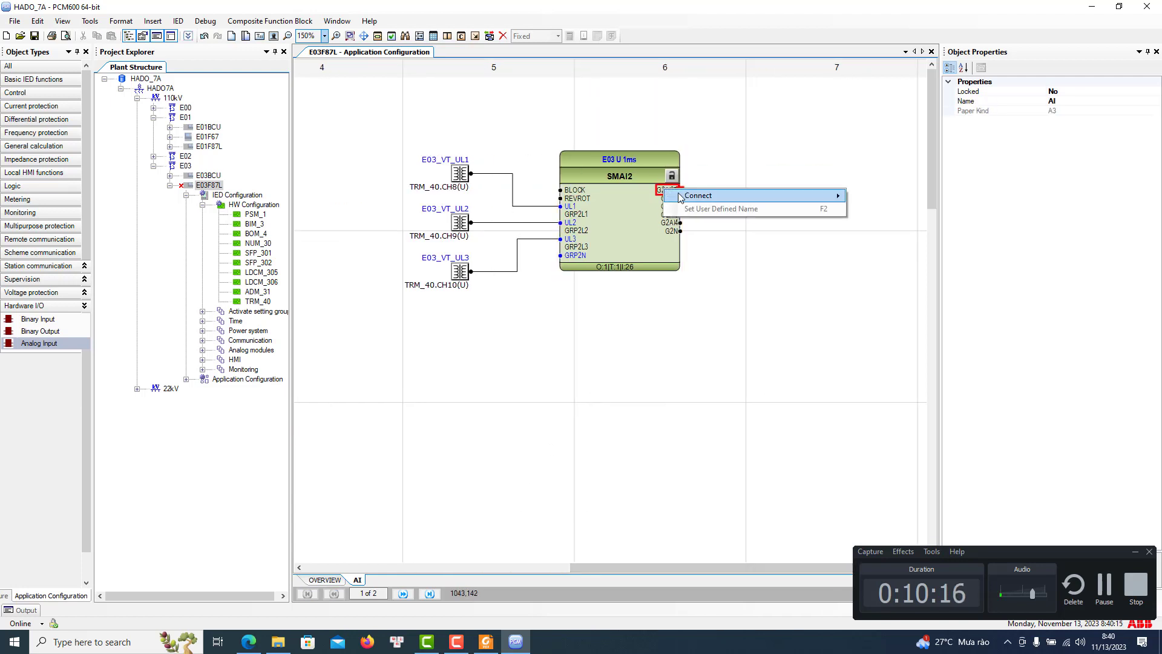
pyautogui.moveTo(787, 190)
pyautogui.click(954, 190)
pyautogui.press('Return')
pyautogui.rightClick(676, 200)
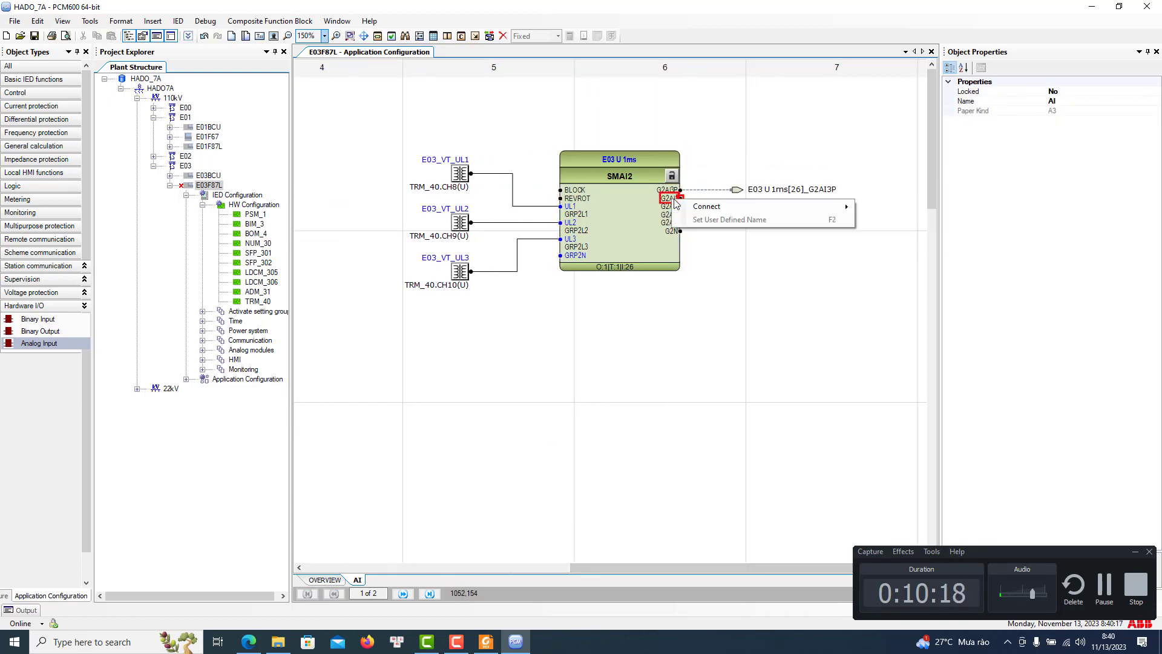
pyautogui.moveTo(693, 203)
pyautogui.click(872, 203)
pyautogui.press('Return')
# Connect output variables with their default names to the G2AI2 and G2AI3 outputs of the E03 U 1ms block
pyautogui.rightClick(668, 208)
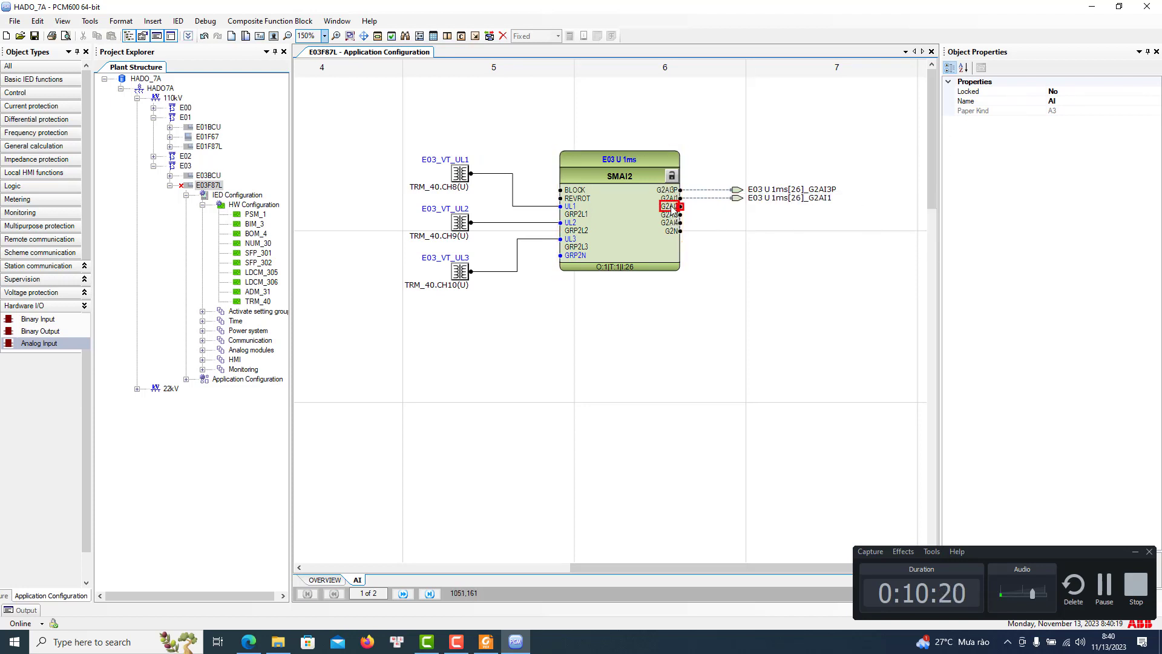
pyautogui.click(878, 212)
pyautogui.press('Return')
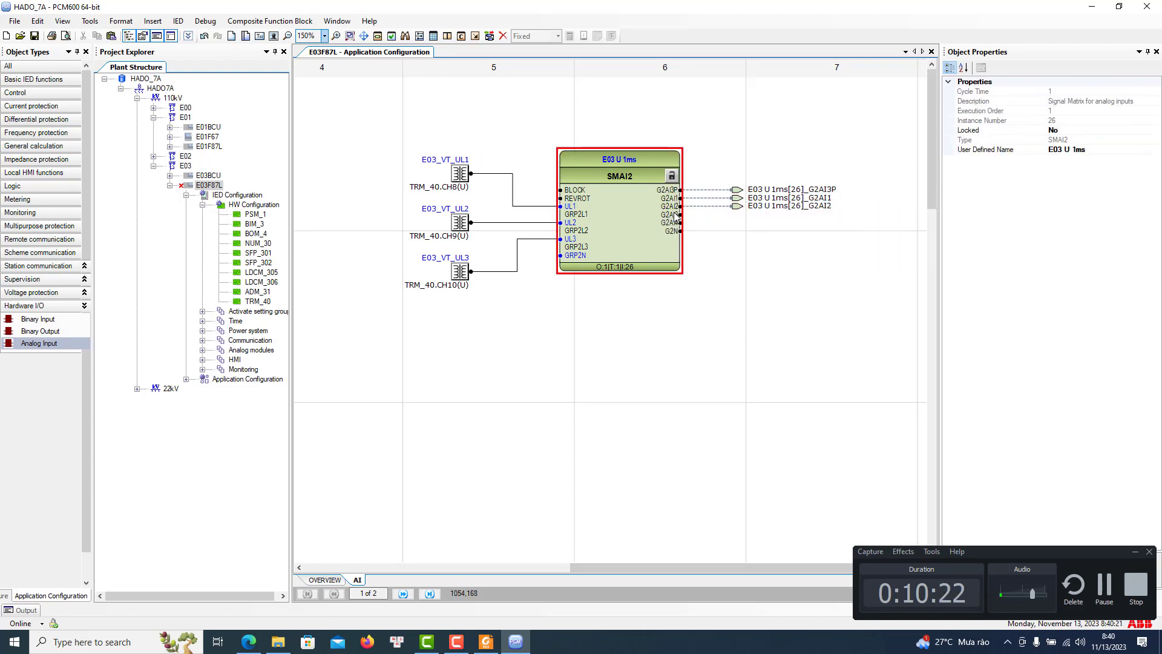
pyautogui.rightClick(676, 215)
pyautogui.click(882, 218)
pyautogui.press('Return')
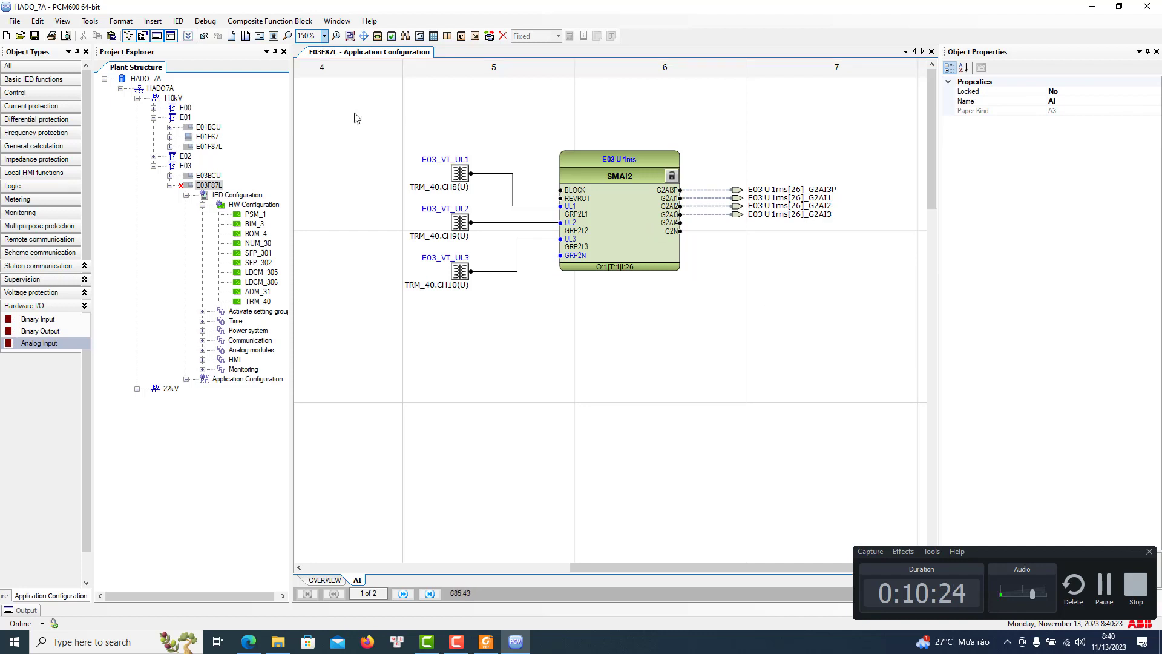
# Copy the whole E03 U 1ms circuit, with its analog inputs and output variables, and paste it aligned directly below the original
pyautogui.moveTo(349, 106); pyautogui.dragTo(855, 362)
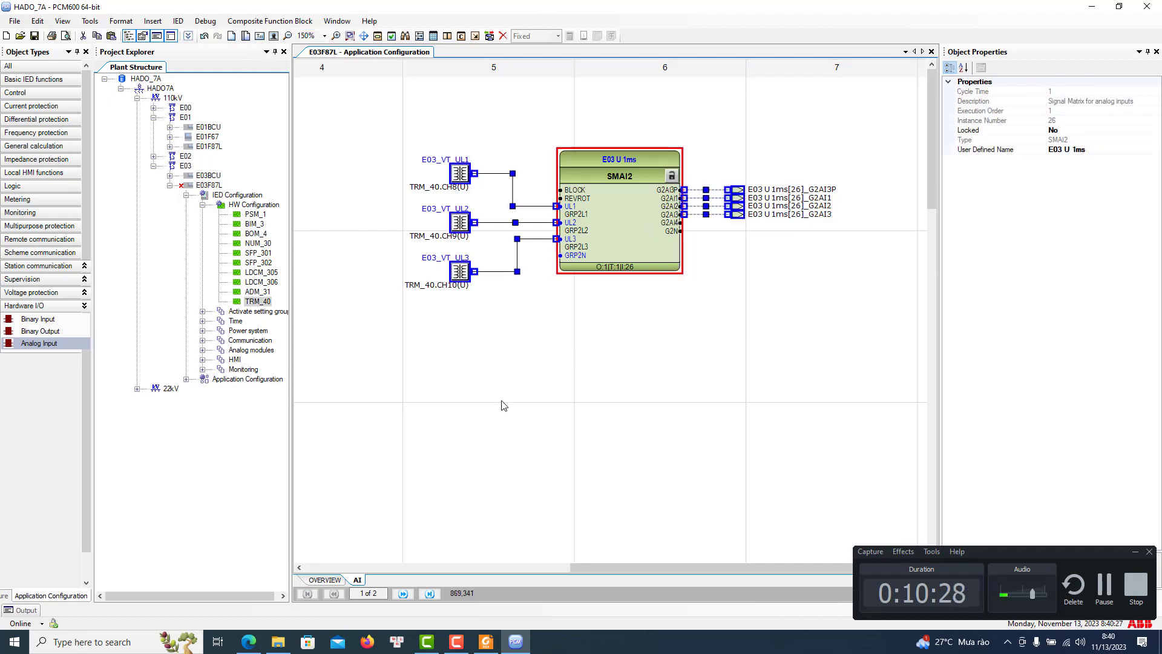
pyautogui.click(657, 375)
pyautogui.scroll(-1, 650, 351)
pyautogui.rightClick(597, 359)
pyautogui.click(612, 365)
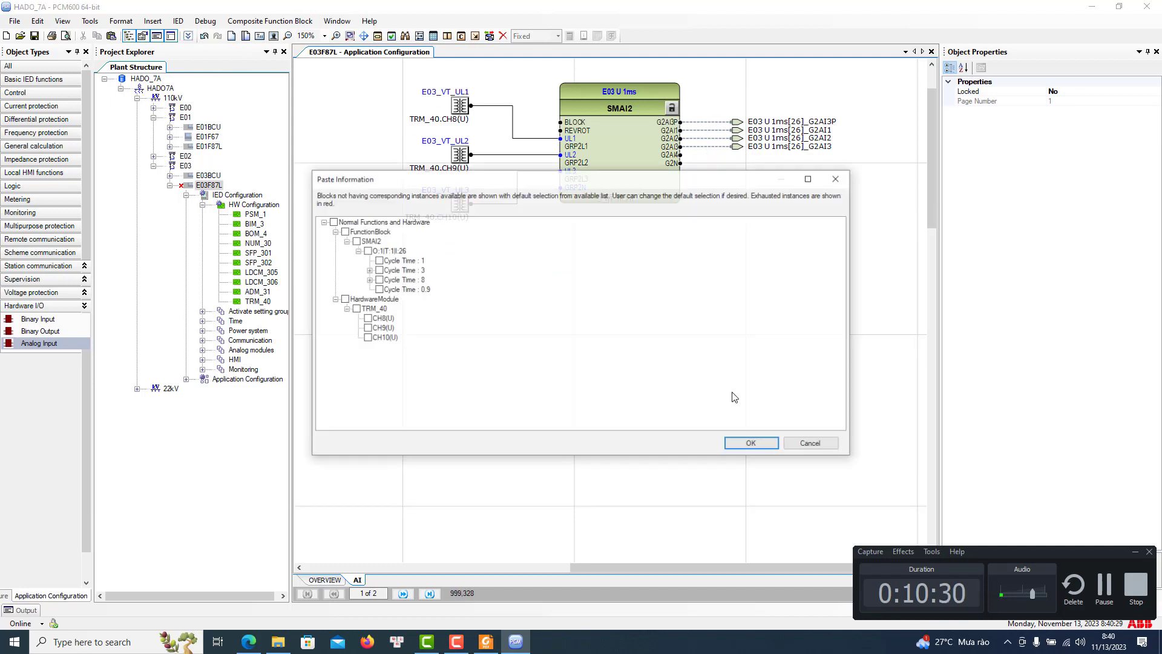
pyautogui.click(750, 442)
pyautogui.click(667, 365)
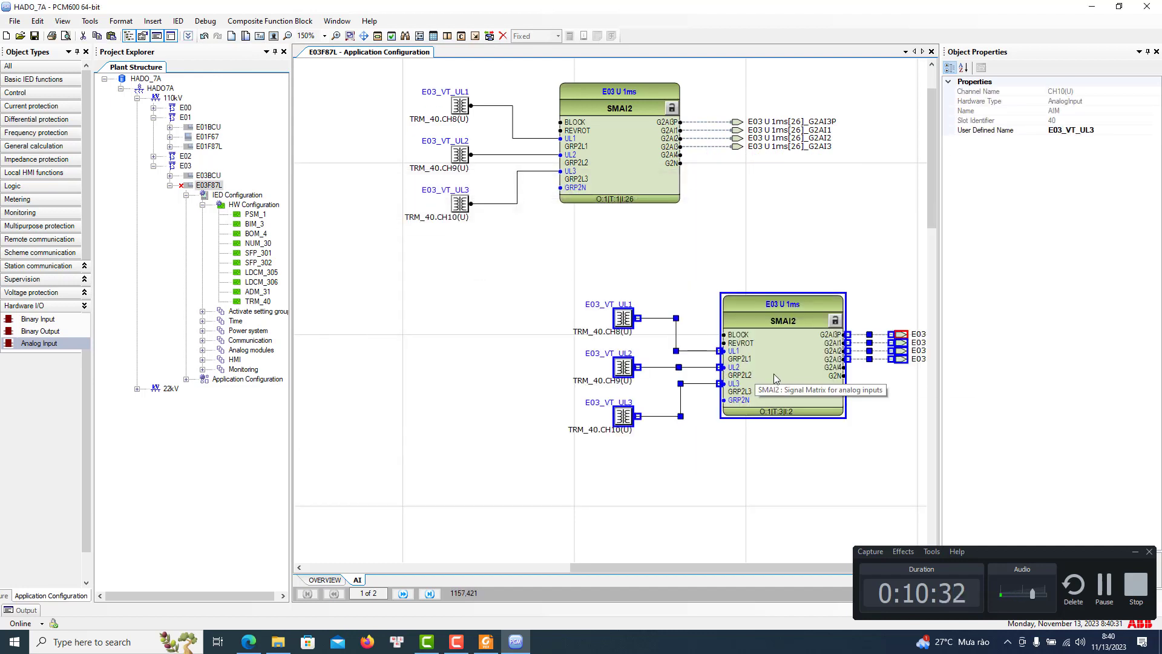
pyautogui.moveTo(774, 373); pyautogui.dragTo(614, 339)
# Give the pasted SMAI2 block with cycle time 3 the user-defined name E03 U 3ms
pyautogui.rightClick(635, 307)
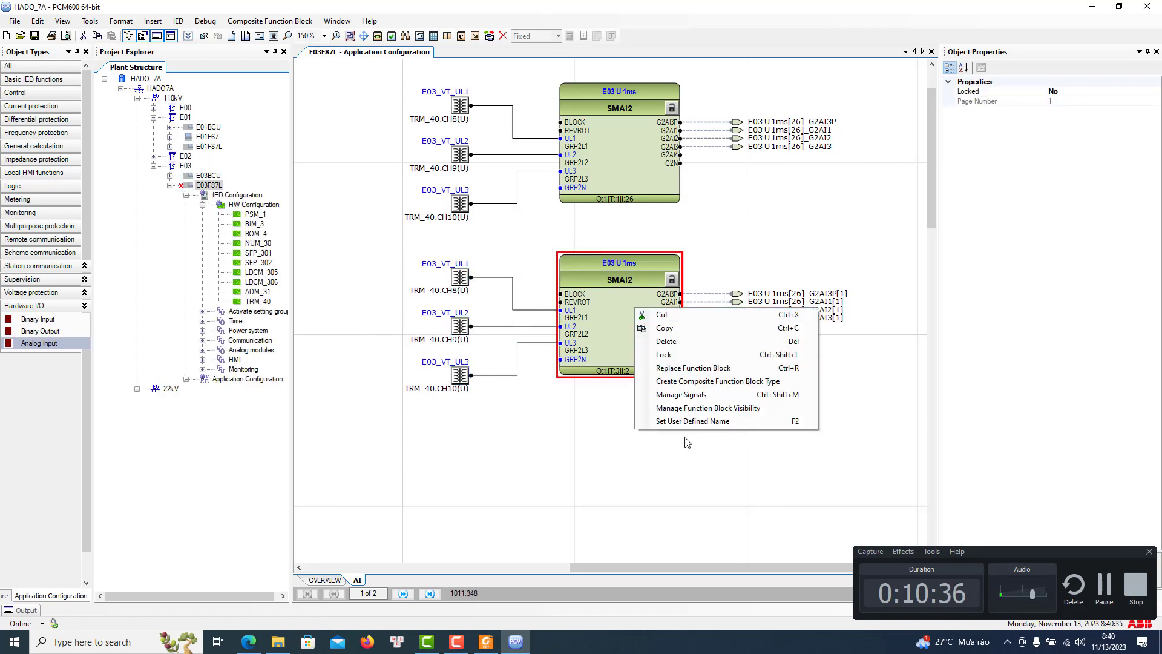
pyautogui.click(687, 422)
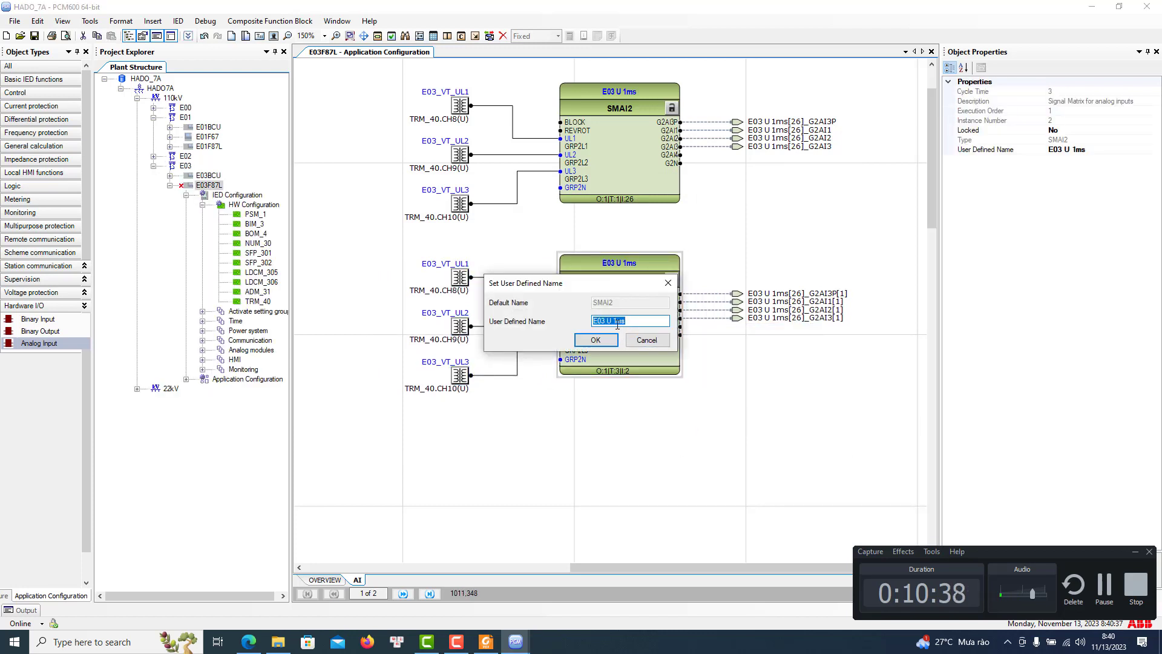
pyautogui.write('E03 U 3ms')
pyautogui.press('Return')
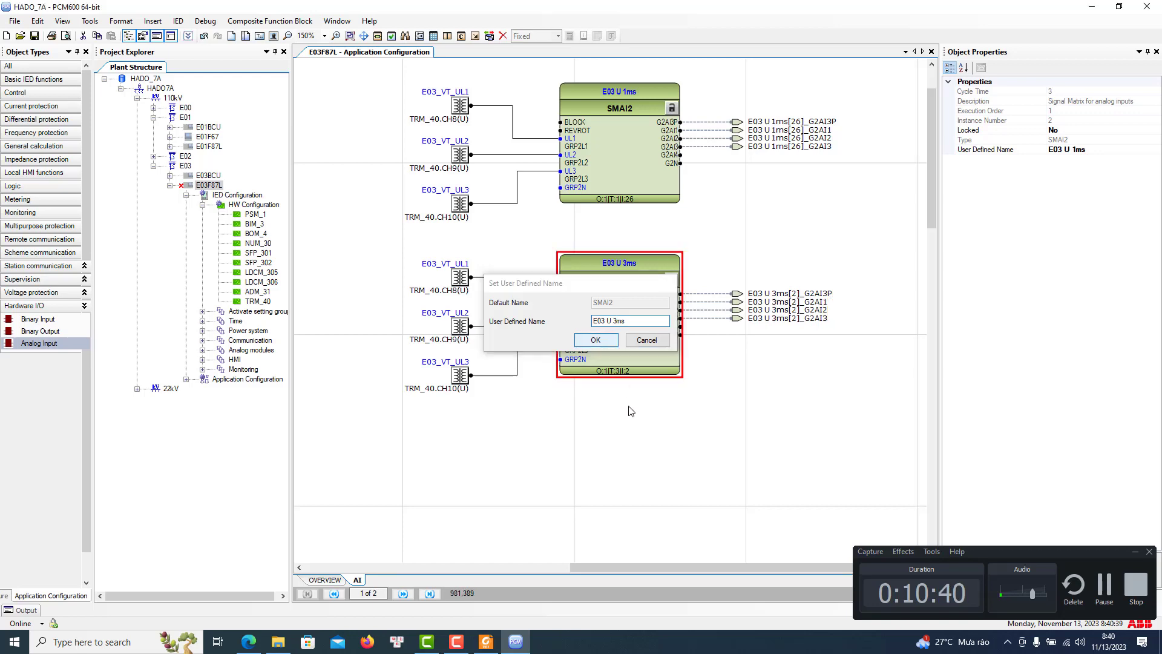
# Paste another copy of the SMAI2 voltage circuit and align it below the E03 U 3ms circuit
pyautogui.scroll(-3, 628, 409)
pyautogui.scroll(-1, 619, 403)
pyautogui.rightClick(631, 297)
pyautogui.click(666, 305)
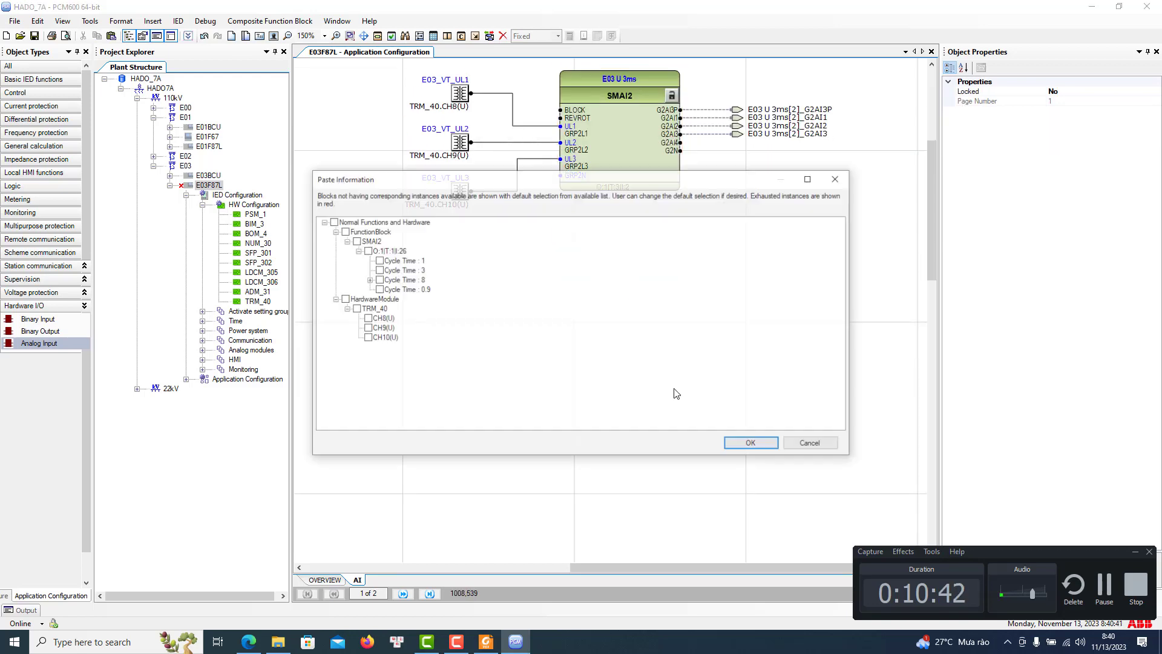
pyautogui.click(765, 444)
pyautogui.click(666, 364)
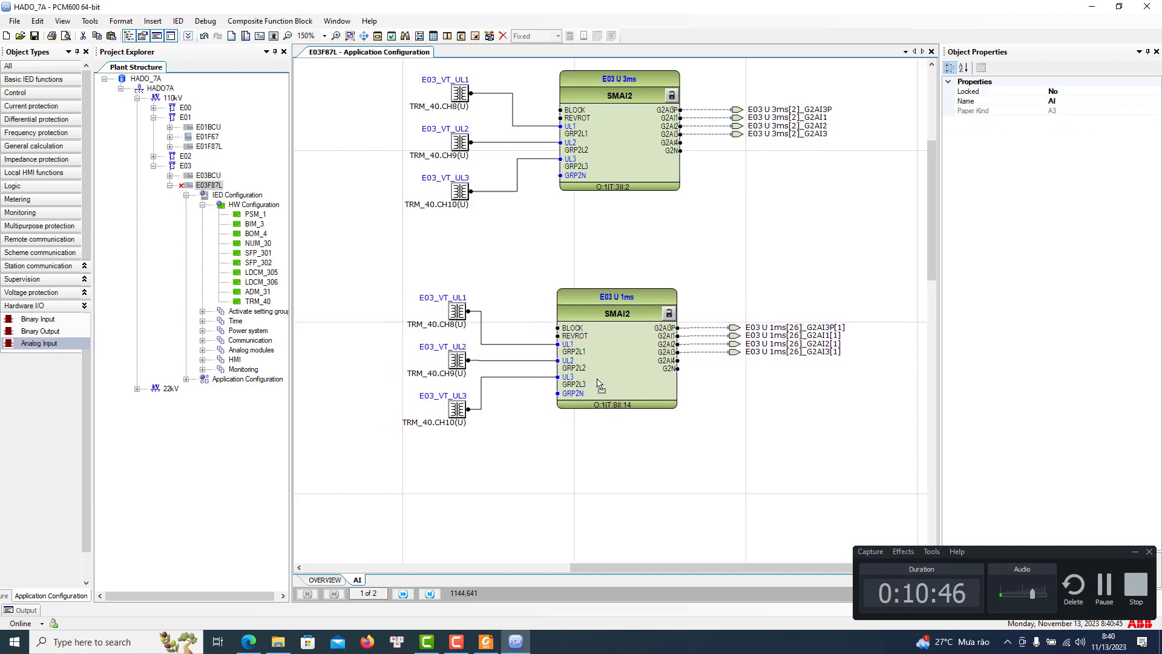
pyautogui.click(601, 383)
pyautogui.click(627, 360)
# Give the newly pasted SMAI2 block with cycle time 8 the user-defined name E03 U 8ms
pyautogui.rightClick(627, 359)
pyautogui.click(678, 482)
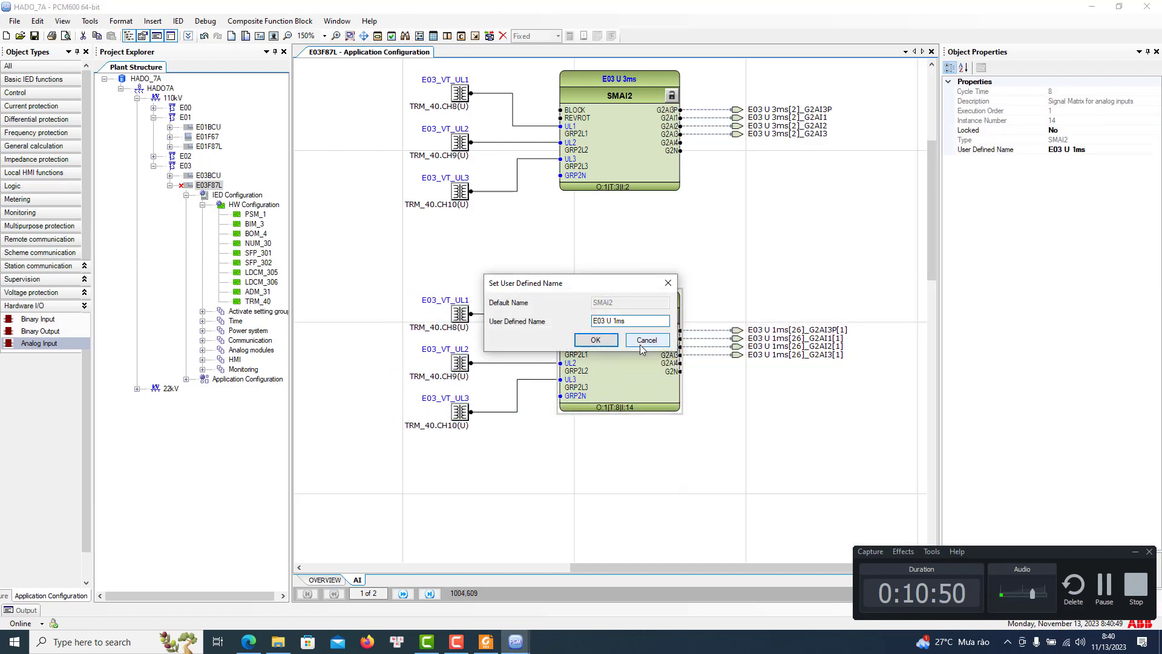
pyautogui.click(603, 343)
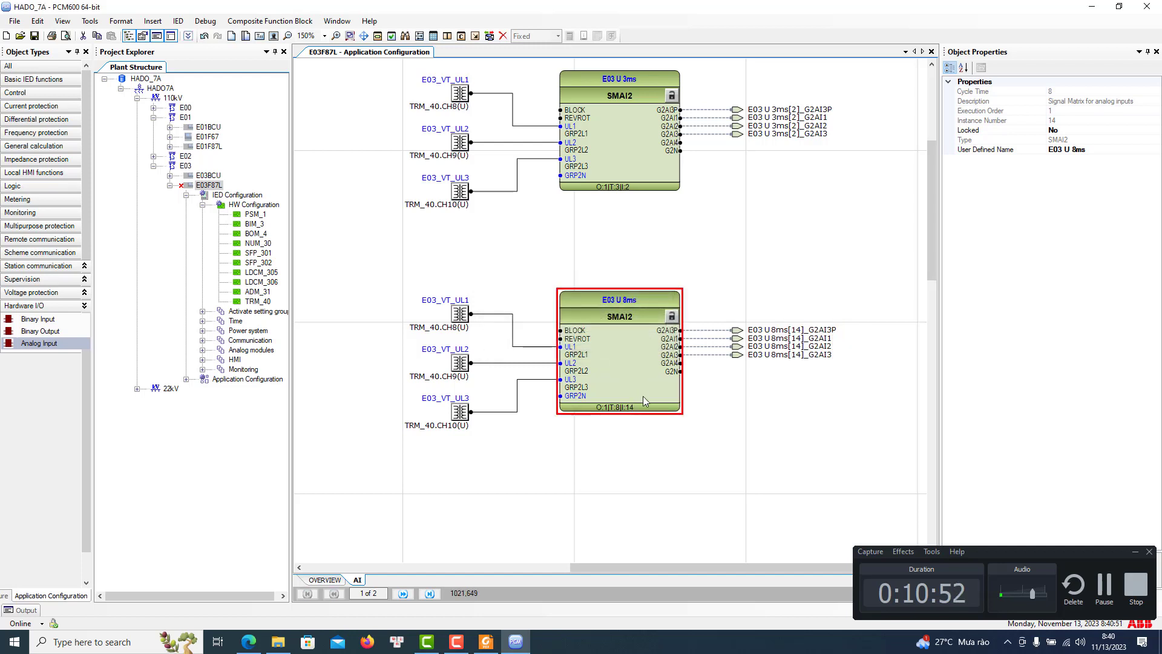
# Zoom out to 100% and review the SMAI1 current and SMAI2 voltage circuits side by side on the AI page
pyautogui.click(324, 36)
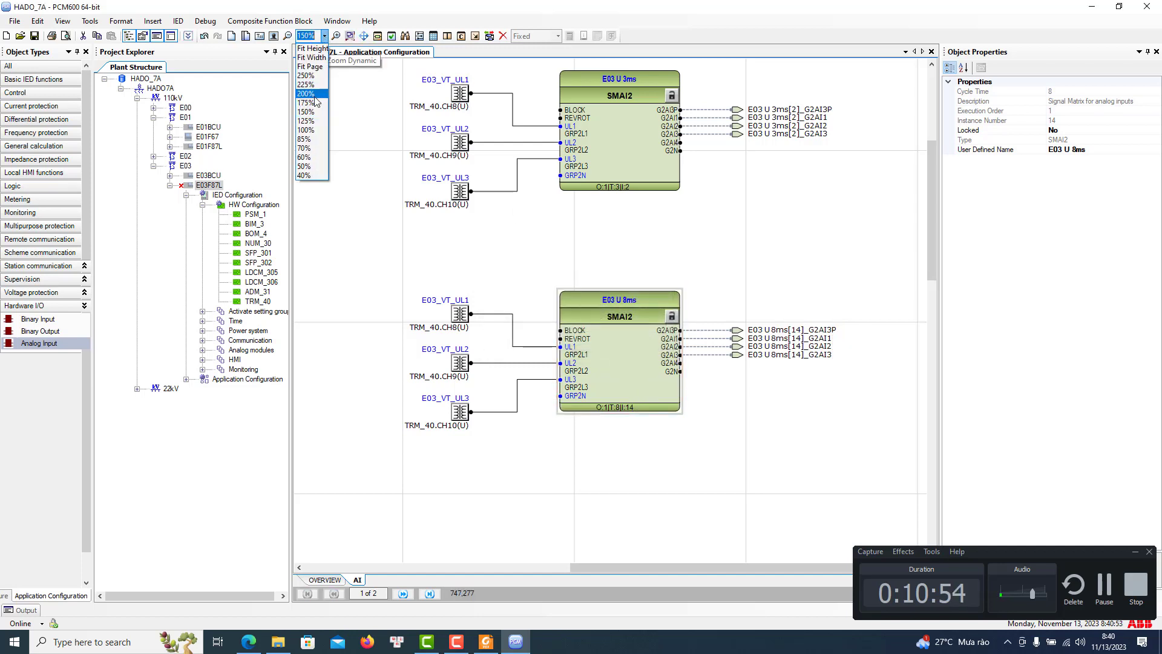
pyautogui.click(307, 130)
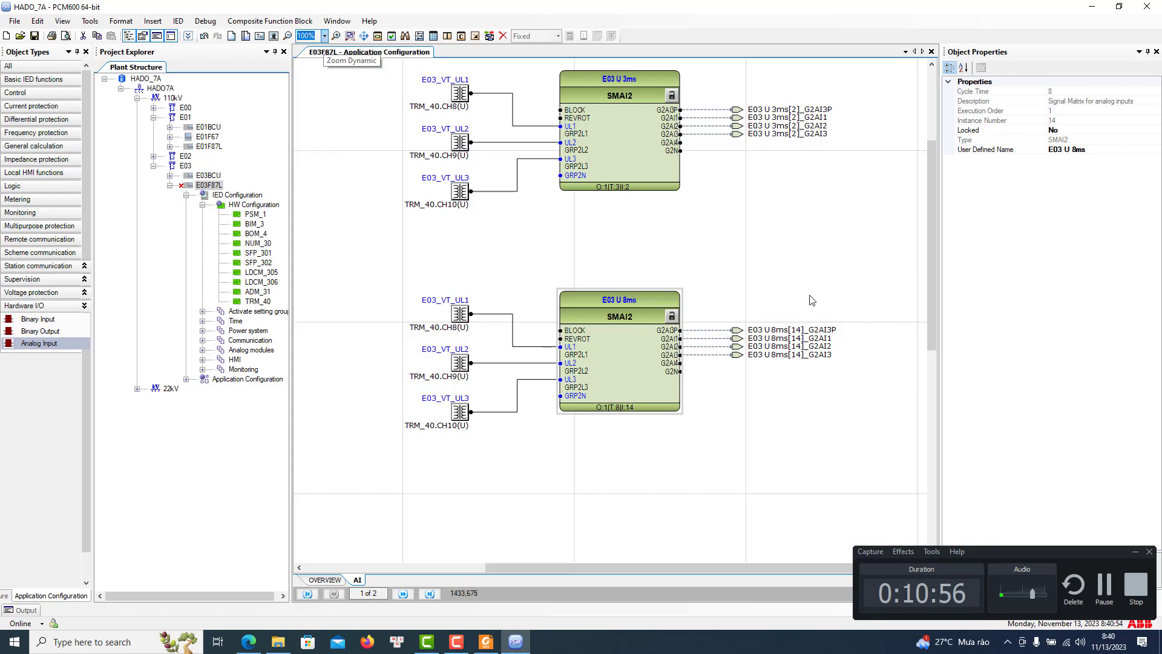
pyautogui.moveTo(722, 565); pyautogui.dragTo(452, 565)
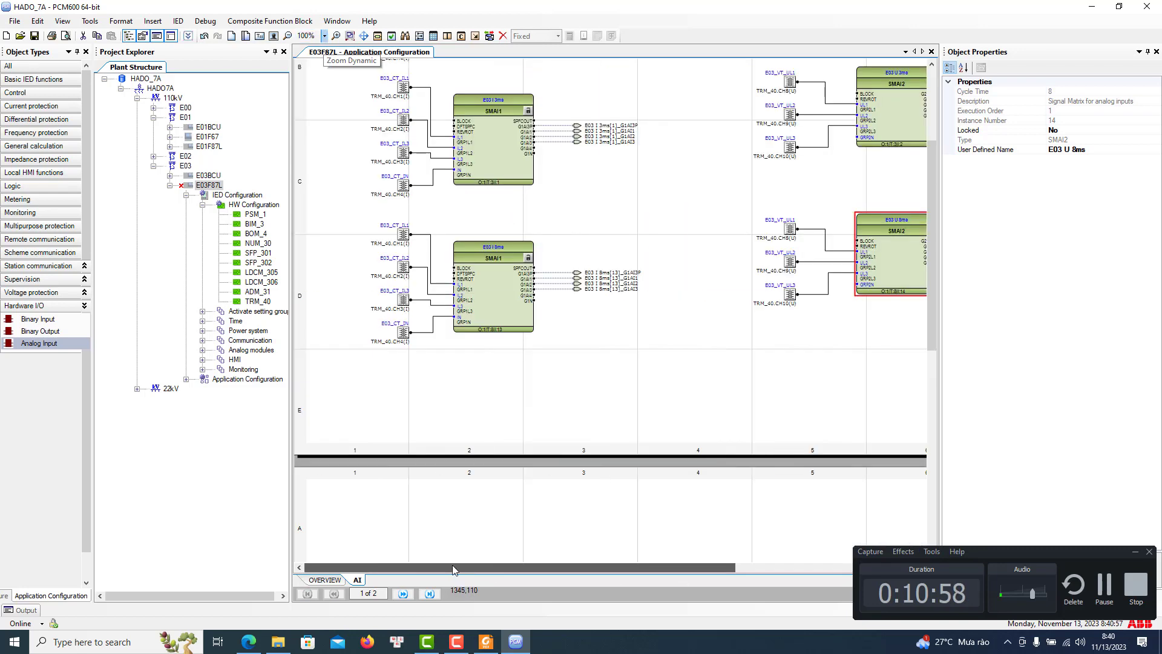
pyautogui.moveTo(935, 314); pyautogui.dragTo(925, 253)
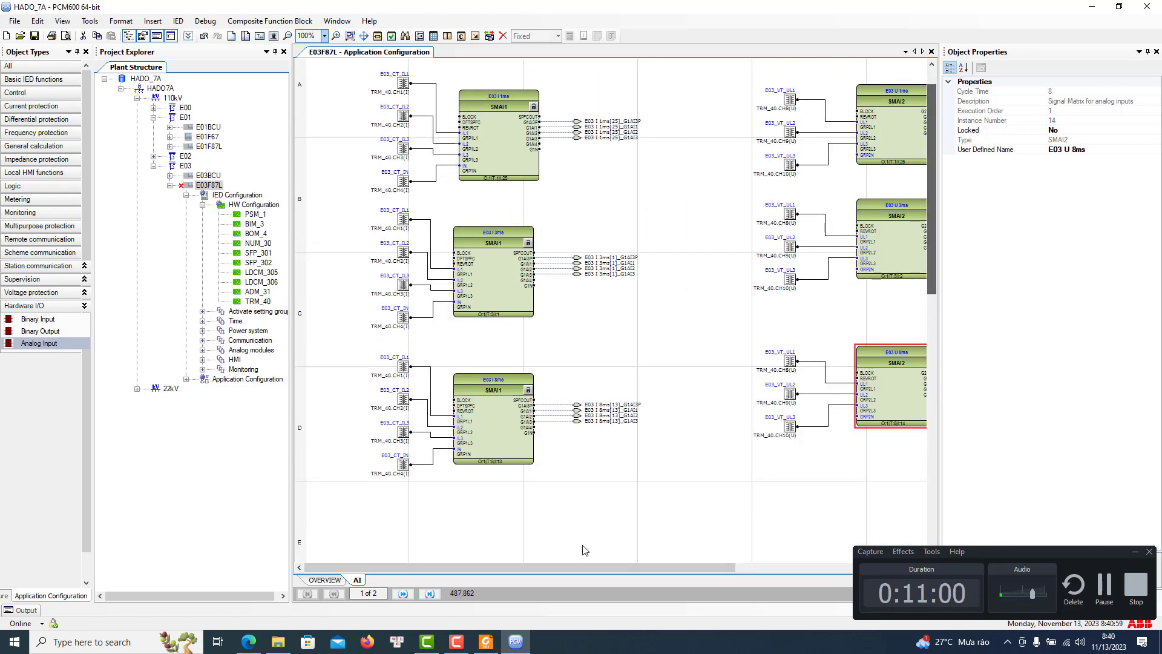
pyautogui.moveTo(575, 565); pyautogui.dragTo(619, 579)
pyautogui.scroll(-5, 602, 479)
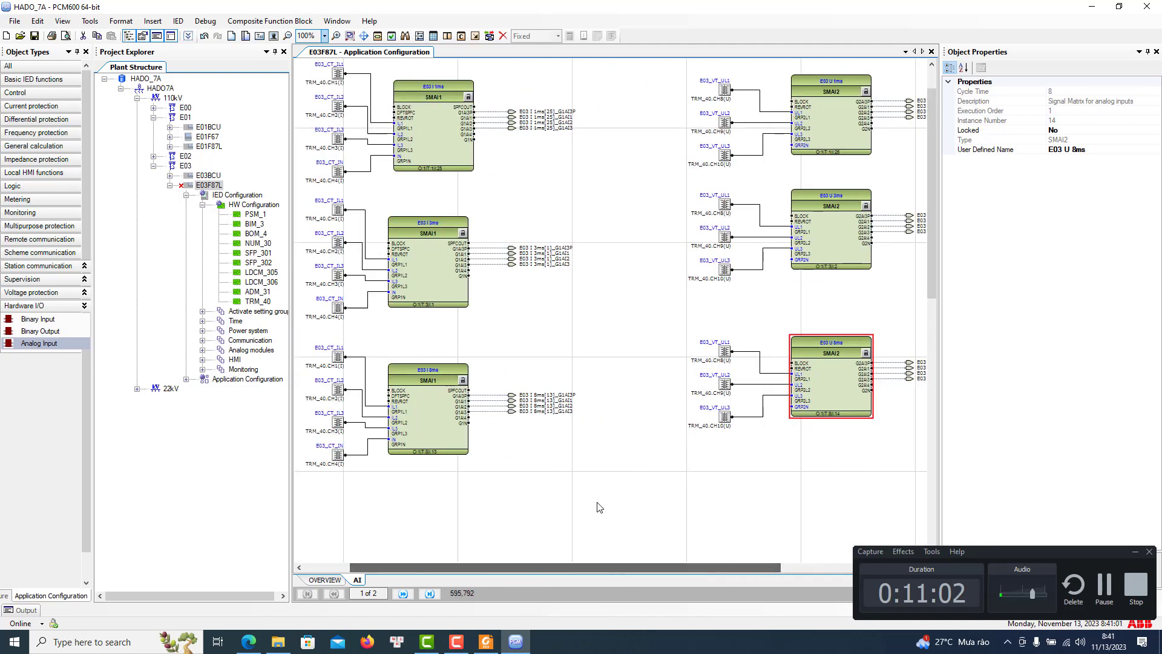
pyautogui.scroll(-2, 606, 477)
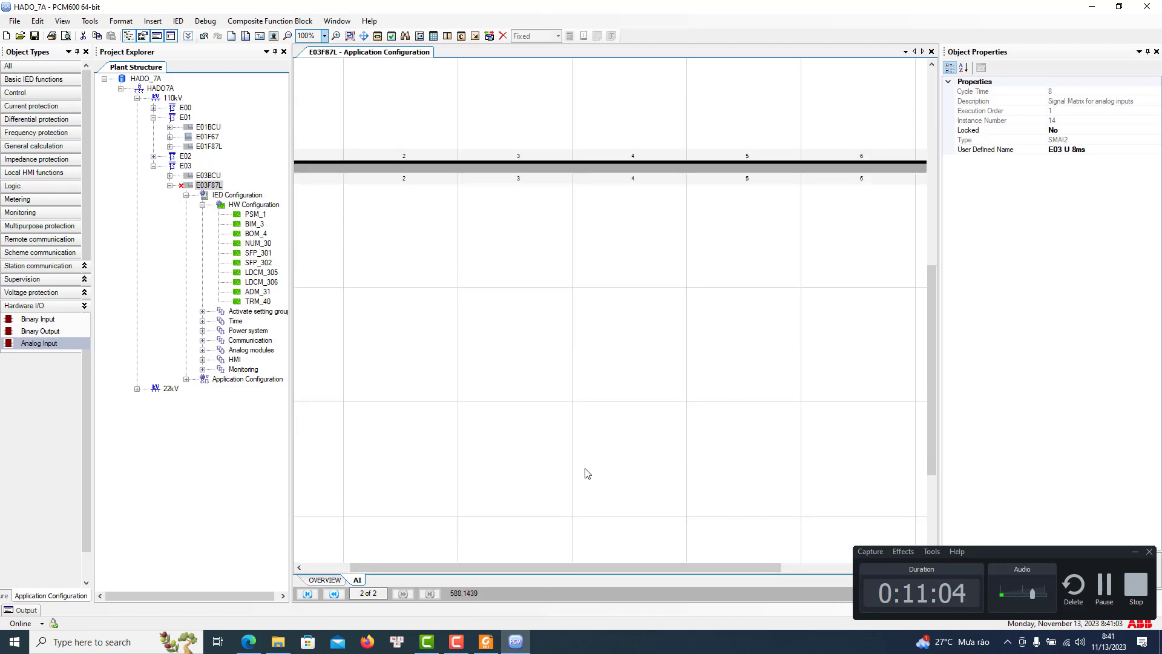
# Check the analog channels in the F87L schematic PDF, then add an SMAI3 block with cycle time 3 to the AI page, entering the name USYN 3ms
pyautogui.click(484, 646)
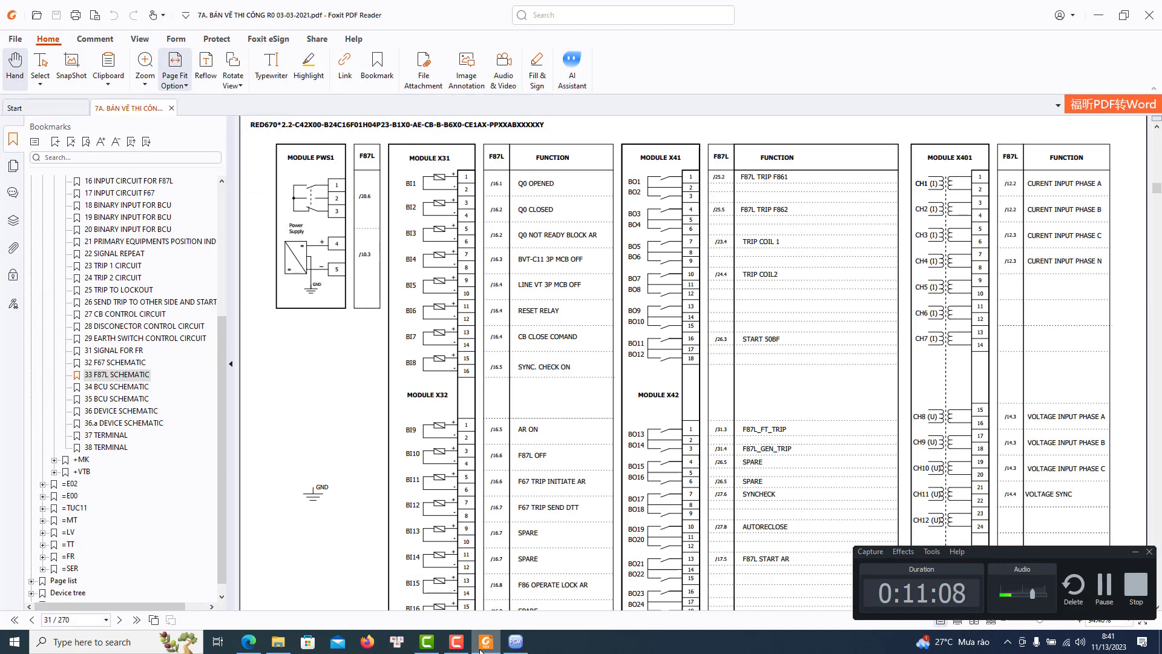
pyautogui.click(481, 645)
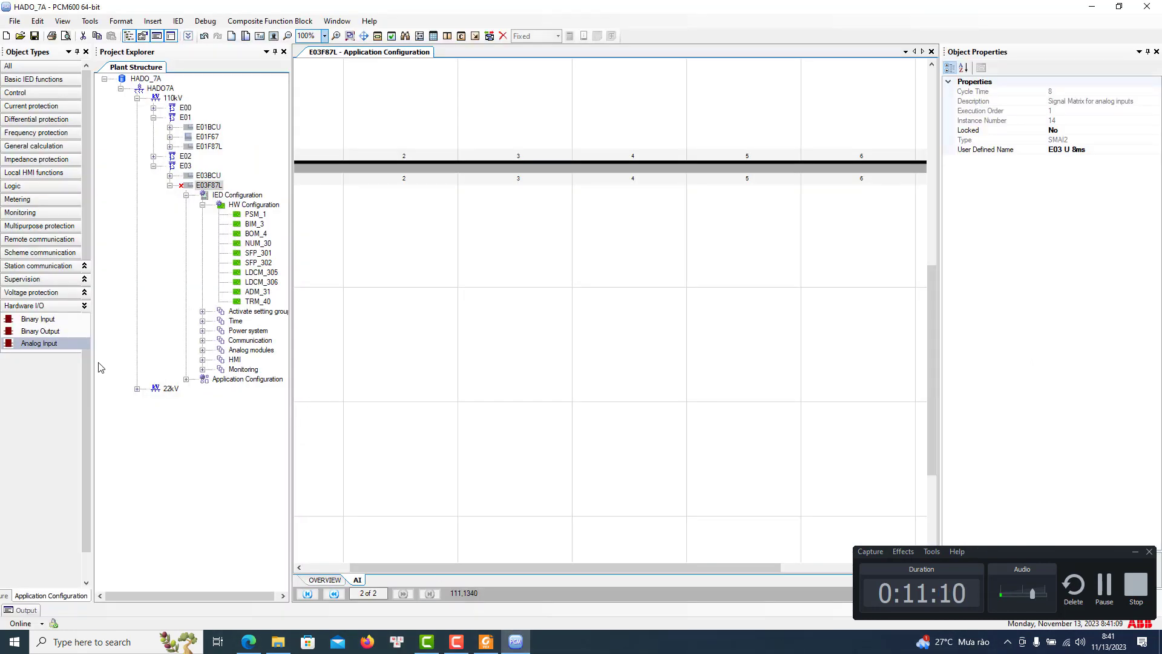
pyautogui.click(19, 81)
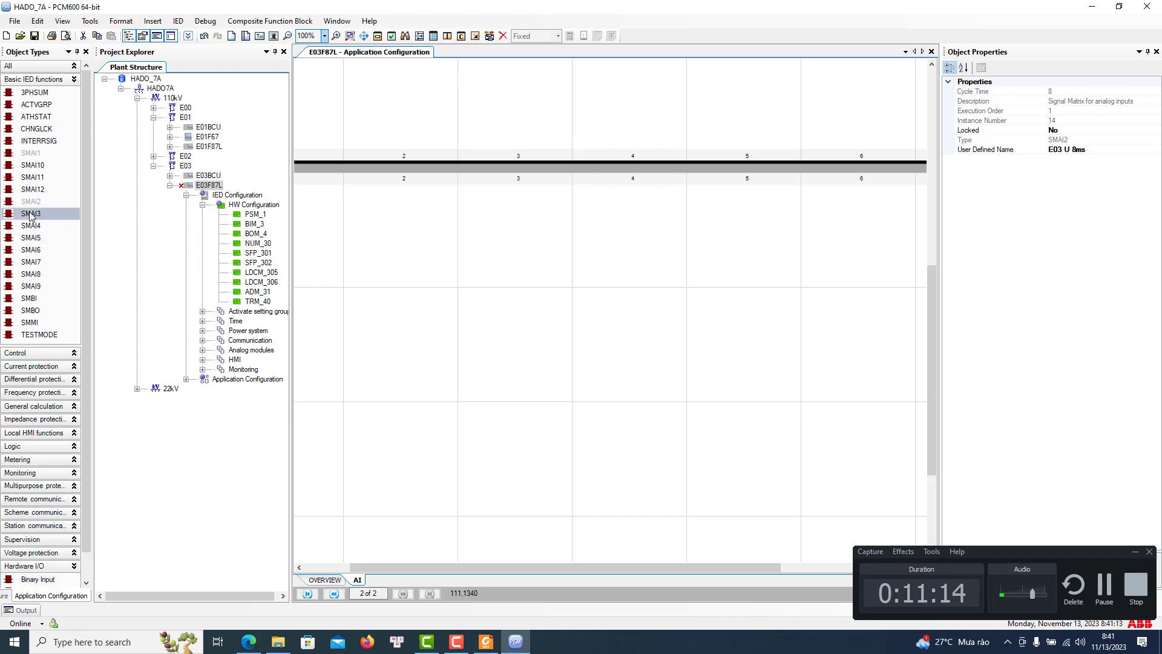
pyautogui.moveTo(31, 213); pyautogui.dragTo(427, 277)
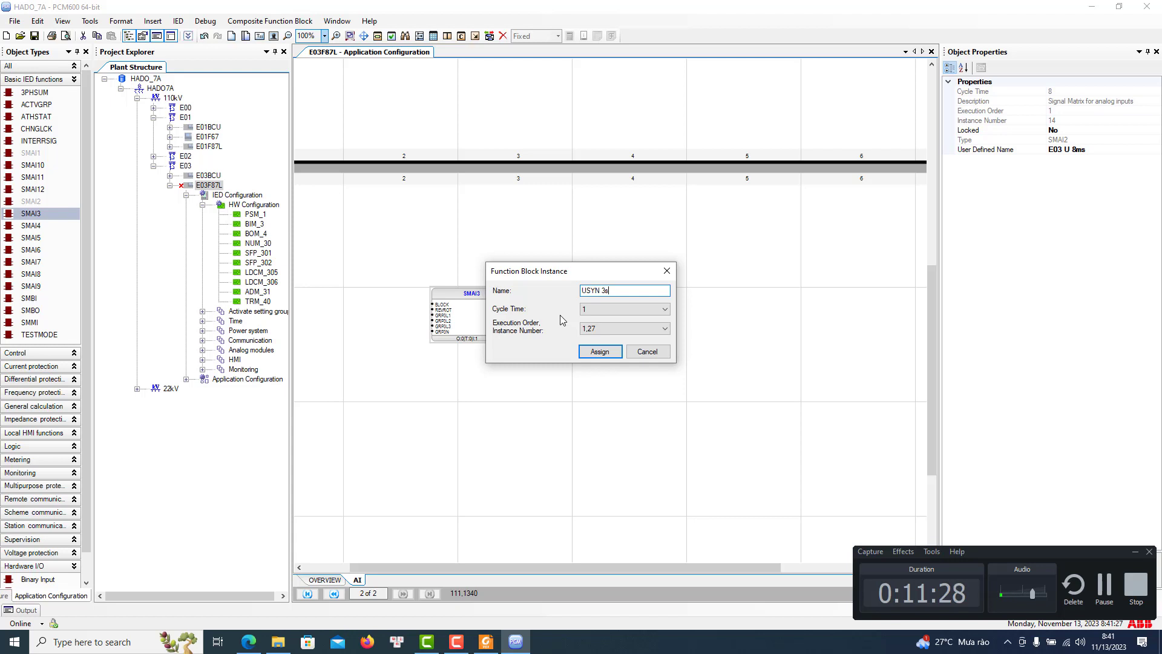
pyautogui.write('Mm')
pyautogui.press('BackSpace')
pyautogui.press('BackSpace')
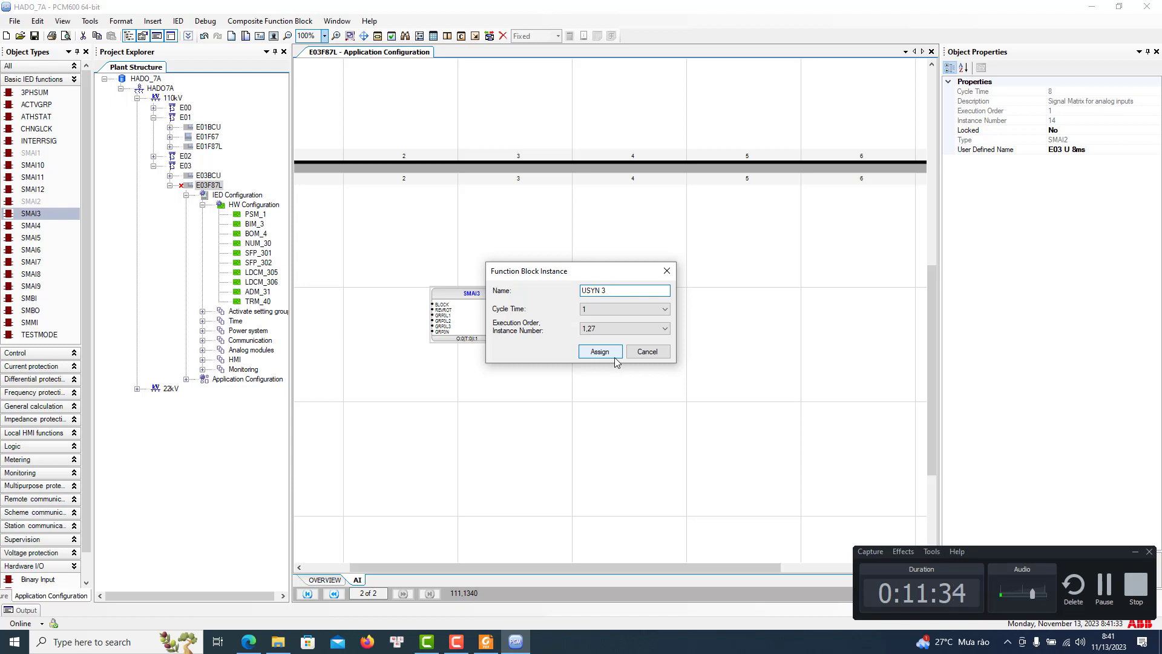
pyautogui.write('ms')
pyautogui.click(606, 313)
pyautogui.click(600, 332)
pyautogui.click(597, 353)
pyautogui.click(466, 320)
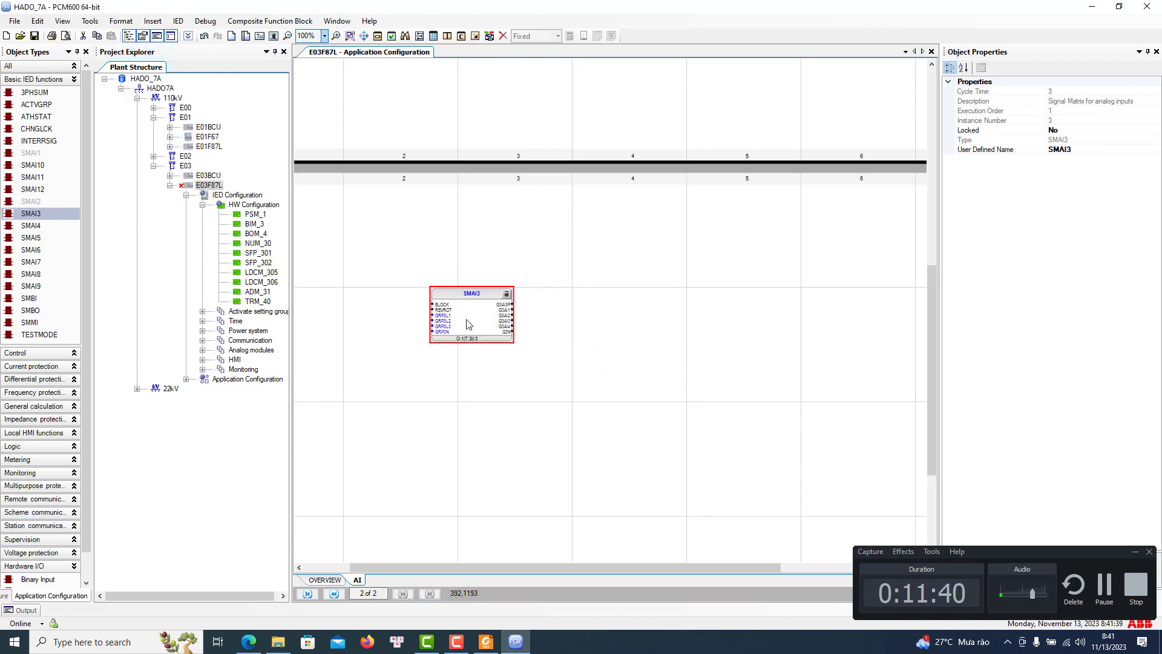
# Give the GRP3L2 input signal of the SMAI3 block the user-defined name UL2
pyautogui.rightClick(467, 320)
pyautogui.click(519, 419)
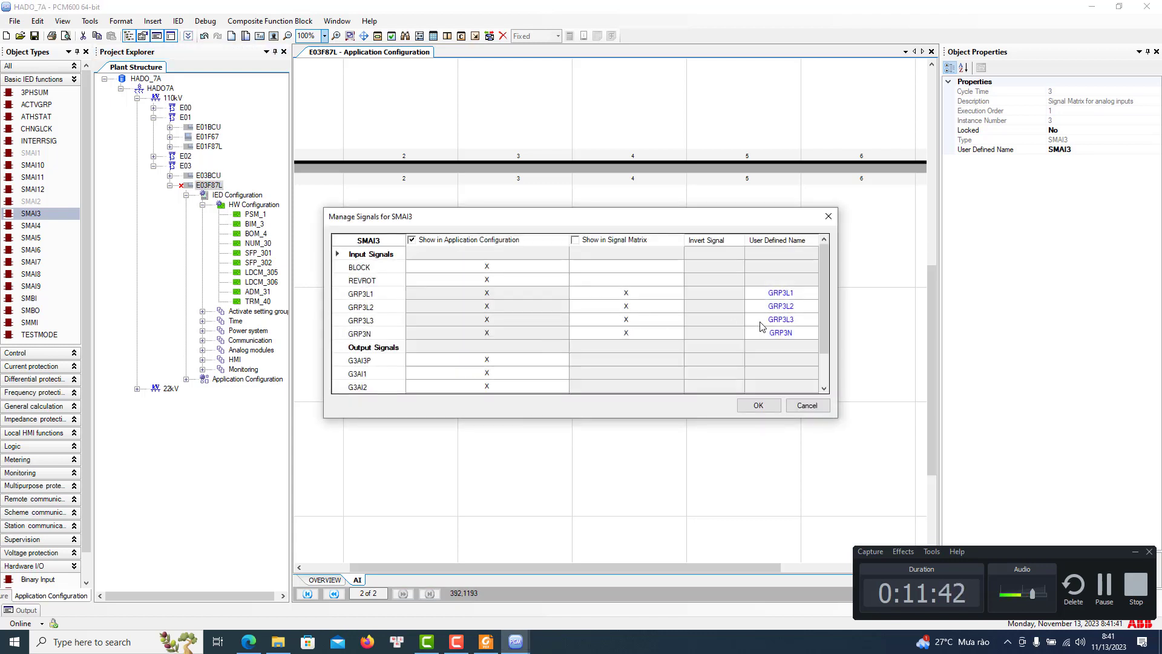
pyautogui.write('ul1')
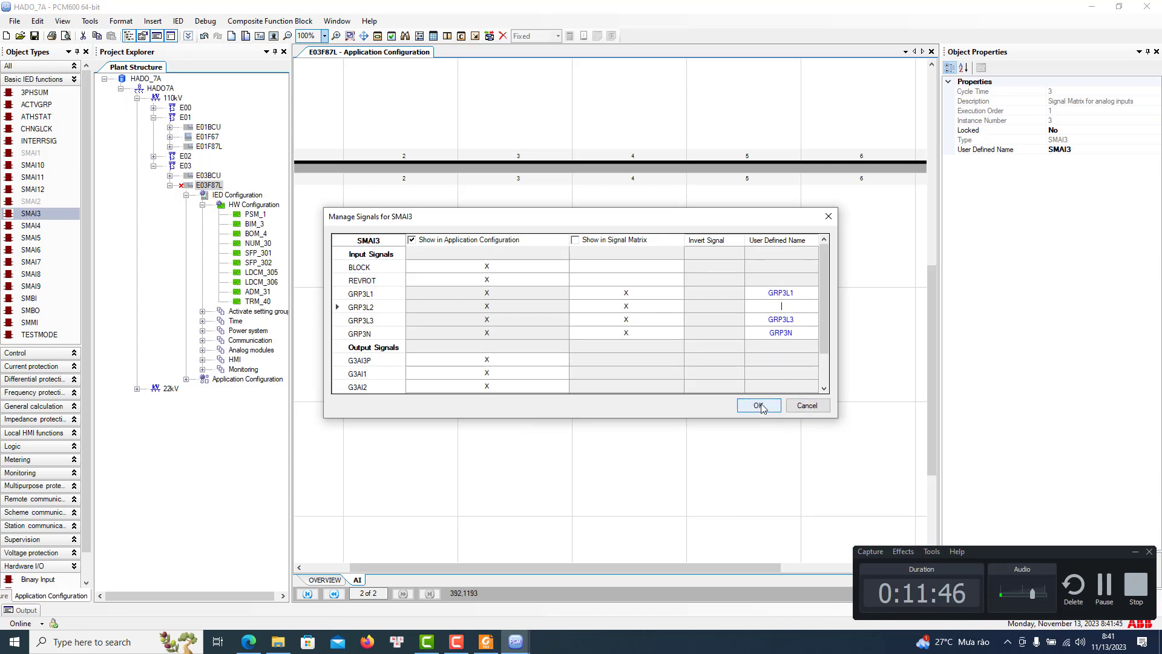
pyautogui.click(759, 406)
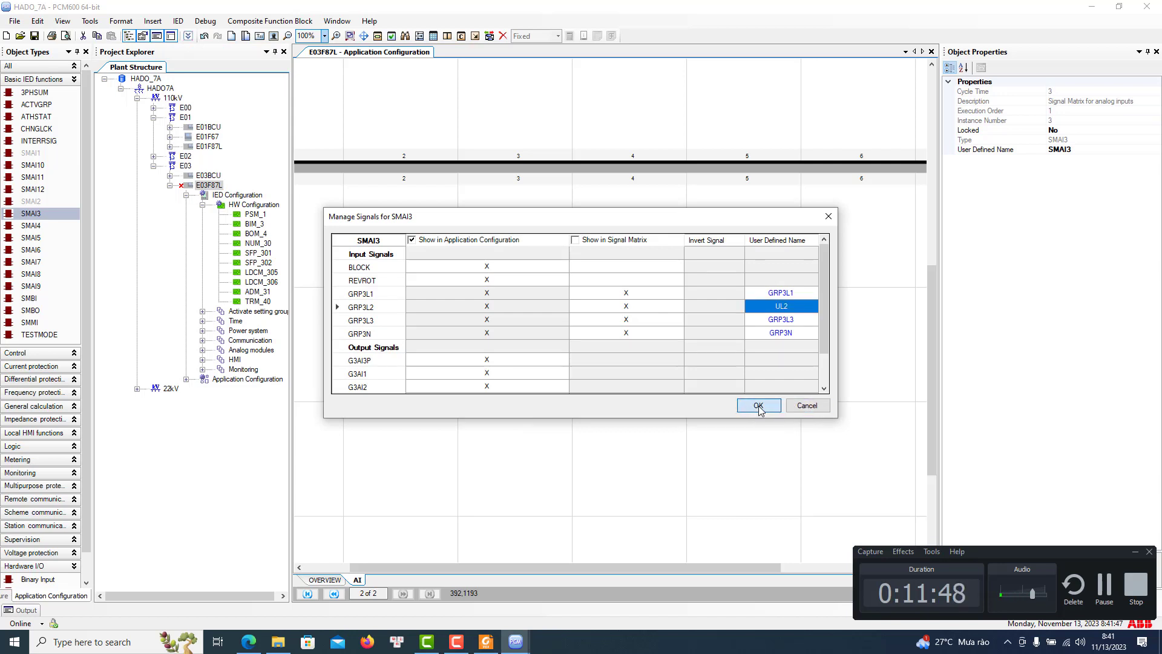
# Add an analog input for TRM_40 channel CH11(U) named USYN_UL2 and wire it to the SMAI3 block's UL2 input
pyautogui.click(36, 565)
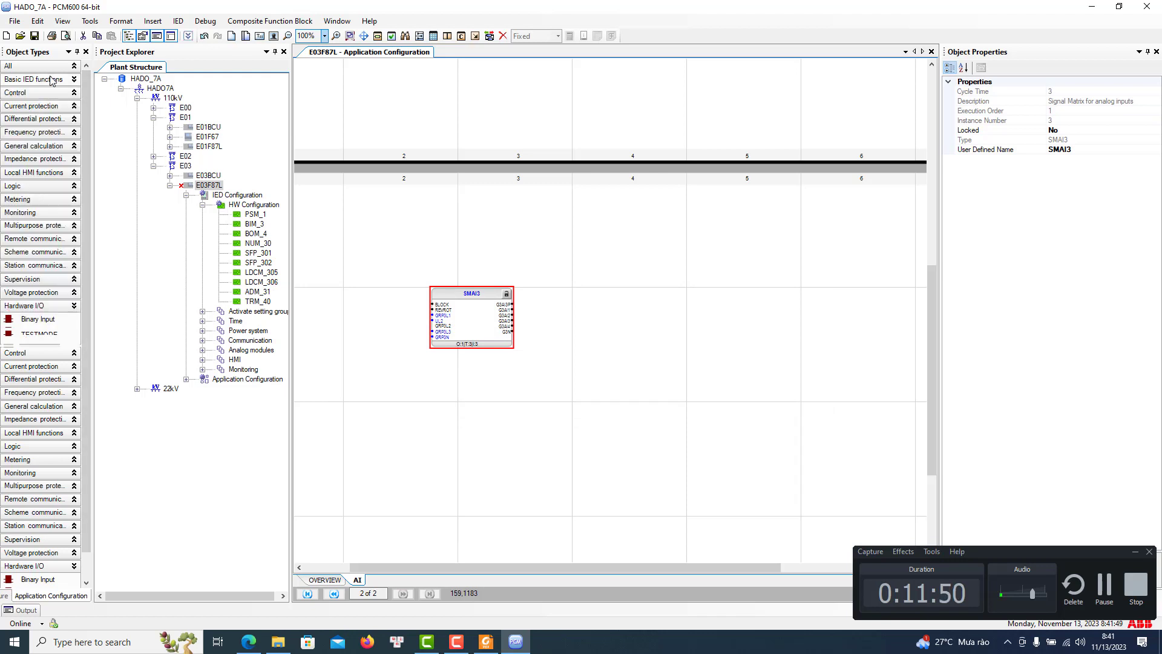
pyautogui.click(50, 342)
pyautogui.moveTo(50, 343); pyautogui.dragTo(355, 325)
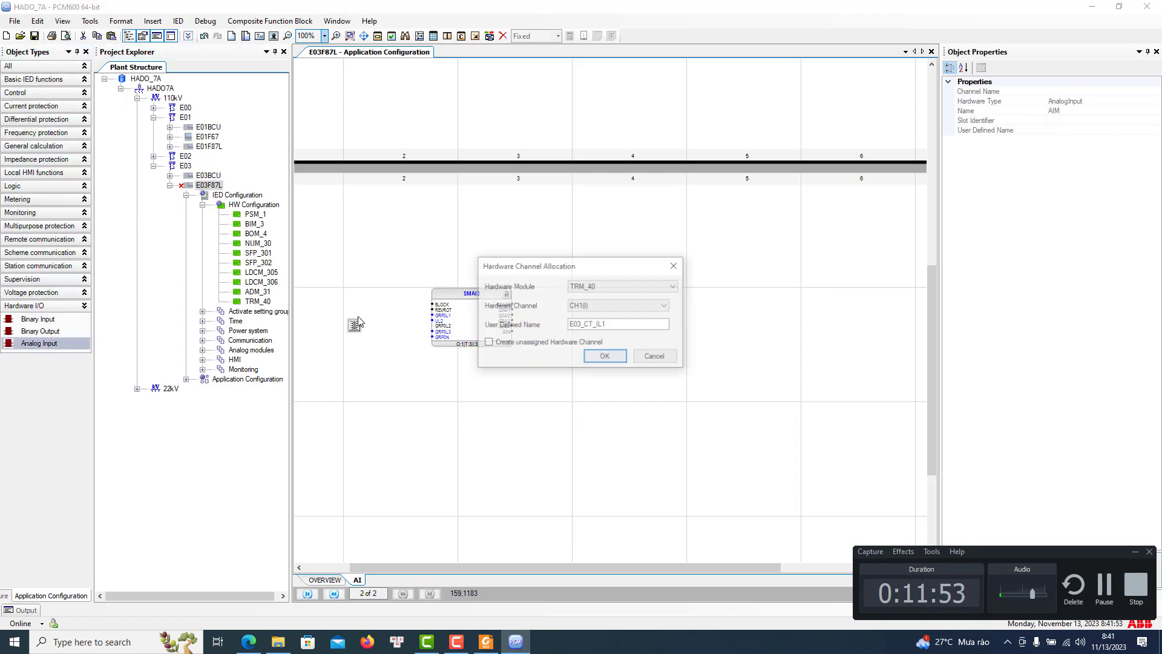
pyautogui.click(594, 307)
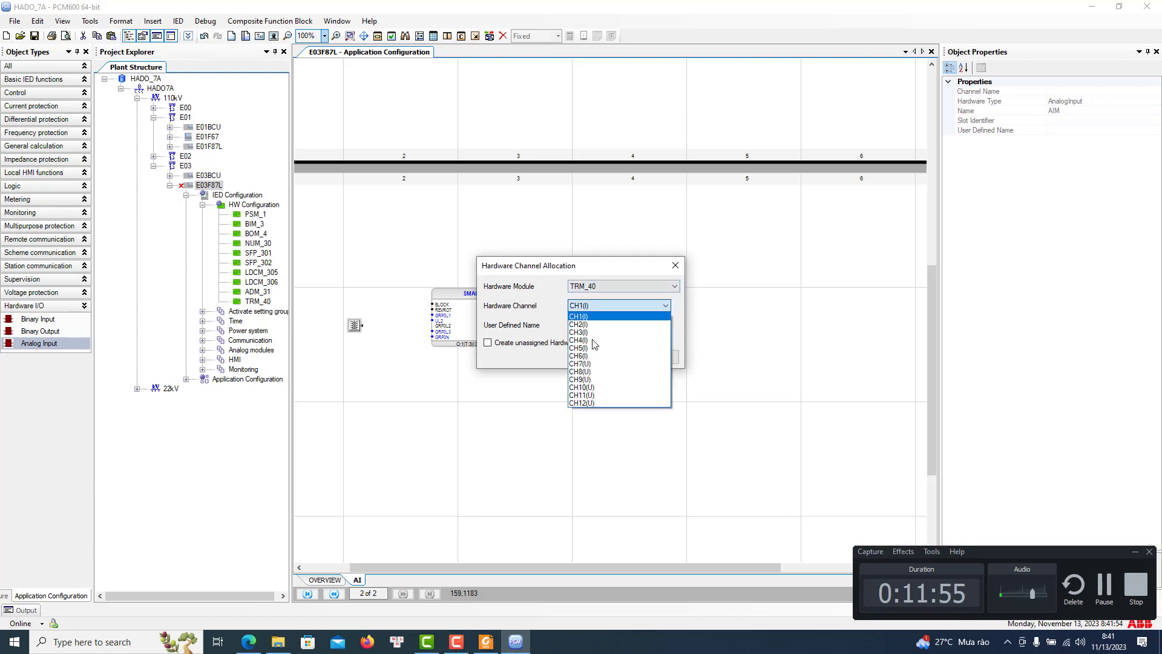
pyautogui.click(591, 396)
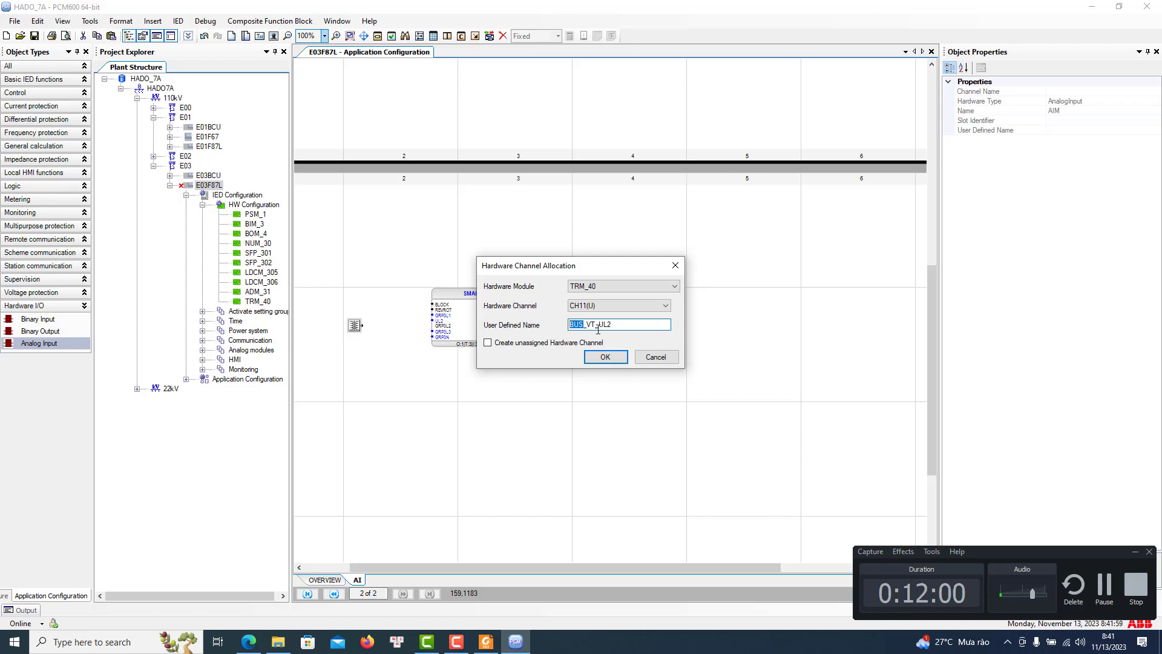
pyautogui.press('BackSpace')
pyautogui.press('Delete')
pyautogui.press('Delete')
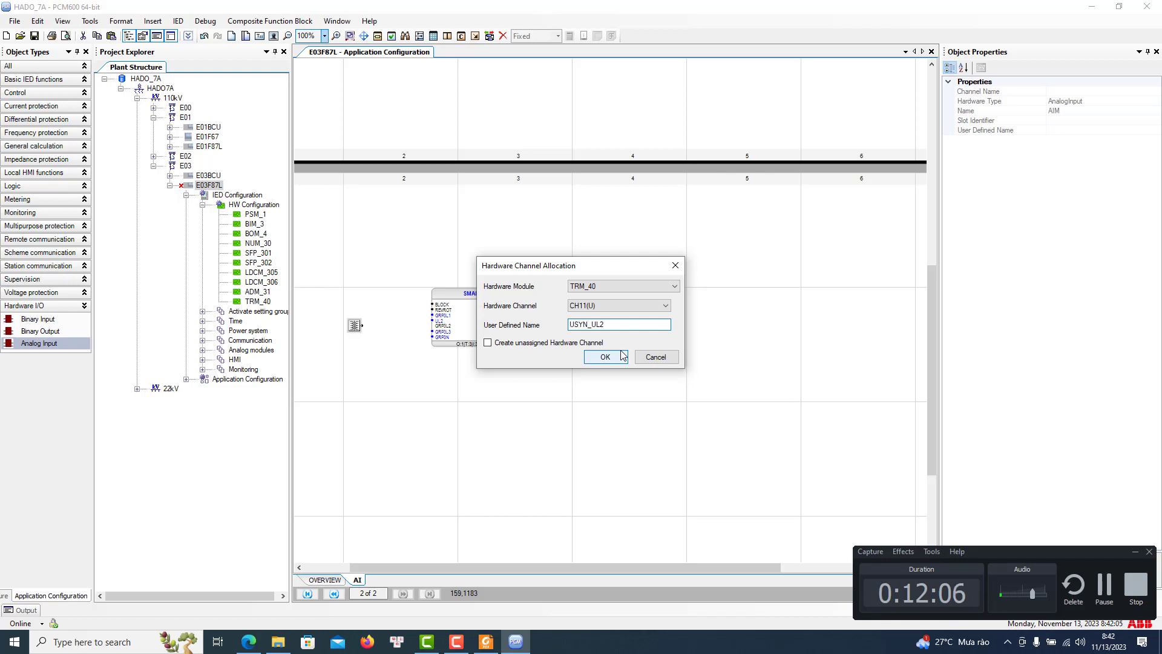
pyautogui.click(621, 355)
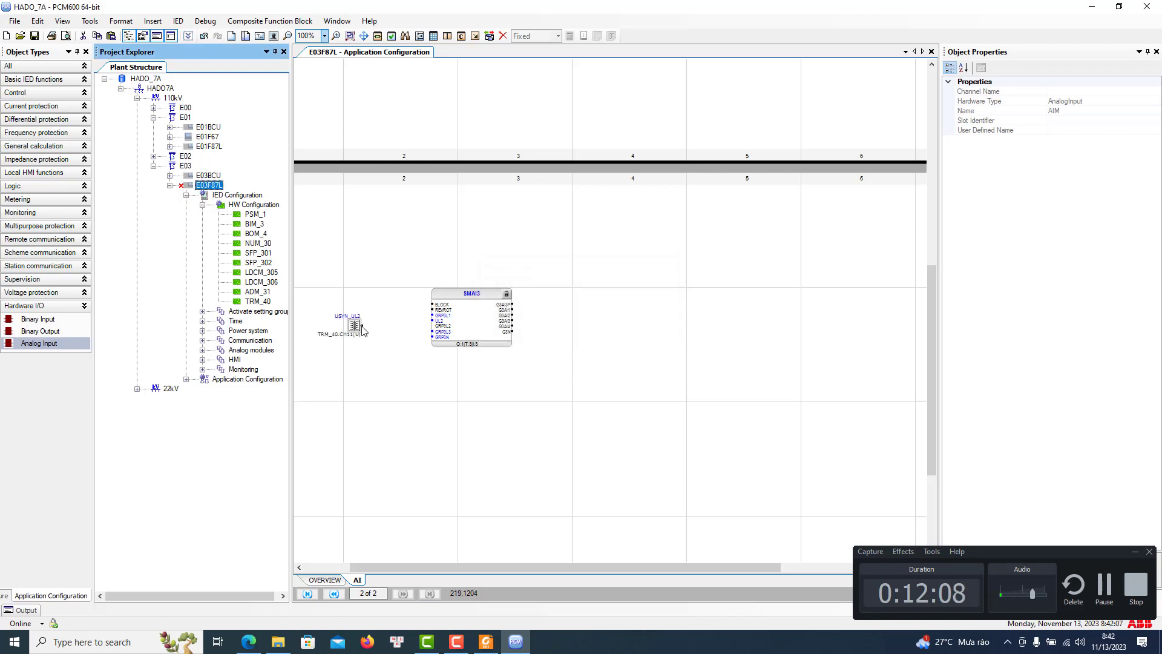
pyautogui.moveTo(363, 330); pyautogui.dragTo(431, 321)
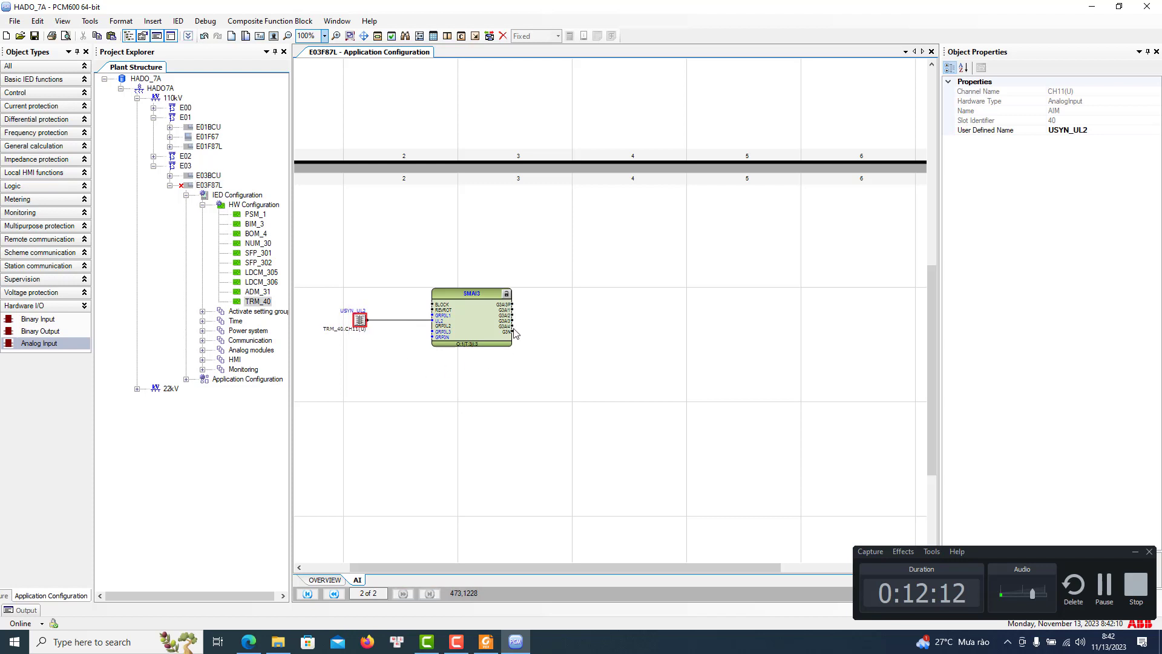
# Connect a new variable to the G3AI3P output of the SMAI3 block
pyautogui.click(506, 308)
pyautogui.rightClick(507, 307)
pyautogui.moveTo(666, 310)
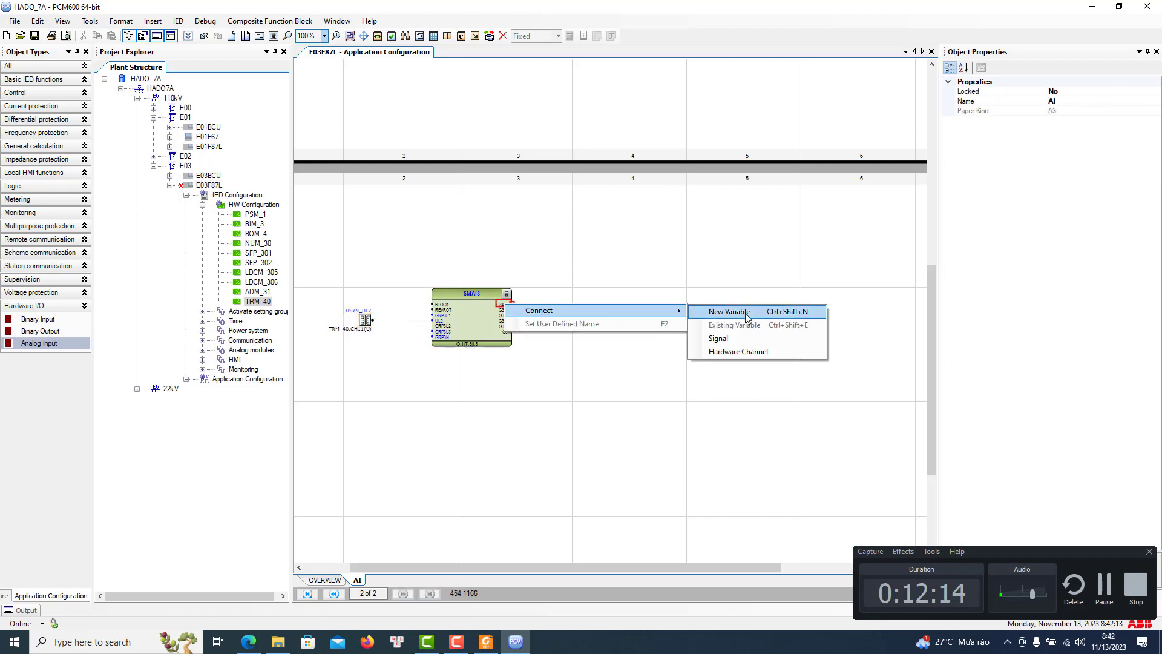
pyautogui.click(715, 310)
# Give the SMAI3 block with cycle time 3 the user-defined name USYN 3ms
pyautogui.click(478, 318)
pyautogui.rightClick(477, 317)
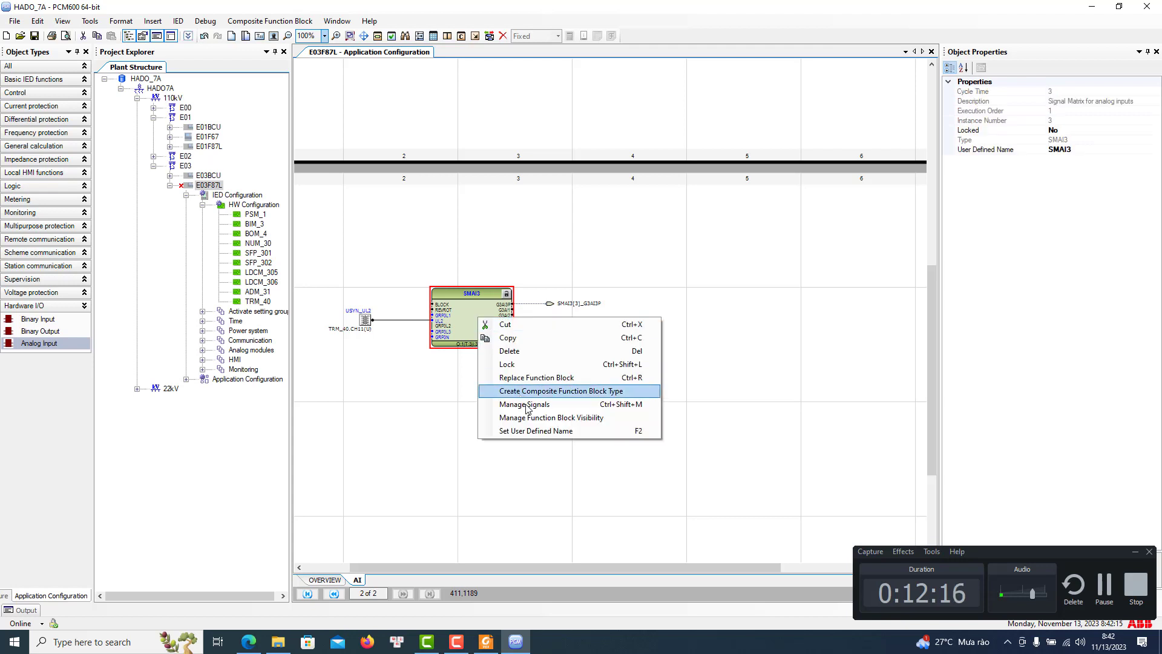
pyautogui.click(546, 431)
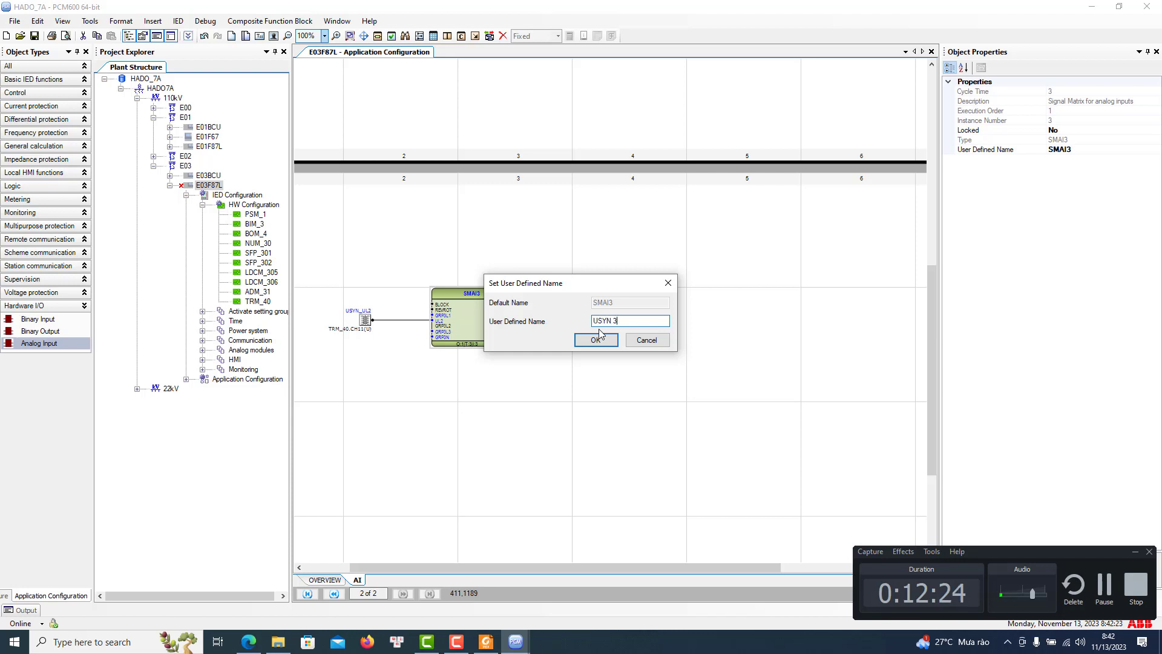
pyautogui.write('USYN 3ms')
pyautogui.click(584, 340)
# Move the USYN 3ms circuit up on the page and paste a copy of it aligned directly below
pyautogui.moveTo(346, 257); pyautogui.dragTo(639, 432)
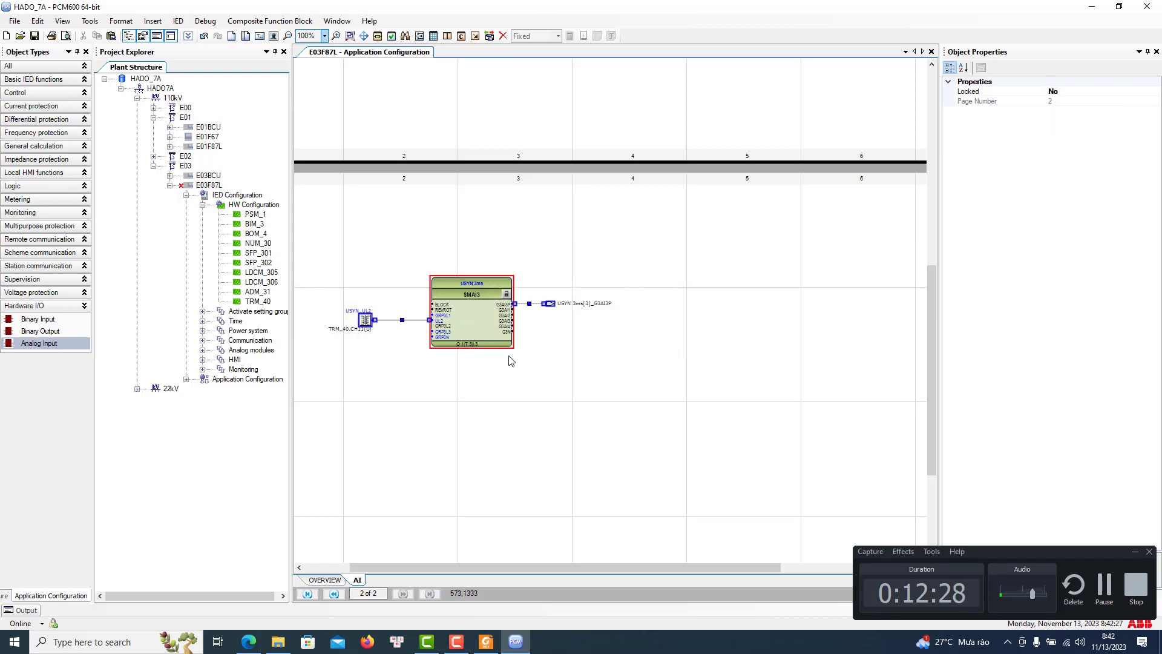
pyautogui.moveTo(496, 343); pyautogui.dragTo(496, 304)
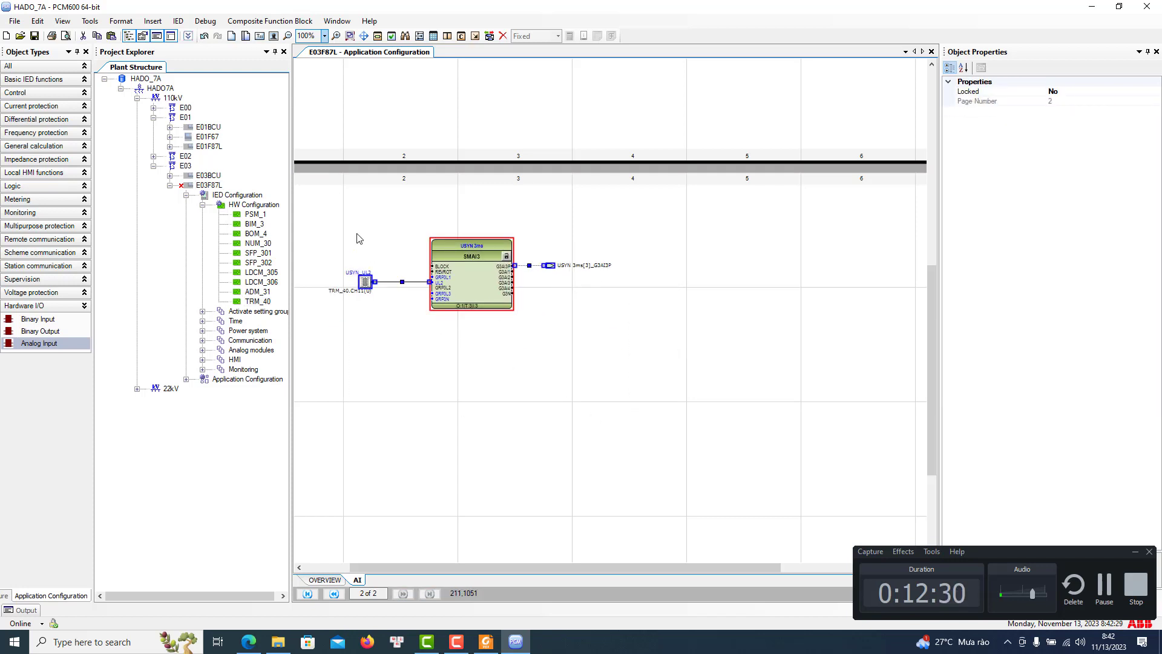
pyautogui.moveTo(330, 225); pyautogui.dragTo(696, 374)
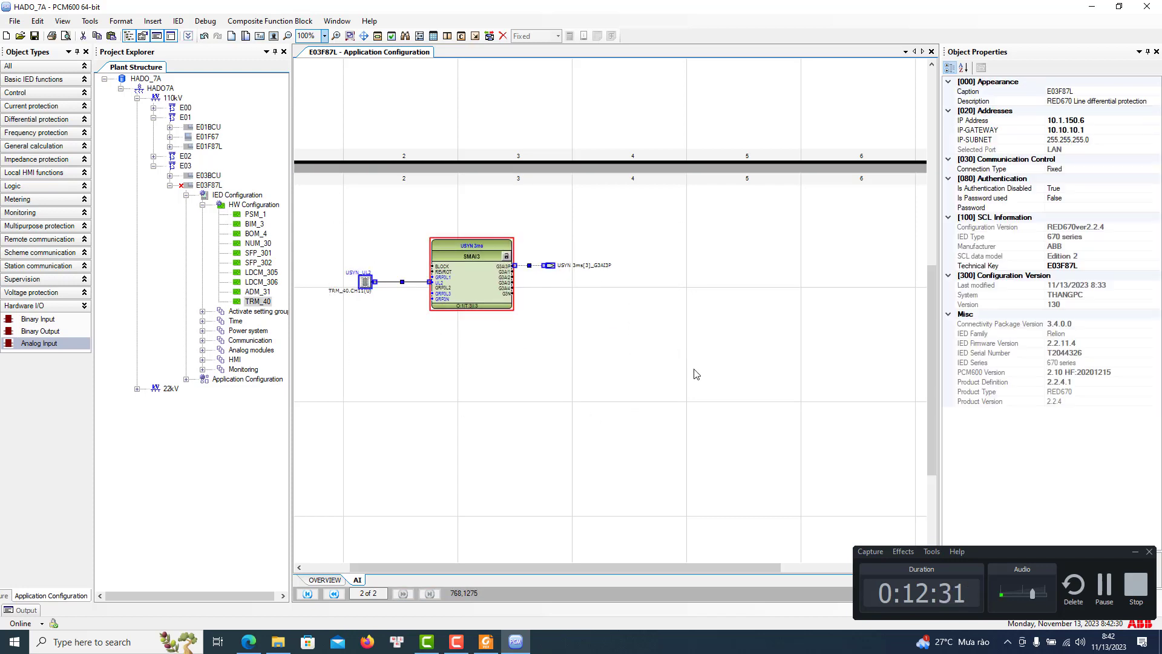
pyautogui.rightClick(555, 371)
pyautogui.click(578, 381)
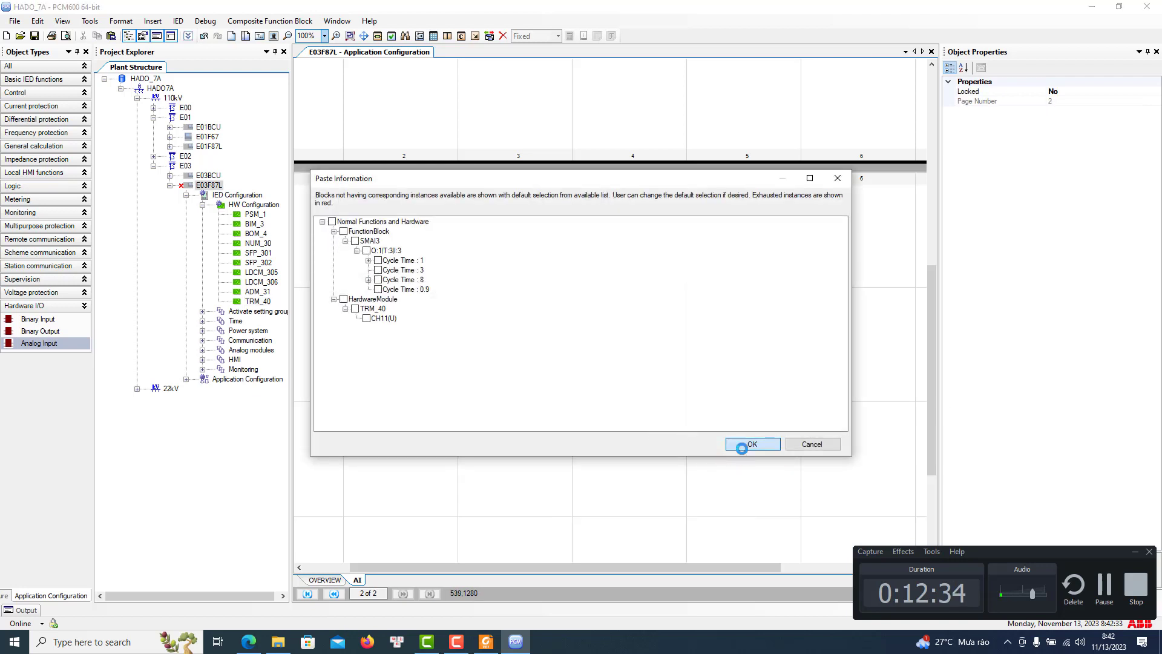
pyautogui.click(742, 449)
pyautogui.click(668, 366)
pyautogui.moveTo(704, 401); pyautogui.dragTo(449, 362)
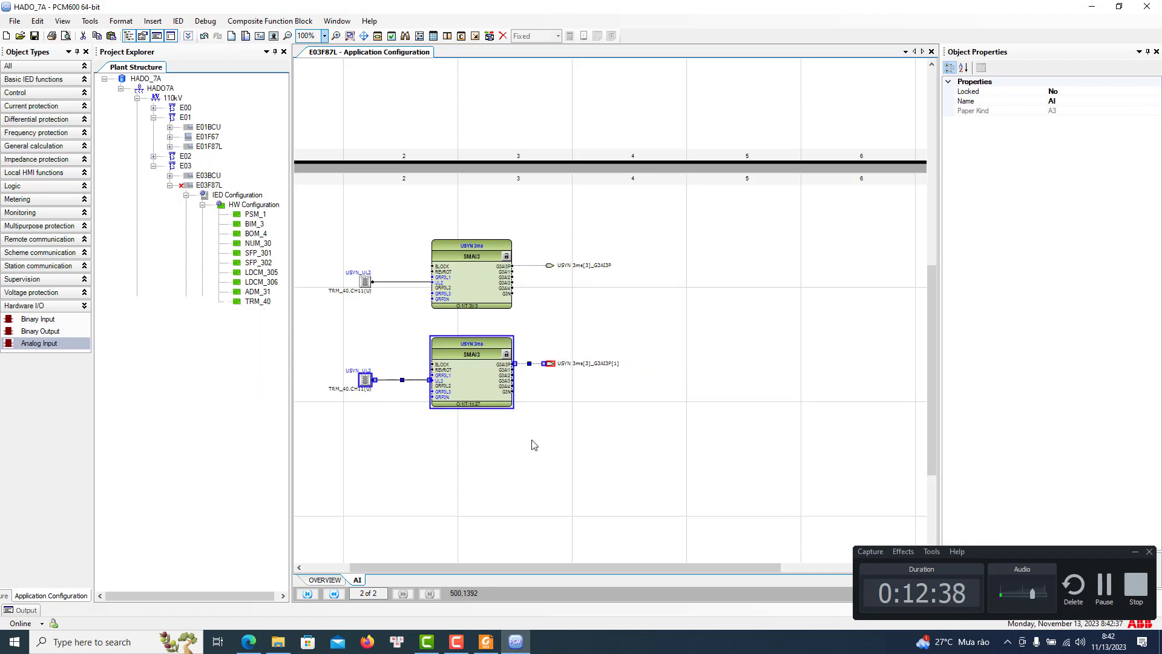
# Replace the pasted SMAI3 block with an SMAI3 instance of cycle time 8, instance number 15, retaining its connections
pyautogui.click(474, 374)
pyautogui.rightClick(473, 375)
pyautogui.click(528, 443)
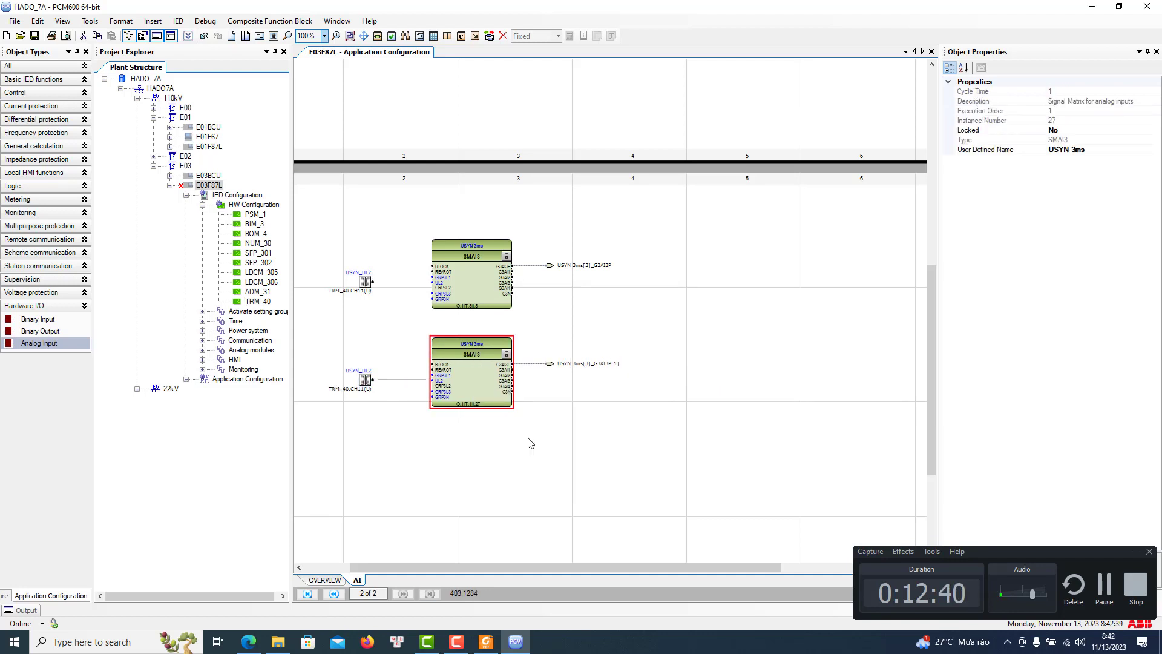
pyautogui.click(584, 418)
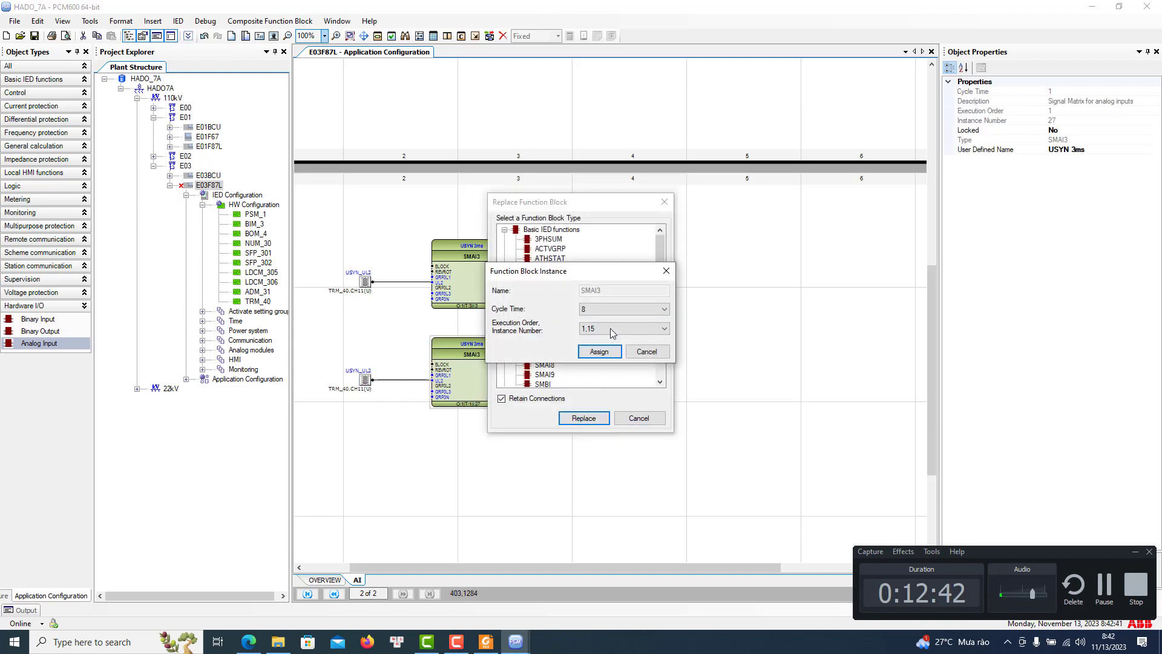
pyautogui.click(600, 351)
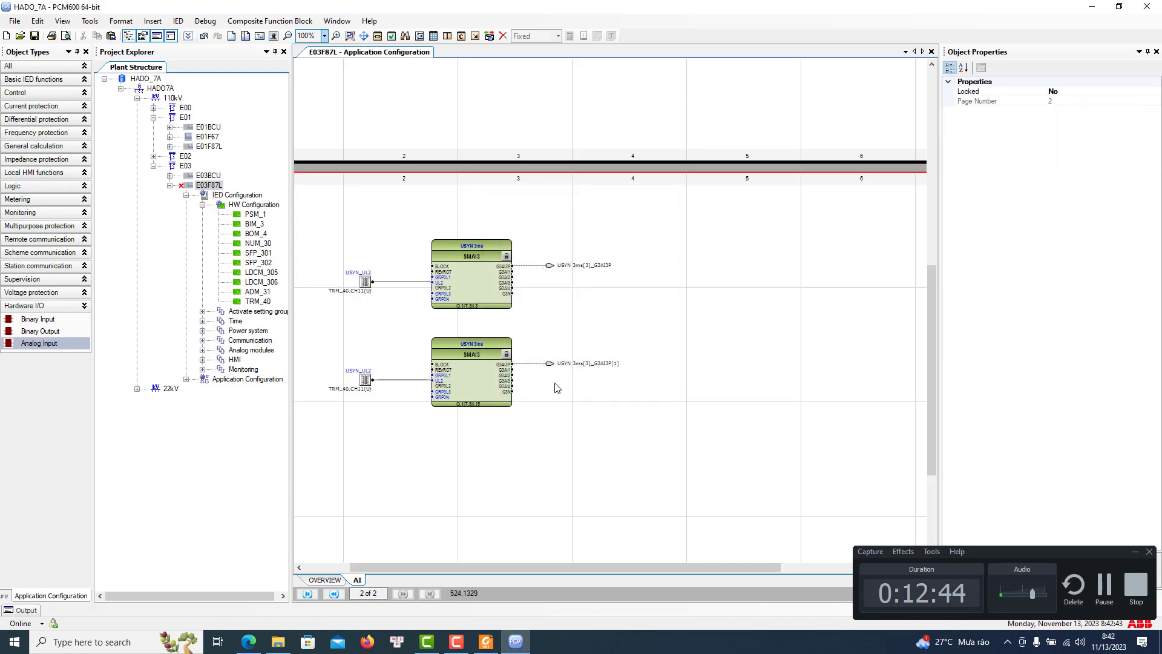
# Give the lower SMAI3 block with cycle time 8 the user-defined name USYN 8ms
pyautogui.click(484, 379)
pyautogui.rightClick(484, 379)
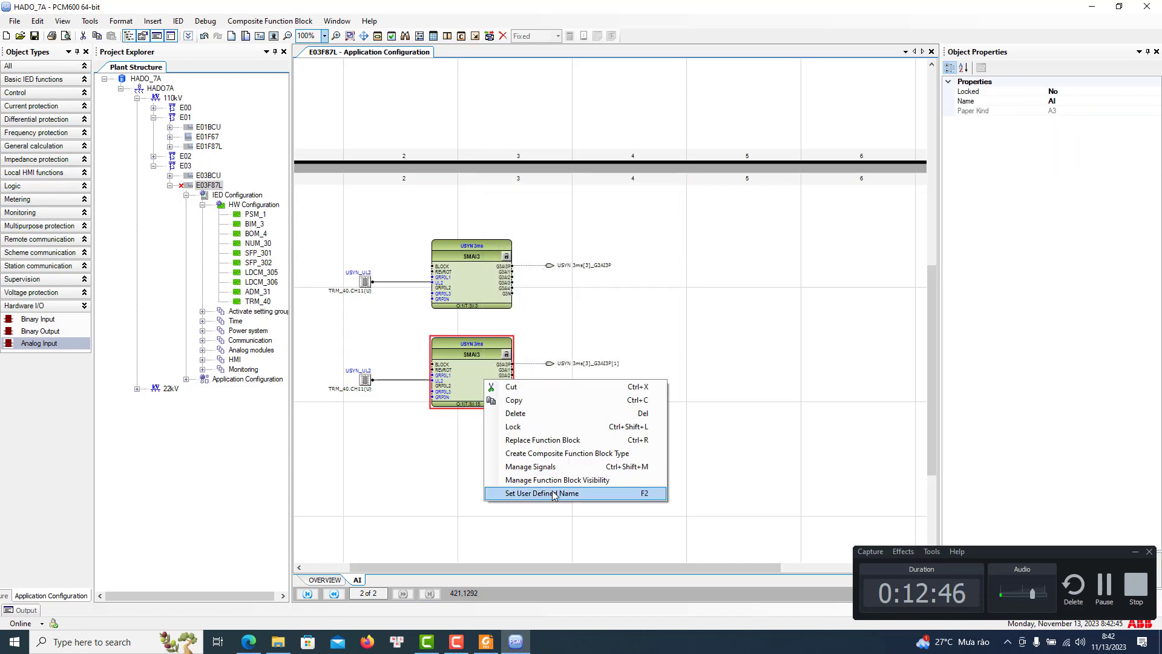
pyautogui.click(533, 471)
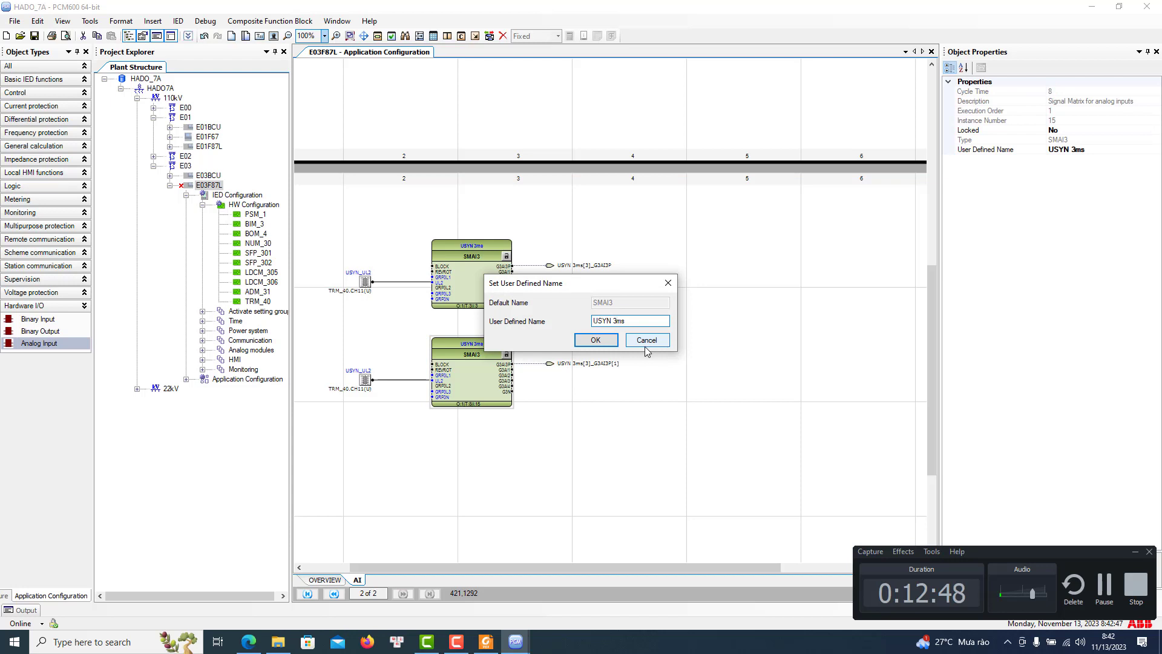
pyautogui.click(606, 342)
# Move the USYN 3ms and USYN 8ms circuits down together to free space above them on the AI page
pyautogui.scroll(-2, 542, 380)
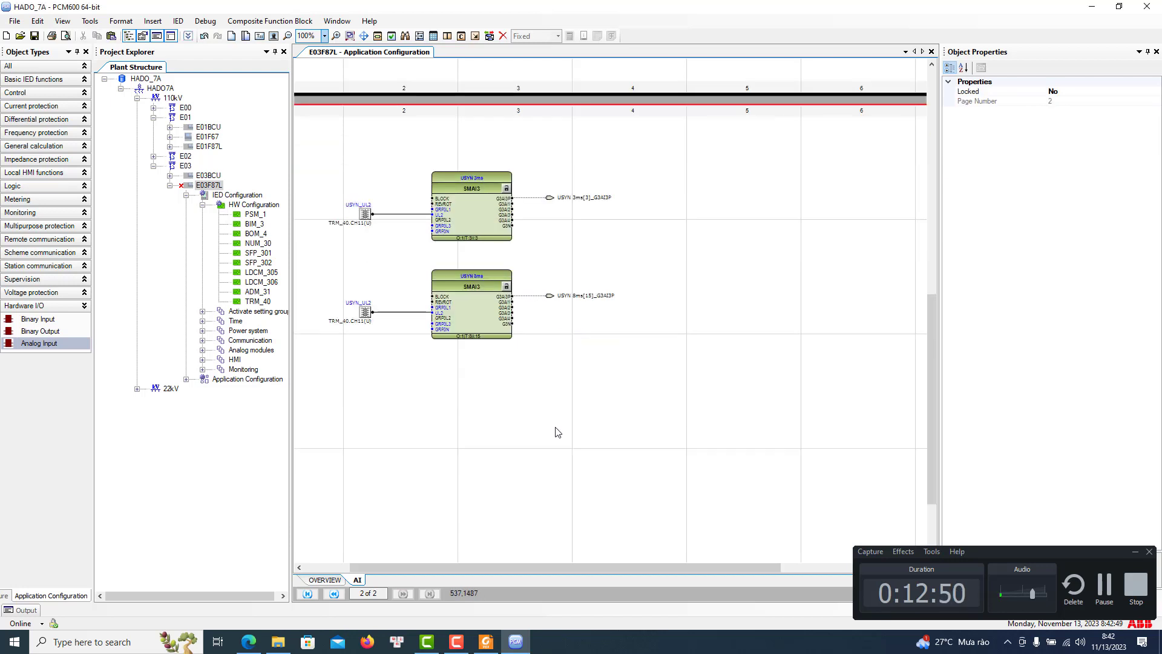
pyautogui.moveTo(345, 148); pyautogui.dragTo(772, 337)
pyautogui.moveTo(483, 198); pyautogui.dragTo(480, 305)
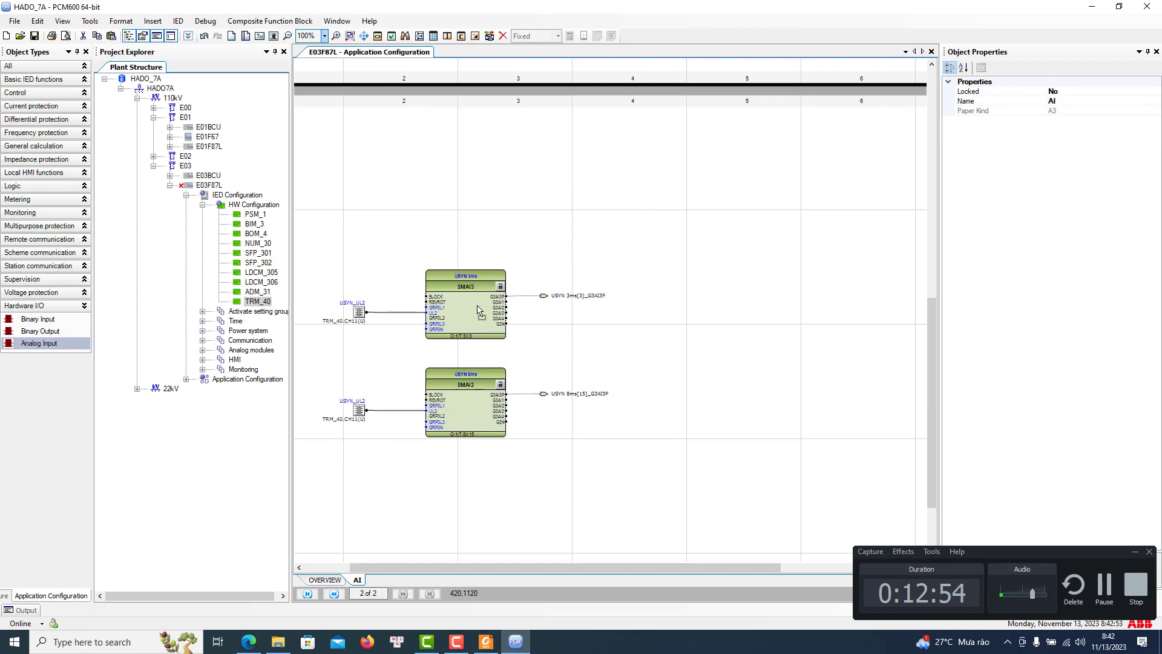
# Paste another copy of the SMAI3 sync-voltage circuit and place it above the USYN 3ms circuit
pyautogui.hotkey('ctrl', 'a')
pyautogui.hotkey('ctrl', 'c')
pyautogui.rightClick(440, 162)
pyautogui.click(467, 170)
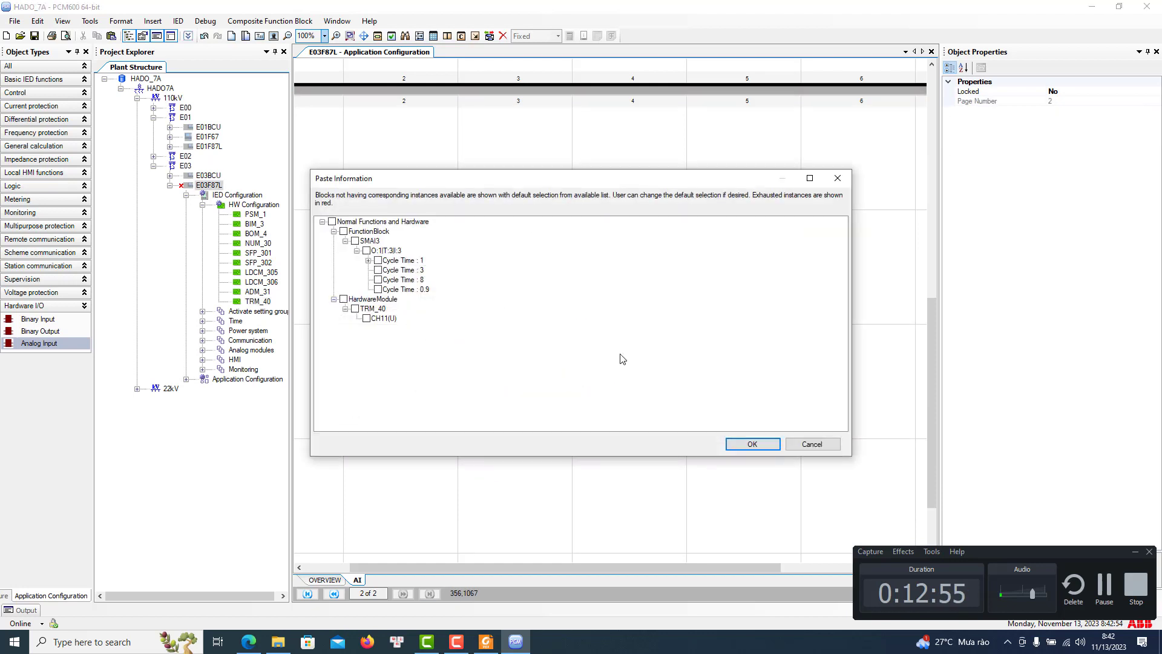
pyautogui.click(765, 446)
pyautogui.click(664, 367)
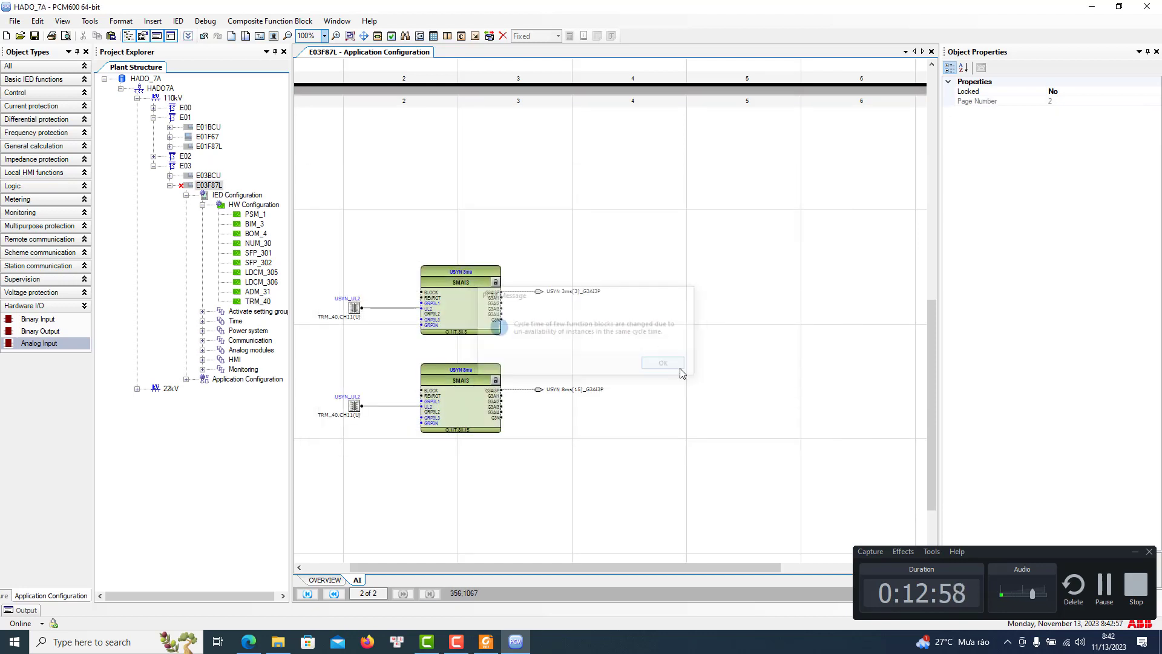
pyautogui.moveTo(573, 220); pyautogui.dragTo(455, 223)
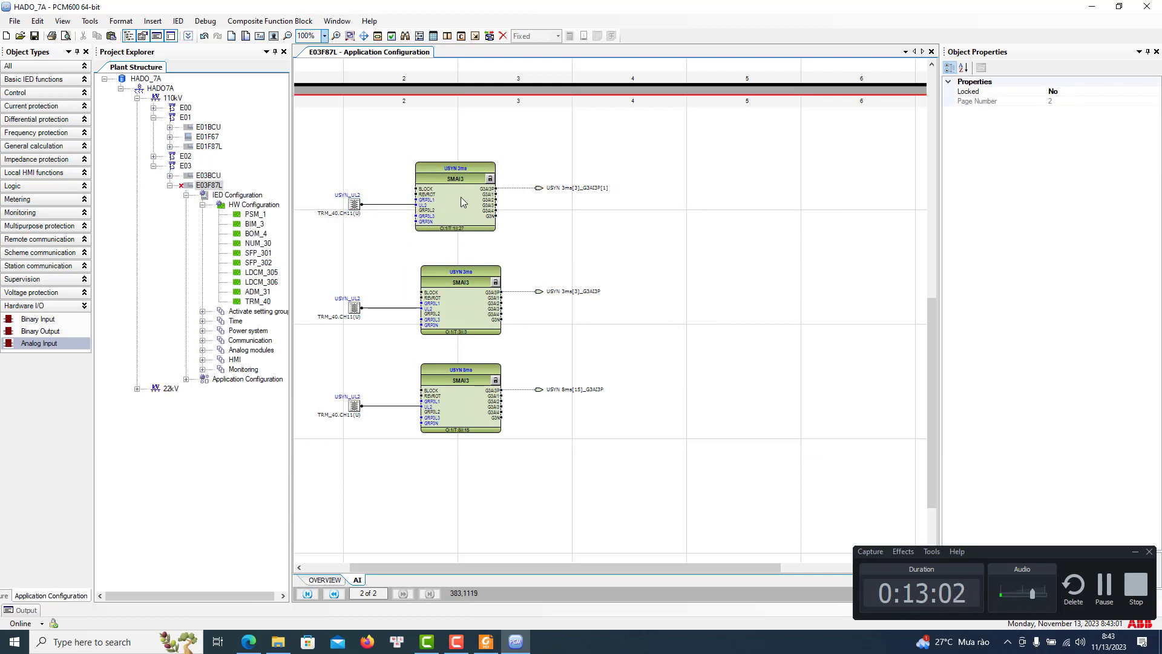
# Change the user-defined name of the topmost pasted SMAI3 sync-voltage block to USYN 1ms
pyautogui.rightClick(460, 197)
pyautogui.click(542, 315)
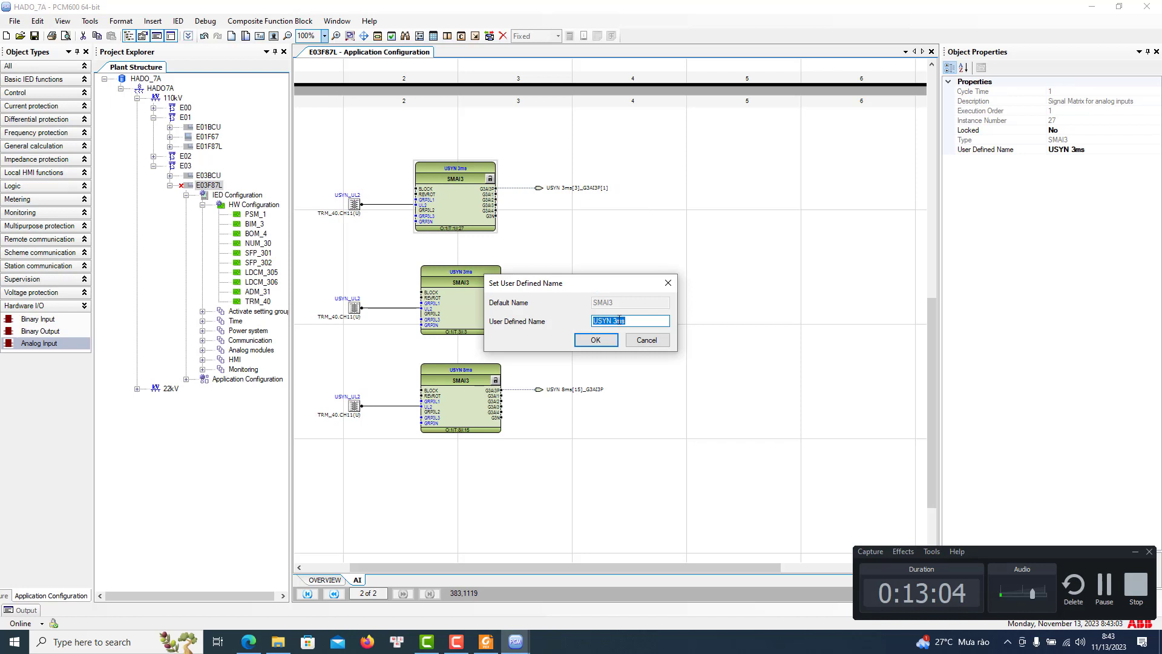
pyautogui.click(620, 320)
pyautogui.write('1')
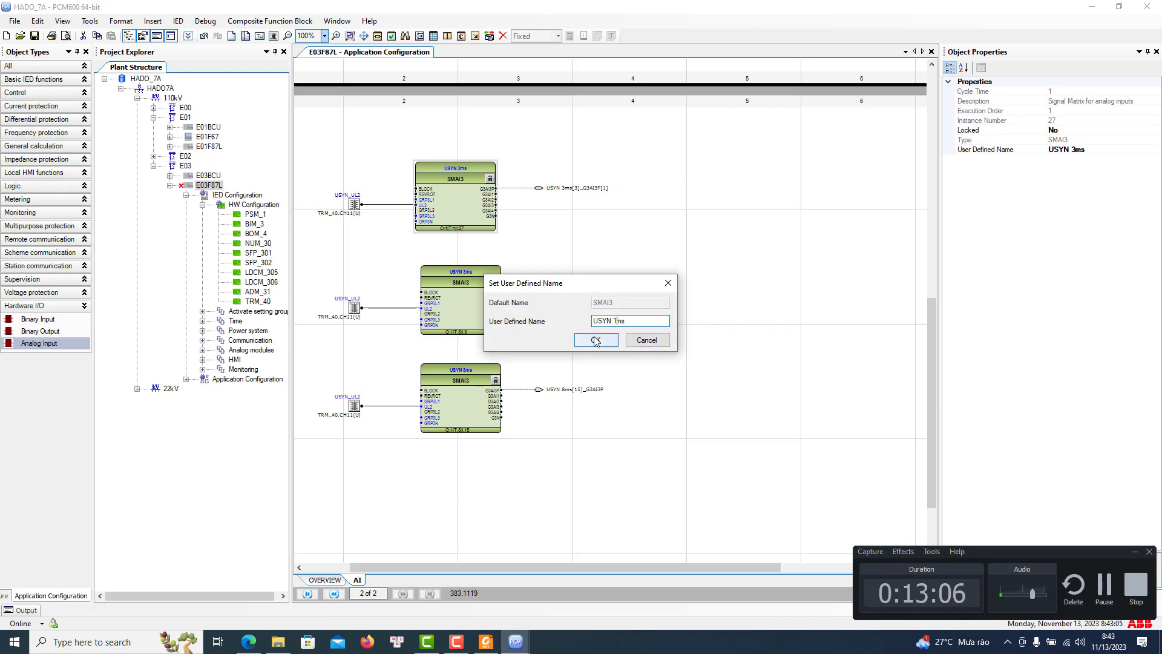
pyautogui.click(595, 340)
pyautogui.click(752, 294)
# Review the current, voltage and sync-voltage SMAI circuits for every cycle time across both AI pages
pyautogui.scroll(8, 738, 295)
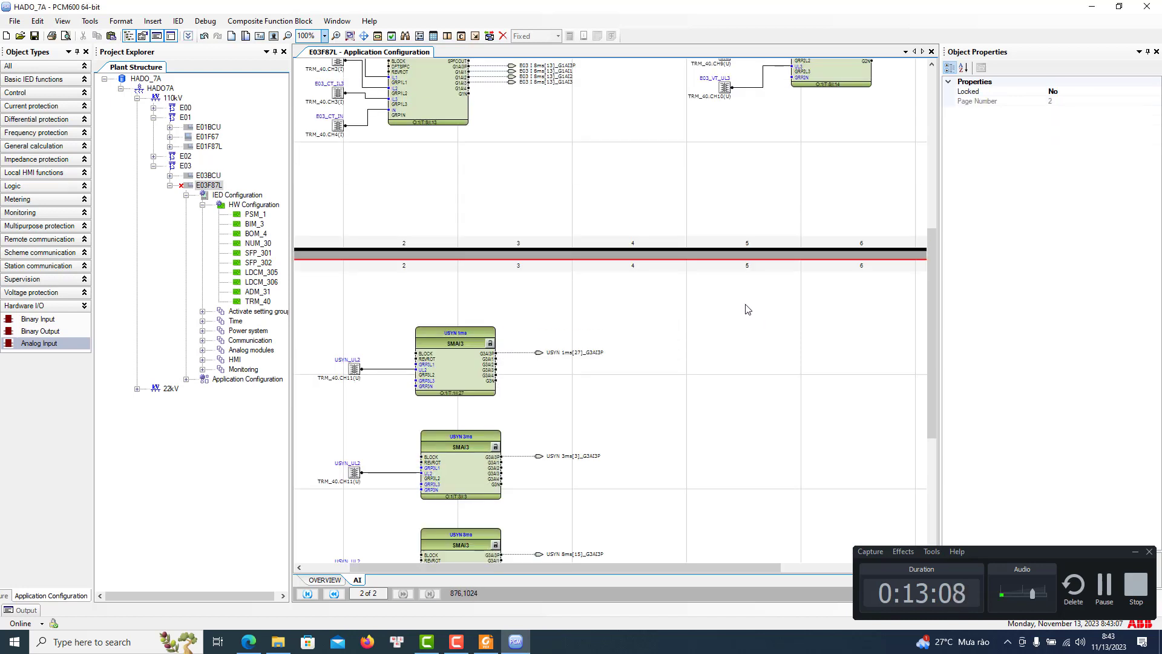
pyautogui.scroll(4, 738, 294)
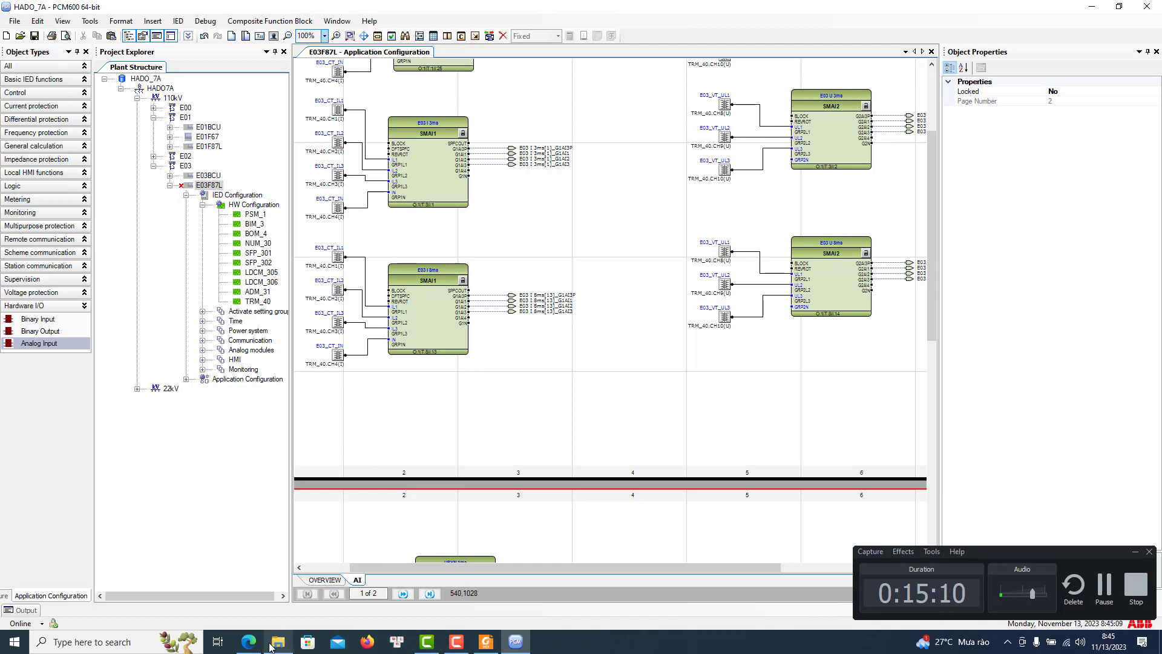
pyautogui.moveTo(277, 641)
pyautogui.moveTo(271, 619)
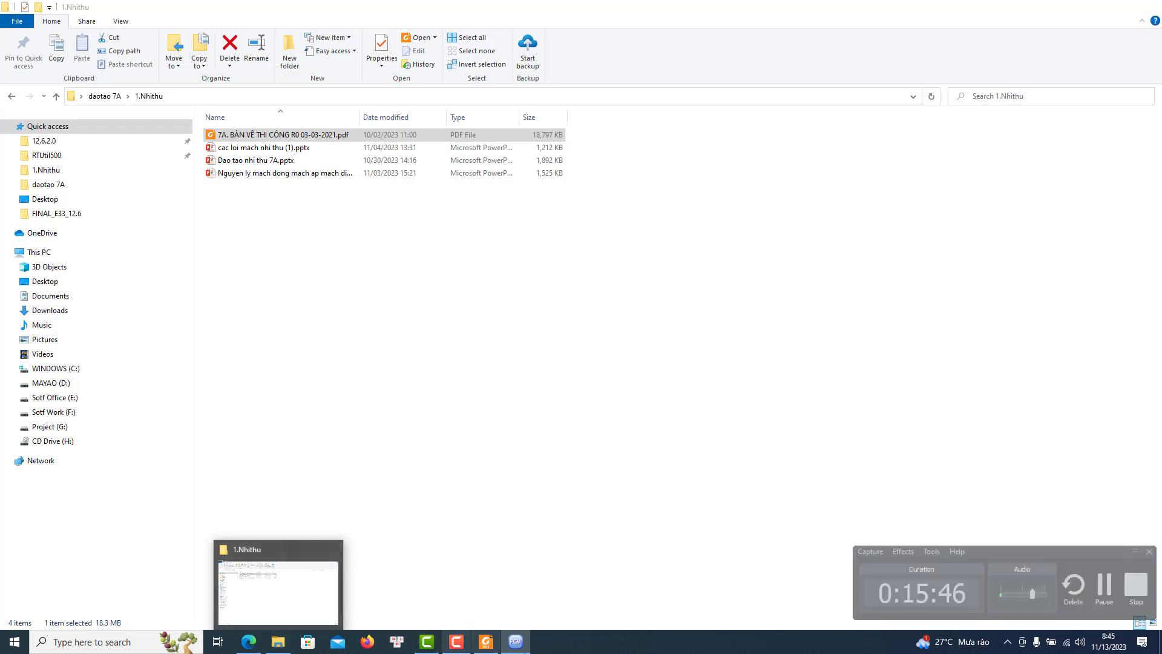
pyautogui.click(516, 641)
pyautogui.click(685, 412)
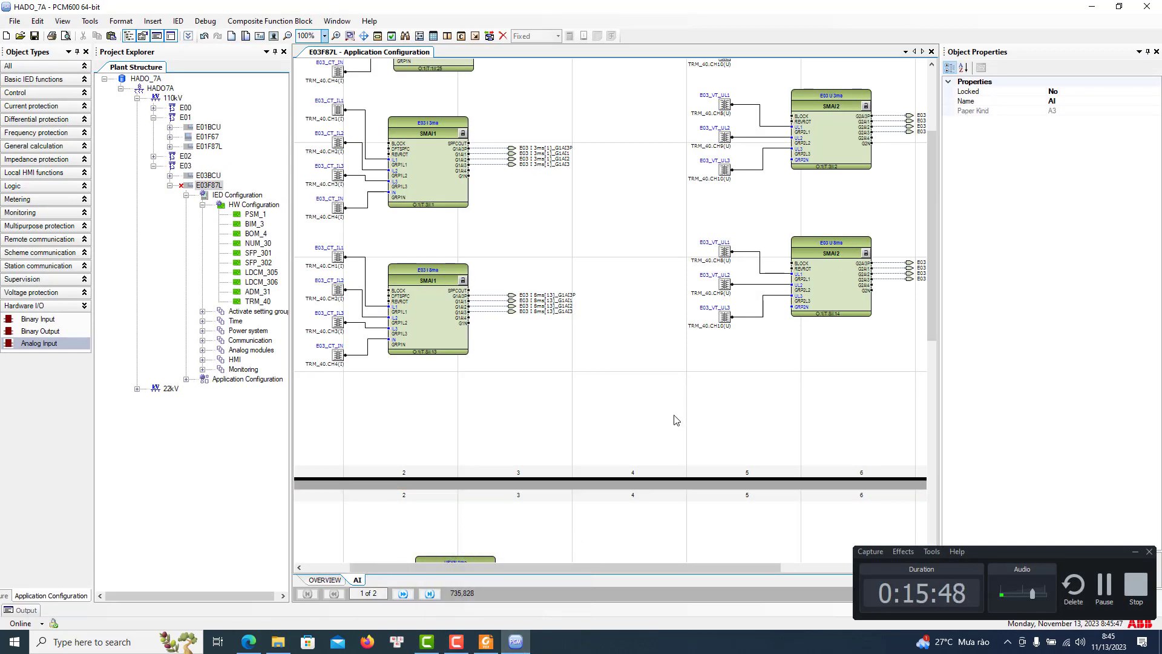
pyautogui.scroll(5, 681, 387)
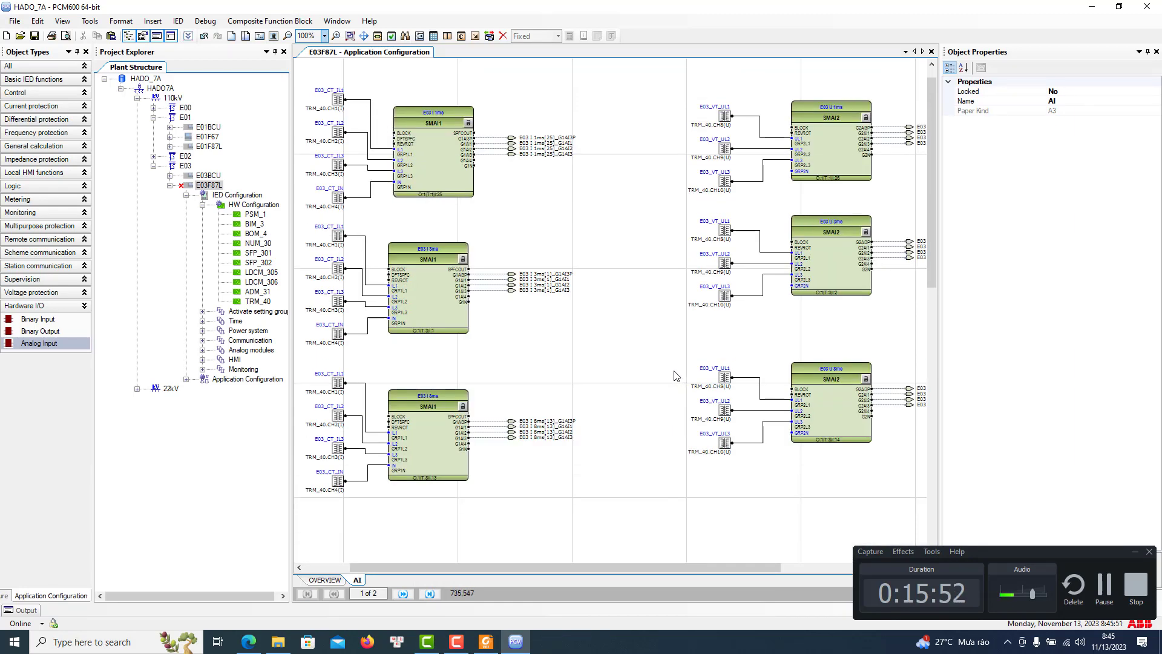
pyautogui.scroll(3, 632, 367)
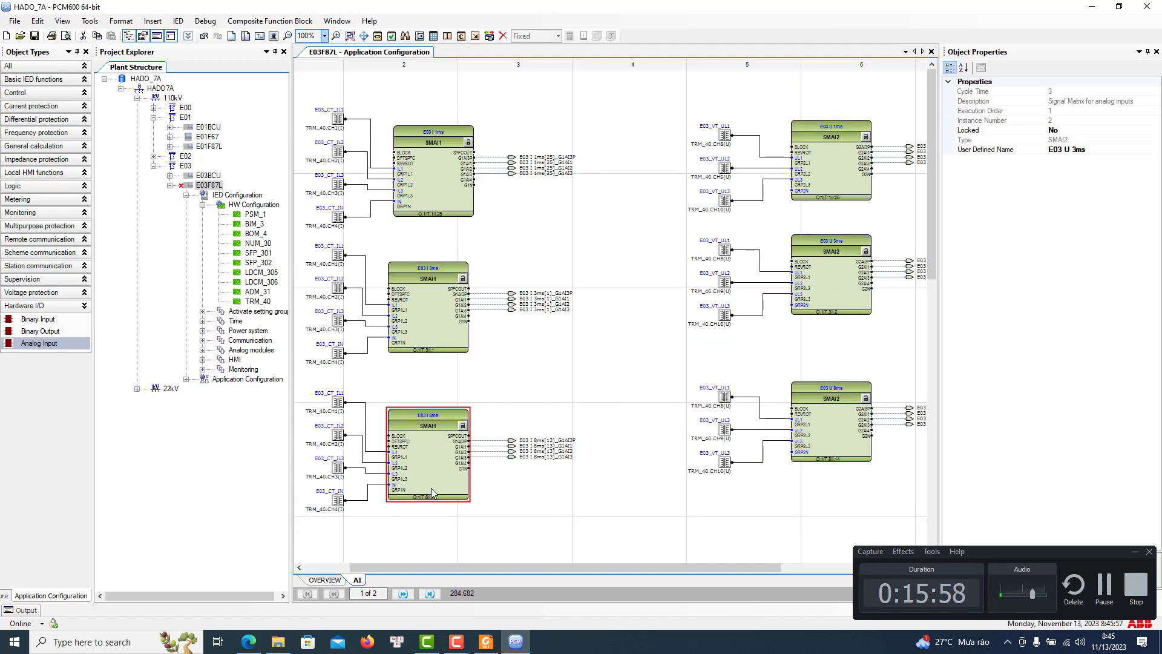
pyautogui.scroll(-3, 662, 485)
pyautogui.scroll(-8, 661, 478)
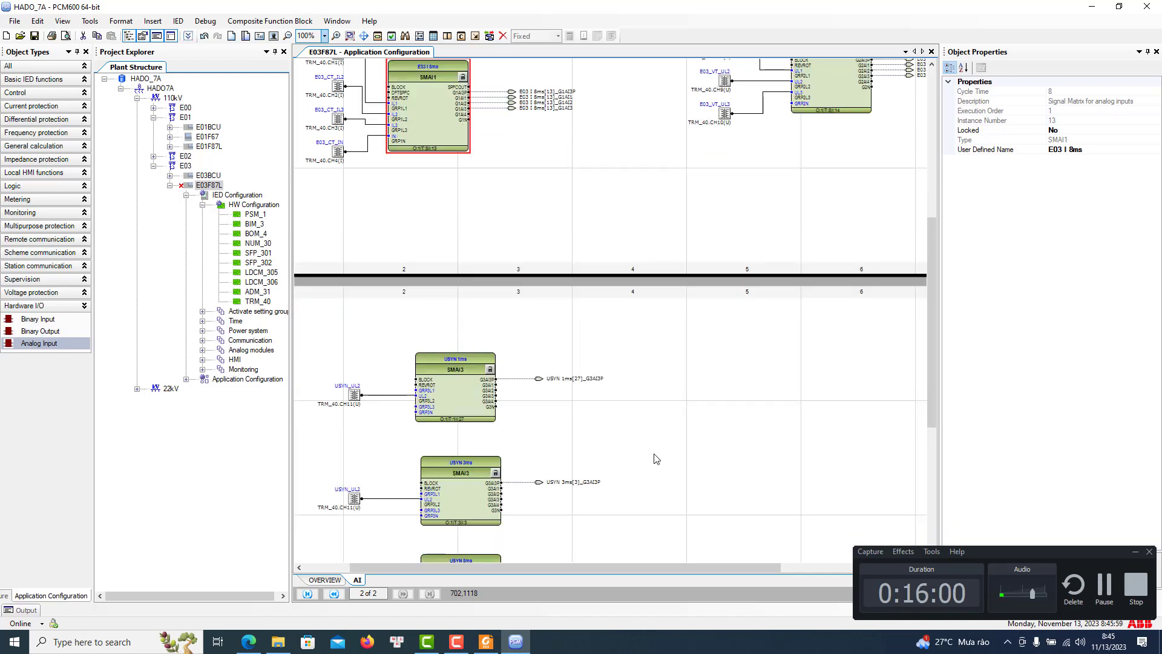
pyautogui.scroll(-1, 654, 452)
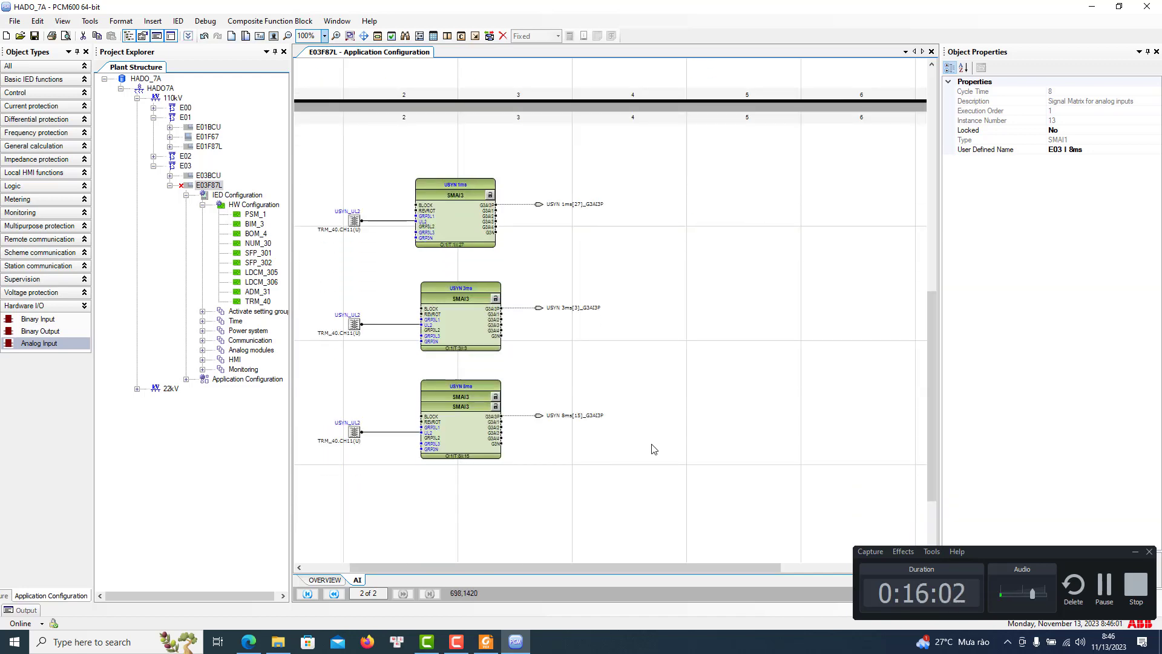
pyautogui.moveTo(393, 155); pyautogui.dragTo(662, 501)
pyautogui.click(662, 501)
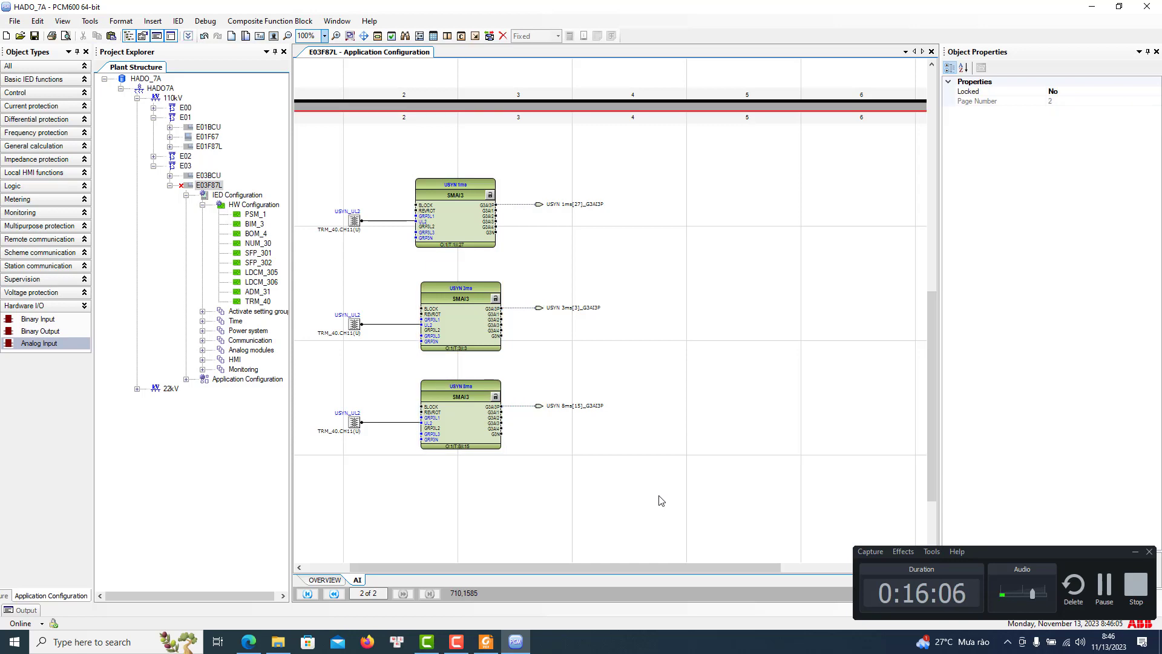
pyautogui.scroll(9, 706, 316)
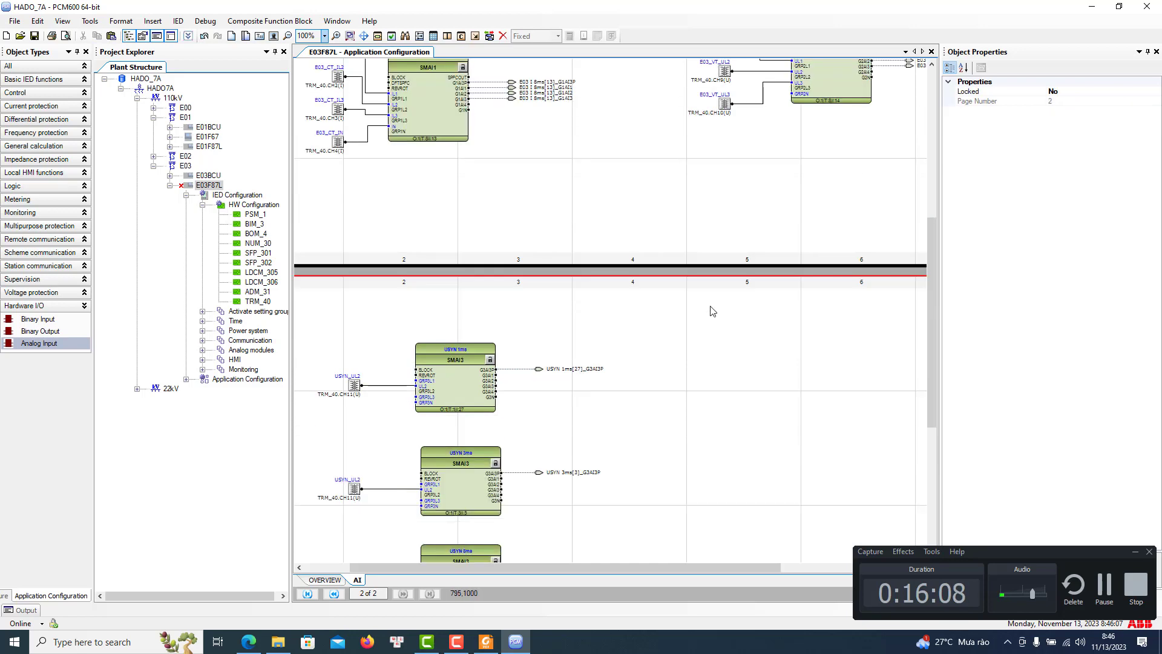
pyautogui.scroll(3, 706, 309)
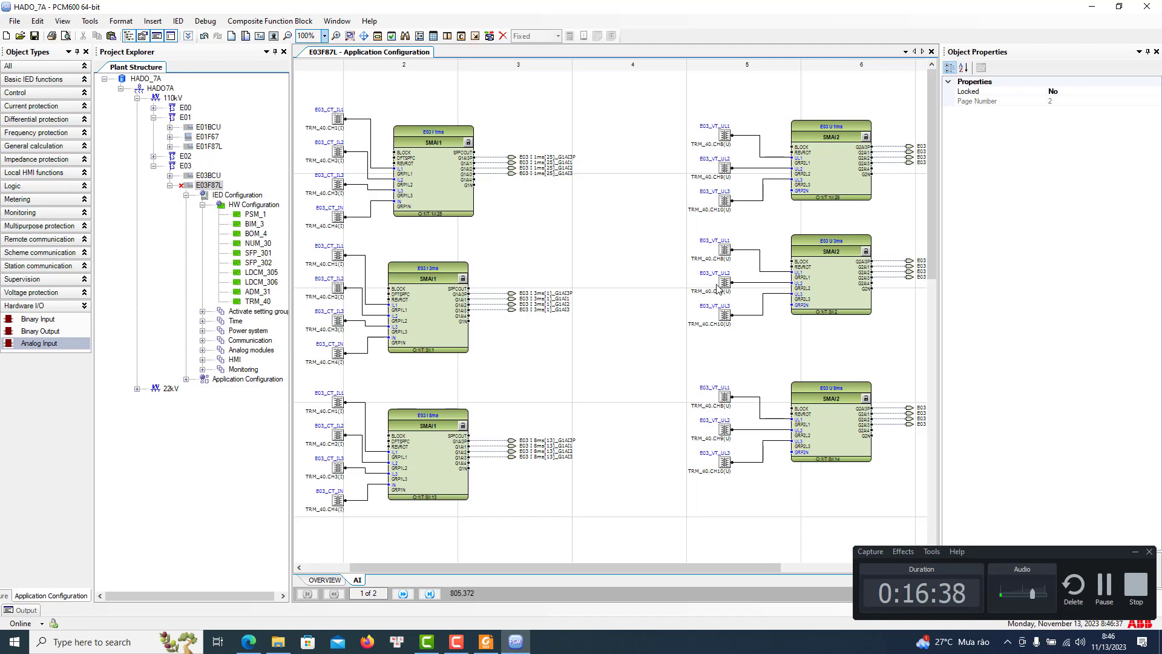
# Examine the function blocks available under Basic IED functions, Differential protection, Current protection and Remote communication
pyautogui.click(42, 78)
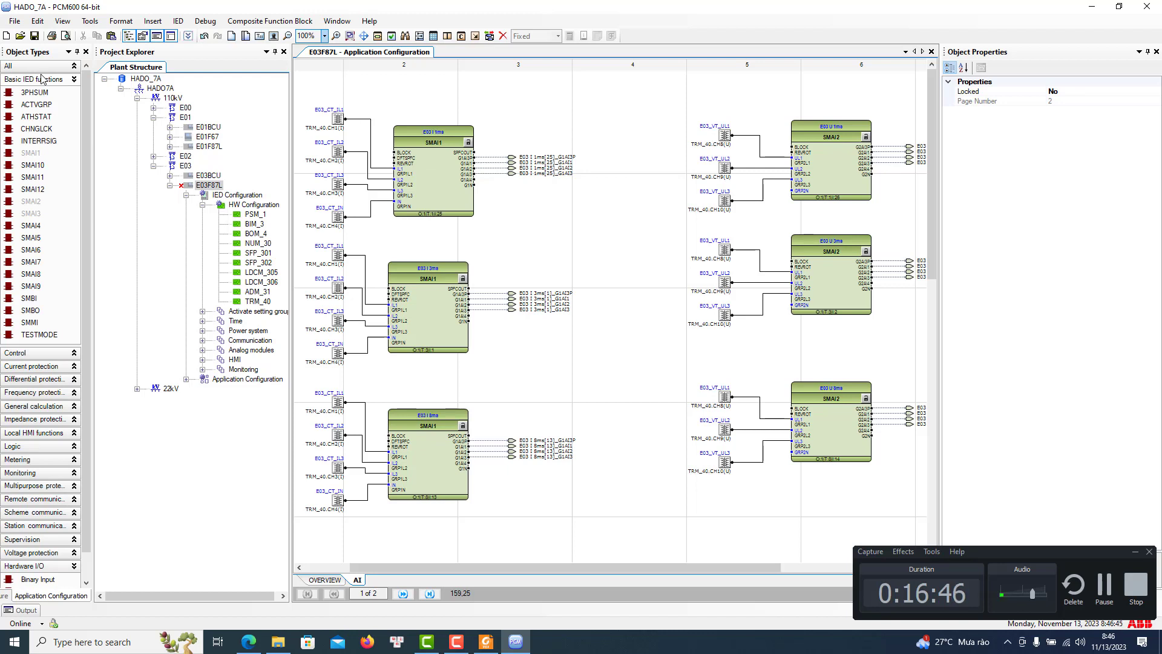
pyautogui.click(40, 80)
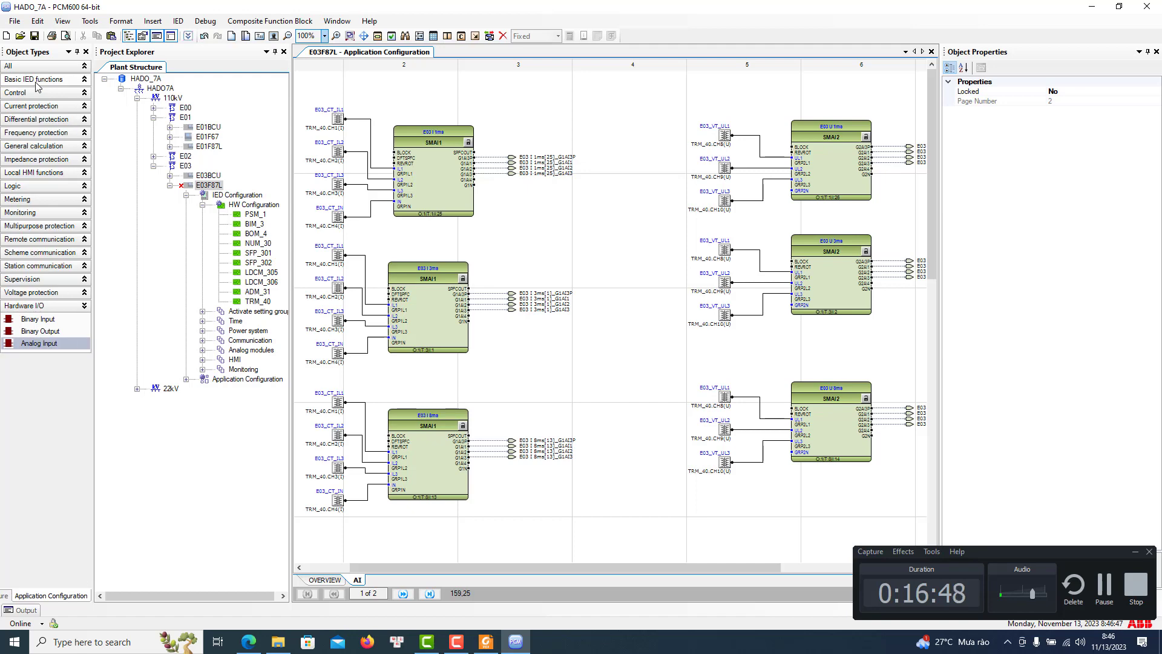
pyautogui.click(30, 120)
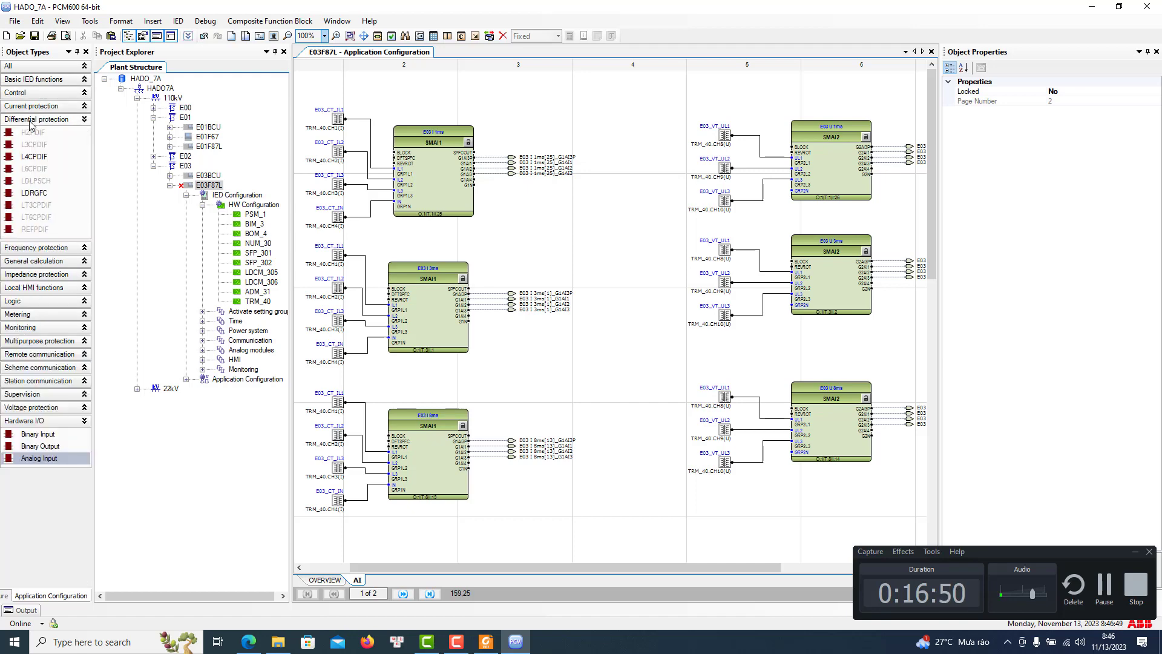
pyautogui.click(30, 120)
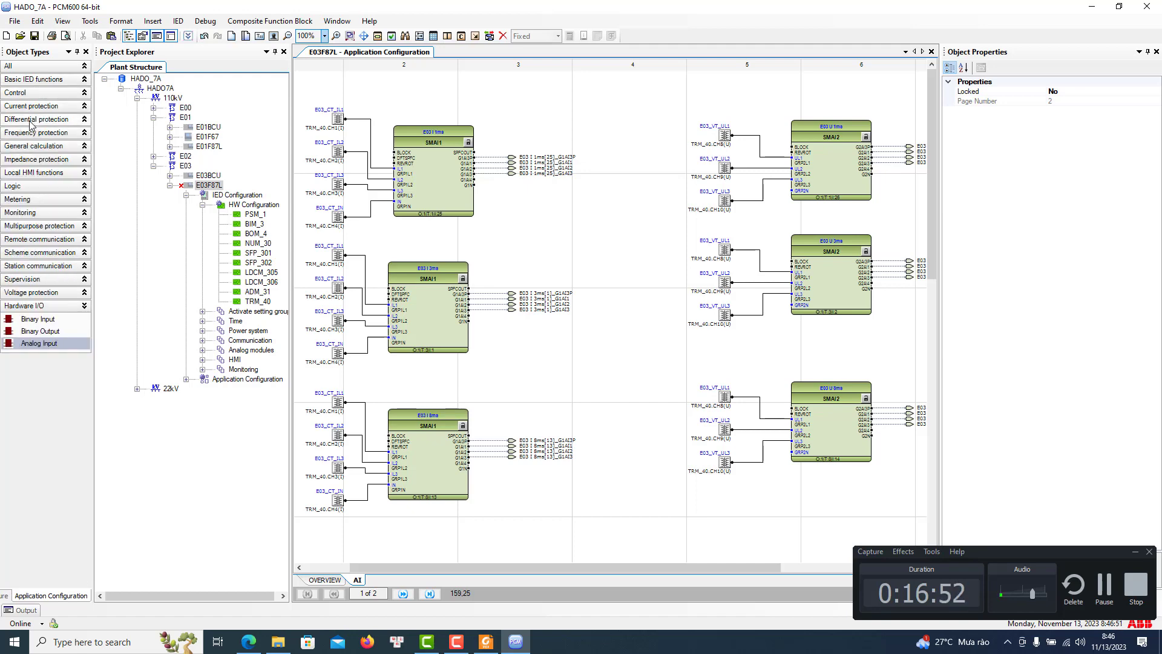
pyautogui.click(29, 107)
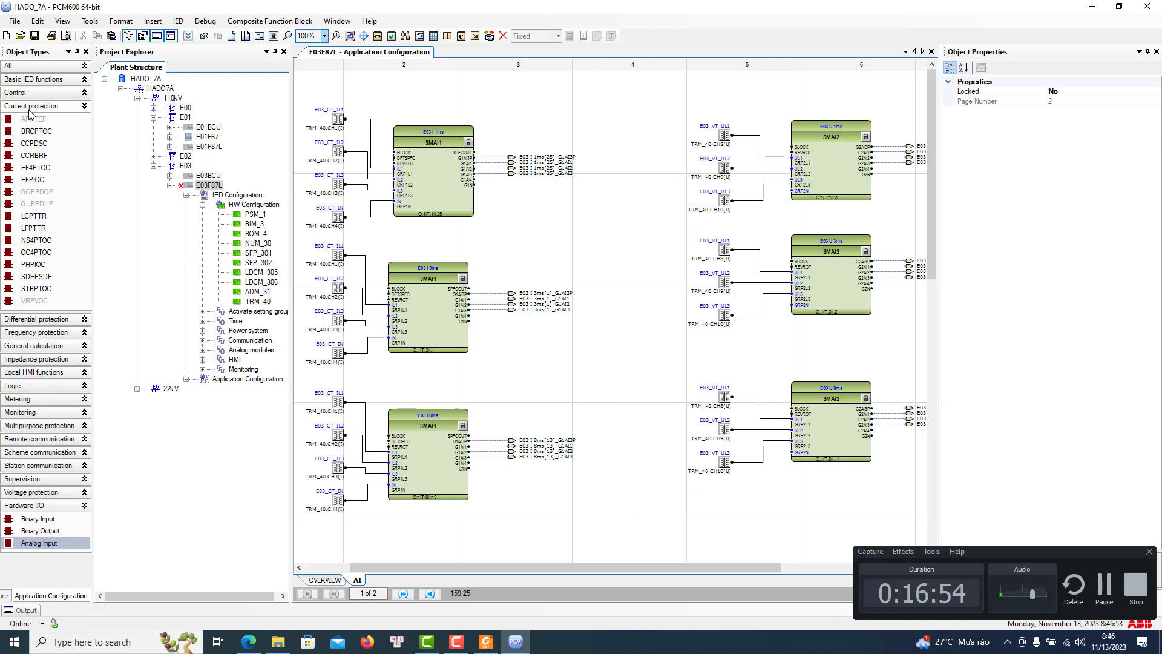
pyautogui.click(27, 106)
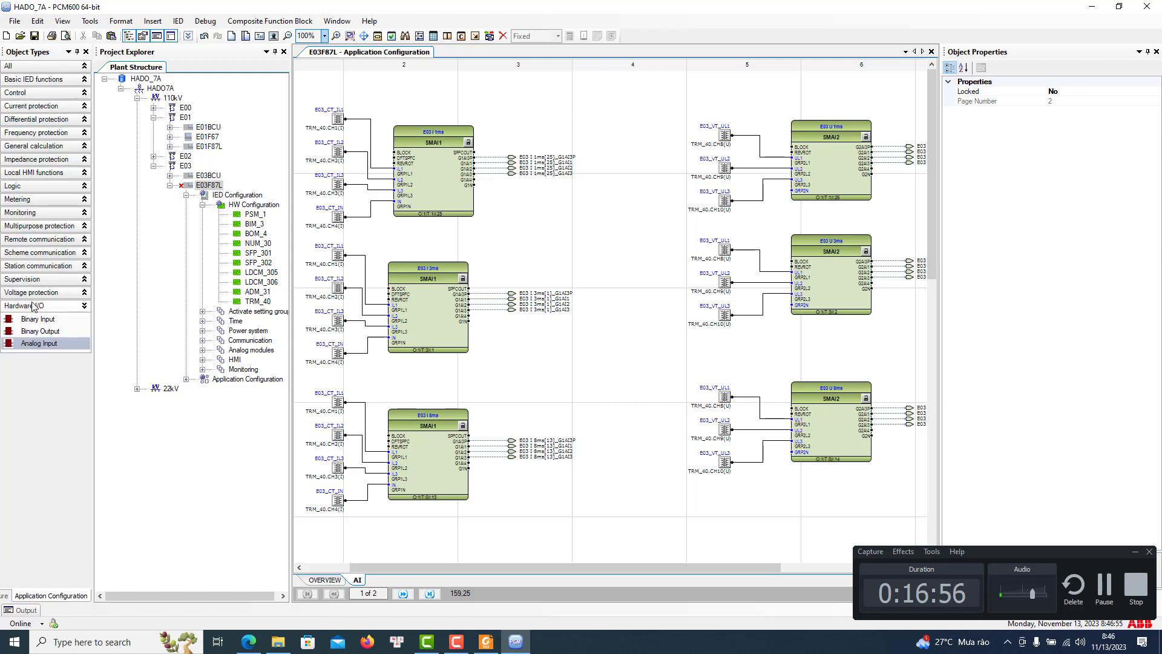
pyautogui.click(31, 241)
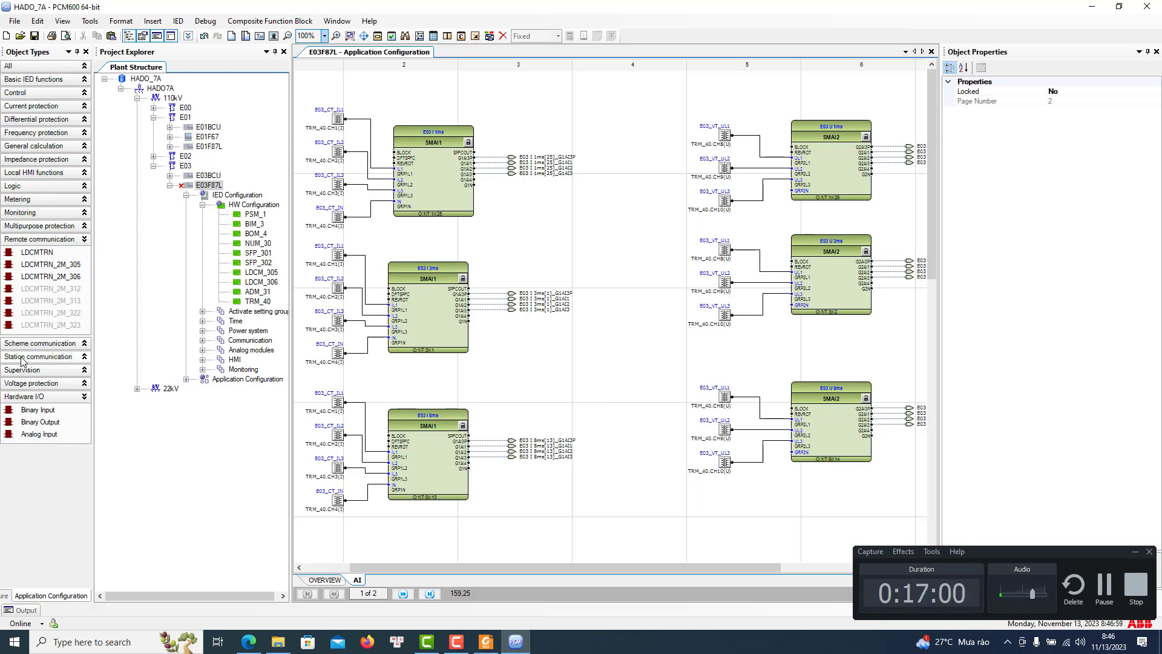
pyautogui.click(64, 240)
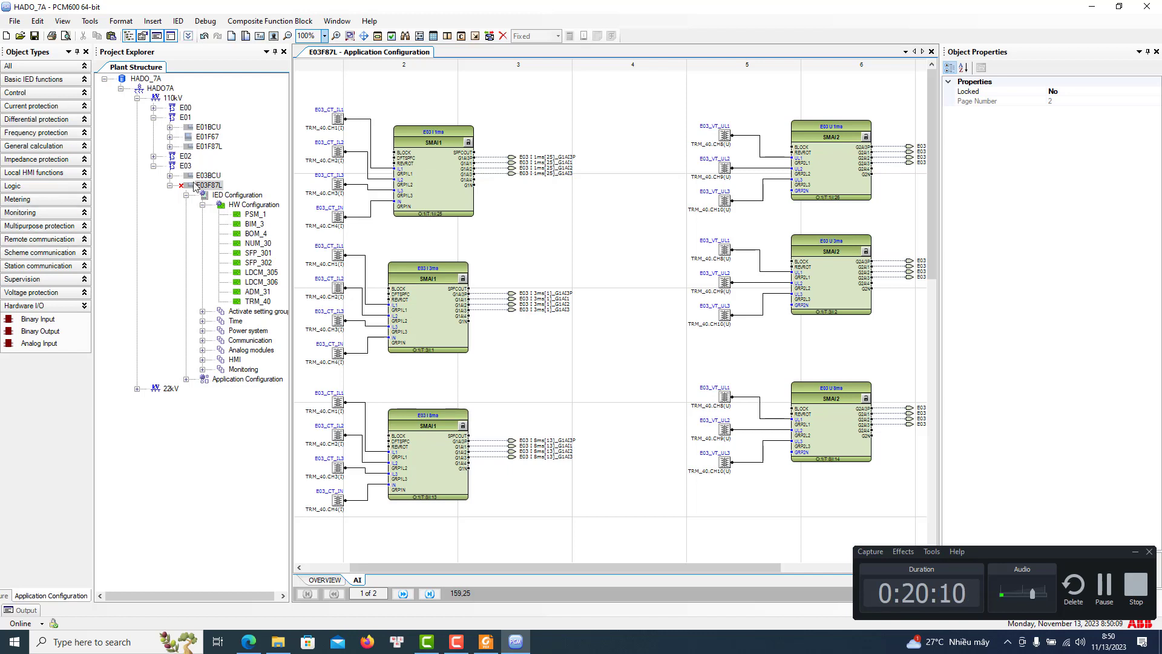
pyautogui.scroll(-10, 557, 345)
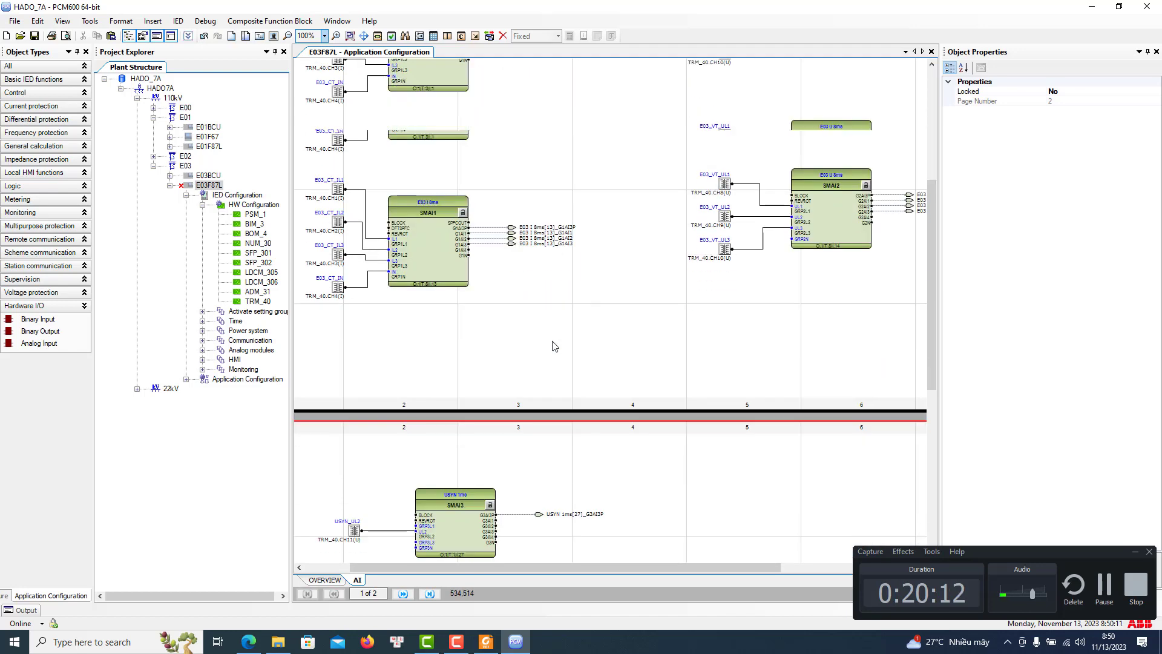
pyautogui.scroll(-3, 553, 346)
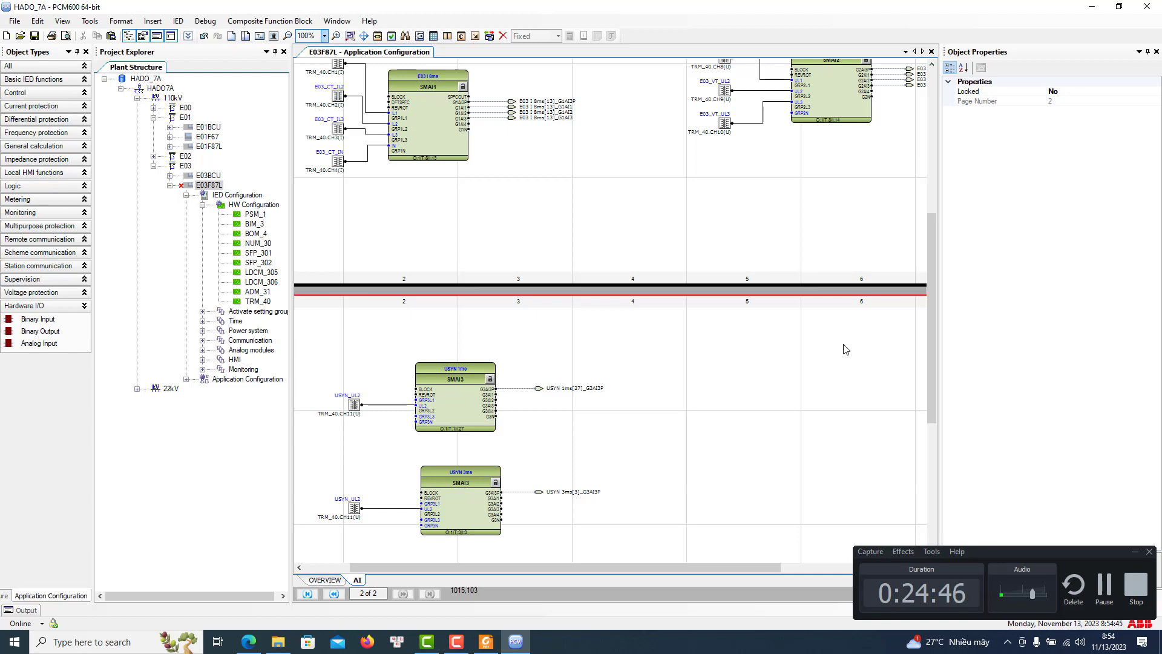
pyautogui.scroll(3, 769, 327)
pyautogui.scroll(7, 771, 328)
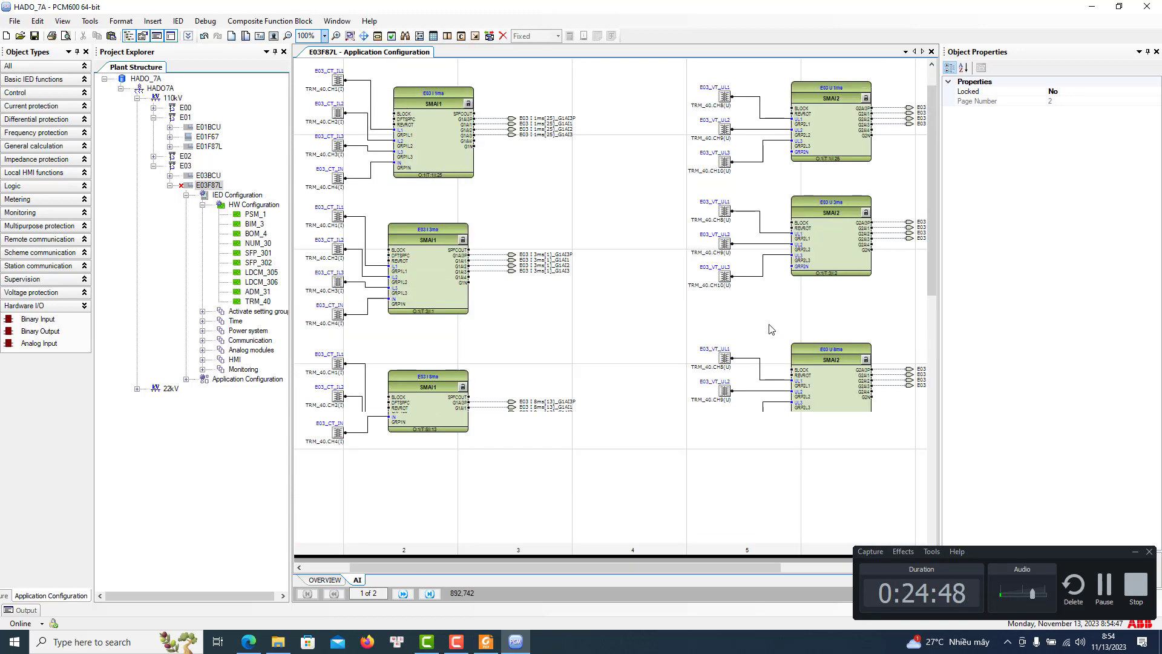
pyautogui.moveTo(765, 569); pyautogui.dragTo(807, 566)
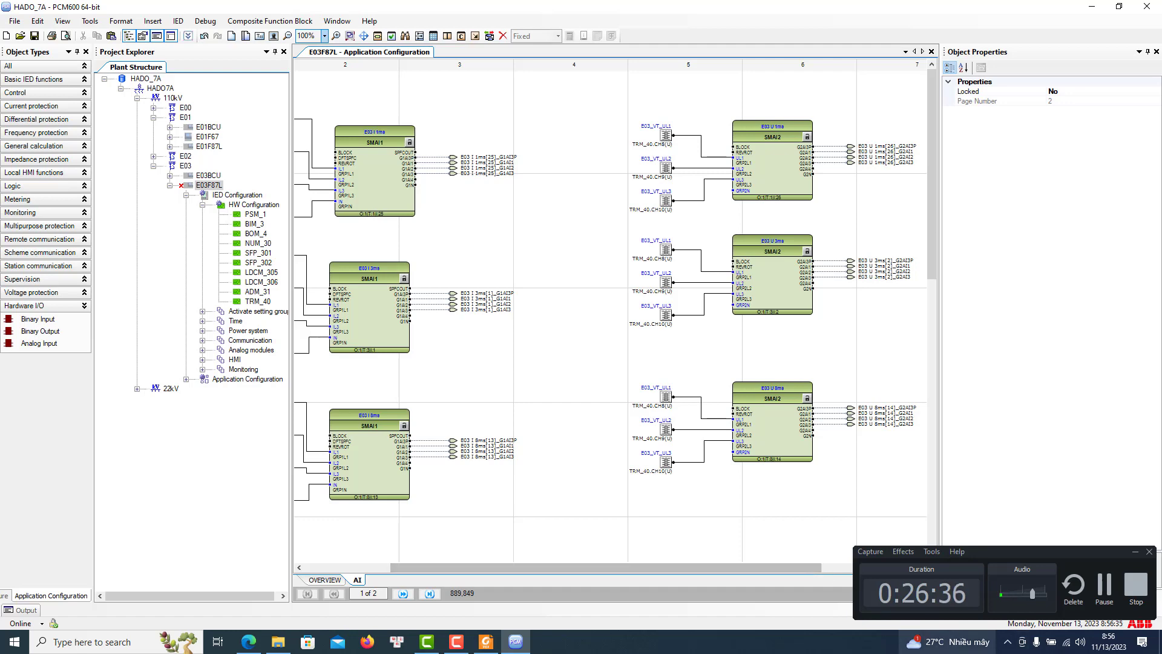
pyautogui.click(949, 642)
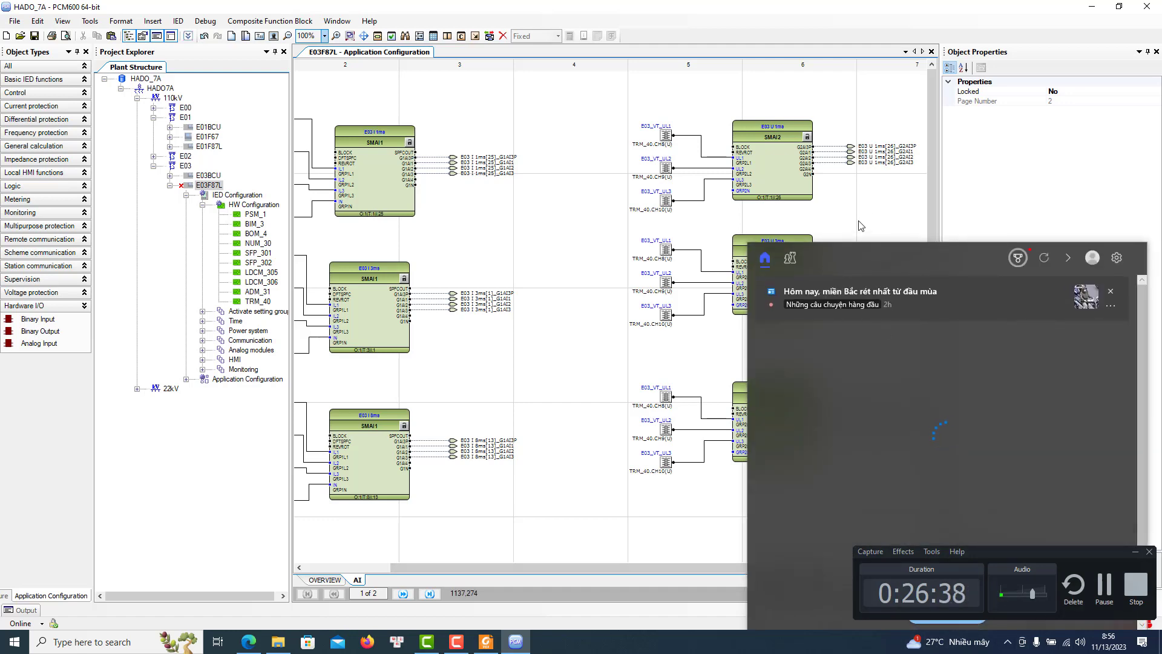
pyautogui.click(862, 226)
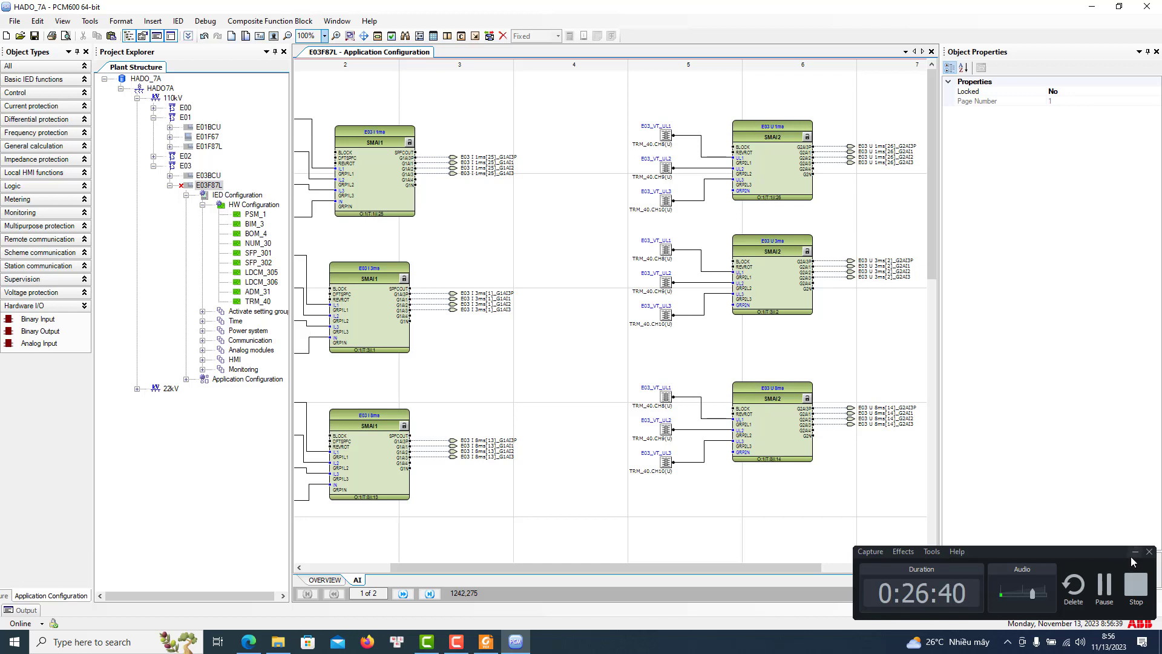
pyautogui.click(1136, 553)
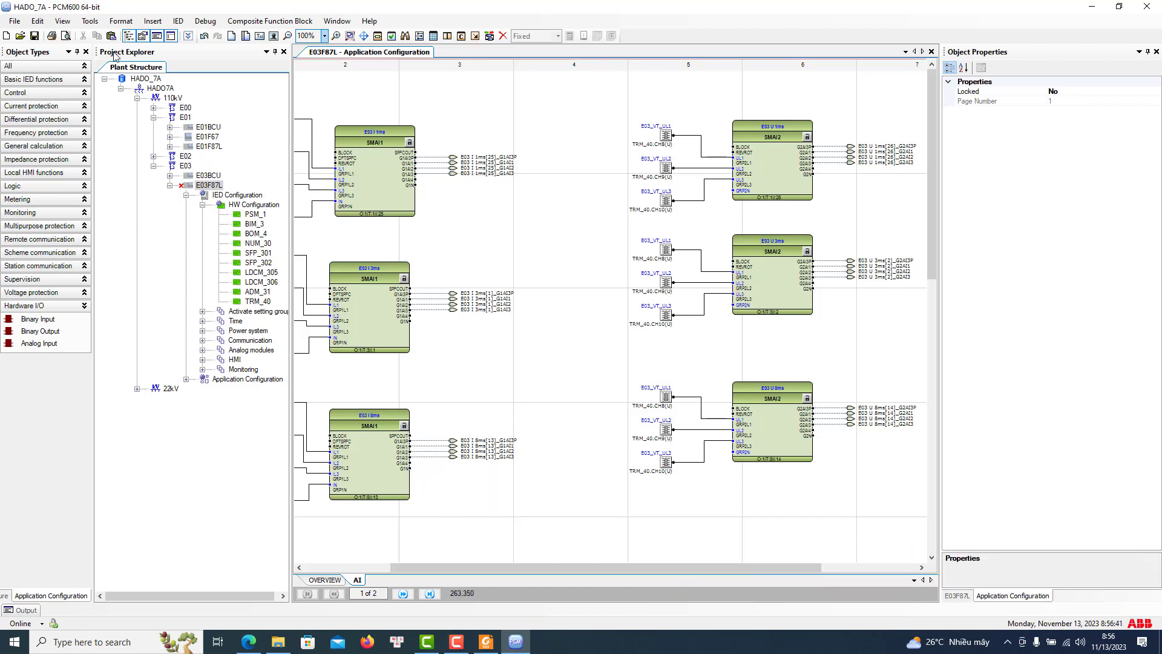
# Insert a new main application into the E03F87L configuration and name it IO
pyautogui.click(153, 21)
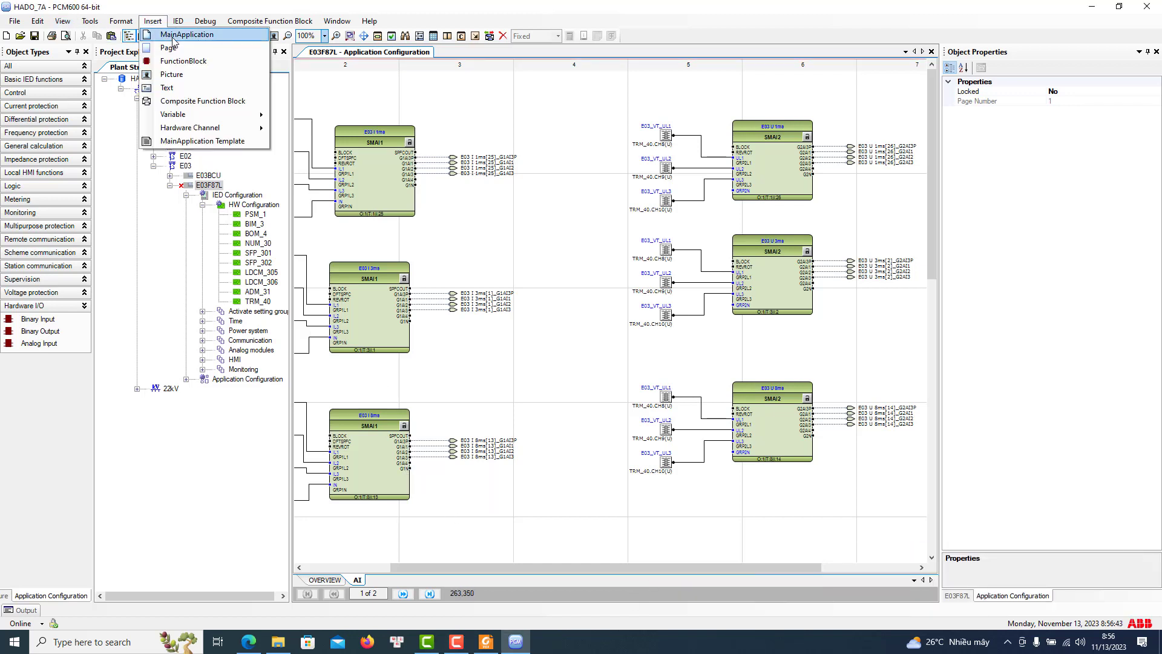
pyautogui.click(174, 34)
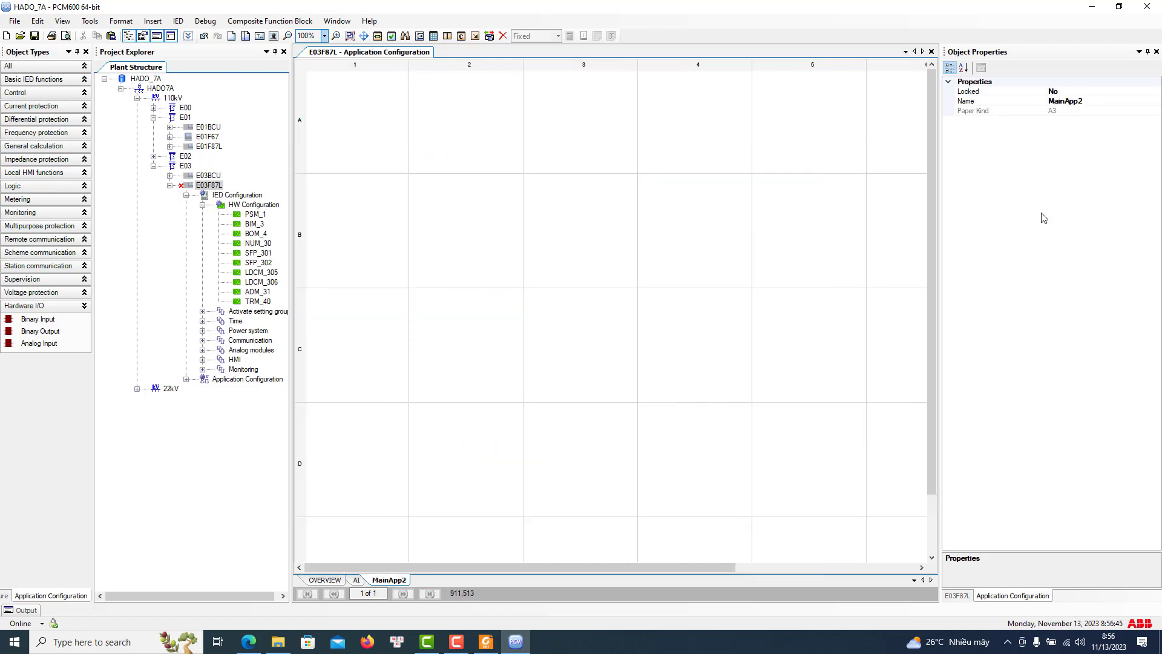
pyautogui.click(1081, 102)
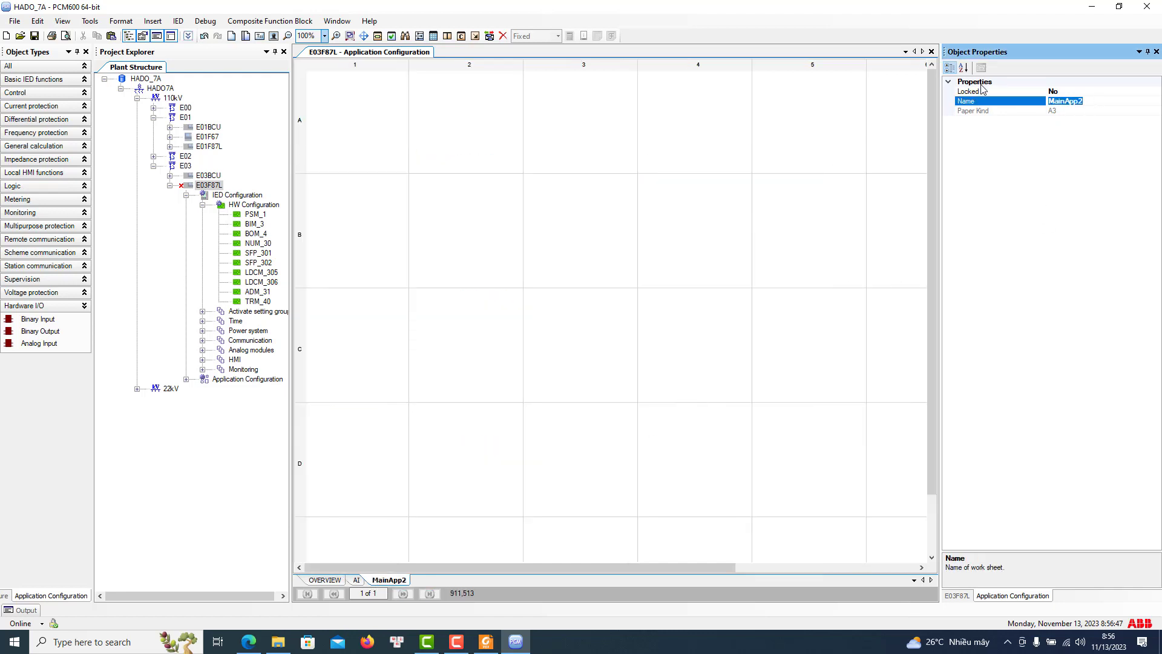
pyautogui.write('IO')
pyautogui.click(812, 192)
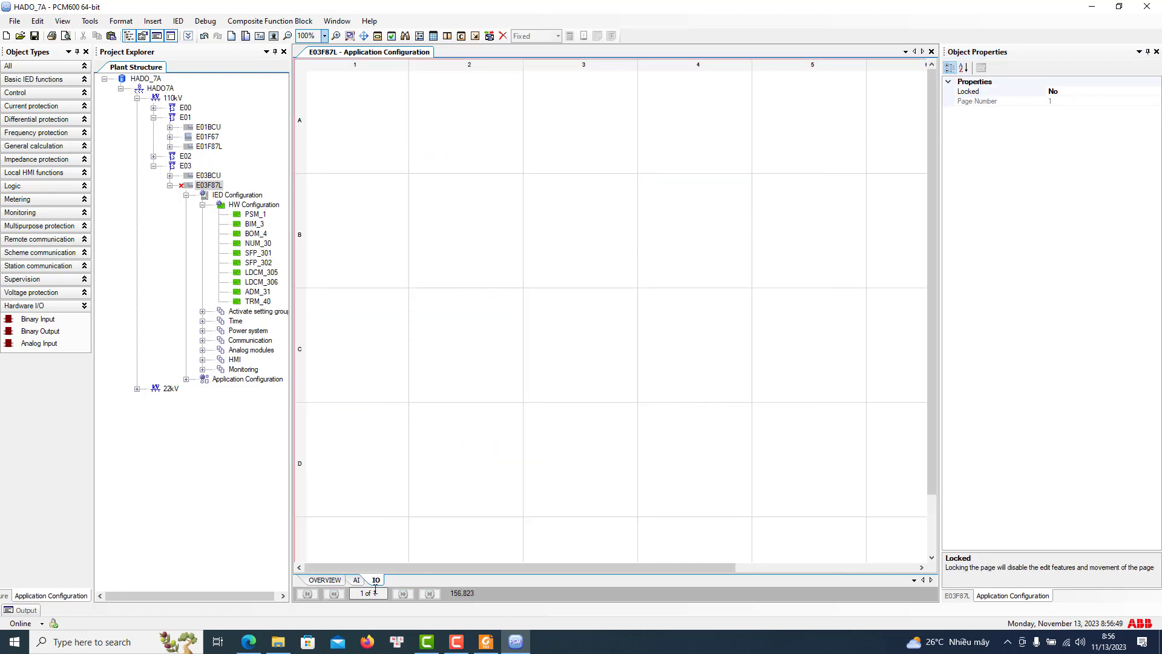
# Switch to the construction drawing in Foxit PDF Reader and examine the F87L schematic's binary input and output assignments
pyautogui.click(357, 582)
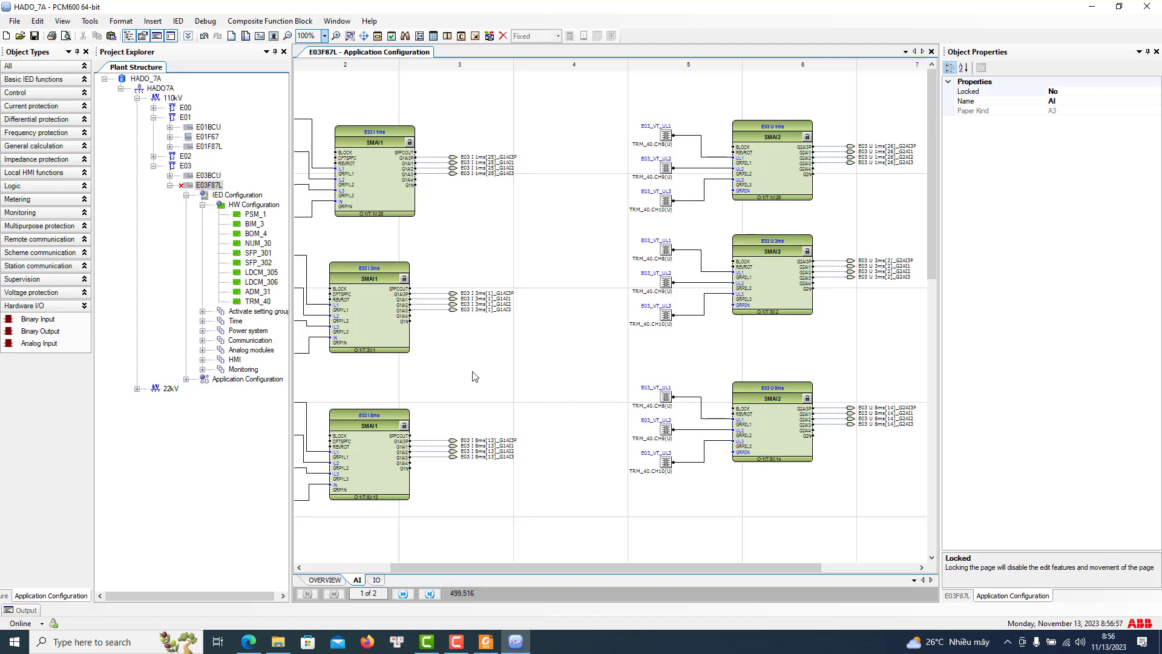
pyautogui.click(486, 641)
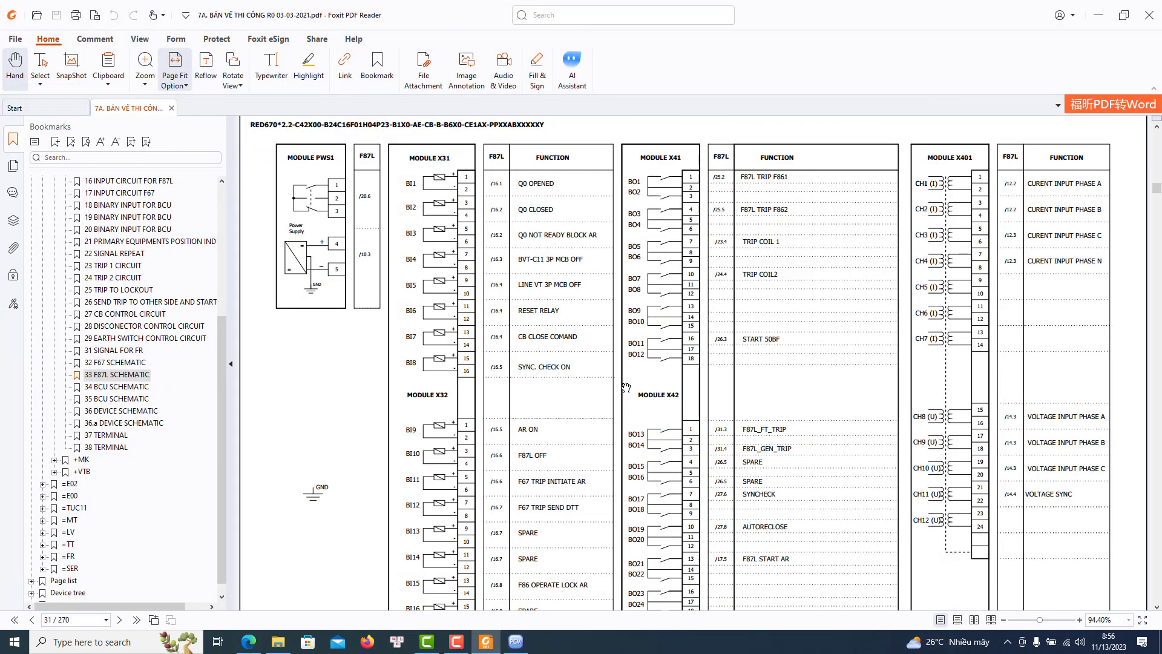
pyautogui.scroll(-1, 600, 299)
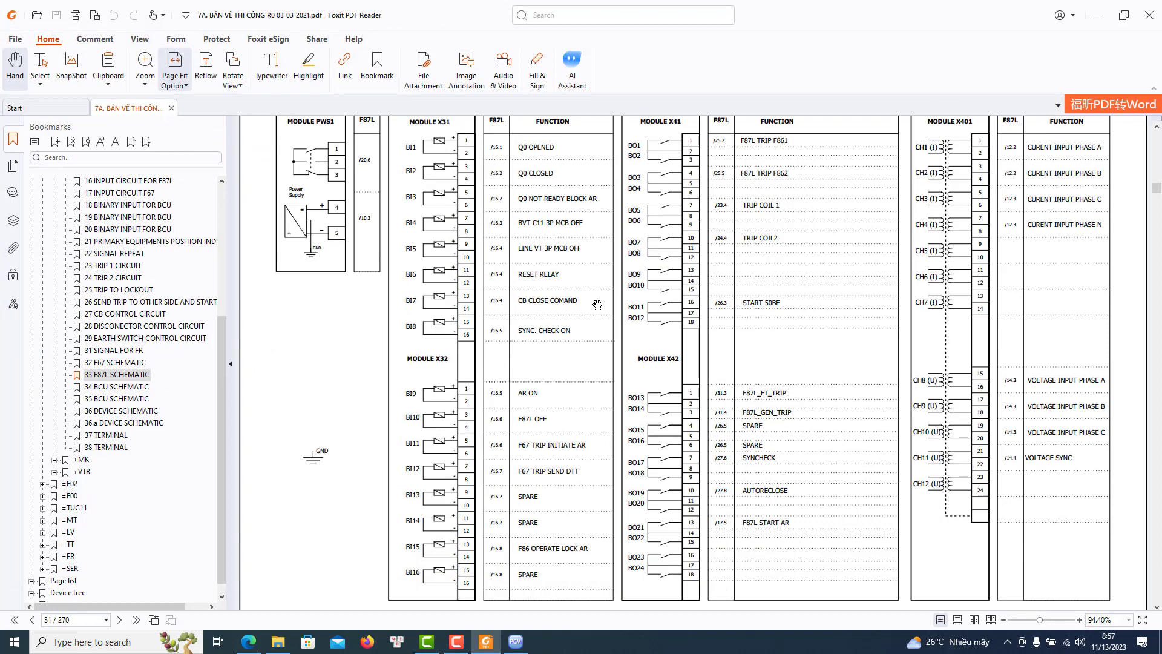
# Switch back to PCM600 and place a binary input at the top of the IO page on BIM_3 channel BI1, named Q0 OPEN
pyautogui.scroll(1, 598, 304)
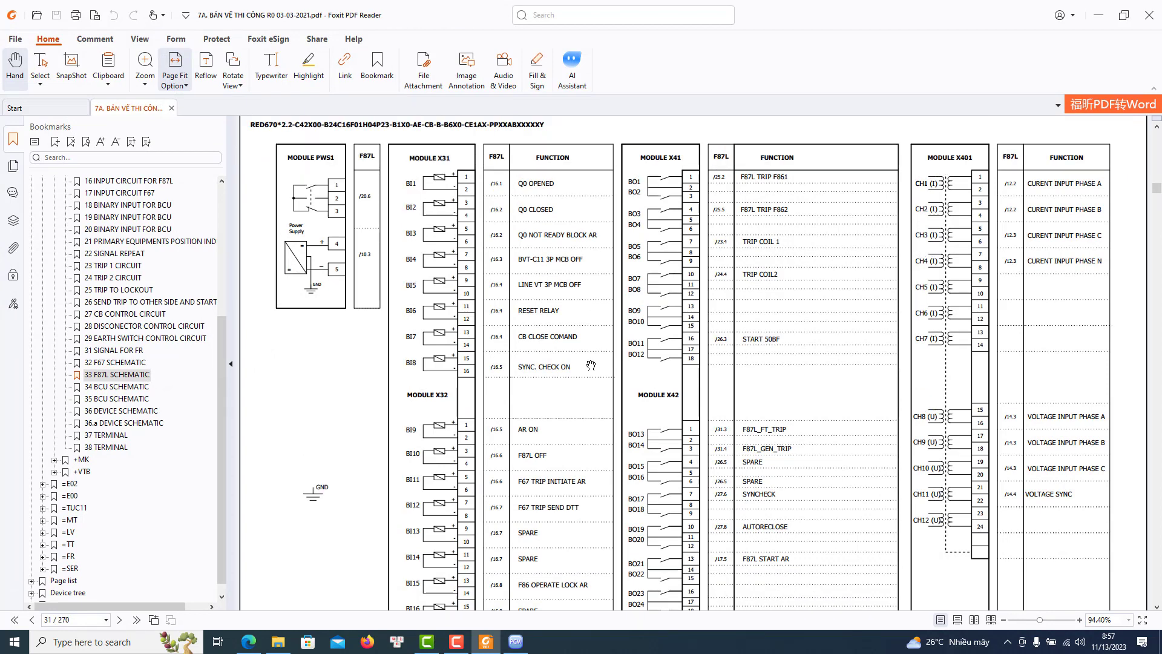
pyautogui.click(515, 641)
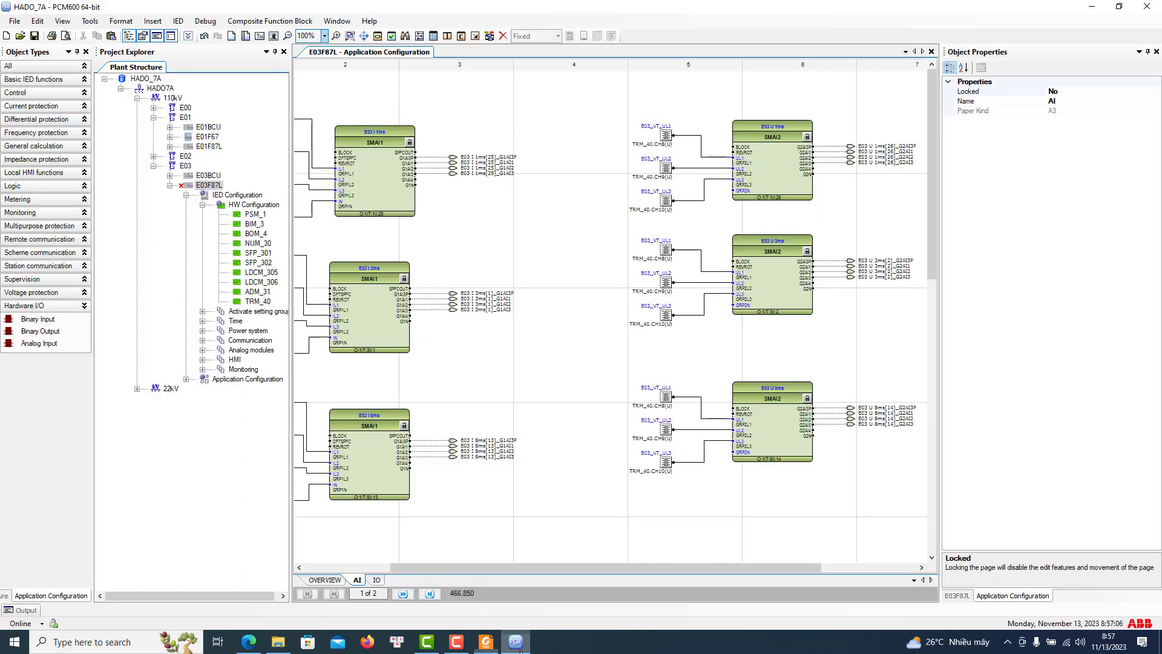
pyautogui.click(376, 580)
pyautogui.moveTo(79, 323); pyautogui.dragTo(379, 96)
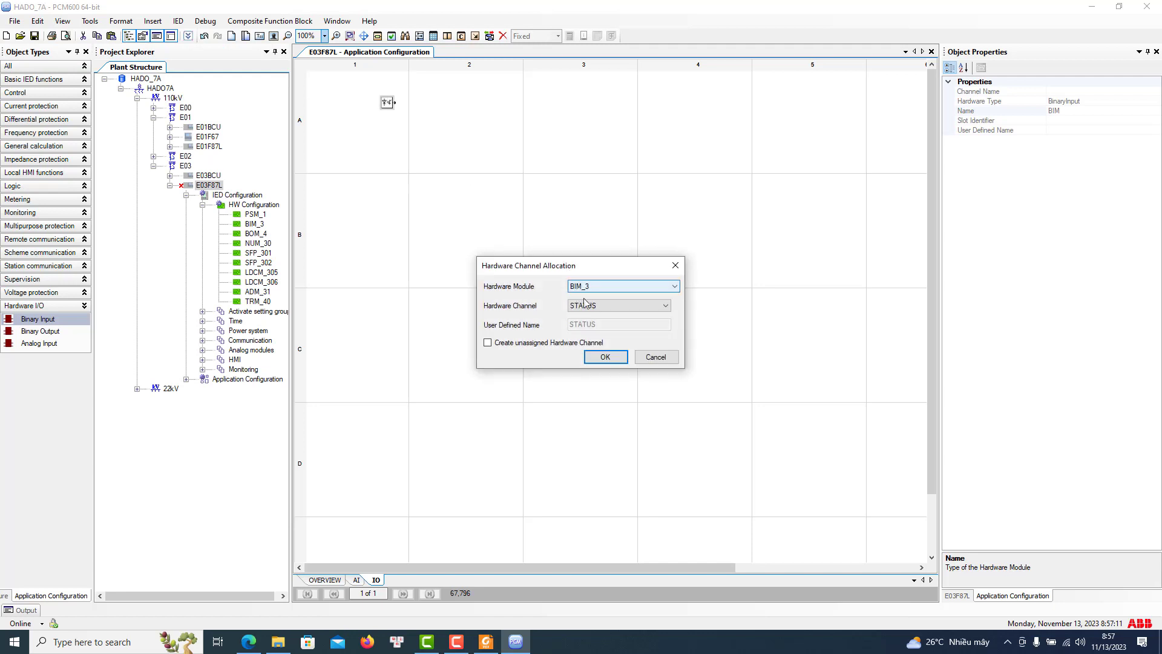
pyautogui.click(590, 305)
pyautogui.click(587, 325)
pyautogui.press('Tab')
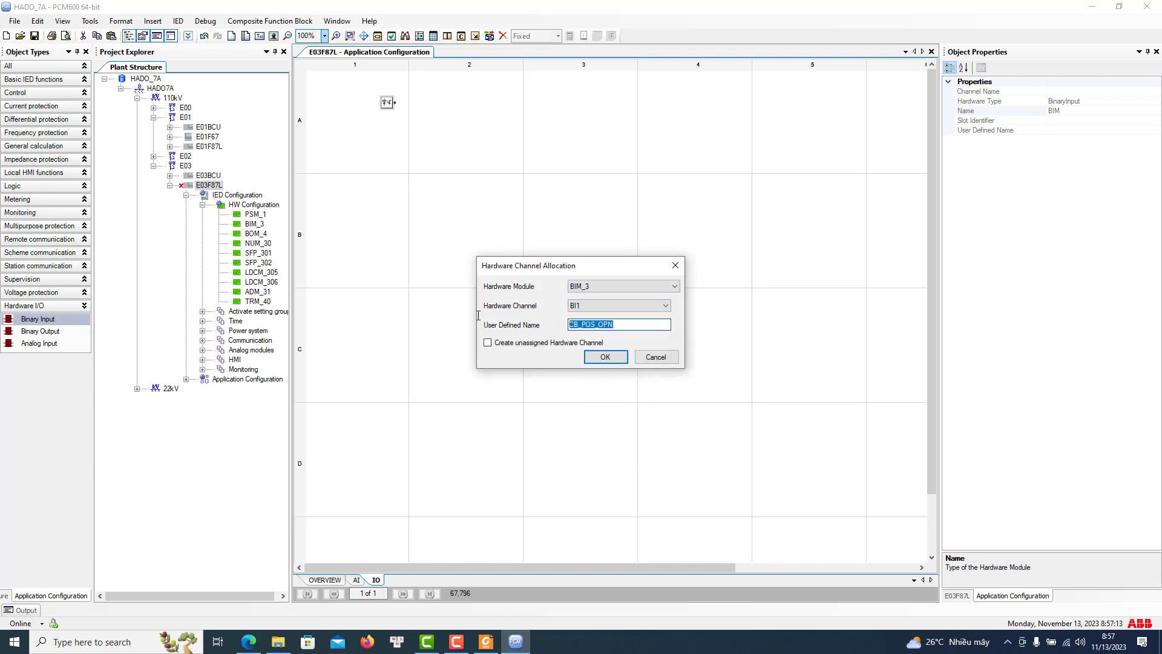
pyautogui.write('0 OPEN')
pyautogui.click(608, 357)
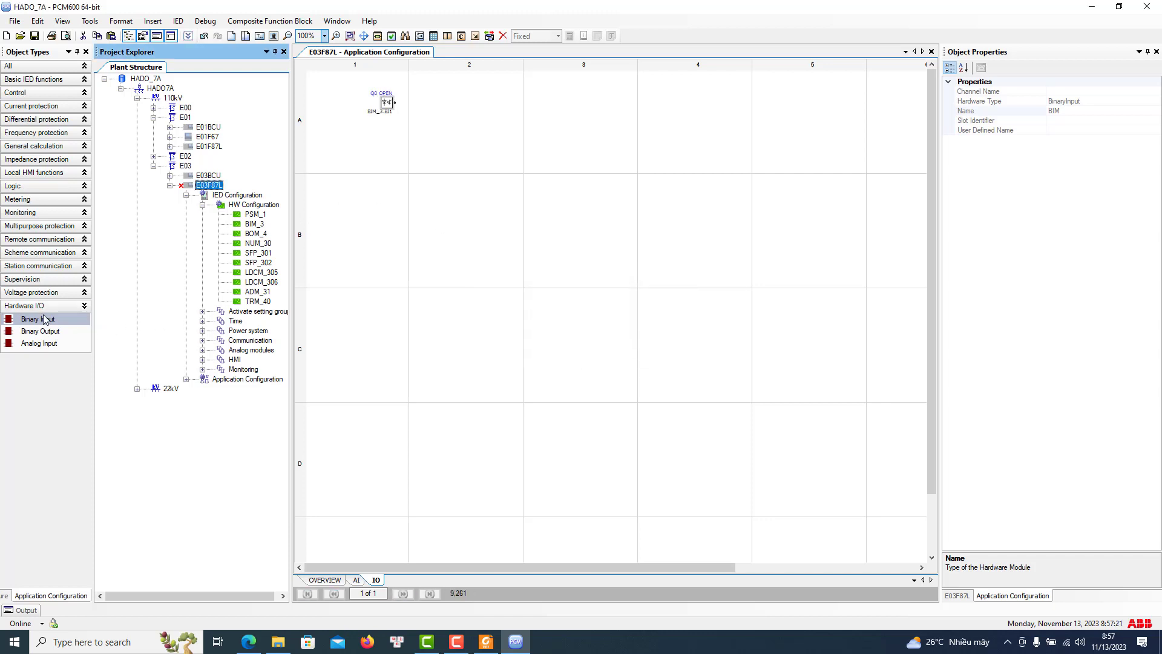
# Add a binary input below Q0 OPEN, allocate it to BIM_3 channel BI2 and name it Q0 CLOSE
pyautogui.moveTo(44, 319); pyautogui.dragTo(377, 130)
pyautogui.click(624, 286)
pyautogui.click(583, 294)
pyautogui.click(618, 305)
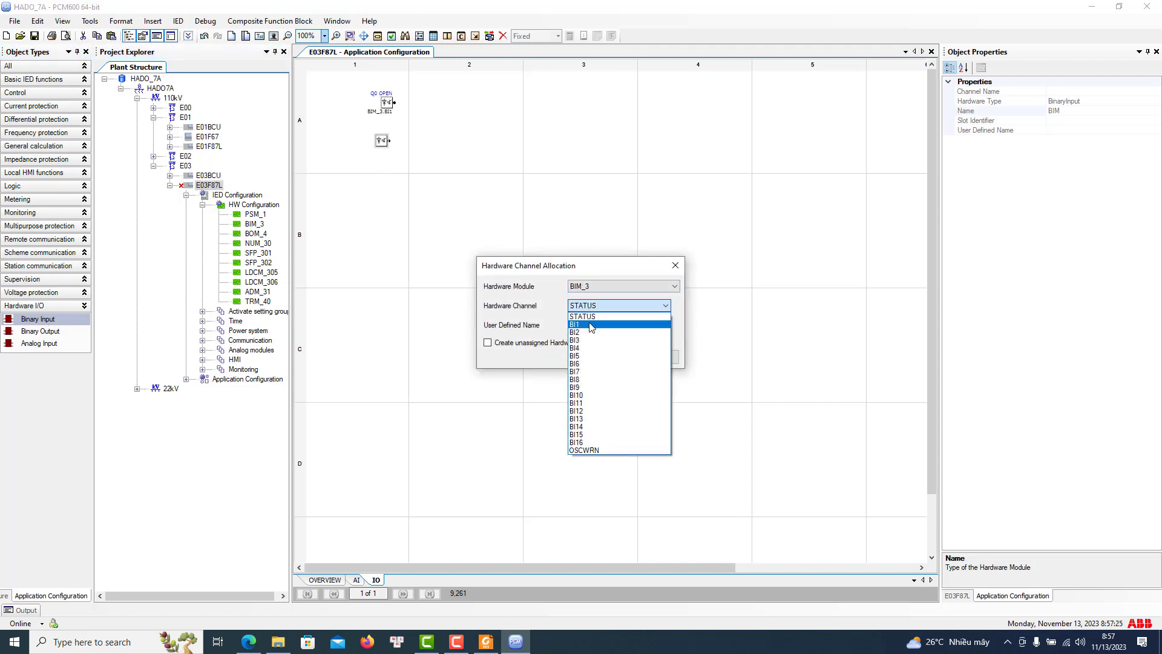
pyautogui.click(575, 333)
pyautogui.moveTo(632, 325); pyautogui.dragTo(489, 328)
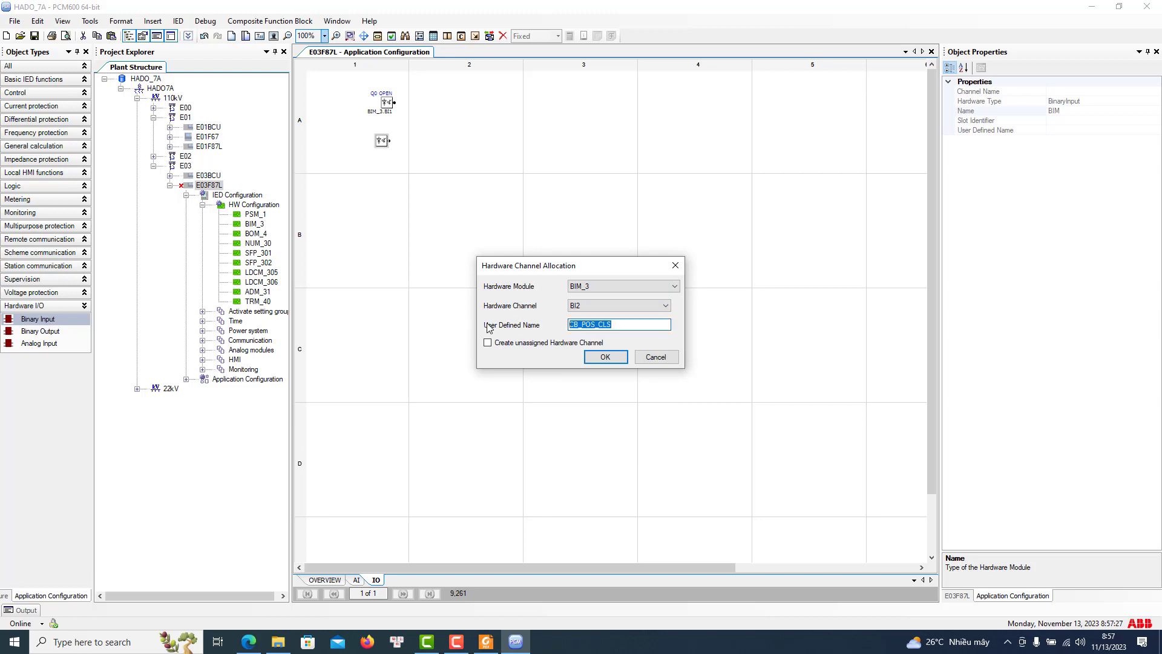
pyautogui.write('Q0 OPEN')
pyautogui.click(605, 357)
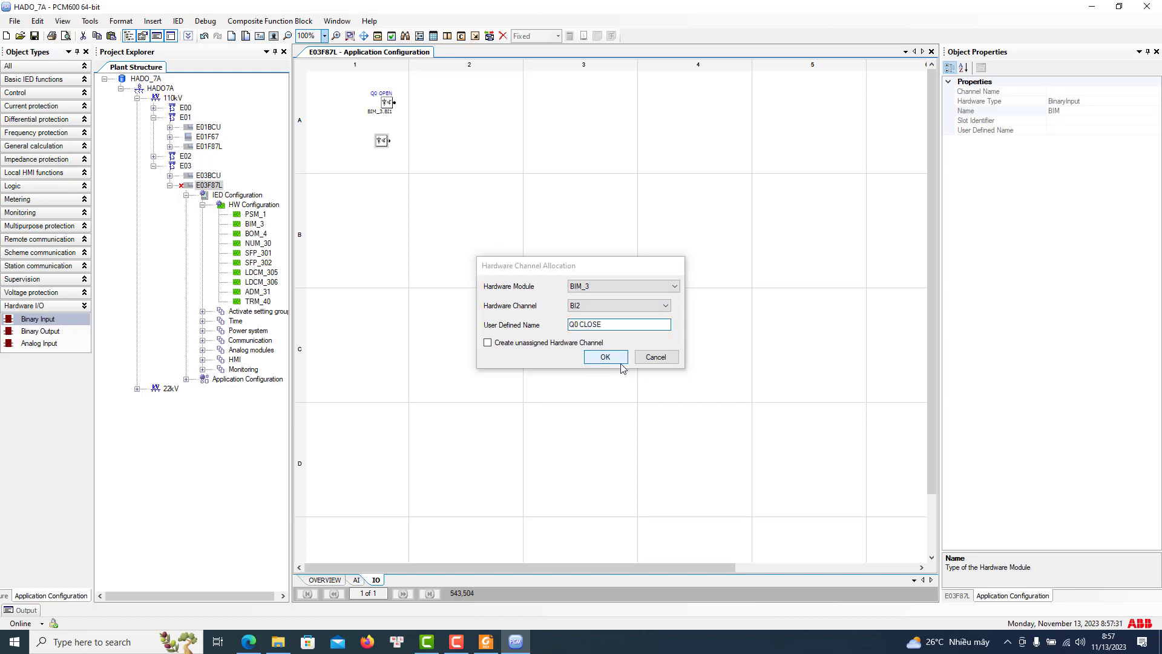
# Add a binary input below Q0 CLOSE on BIM_3 channel BI3, check its function in the F87L schematic and name it Q0 NRD BLOCK
pyautogui.moveTo(68, 321); pyautogui.dragTo(380, 177)
pyautogui.click(596, 305)
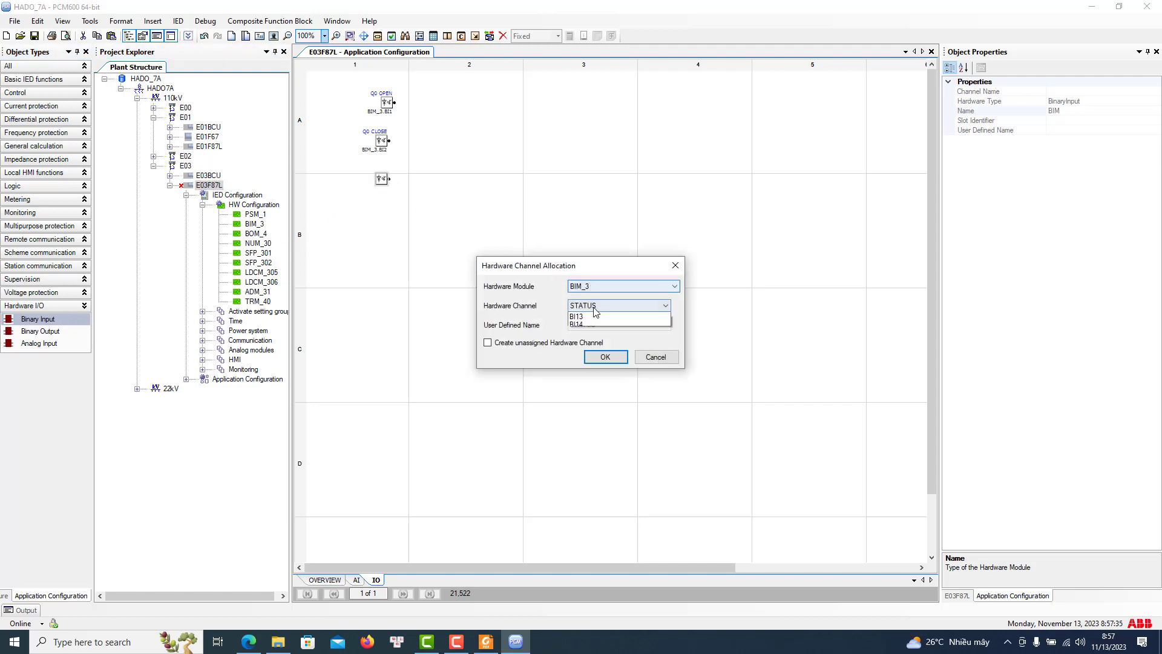
pyautogui.click(591, 341)
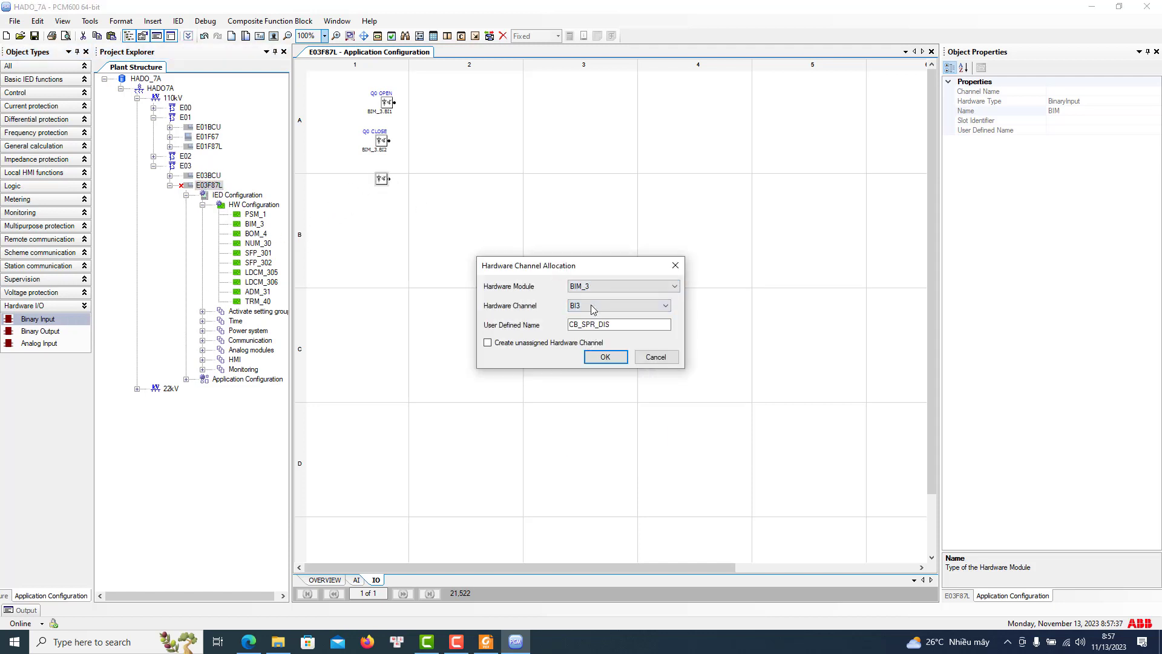
pyautogui.click(486, 643)
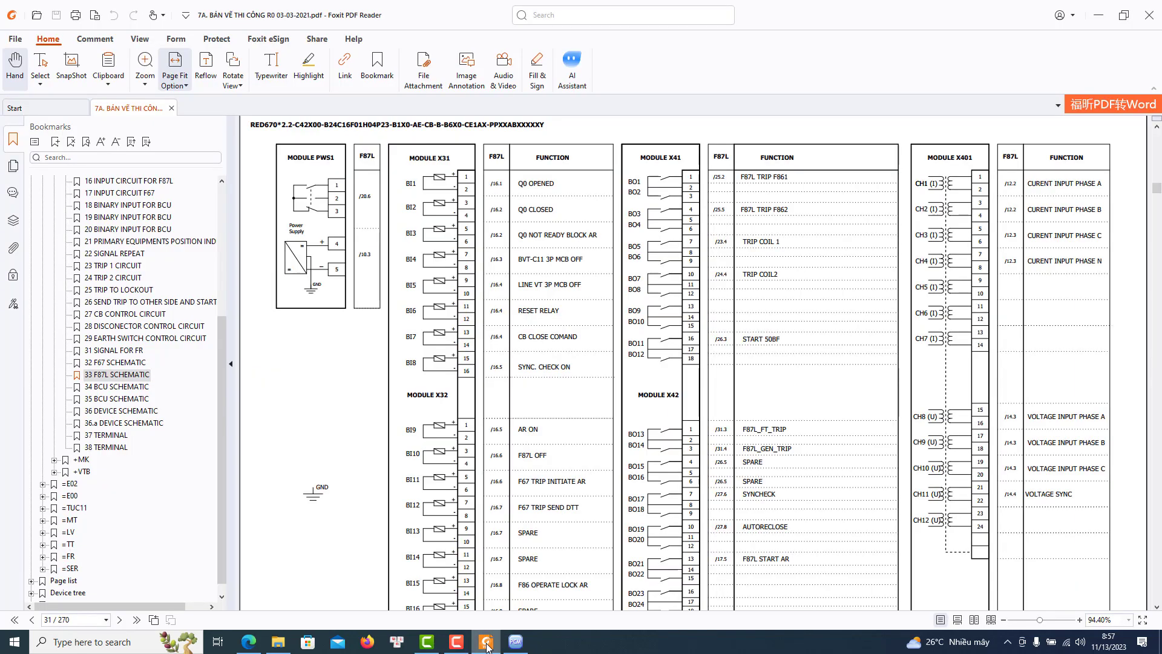
pyautogui.click(487, 643)
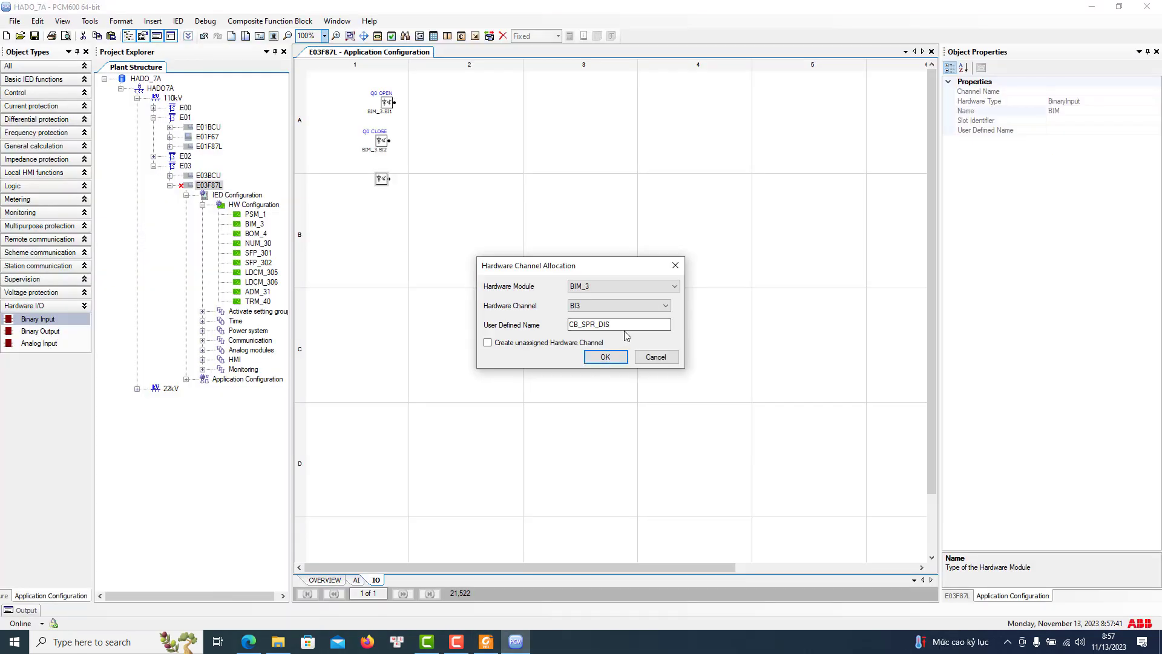
pyautogui.write('Q0 NRD BLOCK')
pyautogui.click(596, 357)
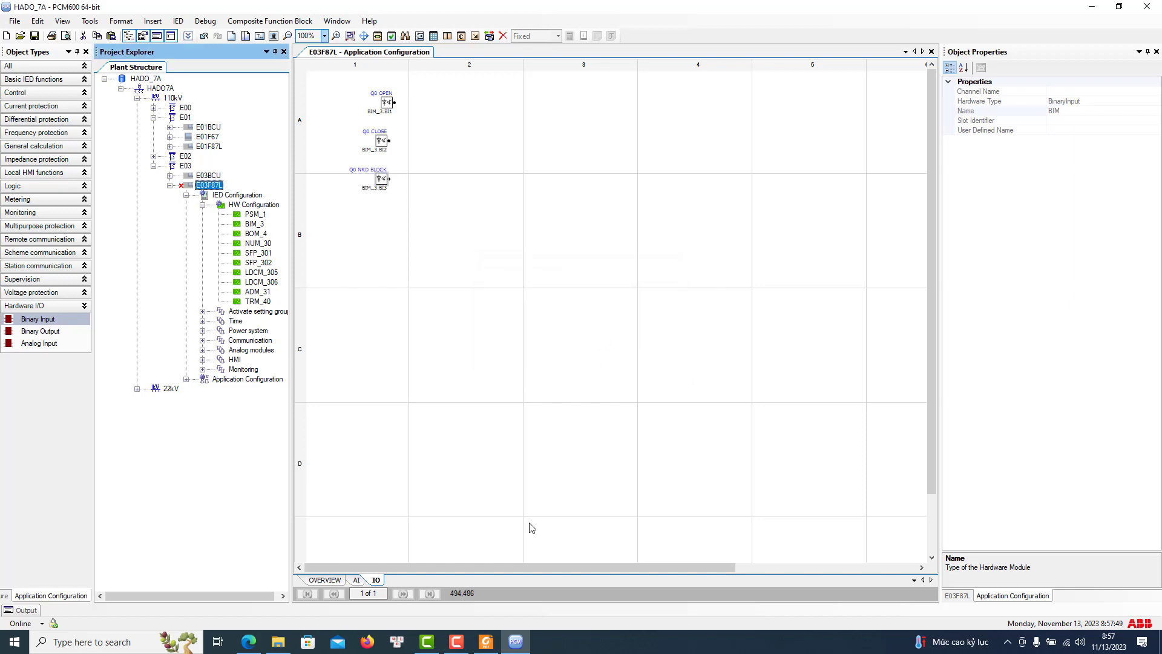
# Check BI4 in the F87L schematic and add a binary input on BIM_3 channel BI4, keeping the name BVT_MCB_3P_AL
pyautogui.click(485, 643)
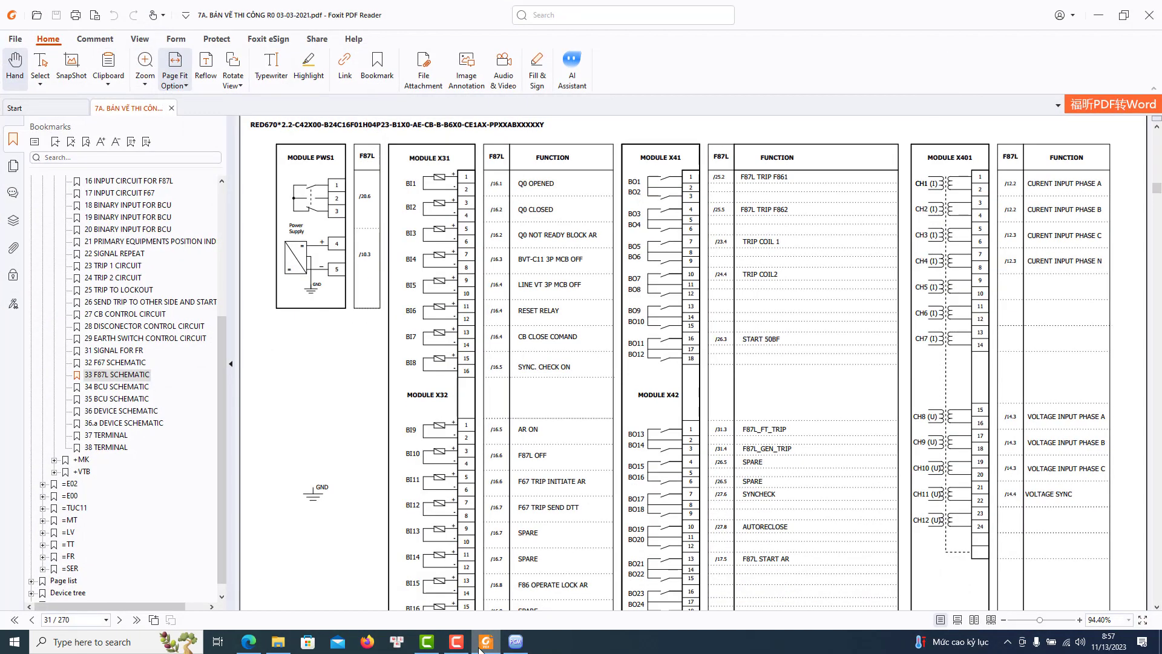
pyautogui.click(486, 643)
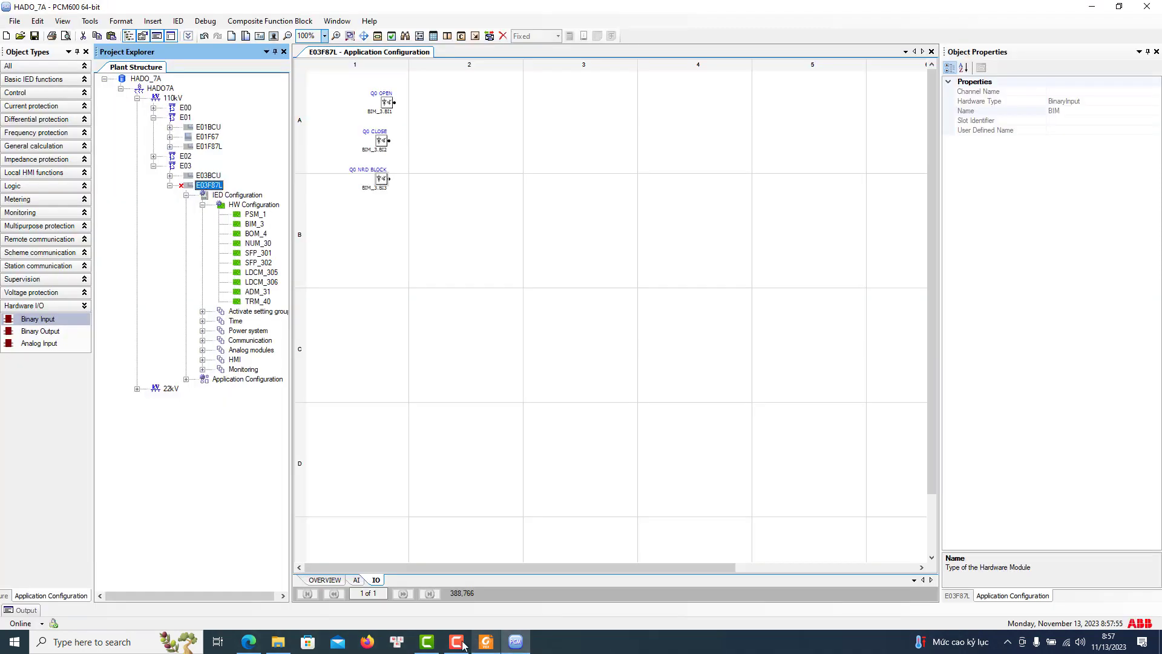
pyautogui.moveTo(38, 320); pyautogui.dragTo(380, 206)
pyautogui.click(597, 303)
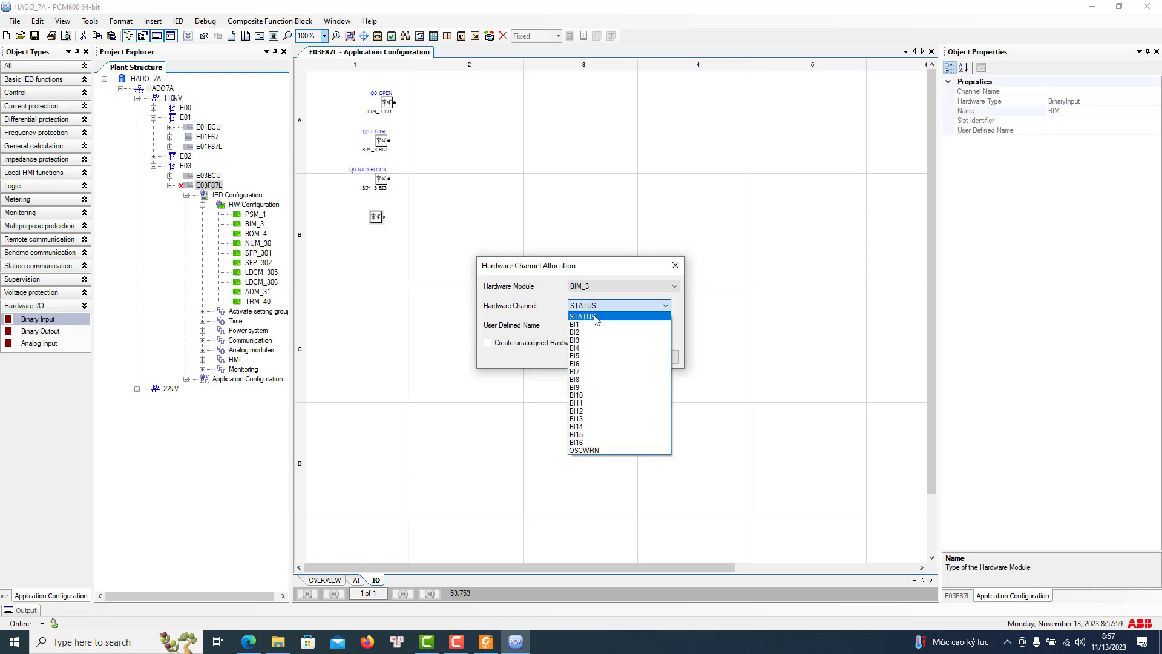
pyautogui.click(608, 346)
pyautogui.click(628, 324)
pyautogui.moveTo(628, 324); pyautogui.dragTo(491, 327)
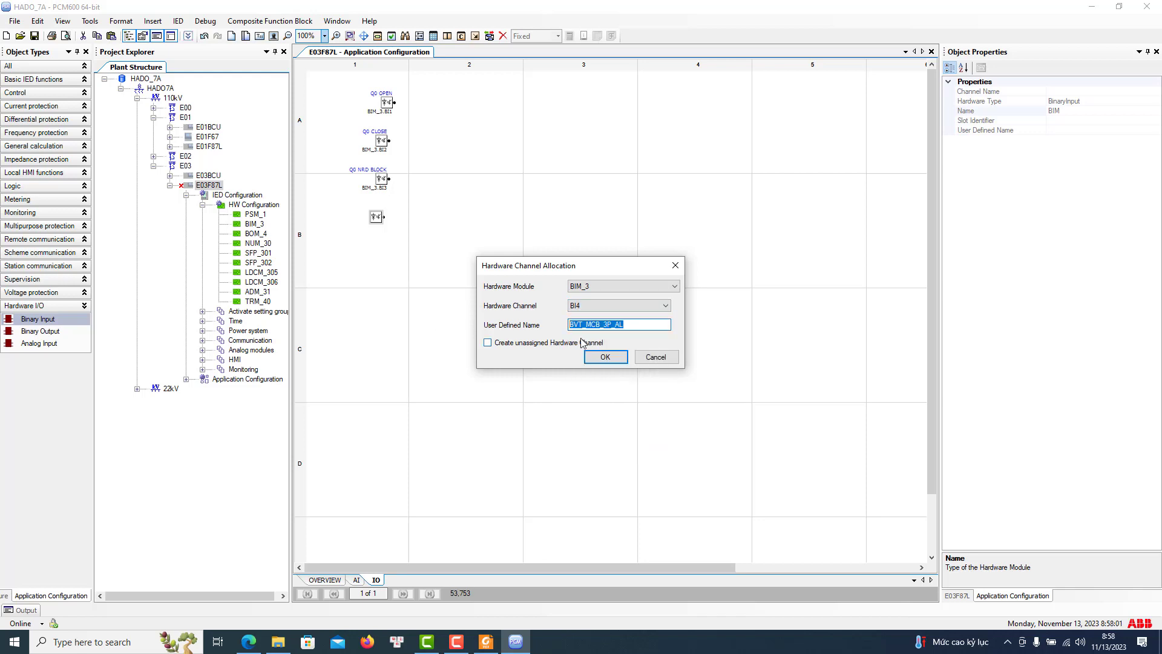
pyautogui.click(605, 357)
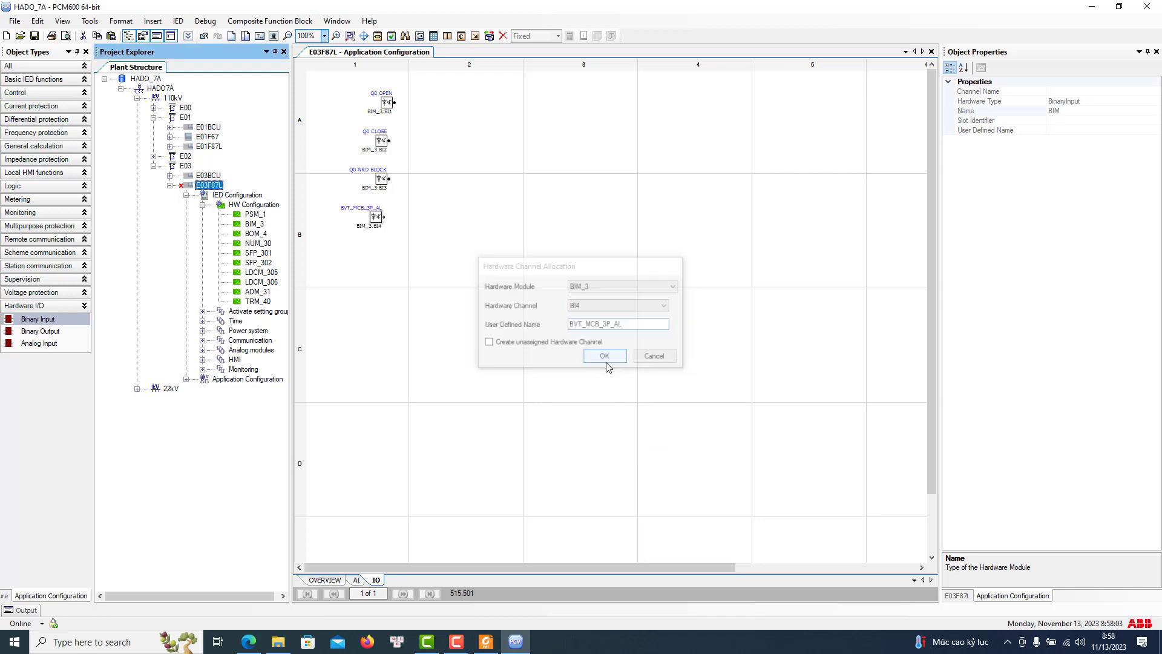
# Check BI5 in the F87L schematic and add a binary input on BIM_3 channel BI5, keeping the name LVT_MCB_3P_AL
pyautogui.click(485, 642)
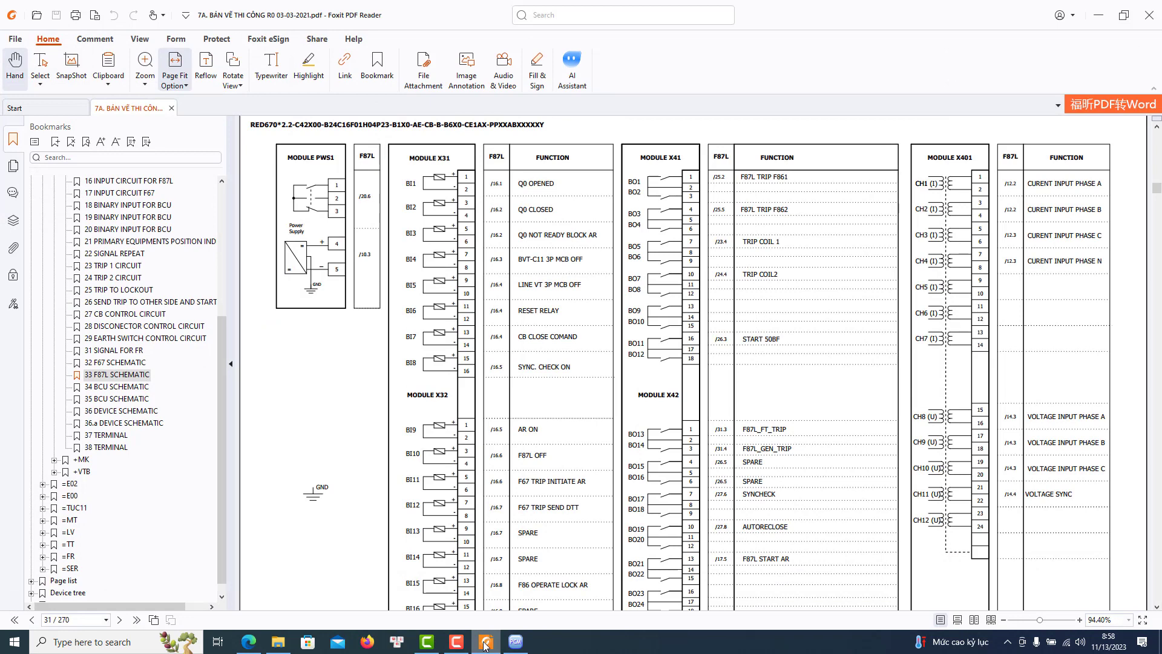
pyautogui.click(485, 642)
pyautogui.moveTo(54, 320); pyautogui.dragTo(375, 253)
pyautogui.click(598, 308)
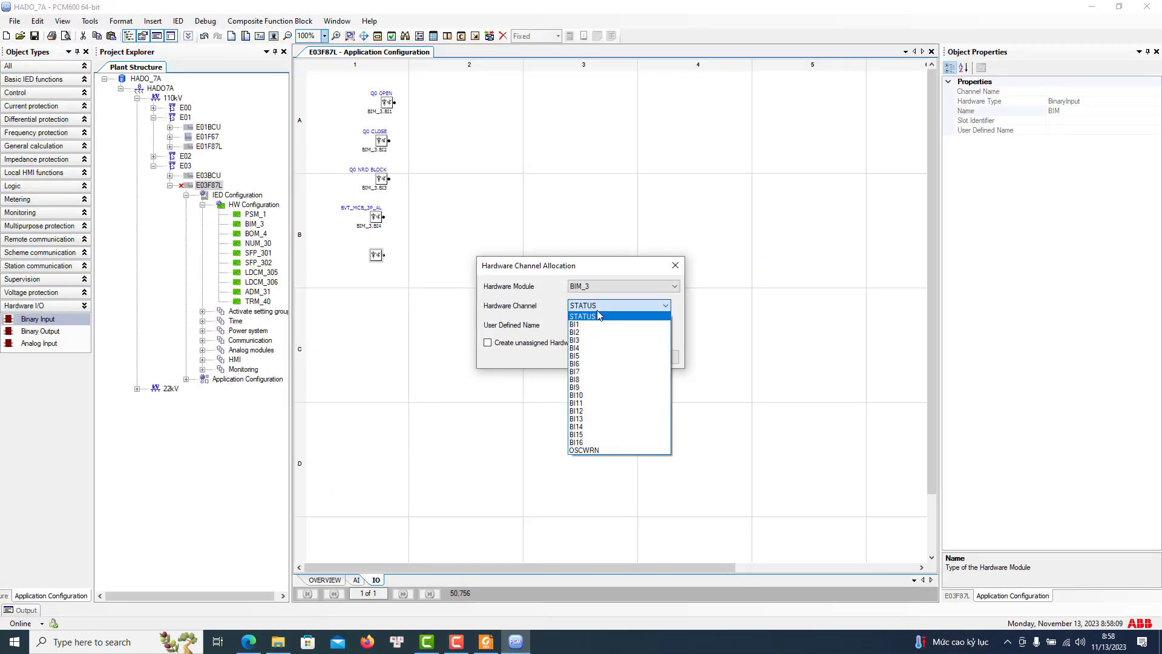
pyautogui.click(588, 357)
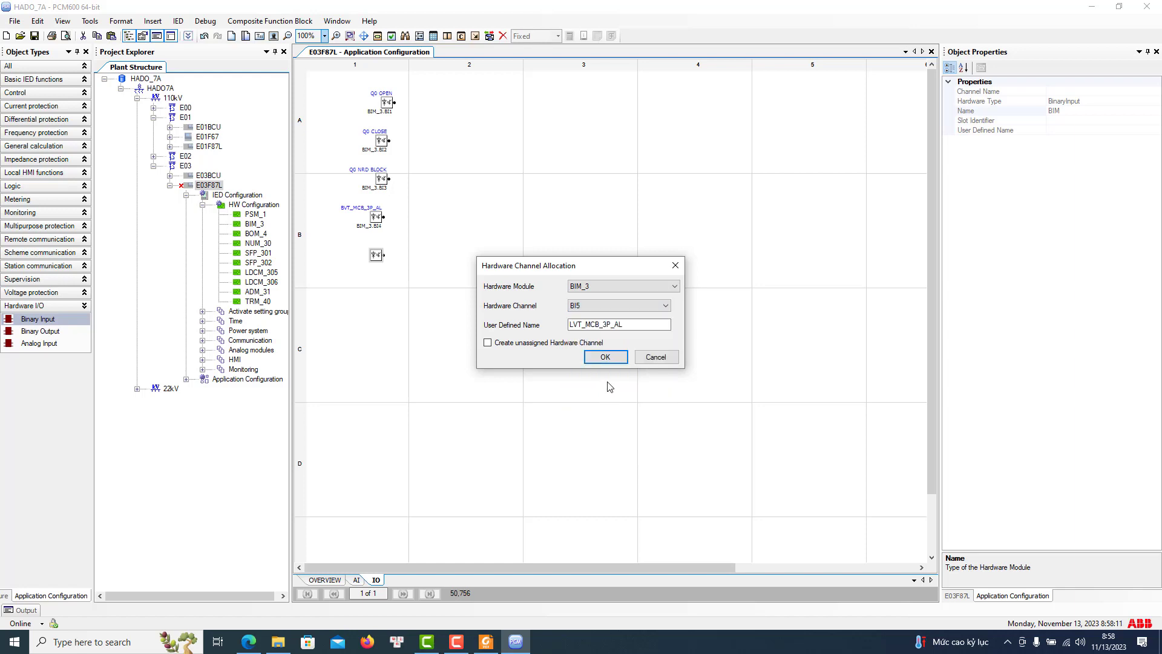
pyautogui.click(606, 356)
# Check BI6 in the F87L schematic and add a binary input on BIM_3 channel BI6, keeping the name RESET_RELAY
pyautogui.click(487, 643)
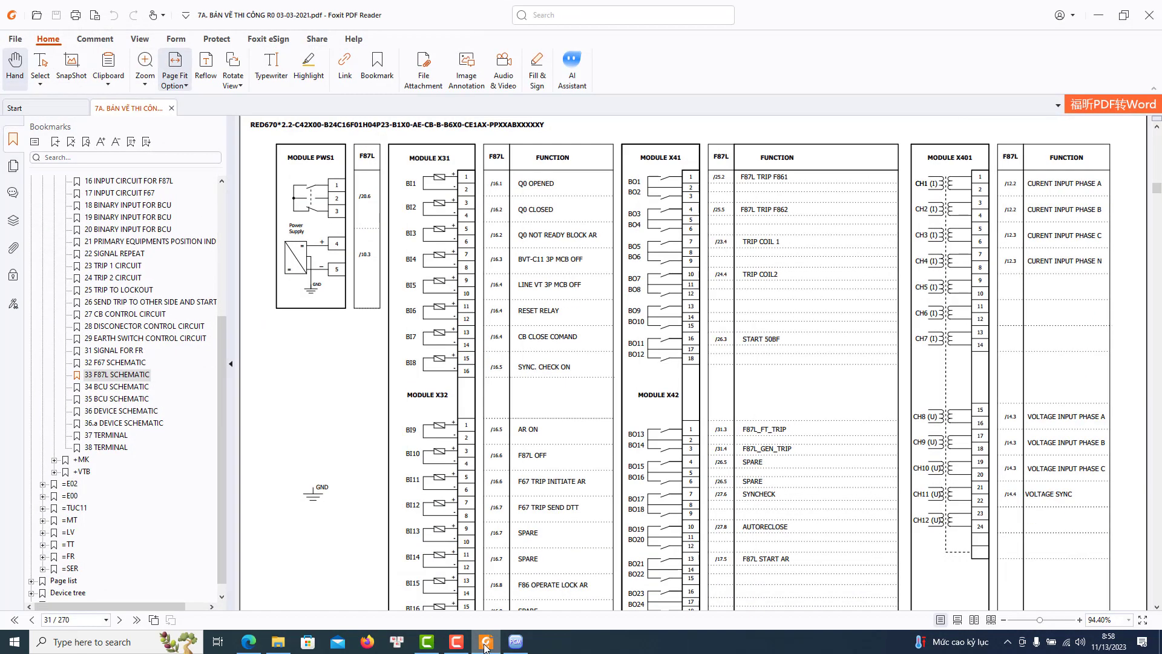
pyautogui.click(486, 643)
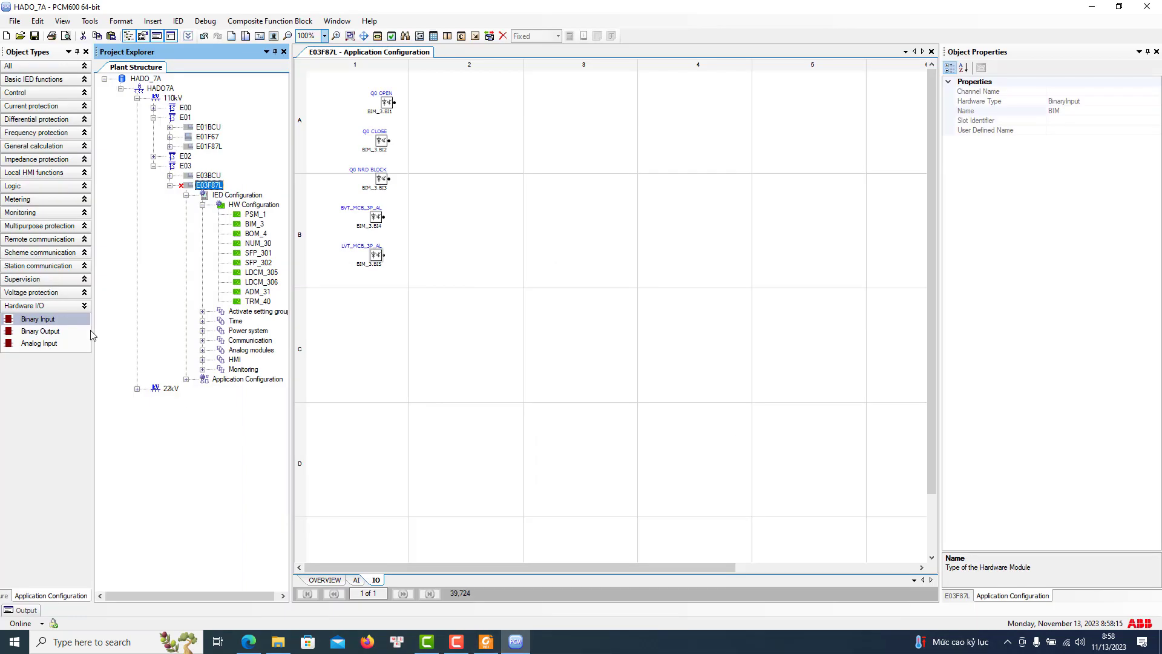
pyautogui.moveTo(37, 319); pyautogui.dragTo(378, 295)
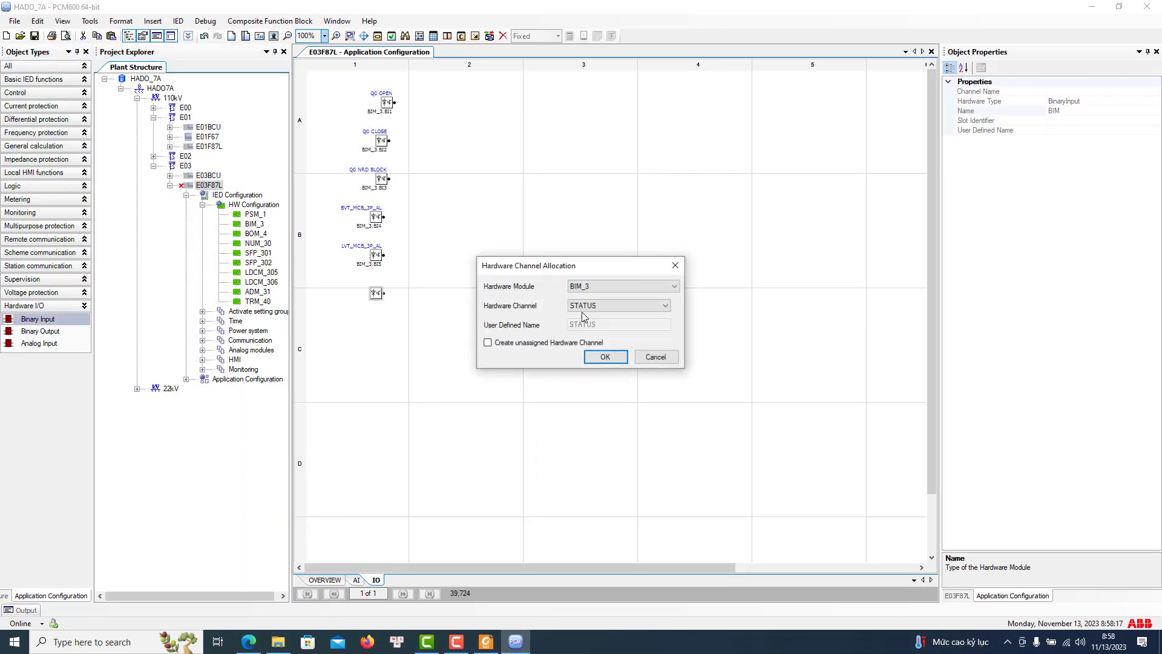
pyautogui.click(583, 307)
pyautogui.click(591, 363)
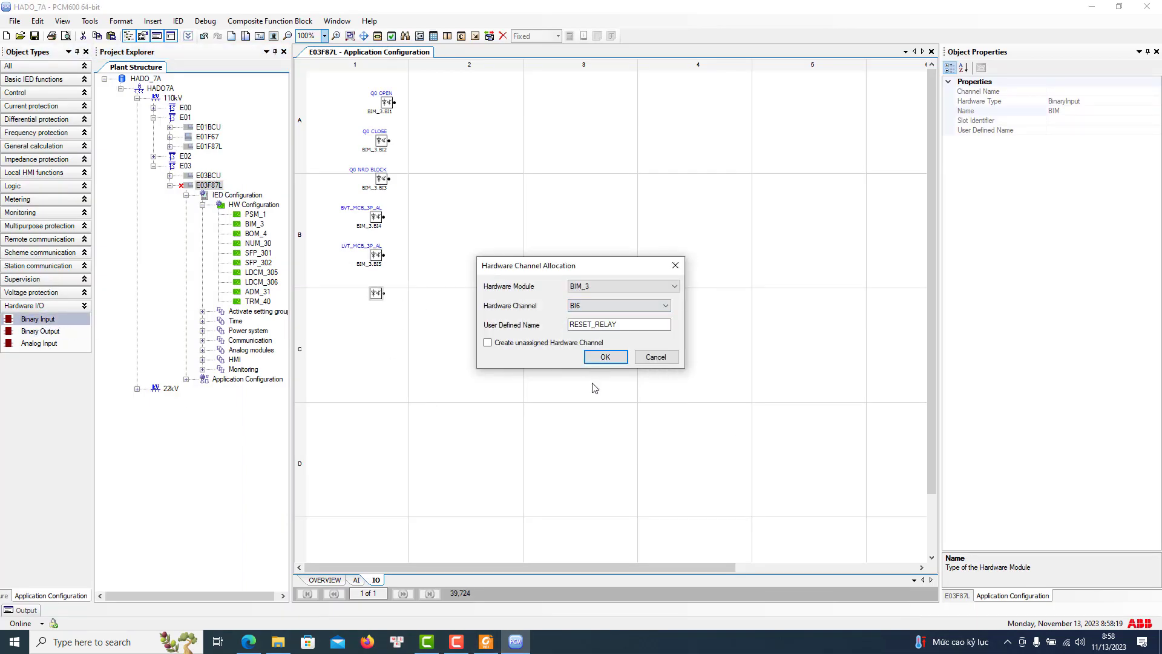
pyautogui.click(605, 357)
# Check BI7 in the F87L schematic and add a binary input on BIM_3 channel BI7, keeping the name CB_MAN_CLOSE
pyautogui.click(486, 643)
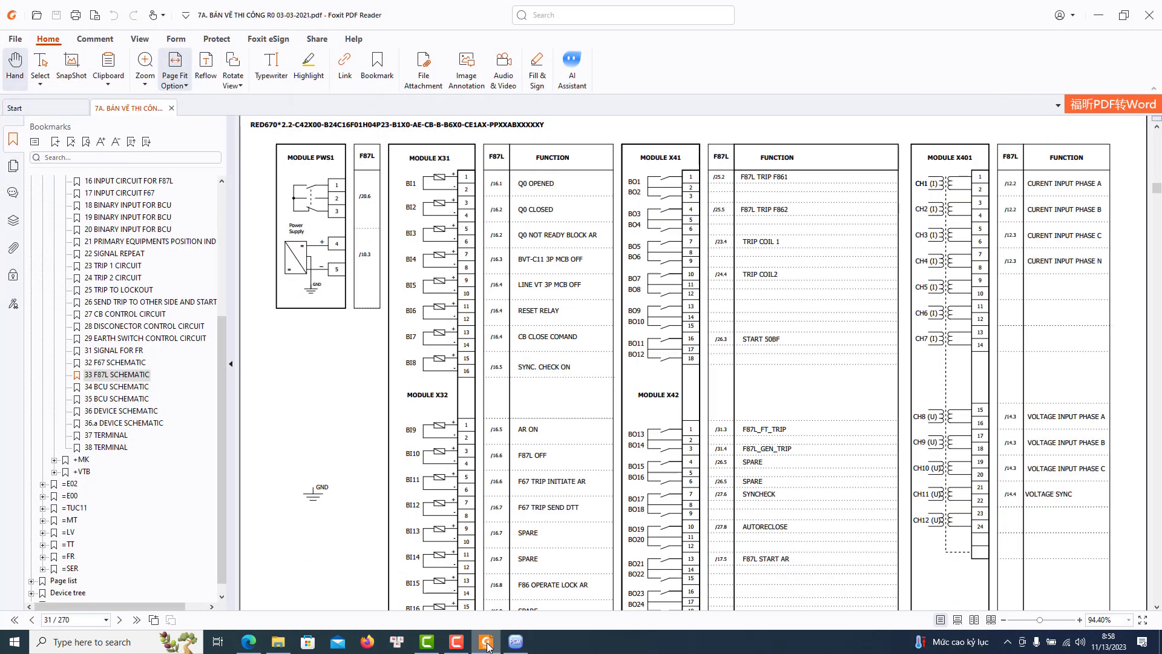
pyautogui.click(487, 643)
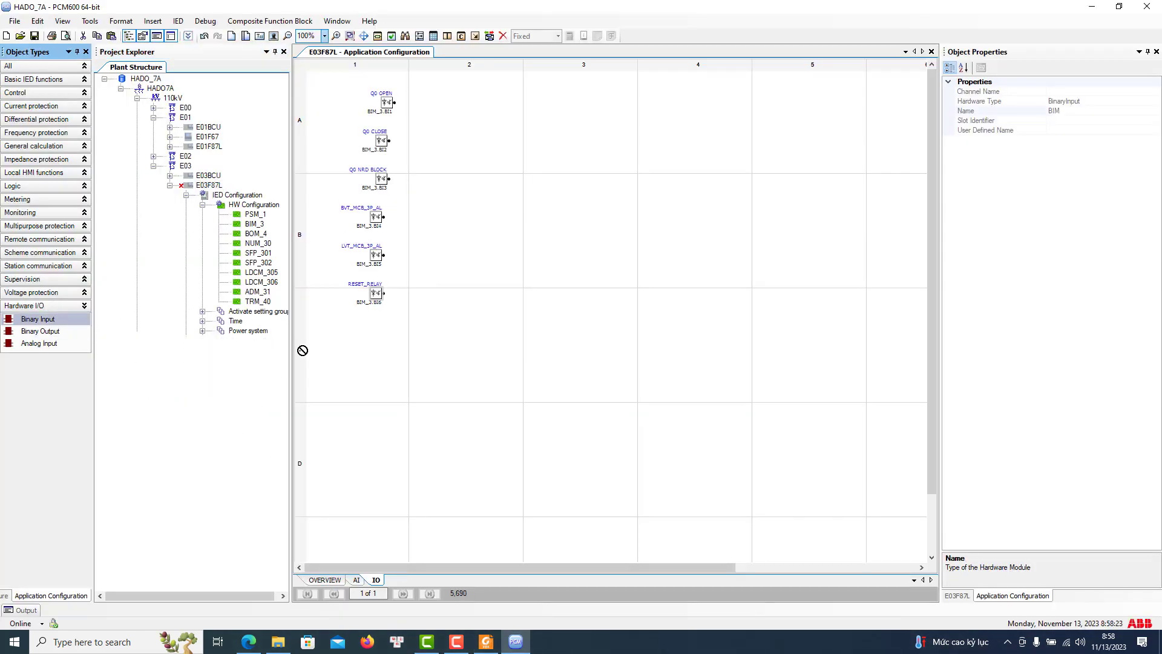
pyautogui.click(373, 326)
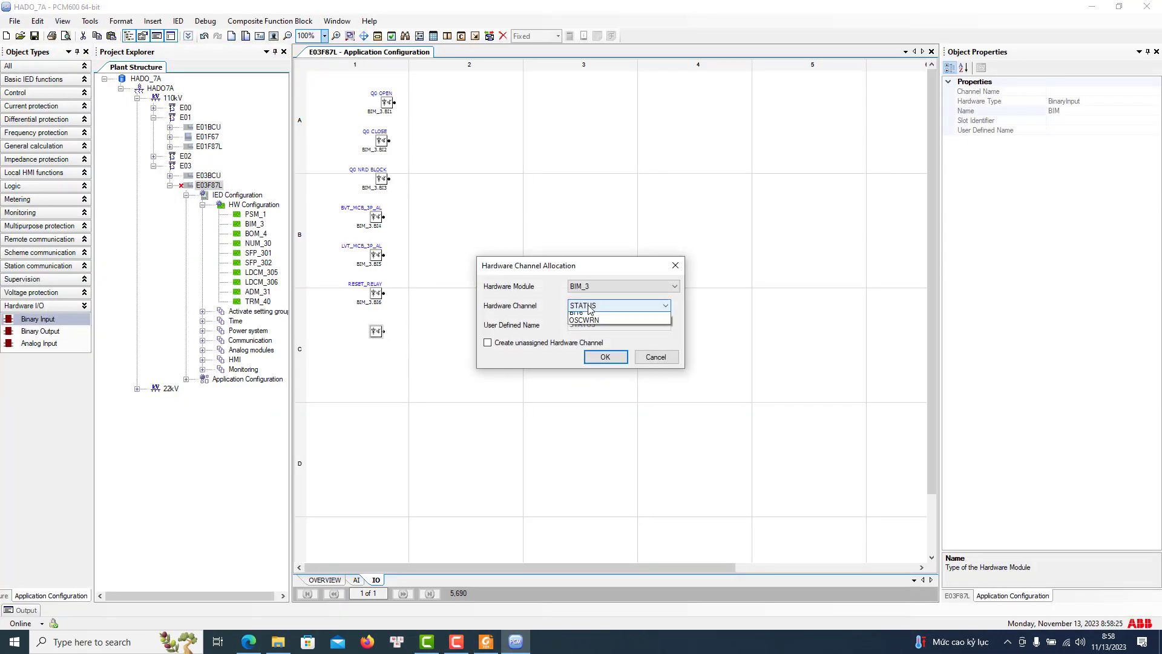
pyautogui.click(605, 305)
pyautogui.click(591, 372)
pyautogui.click(605, 357)
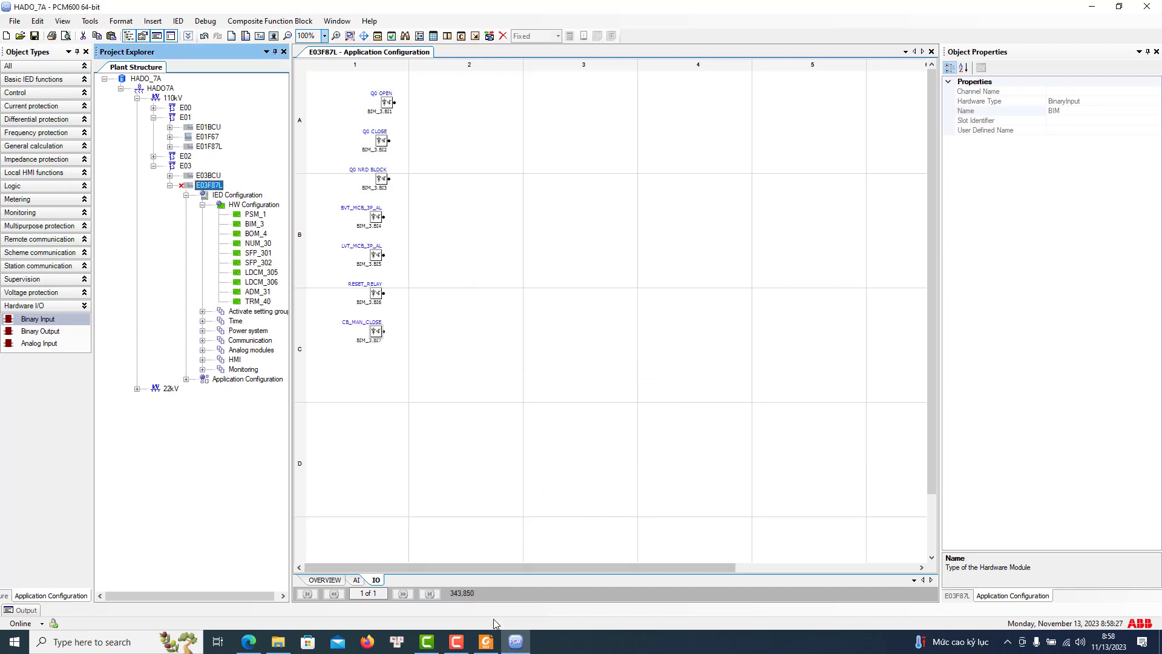
# Check BI8 in the F87L schematic and add a binary input below CB_MAN_CLOSE on BIM_3 channel BI8, keeping its predefined name
pyautogui.click(486, 643)
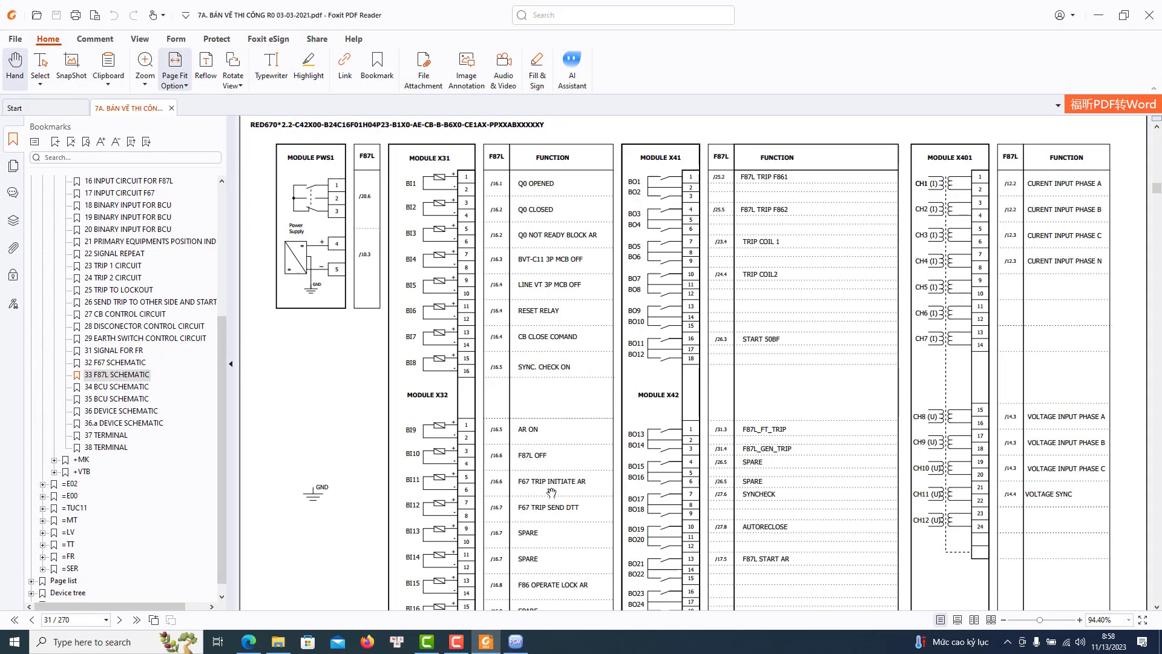
pyautogui.click(515, 642)
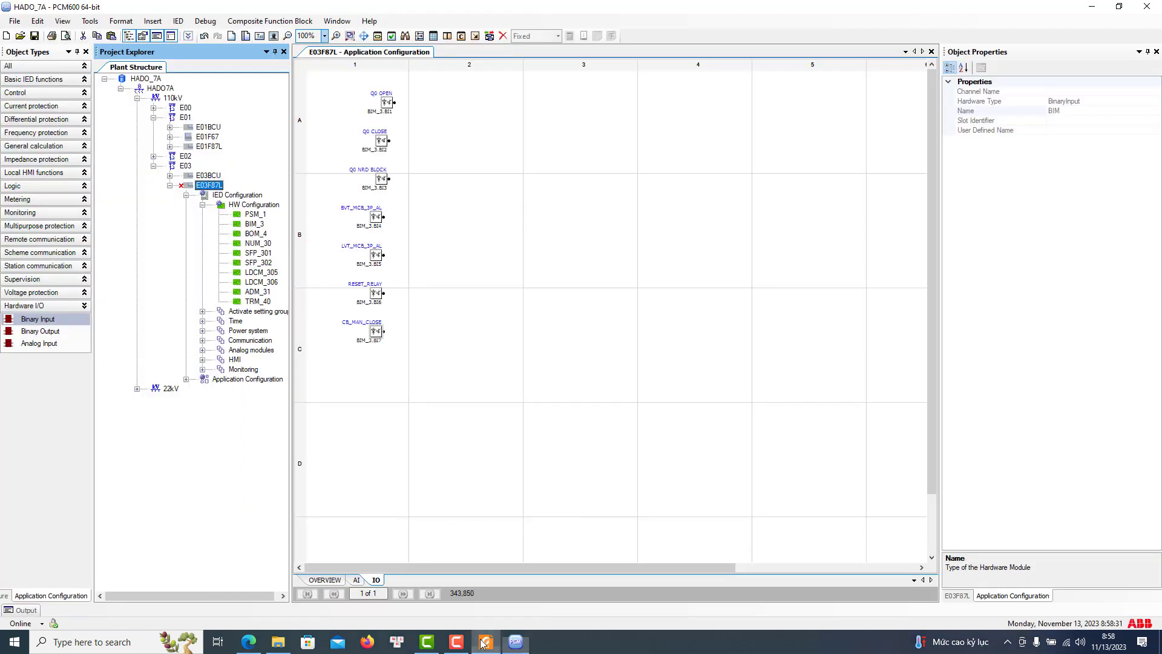
pyautogui.click(37, 319)
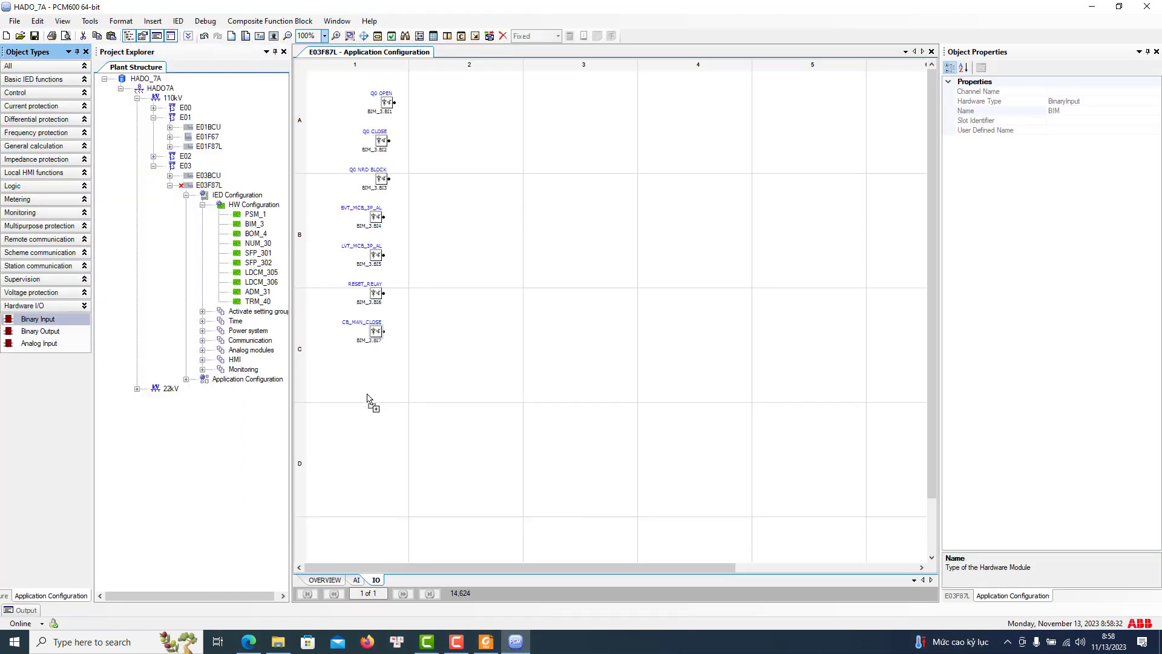
pyautogui.click(368, 359)
pyautogui.click(609, 310)
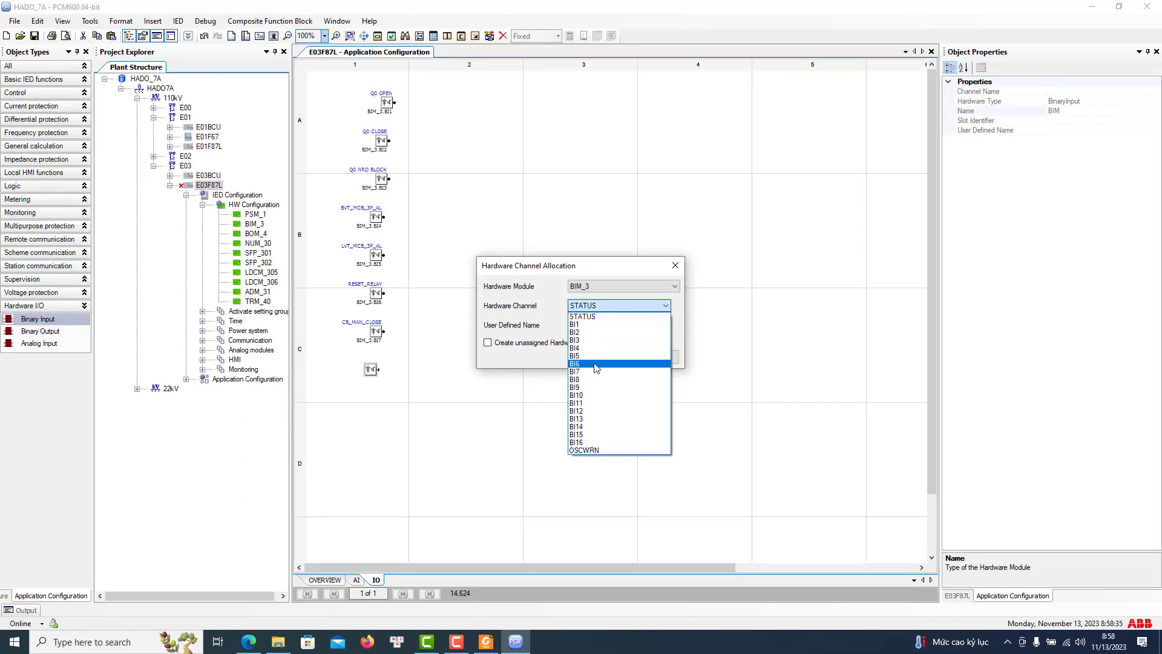
pyautogui.click(599, 383)
pyautogui.click(605, 356)
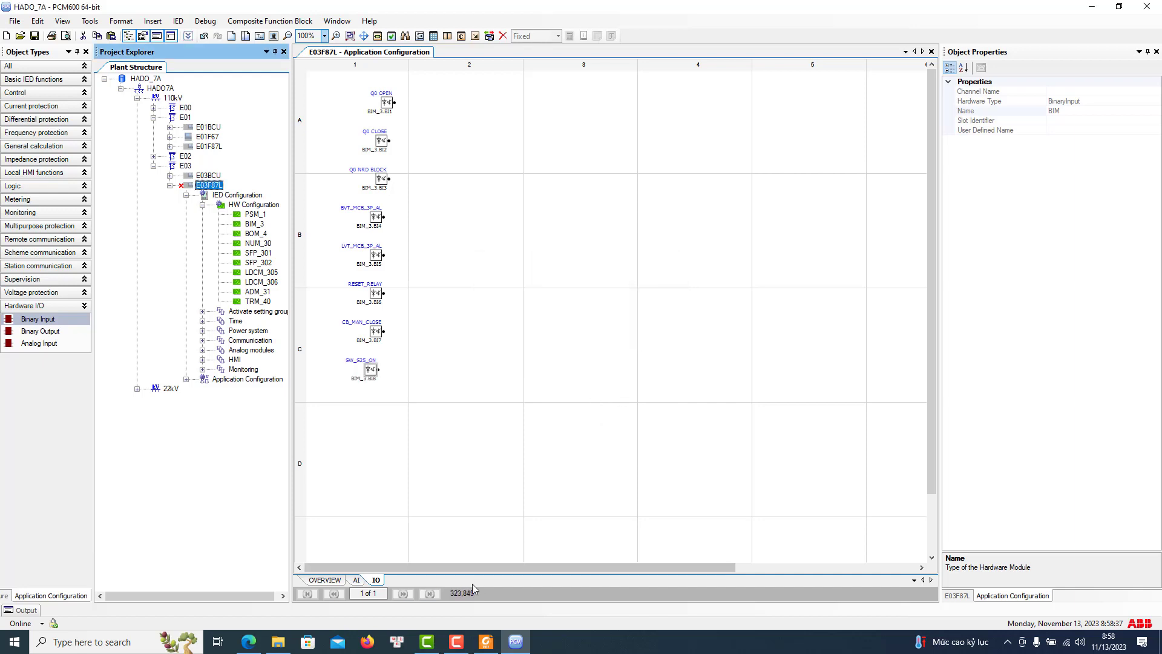
# Check BI9 in the F87L schematic and add a binary input on BIM_3 channel BI9, keeping the name SW_S79_ON
pyautogui.click(485, 646)
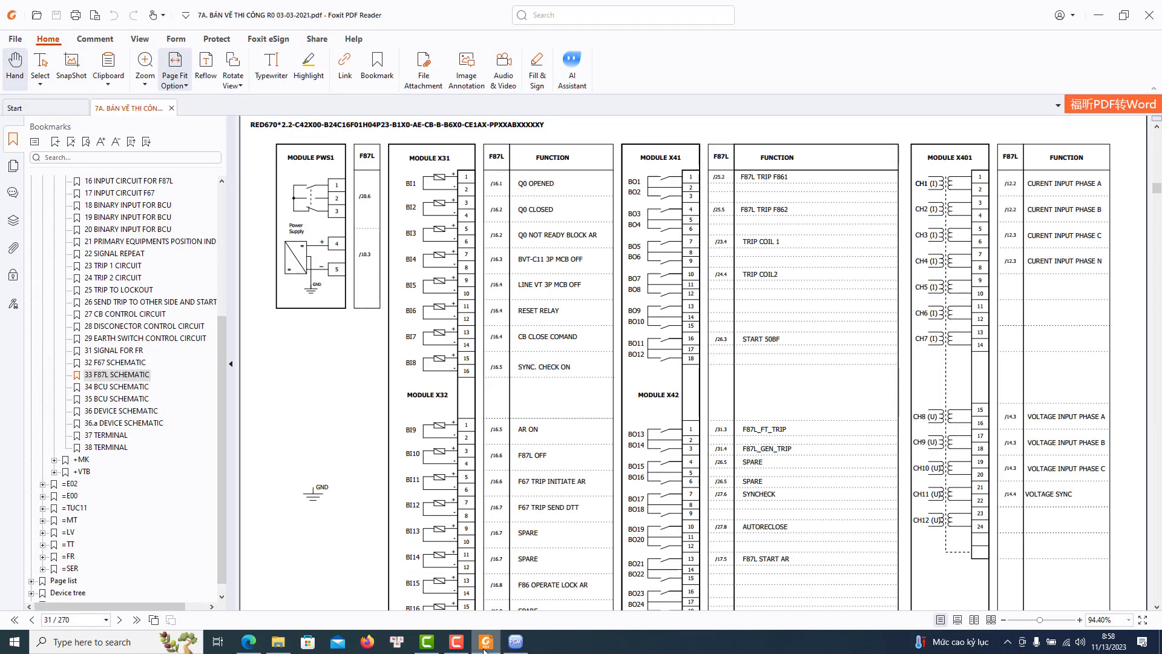
pyautogui.hotkey('alt', 'Tab')
pyautogui.moveTo(59, 325); pyautogui.dragTo(370, 407)
pyautogui.click(591, 306)
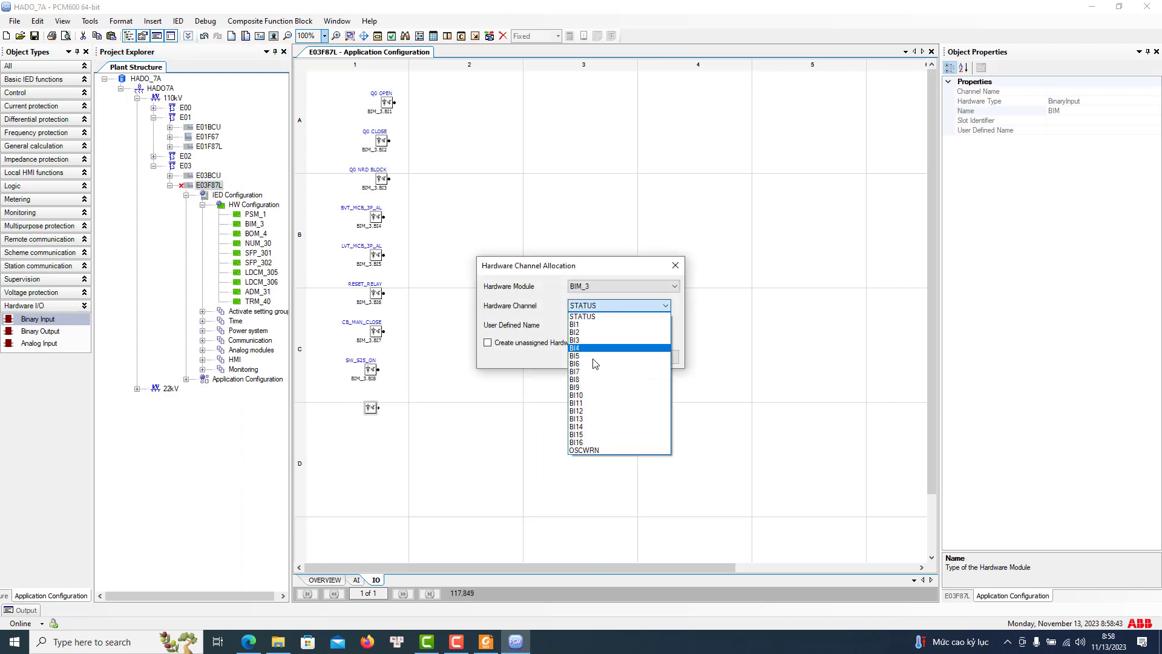
pyautogui.click(592, 389)
pyautogui.click(605, 357)
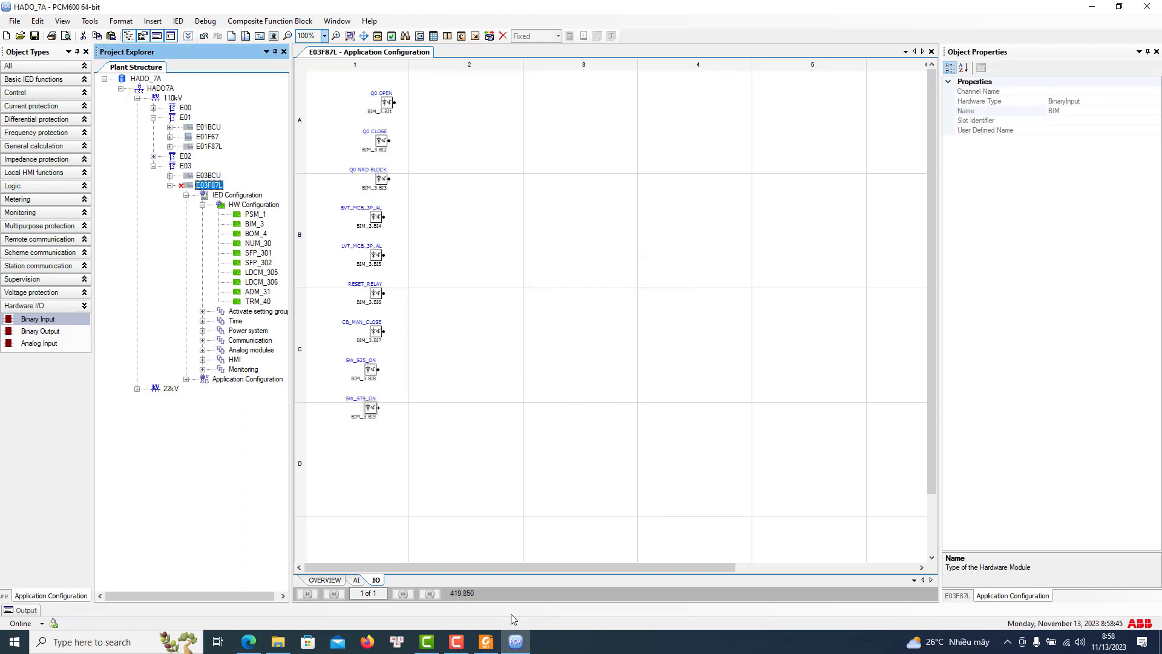
# Check BI10 in the F87L schematic and add a binary input on BIM_3 channel BI10, keeping the name SW_F87L_OFF
pyautogui.click(485, 643)
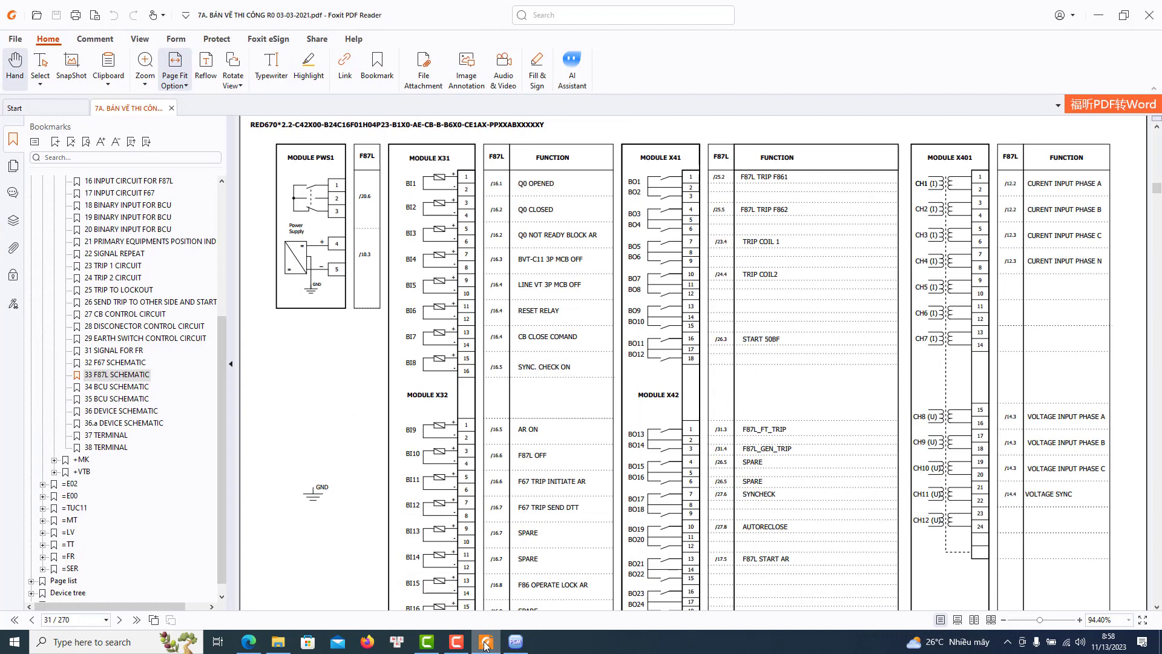
pyautogui.click(486, 643)
pyautogui.moveTo(38, 321); pyautogui.dragTo(363, 440)
pyautogui.click(606, 306)
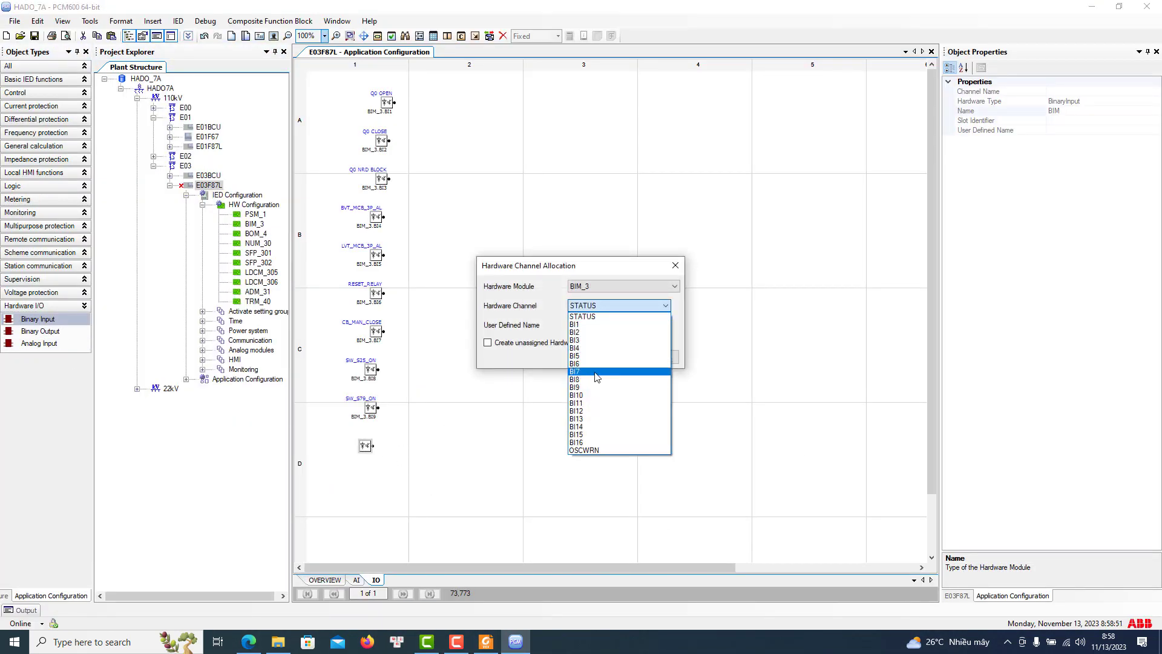
pyautogui.click(578, 387)
pyautogui.click(599, 305)
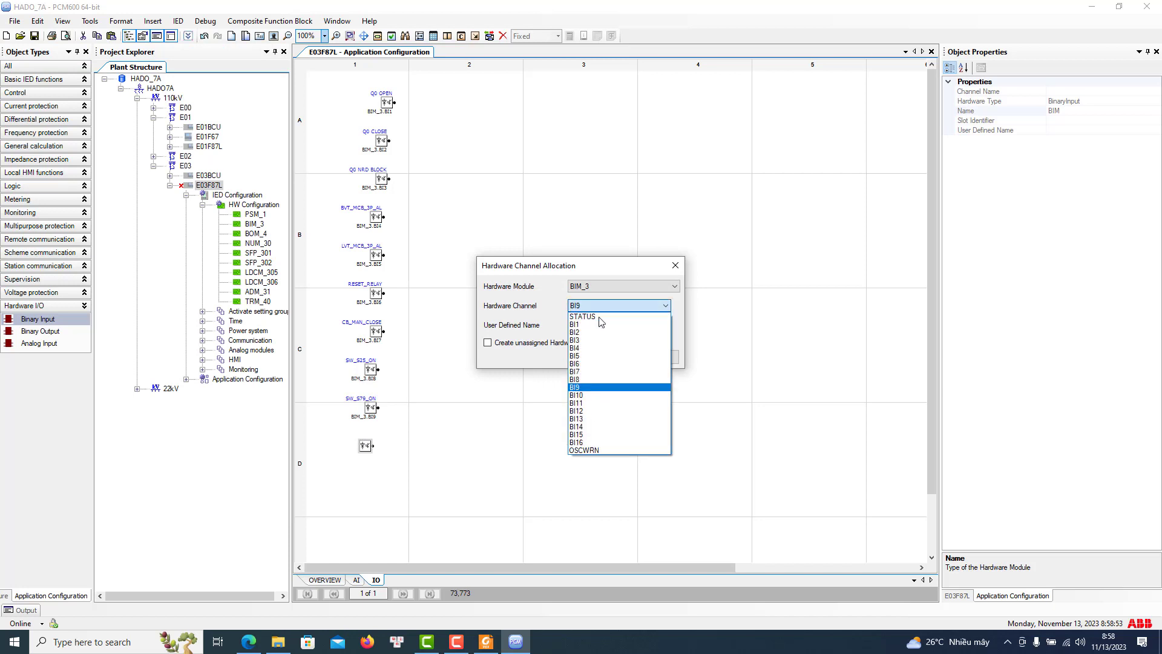
pyautogui.click(586, 393)
pyautogui.click(599, 307)
pyautogui.click(591, 395)
pyautogui.click(605, 358)
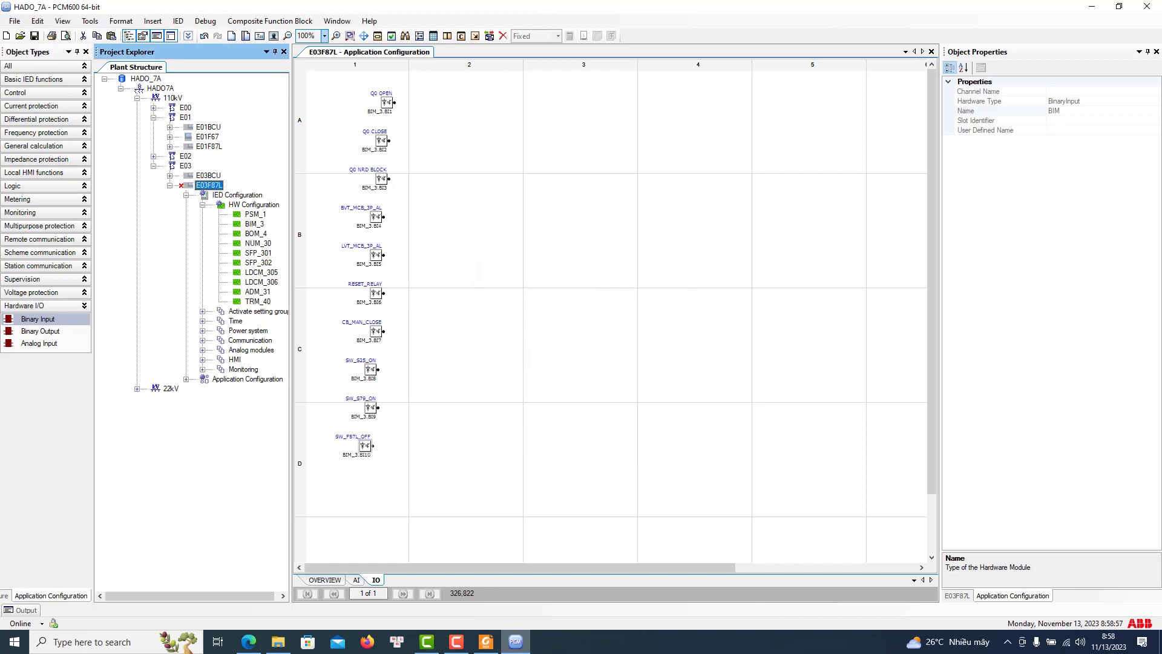
# Check BI11 in the F87L schematic and add a binary input below SW_F87L_OFF on BIM_3 channel BI11, keeping its predefined name
pyautogui.click(486, 641)
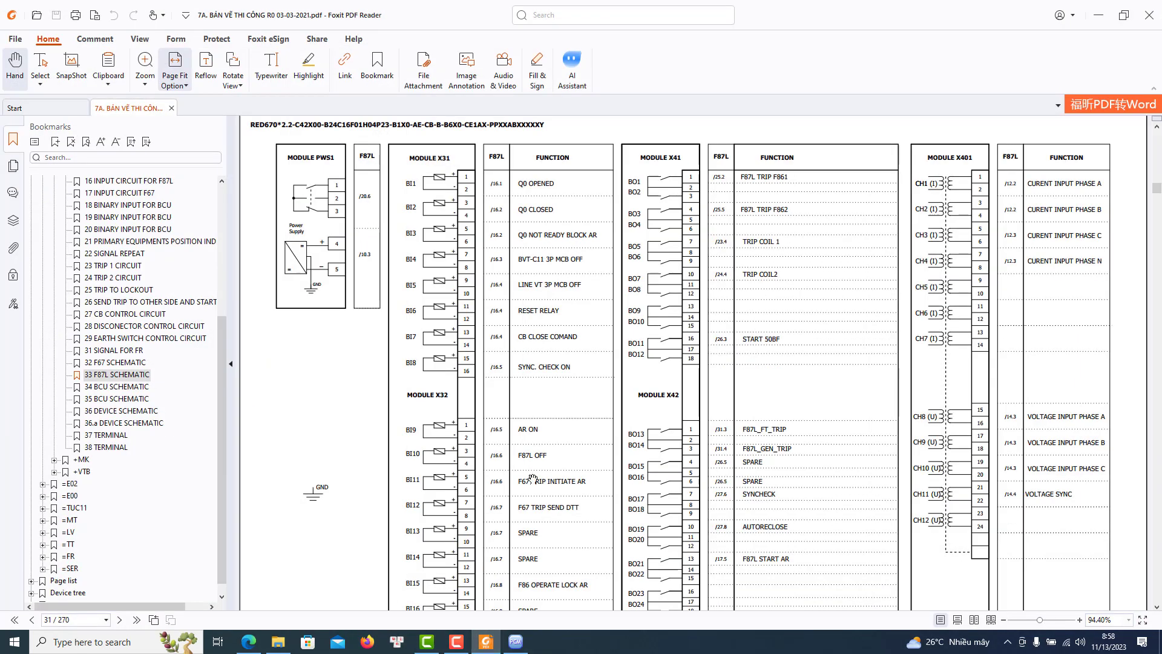
pyautogui.scroll(-1, 534, 494)
pyautogui.scroll(-3, 534, 493)
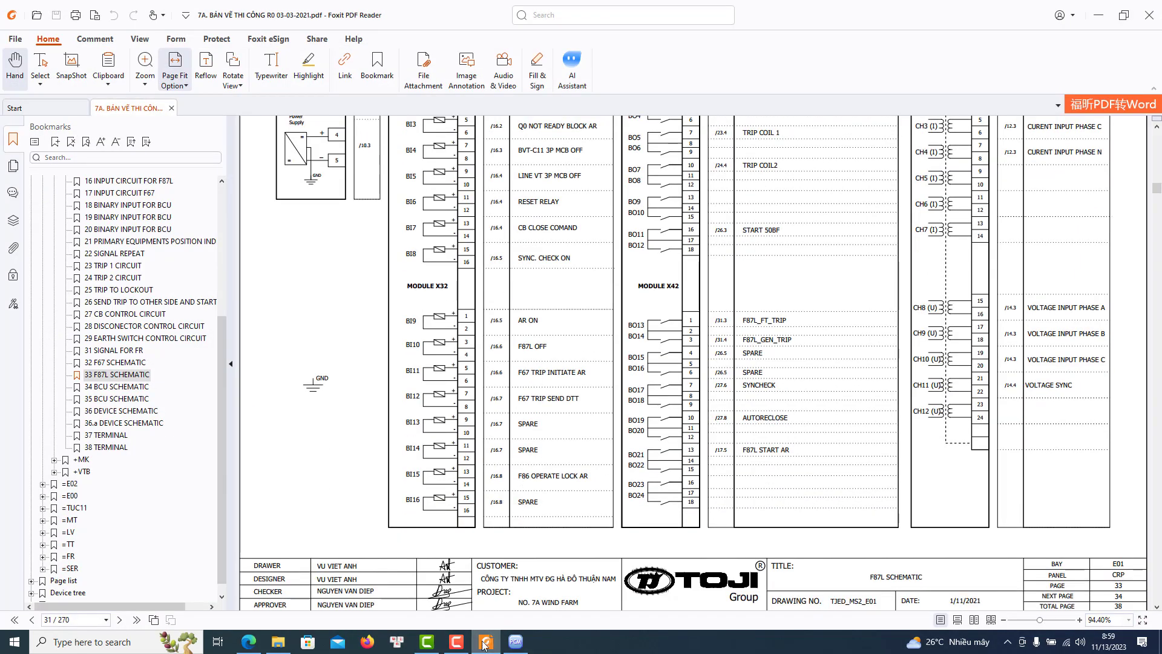
pyautogui.moveTo(485, 644)
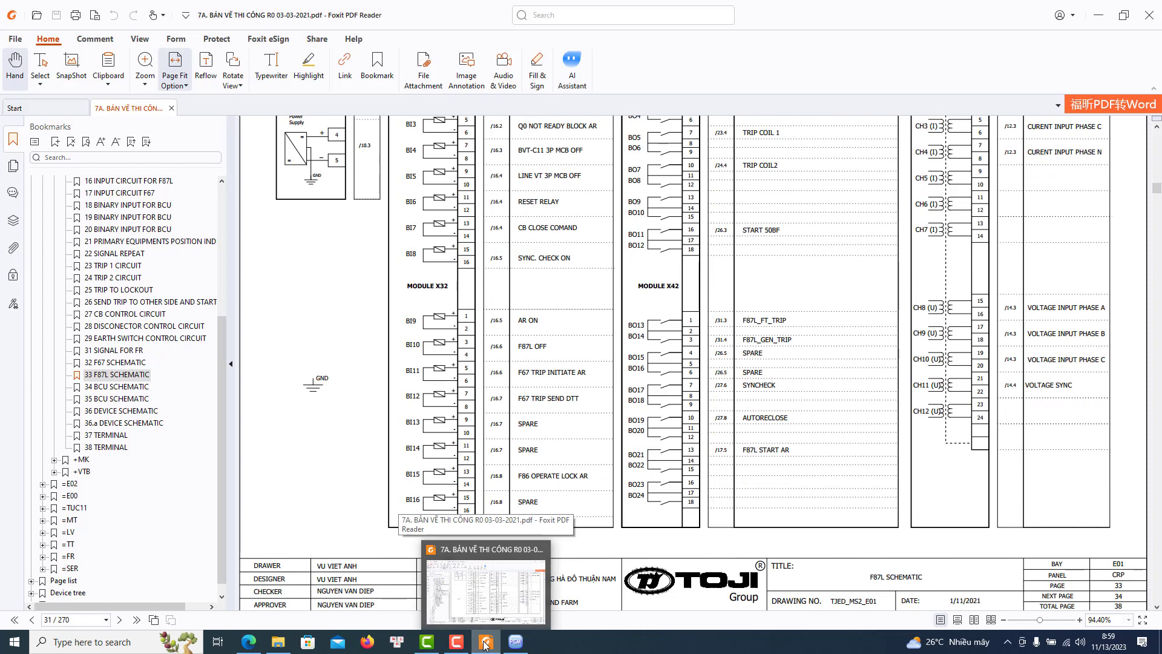
pyautogui.click(485, 643)
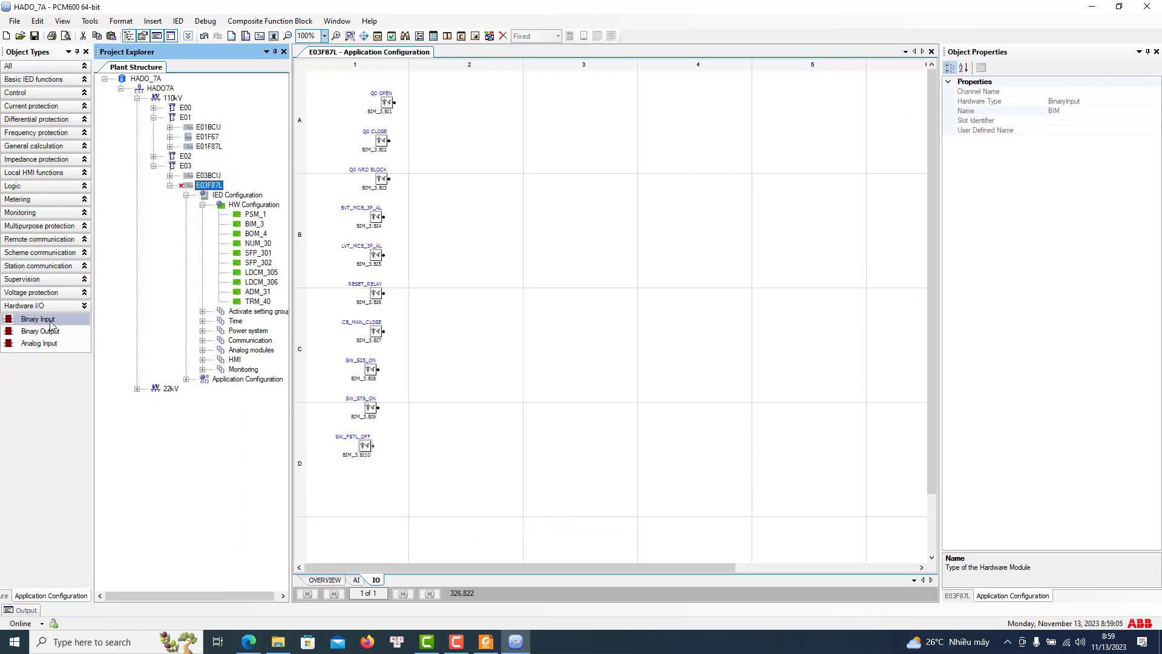
pyautogui.moveTo(51, 325); pyautogui.dragTo(365, 489)
pyautogui.click(593, 307)
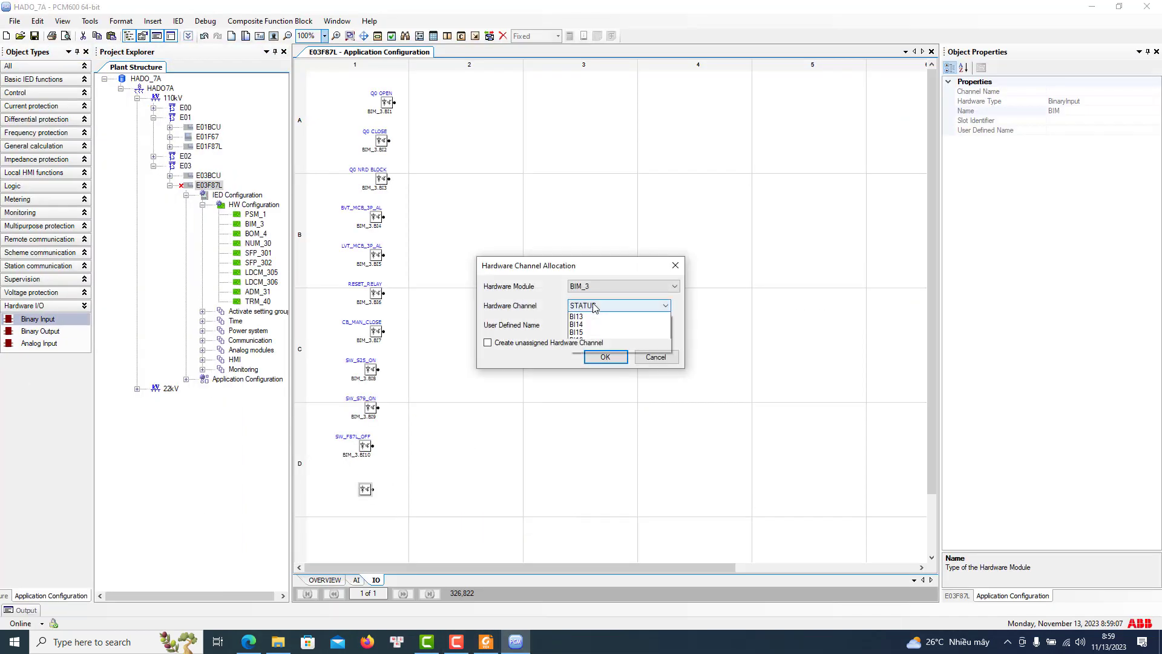
pyautogui.click(602, 406)
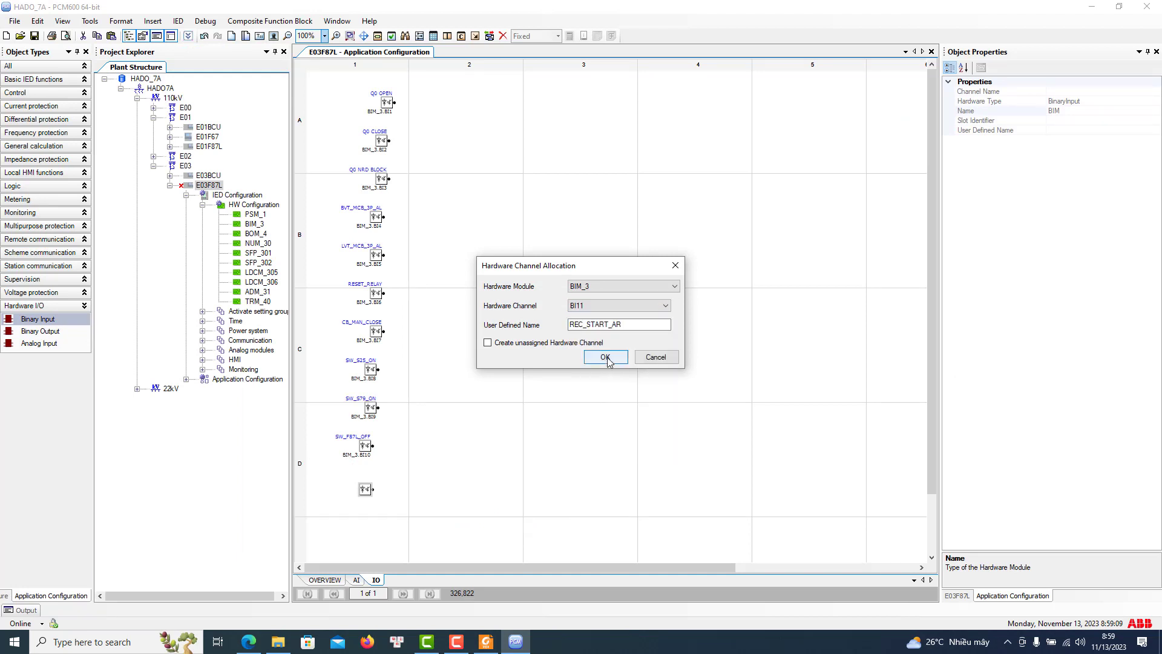
pyautogui.click(606, 358)
# Set the user defined name of the BI11 binary input to F67TR_ST_AR
pyautogui.scroll(-2, 410, 454)
pyautogui.rightClick(366, 427)
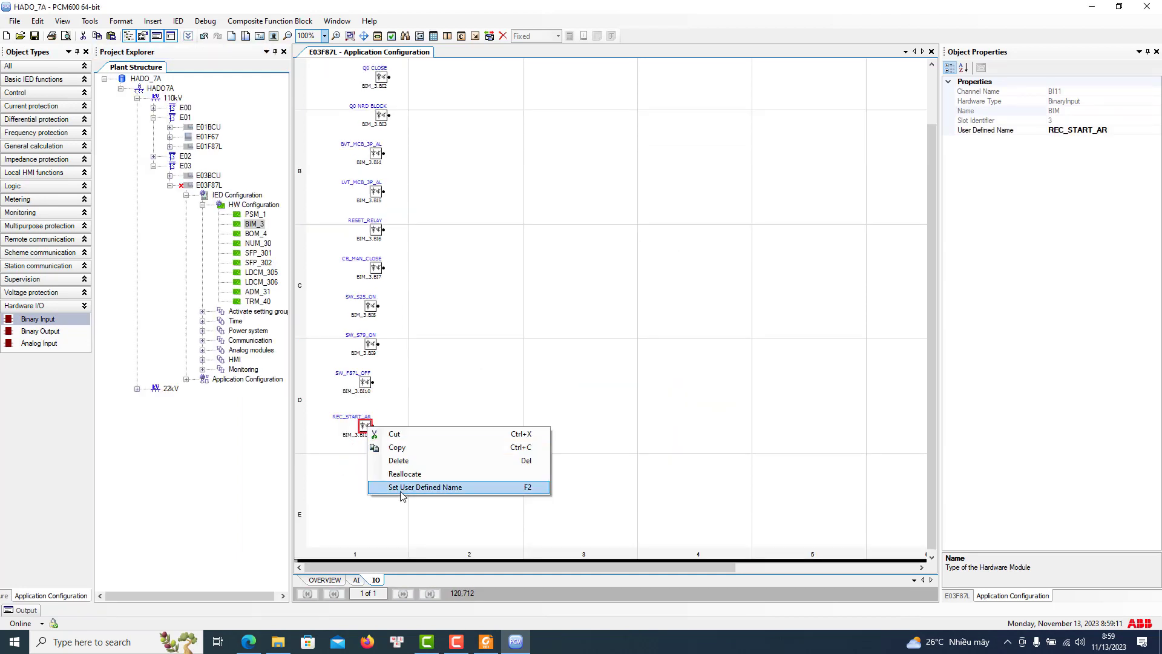
pyautogui.click(402, 489)
pyautogui.write('F67TR_ST_AR')
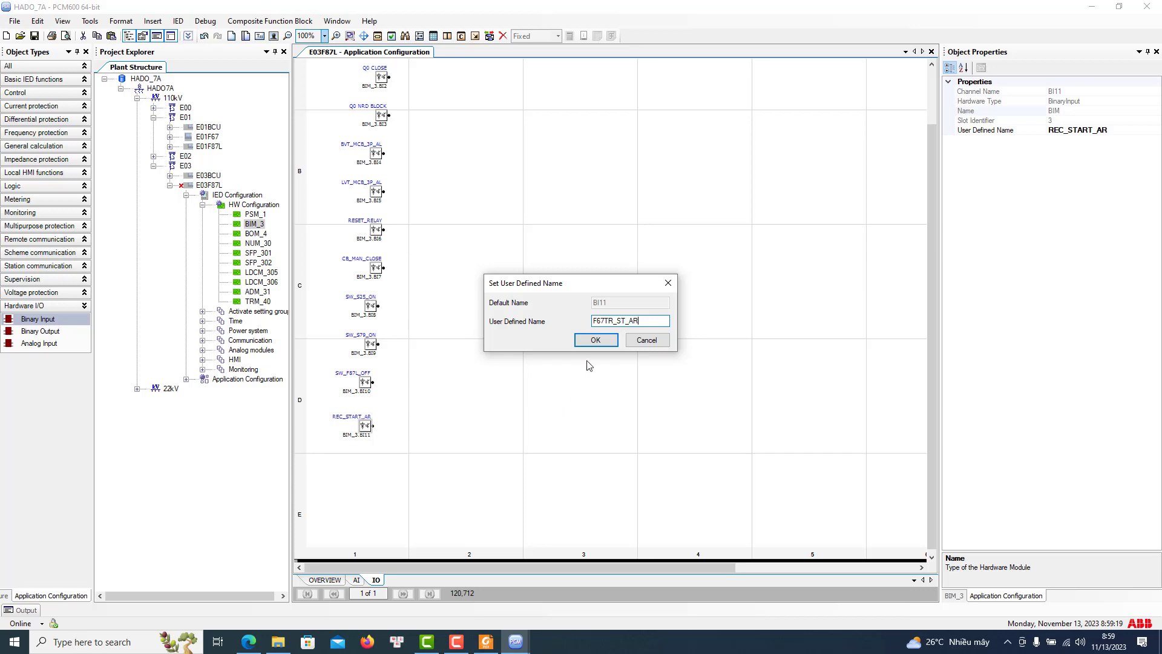
pyautogui.click(596, 340)
# Check BI12 in the F87L schematic and add a binary input on BIM_3 channel BI12, keeping the name REC_DTT
pyautogui.click(487, 642)
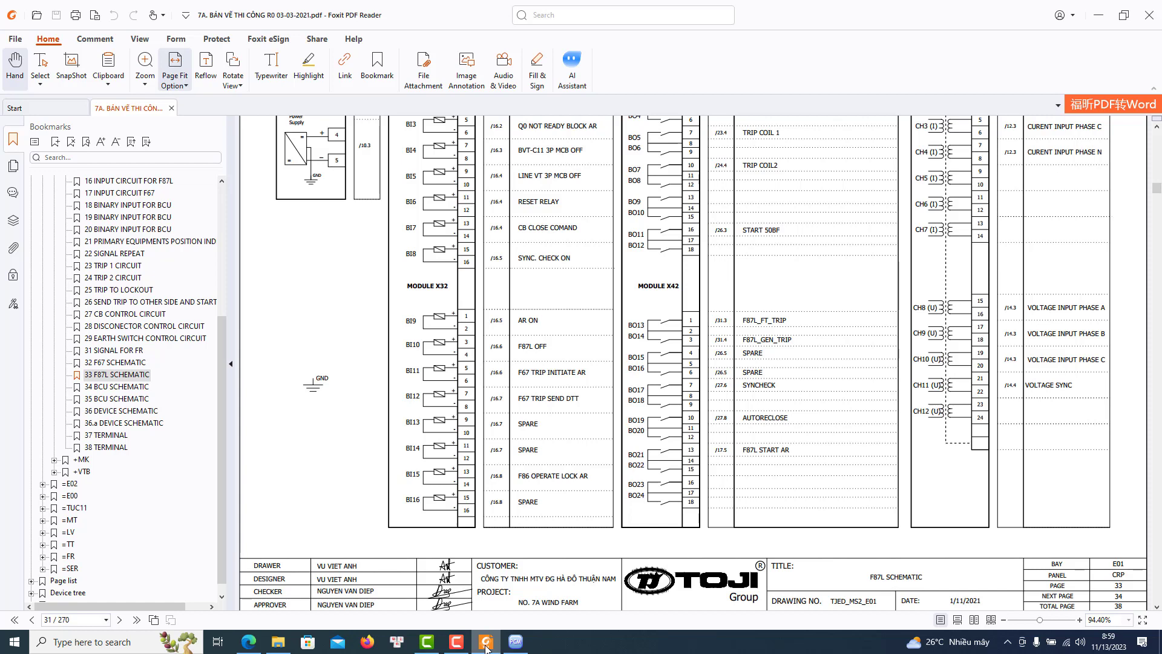
pyautogui.click(486, 642)
pyautogui.moveTo(31, 319); pyautogui.dragTo(364, 467)
pyautogui.click(592, 287)
pyautogui.click(603, 313)
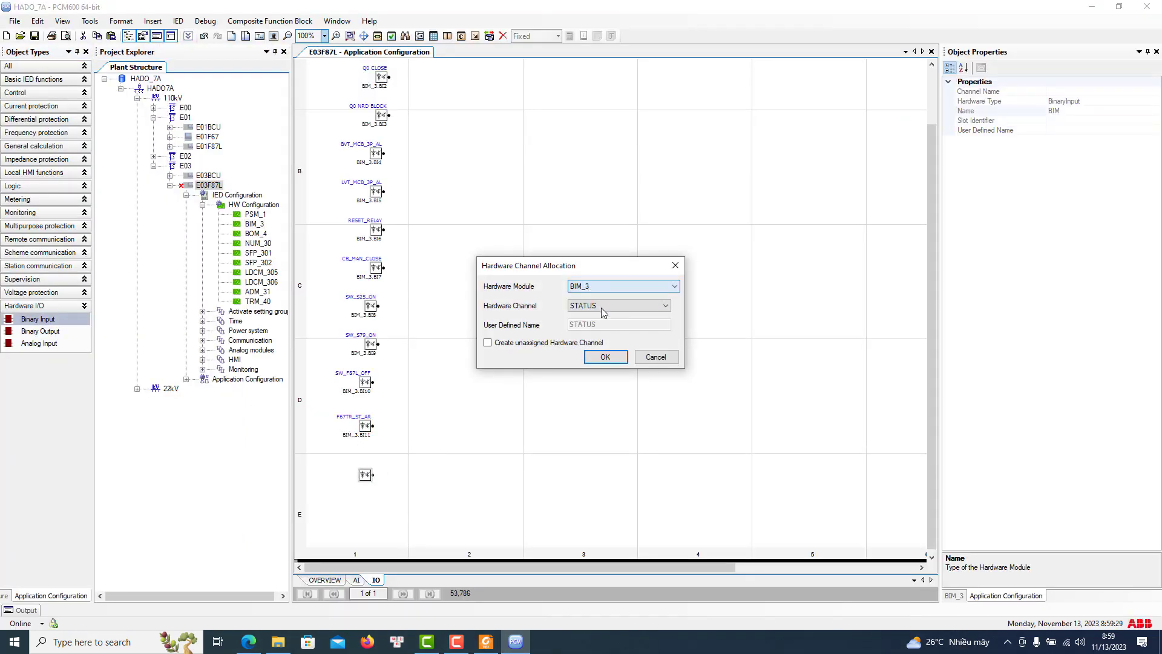
pyautogui.click(603, 418)
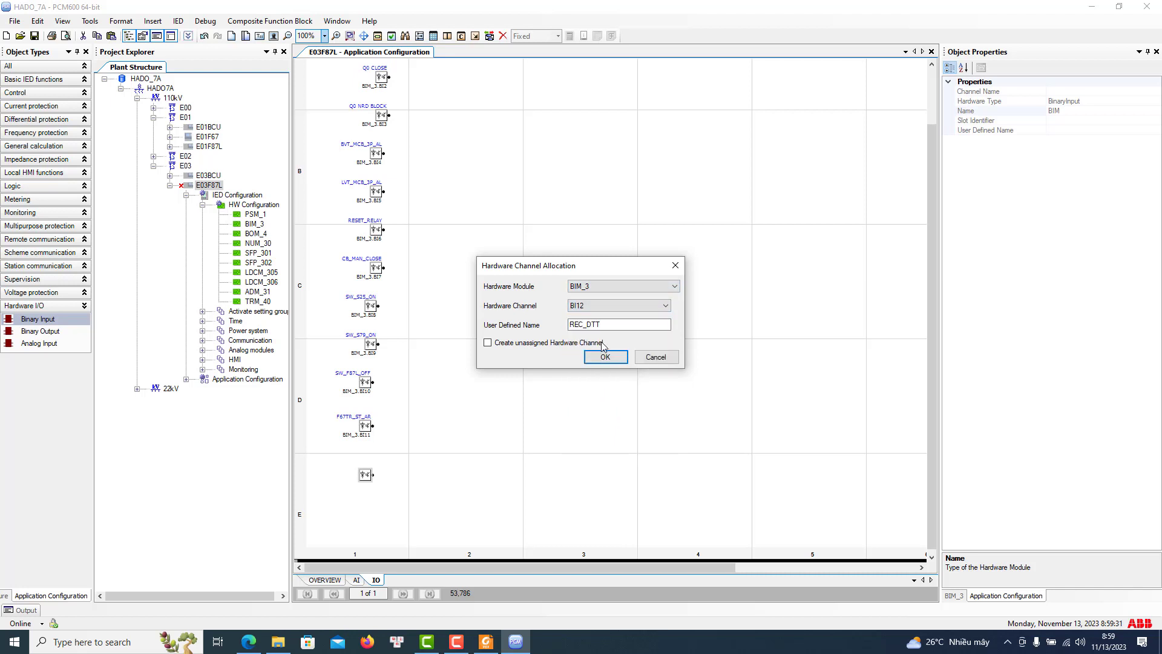
pyautogui.click(605, 357)
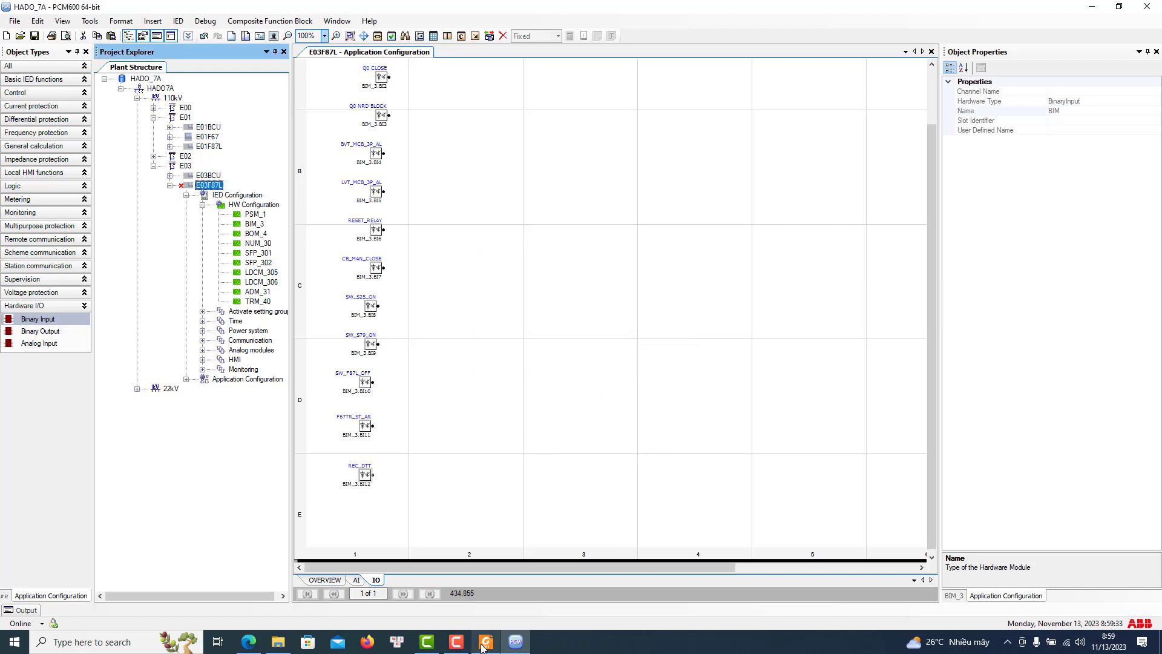
# Check BI13 to BI16 in the F87L schematic and move the blocks from RESET_RELAY down to REC_DTT upward to free space below them
pyautogui.click(484, 647)
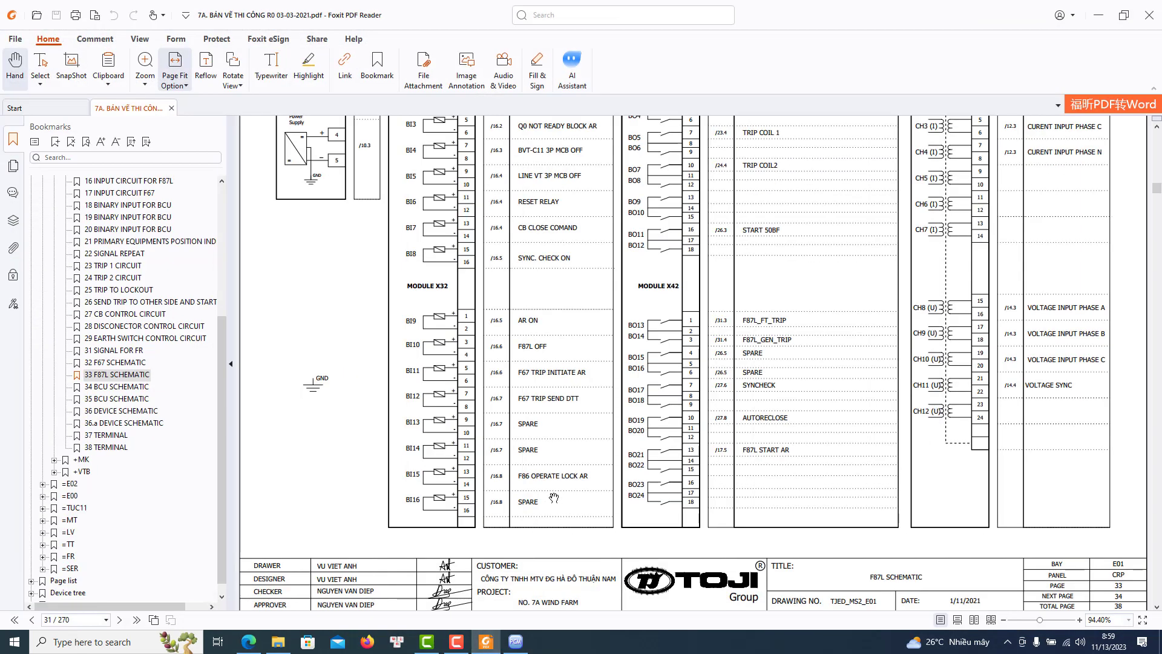
pyautogui.click(515, 642)
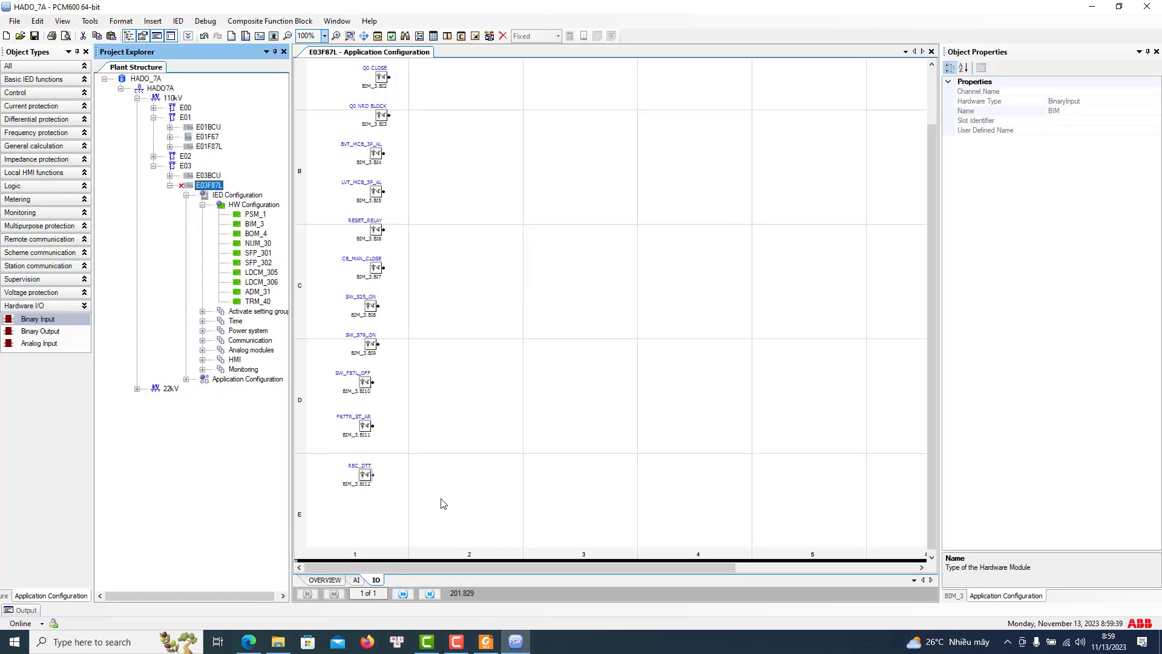
pyautogui.moveTo(330, 255); pyautogui.dragTo(378, 217)
pyautogui.click(378, 228)
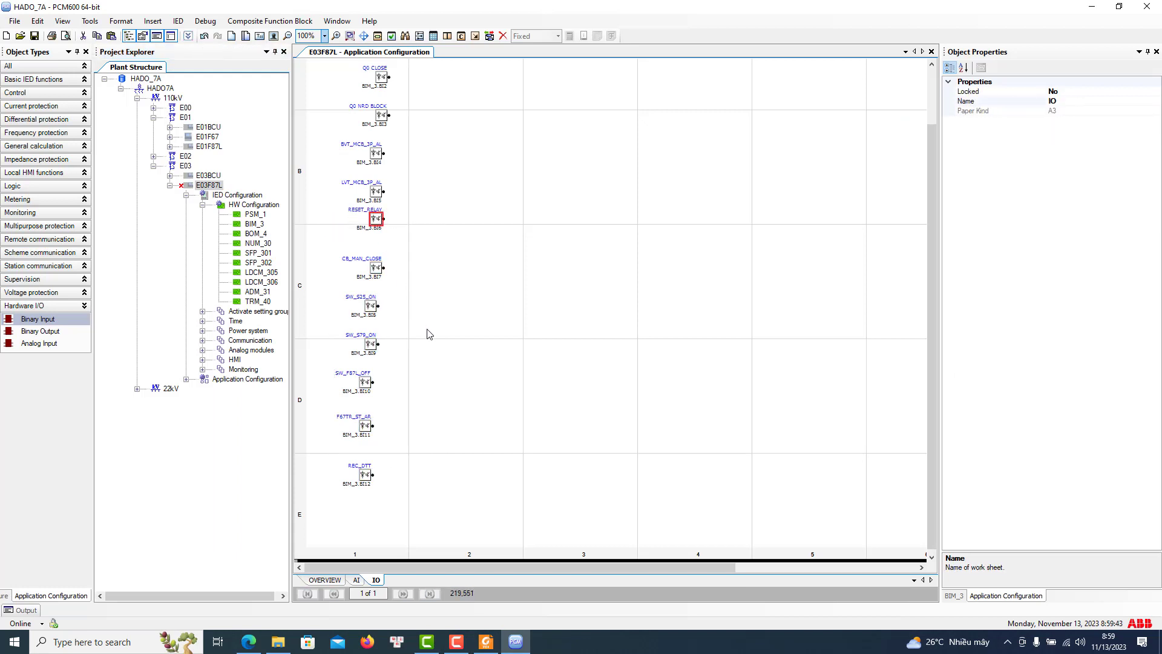
pyautogui.click(388, 511)
pyautogui.moveTo(422, 509); pyautogui.dragTo(376, 251)
pyautogui.click(508, 335)
pyautogui.moveTo(411, 479)
pyautogui.mouseDown()
pyautogui.moveTo(334, 442)
pyautogui.moveTo(366, 437)
pyautogui.mouseUp()
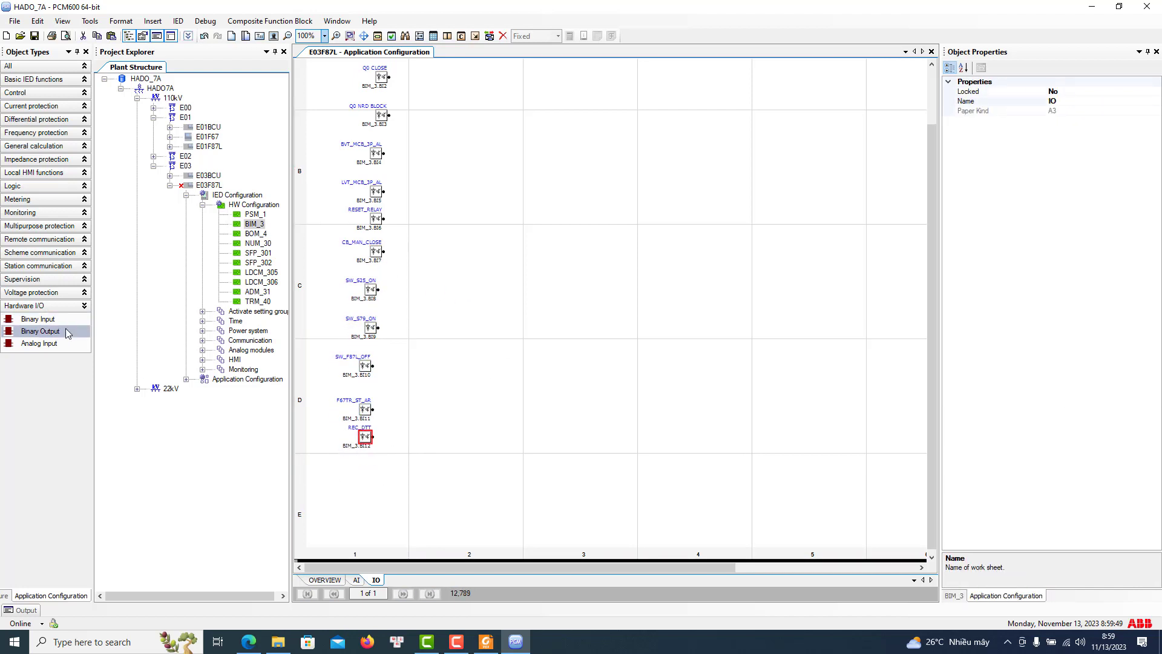
# Add a binary input below REC_DTT on BIM_3 channel BI13, keeping the default name BI13
pyautogui.moveTo(37, 319); pyautogui.dragTo(358, 464)
pyautogui.click(357, 460)
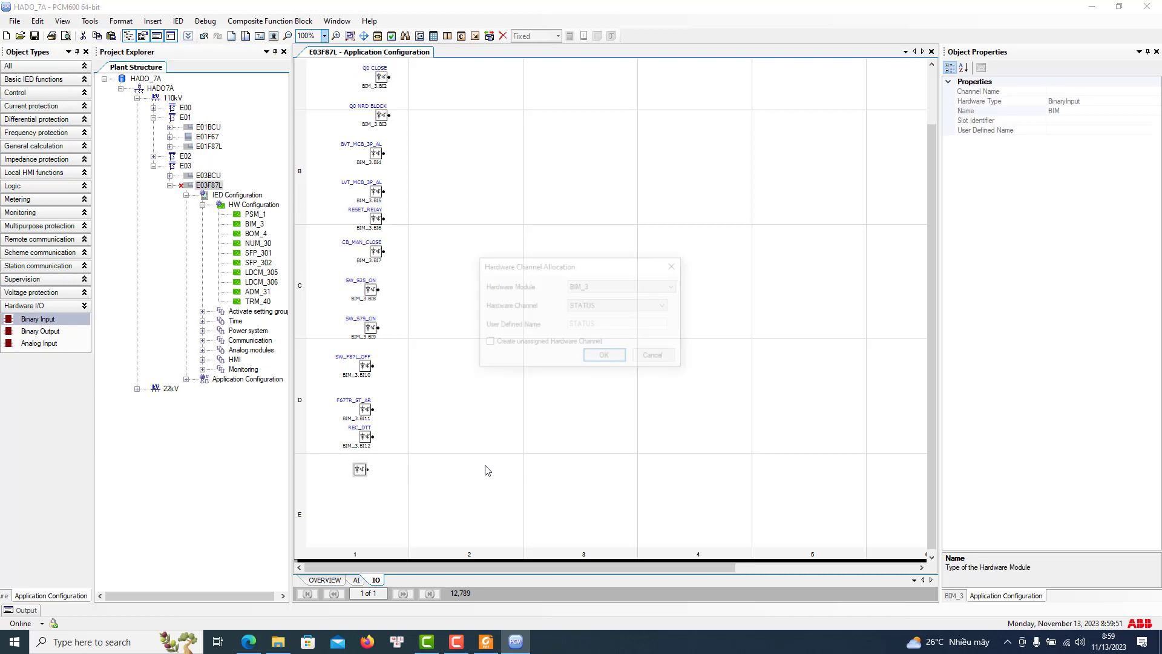
pyautogui.click(618, 306)
pyautogui.click(581, 419)
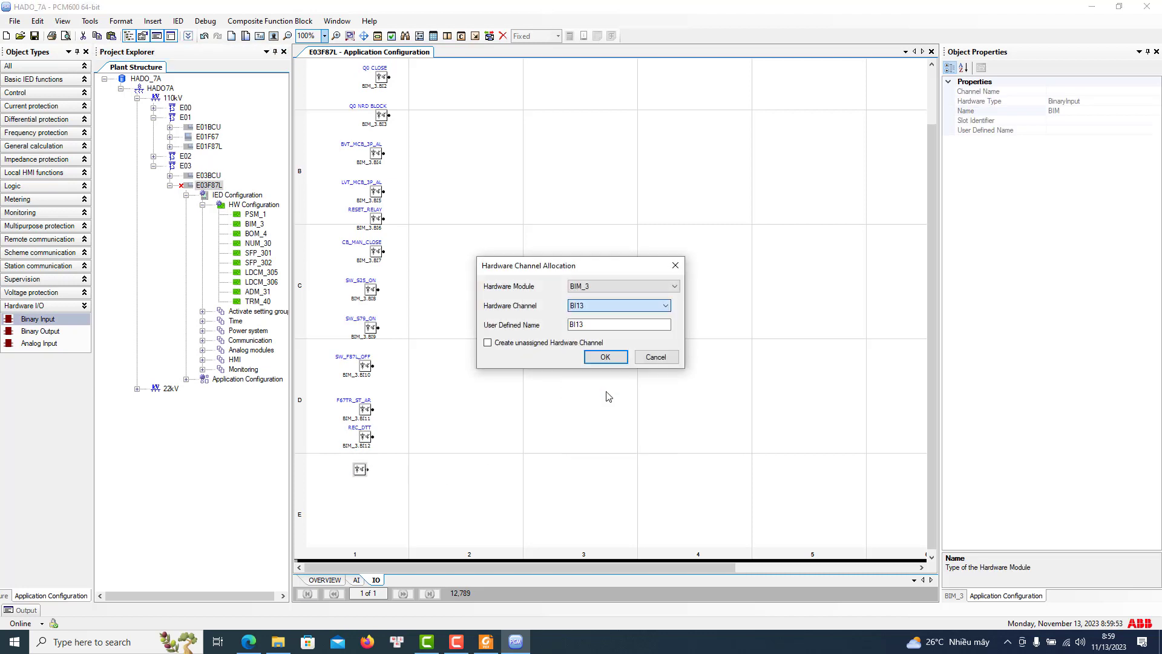
pyautogui.click(604, 357)
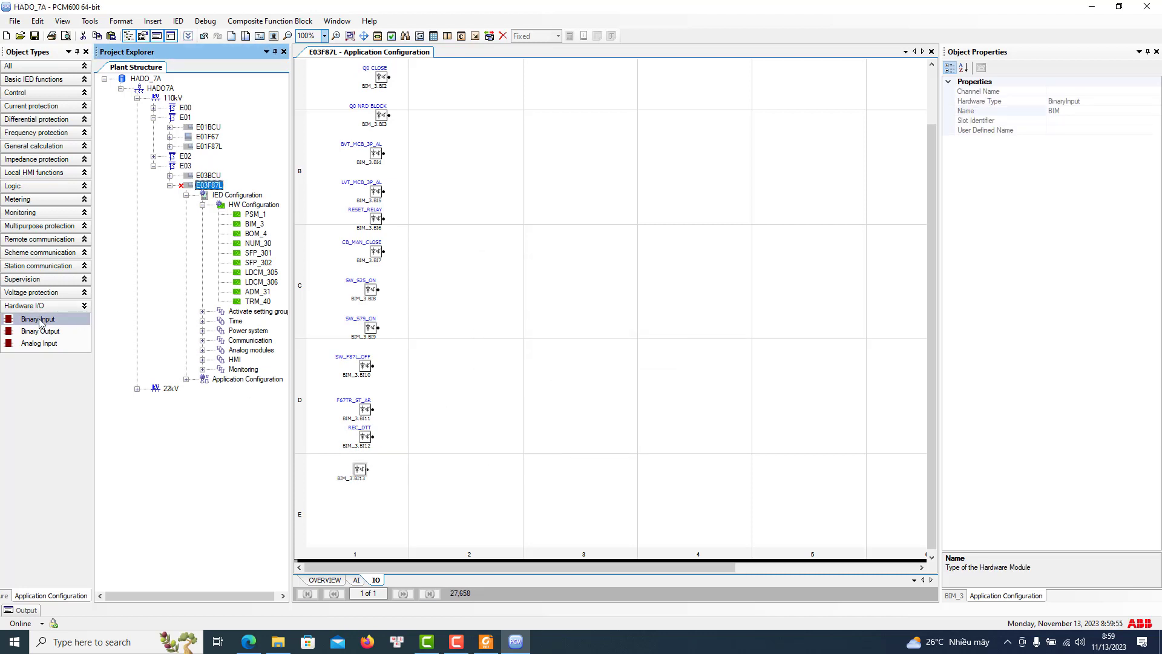
# Add a binary input below the BI13 block on BIM_3 channel BI14, keeping the default name BI14
pyautogui.click(40, 321)
pyautogui.click(381, 492)
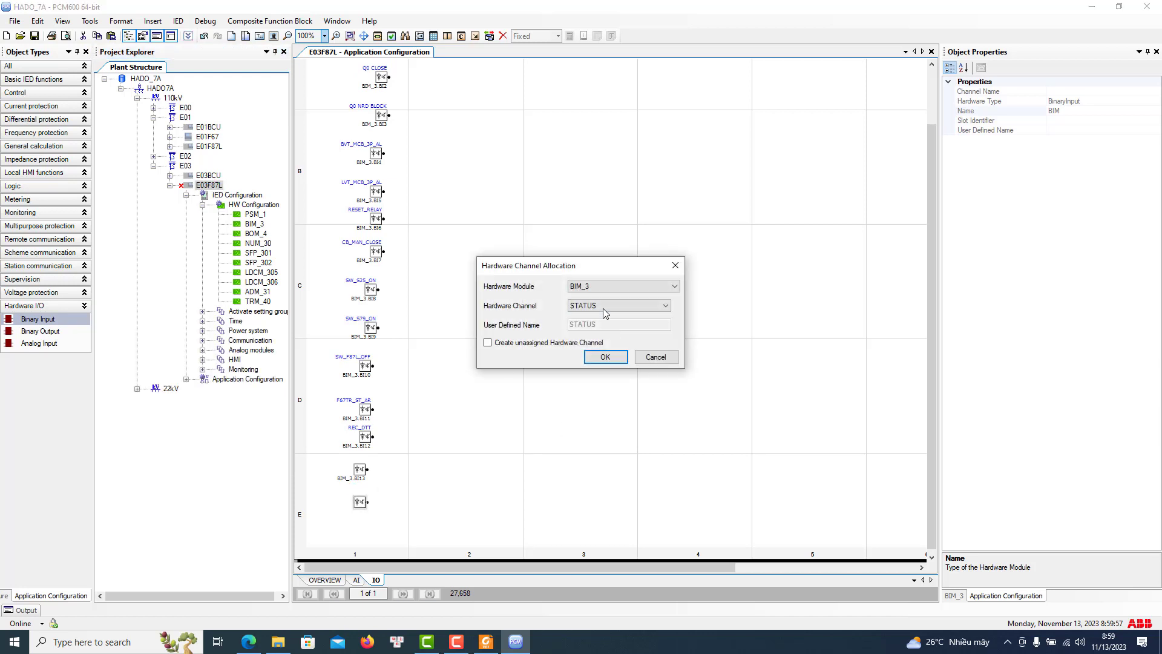
pyautogui.click(605, 306)
pyautogui.click(595, 427)
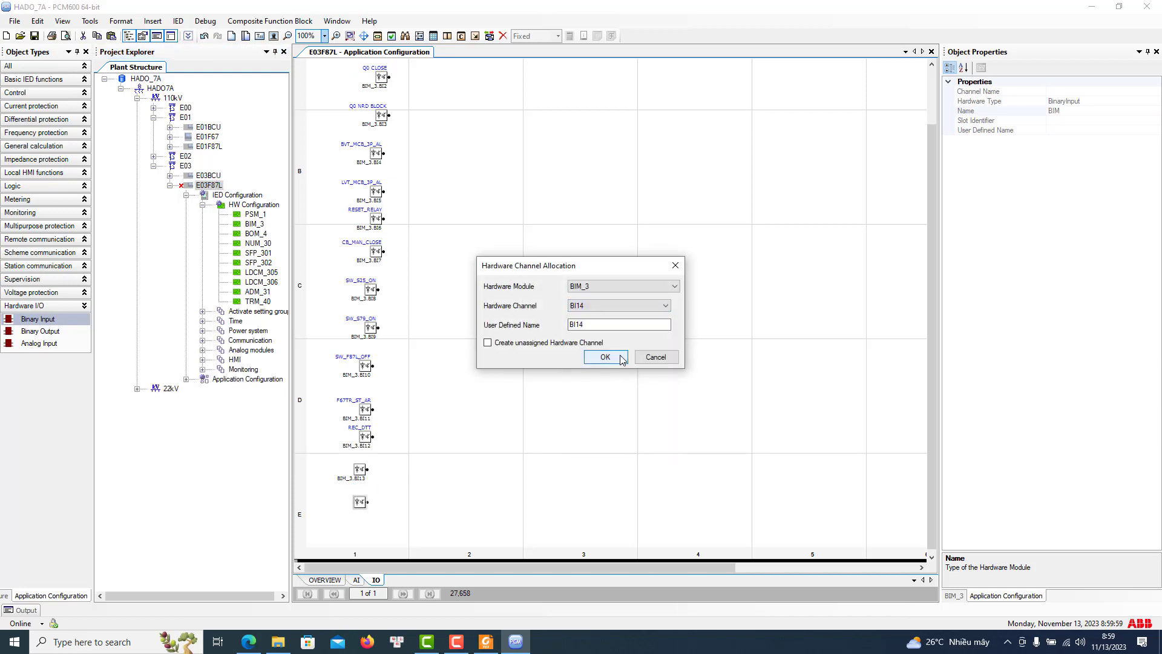
pyautogui.click(601, 358)
# Move the binary input blocks from BVT_MCB_3P_AL down to BI14 closer together to free space at the sheet's lower edge
pyautogui.moveTo(448, 368); pyautogui.dragTo(337, 198)
pyautogui.click(377, 217)
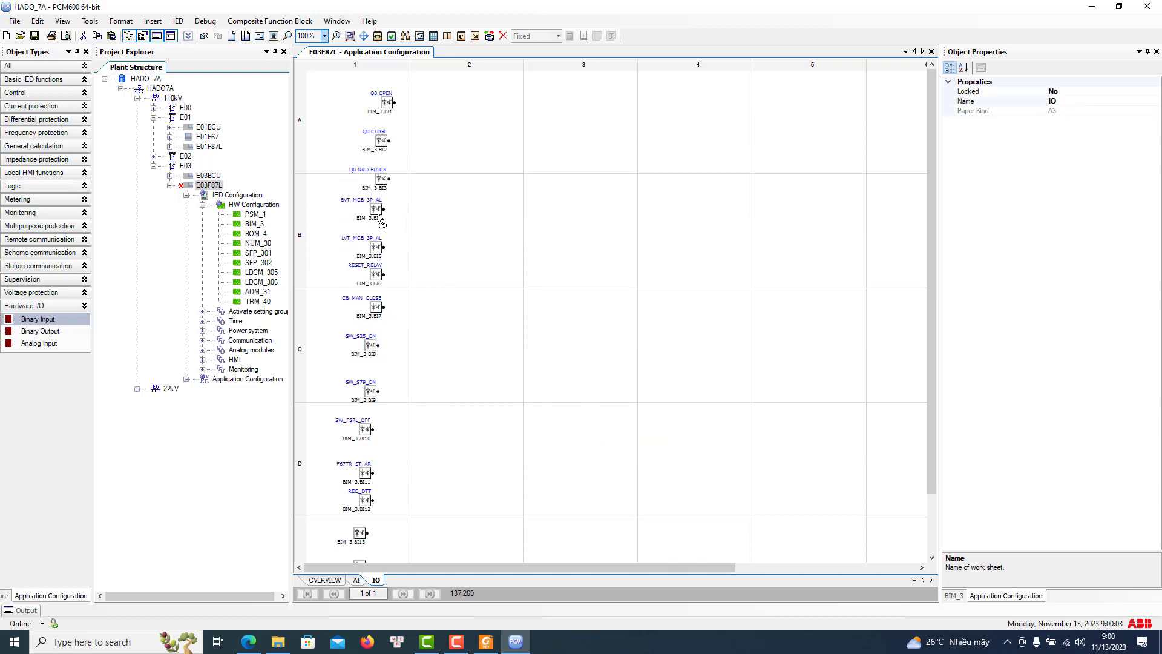
pyautogui.scroll(-2, 442, 330)
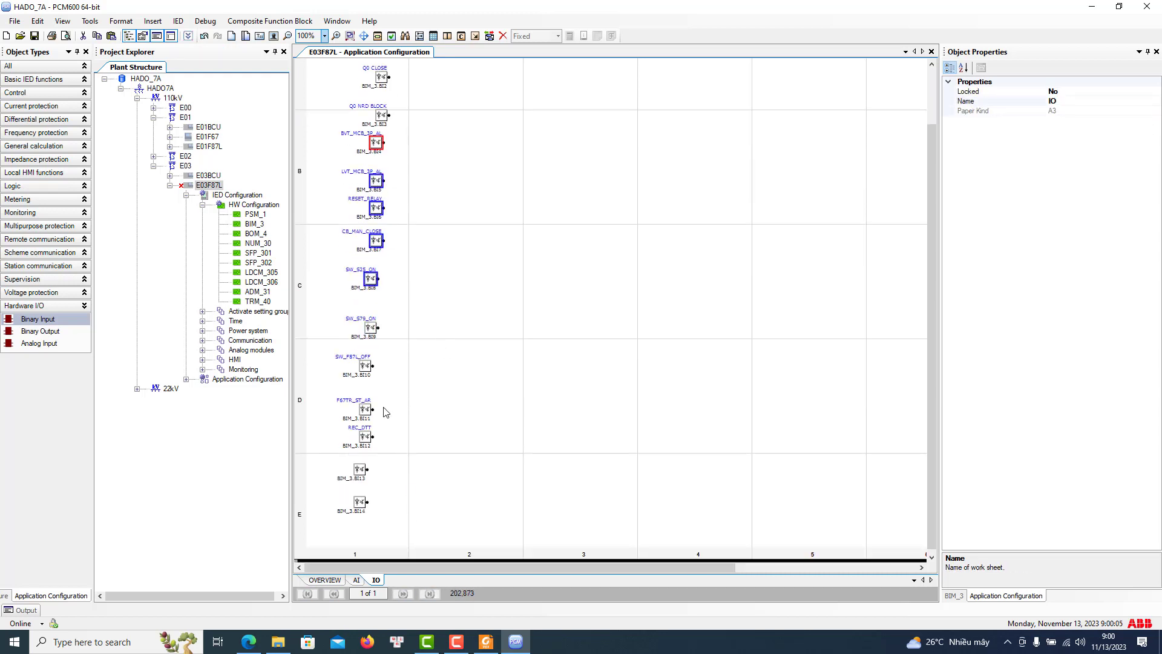
pyautogui.moveTo(418, 525); pyautogui.dragTo(372, 311)
pyautogui.moveTo(417, 506); pyautogui.dragTo(365, 444)
# Add a binary input below the BI14 block on BIM_3 channel BI15, keeping the name F86_OPERATED
pyautogui.moveTo(38, 319); pyautogui.dragTo(360, 495)
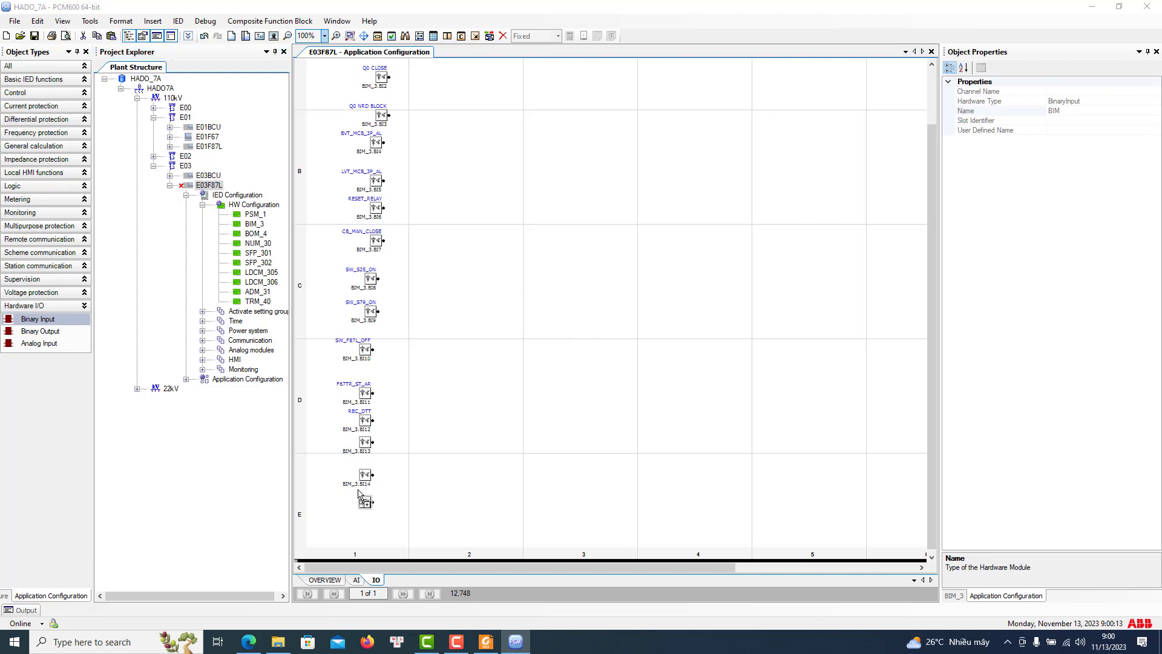
pyautogui.click(595, 306)
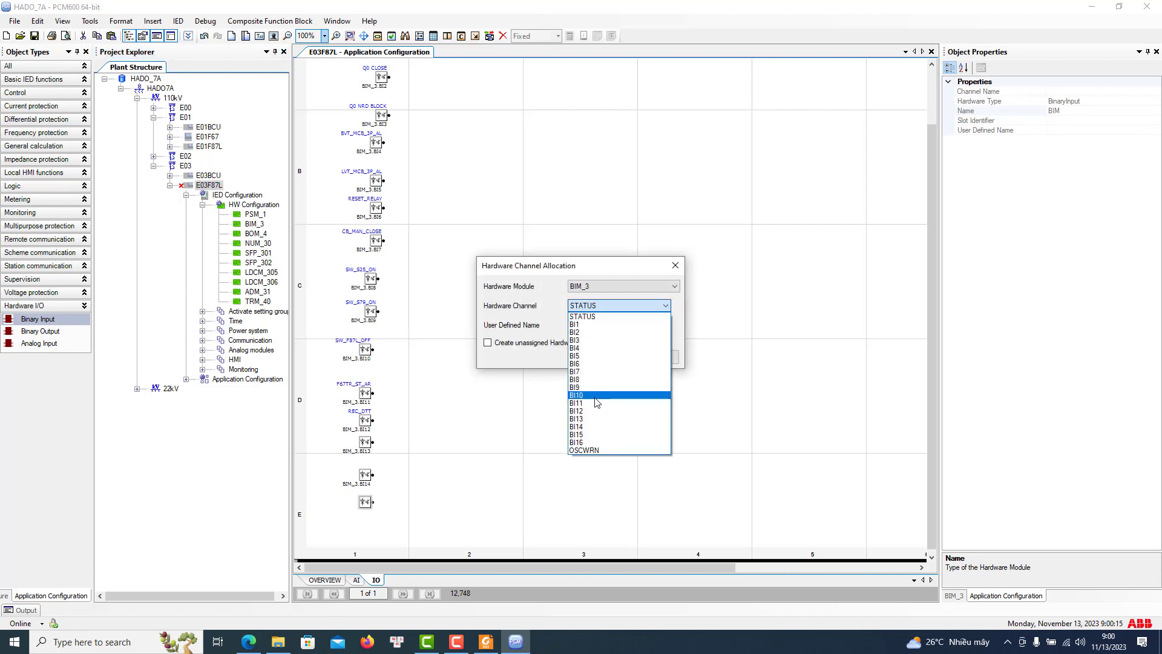
pyautogui.click(576, 435)
pyautogui.click(605, 356)
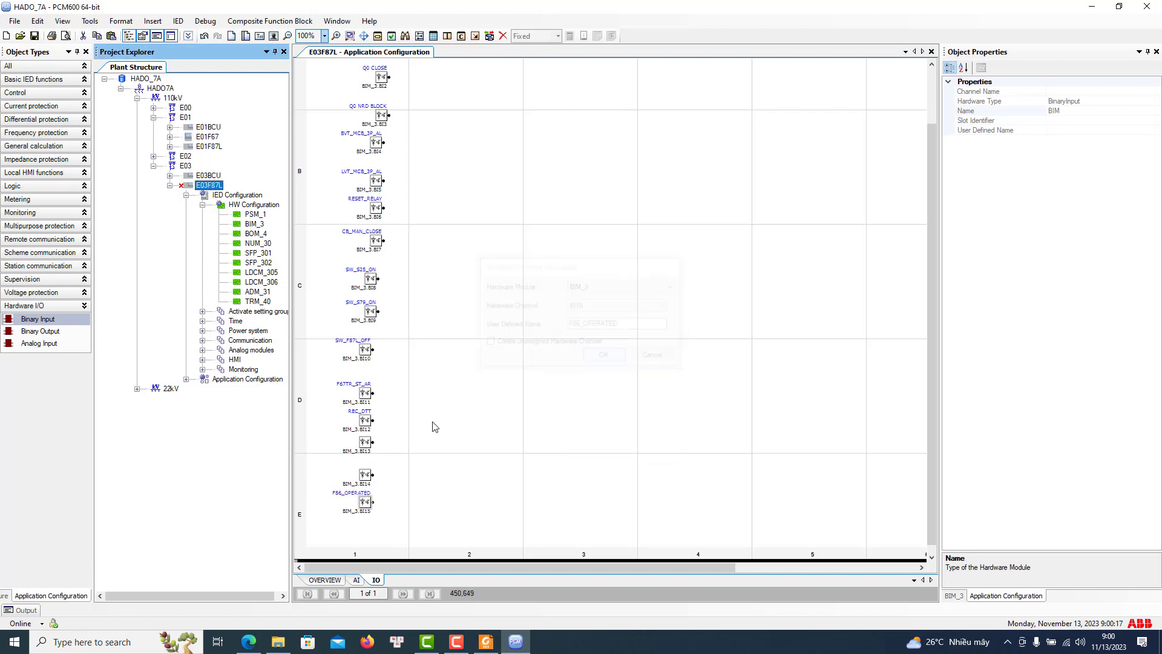
# Check the F87L schematic, then add a binary input below F86_OPERATED on BIM_3 channel BI16, keeping the default name BI16
pyautogui.click(487, 643)
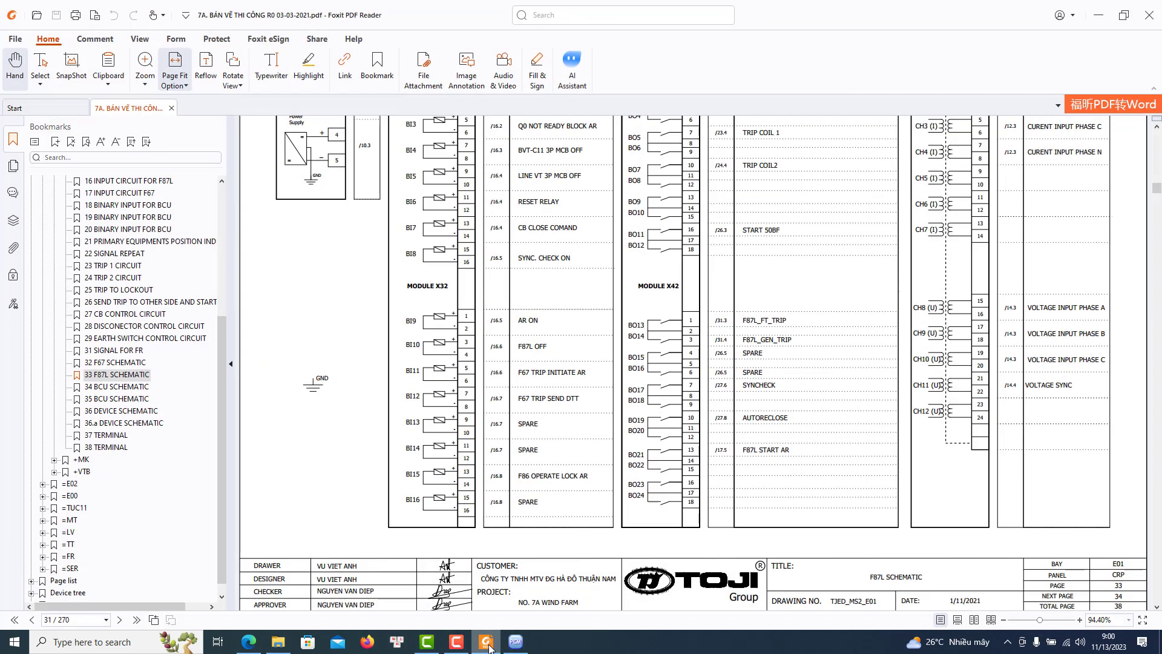
pyautogui.click(488, 642)
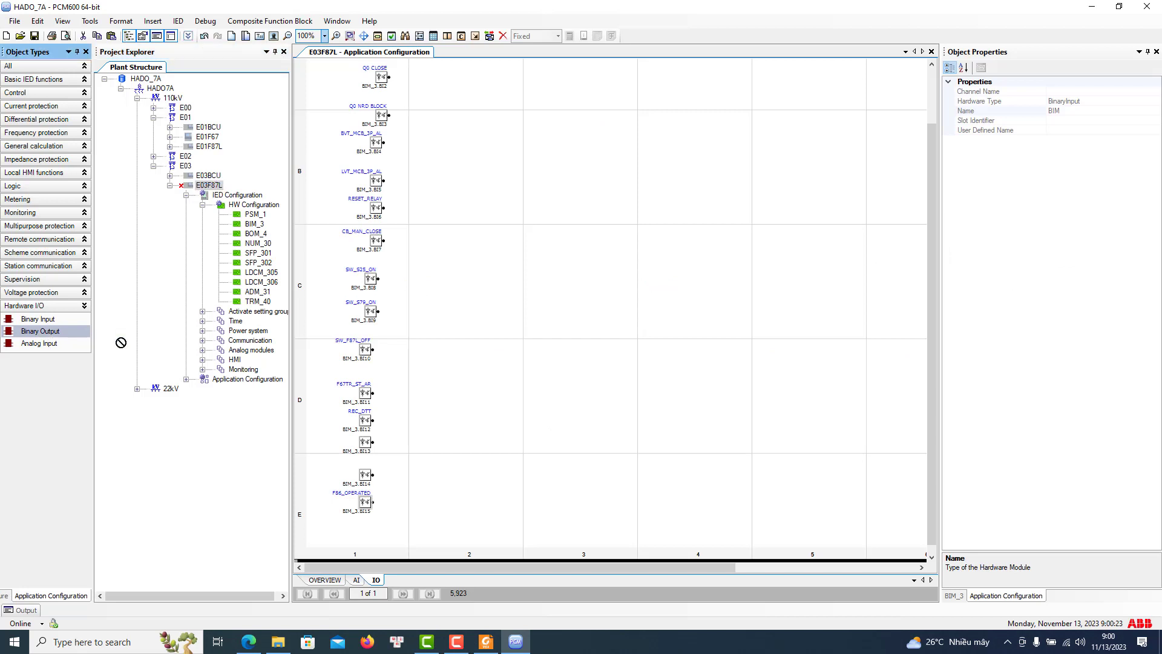
pyautogui.moveTo(53, 319); pyautogui.dragTo(356, 531)
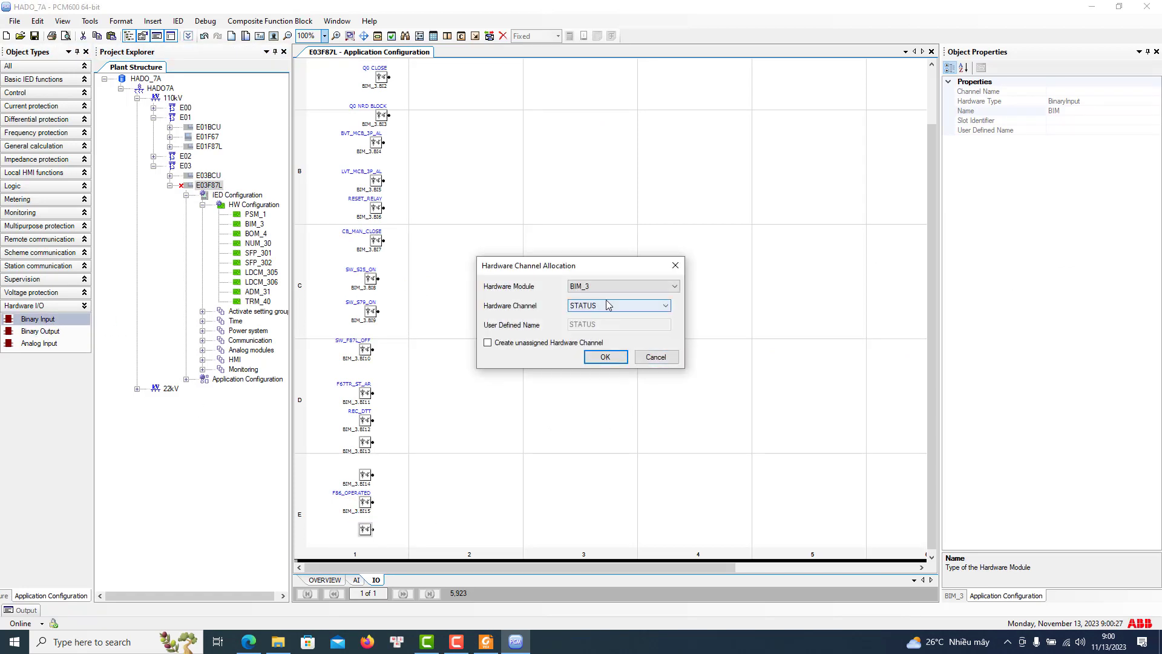
pyautogui.click(611, 305)
pyautogui.click(587, 443)
pyautogui.click(609, 359)
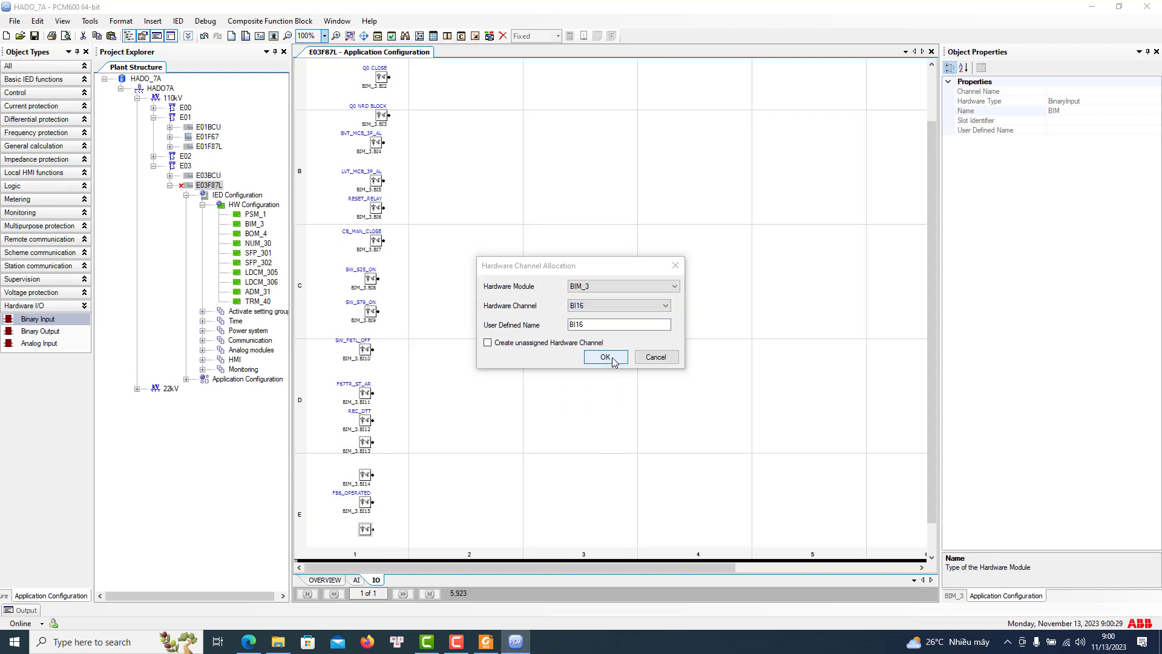
pyautogui.scroll(1, 482, 508)
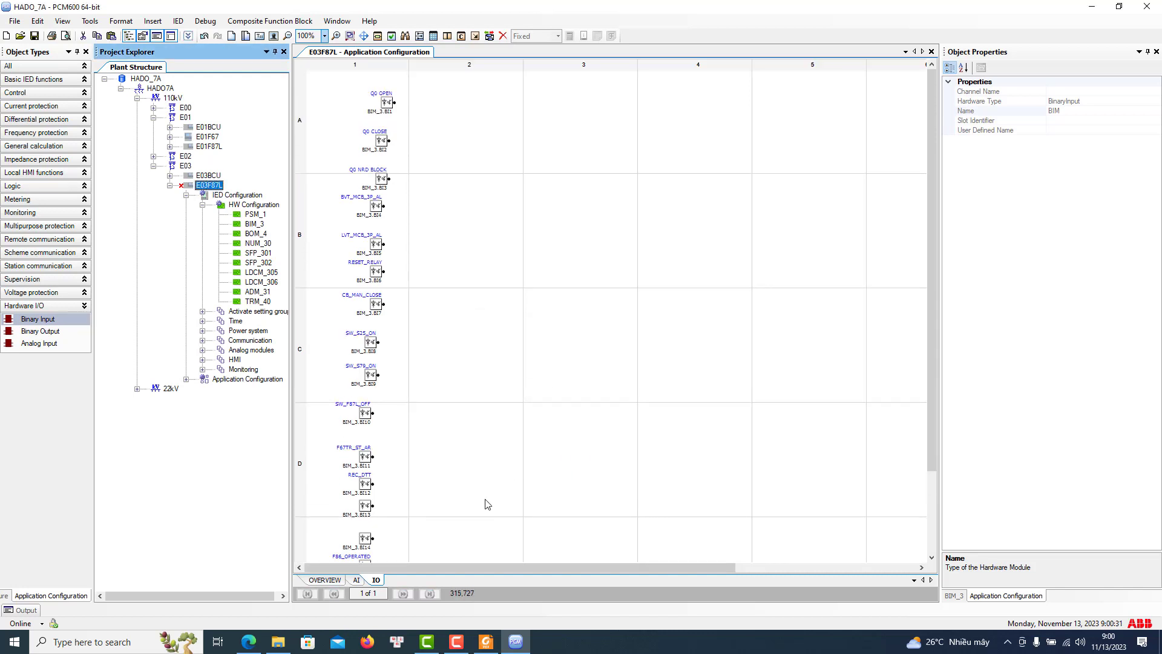
pyautogui.scroll(-2, 488, 504)
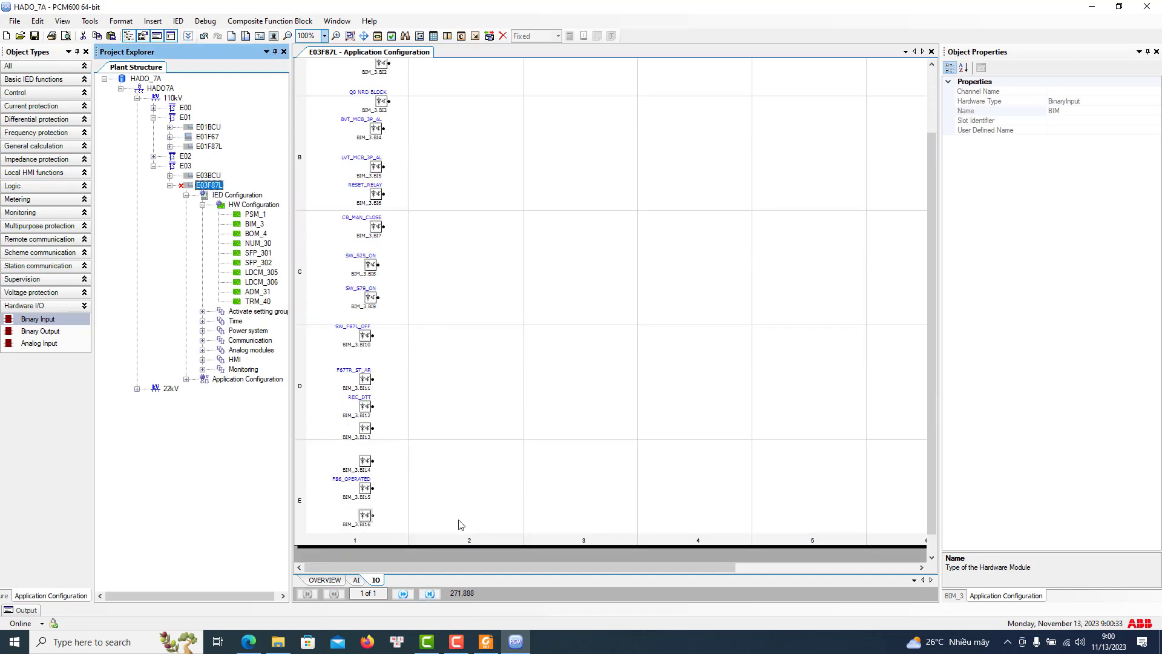
pyautogui.scroll(1, 468, 520)
# Zoom the IO sheet to 70% and try to right-align all the BIM_3 binary input blocks
pyautogui.click(319, 36)
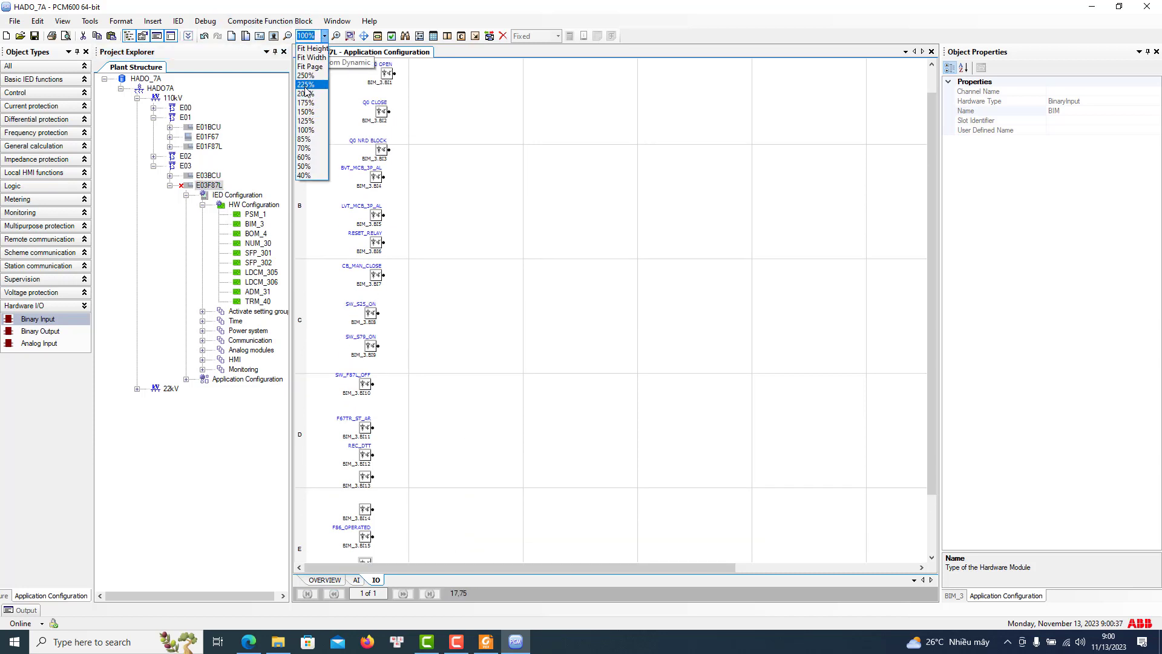
pyautogui.click(313, 130)
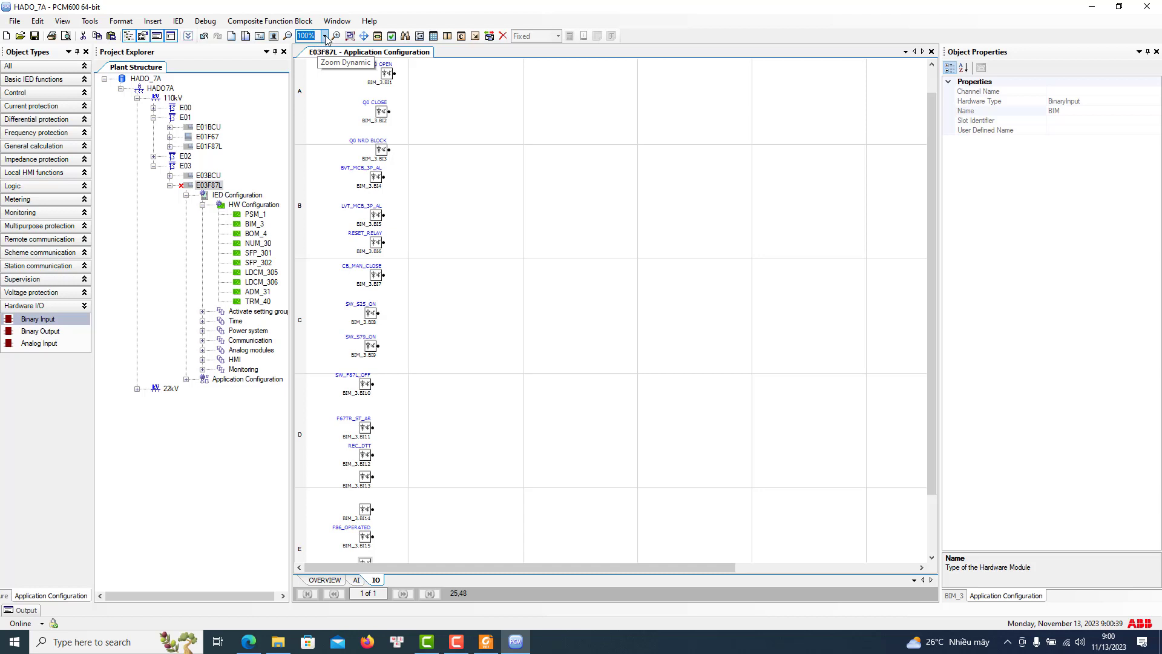
pyautogui.click(325, 36)
pyautogui.click(310, 153)
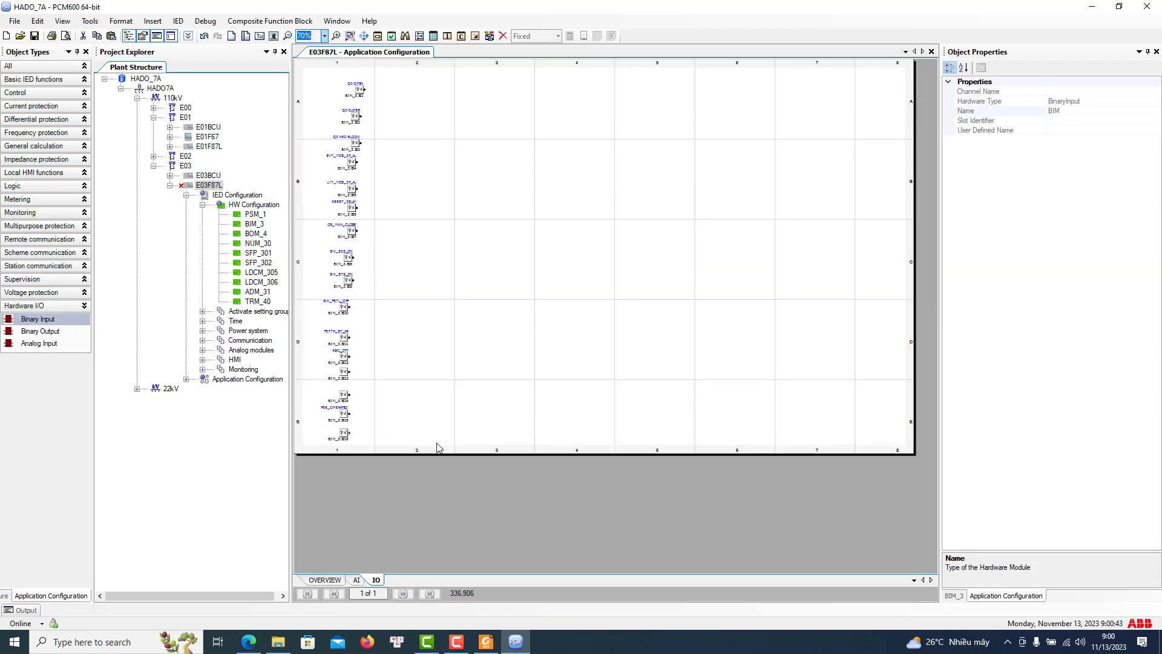
pyautogui.moveTo(433, 442); pyautogui.dragTo(312, 85)
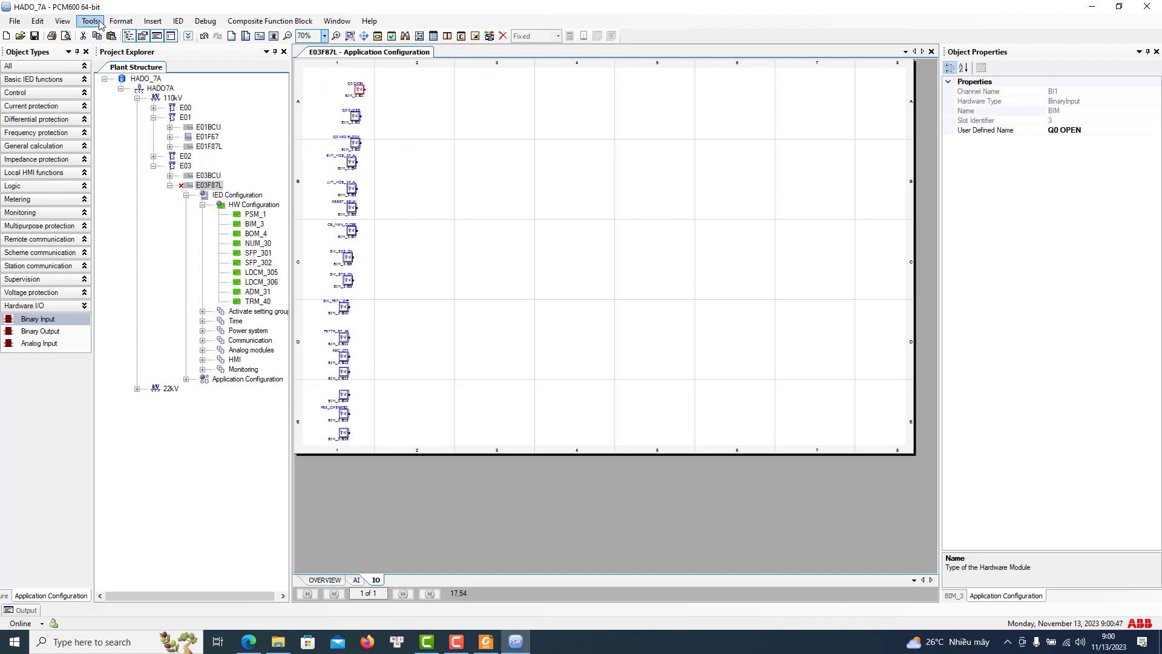
pyautogui.click(121, 21)
pyautogui.moveTo(202, 51)
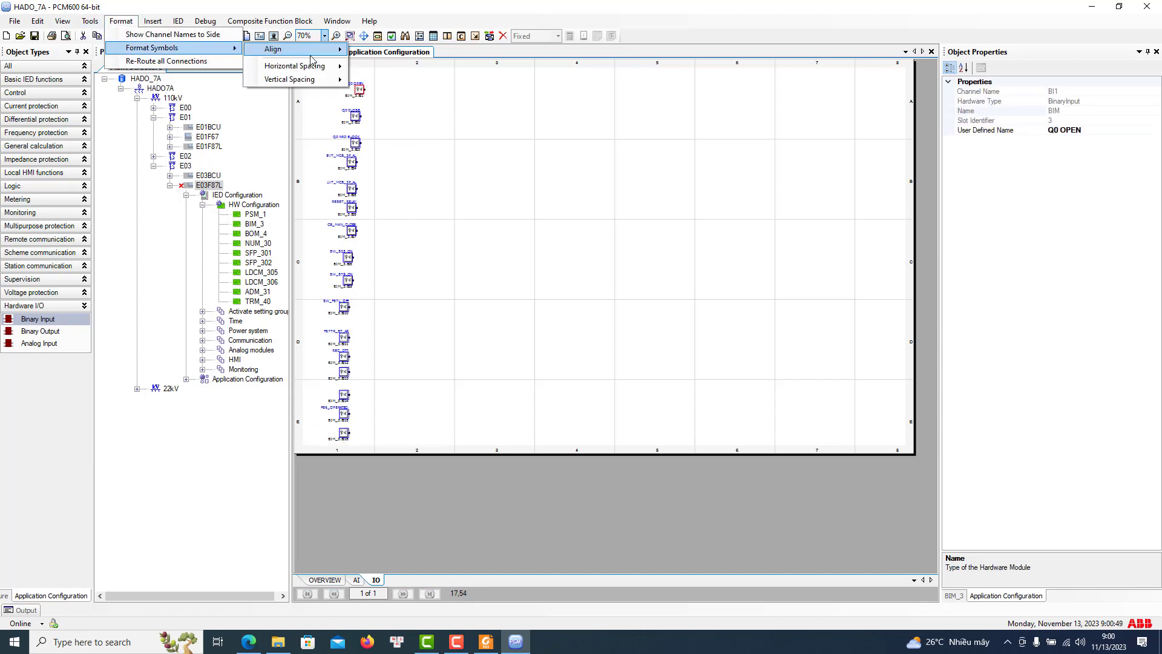
pyautogui.moveTo(309, 50)
pyautogui.click(363, 67)
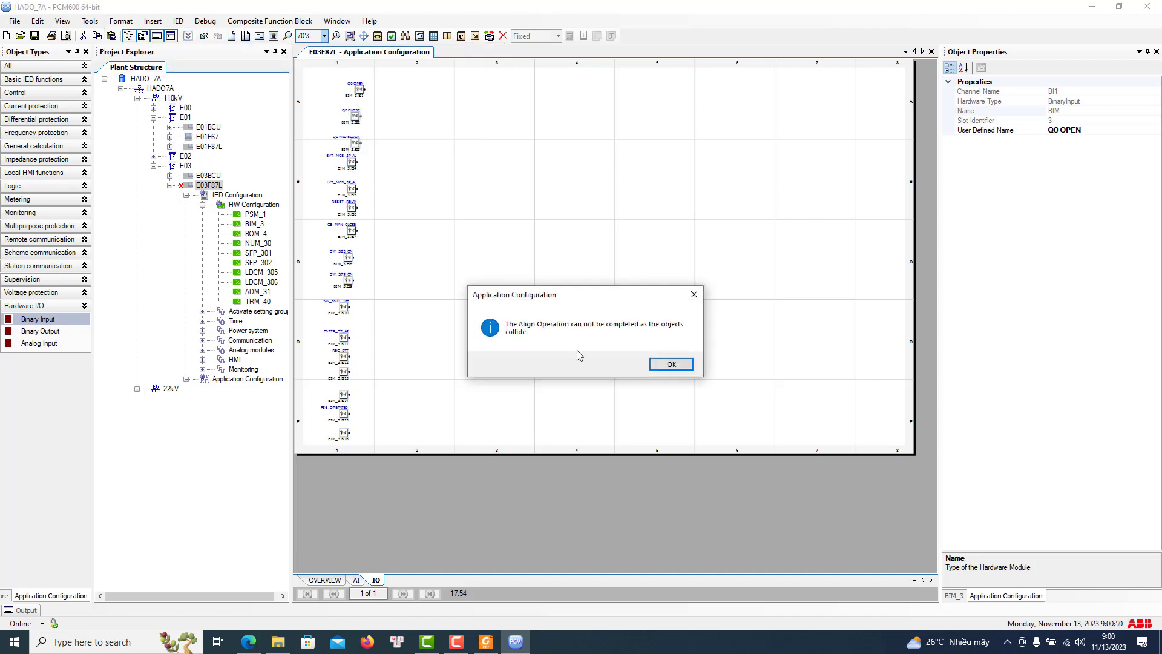
pyautogui.click(682, 367)
# Try to left-align all the BIM_3 binary input blocks from Q0 OPEN down to BI16
pyautogui.click(348, 436)
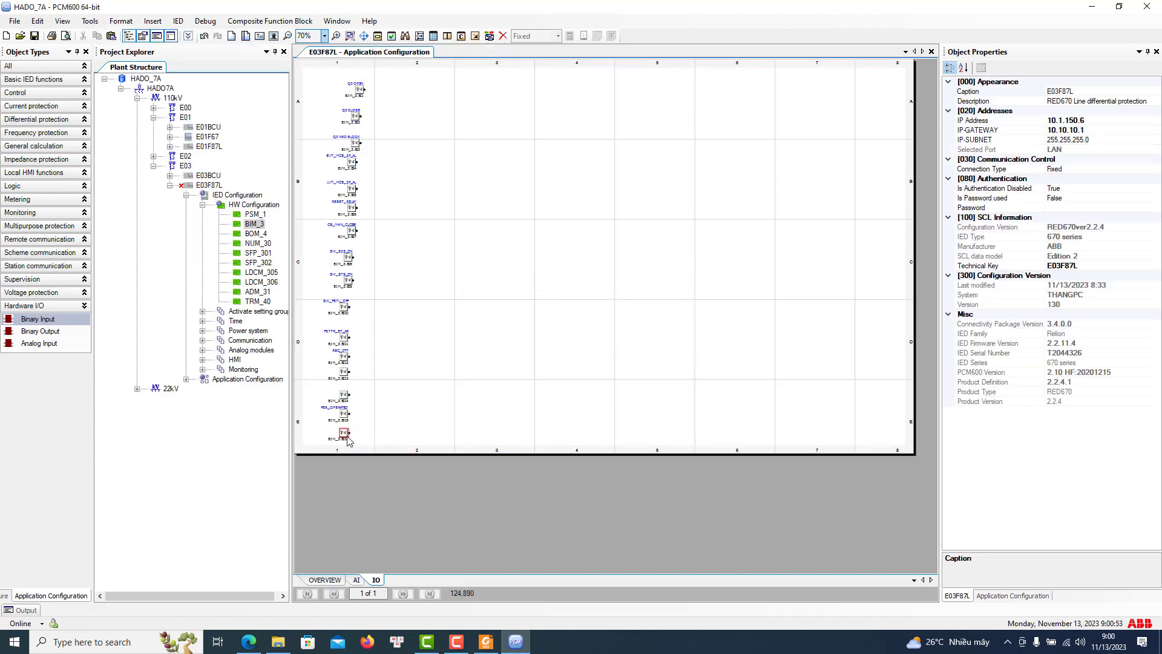
pyautogui.hotkey('ctrl', 'a')
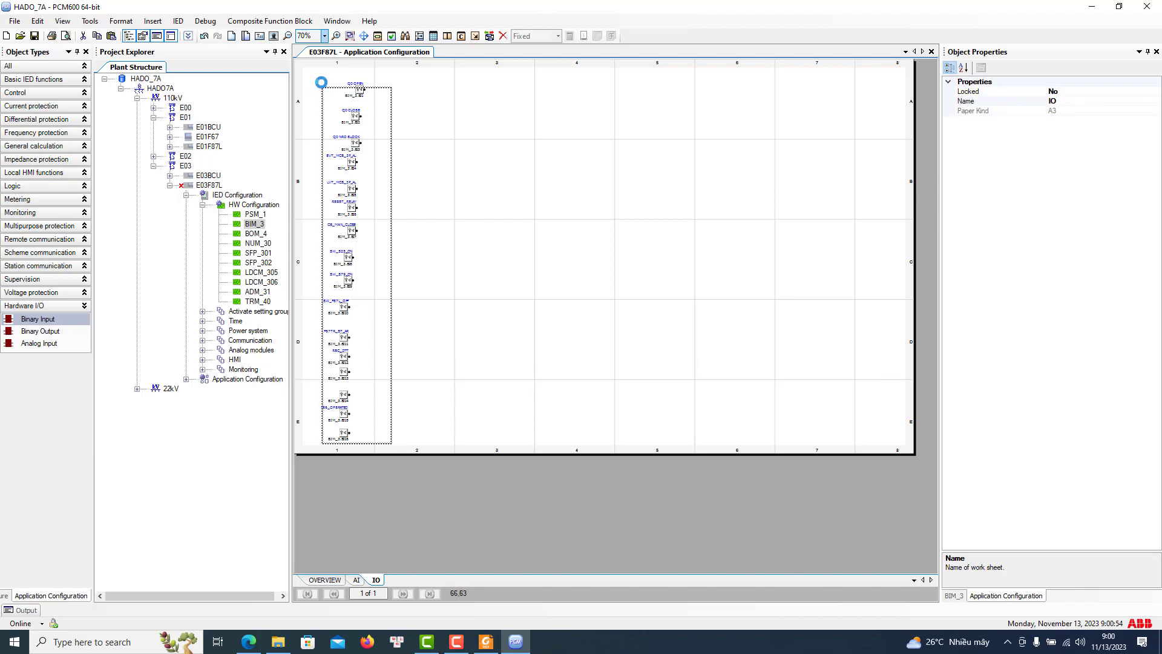
pyautogui.click(356, 89)
pyautogui.click(122, 21)
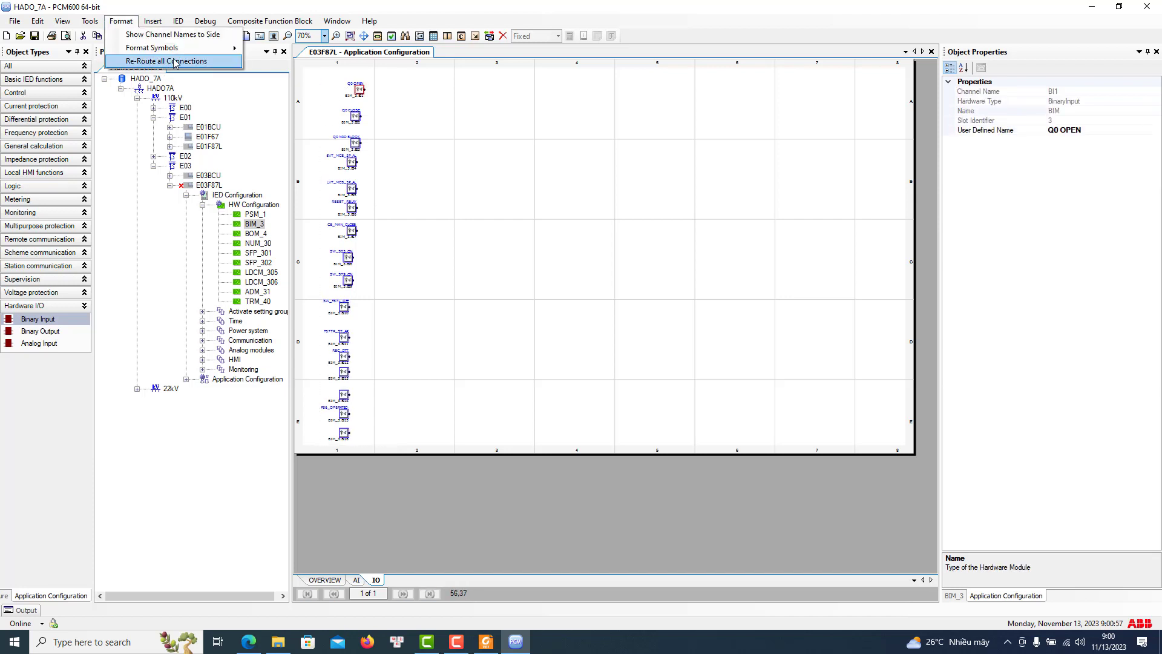
pyautogui.moveTo(200, 49)
pyautogui.moveTo(285, 48)
pyautogui.click(388, 51)
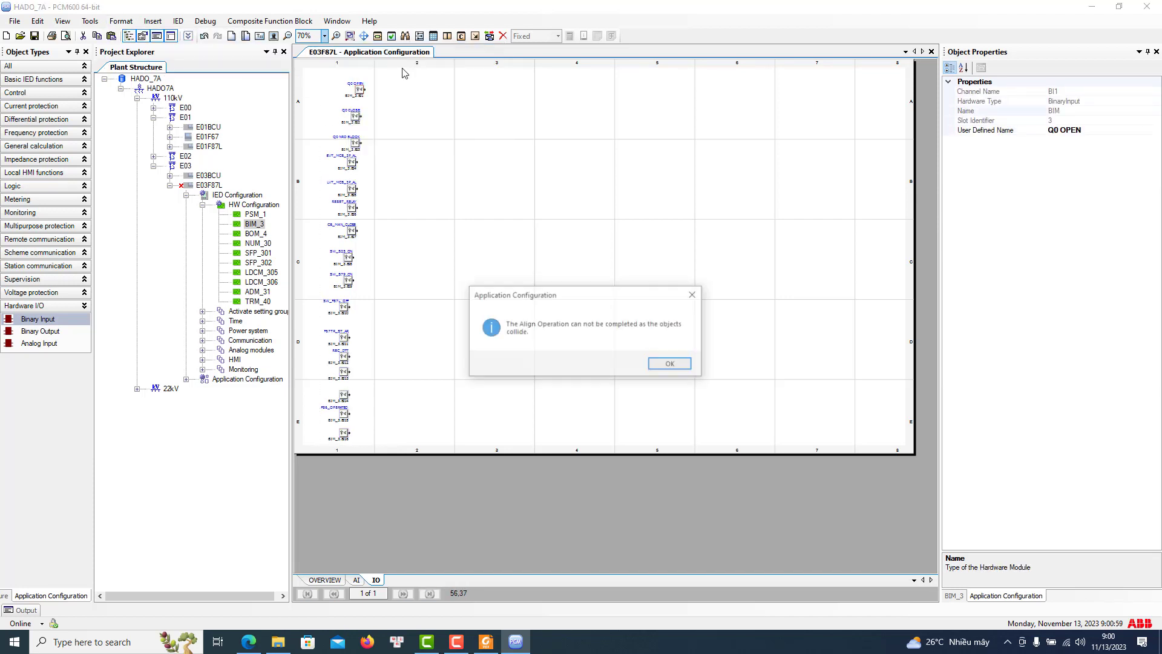
pyautogui.click(672, 364)
# Move the binary input blocks from SW_S25_ON down to BI16 slightly right and up, nearer the column above them
pyautogui.moveTo(391, 443); pyautogui.dragTo(311, 148)
pyautogui.click(348, 258)
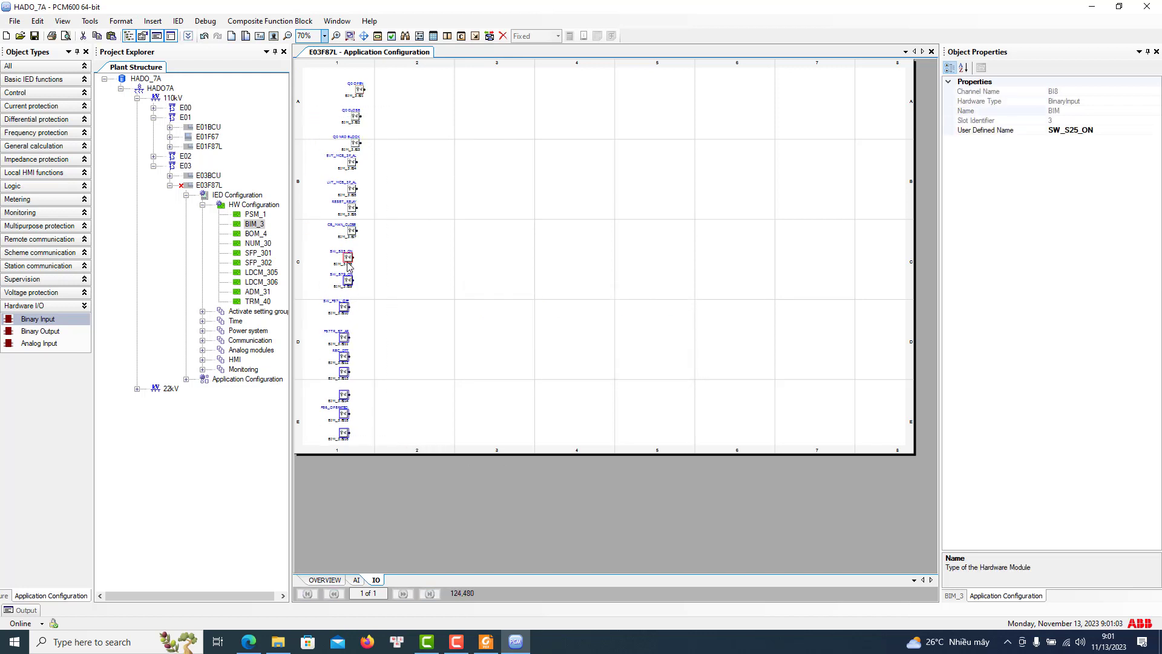
pyautogui.hotkey('ctrl', 'z')
pyautogui.hotkey('ctrl', 'z')
pyautogui.hotkey('ctrl', 'z')
pyautogui.hotkey('ctrl', 'z')
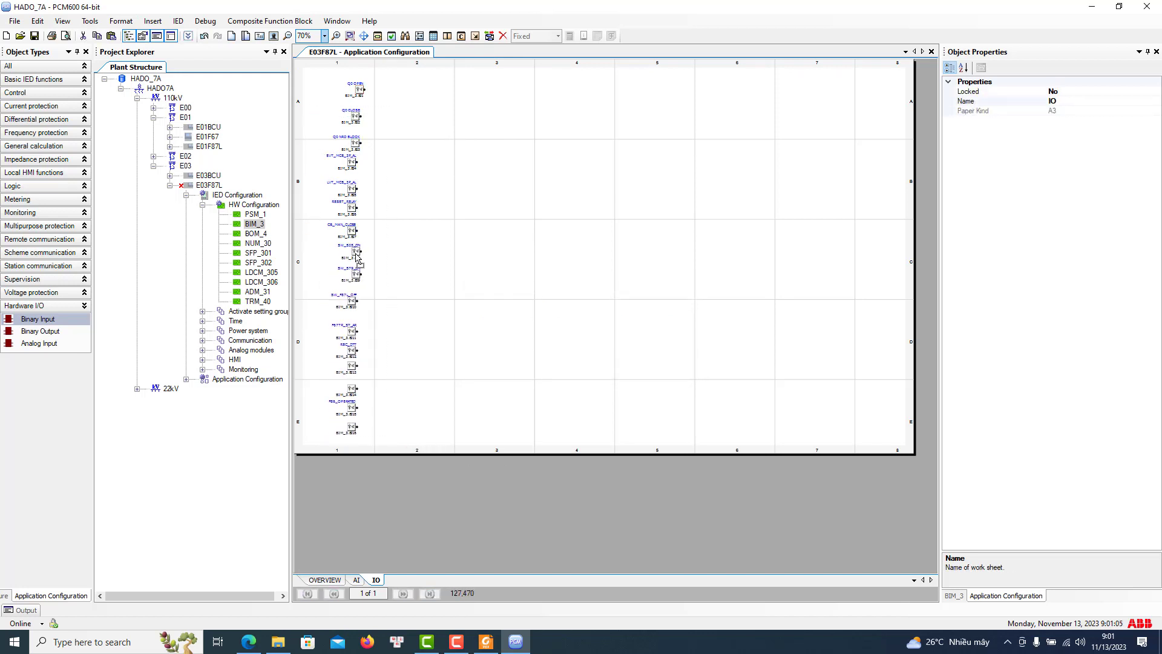
pyautogui.hotkey('ctrl', 'z')
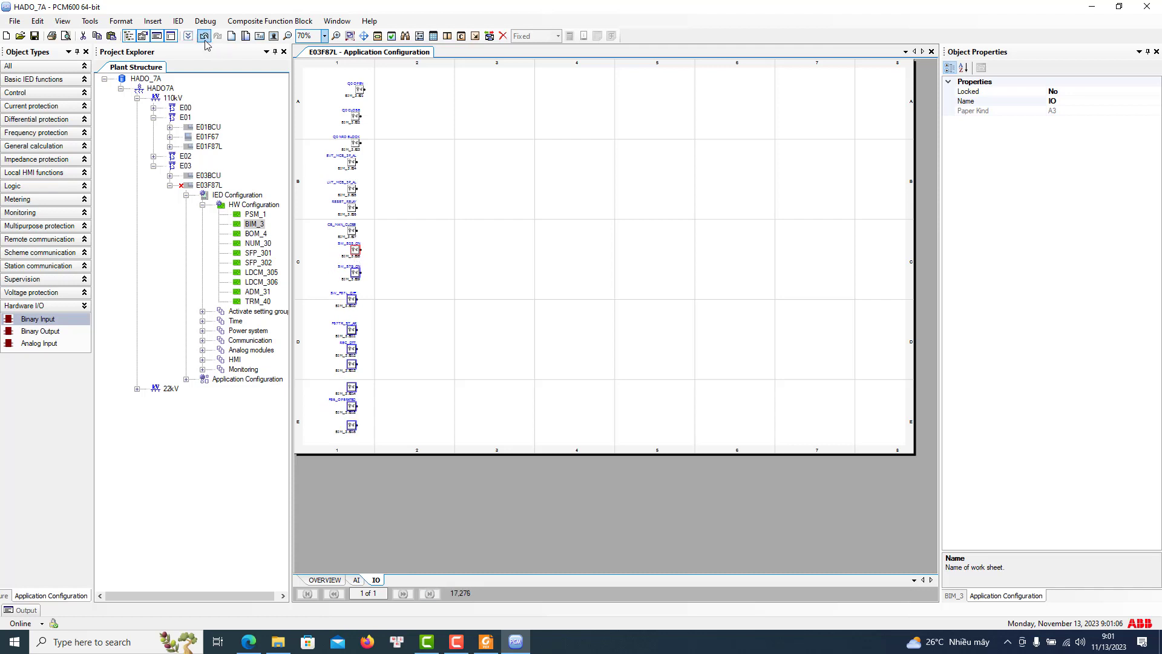
# Try to align the binary input blocks from SW_S25_ON down to BI16, including by their right edges
pyautogui.click(121, 20)
pyautogui.moveTo(151, 48)
pyautogui.moveTo(305, 52)
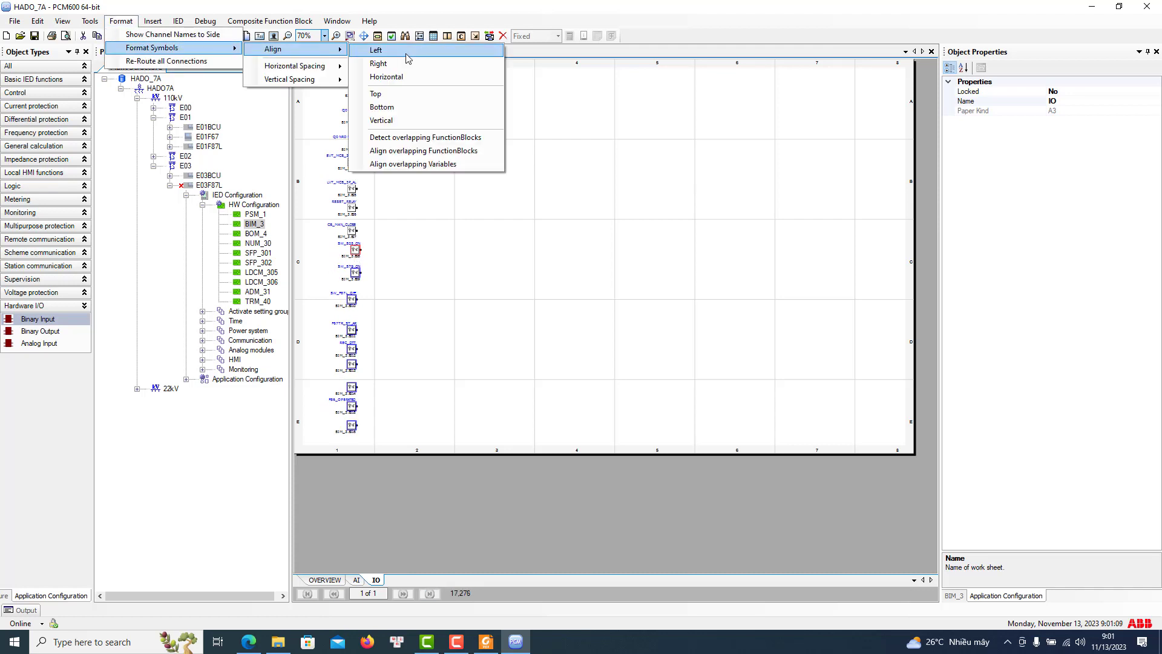
pyautogui.click(526, 68)
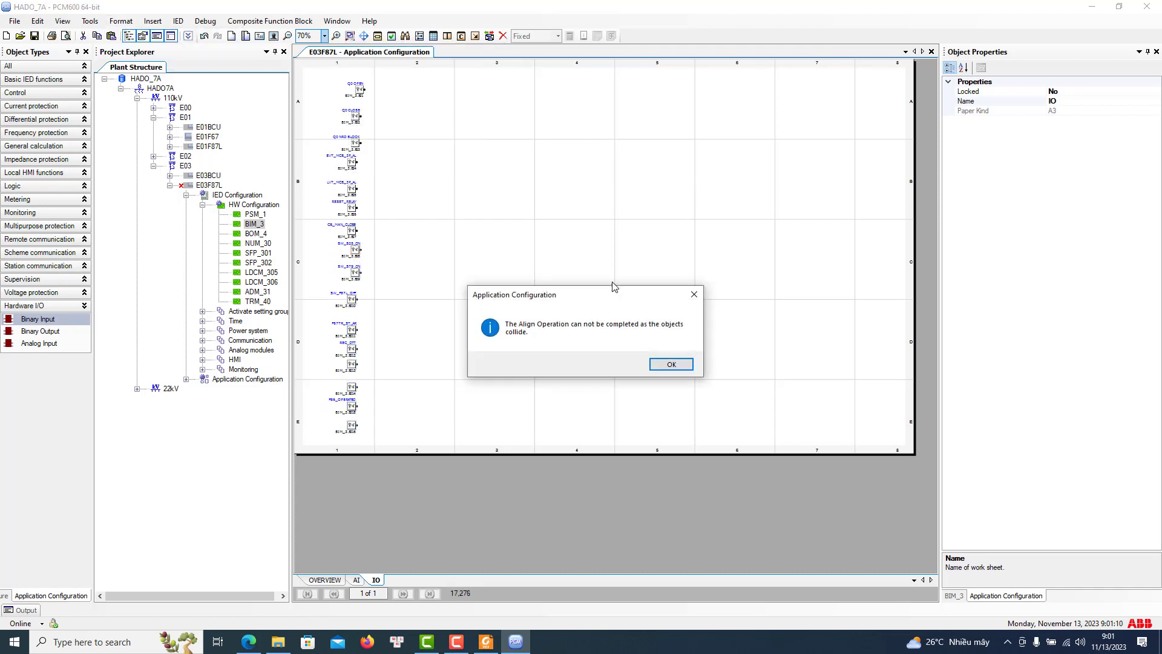
pyautogui.click(671, 363)
pyautogui.click(121, 20)
pyautogui.moveTo(167, 49)
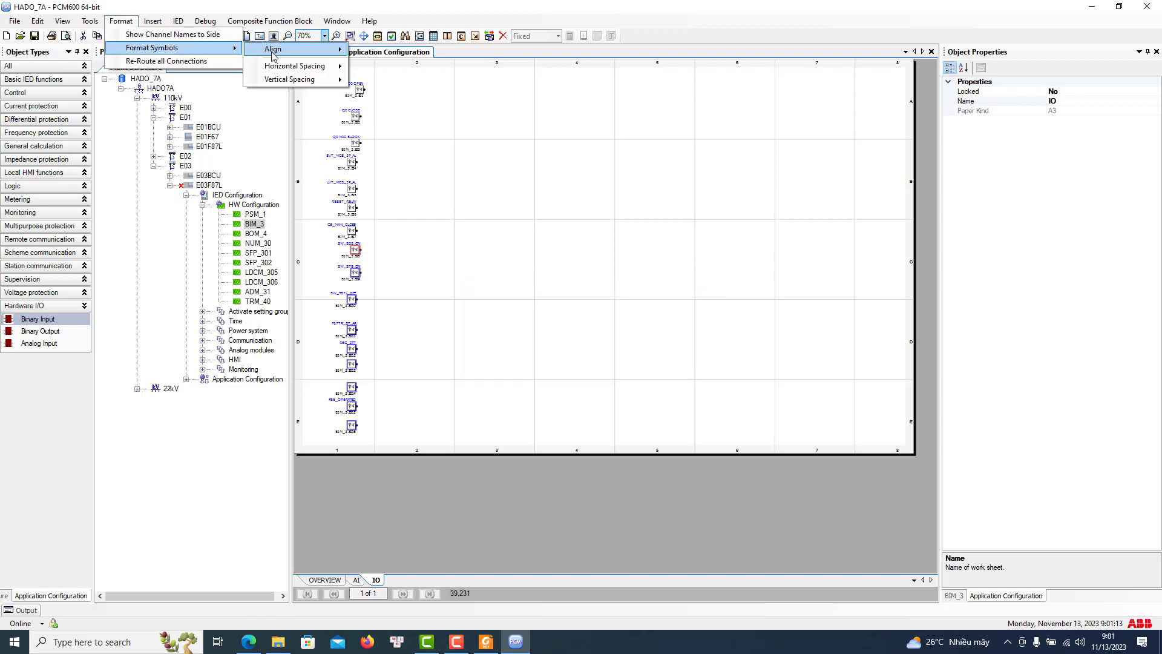
pyautogui.moveTo(306, 49)
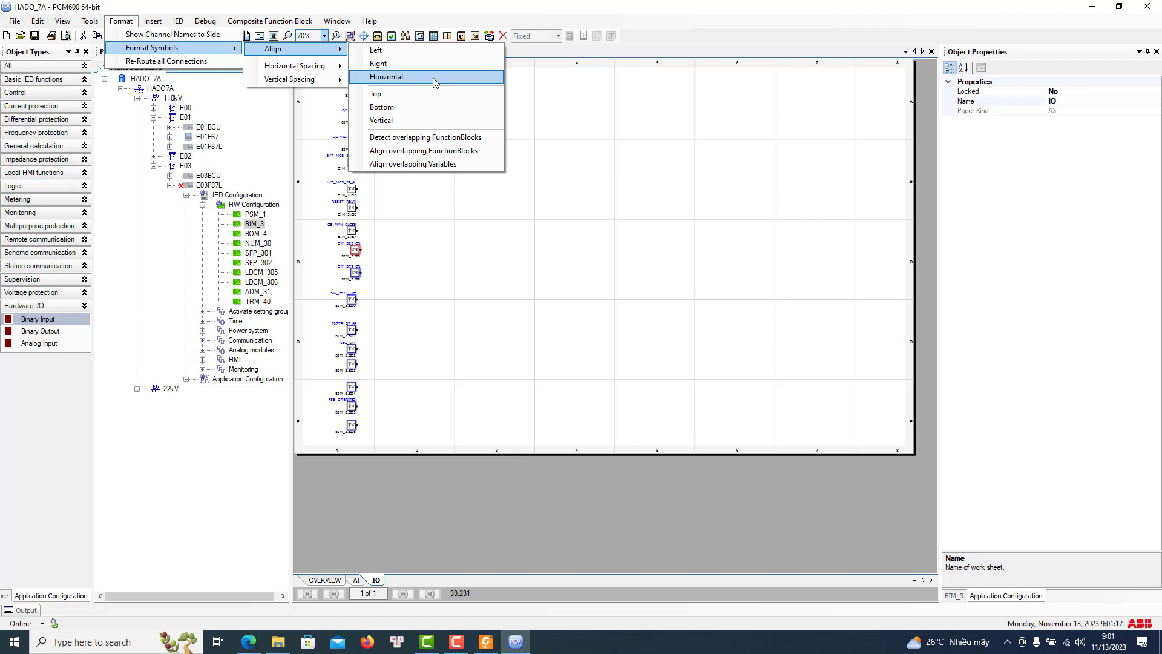
pyautogui.click(423, 63)
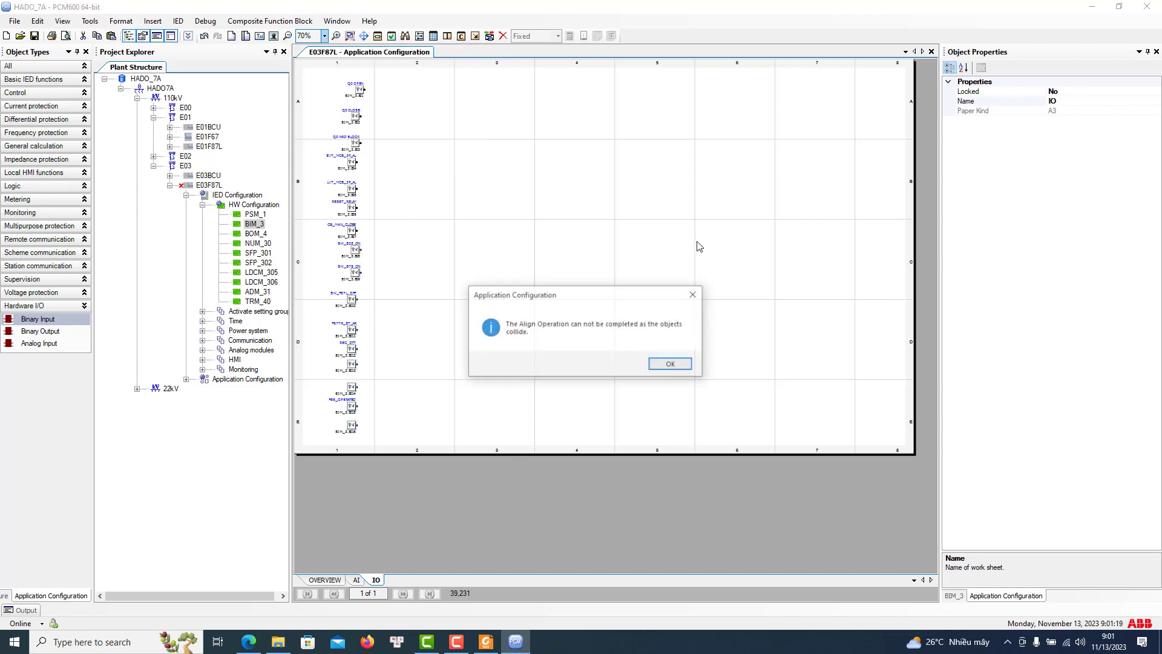
pyautogui.click(670, 363)
# Right-align the binary input blocks from Q0 OPEN down to SW_F87L_OFF
pyautogui.moveTo(469, 320); pyautogui.dragTo(317, 76)
pyautogui.click(121, 21)
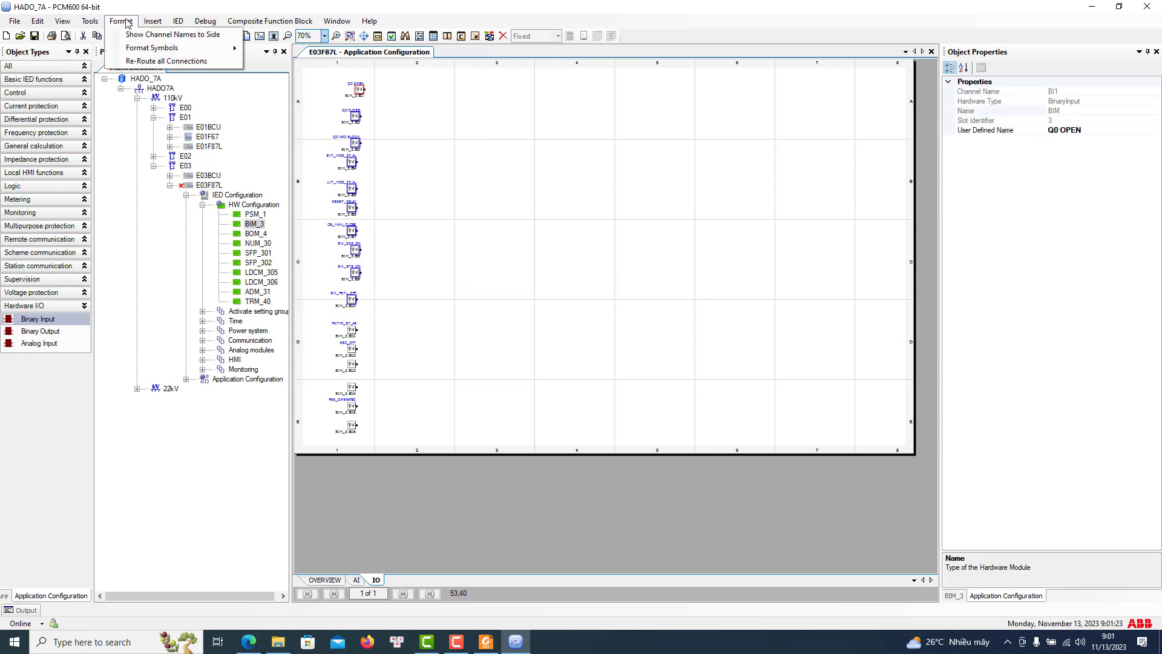
pyautogui.moveTo(300, 49)
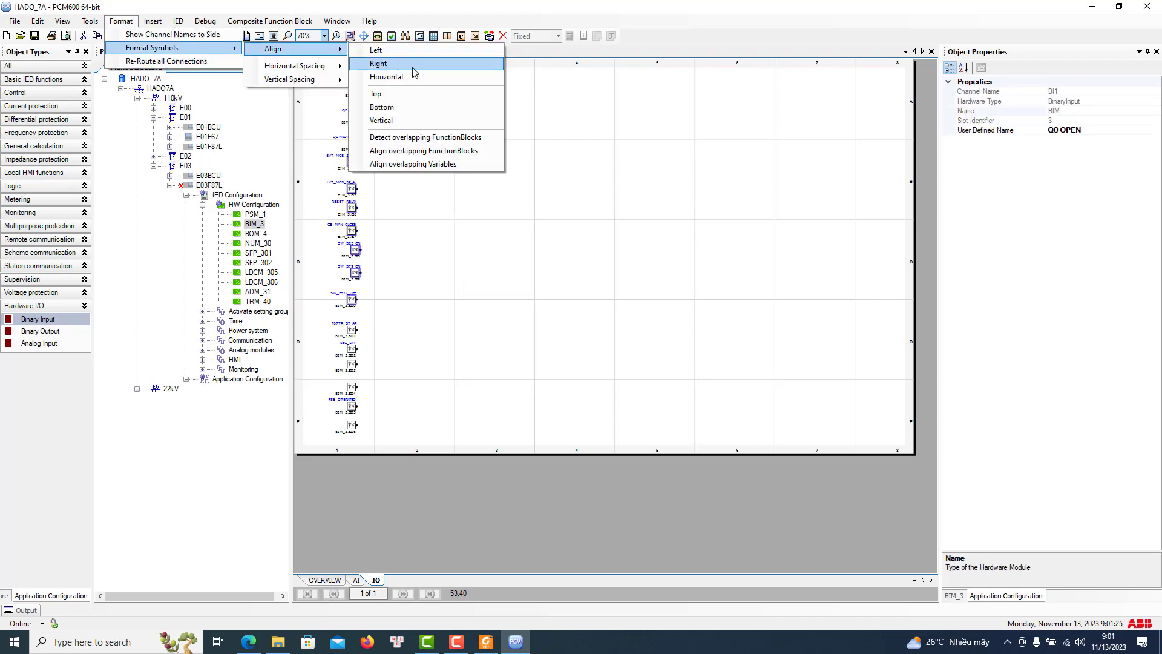
pyautogui.click(415, 67)
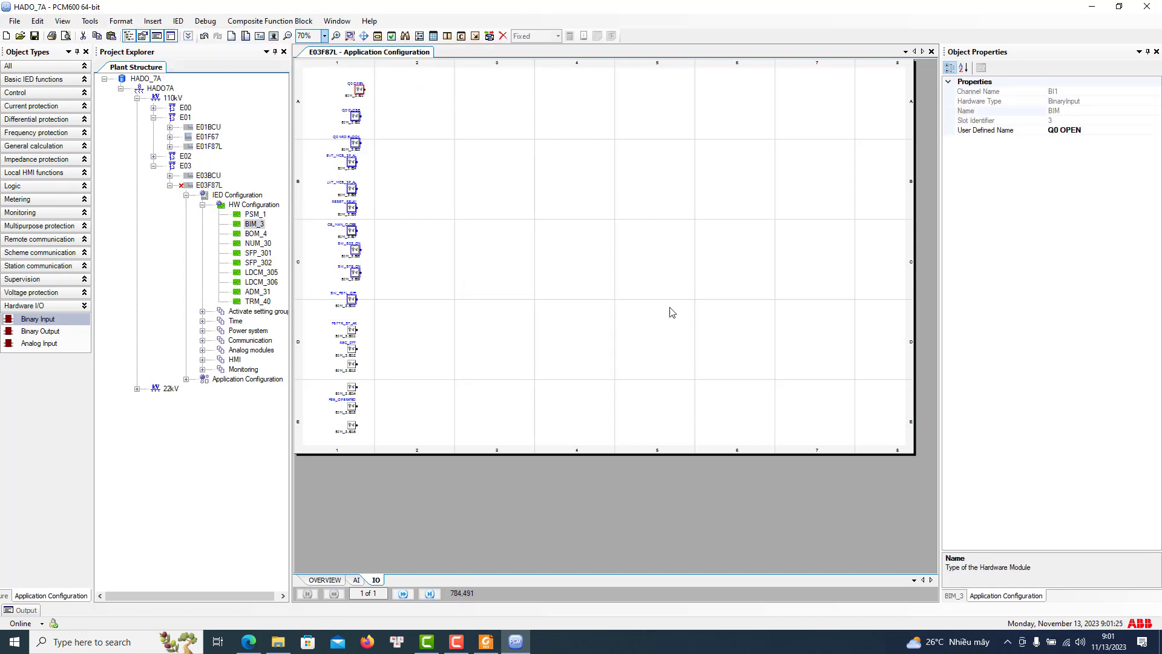
pyautogui.click(416, 368)
# Try to right-align the remaining binary input blocks from SW_F87L_OFF down to BI16
pyautogui.moveTo(435, 444); pyautogui.dragTo(321, 291)
pyautogui.click(122, 22)
pyautogui.moveTo(153, 49)
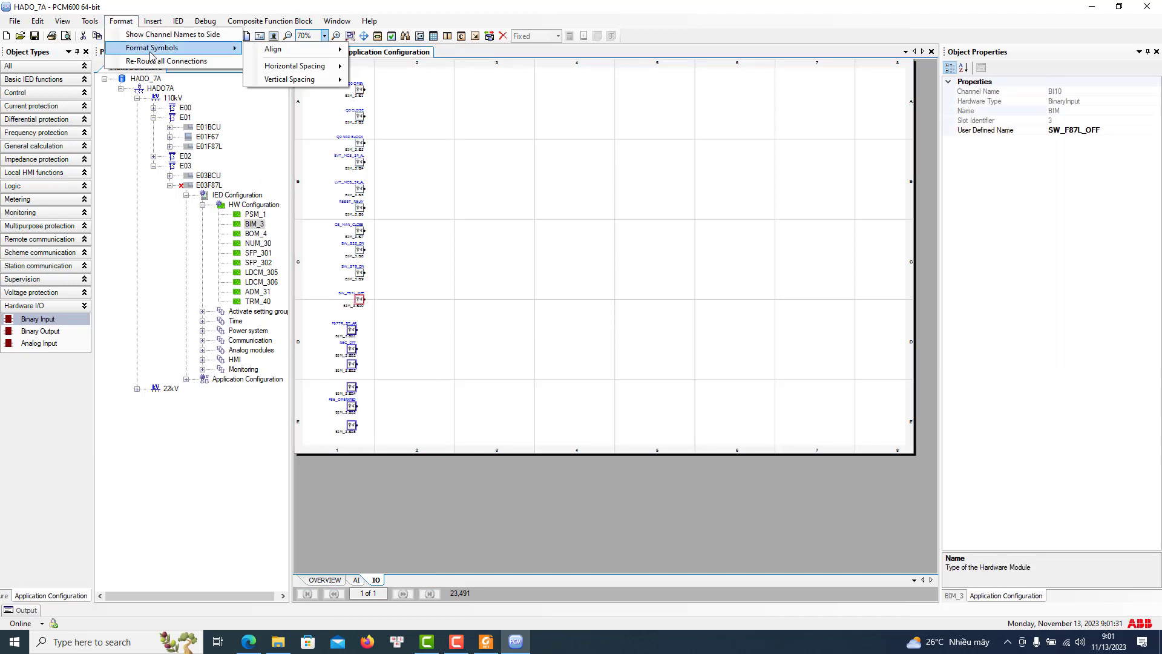
pyautogui.moveTo(284, 54)
pyautogui.click(394, 64)
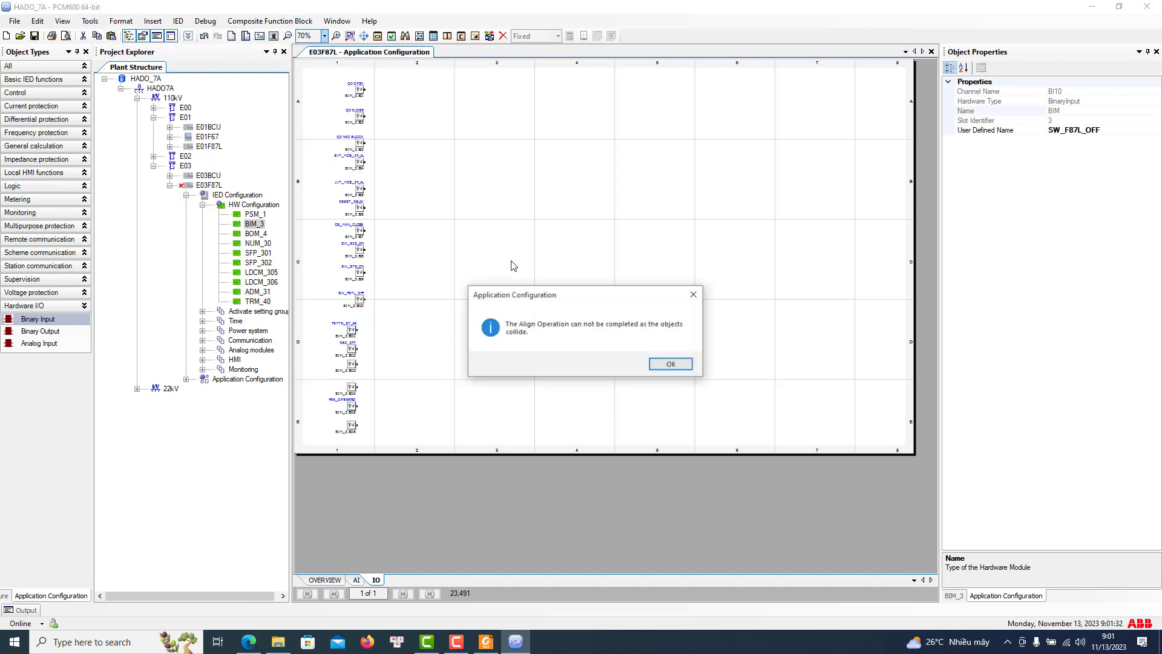
pyautogui.click(670, 365)
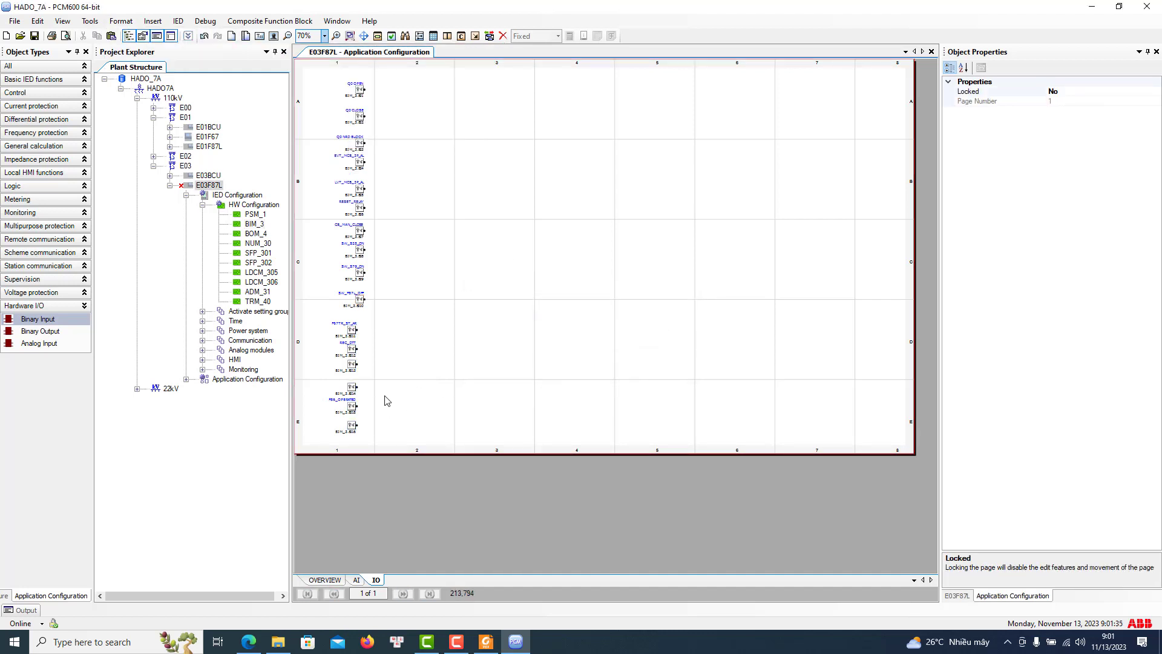
# Move the blocks from F67TR_ST_AR down to BI14 slightly up, and likewise the F86_OPERATED and BI16 blocks
pyautogui.moveTo(385, 396); pyautogui.dragTo(351, 323)
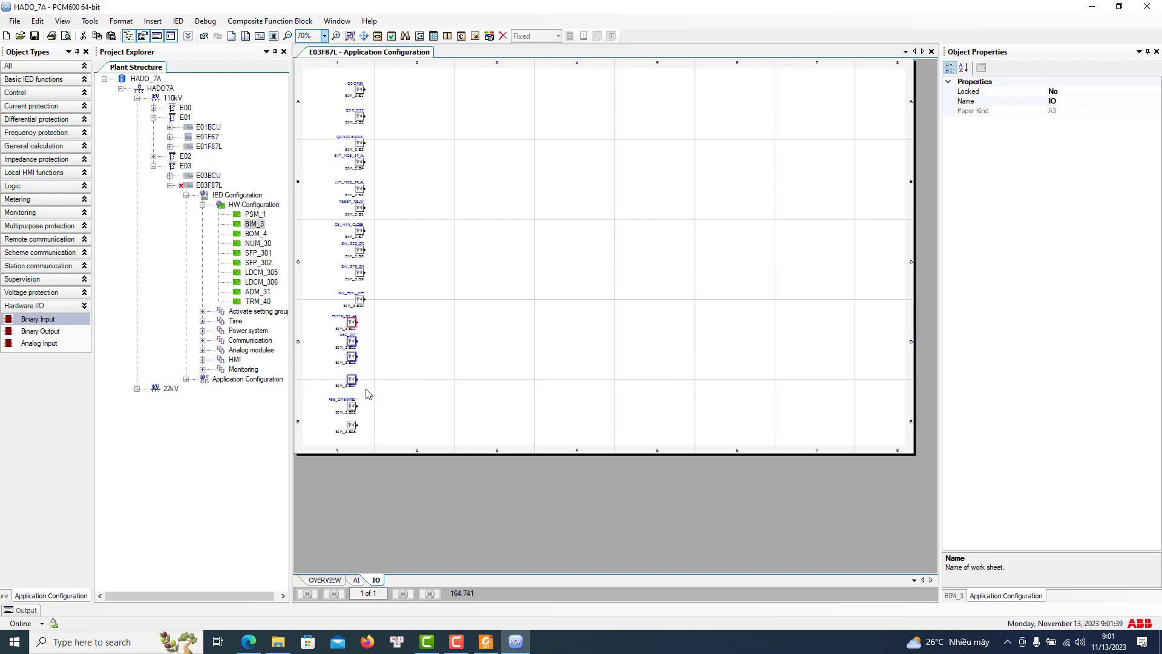
pyautogui.moveTo(380, 437); pyautogui.dragTo(353, 404)
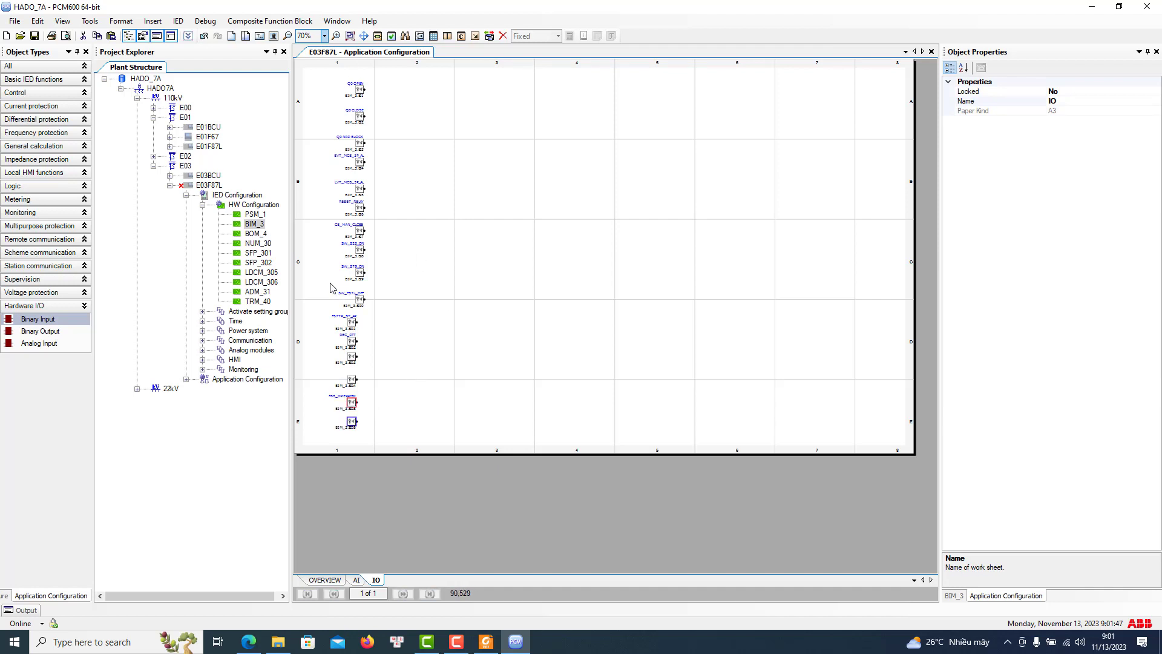
# Try again to right-align the respaced blocks F67TR_ST_AR through BI16 with SW_F87L_OFF
pyautogui.moveTo(319, 282); pyautogui.dragTo(467, 441)
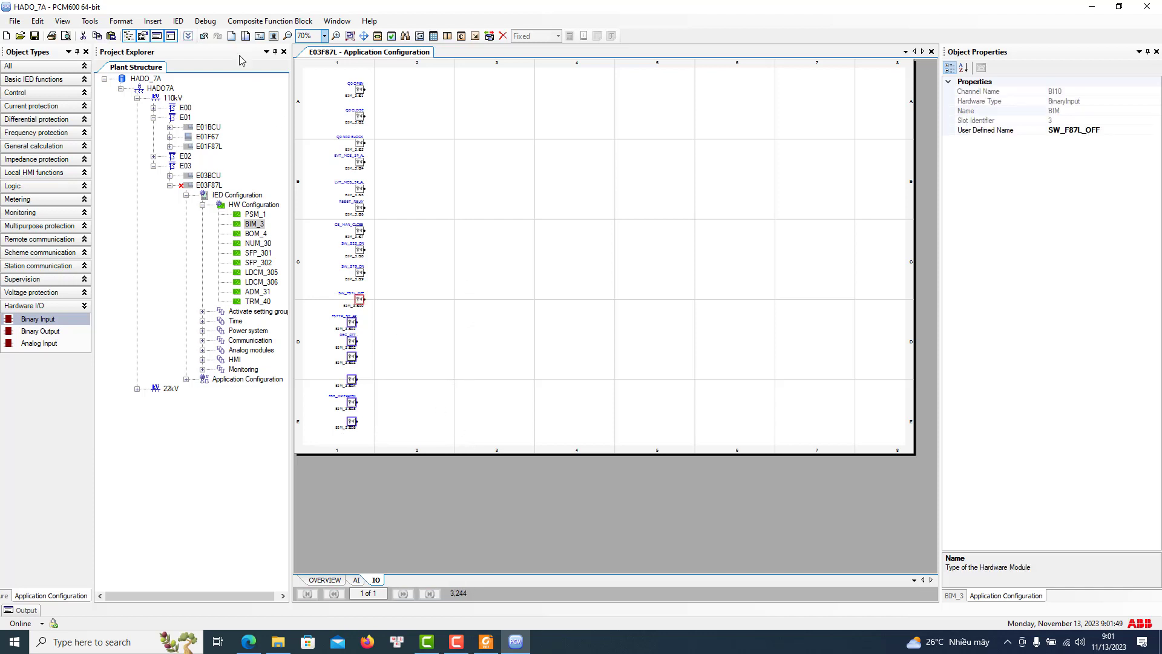
pyautogui.click(121, 21)
pyautogui.moveTo(159, 48)
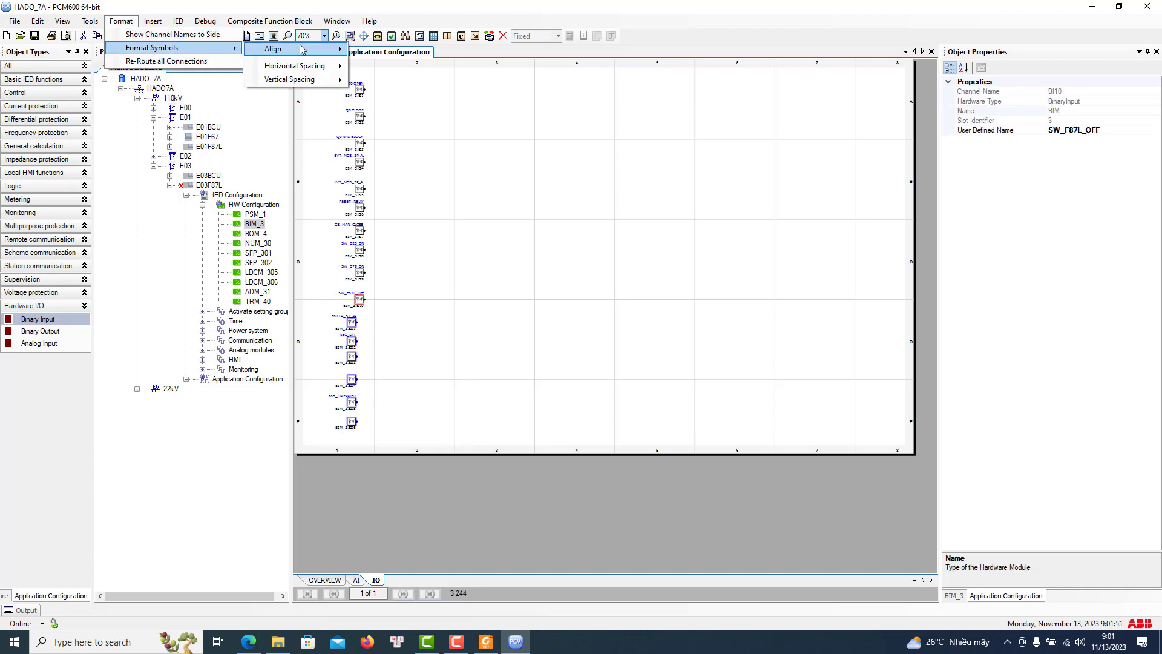
pyautogui.moveTo(281, 49)
pyautogui.click(388, 64)
pyautogui.click(671, 364)
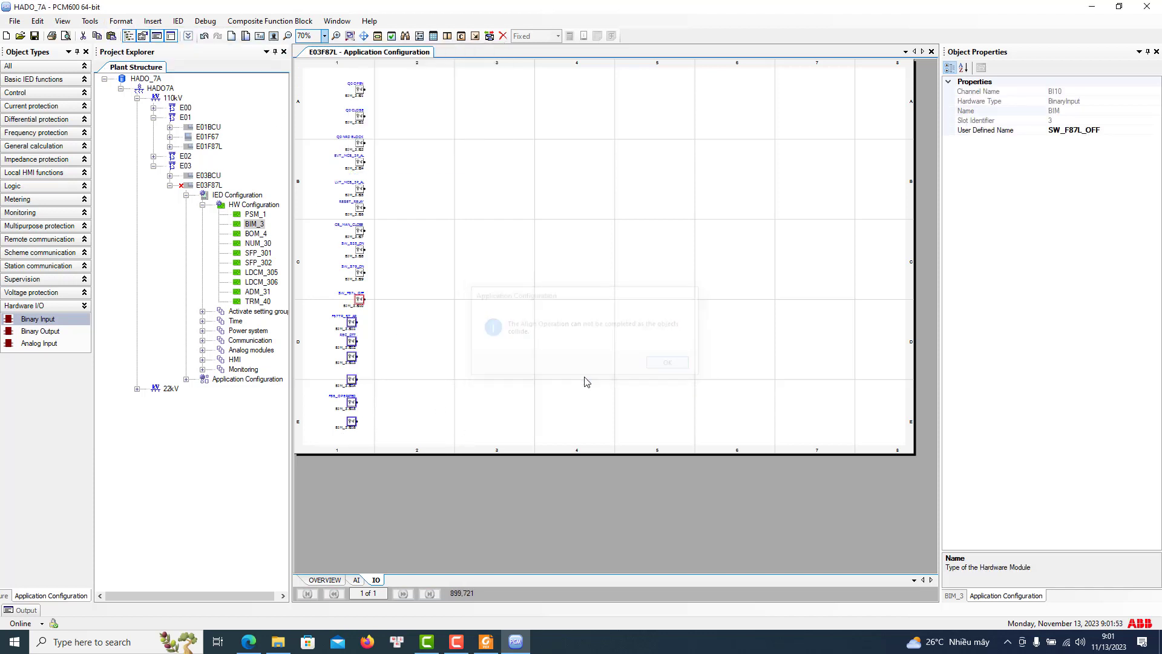
# Move the BI14, F86_OPERATED and BI16 binary input blocks slightly up to even out their spacing
pyautogui.click(371, 427)
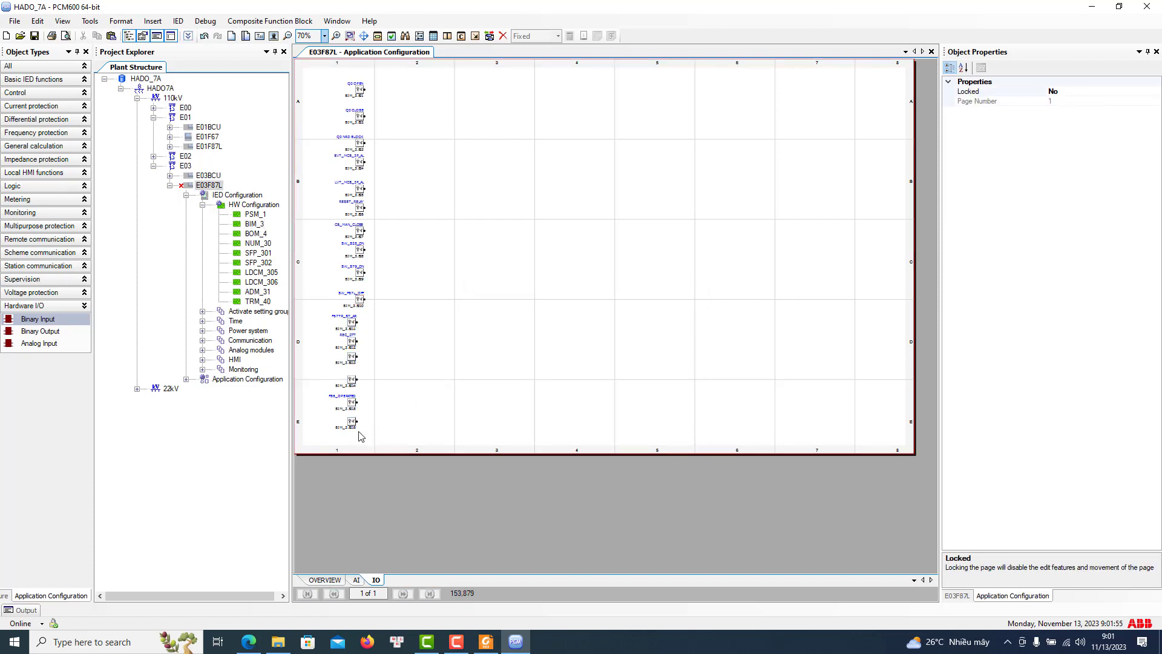
pyautogui.click(352, 404)
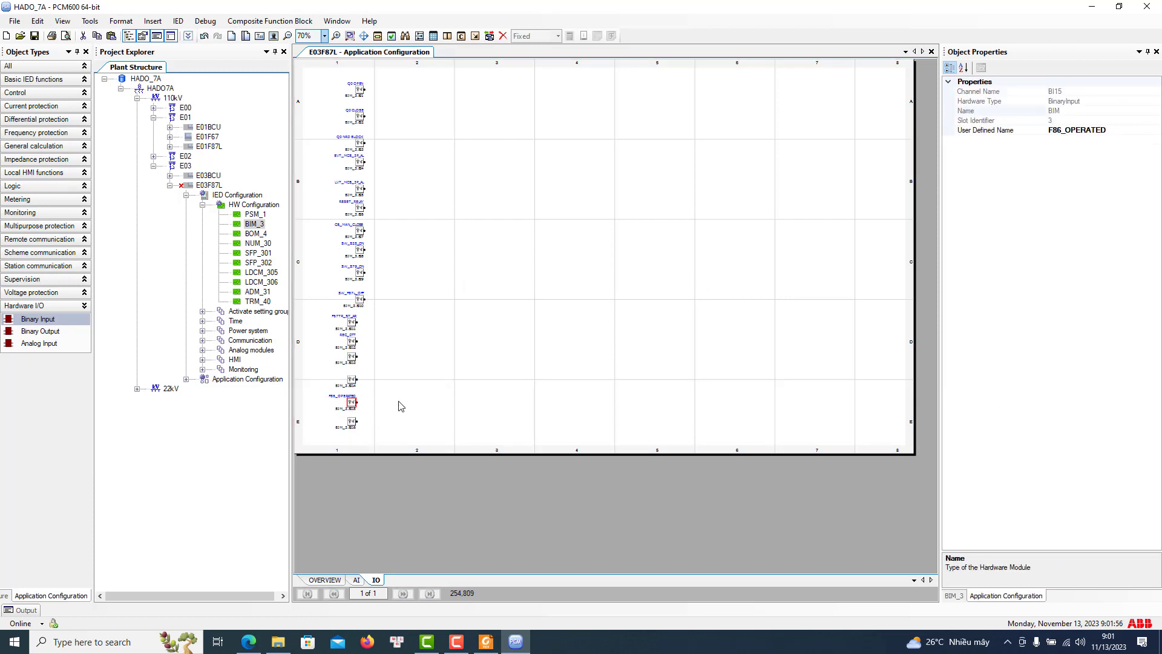
pyautogui.click(355, 402)
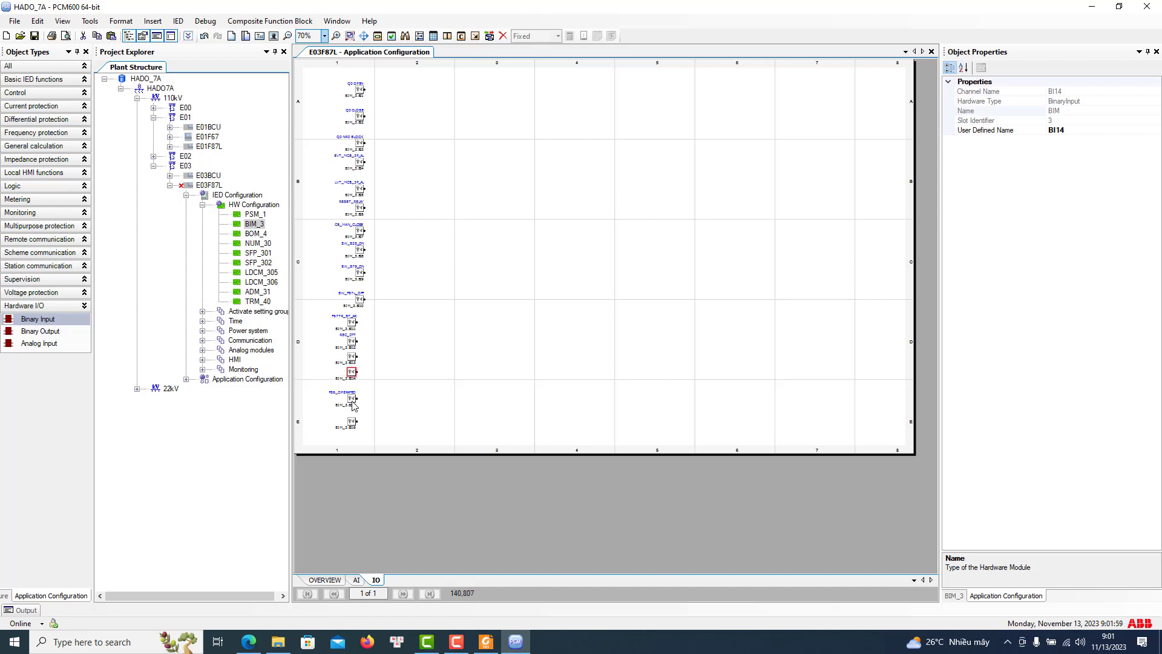
pyautogui.click(353, 404)
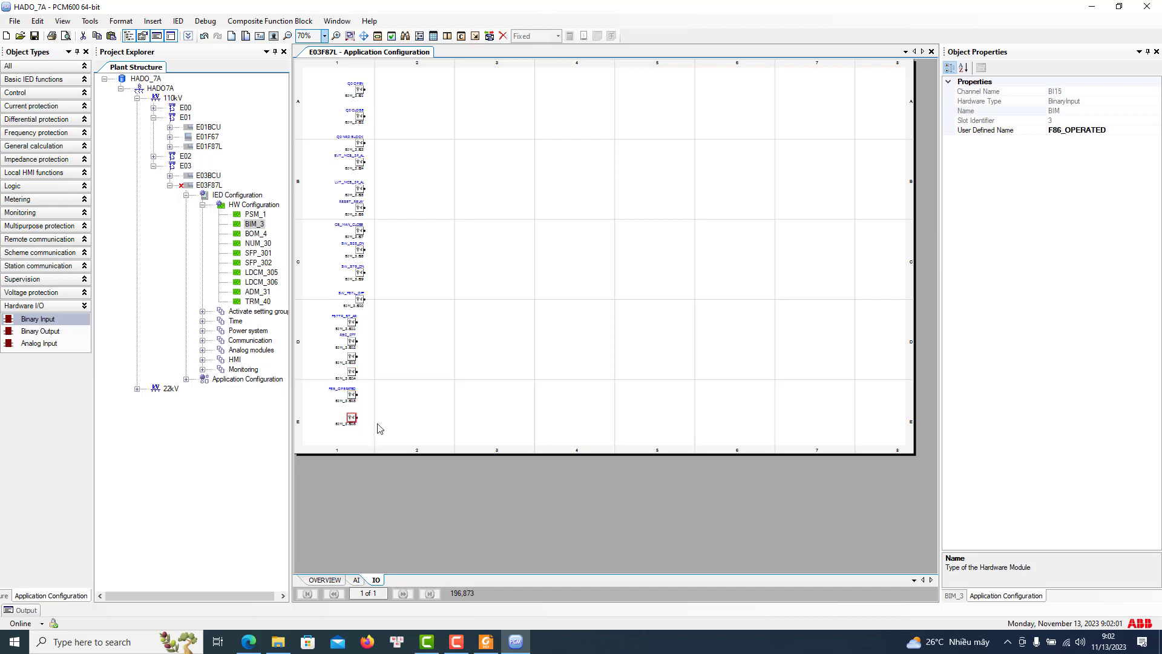
# Try to right-align the binary input blocks from F67TR_ST_AR down to BI16, leaving out SW_F87L_OFF
pyautogui.moveTo(380, 429); pyautogui.dragTo(317, 300)
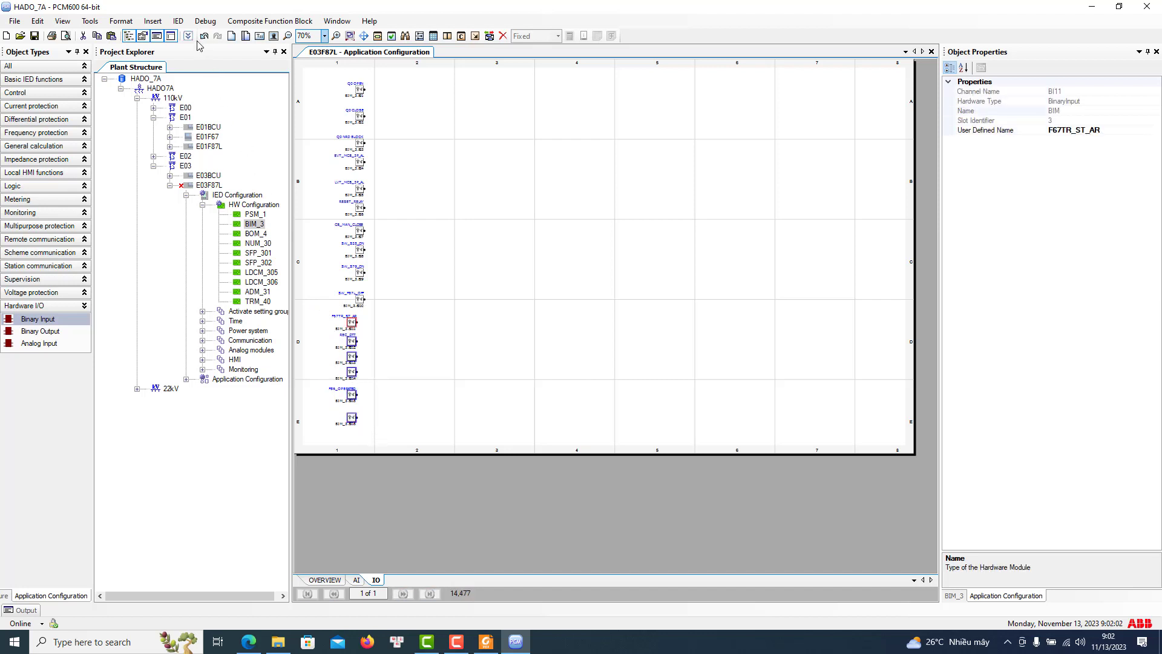
pyautogui.click(123, 23)
pyautogui.moveTo(155, 48)
pyautogui.moveTo(291, 50)
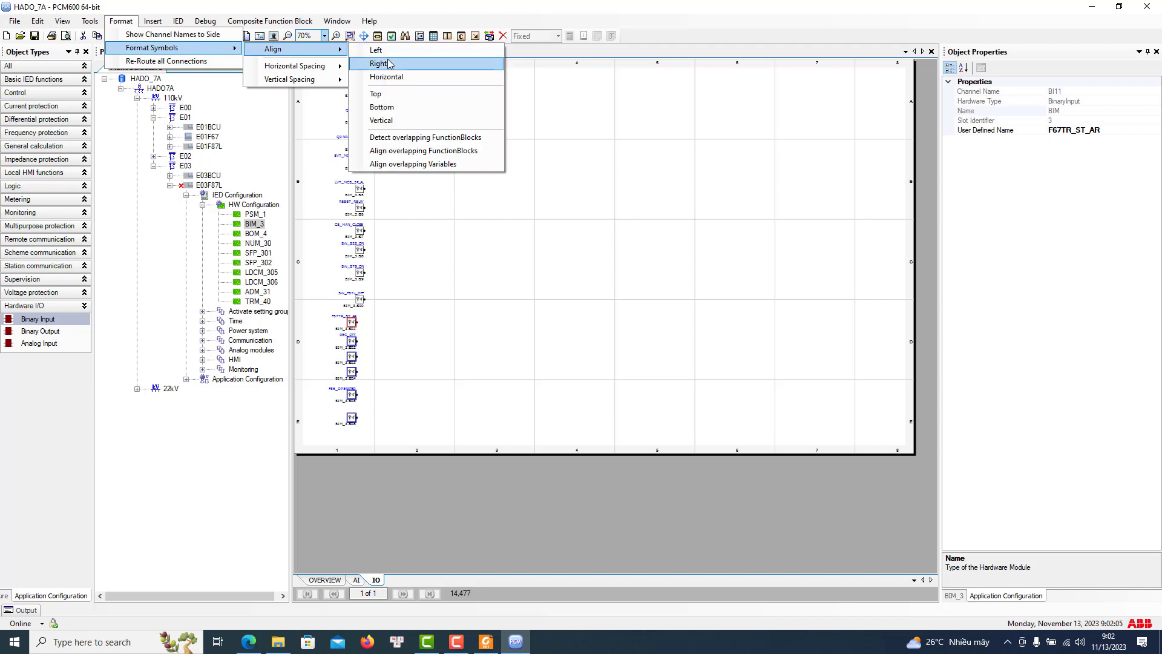
pyautogui.click(389, 65)
pyautogui.click(658, 367)
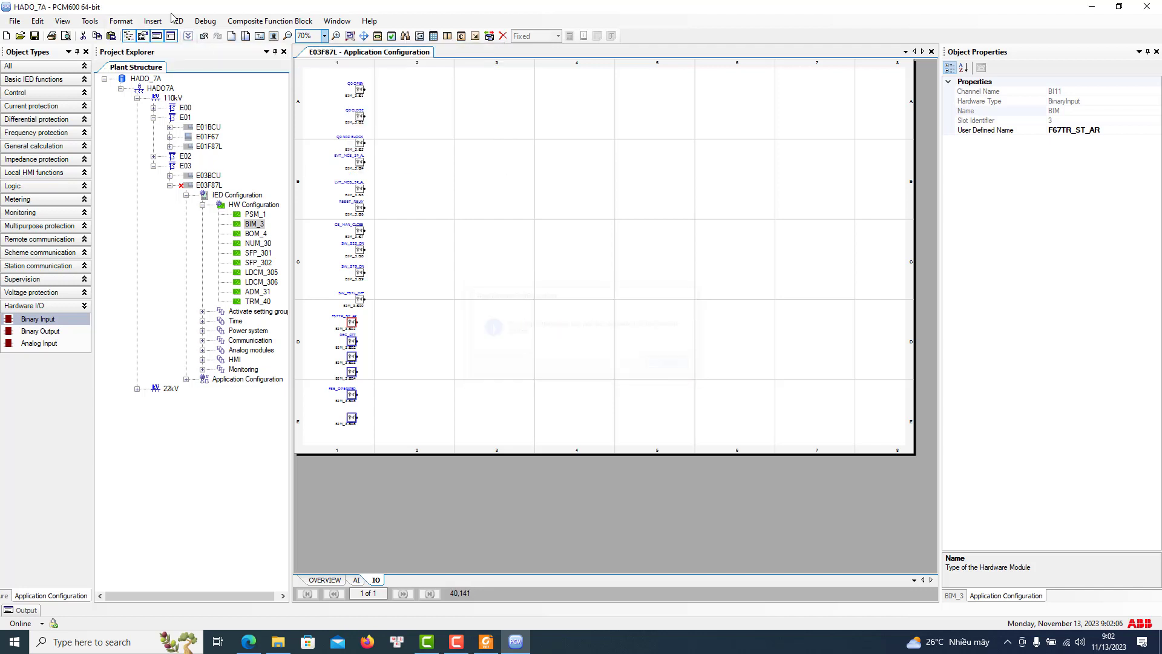
# Try to left-align the same binary input blocks from F67TR_ST_AR down to BI16
pyautogui.click(118, 23)
pyautogui.moveTo(155, 42)
pyautogui.moveTo(291, 49)
pyautogui.click(396, 50)
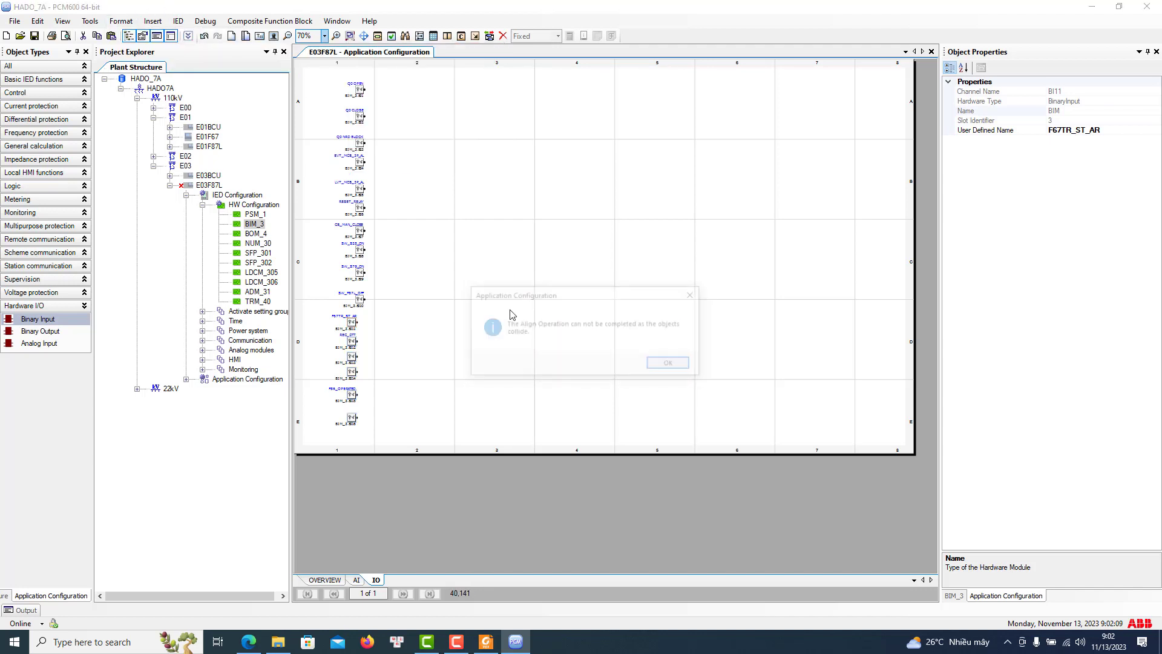
pyautogui.click(666, 363)
pyautogui.click(382, 400)
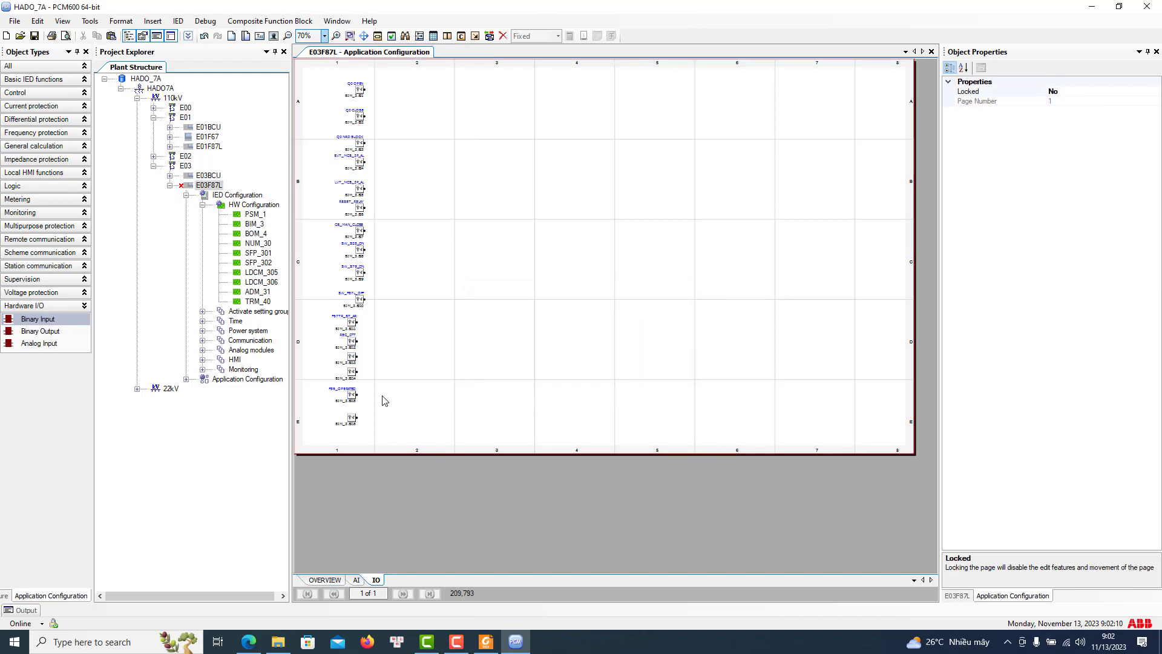
# Try to left-align the binary input blocks from SW_F87L_OFF down to F86_OPERATED
pyautogui.moveTo(438, 401); pyautogui.dragTo(332, 294)
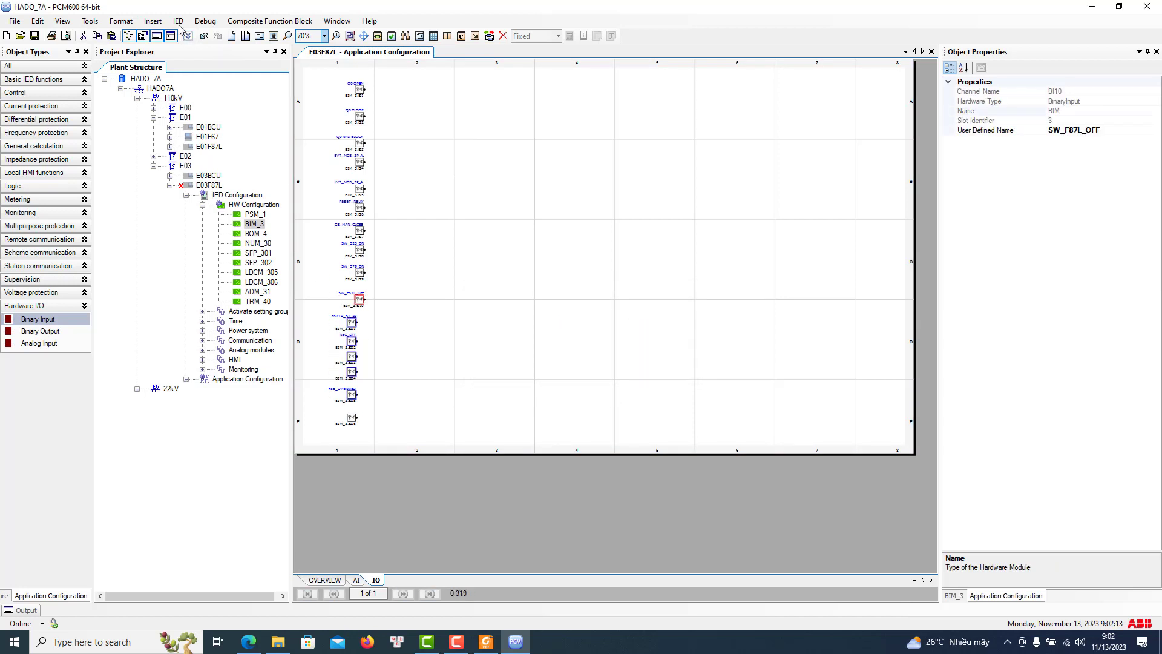
pyautogui.click(121, 21)
pyautogui.moveTo(164, 48)
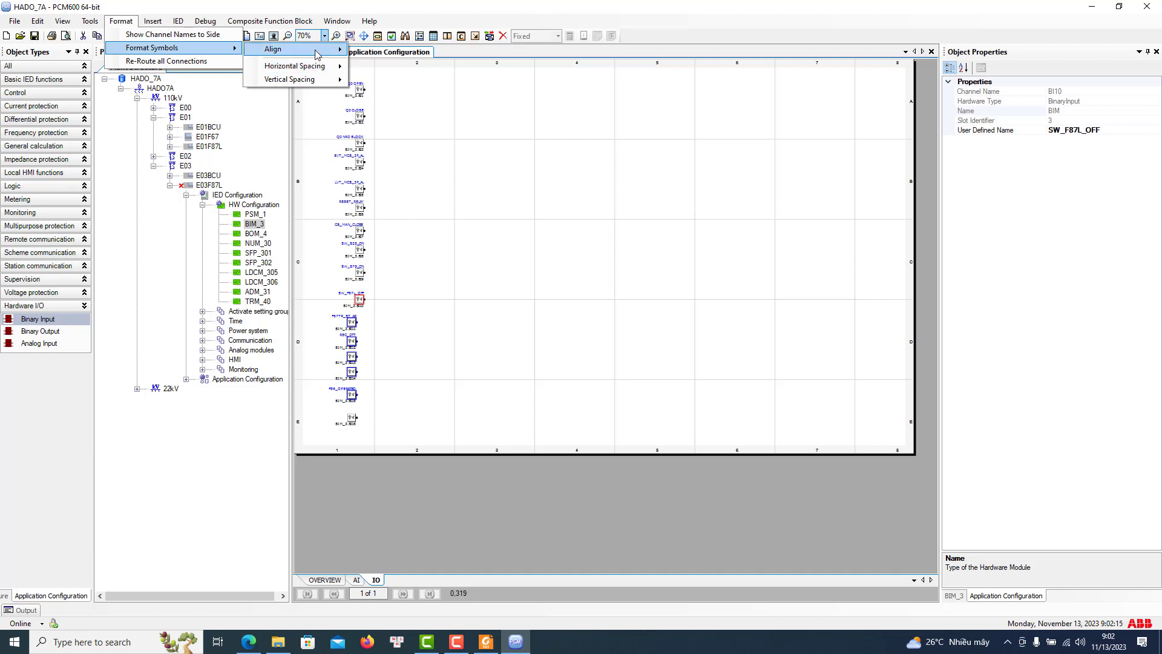
pyautogui.click(413, 51)
pyautogui.click(668, 362)
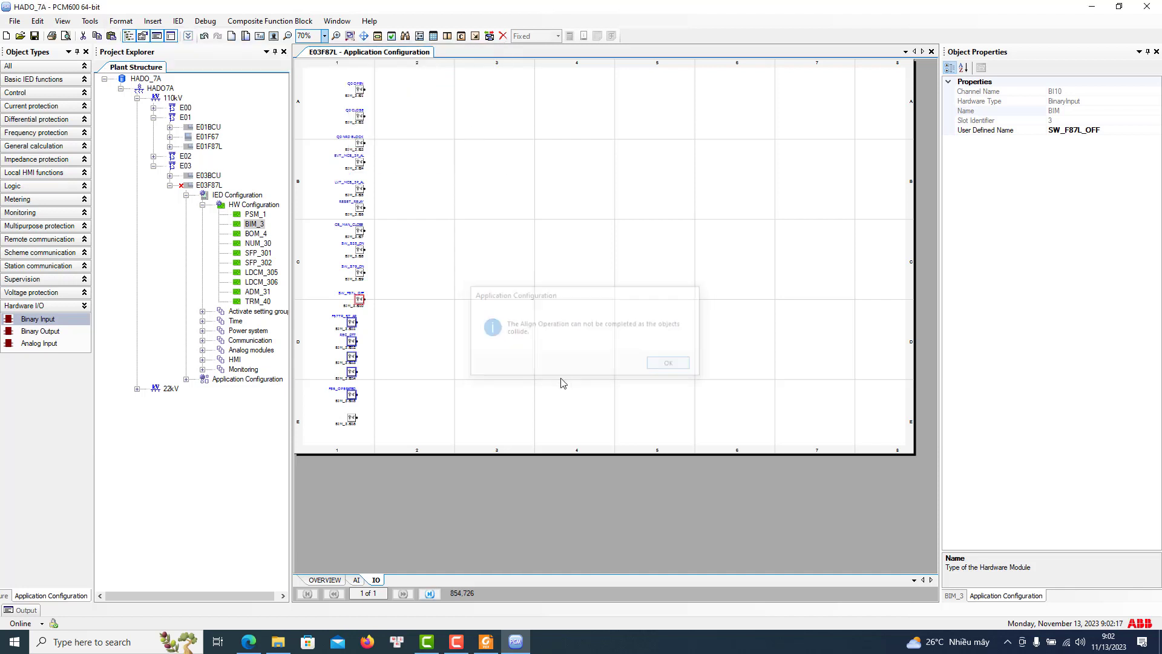
pyautogui.click(402, 357)
# Right-align only the F67TR_ST_AR block with SW_F87L_OFF
pyautogui.moveTo(380, 336); pyautogui.dragTo(322, 286)
pyautogui.click(121, 20)
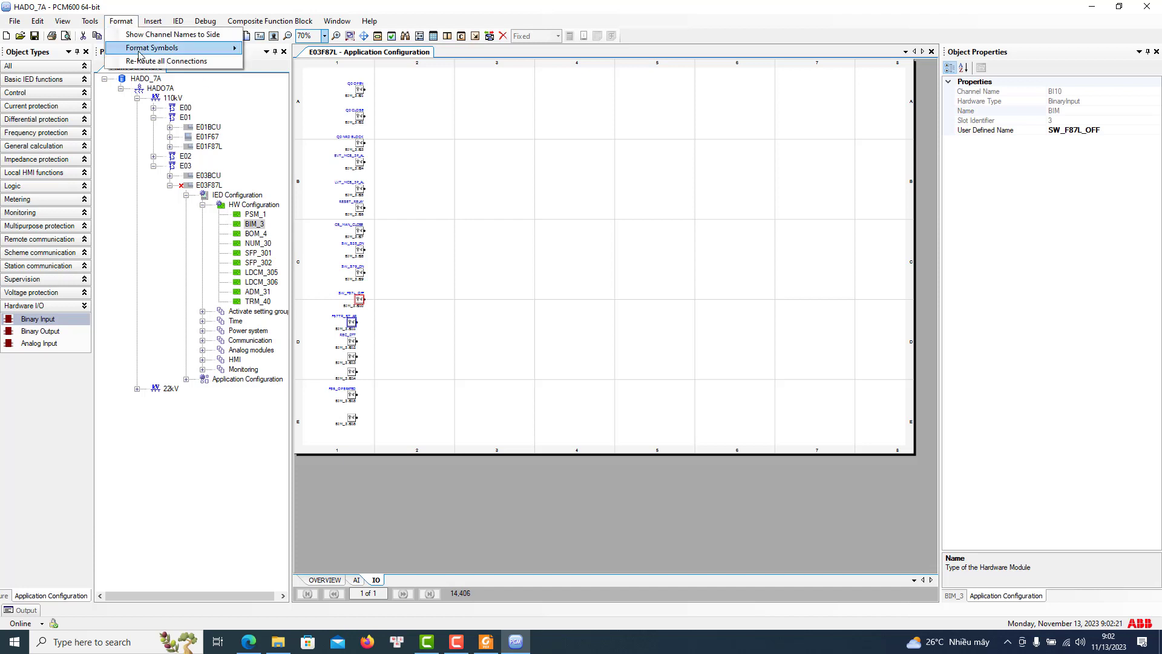
pyautogui.moveTo(154, 48)
pyautogui.moveTo(275, 49)
pyautogui.click(392, 65)
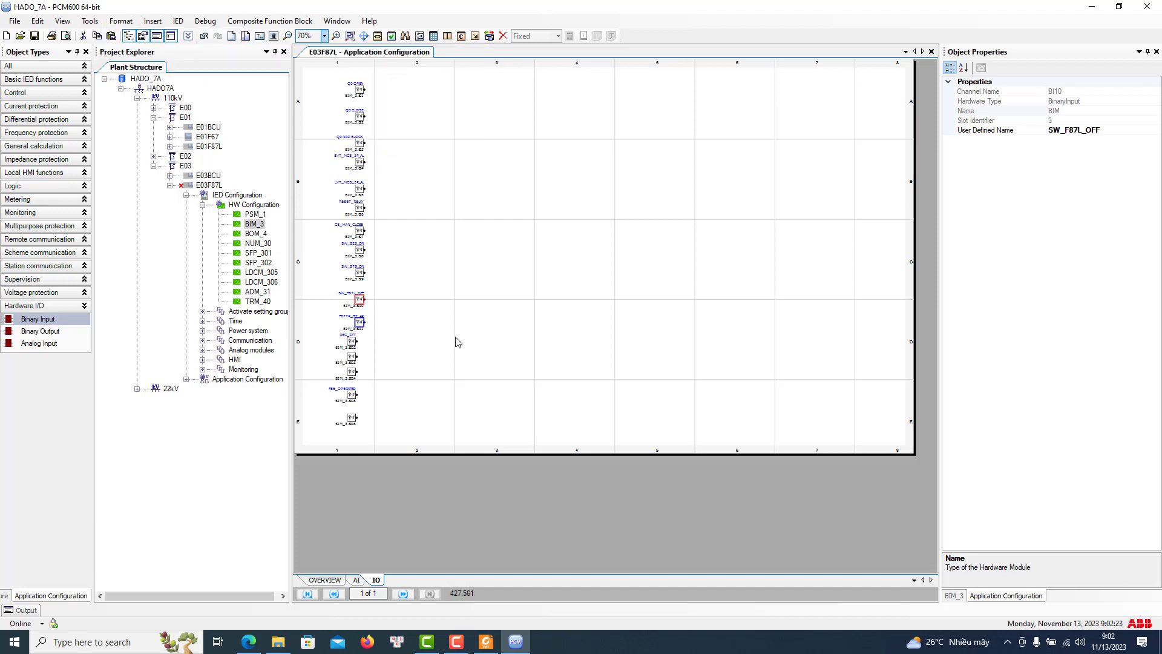
pyautogui.click(400, 362)
# Try to align the REC_DTT, BI13 and BI14 blocks with F67TR_ST_AR
pyautogui.click(360, 323)
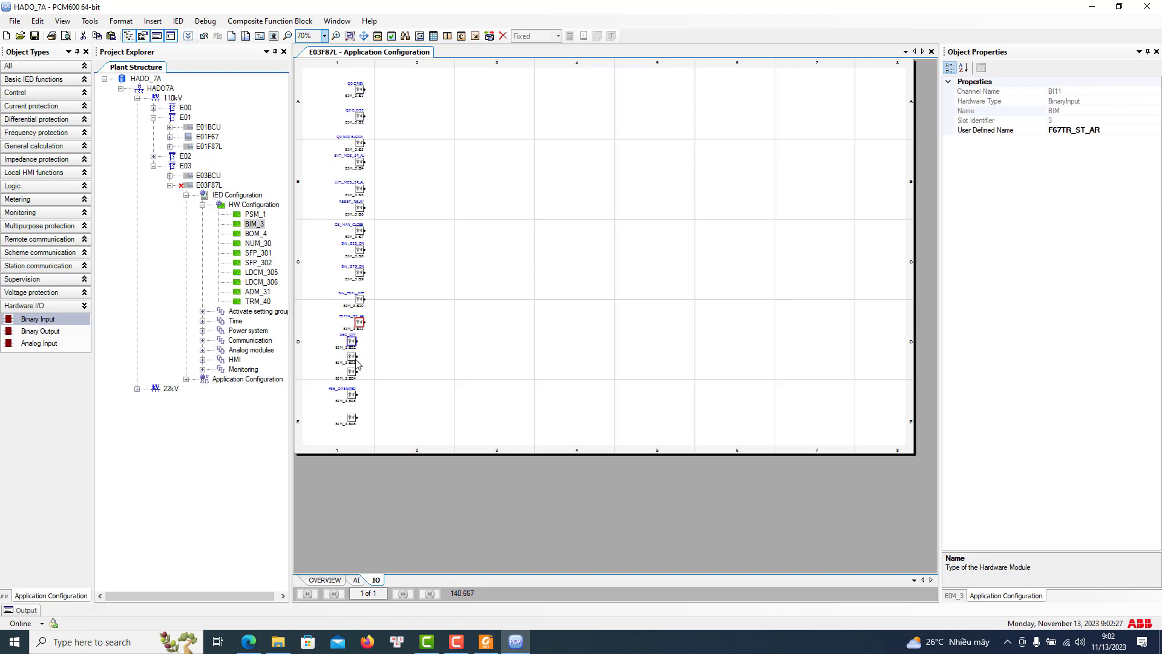
pyautogui.click(121, 20)
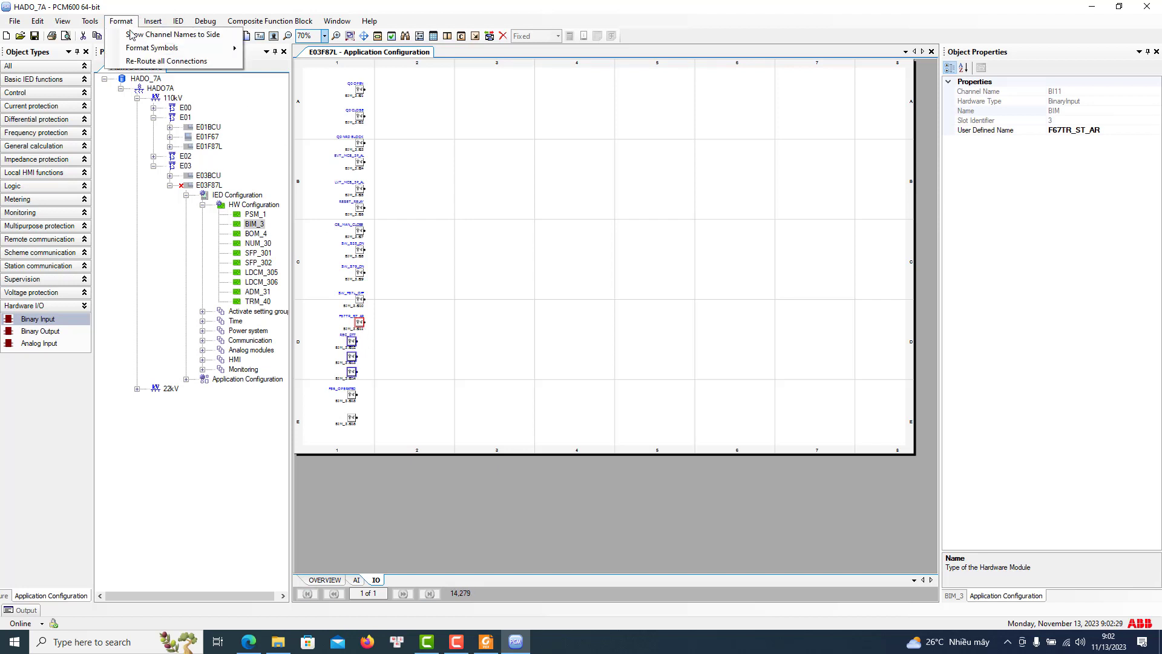
pyautogui.moveTo(154, 47)
pyautogui.moveTo(275, 49)
pyautogui.click(411, 88)
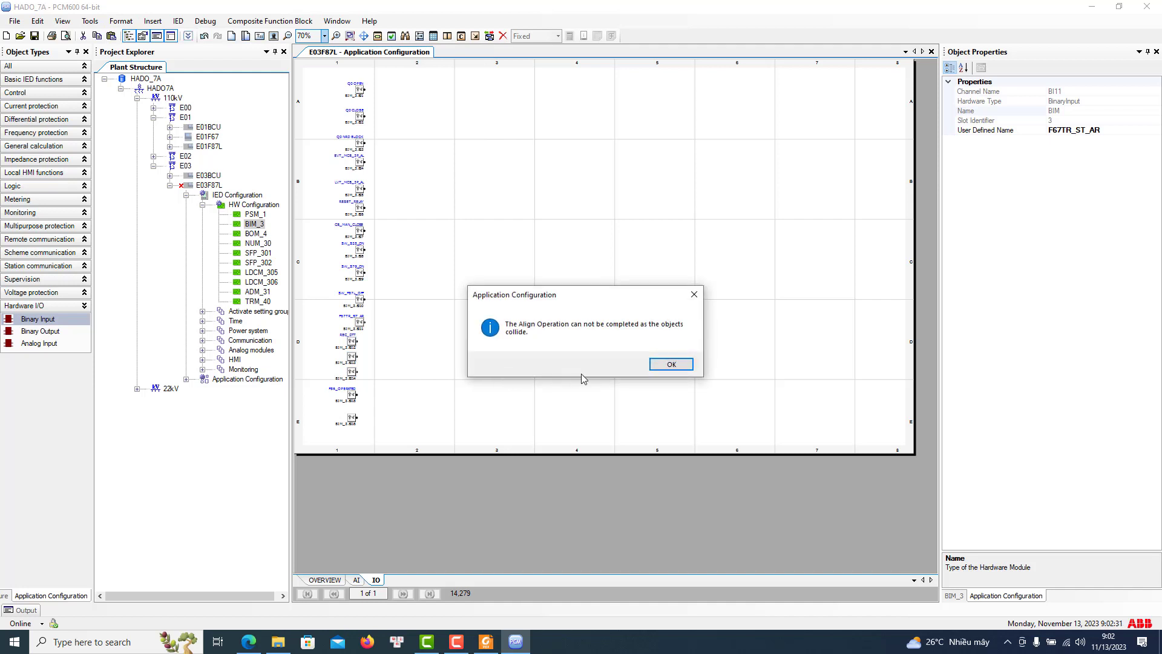
pyautogui.click(671, 363)
pyautogui.click(454, 363)
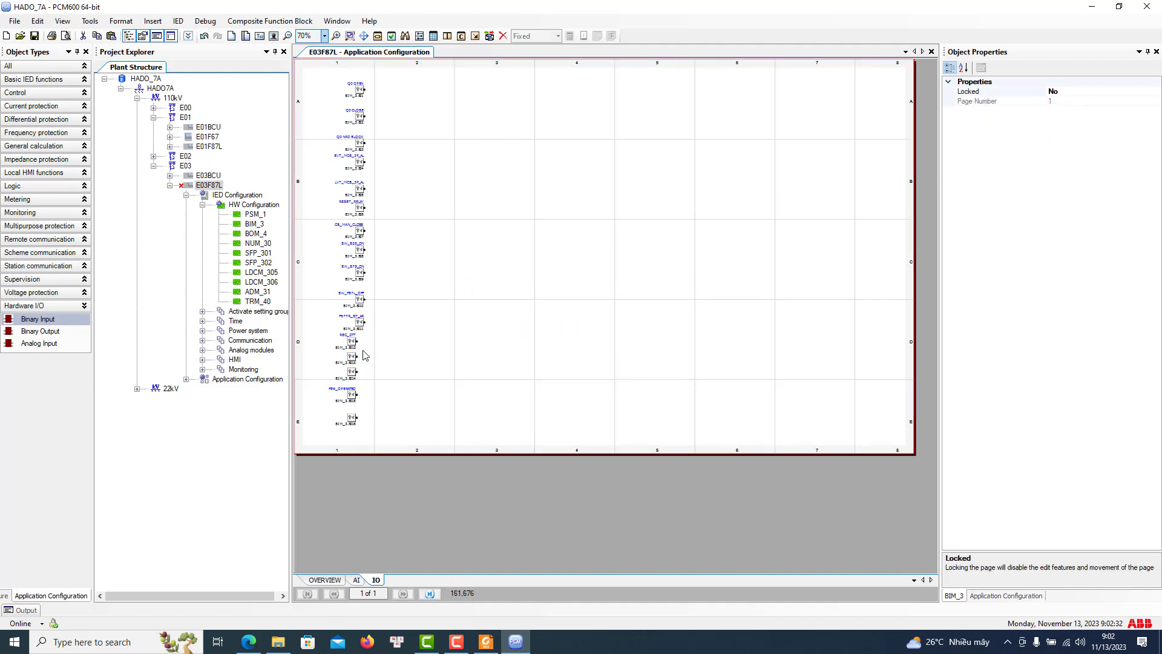
# Move the BI14, F86_OPERATED and BI16 blocks slightly down to widen the gap below BI13
pyautogui.click(355, 375)
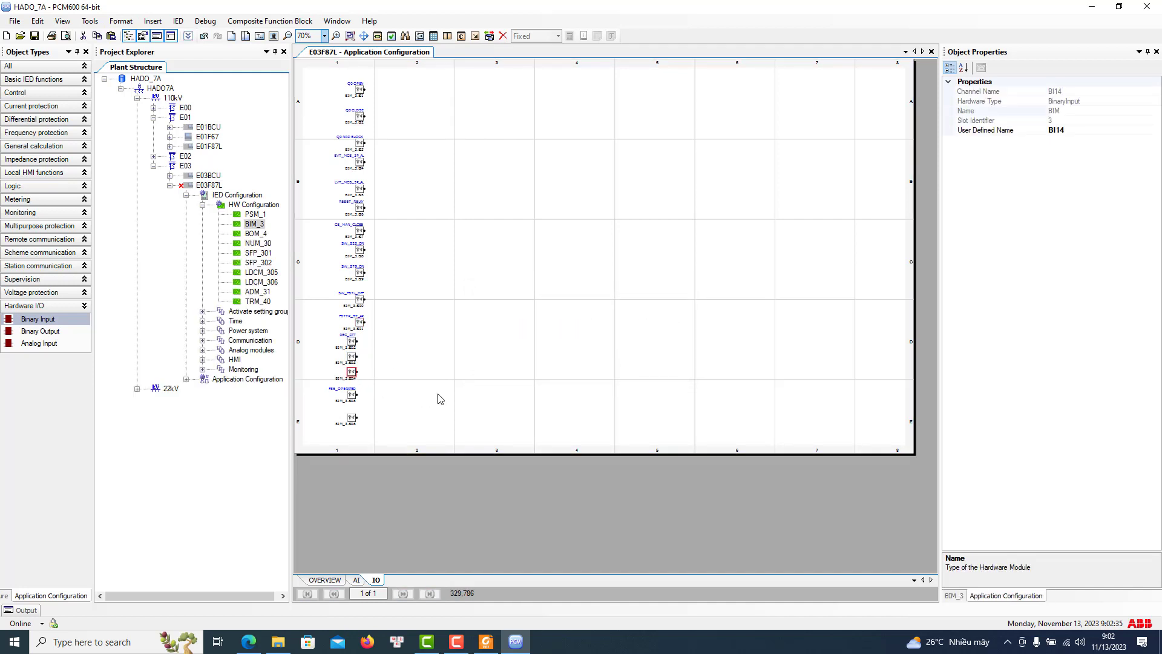
pyautogui.click(352, 397)
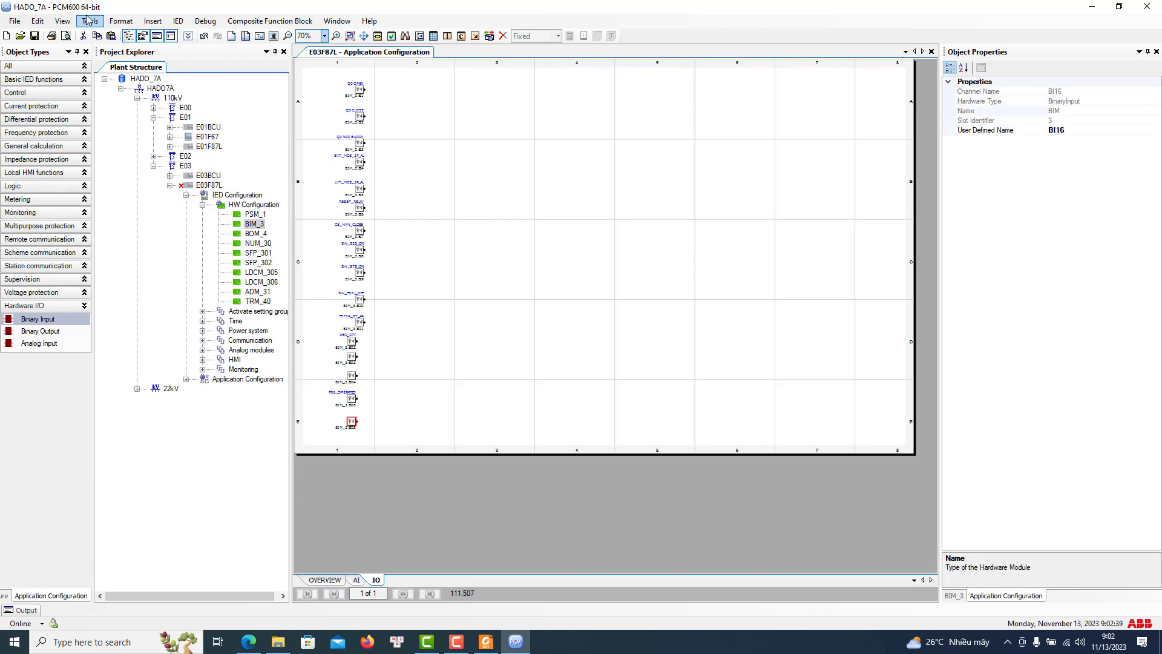
pyautogui.click(321, 331)
# Try to right-align the blocks REC_DTT down to the respaced BI14 with F67TR_ST_AR
pyautogui.moveTo(314, 311); pyautogui.dragTo(407, 397)
pyautogui.click(121, 20)
pyautogui.moveTo(175, 48)
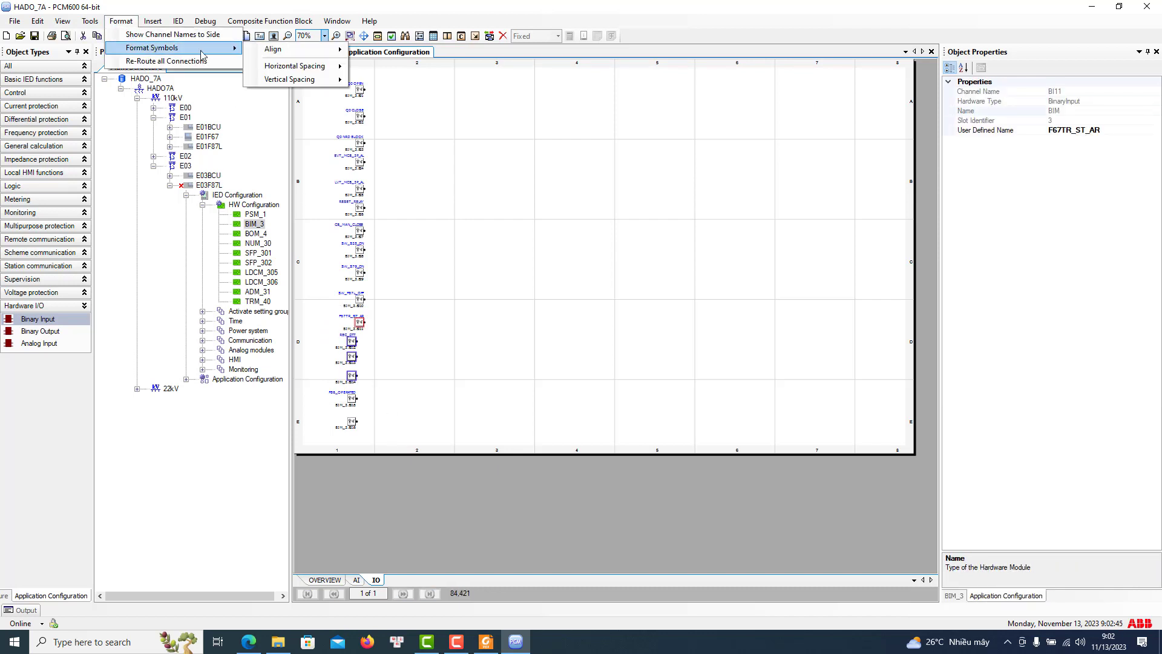
pyautogui.moveTo(284, 49)
pyautogui.click(416, 64)
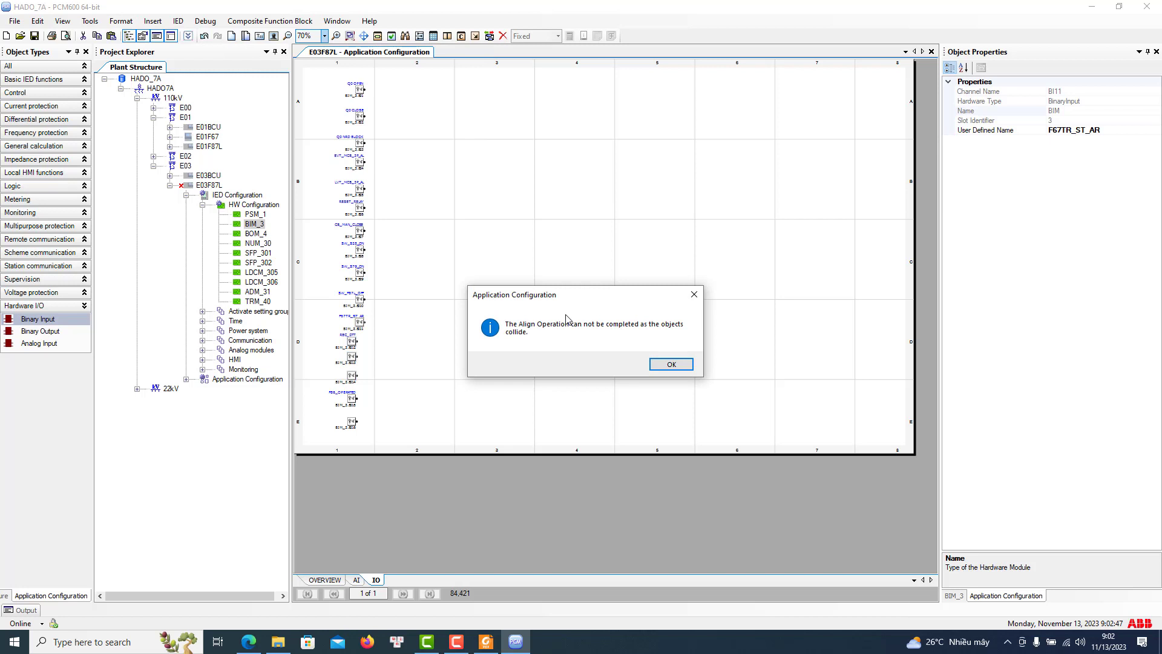
pyautogui.click(672, 364)
# Enlarge the IO page view to 100% to inspect the spacing of the binary input blocks
pyautogui.click(325, 36)
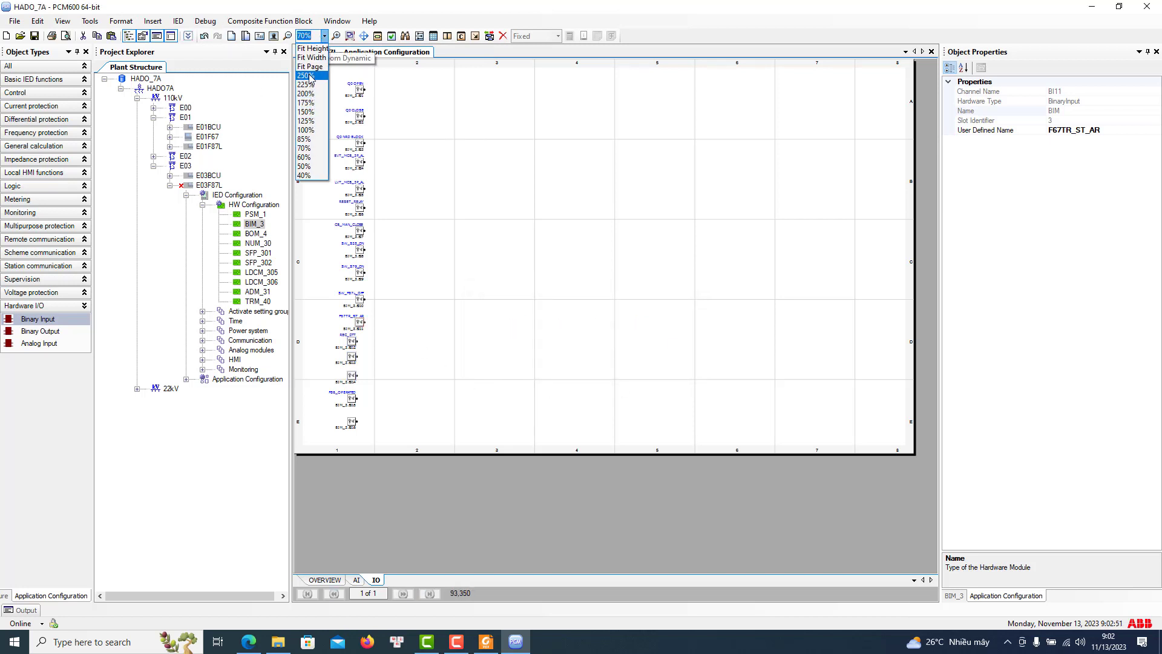
pyautogui.click(305, 129)
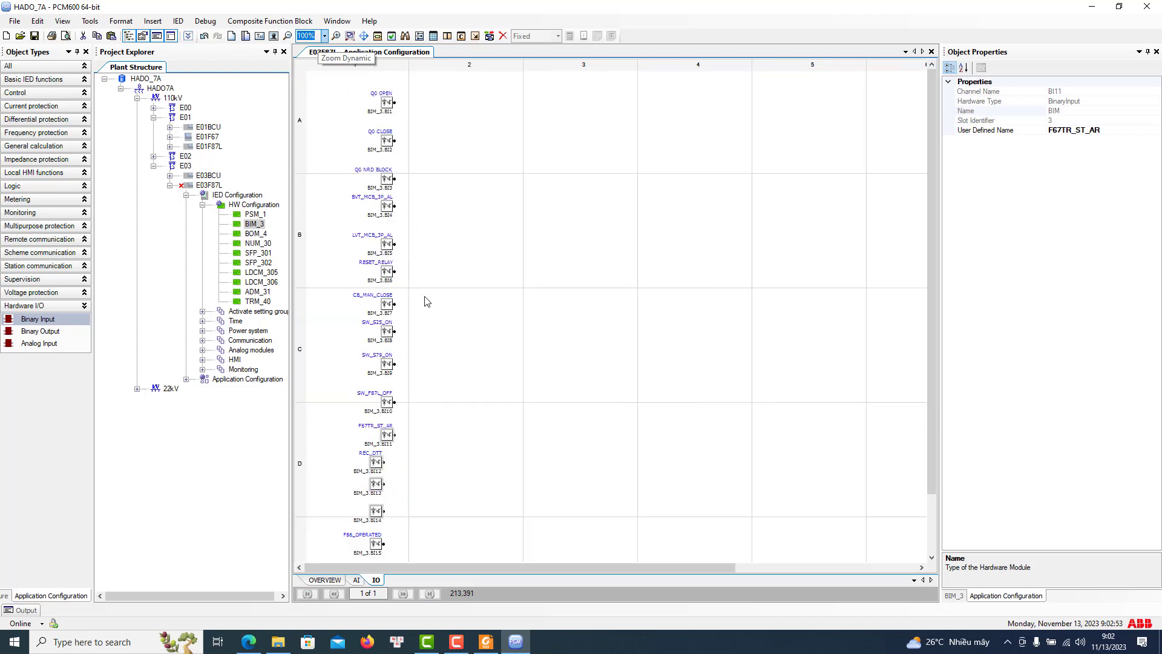
# Reposition the REC_DTT, BI13, BI14, F86_OPERATED and BI16 binary input blocks lower in the column to spread them out
pyautogui.scroll(-2, 415, 296)
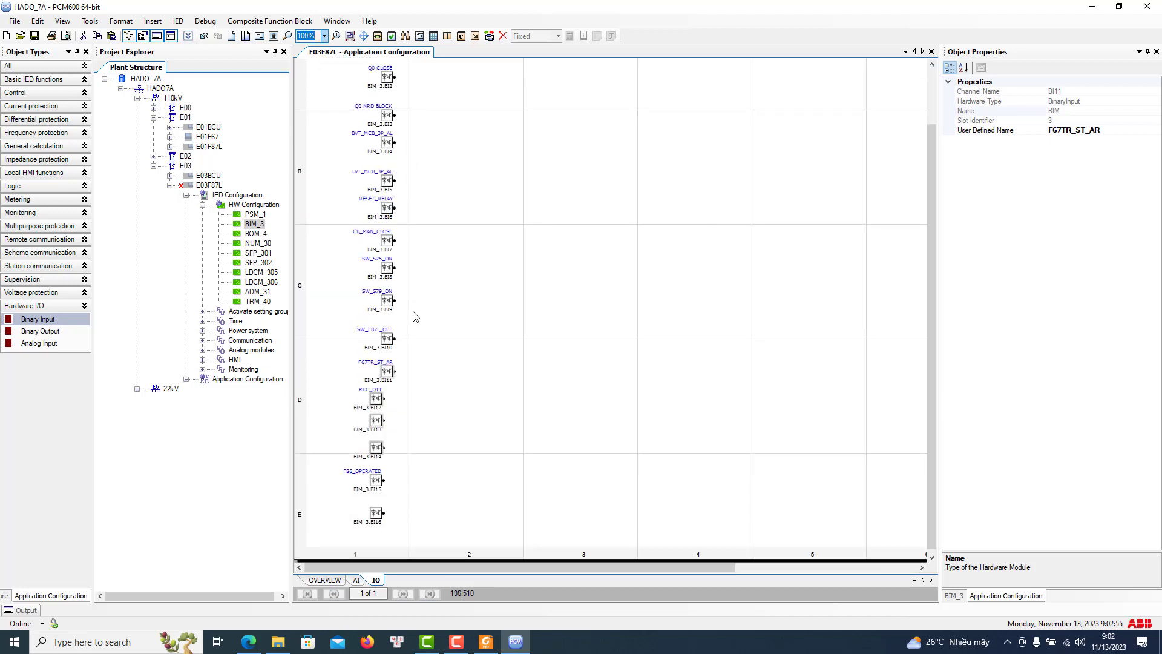
pyautogui.click(382, 400)
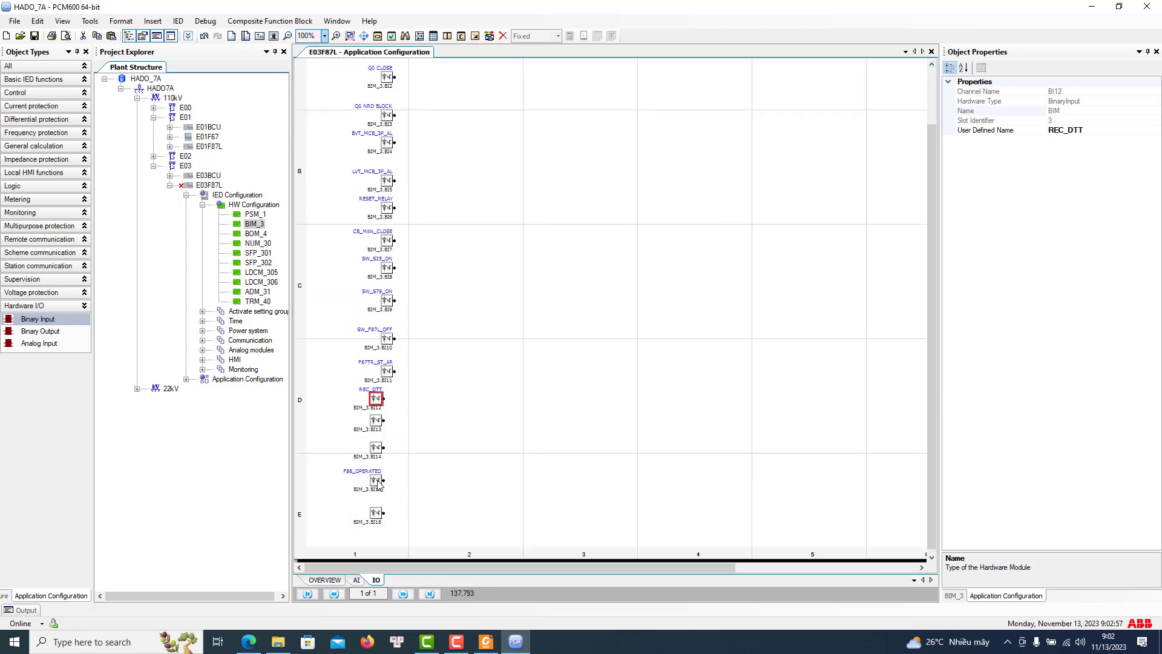
pyautogui.click(388, 526)
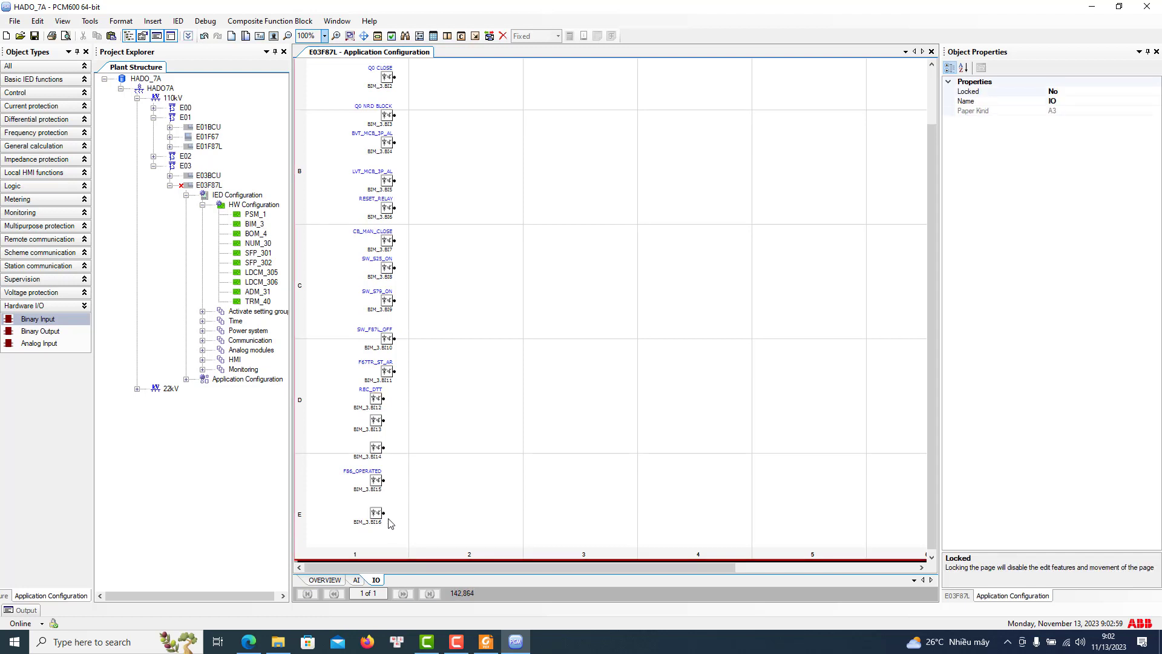
pyautogui.click(382, 522)
pyautogui.click(377, 481)
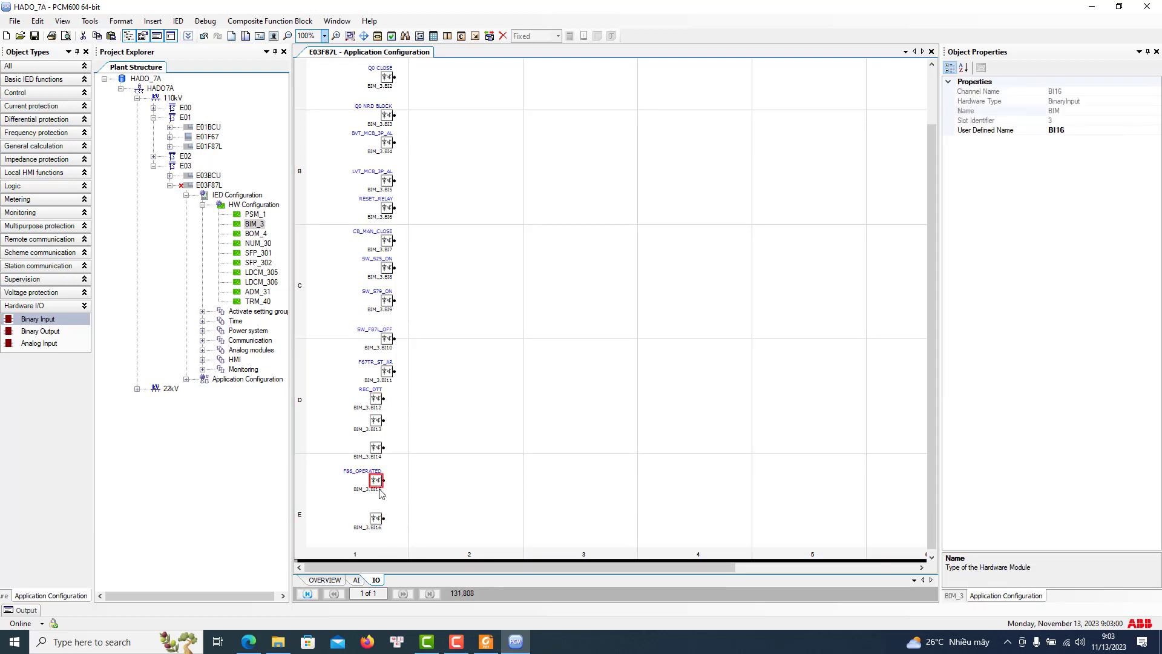
pyautogui.click(378, 449)
pyautogui.click(380, 422)
pyautogui.click(375, 402)
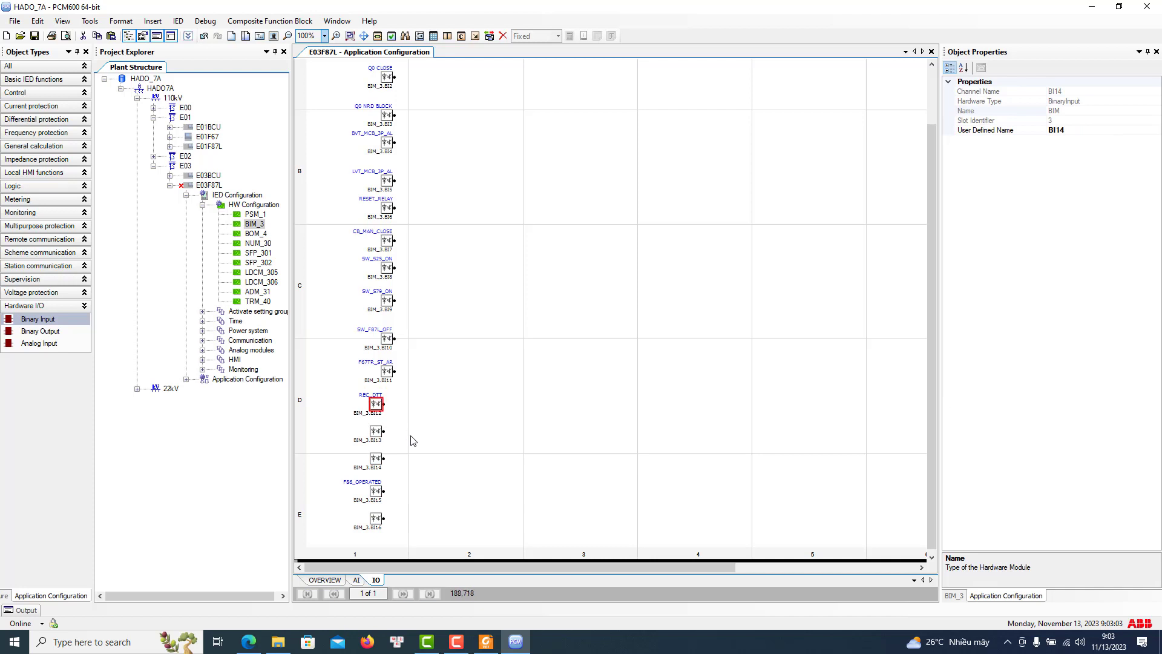
# Right-align the binary input blocks from F67TR_ST_AR (BI11) down to BI16
pyautogui.moveTo(325, 358); pyautogui.dragTo(446, 540)
pyautogui.click(121, 21)
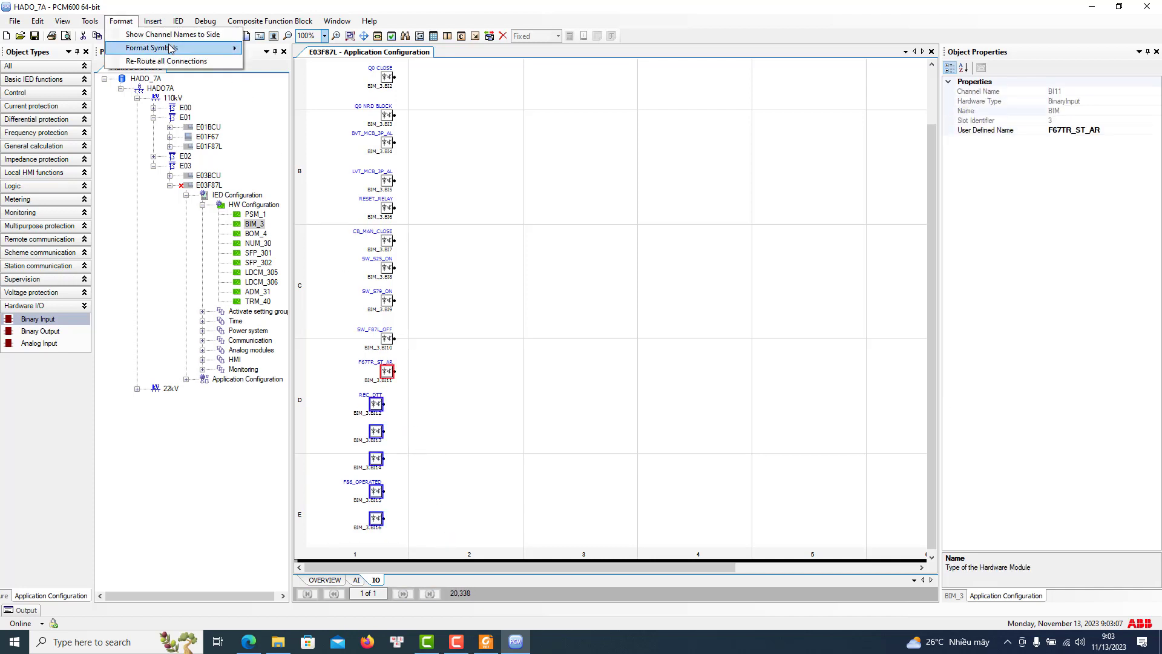
pyautogui.moveTo(171, 49)
pyautogui.moveTo(275, 49)
pyautogui.click(405, 66)
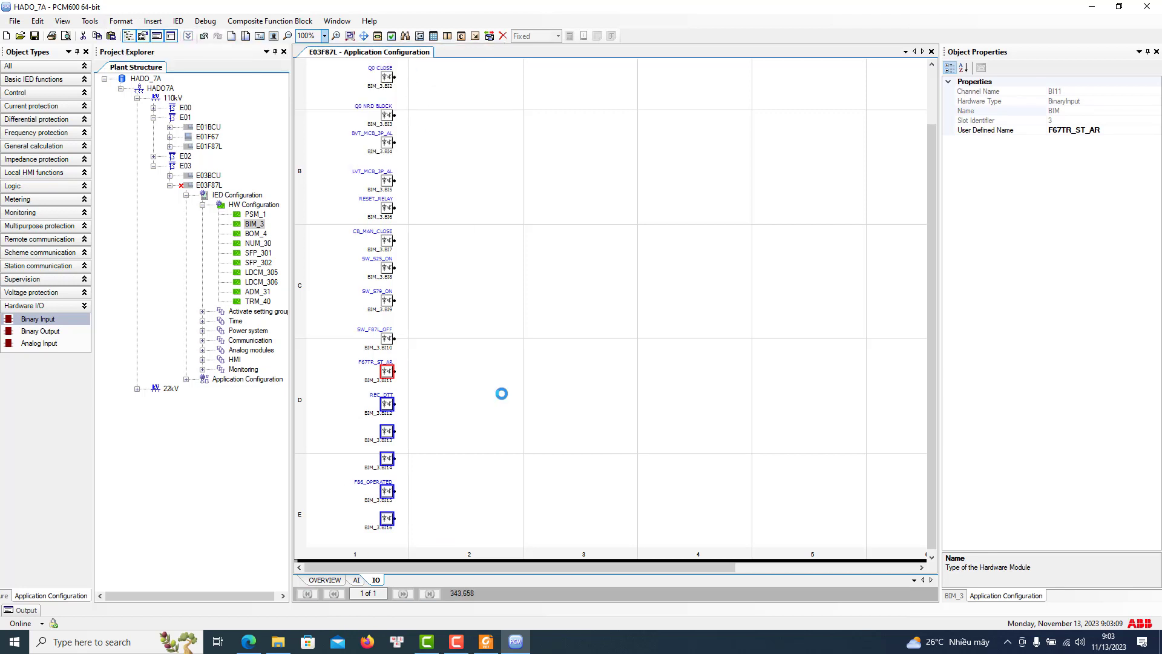
pyautogui.click(501, 393)
# Select the binary input blocks from Q0 CLOSE (BI2) down to BI16 and space them evenly in the vertical direction
pyautogui.scroll(1, 533, 379)
pyautogui.scroll(1, 533, 379)
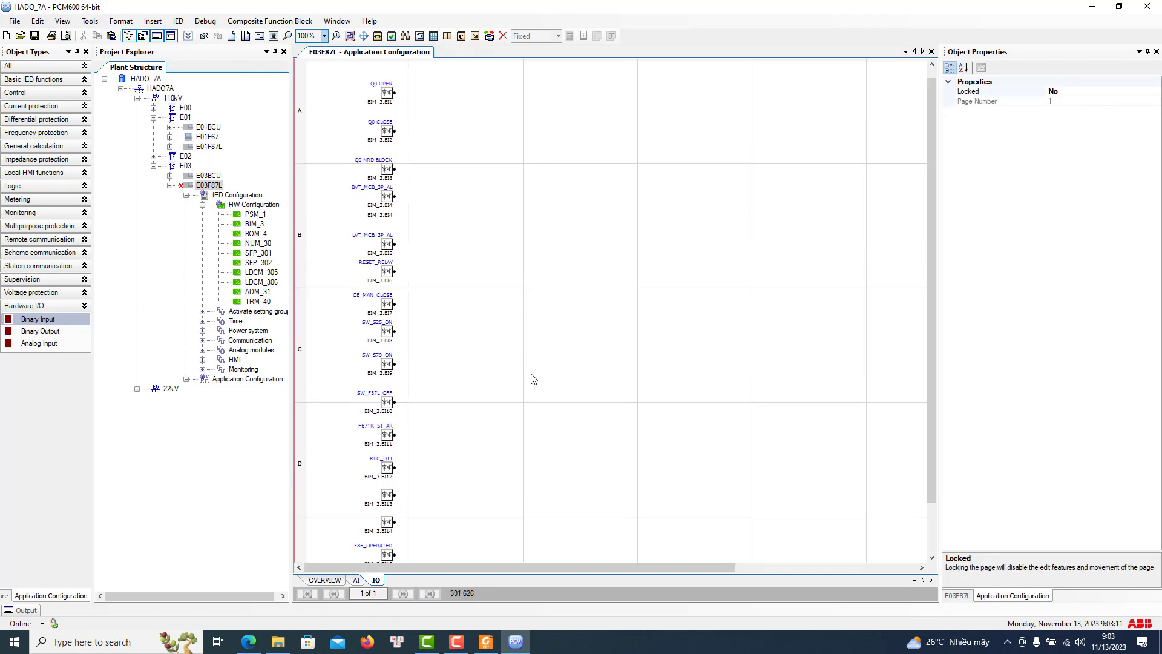
pyautogui.moveTo(332, 74); pyautogui.dragTo(435, 553)
pyautogui.scroll(-3, 434, 553)
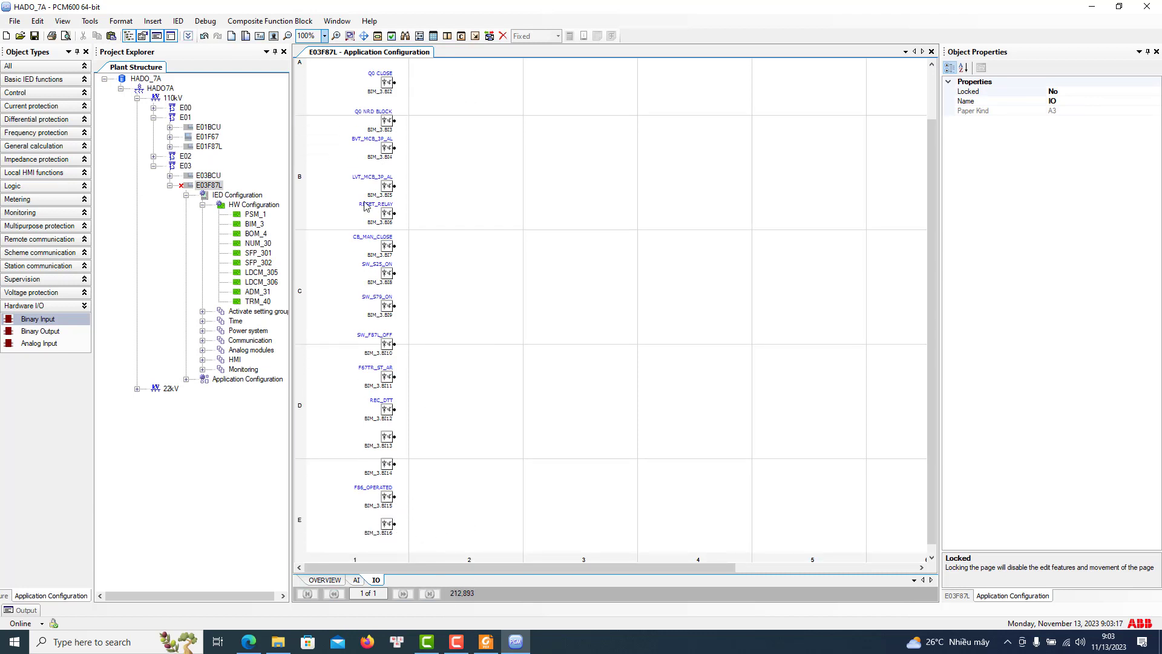
pyautogui.click(325, 36)
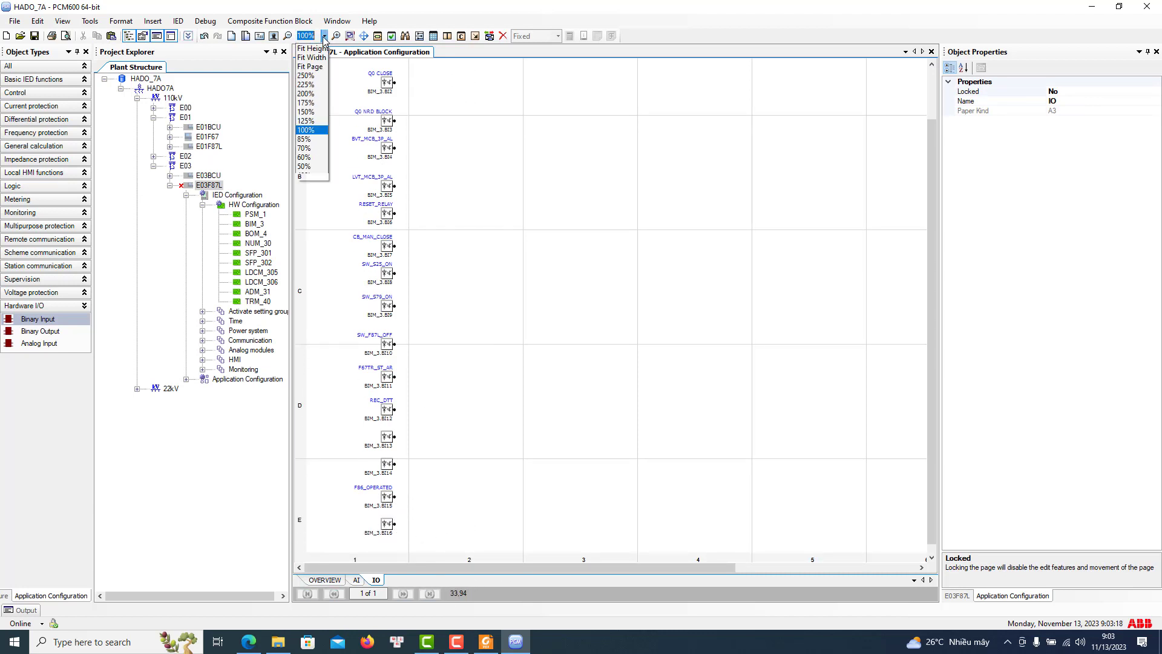
pyautogui.click(315, 149)
pyautogui.moveTo(325, 68); pyautogui.dragTo(486, 411)
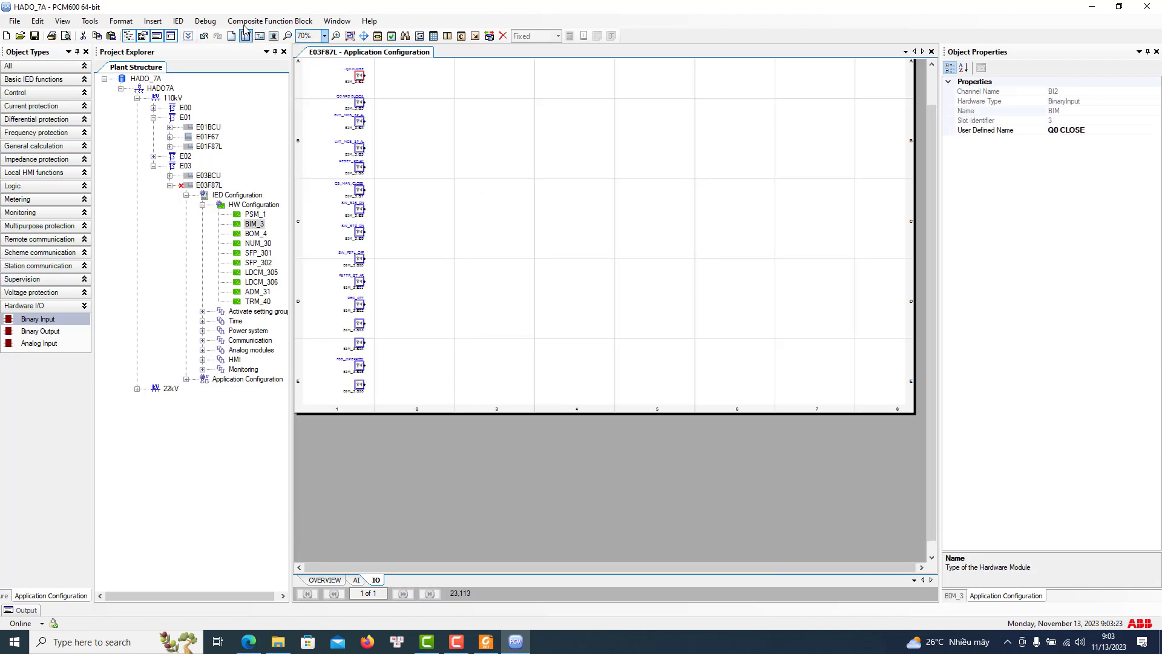
pyautogui.click(122, 21)
pyautogui.moveTo(155, 48)
pyautogui.moveTo(278, 49)
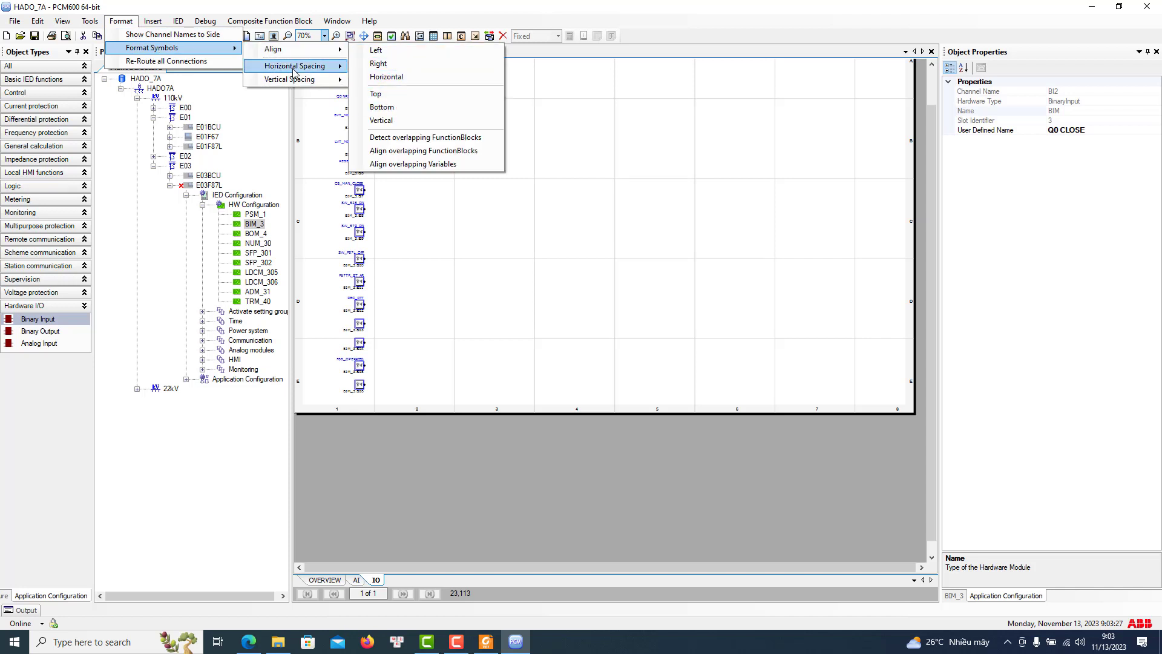
pyautogui.moveTo(321, 80)
pyautogui.click(381, 82)
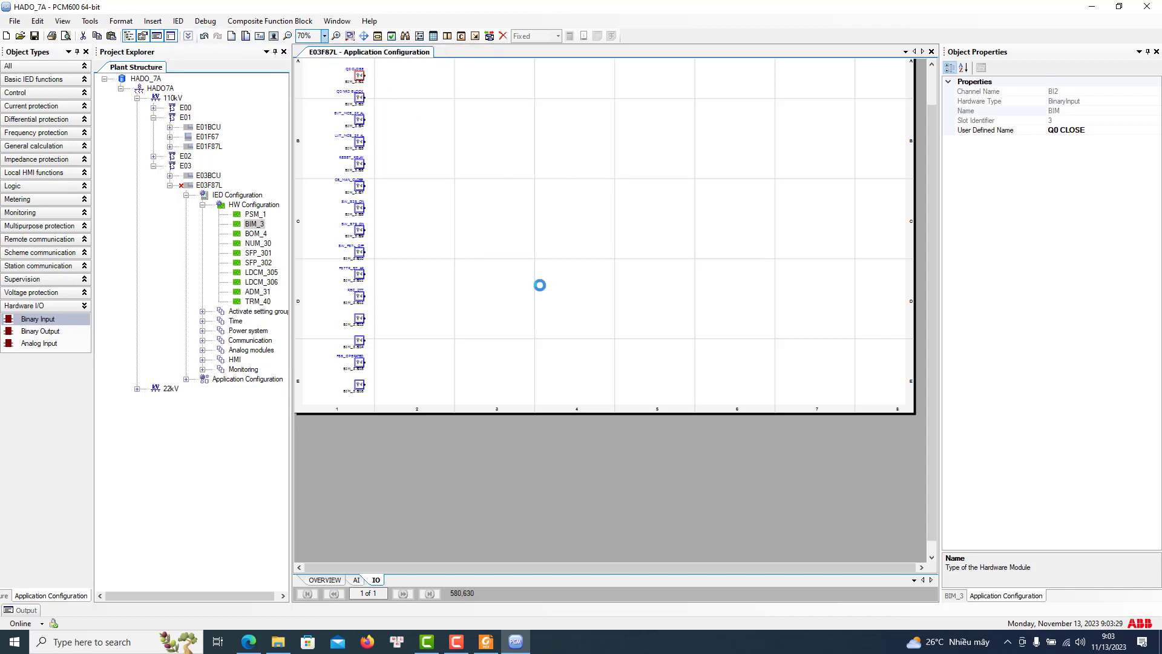
# Restore the 100% zoom and connect the BI1 binary input's output to a new variable named Q0 OPEN
pyautogui.click(325, 36)
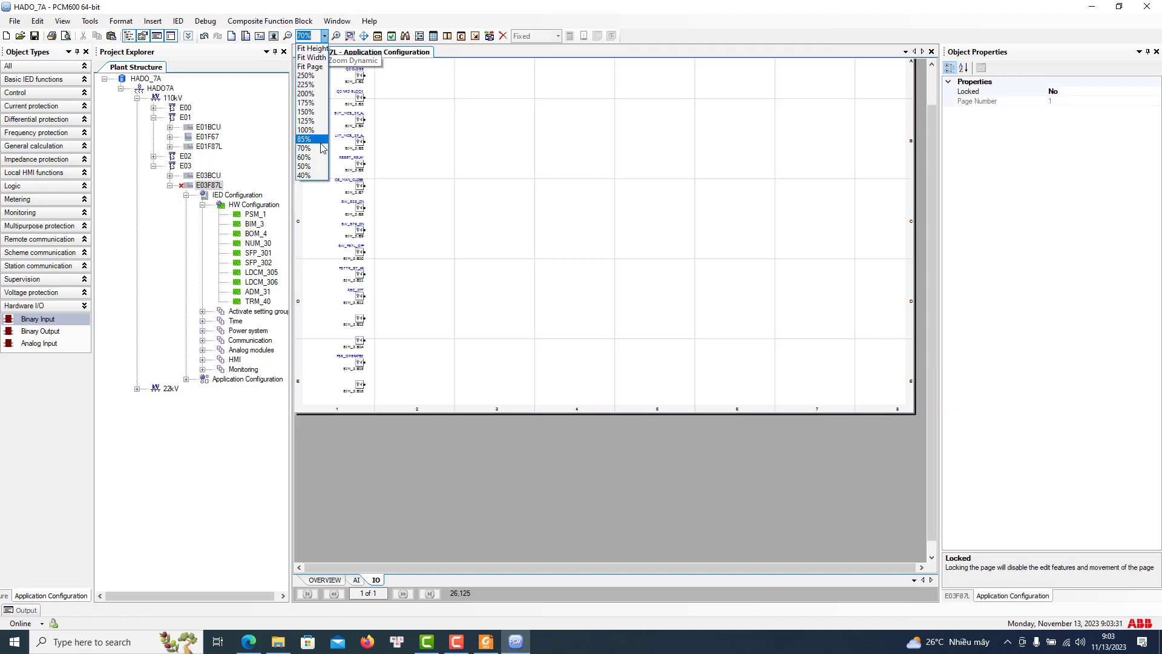
pyautogui.click(305, 130)
pyautogui.scroll(1, 424, 151)
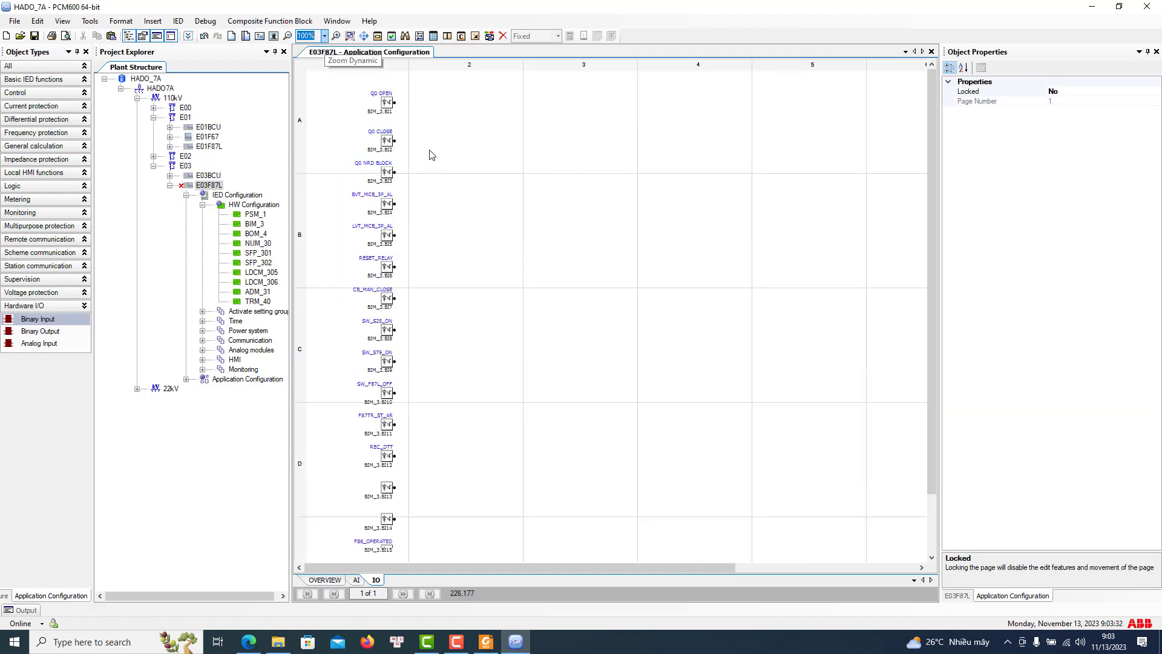
pyautogui.click(402, 109)
pyautogui.moveTo(423, 111)
pyautogui.click(630, 104)
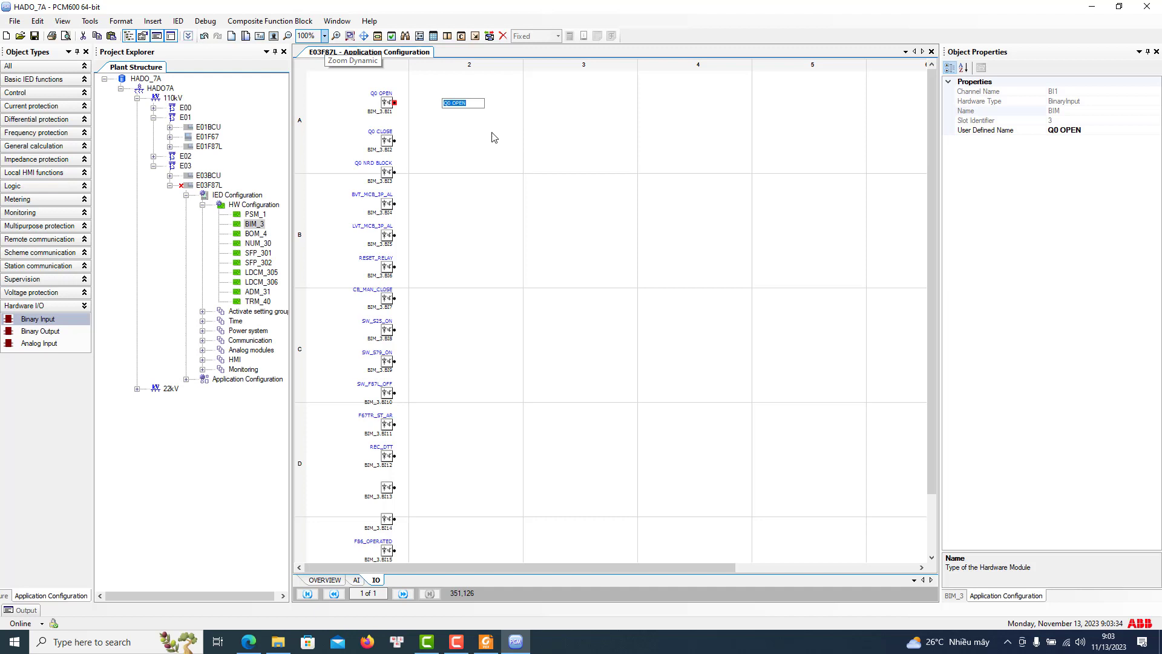
# Connect the BI2 binary input's output to a new variable named Q0 CLOSE
pyautogui.rightClick(401, 145)
pyautogui.press('Escape')
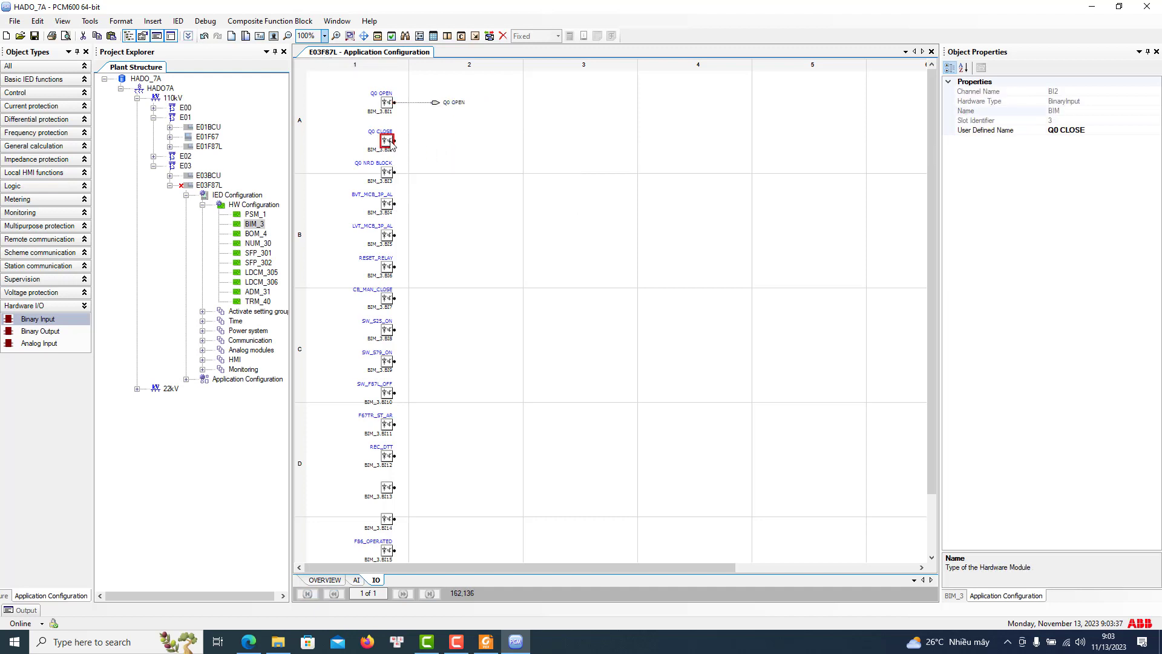
pyautogui.moveTo(400, 145)
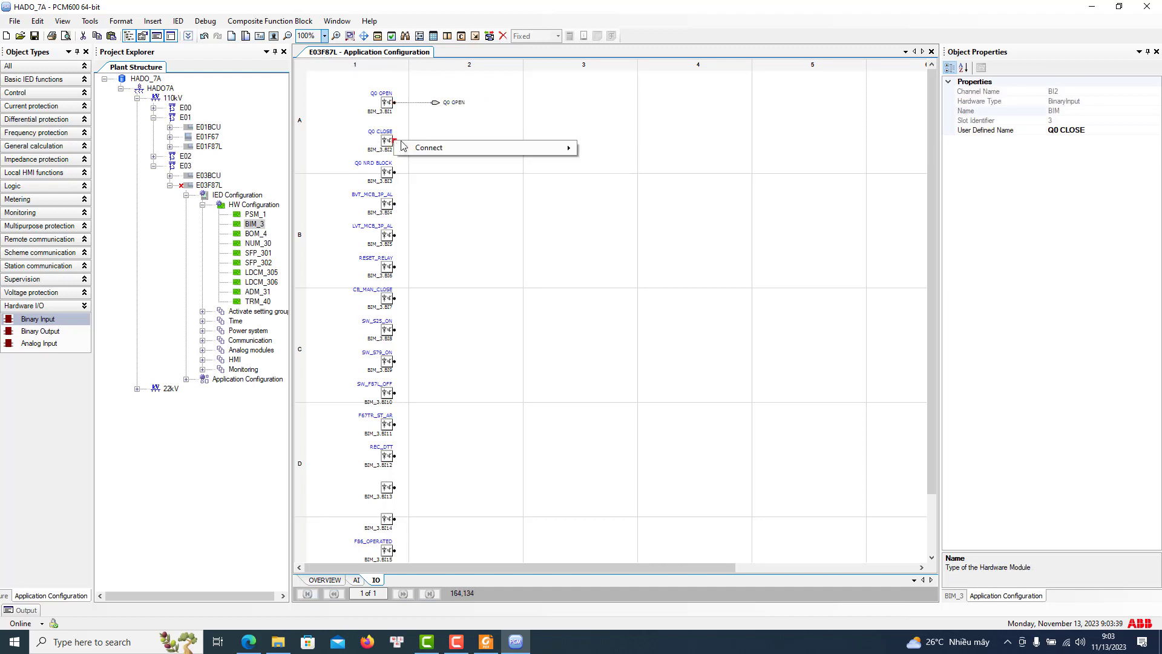
pyautogui.moveTo(545, 146)
pyautogui.click(611, 148)
# Connect the BI3 binary input's output to a new variable named Q0 NRD BLOCK
pyautogui.click(394, 177)
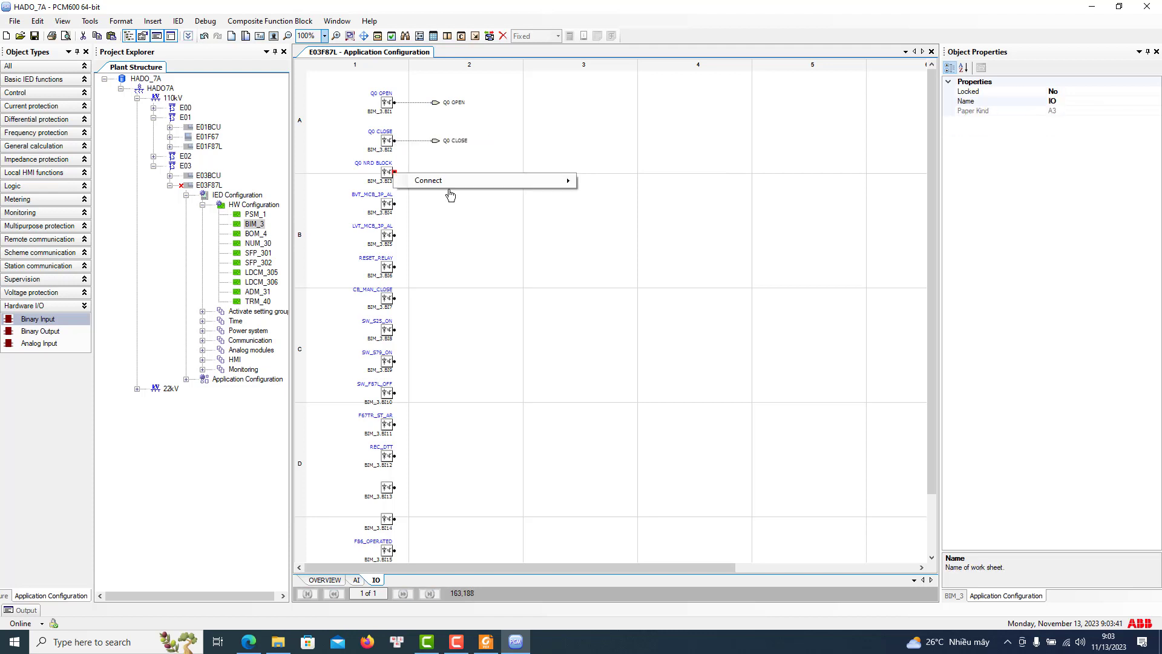
pyautogui.rightClick(398, 175)
pyautogui.press('Escape')
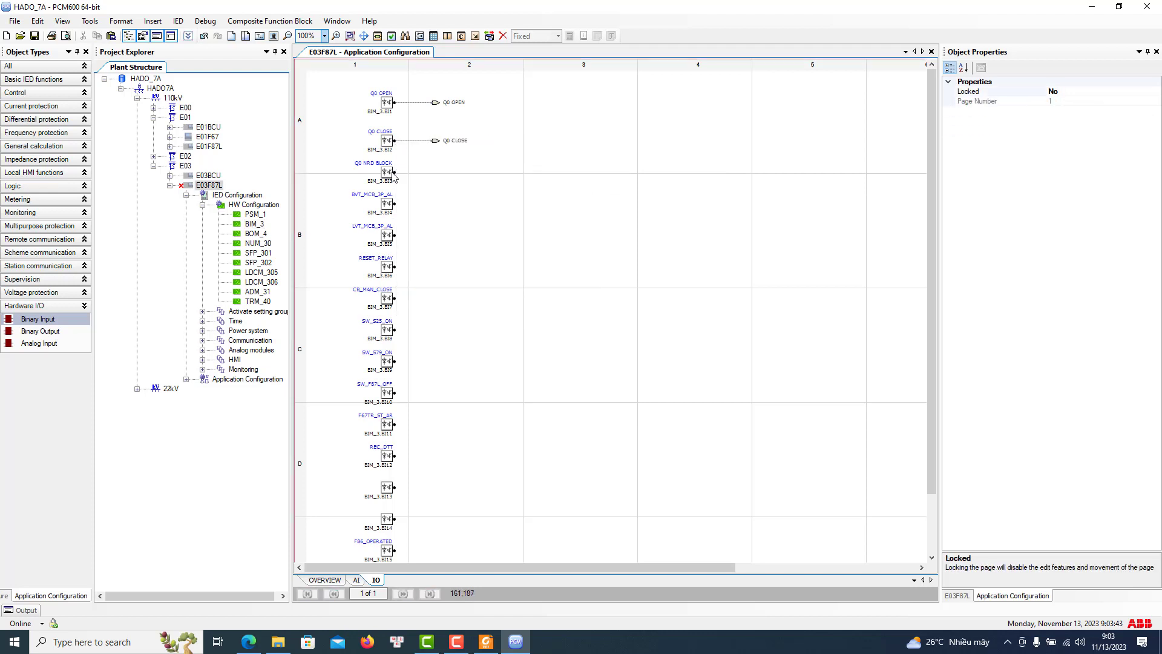
pyautogui.rightClick(390, 172)
pyautogui.press('Escape')
pyautogui.click(394, 172)
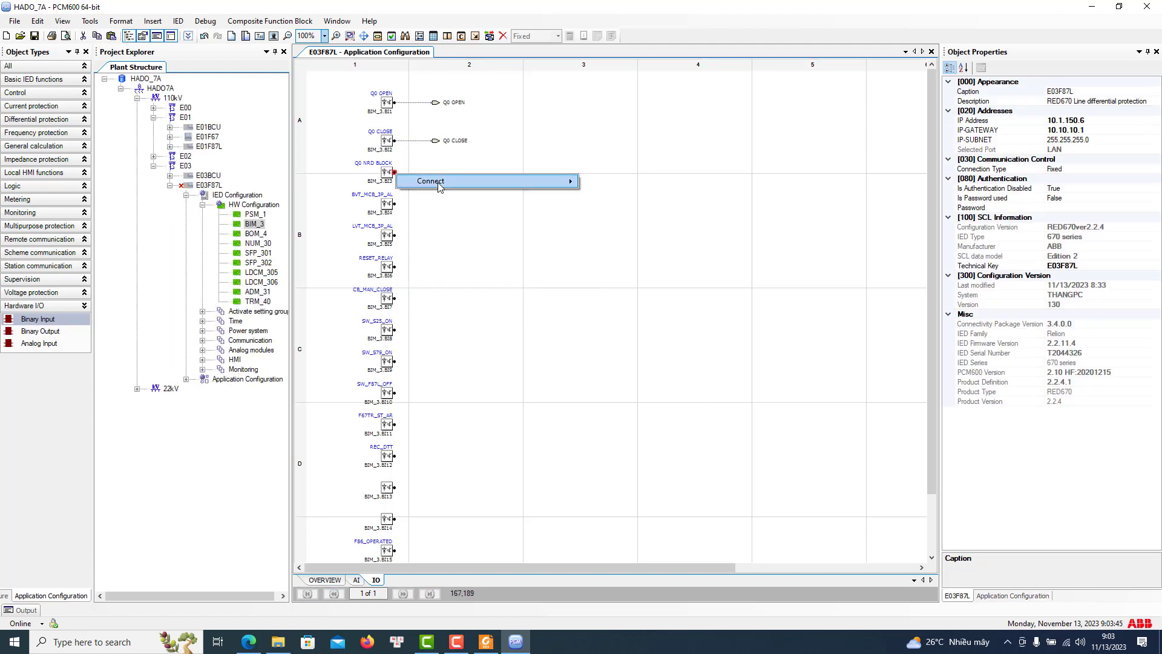
pyautogui.moveTo(545, 180)
pyautogui.click(611, 181)
# Connect the BI4 binary input's output to a new variable named BVT_MCB_3P_AL
pyautogui.click(394, 204)
pyautogui.moveTo(447, 214)
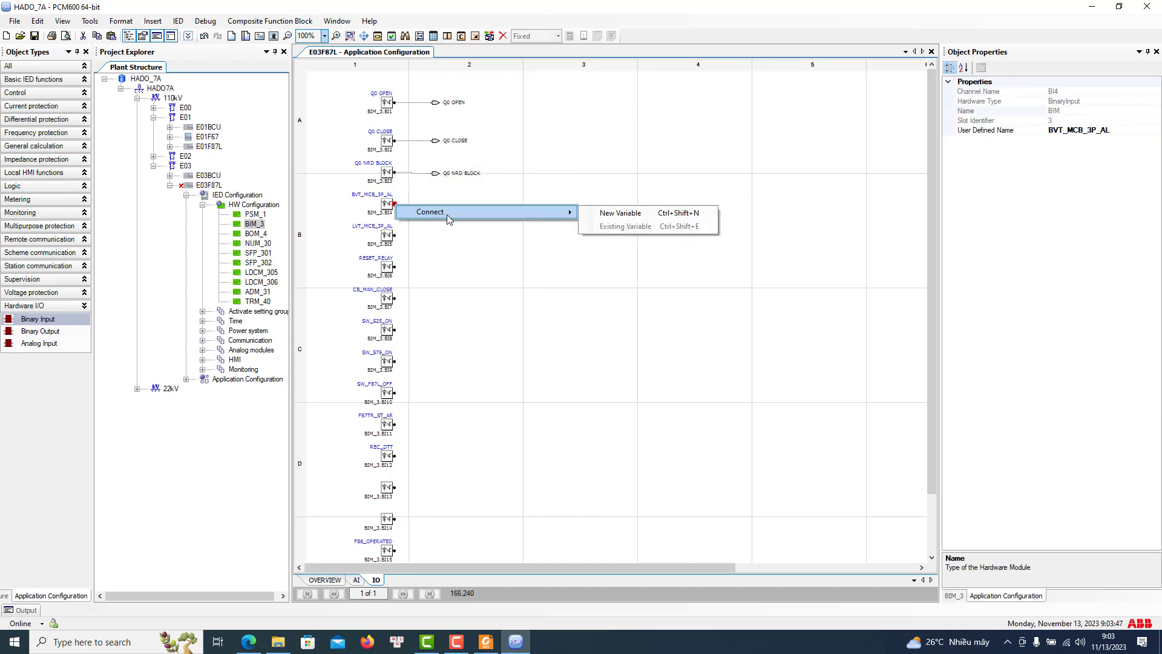
pyautogui.click(611, 213)
pyautogui.click(420, 256)
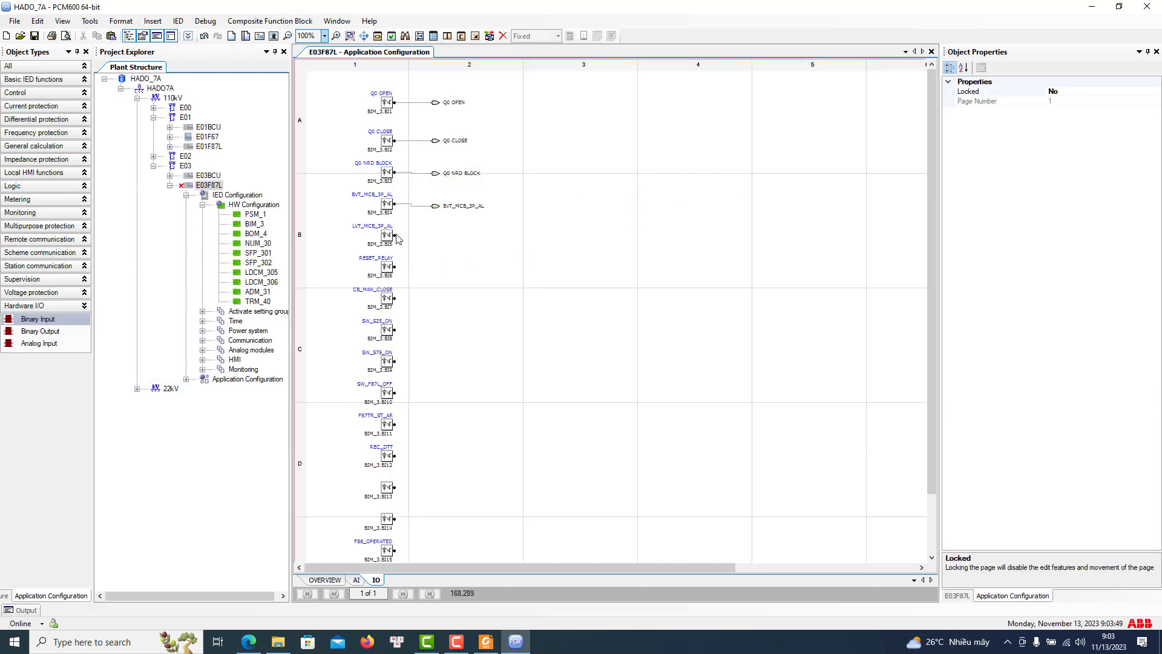
# Connect the BI5 binary input's output to a new variable named LVT_MCB_3P_AL
pyautogui.rightClick(398, 238)
pyautogui.click(394, 236)
pyautogui.click(394, 235)
pyautogui.moveTo(545, 244)
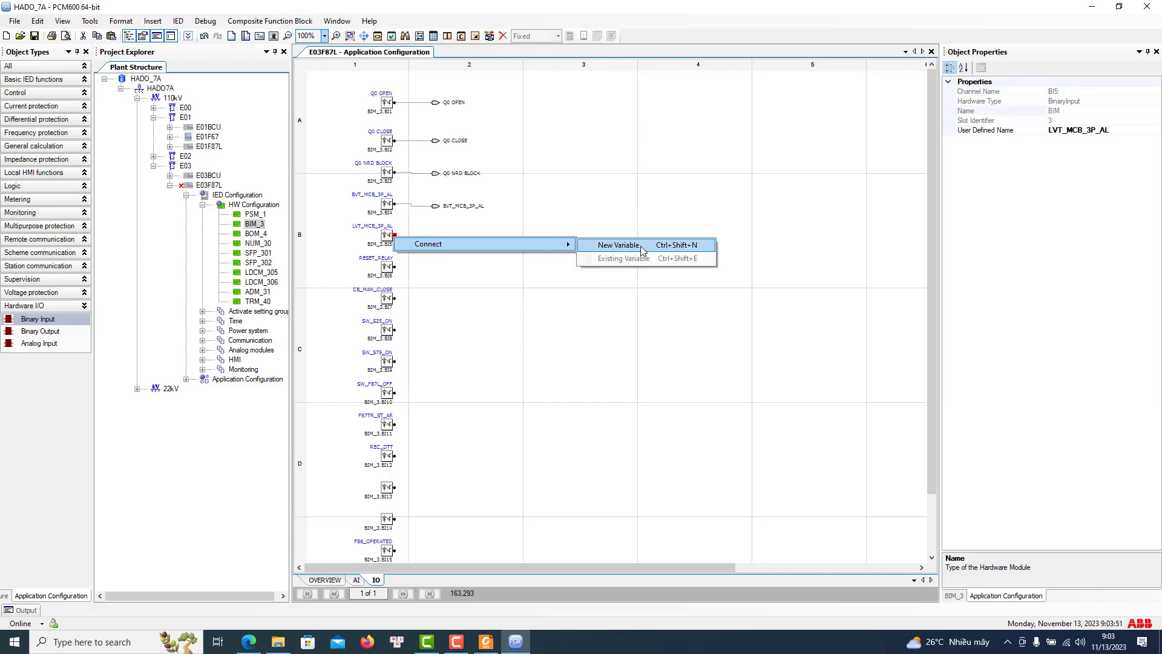
pyautogui.click(618, 245)
pyautogui.click(545, 288)
# Connect the BI6 and BI7 binary inputs to new variables named RESET_RELAY and CB_MAN_CLOSE
pyautogui.scroll(-2, 398, 209)
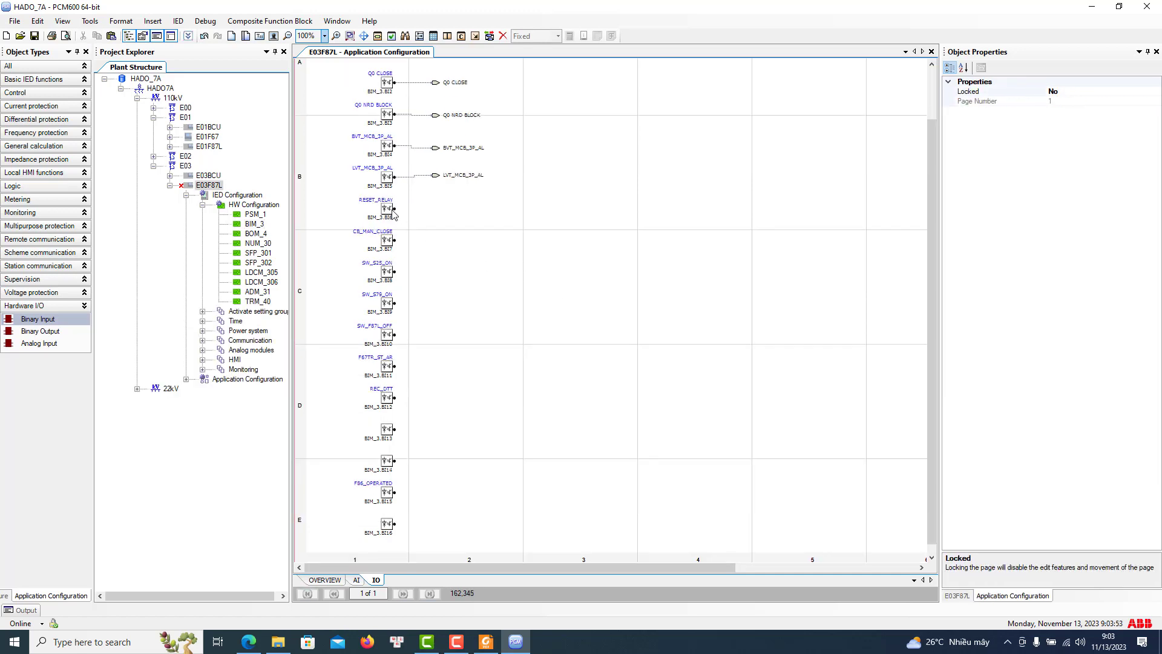
pyautogui.click(396, 209)
pyautogui.moveTo(545, 212)
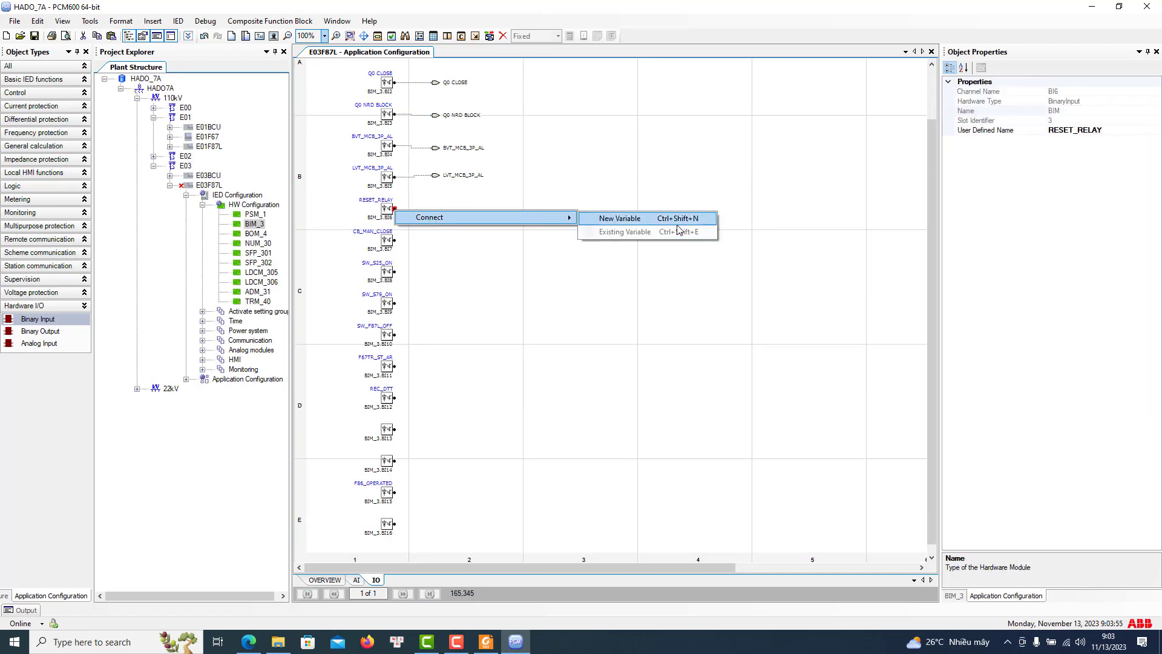
pyautogui.click(618, 213)
pyautogui.click(394, 241)
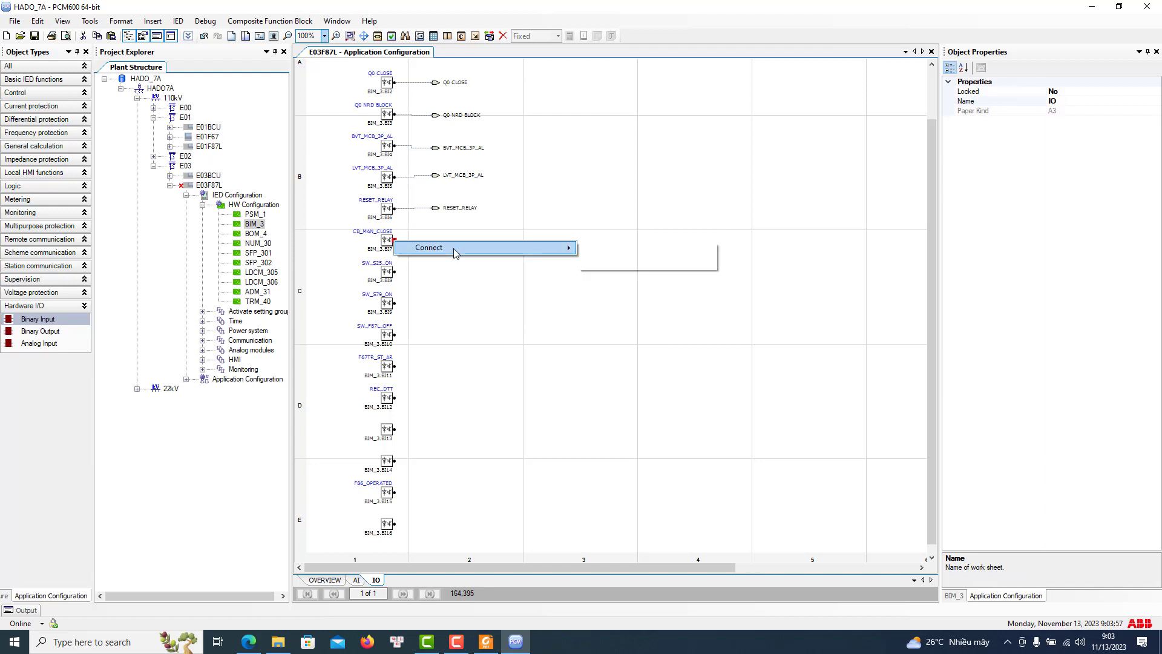
pyautogui.moveTo(545, 244)
pyautogui.click(618, 245)
# Connect the BI8 and BI9 binary inputs to new variables named SW_S25_ON and SW_S79_ON
pyautogui.click(394, 272)
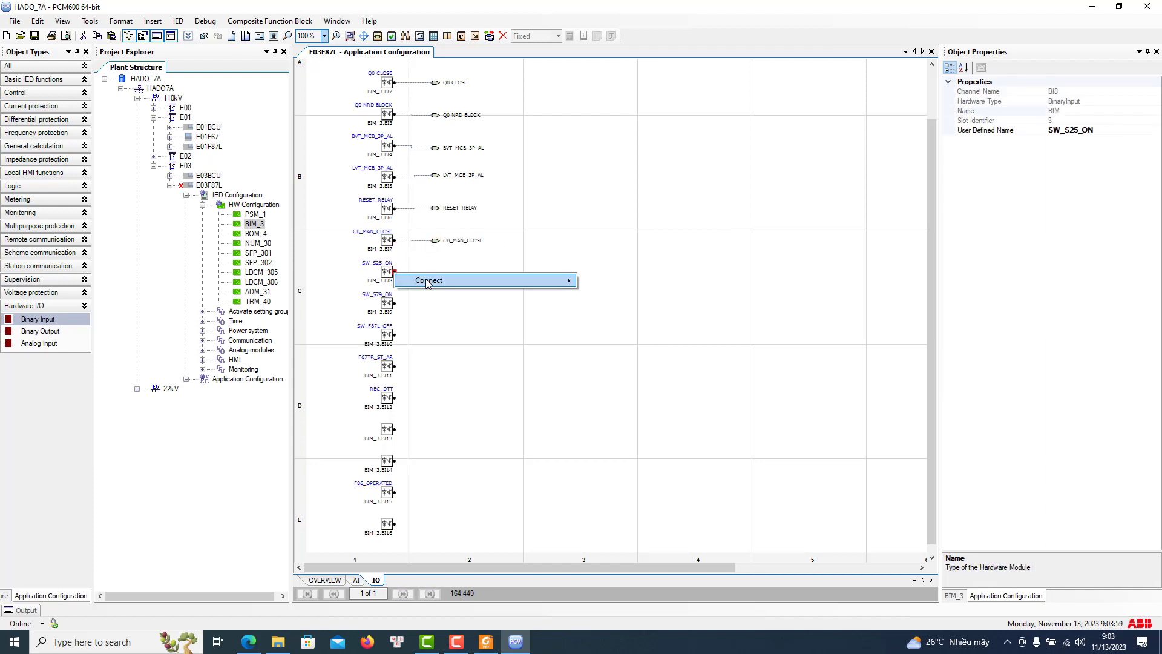
pyautogui.moveTo(544, 276)
pyautogui.click(618, 276)
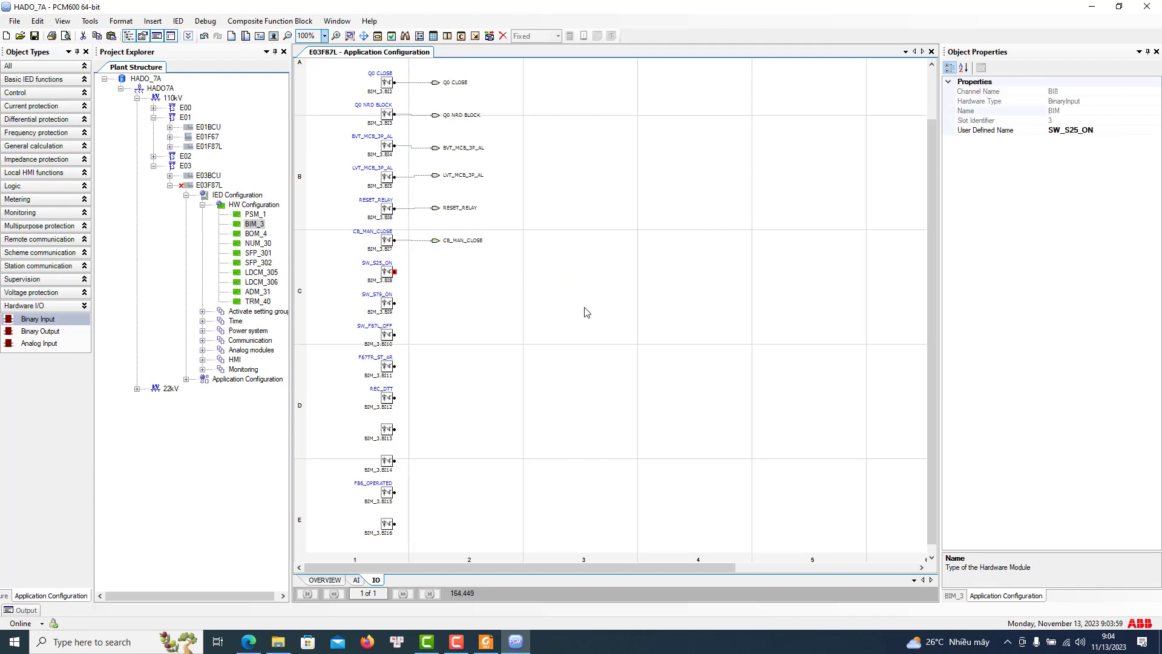
pyautogui.rightClick(392, 298)
pyautogui.press('Escape')
pyautogui.click(395, 298)
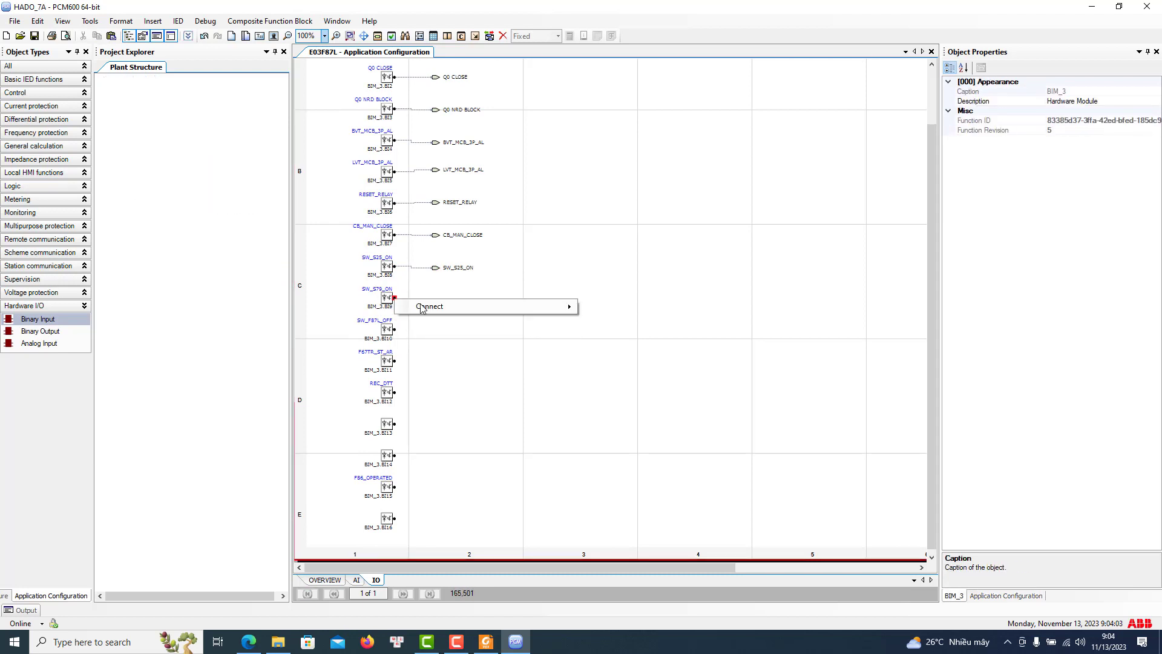
pyautogui.moveTo(544, 306)
pyautogui.click(695, 307)
# Connect the BI10 and BI11 binary inputs to new variables named SW_F87L_OFF and F67TR_ST_AR
pyautogui.click(395, 330)
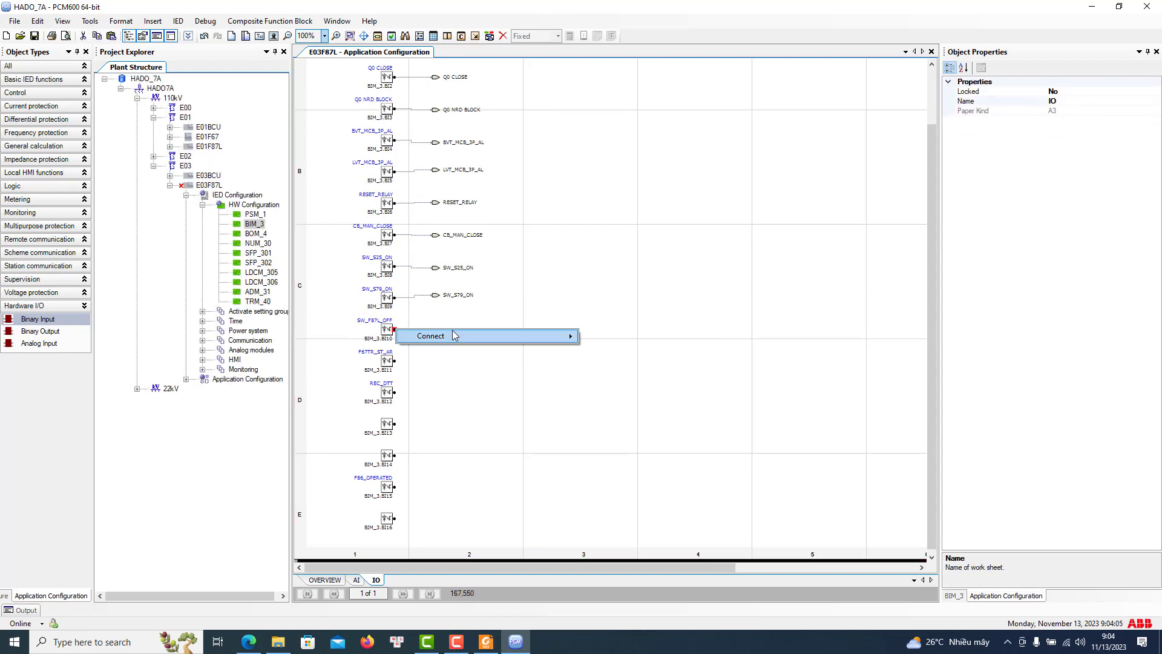
pyautogui.moveTo(545, 336)
pyautogui.click(641, 336)
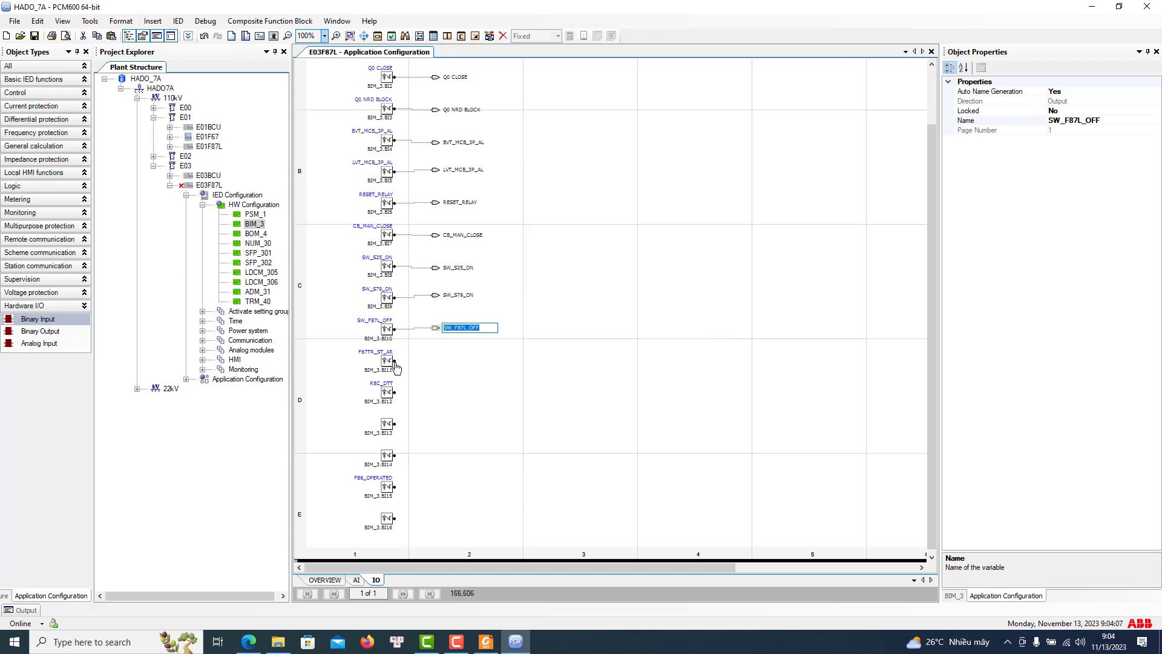
pyautogui.click(395, 361)
pyautogui.moveTo(545, 367)
pyautogui.click(678, 369)
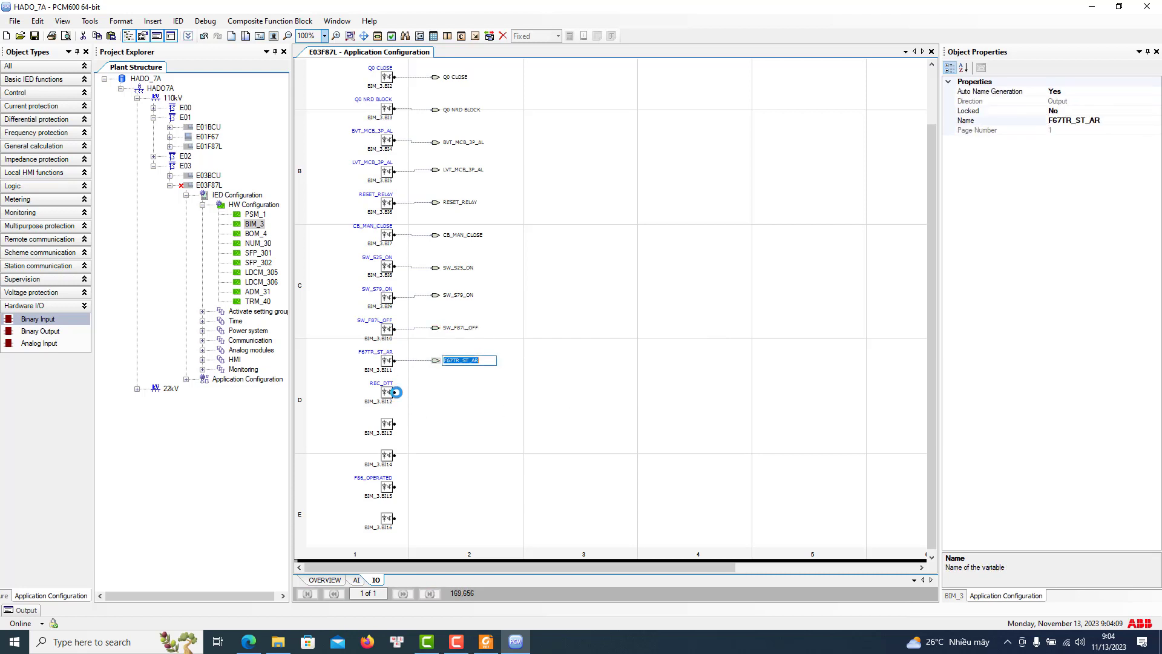
# Connect the BI12 and BI13 binary inputs to new variables named REC_DTT and BIM_3.BI13
pyautogui.click(395, 393)
pyautogui.moveTo(544, 398)
pyautogui.click(641, 401)
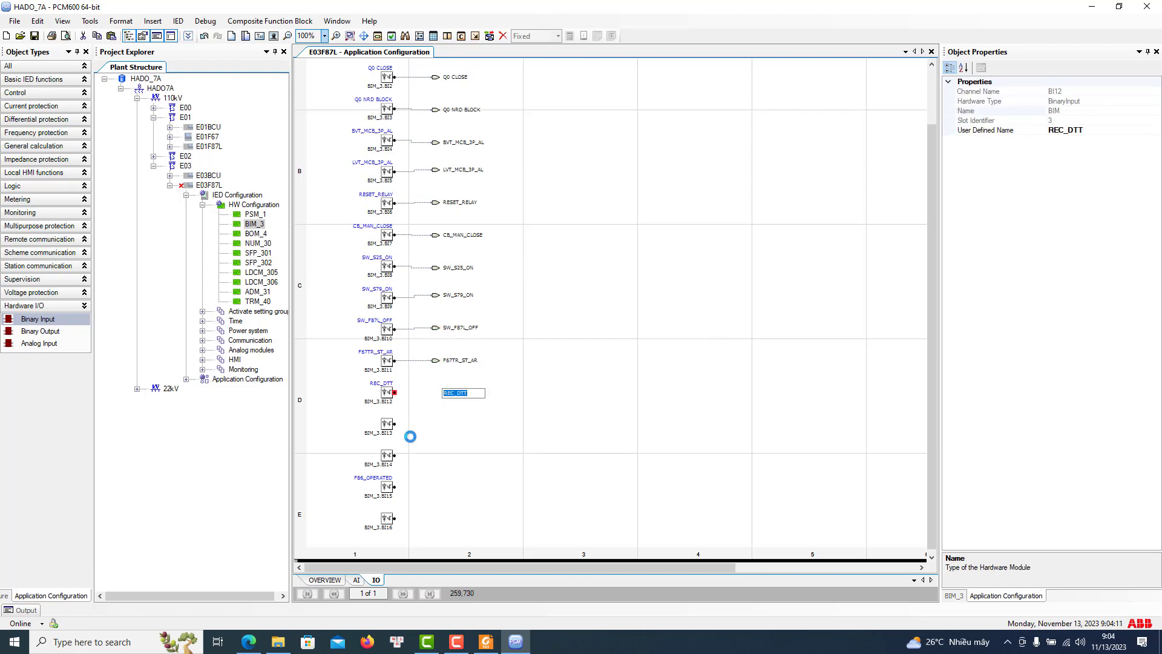
pyautogui.click(395, 424)
pyautogui.moveTo(544, 429)
pyautogui.click(642, 432)
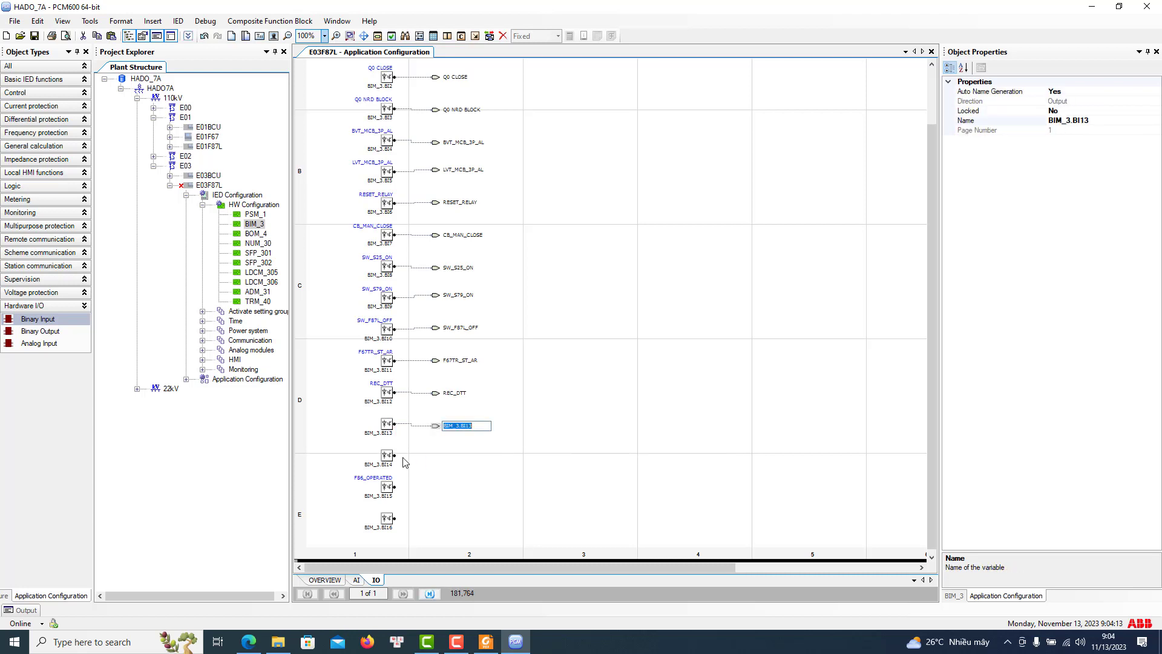
# Connect the BI14, BI15 and BI16 binary inputs to new variables named BIM_3.BI14, F86_OPERATED and BIM_3.BI16
pyautogui.click(395, 456)
pyautogui.moveTo(545, 463)
pyautogui.click(642, 464)
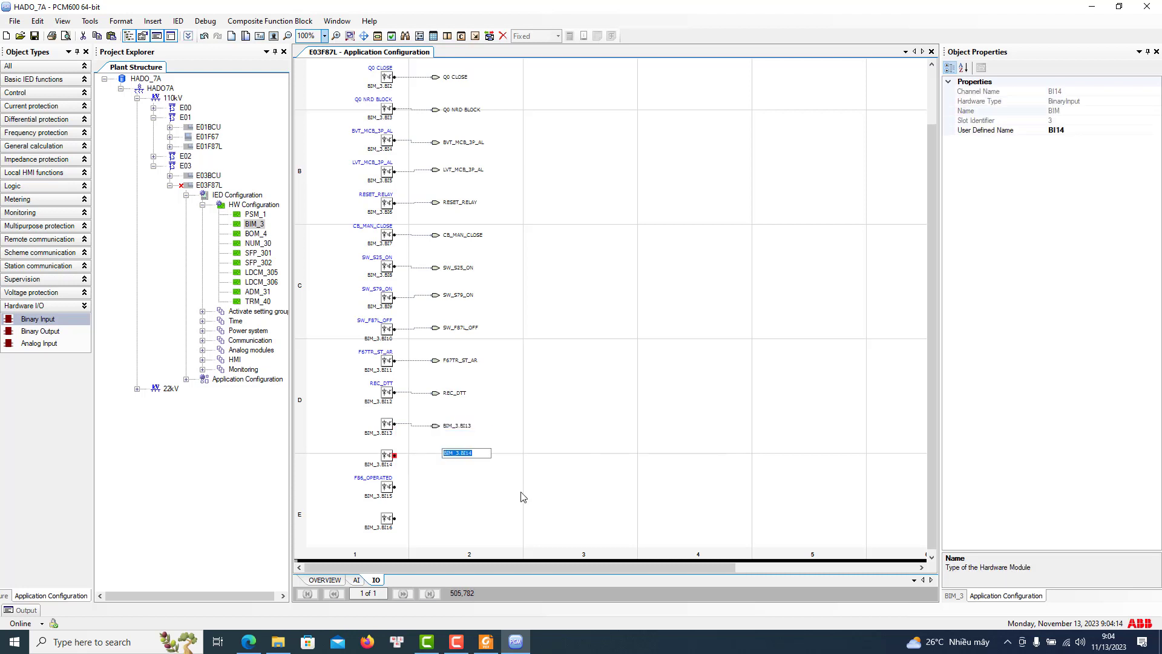
pyautogui.click(394, 488)
pyautogui.moveTo(545, 493)
pyautogui.click(672, 494)
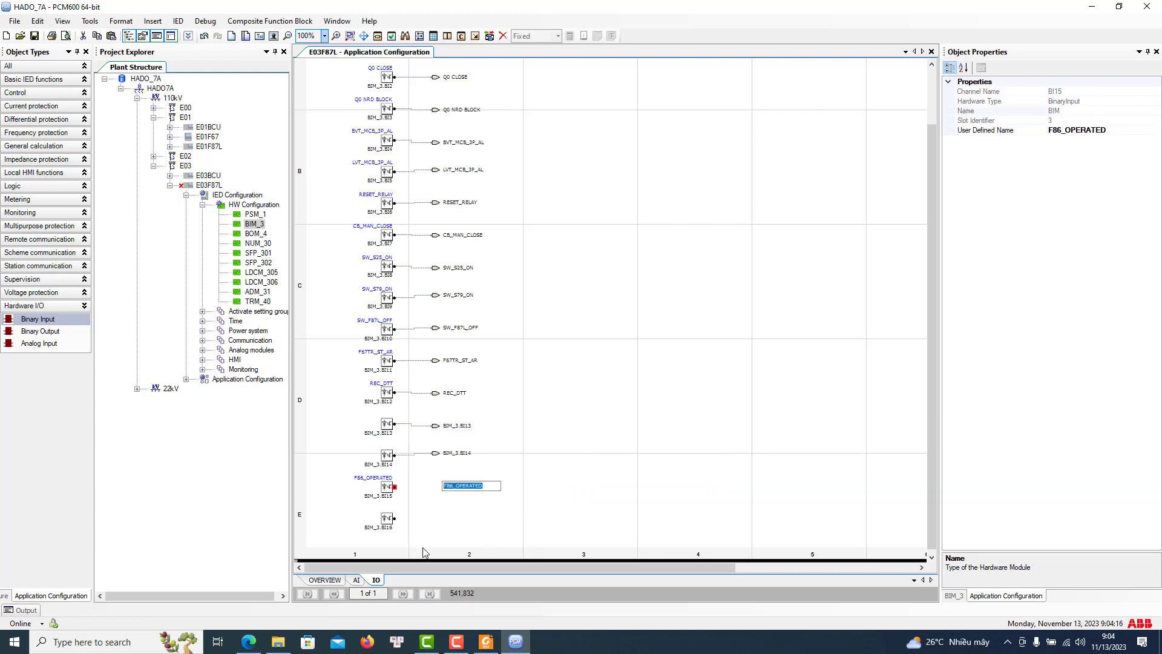
pyautogui.click(394, 519)
pyautogui.moveTo(545, 524)
pyautogui.click(642, 524)
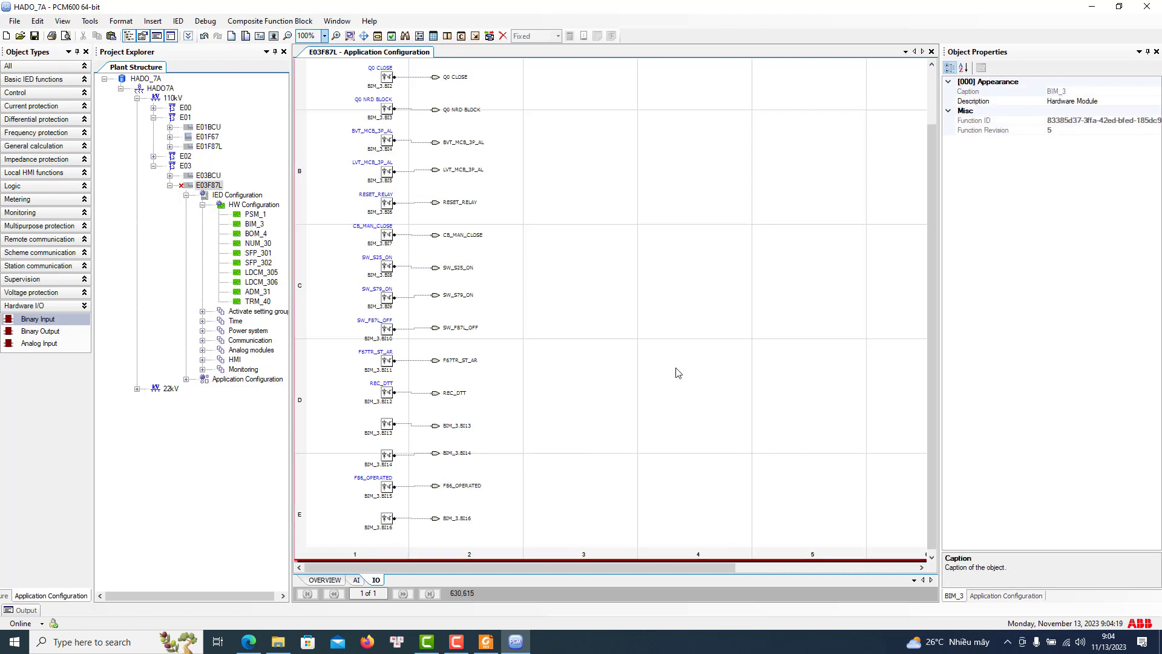
# Insert a new page after the binary input page on the IO sheet
pyautogui.click(678, 373)
pyautogui.scroll(2, 677, 372)
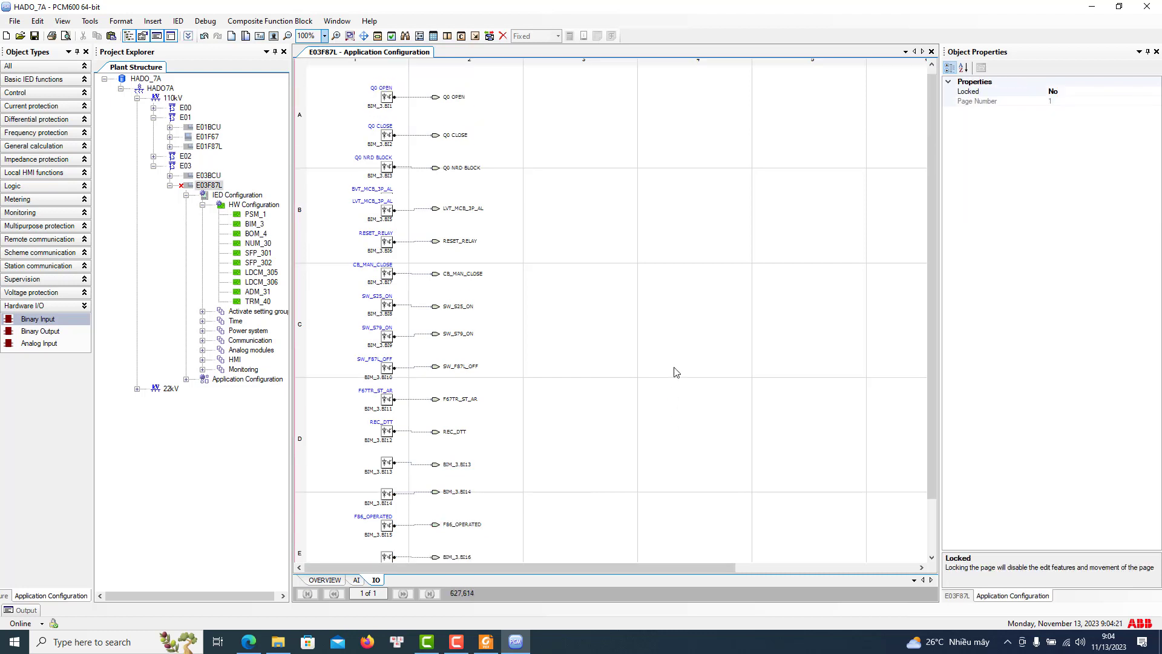
pyautogui.scroll(-2, 663, 374)
pyautogui.rightClick(685, 231)
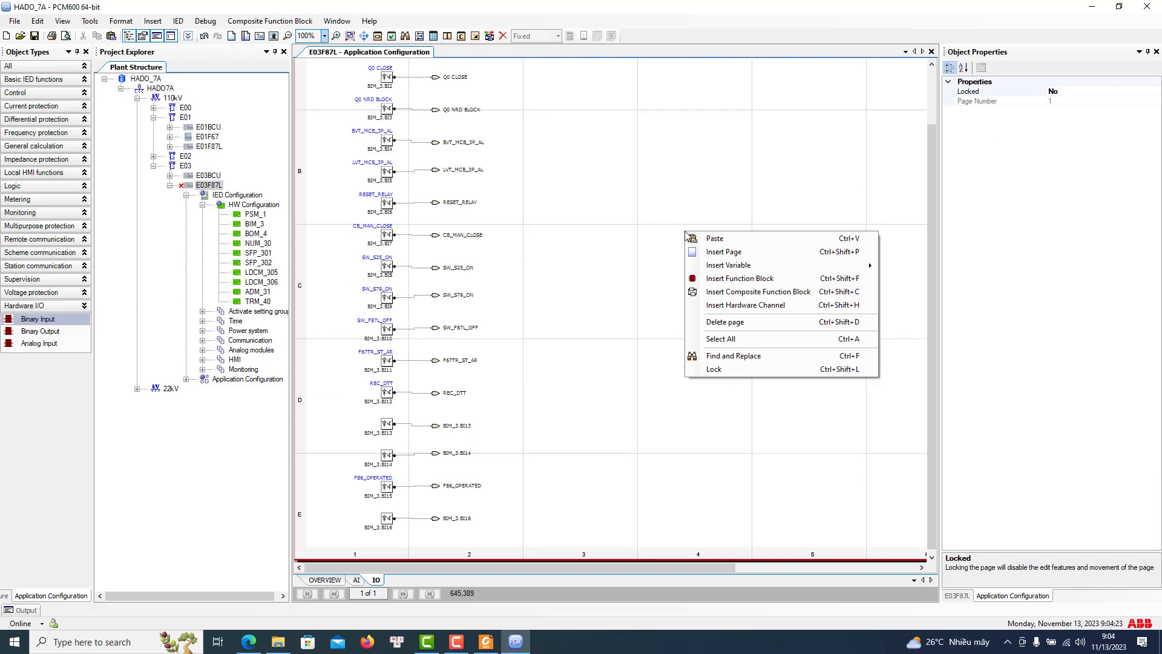
pyautogui.click(724, 252)
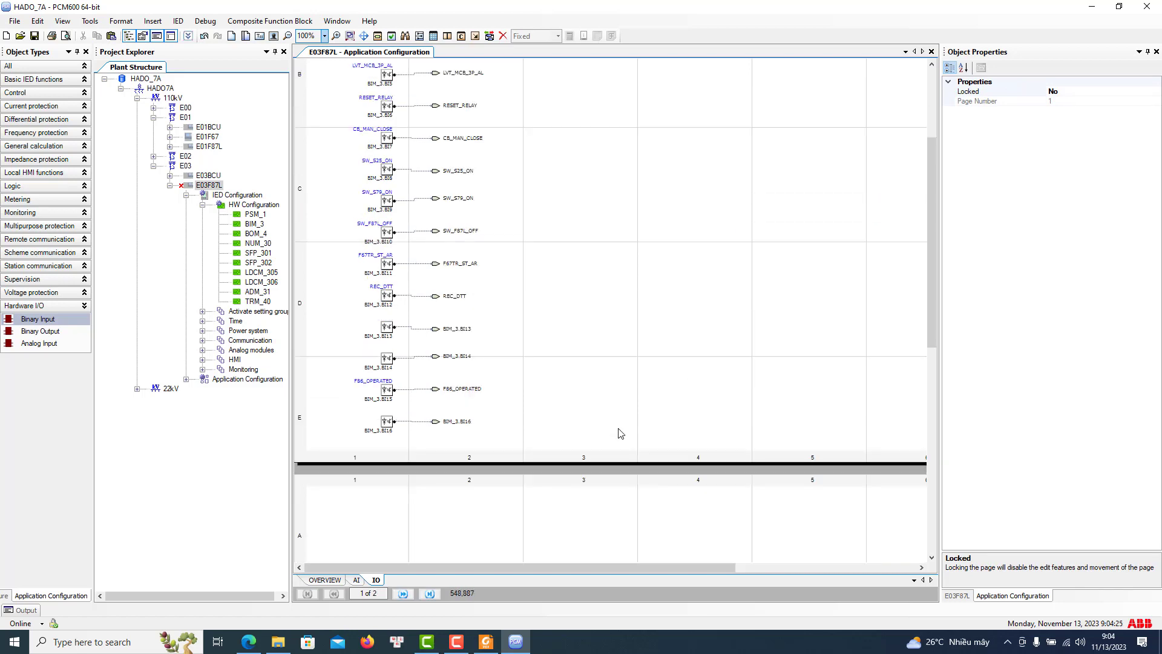
# Check the F87L schematic in Foxit PDF Reader and add a binary output for BOM_4 channel BO1 on the new page
pyautogui.click(487, 643)
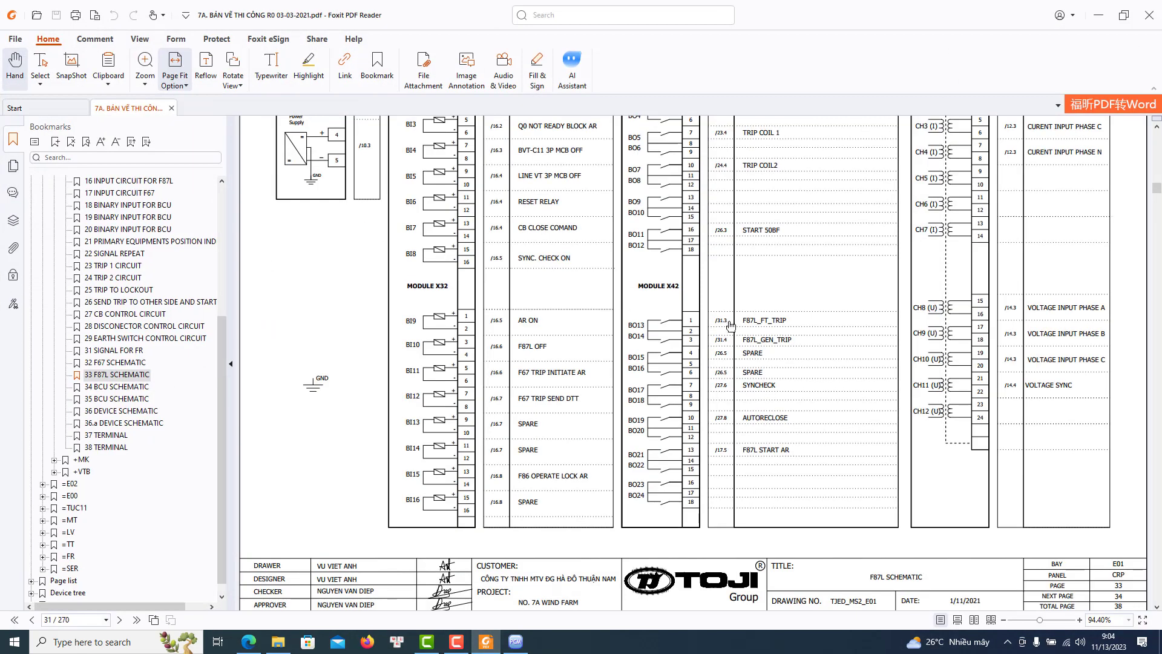
pyautogui.scroll(4, 732, 326)
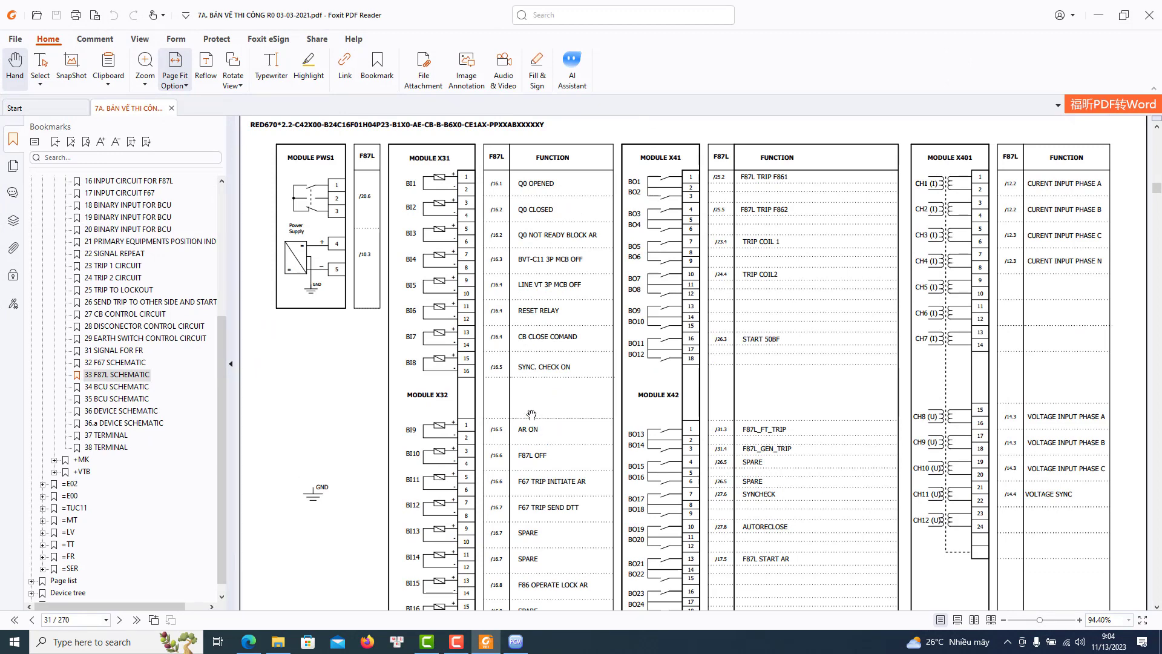
pyautogui.click(524, 644)
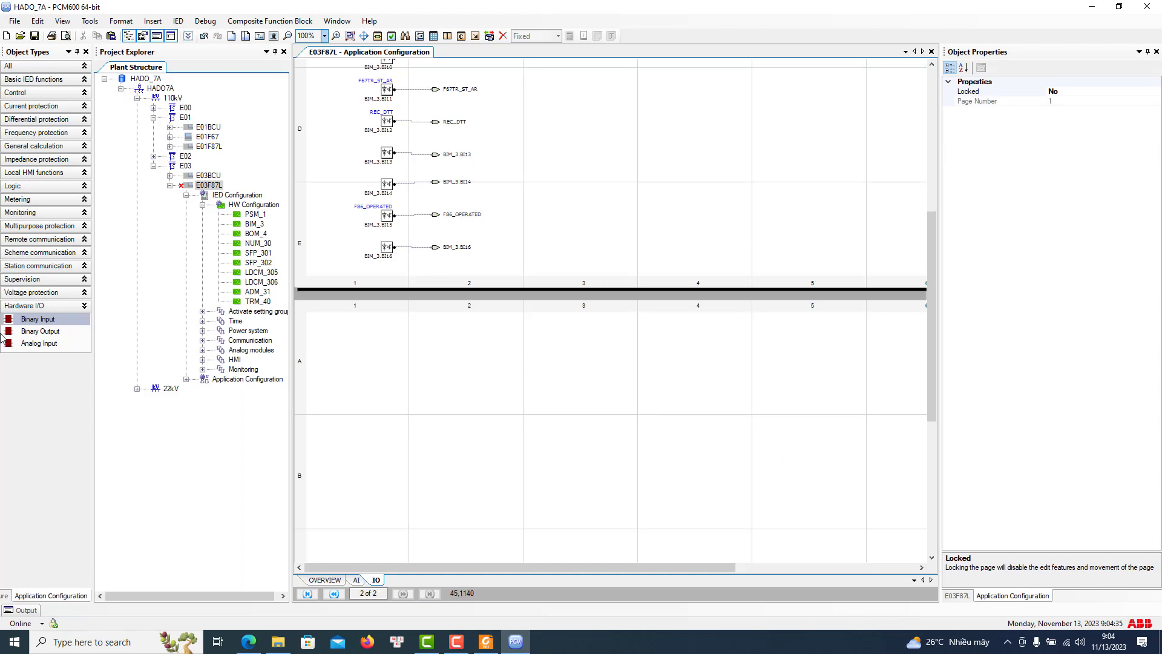
pyautogui.moveTo(52, 332); pyautogui.dragTo(636, 371)
pyautogui.click(603, 306)
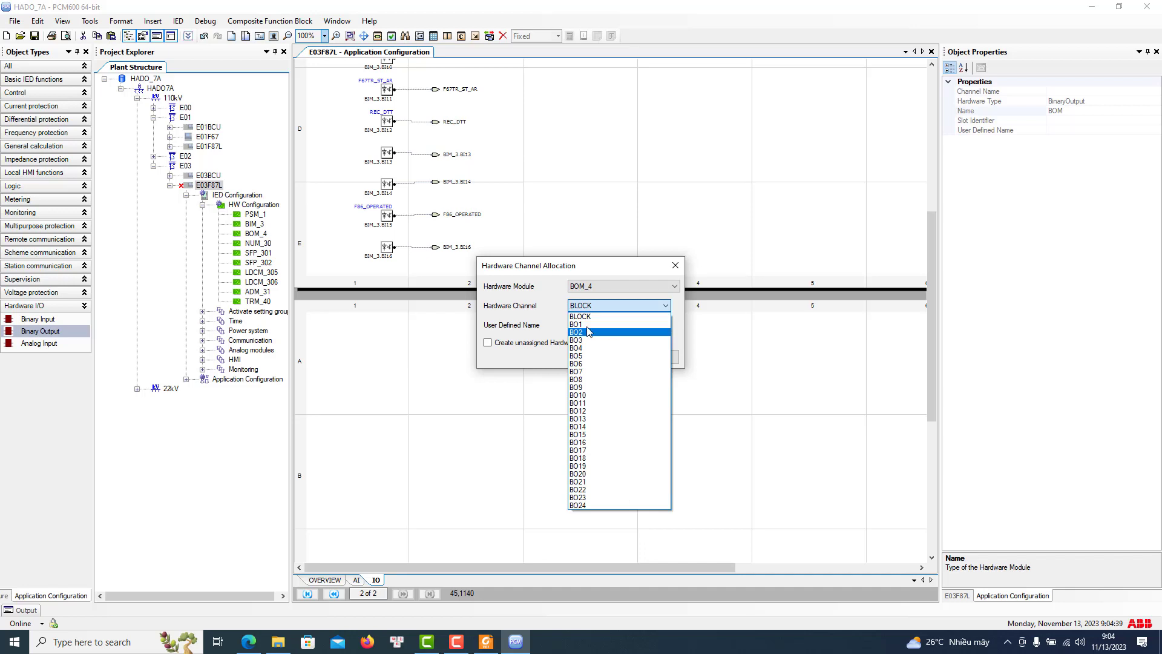
pyautogui.click(580, 325)
pyautogui.click(605, 357)
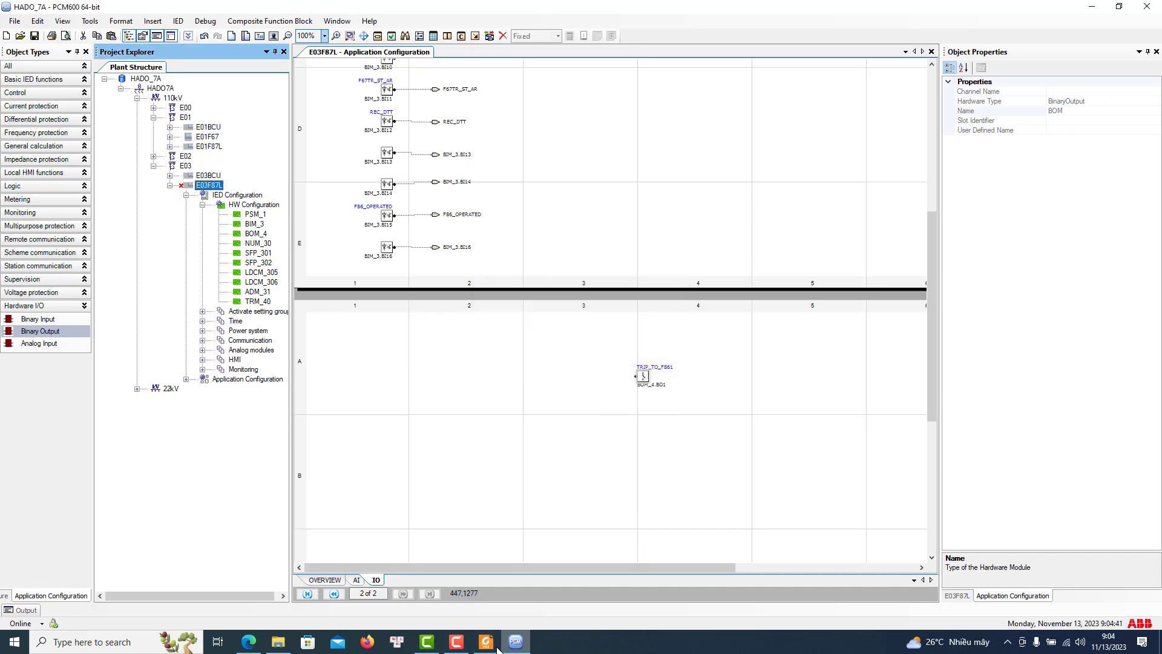
# Recheck the schematic in Foxit PDF Reader and place a binary output for BOM_4 channel BO3 below BO1
pyautogui.click(488, 642)
pyautogui.click(515, 642)
pyautogui.moveTo(40, 331); pyautogui.dragTo(643, 408)
pyautogui.click(605, 306)
pyautogui.click(601, 337)
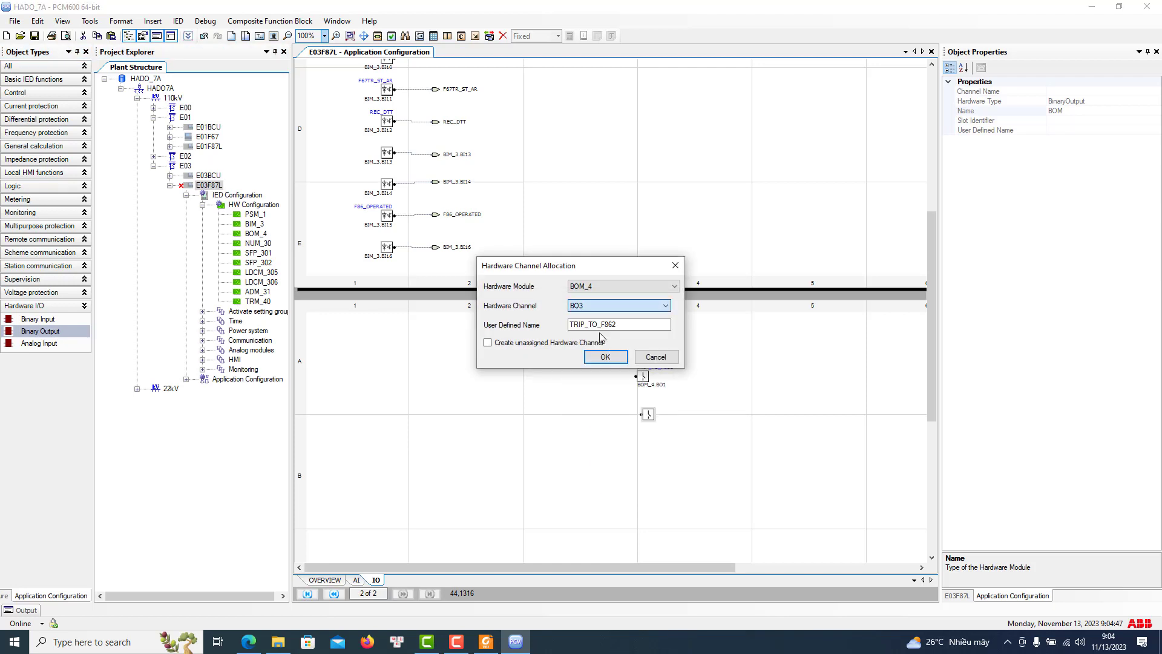
pyautogui.click(604, 357)
# Add two more binary outputs below BO3, allocating them to BOM_4 channels BO7 and BO5
pyautogui.moveTo(40, 331); pyautogui.dragTo(639, 456)
pyautogui.click(612, 306)
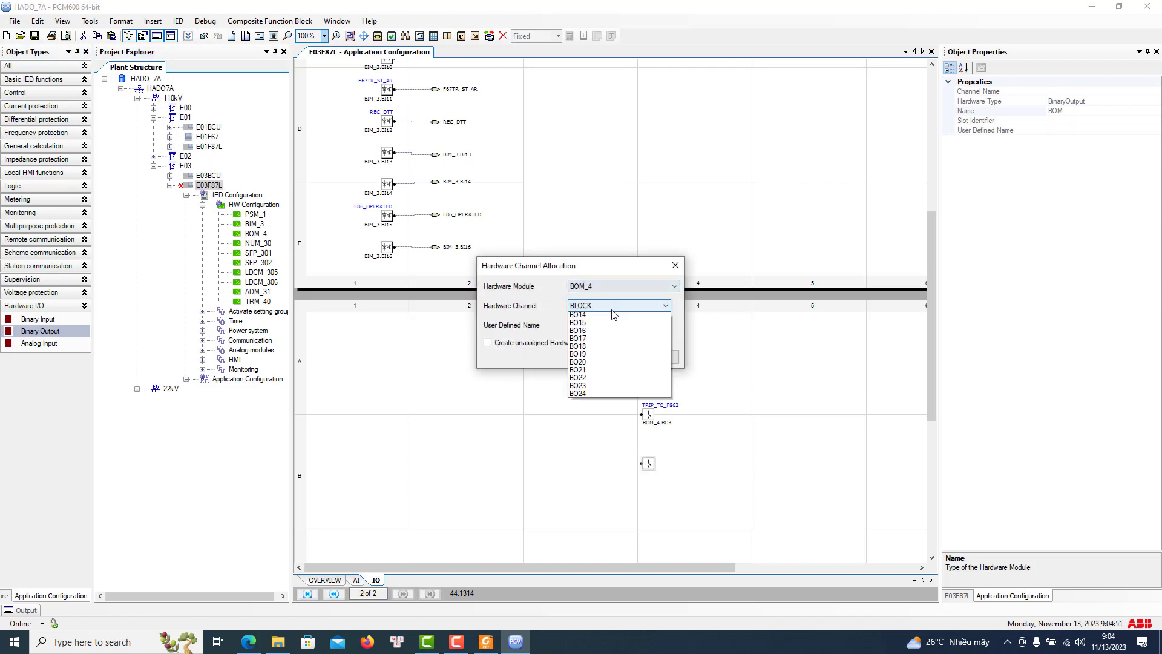
pyautogui.click(613, 365)
pyautogui.click(606, 357)
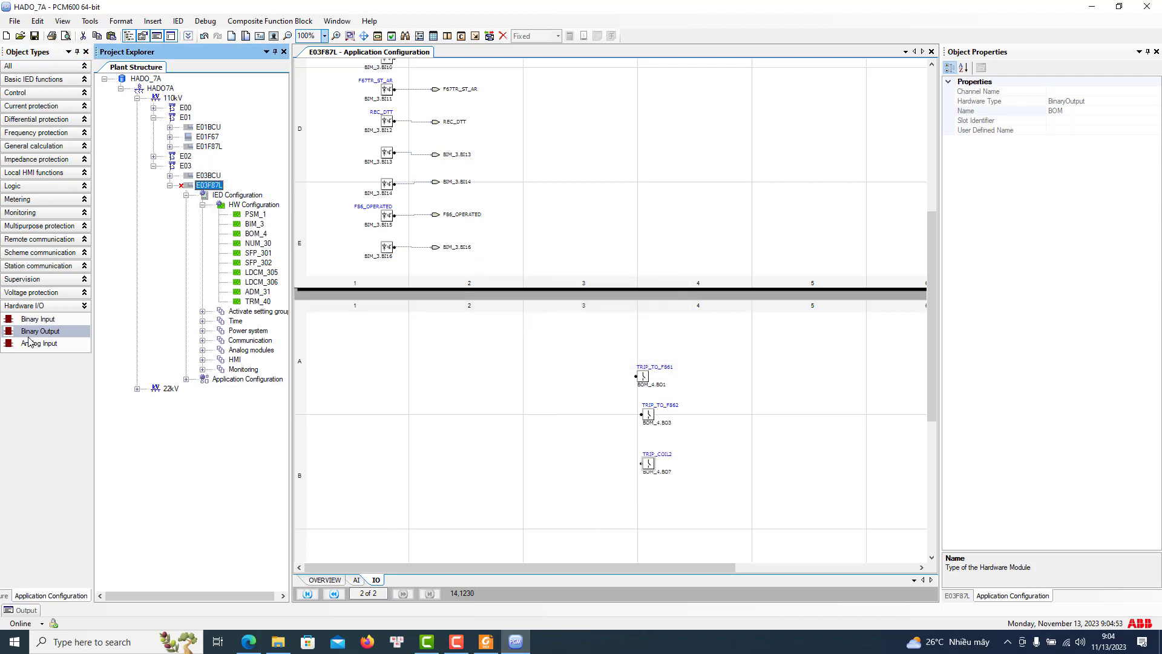
pyautogui.moveTo(40, 331); pyautogui.dragTo(640, 507)
pyautogui.click(611, 306)
pyautogui.click(609, 350)
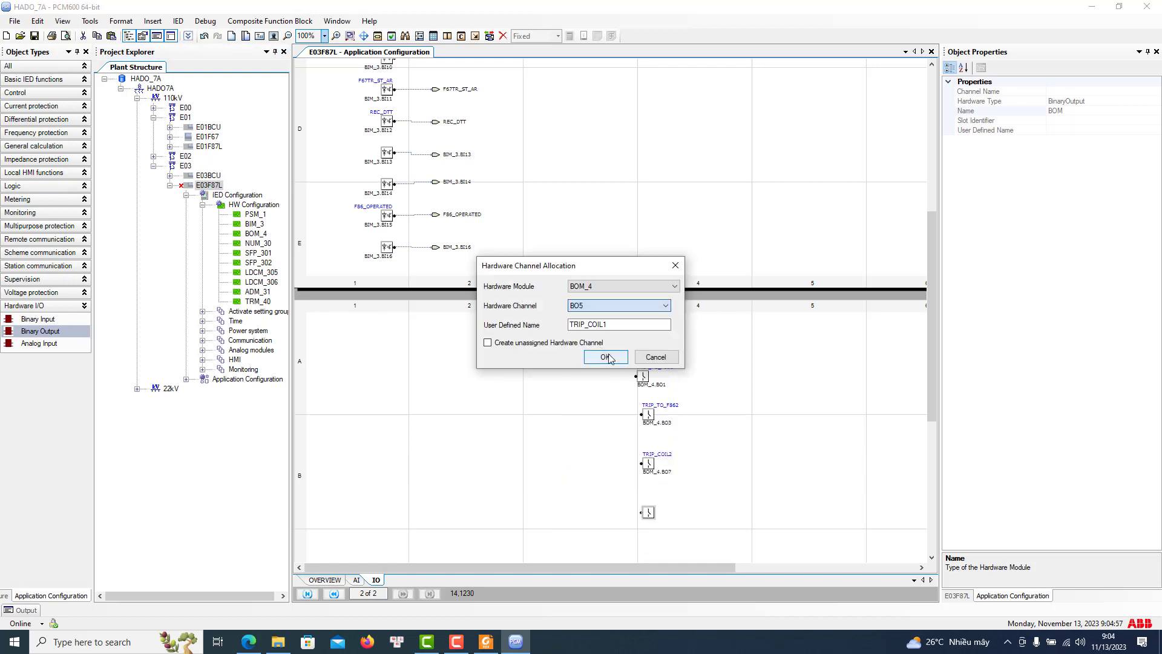
pyautogui.click(605, 357)
# Rearrange the trip coil outputs so that TRIP_COIL1 sits above TRIP_COIL2 in the output column
pyautogui.scroll(-3, 742, 443)
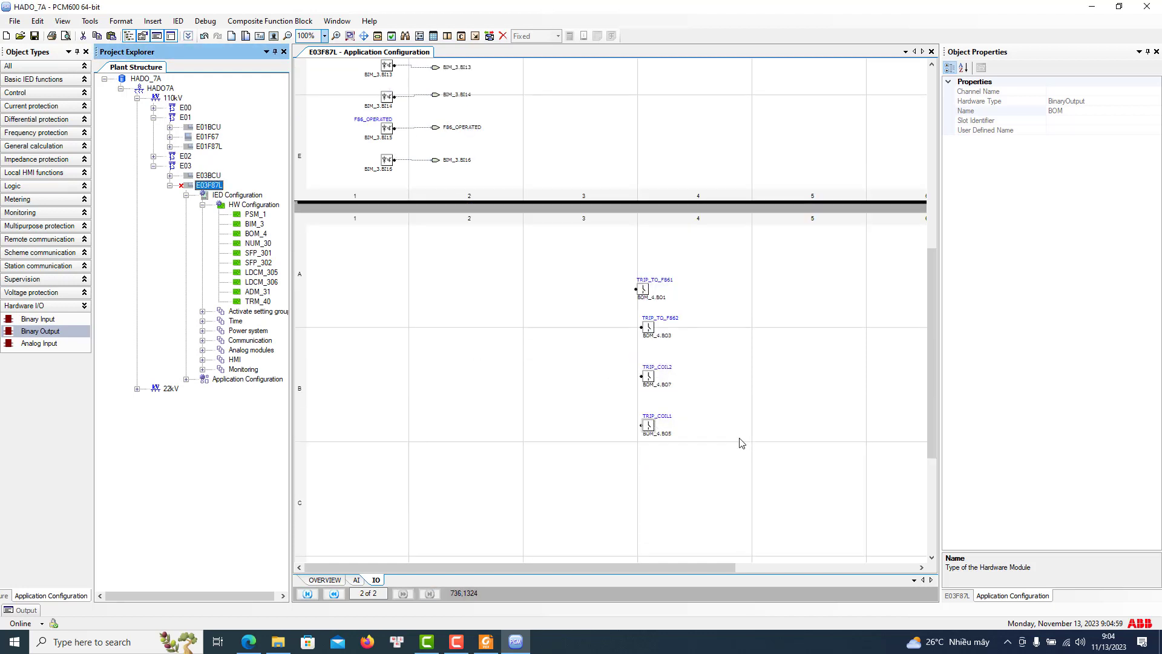
pyautogui.moveTo(648, 386); pyautogui.dragTo(645, 476)
pyautogui.moveTo(648, 425); pyautogui.dragTo(640, 384)
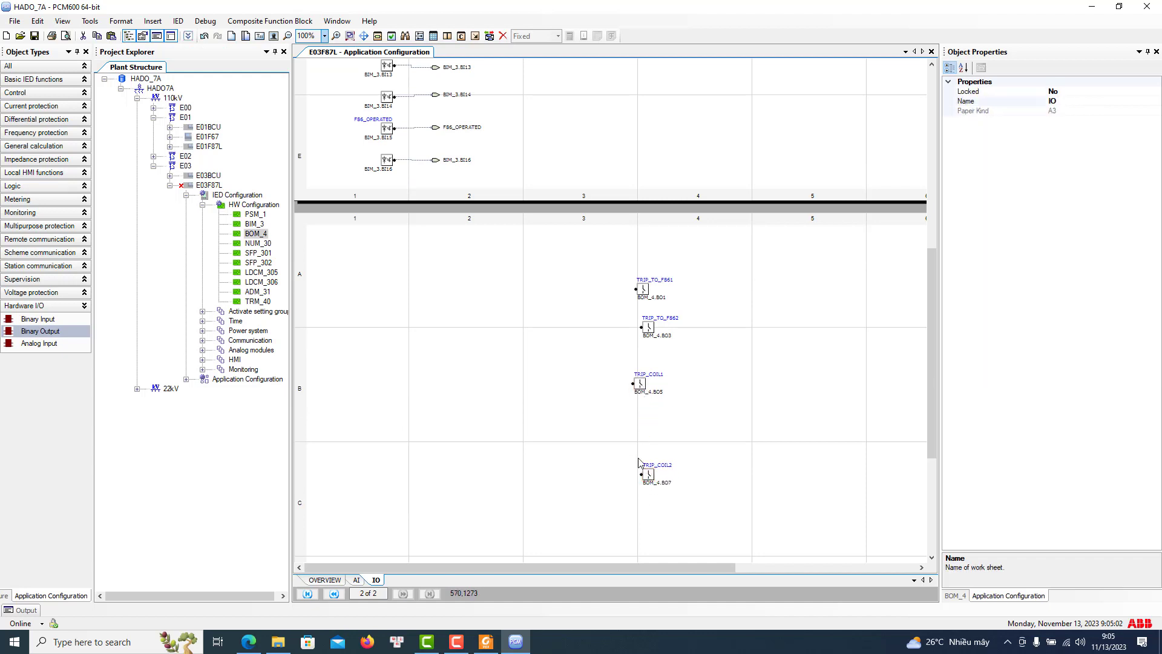
pyautogui.moveTo(640, 431); pyautogui.dragTo(640, 436)
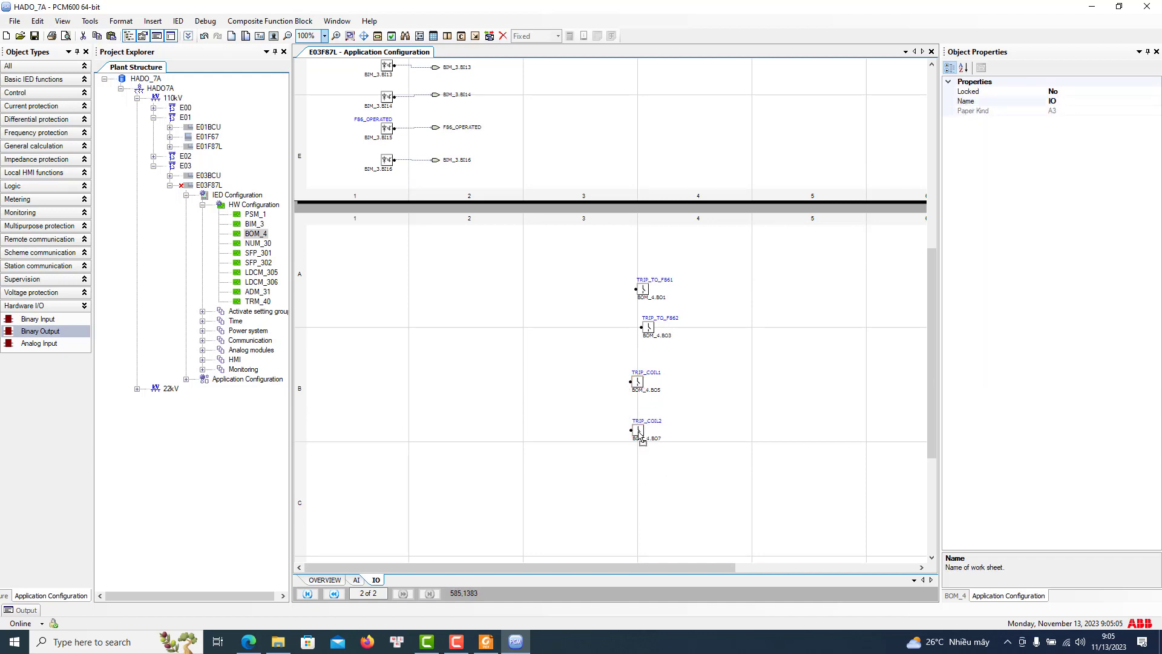
# Consult the F87L schematic in Foxit PDF Reader and add a binary output for BOM_4 channel BO11 below TRIP_COIL2
pyautogui.click(486, 642)
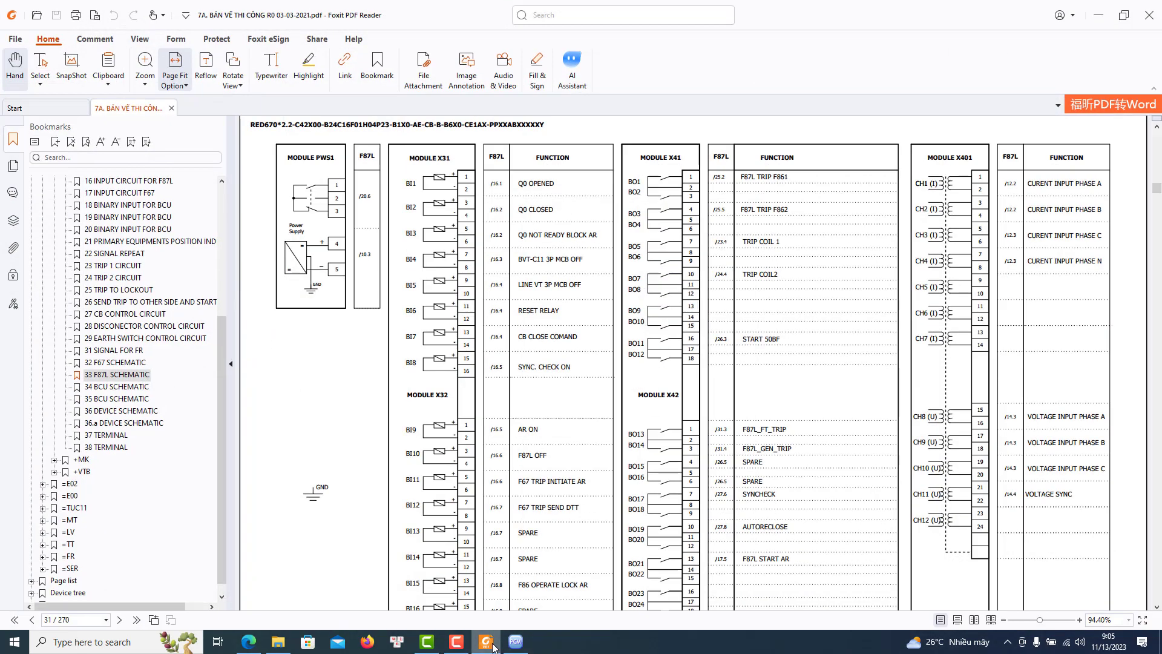
pyautogui.click(516, 642)
pyautogui.moveTo(40, 331); pyautogui.dragTo(636, 470)
pyautogui.click(659, 305)
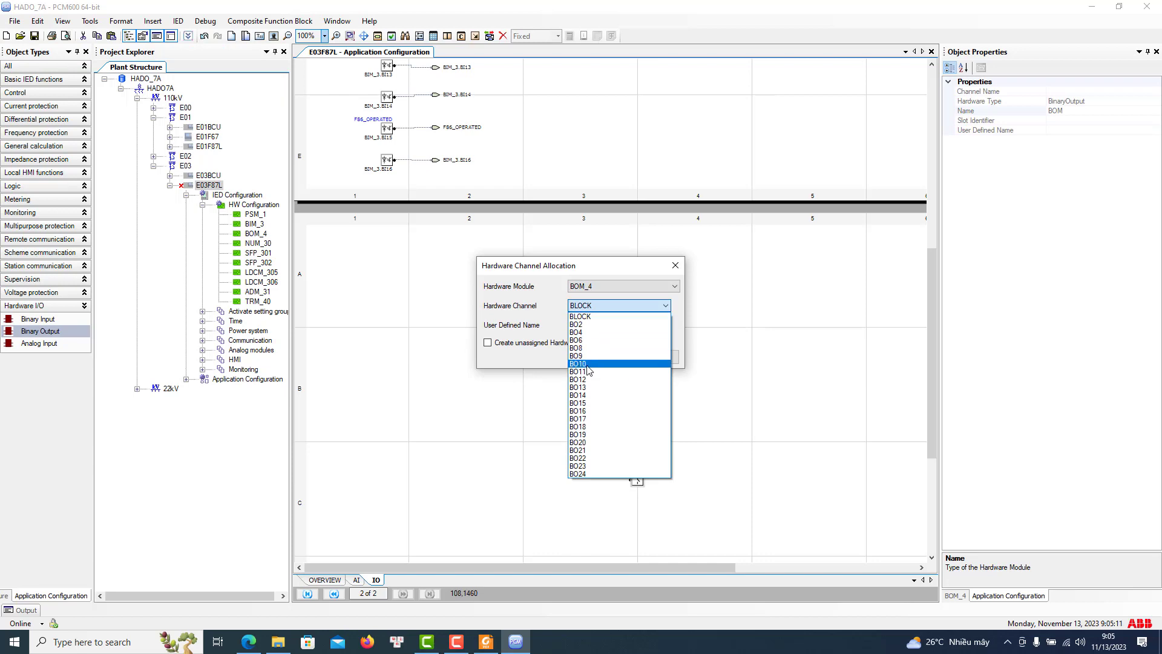
pyautogui.click(587, 366)
pyautogui.click(600, 359)
# Check the module X42 outputs in the Foxit PDF Reader schematic and add a binary output for BOM_4 channel BO13 below SEND_START_BF
pyautogui.click(490, 642)
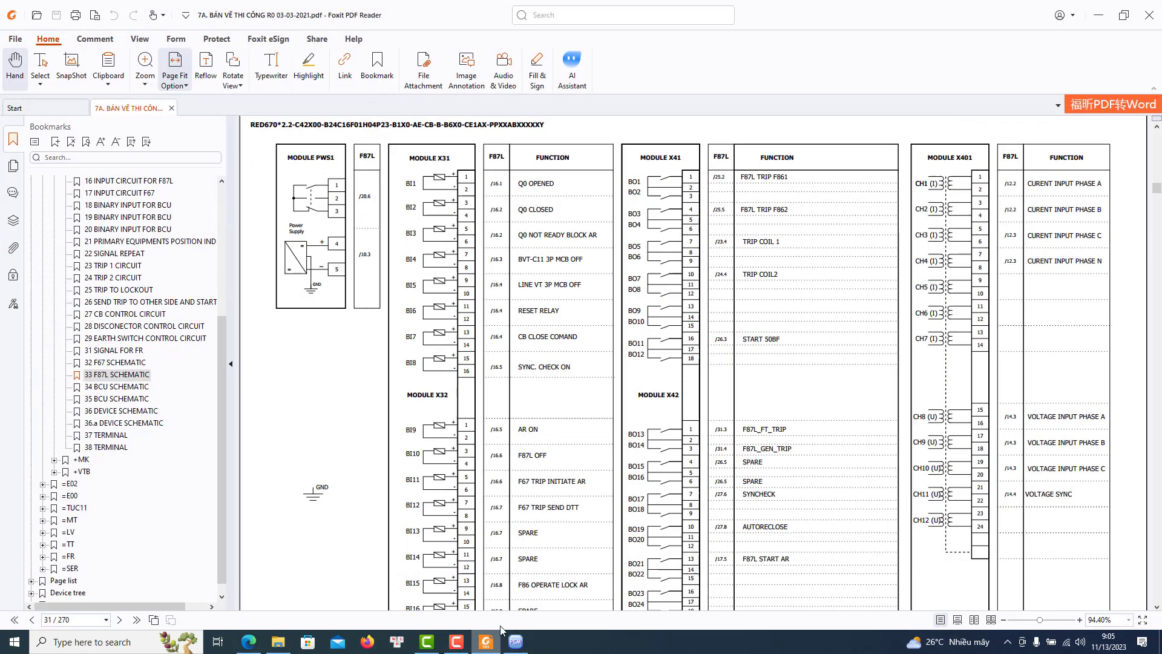
pyautogui.scroll(-3, 616, 419)
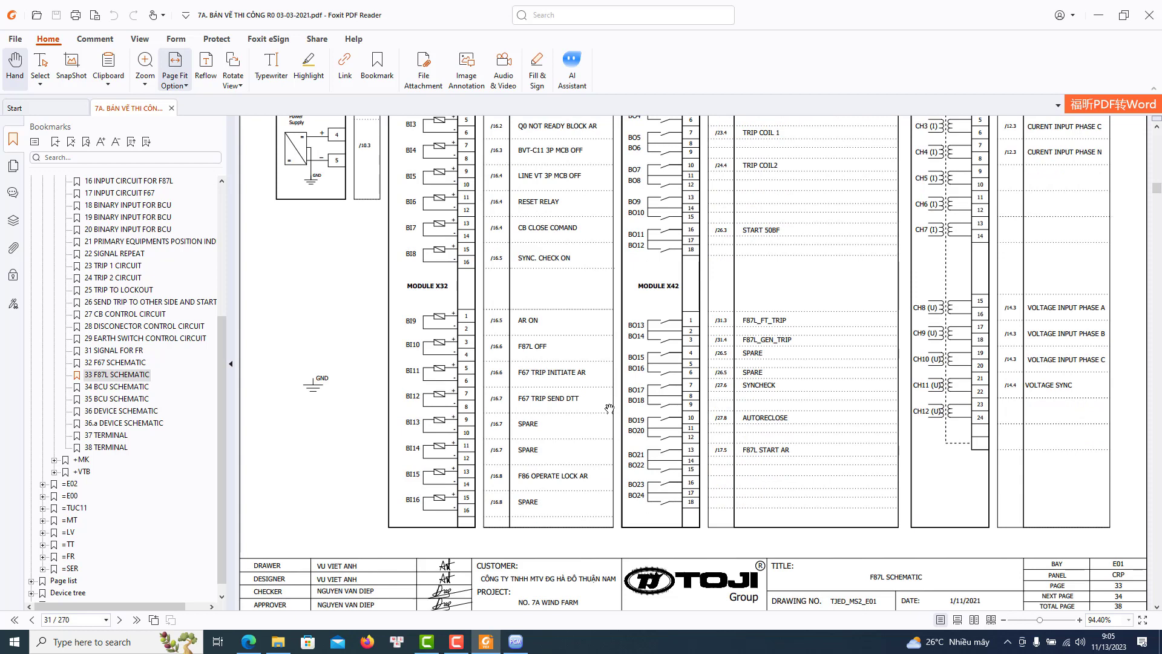
pyautogui.click(515, 641)
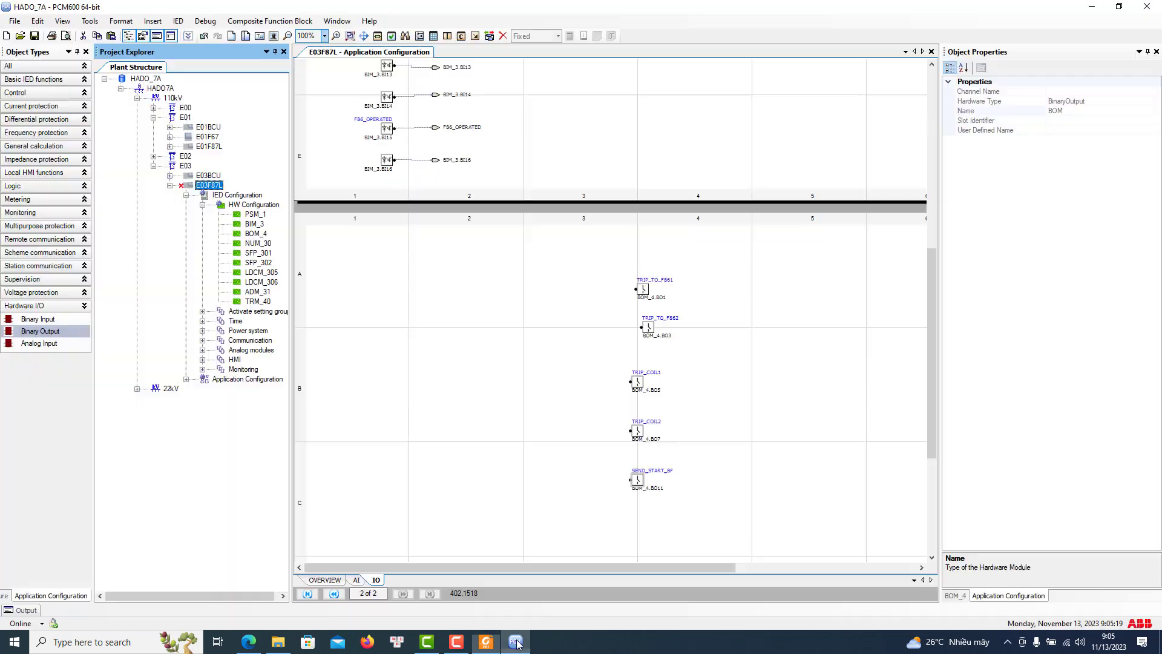
pyautogui.moveTo(38, 319); pyautogui.dragTo(588, 515)
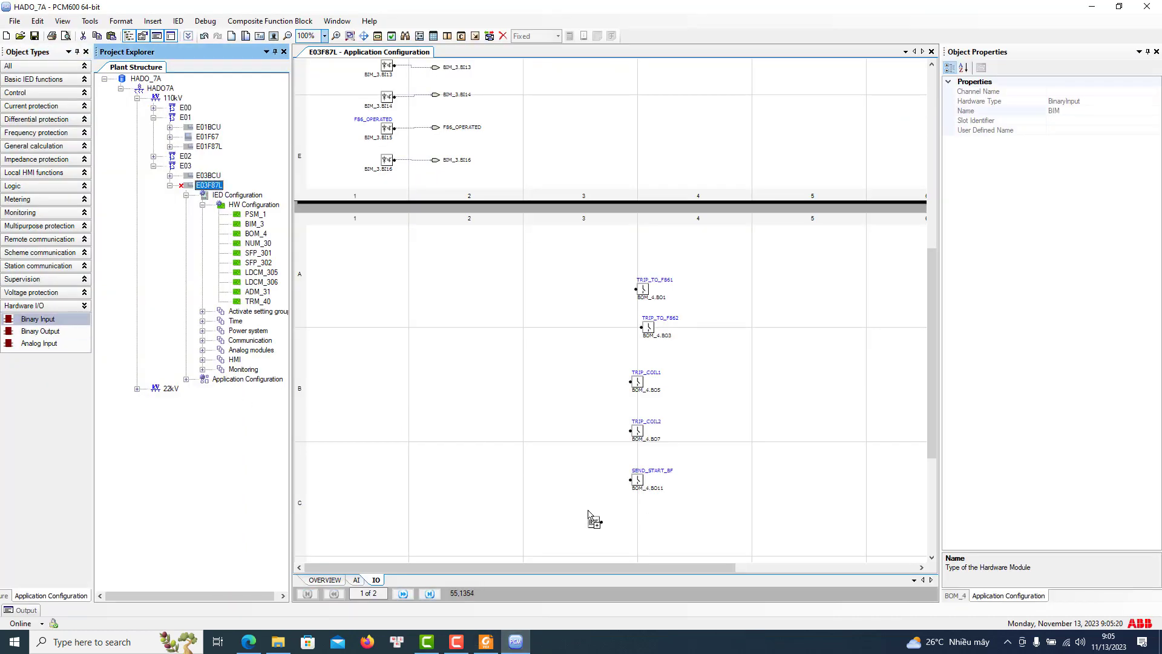
pyautogui.scroll(-2, 513, 396)
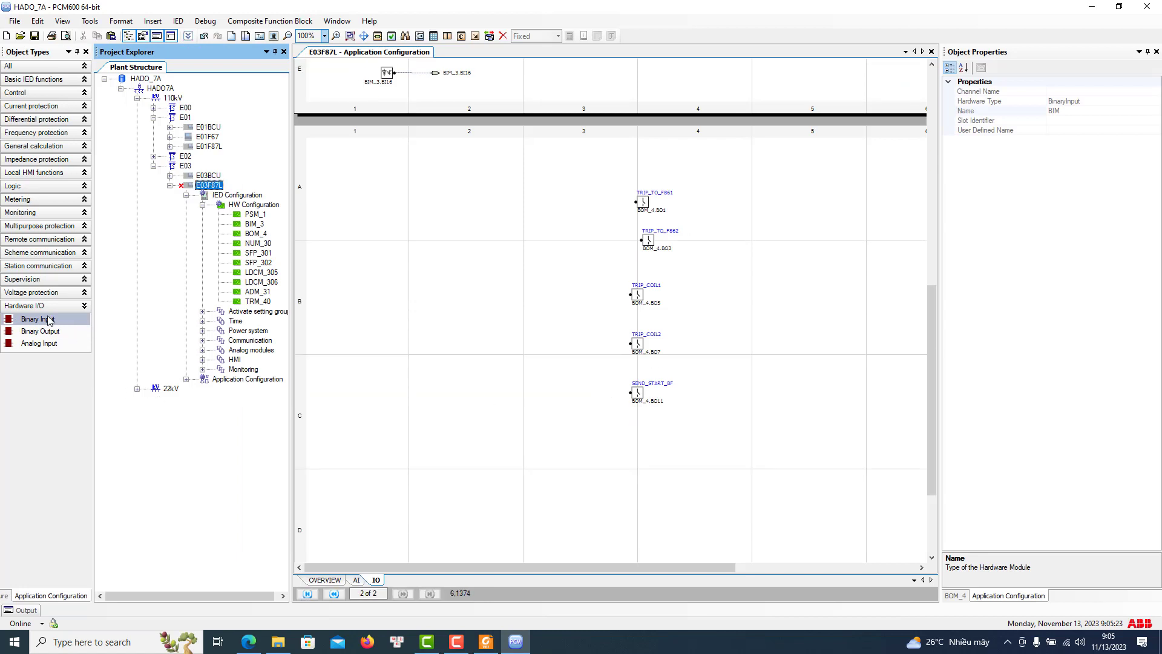
pyautogui.moveTo(39, 332); pyautogui.dragTo(642, 427)
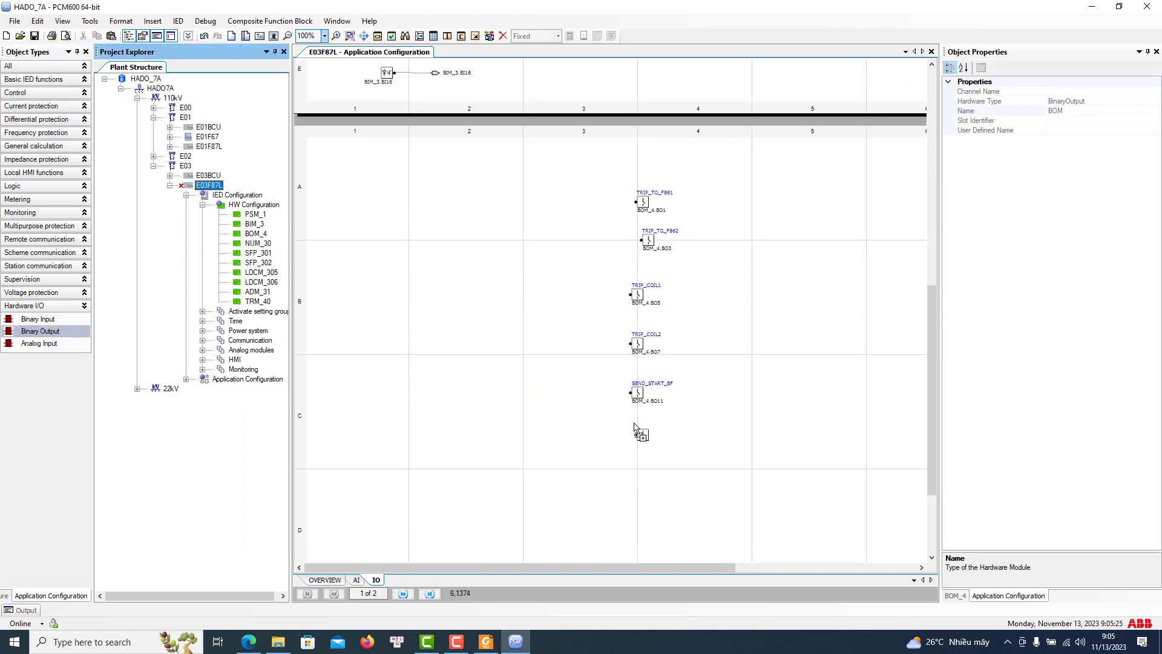
pyautogui.click(599, 306)
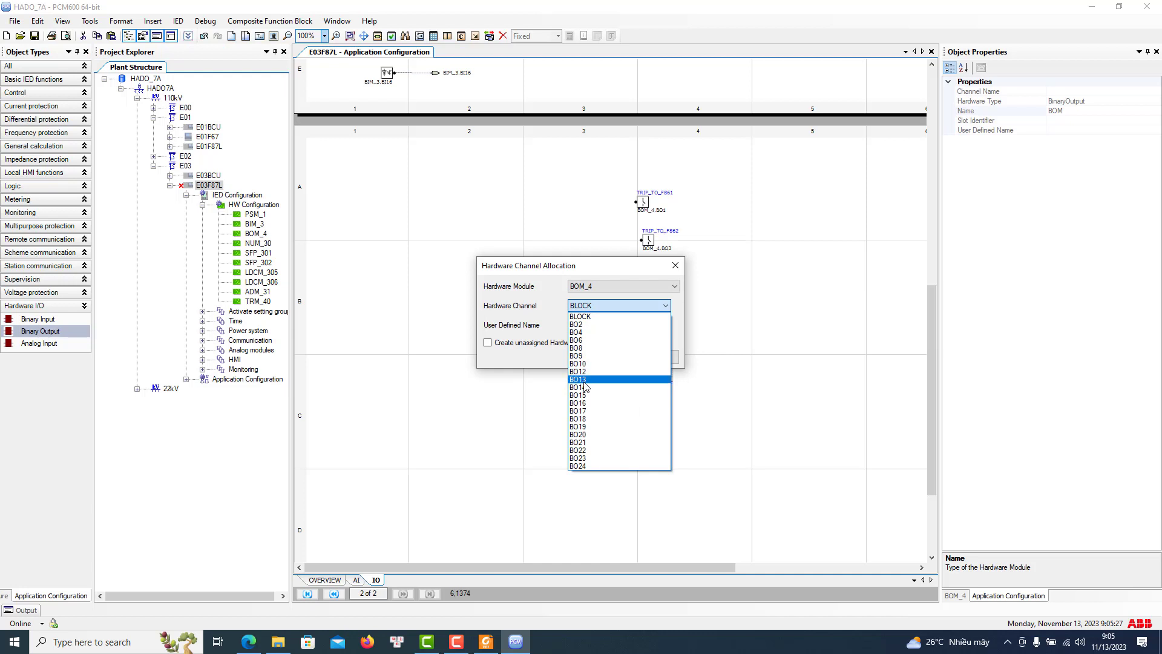
pyautogui.click(584, 379)
pyautogui.click(601, 358)
# Add a binary output for BOM_4 channel BO14 with the name TRIP_TO_FR below BO13
pyautogui.moveTo(63, 337); pyautogui.dragTo(636, 473)
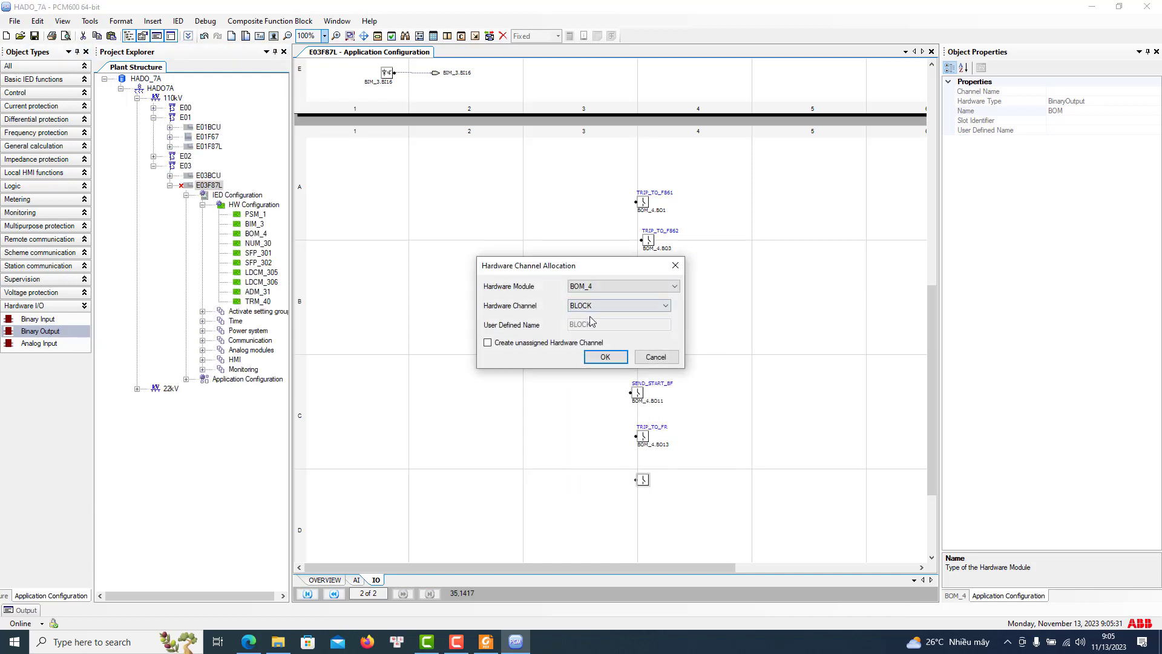
pyautogui.click(594, 306)
pyautogui.click(608, 386)
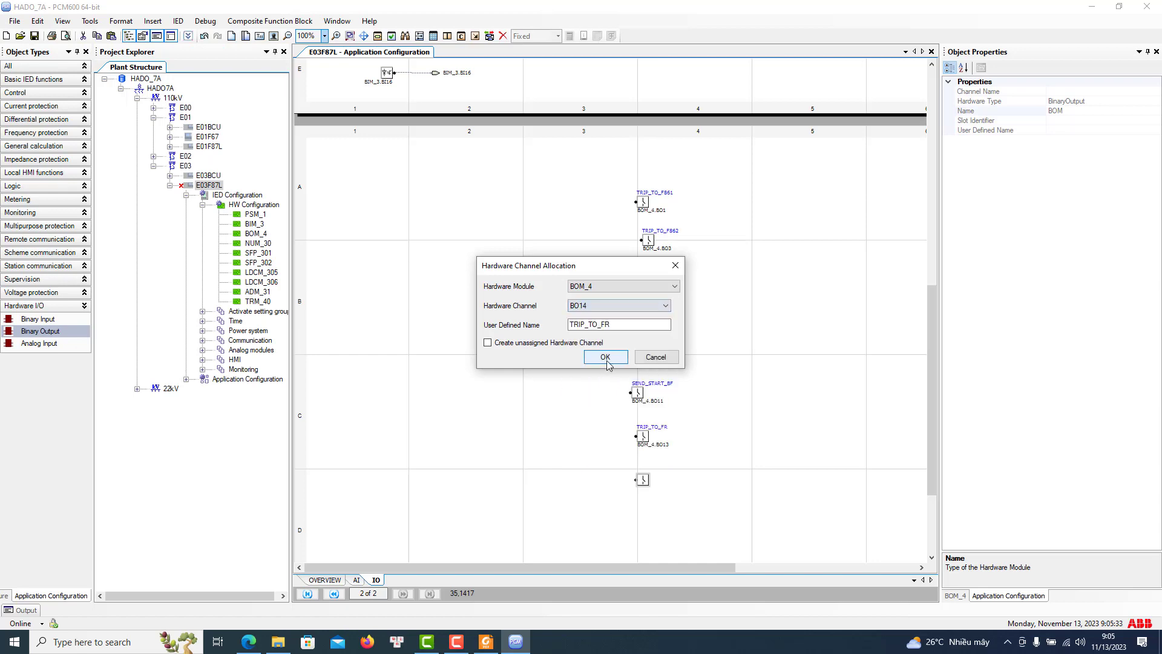
pyautogui.click(605, 357)
# Recheck the schematic in Foxit PDF Reader and add a binary output for BOM_4 channel BO17 below BO14
pyautogui.click(486, 642)
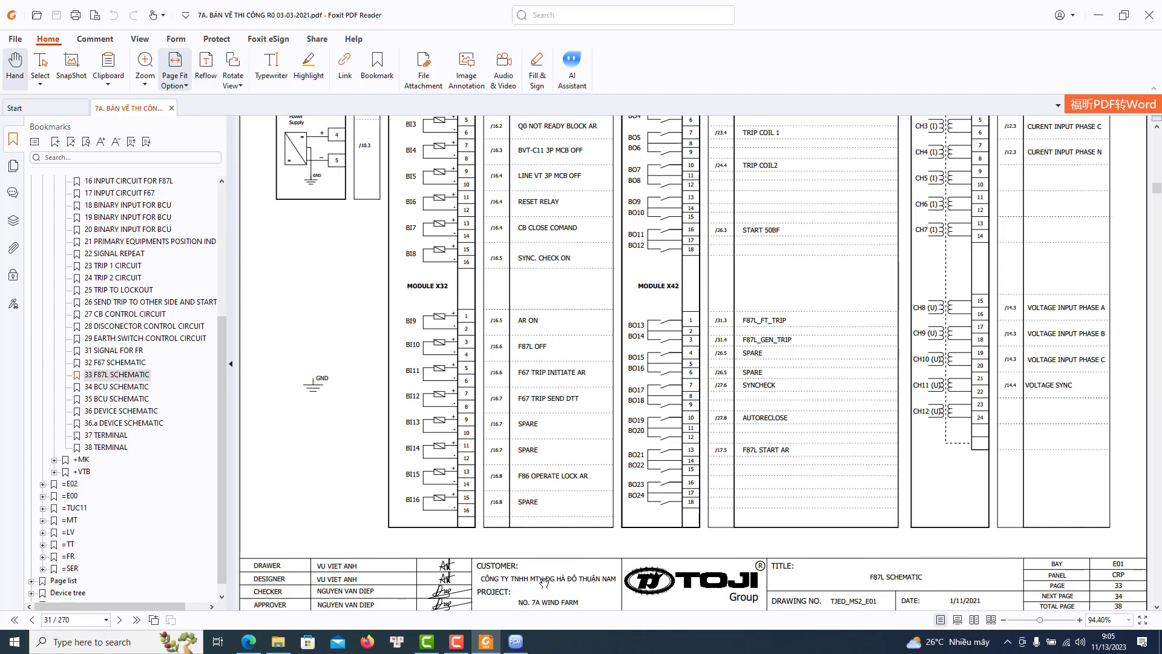
pyautogui.click(514, 645)
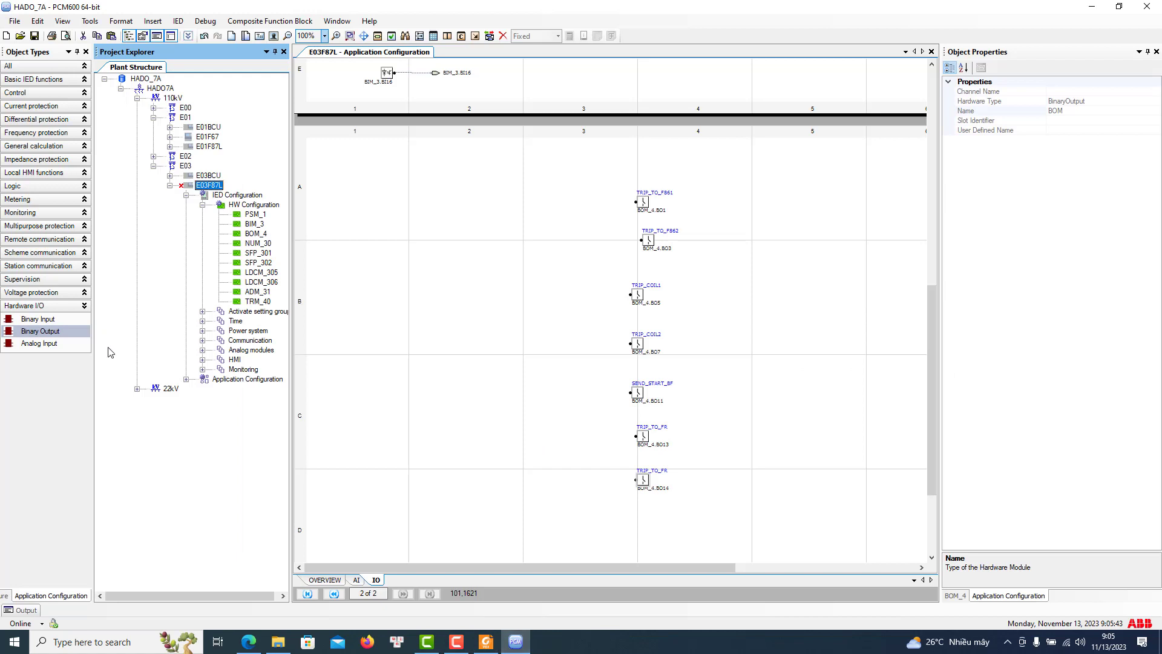
pyautogui.moveTo(70, 336); pyautogui.dragTo(636, 504)
pyautogui.click(609, 305)
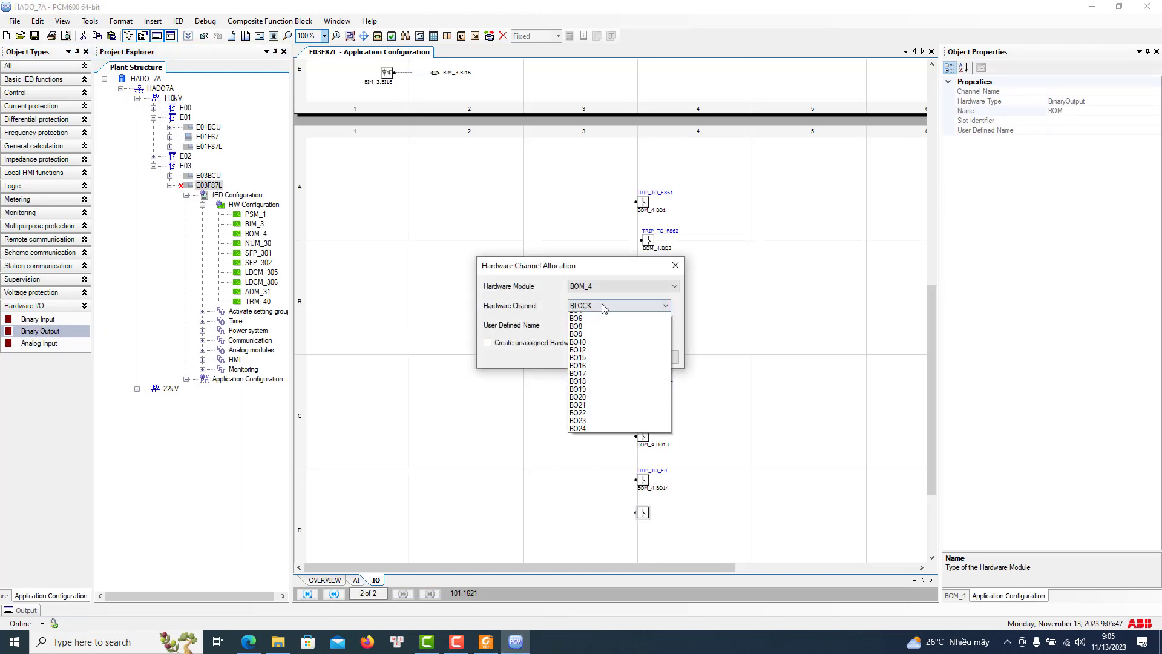
pyautogui.click(586, 395)
pyautogui.click(612, 356)
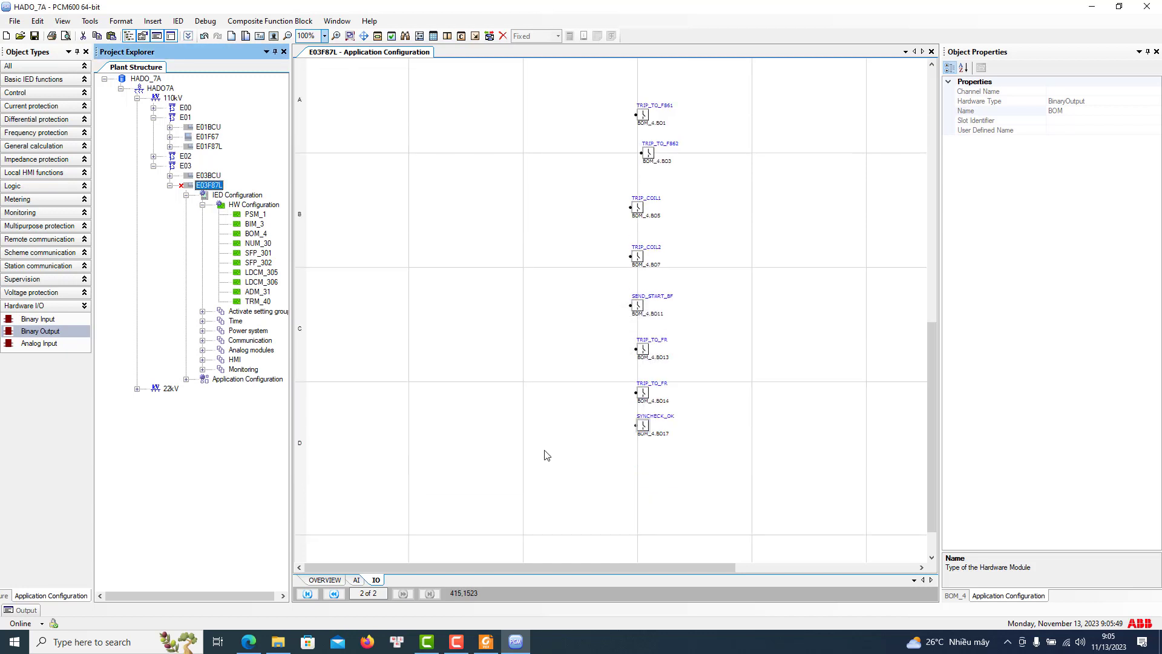
# Add a binary output for BOM_4 channel BO19 below the SYNCHECK_OK output
pyautogui.moveTo(40, 331); pyautogui.dragTo(634, 455)
pyautogui.click(608, 306)
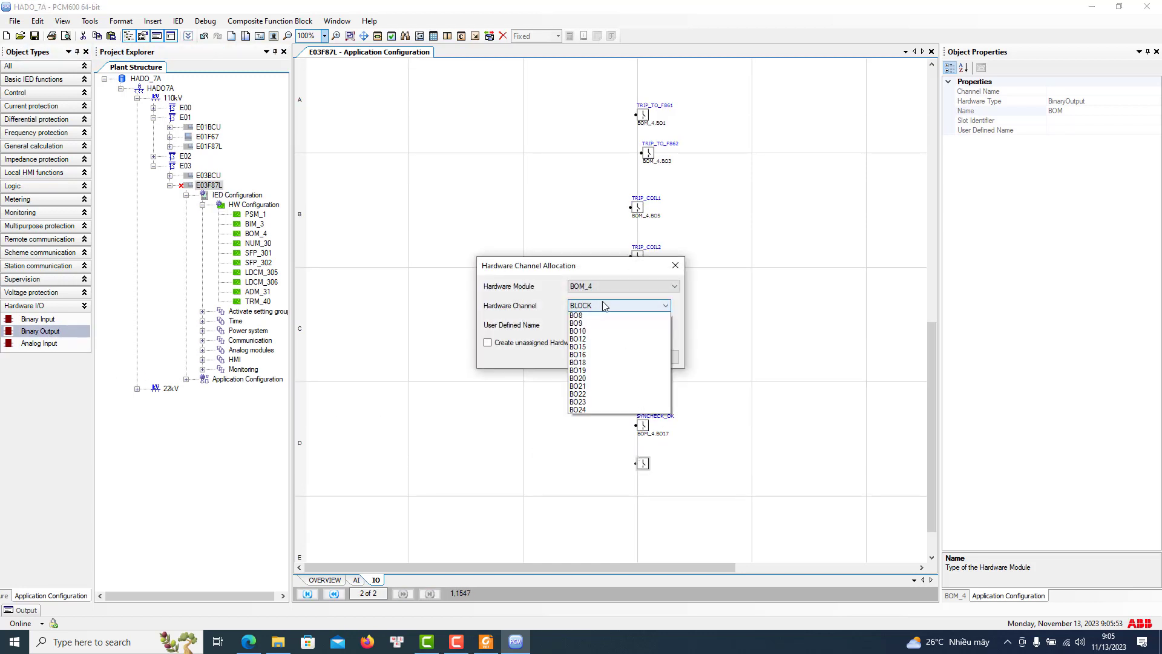
pyautogui.click(585, 403)
pyautogui.click(608, 357)
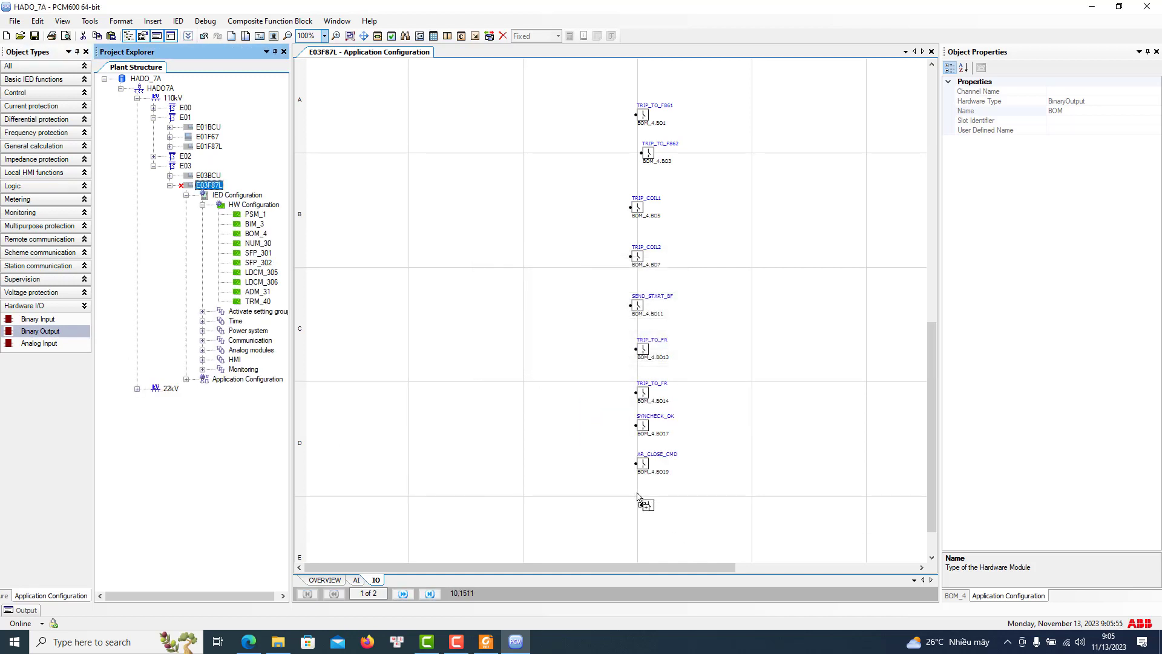
# Add a binary output for BOM_4 channel BO21 named SEND_START_AR below AR_CLOSE_CMD and recheck the schematic in Foxit PDF Reader
pyautogui.moveTo(639, 499); pyautogui.dragTo(639, 501)
pyautogui.click(608, 306)
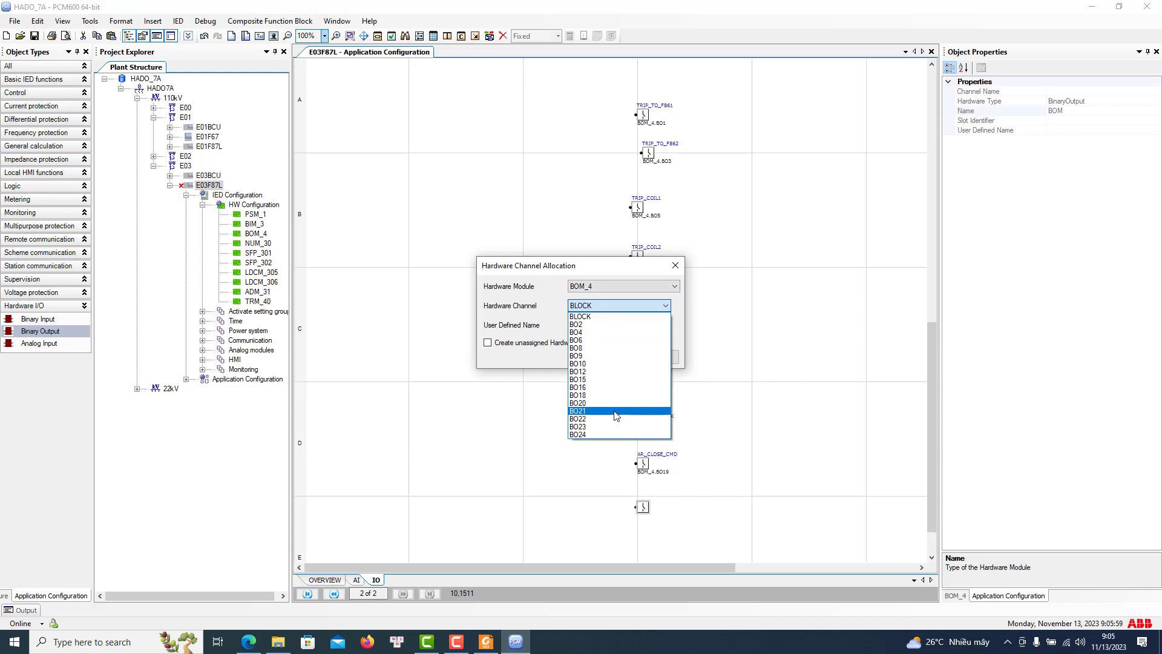
pyautogui.click(578, 411)
pyautogui.click(609, 357)
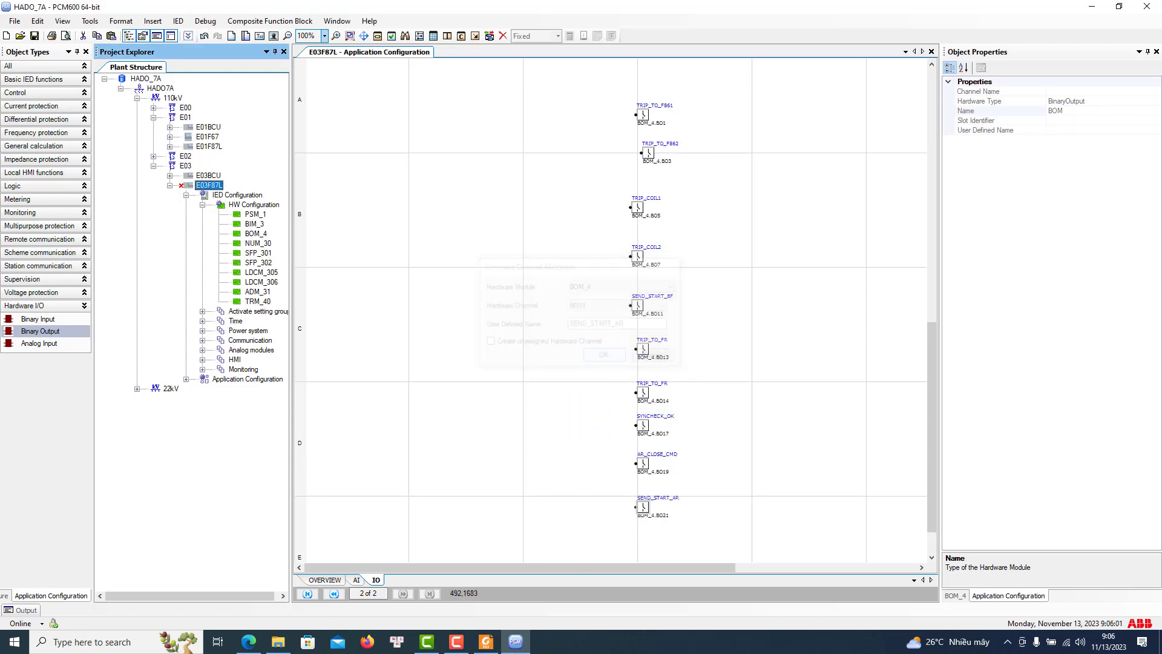
pyautogui.click(486, 642)
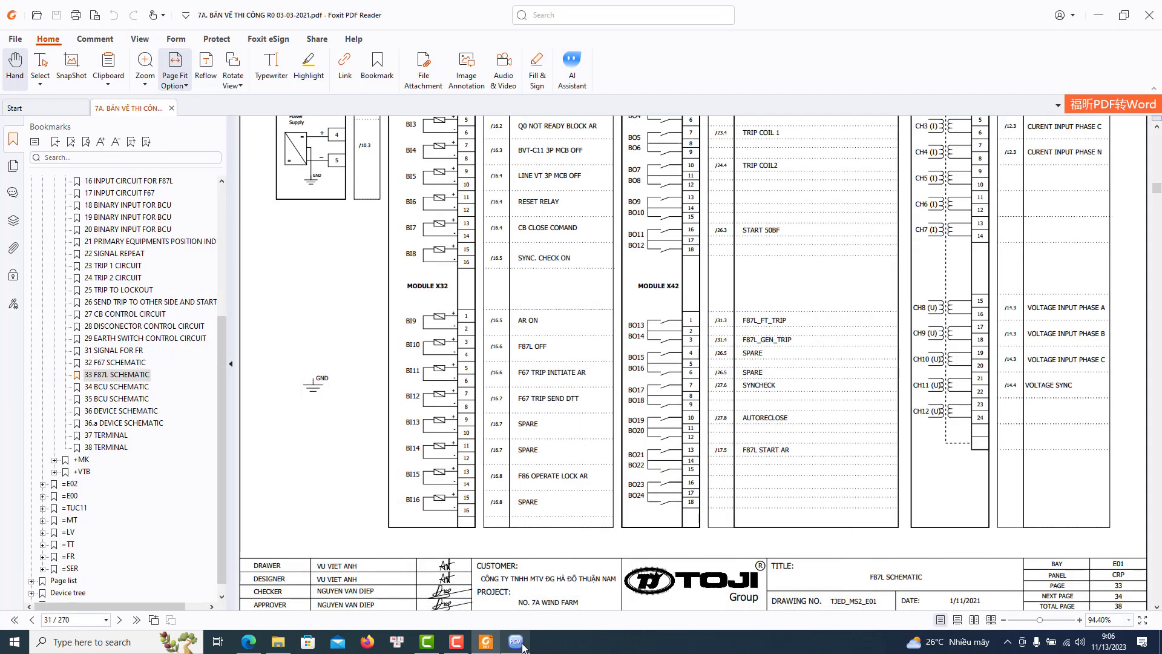
pyautogui.click(523, 646)
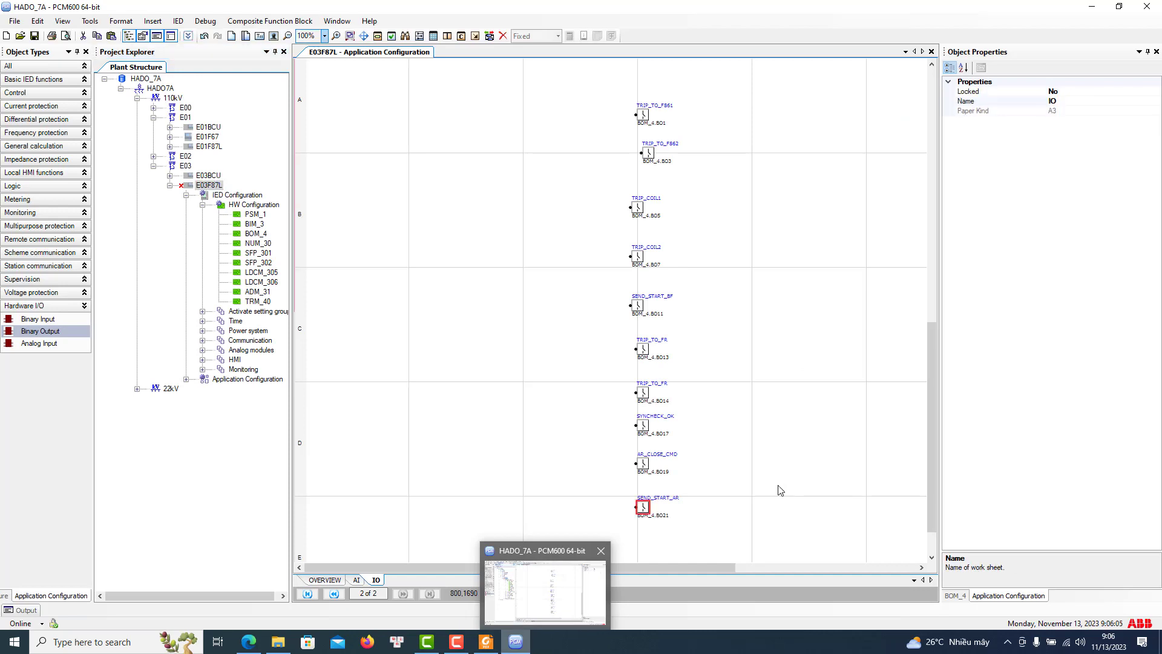
# Select all BOM_4 binary outputs on the second page and align them by their left edges
pyautogui.moveTo(519, 86); pyautogui.dragTo(843, 529)
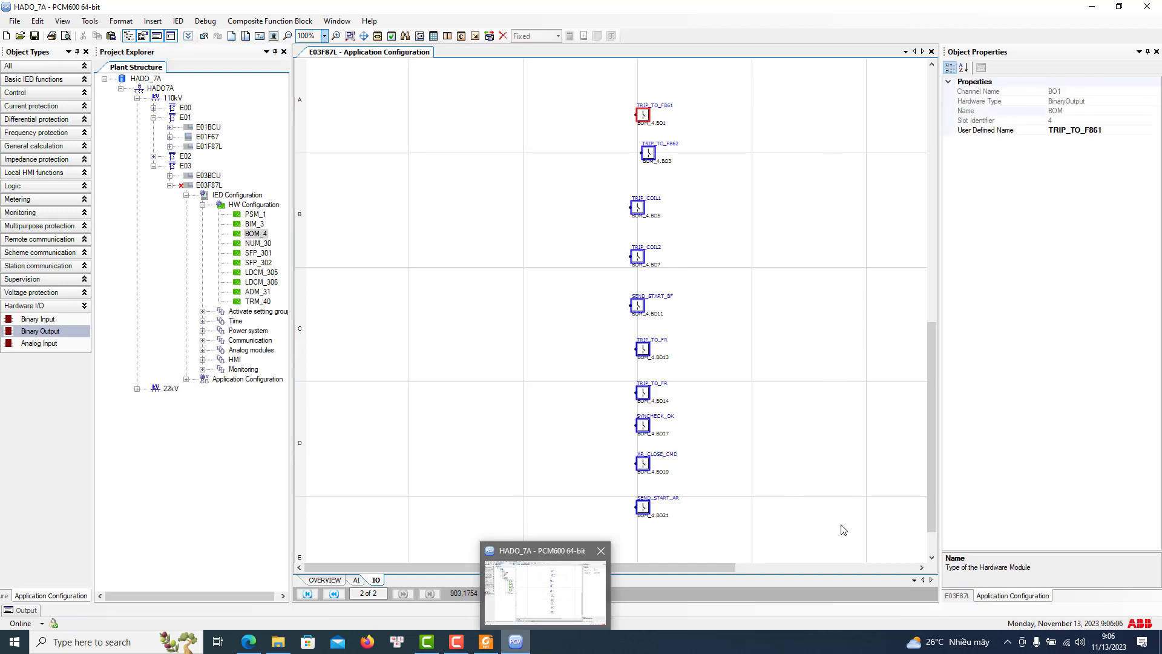
pyautogui.click(121, 21)
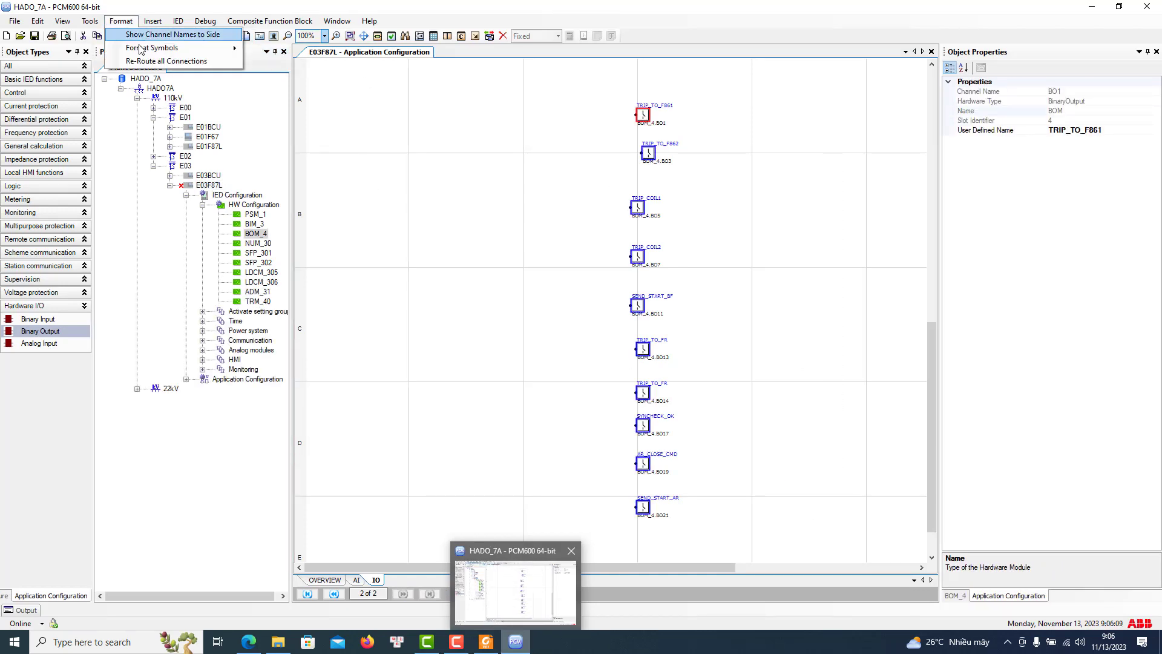
pyautogui.moveTo(218, 48)
pyautogui.moveTo(305, 52)
pyautogui.click(365, 67)
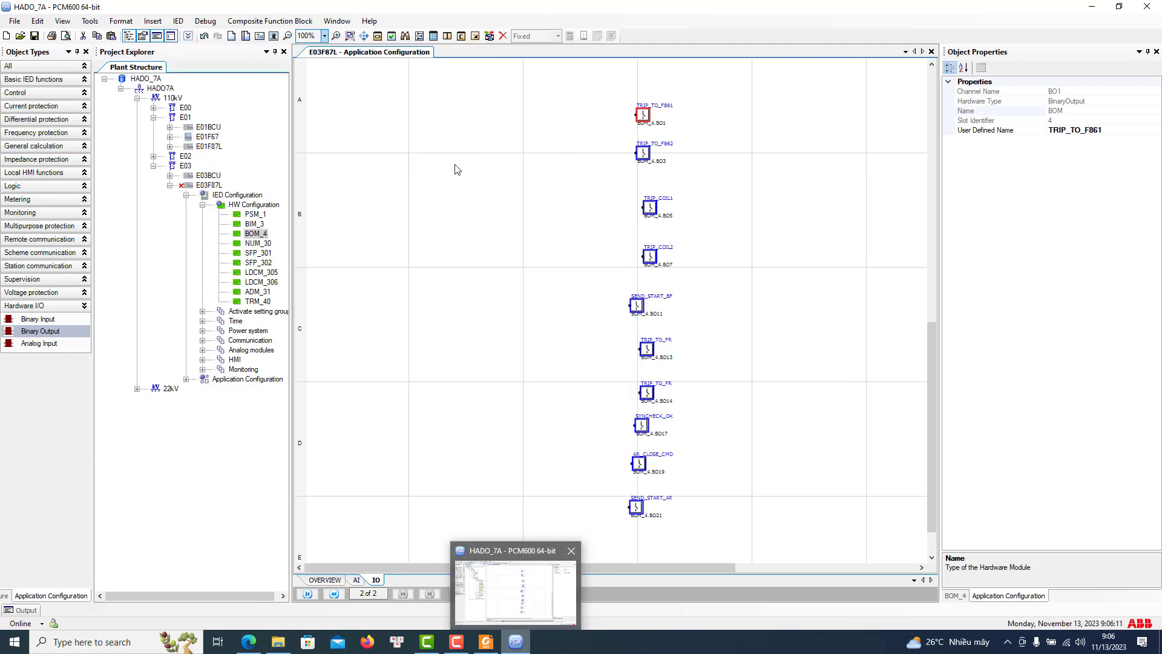
pyautogui.click(115, 23)
pyautogui.moveTo(182, 48)
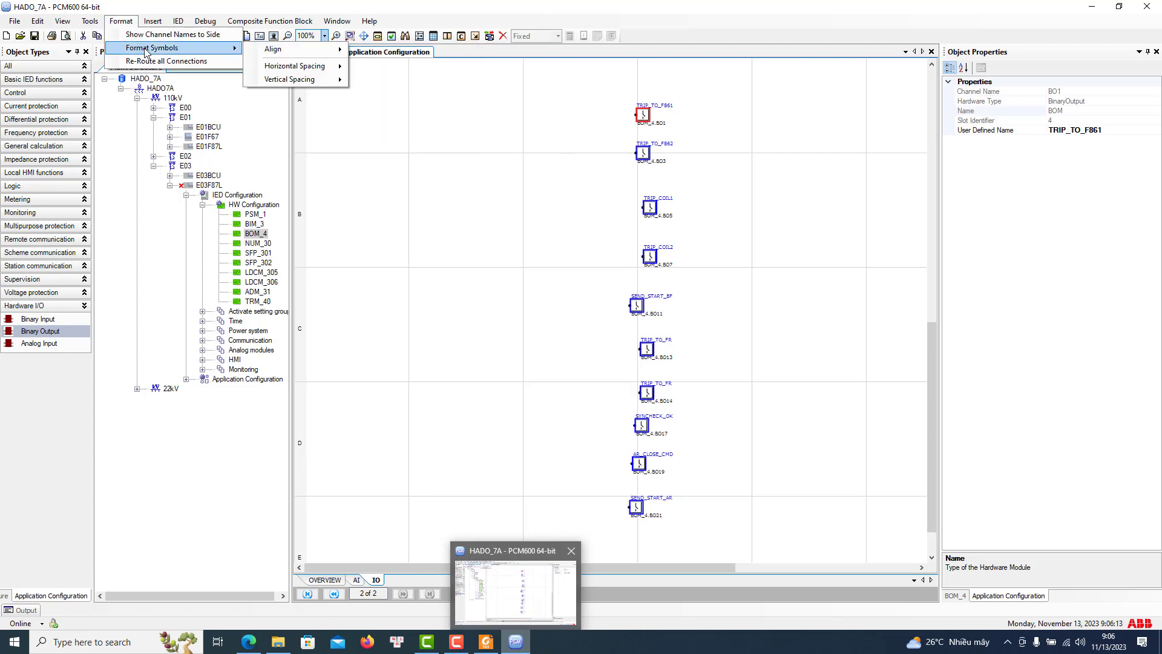
pyautogui.moveTo(291, 49)
pyautogui.click(400, 51)
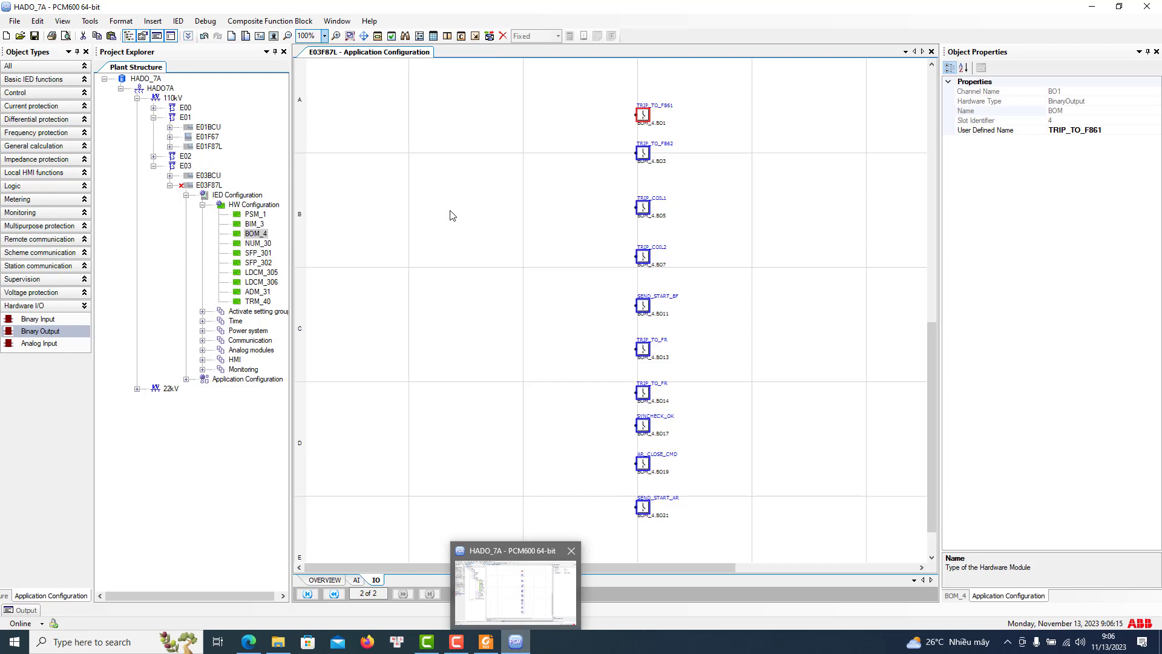
# Space the selected binary outputs evenly in the vertical direction and save the E03F87L application configuration
pyautogui.click(121, 20)
pyautogui.moveTo(151, 51)
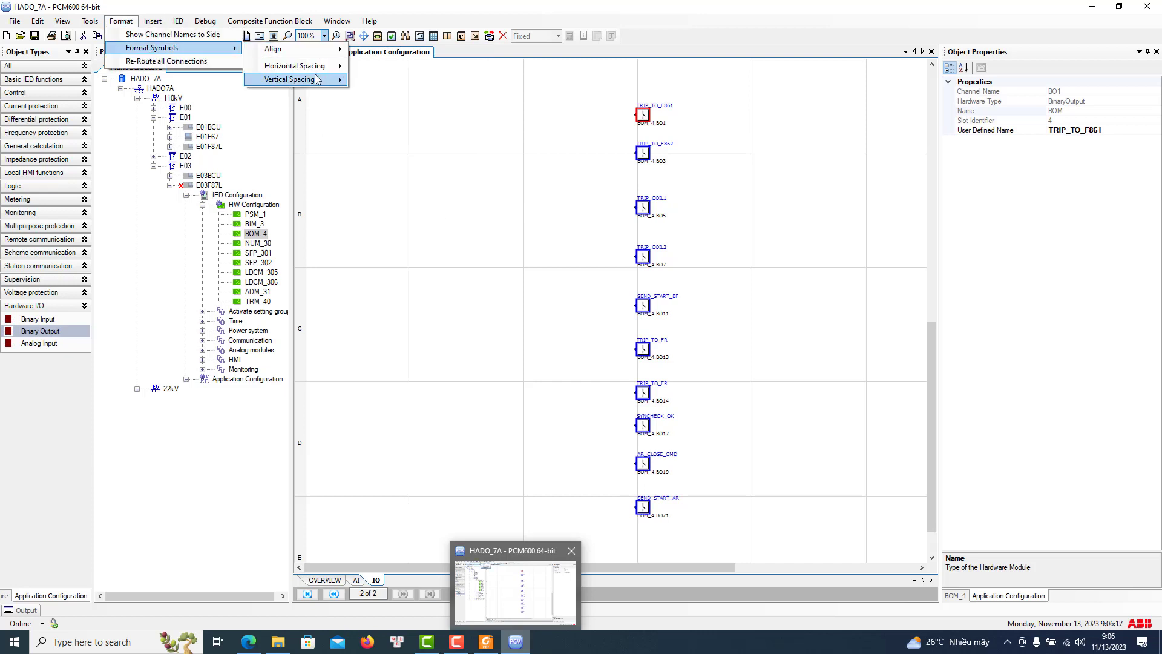
pyautogui.moveTo(313, 83)
pyautogui.click(418, 82)
pyautogui.click(456, 189)
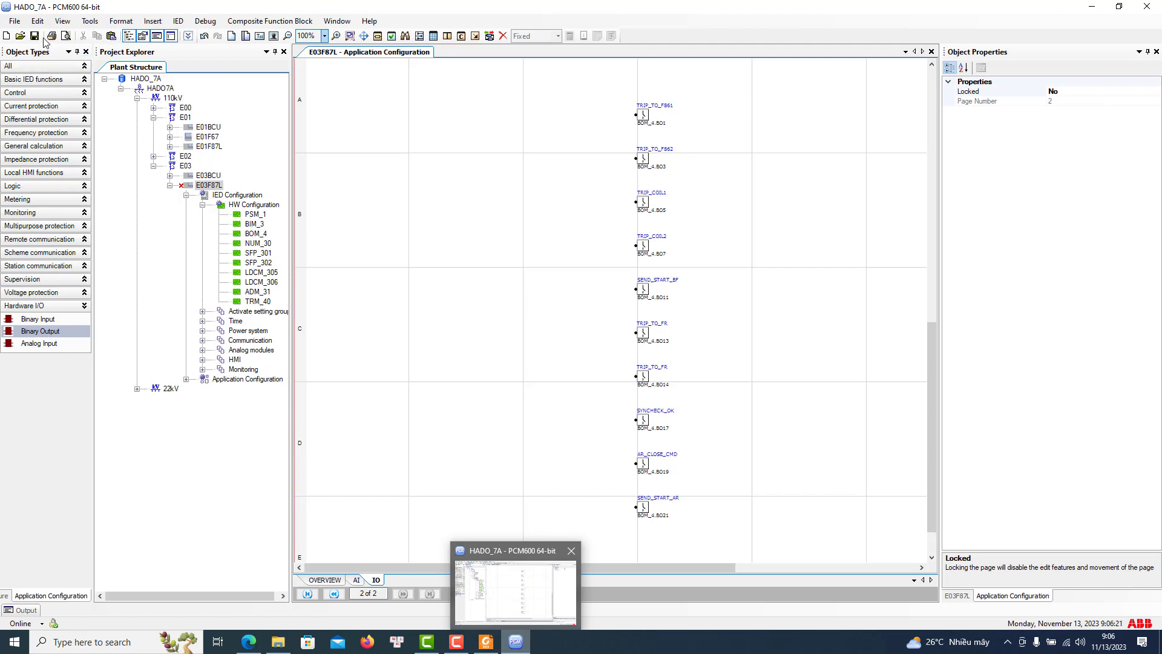
pyautogui.hotkey('ctrl', 's')
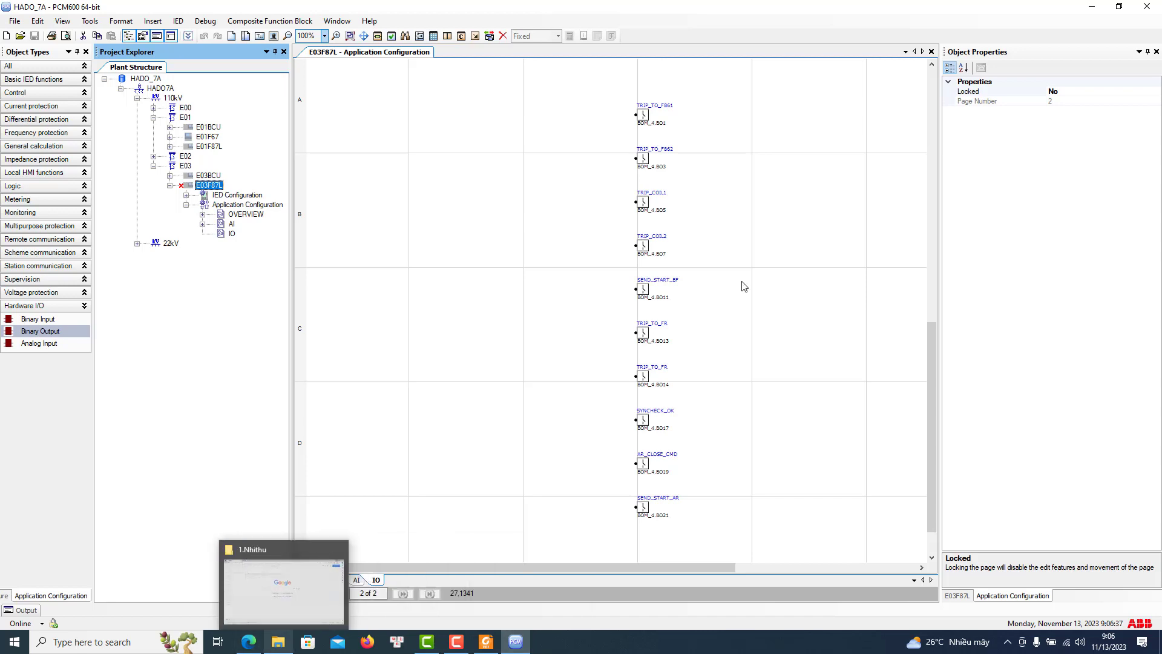
# Minimize the open windows to clear the desktop and switch to Zalo
pyautogui.click(1092, 7)
pyautogui.click(1097, 12)
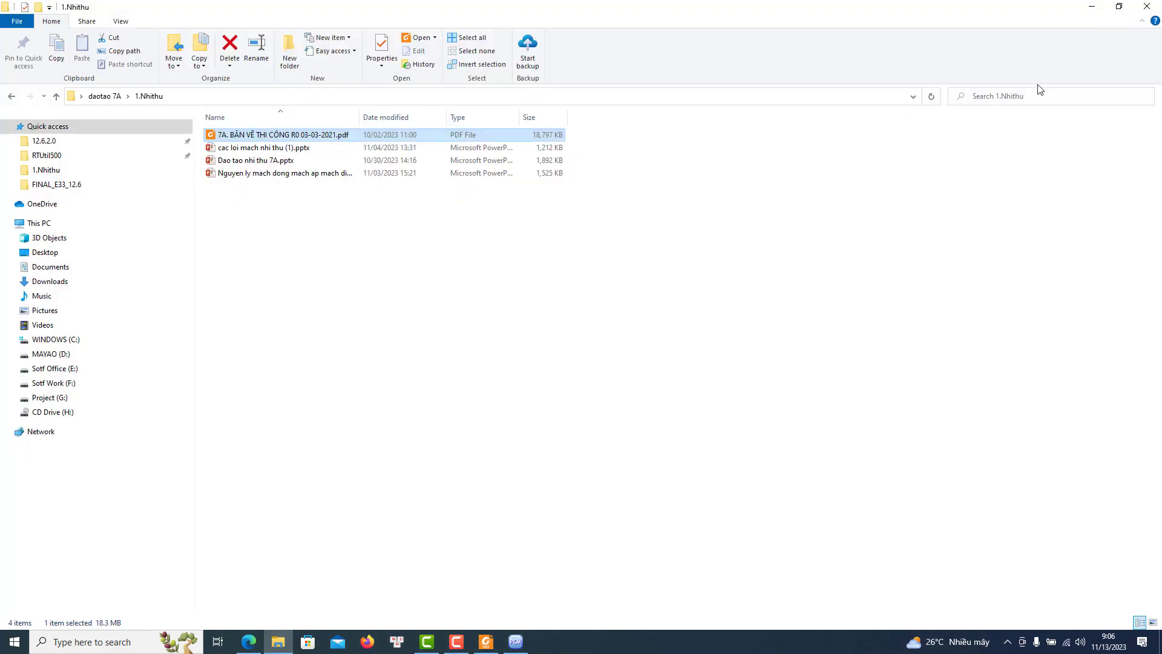
pyautogui.click(1083, 6)
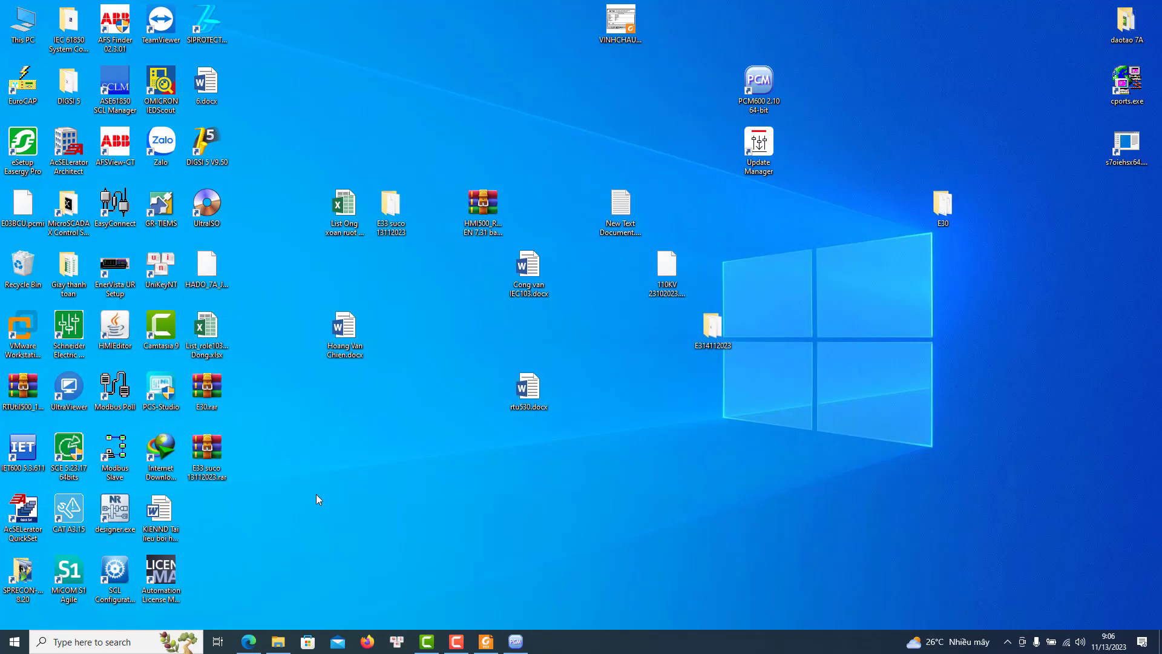
pyautogui.click(283, 645)
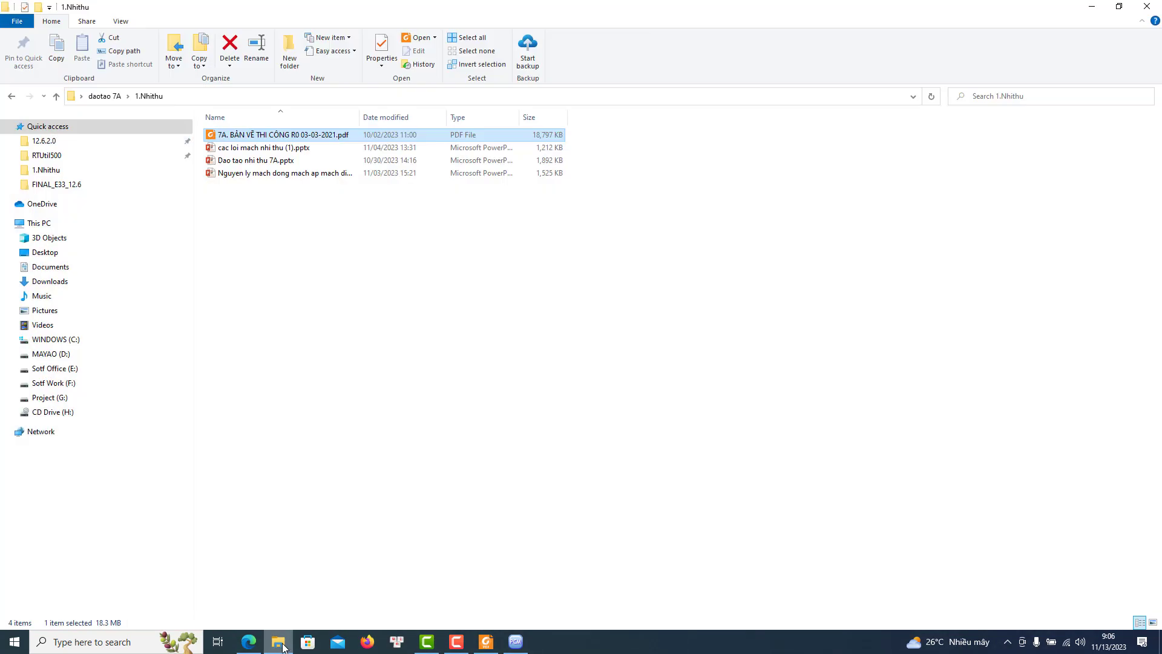
pyautogui.click(282, 645)
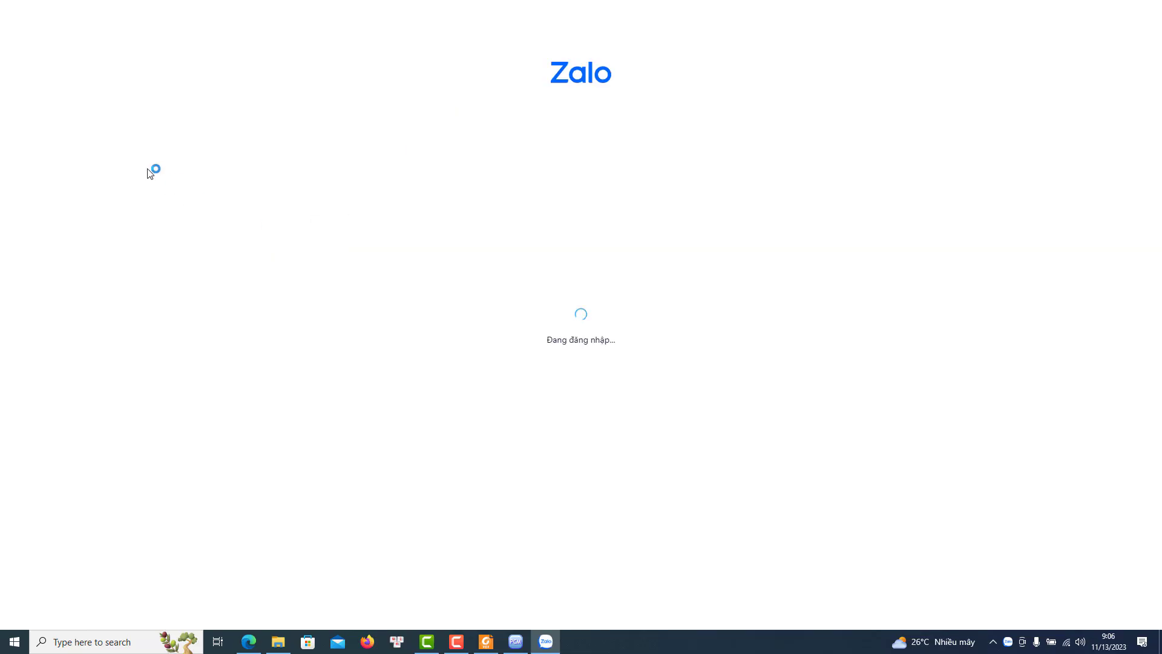
# Save the RTU500_HMI_Installer_02_01_02_00 folder from the most recent Zalo conversation to the Sotf Work (F:) drive
pyautogui.click(149, 100)
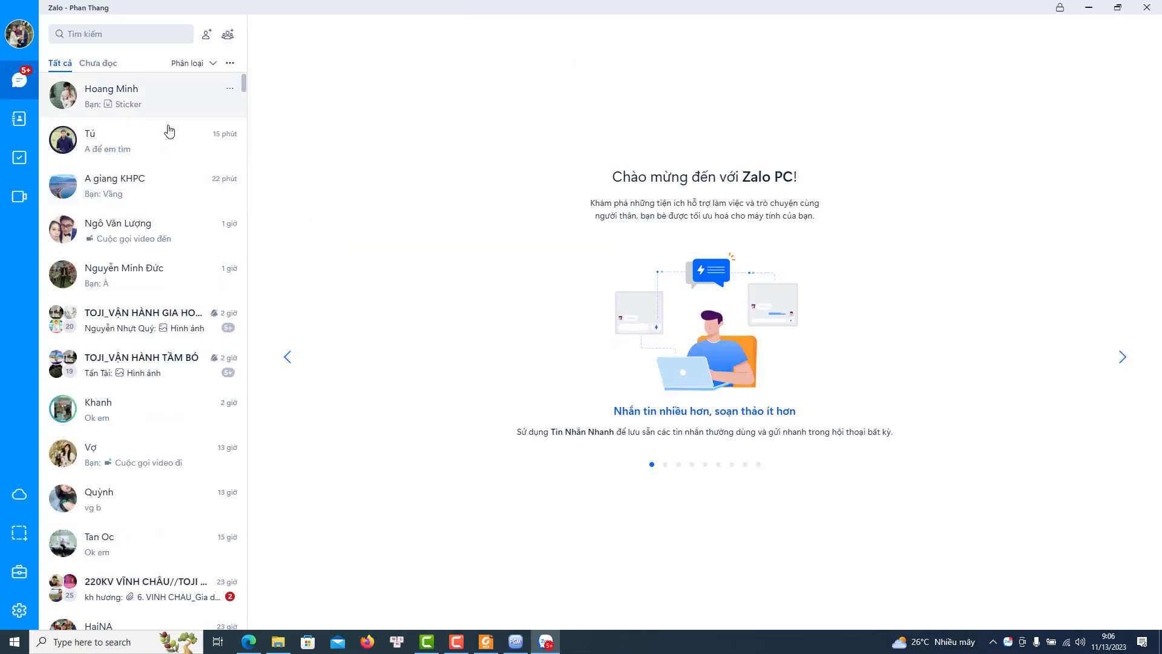
pyautogui.click(514, 326)
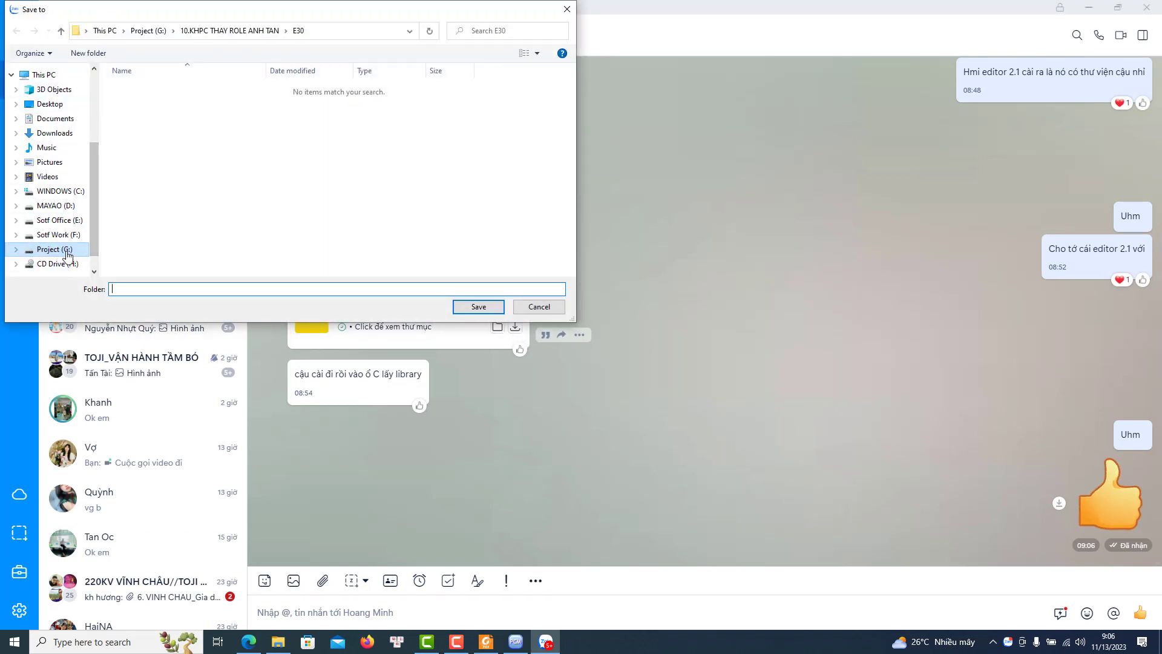
pyautogui.click(56, 234)
pyautogui.click(479, 307)
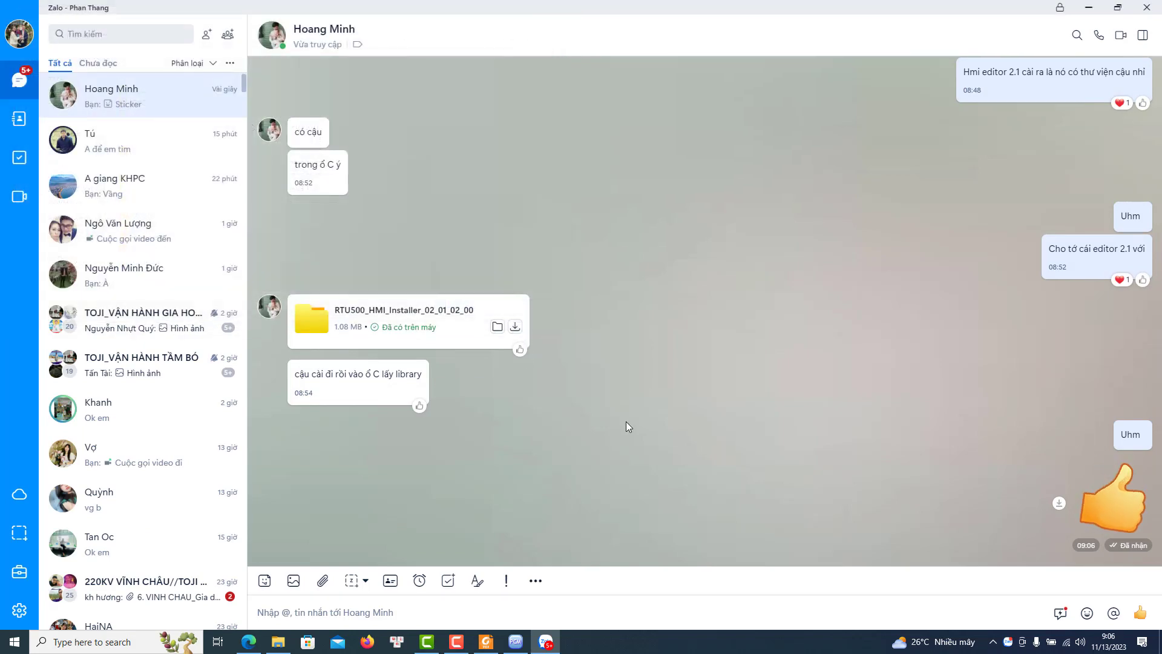
# Install RTU500 HMI Editor 2.1.2.0 from the RTU500_HMI_Installer_02_01_02_00.msi file in the saved folder
pyautogui.click(497, 327)
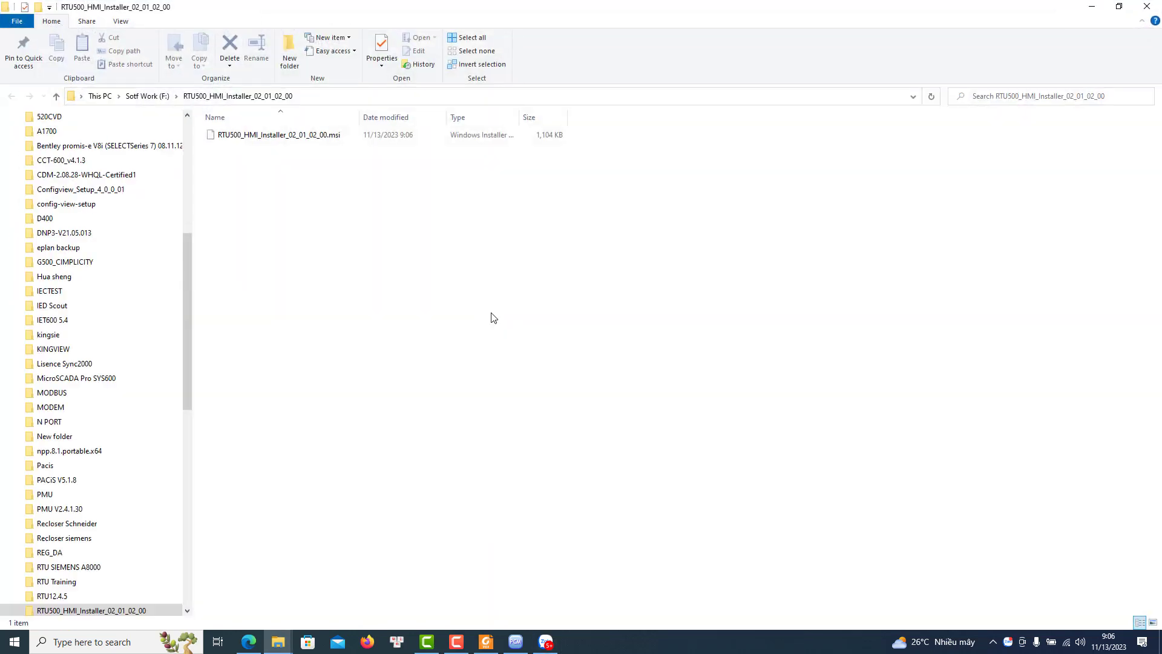
pyautogui.doubleClick(256, 135)
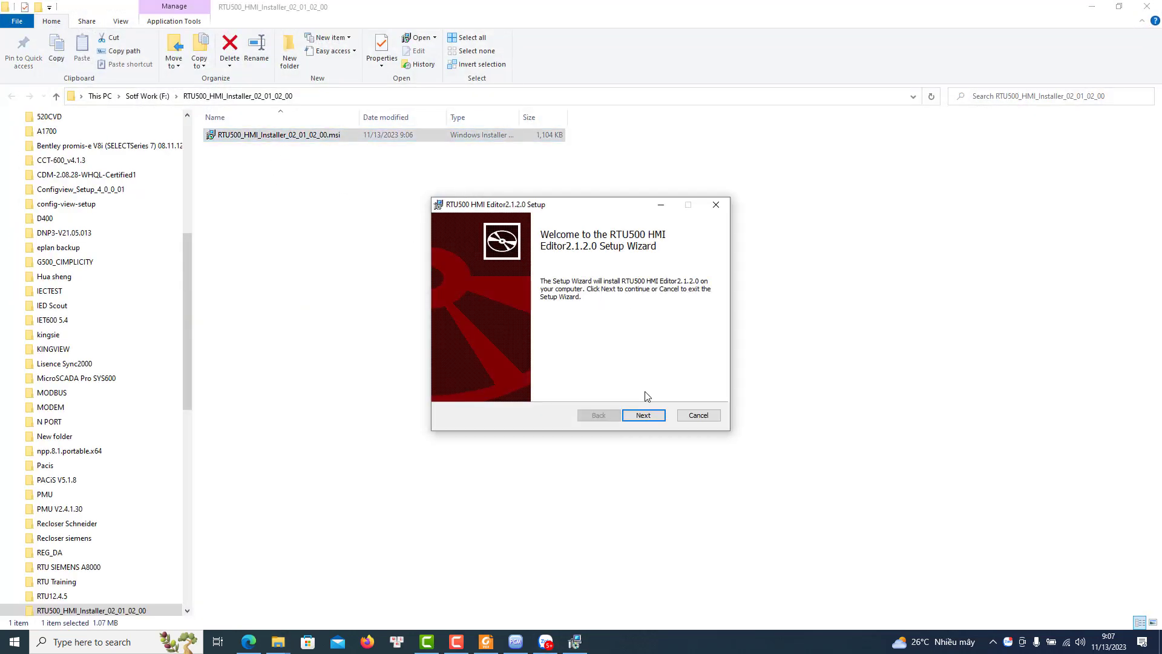
pyautogui.click(655, 421)
pyautogui.click(655, 421)
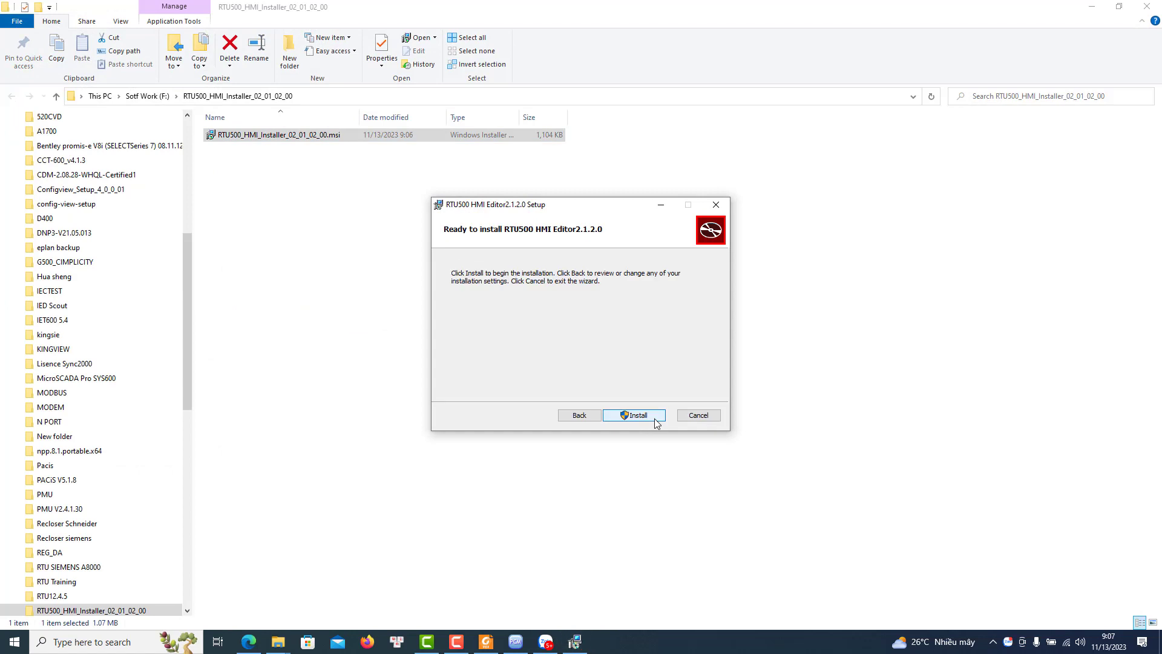
pyautogui.click(655, 420)
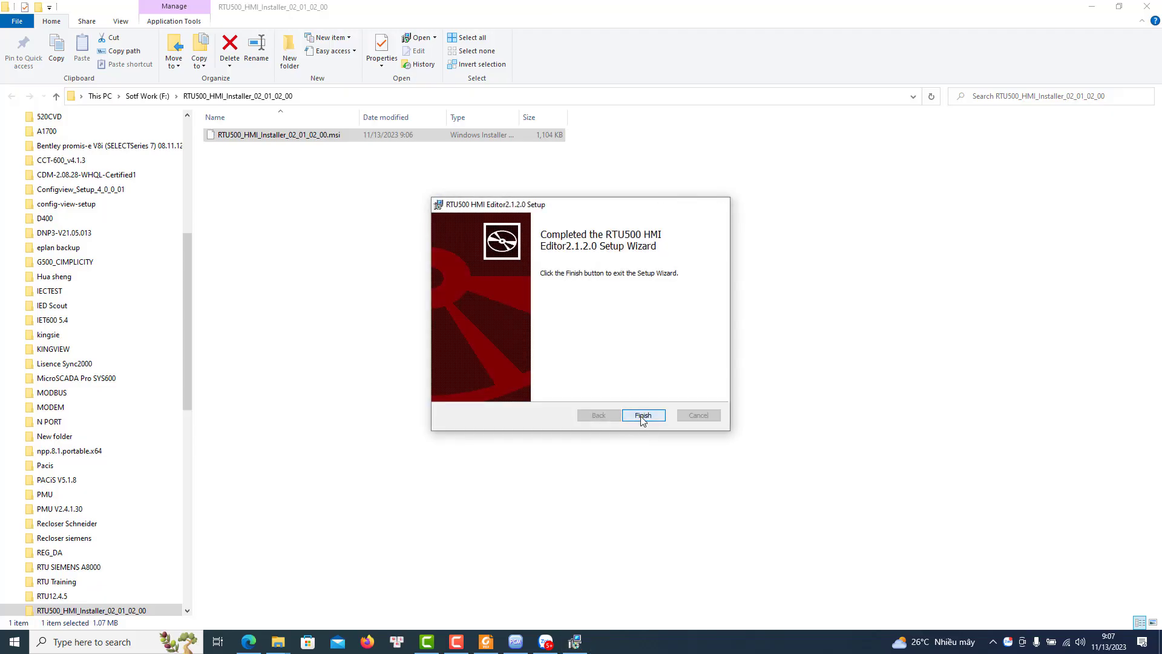
pyautogui.click(642, 416)
# Open the RTU500 HMI_2_1_2_0 folder under Program Files (x86)\ABB on the WINDOWS (C:) drive
pyautogui.scroll(7, 65, 203)
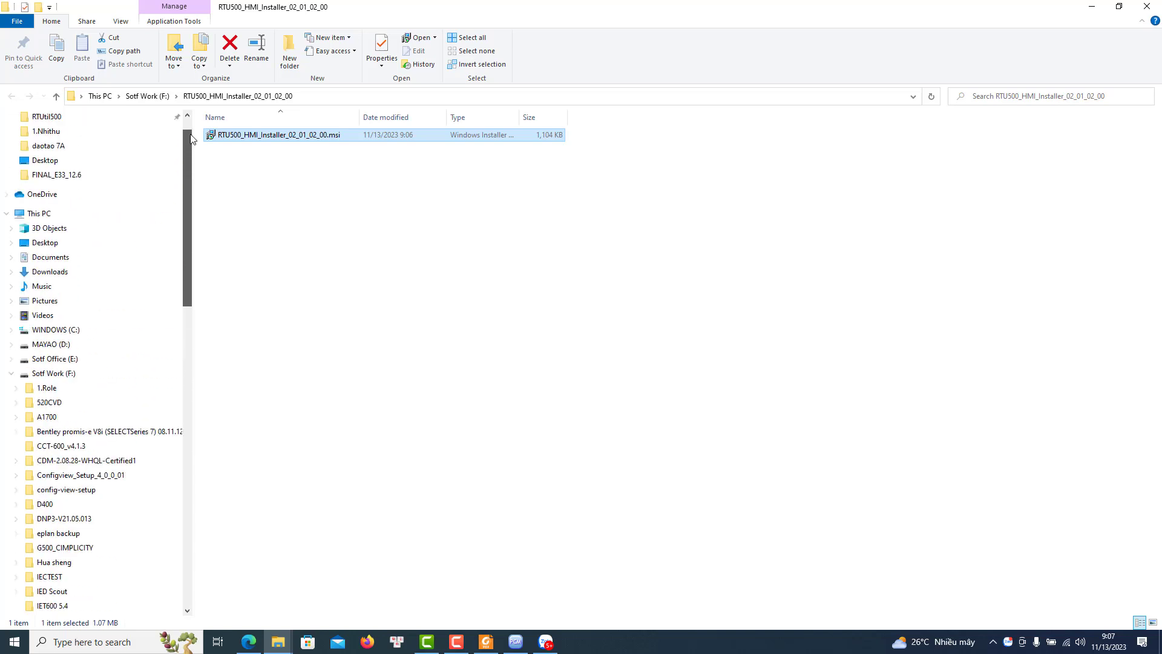
pyautogui.click(67, 344)
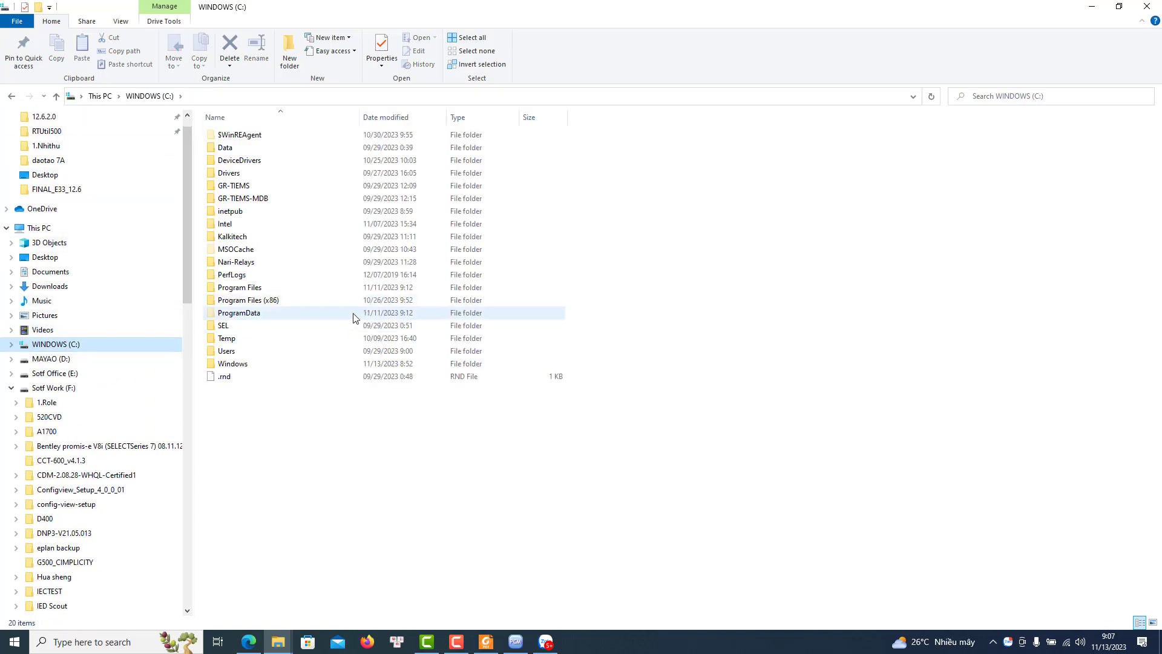
pyautogui.doubleClick(276, 301)
pyautogui.doubleClick(259, 135)
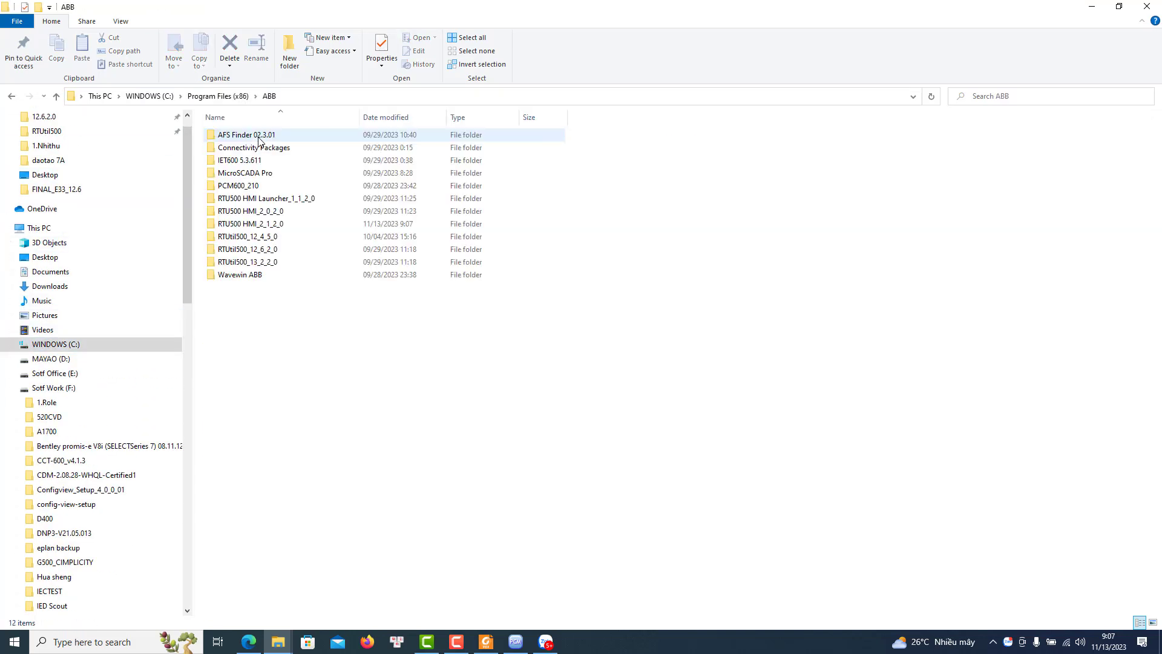
pyautogui.click(280, 212)
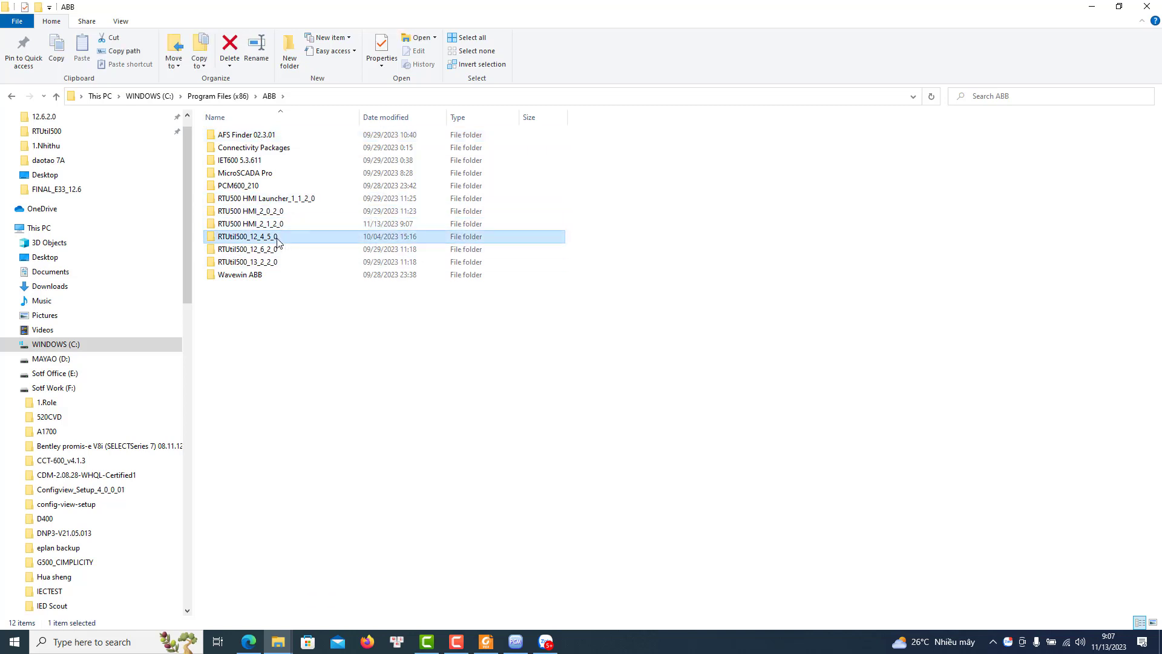
pyautogui.click(286, 225)
pyautogui.doubleClick(286, 225)
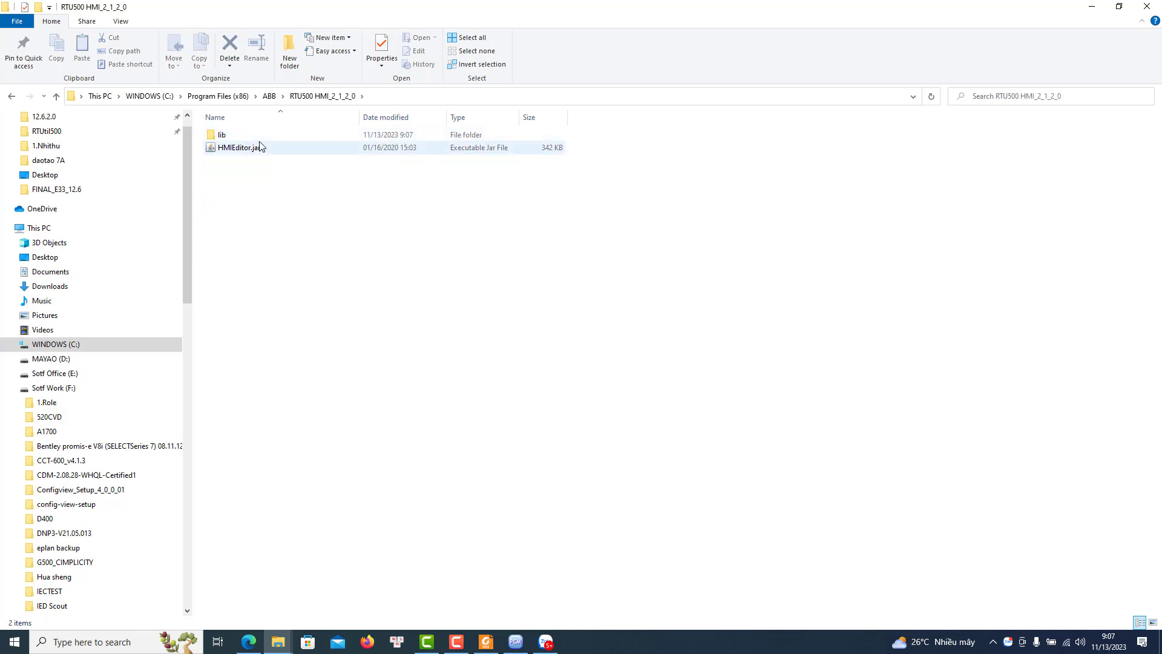
# Copy HMILib.jar and HMILibInterface.jar from the lib subfolder
pyautogui.click(256, 139)
pyautogui.doubleClick(256, 139)
pyautogui.moveTo(314, 170); pyautogui.dragTo(242, 128)
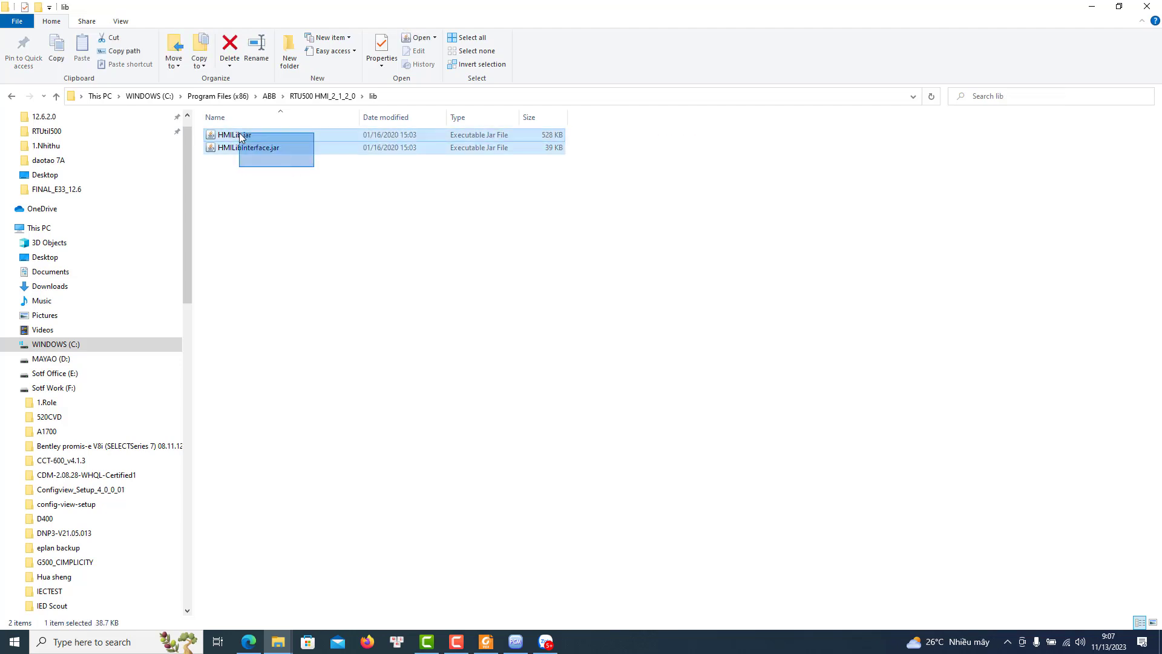
pyautogui.rightClick(264, 143)
pyautogui.click(309, 348)
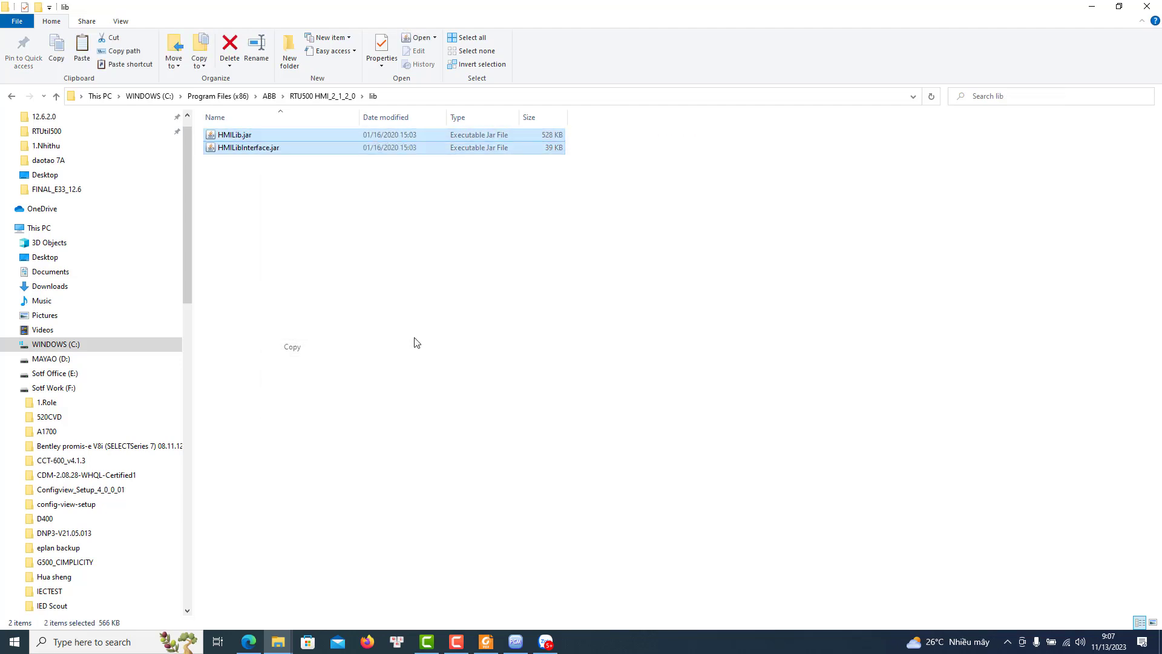
# Minimize the open windows, look into the desktop folder E33 suco 13112023 and return to the desktop
pyautogui.click(1092, 8)
pyautogui.click(1091, 11)
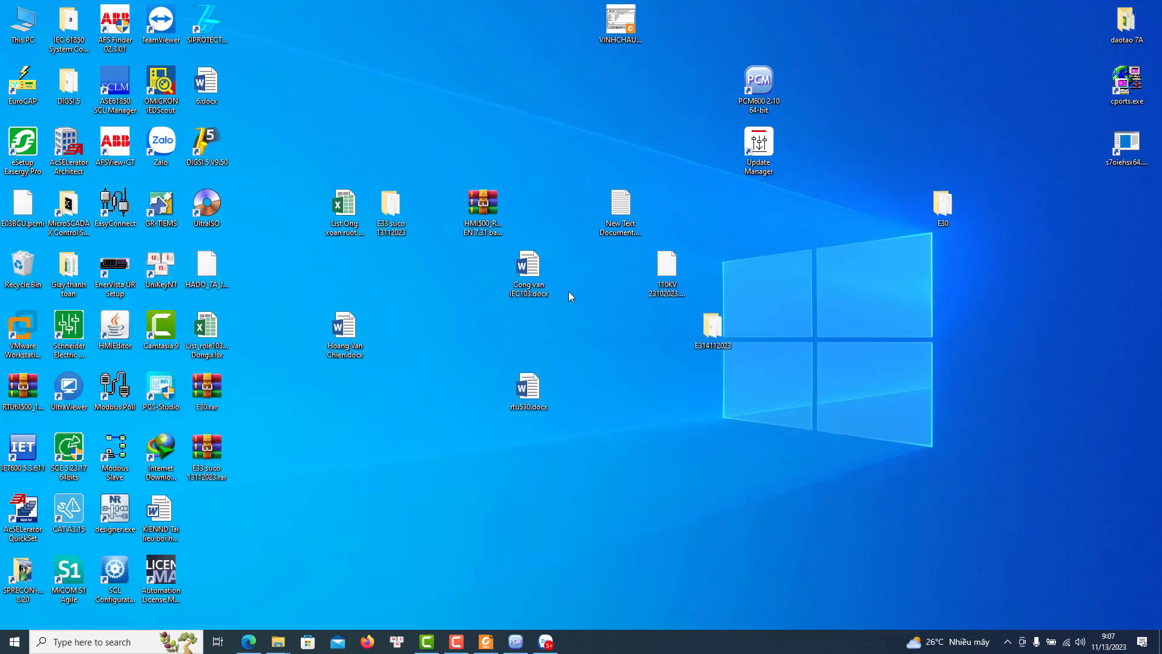
pyautogui.doubleClick(386, 202)
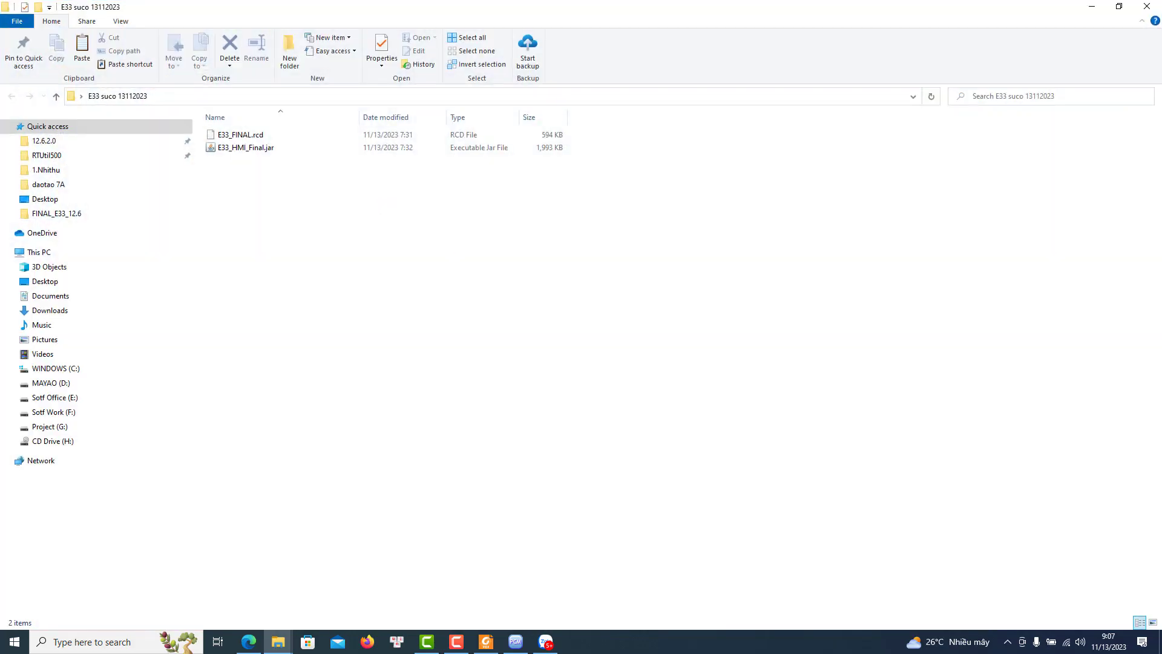
pyautogui.press('super+d')
# Create a folder on the desktop with the default name New folder
pyautogui.rightClick(442, 327)
pyautogui.moveTo(495, 457)
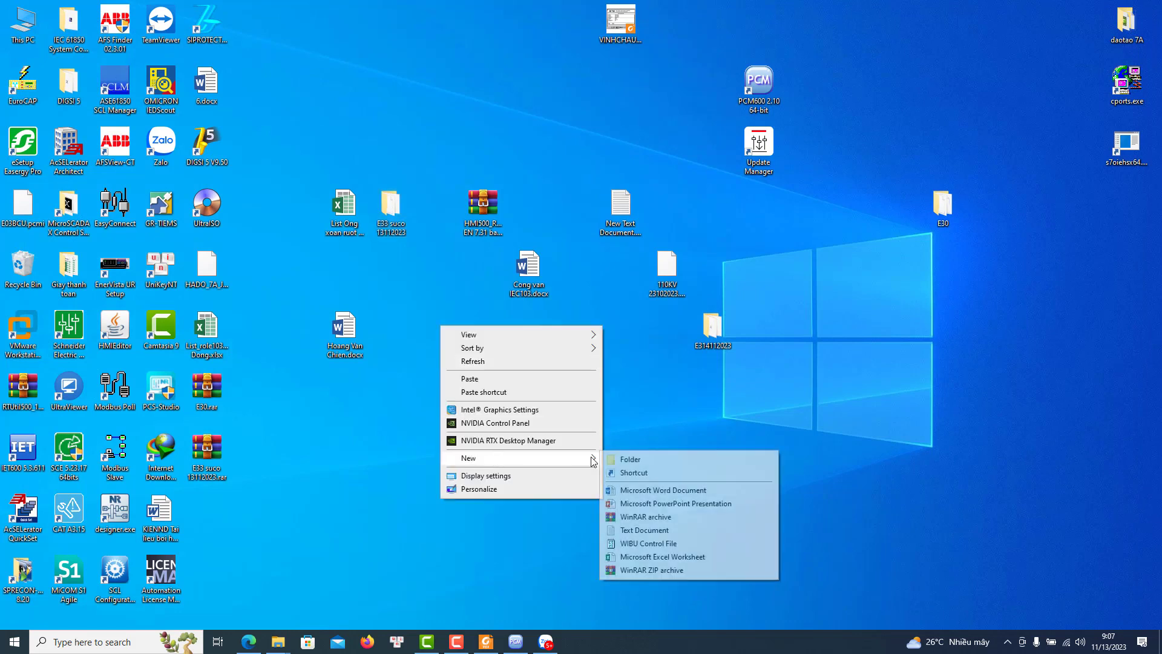
pyautogui.click(680, 457)
pyautogui.press('Return')
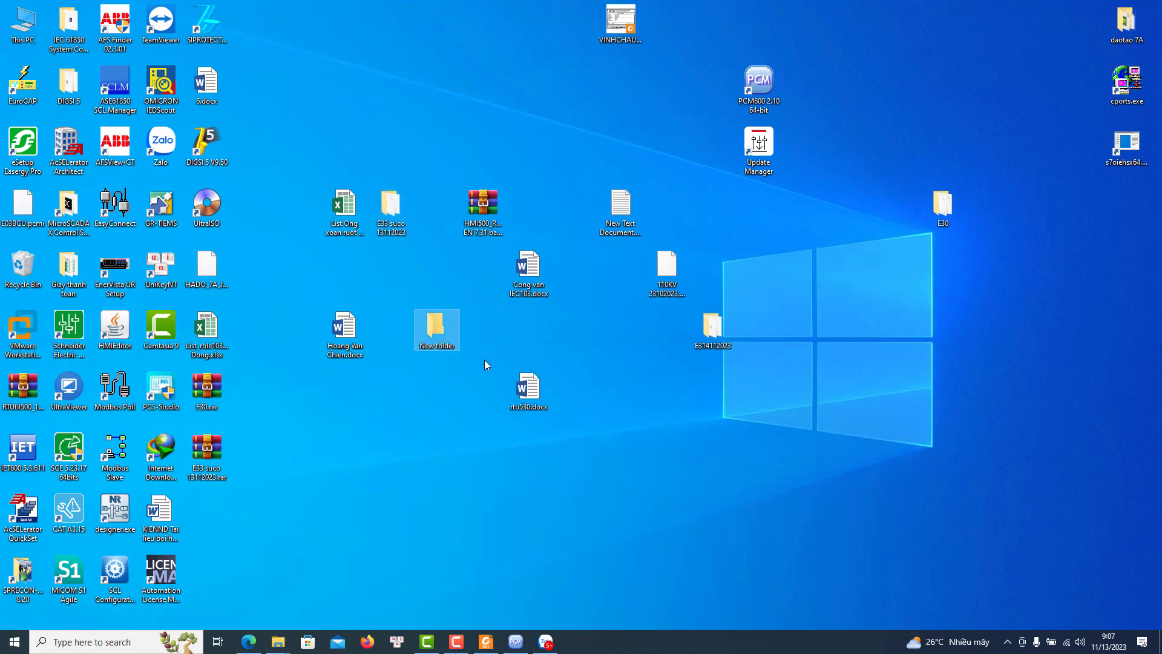
# Paste the copied HMILib.jar and HMILibInterface.jar into the desktop folder New folder
pyautogui.doubleClick(422, 326)
pyautogui.rightClick(526, 255)
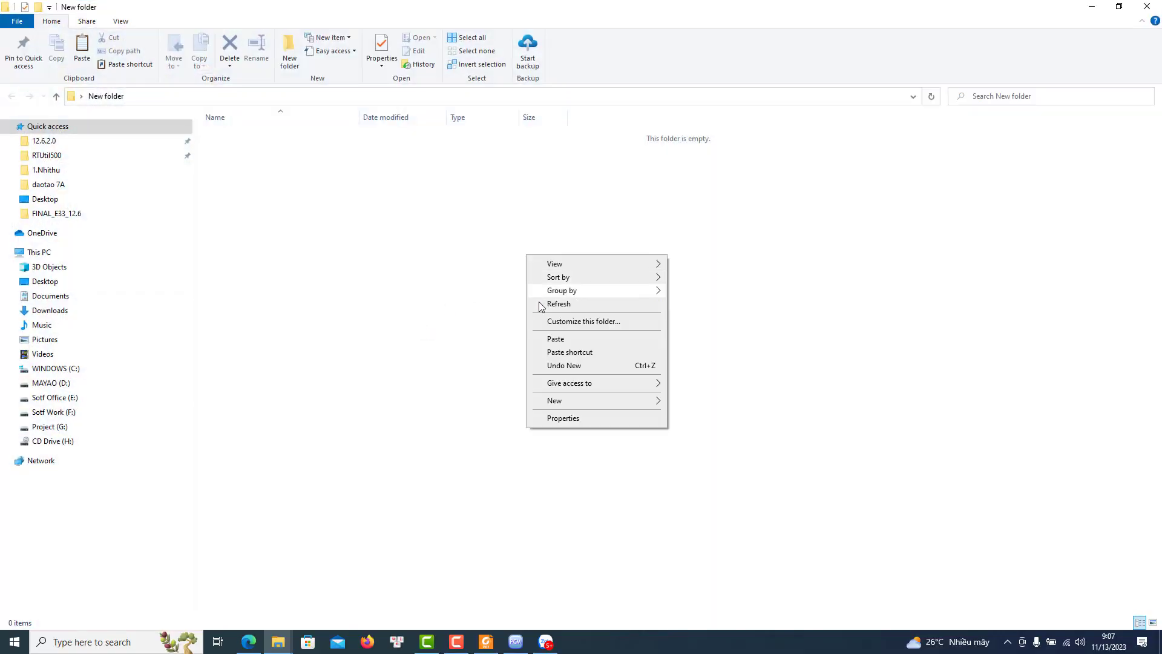
pyautogui.click(565, 340)
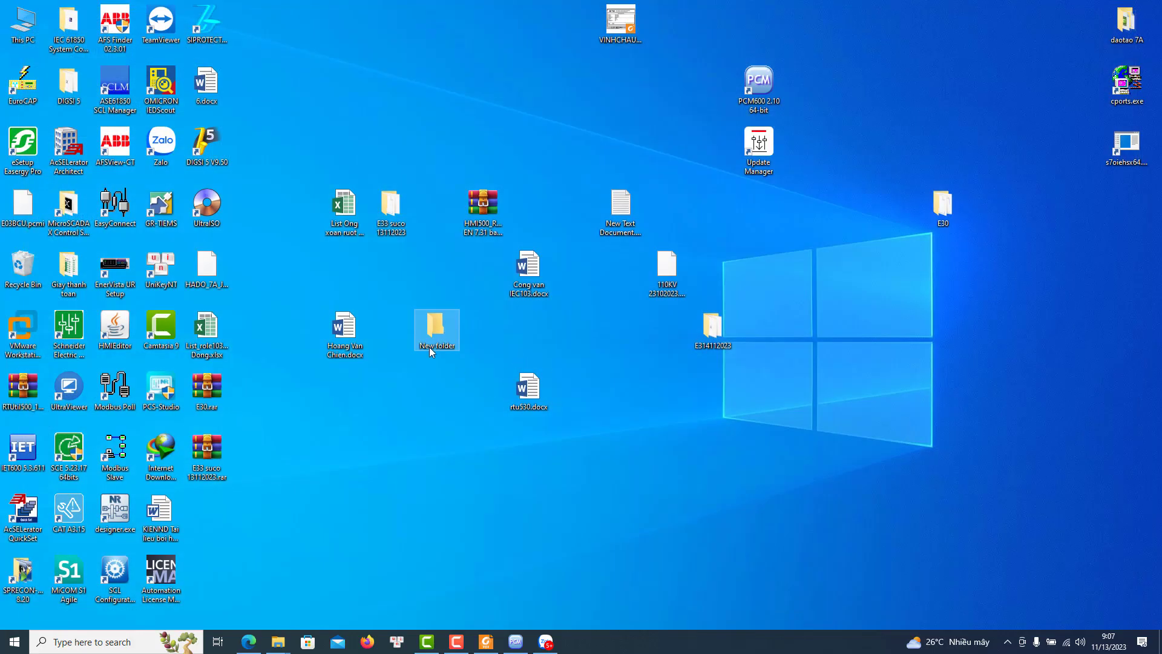
# Rename the desktop folder New folder as hmi LIB
pyautogui.rightClick(431, 347)
pyautogui.click(473, 302)
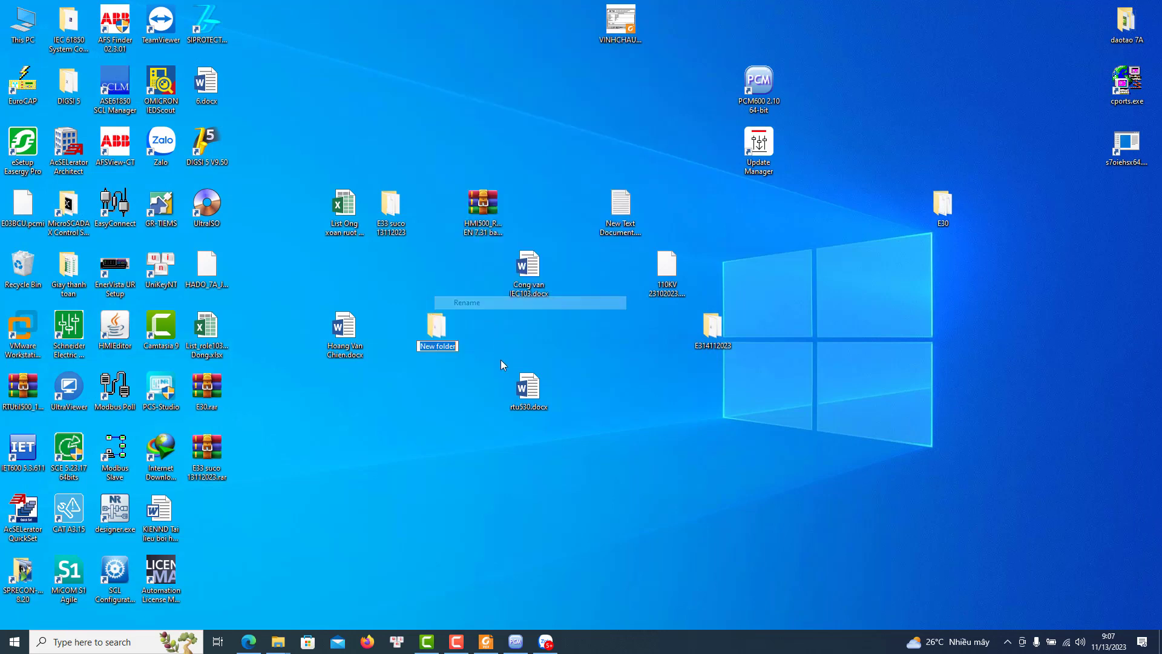
pyautogui.write('hmi')
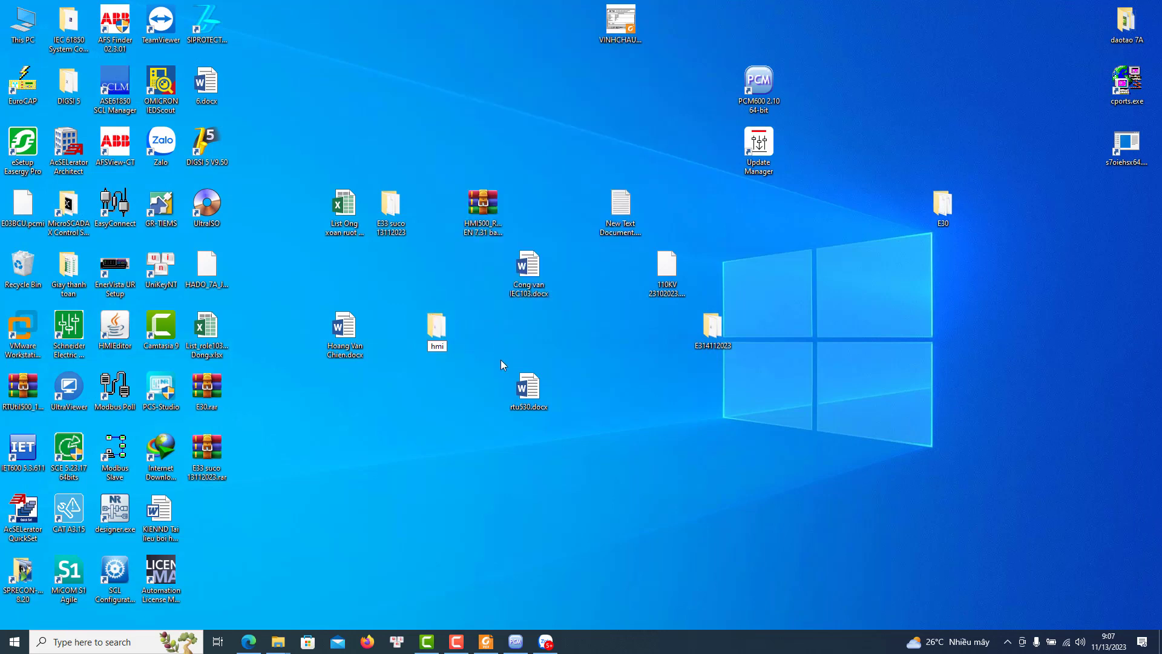
pyautogui.write(' LIB')
pyautogui.press('Return')
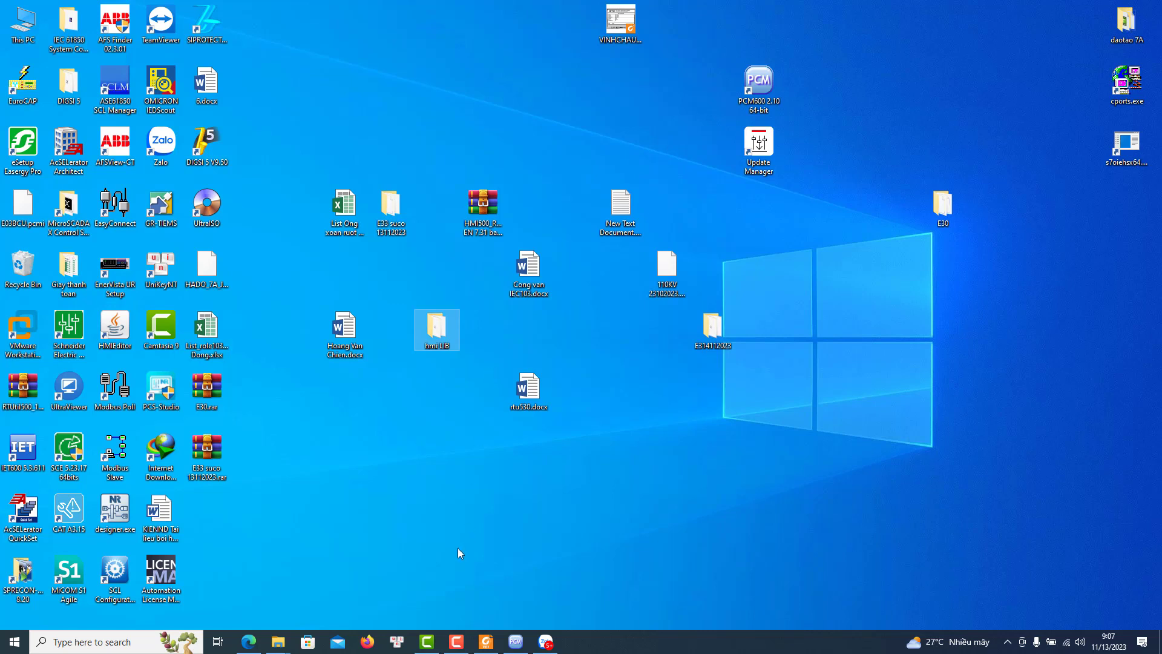
# Search Windows for HMI and start RTU500 HMI Editor 2.1.2.0
pyautogui.click(288, 647)
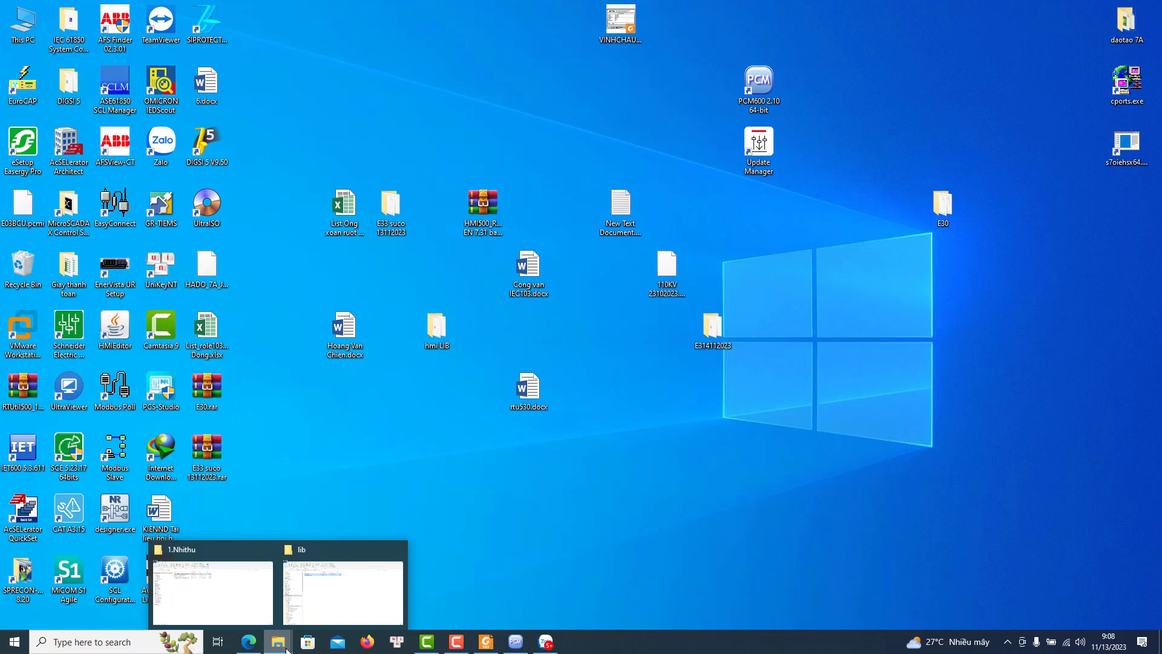
pyautogui.press('super')
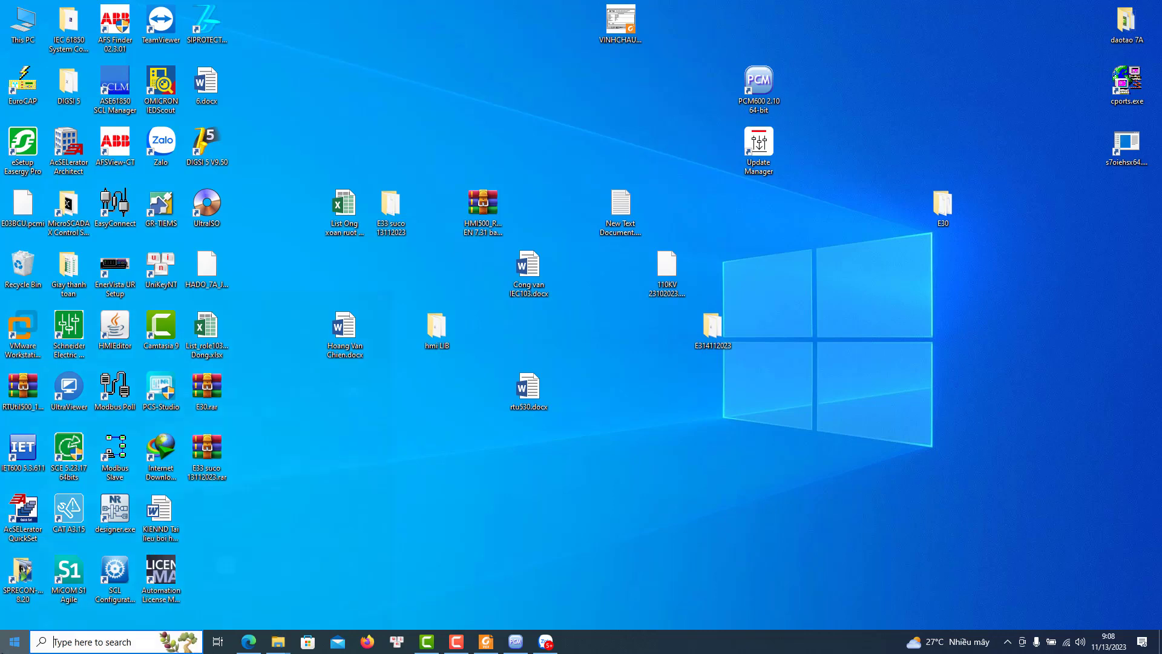
pyautogui.write('HMI')
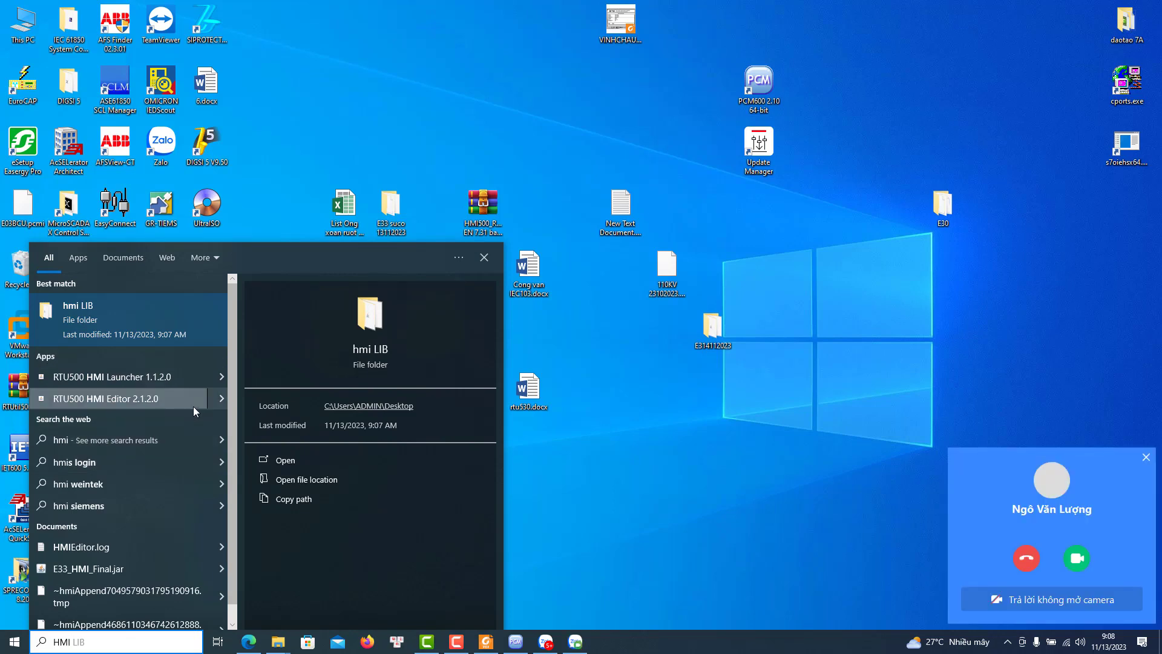
pyautogui.press('Escape')
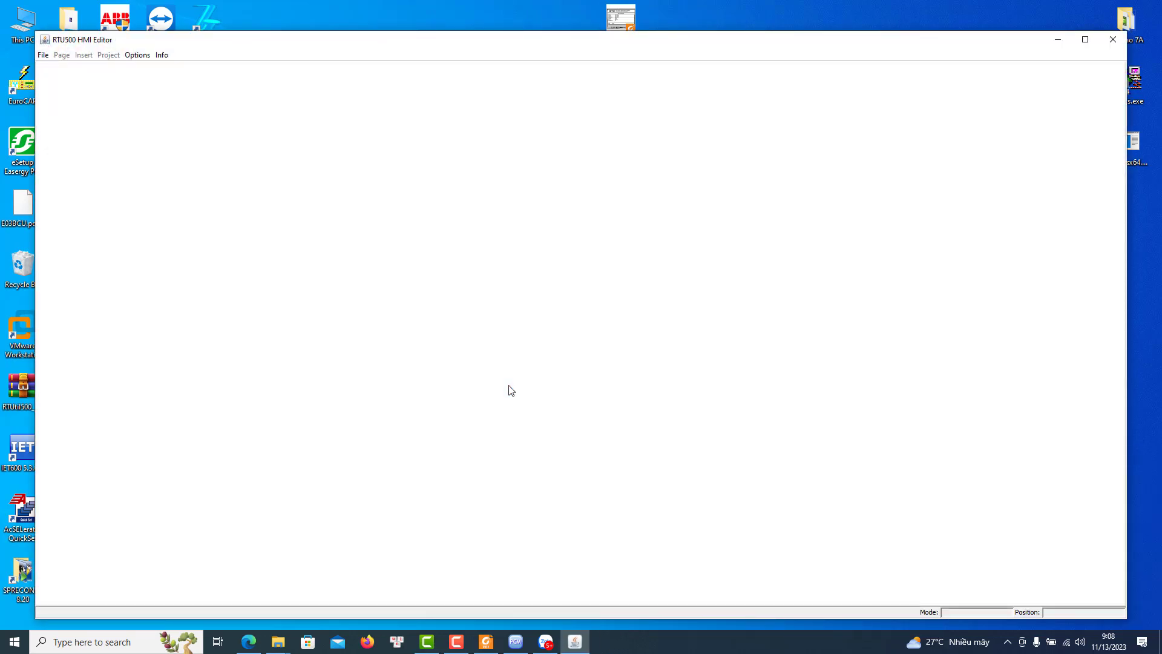
pyautogui.click(457, 641)
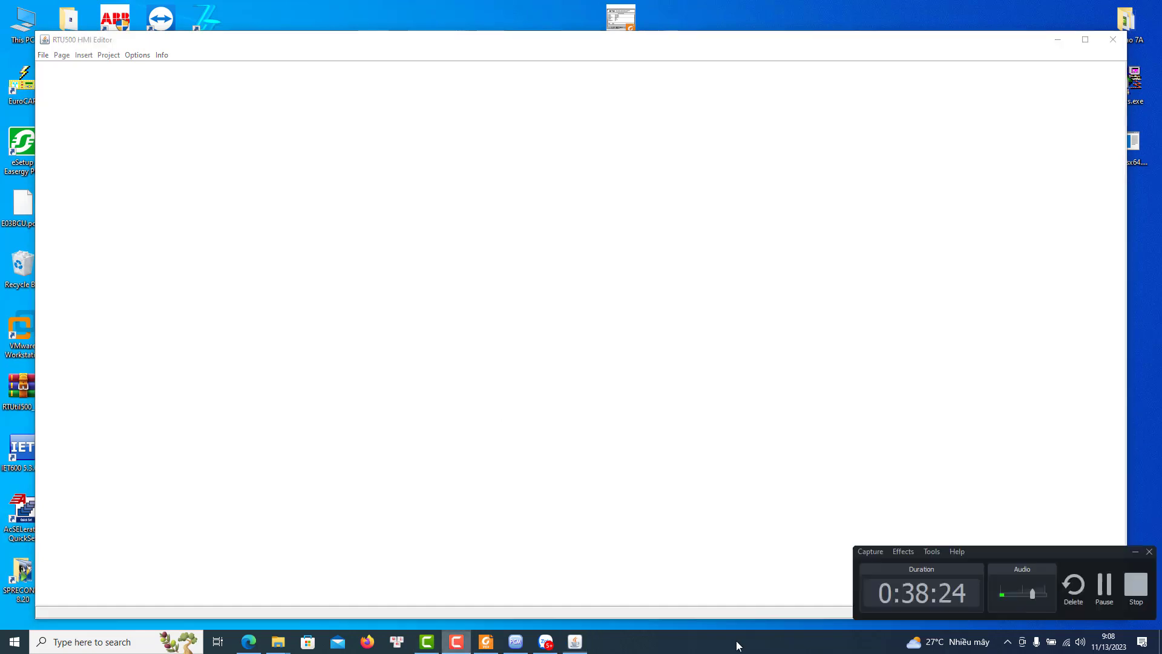
pyautogui.click(1104, 599)
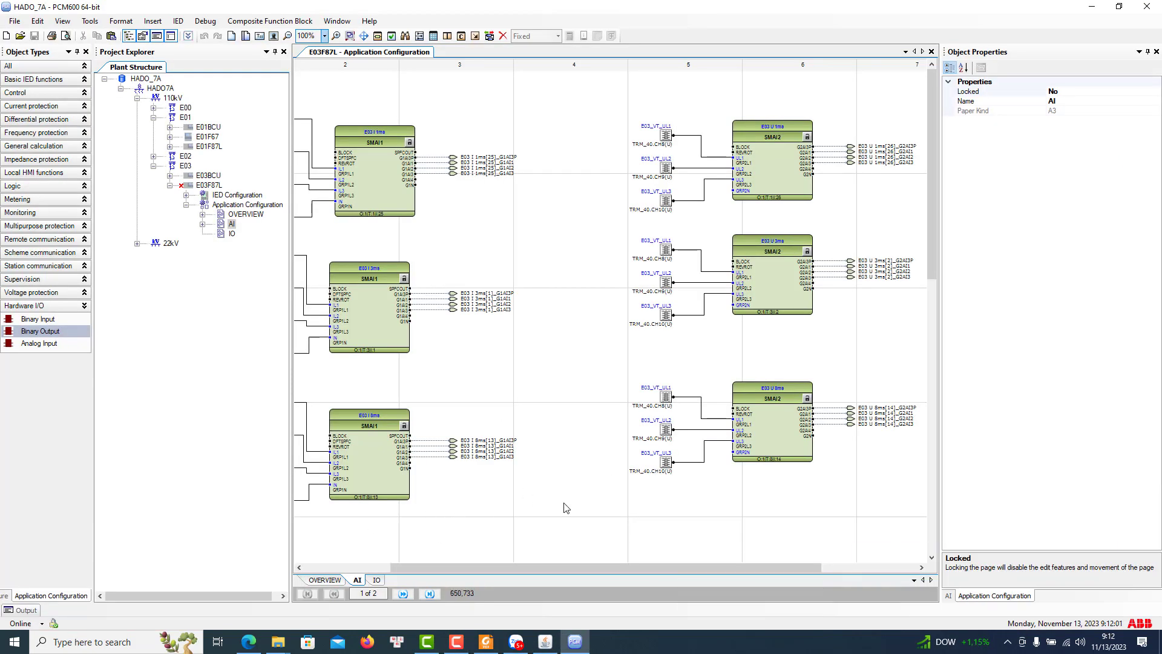
# Examine the E03 current, E03 voltage and USYN SMAI blocks across both pages of the E03F87L AI sheet in PCM600
pyautogui.moveTo(609, 569); pyautogui.dragTo(428, 562)
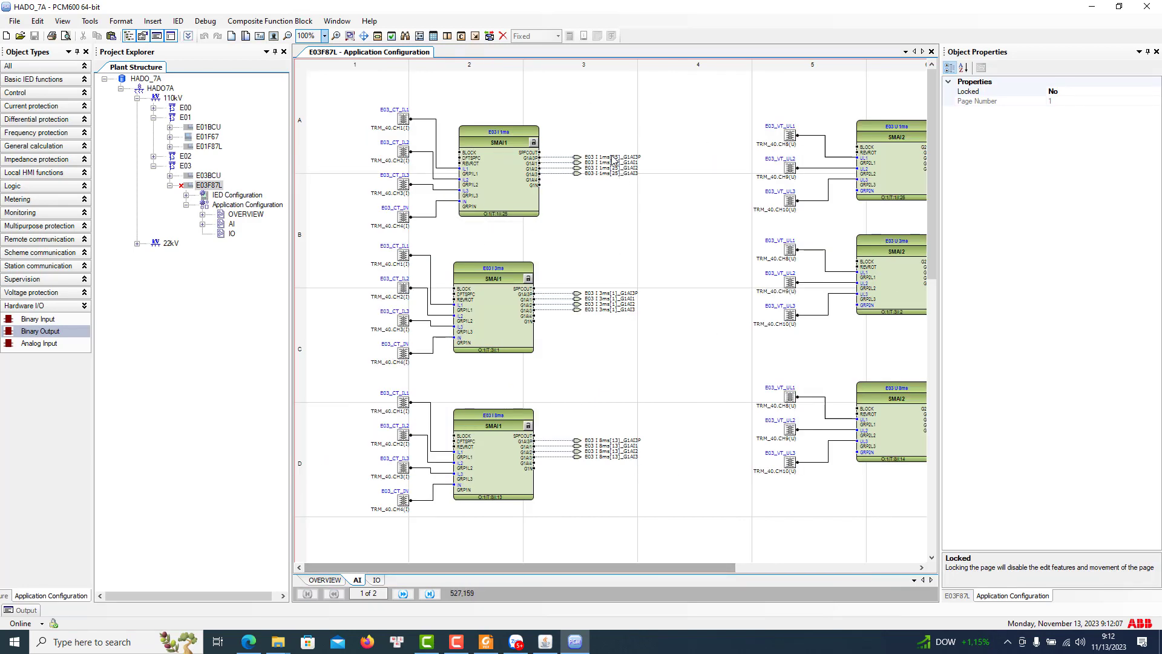
pyautogui.moveTo(592, 136); pyautogui.dragTo(559, 495)
pyautogui.click(658, 385)
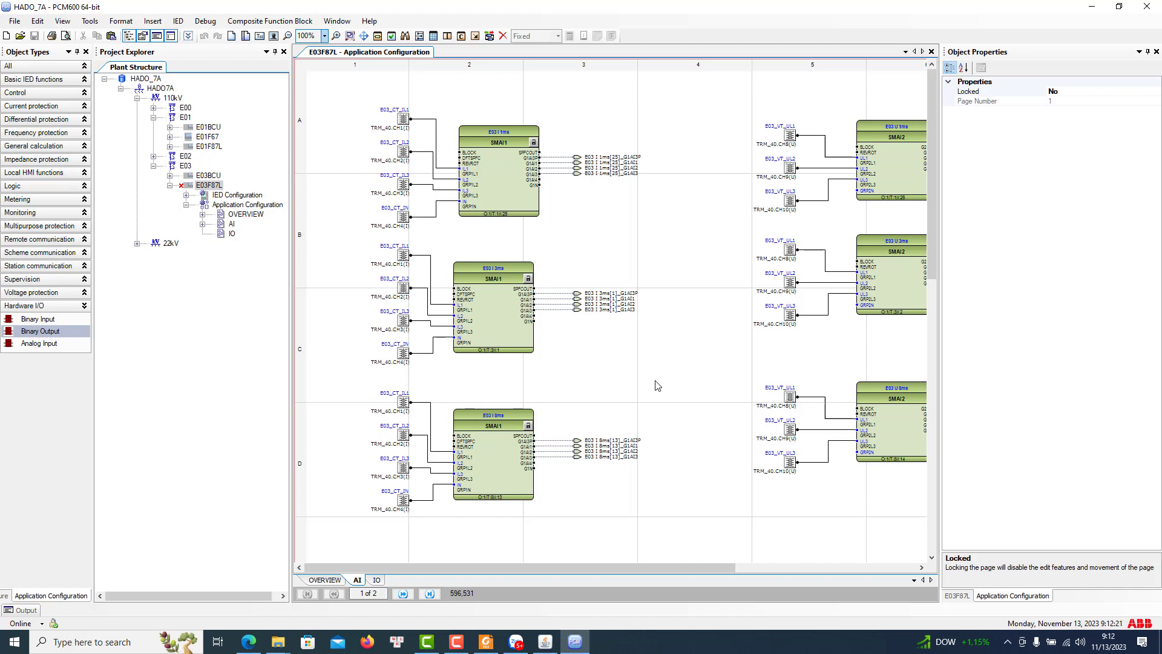
pyautogui.scroll(-8, 658, 386)
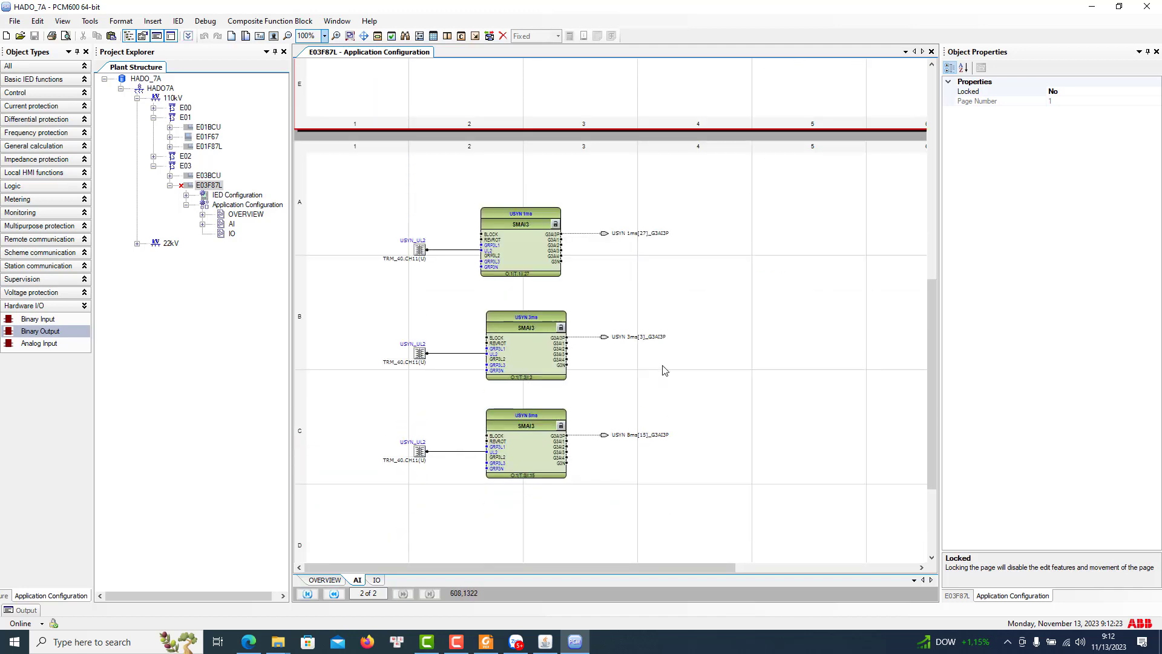
pyautogui.scroll(-3, 675, 466)
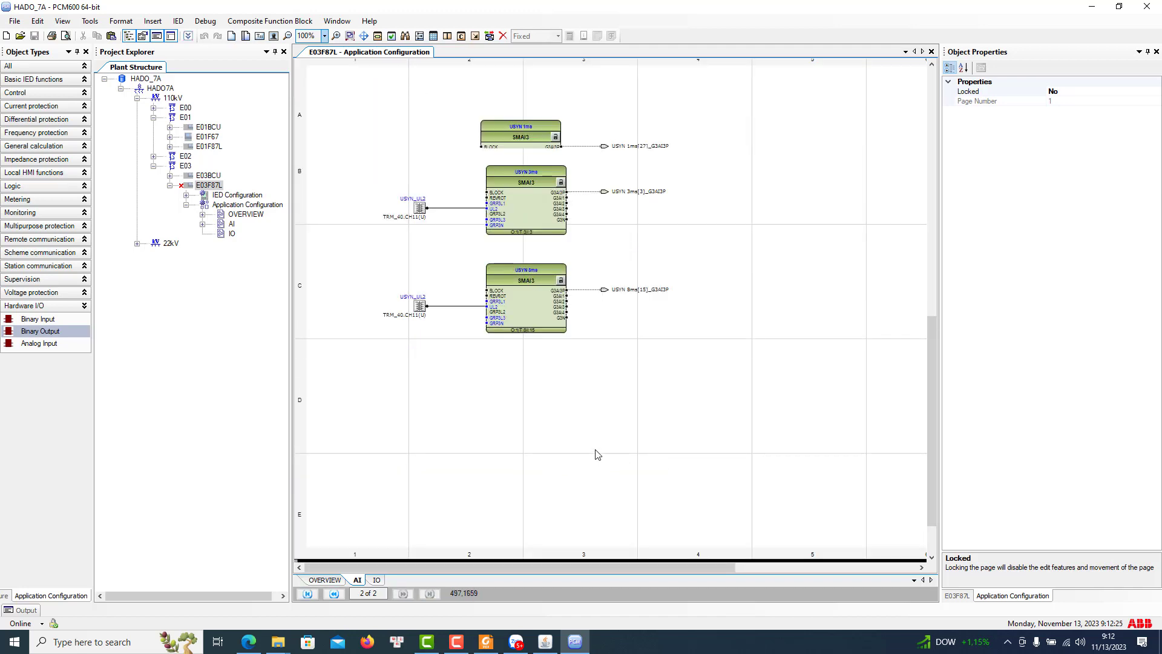
pyautogui.scroll(5, 598, 451)
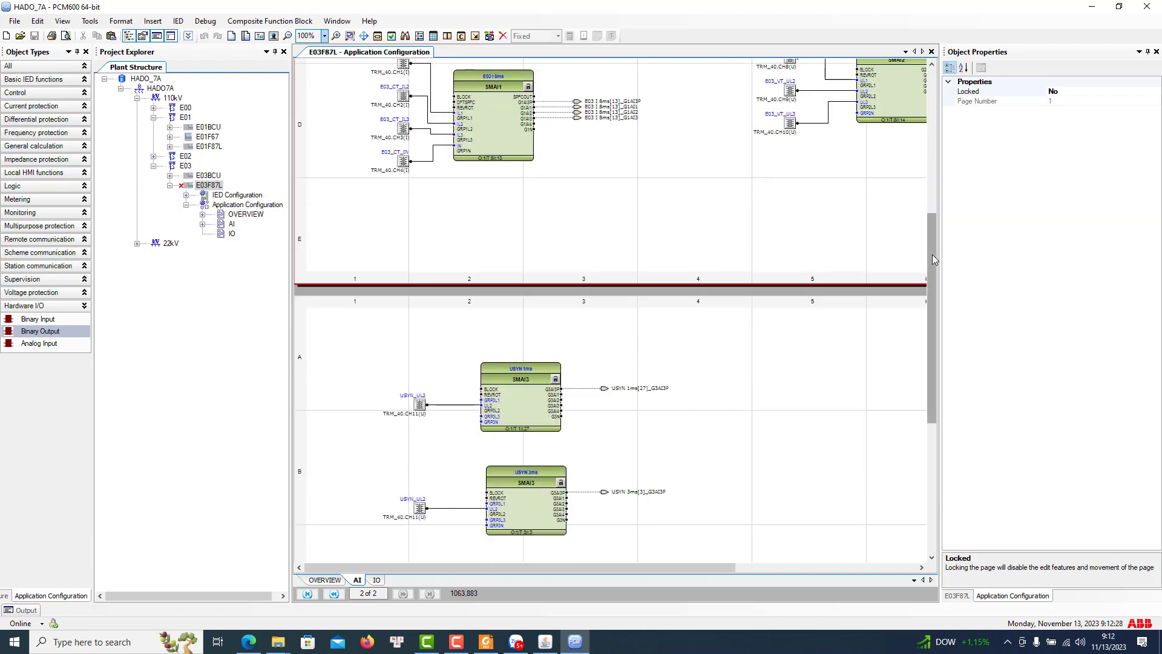
pyautogui.moveTo(933, 259); pyautogui.dragTo(935, 388)
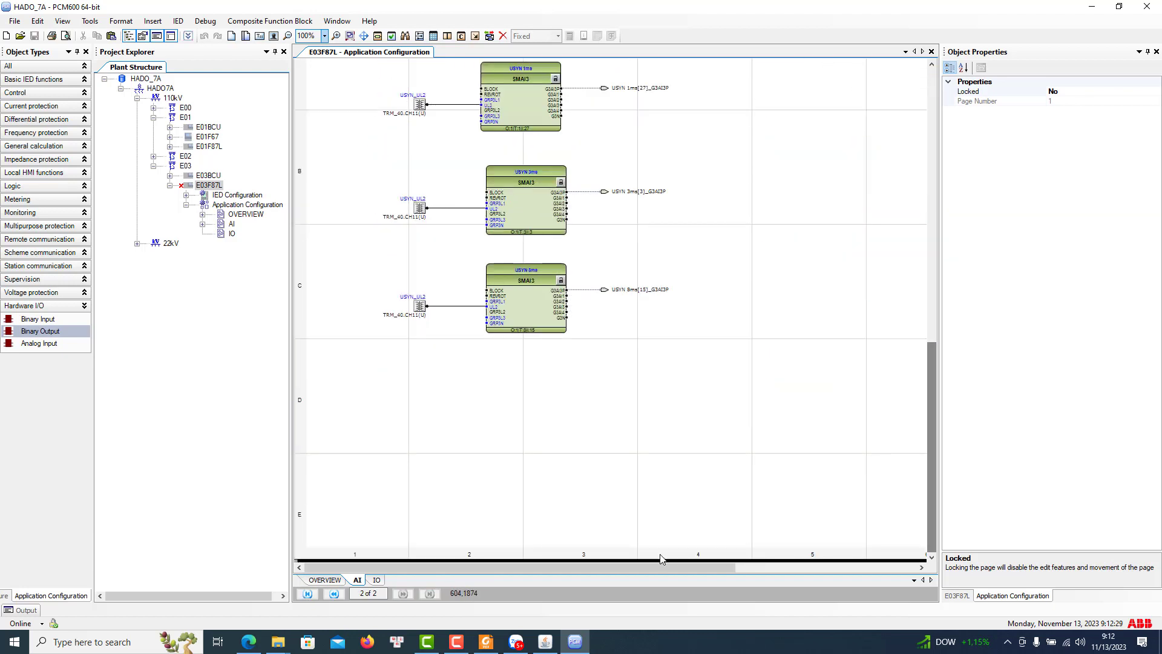
pyautogui.moveTo(640, 564); pyautogui.dragTo(807, 567)
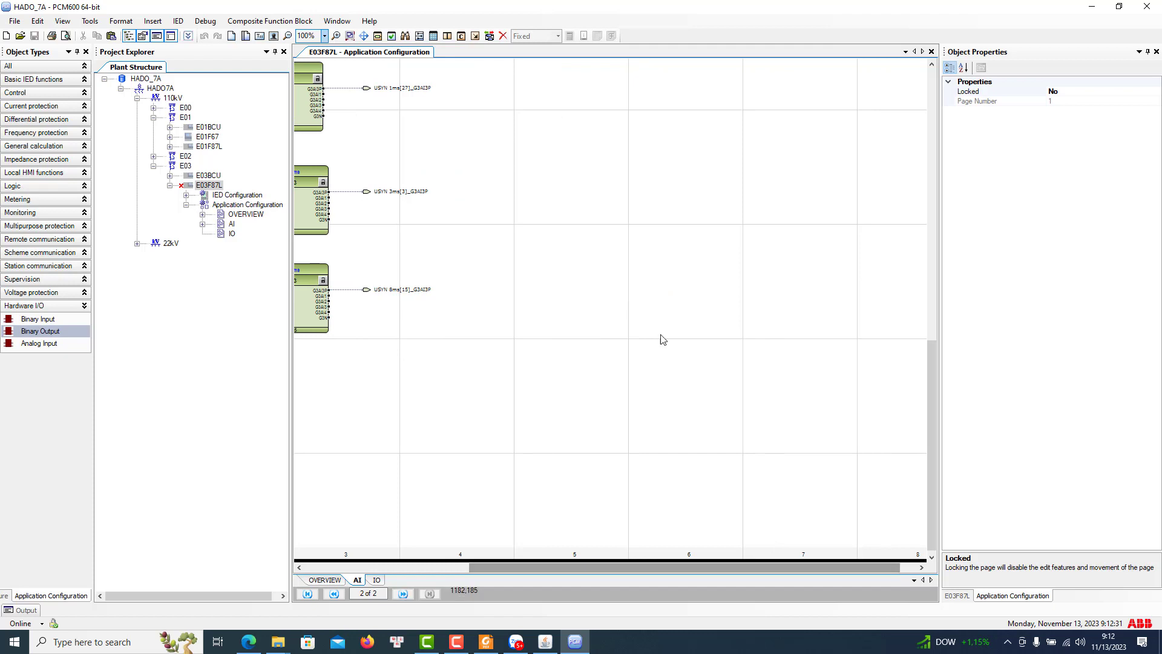
pyautogui.scroll(3, 700, 369)
pyautogui.scroll(-2, 702, 364)
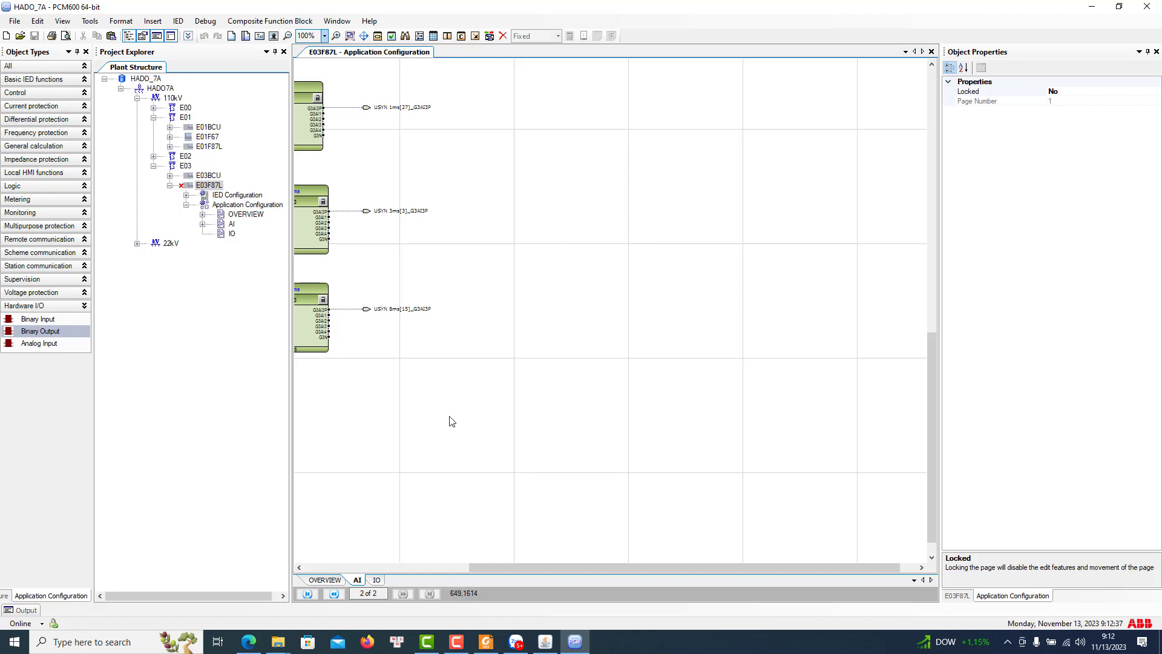
pyautogui.moveTo(523, 567)
pyautogui.mouseDown()
pyautogui.moveTo(356, 569)
pyautogui.moveTo(515, 565)
pyautogui.mouseUp()
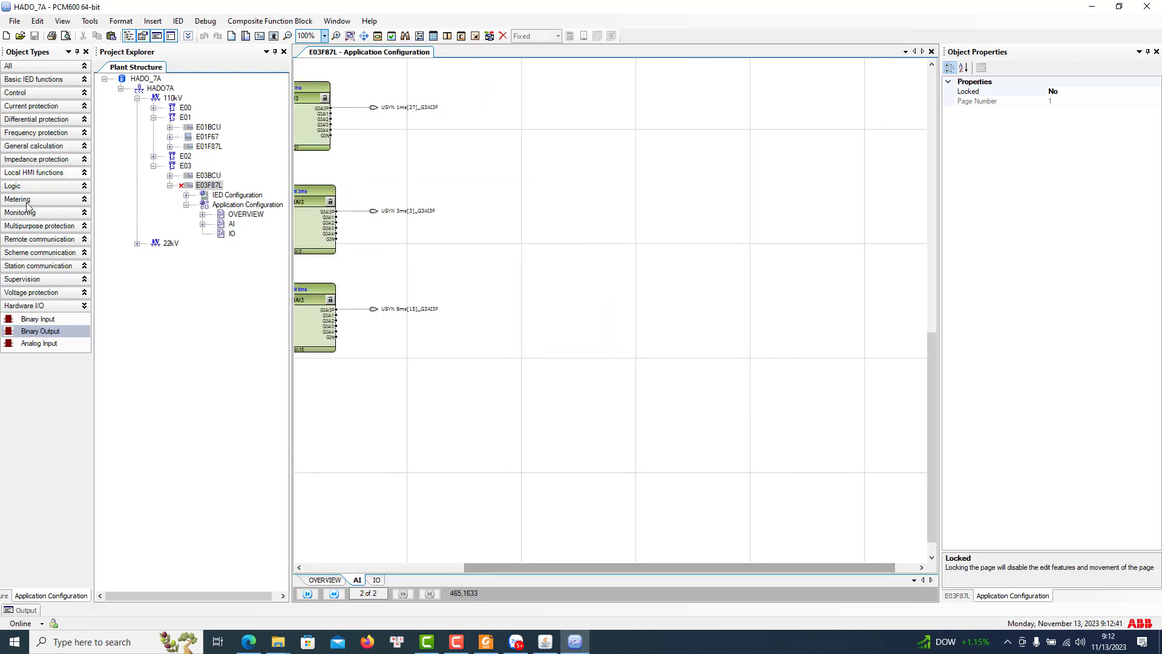
# Place an LDCMTRN_2M_306 remote communication block in the free area beside the USYN blocks on AI page 2, moving it up level with USYN 1ms
pyautogui.click(17, 123)
pyautogui.click(17, 123)
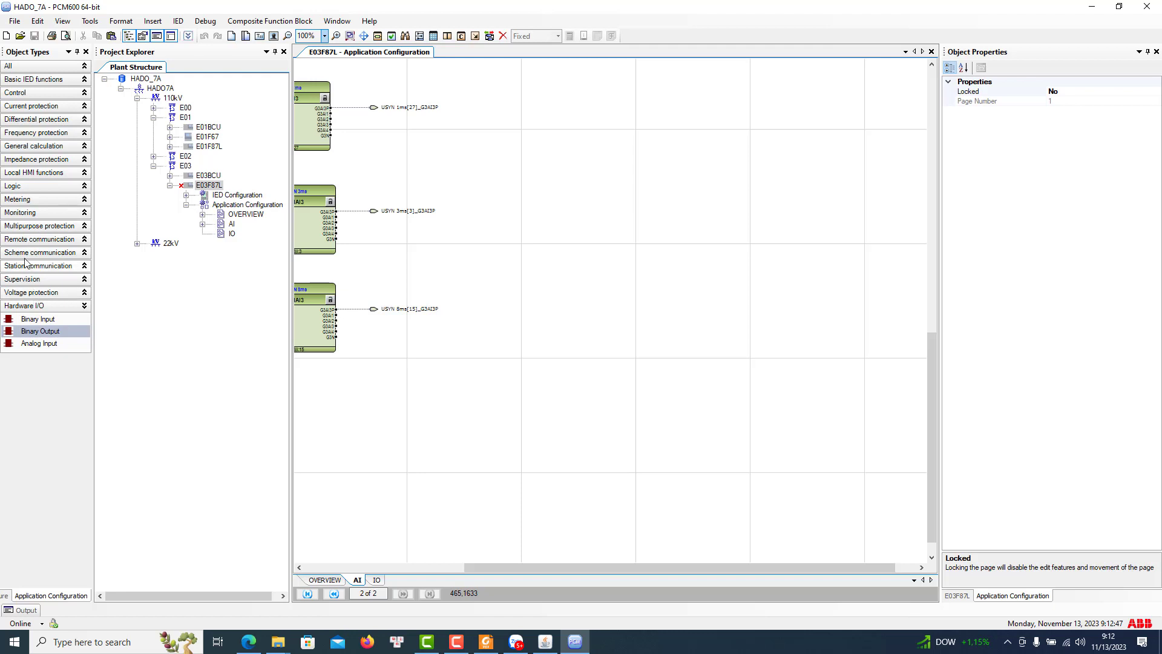
pyautogui.click(37, 240)
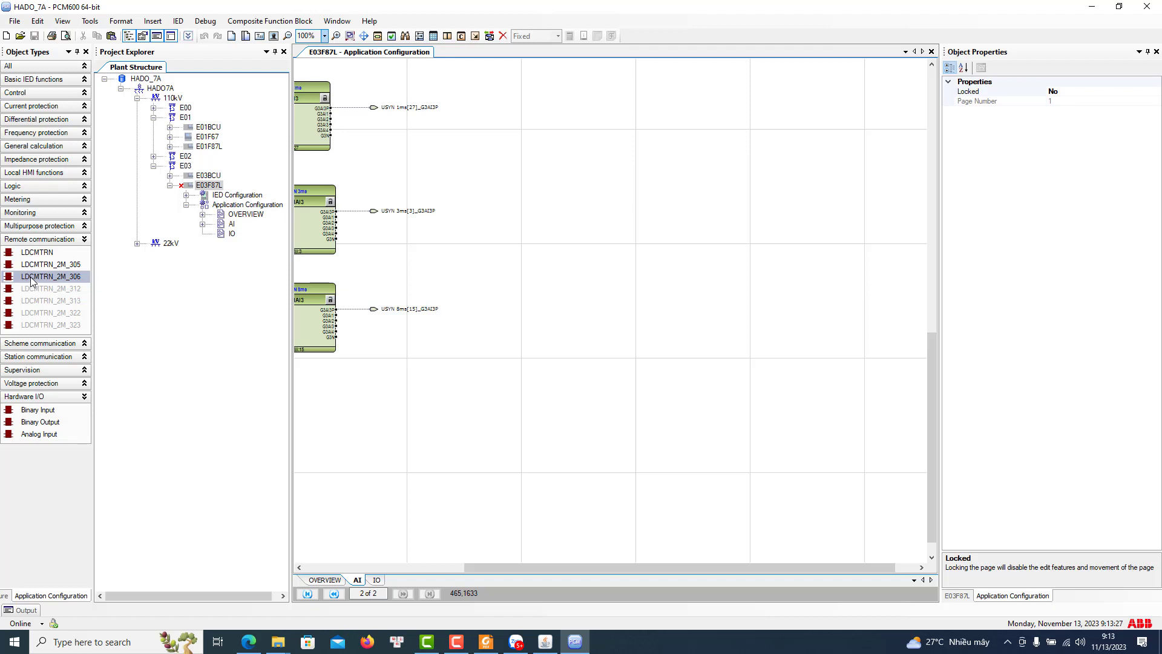
pyautogui.moveTo(31, 280); pyautogui.dragTo(680, 141)
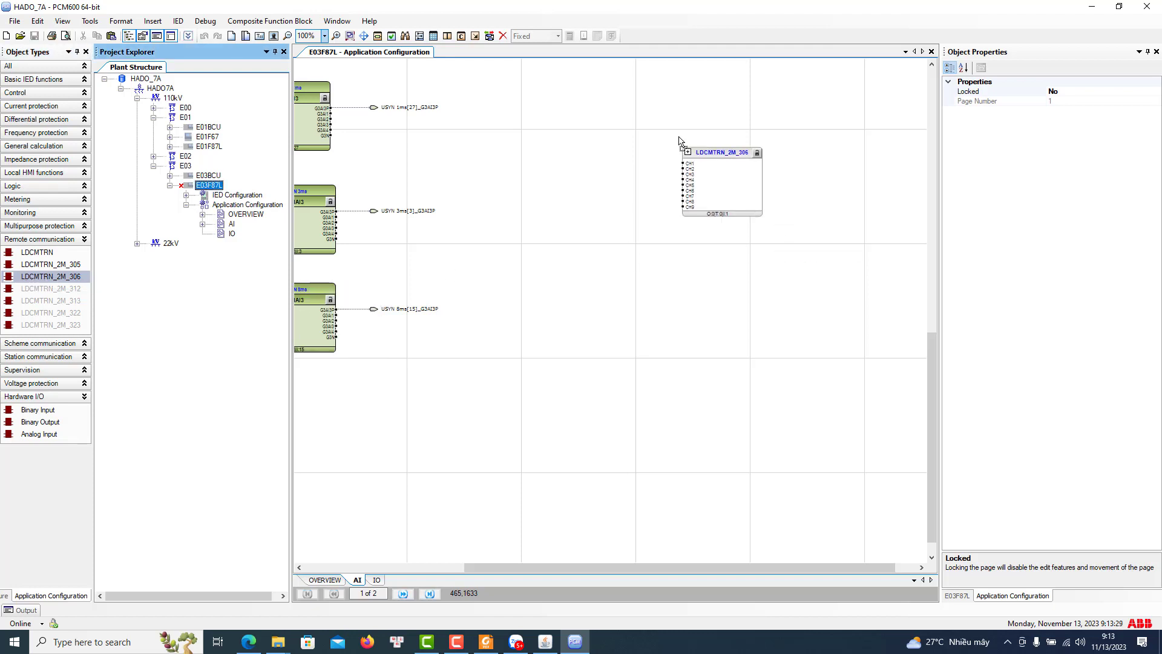
pyautogui.click(591, 352)
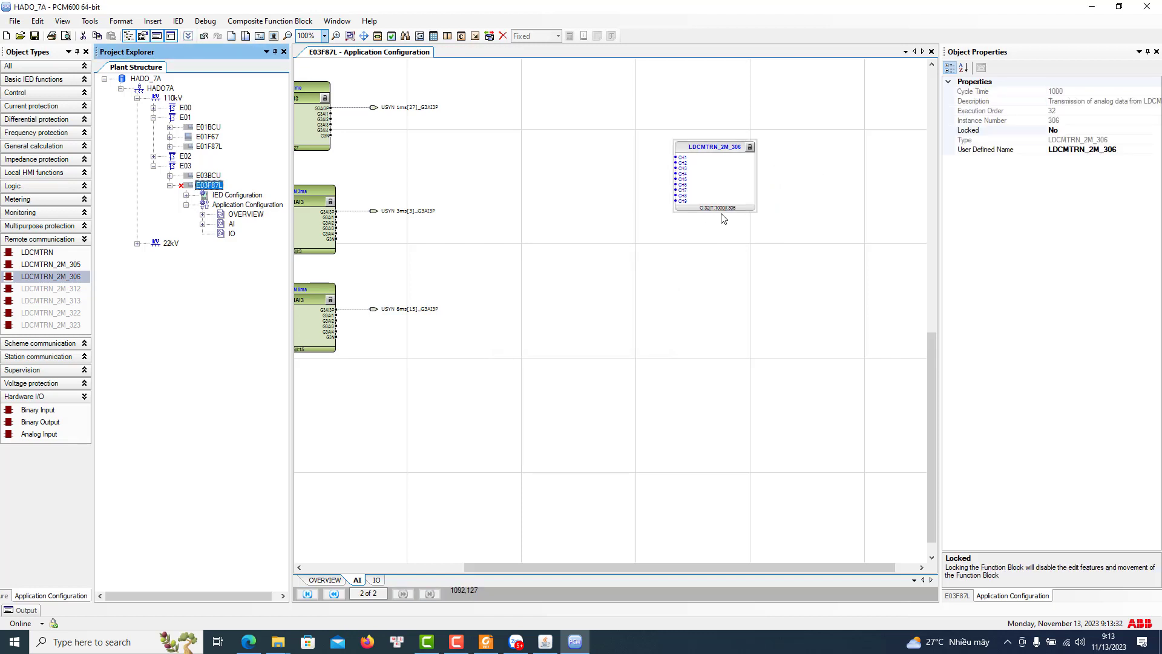
pyautogui.click(725, 179)
pyautogui.moveTo(729, 184); pyautogui.dragTo(730, 140)
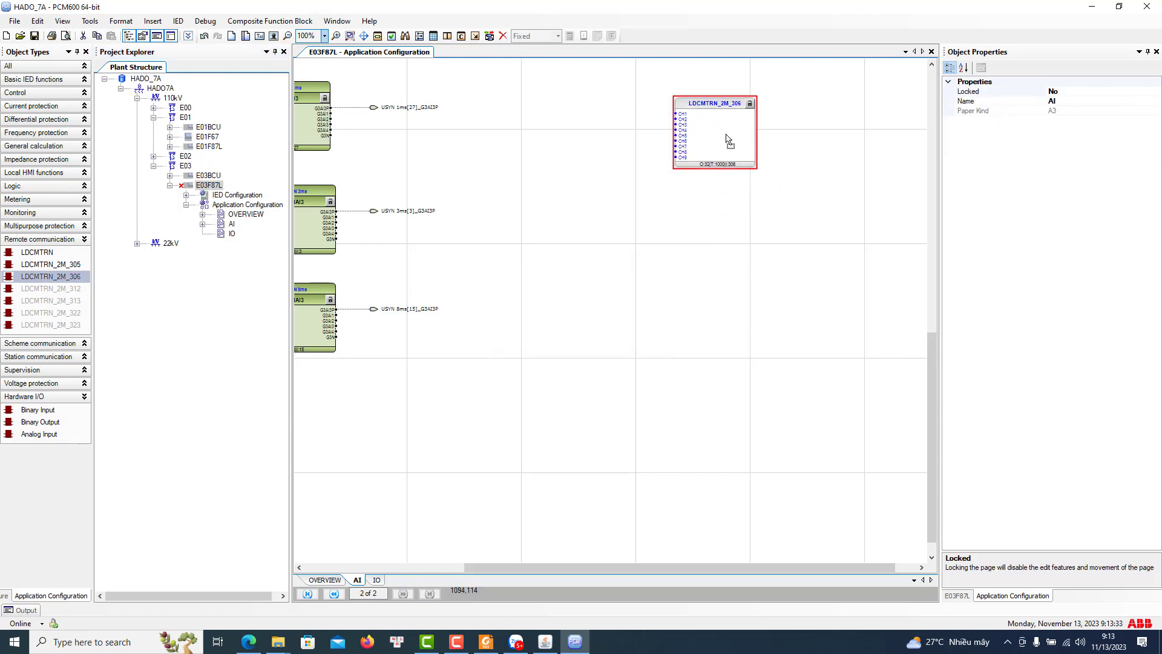
# Open the signal management of the LDCMTRN_2M_306 block and give input CH1 the user defined name IL1
pyautogui.rightClick(727, 139)
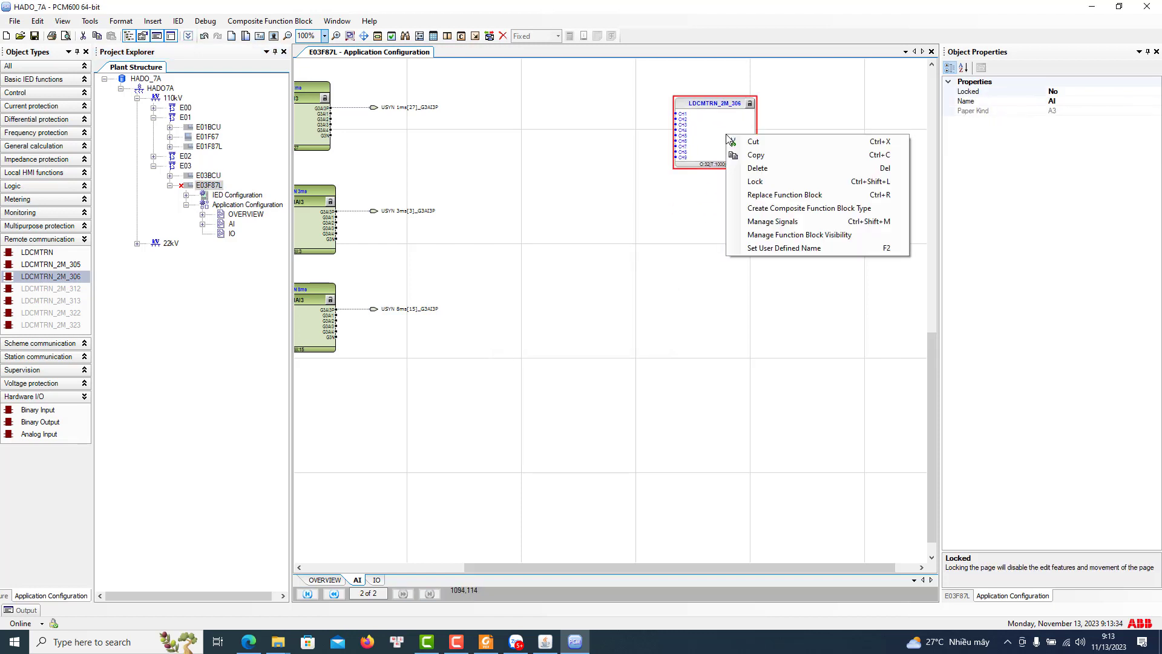
pyautogui.click(772, 221)
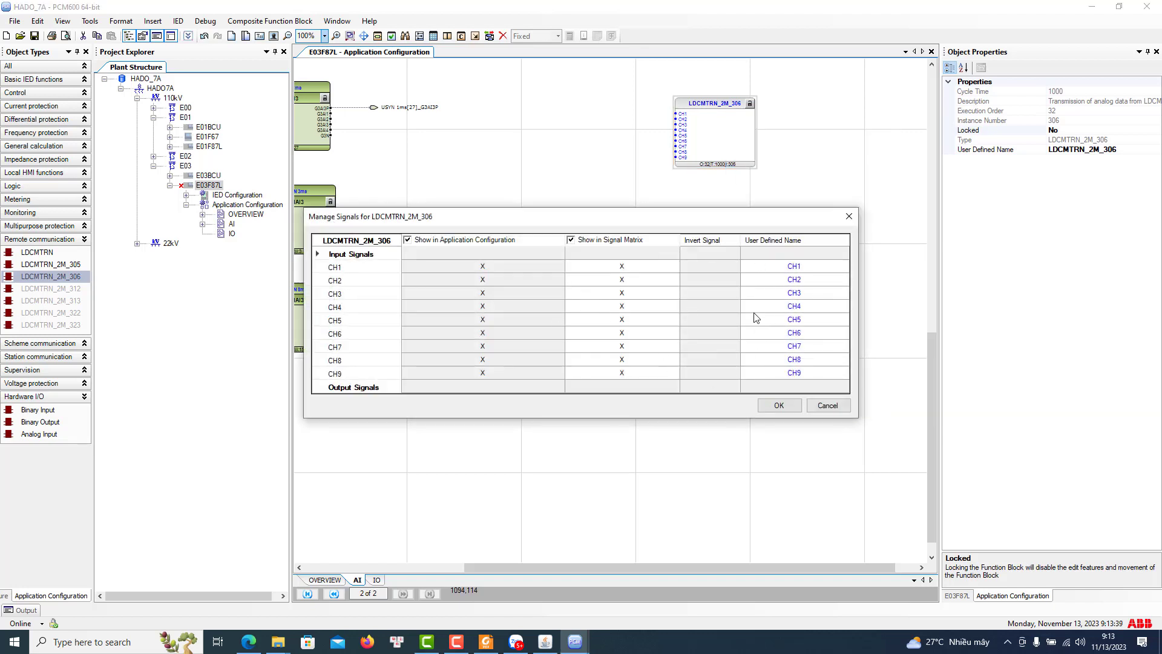
pyautogui.click(799, 267)
pyautogui.press('Down')
pyautogui.press('Down')
pyautogui.press('Down')
pyautogui.press('Down')
pyautogui.press('Down')
pyautogui.press('Down')
pyautogui.press('Down')
pyautogui.press('Down')
pyautogui.press('Up')
pyautogui.press('Up')
pyautogui.press('Up')
pyautogui.press('Up')
pyautogui.press('Up')
pyautogui.press('Up')
pyautogui.press('Up')
pyautogui.press('Up')
pyautogui.write('IL1')
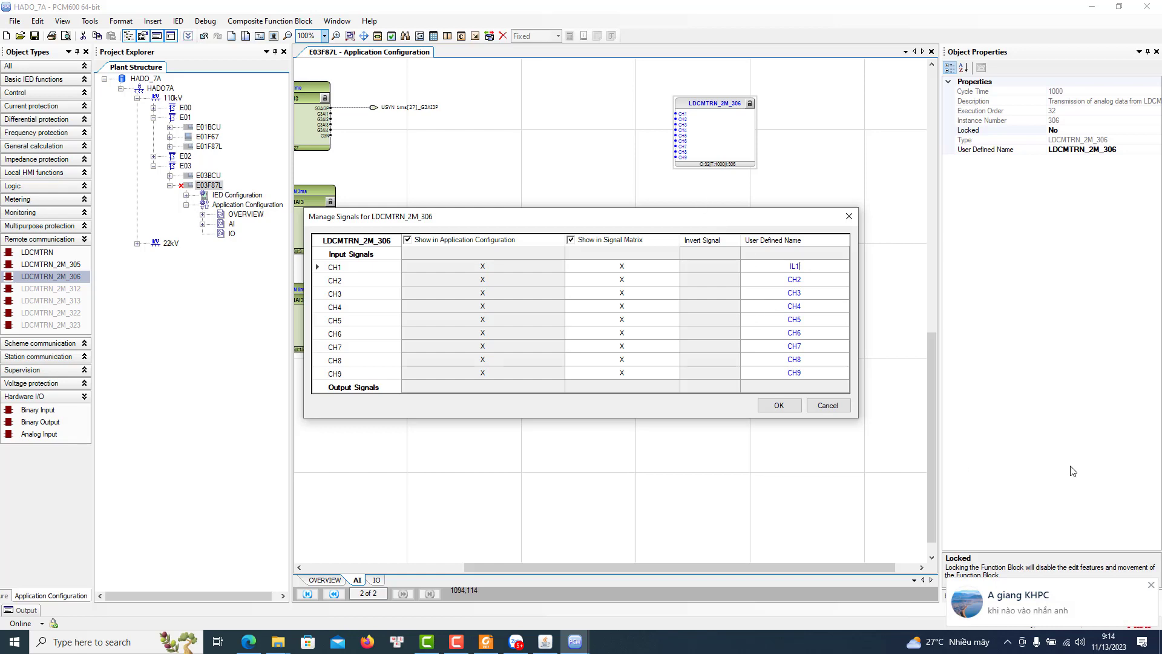
# Switch to Zalo, reply DA to the new chat message and minimize the chat window
pyautogui.click(1036, 611)
pyautogui.click(528, 609)
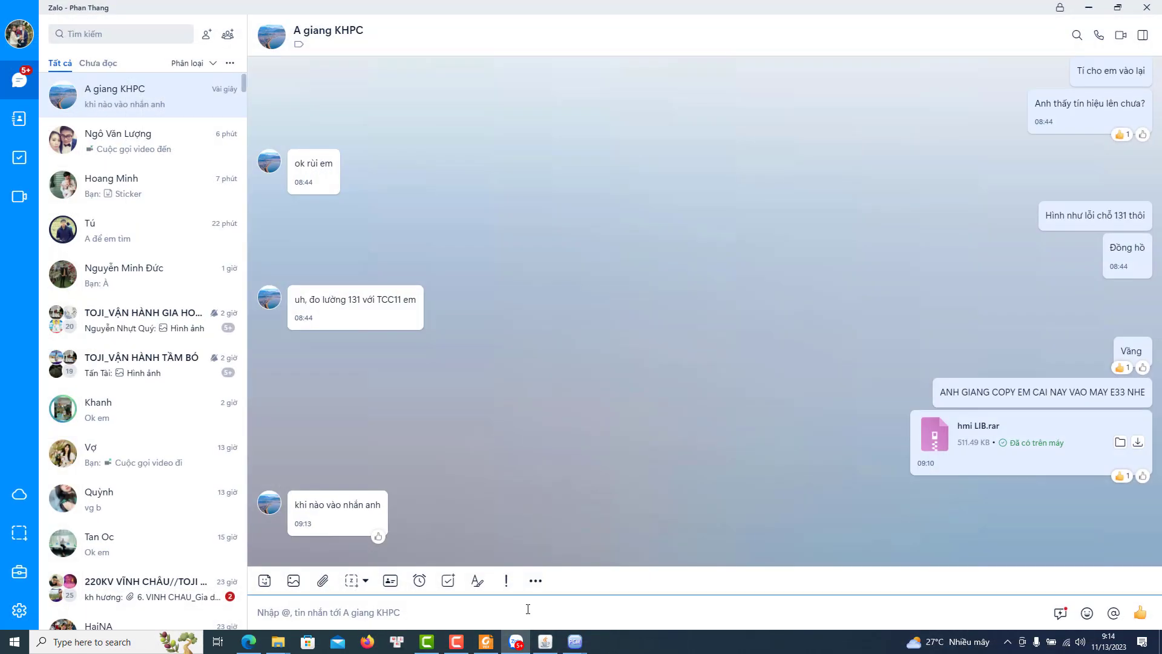
pyautogui.write('DAJ')
pyautogui.press('Return')
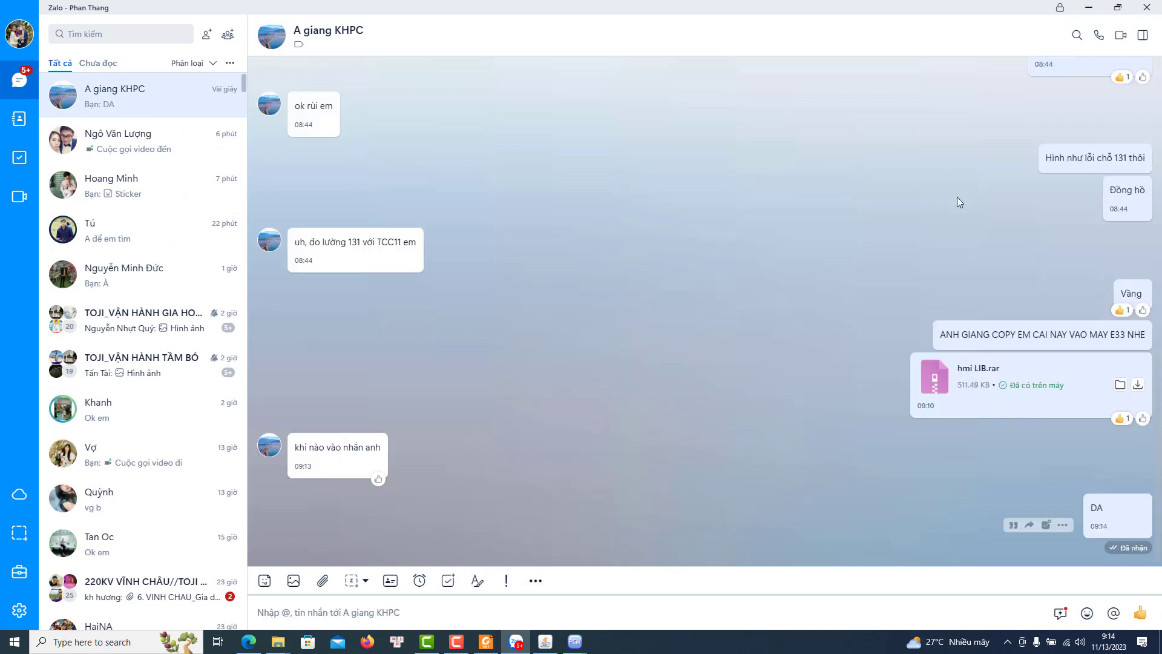
pyautogui.click(1089, 7)
# Name the LDCMTRN_2M_306 inputs CH2 to CH6 as IL2, IL3, UL1, UL2 and UL3 and apply the signal names
pyautogui.press('Return')
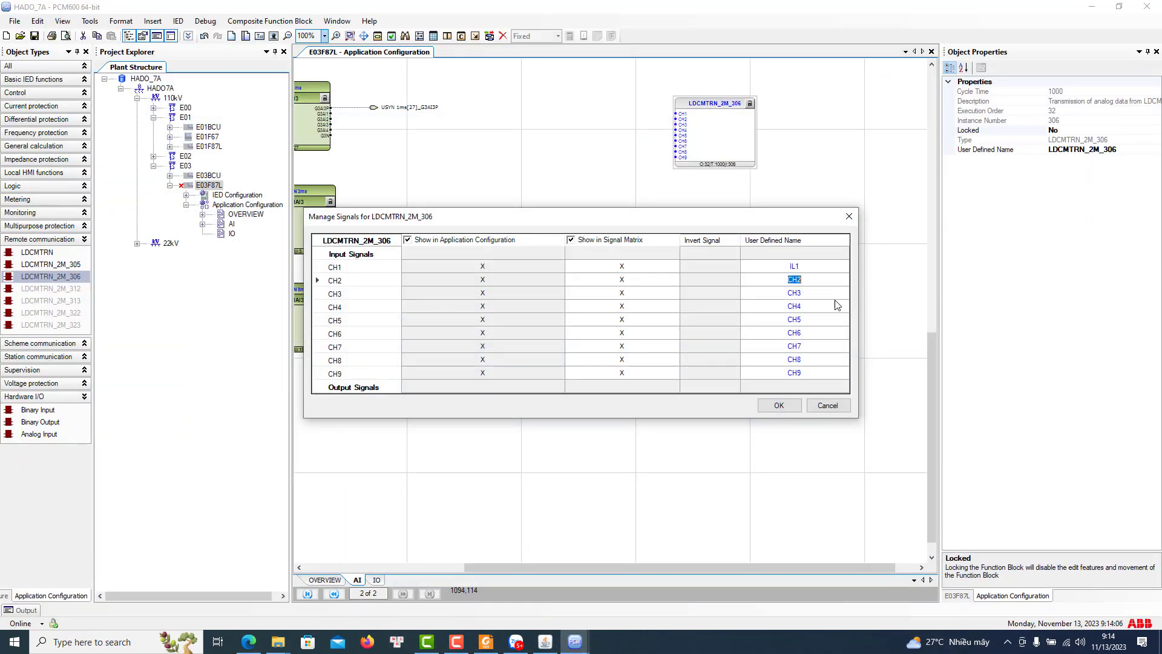
pyautogui.write('IL2')
pyautogui.press('Return')
pyautogui.write('IL3')
pyautogui.moveTo(807, 268); pyautogui.dragTo(802, 297)
pyautogui.press('Return')
pyautogui.write('UL1')
pyautogui.click(805, 326)
pyautogui.write('UL2')
pyautogui.write('UL3')
pyautogui.click(798, 319)
pyautogui.click(794, 333)
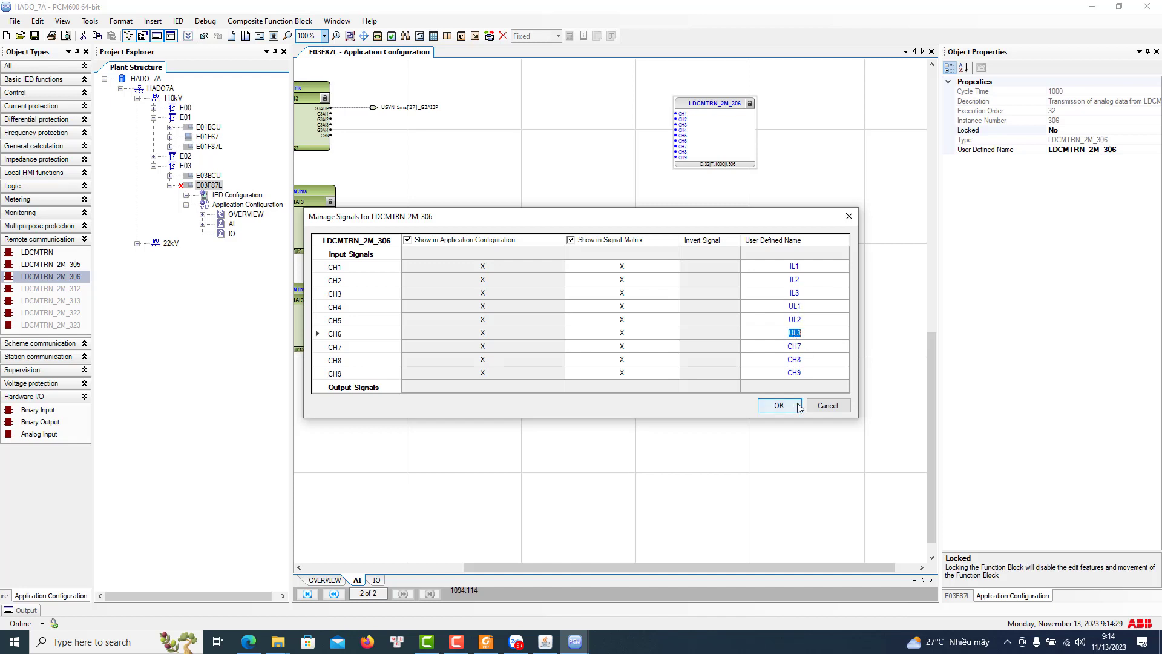
pyautogui.click(780, 405)
pyautogui.scroll(1, 623, 244)
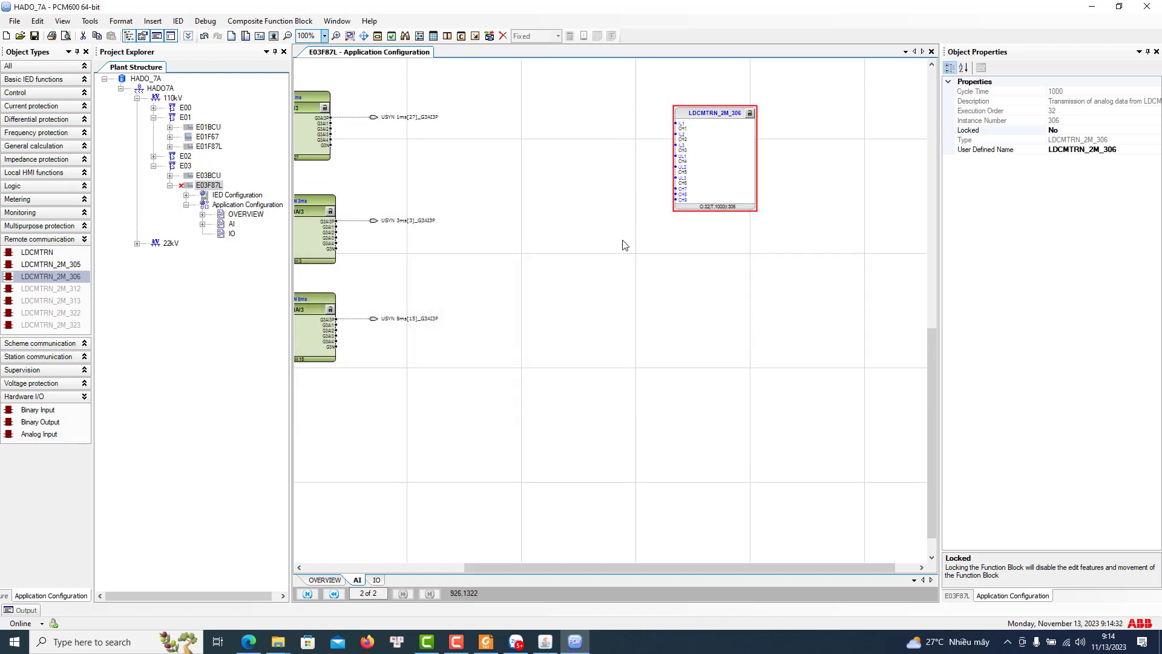
pyautogui.scroll(1, 630, 248)
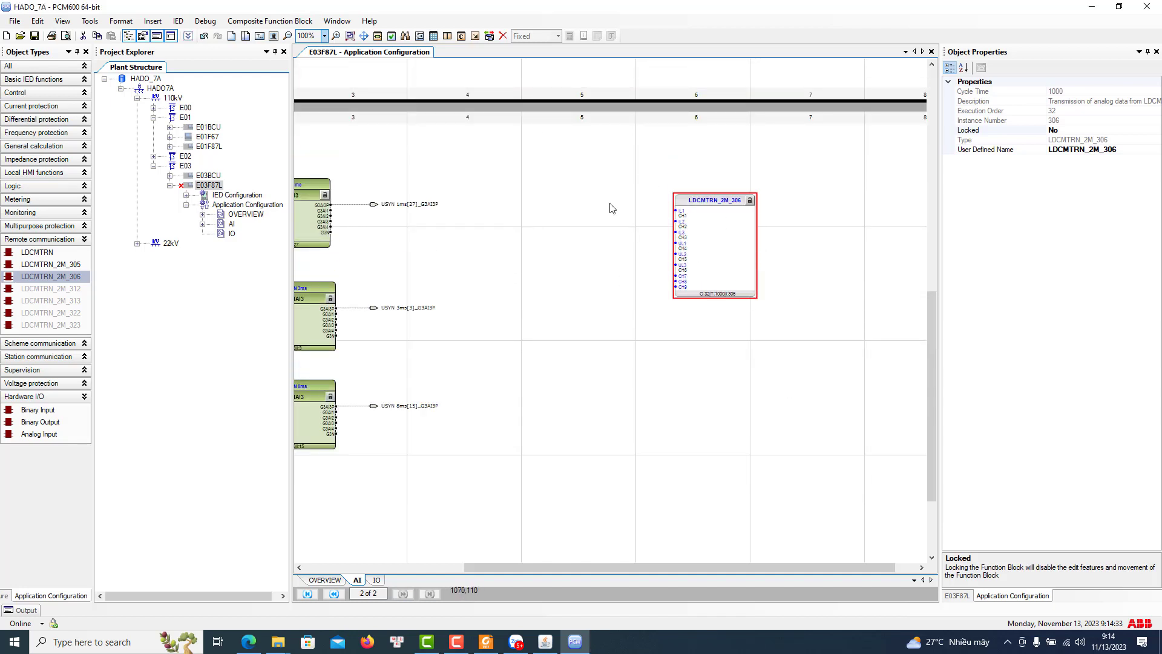
pyautogui.moveTo(929, 314); pyautogui.dragTo(937, 340)
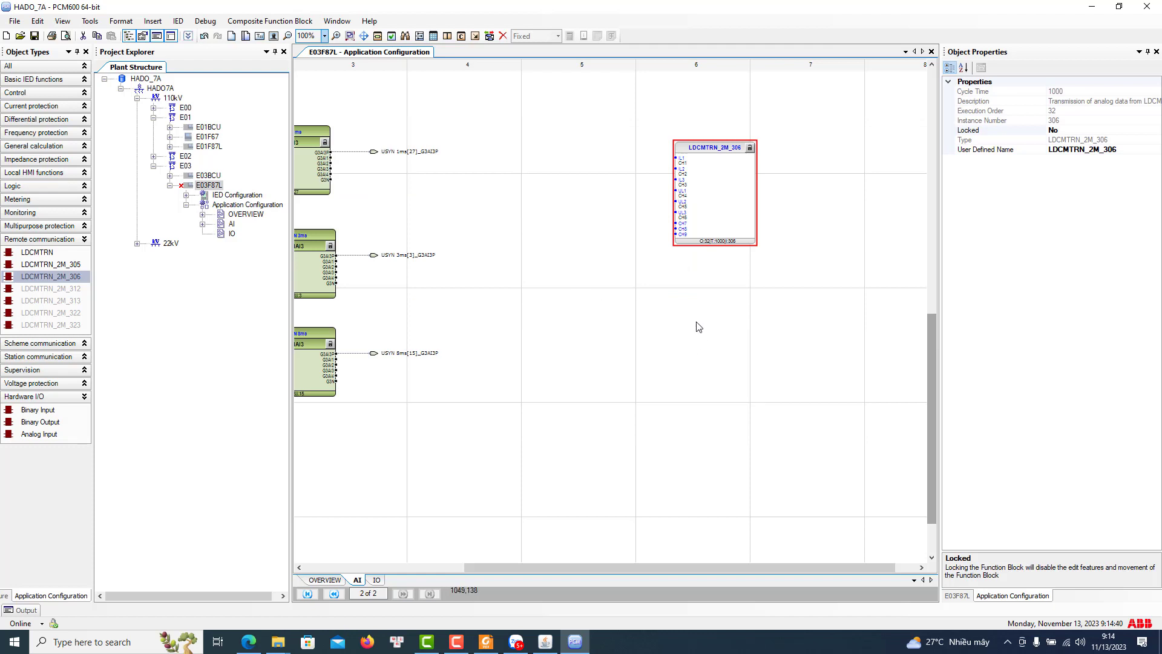
# Nudge the LDCMTRN_2M_306 block slightly to the right, keeping it level with the USYN 1ms block
pyautogui.press('Right')
pyautogui.press('Right')
pyautogui.press('Right')
pyautogui.press('Right')
pyautogui.press('Right')
pyautogui.press('Right')
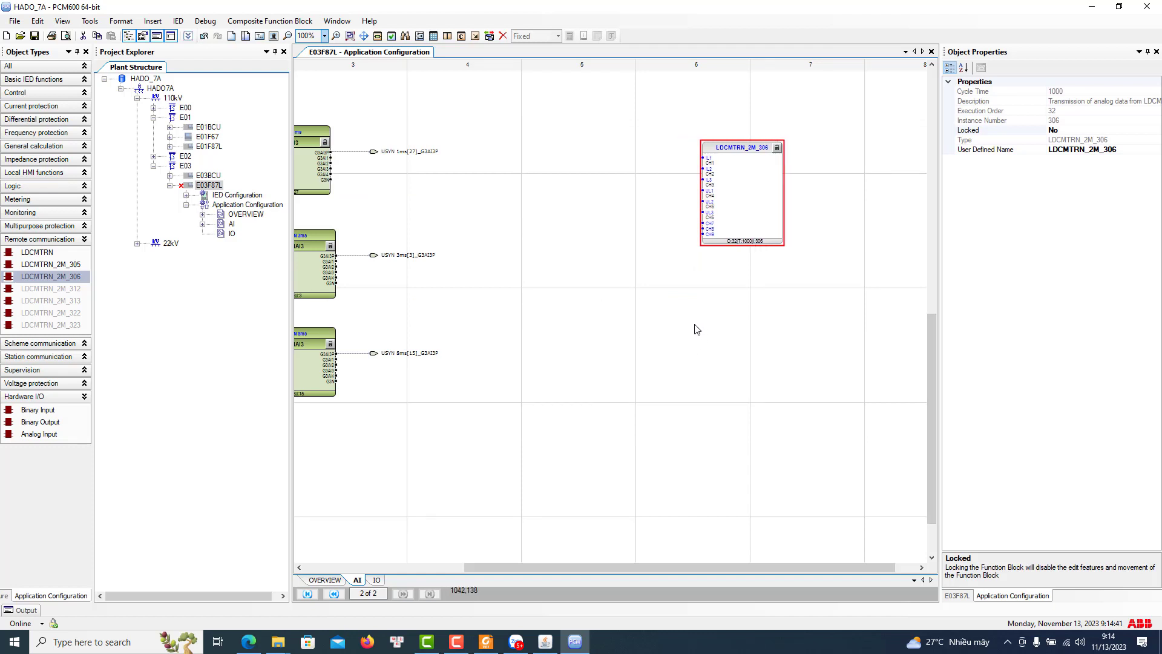
pyautogui.press('Left')
pyautogui.press('Left')
pyautogui.press('Left')
pyautogui.press('Left')
pyautogui.press('Left')
pyautogui.press('Down')
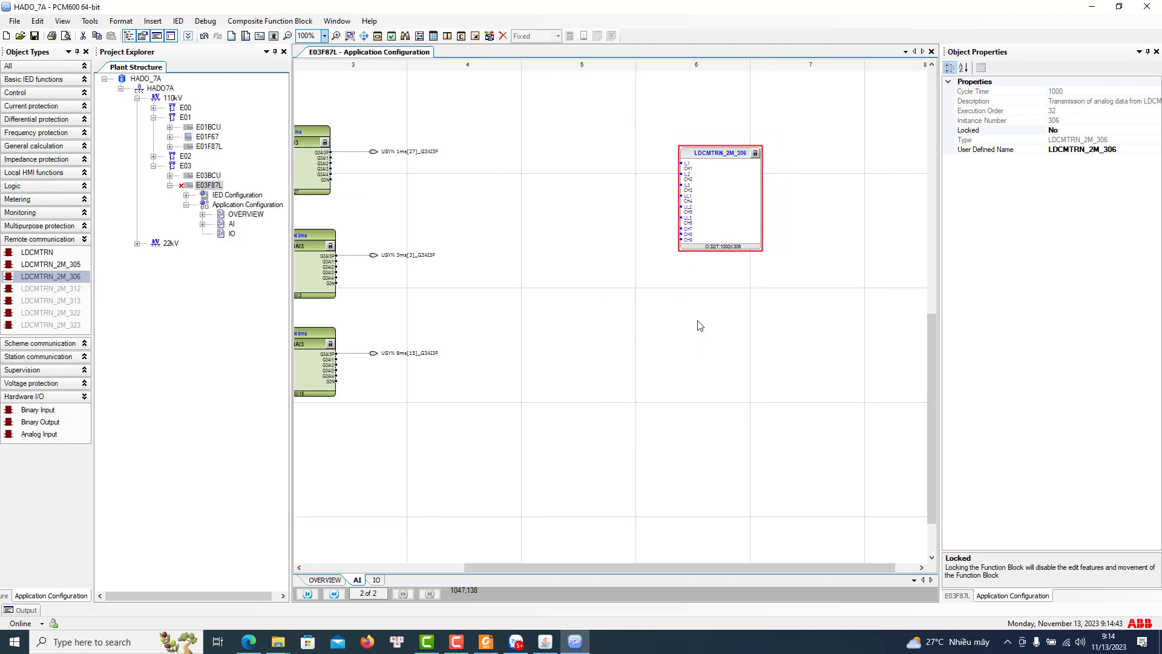
pyautogui.press('Down')
pyautogui.press('Up')
pyautogui.press('Up')
pyautogui.click(717, 341)
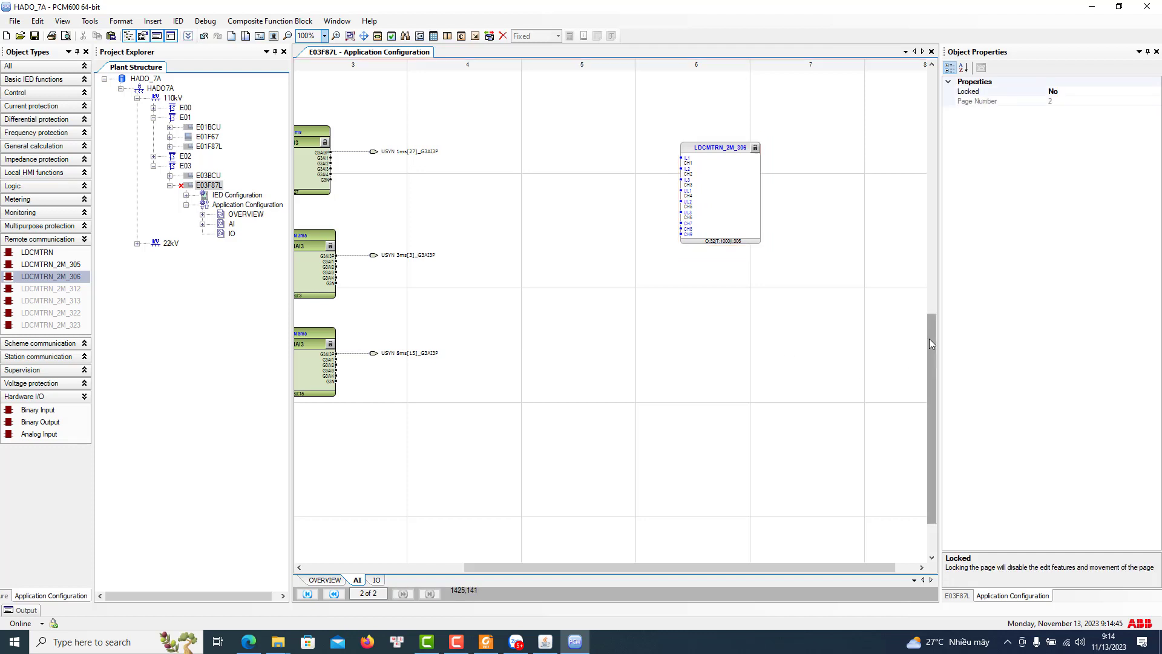
# Copy the hardware channels E03_CT_IL1, E03_CT_IL2 and E03_CT_IL3 of the E03 I 1ms block on AI page 1
pyautogui.scroll(5, 929, 339)
pyautogui.moveTo(678, 567); pyautogui.dragTo(420, 581)
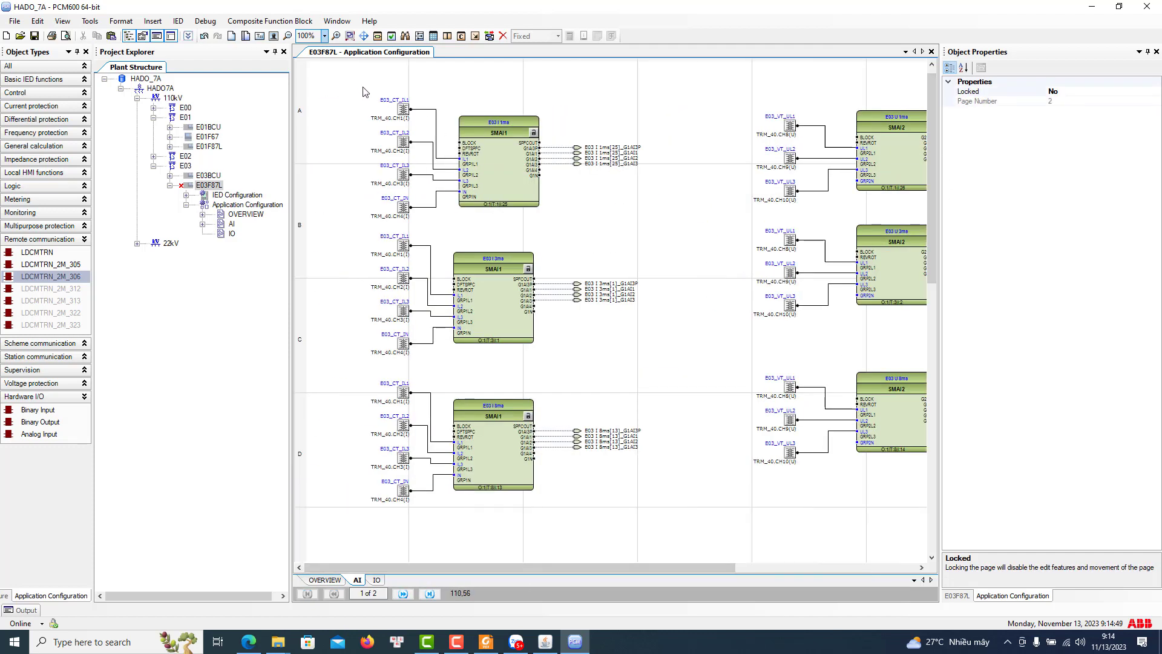
pyautogui.click(417, 199)
pyautogui.click(414, 176)
pyautogui.rightClick(583, 92)
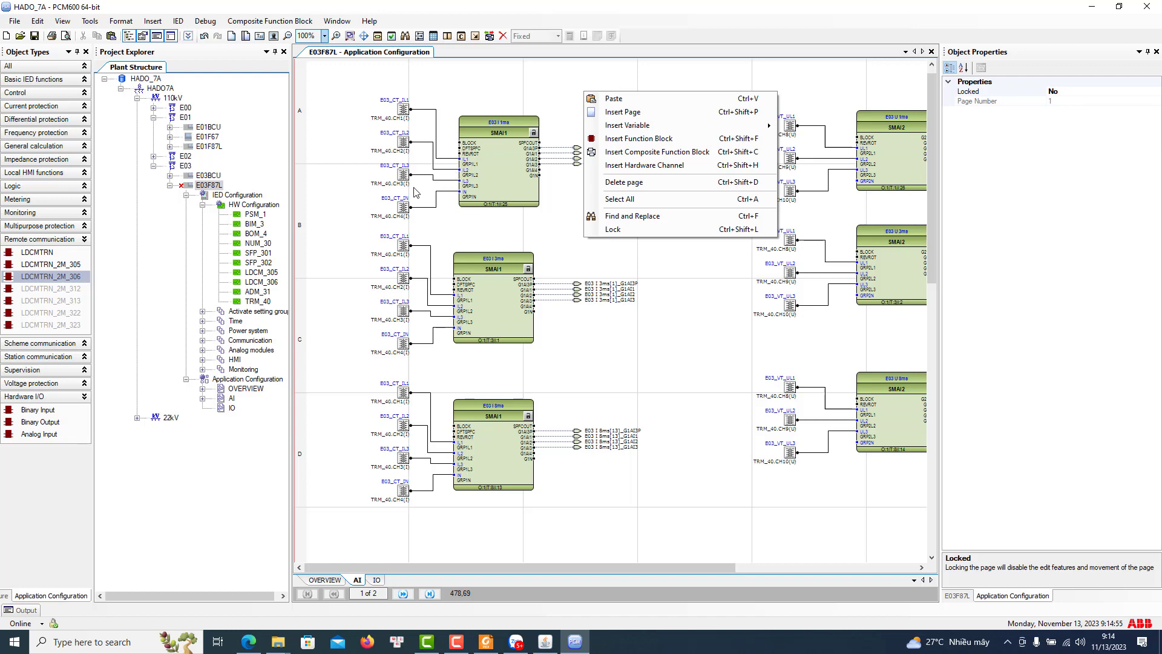
pyautogui.moveTo(415, 193); pyautogui.dragTo(374, 86)
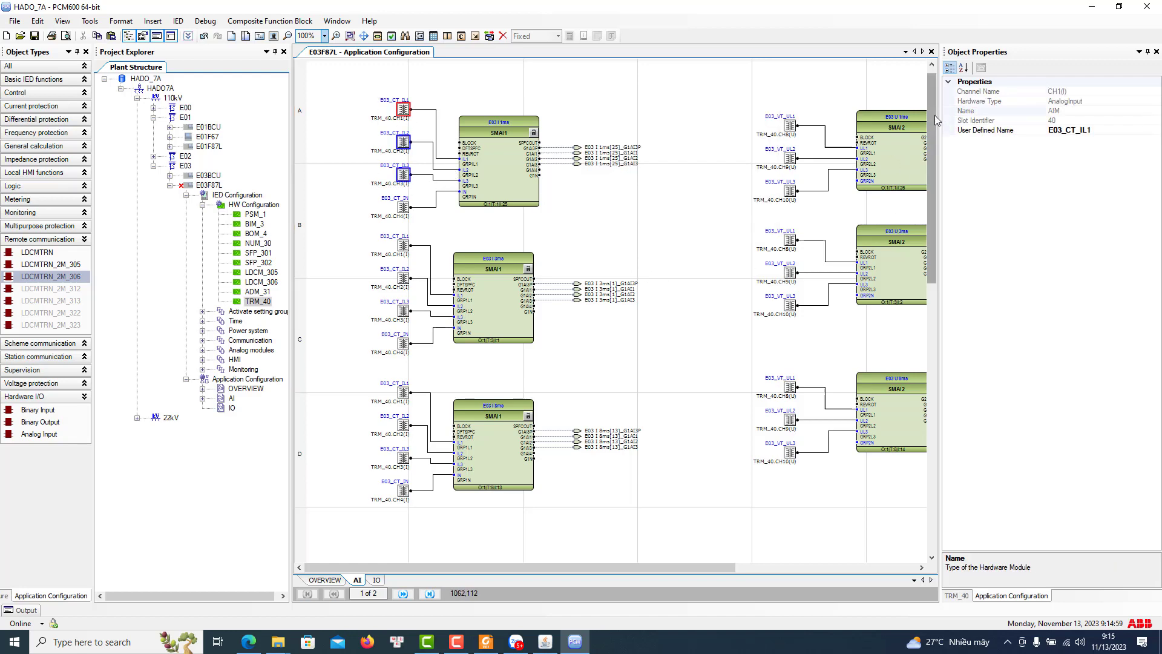
# Paste the three E03_CT channels beside the LDCMTRN_2M_306 block on page 2 and connect them to its inputs IL1, IL2 and IL3
pyautogui.moveTo(936, 120); pyautogui.dragTo(932, 321)
pyautogui.moveTo(718, 567); pyautogui.dragTo(883, 561)
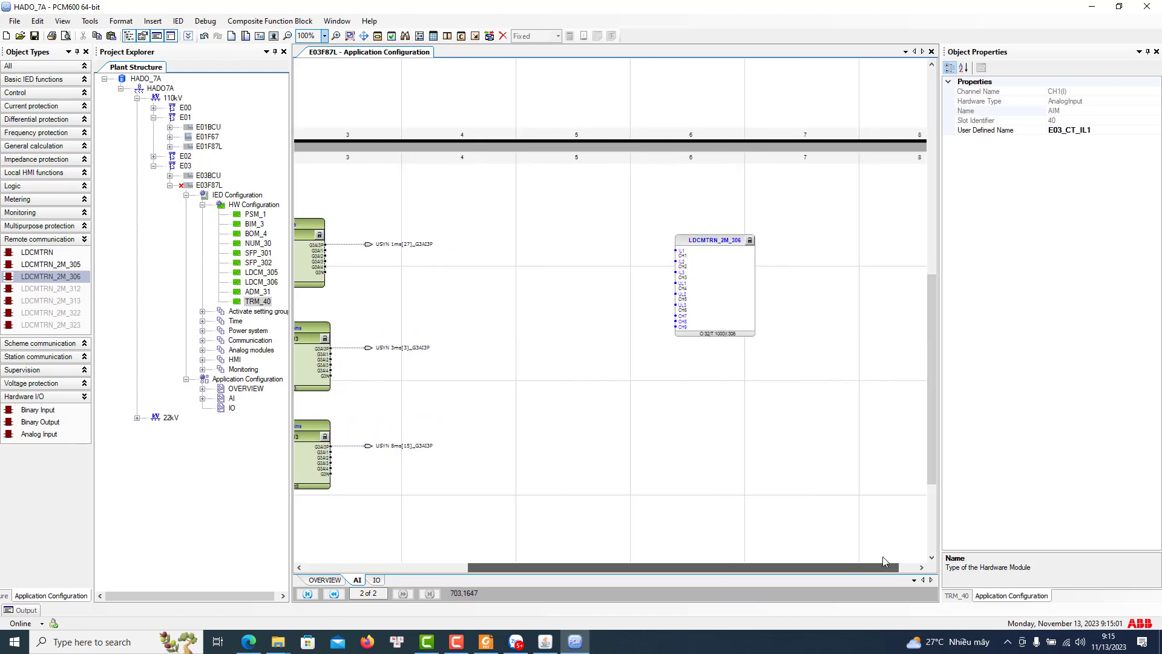
pyautogui.hotkey('ctrl', 'v')
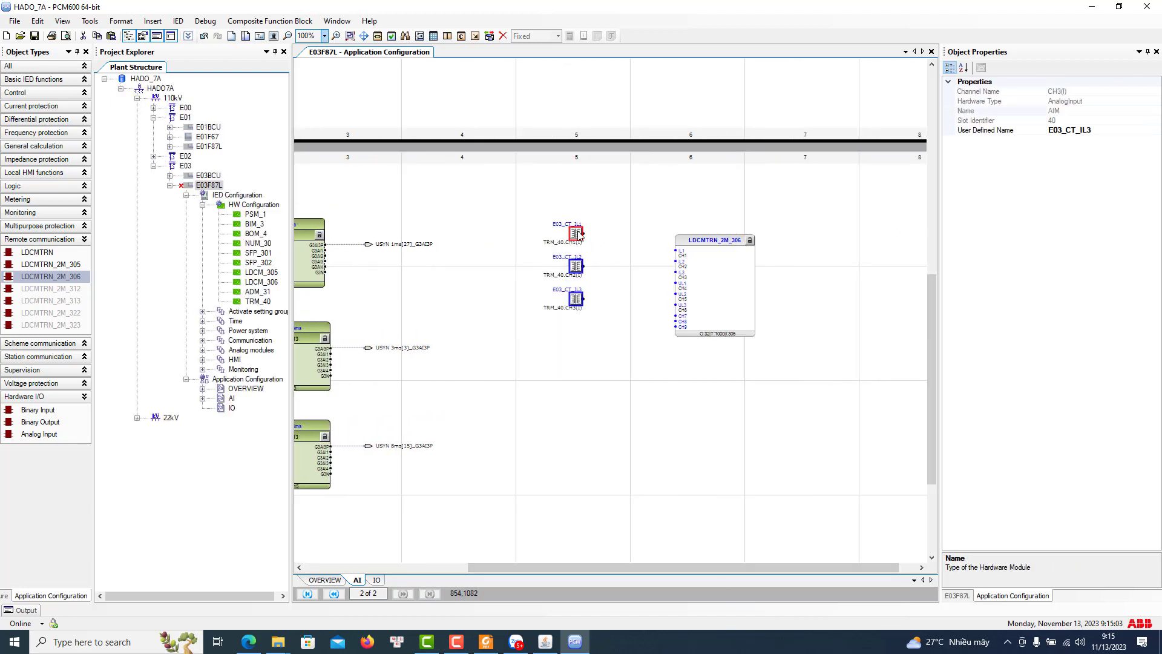
pyautogui.moveTo(578, 233); pyautogui.dragTo(626, 217)
pyautogui.click(650, 236)
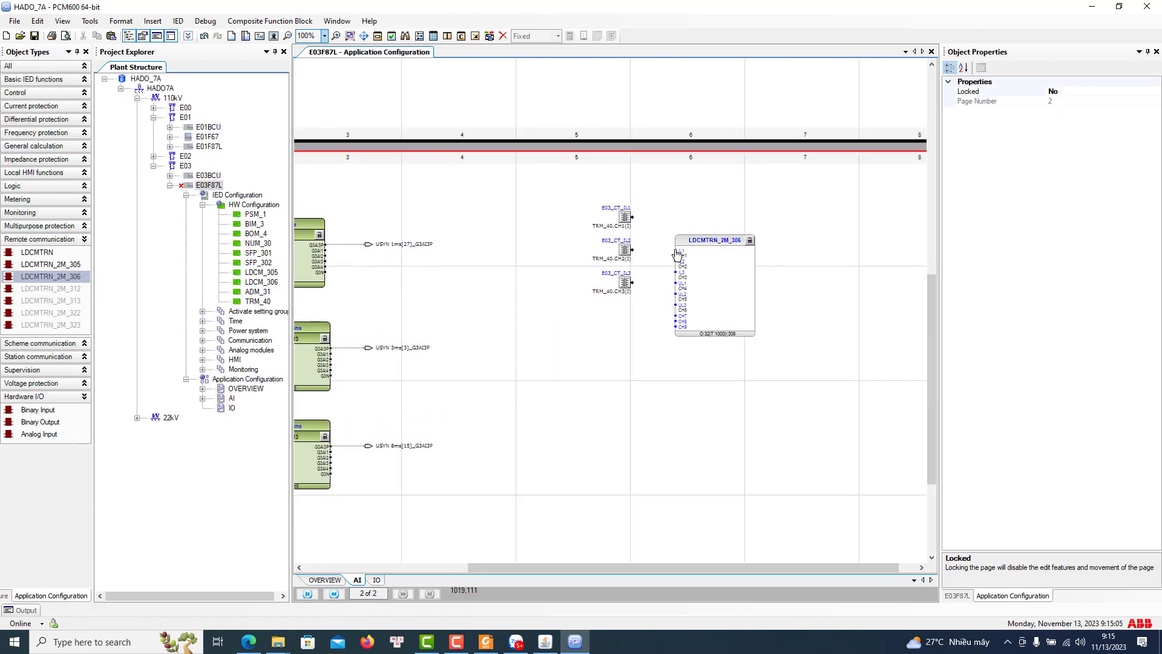
pyautogui.moveTo(676, 251); pyautogui.dragTo(633, 282)
# Copy the E03_VT_UL1 to E03_VT_UL3 channels of the E03 U 3ms block and paste them aligned below the E03_CT channels on page 2
pyautogui.scroll(3, 754, 217)
pyautogui.scroll(9, 761, 228)
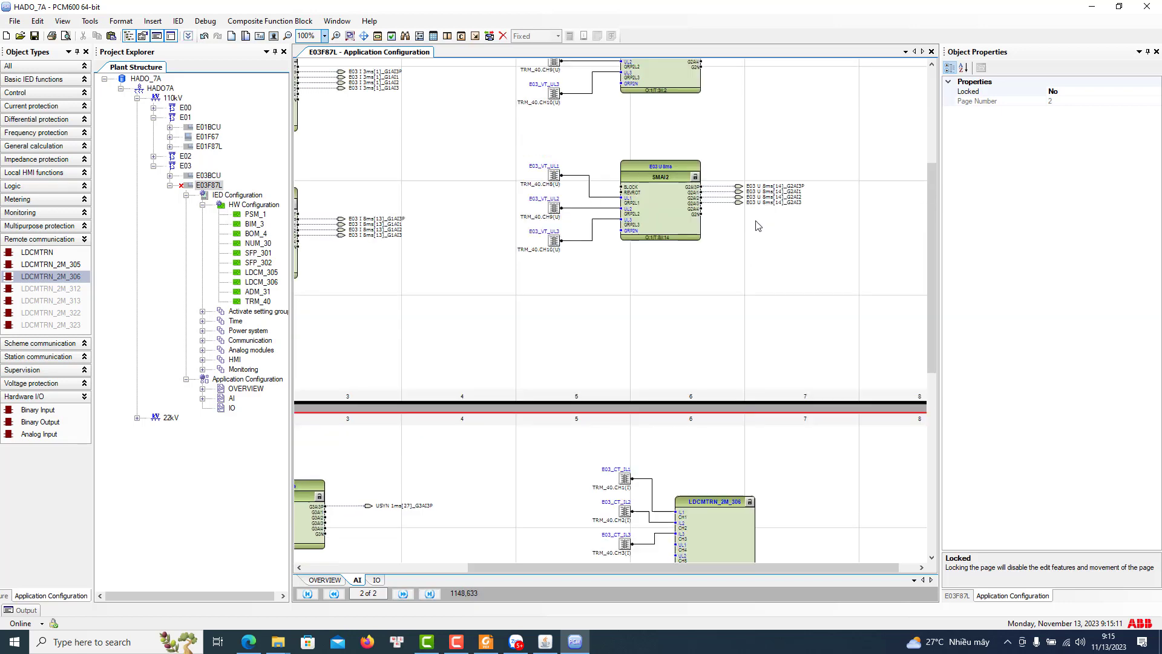
pyautogui.moveTo(506, 150); pyautogui.dragTo(600, 267)
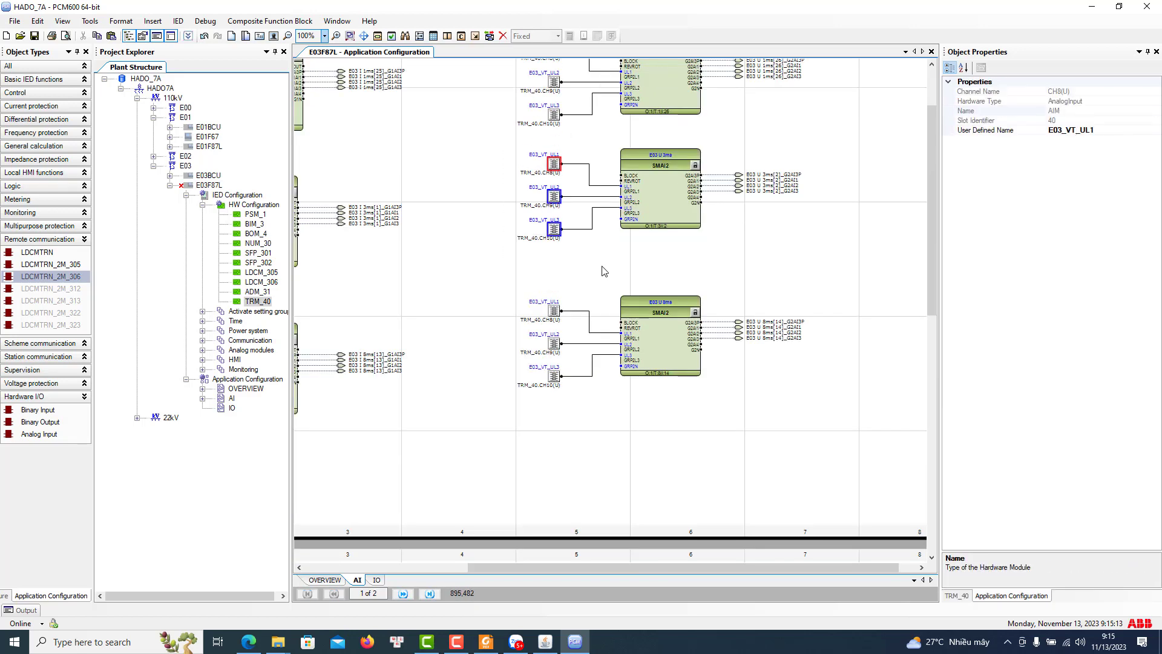
pyautogui.click(736, 432)
pyautogui.scroll(-12, 698, 467)
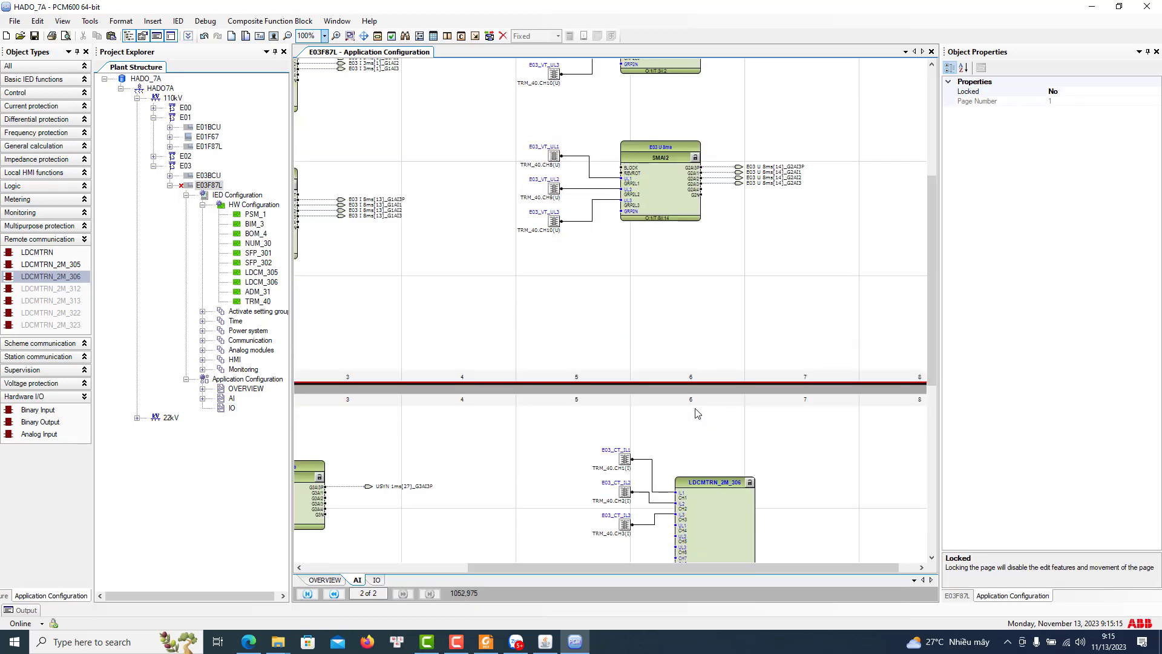
pyautogui.rightClick(657, 382)
pyautogui.click(682, 394)
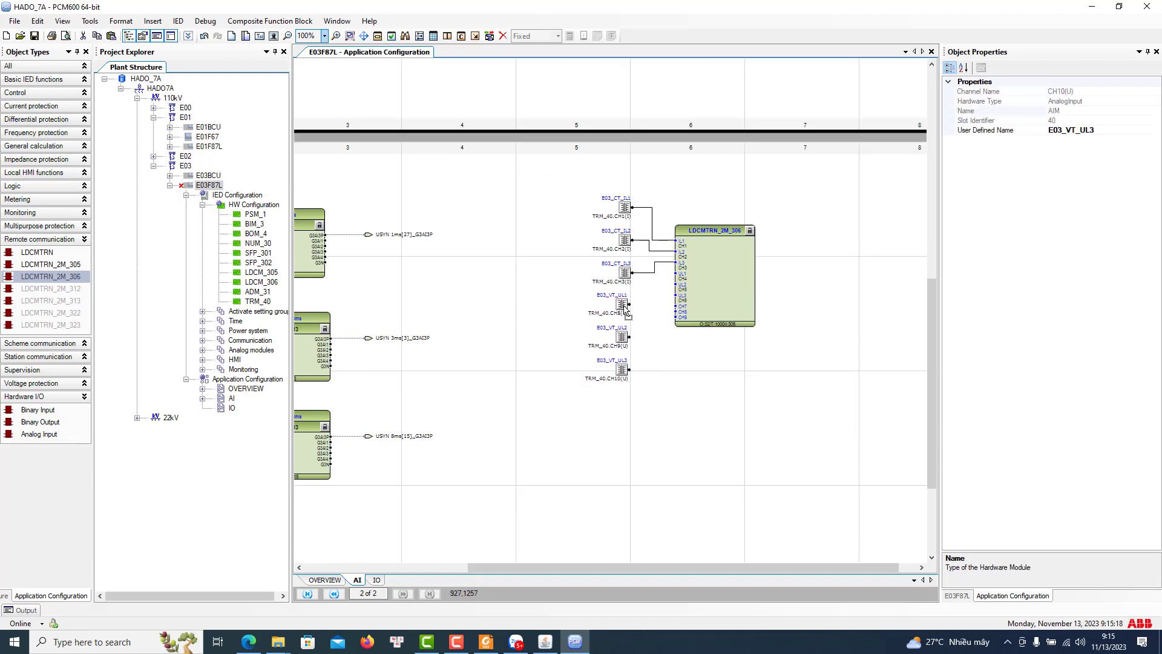
pyautogui.click(625, 295)
pyautogui.click(655, 327)
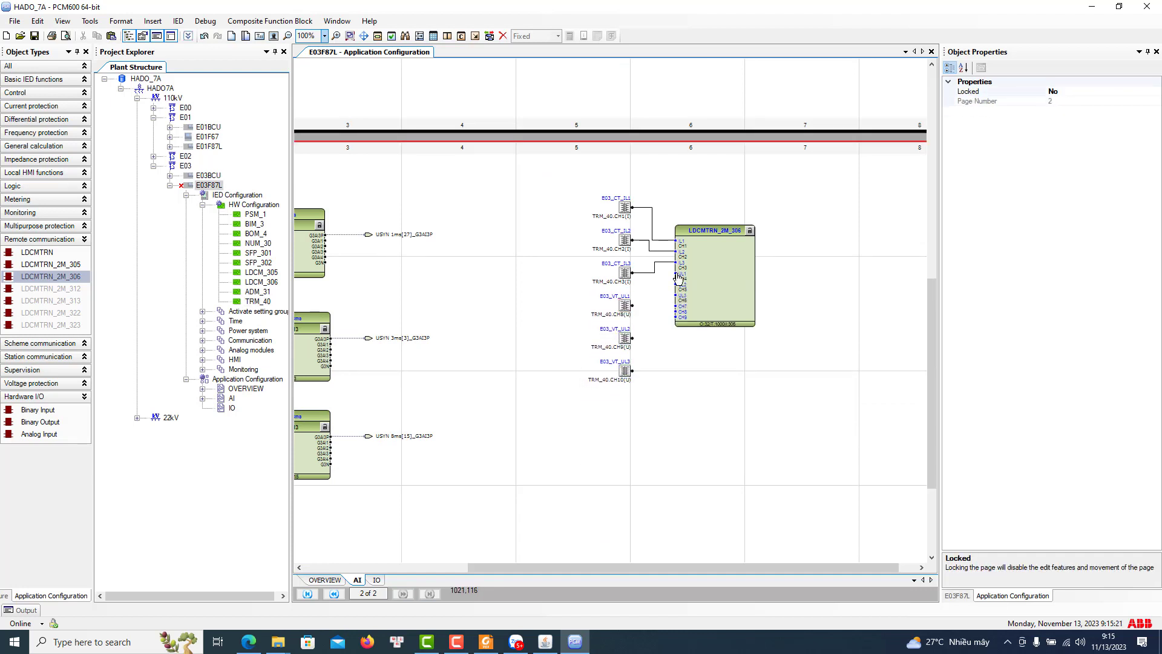
# Connect the channels E03_VT_UL1, E03_VT_UL2 and E03_VT_UL3 to inputs UL1, UL2 and UL3 of the LDCMTRN_2M_306 block
pyautogui.moveTo(632, 305); pyautogui.dragTo(632, 338)
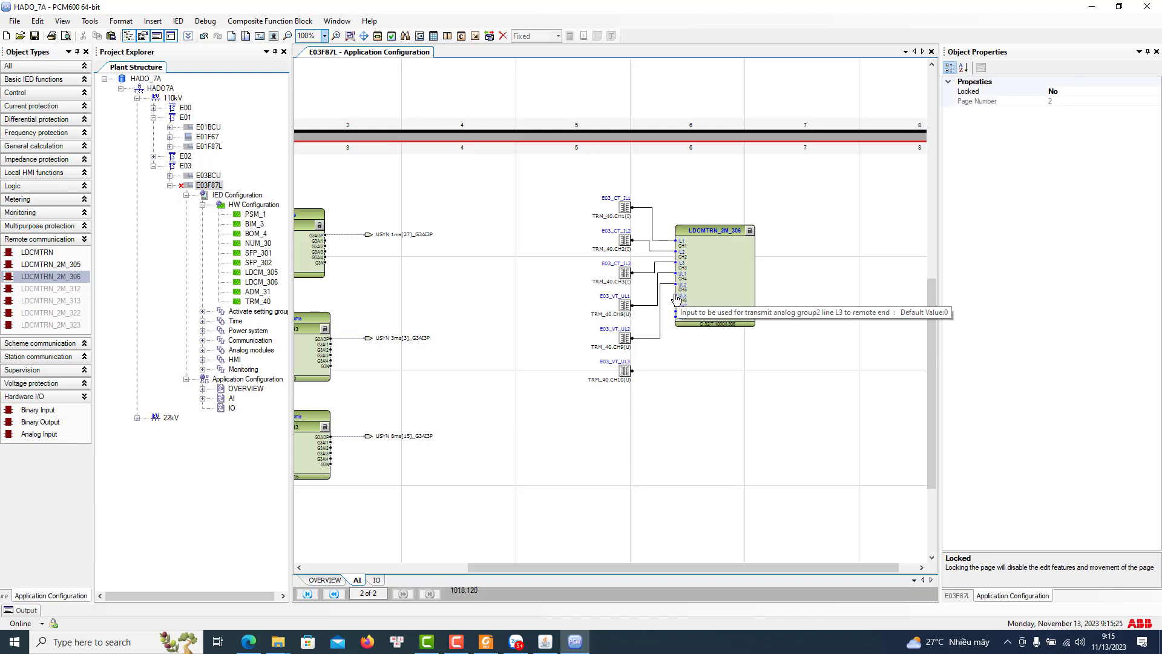
pyautogui.moveTo(676, 297); pyautogui.dragTo(632, 371)
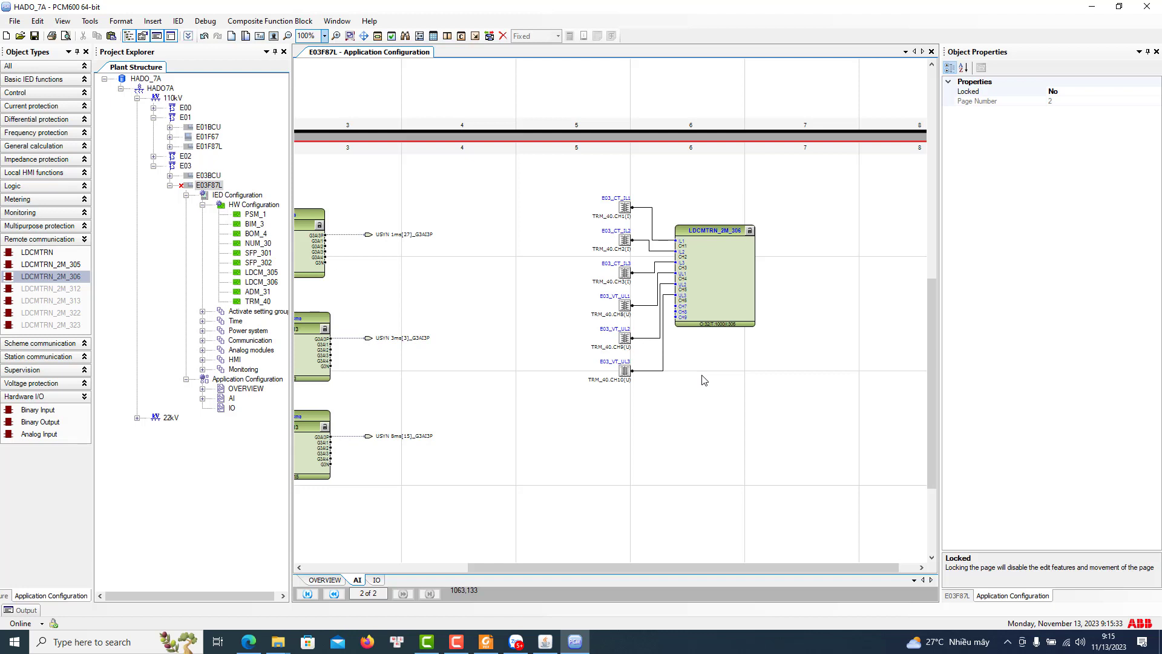
pyautogui.click(732, 258)
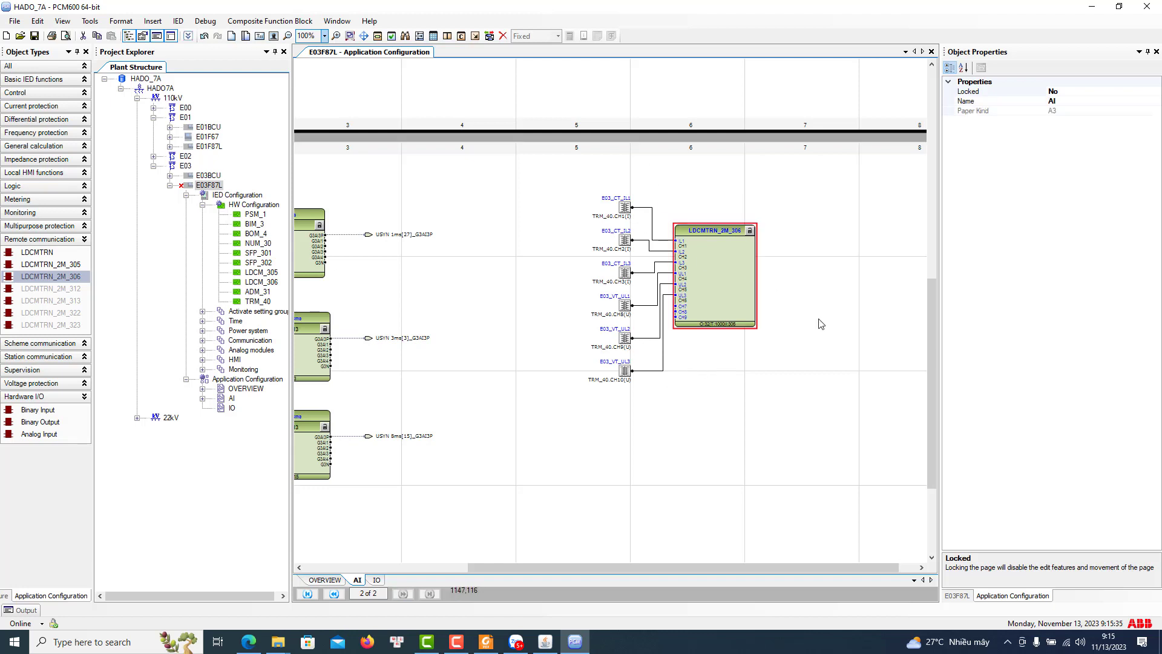
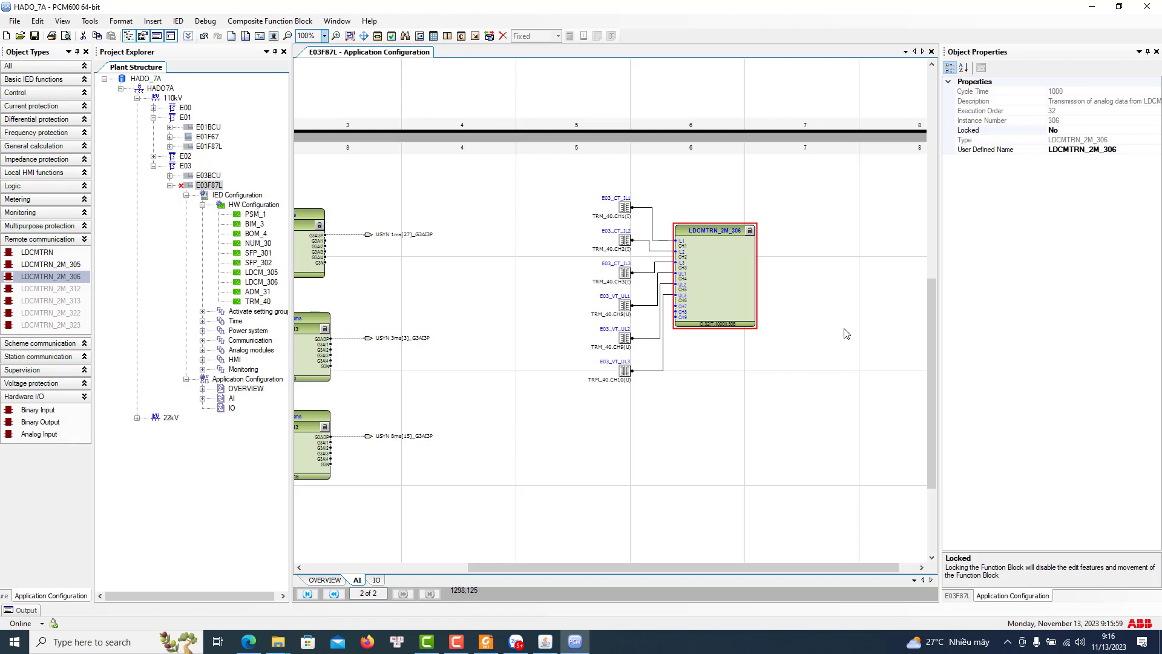
# Collapse the Hardware I/O and Remote communication groups of the object types
pyautogui.click(28, 398)
pyautogui.click(43, 239)
pyautogui.click(660, 445)
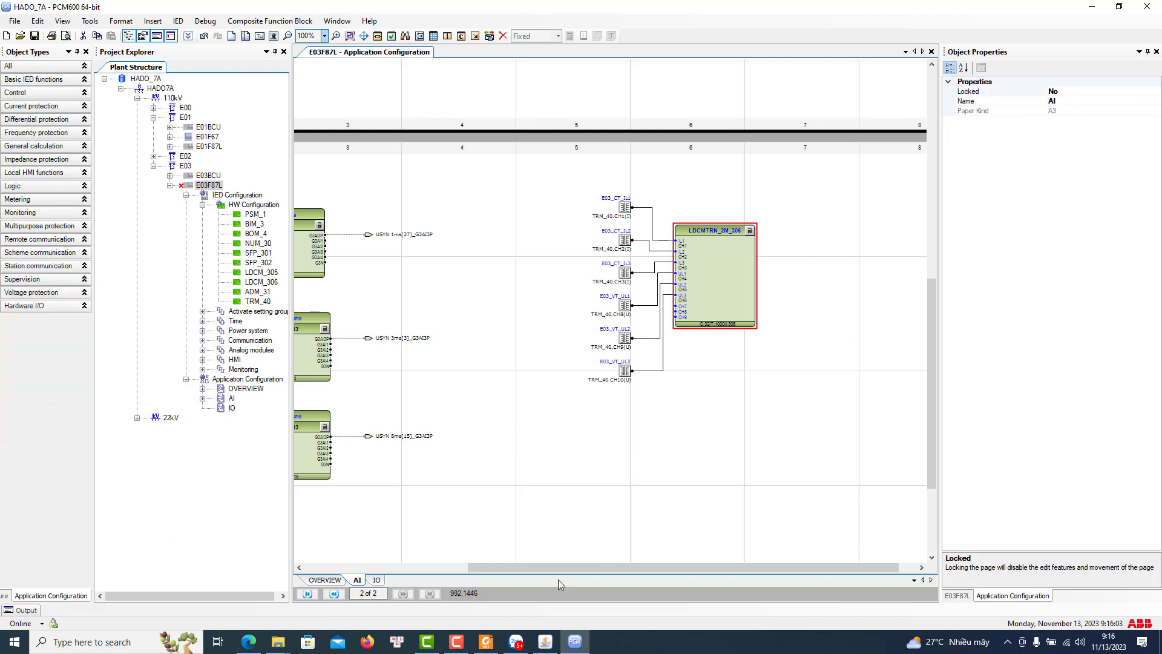
pyautogui.scroll(-2, 549, 434)
pyautogui.scroll(2, 549, 435)
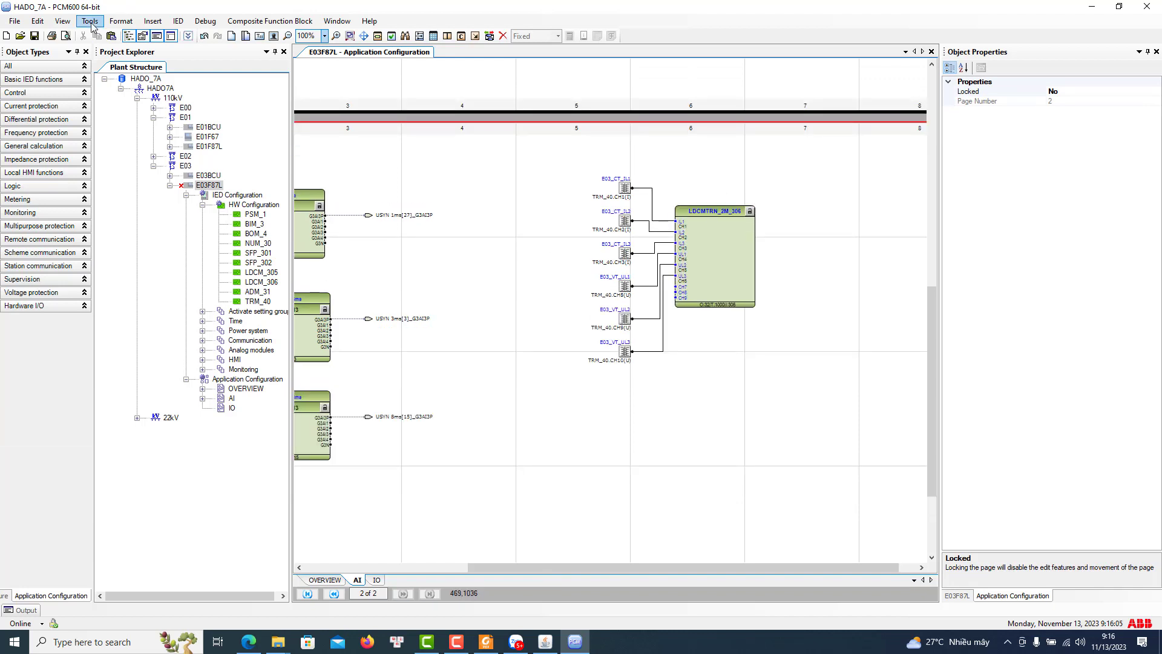
# Insert the text GUI DONG AP SANG DAU DOI DIEN and place it above the LDCMTRN_2M_306 block
pyautogui.click(152, 21)
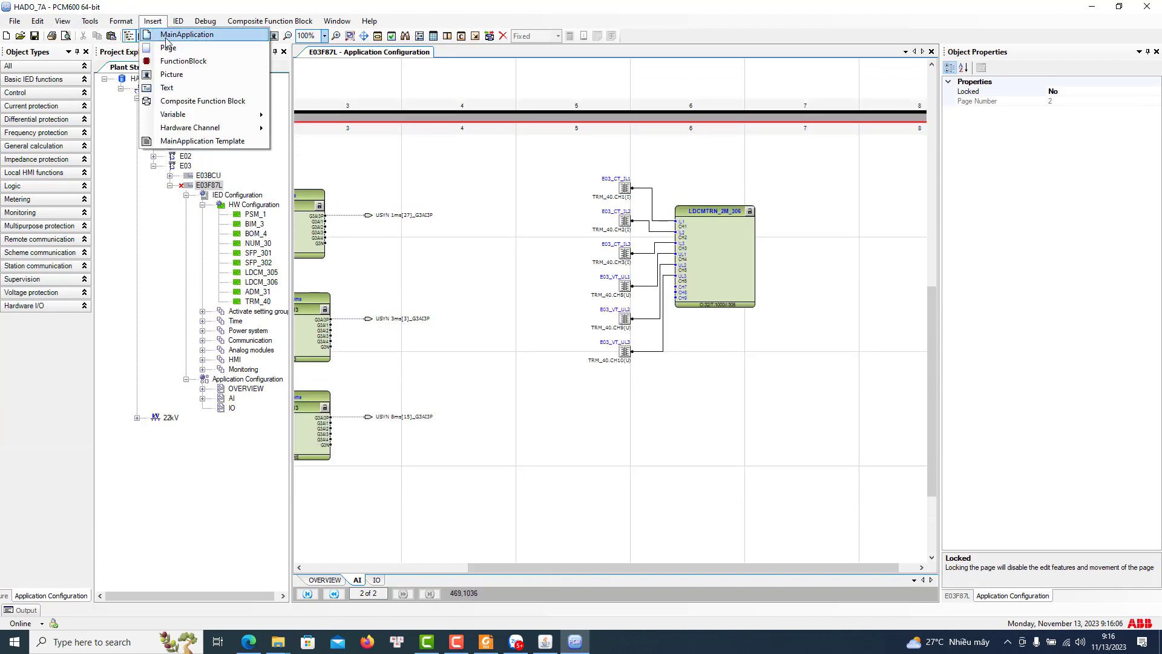
pyautogui.click(163, 75)
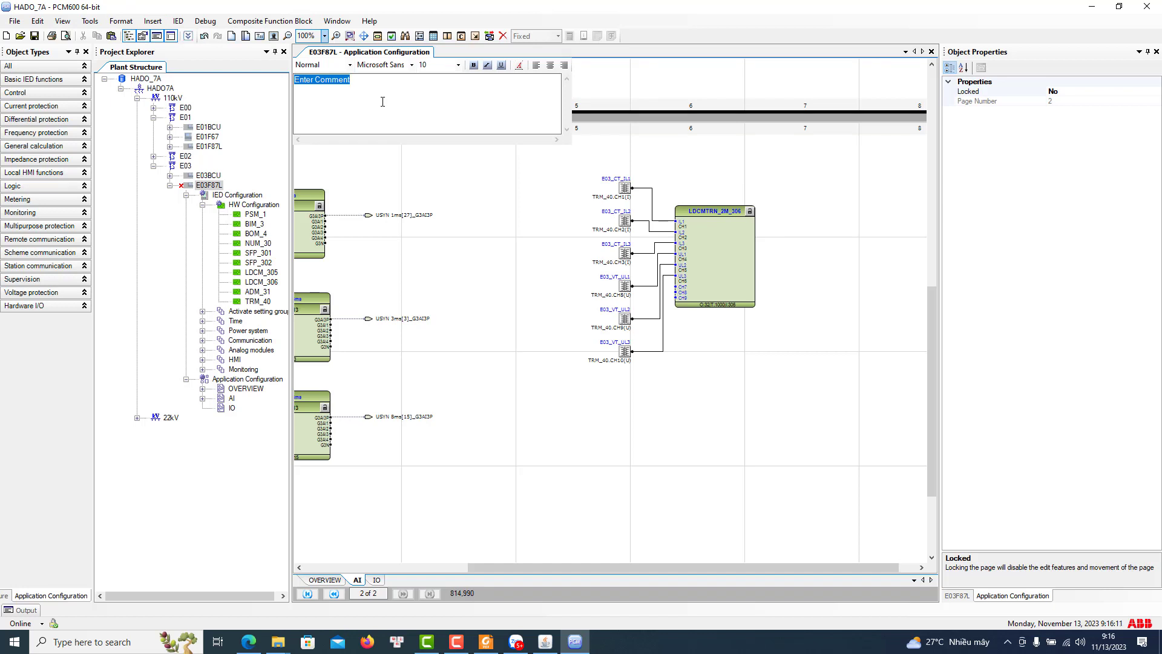
pyautogui.write('G')
pyautogui.write('UI DONG AP SANG DAU DOI DIEN')
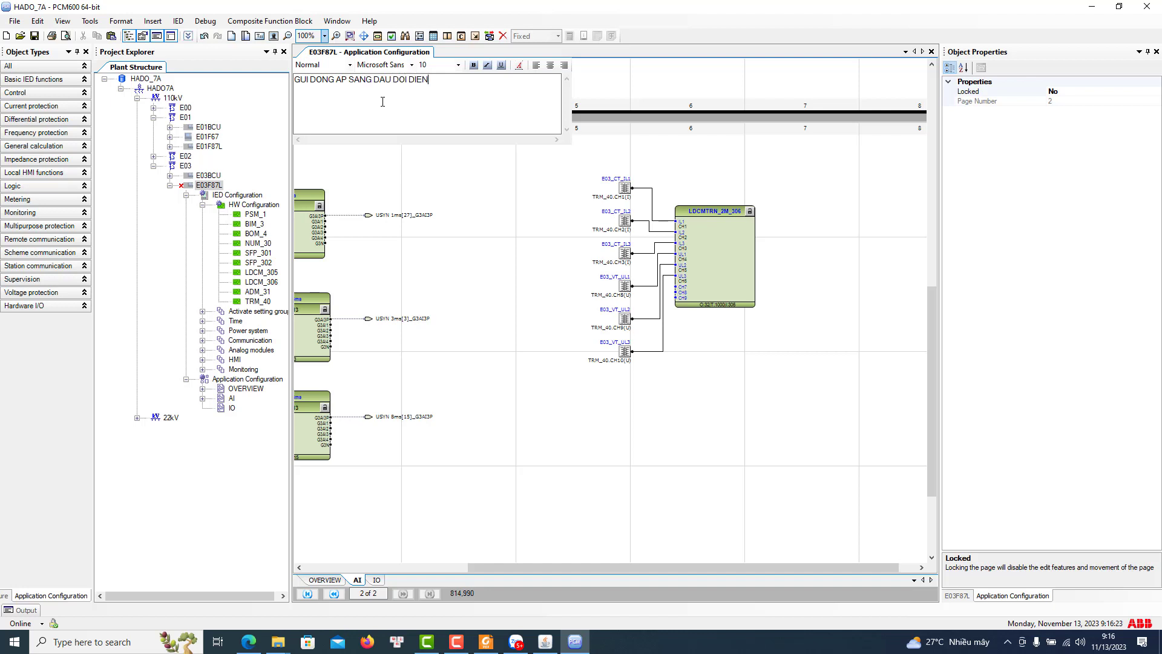
pyautogui.click(500, 246)
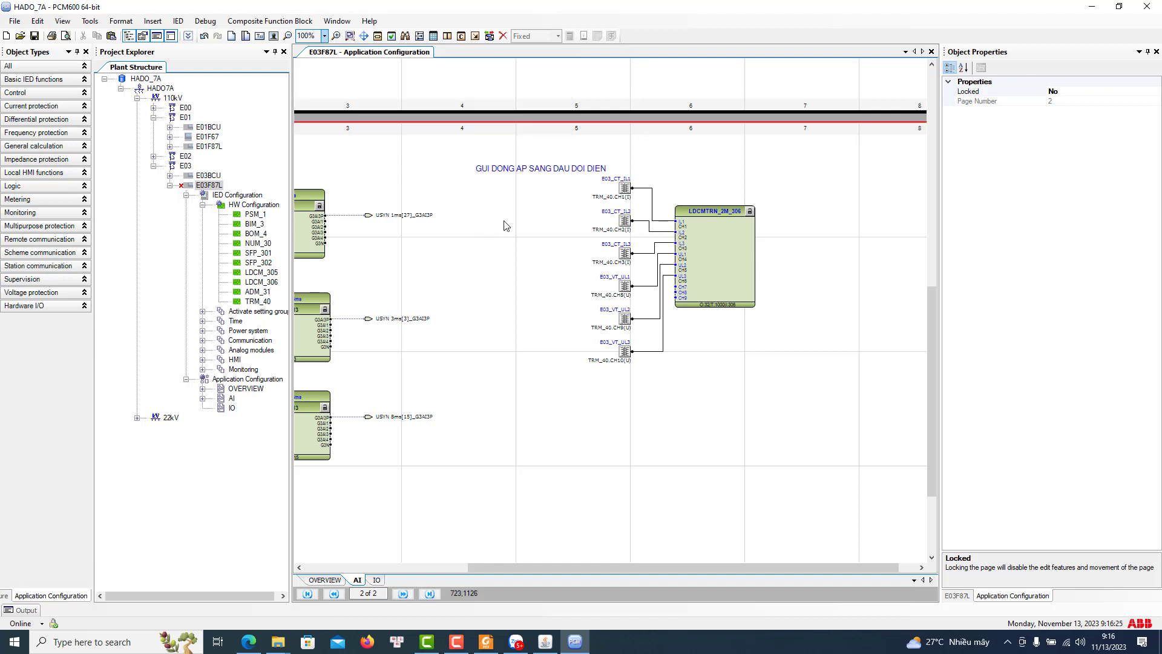
pyautogui.click(531, 171)
pyautogui.moveTo(531, 171); pyautogui.dragTo(707, 170)
pyautogui.click(807, 203)
pyautogui.scroll(-2, 830, 278)
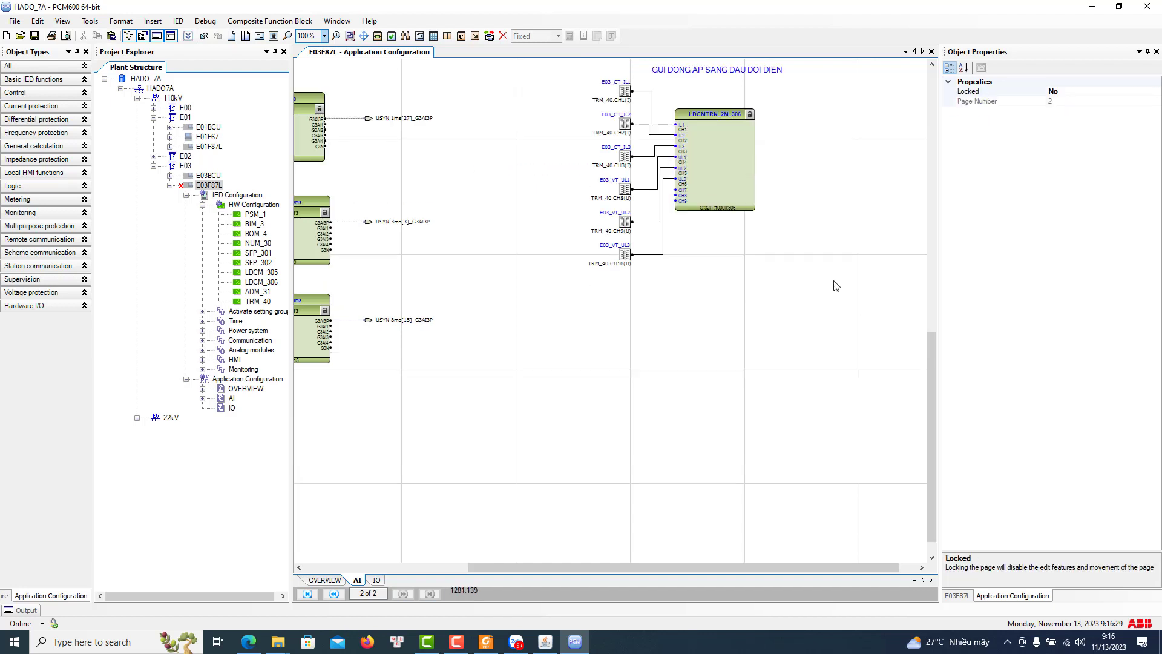
# Duplicate the GUI DONG AP SANG DAU DOI DIEN text and place the copy below the LDCMTRN_2M_306 block and its channels
pyautogui.click(741, 133)
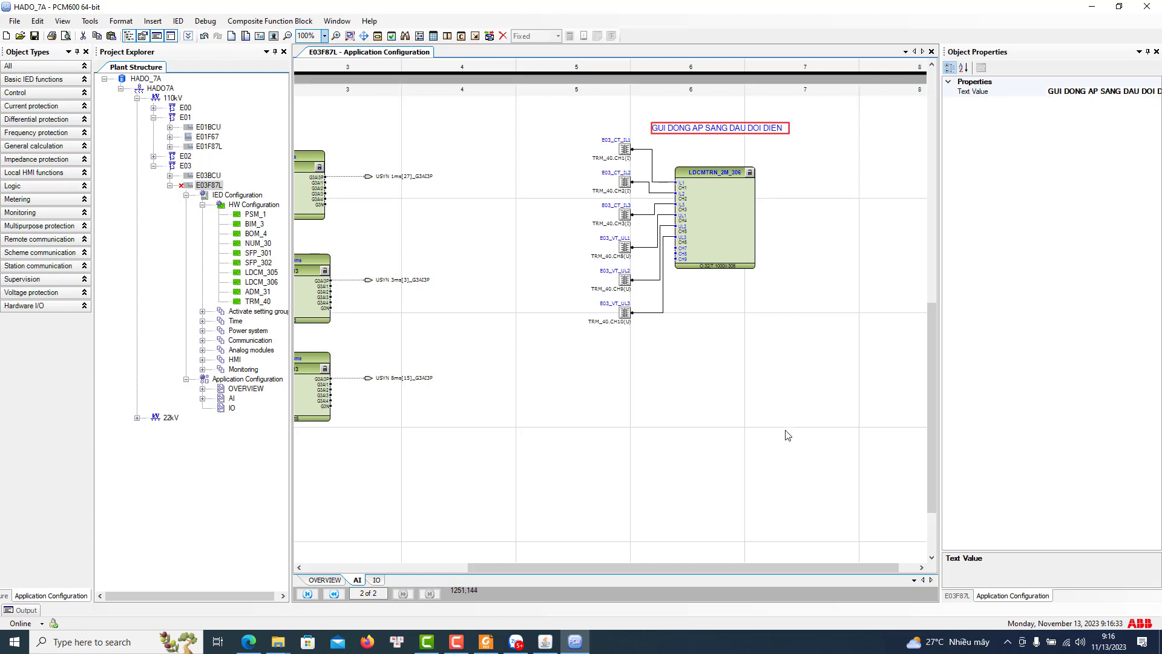
pyautogui.hotkey('ctrl', 'v')
pyautogui.moveTo(776, 426); pyautogui.dragTo(690, 373)
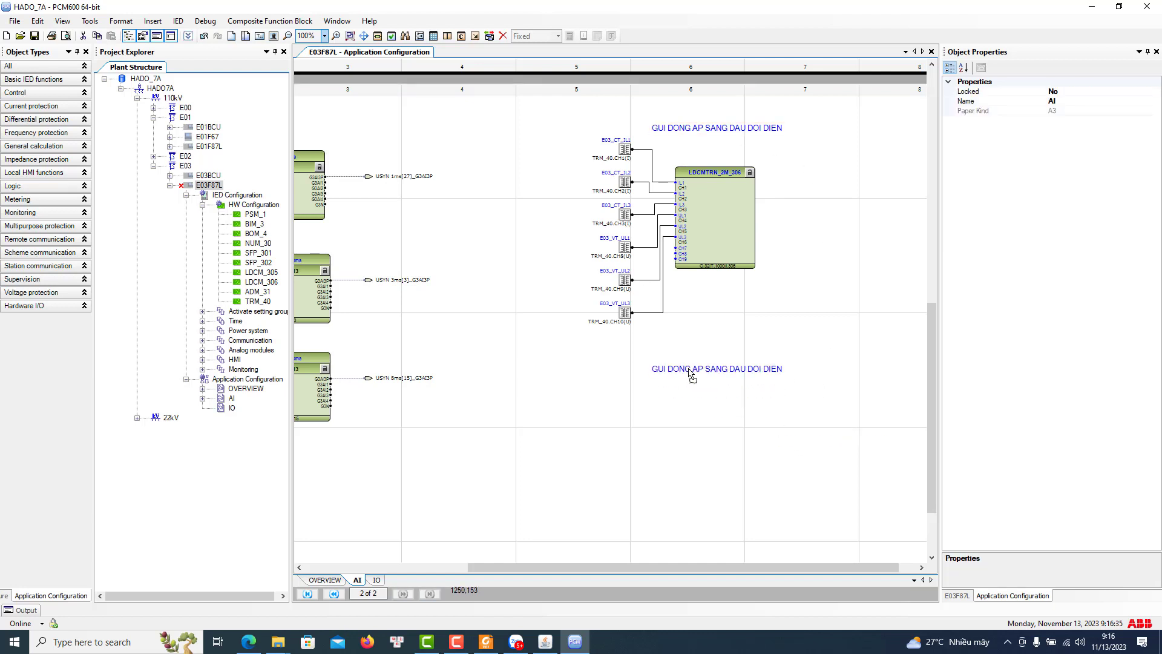
# Change the copied text to NHAN DONG AP SANG DAU DOI DIEN and shift it slightly to the left
pyautogui.doubleClick(690, 369)
pyautogui.click(502, 309)
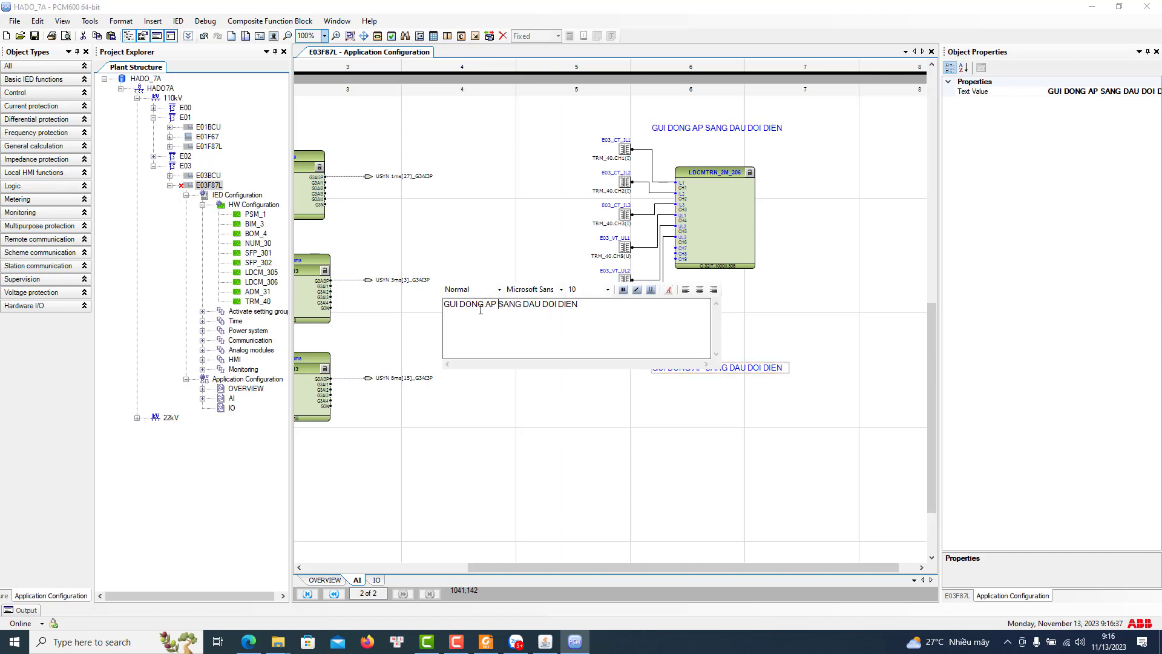
pyautogui.moveTo(458, 307); pyautogui.dragTo(348, 302)
pyautogui.write('NHAN')
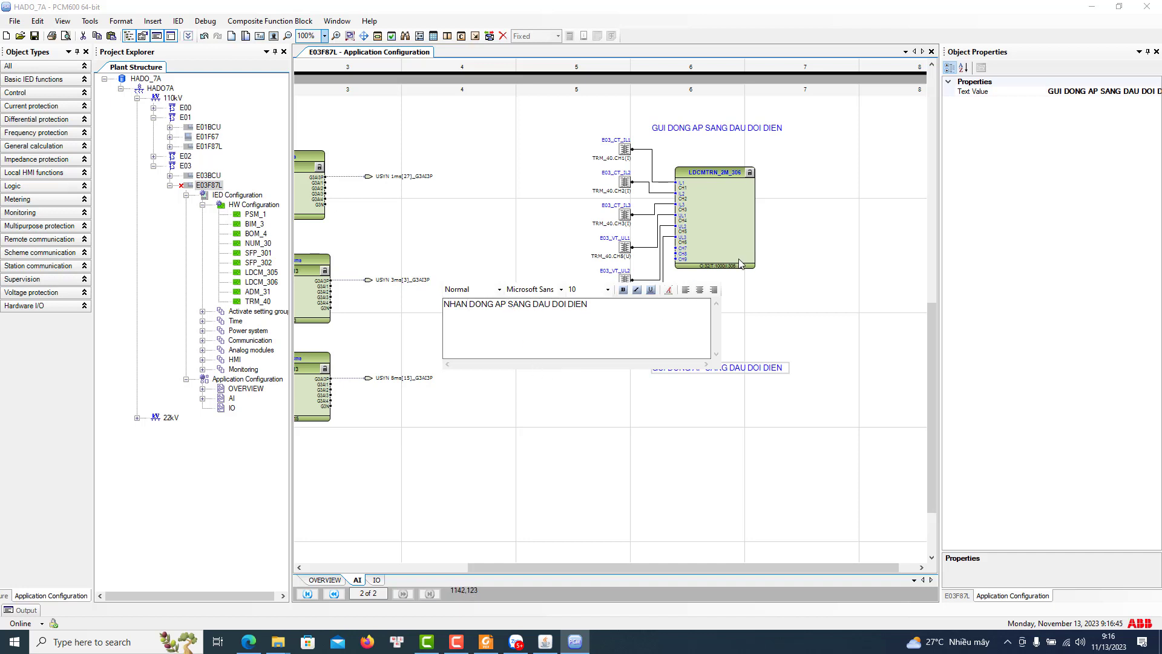
pyautogui.click(618, 467)
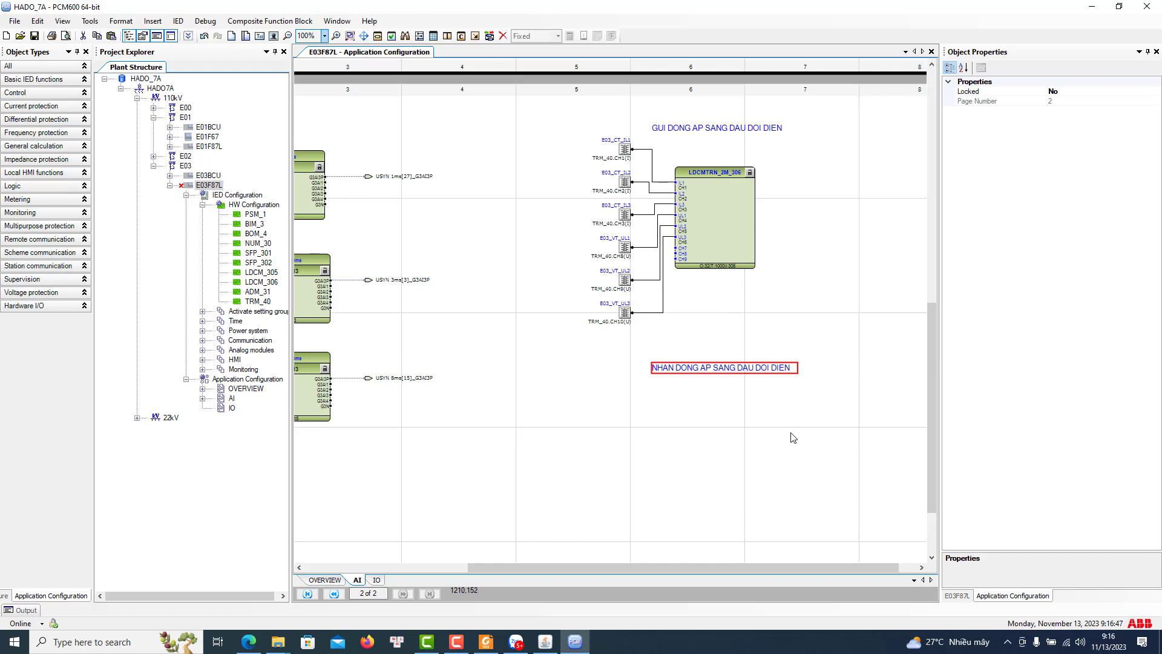
pyautogui.press('Return')
# Remove the word AP from both texts so they read GUI DONG SANG DAU DOI DIEN and NHAN DONG SANG DAU DOI DIEN
pyautogui.click(704, 131)
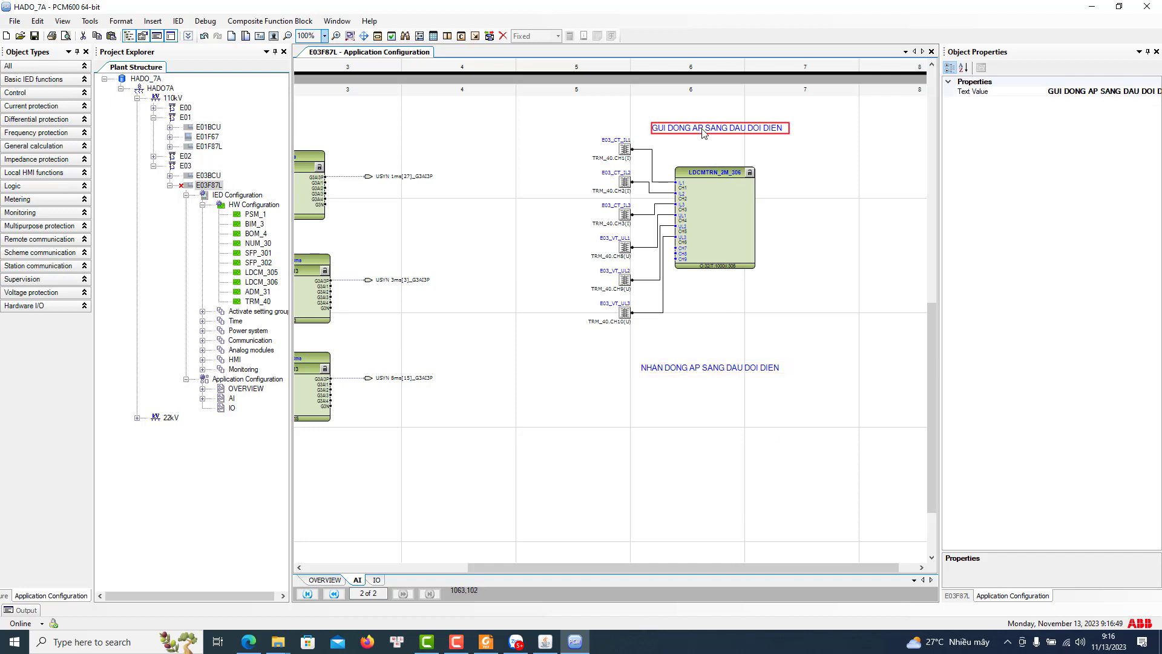
pyautogui.doubleClick(703, 131)
pyautogui.click(498, 308)
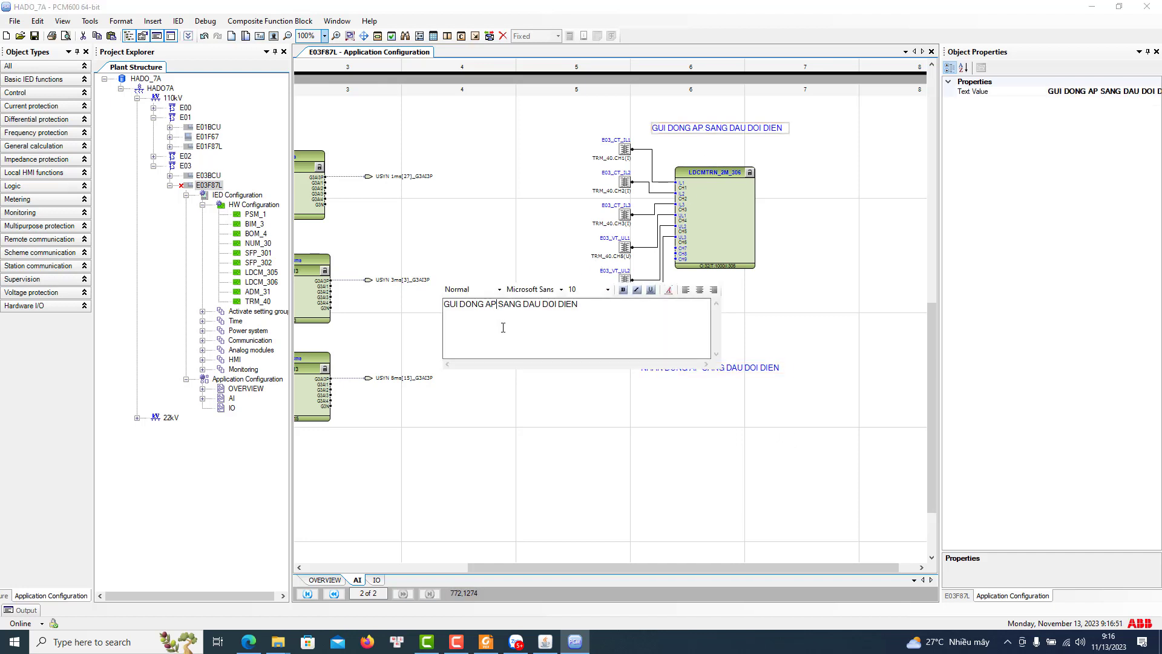
pyautogui.press('BackSpace')
pyautogui.press('BackSpace')
pyautogui.press('BackSpace')
pyautogui.click(820, 311)
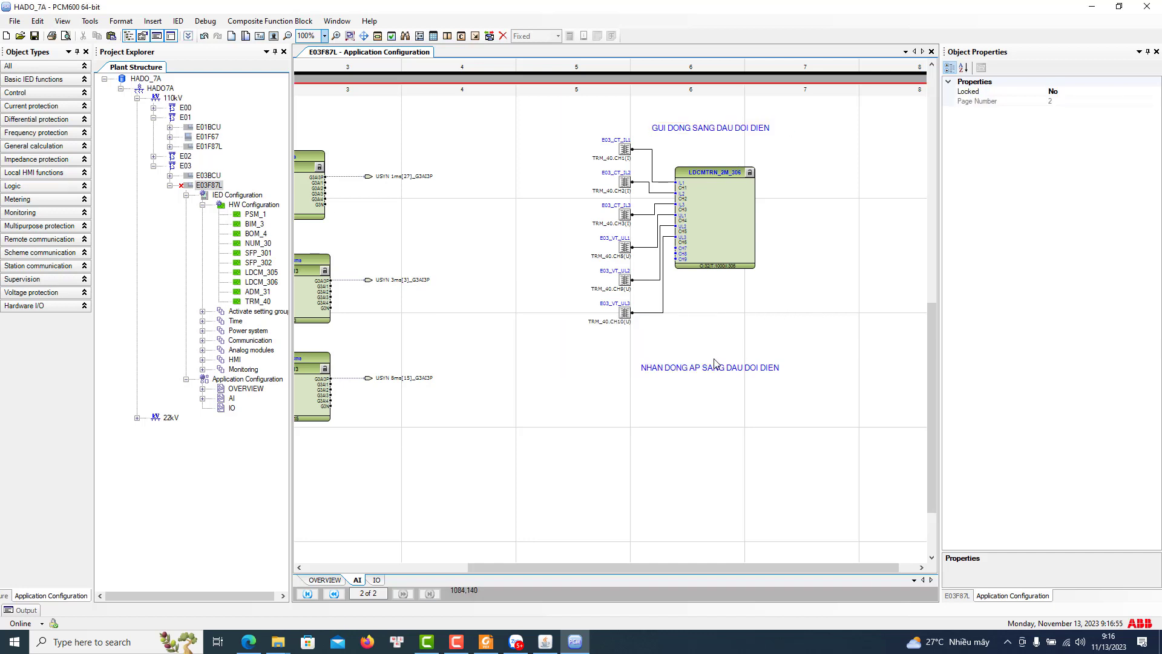
pyautogui.doubleClick(712, 369)
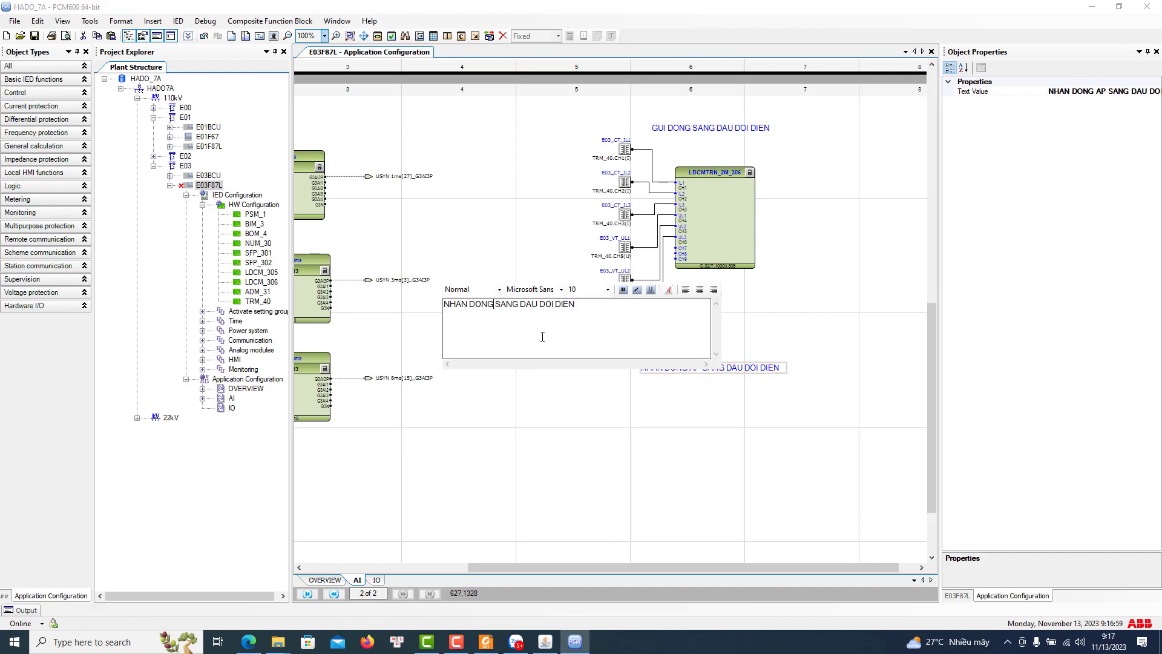
pyautogui.click(580, 375)
# Delete the three voltage channels E03_VT_UL1, E03_VT_UL2 and E03_VT_UL3 wired to the LDCMTRN_2M_306 block
pyautogui.moveTo(658, 359); pyautogui.dragTo(575, 238)
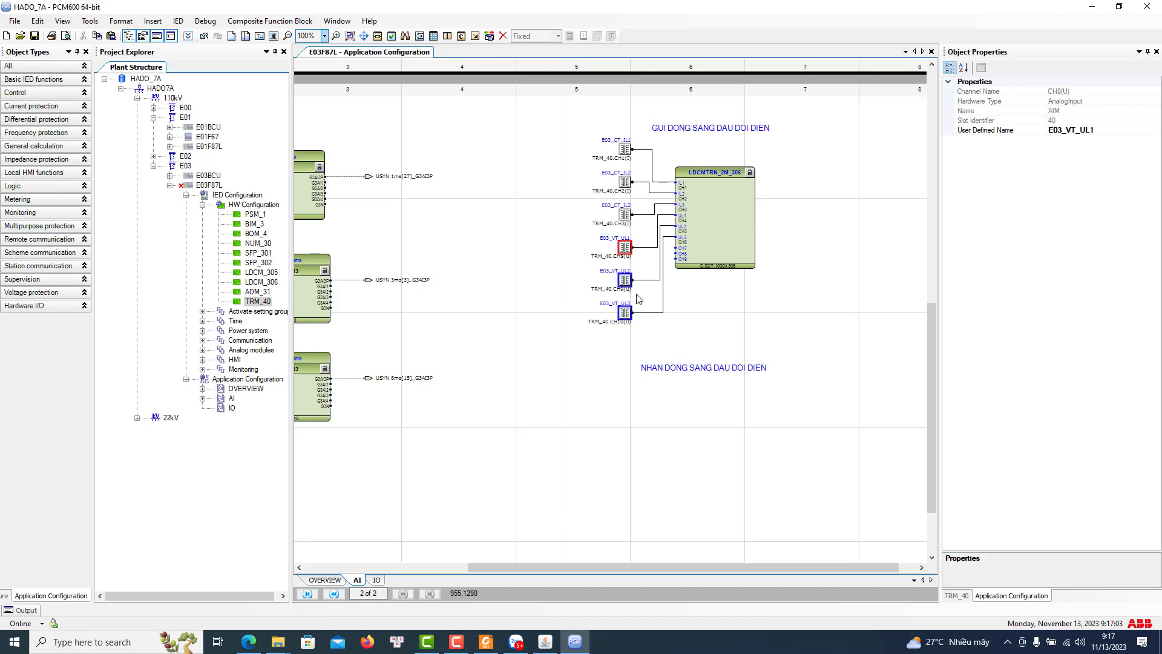
pyautogui.press('Delete')
# In the LDCMTRN_2M_306 signal settings, clear the user-defined names of CH5 and CH6 and rename CH4 to IN
pyautogui.rightClick(735, 205)
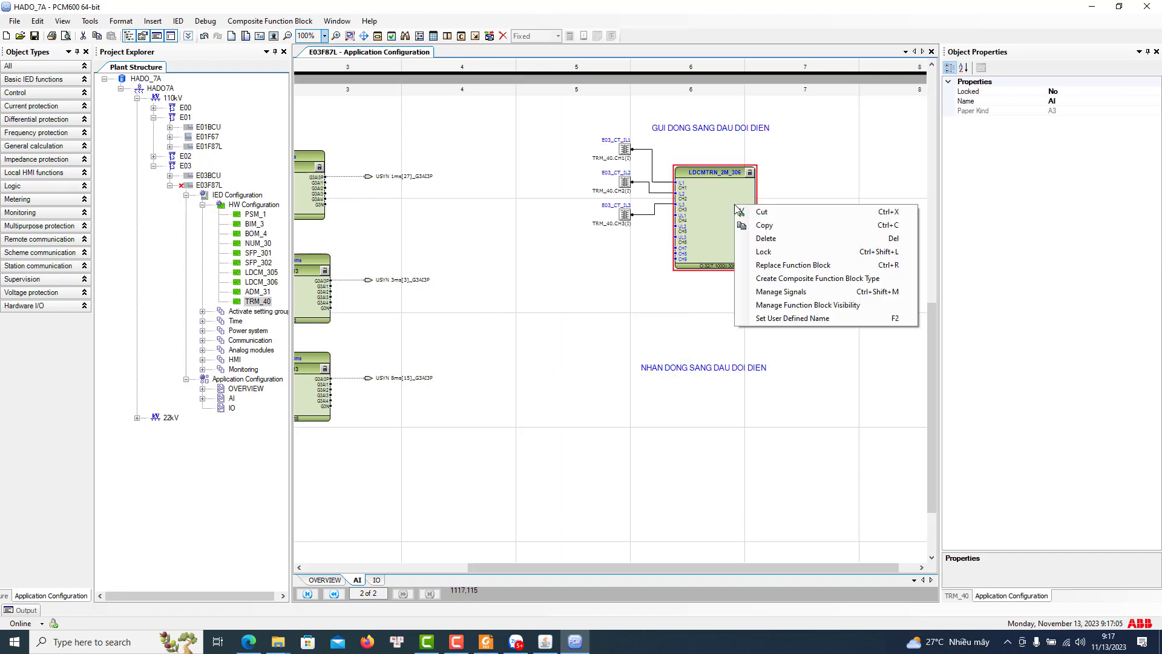
pyautogui.click(781, 292)
pyautogui.doubleClick(795, 333)
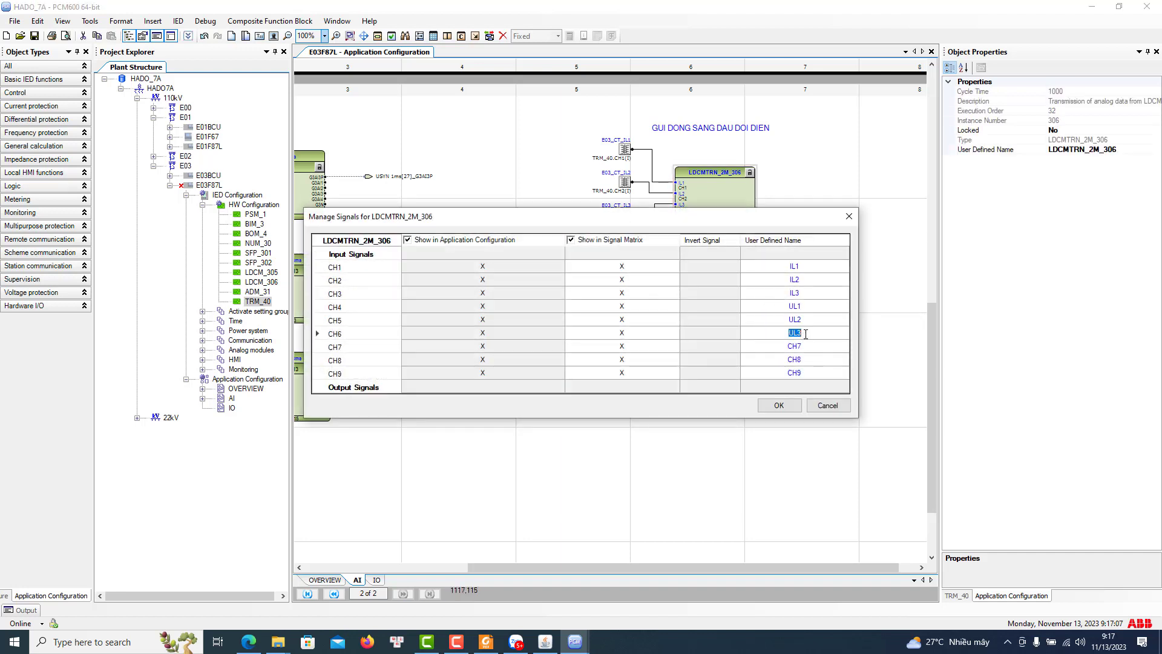
pyautogui.press('BackSpace')
pyautogui.doubleClick(796, 319)
pyautogui.press('BackSpace')
pyautogui.doubleClick(796, 306)
pyautogui.press('BackSpace')
pyautogui.press('Up')
pyautogui.click(778, 405)
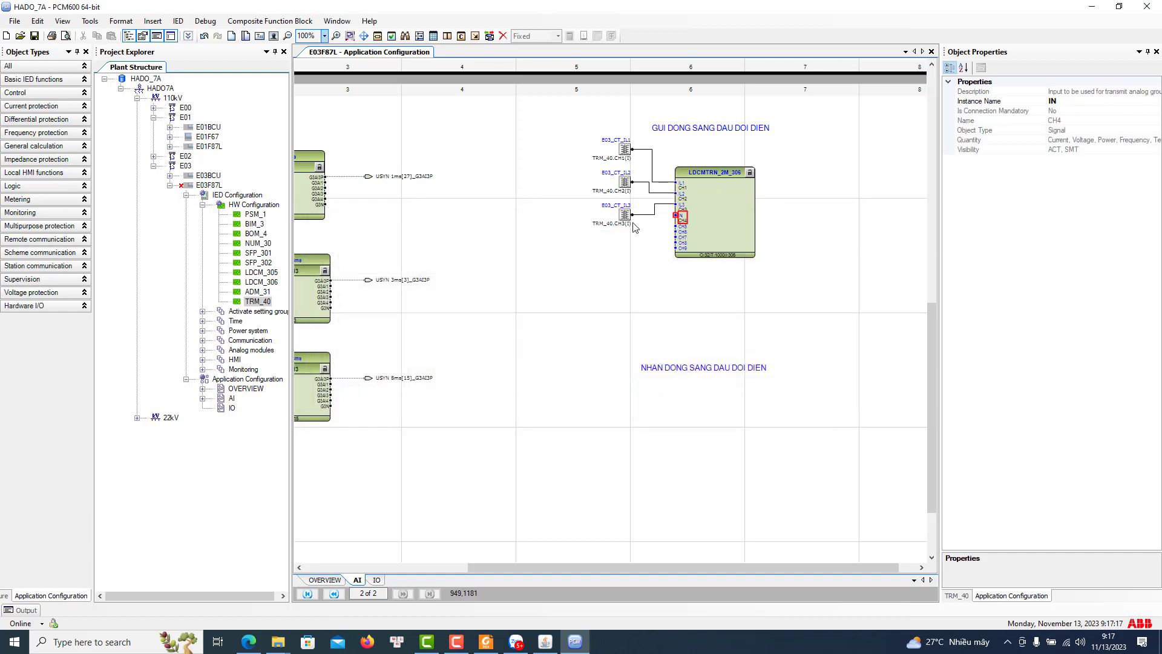
# Copy the E03_CT_IN channel from page 1 to below E03_CT_IL3 on page 2 and wire it to the IN input of LDCMTRN_2M_306
pyautogui.click(624, 214)
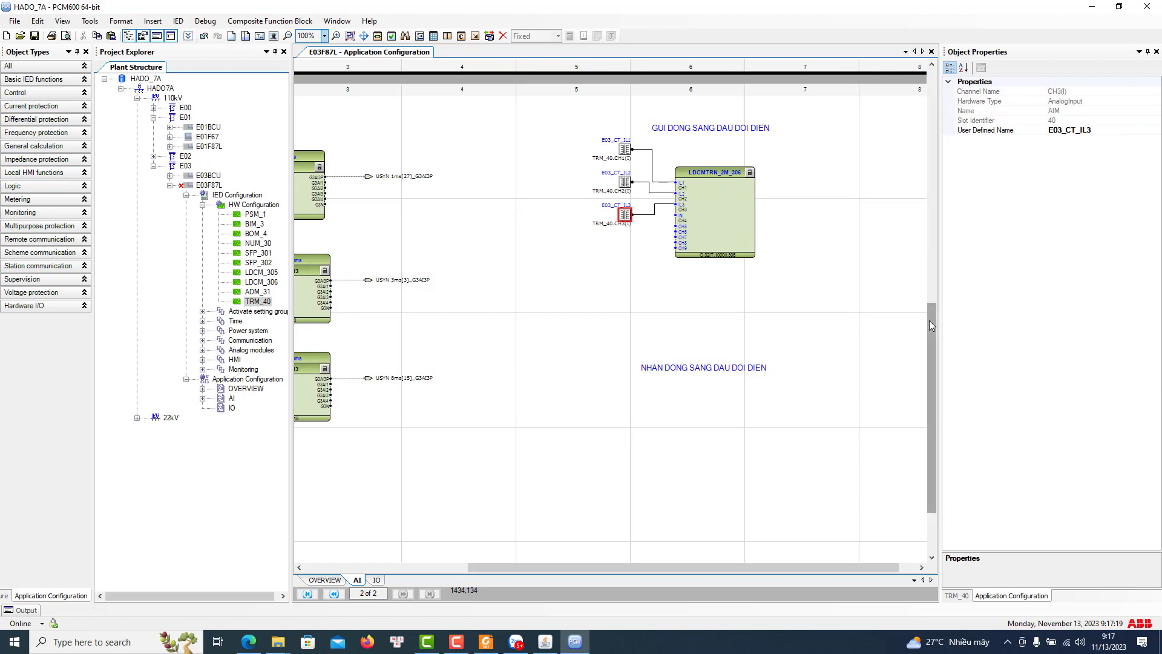
pyautogui.moveTo(929, 321); pyautogui.dragTo(929, 92)
pyautogui.moveTo(615, 567); pyautogui.dragTo(444, 568)
pyautogui.click(403, 217)
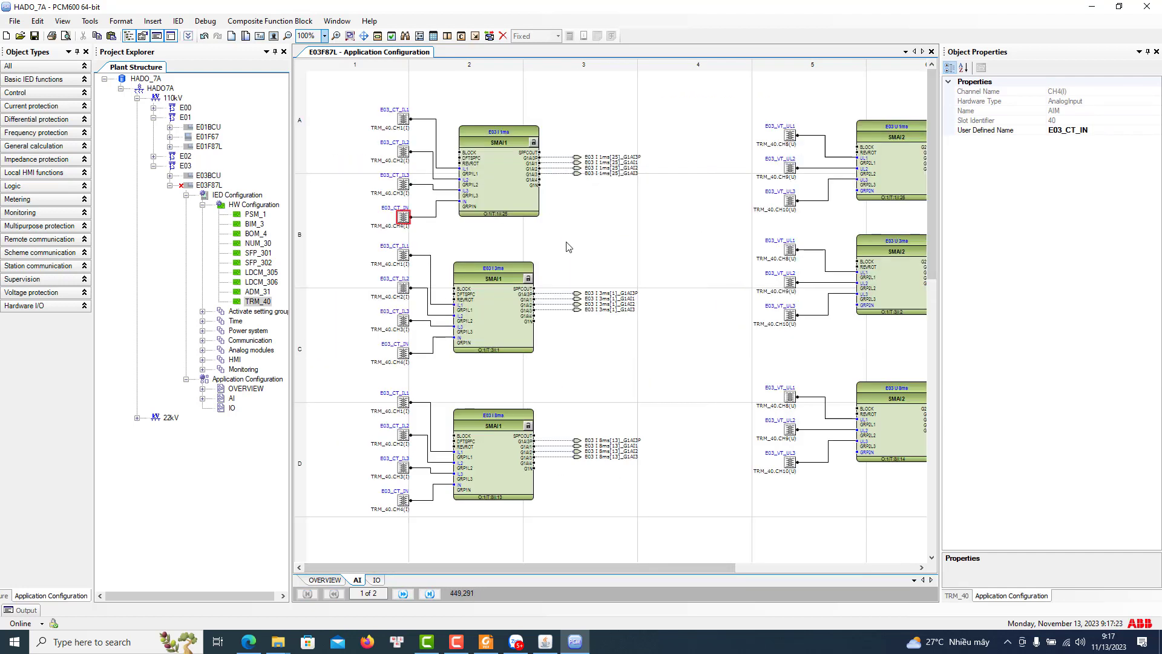
pyautogui.moveTo(929, 151); pyautogui.dragTo(928, 400)
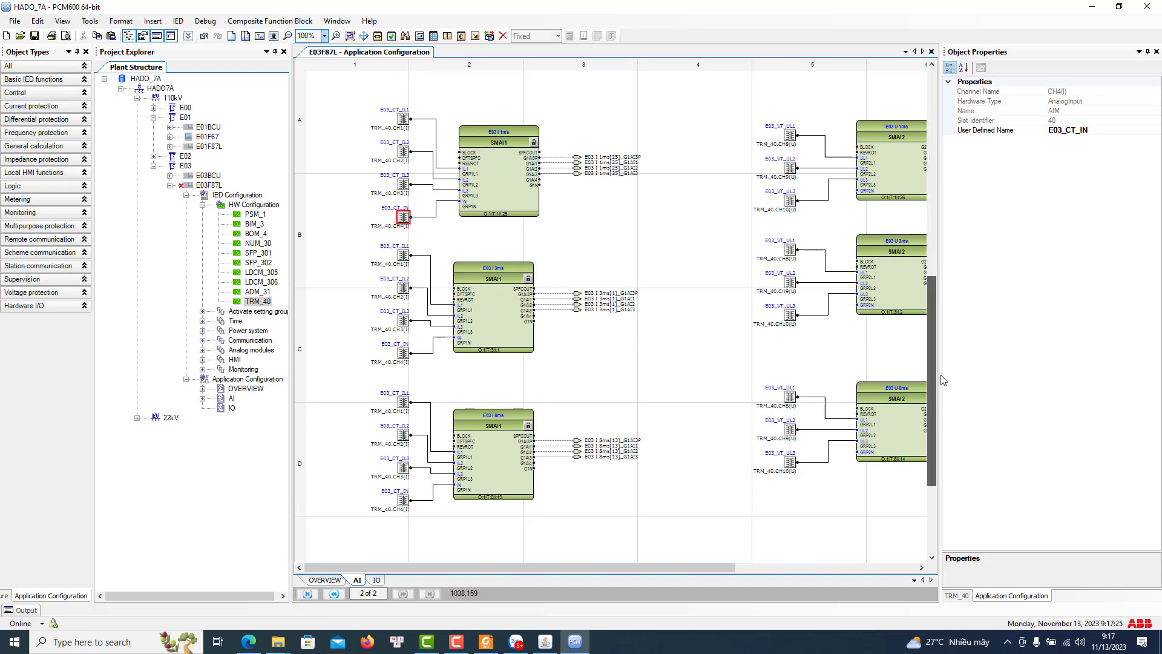
pyautogui.moveTo(695, 569); pyautogui.dragTo(875, 569)
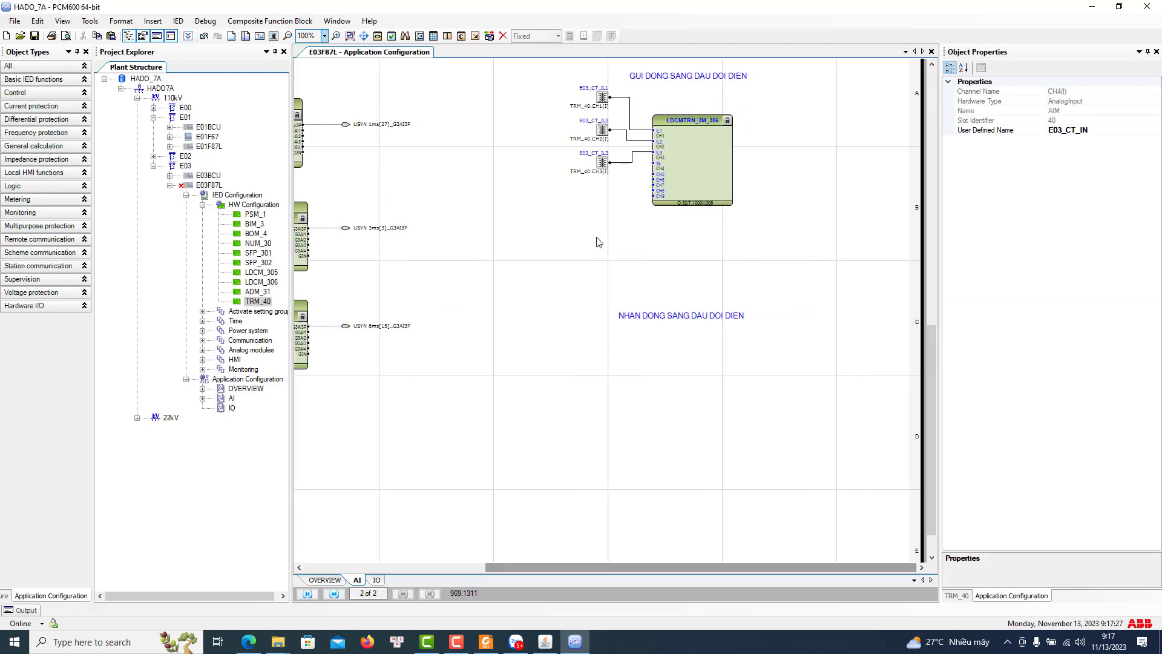
pyautogui.rightClick(534, 217)
pyautogui.click(557, 226)
pyautogui.moveTo(575, 231); pyautogui.dragTo(606, 203)
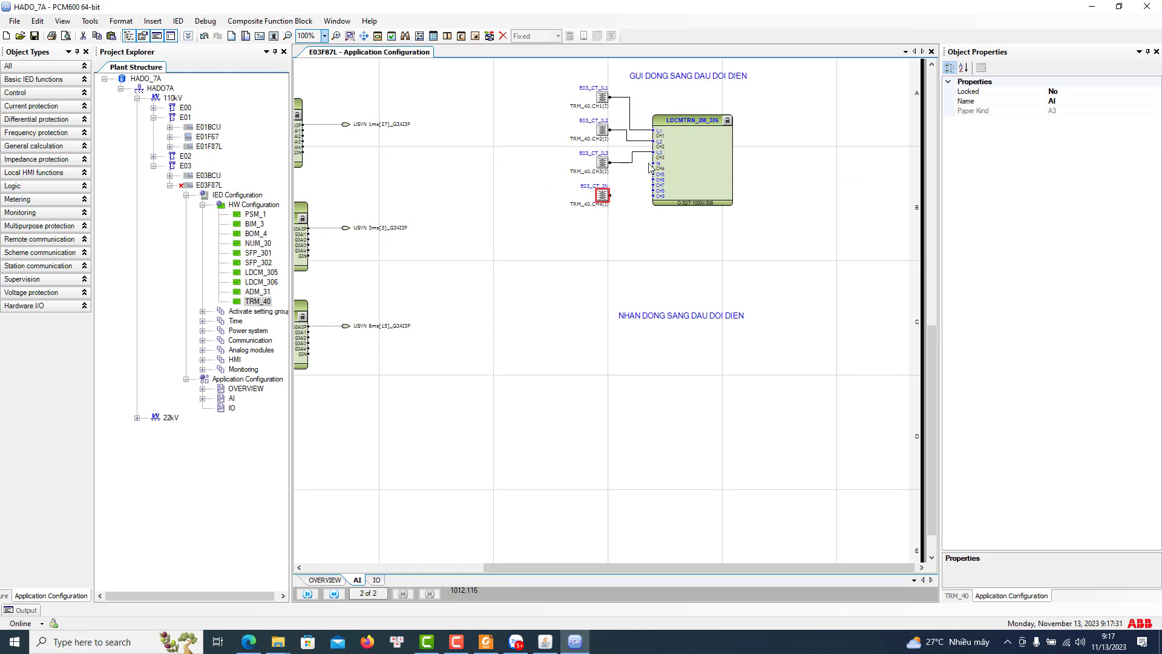
pyautogui.moveTo(655, 167); pyautogui.dragTo(609, 195)
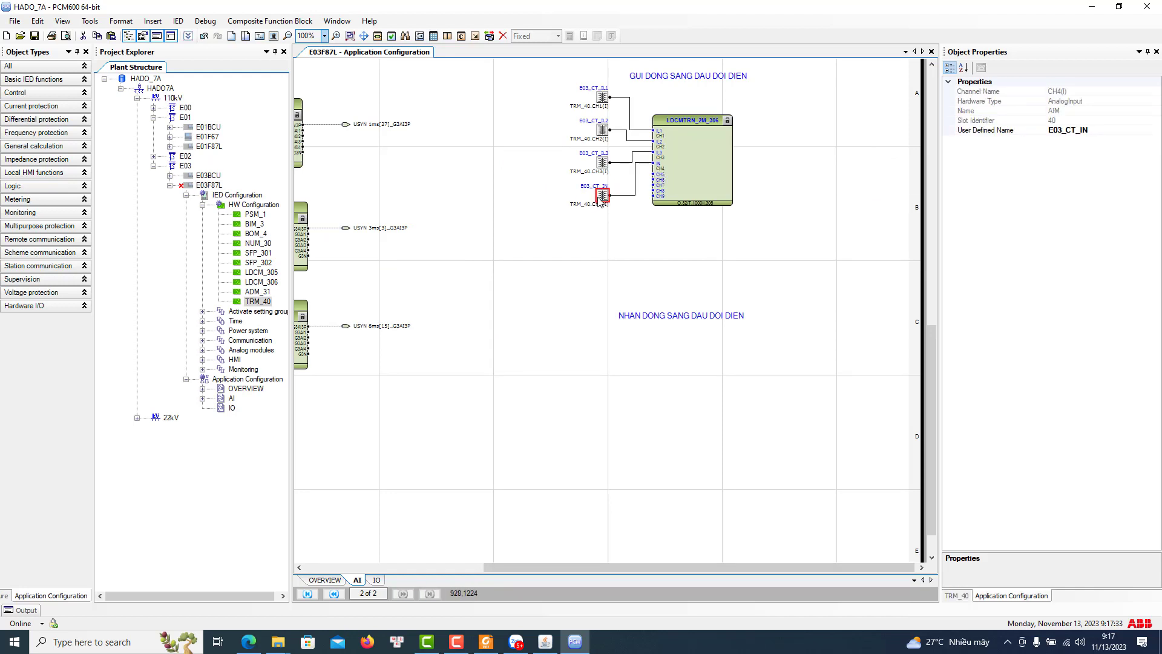
pyautogui.click(649, 258)
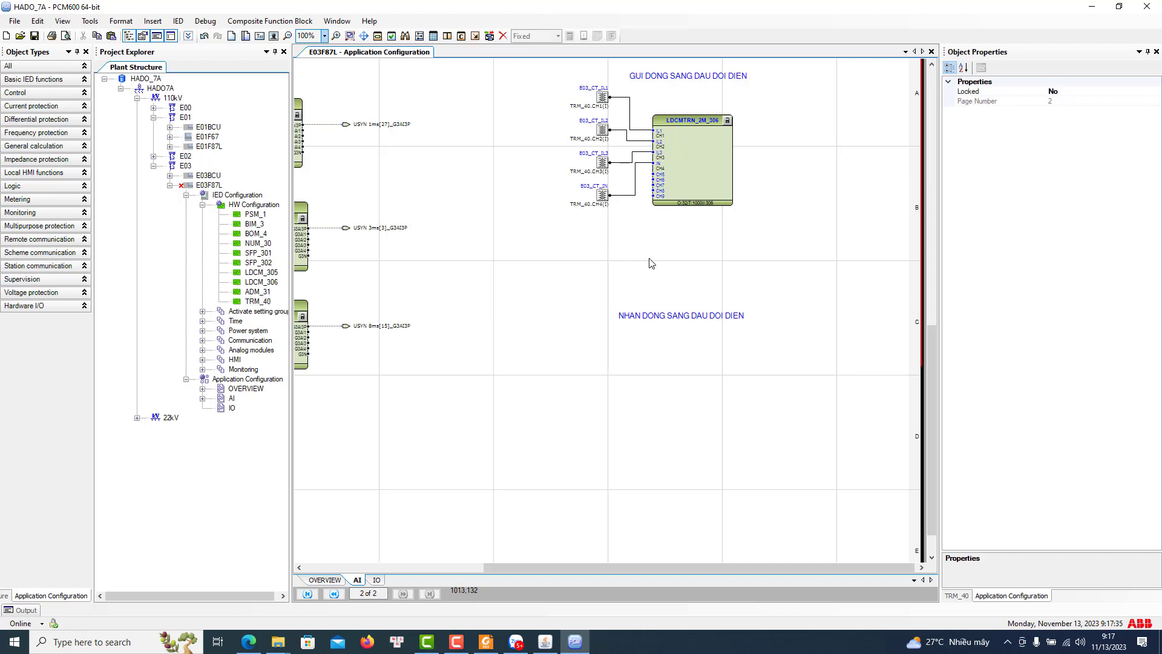
# Move the NHAN DONG SANG DAU DOI DIEN text up, closer to the LDCMTRN_2M_306 block
pyautogui.moveTo(677, 321); pyautogui.dragTo(683, 267)
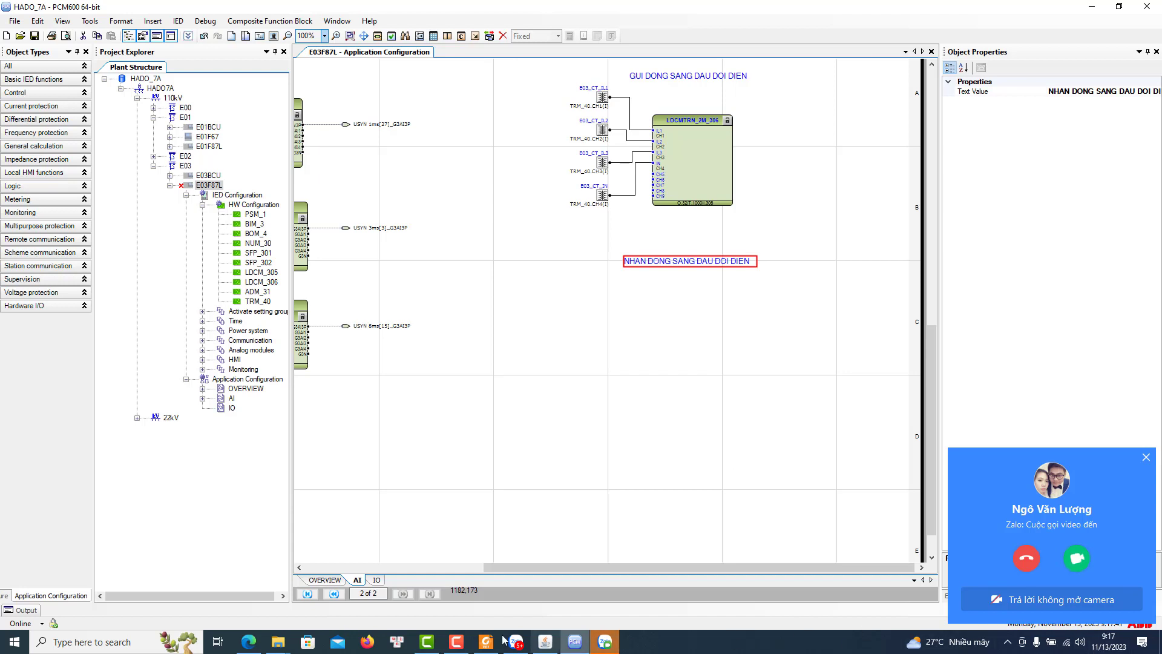
pyautogui.click(456, 642)
pyautogui.click(1105, 584)
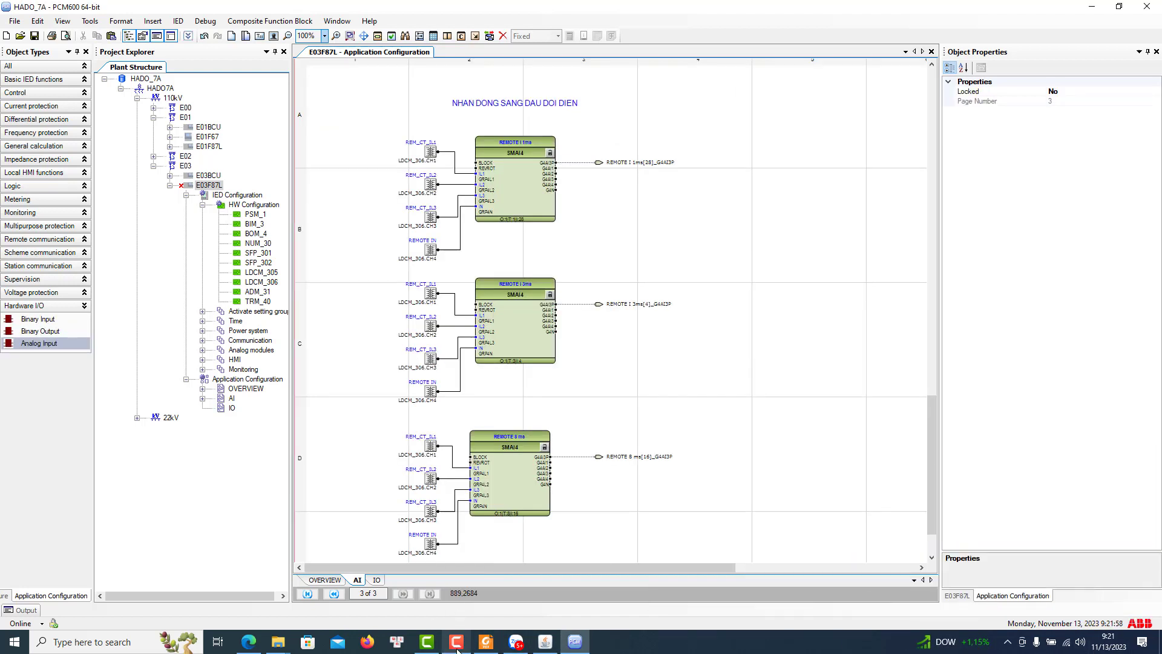
pyautogui.click(457, 645)
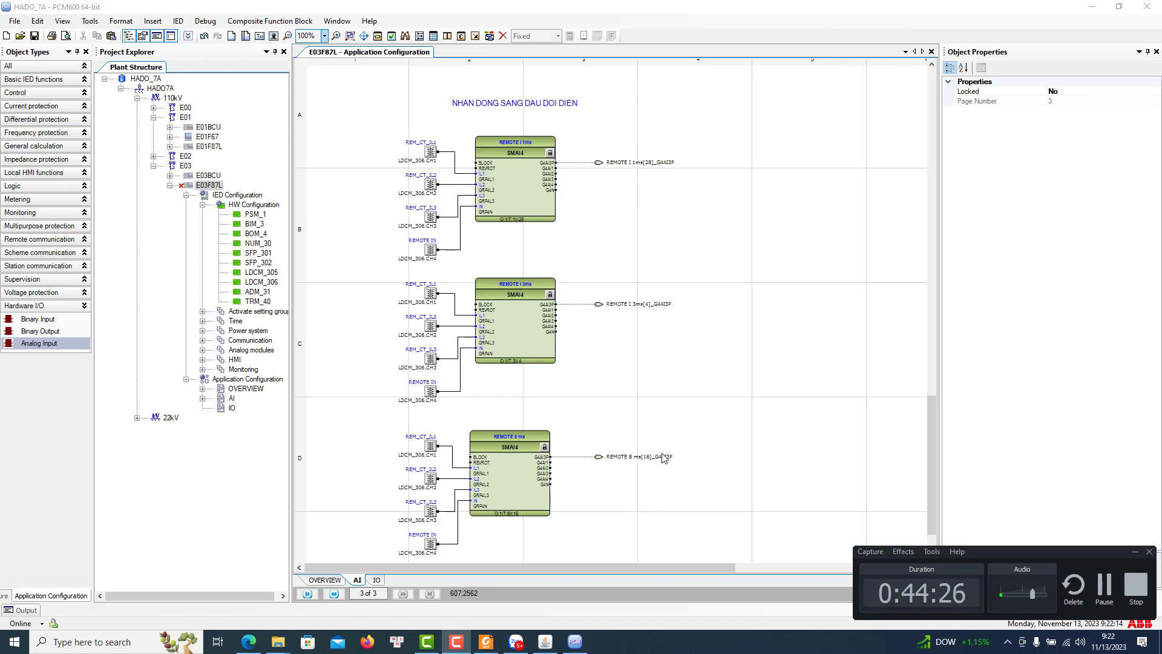
pyautogui.click(1101, 596)
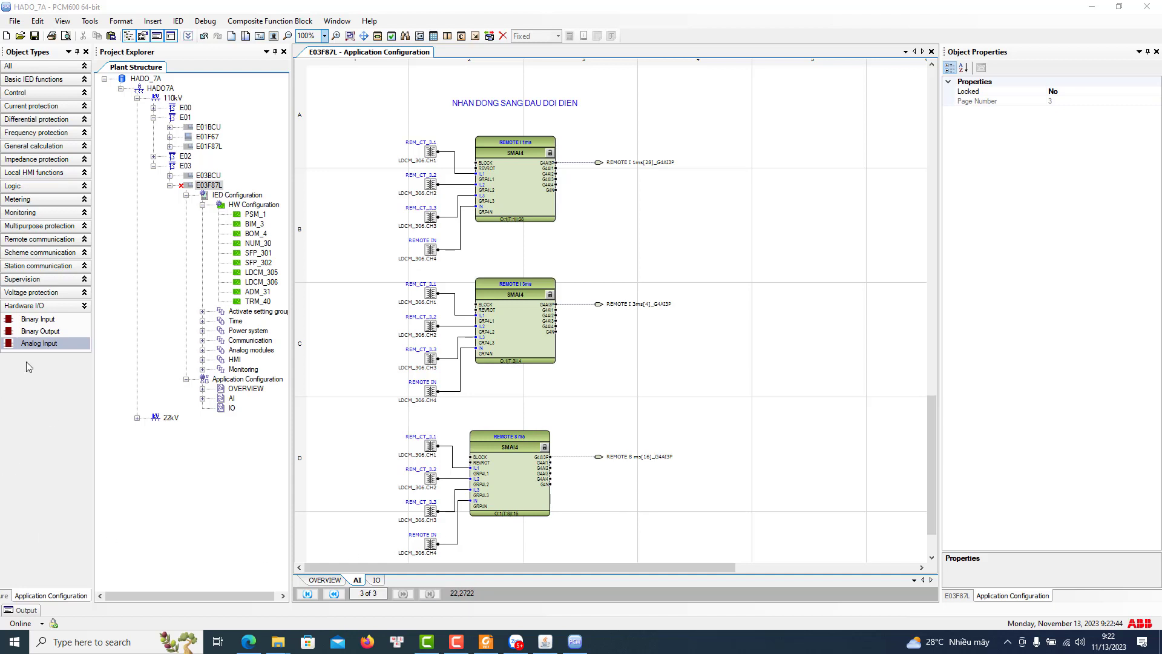
# Try adding an analog input beside the REMOTE I 1ms block, allocated to channel CH1 of hardware module LDCM_306
pyautogui.moveTo(35, 349); pyautogui.dragTo(735, 250)
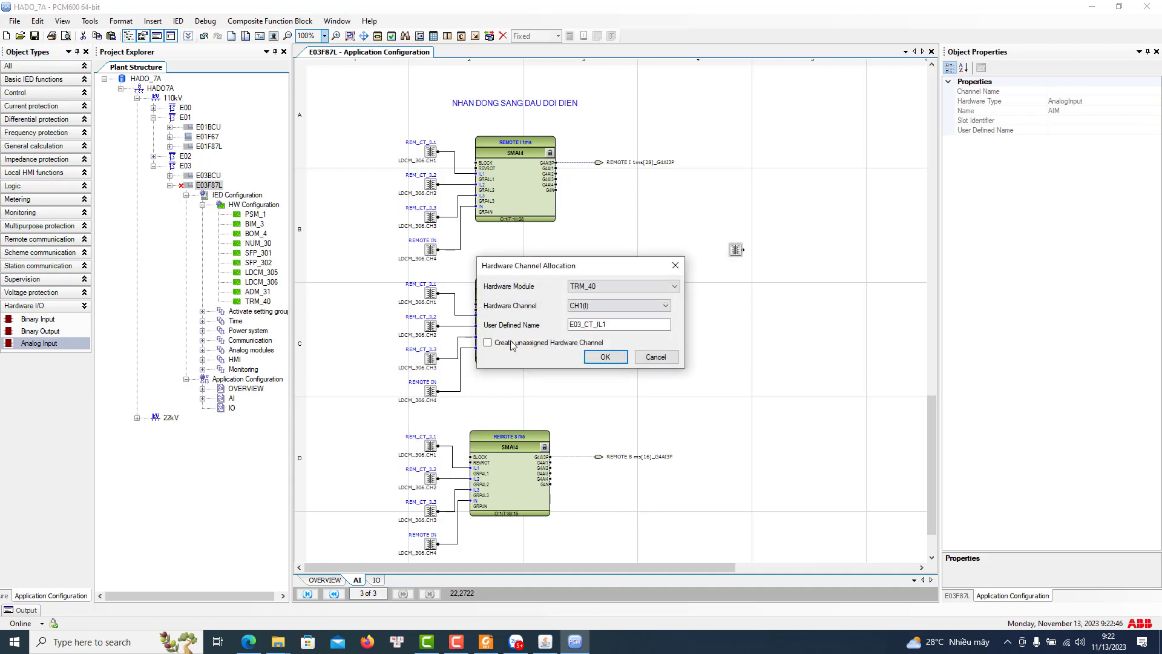
pyautogui.click(586, 291)
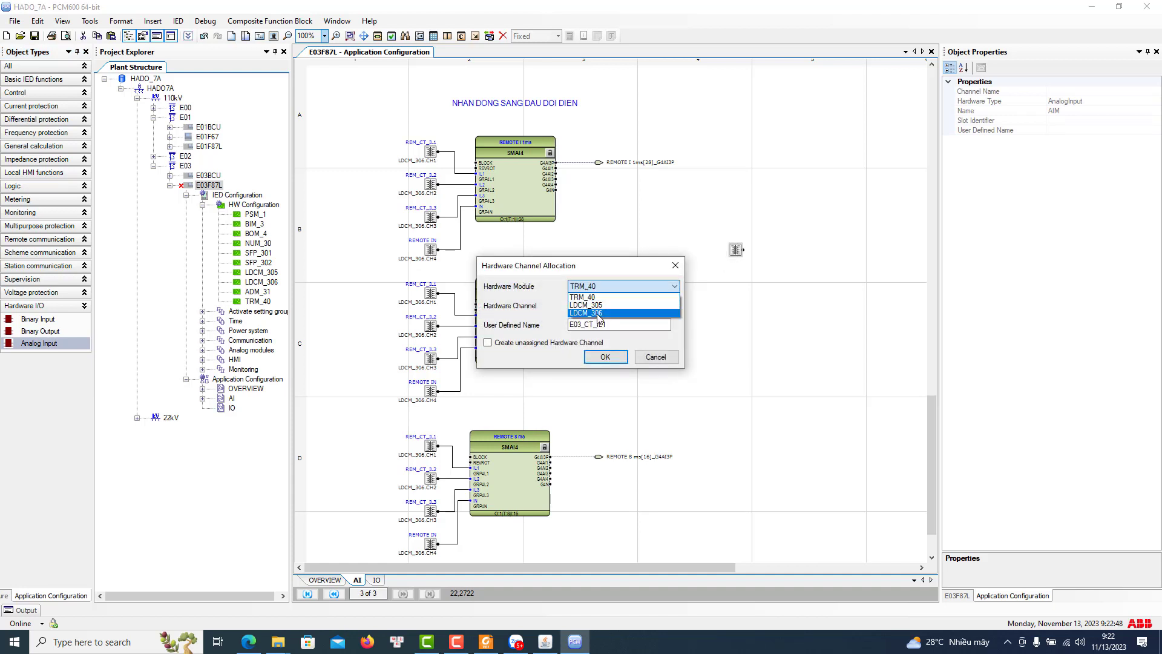
pyautogui.click(601, 323)
pyautogui.click(617, 306)
pyautogui.click(599, 313)
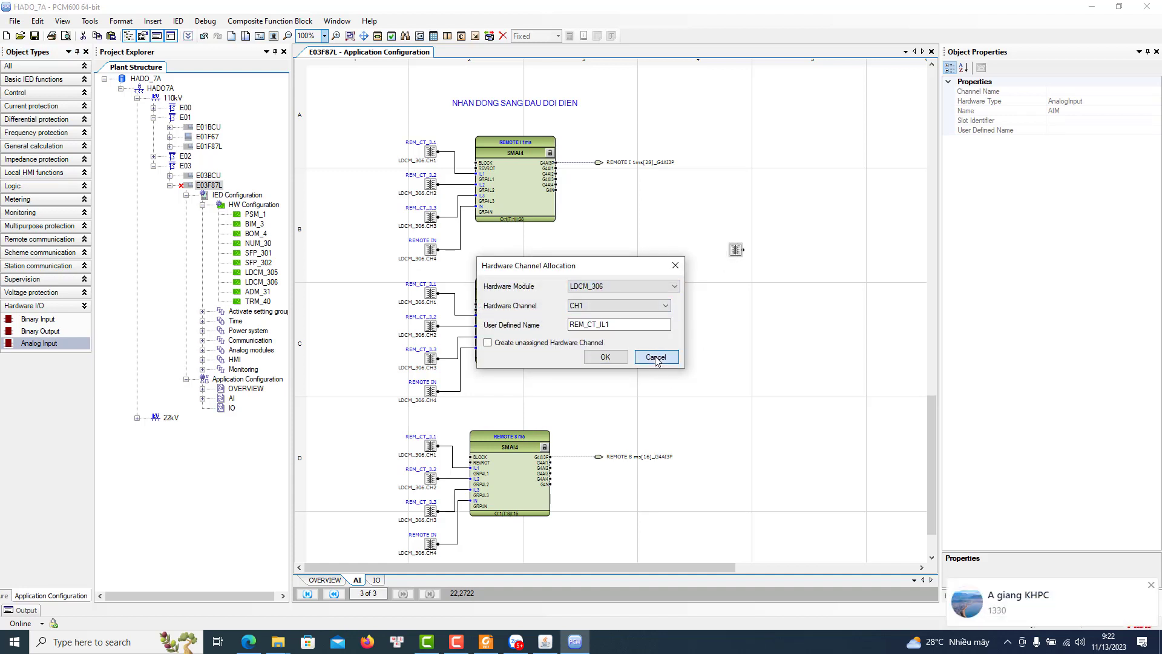
pyautogui.click(656, 357)
pyautogui.click(983, 603)
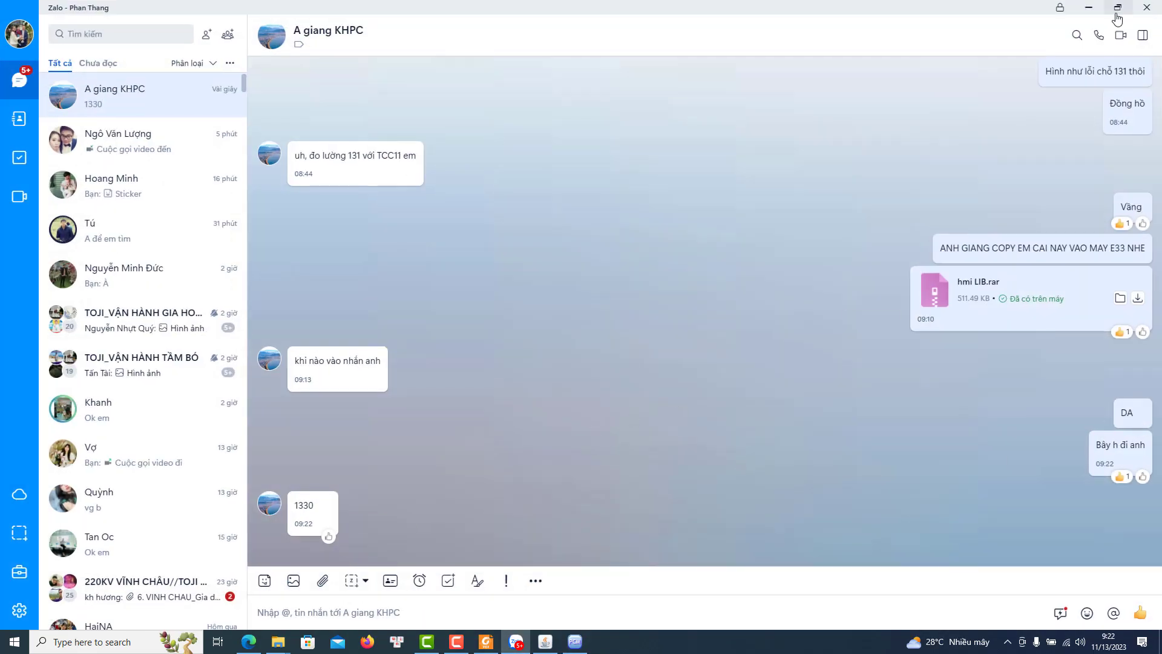
pyautogui.click(1089, 9)
pyautogui.click(1090, 8)
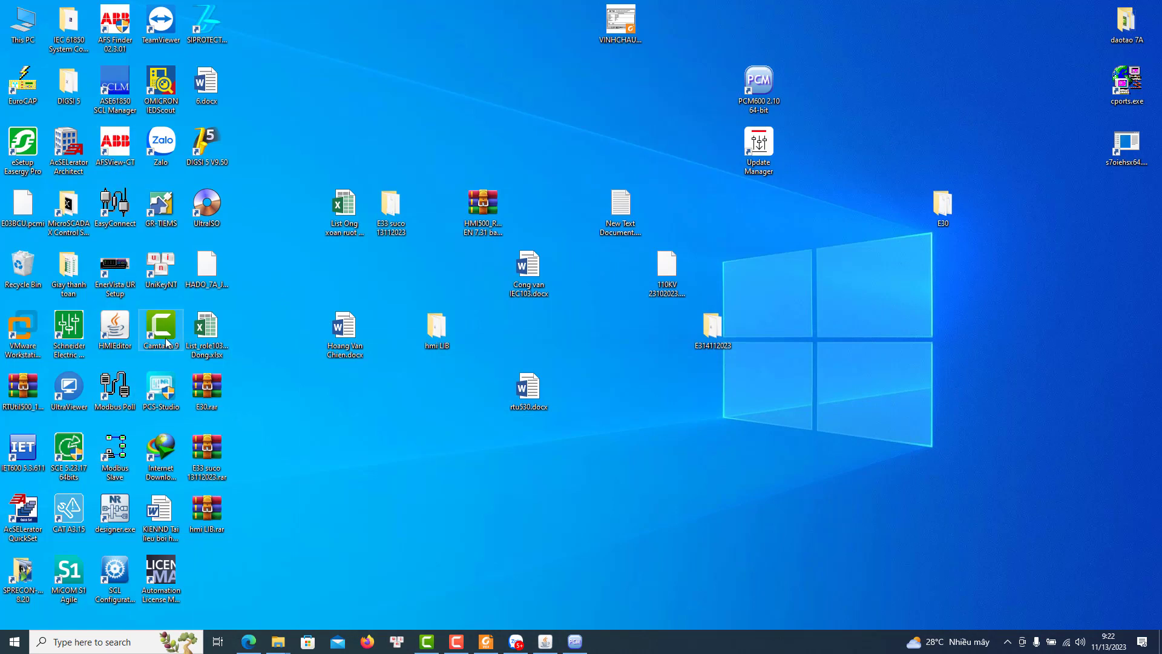
pyautogui.click(144, 327)
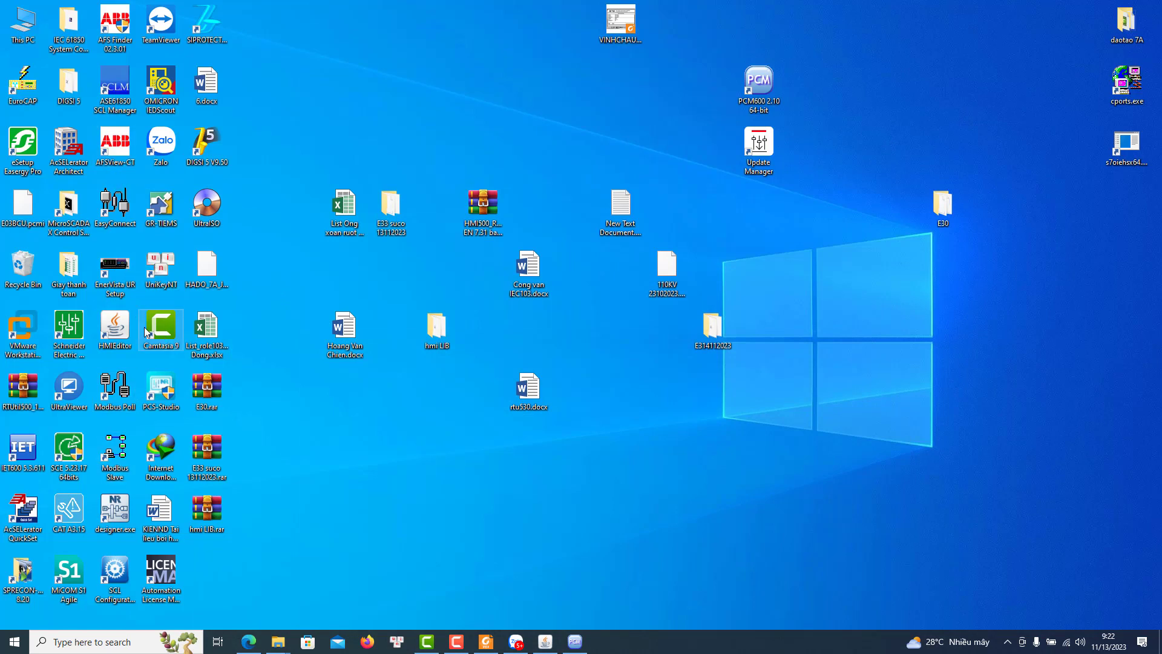
pyautogui.click(152, 35)
pyautogui.press('u')
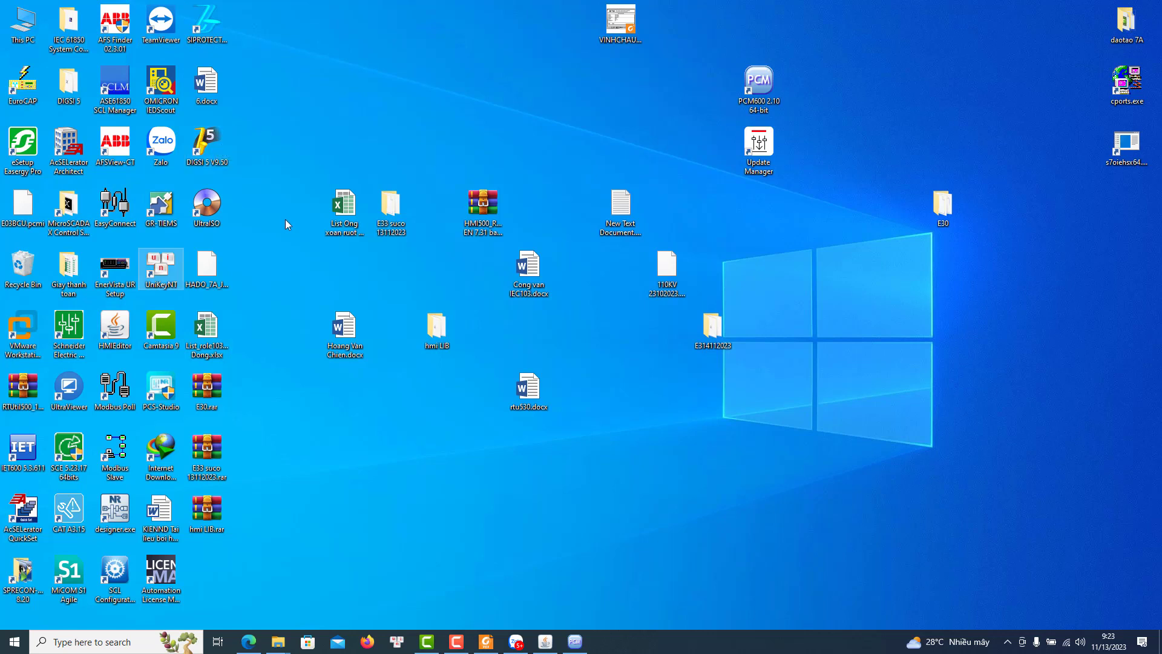
pyautogui.press('u')
pyautogui.press('u')
pyautogui.press('u')
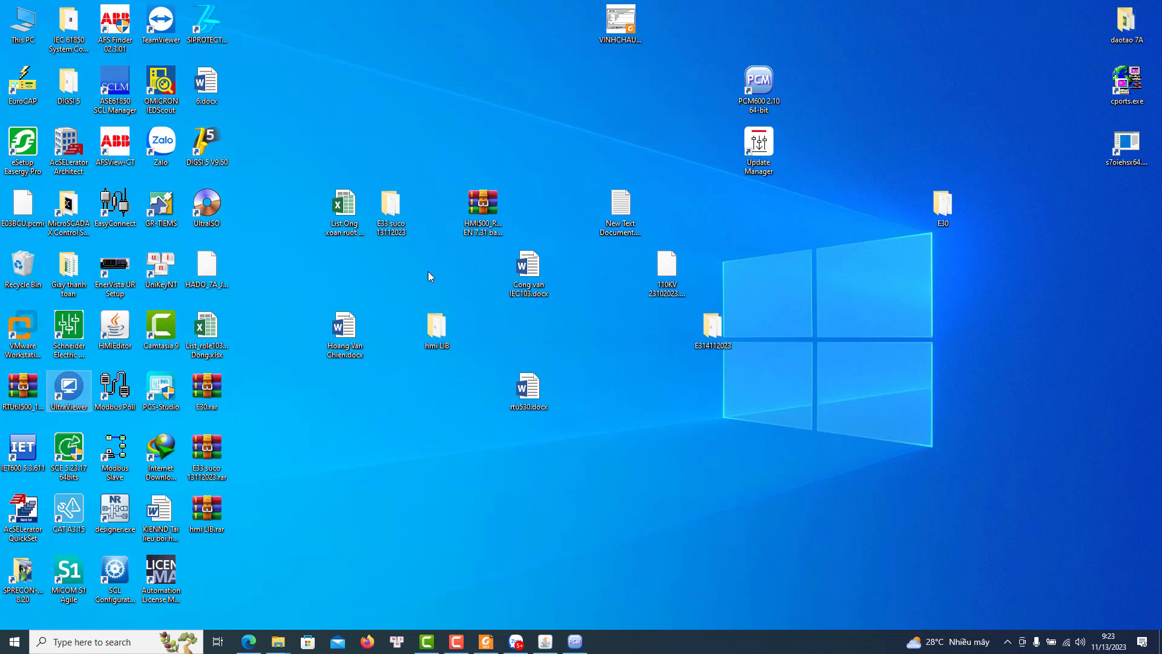
pyautogui.press('u')
pyautogui.press('u')
pyautogui.press('u')
pyautogui.press('u')
pyautogui.press('u')
pyautogui.press('u')
pyautogui.press('u')
pyautogui.press('u')
pyautogui.press('u')
pyautogui.press('u')
pyautogui.press('u')
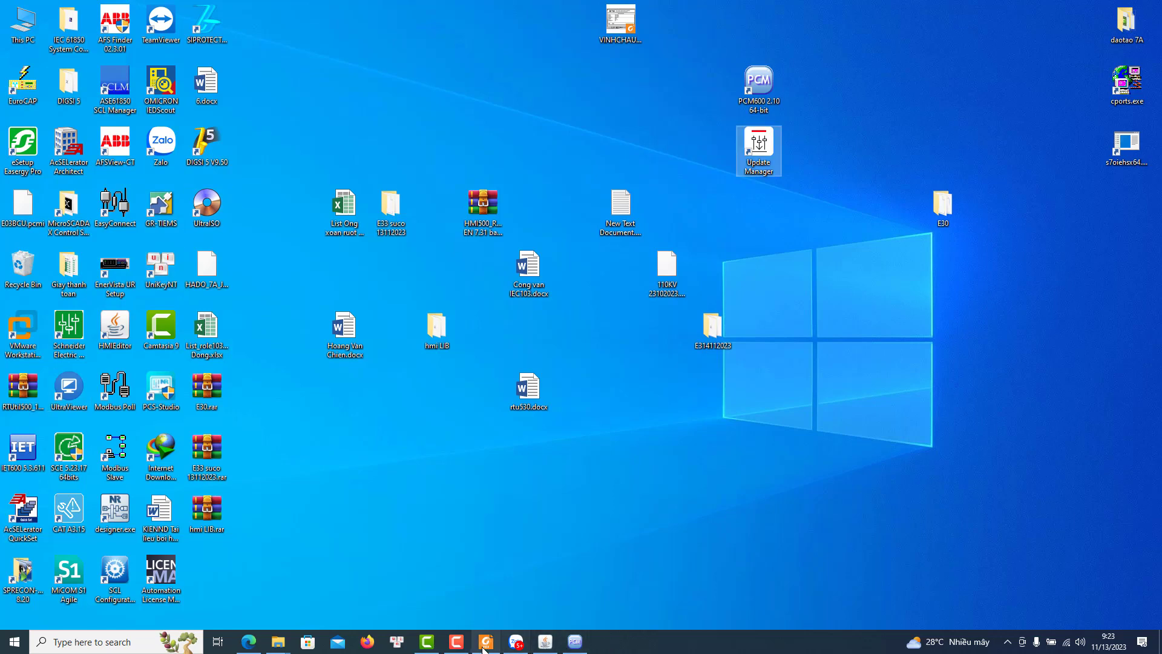
pyautogui.click(460, 643)
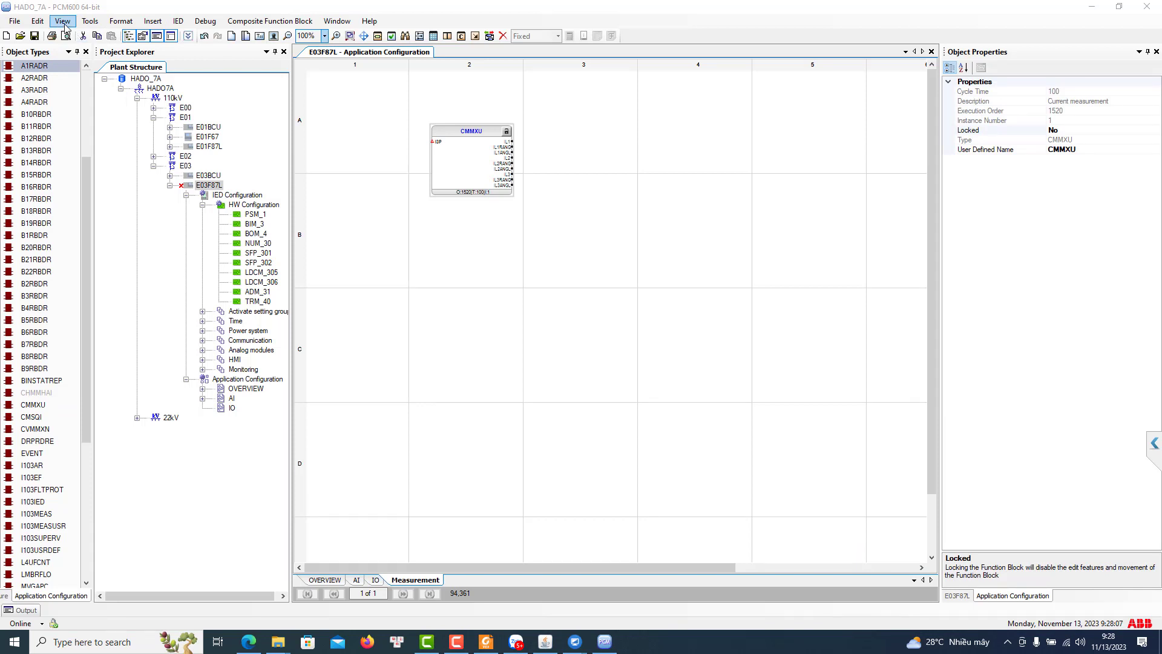
# Insert the text dong on the Measurement sheet and place it above the CMMXU block
pyautogui.click(89, 22)
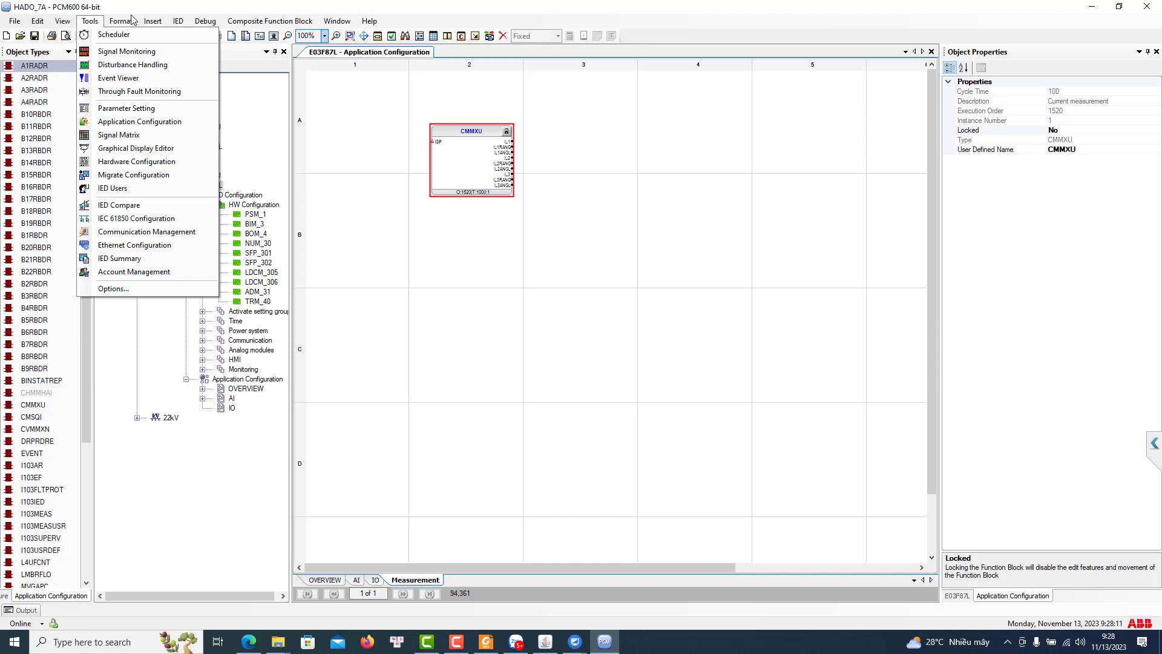
pyautogui.moveTo(156, 24)
pyautogui.click(167, 88)
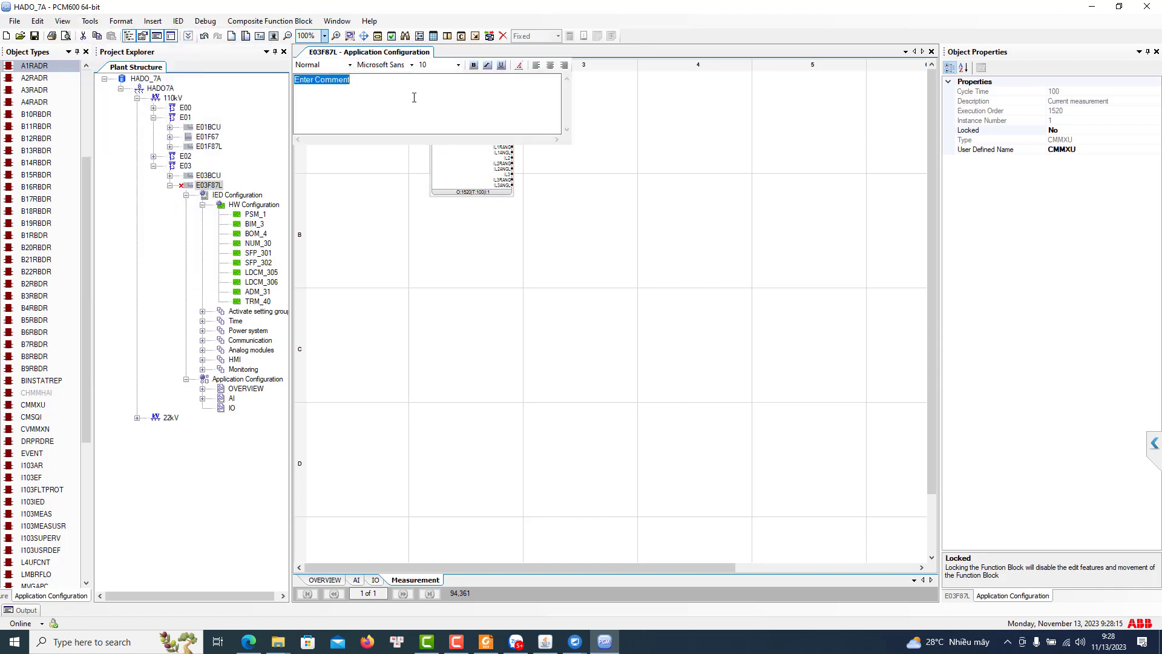
pyautogui.write('dong')
pyautogui.click(678, 295)
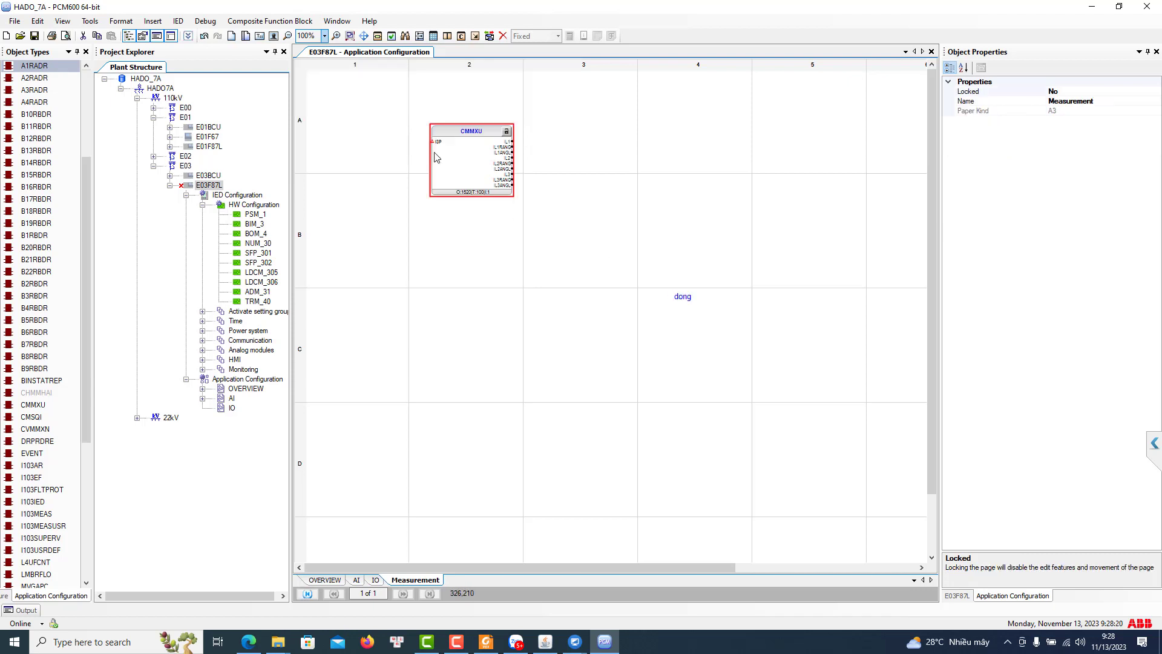
pyautogui.click(681, 298)
pyautogui.moveTo(689, 301); pyautogui.dragTo(474, 106)
# Change the text above the CMMXU block to dong dien and shift it slightly to centre it over the block
pyautogui.press('Return')
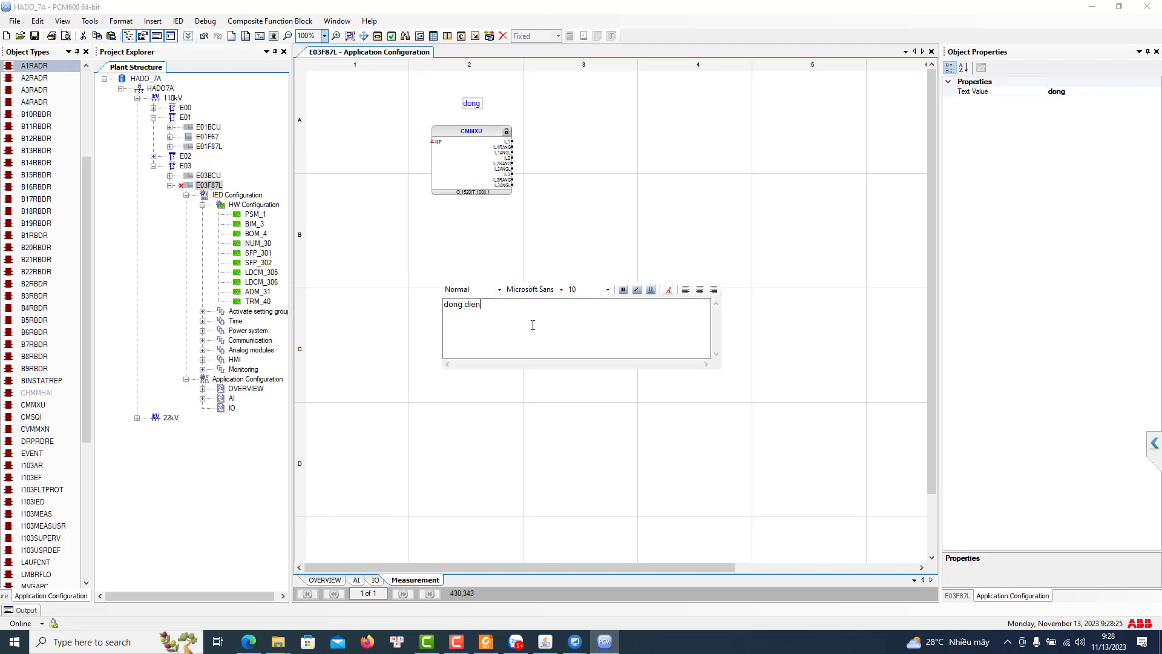
pyautogui.click(662, 197)
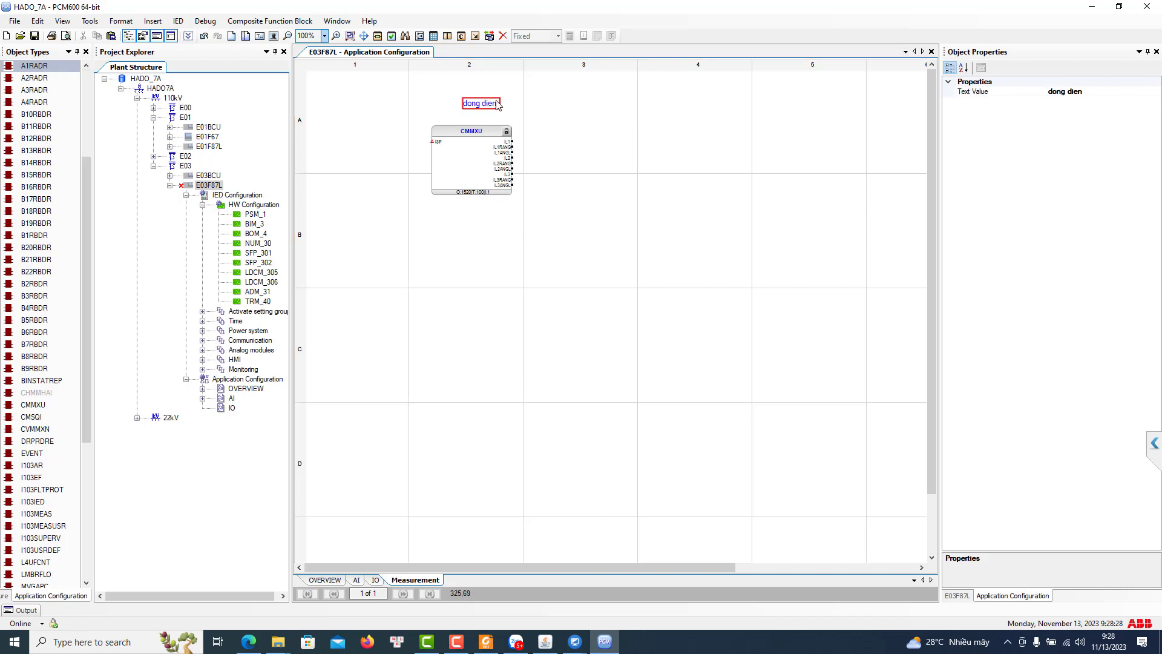
pyautogui.moveTo(486, 111); pyautogui.dragTo(478, 115)
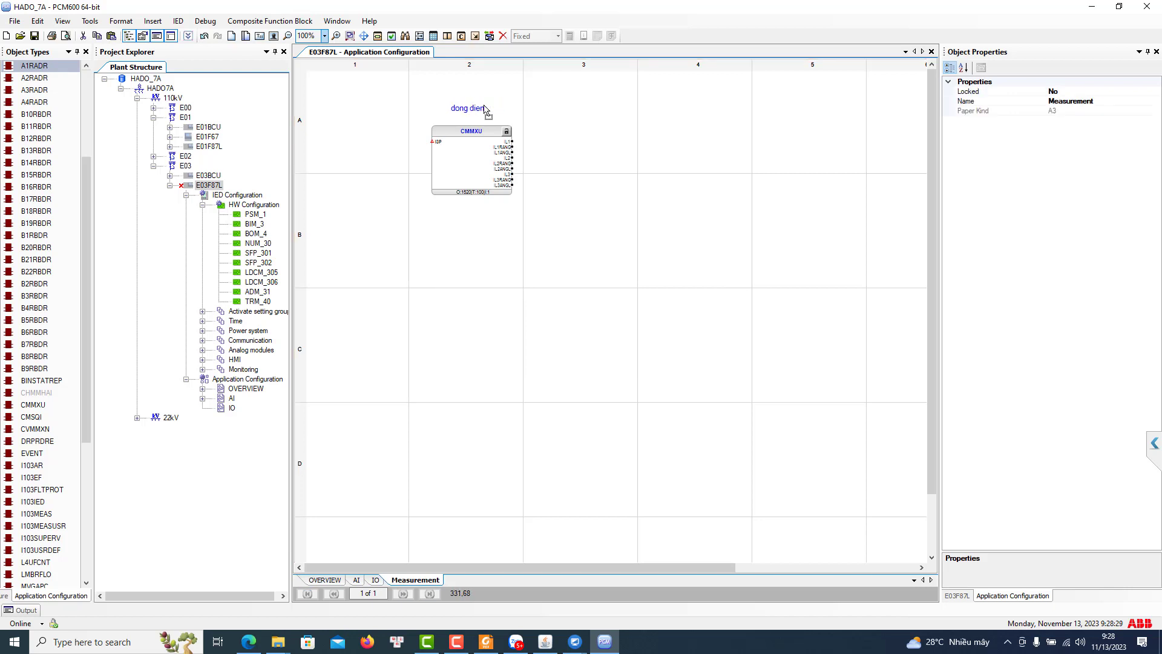
# Connect the I3P input of the CMMXU block to the variable E03 I 8ms[13]_G1AI3P
pyautogui.rightClick(439, 141)
pyautogui.moveTo(612, 149)
pyautogui.click(706, 158)
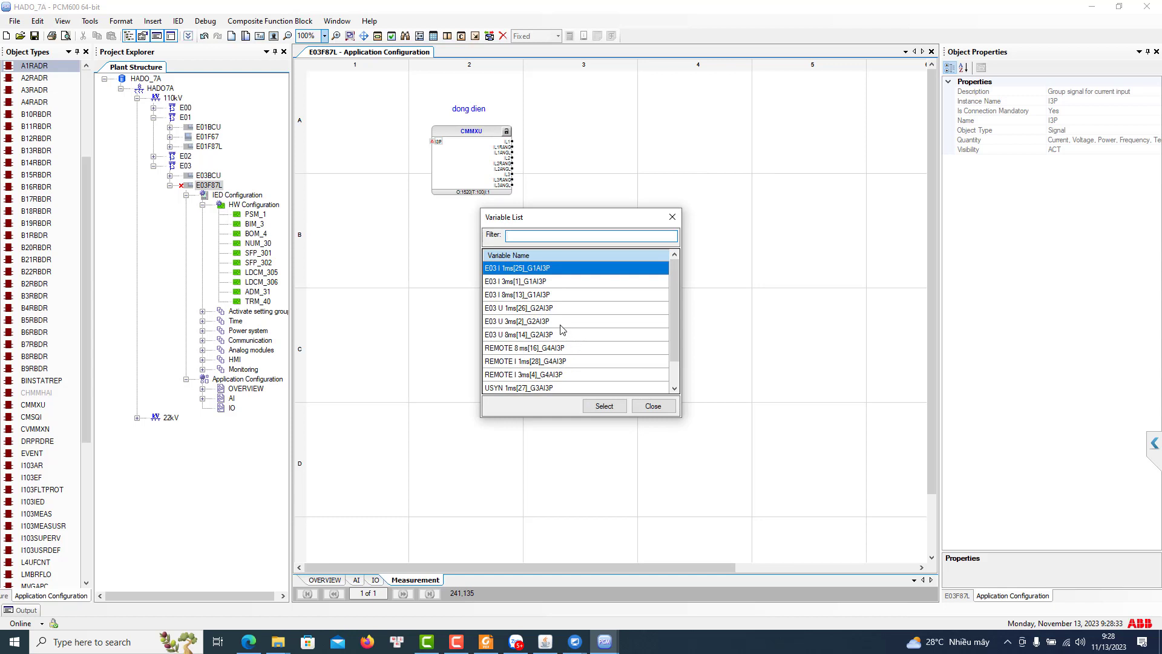
pyautogui.click(534, 297)
pyautogui.click(550, 283)
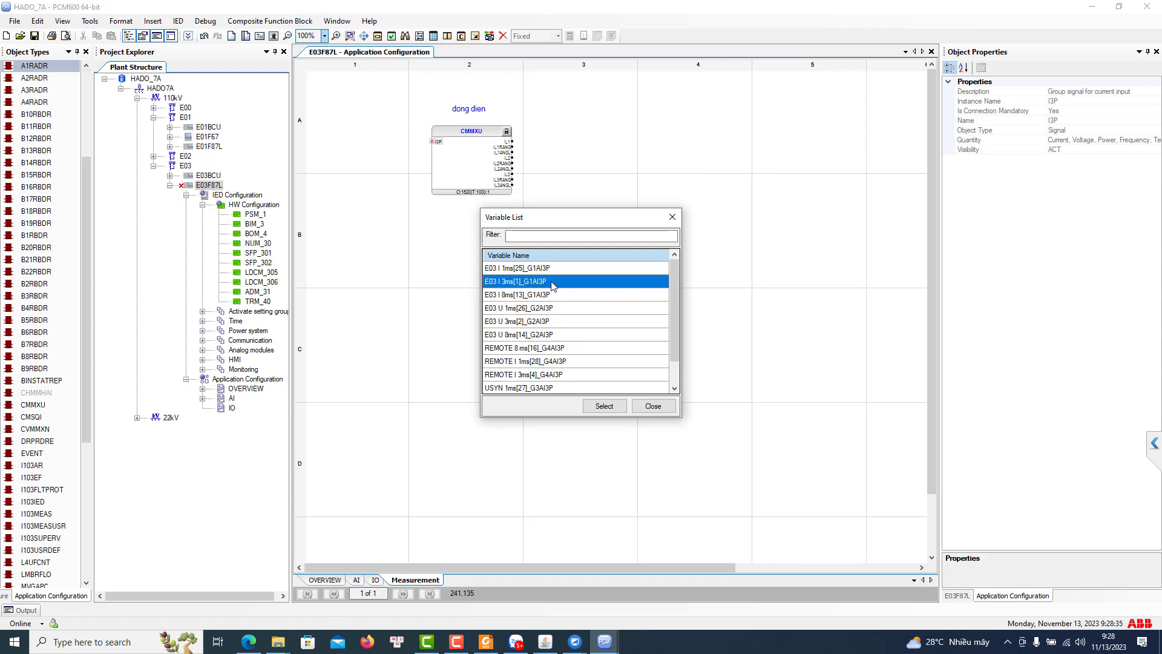
pyautogui.click(549, 296)
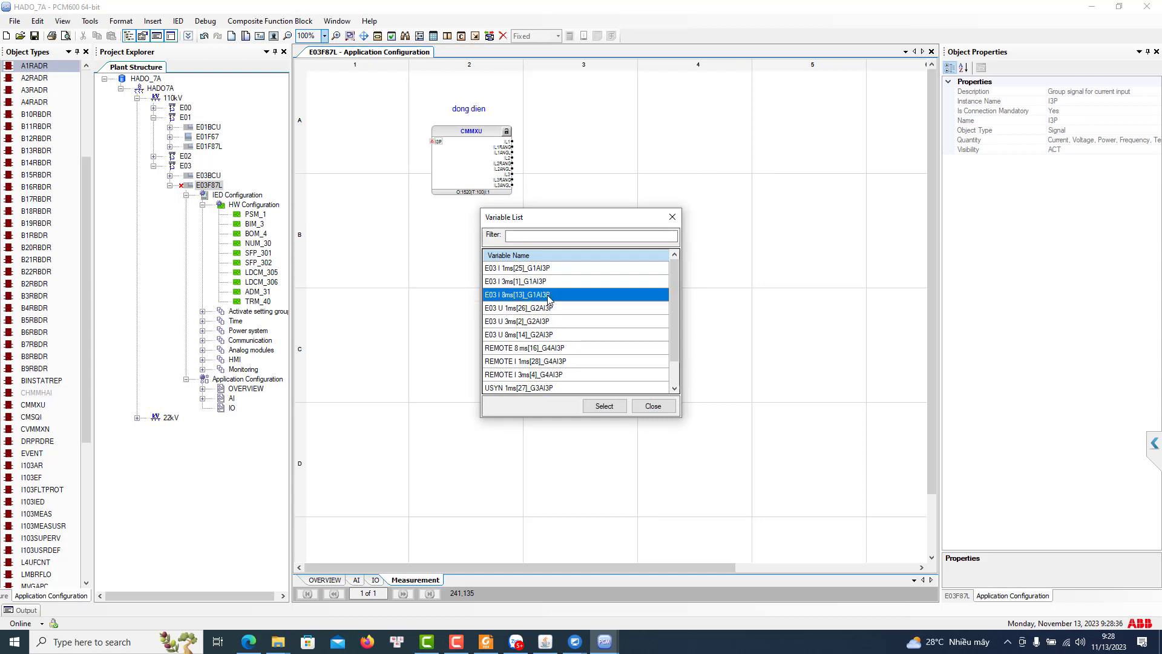
pyautogui.click(605, 408)
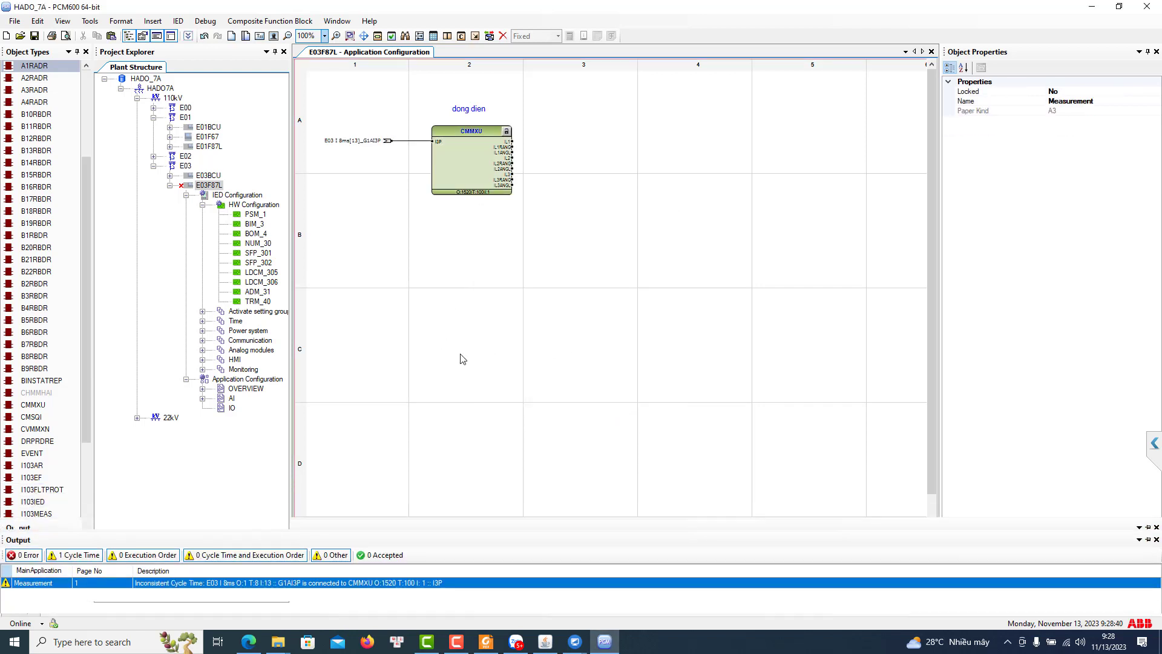
# Add a second CMMXU block to the right of the first on the Measurement sheet, with cycle time 100 and execution order, instance 1521,2
pyautogui.click(463, 359)
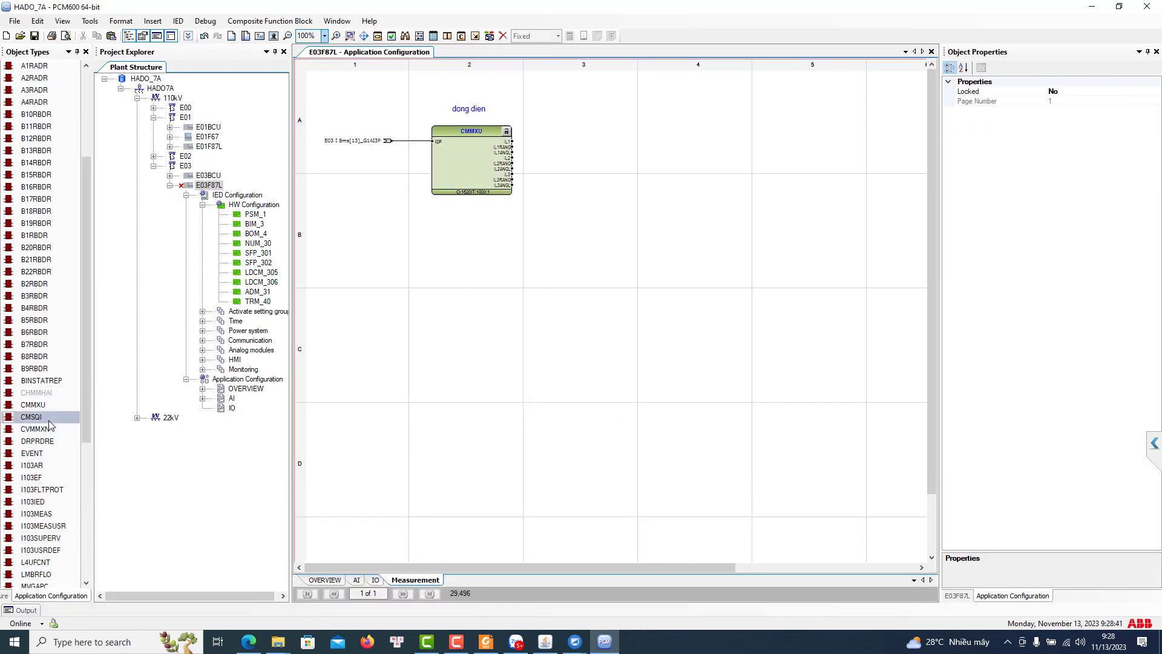
pyautogui.scroll(-7, 52, 424)
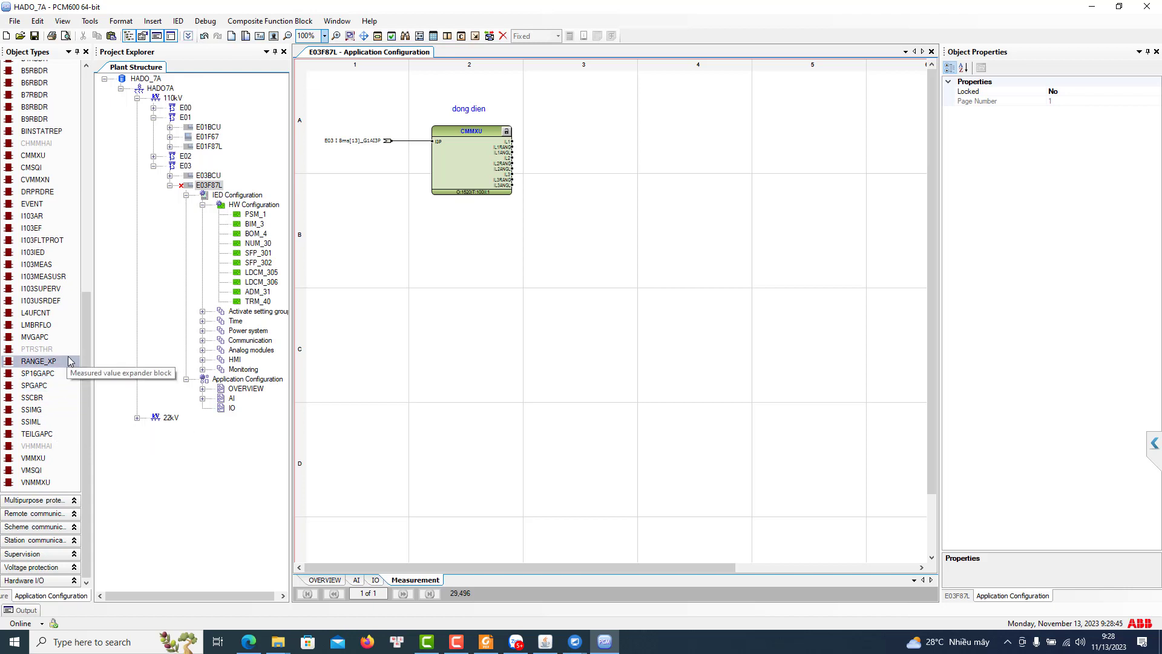
pyautogui.scroll(5, 68, 361)
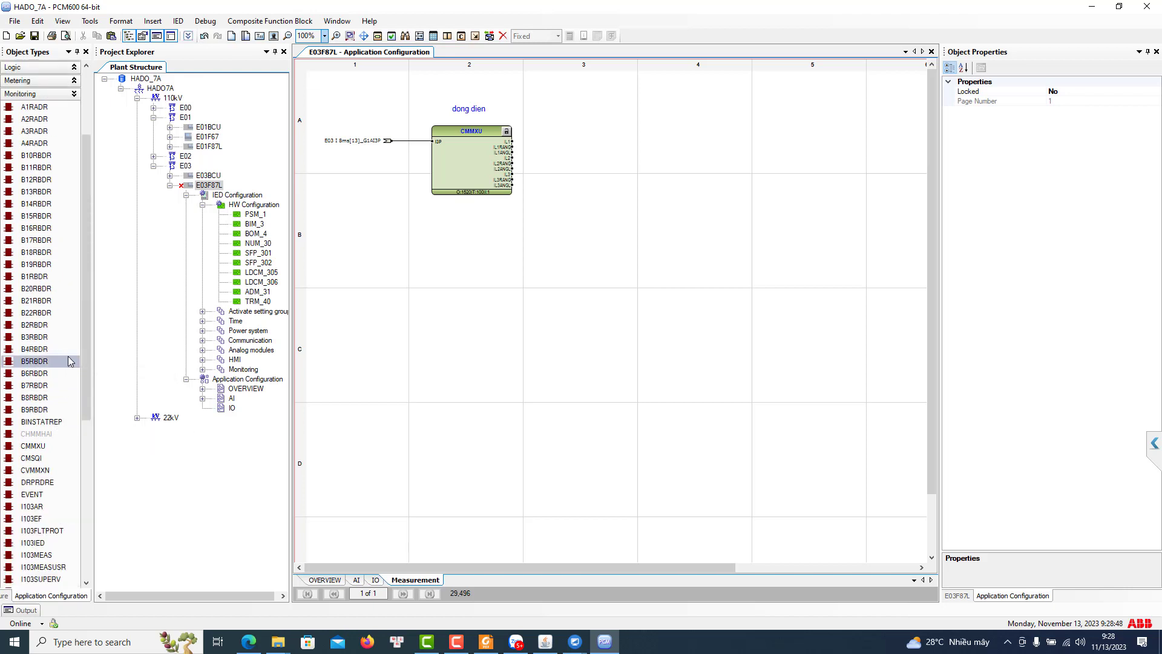
pyautogui.scroll(-8, 67, 361)
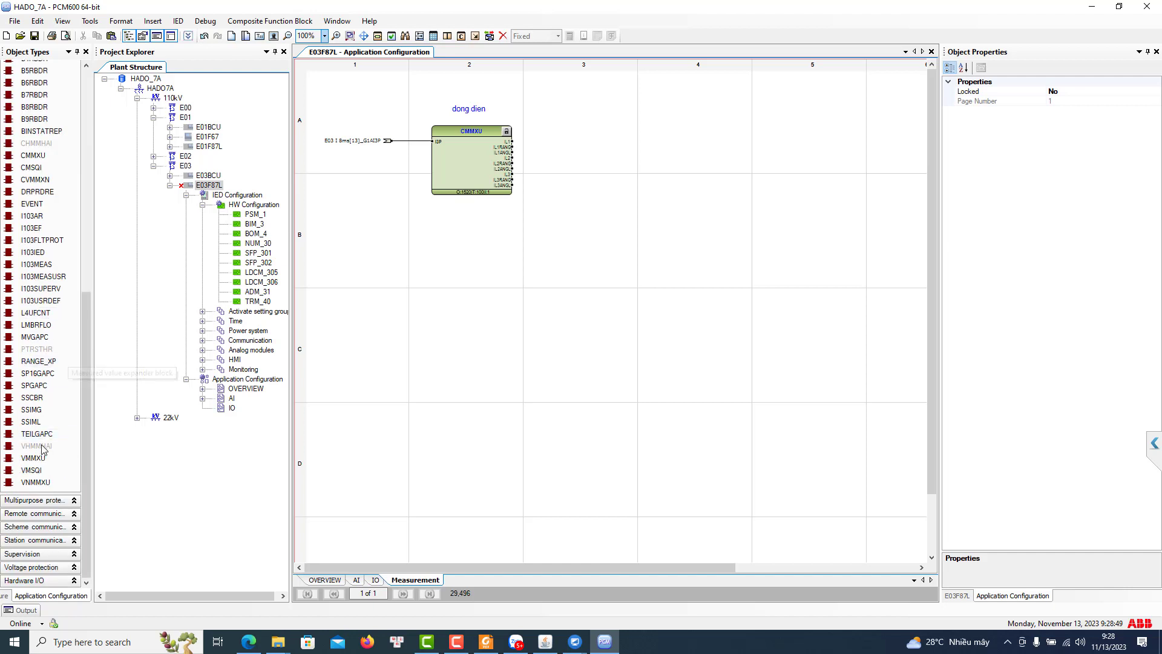
pyautogui.scroll(5, 64, 369)
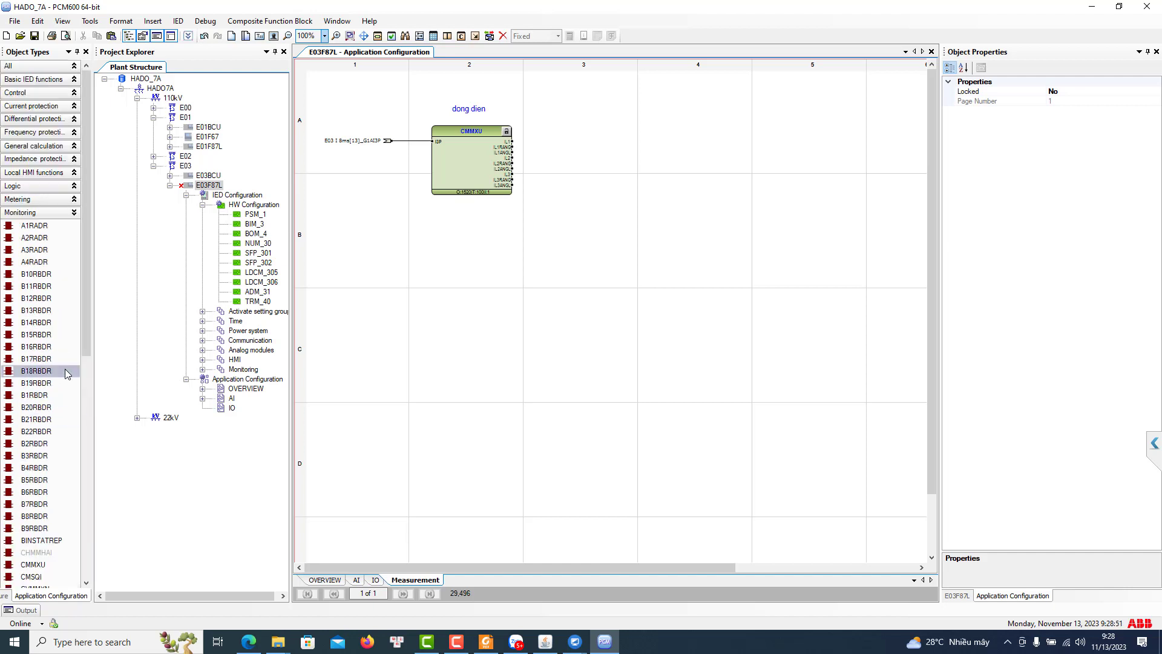
pyautogui.scroll(-3, 64, 368)
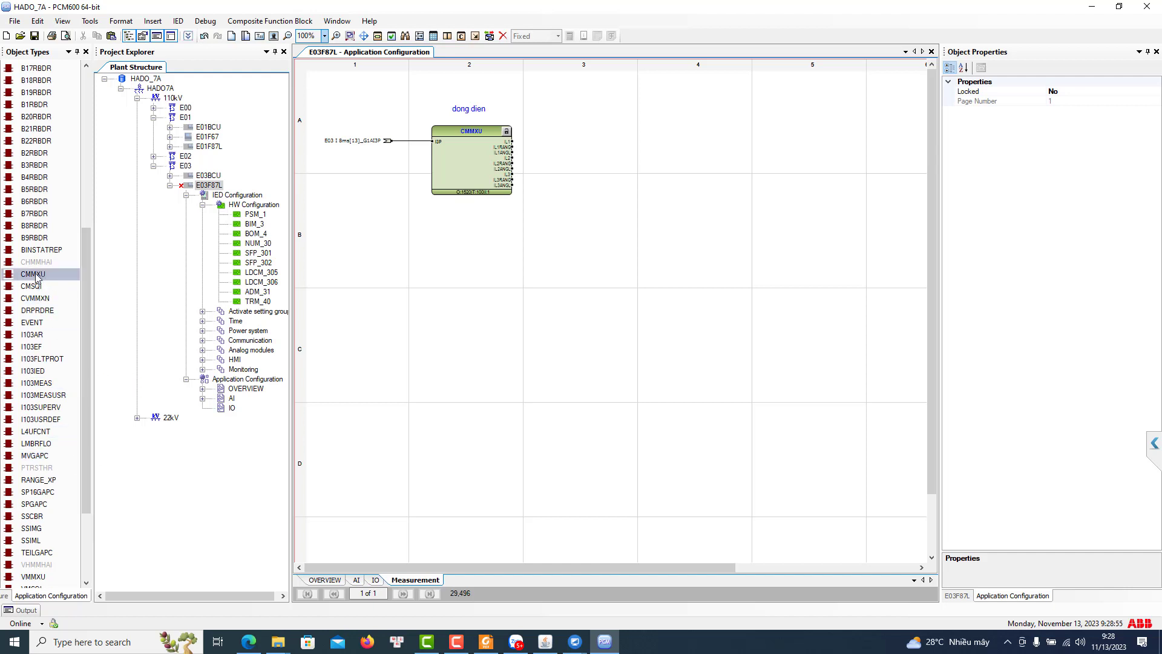
pyautogui.moveTo(37, 275); pyautogui.dragTo(659, 126)
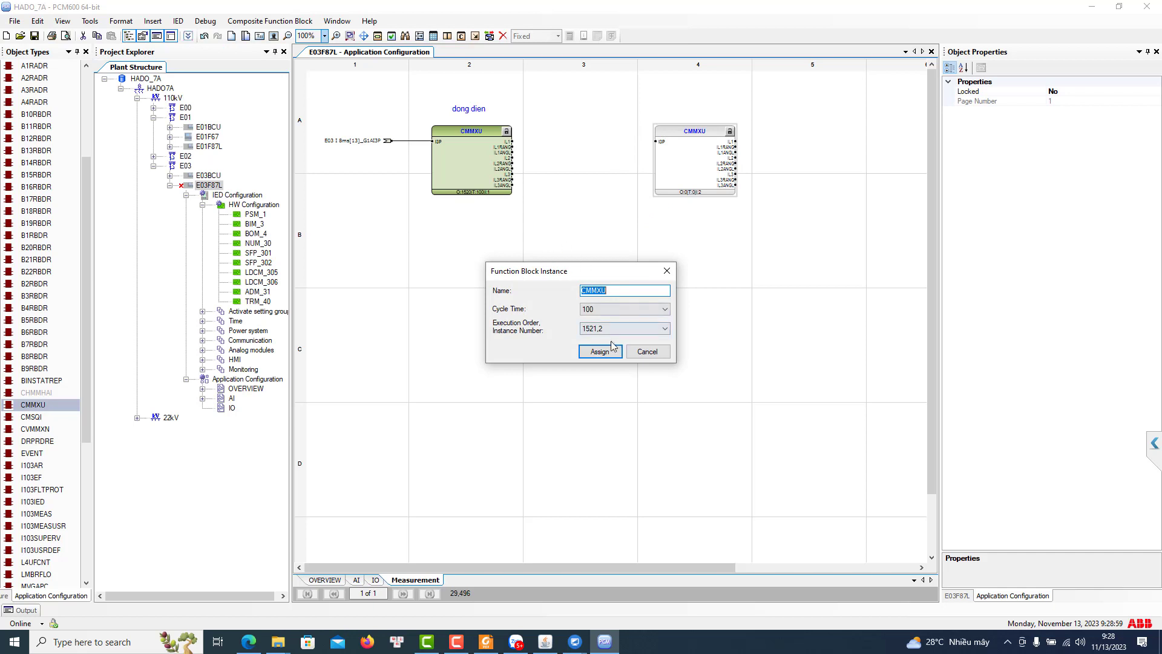
pyautogui.click(594, 352)
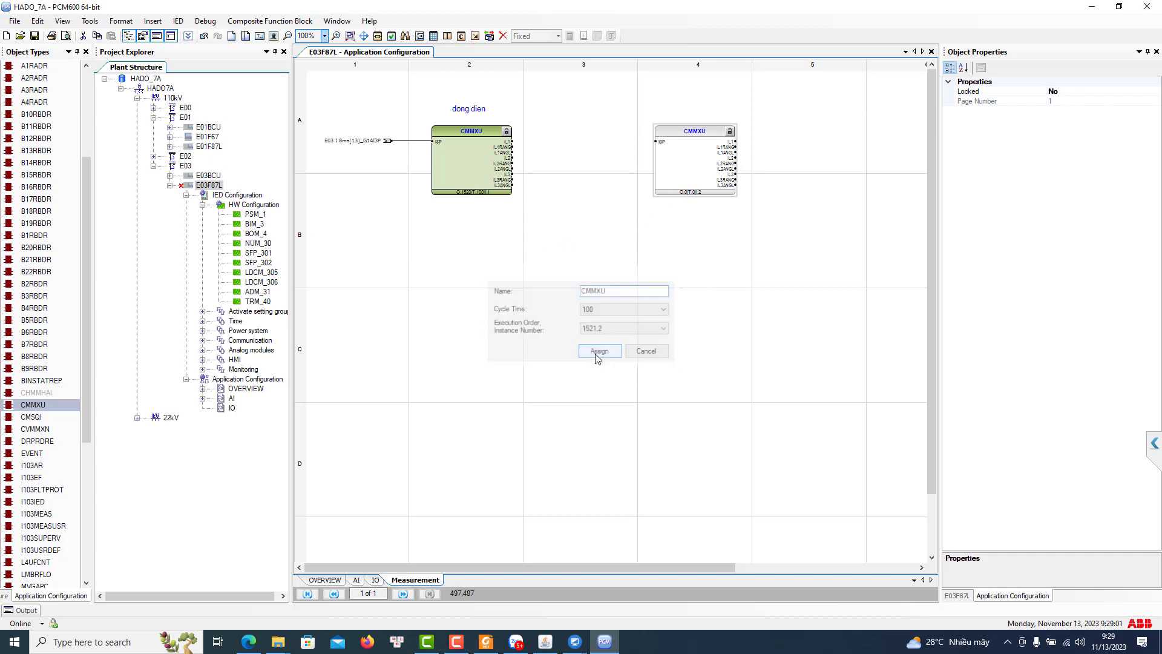
# Extend the text above the first CMMXU block to read dong dien E03
pyautogui.click(487, 110)
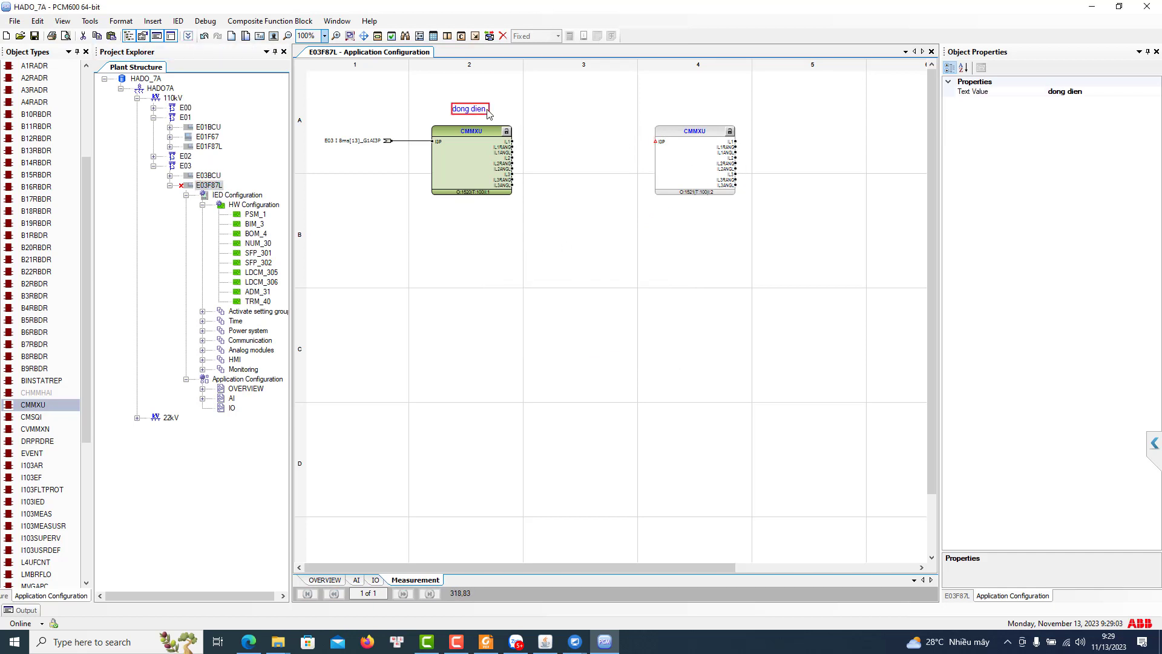
pyautogui.doubleClick(488, 110)
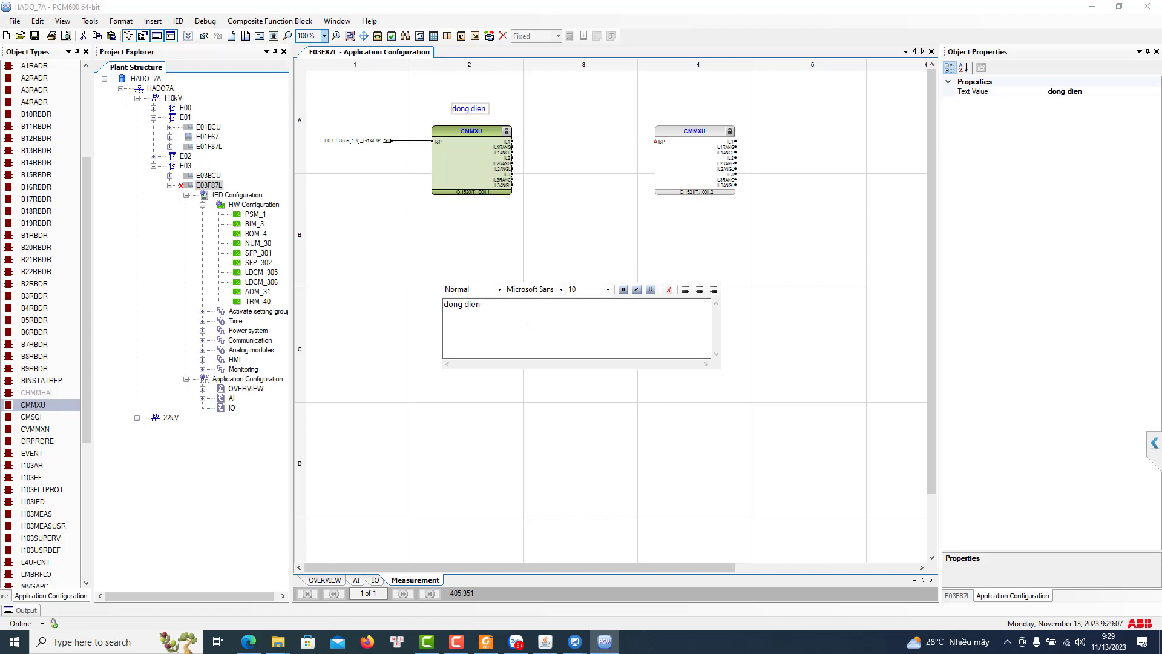
pyautogui.write('E03')
pyautogui.click(616, 226)
# Set the first CMMXU block's user-defined name to E03 I and raise the dong dien E03 text clear of its header
pyautogui.rightClick(487, 164)
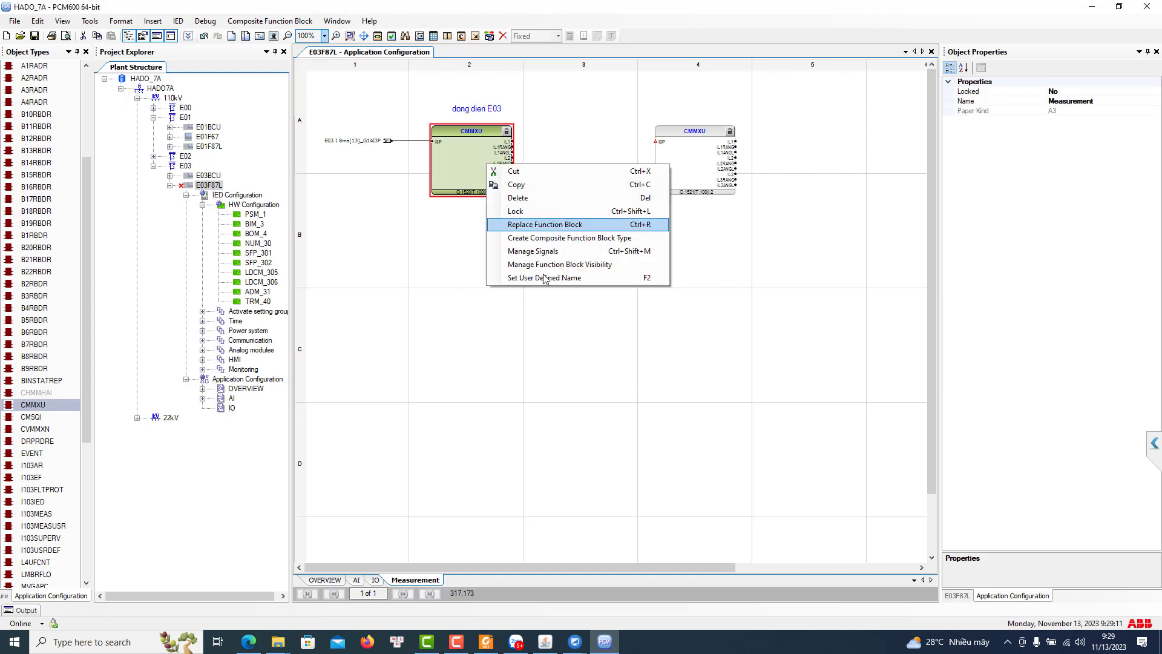
pyautogui.click(545, 278)
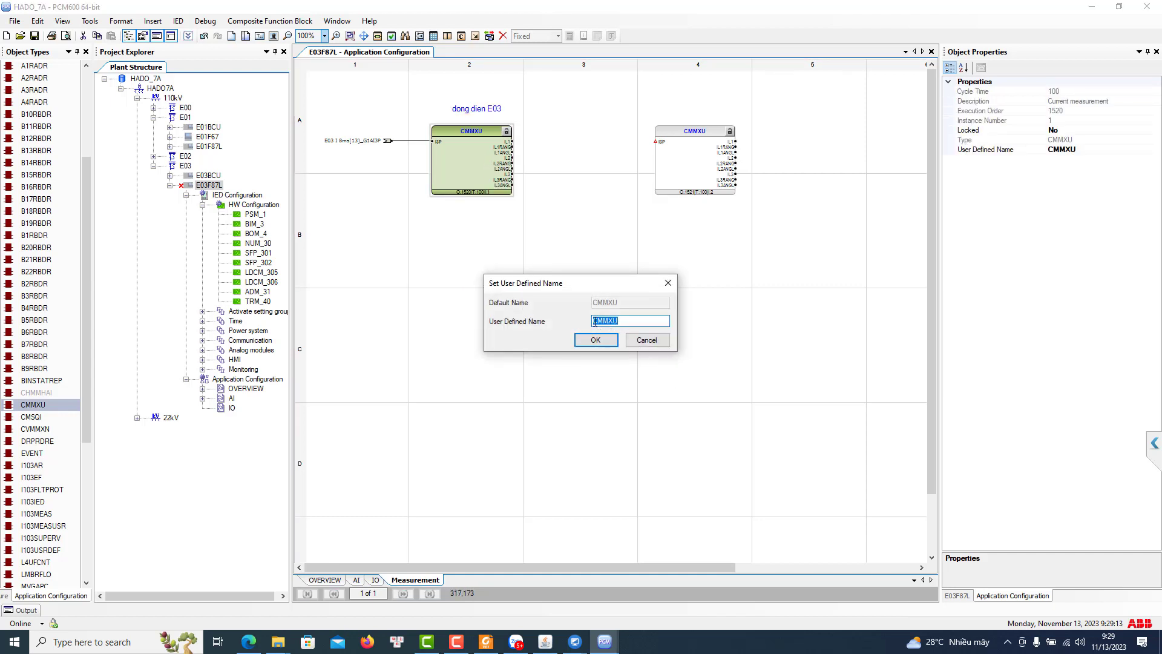
pyautogui.write('E03 I')
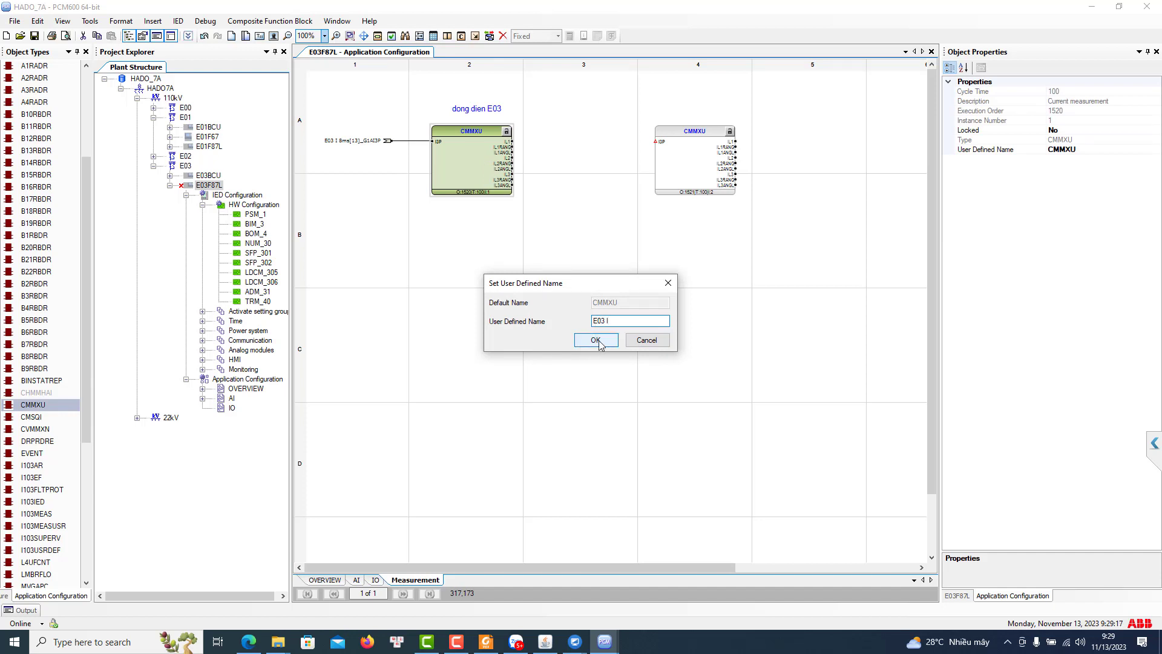
pyautogui.click(595, 339)
pyautogui.click(670, 364)
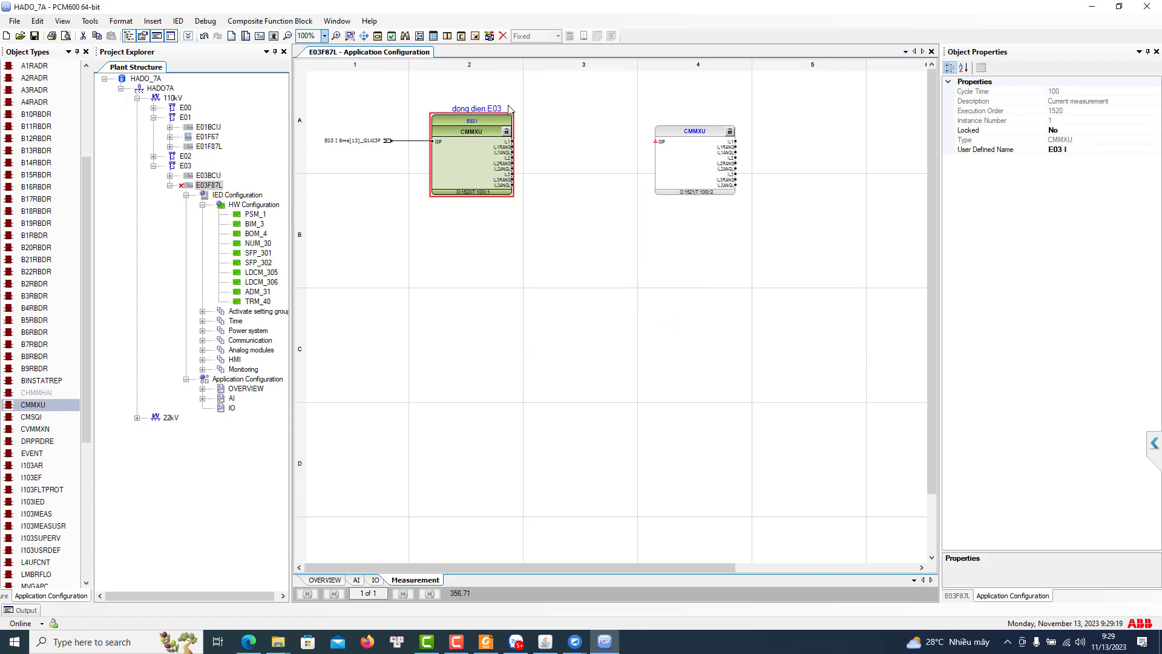
pyautogui.moveTo(488, 110); pyautogui.dragTo(488, 100)
# Shift the second CMMXU block horizontally a little further away from the E03 I block
pyautogui.click(739, 239)
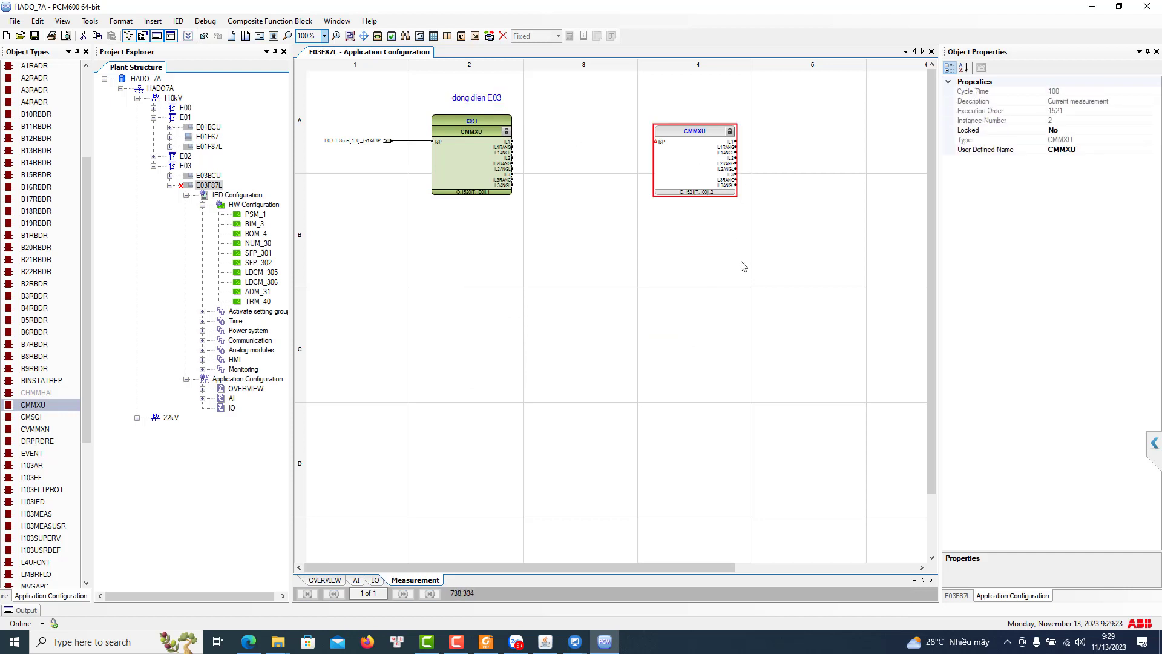
pyautogui.press('Right')
pyautogui.press('Right')
pyautogui.press('Right')
pyautogui.press('Right')
pyautogui.press('Right')
pyautogui.press('Right')
pyautogui.press('Right')
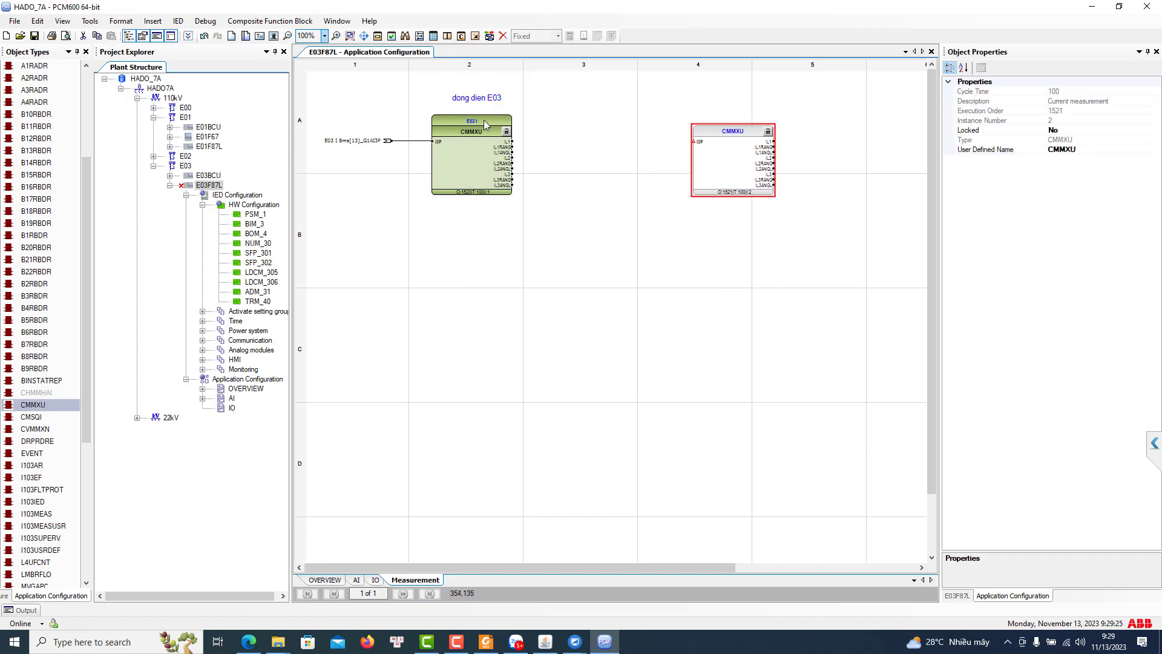
# Copy the dong dien E03 text and place the copy centred above the second CMMXU block
pyautogui.click(477, 98)
pyautogui.click(648, 148)
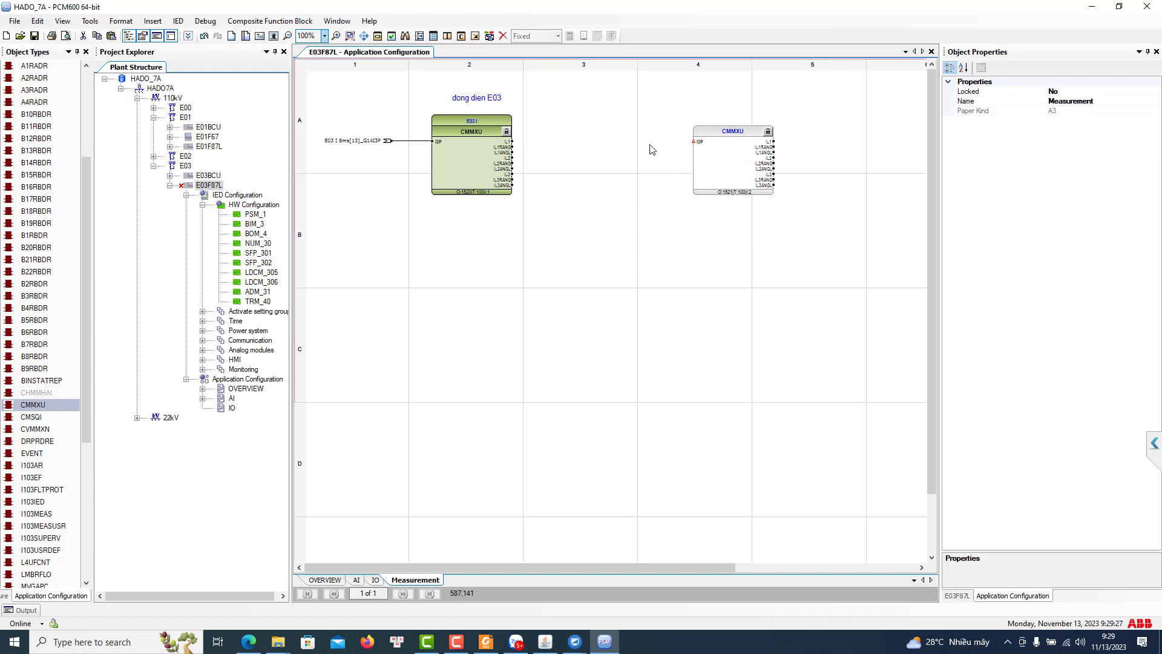
pyautogui.rightClick(648, 148)
pyautogui.click(684, 154)
pyautogui.moveTo(692, 112); pyautogui.dragTo(746, 115)
# Change the copied text above the second CMMXU block to dong dien remote
pyautogui.doubleClick(744, 111)
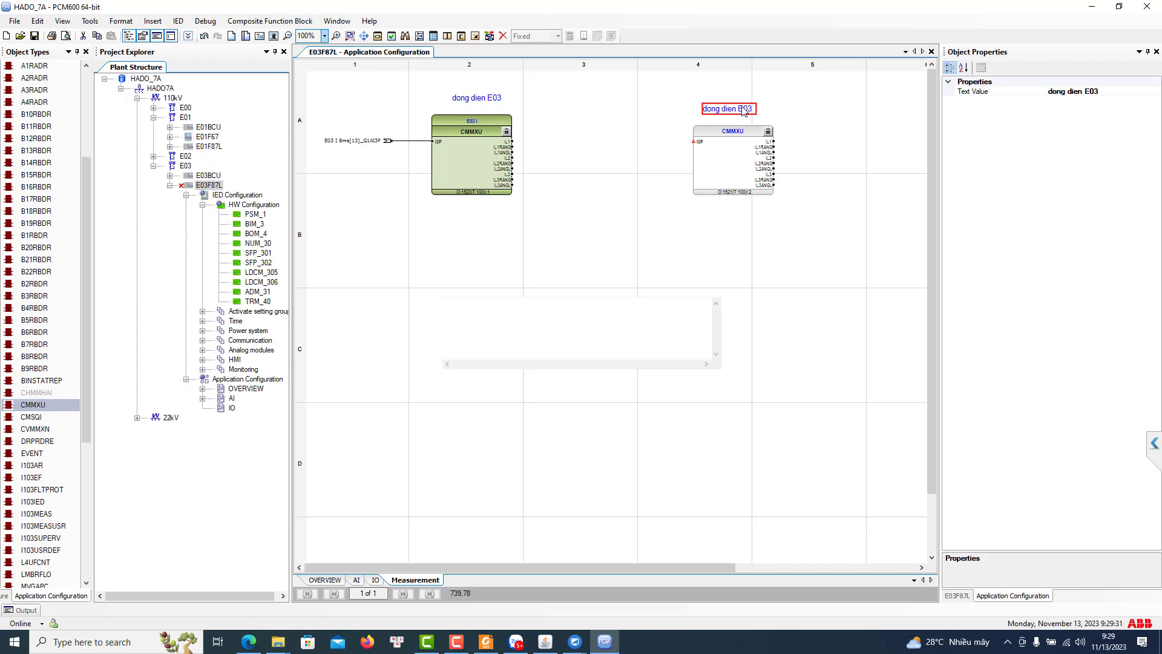
pyautogui.press('BackSpace')
pyautogui.press('BackSpace')
pyautogui.press('BackSpace')
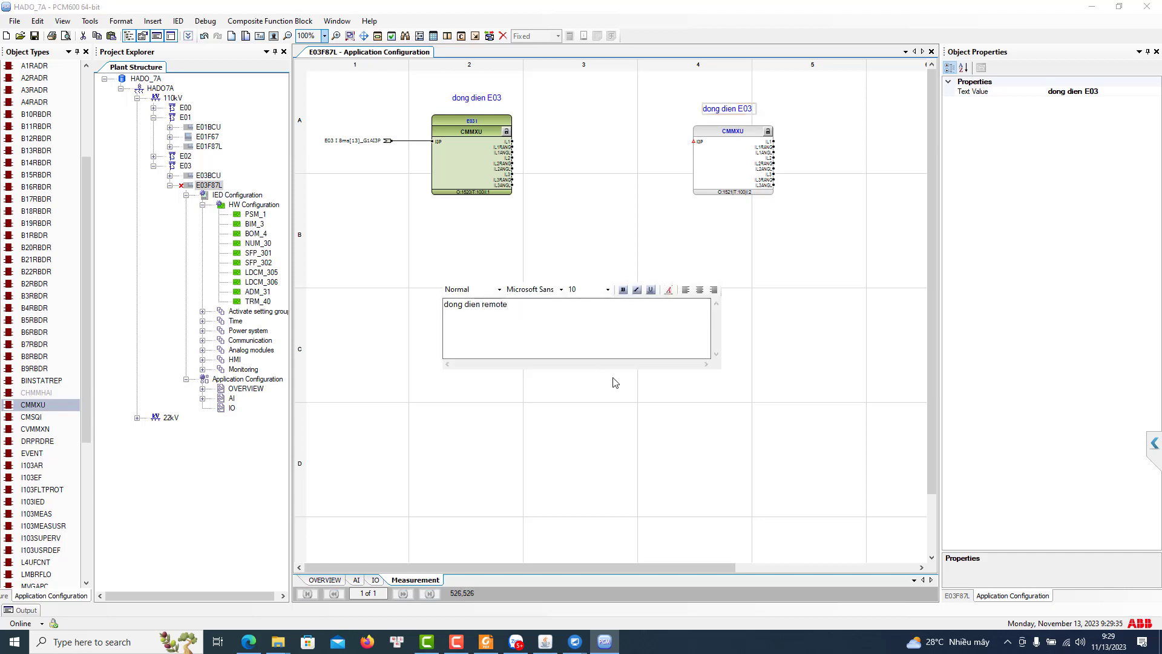
pyautogui.click(638, 225)
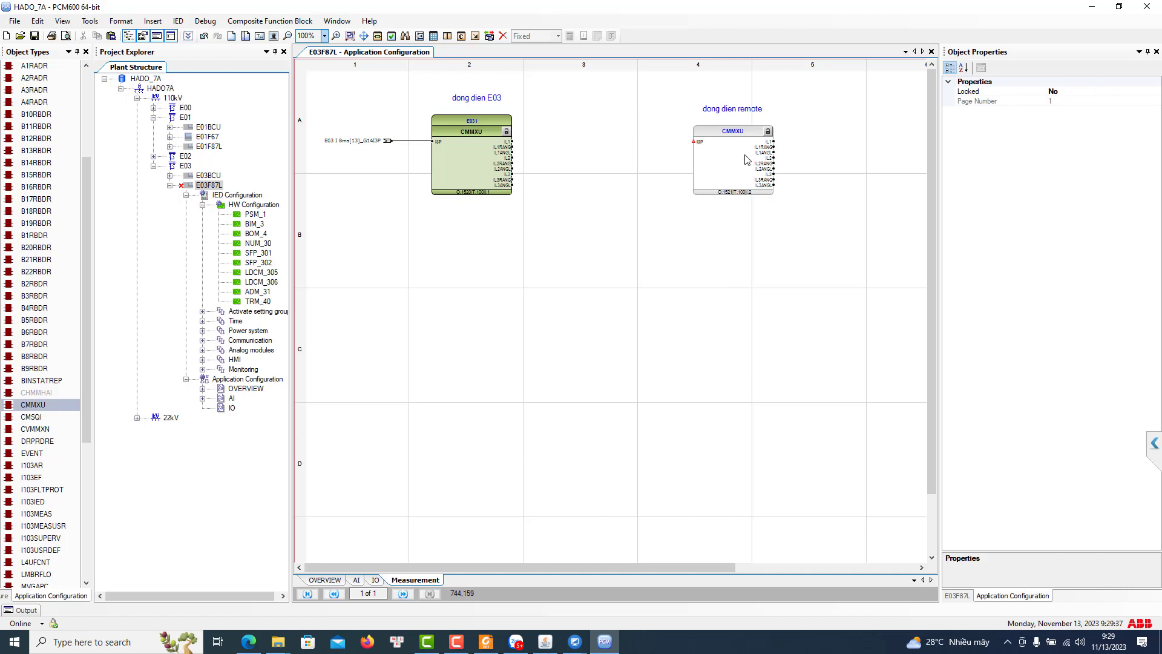
# Connect the I3P input of the second CMMXU block to the existing variable REMOTE 8 ms[16]_G4AI3P
pyautogui.click(704, 146)
pyautogui.rightClick(702, 145)
pyautogui.moveTo(748, 148)
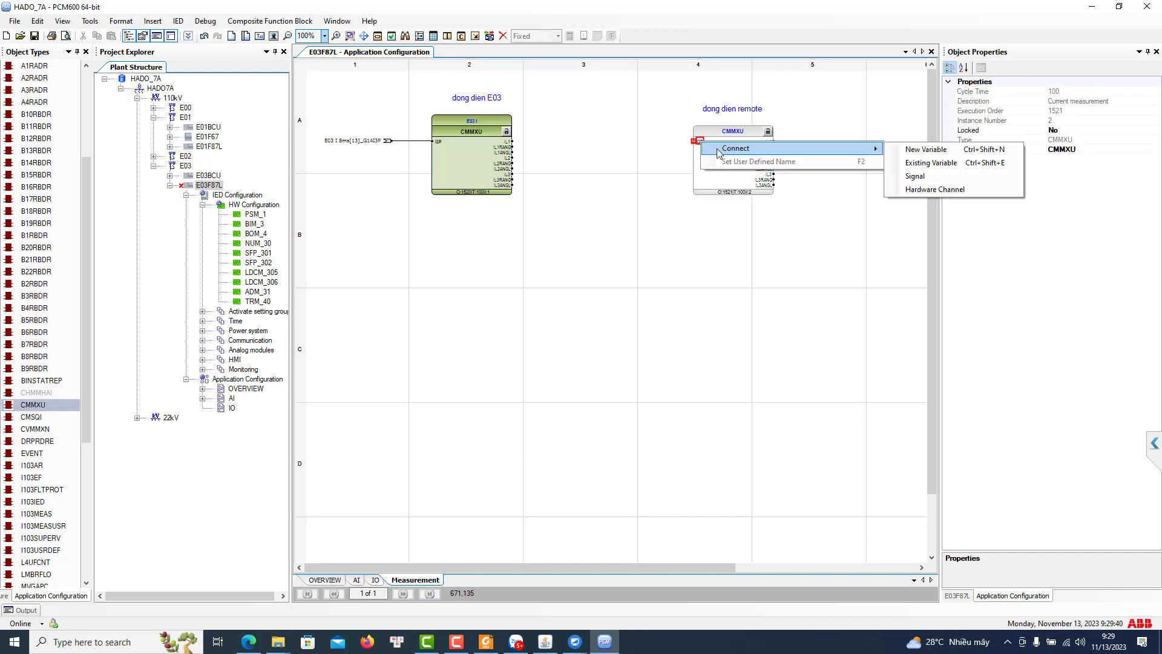
pyautogui.click(926, 160)
pyautogui.moveTo(534, 293); pyautogui.dragTo(543, 350)
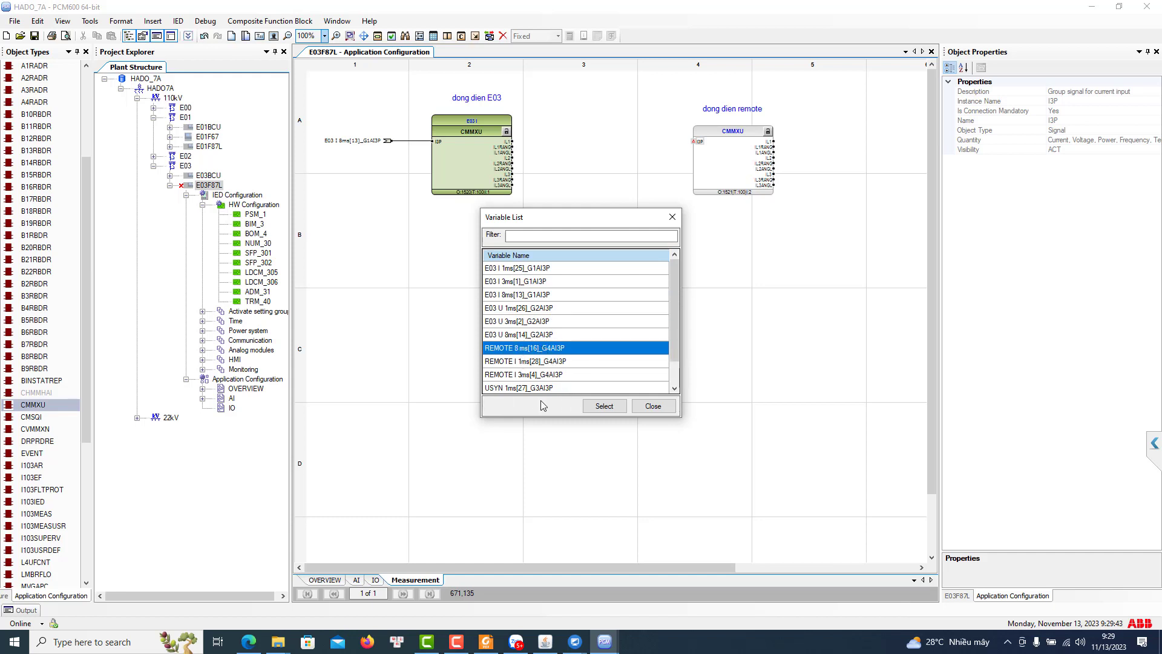
pyautogui.click(604, 405)
pyautogui.click(702, 161)
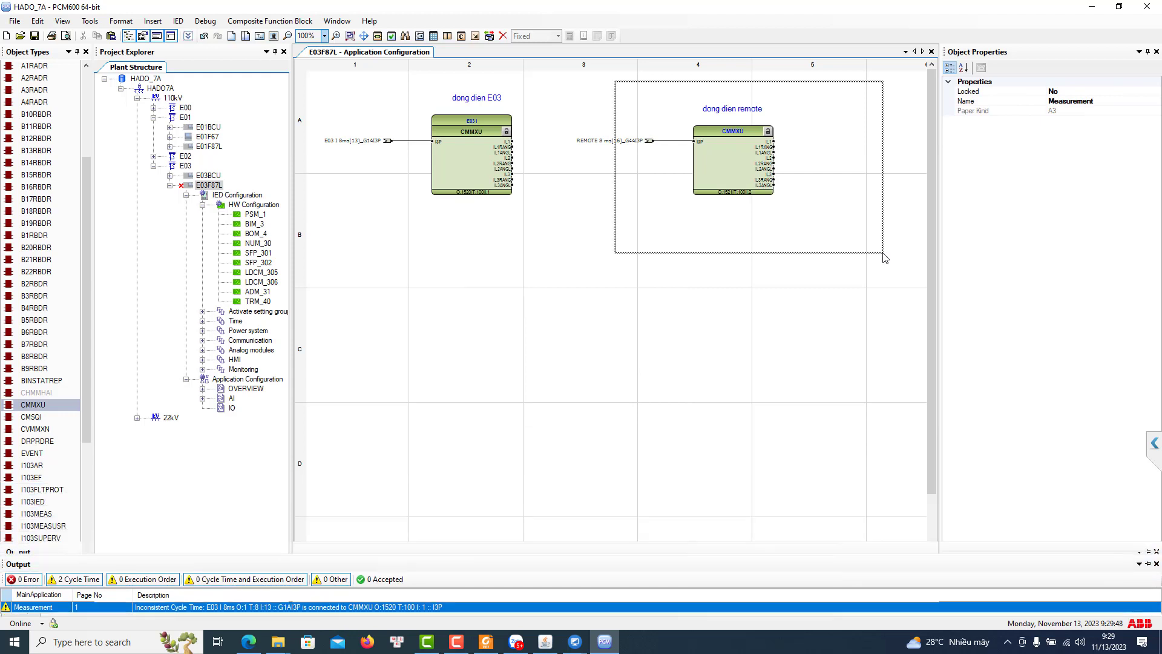
pyautogui.click(830, 333)
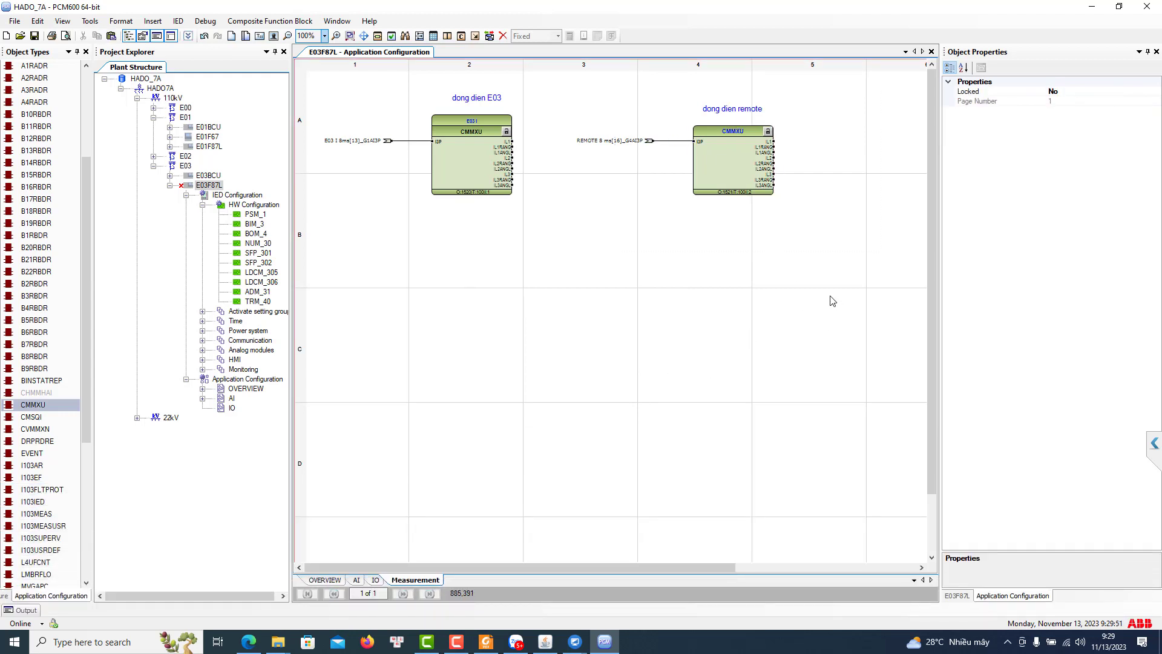
pyautogui.click(468, 174)
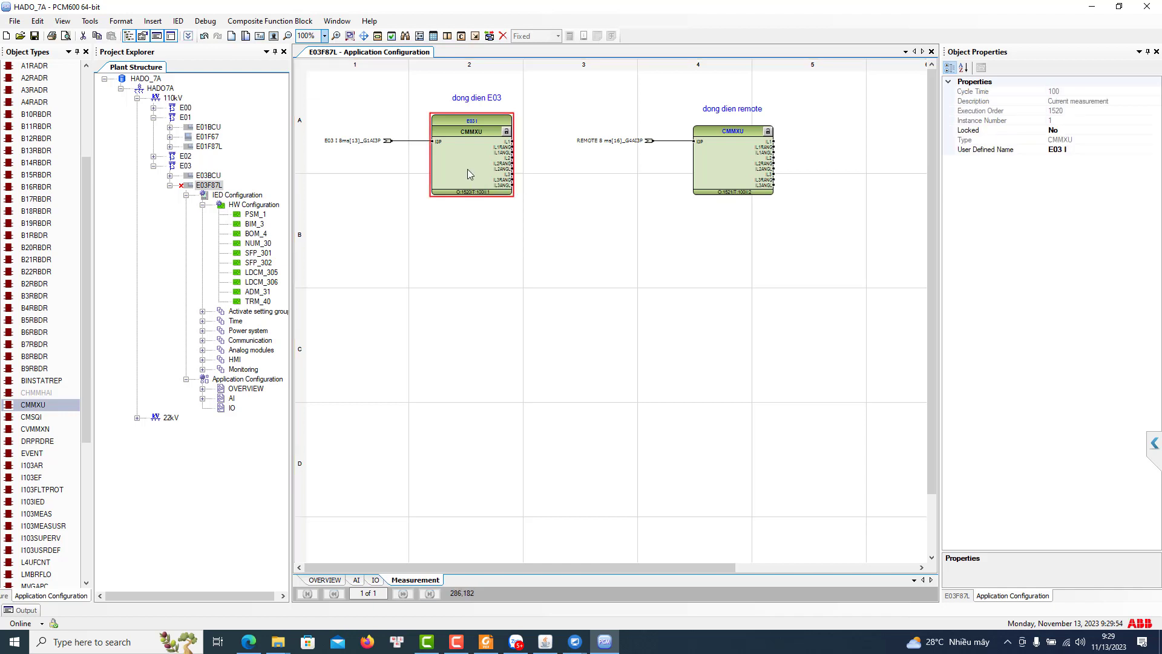
pyautogui.click(739, 147)
pyautogui.click(744, 193)
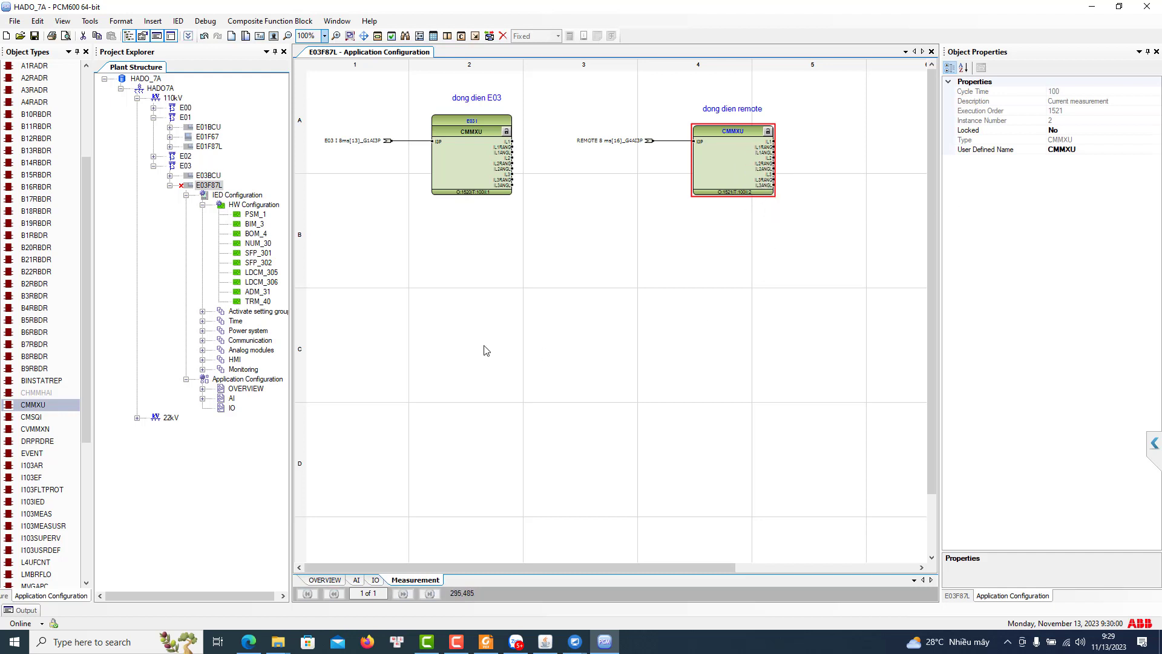
# Add a CMSQI block below the E03 I block, named E03 I0I1I2, with cycle time 100 and execution order, instance 3820,1
pyautogui.click(12, 418)
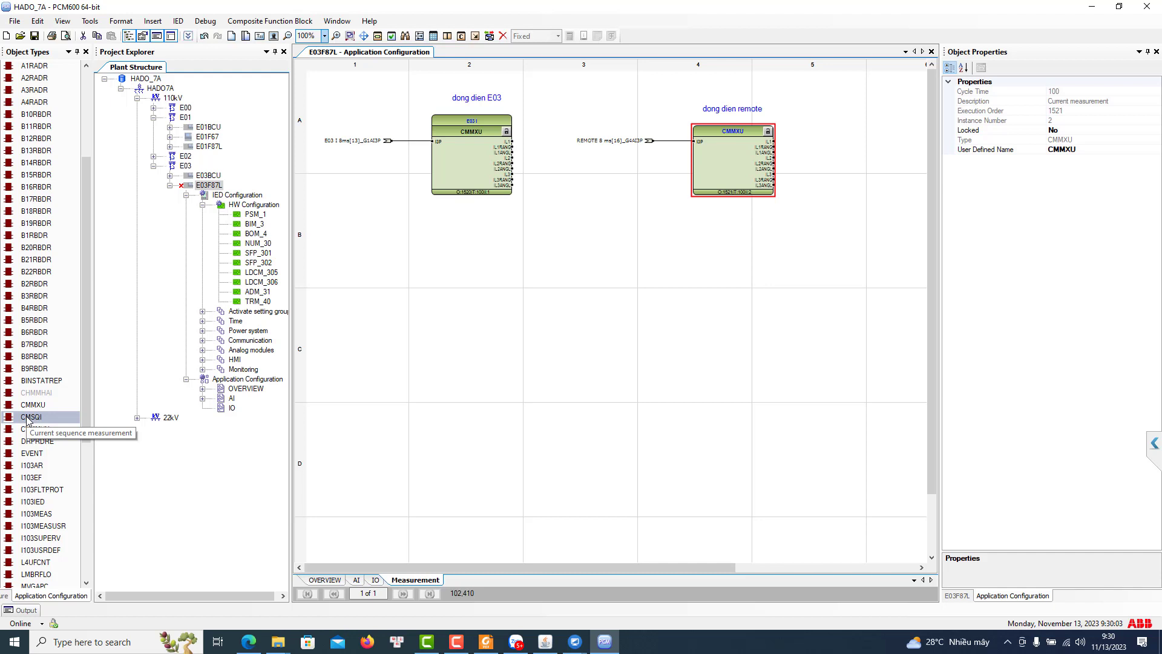
pyautogui.moveTo(27, 416); pyautogui.dragTo(427, 229)
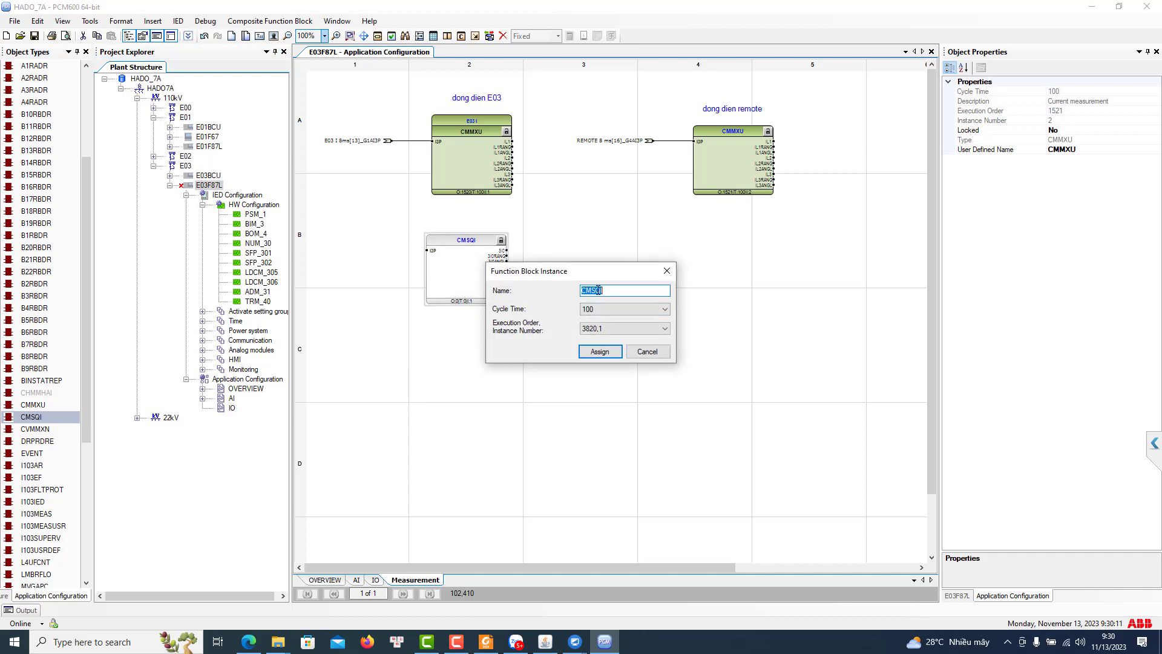
pyautogui.write('e')
pyautogui.click(599, 352)
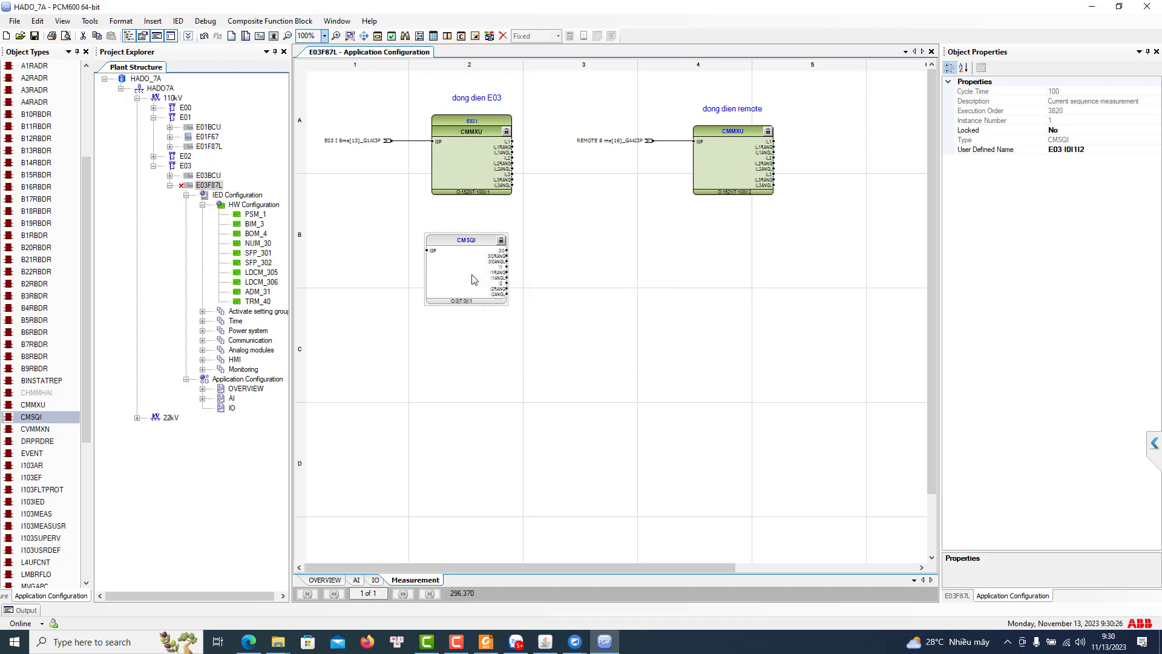
# Connect the I3P input of the E03 I0I1I2 block to the existing variable E03 I 8ms[13]_G1AI3P
pyautogui.click(433, 256)
pyautogui.rightClick(433, 256)
pyautogui.moveTo(442, 252)
pyautogui.click(642, 271)
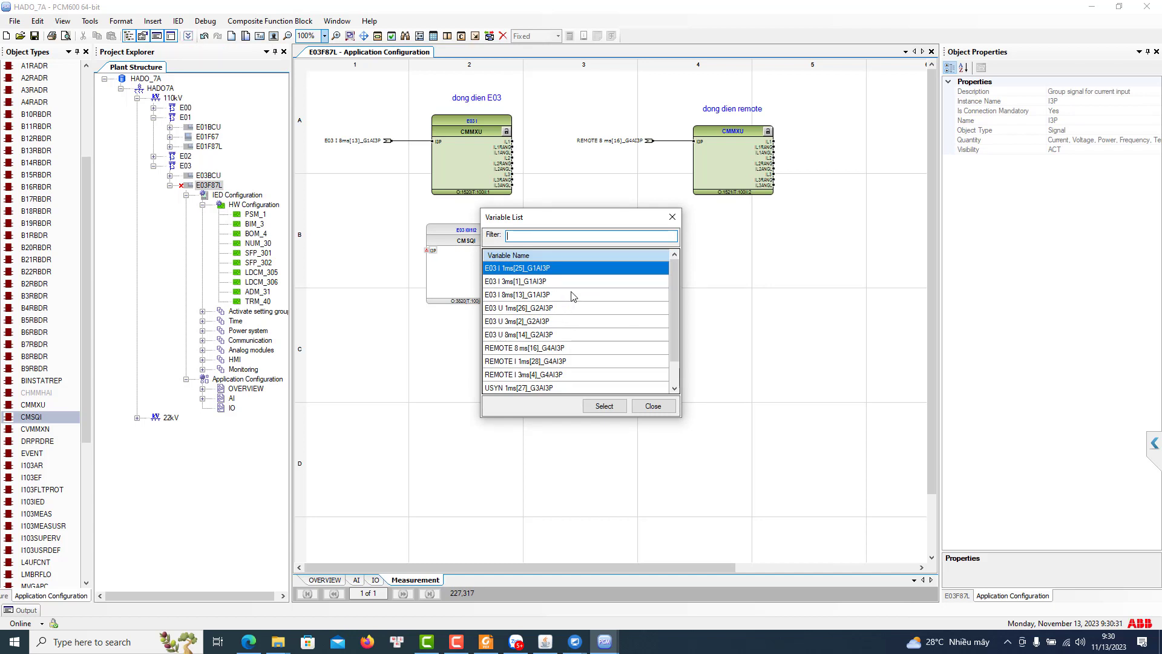
pyautogui.click(548, 295)
pyautogui.click(605, 406)
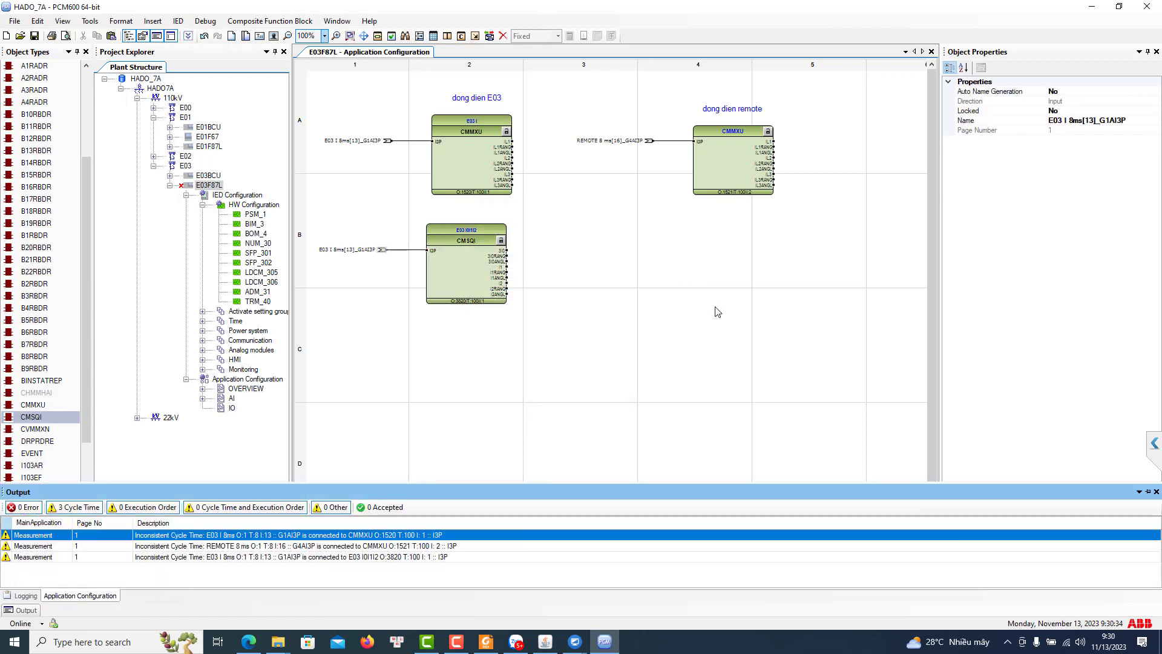
# Add a second CMSQI block below the remote CMMXU block, named REM_I0I1I2, with cycle time 100 and execution order, instance 3821,2
pyautogui.moveTo(50, 418); pyautogui.dragTo(694, 224)
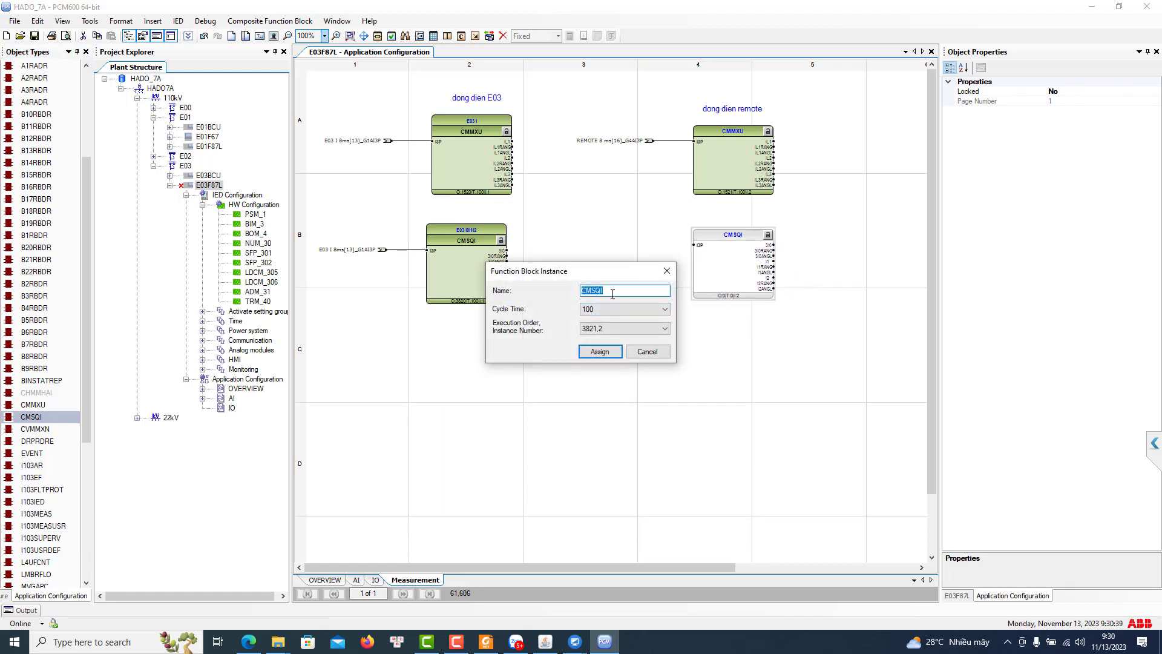
pyautogui.write('REM_I0I1I2')
pyautogui.click(596, 352)
# Set the user-defined name of the CMMXU block under the dong dien remote text to REM_I
pyautogui.click(744, 163)
pyautogui.rightClick(745, 163)
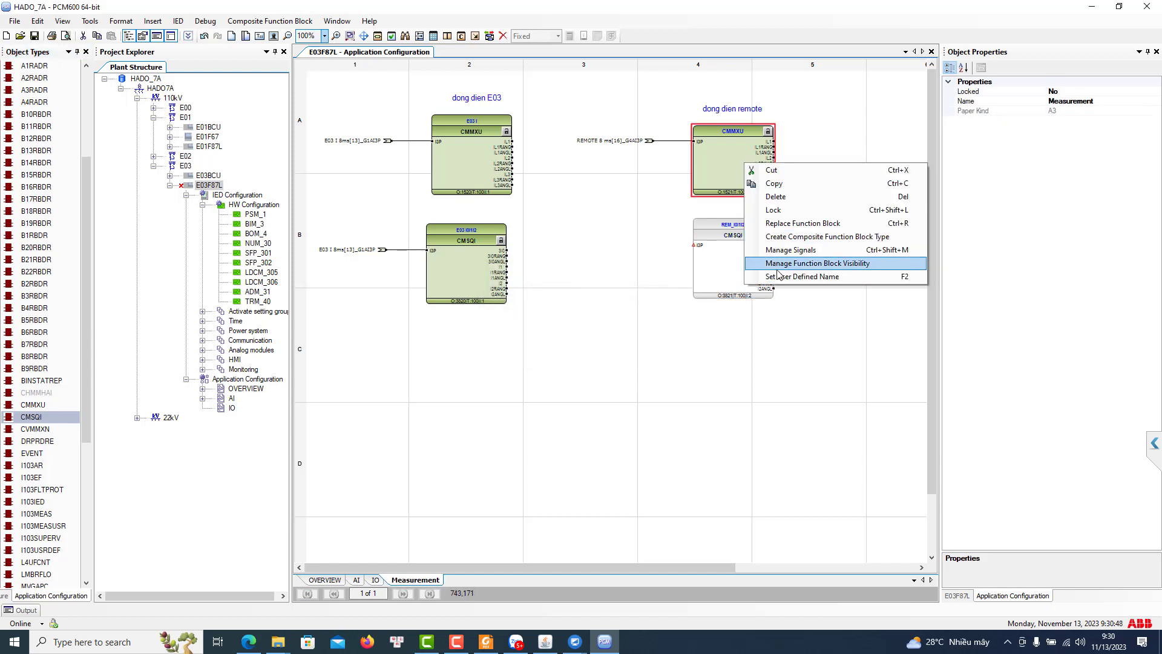
pyautogui.click(781, 276)
pyautogui.write('REM_I')
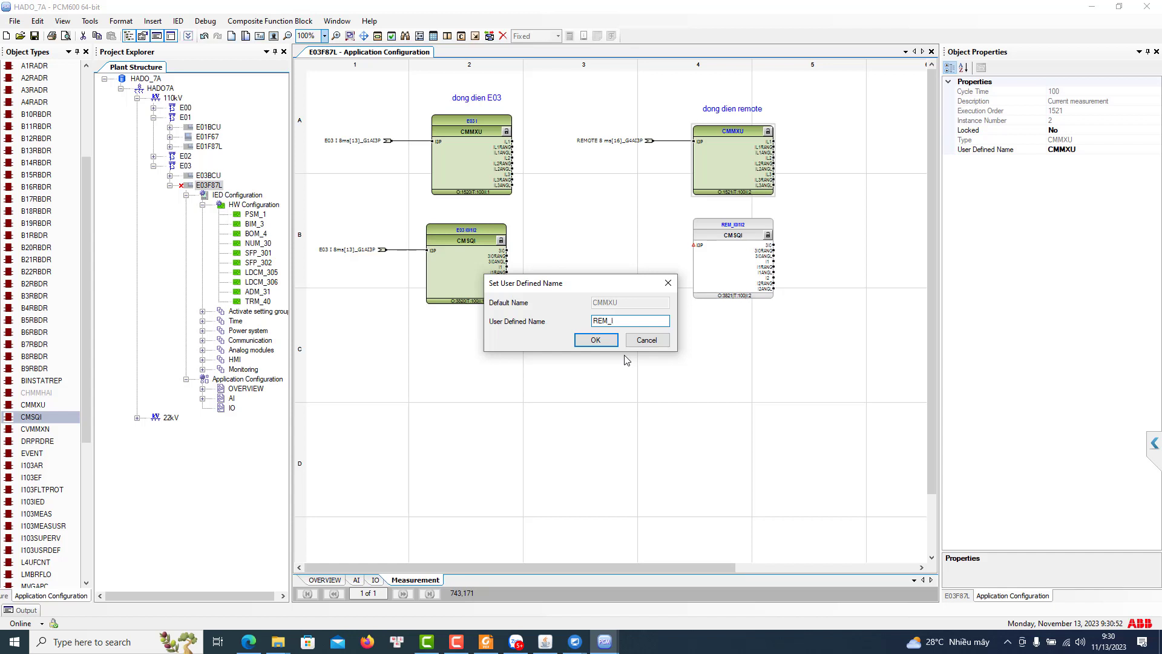
pyautogui.click(594, 346)
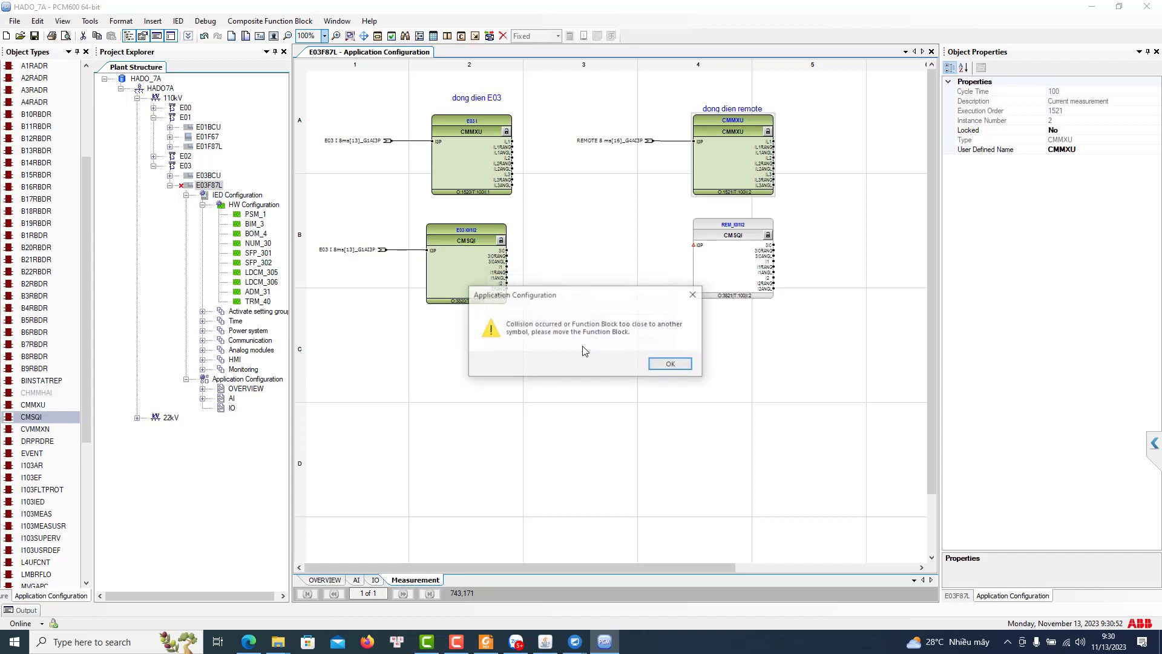
# Dismiss the collision warning and move the dong dien remote text slightly higher, clear of the REM_I block
pyautogui.click(671, 367)
pyautogui.click(749, 112)
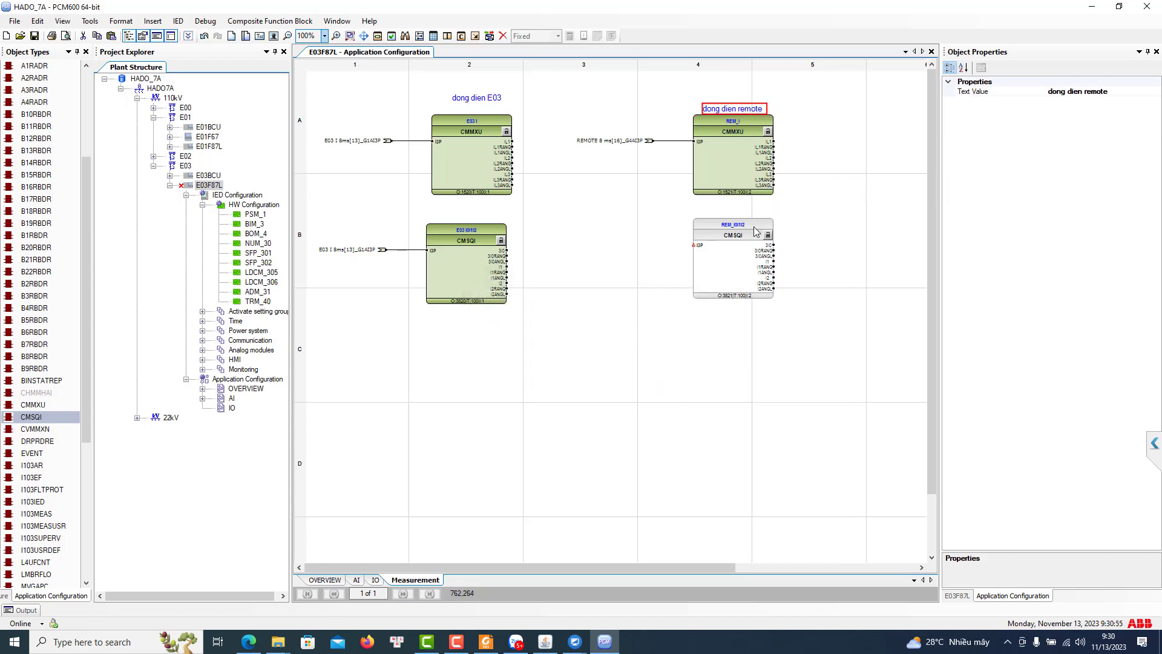
pyautogui.moveTo(734, 110); pyautogui.dragTo(734, 105)
# Connect the I3P input of the REM_I0I1I2 block to the existing variable REMOTE 8 ms[16]_G4AI3P
pyautogui.rightClick(700, 244)
pyautogui.moveTo(787, 251)
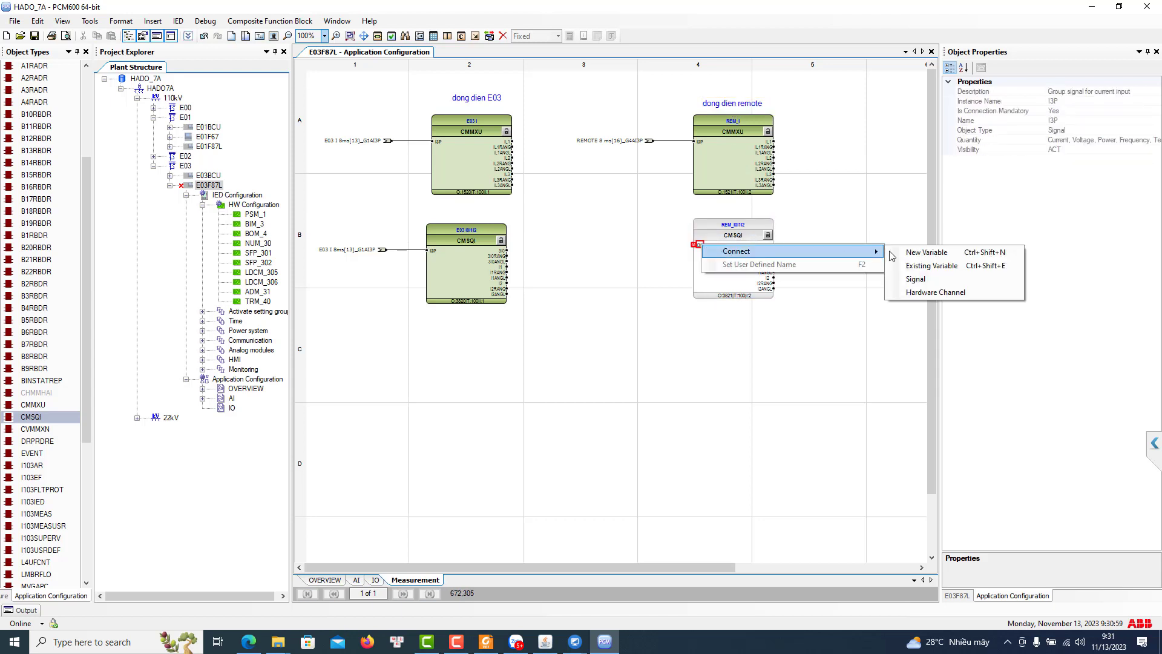
pyautogui.click(947, 270)
pyautogui.press('Down')
pyautogui.press('Down')
pyautogui.press('Down')
pyautogui.press('Down')
pyautogui.press('Down')
pyautogui.press('Down')
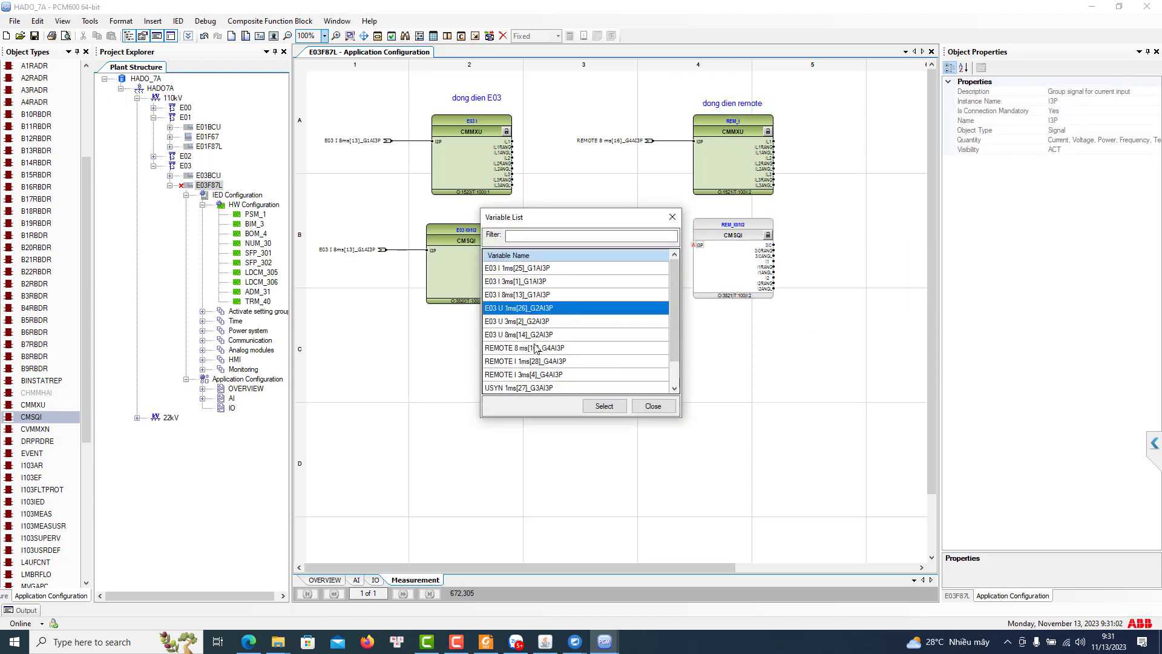
pyautogui.click(597, 405)
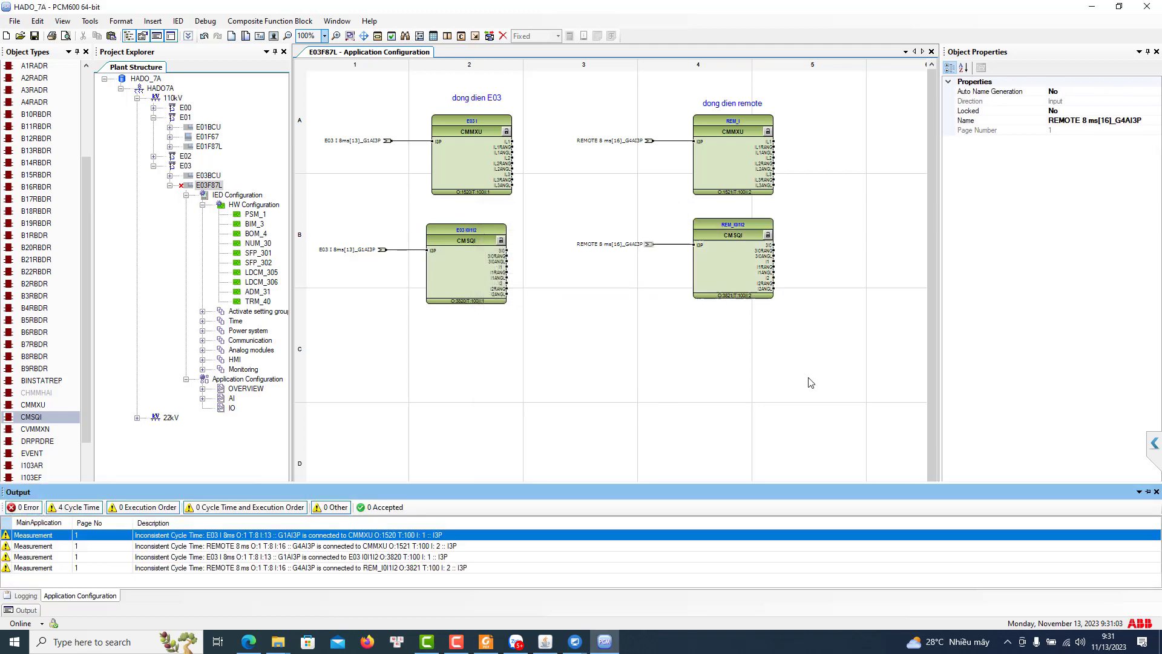
pyautogui.click(765, 344)
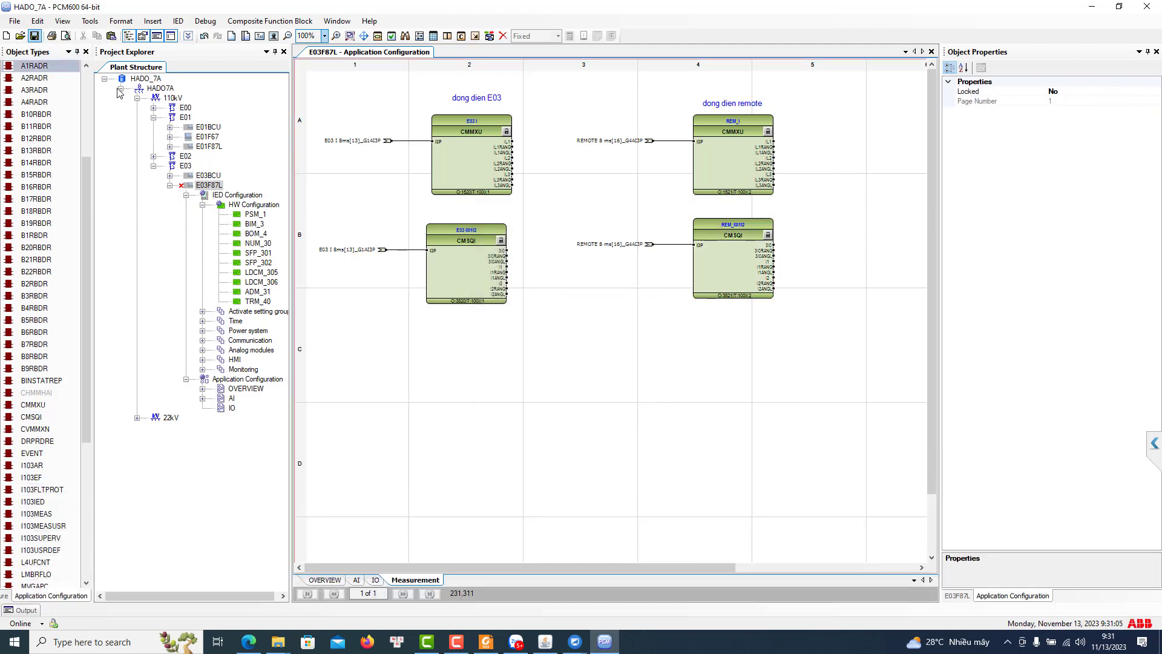
# Add a VMMXU block below the E03 I0I1I2 block, named UDAY, with cycle time 100 and execution order, instance 3810,1
pyautogui.scroll(-1, 539, 332)
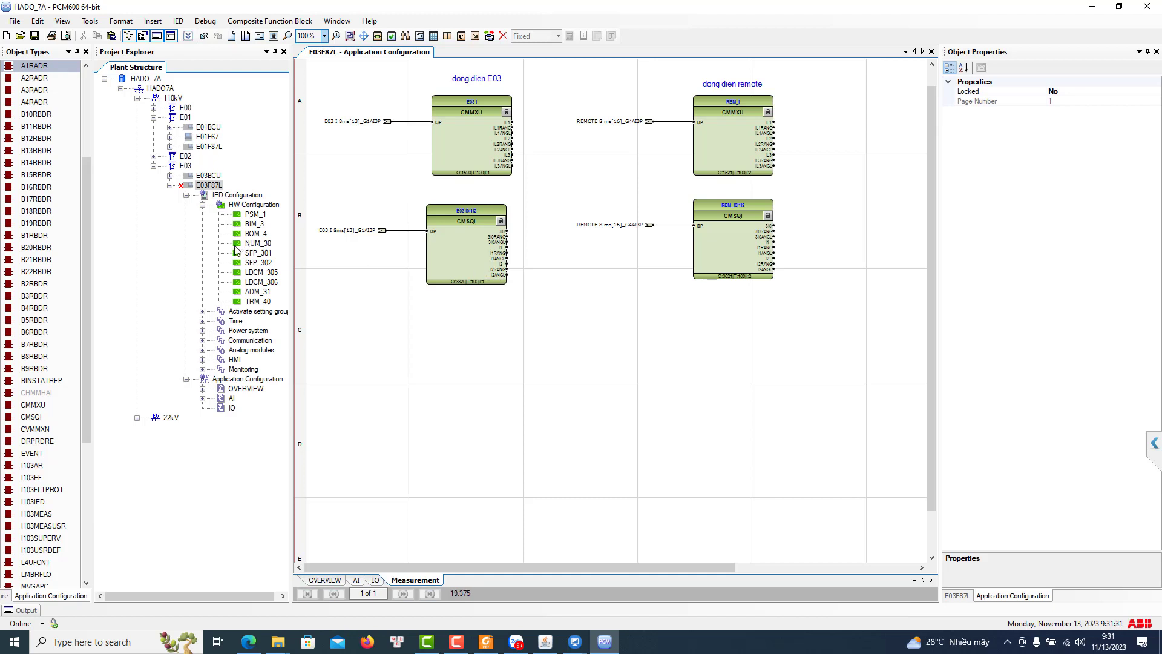
pyautogui.moveTo(89, 157)
pyautogui.mouseDown()
pyautogui.moveTo(77, 126)
pyautogui.moveTo(89, 209)
pyautogui.moveTo(98, 155)
pyautogui.mouseUp()
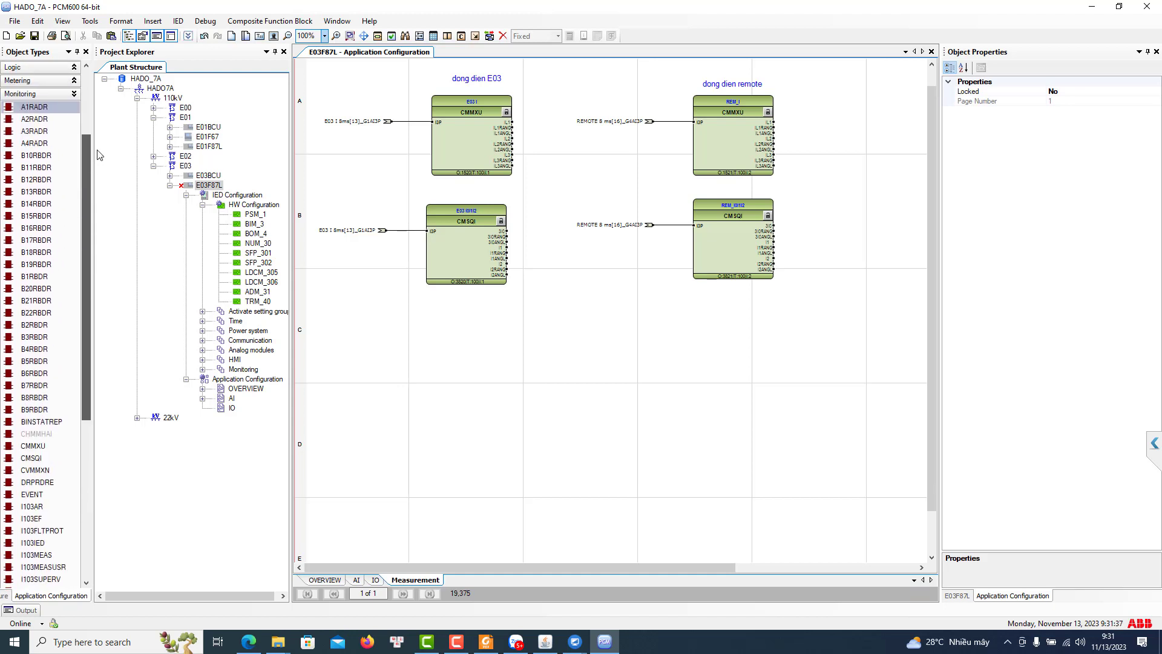
pyautogui.moveTo(669, 565); pyautogui.dragTo(616, 558)
pyautogui.scroll(-1, 563, 376)
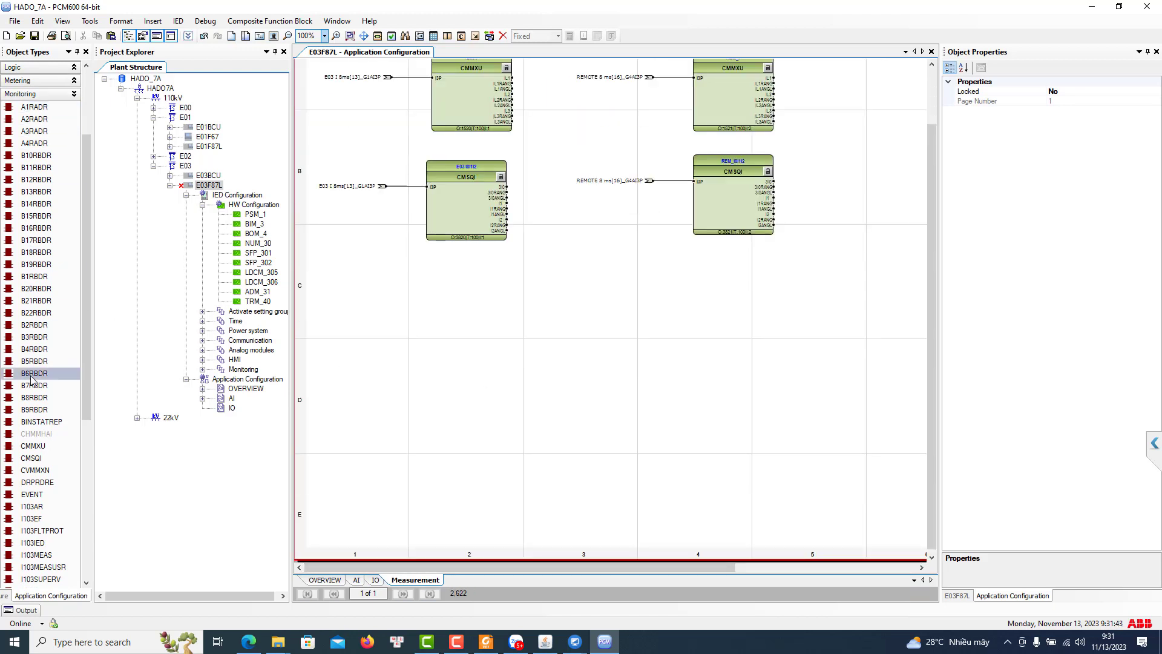
pyautogui.scroll(-8, 48, 412)
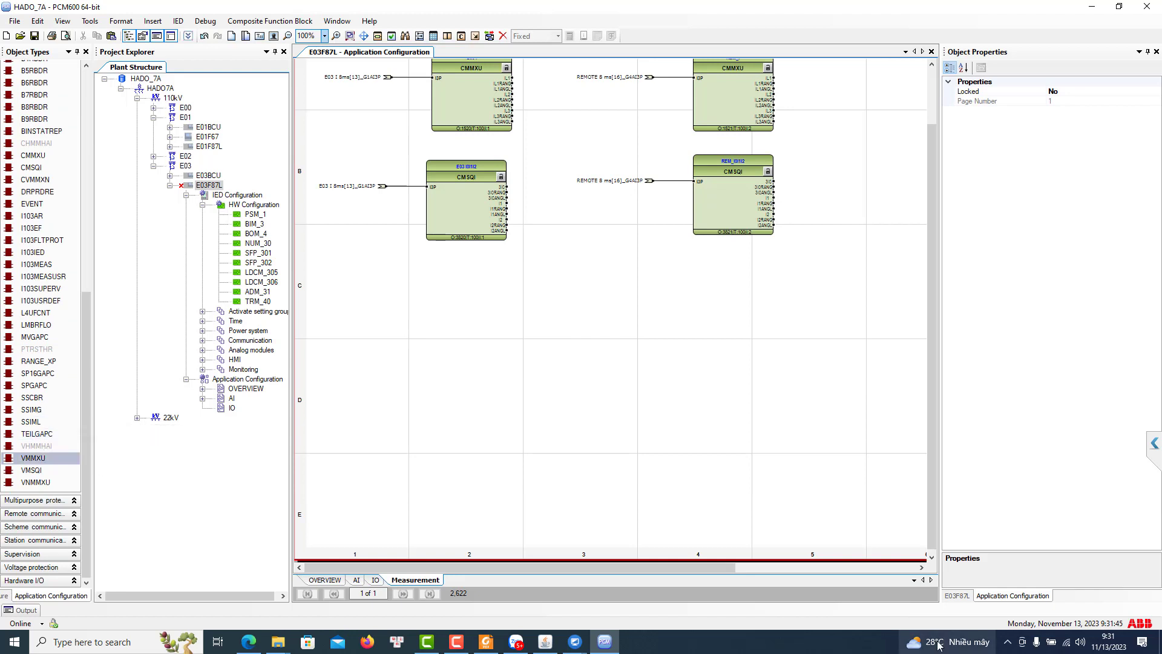
pyautogui.click(458, 643)
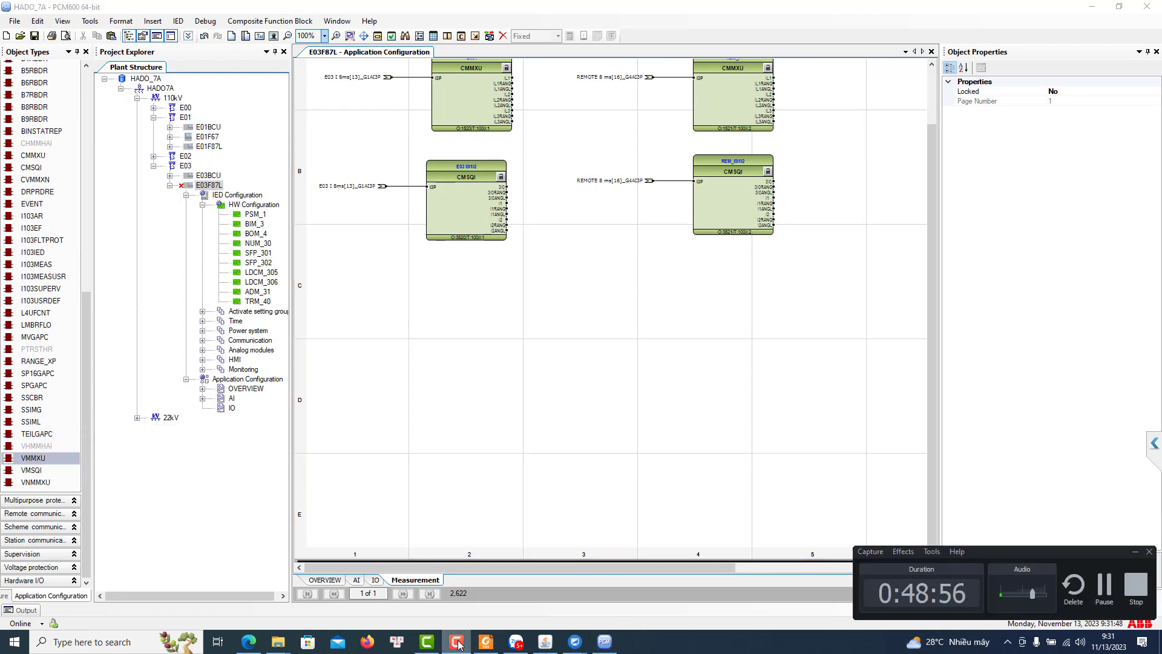
pyautogui.click(458, 643)
pyautogui.moveTo(41, 467); pyautogui.dragTo(421, 298)
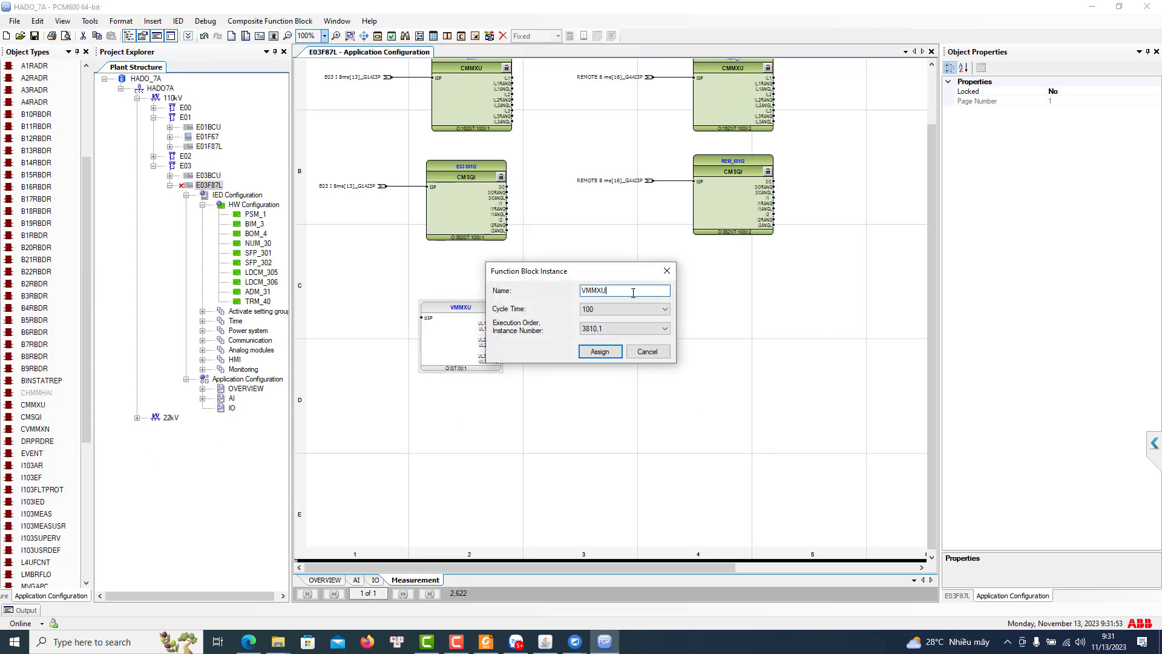
pyautogui.click(619, 293)
pyautogui.moveTo(619, 293); pyautogui.dragTo(517, 293)
pyautogui.write('U')
pyautogui.write('DAY')
pyautogui.click(600, 352)
# Move the UDAY block to the free area right of the REM_I block, level with it in row A
pyautogui.click(460, 359)
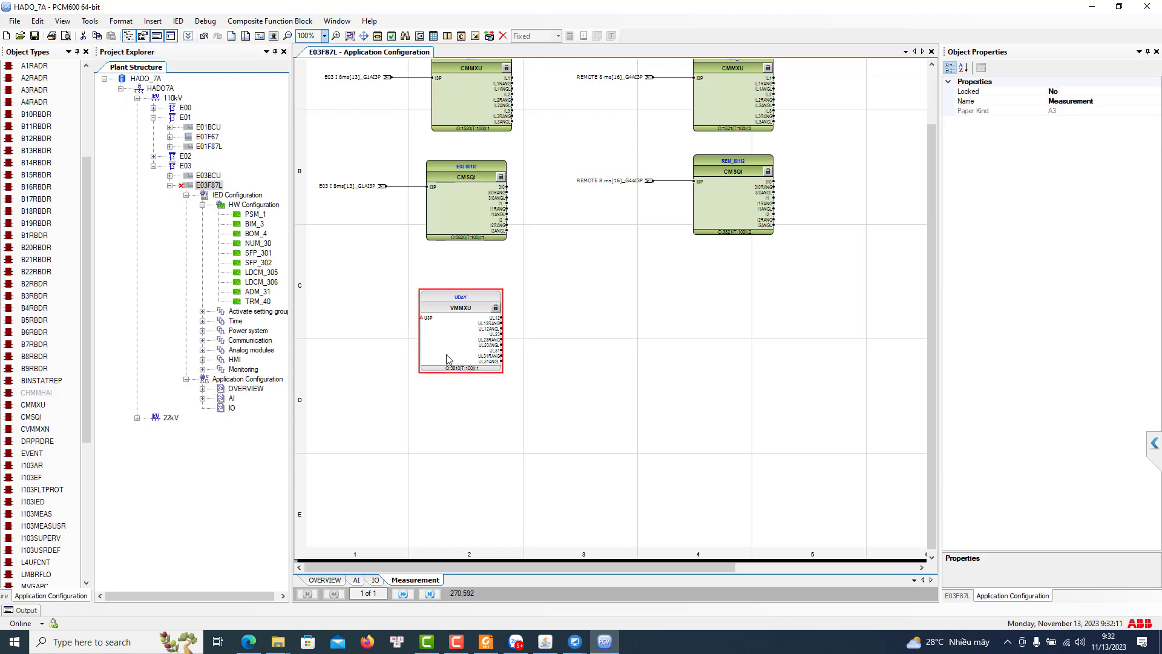
pyautogui.moveTo(460, 358); pyautogui.dragTo(756, 333)
pyautogui.click(654, 546)
pyautogui.moveTo(645, 567); pyautogui.dragTo(785, 567)
pyautogui.moveTo(570, 332); pyautogui.dragTo(724, 194)
pyautogui.scroll(3, 731, 265)
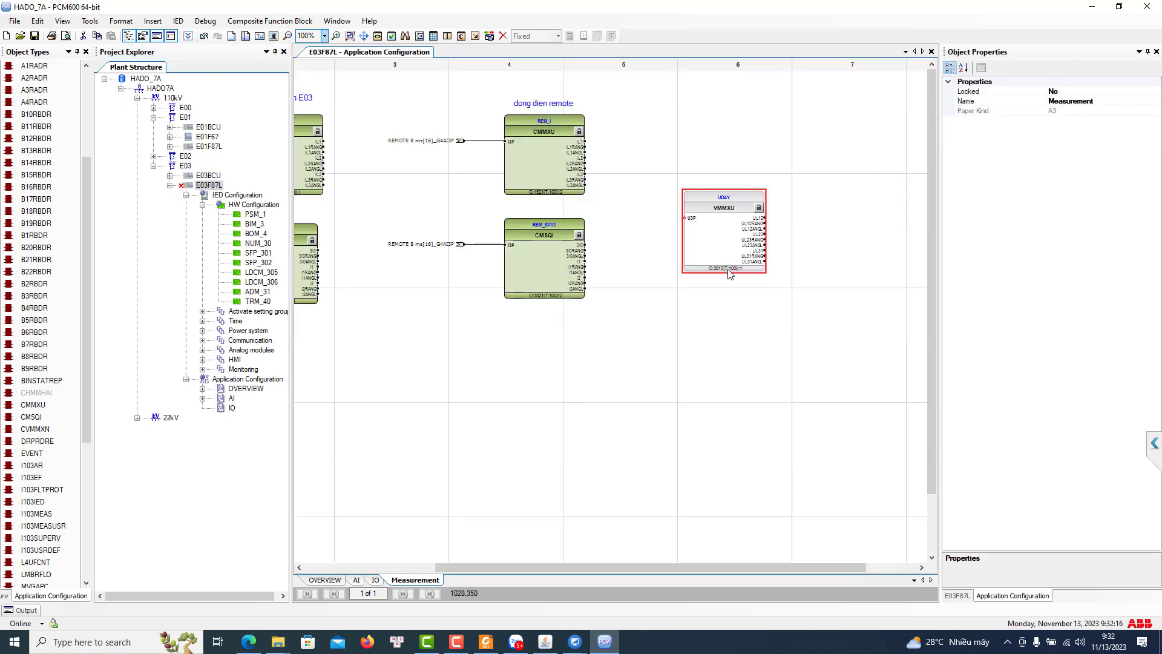
pyautogui.moveTo(731, 264); pyautogui.dragTo(759, 177)
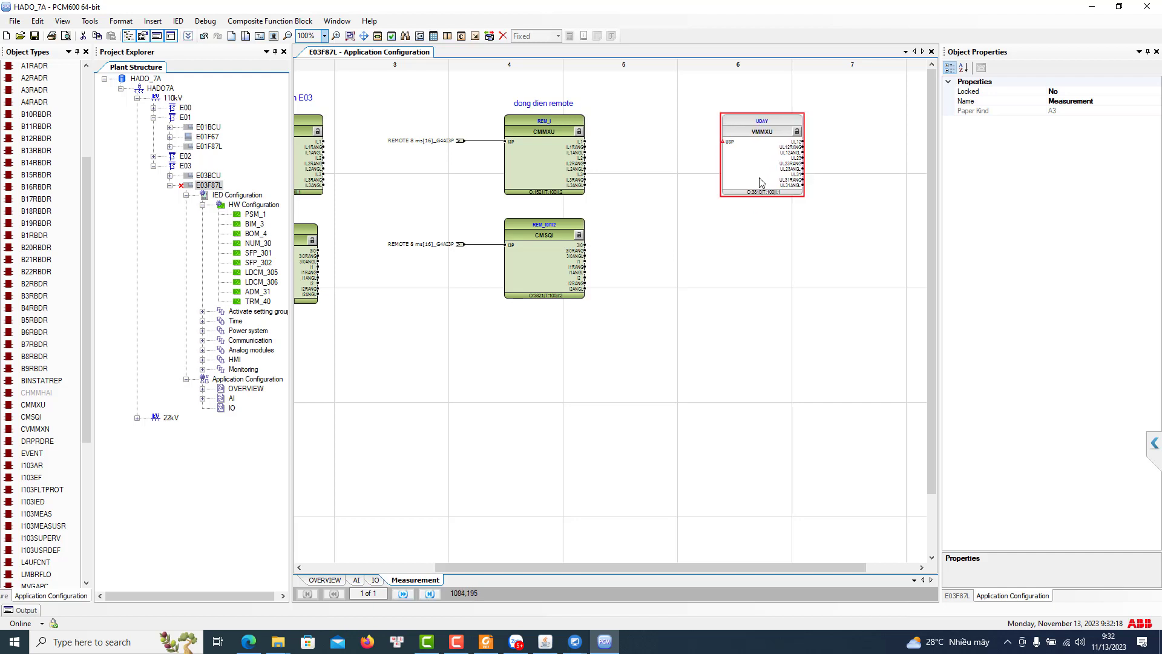
# Add a VNMMXU block below the UDAY block, keeping its default name, with cycle time 100 and execution order, instance 3840,1
pyautogui.moveTo(89, 419); pyautogui.dragTo(88, 543)
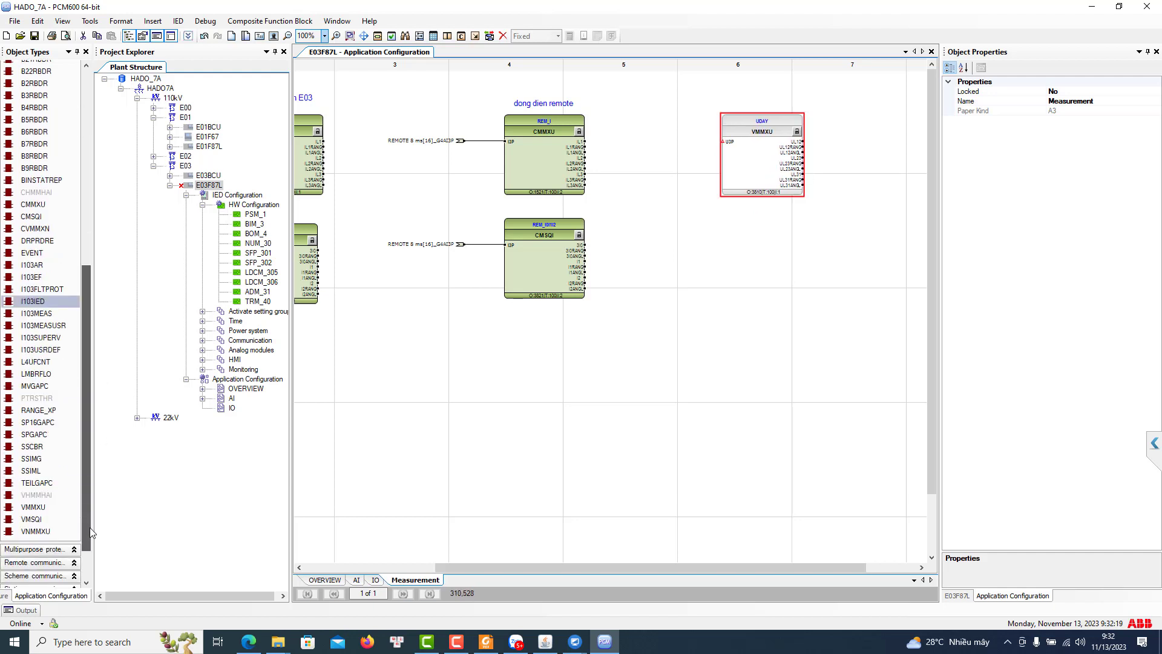
pyautogui.click(36, 503)
pyautogui.moveTo(36, 503); pyautogui.dragTo(722, 226)
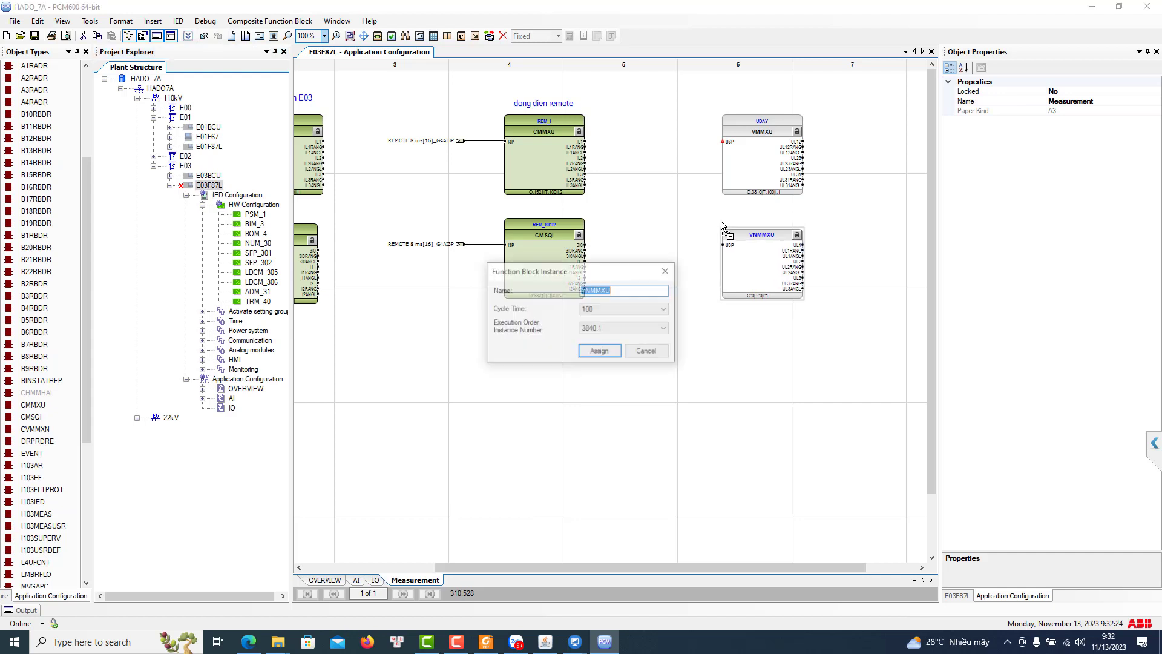
pyautogui.click(598, 352)
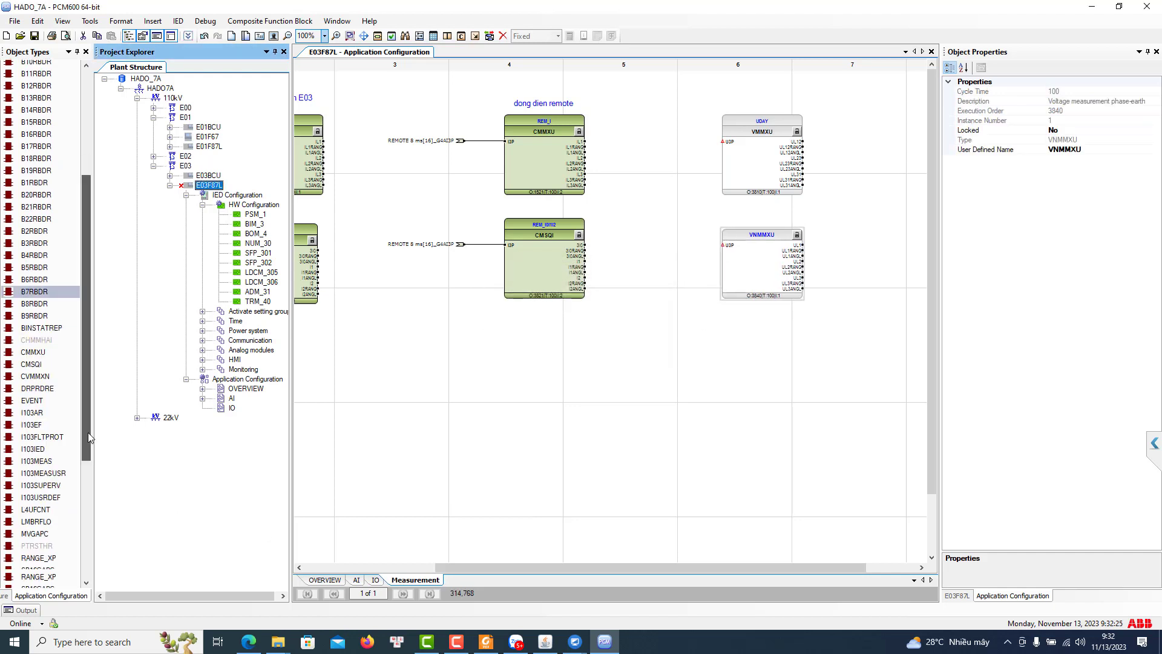
# Add a VMSQI block below the VNMMXU block, keeping its default name, with cycle time 100 and execution order, instance 3830,1
pyautogui.moveTo(89, 432); pyautogui.dragTo(88, 560)
pyautogui.click(37, 491)
pyautogui.moveTo(36, 491); pyautogui.dragTo(726, 343)
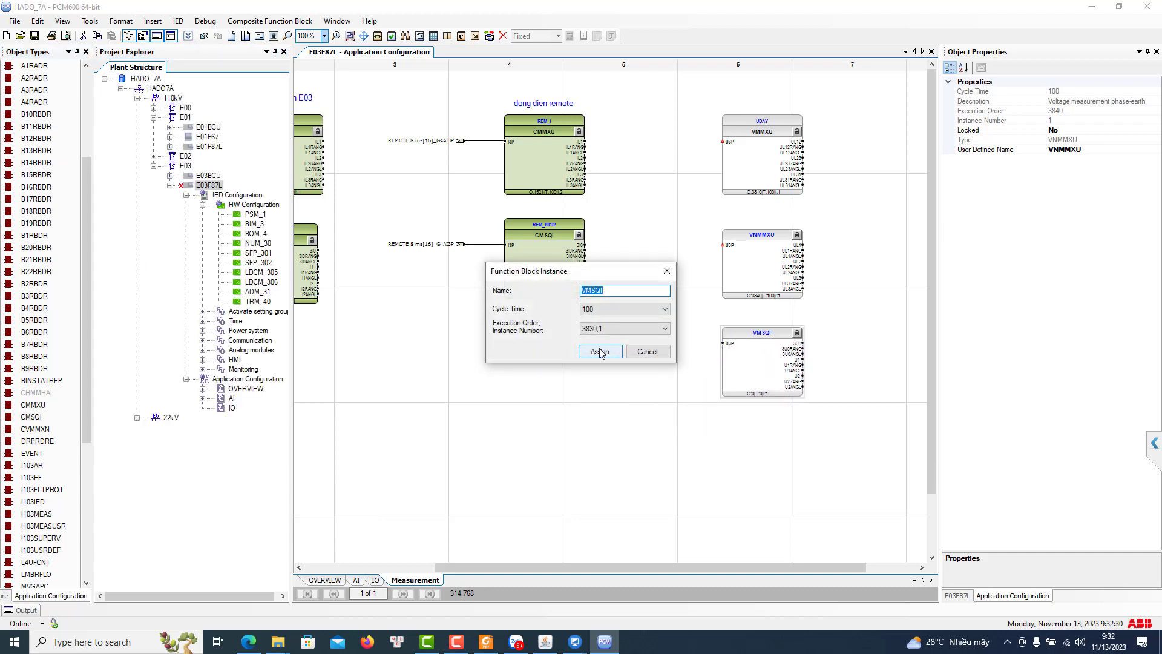
pyautogui.click(600, 351)
# Set the user-defined name of the VNMMXU block to UPHA
pyautogui.click(750, 173)
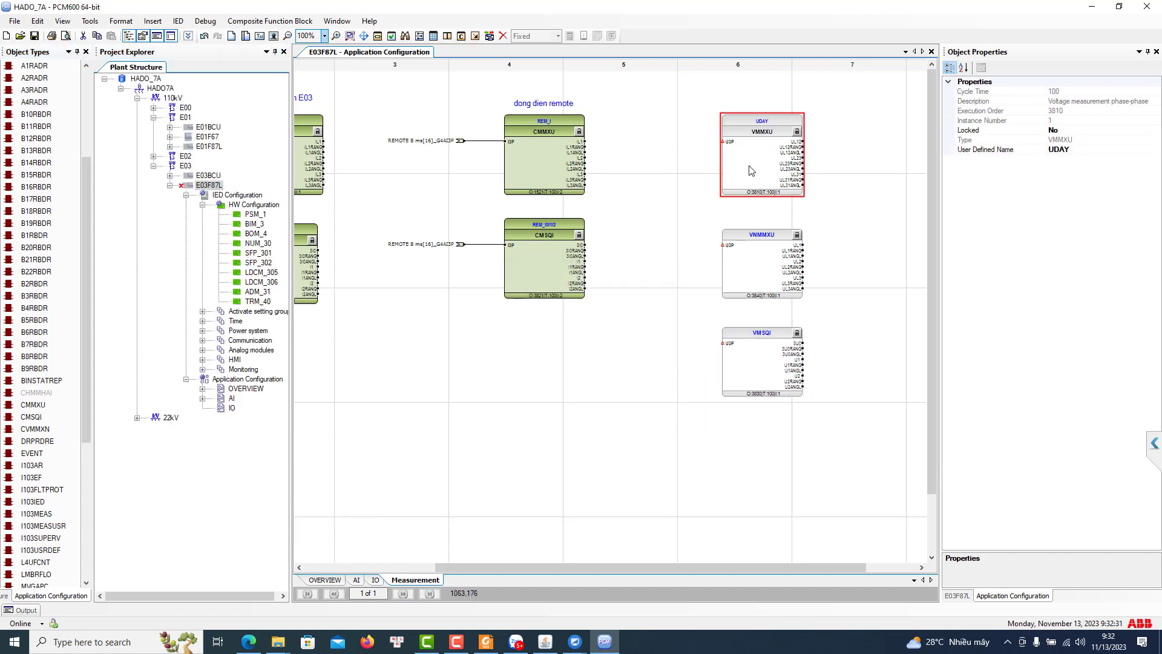
pyautogui.click(756, 274)
pyautogui.rightClick(757, 277)
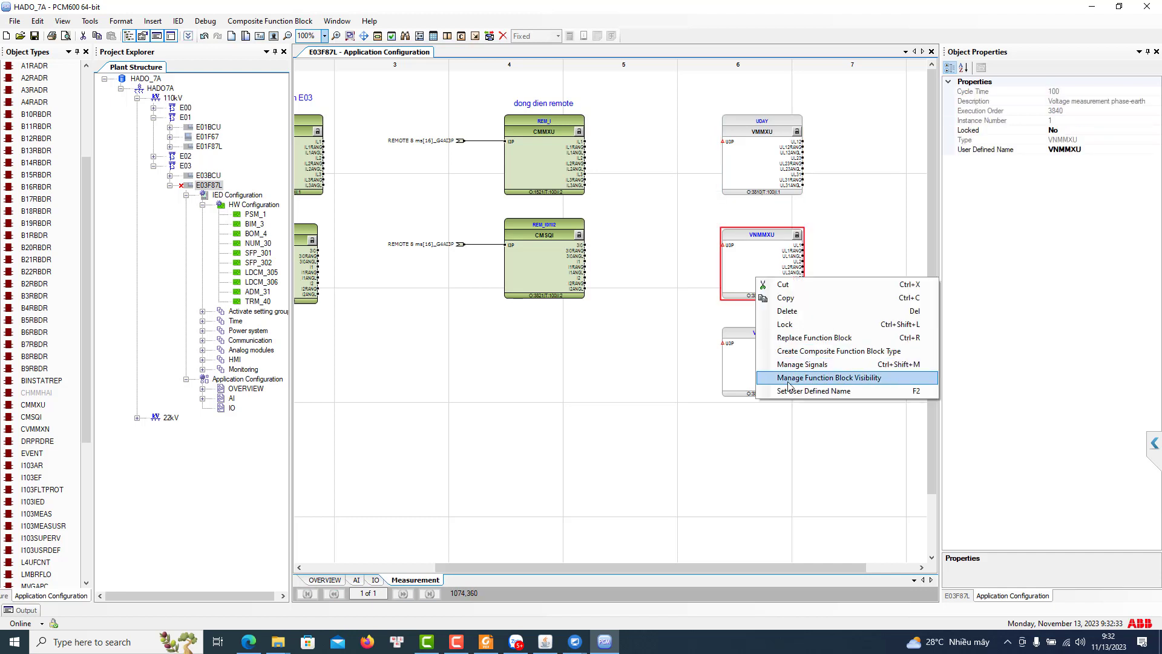
pyautogui.click(814, 390)
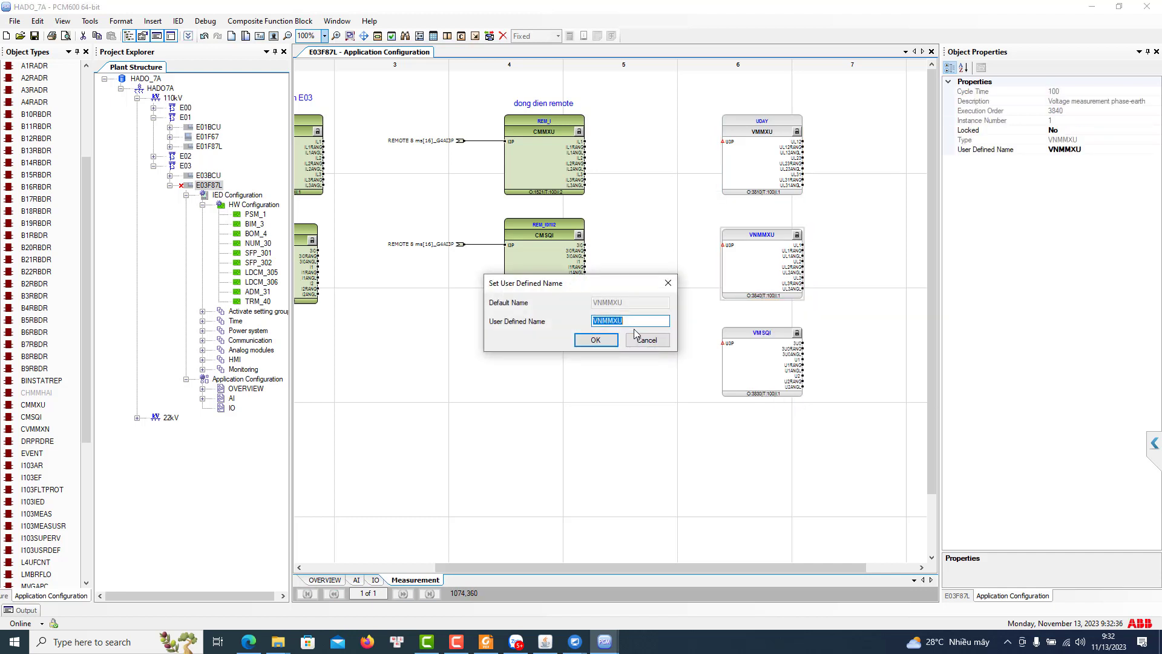
pyautogui.write('UPHA')
pyautogui.click(594, 341)
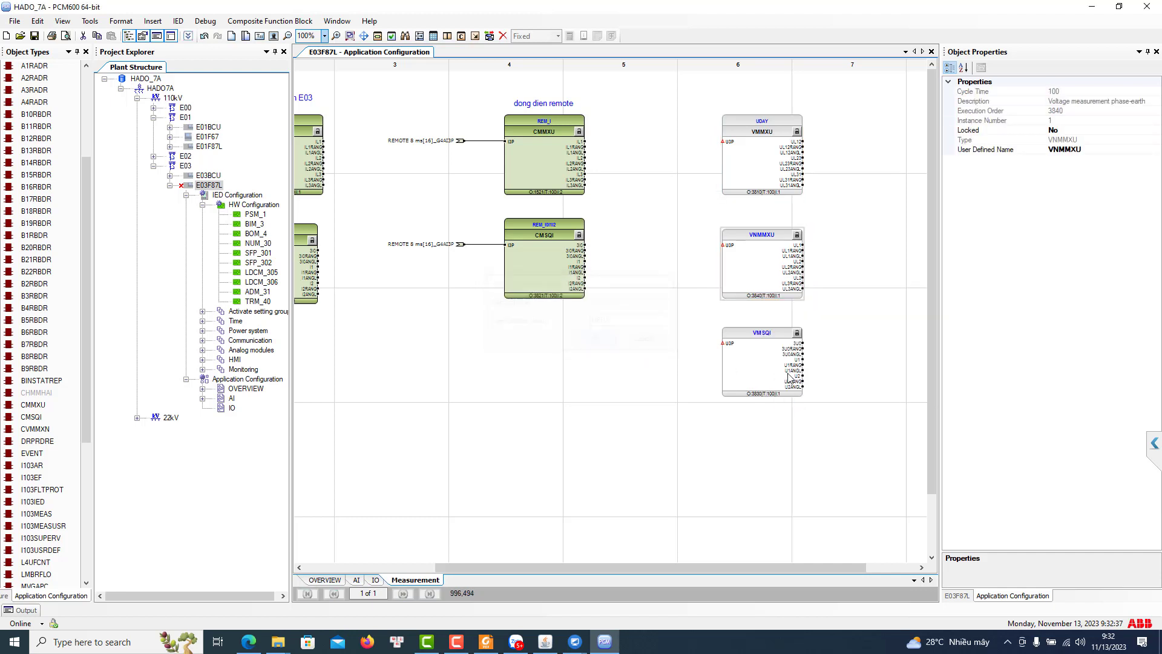
# Set the user-defined name of the VMSQI block to U0U1U2
pyautogui.rightClick(761, 362)
pyautogui.click(808, 458)
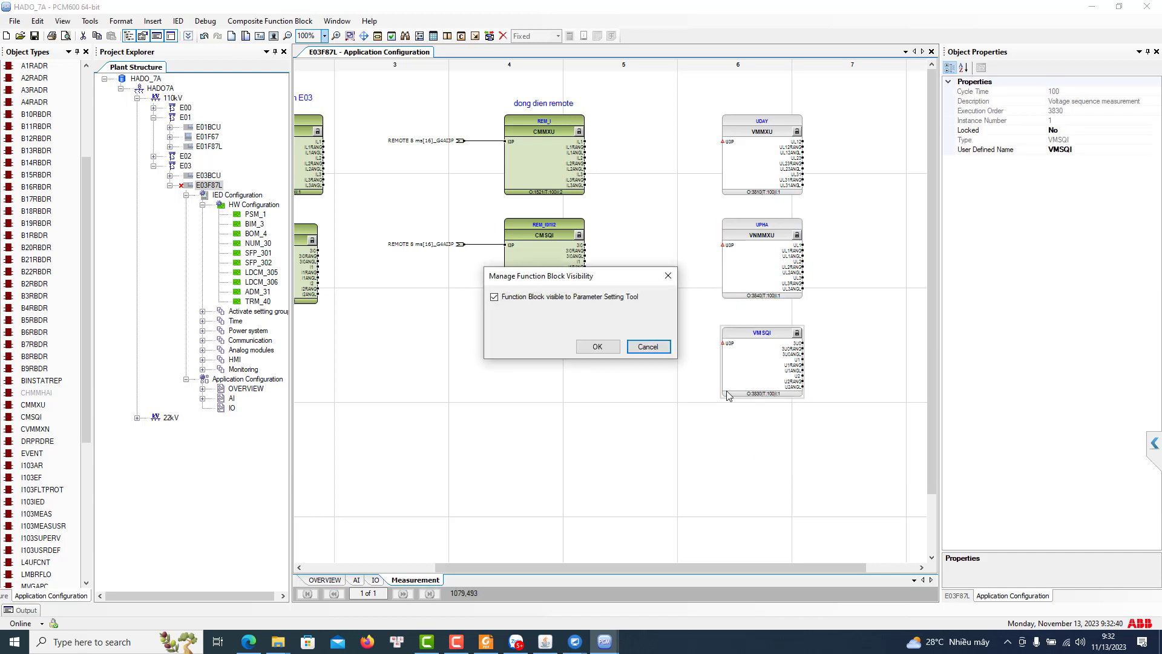
pyautogui.click(669, 348)
pyautogui.rightClick(757, 360)
pyautogui.click(810, 476)
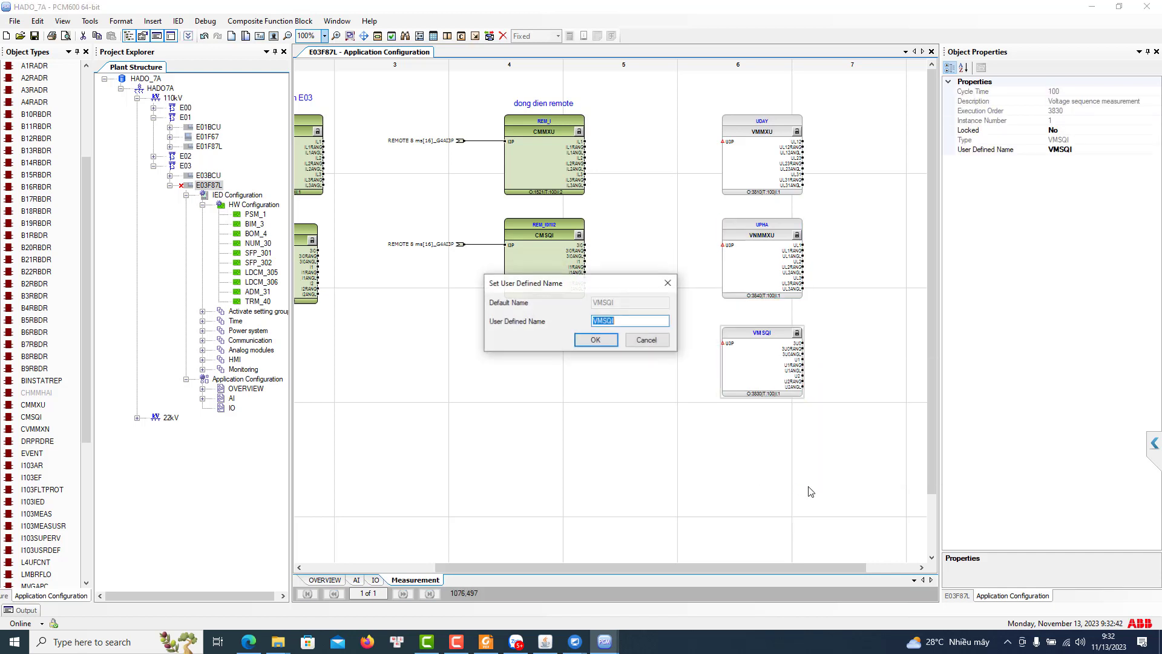
pyautogui.write('U0U1')
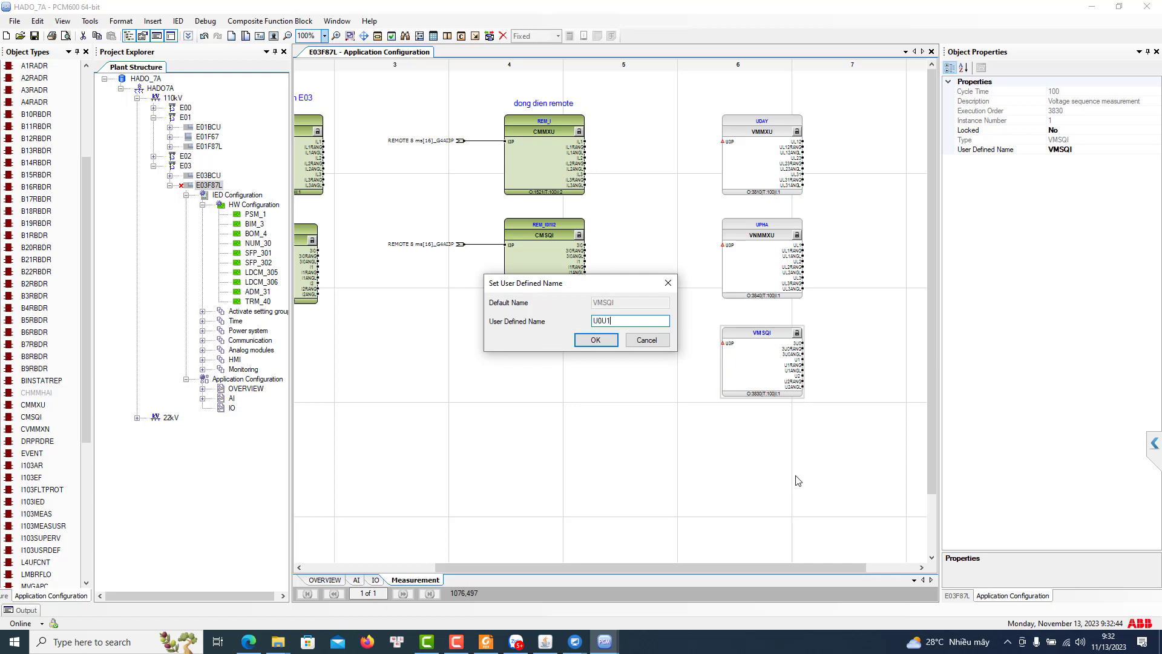
pyautogui.write('2')
pyautogui.click(595, 340)
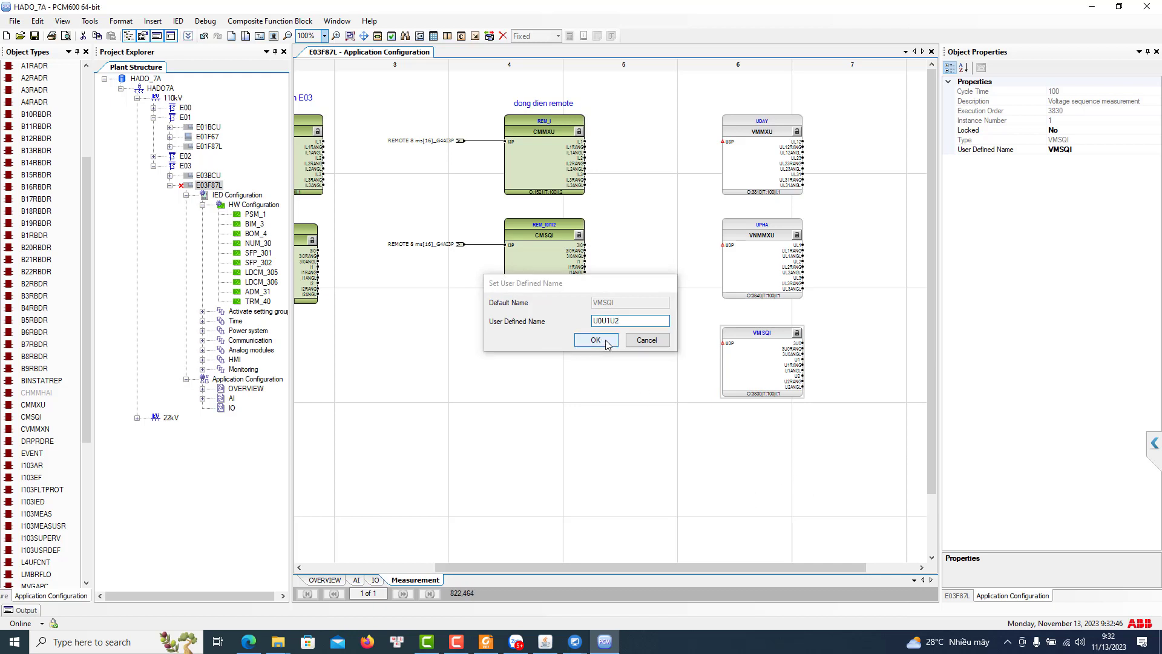
# Connect the U3P inputs of the UDAY, UPHA and U0U1U2 blocks to the existing variable E03 U 8ms[14]_G2AI3P
pyautogui.rightClick(731, 145)
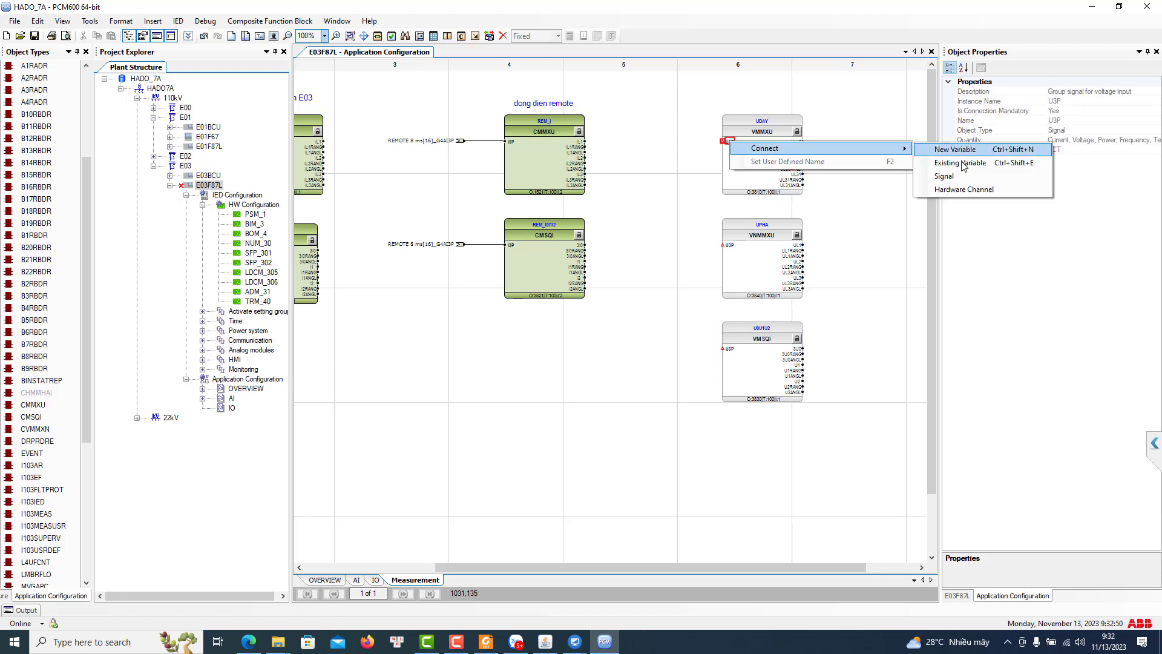
pyautogui.click(752, 152)
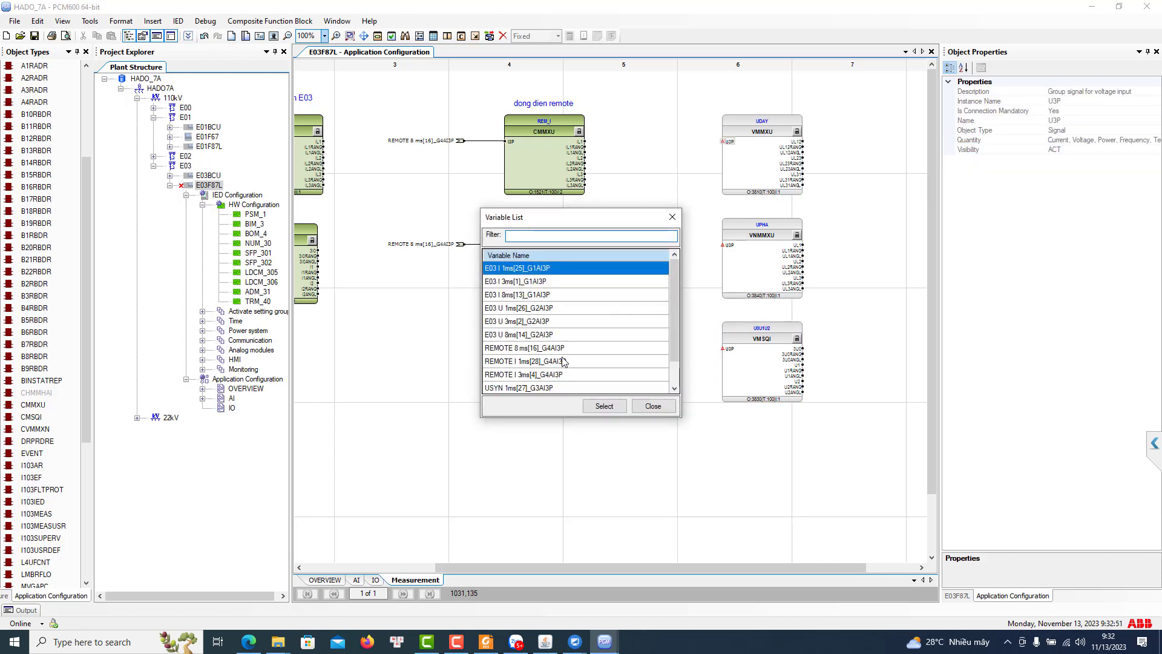
pyautogui.click(522, 321)
pyautogui.click(523, 334)
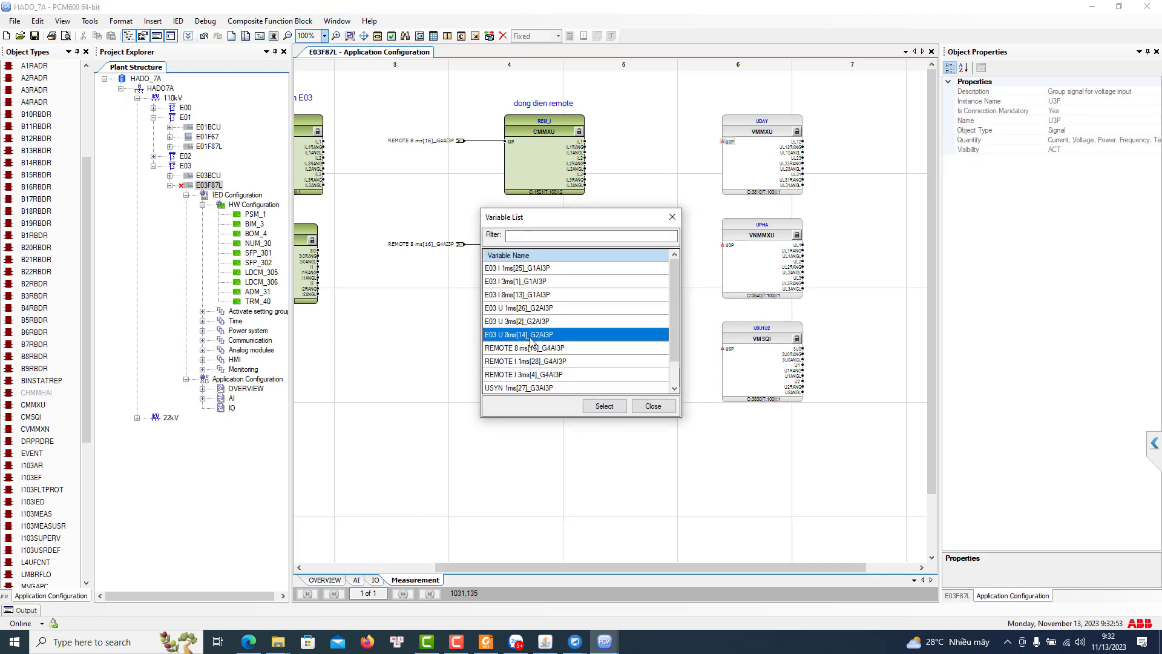
pyautogui.click(604, 406)
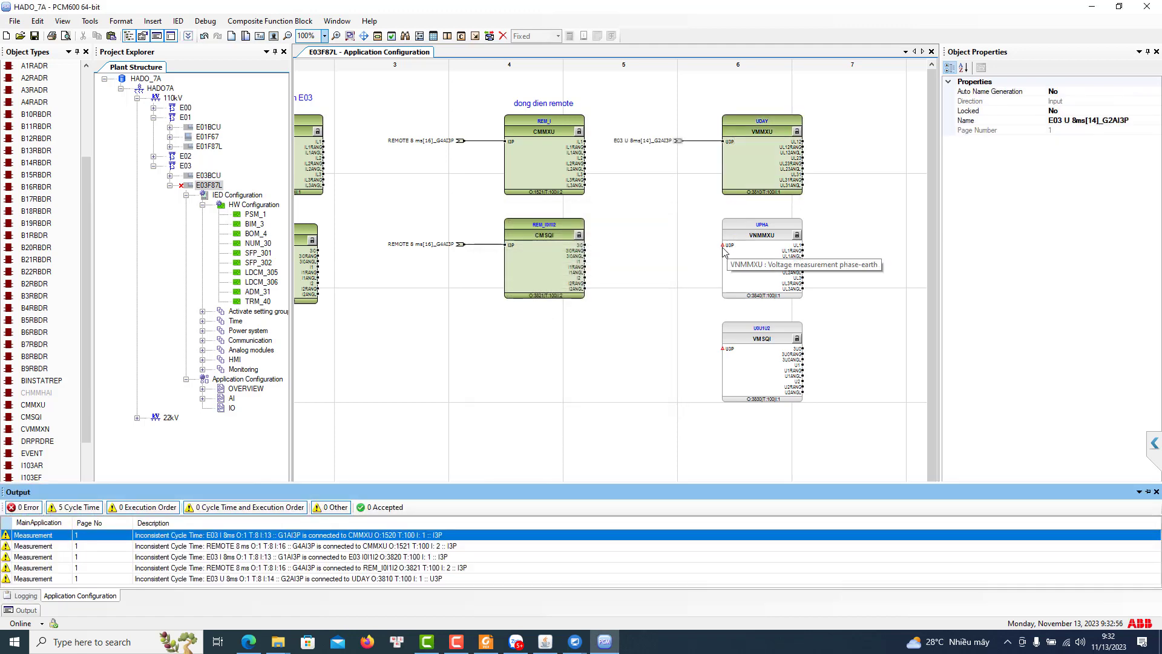
pyautogui.moveTo(713, 235); pyautogui.dragTo(680, 141)
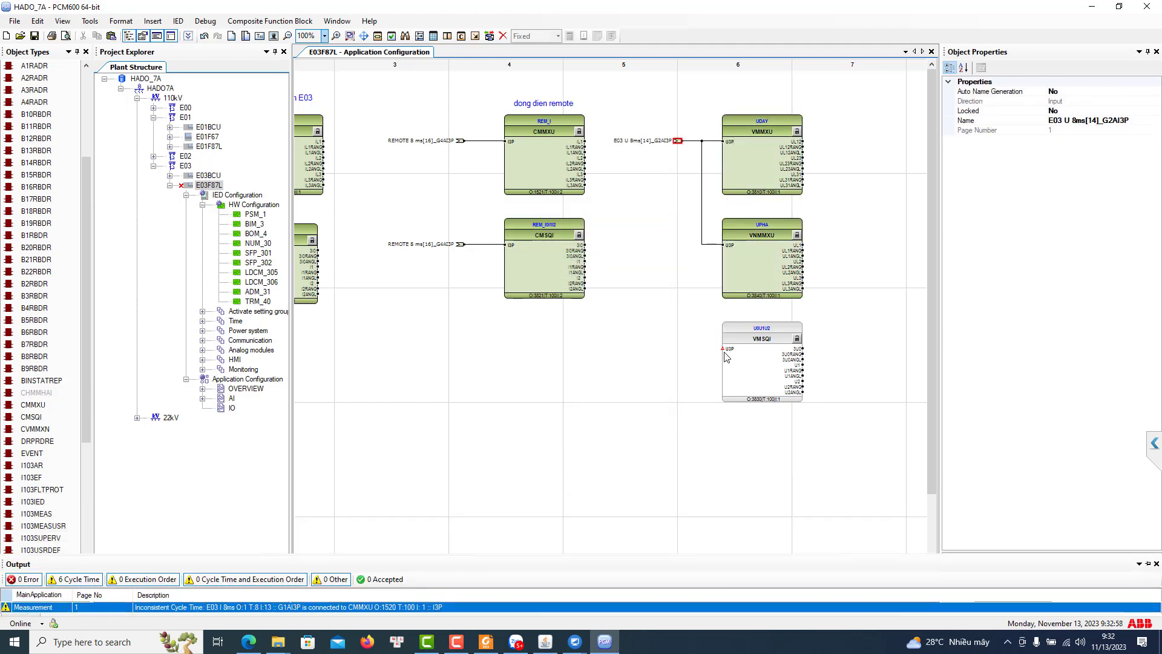
pyautogui.moveTo(723, 351); pyautogui.dragTo(679, 142)
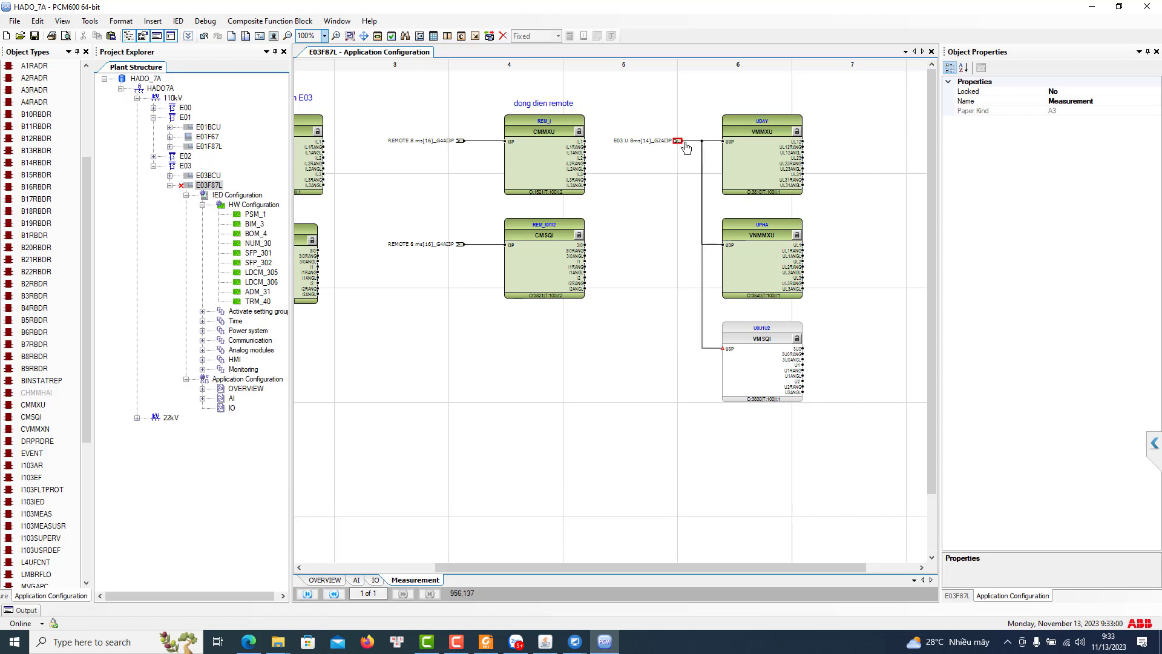
# Move the three voltage measurement blocks together with their shared input variable farther right of the remote current blocks
pyautogui.moveTo(620, 85); pyautogui.dragTo(833, 421)
pyautogui.moveTo(753, 256); pyautogui.dragTo(802, 250)
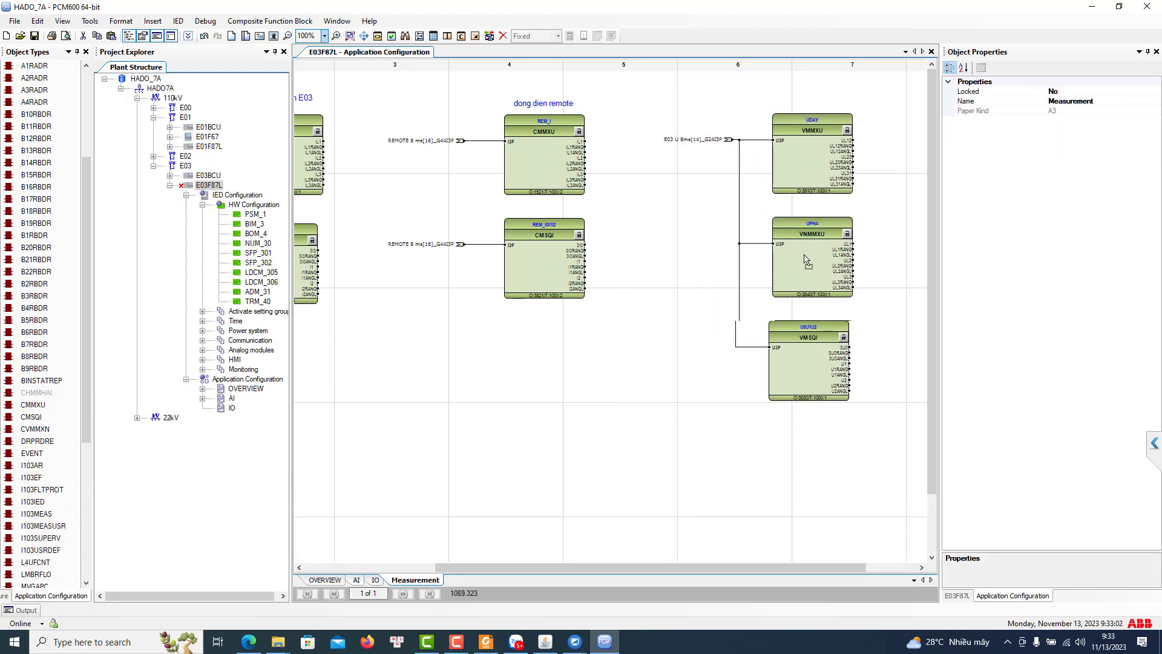
pyautogui.moveTo(786, 567); pyautogui.dragTo(871, 566)
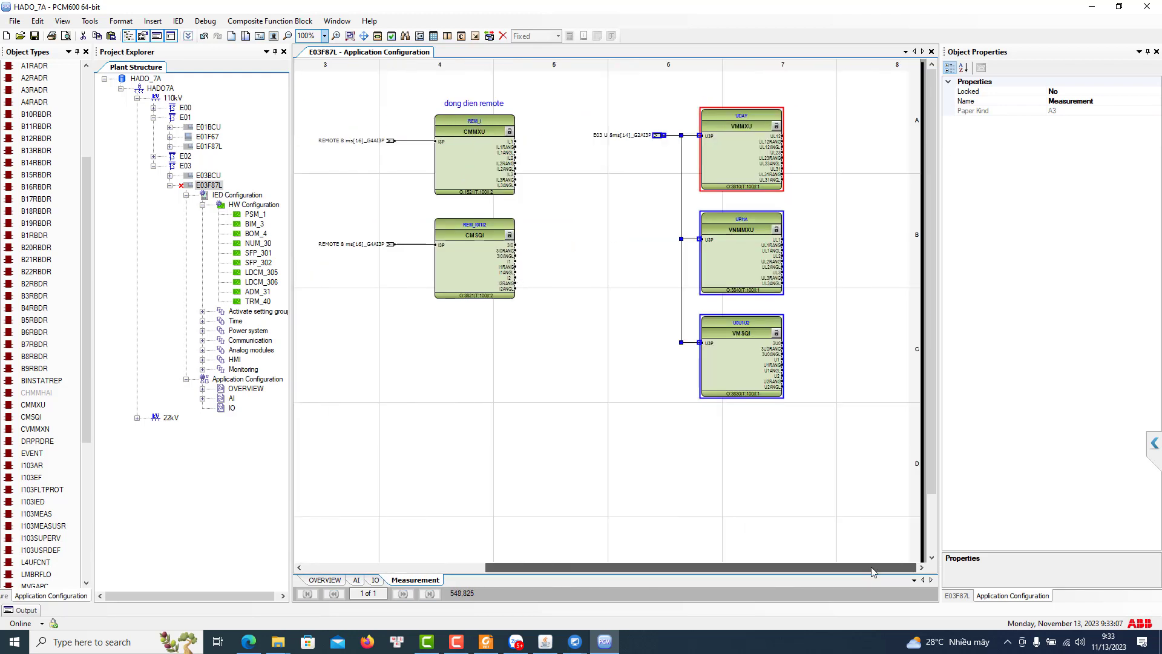
pyautogui.click(653, 470)
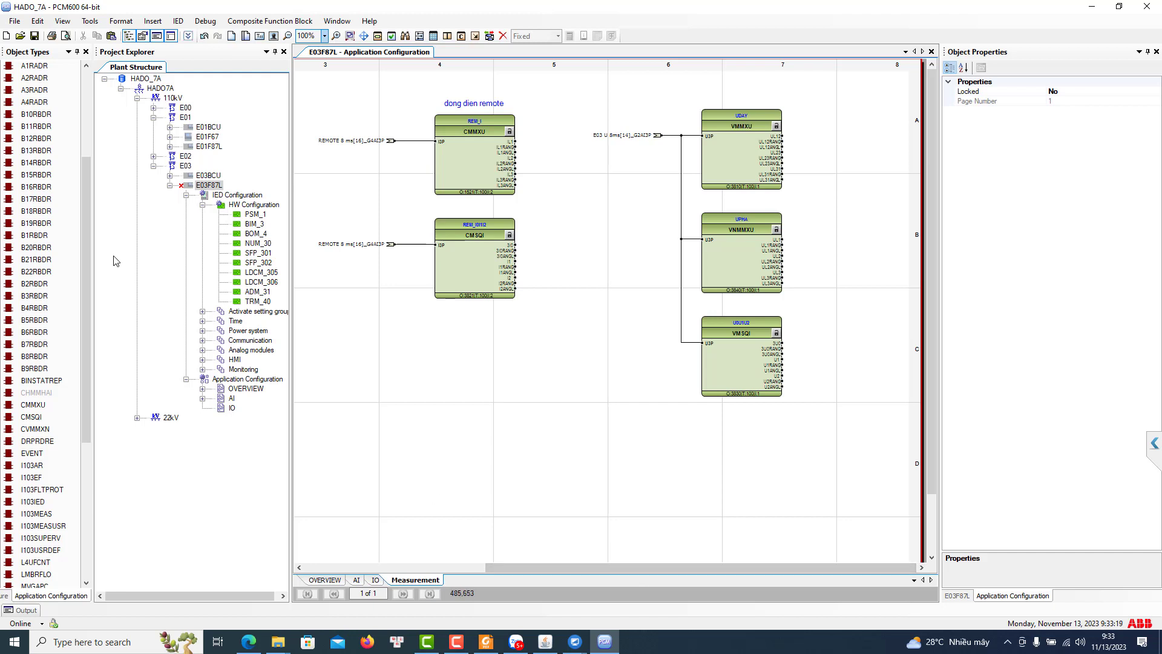
# Add a VNMMXU function block named USYN below the U0U1U2 block on the Measurement sheet
pyautogui.scroll(-7, 87, 182)
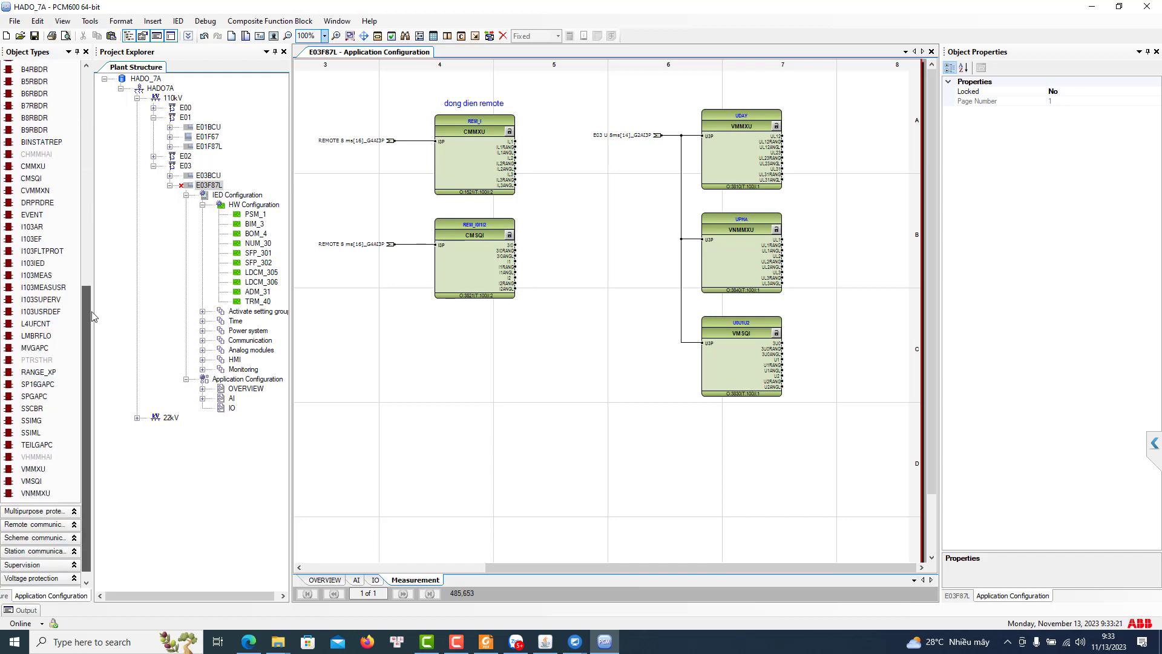
pyautogui.moveTo(63, 493); pyautogui.dragTo(696, 434)
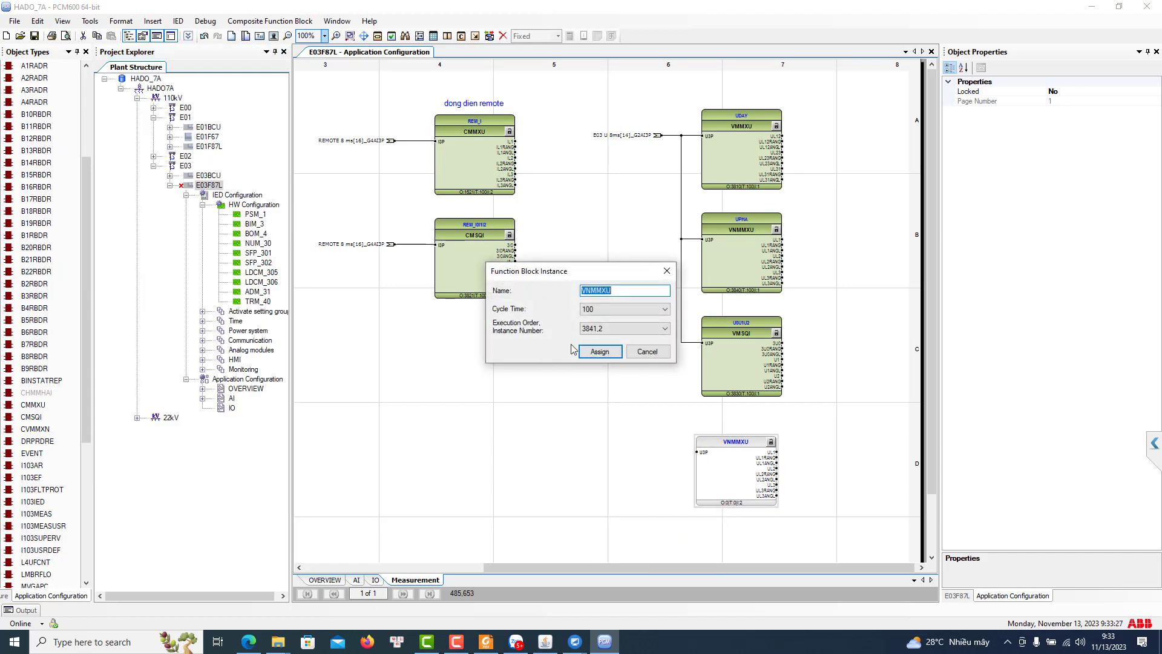
pyautogui.write('USYN')
pyautogui.click(600, 351)
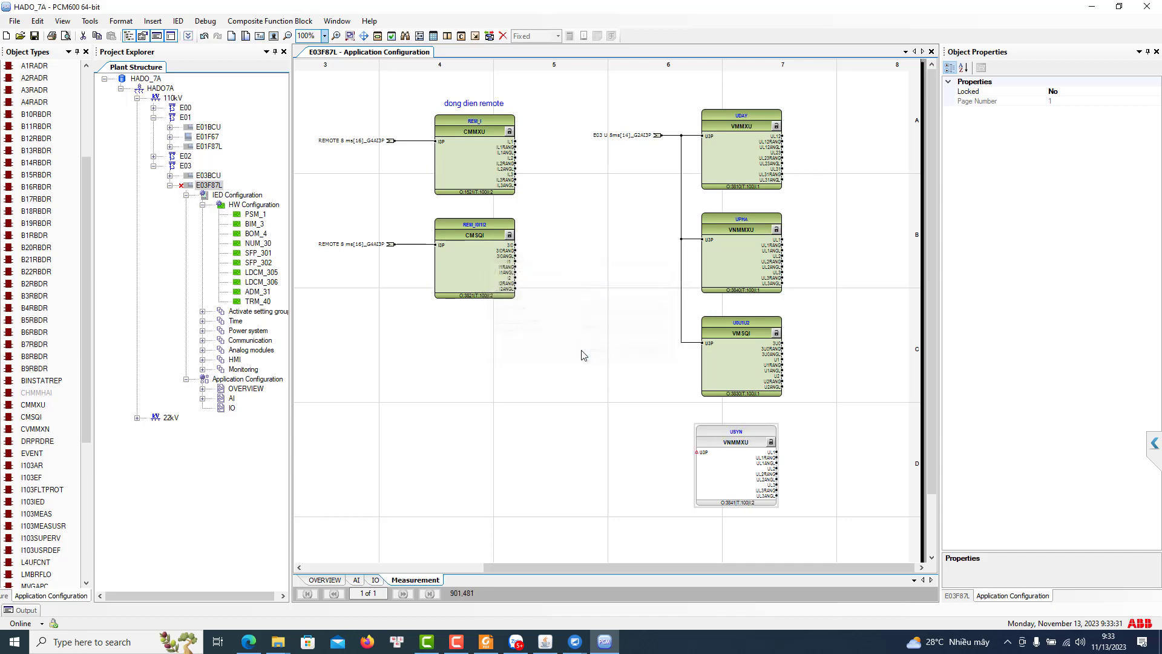
# Connect the U3P input of the USYN block to the existing variable USYN 8ms[15]_G3AI3P
pyautogui.rightClick(702, 451)
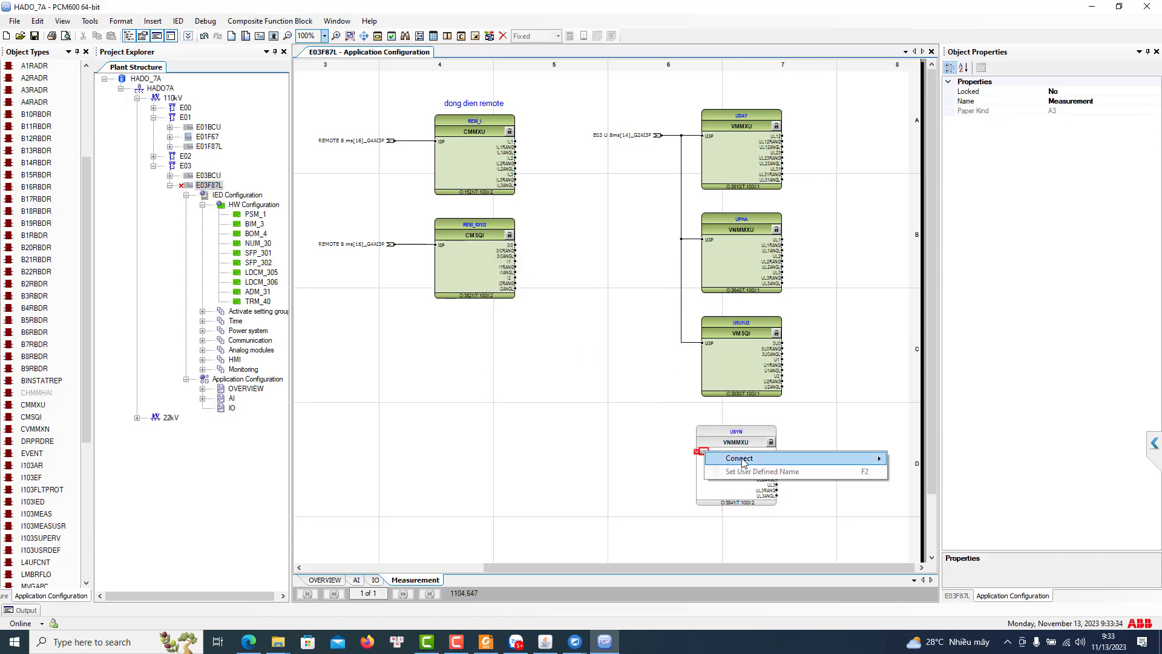
pyautogui.moveTo(787, 459)
pyautogui.click(988, 479)
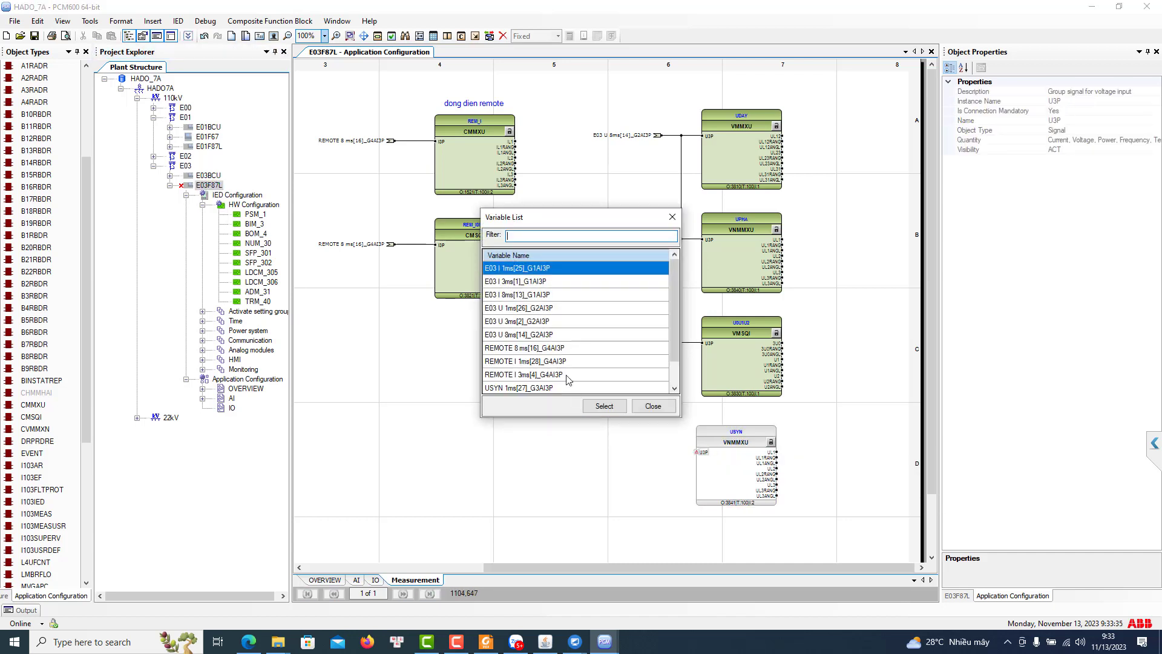
pyautogui.scroll(-2, 569, 374)
pyautogui.click(540, 375)
pyautogui.click(603, 407)
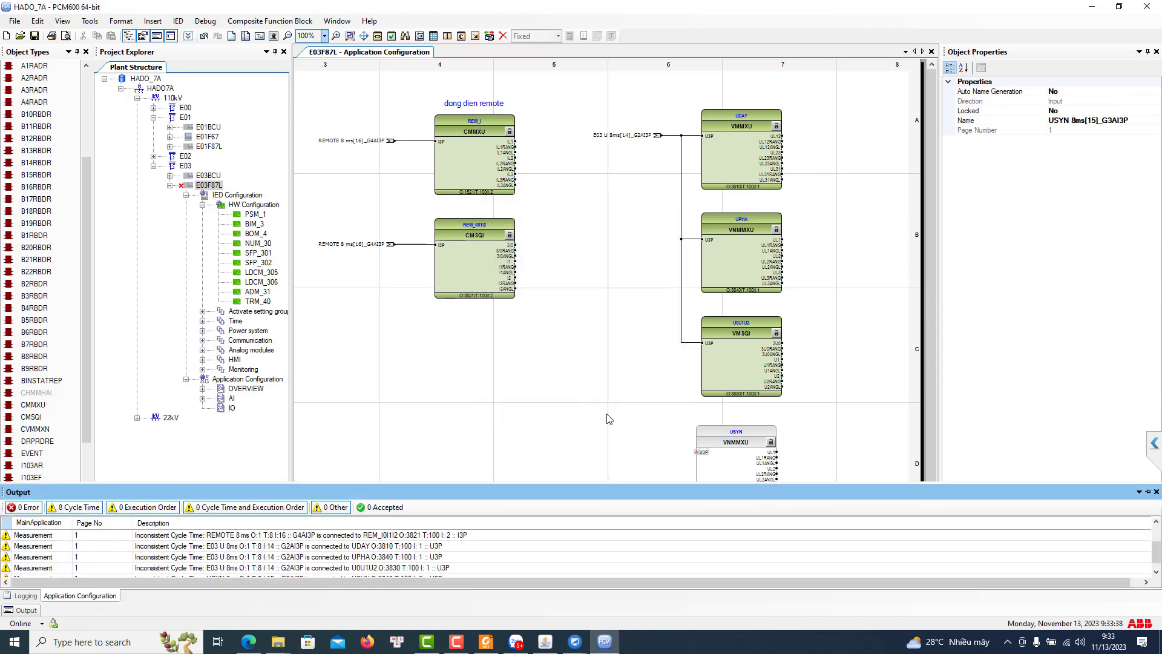
pyautogui.click(537, 377)
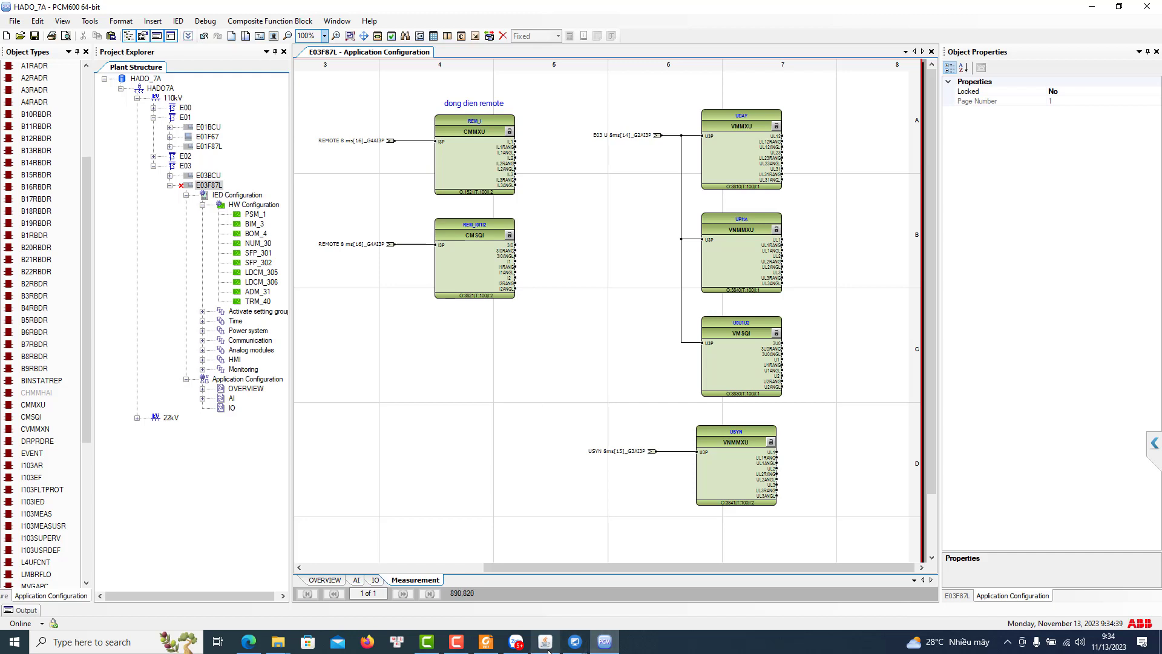
# Switch to the UltraViewer remote session and examine the bay and busbar measurements on the 110kV E33 Van Gia substation diagram
pyautogui.click(569, 644)
pyautogui.click(619, 577)
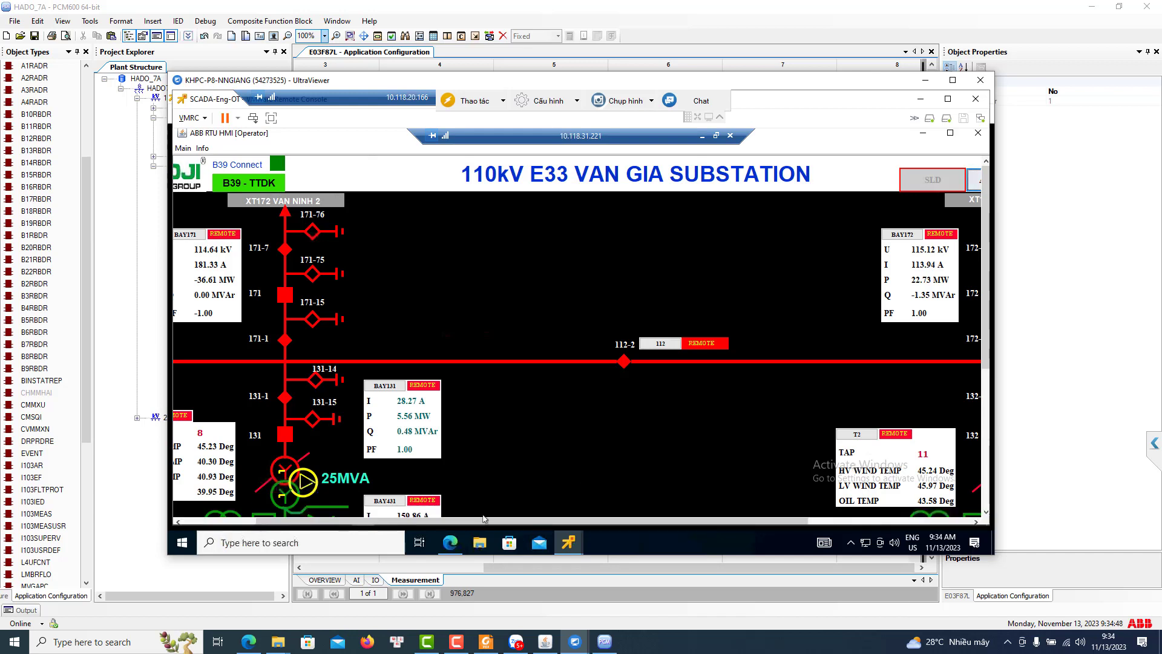
pyautogui.click(178, 521)
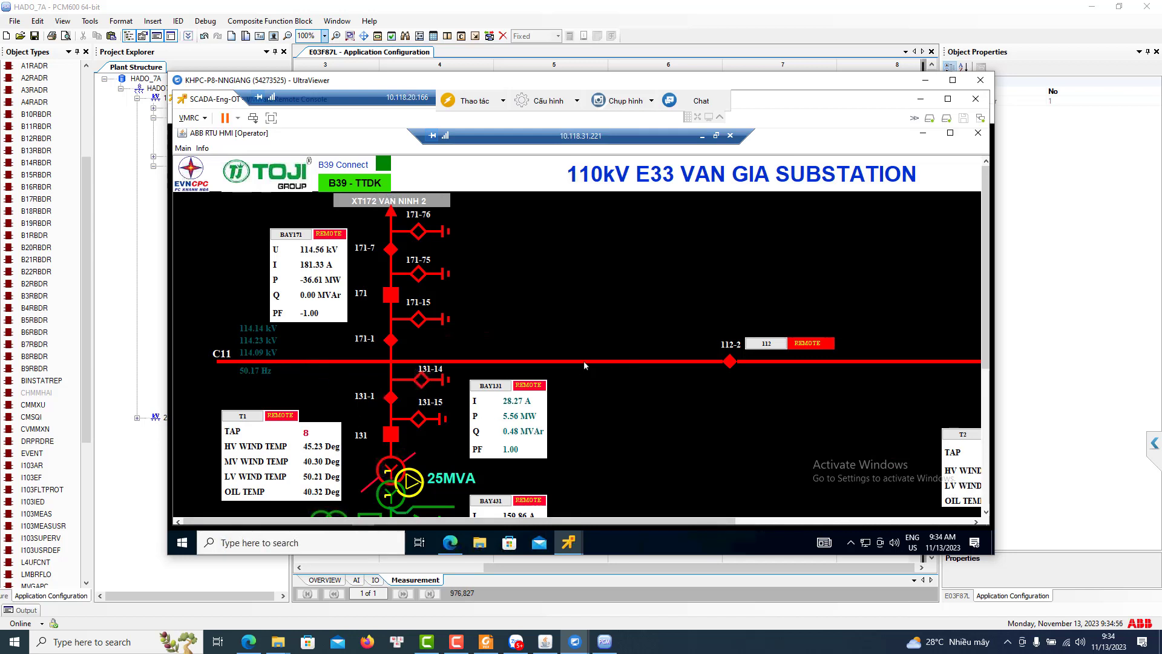
pyautogui.click(923, 83)
# Add a CVMMXN power measurement block below the E03 CMSQI block, keeping the default name and the cycle time of 100
pyautogui.scroll(-2, 580, 363)
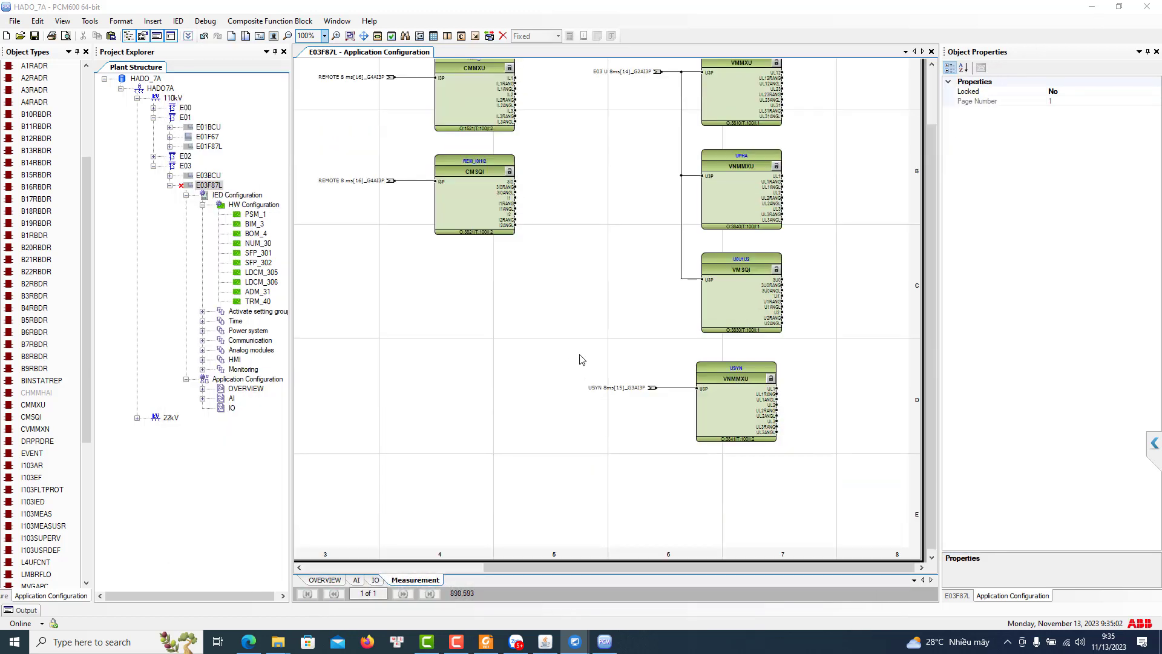
pyautogui.hscroll(-5, 569, 394)
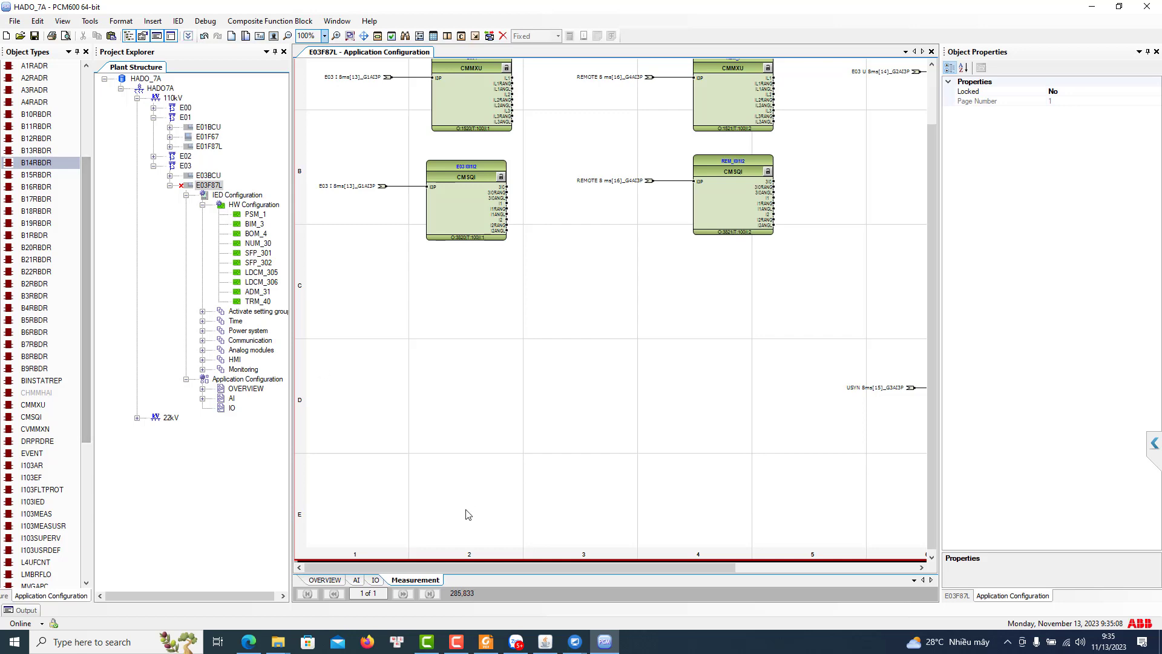
pyautogui.moveTo(521, 569); pyautogui.dragTo(736, 568)
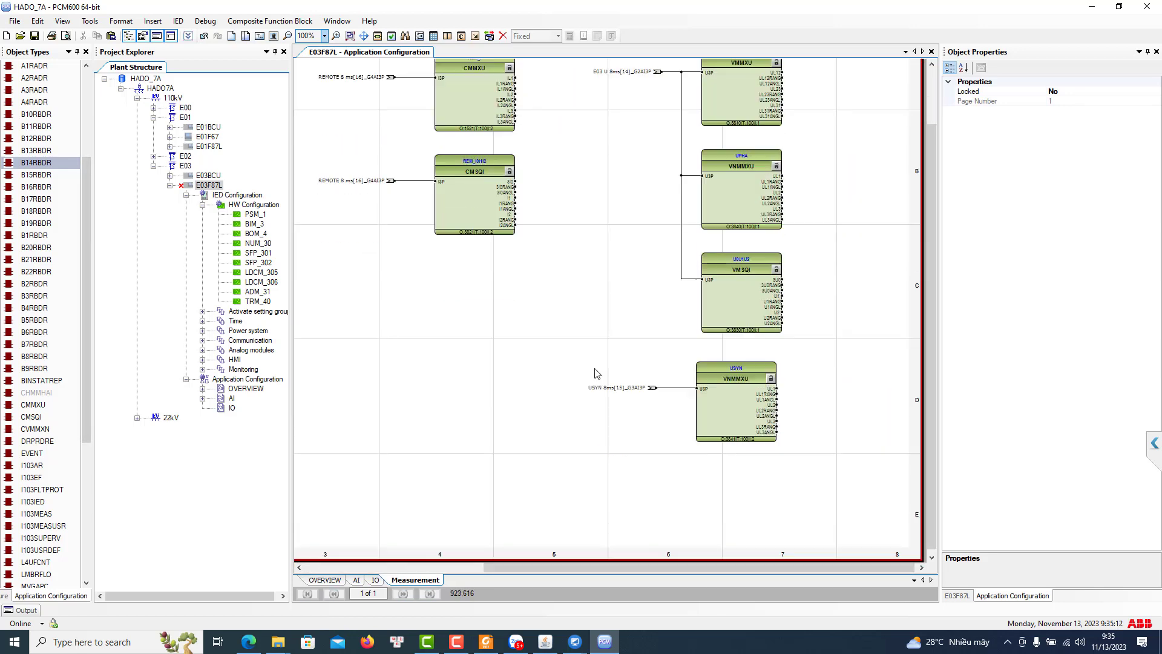
pyautogui.moveTo(612, 569); pyautogui.dragTo(430, 569)
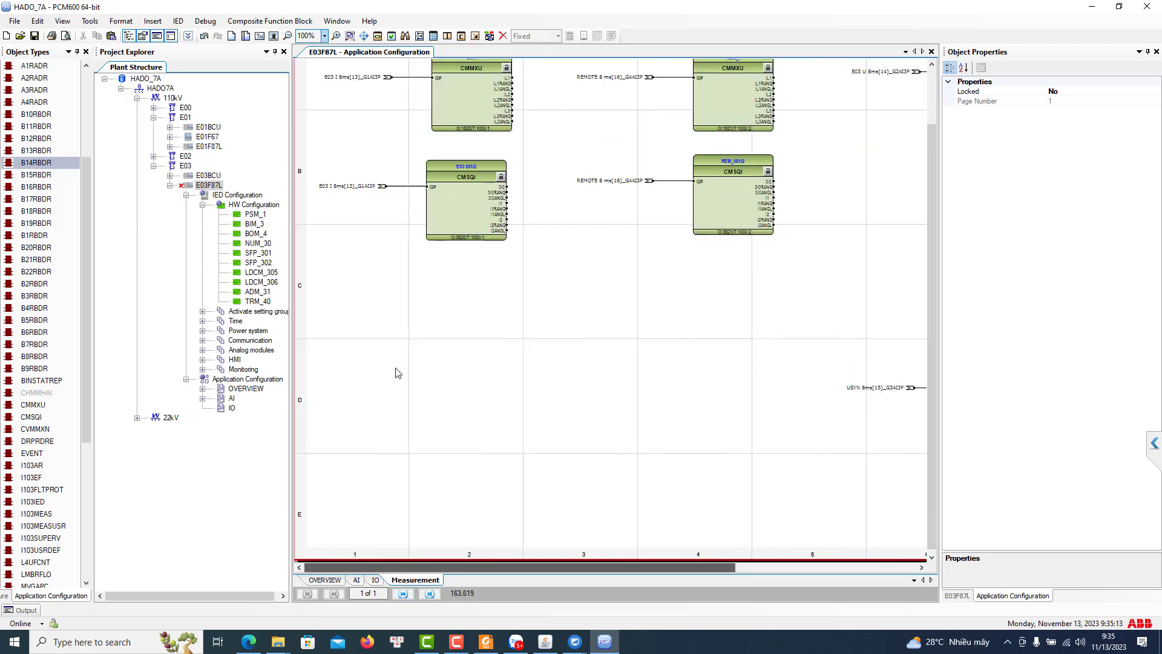
pyautogui.moveTo(90, 191); pyautogui.dragTo(98, 295)
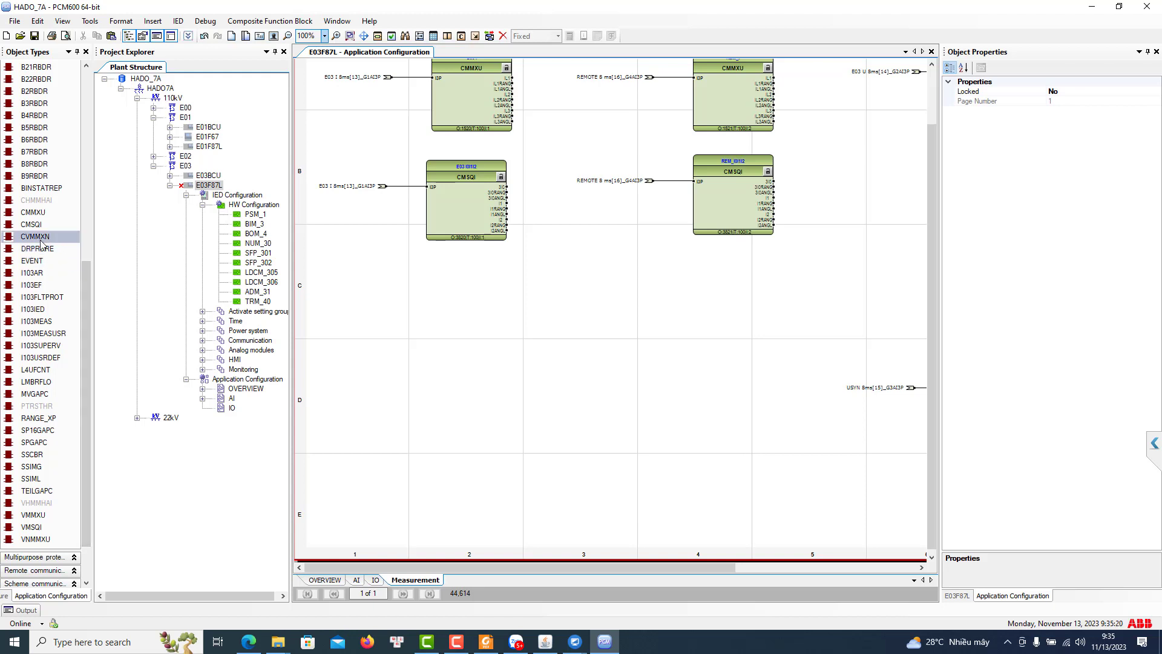
pyautogui.moveTo(35, 236); pyautogui.dragTo(424, 321)
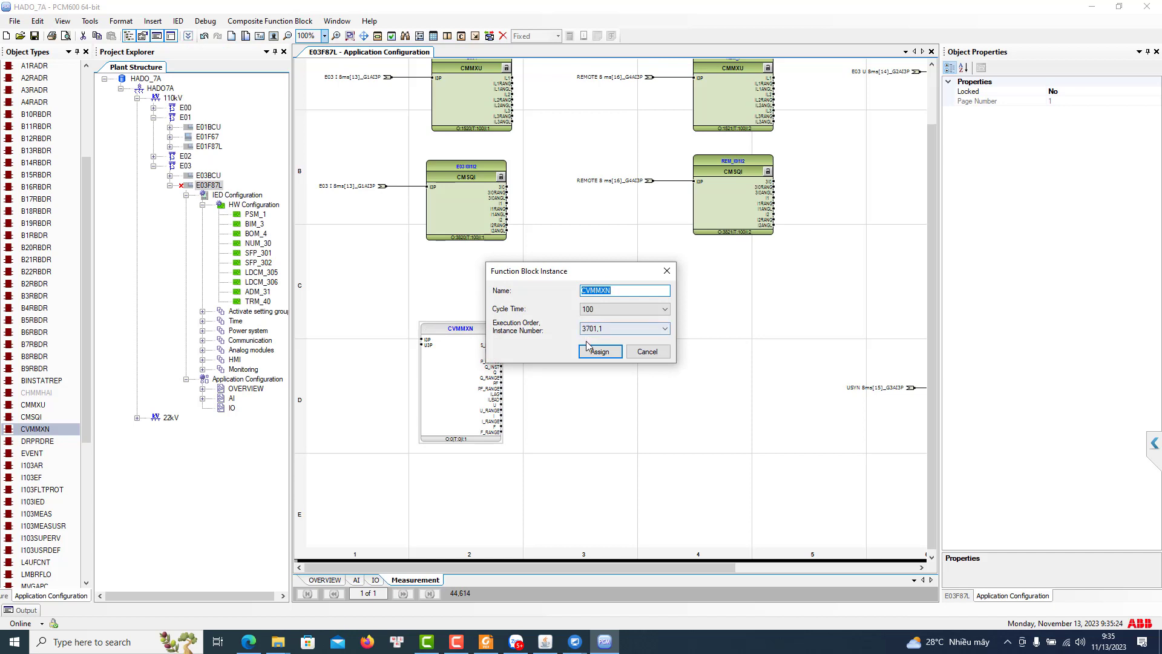
pyautogui.press('Return')
pyautogui.moveTo(38, 442); pyautogui.dragTo(65, 397)
pyautogui.click(37, 404)
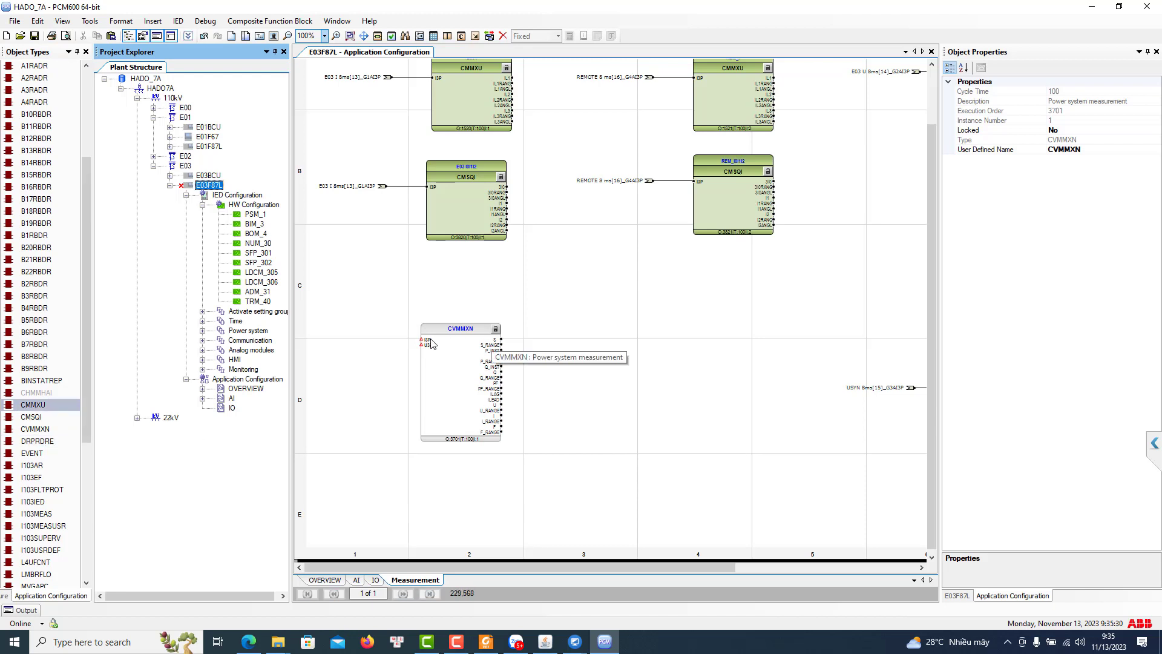
# Align the CVMMXN block under the E03 CMSQI block and set its user-defined name to TOTAL
pyautogui.click(453, 361)
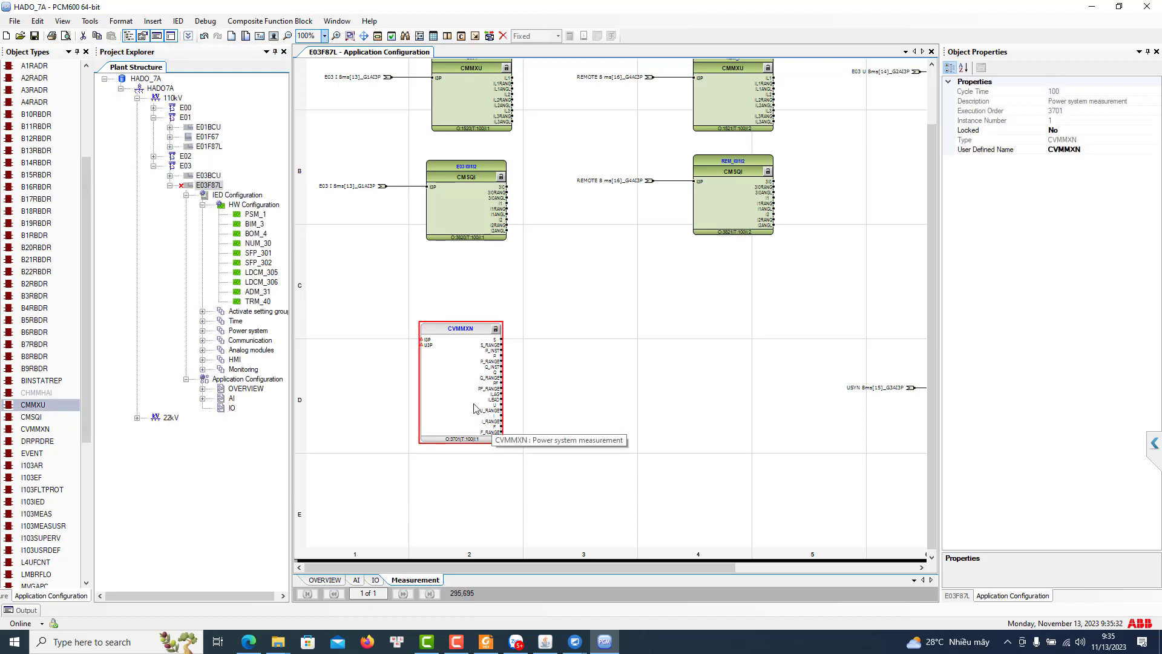
pyautogui.rightClick(472, 383)
pyautogui.click(575, 502)
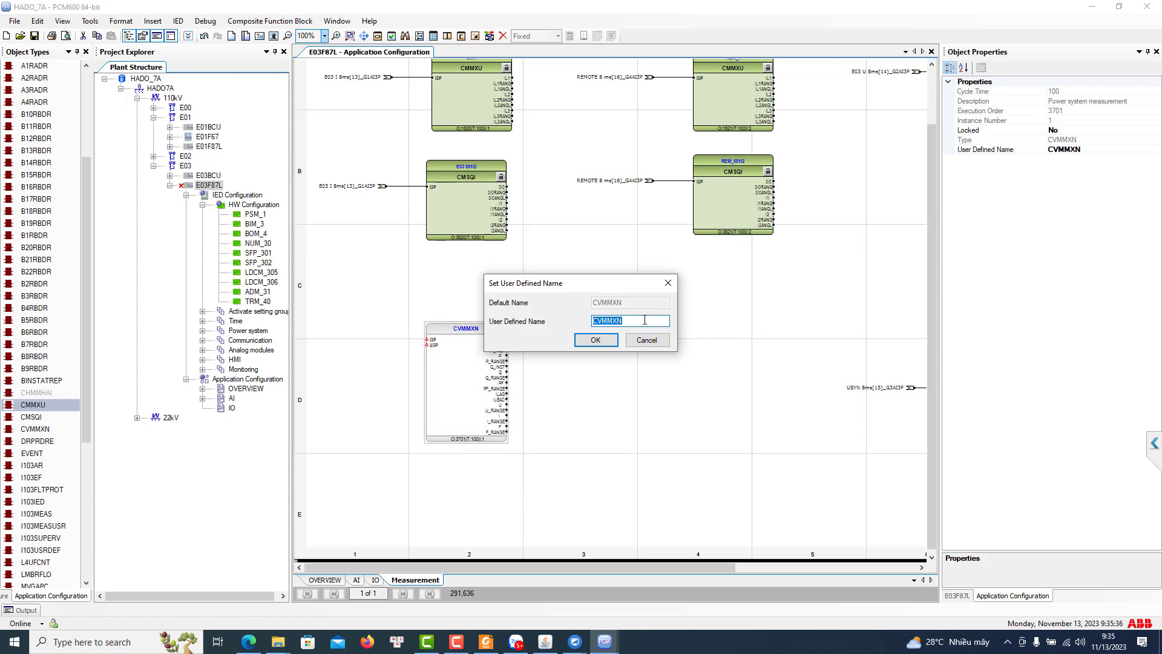
pyautogui.write('TOAL')
pyautogui.click(596, 340)
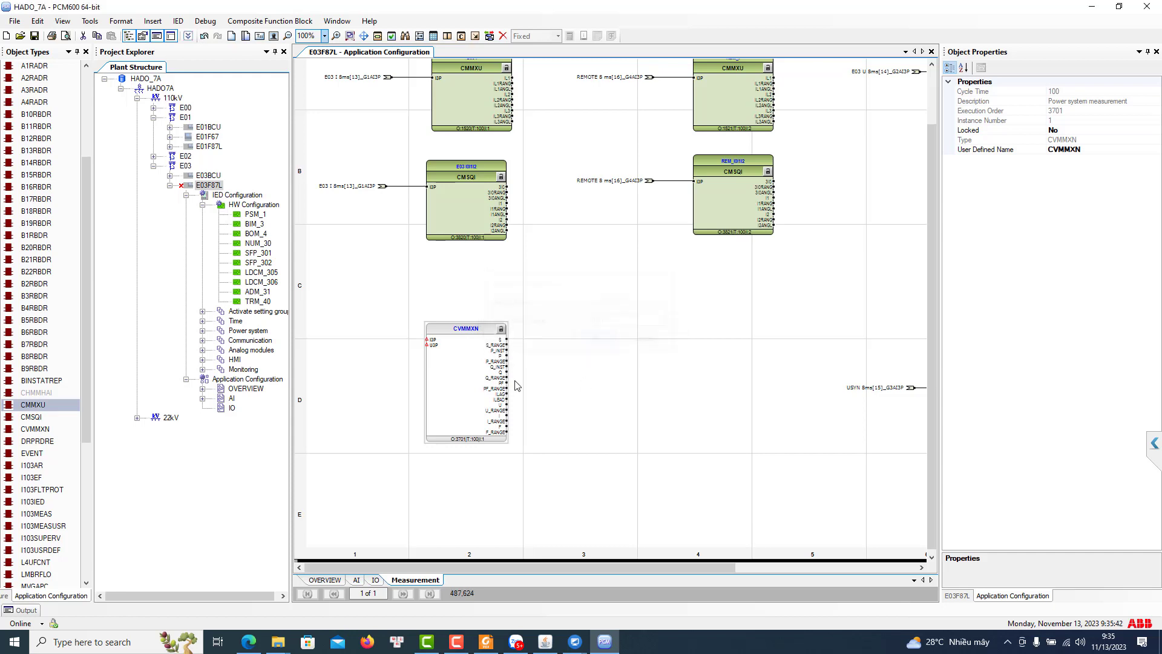
# Connect the I3P input of the TOTAL block to the existing variable E03 I 8ms[13]_G1AI3P
pyautogui.rightClick(435, 343)
pyautogui.moveTo(447, 343)
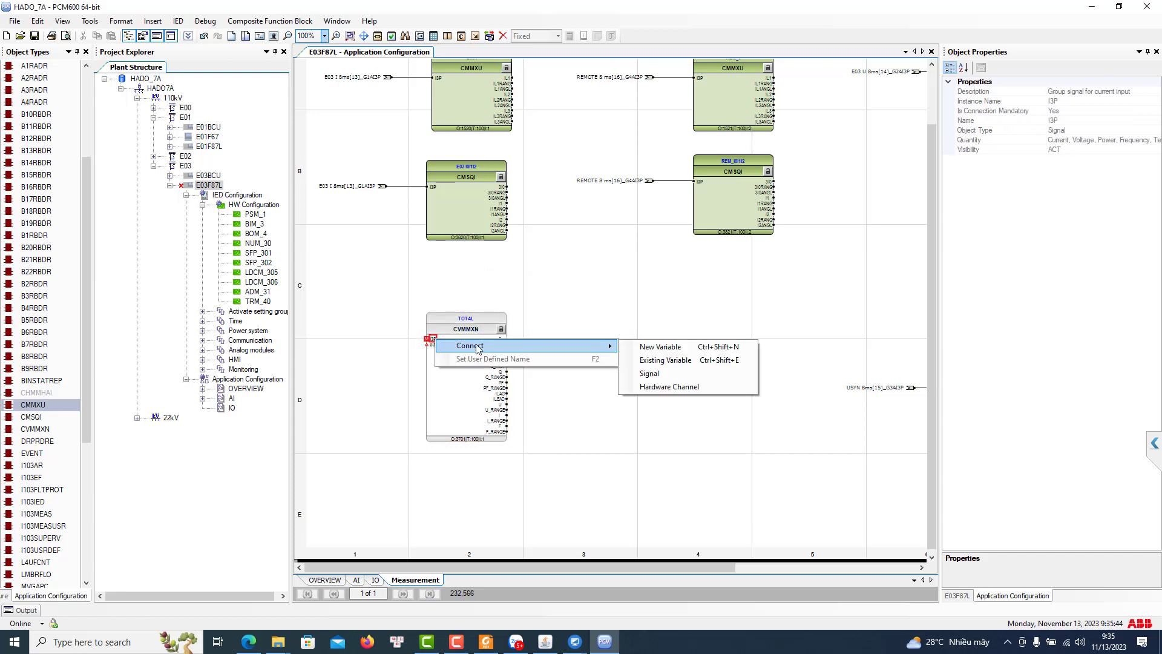
pyautogui.click(690, 358)
pyautogui.click(558, 296)
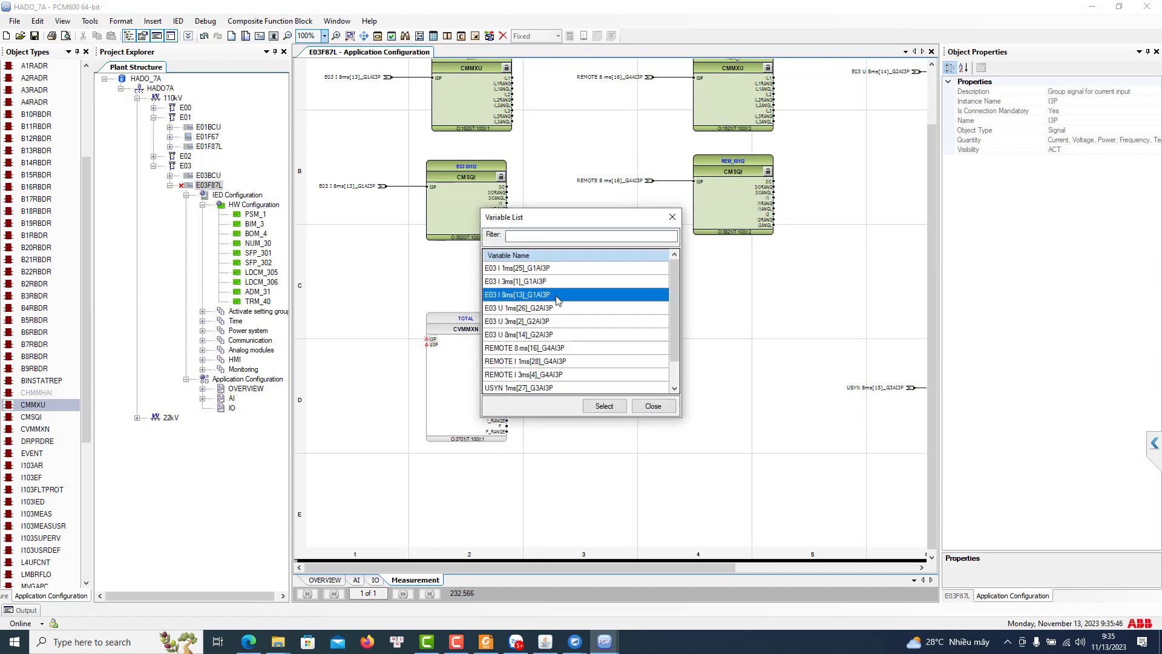
pyautogui.click(604, 406)
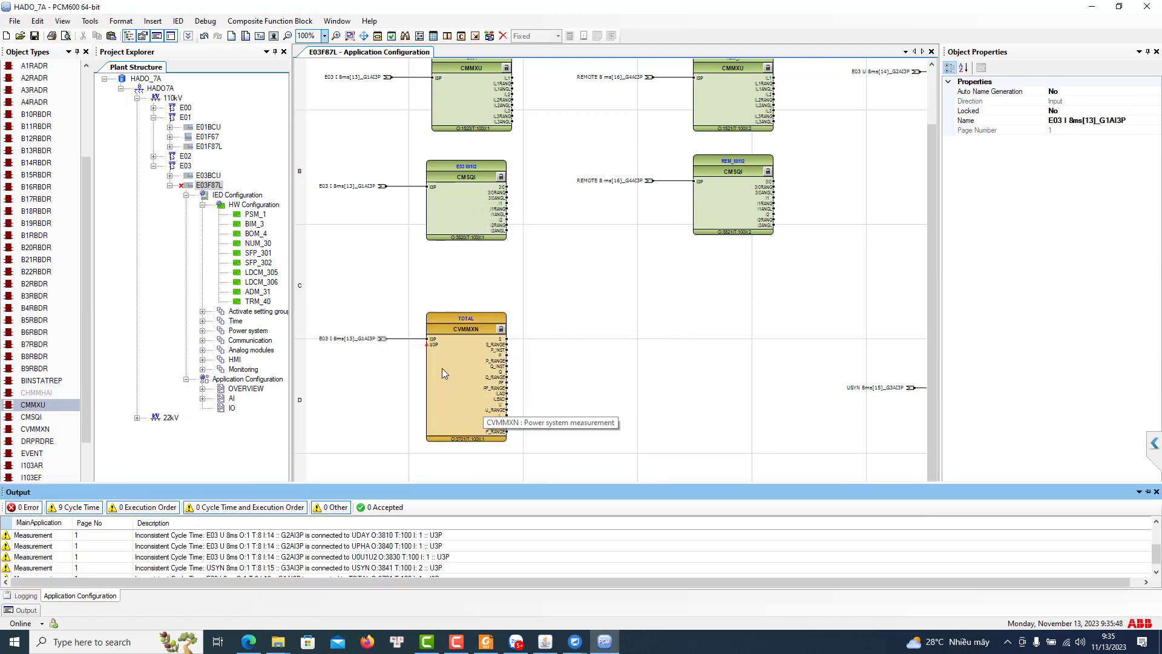
# Try to connect the TOTAL block's voltage input U3P to the existing variable E03 U 8ms[14]_G2AI3P
pyautogui.rightClick(434, 346)
pyautogui.moveTo(451, 352)
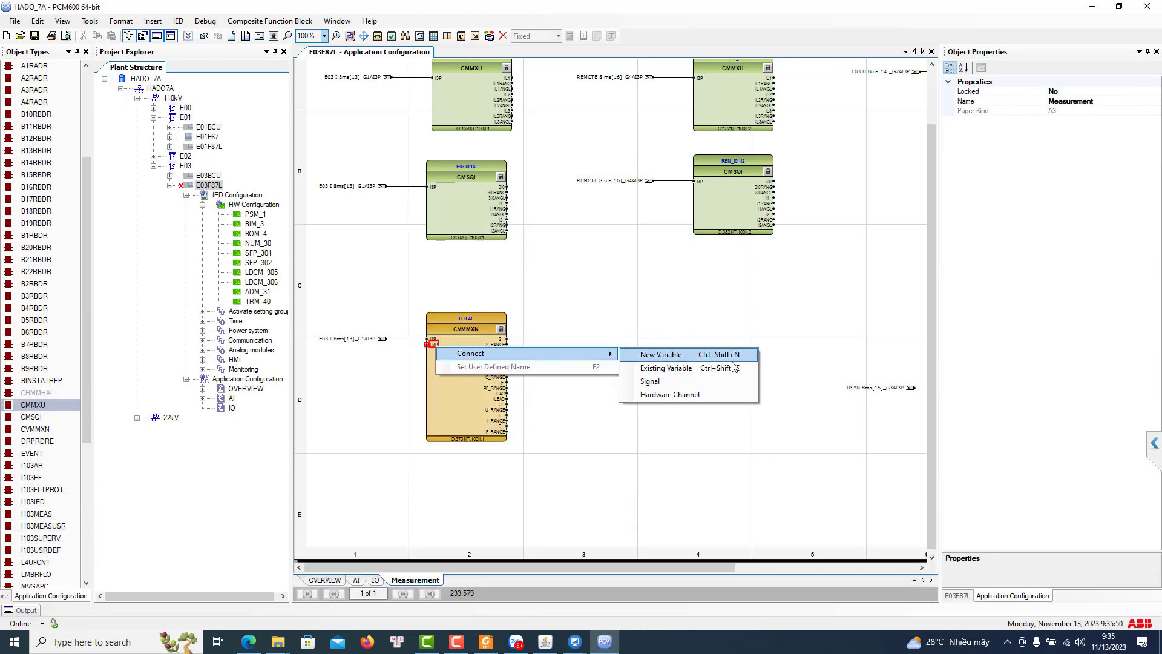
pyautogui.click(653, 368)
pyautogui.click(550, 350)
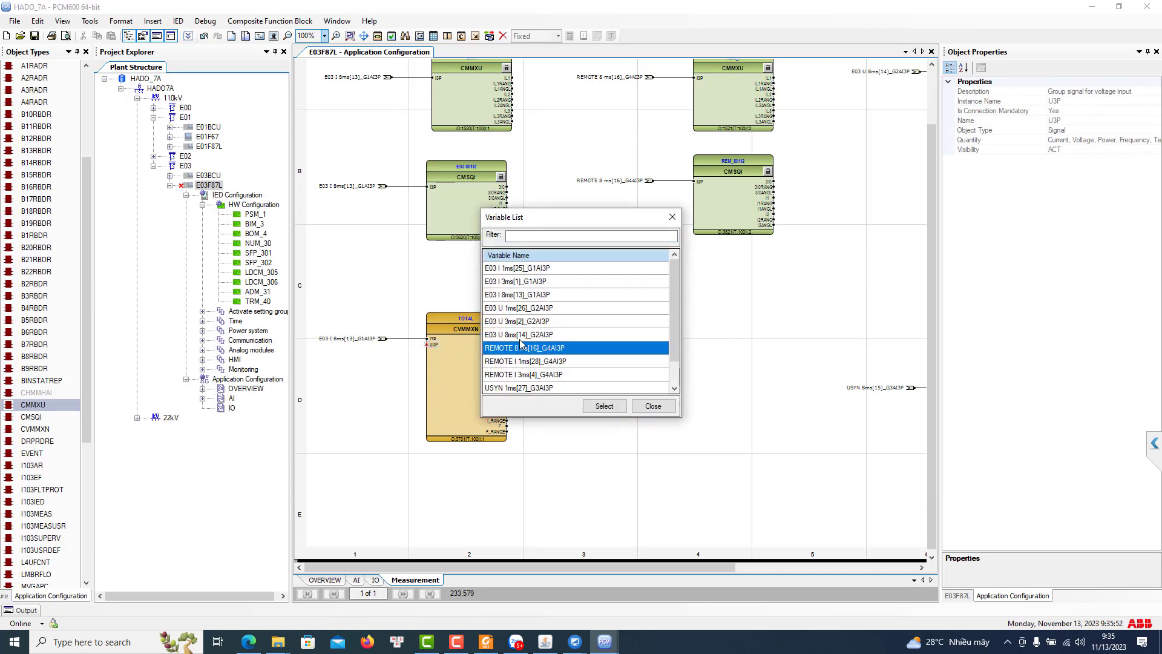
pyautogui.click(522, 334)
pyautogui.click(605, 406)
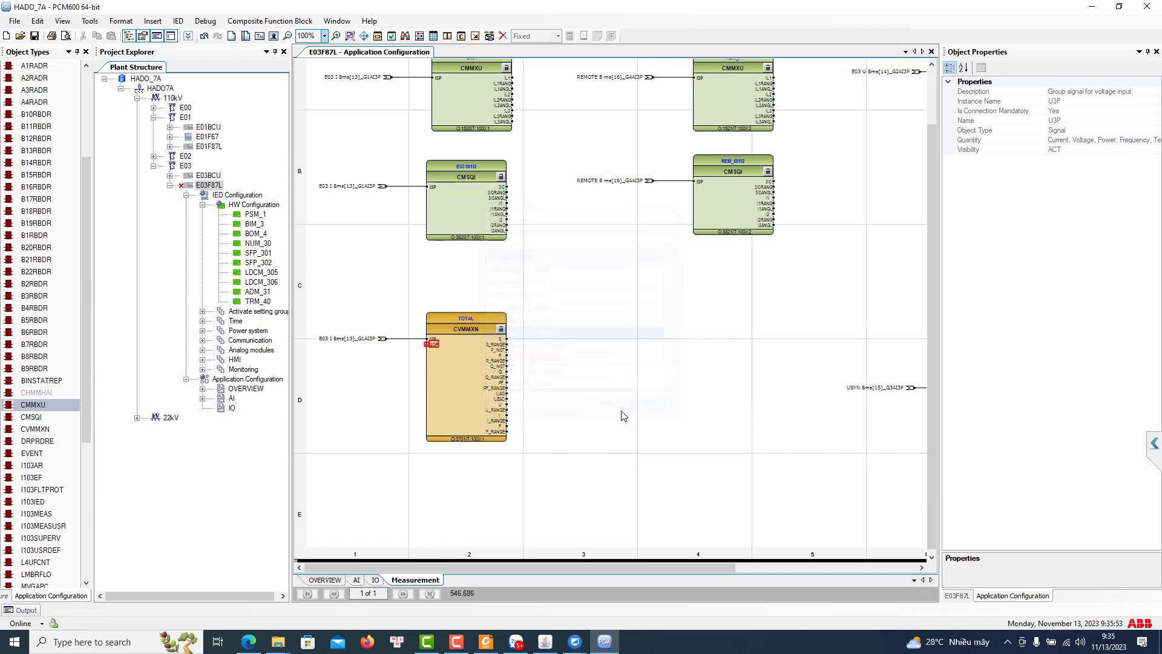
# Connect the U3P input of the TOTAL block to the existing variable E03 U 8ms[14]_G2AI3P
pyautogui.rightClick(435, 346)
pyautogui.moveTo(599, 346)
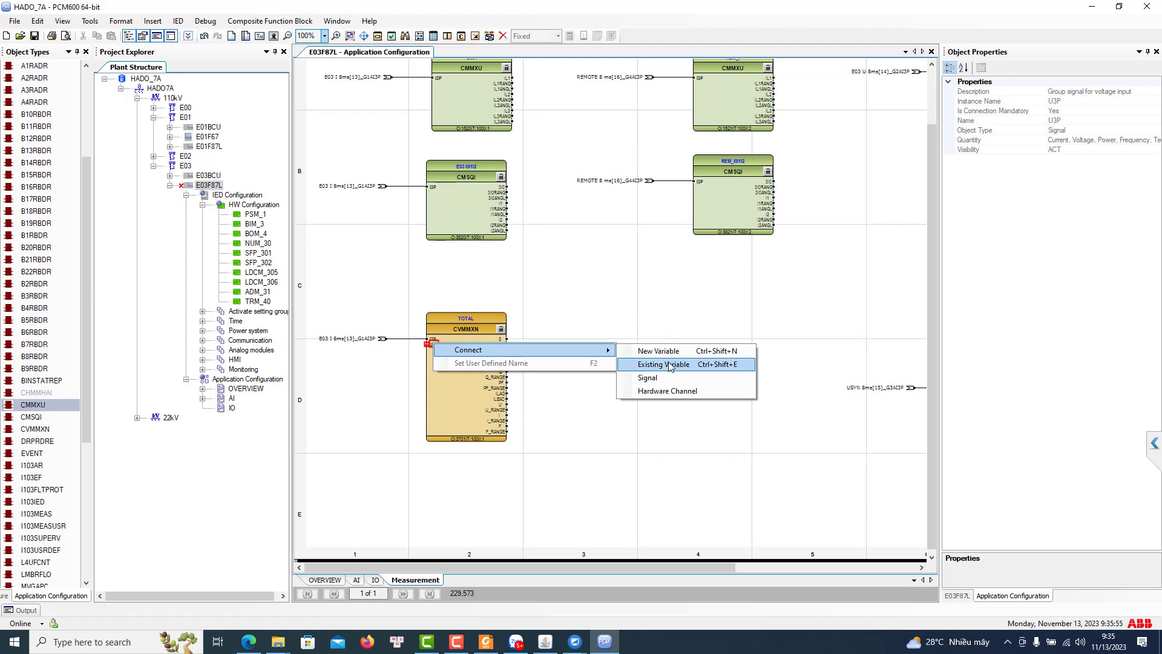
pyautogui.click(666, 359)
pyautogui.press('Down')
pyautogui.press('Down')
pyautogui.press('Down')
pyautogui.press('Down')
pyautogui.press('Down')
pyautogui.press('Down')
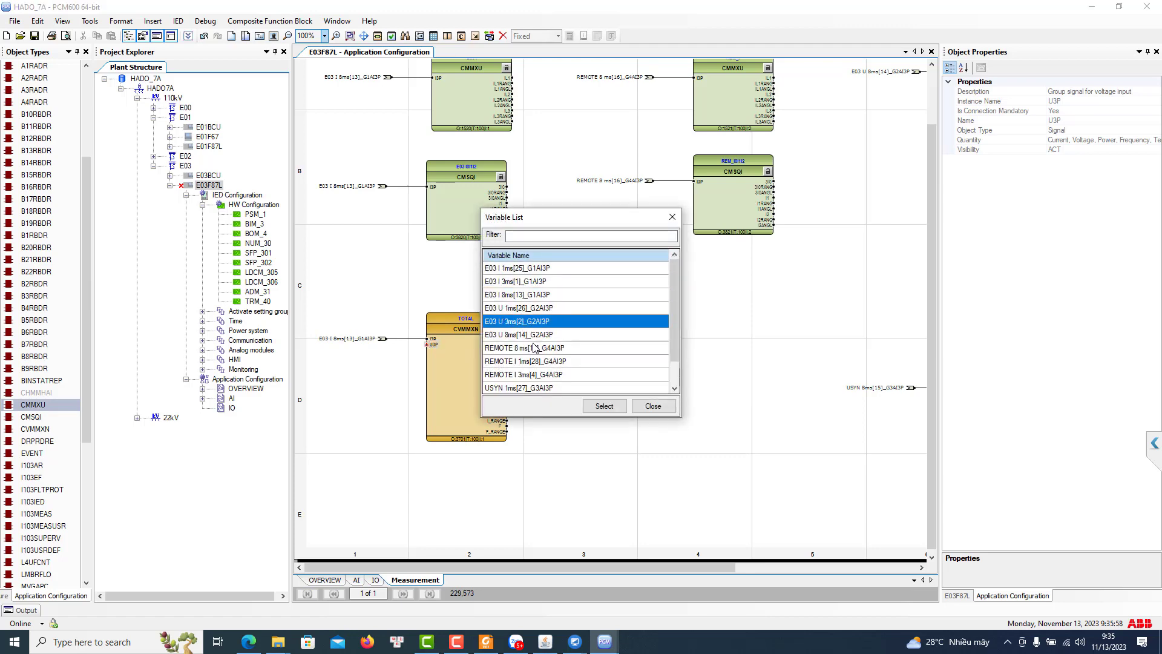
pyautogui.click(526, 334)
pyautogui.click(604, 405)
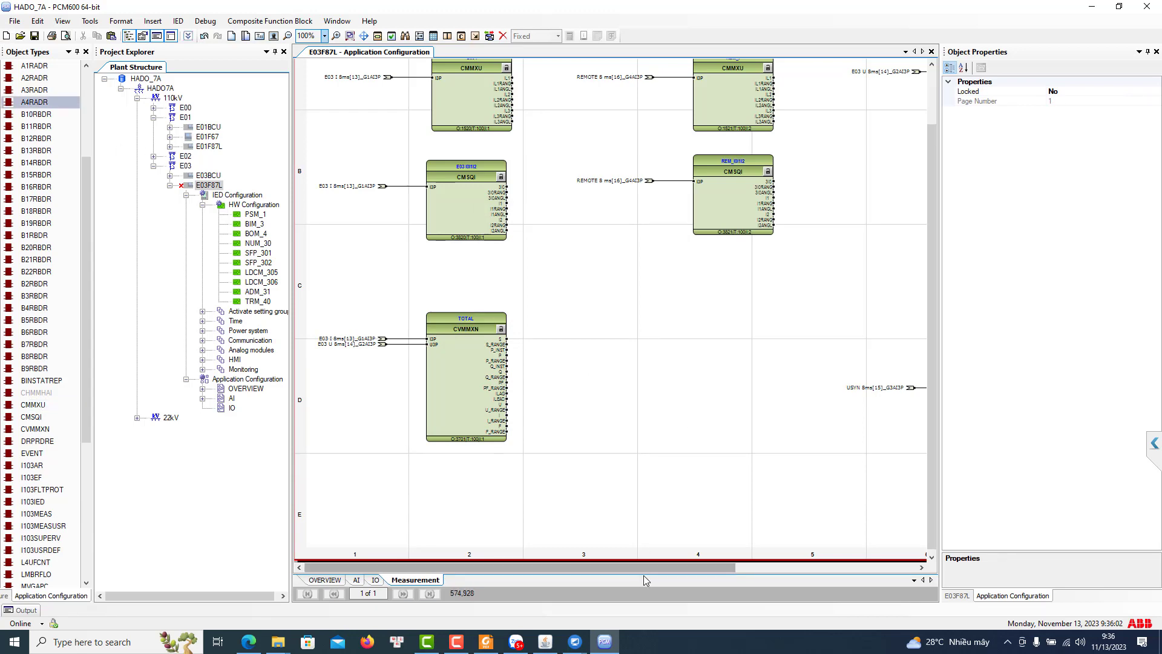
# Review the Measurement sheet and save the application configuration
pyautogui.moveTo(664, 569); pyautogui.dragTo(894, 570)
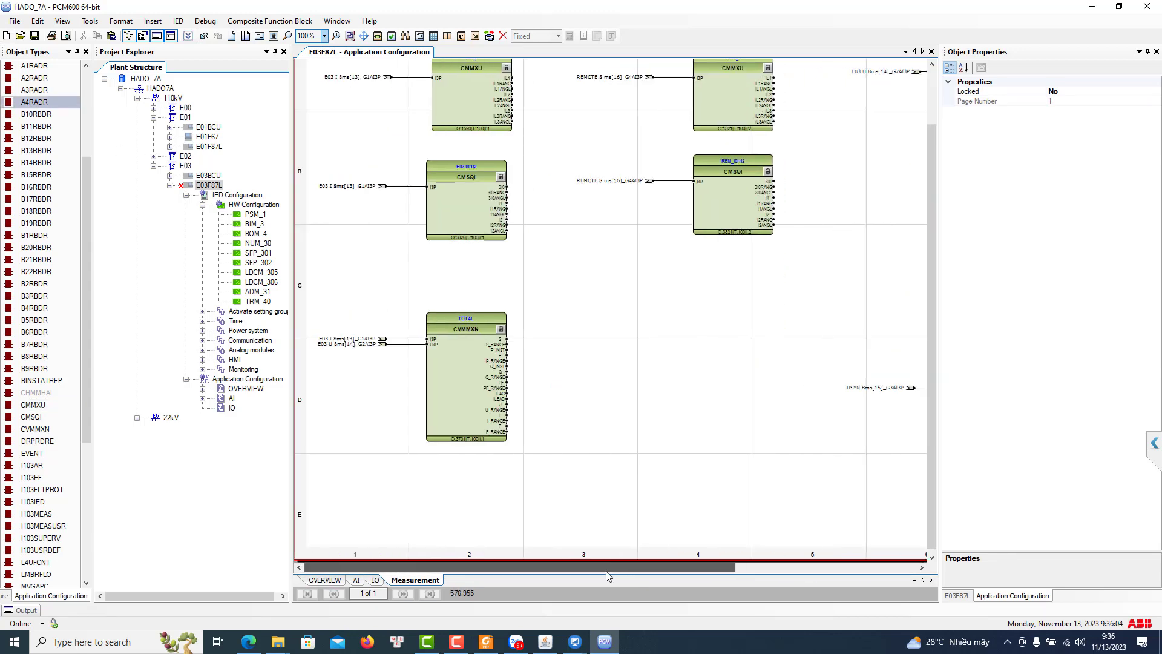
pyautogui.scroll(2, 672, 444)
pyautogui.scroll(-1, 670, 442)
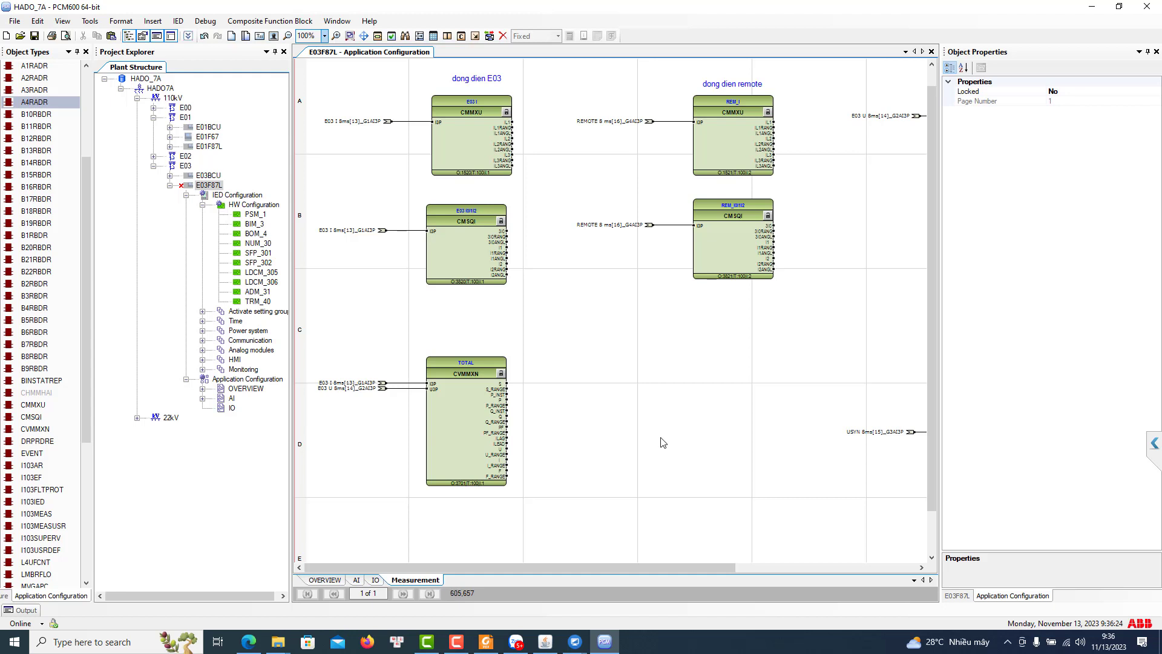
pyautogui.click(35, 37)
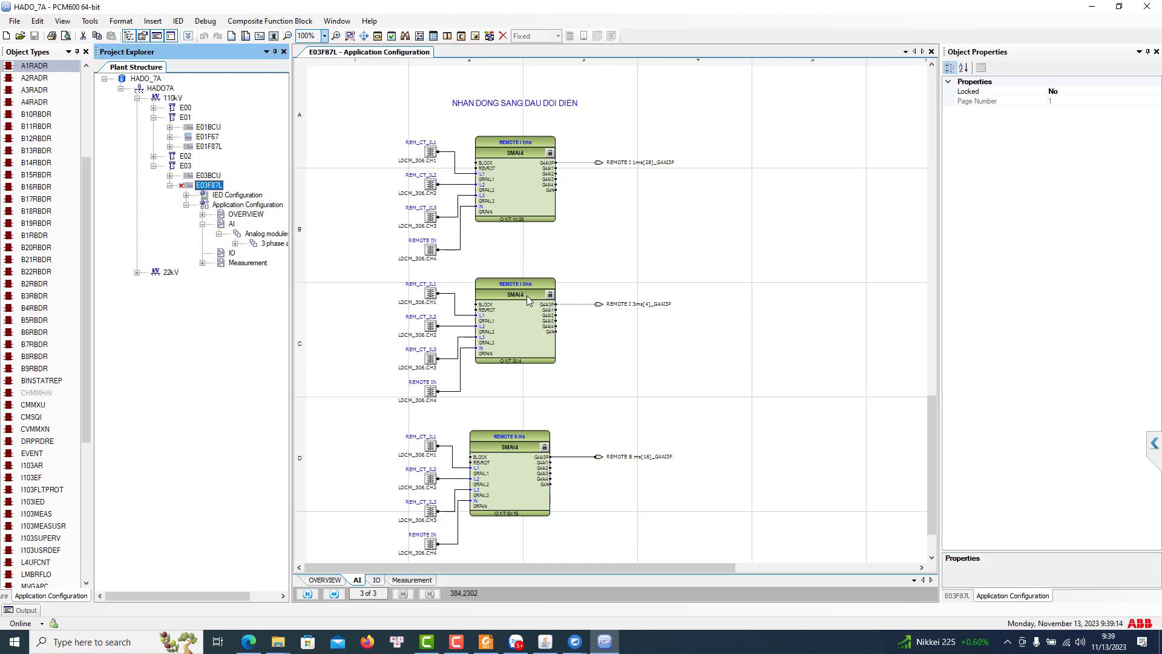
# Examine the REMOTE I 1ms SMAI4 block and the 3 phase analog group on the AI sheet, and return to the Measurement sheet
pyautogui.click(373, 580)
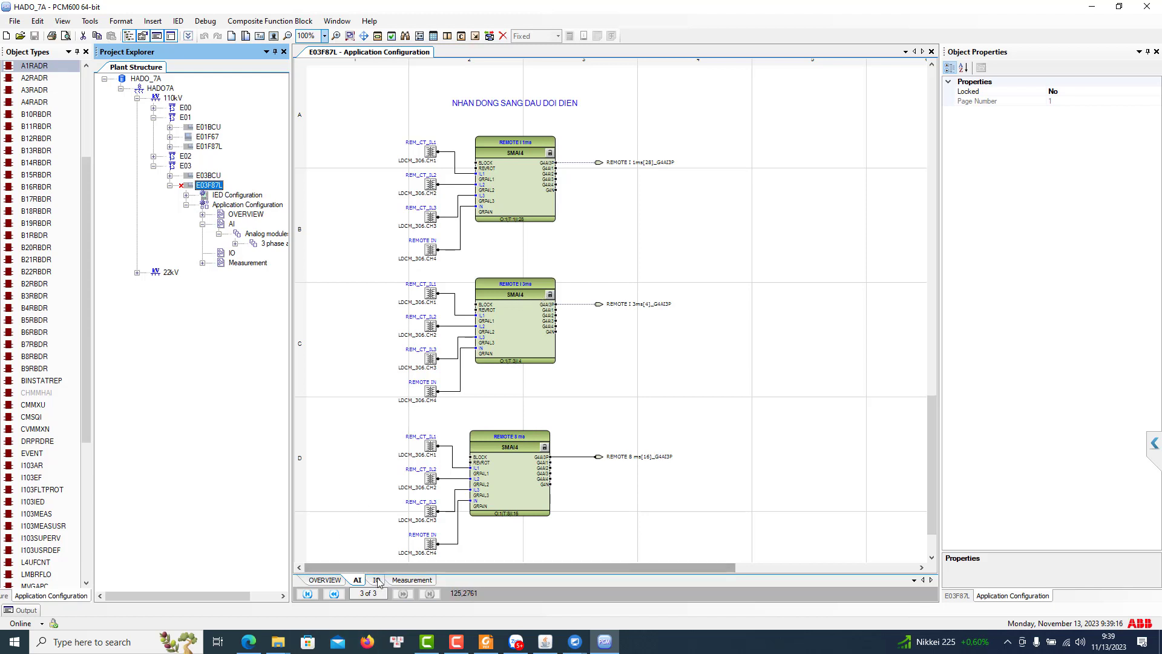
pyautogui.click(357, 580)
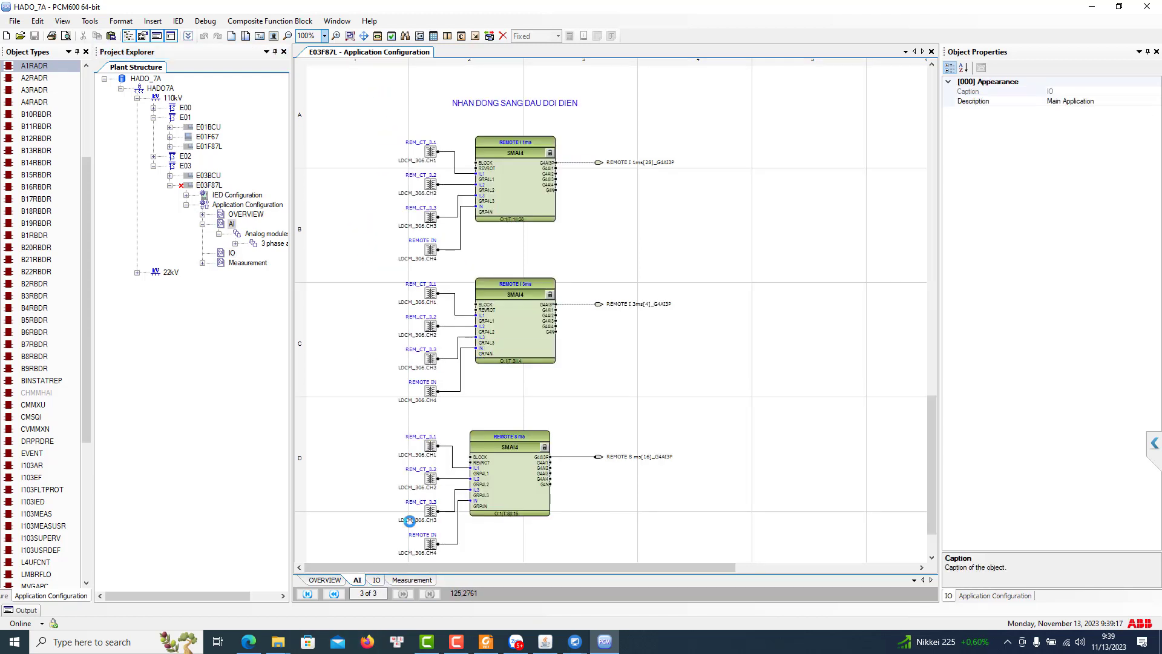
pyautogui.click(523, 166)
pyautogui.moveTo(220, 596); pyautogui.dragTo(254, 596)
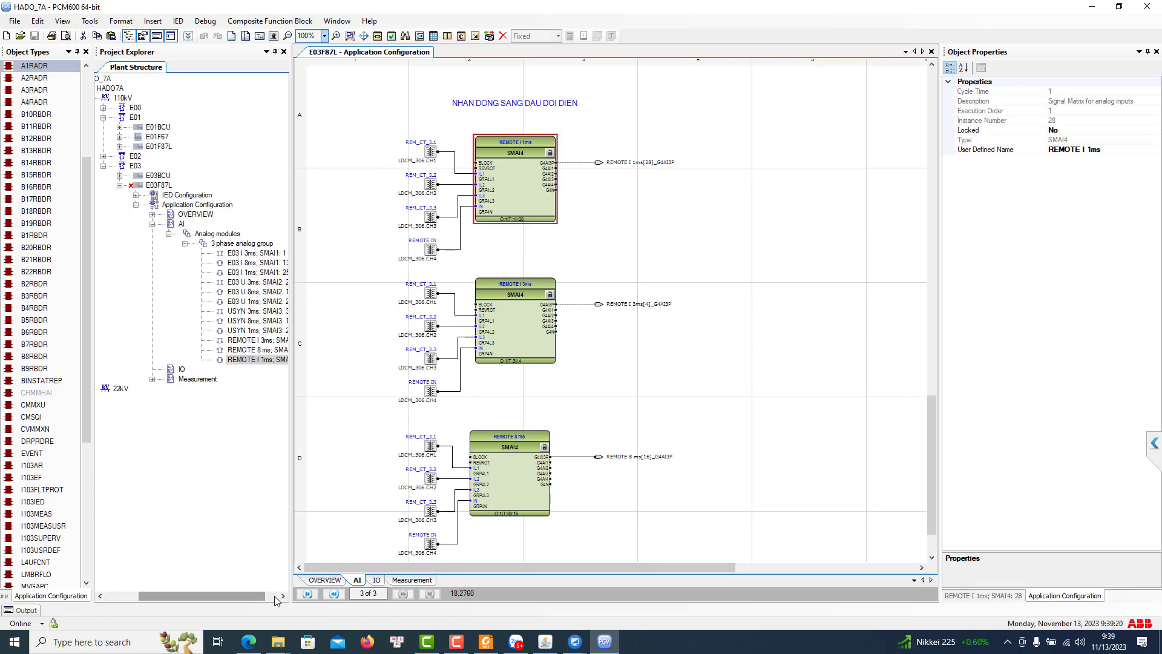
pyautogui.click(413, 580)
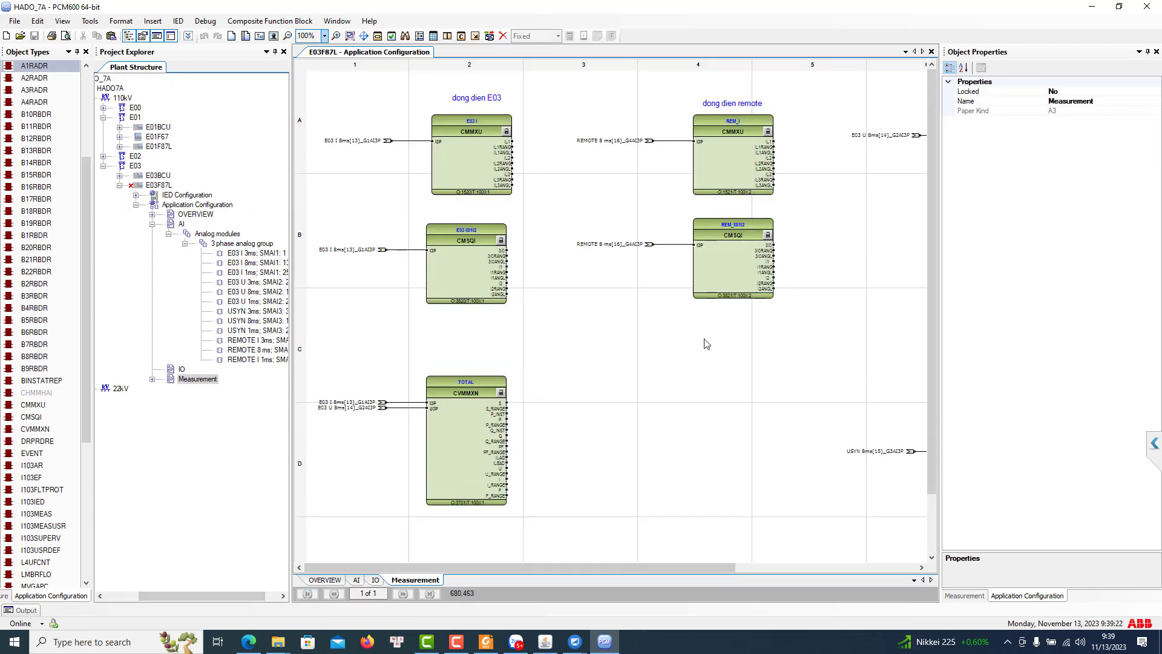
# Review the current, sequence and power measurement blocks on the Measurement sheet and the E03 I block's entry in the project tree
pyautogui.scroll(-1, 700, 343)
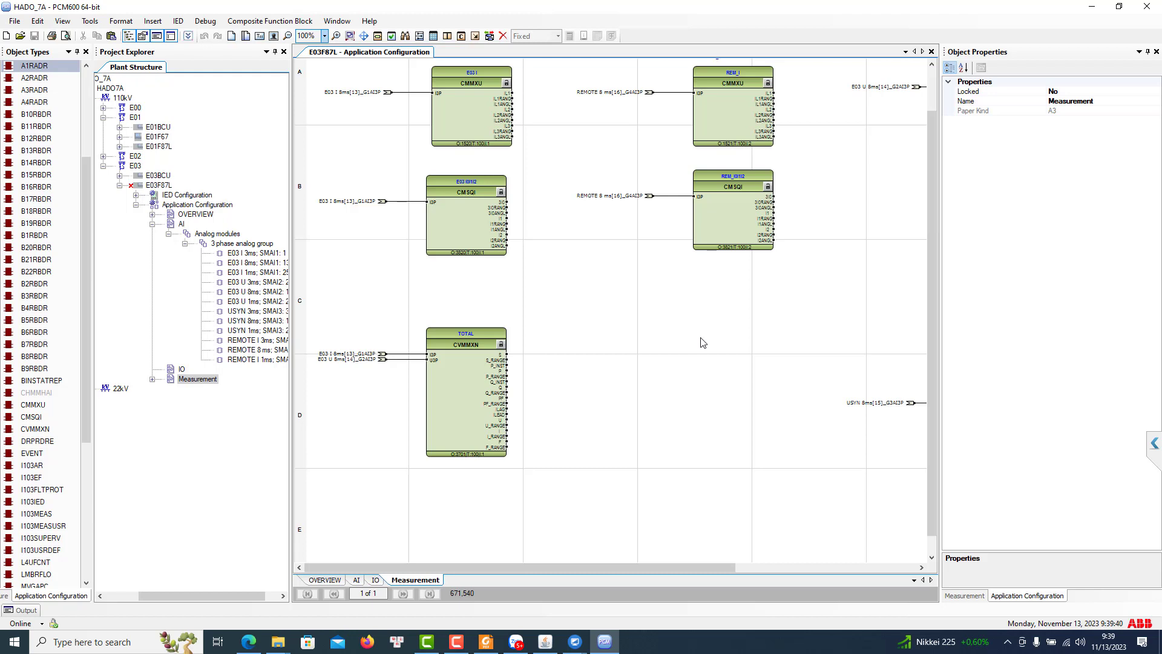
pyautogui.scroll(2, 703, 343)
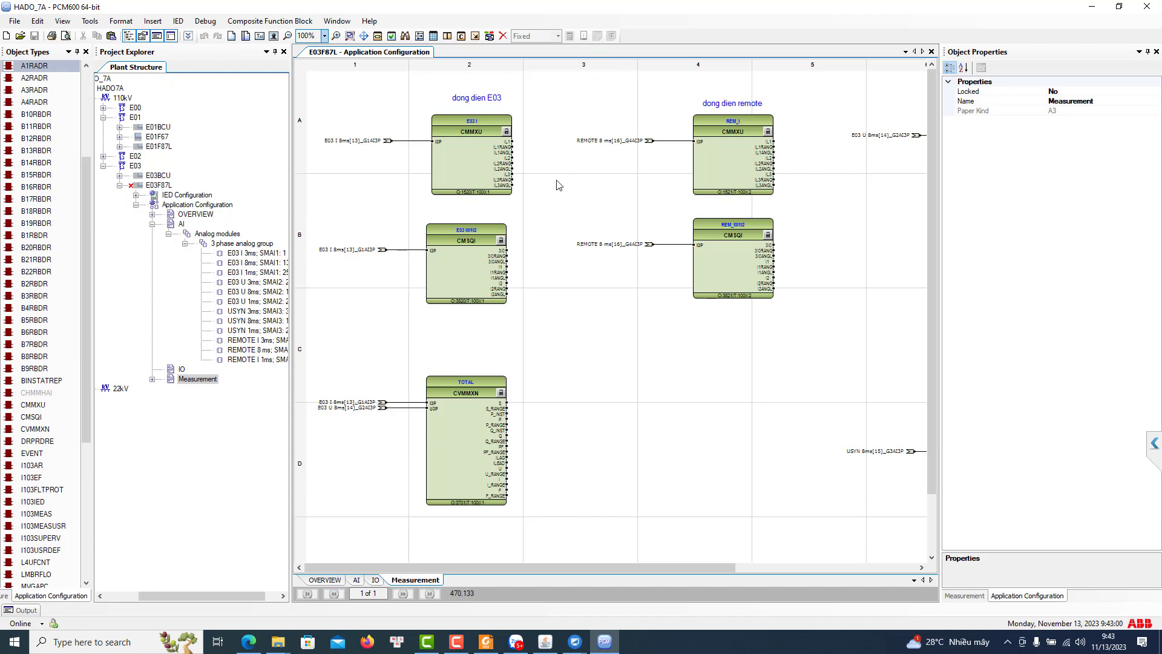
pyautogui.click(494, 157)
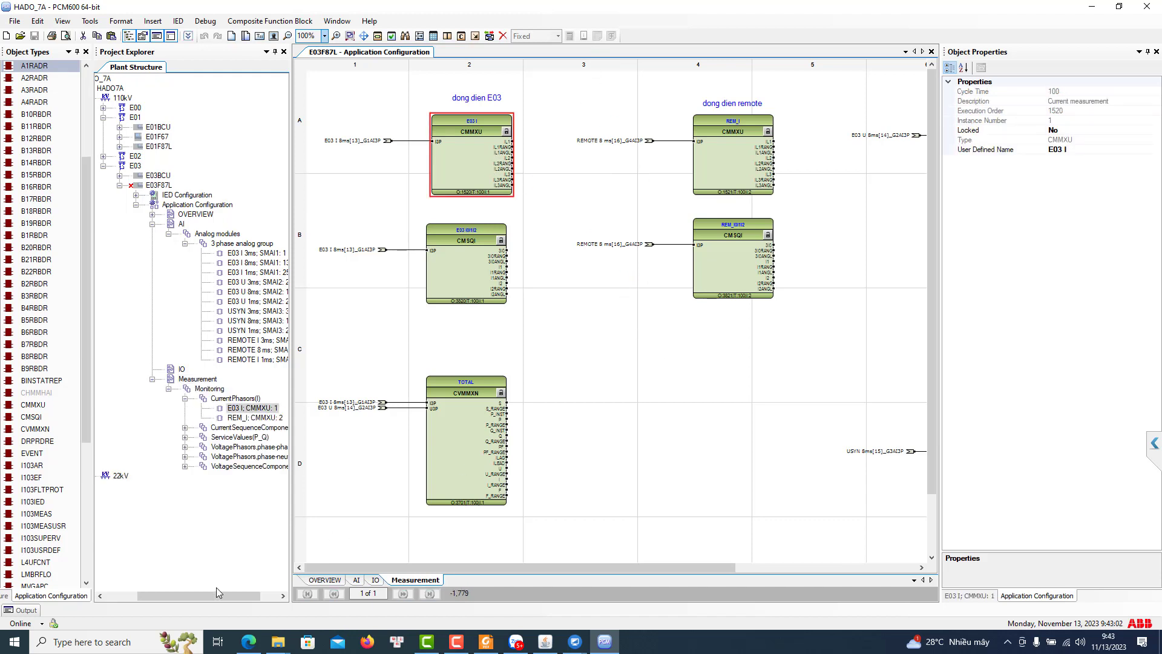
pyautogui.moveTo(220, 596); pyautogui.dragTo(237, 596)
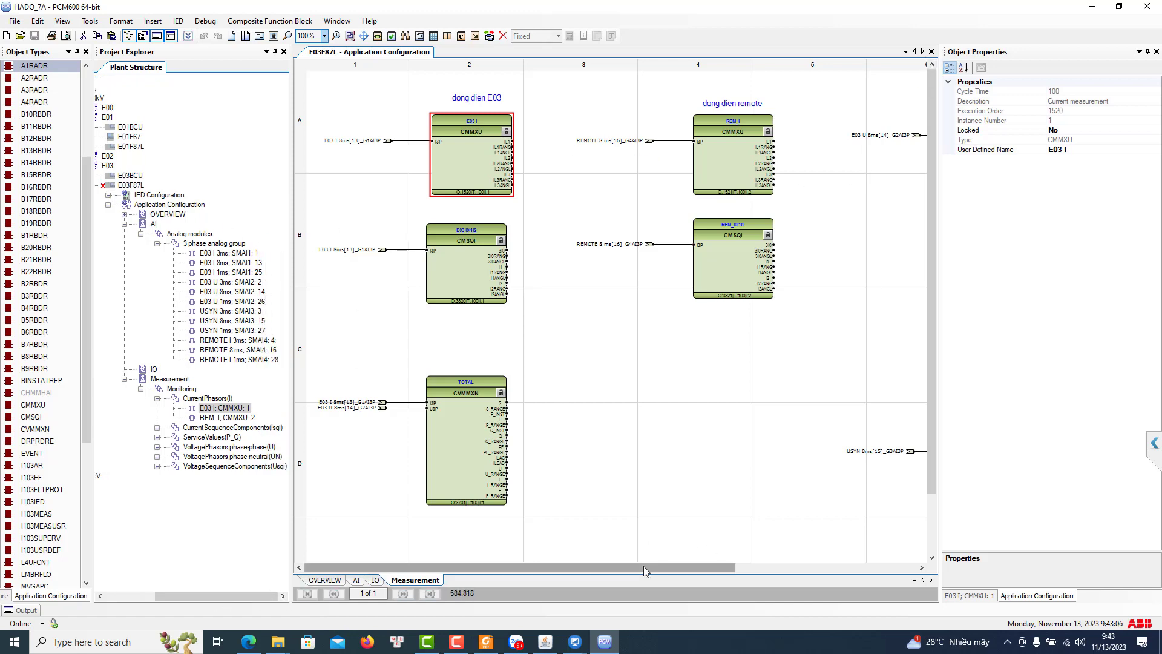
pyautogui.moveTo(644, 566); pyautogui.dragTo(554, 565)
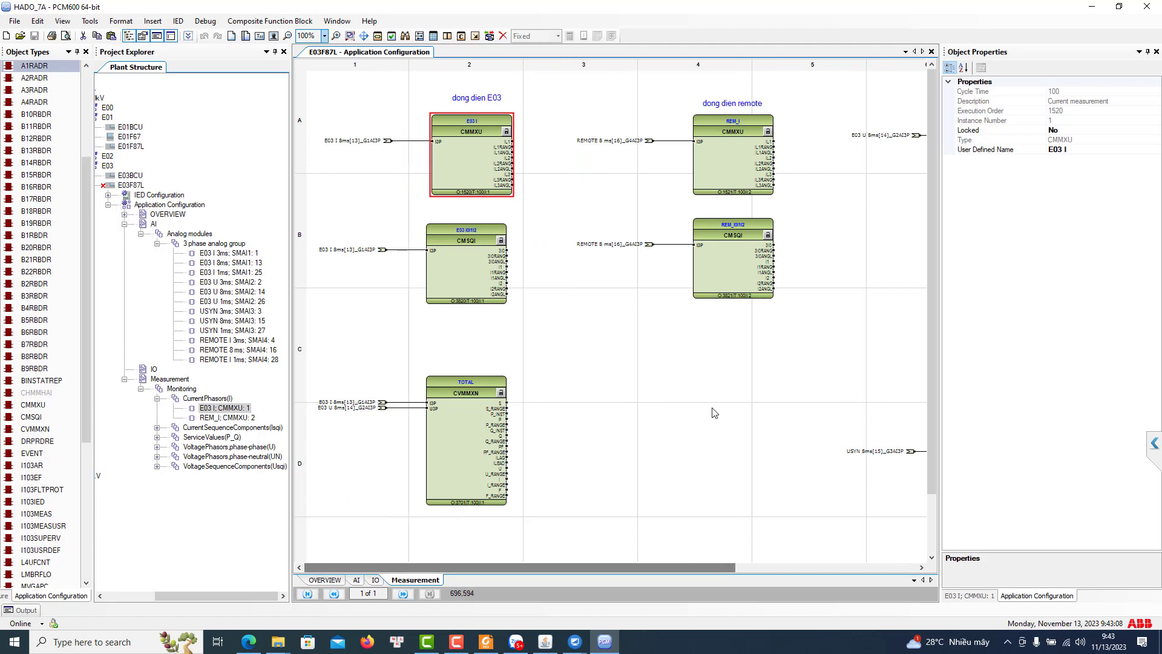
pyautogui.scroll(-2, 714, 363)
pyautogui.scroll(2, 714, 389)
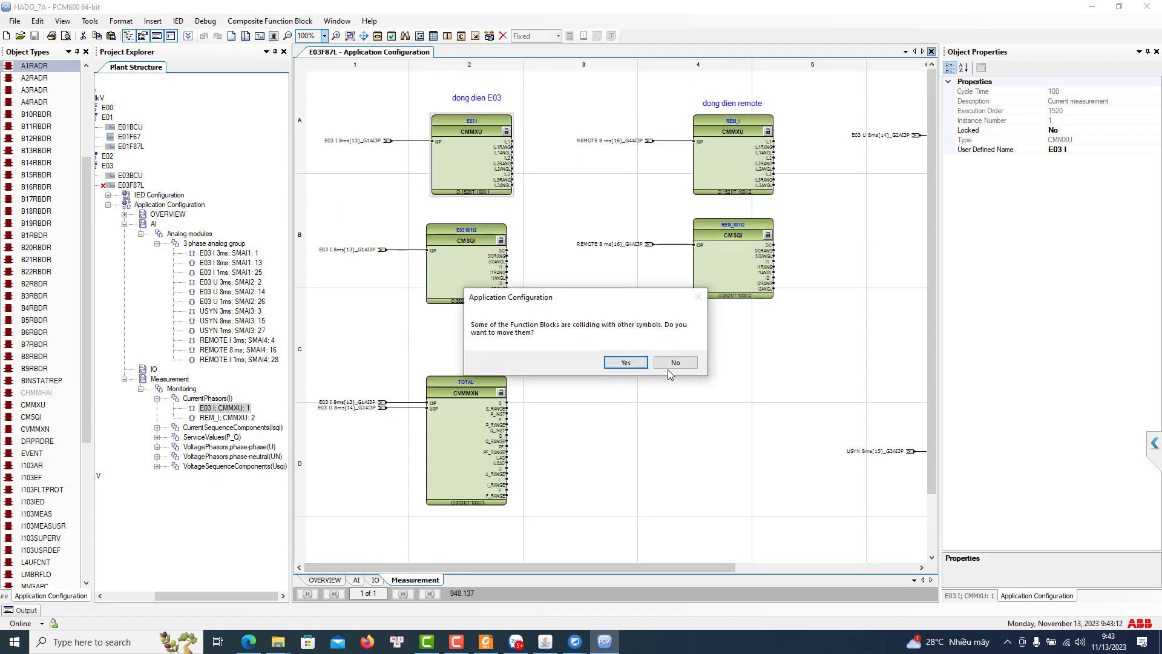
# Accept moving the colliding function blocks, check the IO and Measurement sheets, and close the E03F87L application configuration
pyautogui.click(627, 362)
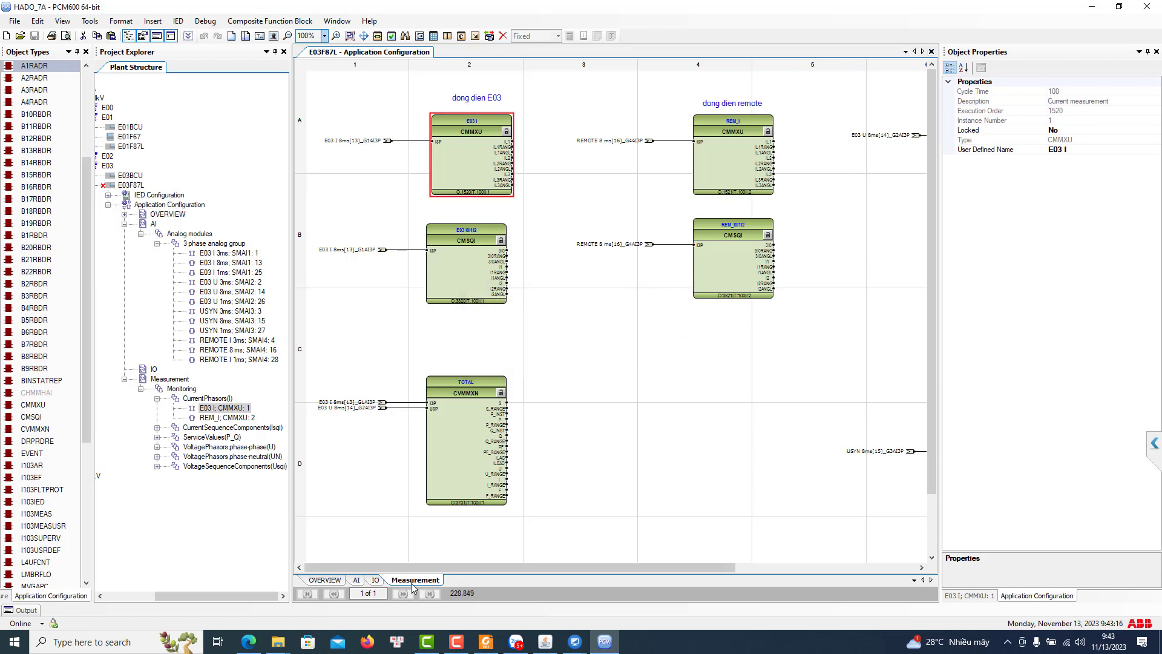
pyautogui.click(375, 581)
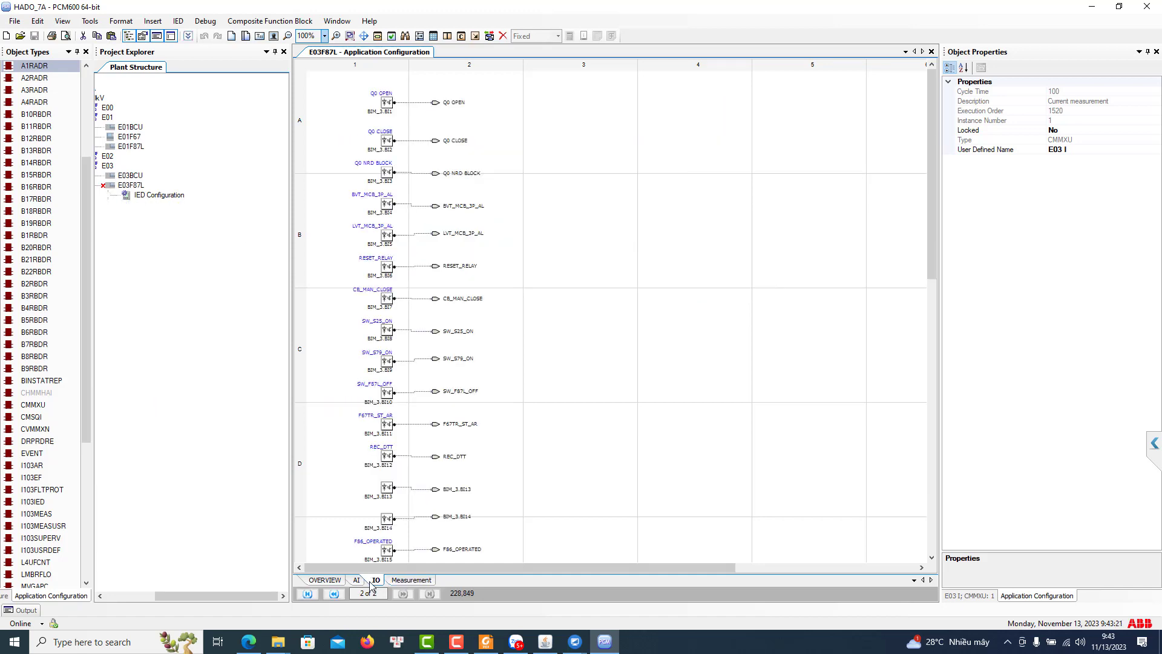
pyautogui.click(424, 582)
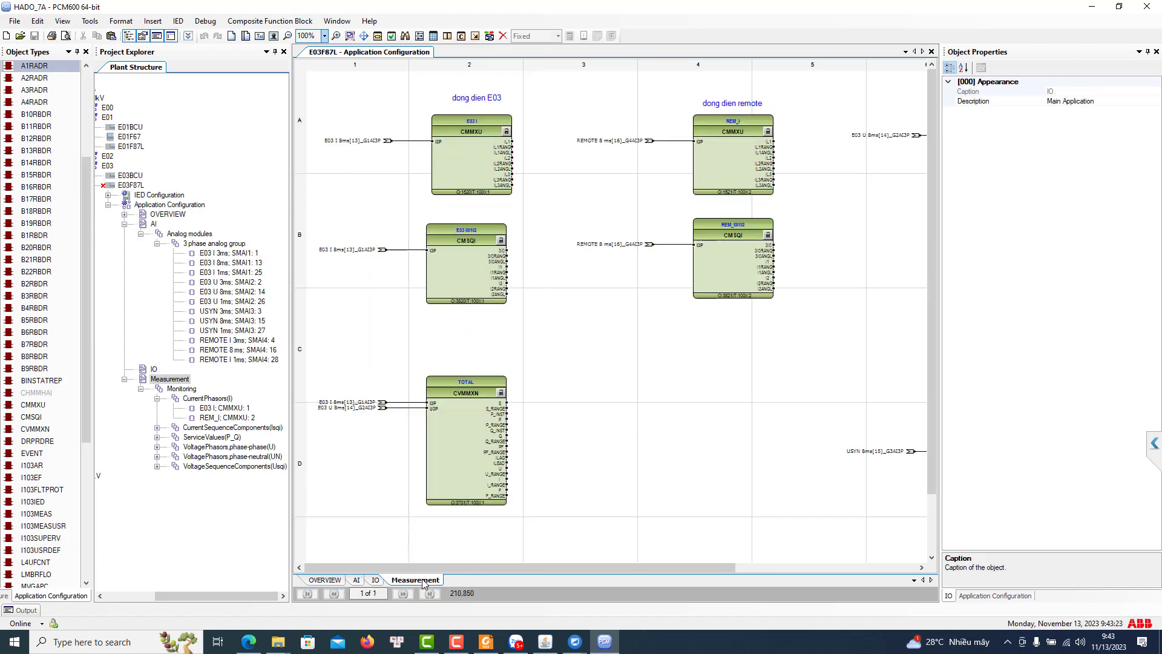
pyautogui.click(931, 52)
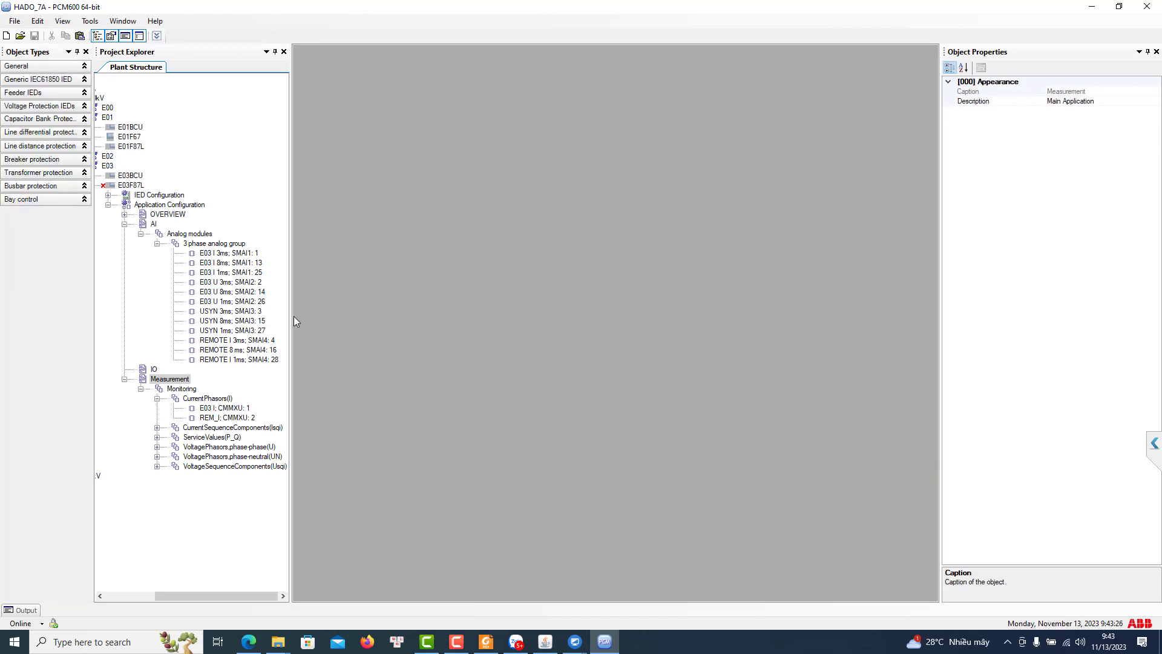
# Collapse the Measurement and 3 phase analog group branches, and expand E03F87L's IED Configuration down to its hardware modules in a wider project tree
pyautogui.click(174, 381)
pyautogui.doubleClick(173, 381)
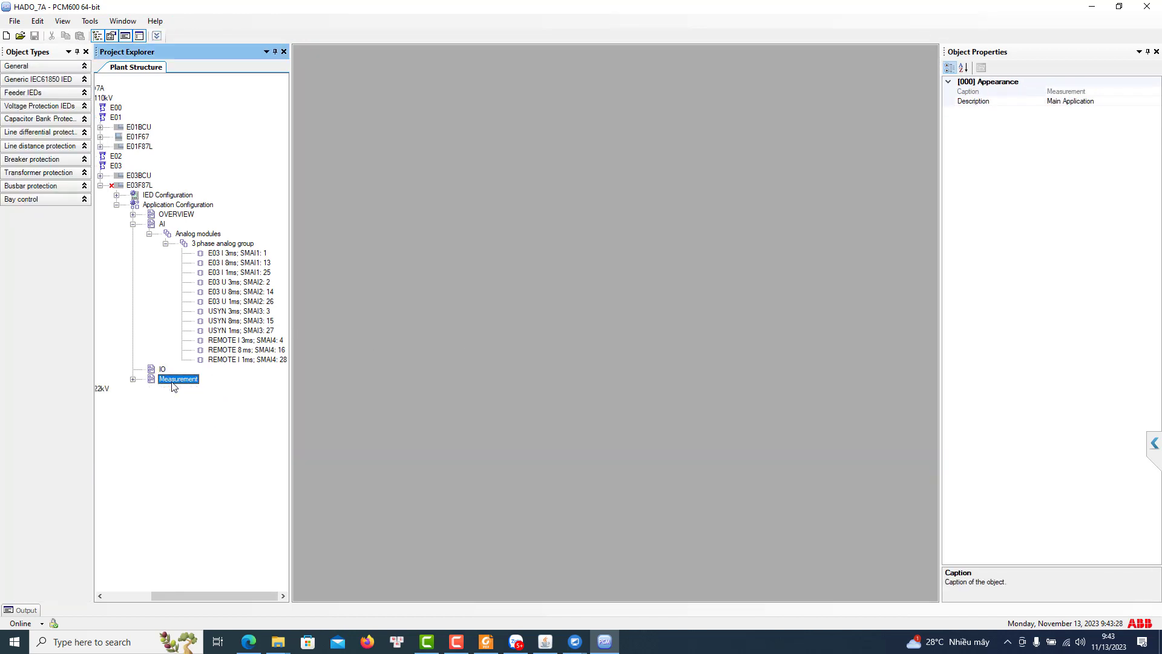
pyautogui.doubleClick(201, 245)
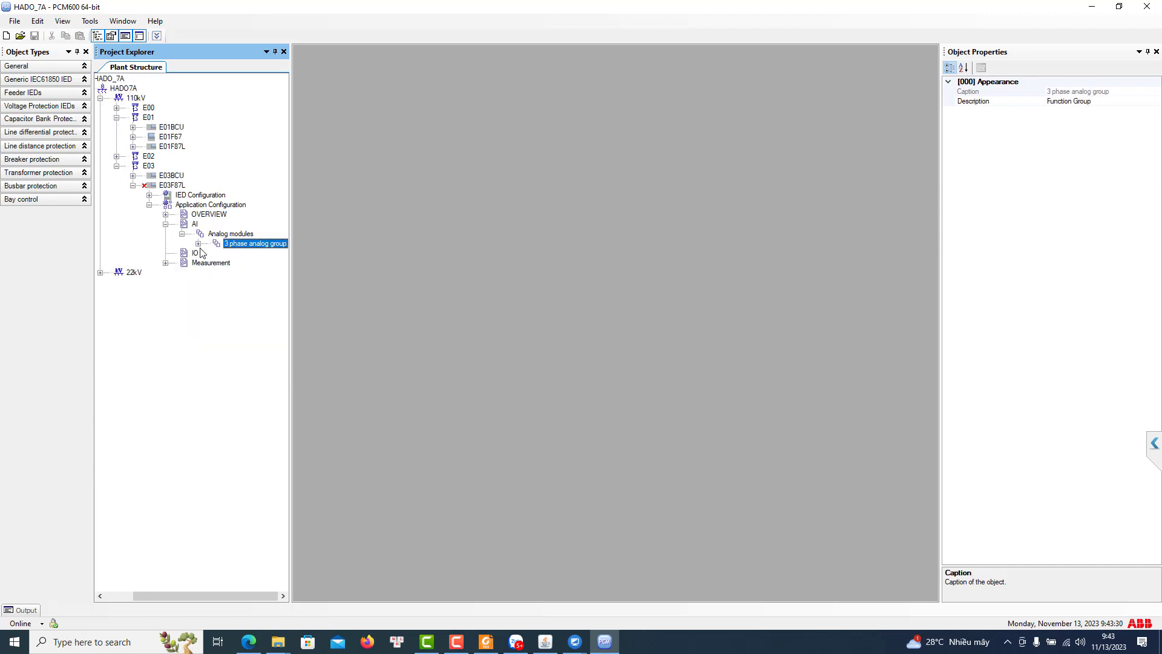
pyautogui.click(188, 197)
pyautogui.doubleClick(189, 196)
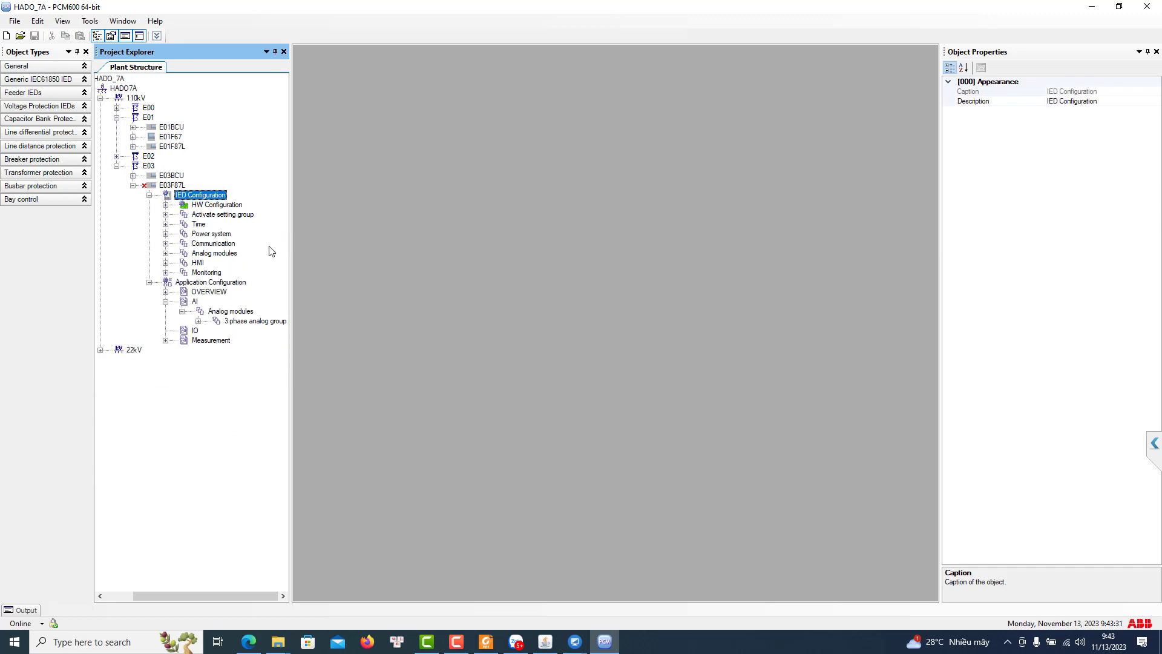
pyautogui.doubleClick(217, 204)
pyautogui.moveTo(290, 222); pyautogui.dragTo(377, 219)
# Open the parameter settings of the TRM_40 hardware module under E03F87L's HW Configuration
pyautogui.click(257, 301)
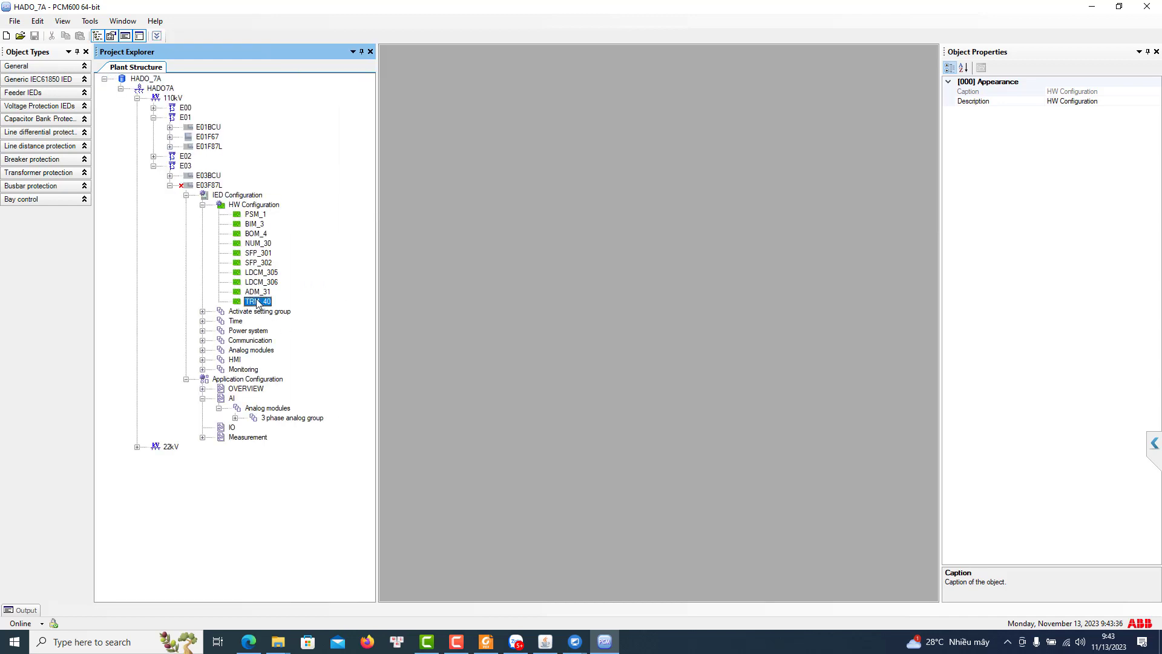
pyautogui.click(245, 207)
pyautogui.doubleClick(257, 301)
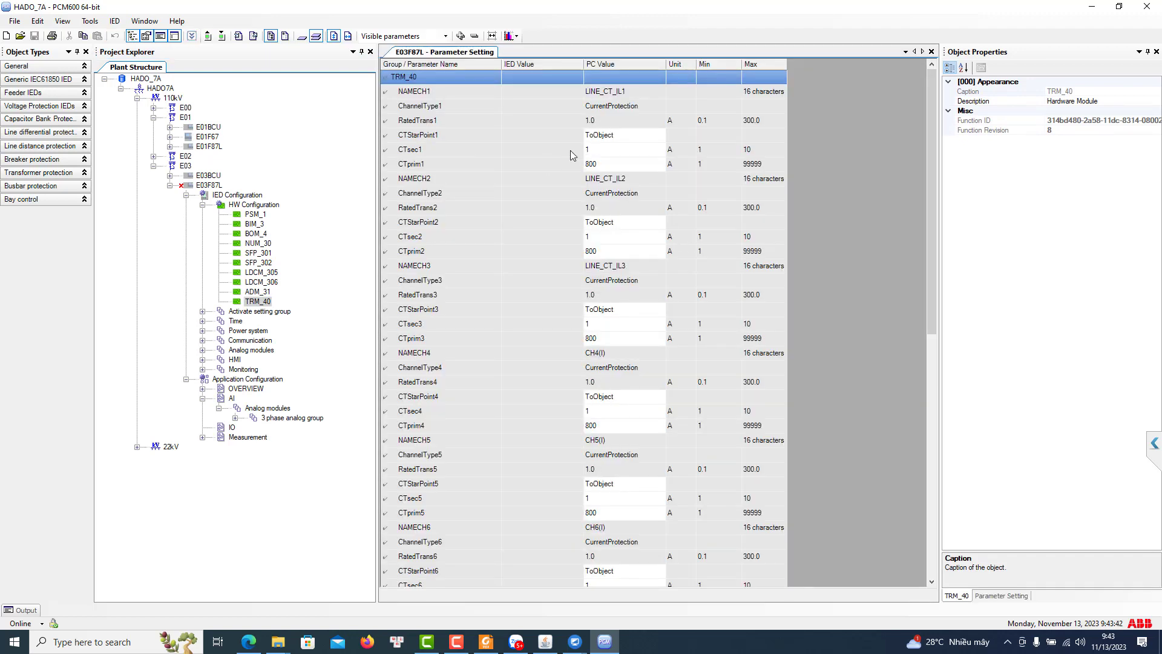
# Open the CTprim1 PC value of TRM_40 for editing
pyautogui.click(547, 148)
pyautogui.press('Down')
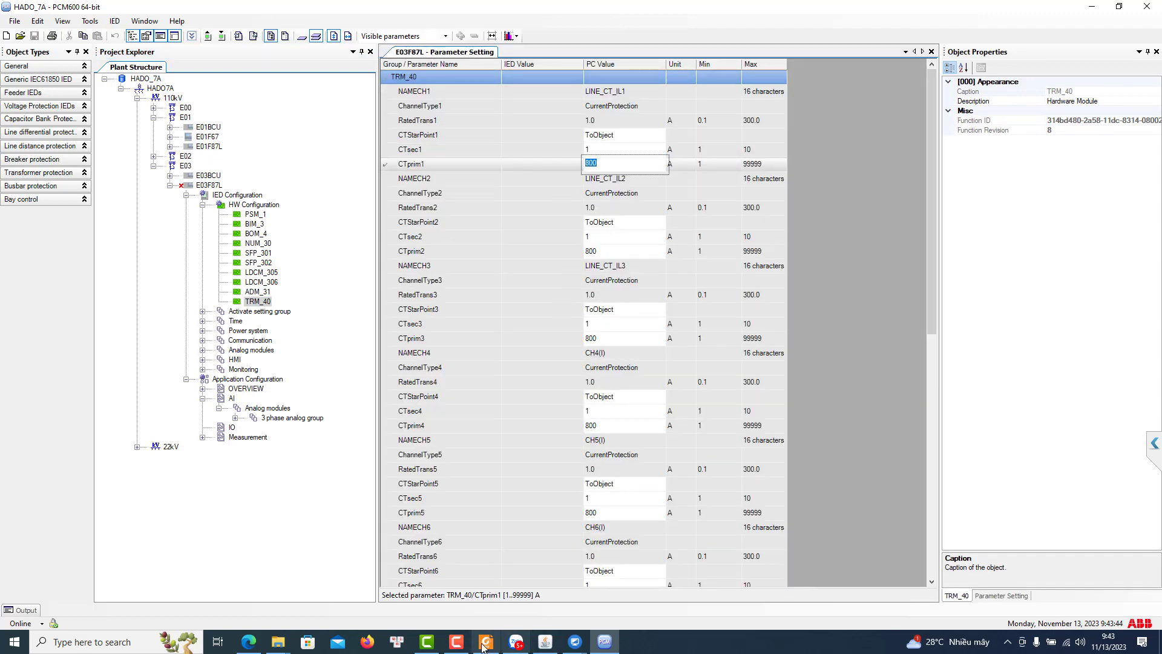
# Review the CT and VT primary and secondary settings of the TRM_40 analog input module
pyautogui.click(485, 643)
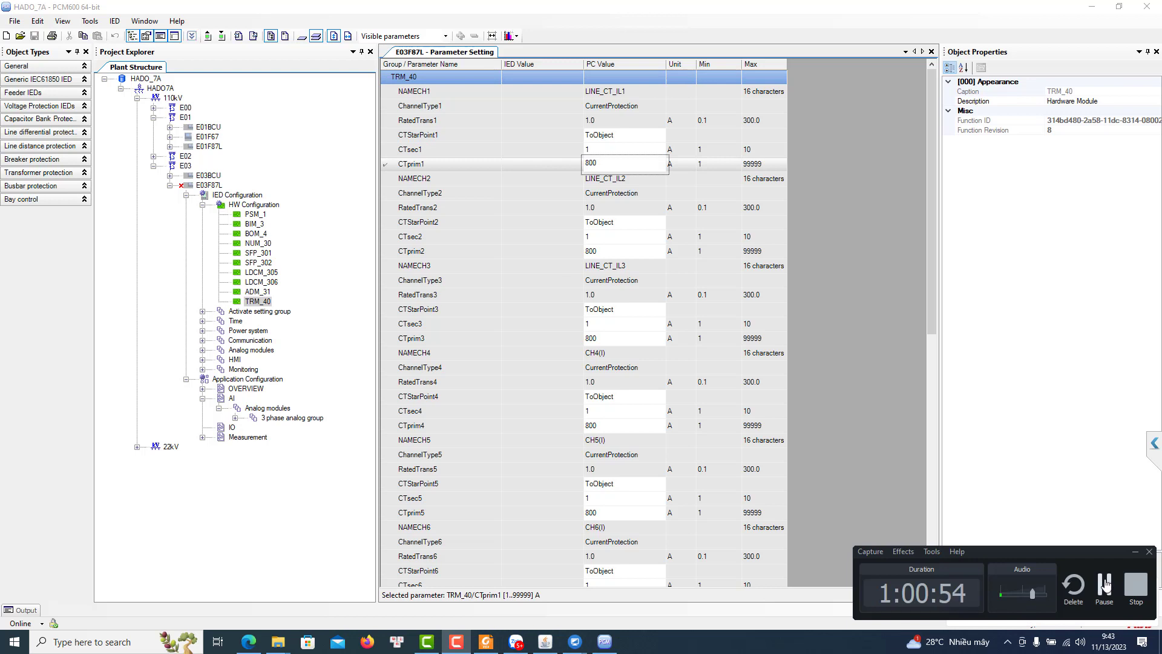
pyautogui.click(441, 159)
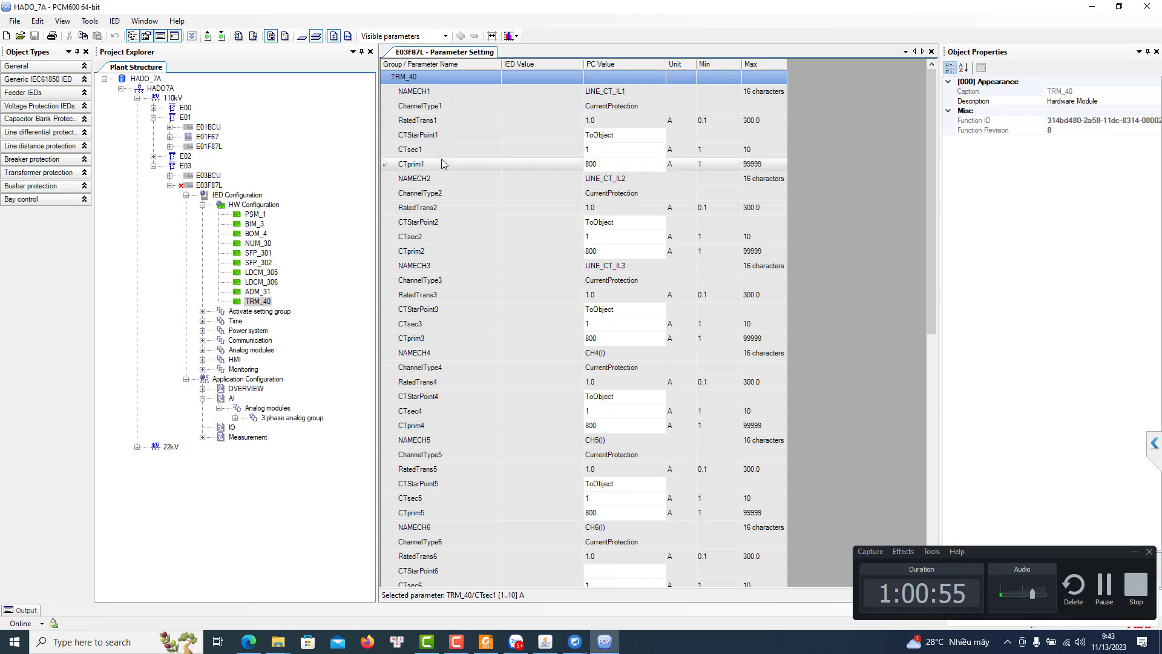
pyautogui.click(459, 252)
pyautogui.scroll(-2, 474, 336)
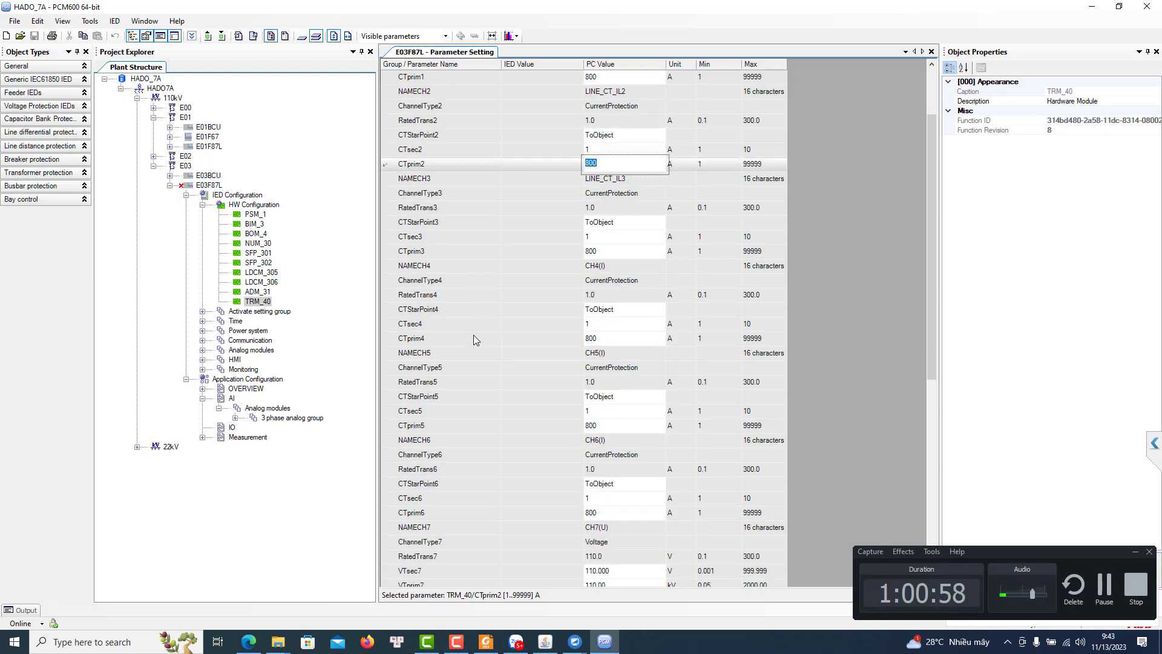
pyautogui.scroll(-8, 473, 335)
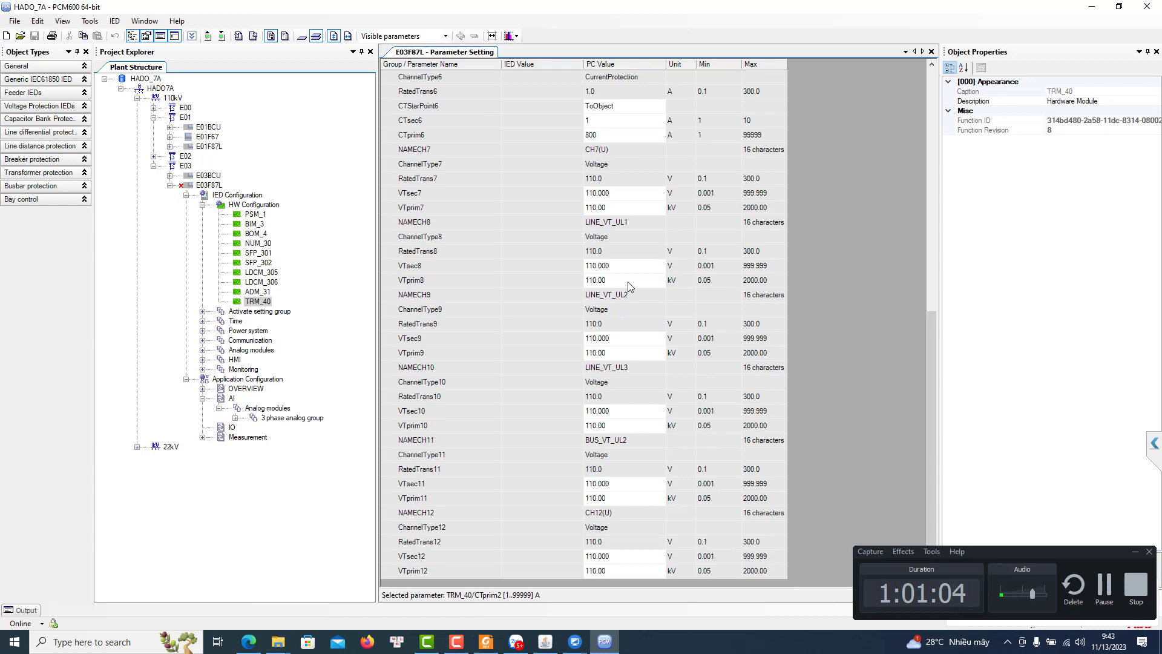
# Dismiss the UltraViewer disconnection notice and close UltraViewer, confirming the exit
pyautogui.click(486, 643)
pyautogui.click(486, 643)
pyautogui.click(1136, 554)
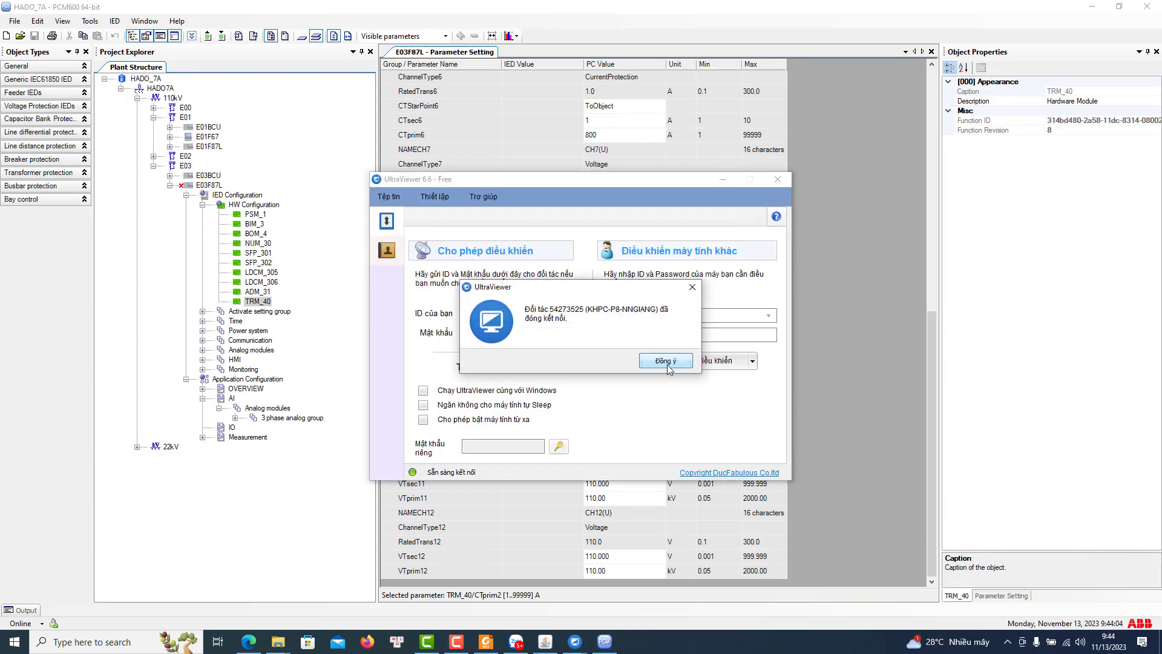
pyautogui.click(666, 361)
pyautogui.click(778, 179)
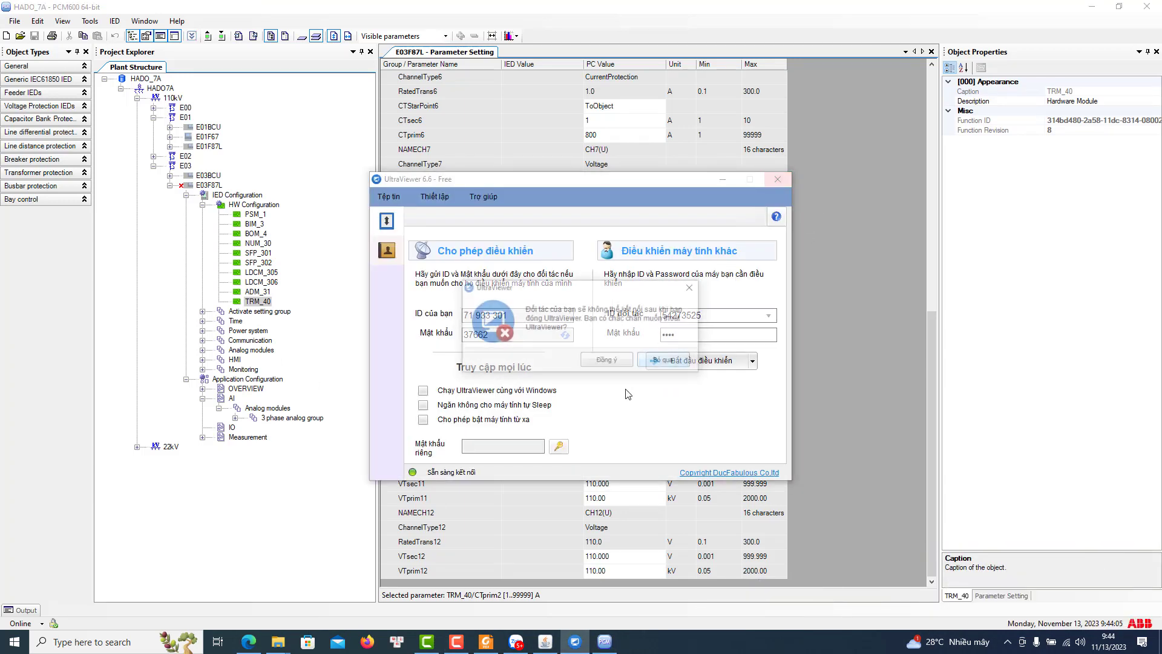
pyautogui.click(607, 359)
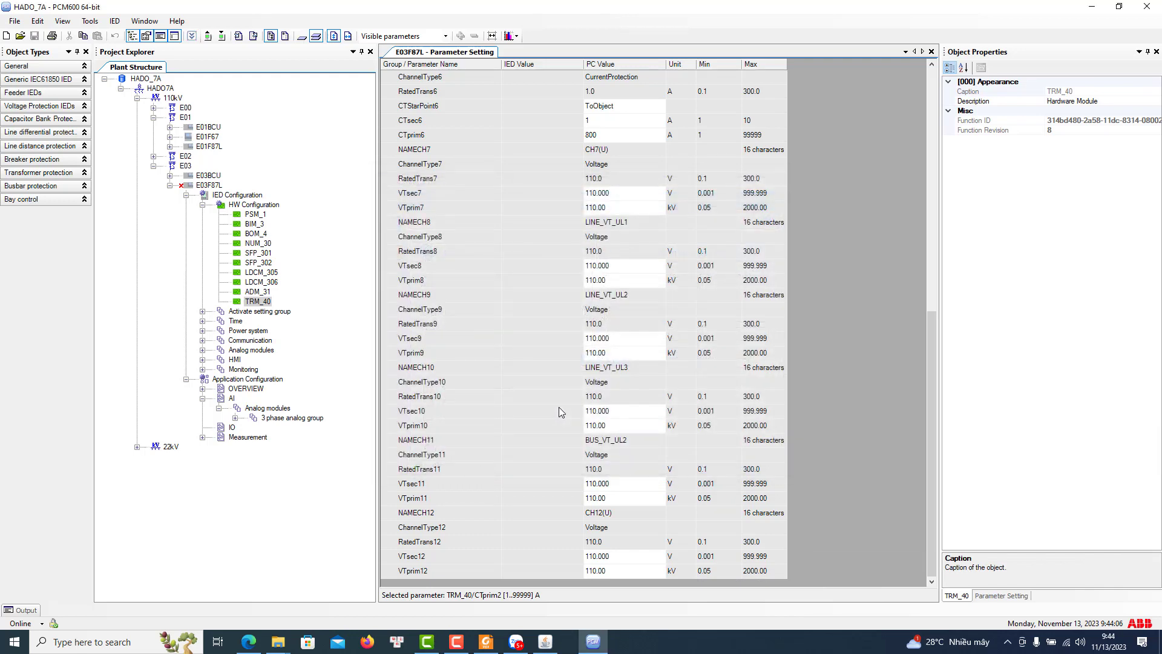
# In the 3 phase analog group of E03F87L, set AnalogInputType of E03 I 3ms; SMAI1: 1 to Current
pyautogui.click(251, 283)
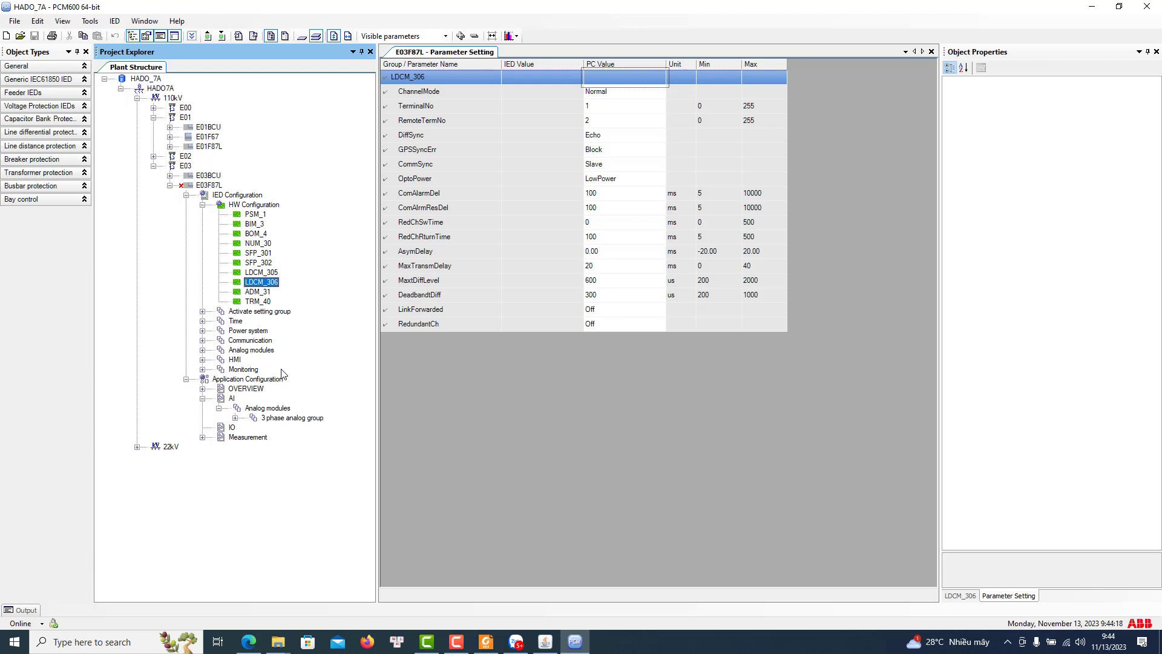
pyautogui.doubleClick(266, 418)
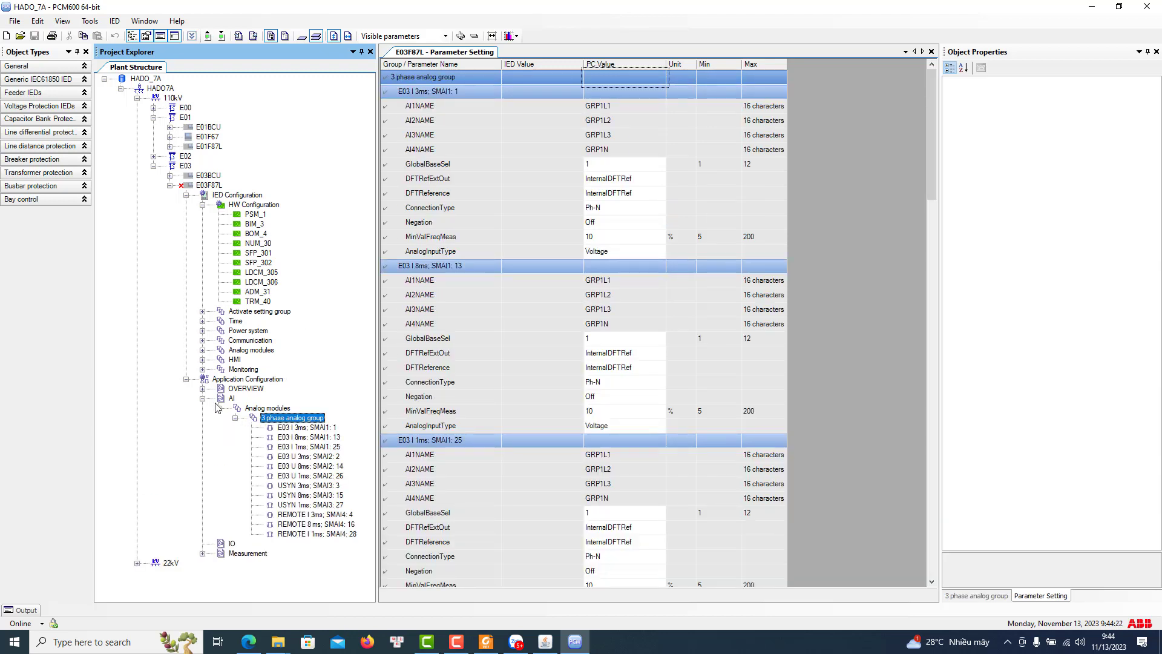
pyautogui.click(292, 428)
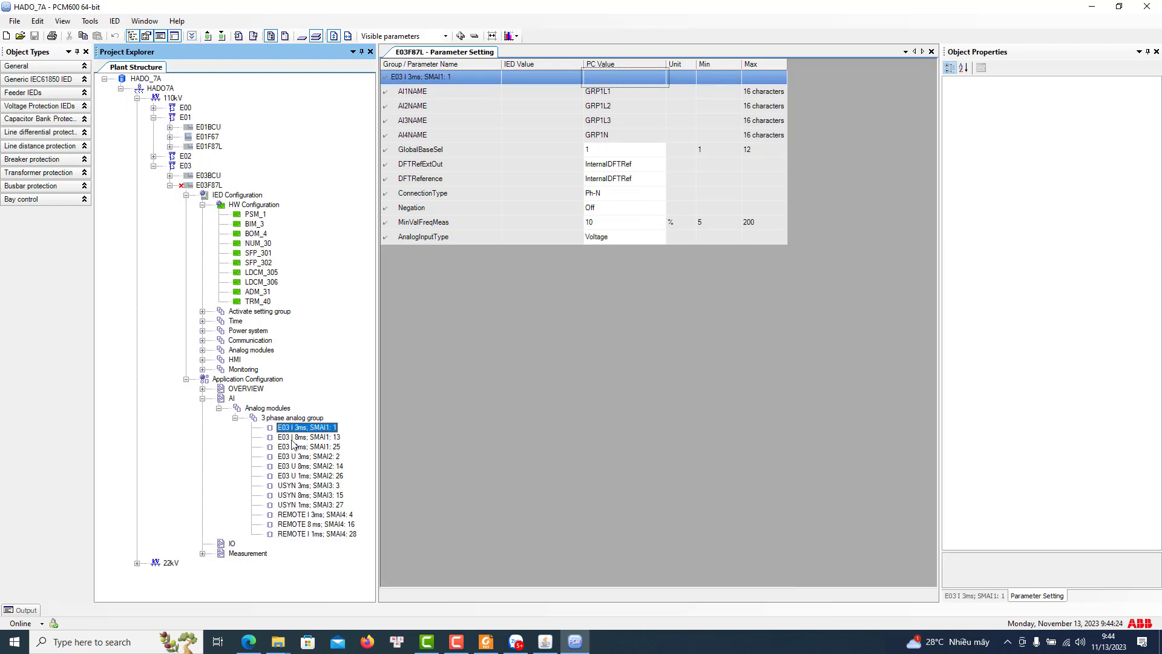
pyautogui.click(608, 238)
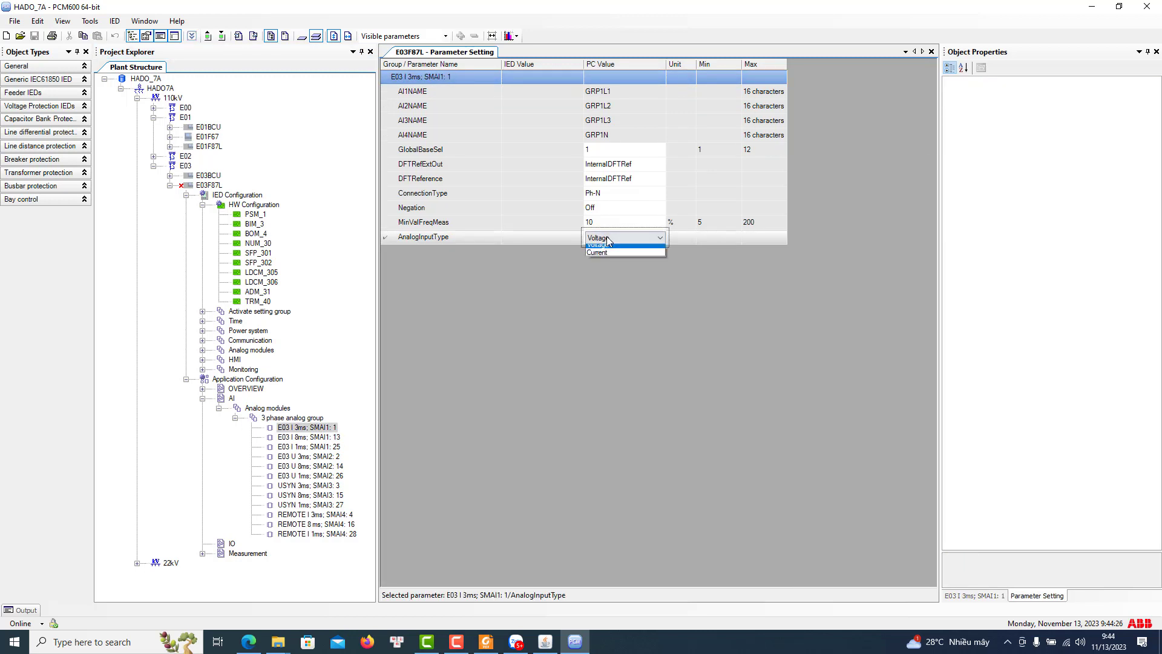
pyautogui.click(605, 253)
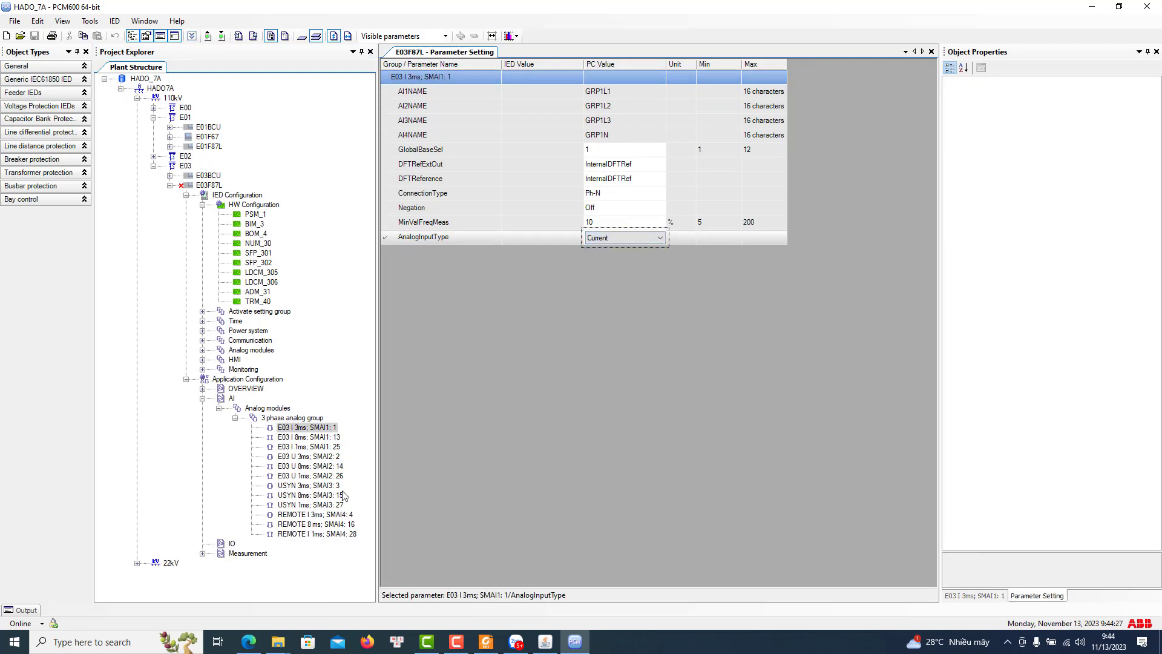
# Set AnalogInputType to Current for the E03 I 8ms; SMAI1: 13 and E03 I 1ms; SMAI1: 25 blocks
pyautogui.click(309, 437)
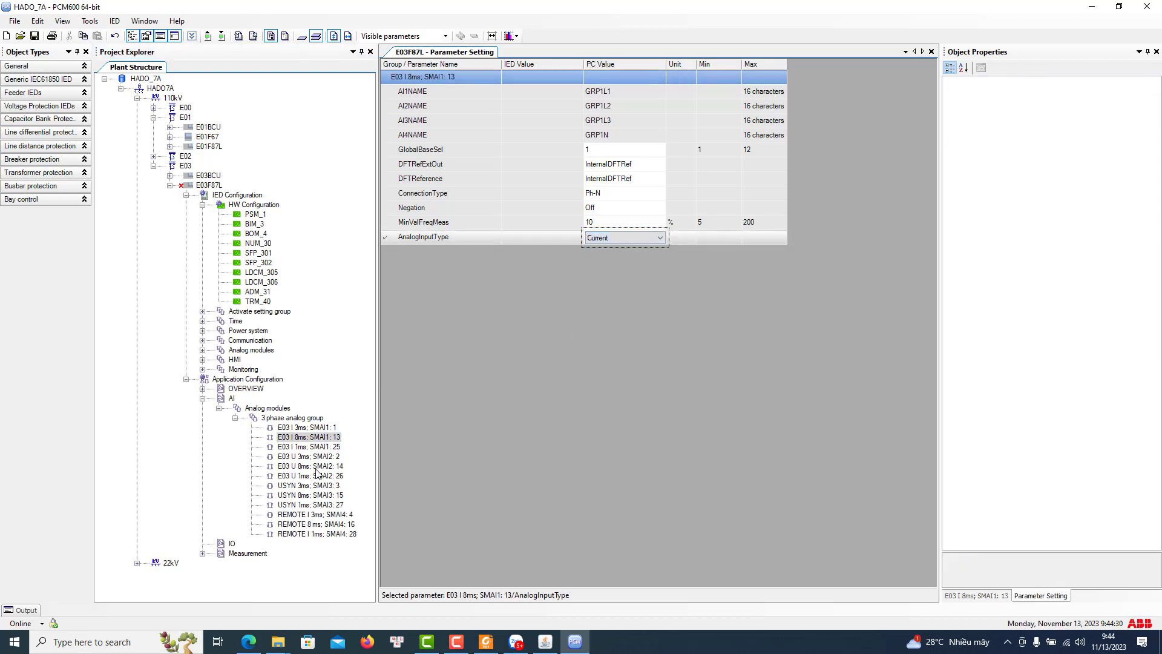
pyautogui.click(308, 447)
pyautogui.click(616, 237)
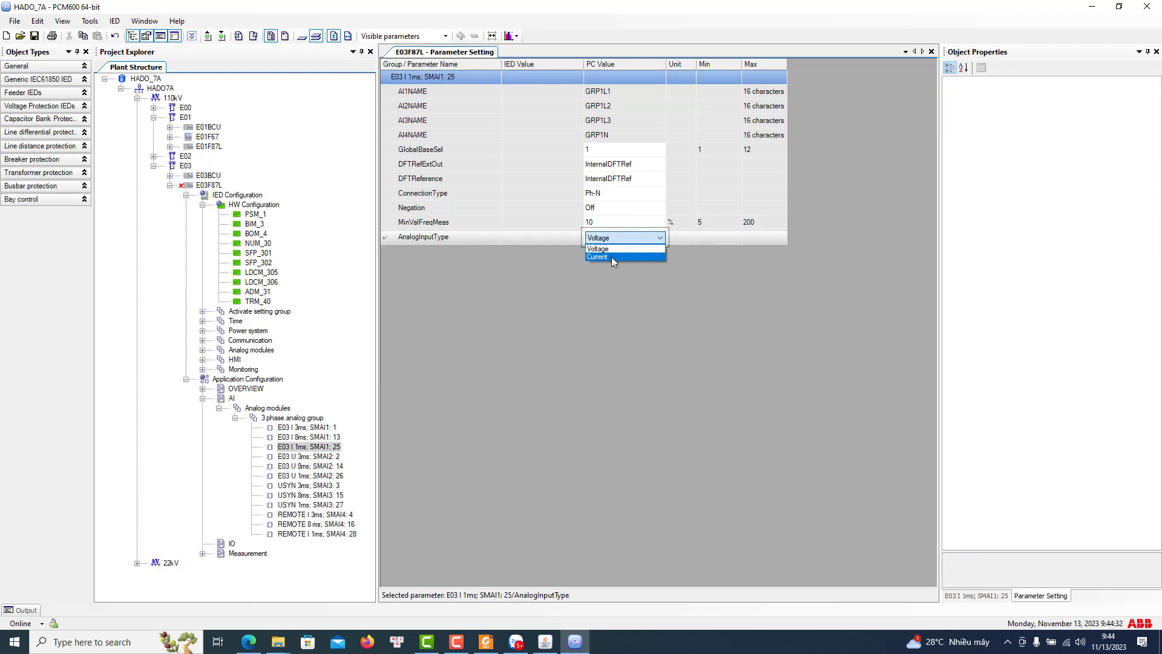
pyautogui.click(612, 257)
# Check the AnalogInputType of the E03 U (SMAI2) and USYN (SMAI3) blocks in the 3 phase analog group
pyautogui.click(309, 457)
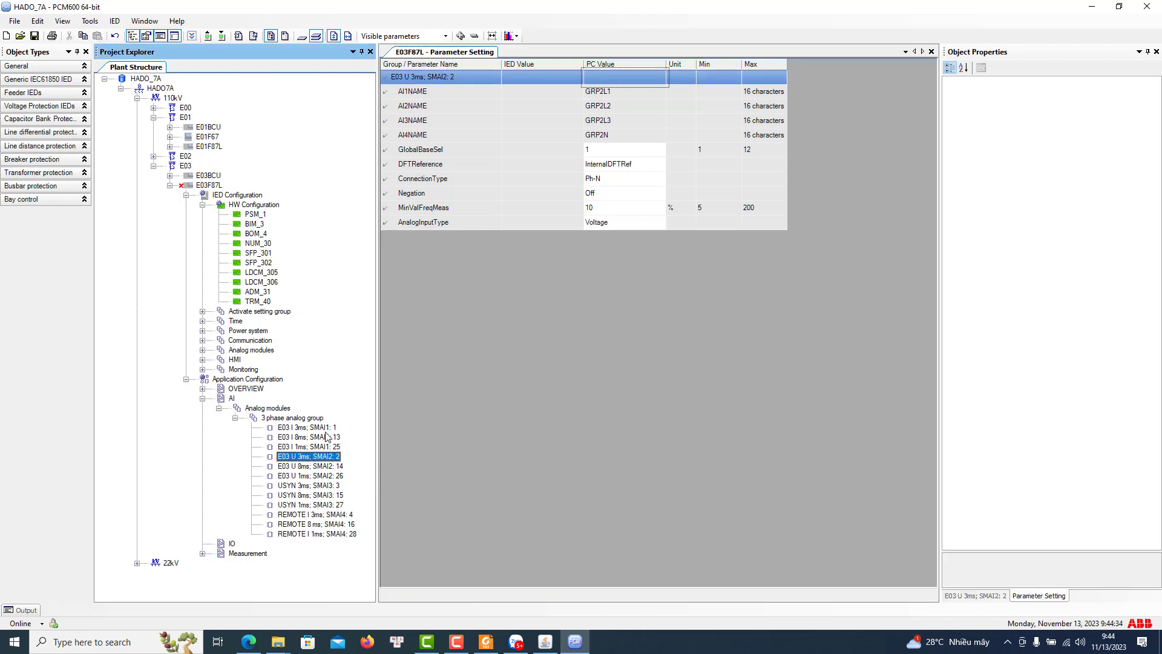
pyautogui.click(308, 466)
pyautogui.click(307, 475)
pyautogui.click(306, 485)
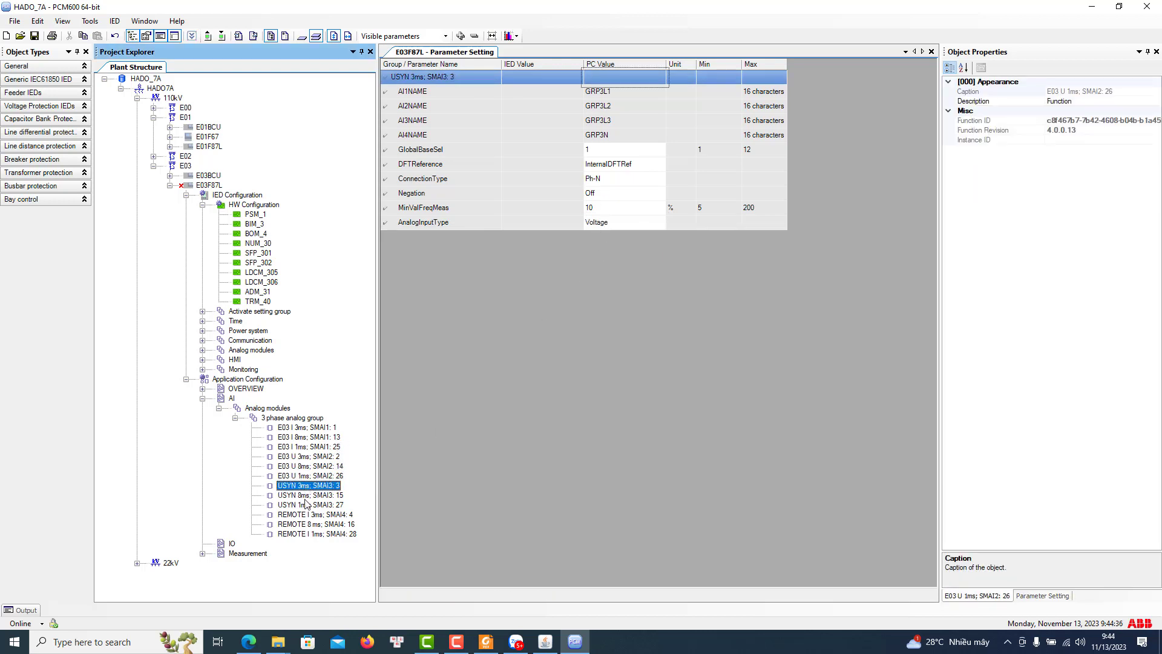
pyautogui.click(306, 496)
pyautogui.click(306, 505)
# Set AnalogInputType to Current for the three REMOTE blocks SMAI4: 4, SMAI4: 16 and SMAI4: 28
pyautogui.click(306, 515)
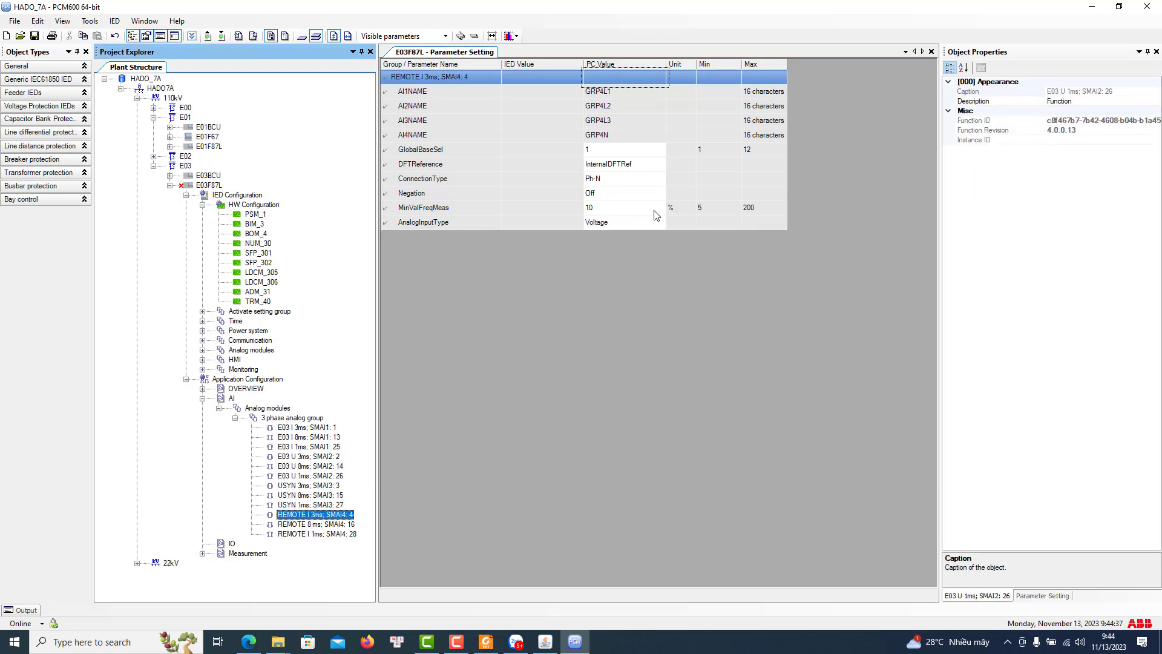
pyautogui.click(610, 225)
pyautogui.click(610, 225)
pyautogui.click(602, 242)
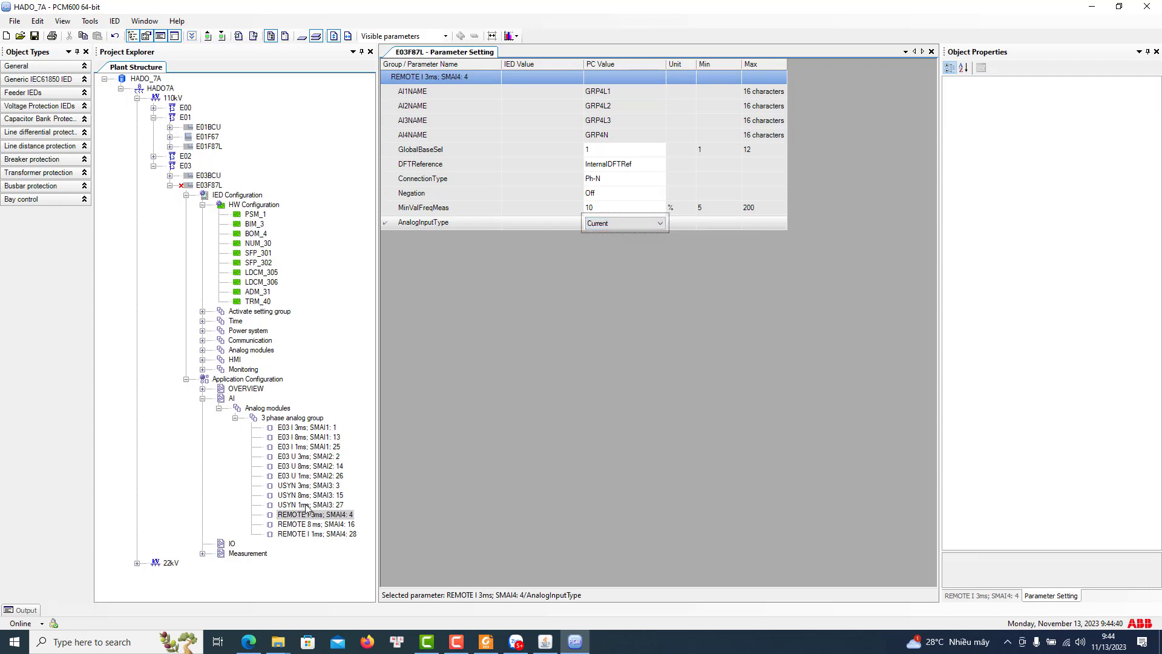
pyautogui.click(306, 524)
pyautogui.click(626, 225)
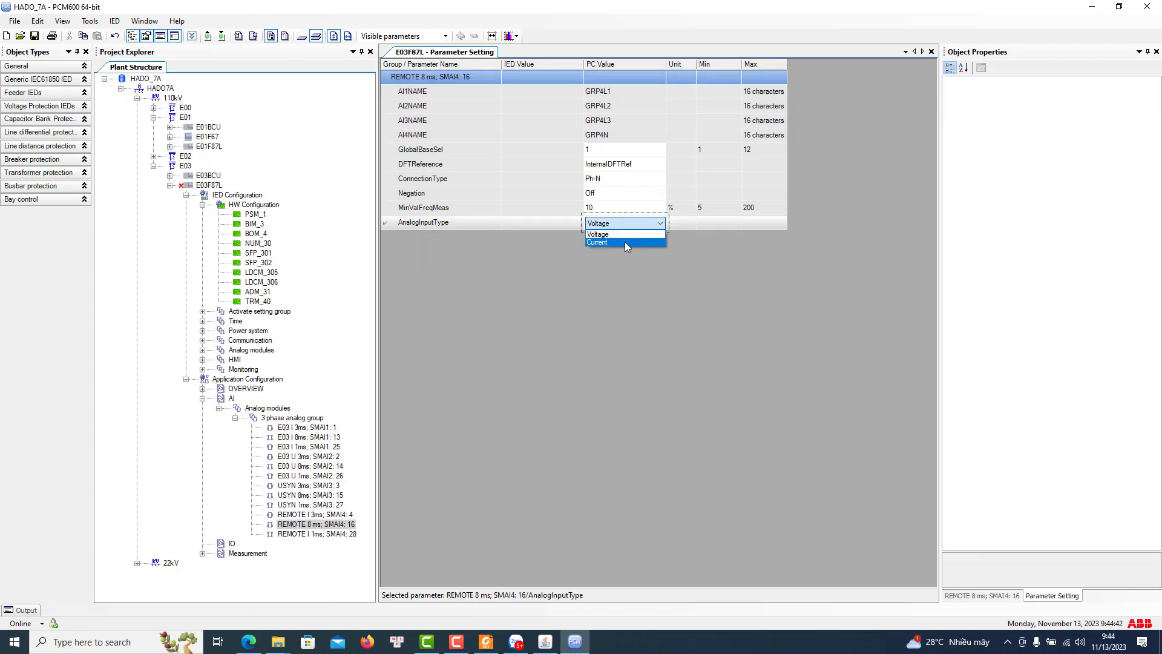
pyautogui.click(624, 241)
pyautogui.click(309, 534)
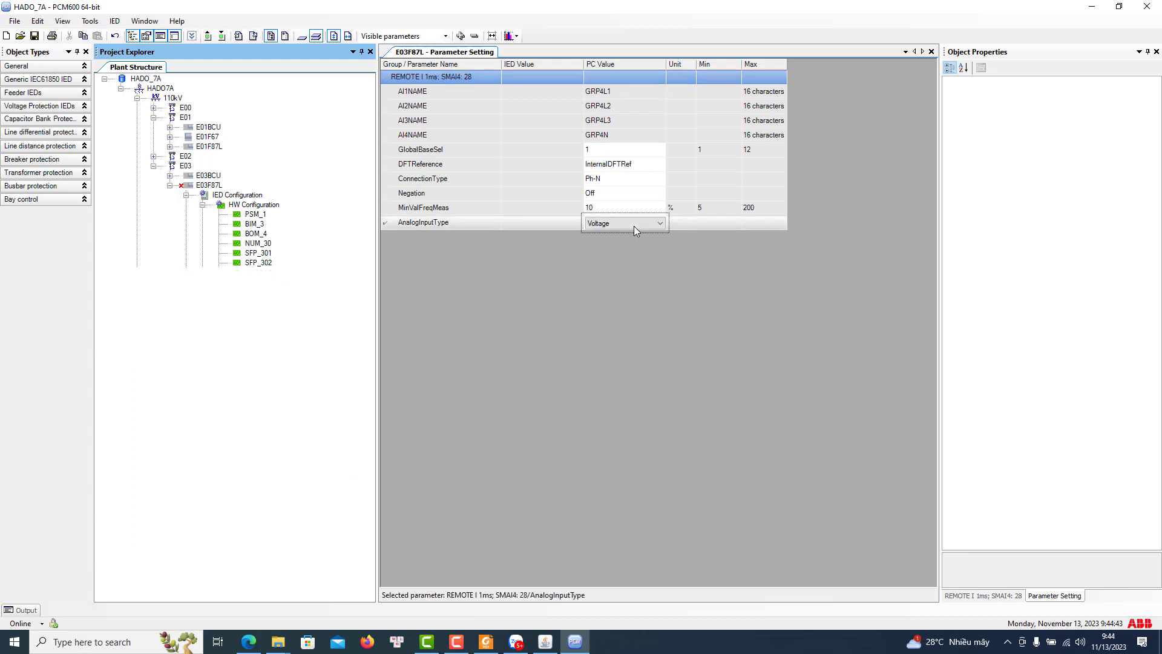
pyautogui.click(634, 227)
pyautogui.click(623, 240)
# Save the changed E03F87L parameter settings and confirm the save
pyautogui.click(317, 534)
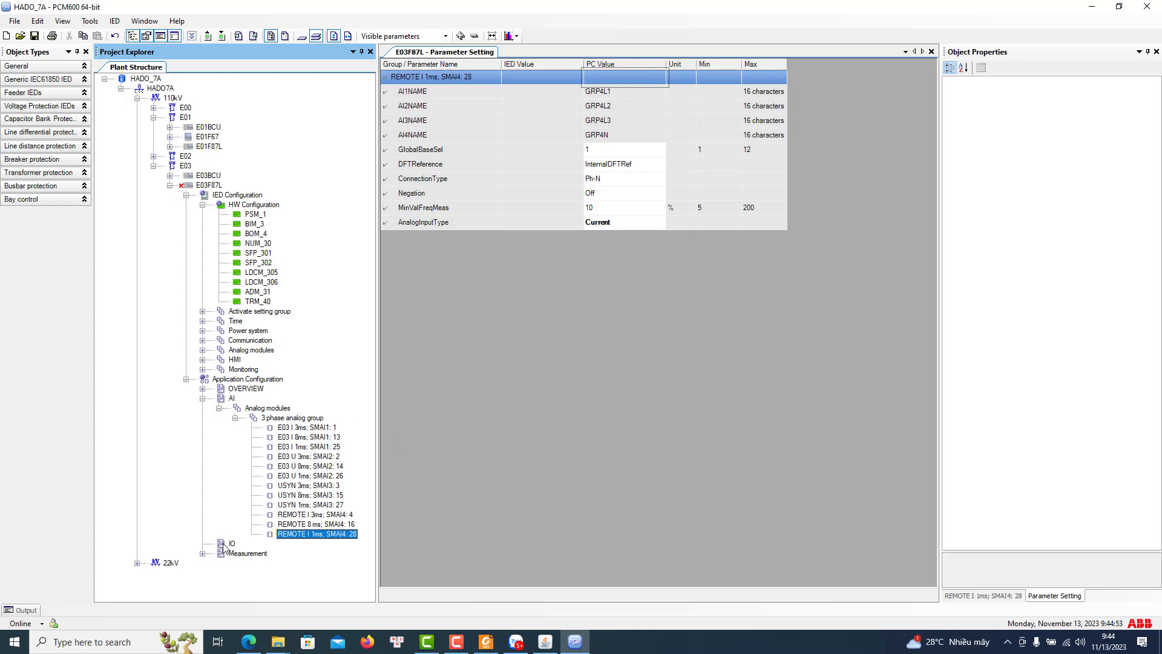
pyautogui.click(35, 36)
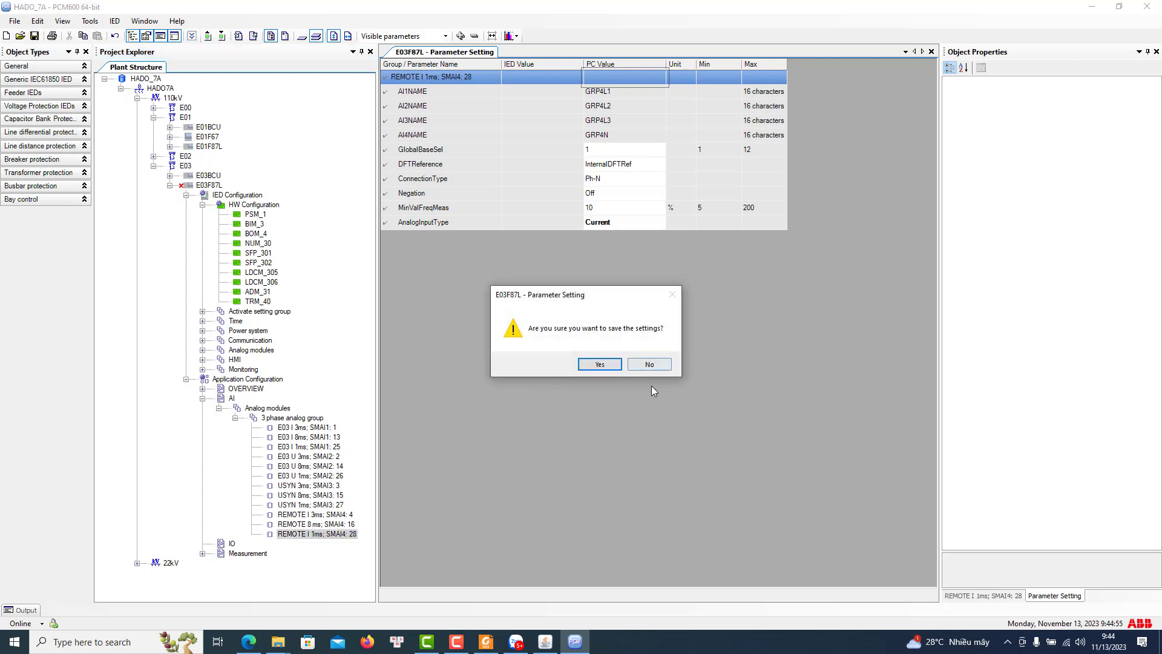
pyautogui.click(600, 365)
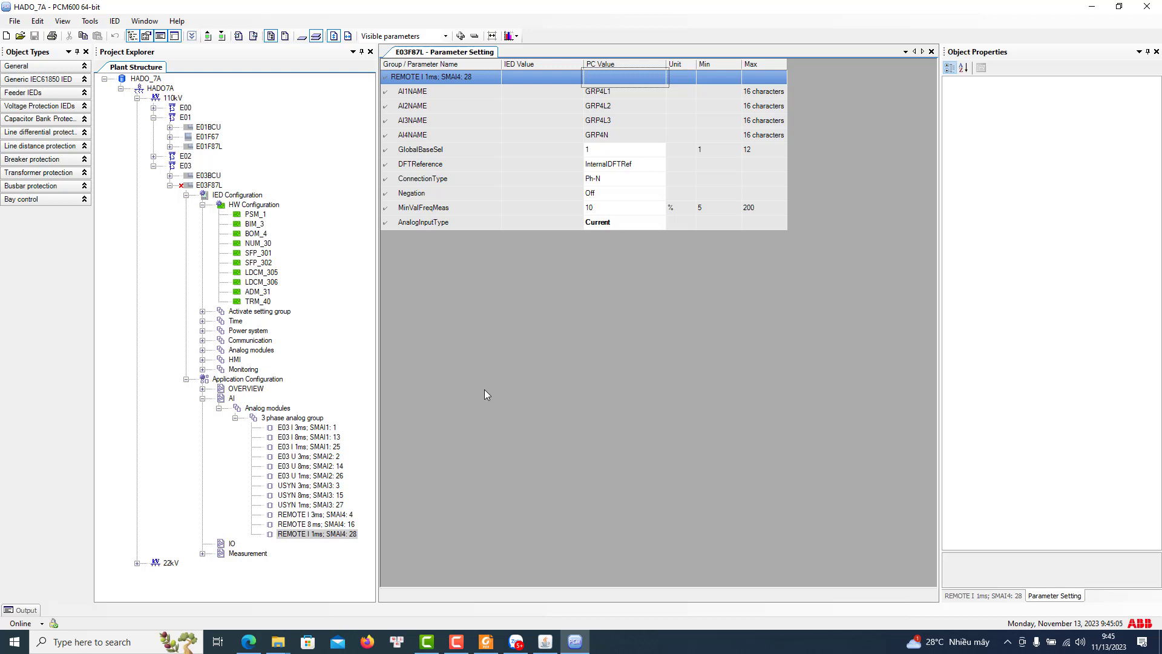
# In the Measurement monitoring functions, set Operation of the current phasor block E03 I; CMMXU: 1 to On
pyautogui.doubleClick(246, 553)
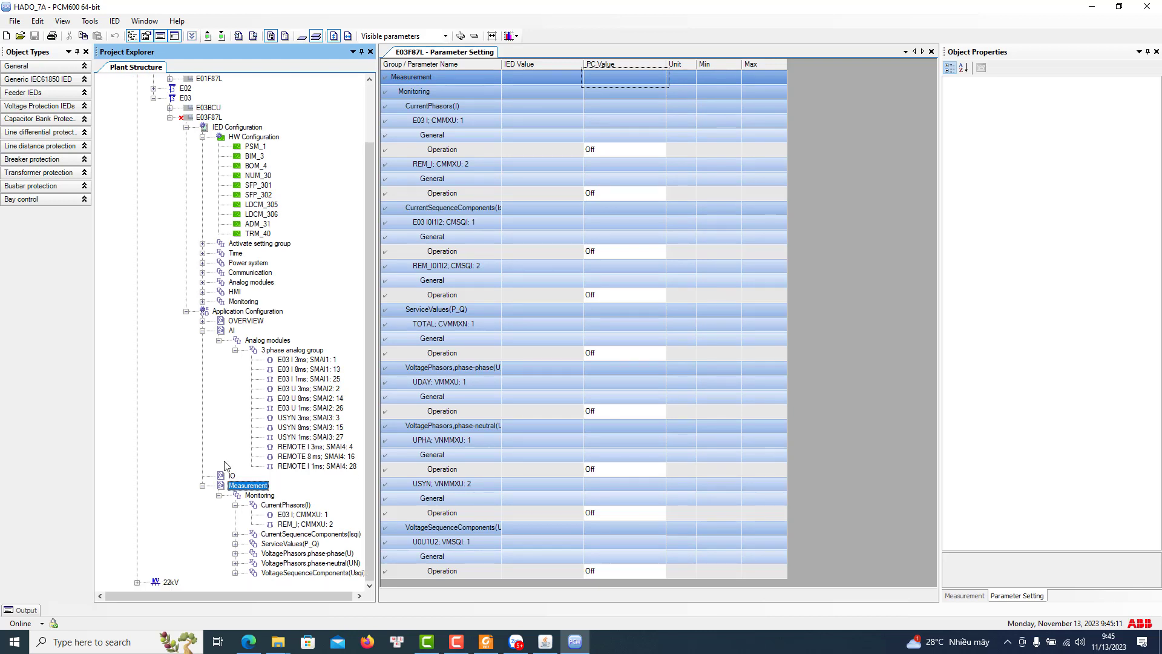
pyautogui.click(289, 515)
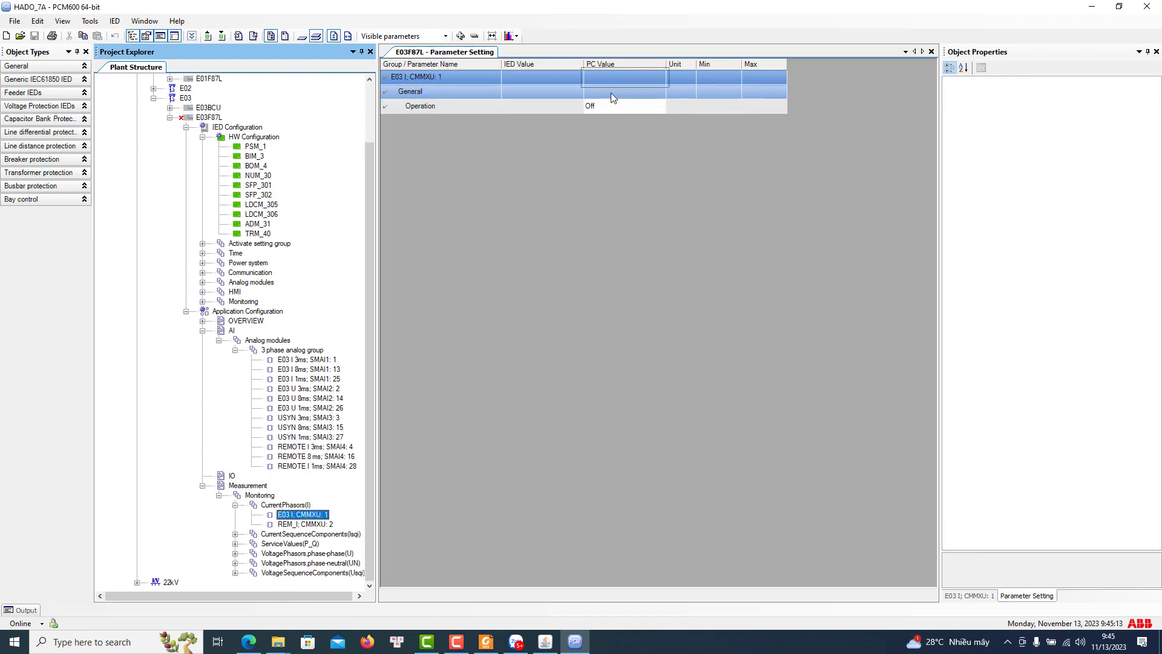
pyautogui.click(616, 109)
pyautogui.click(616, 109)
pyautogui.click(609, 124)
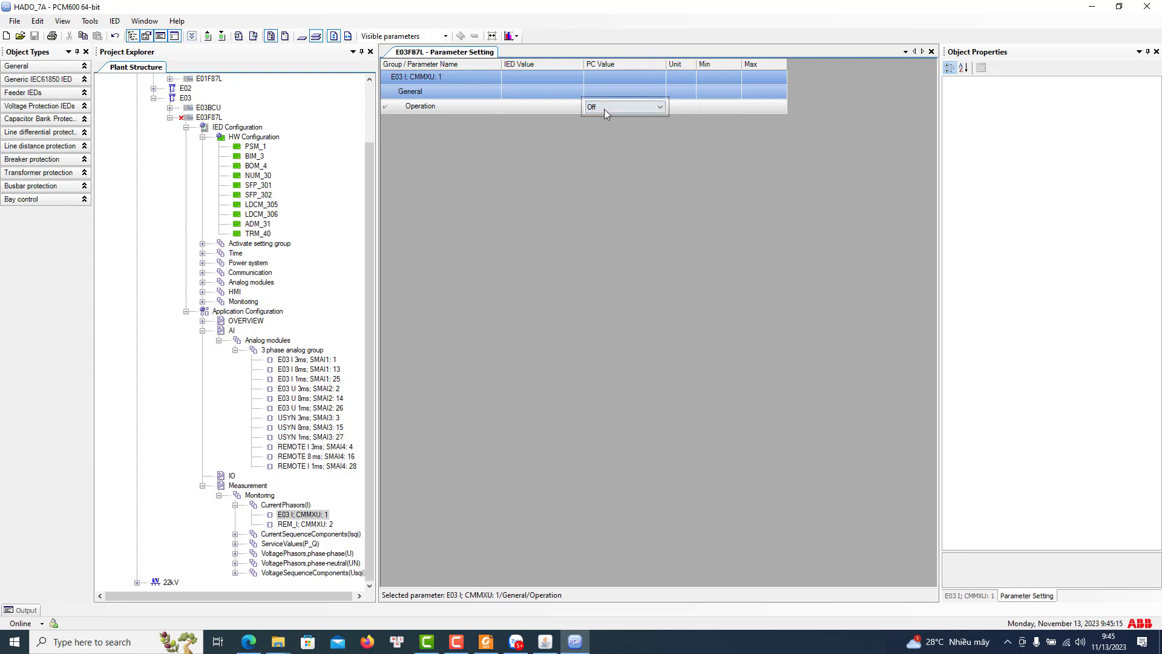
pyautogui.click(604, 109)
pyautogui.click(602, 125)
pyautogui.click(839, 213)
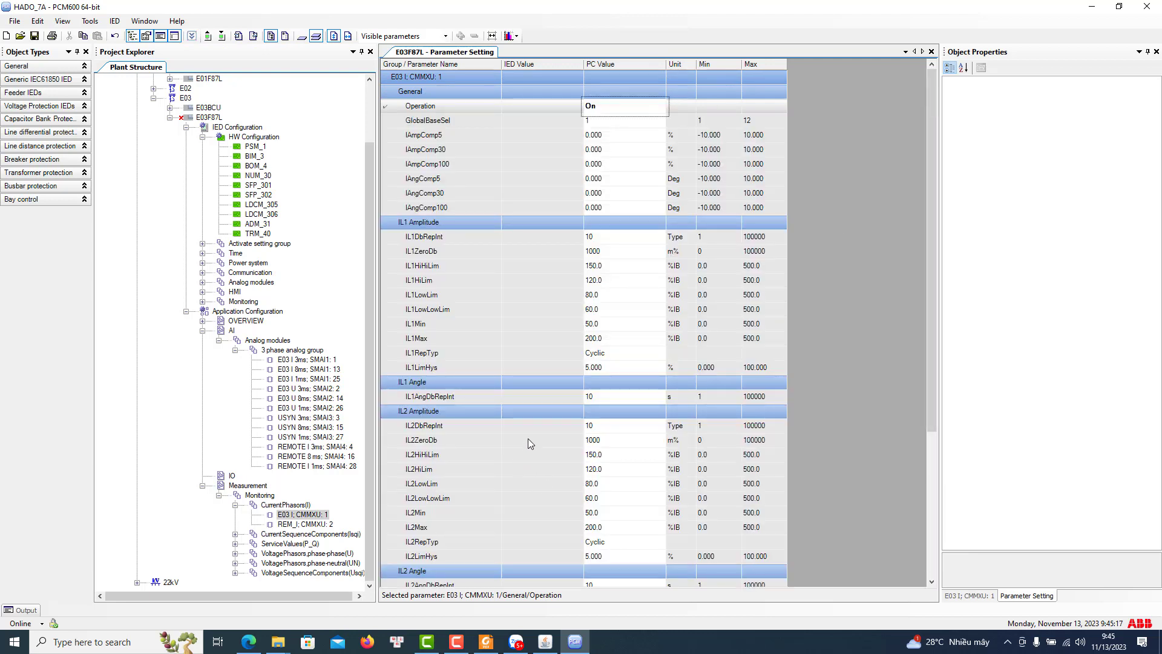
# Set Operation of the remote current phasor block REM_I; CMMXU: 2 to On
pyautogui.click(314, 523)
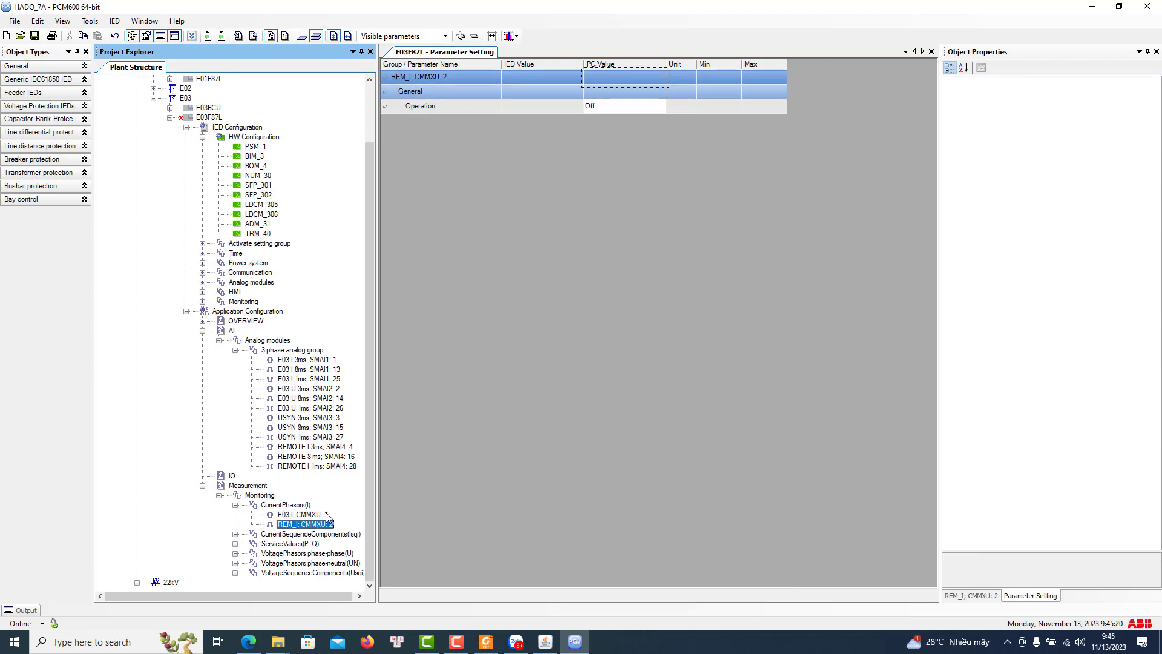
pyautogui.click(634, 107)
pyautogui.click(629, 126)
pyautogui.click(867, 213)
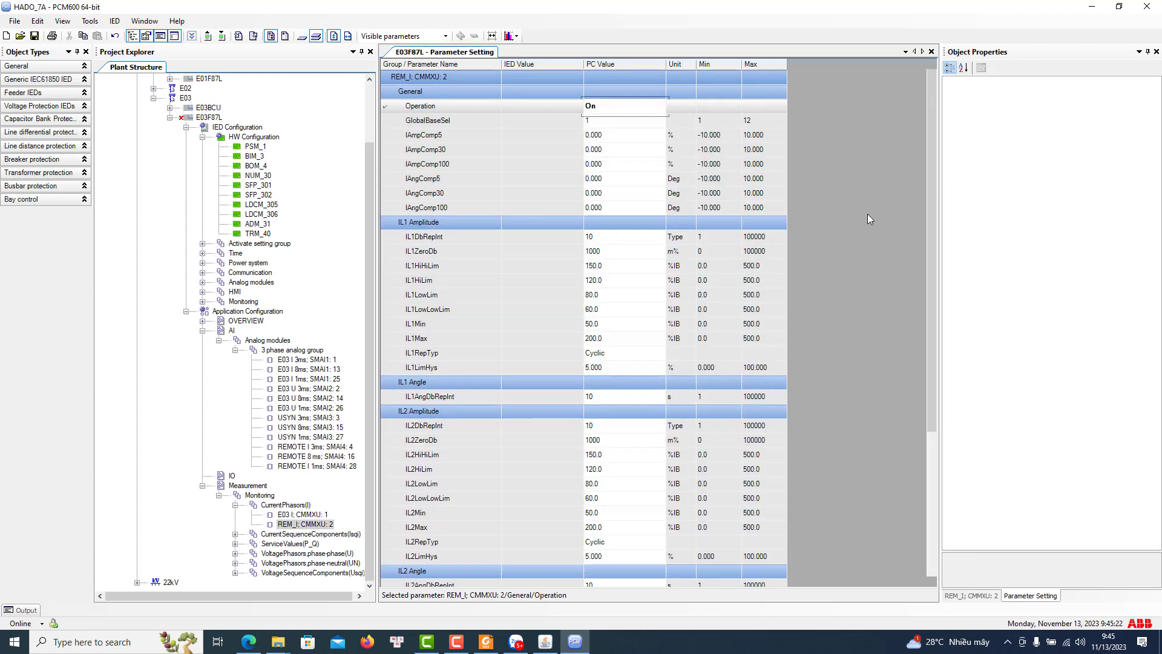
# Set IL1Min, IL2Min and IL3Min of the E03 I; CMMXU: 1 block to 0
pyautogui.click(302, 514)
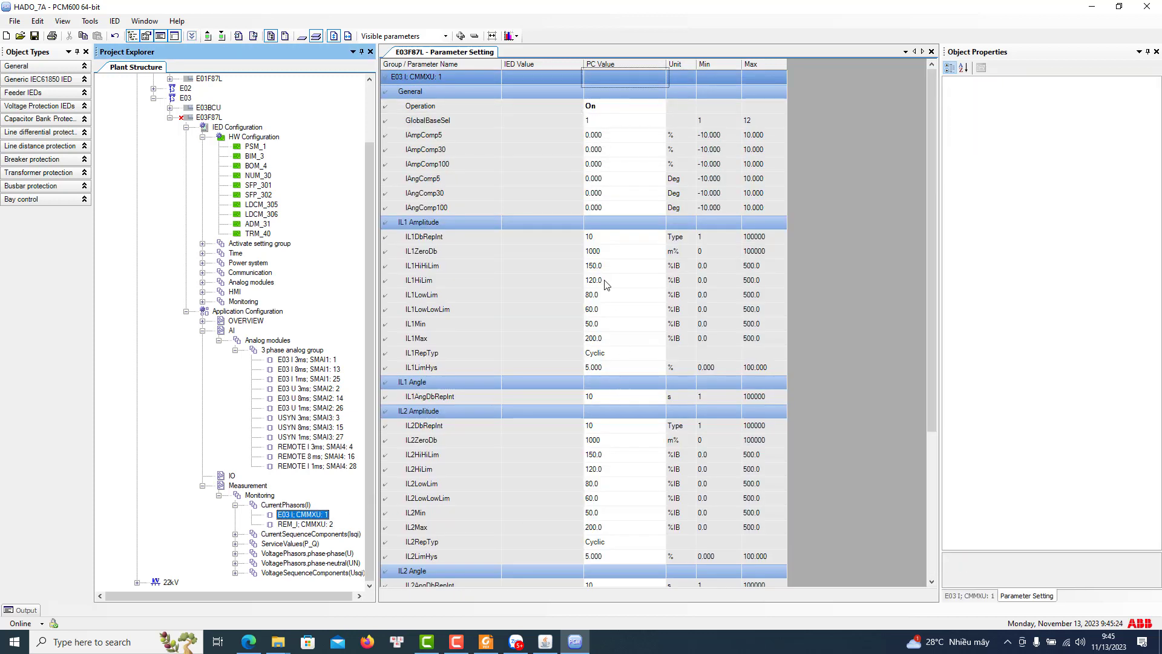
pyautogui.click(607, 324)
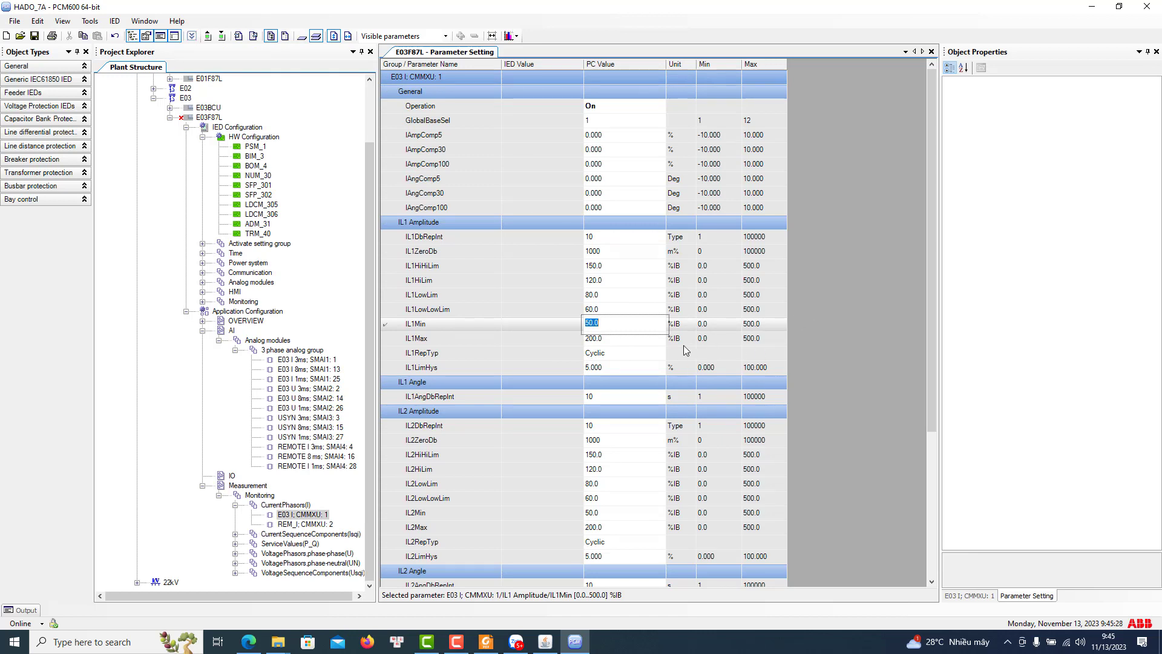
pyautogui.write('0')
pyautogui.click(599, 513)
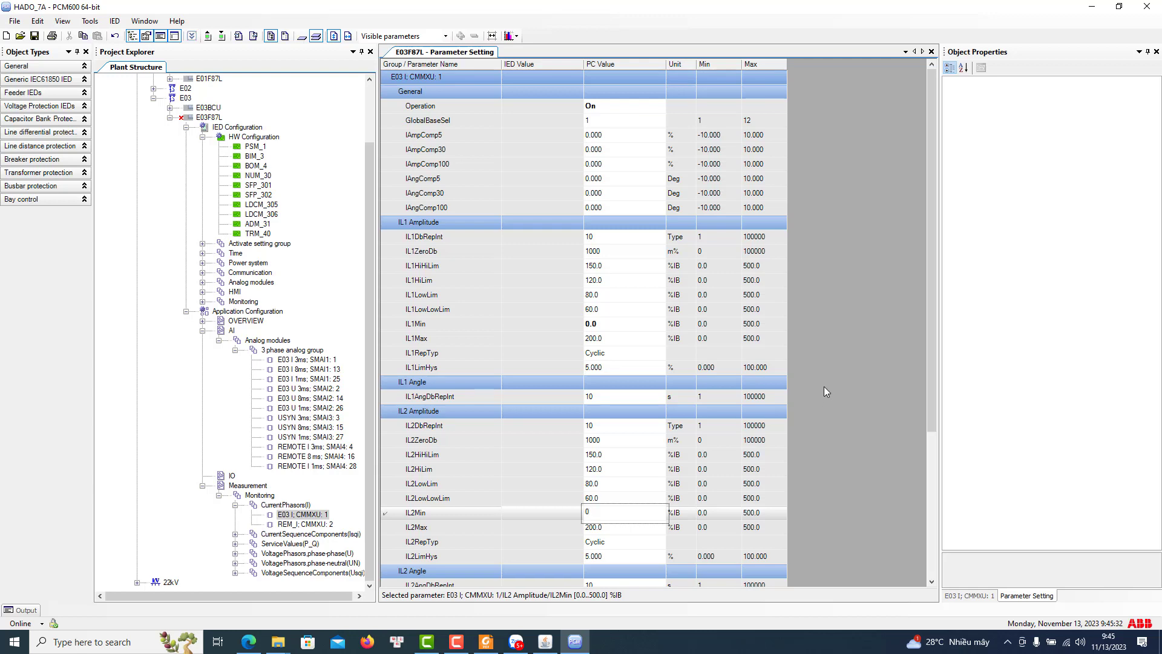
pyautogui.scroll(-5, 861, 434)
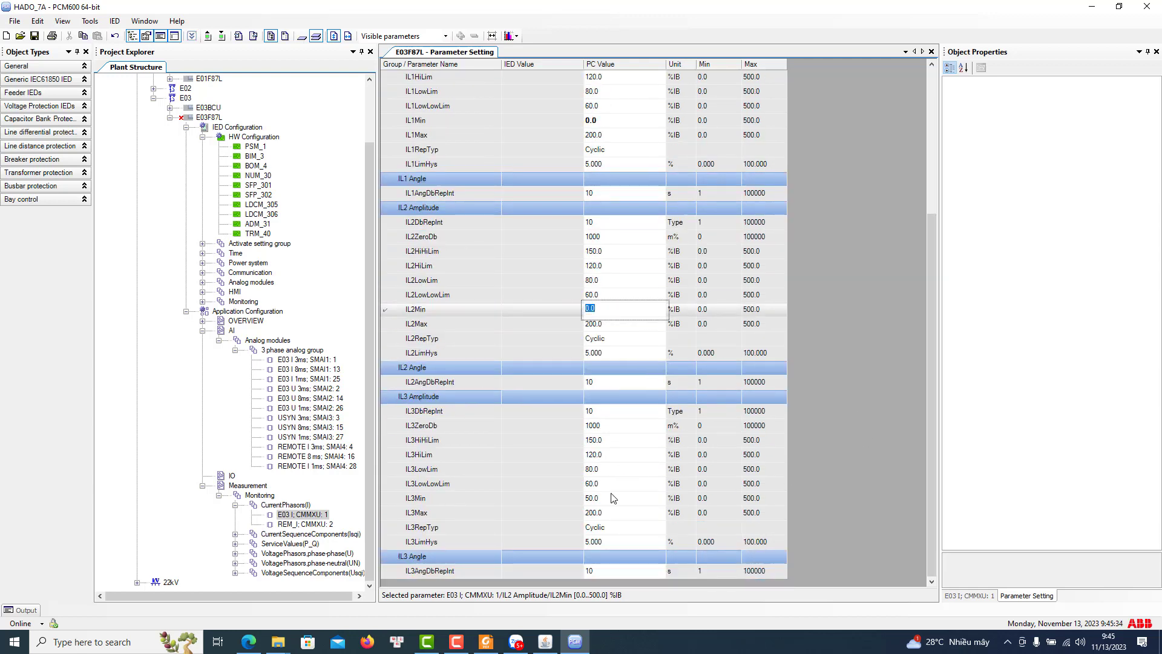
pyautogui.click(613, 498)
pyautogui.write('0')
# Set IL1Min, IL2Min and IL3Min of the remote current phasor block REM_I; CMMXU: 2 to 0
pyautogui.click(303, 524)
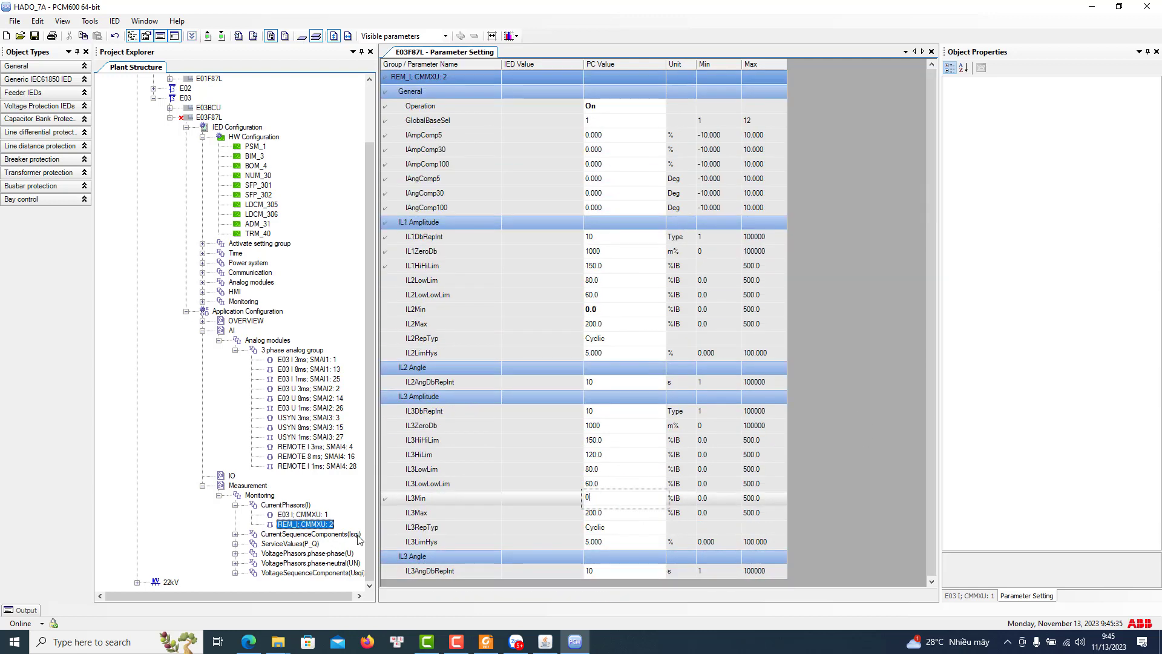
pyautogui.click(609, 513)
pyautogui.write('0')
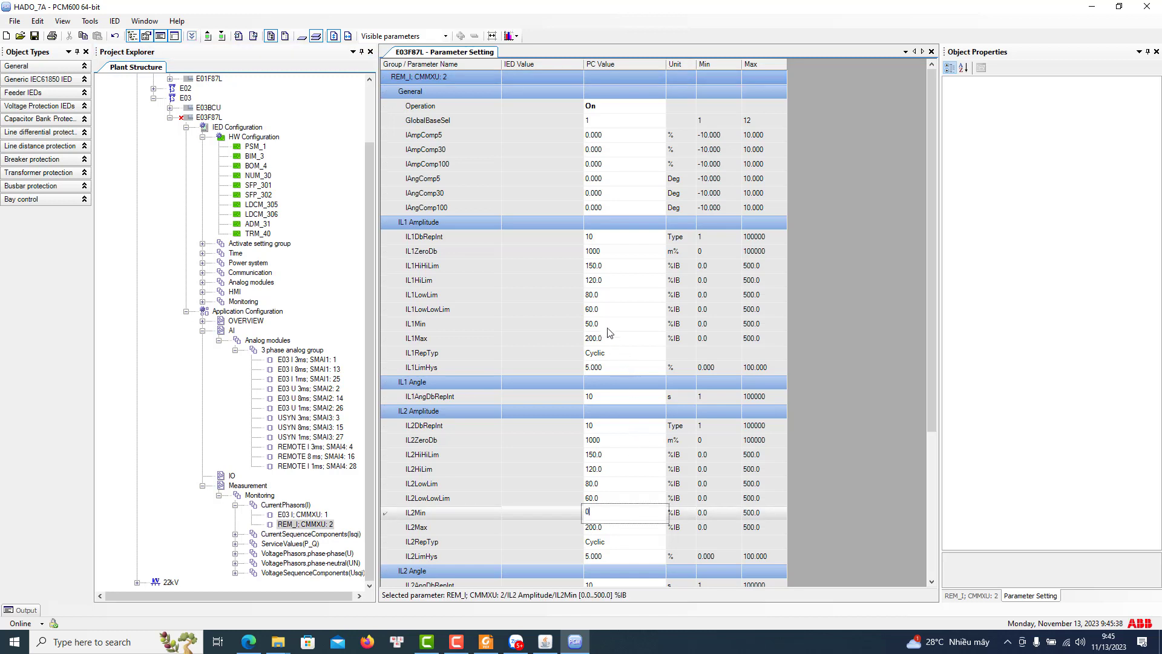
pyautogui.click(633, 325)
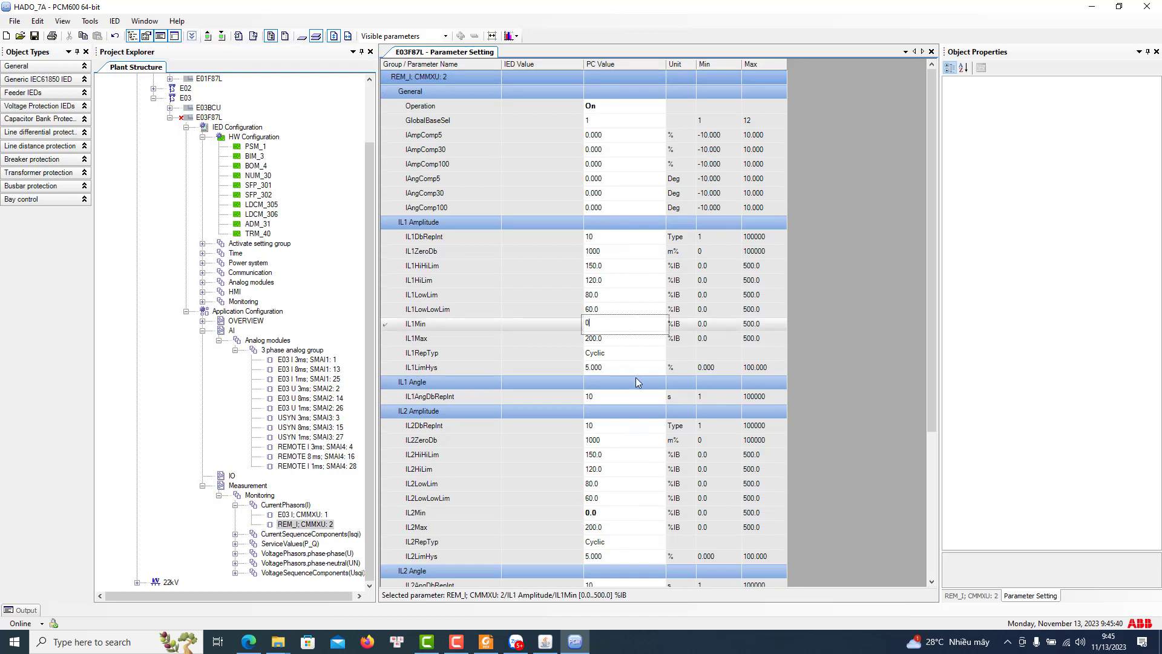
pyautogui.scroll(-5, 632, 421)
pyautogui.click(596, 500)
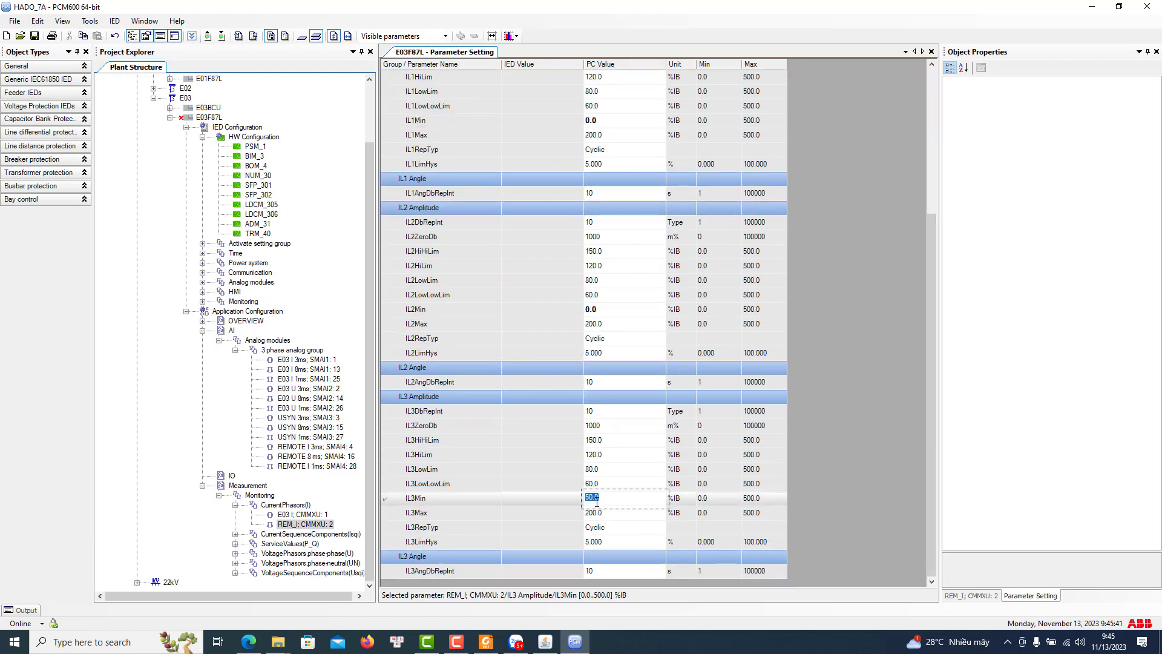
pyautogui.write('0')
# In the current sequence components, set Operation of the block E03 I0I1I2; CMSQI: 1 to On
pyautogui.doubleClick(292, 535)
pyautogui.click(294, 544)
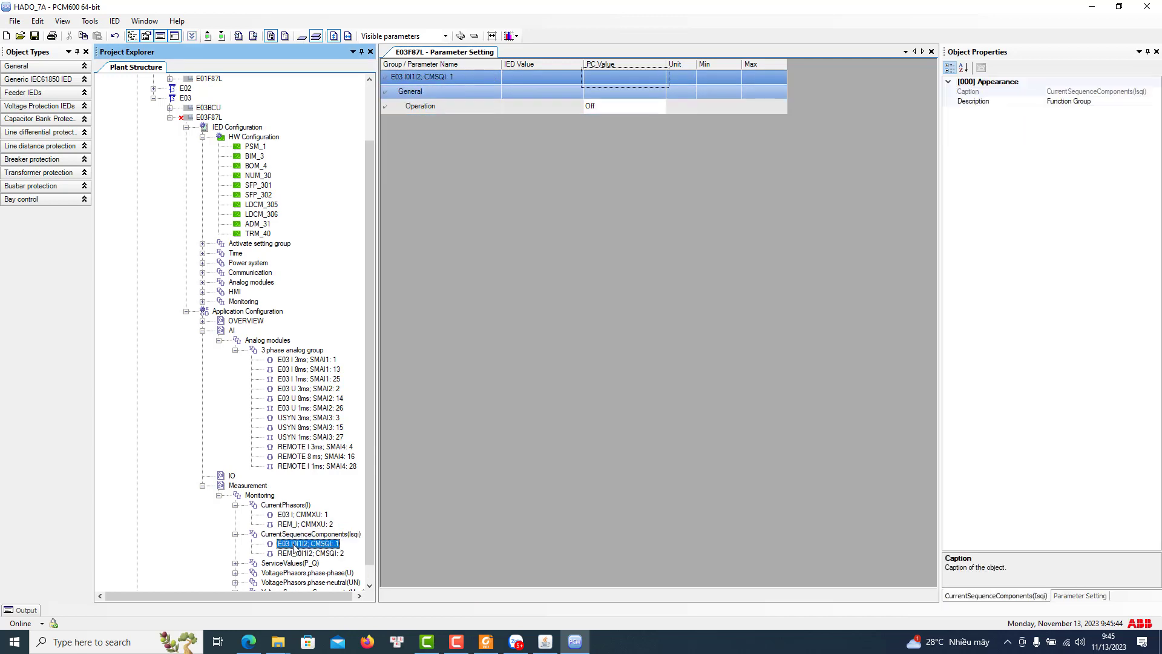
pyautogui.click(626, 108)
pyautogui.click(626, 108)
pyautogui.click(621, 121)
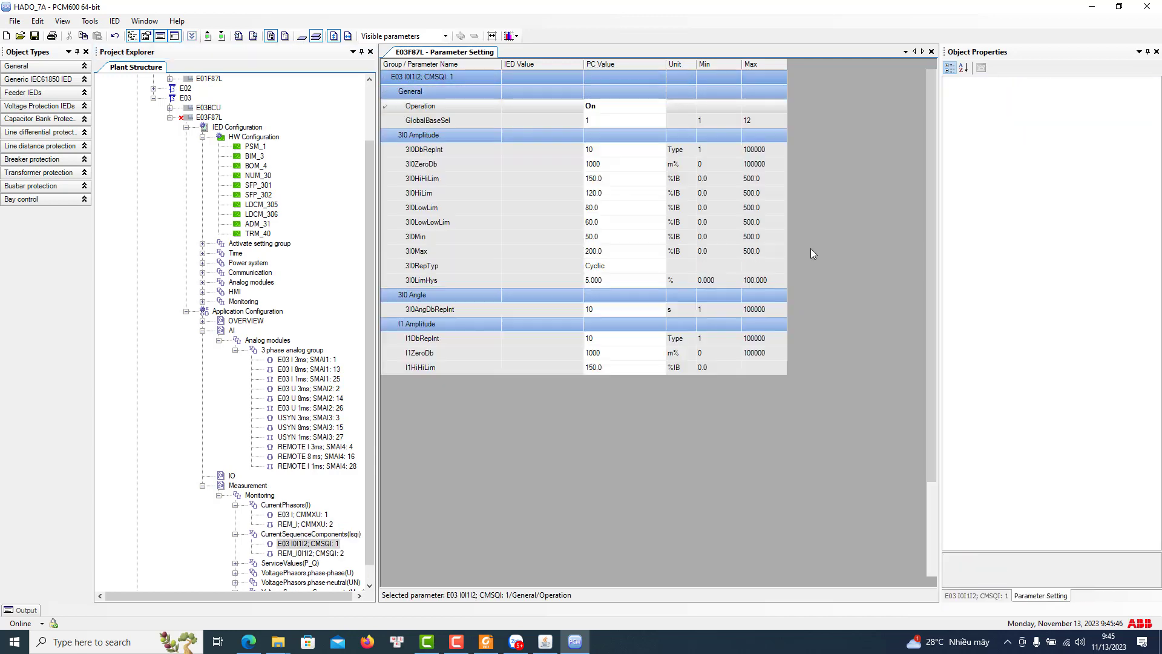
# Set Operation of the remote current sequence block REM_I0I1I2; CMSQI: 2 to On
pyautogui.click(310, 554)
pyautogui.click(637, 108)
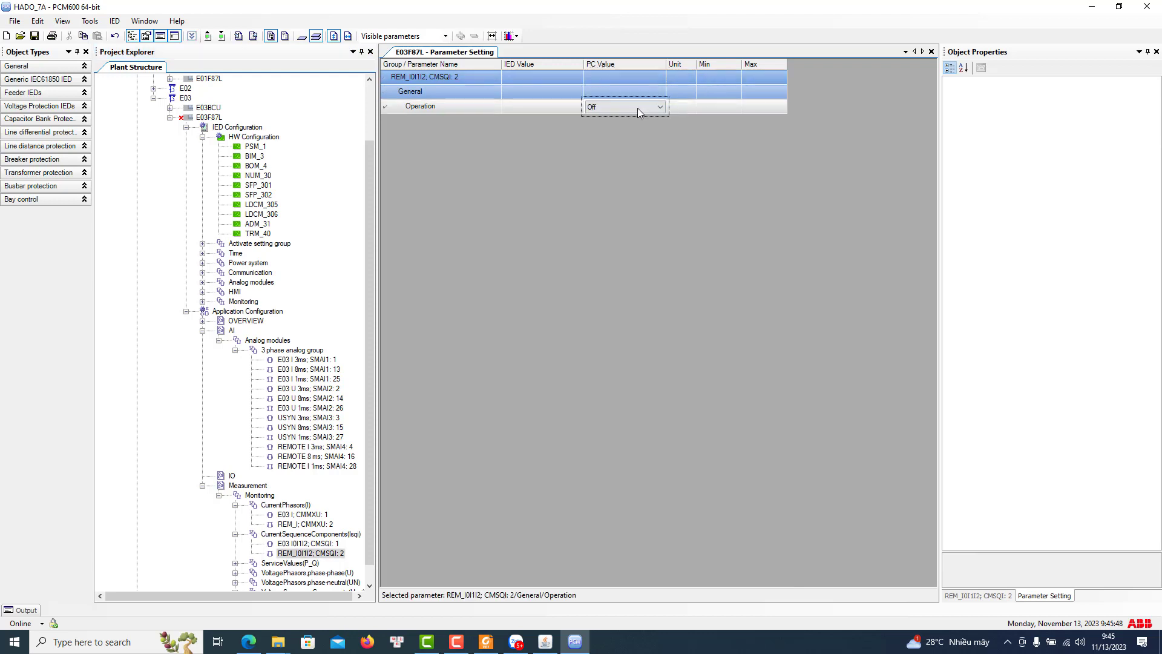
pyautogui.click(637, 108)
pyautogui.click(628, 126)
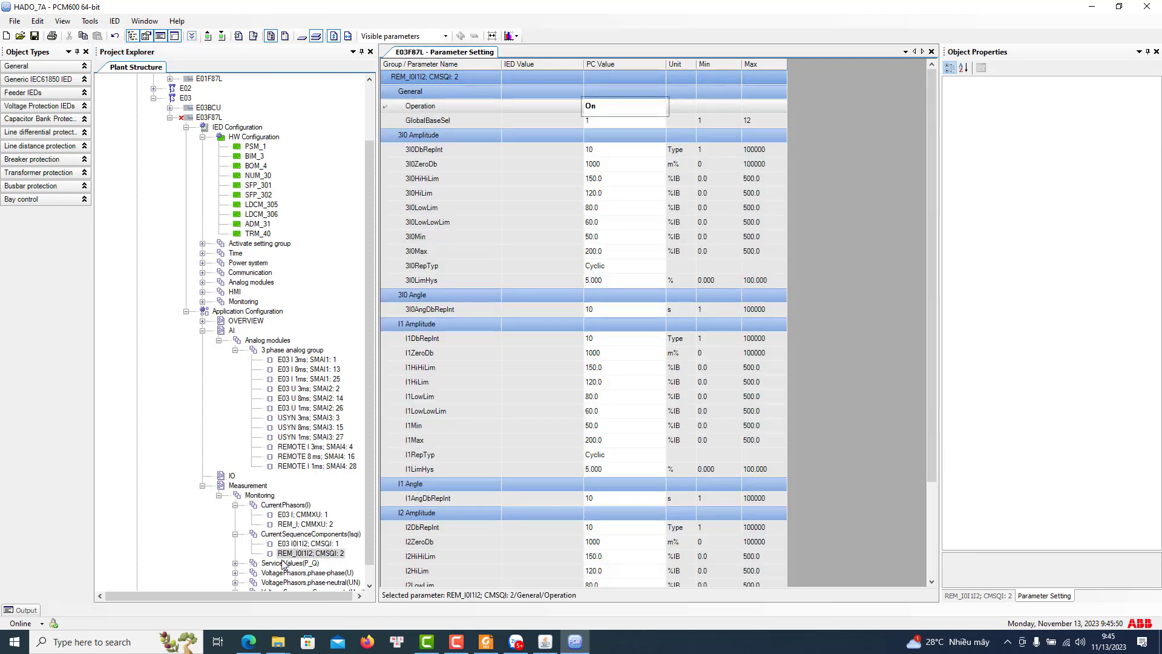
# In the ServiceValues(P_Q) group, set Operation of the block TOTAL; CVMMXN: 1 to On
pyautogui.doubleClick(290, 563)
pyautogui.click(303, 572)
pyautogui.click(615, 106)
pyautogui.click(615, 106)
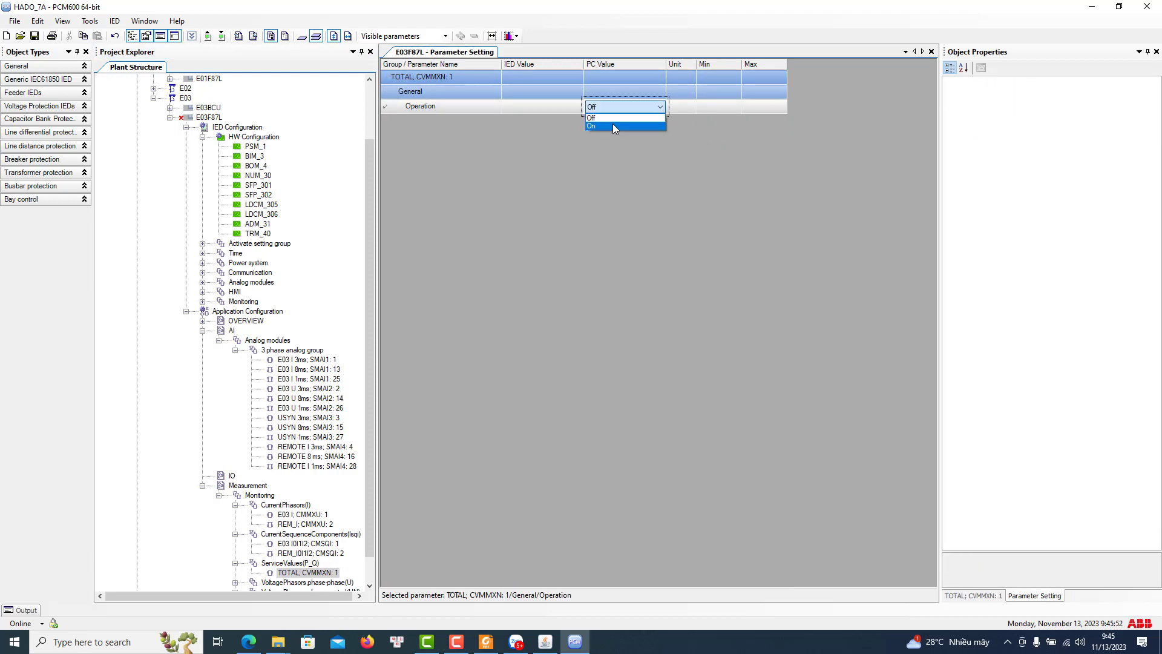
pyautogui.click(613, 126)
# In the phase-phase voltage phasors, set Operation of the block UDAY; VMMXU: 1 to On
pyautogui.scroll(-1, 369, 305)
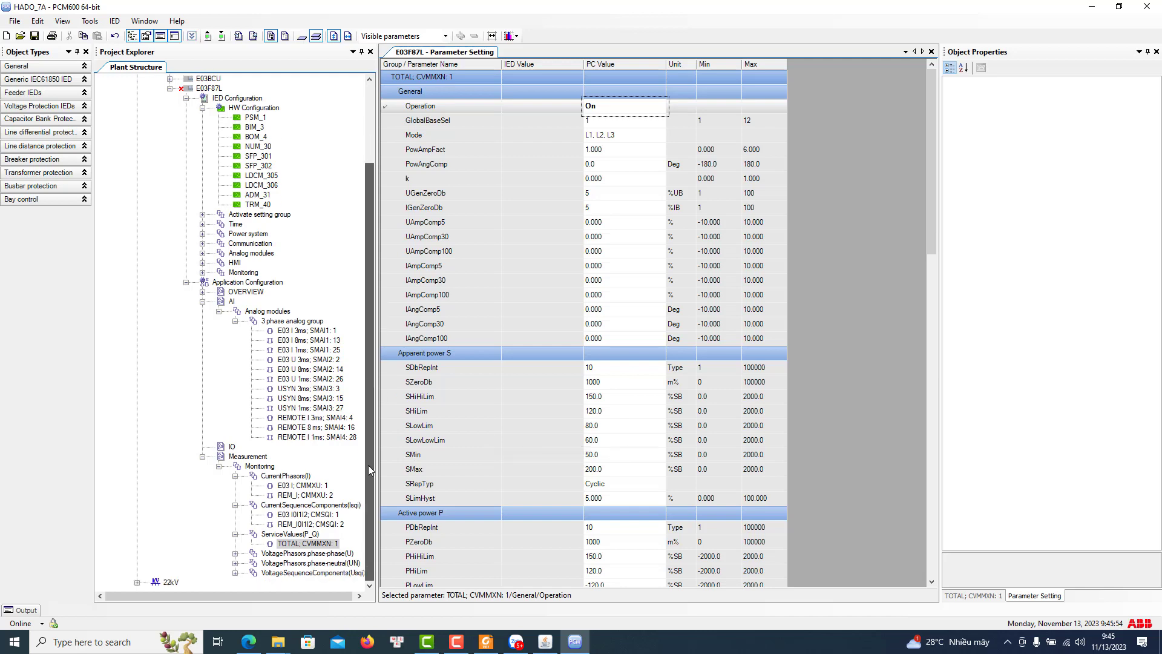
pyautogui.doubleClick(307, 555)
pyautogui.click(304, 563)
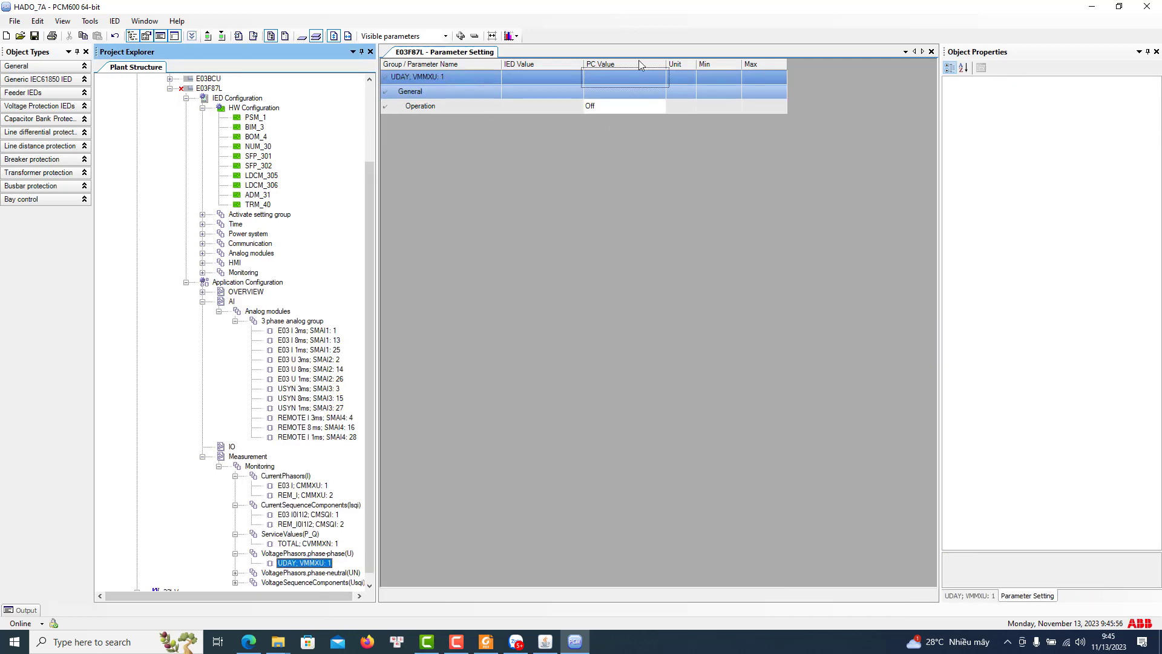
pyautogui.click(615, 109)
pyautogui.click(619, 129)
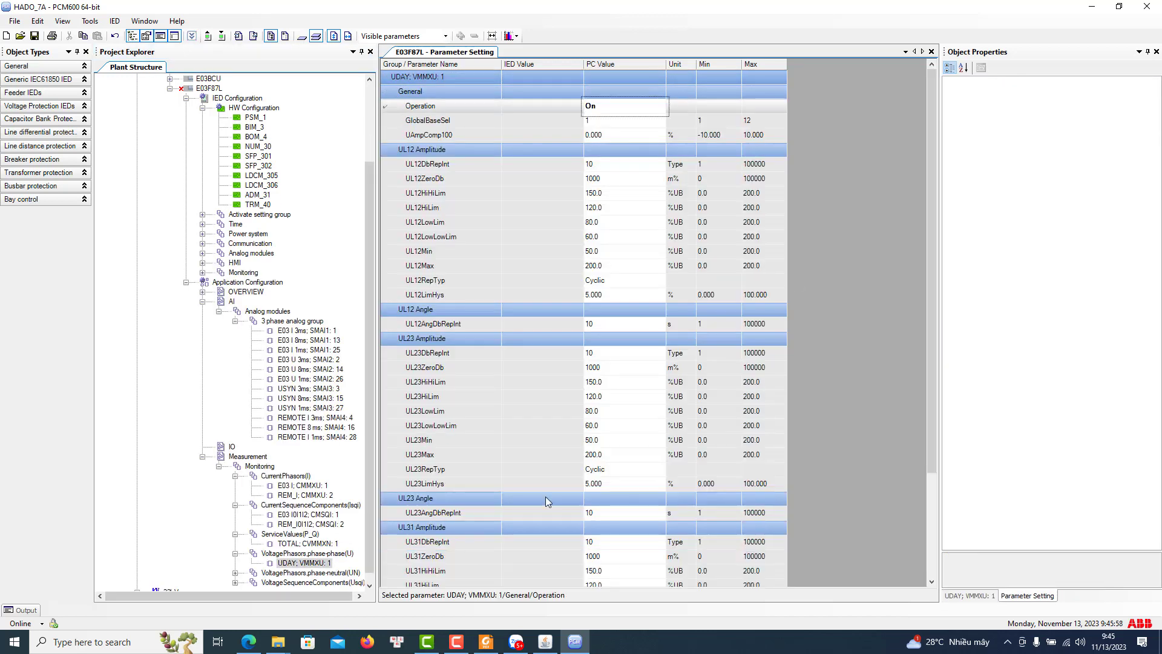
# In the phase-neutral voltage phasors, set Operation of the block UPHA; VNMMXU: 1 to On
pyautogui.scroll(-1, 371, 338)
pyautogui.doubleClick(309, 563)
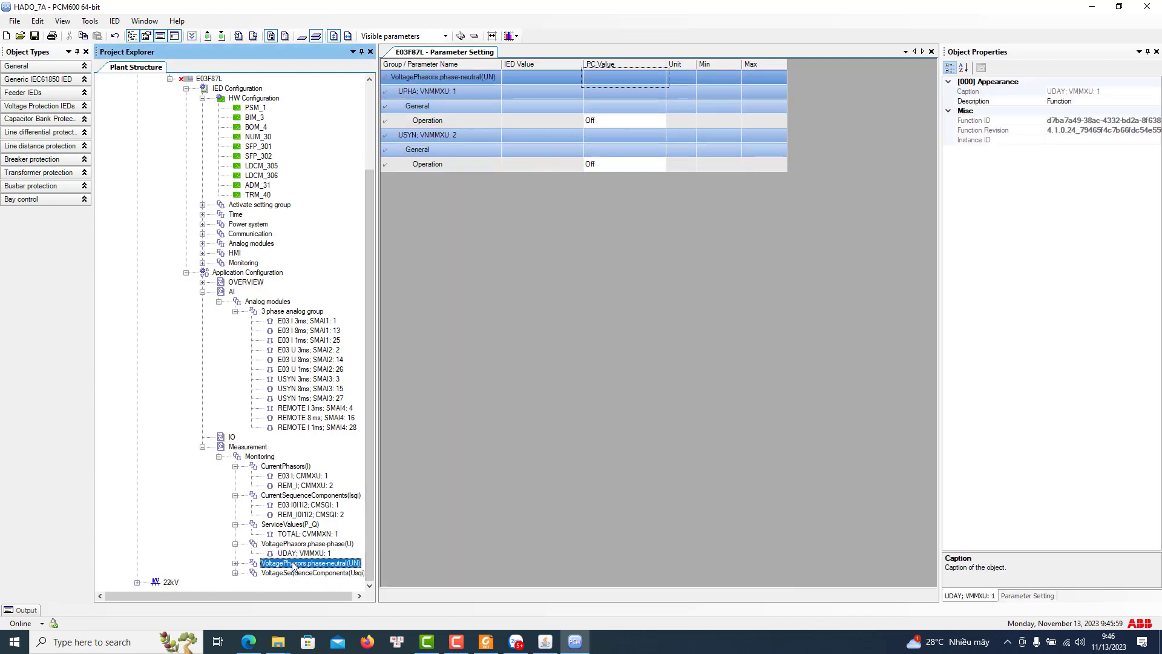
pyautogui.click(308, 572)
pyautogui.click(626, 111)
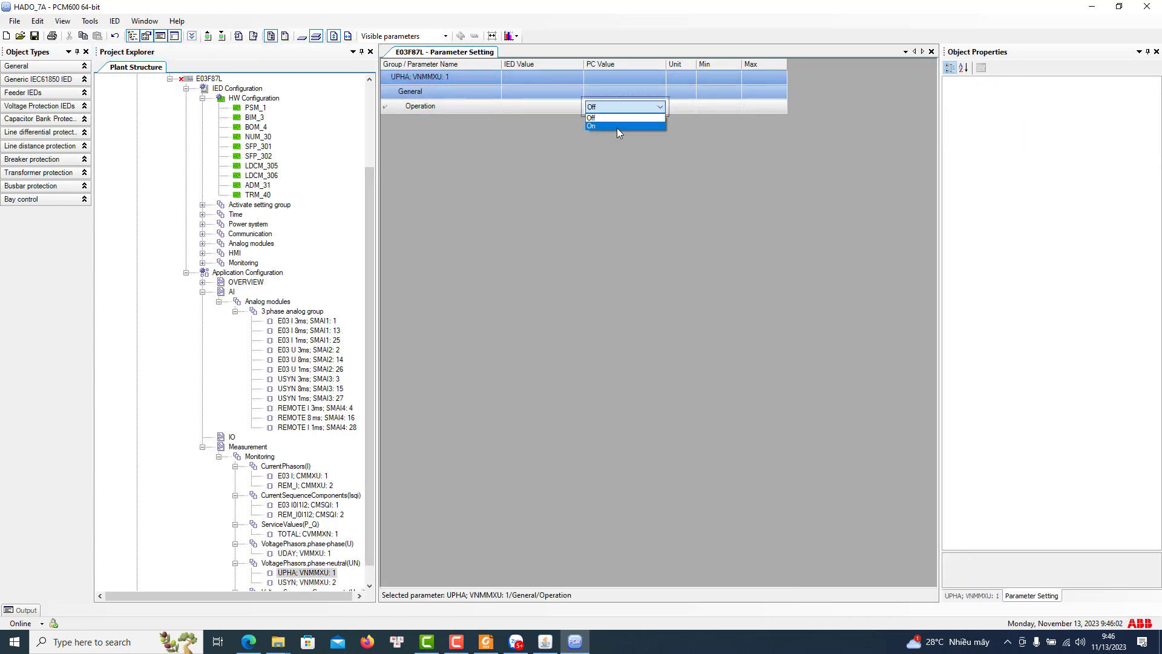
pyautogui.click(617, 128)
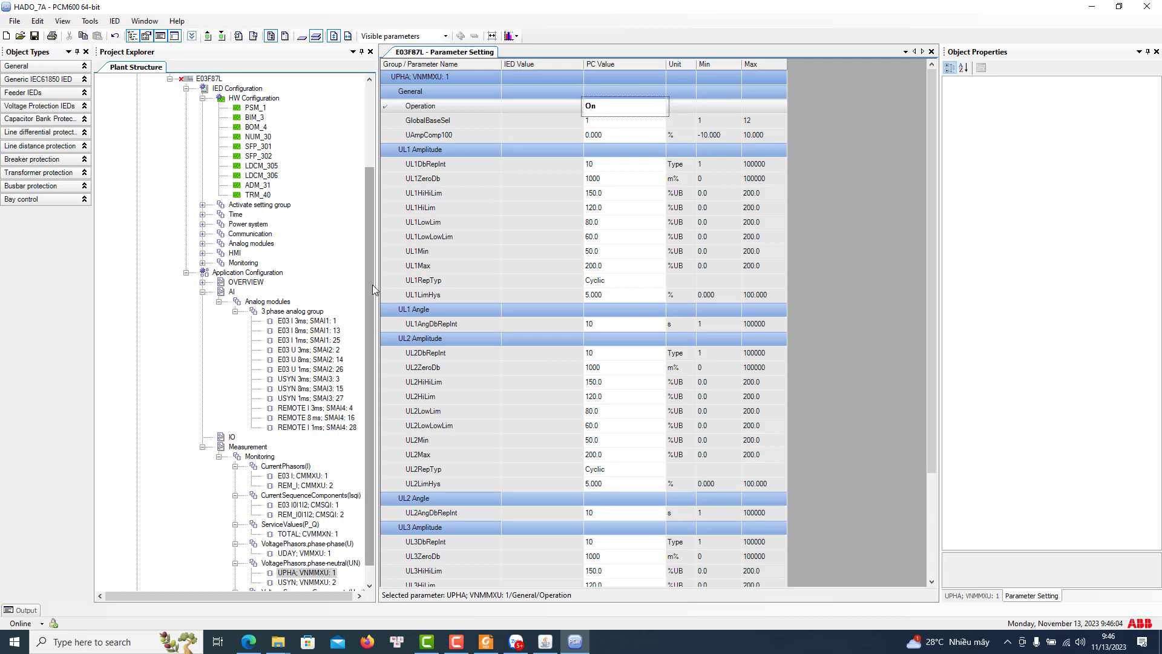
# Set Operation of the phase-neutral voltage phasor block USYN; VNMMXU: 2 to On
pyautogui.scroll(-1, 373, 285)
pyautogui.click(291, 563)
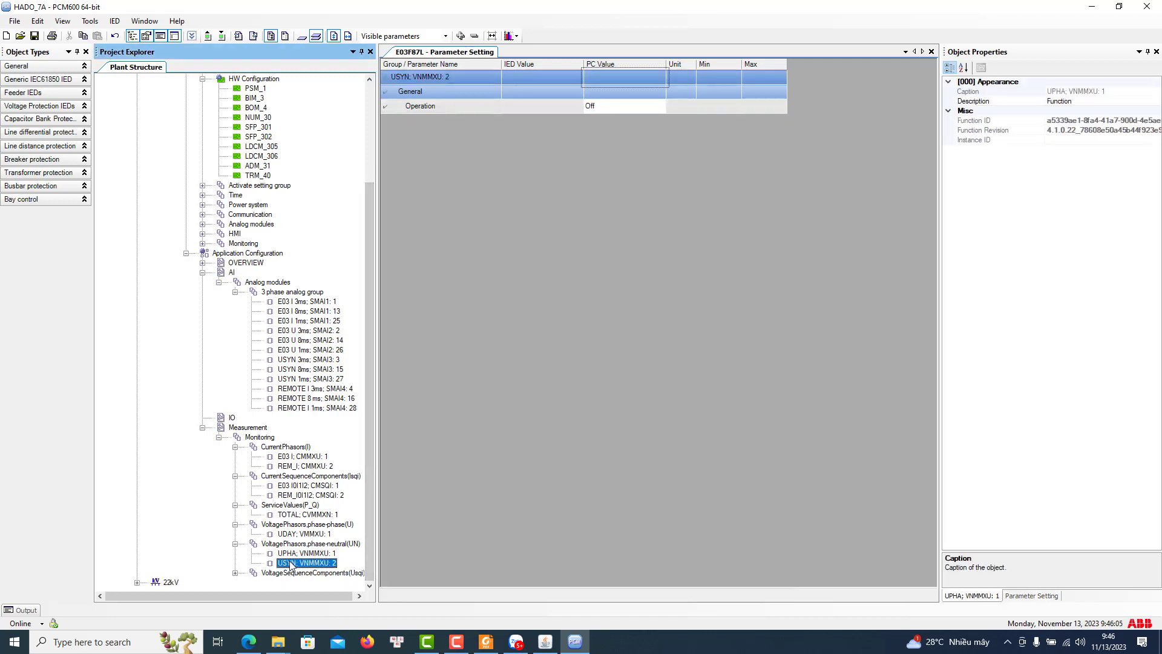
pyautogui.click(627, 109)
pyautogui.click(626, 109)
pyautogui.click(611, 125)
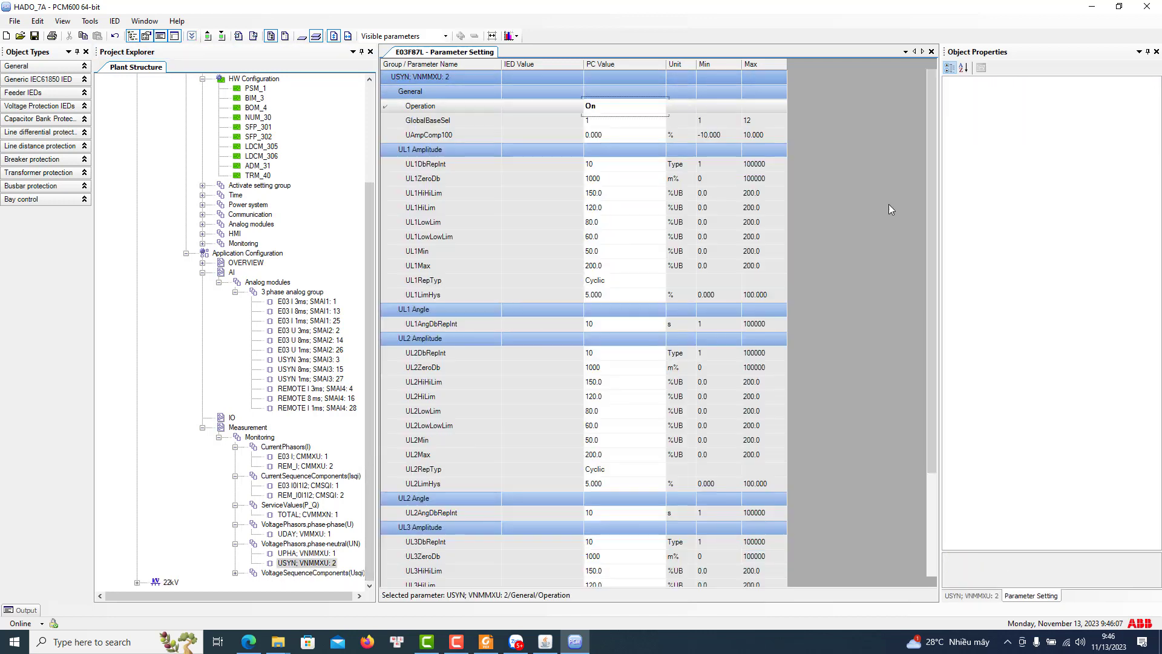
# In the voltage sequence components, set Operation of the block U0U1U2; VMSQI: 1 to On
pyautogui.doubleClick(310, 573)
pyautogui.click(302, 582)
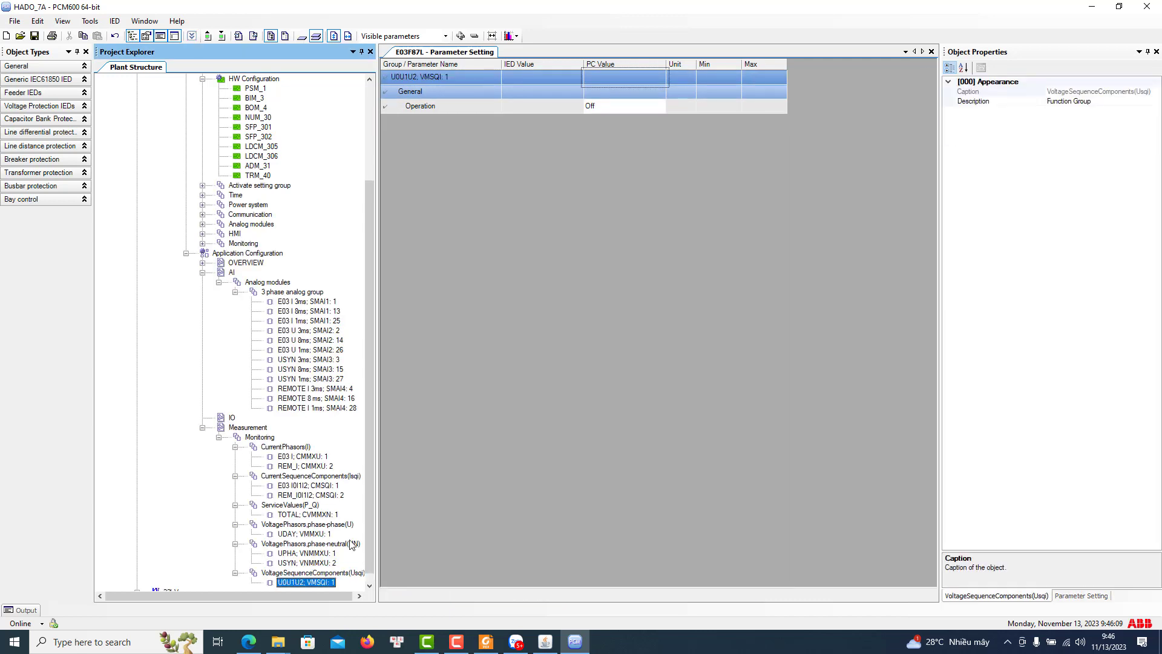
pyautogui.click(587, 107)
pyautogui.click(587, 107)
pyautogui.click(583, 131)
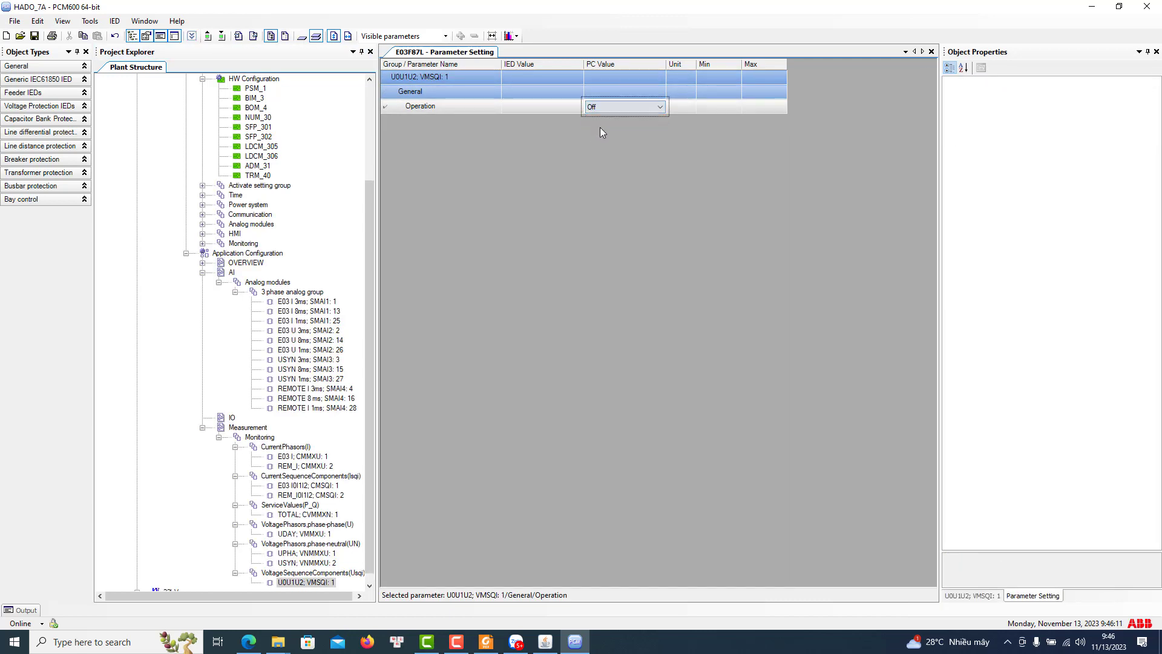
pyautogui.click(605, 108)
pyautogui.click(610, 126)
pyautogui.click(821, 176)
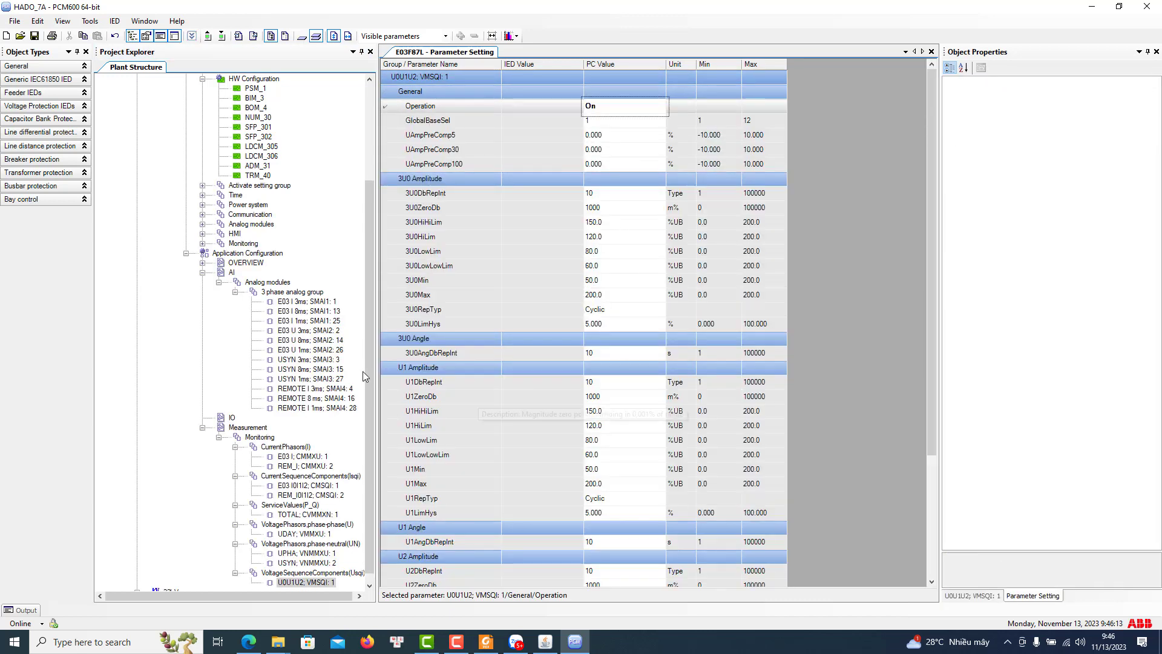
# Recheck the measurement blocks of E03F87L, then save the changed parameter settings and confirm the save
pyautogui.moveTo(366, 232); pyautogui.dragTo(372, 394)
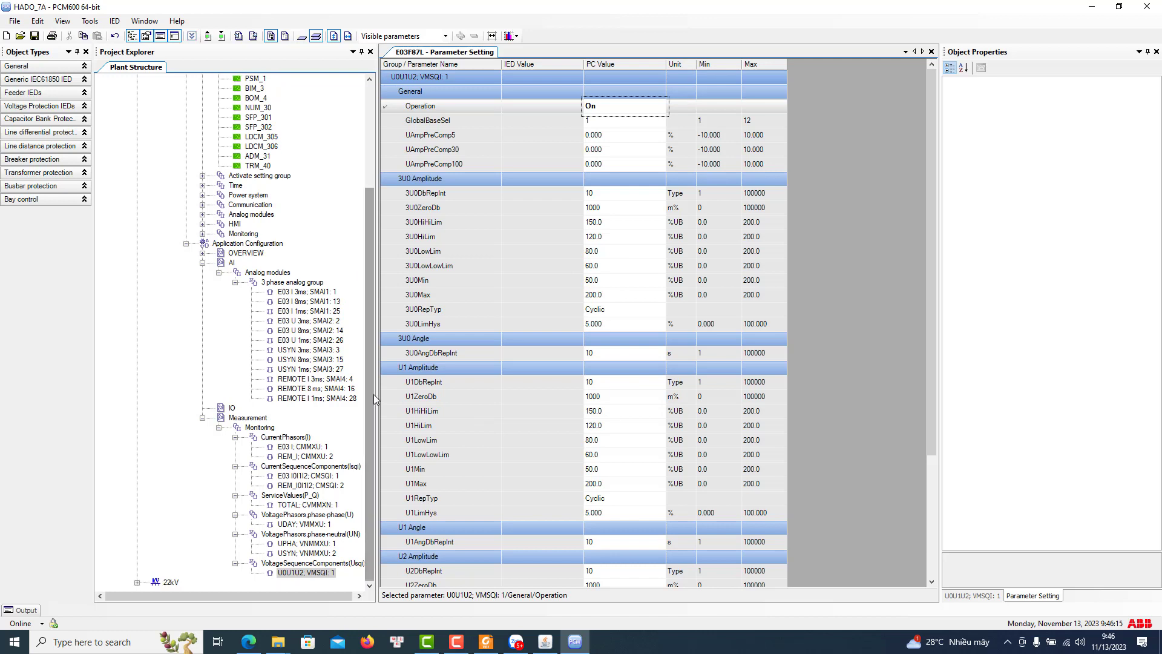
pyautogui.click(304, 525)
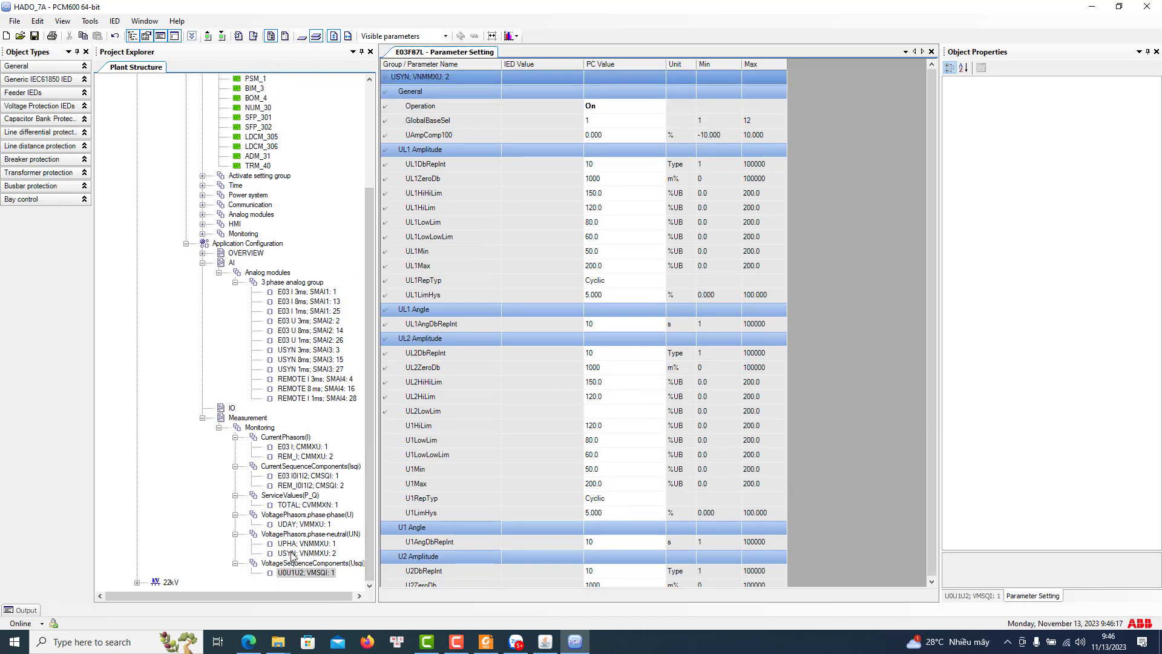
pyautogui.click(306, 543)
pyautogui.click(308, 476)
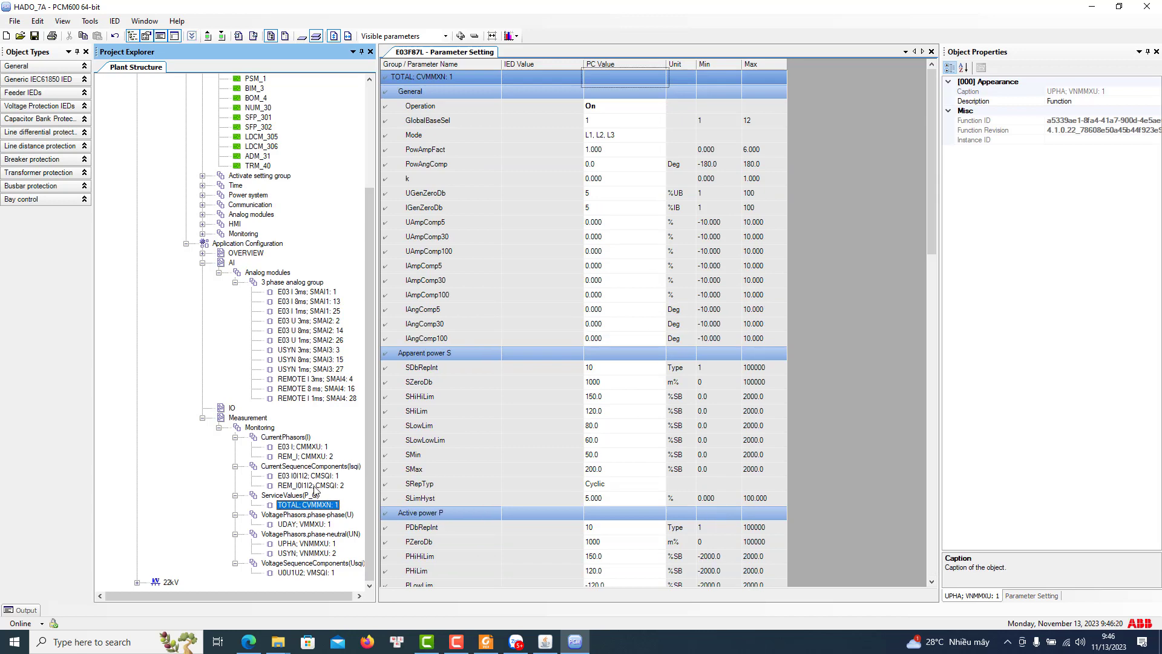
pyautogui.click(302, 447)
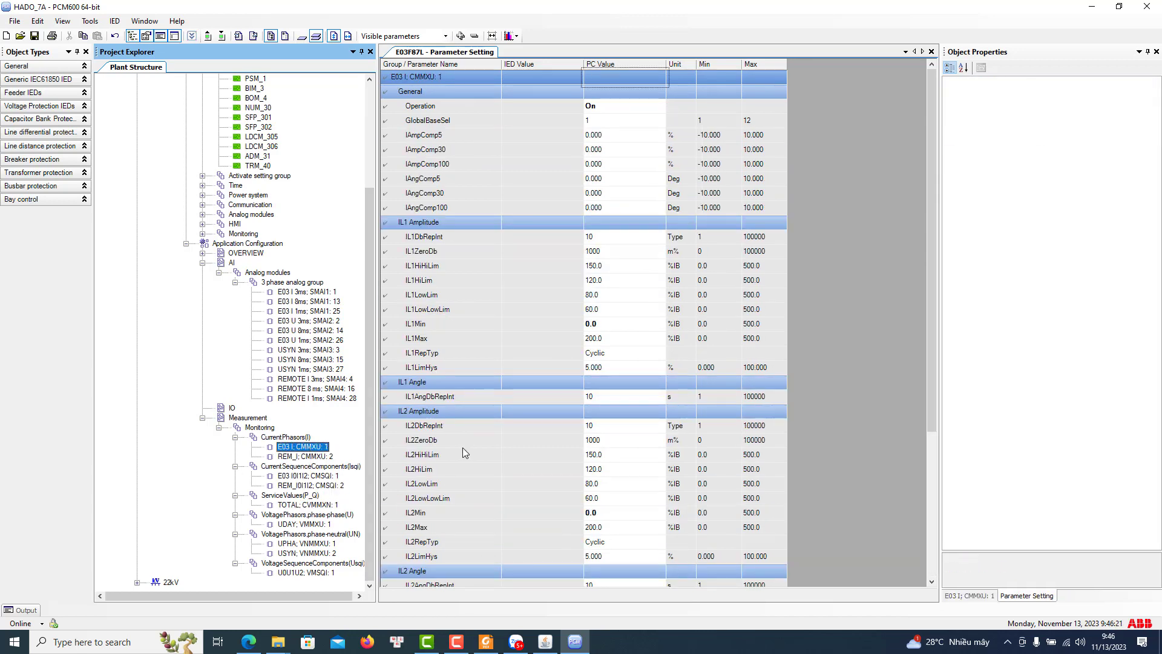
pyautogui.click(33, 36)
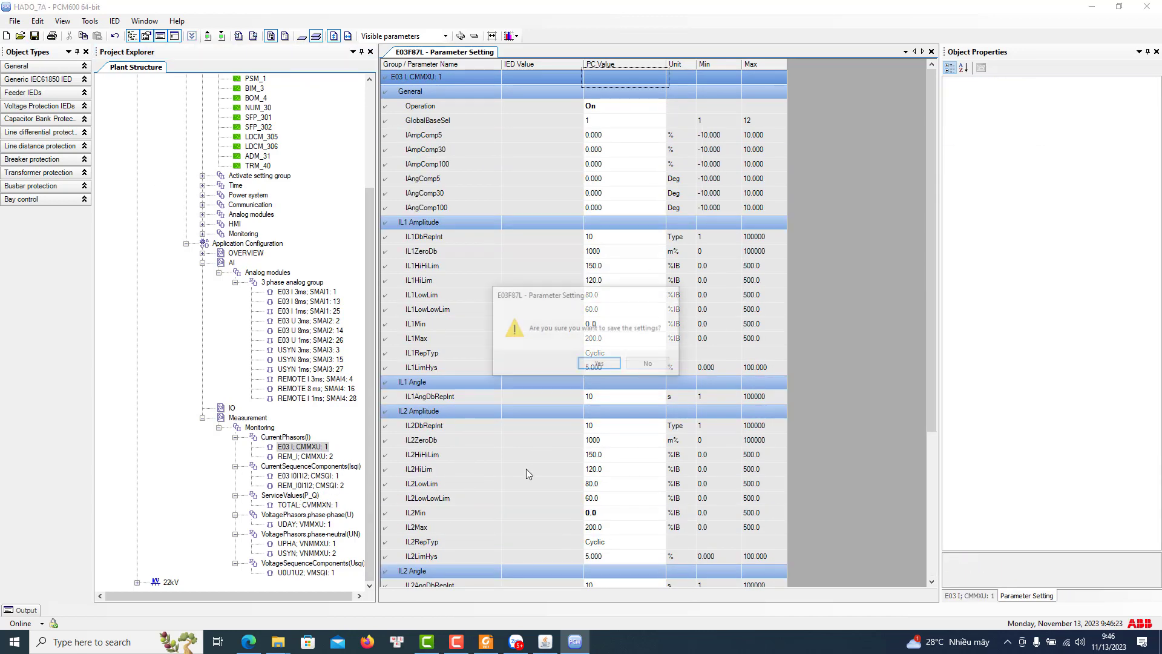
pyautogui.click(599, 365)
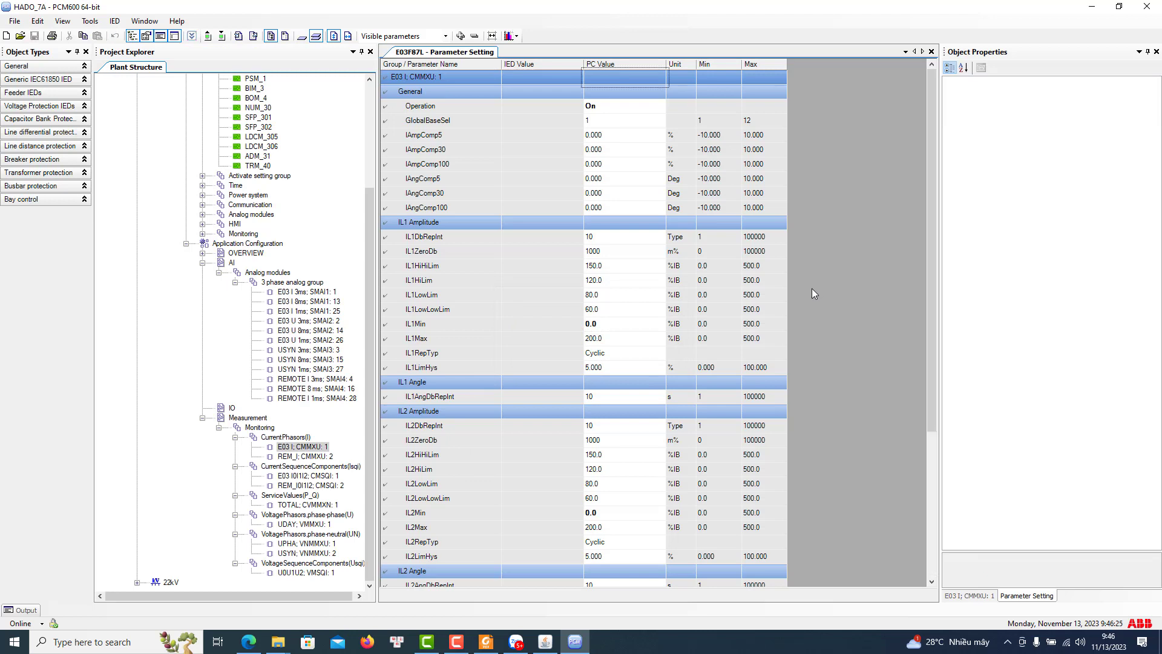
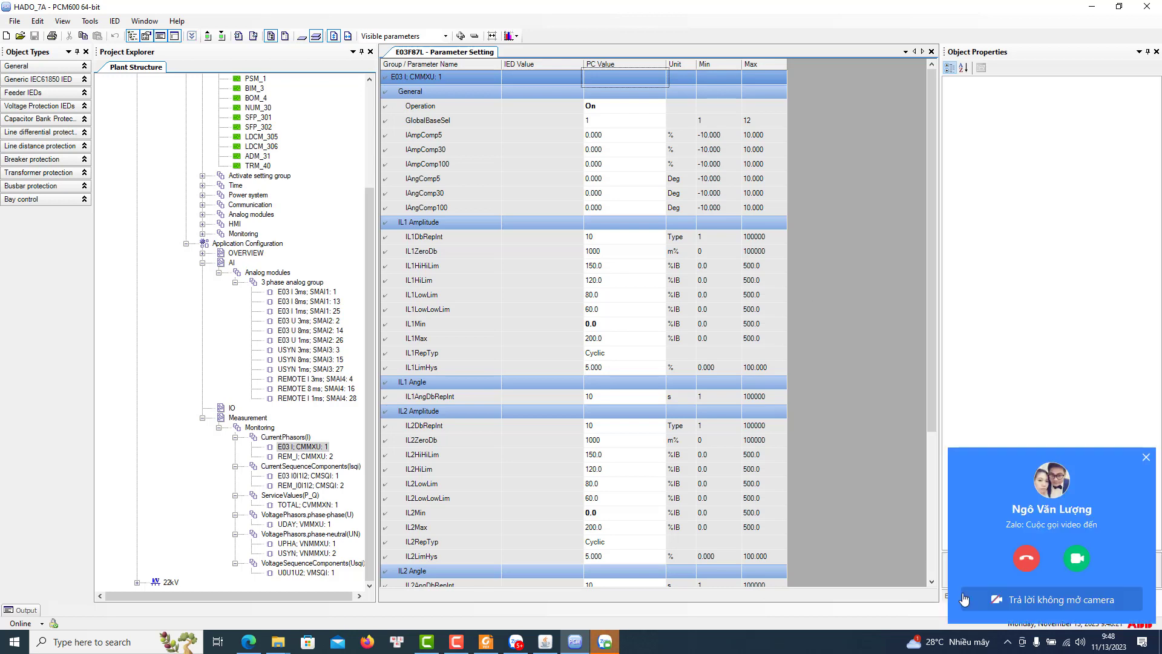
pyautogui.click(1006, 643)
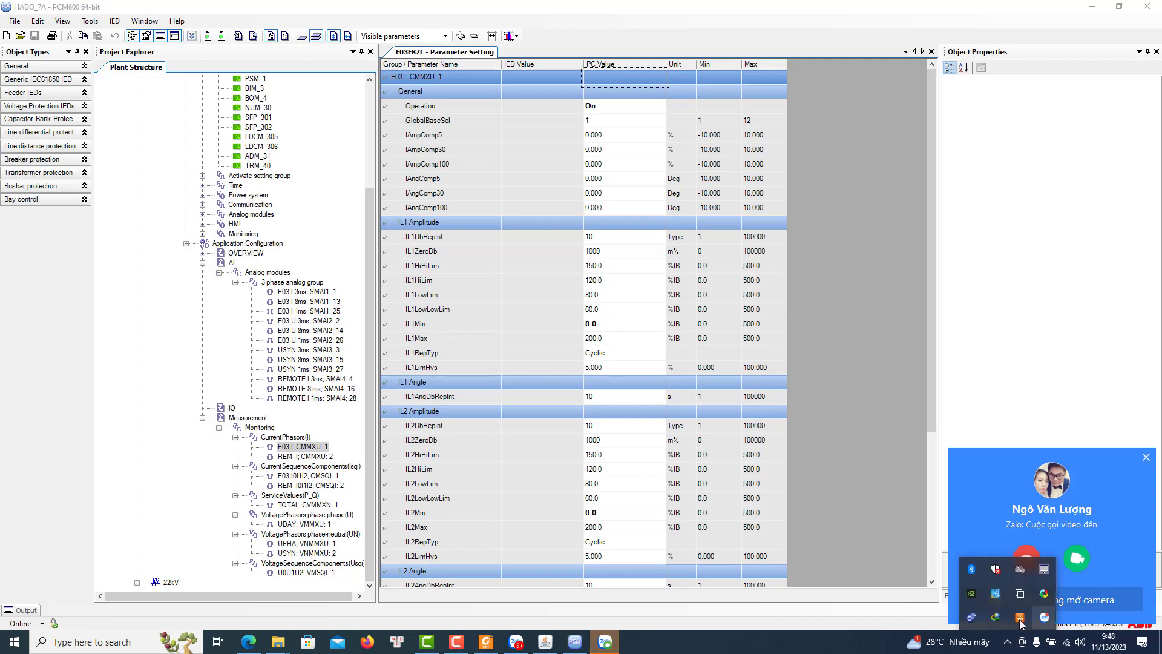
pyautogui.click(455, 647)
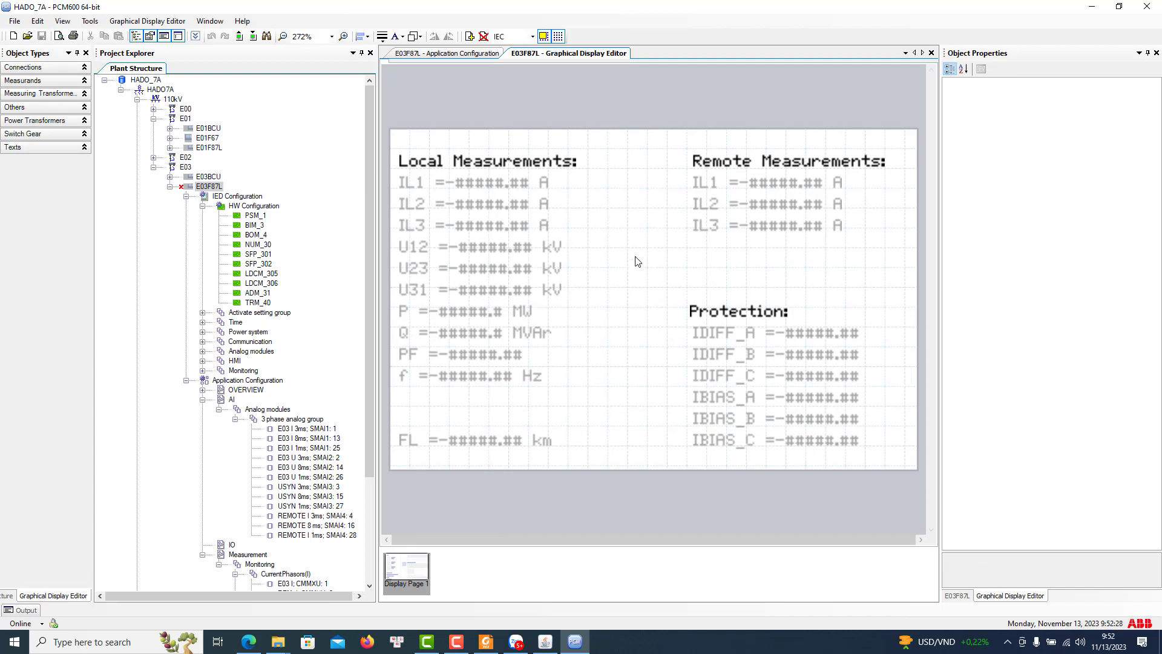
# Delete the FL measurand with unit km from Display Page 1 of the E03F87L graphical display
pyautogui.moveTo(394, 139); pyautogui.dragTo(898, 477)
pyautogui.click(610, 256)
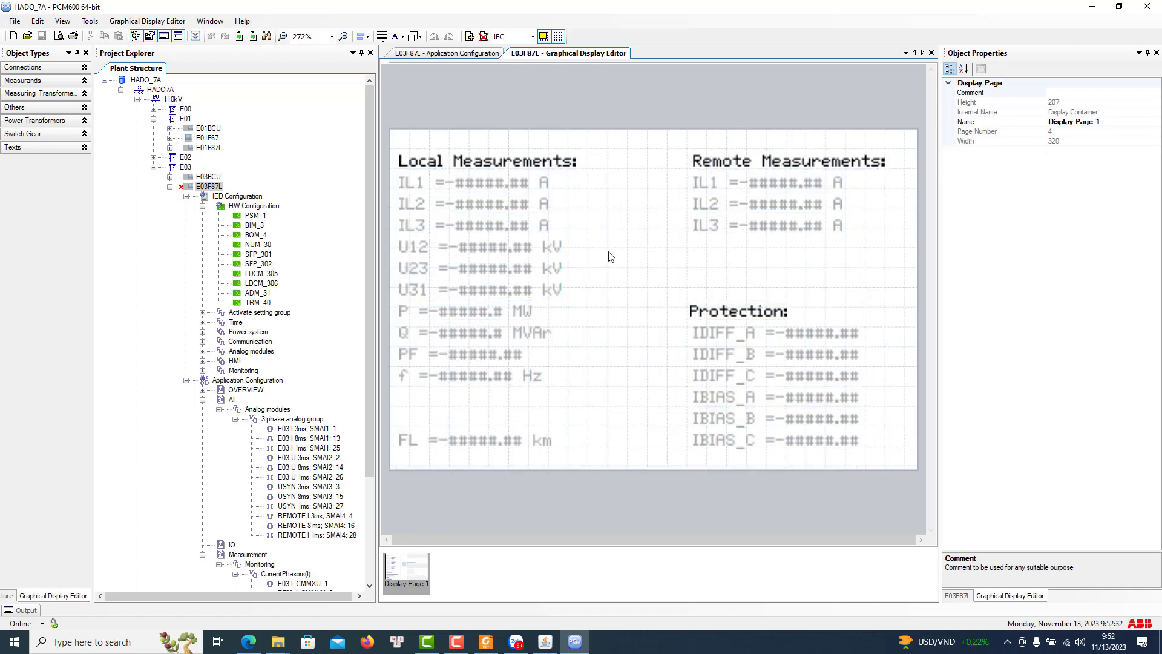
pyautogui.click(508, 430)
pyautogui.click(503, 429)
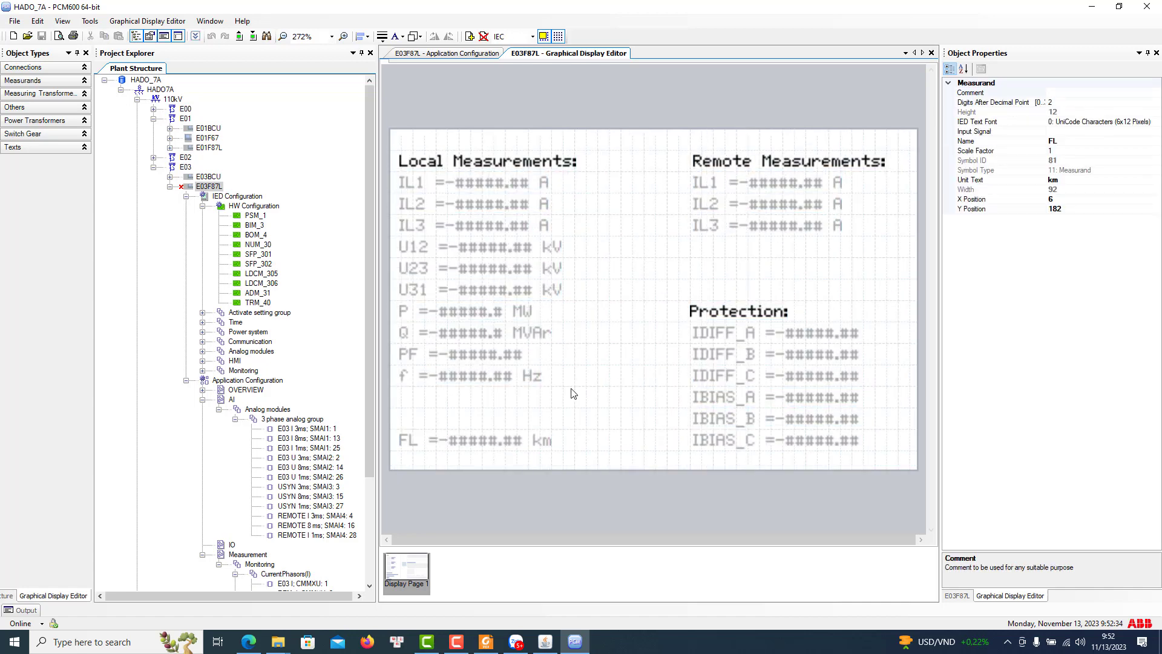
pyautogui.click(502, 428)
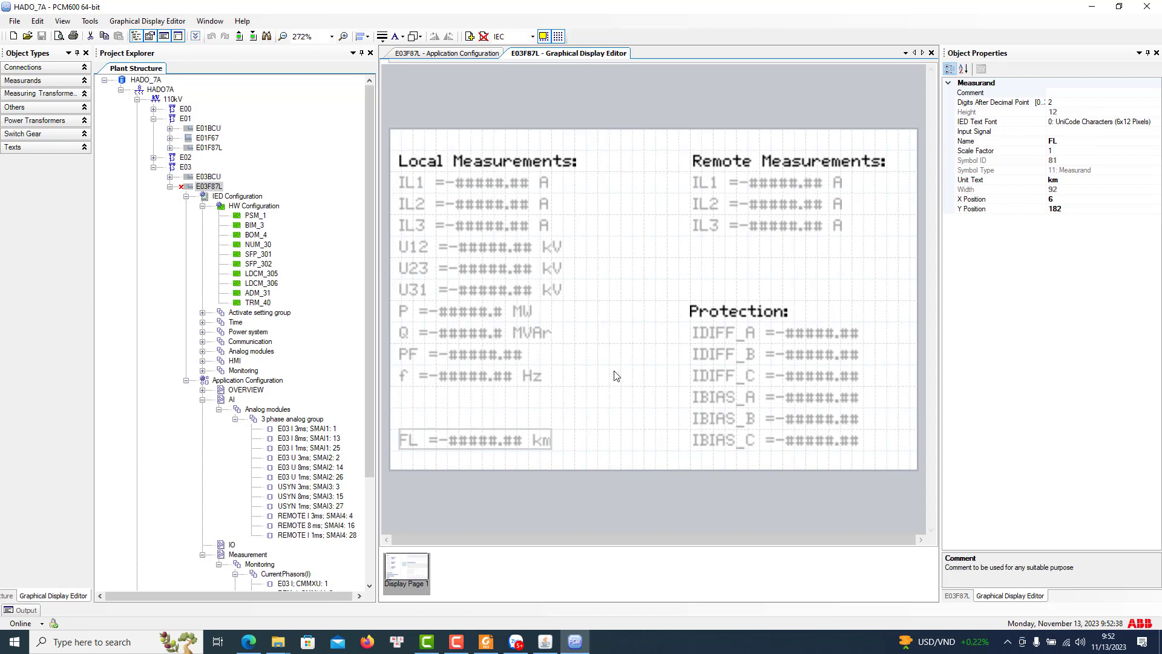
pyautogui.click(616, 376)
# Delete the Protection: heading together with the IDIFF_A to IDIFF_C and IBIAS_A to IBIAS_C measurands beneath it
pyautogui.moveTo(644, 277); pyautogui.dragTo(914, 496)
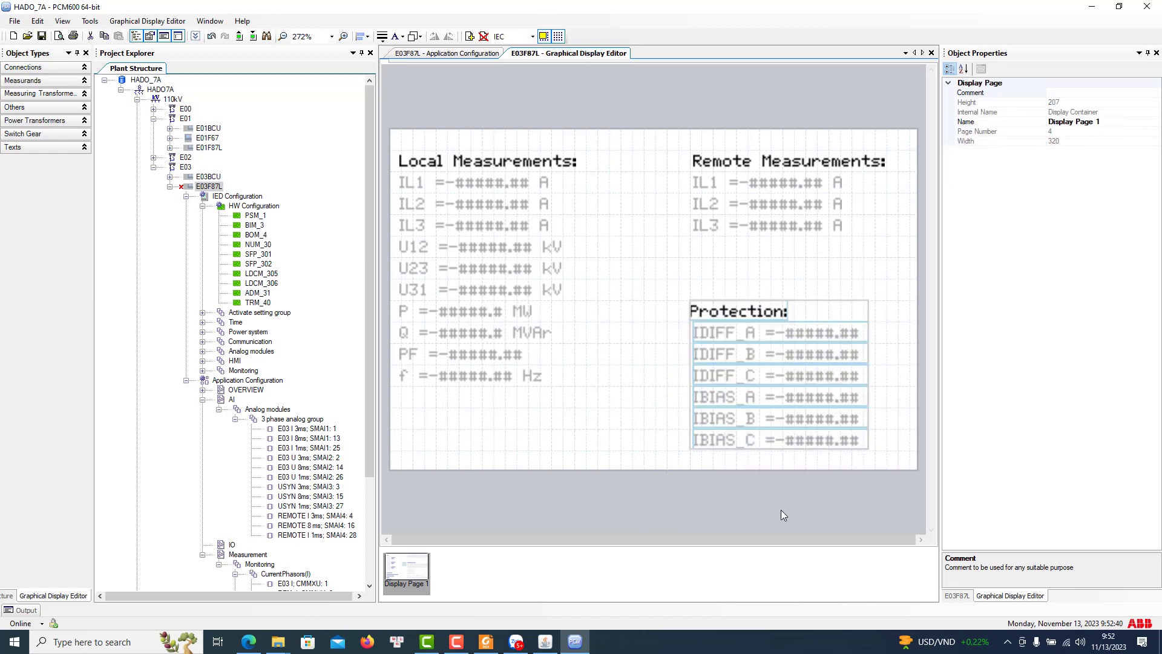
pyautogui.press('Delete')
pyautogui.click(758, 383)
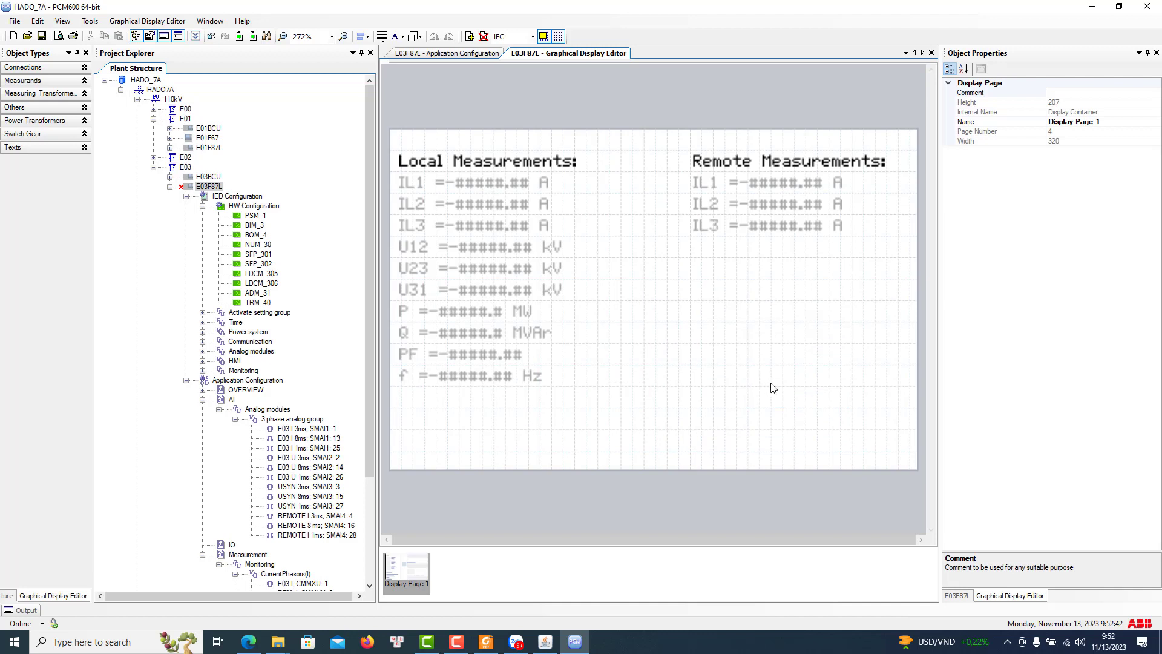
pyautogui.click(460, 161)
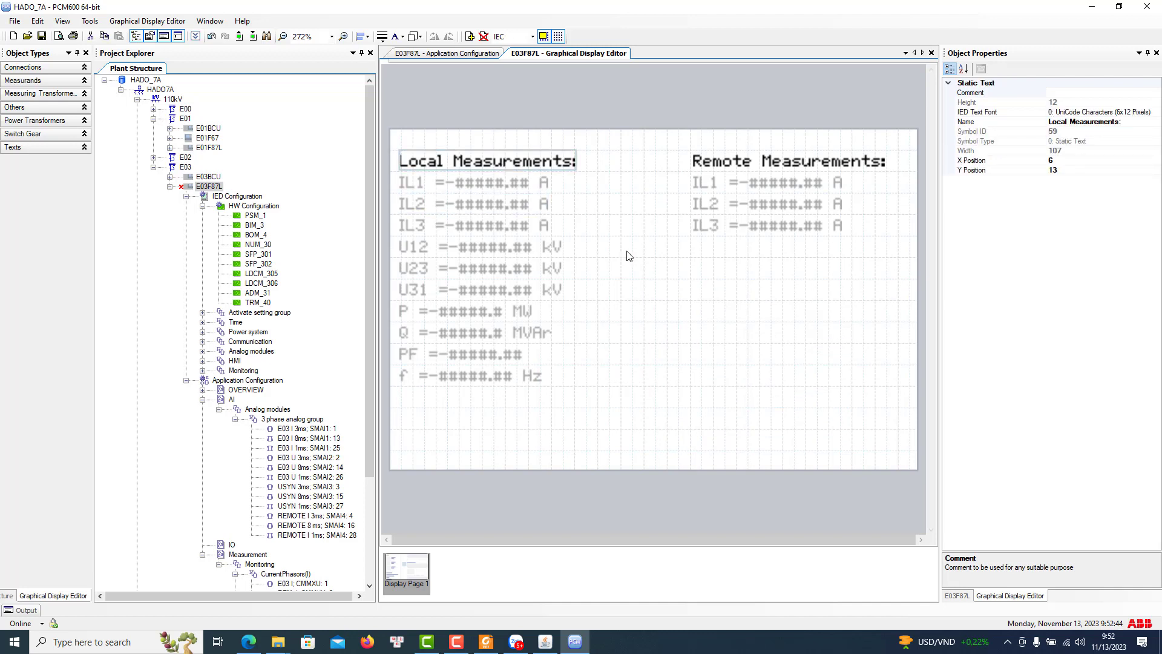
pyautogui.click(787, 161)
pyautogui.click(630, 162)
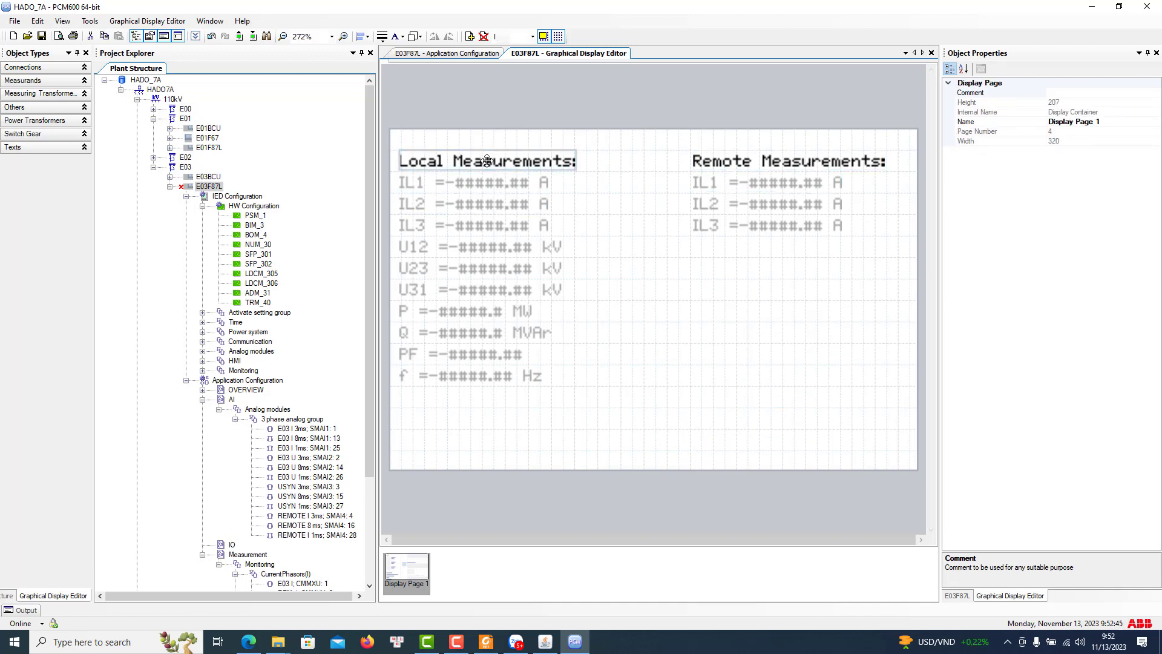
# Assign the input signal IL1IMAG of E03 I;CMMXU:1 to the IL1 measurand under Local Measurements
pyautogui.click(466, 187)
pyautogui.rightClick(466, 183)
pyautogui.moveTo(521, 189)
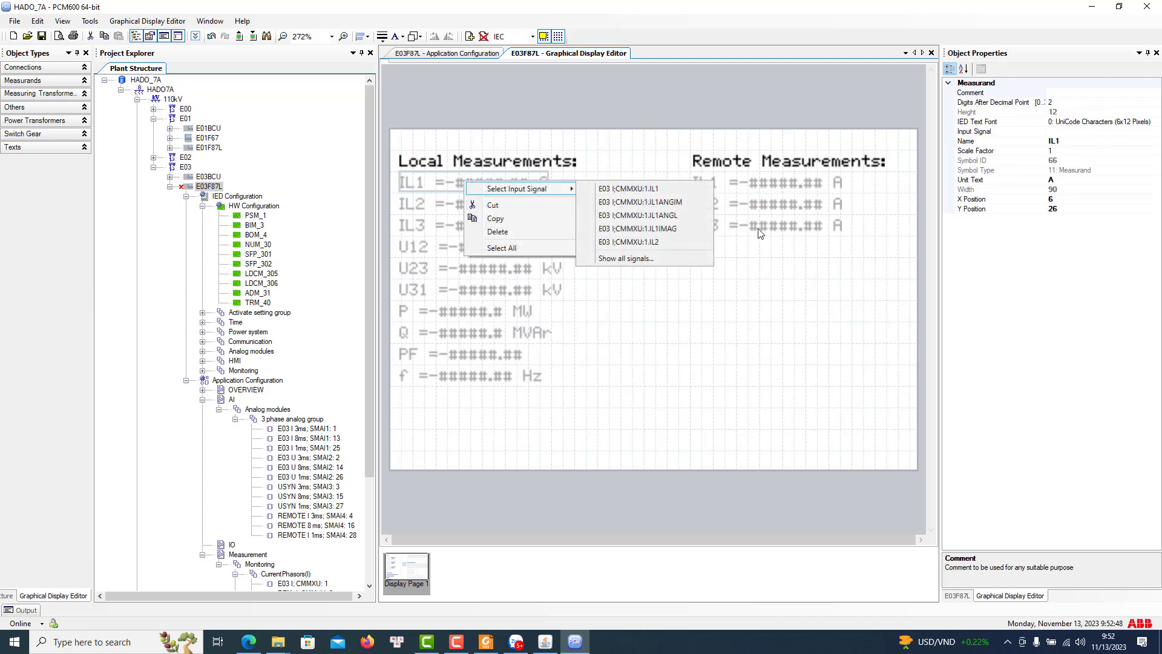
pyautogui.click(614, 256)
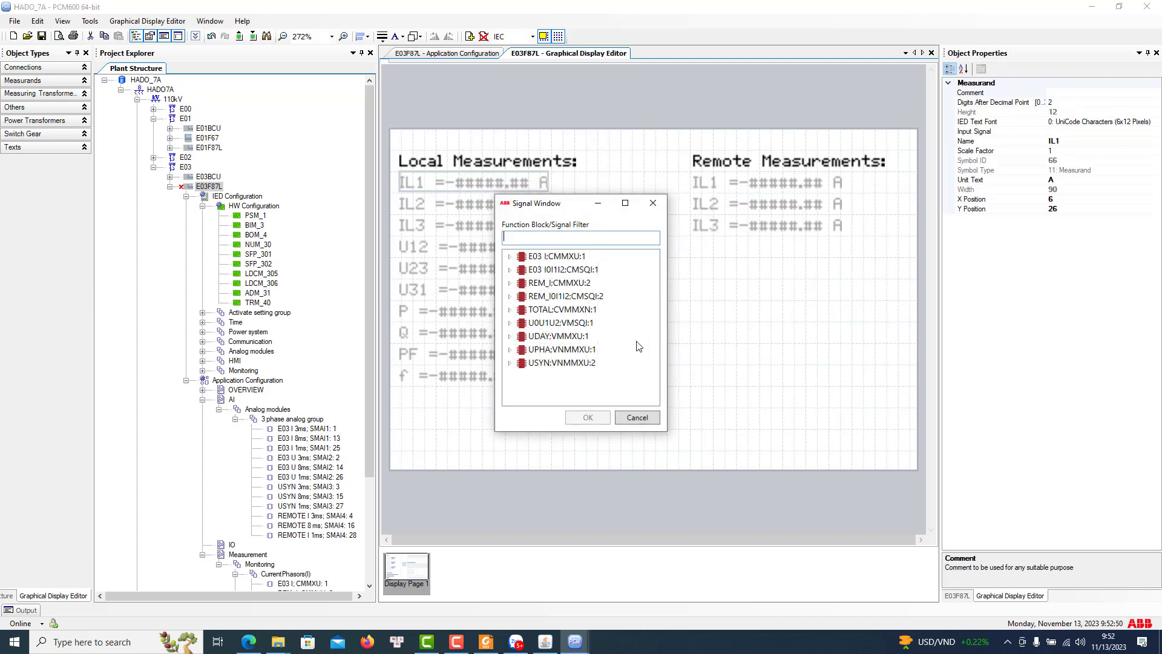
pyautogui.doubleClick(558, 259)
pyautogui.click(543, 270)
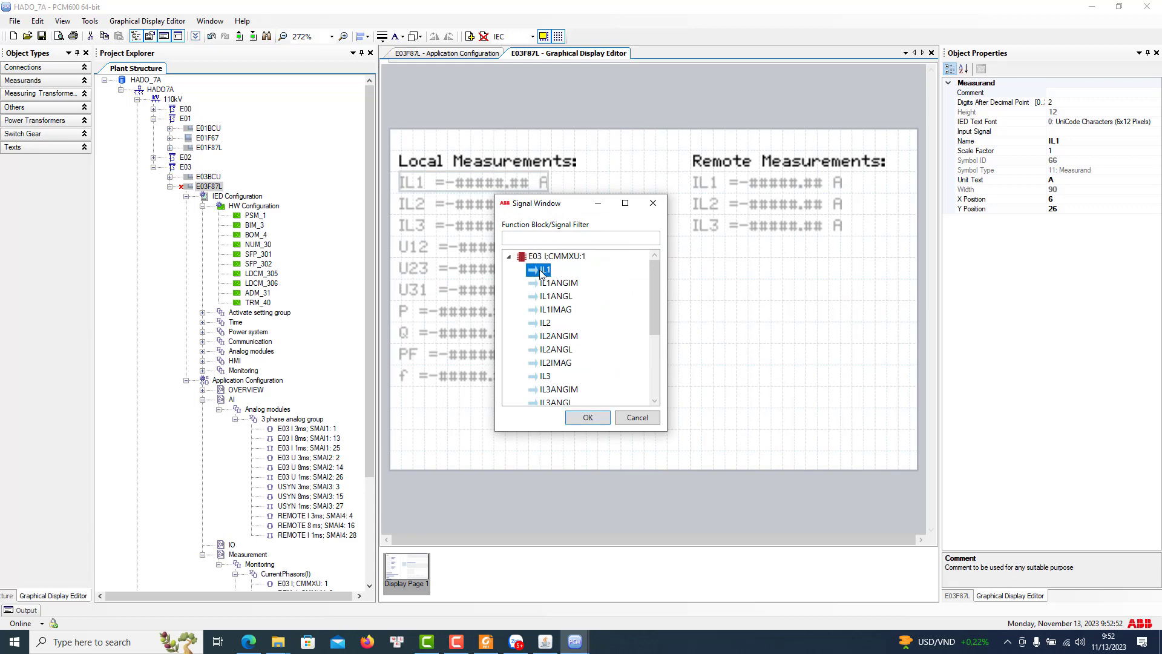
pyautogui.click(550, 310)
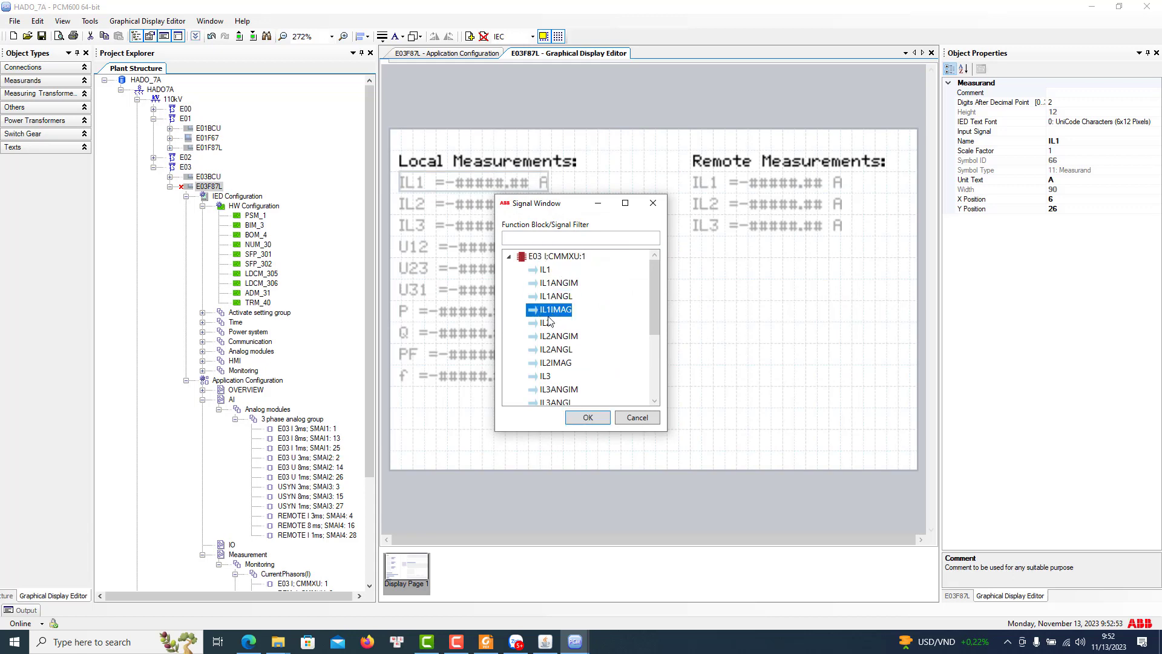
pyautogui.click(588, 418)
# Link the IL2 measurand under Local Measurements to the signal IL2IMAG of E03 I;CMMXU:1
pyautogui.click(512, 203)
pyautogui.rightClick(510, 204)
pyautogui.moveTo(563, 213)
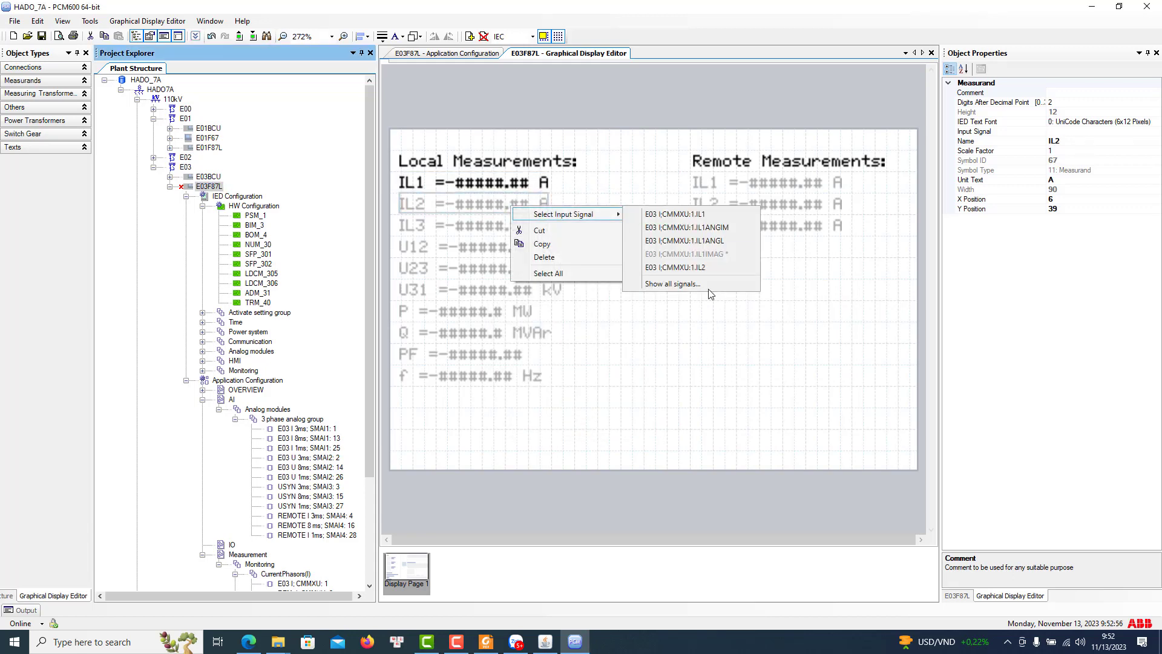
pyautogui.click(651, 289)
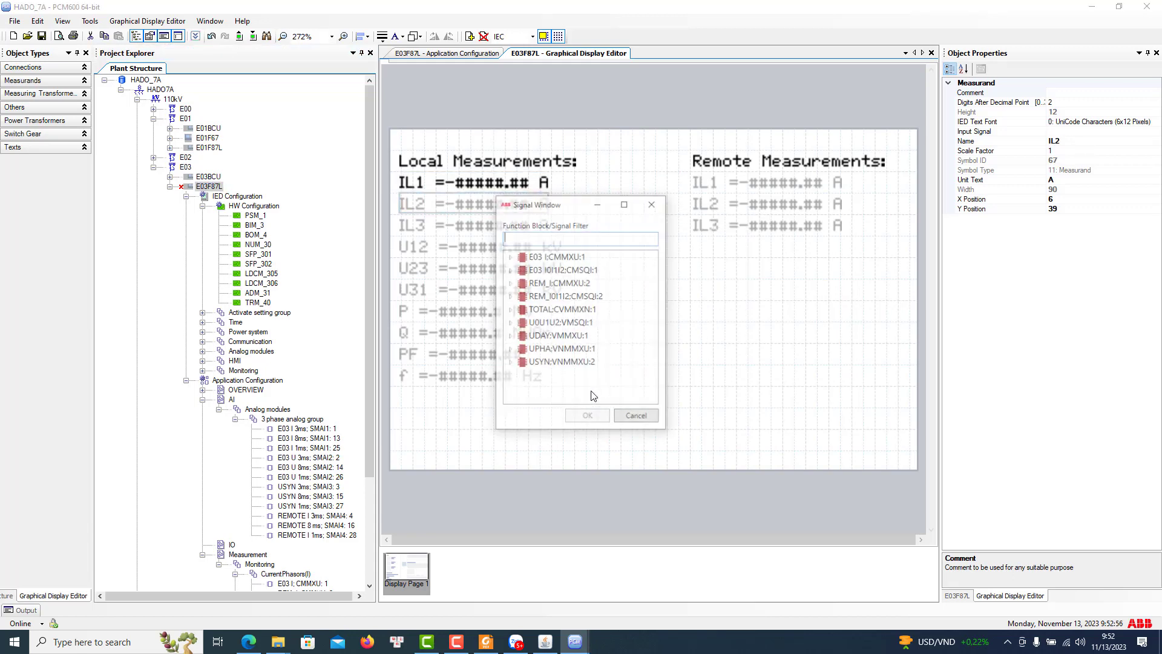
pyautogui.doubleClick(555, 260)
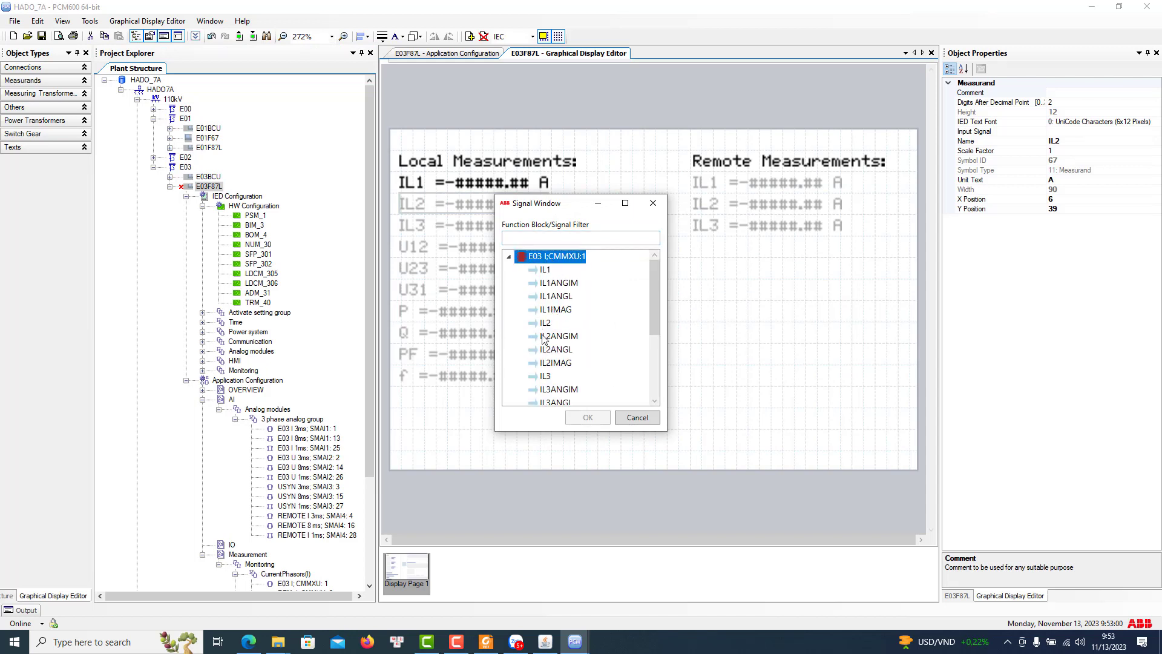
pyautogui.click(554, 365)
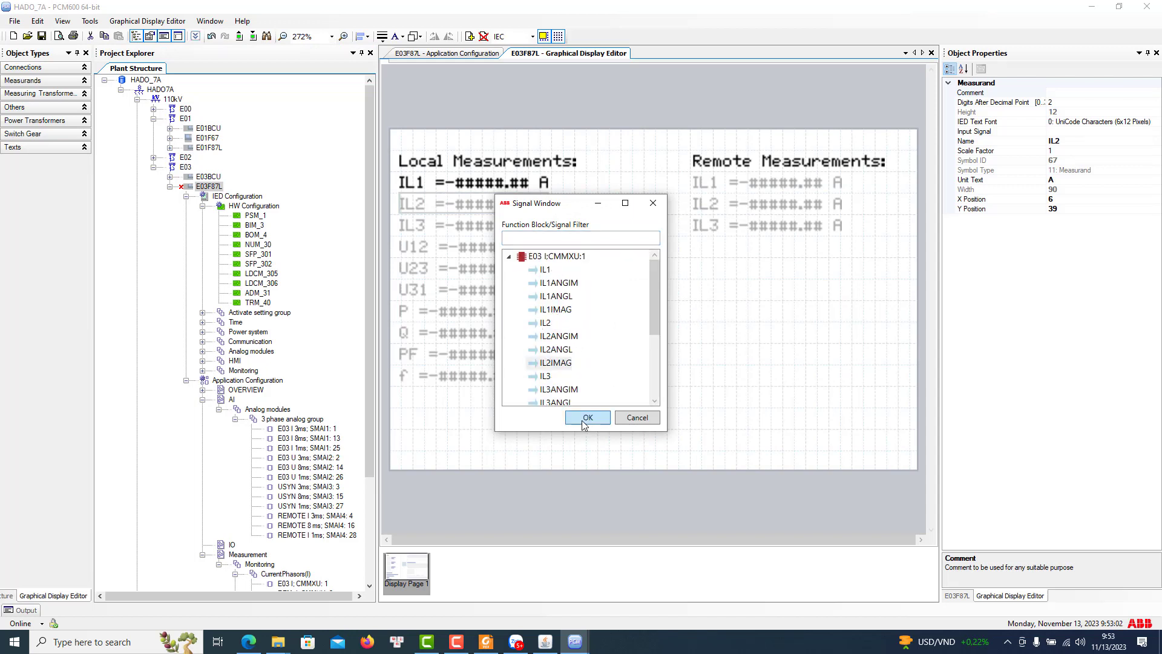
pyautogui.click(585, 421)
# Link the IL3 measurand under Local Measurements to the signal IL3IMAG of E03 I;CMMXU:1
pyautogui.click(466, 229)
pyautogui.rightClick(466, 230)
pyautogui.click(636, 312)
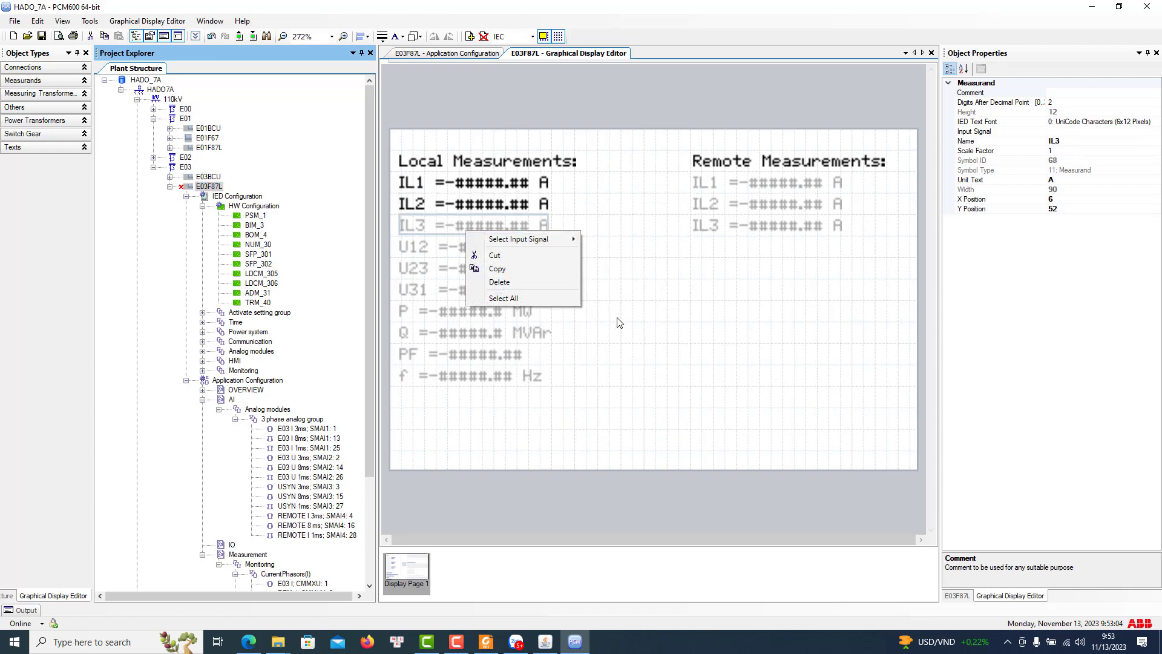
pyautogui.doubleClick(552, 257)
pyautogui.scroll(-5, 560, 315)
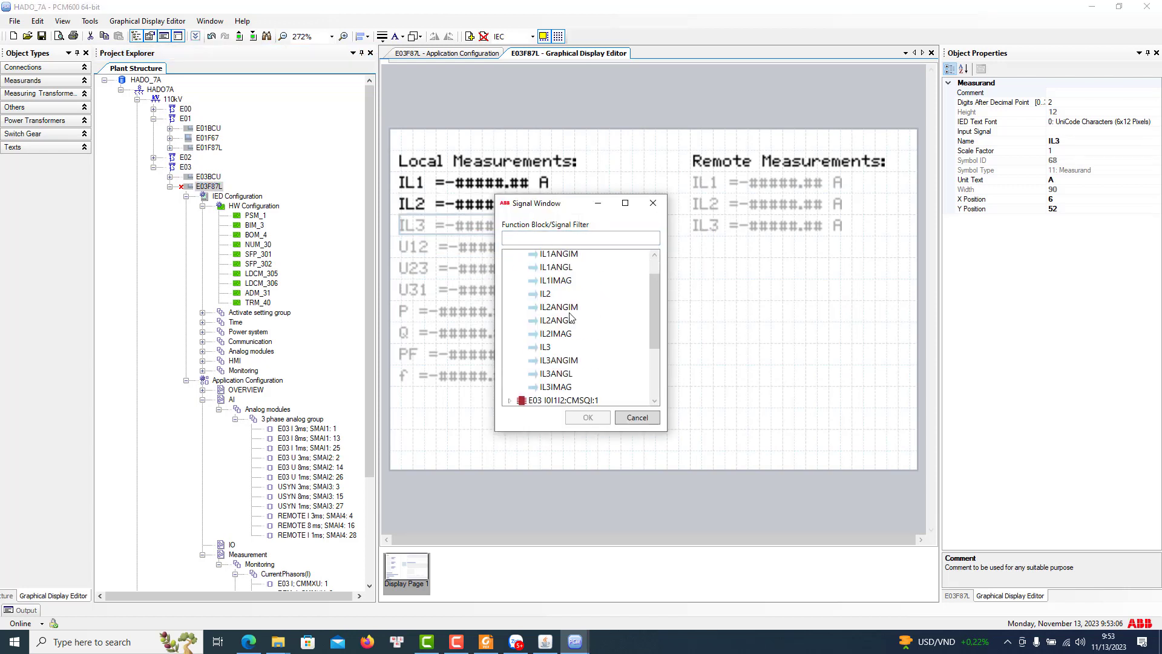
pyautogui.click(557, 331)
pyautogui.click(556, 358)
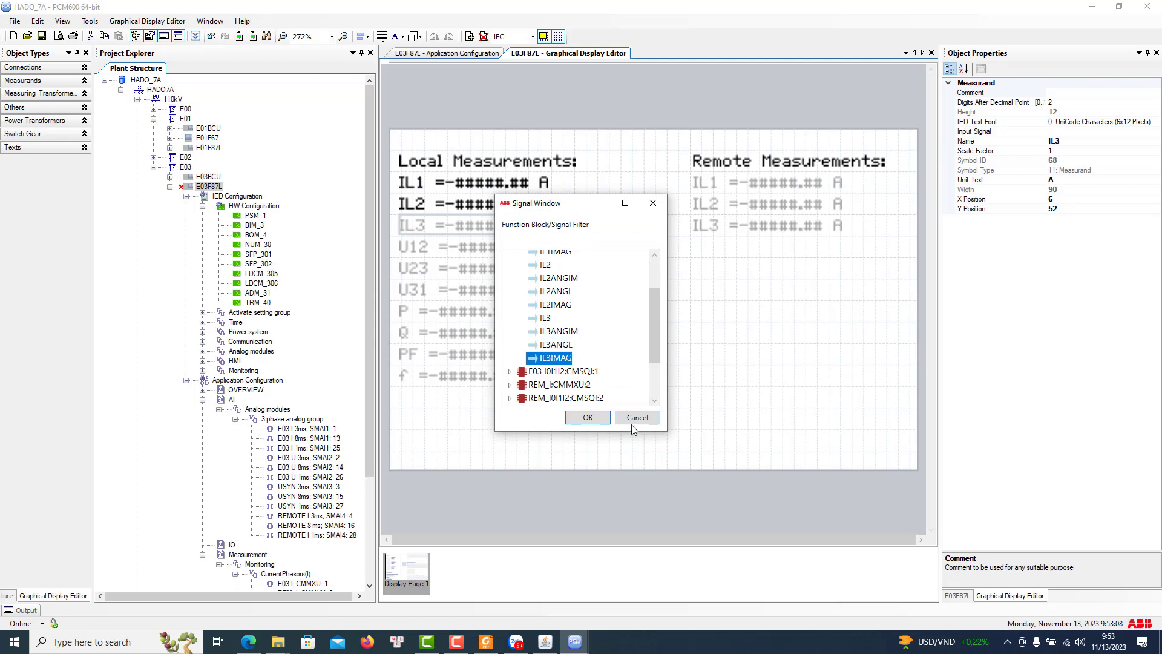
pyautogui.click(600, 418)
# Assign the input signal UL12IMAG of UDAY;VMMXU:1 to the U12 measurand
pyautogui.click(471, 246)
pyautogui.rightClick(472, 246)
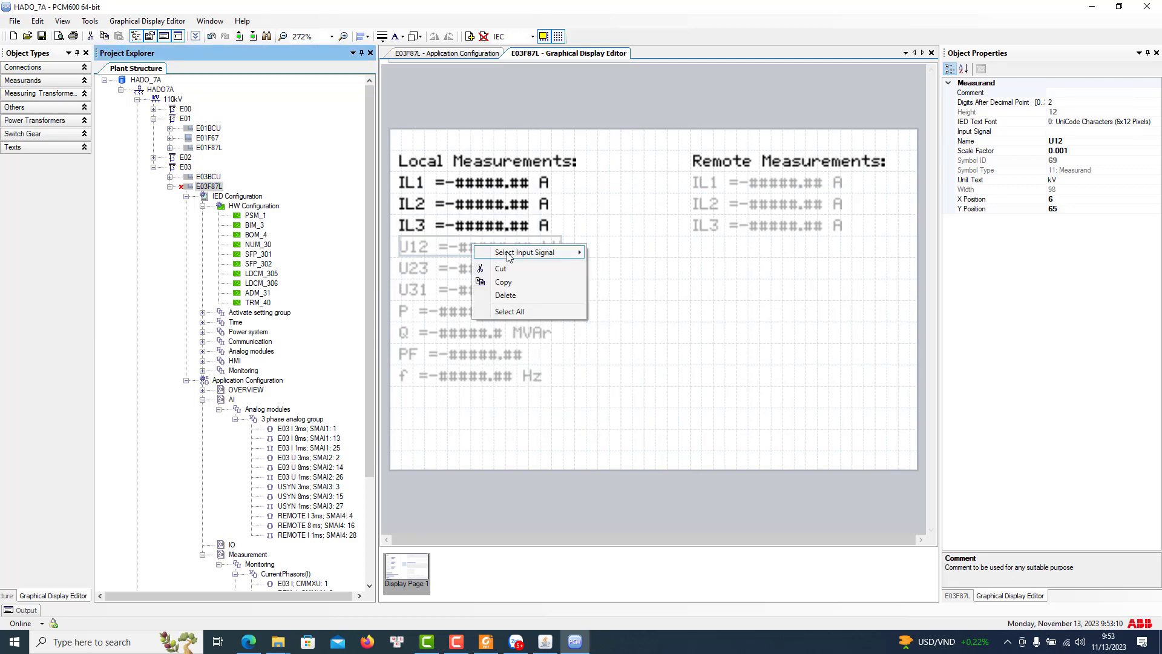
pyautogui.moveTo(532, 253)
pyautogui.click(666, 329)
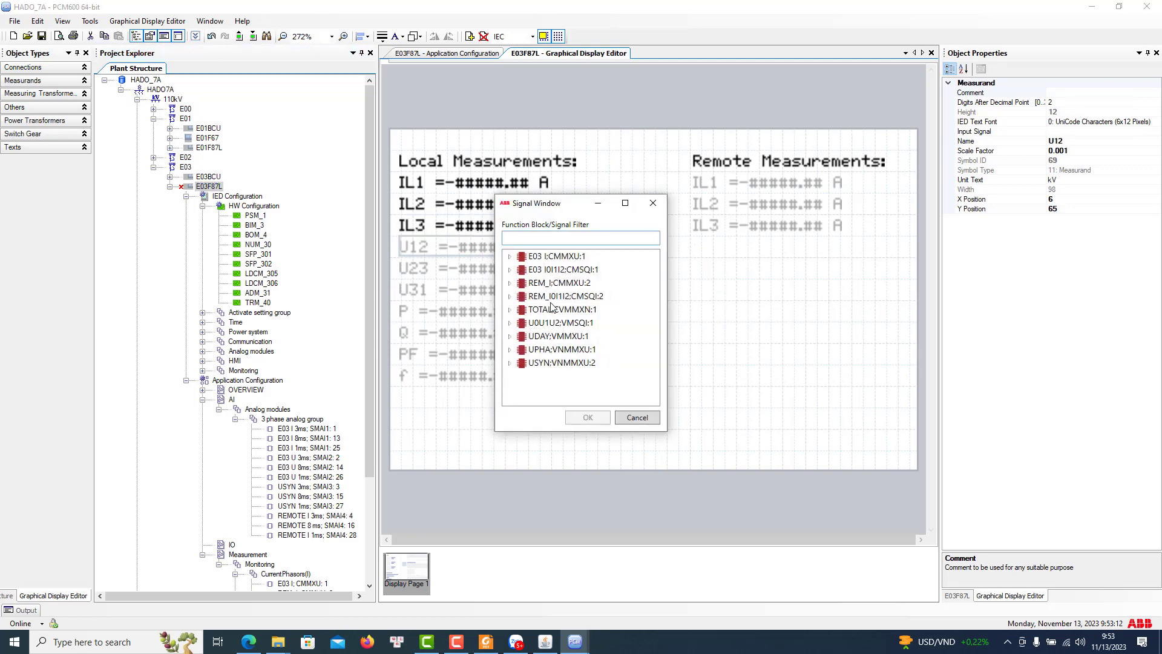
pyautogui.click(542, 323)
pyautogui.click(542, 336)
pyautogui.click(543, 350)
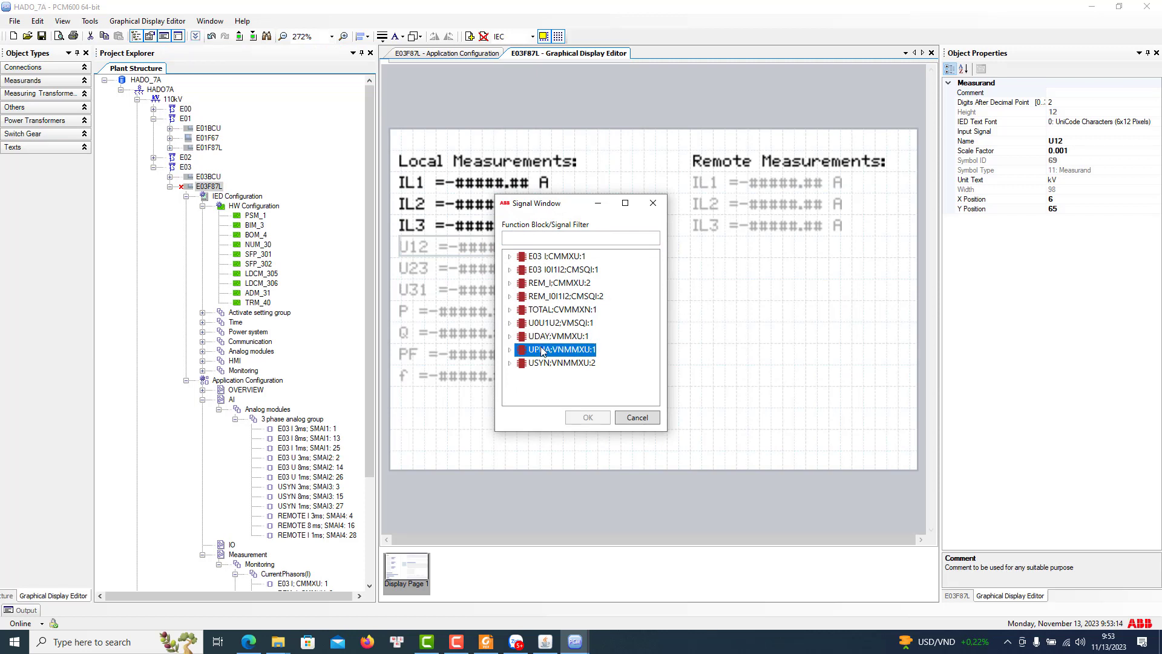
pyautogui.click(552, 337)
pyautogui.scroll(-1, 586, 372)
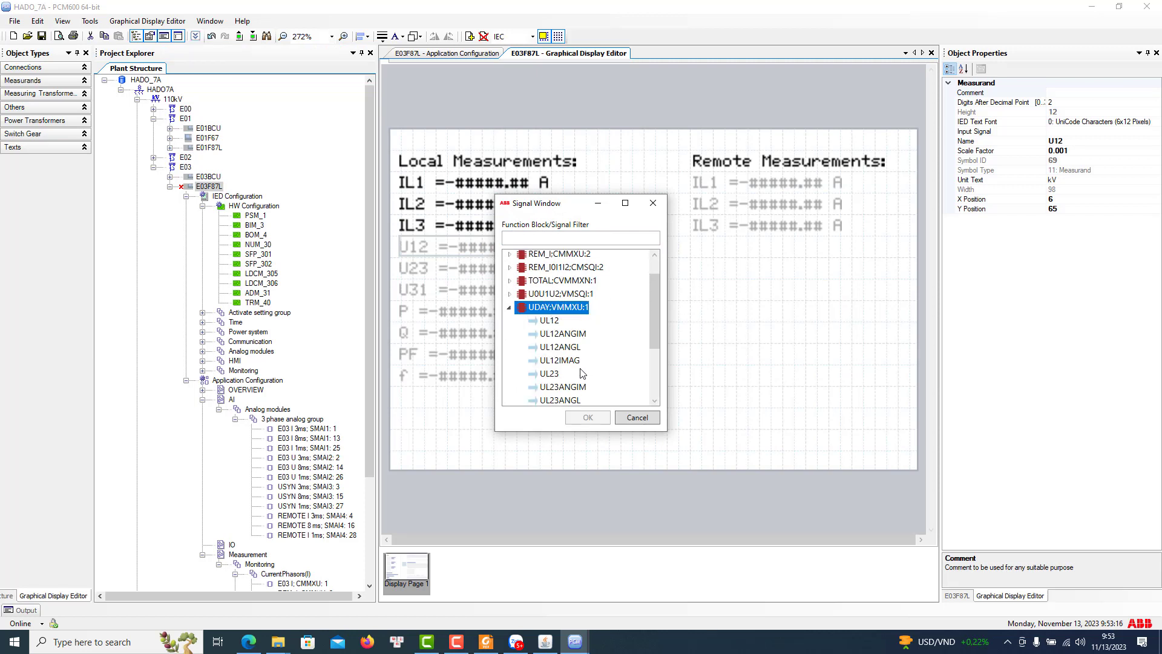
pyautogui.click(572, 373)
pyautogui.click(586, 418)
# Assign the input signal UL23IMAG of UDAY;VMMXU:1 to the U23 measurand
pyautogui.click(466, 277)
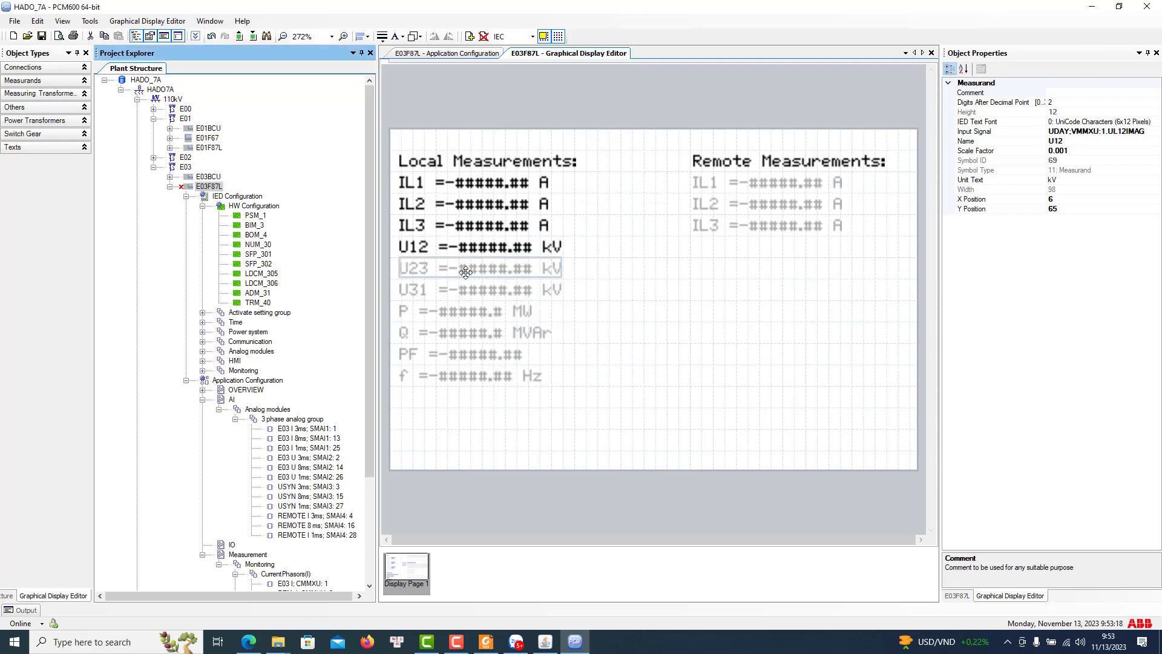
pyautogui.rightClick(466, 277)
pyautogui.moveTo(484, 281)
pyautogui.click(651, 354)
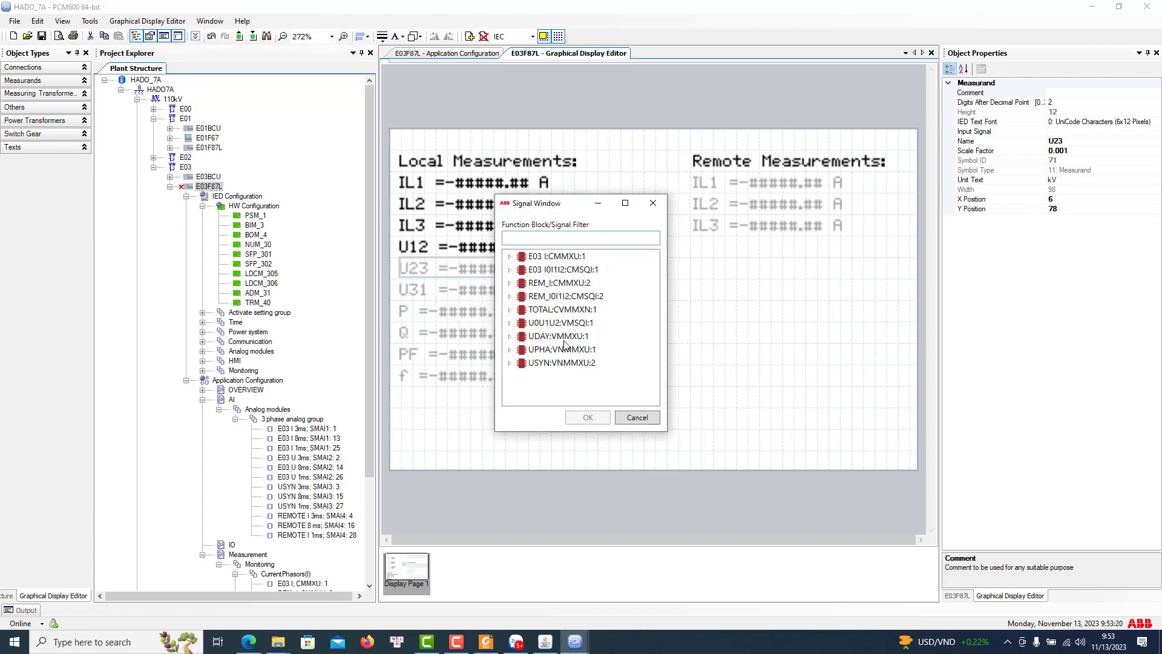
pyautogui.moveTo(550, 325)
pyautogui.mouseDown()
pyautogui.moveTo(550, 284)
pyautogui.moveTo(551, 343)
pyautogui.mouseUp()
pyautogui.doubleClick(551, 343)
pyautogui.scroll(-5, 581, 358)
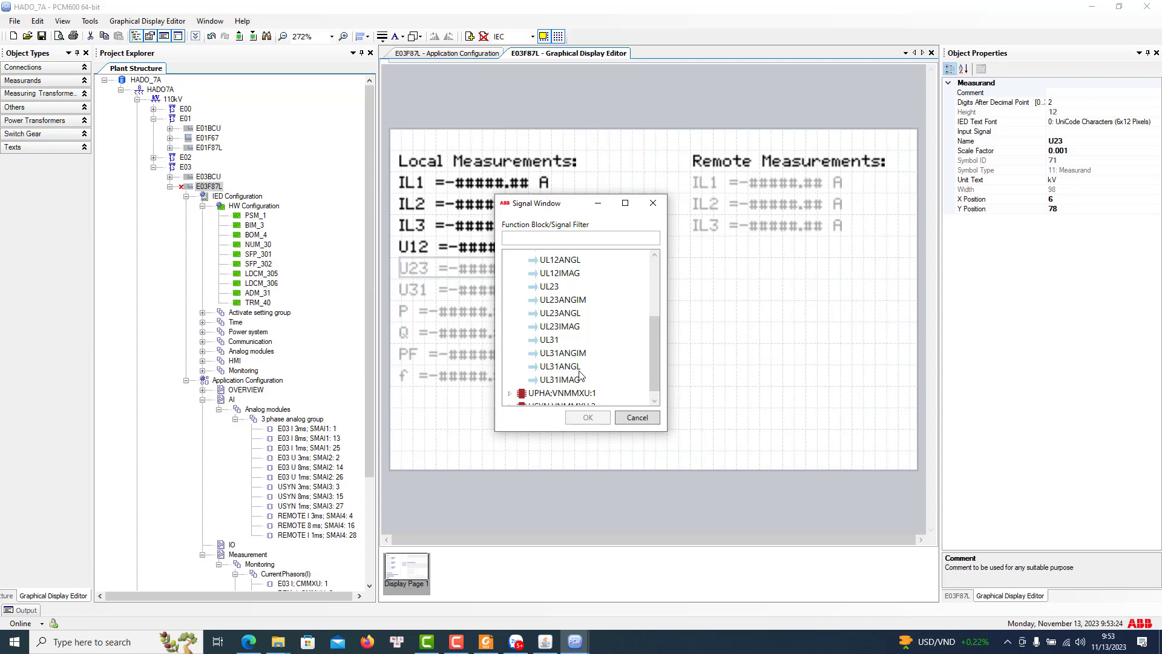
pyautogui.click(559, 327)
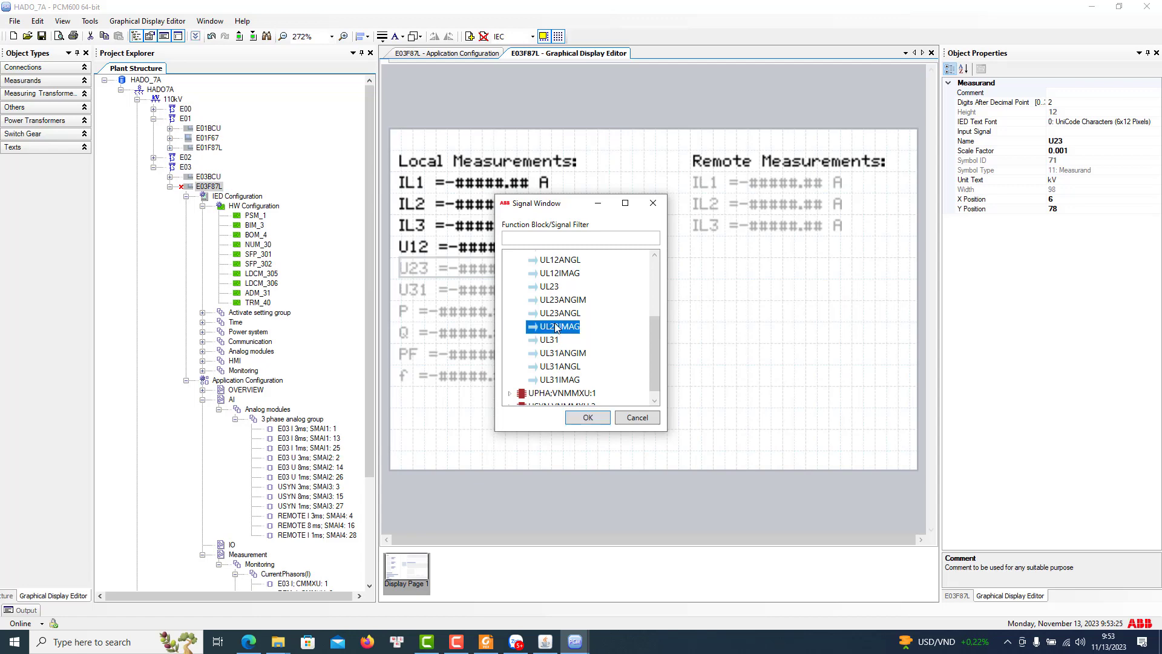
pyautogui.click(593, 417)
# Assign the input signal UL31IMAG of UDAY;VMMXU:1 to the U31 measurand
pyautogui.rightClick(463, 294)
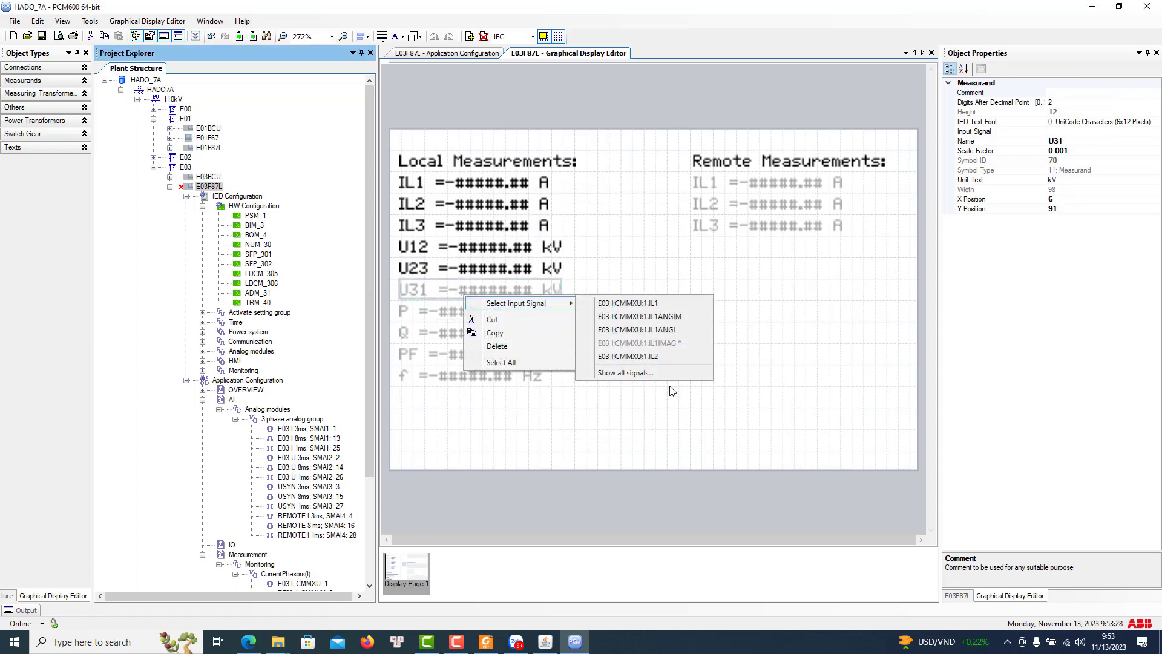
pyautogui.click(512, 305)
pyautogui.click(550, 324)
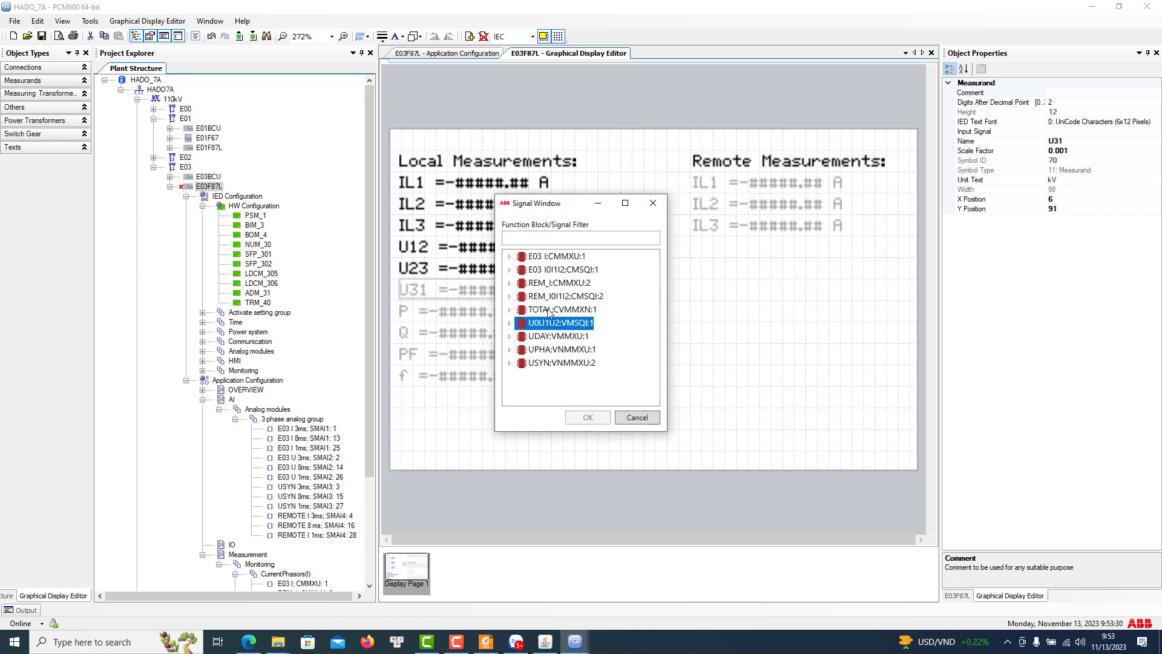
pyautogui.click(553, 312)
pyautogui.click(556, 297)
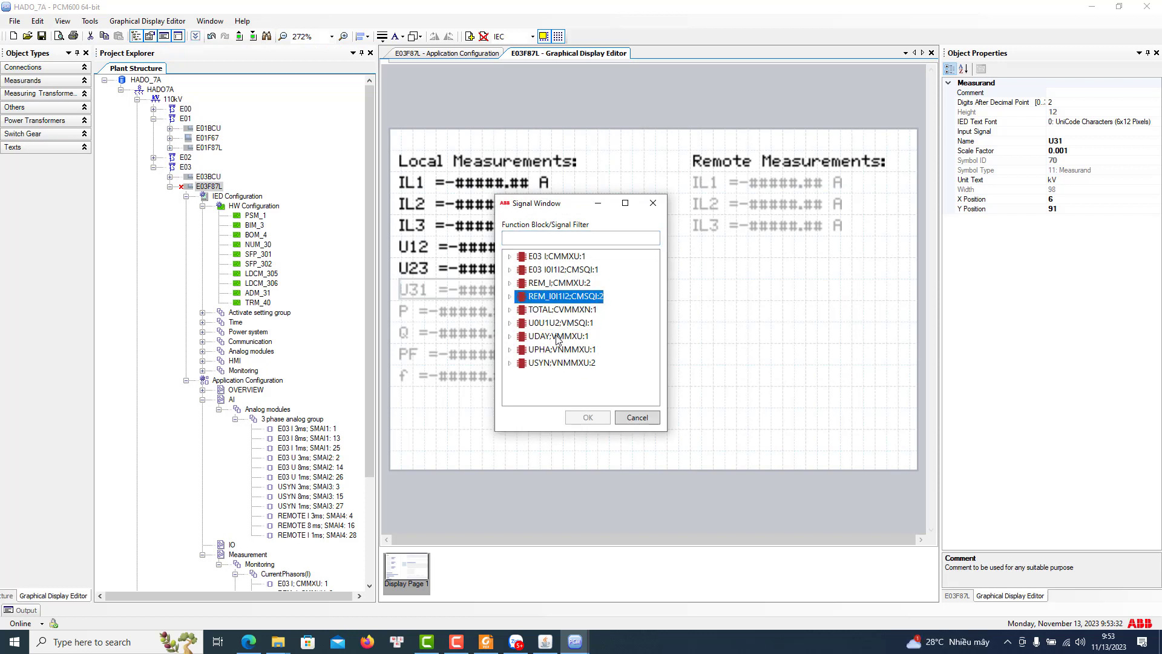
pyautogui.doubleClick(558, 337)
pyautogui.scroll(-5, 611, 359)
pyautogui.click(563, 353)
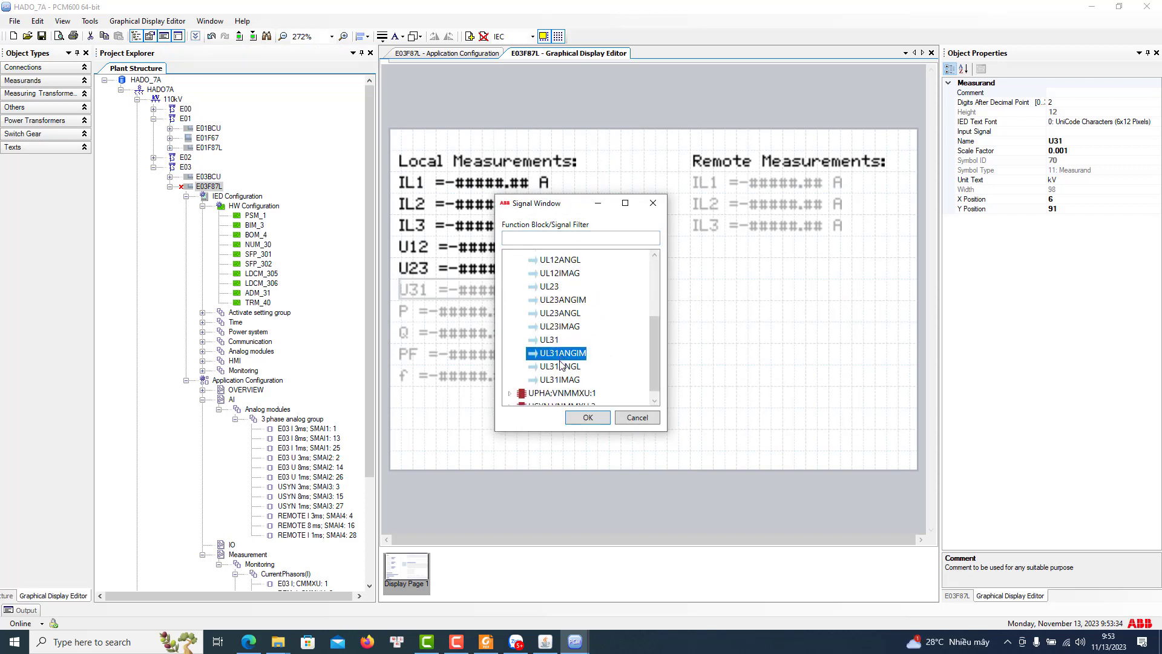
pyautogui.click(566, 367)
pyautogui.click(569, 380)
pyautogui.click(583, 418)
# Link the active power measurand P to the signal P_IMAG of TOTAL;CVMMXN:1
pyautogui.click(482, 312)
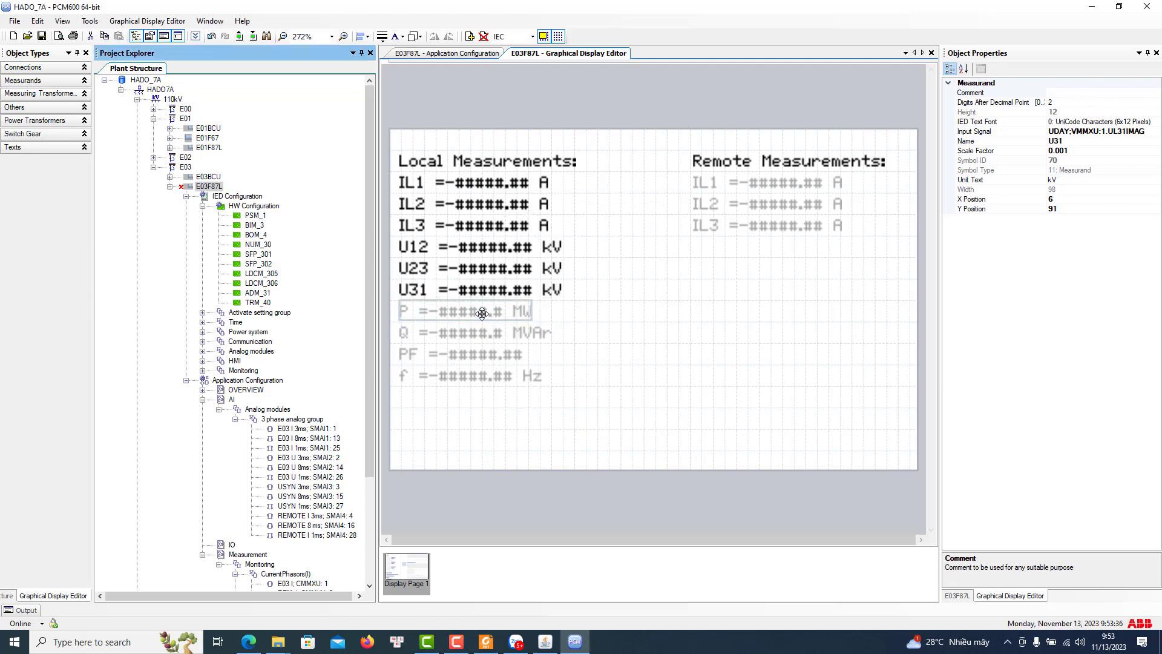
pyautogui.rightClick(483, 314)
pyautogui.moveTo(545, 322)
pyautogui.click(662, 392)
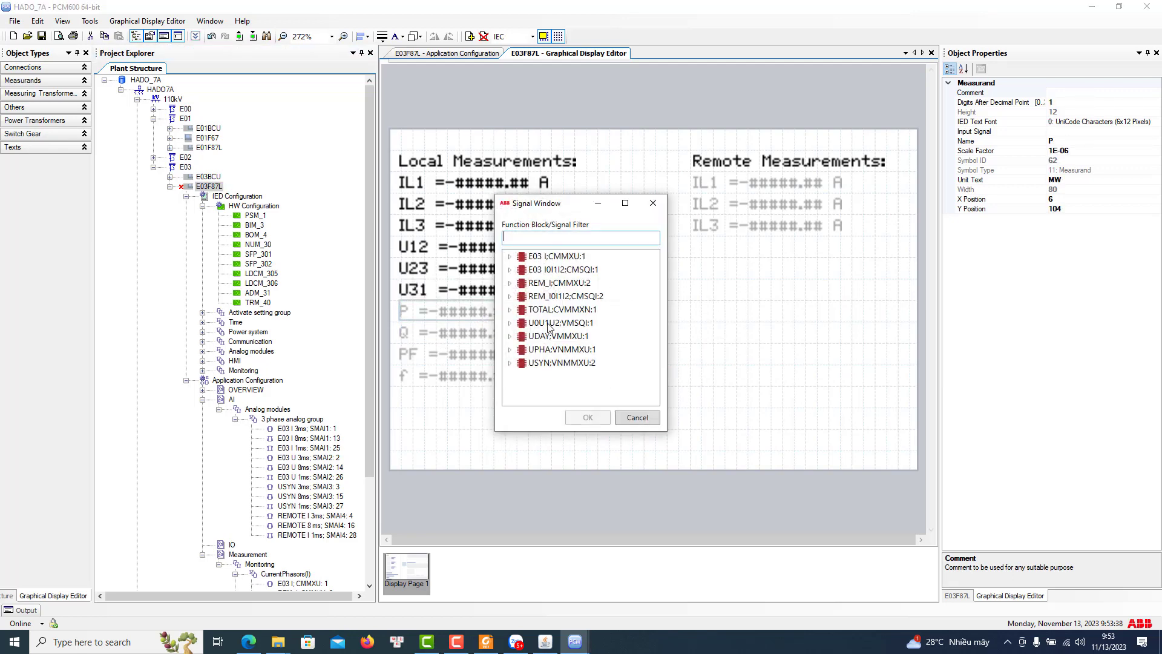
pyautogui.doubleClick(544, 310)
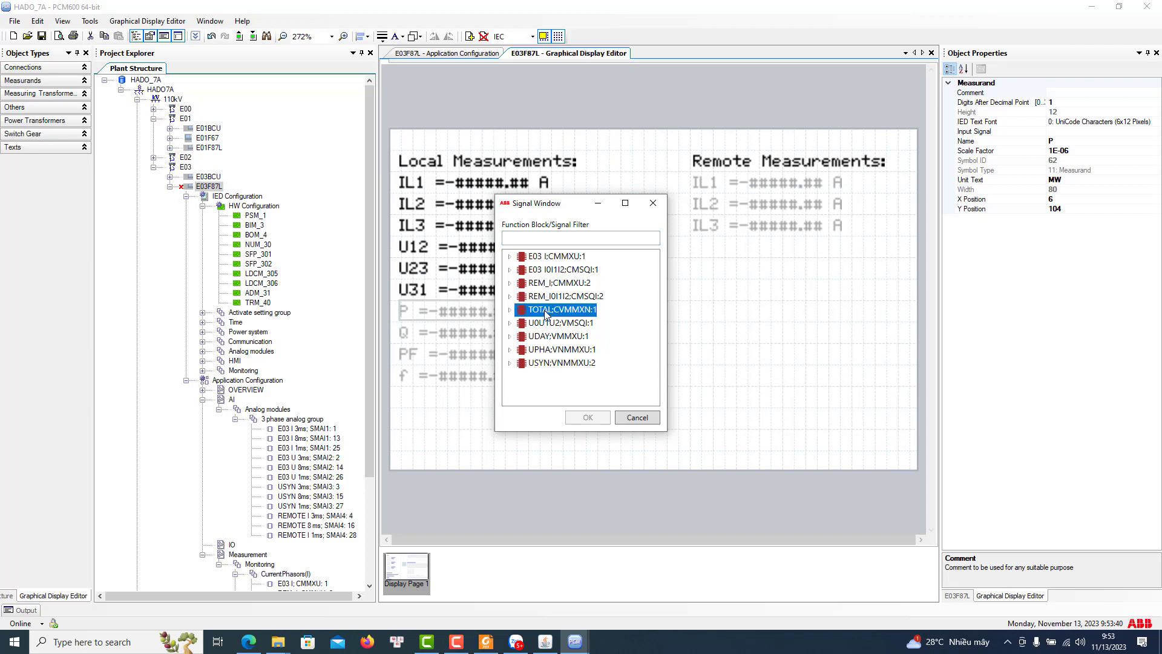
pyautogui.scroll(-3, 586, 348)
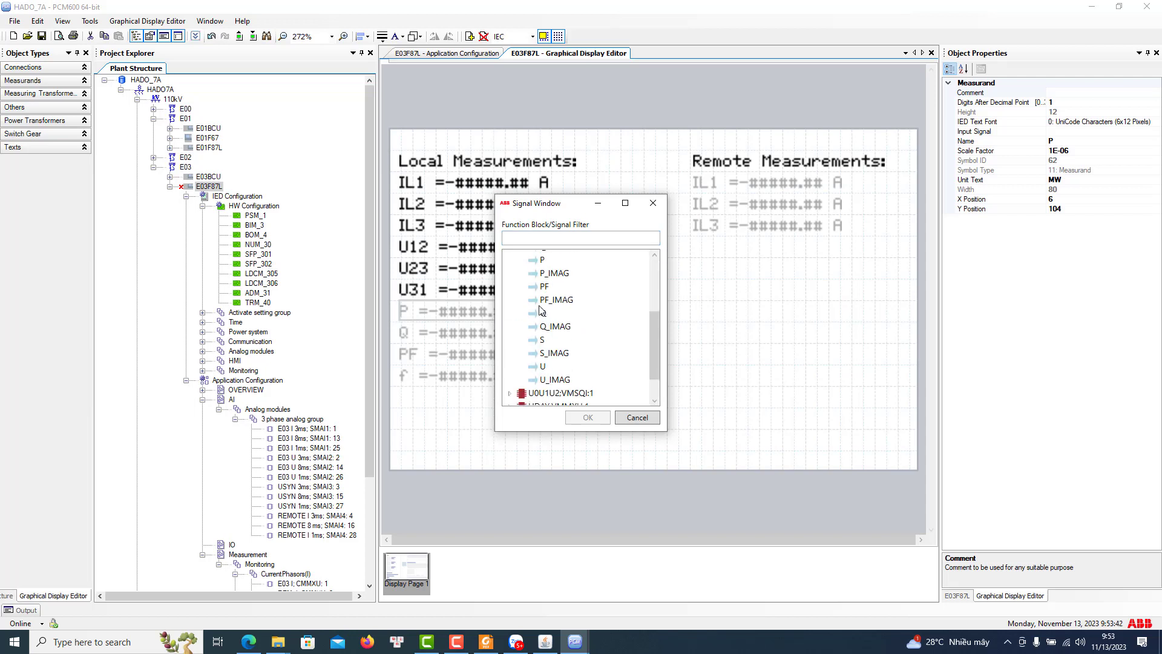
pyautogui.click(547, 277)
pyautogui.click(587, 418)
# Link the reactive power measurand Q to the signal Q_IMAG of TOTAL;CVMMXN:1
pyautogui.click(423, 332)
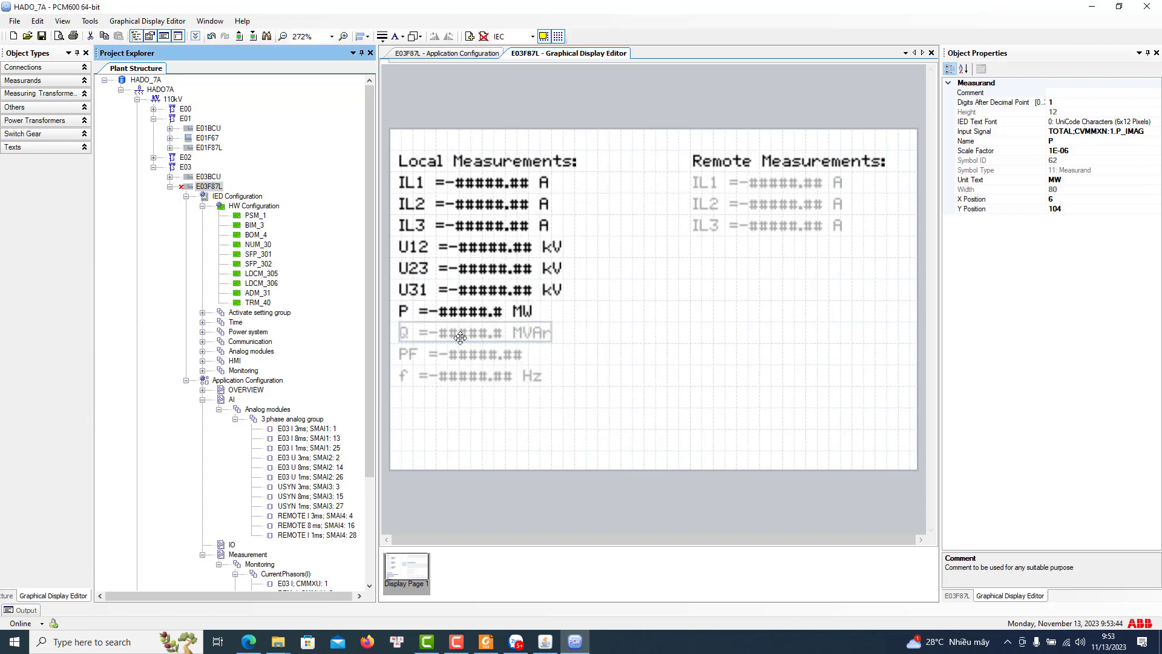
pyautogui.rightClick(462, 339)
pyautogui.moveTo(518, 348)
pyautogui.click(623, 416)
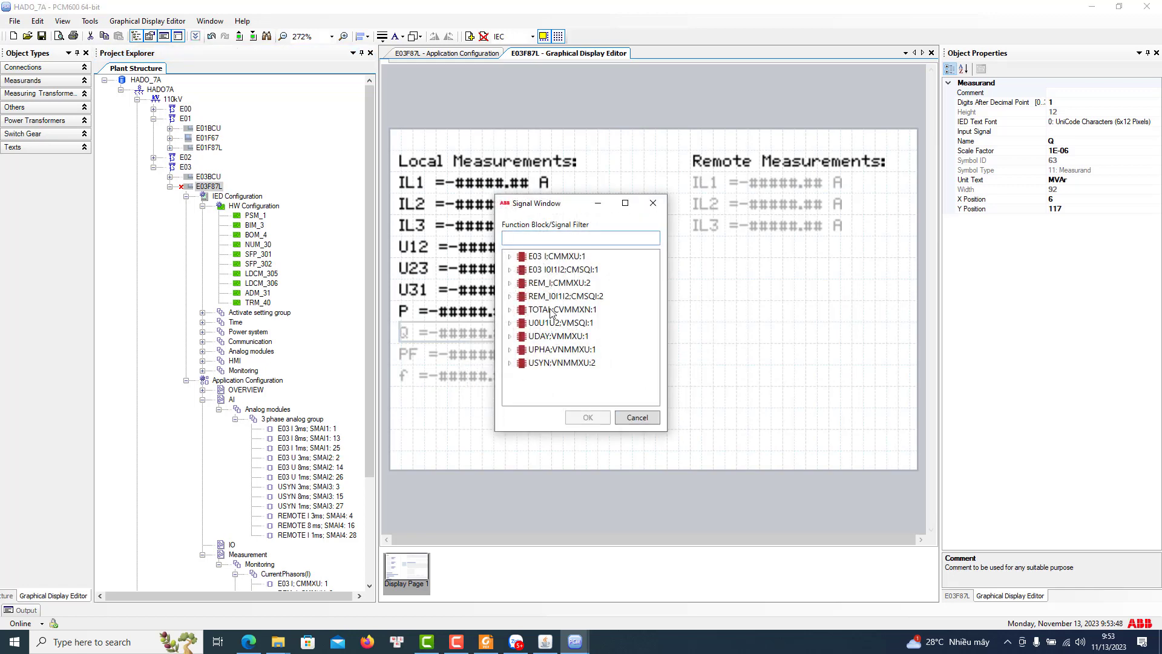
pyautogui.doubleClick(555, 309)
pyautogui.scroll(-3, 617, 344)
pyautogui.click(553, 328)
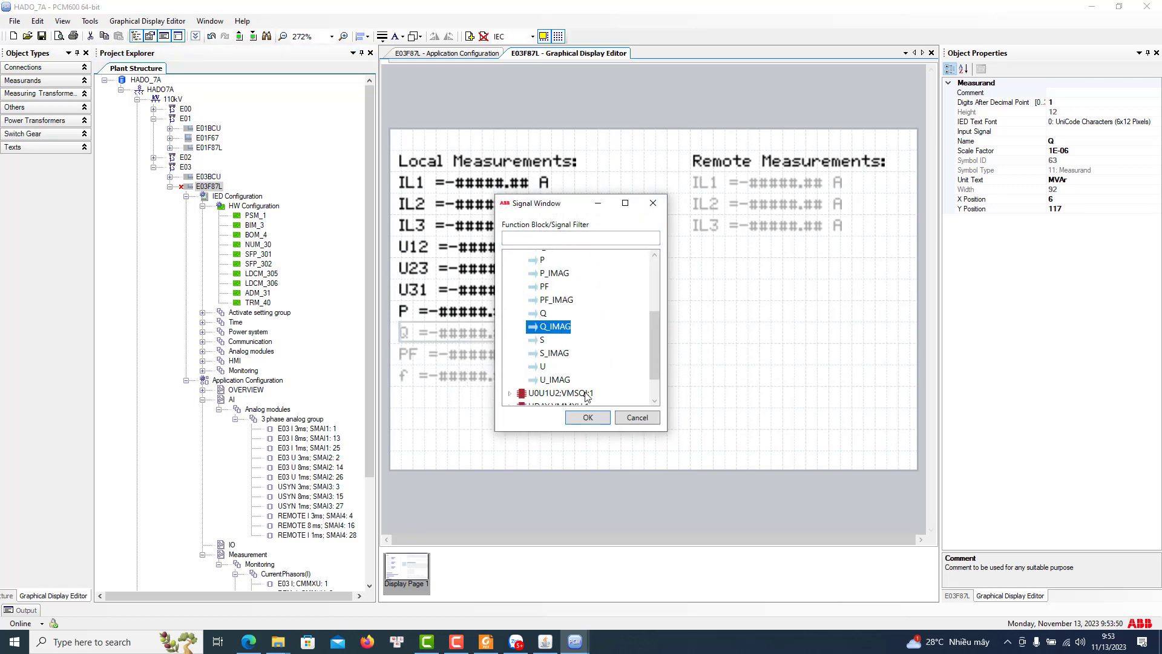
pyautogui.click(588, 418)
# Link the power factor measurand PF to the signal PF_IMAG of TOTAL;CVMMXN:1
pyautogui.click(475, 356)
pyautogui.rightClick(466, 357)
pyautogui.moveTo(511, 366)
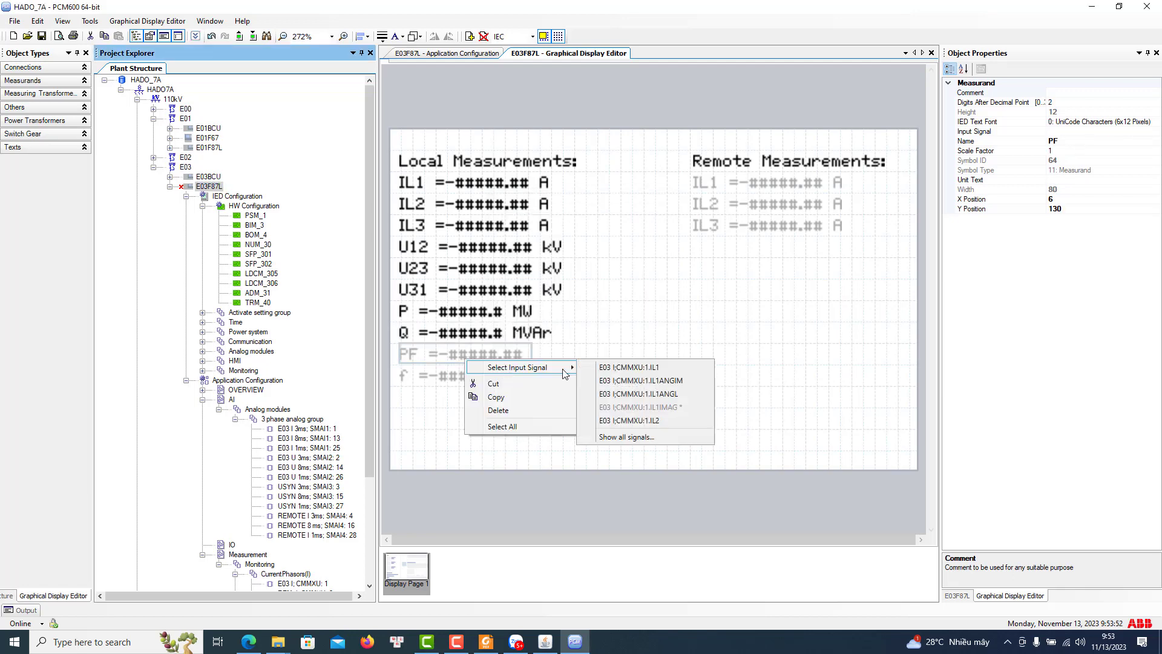
pyautogui.click(641, 440)
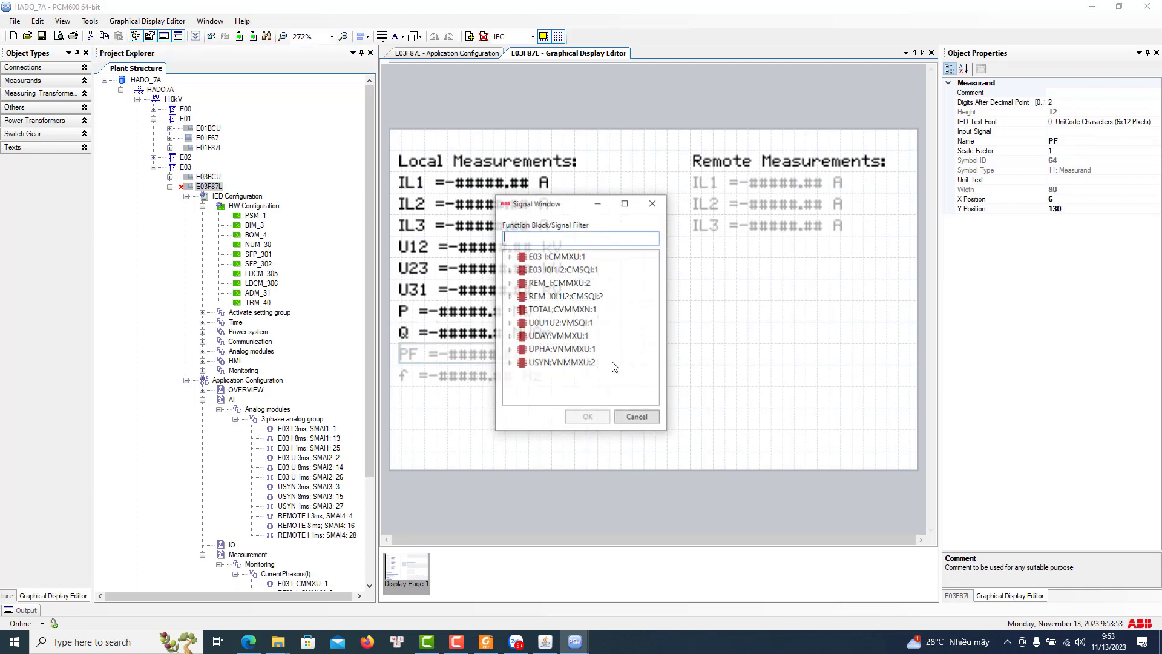
pyautogui.doubleClick(554, 309)
pyautogui.scroll(-3, 591, 345)
pyautogui.click(548, 271)
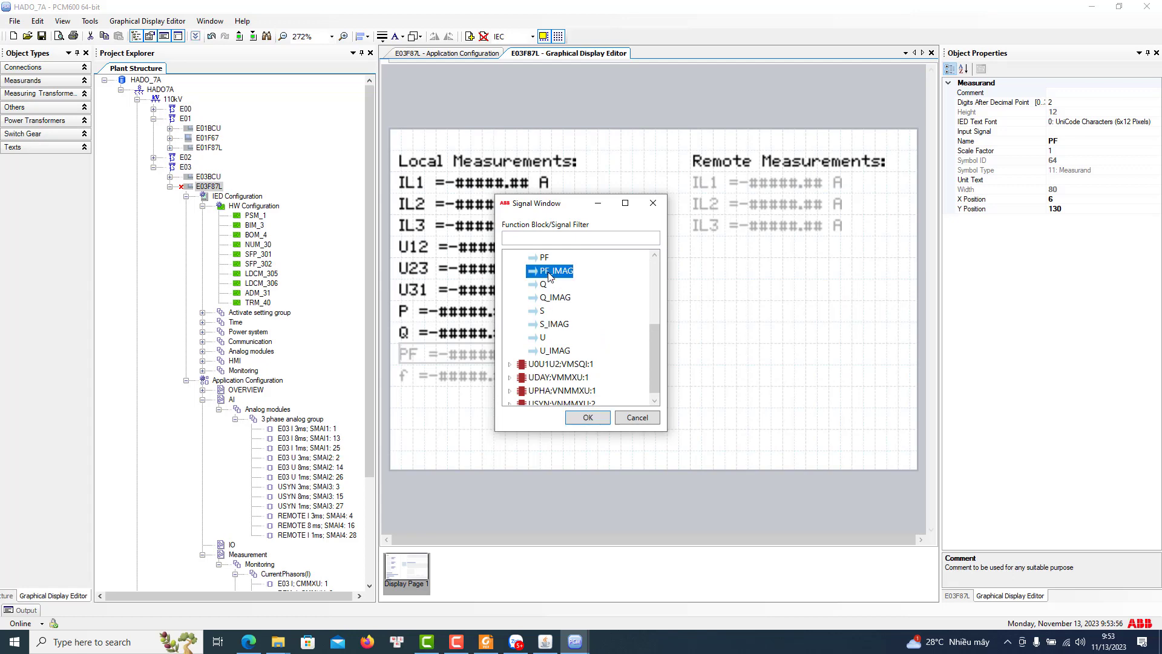
pyautogui.click(587, 418)
# Link the frequency measurand f to the signal F_IMAG of TOTAL;CVMMXN:1
pyautogui.click(460, 375)
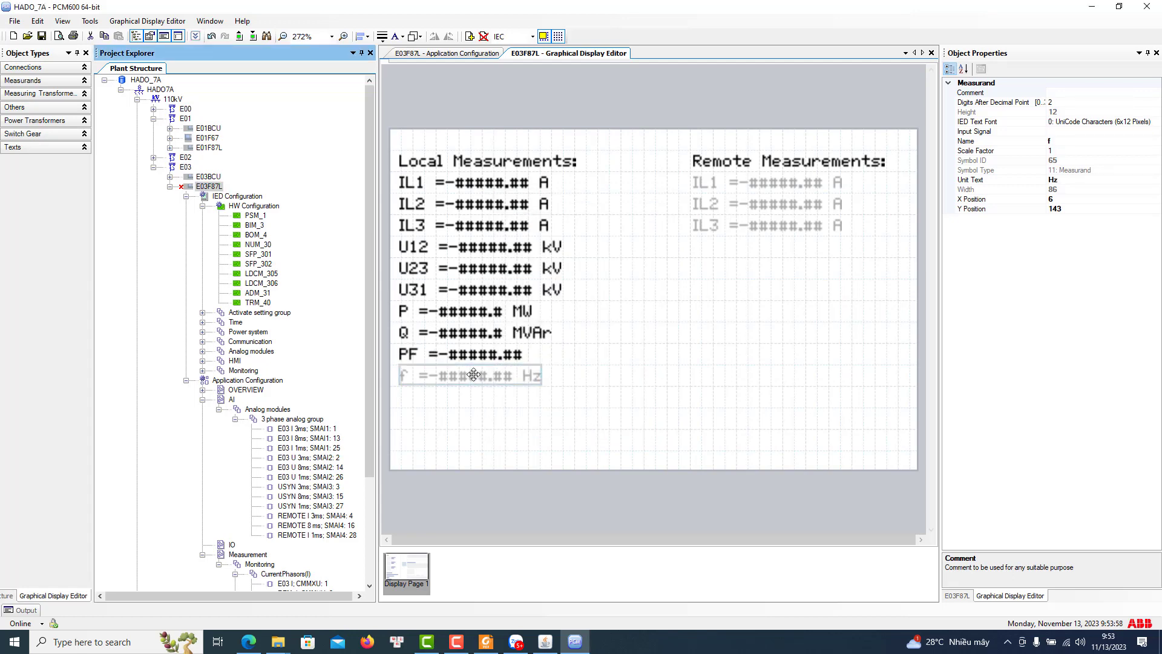
pyautogui.rightClick(475, 377)
pyautogui.moveTo(533, 383)
pyautogui.click(643, 454)
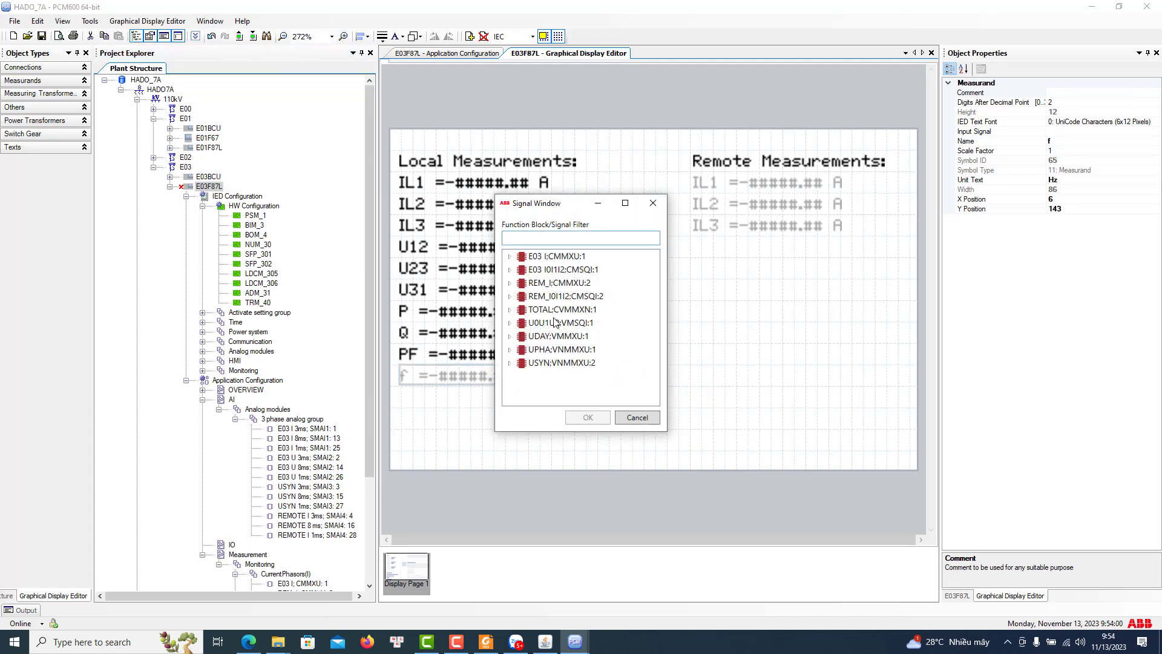
pyautogui.click(555, 310)
pyautogui.click(554, 296)
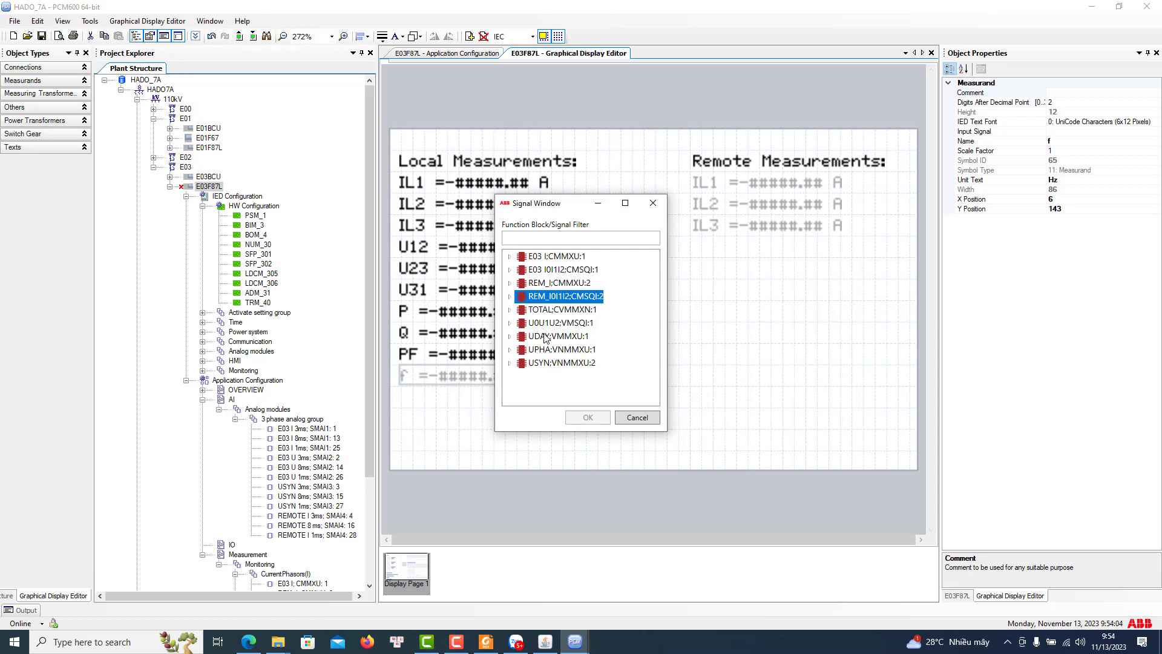
pyautogui.click(561, 310)
pyautogui.doubleClick(561, 311)
pyautogui.click(559, 338)
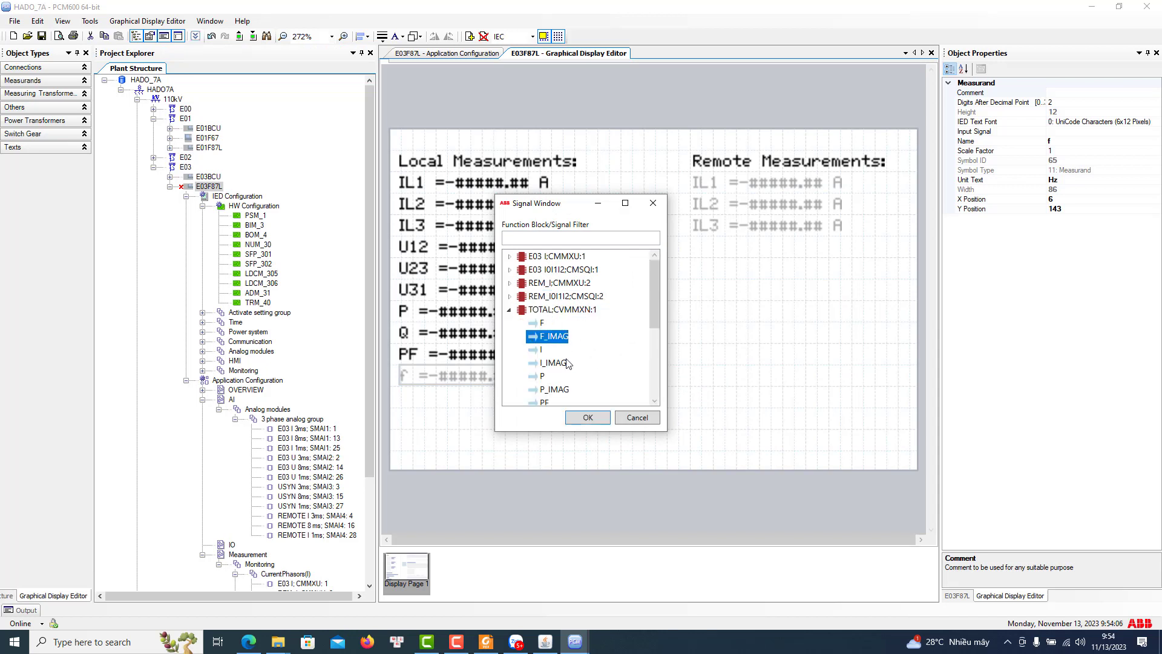
pyautogui.click(592, 421)
# Assign the input signal IL1IMAG of REM_I;CMMXU:2 to the IL1 measurand under Remote Measurements
pyautogui.click(741, 180)
pyautogui.rightClick(741, 179)
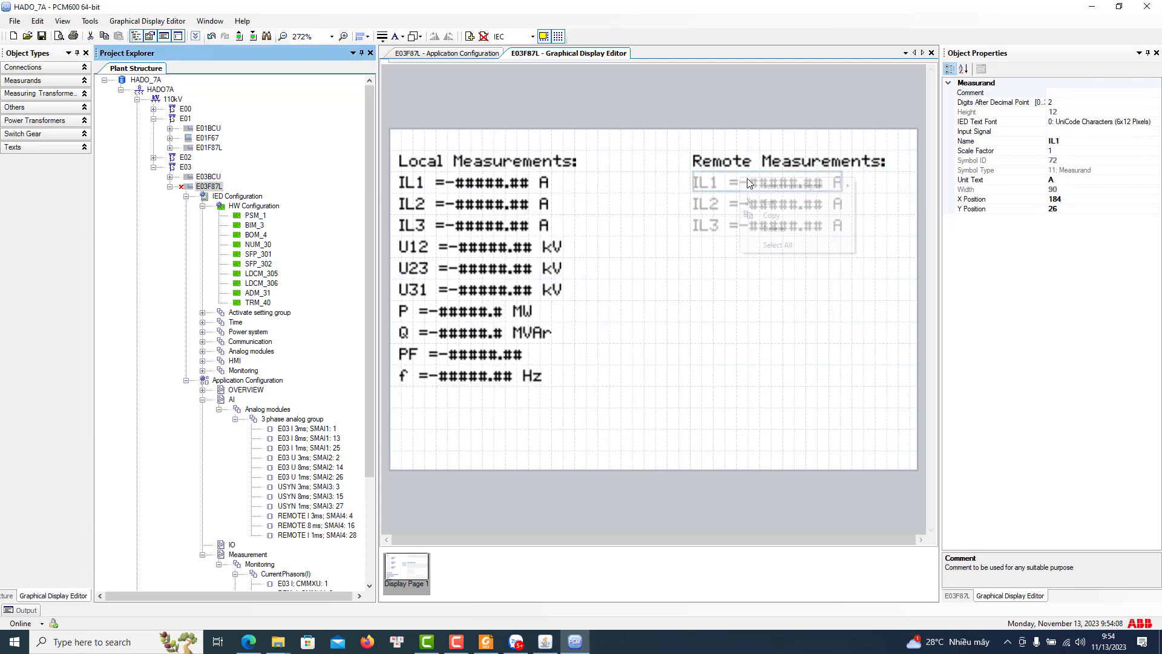
pyautogui.moveTo(805, 186)
pyautogui.click(917, 256)
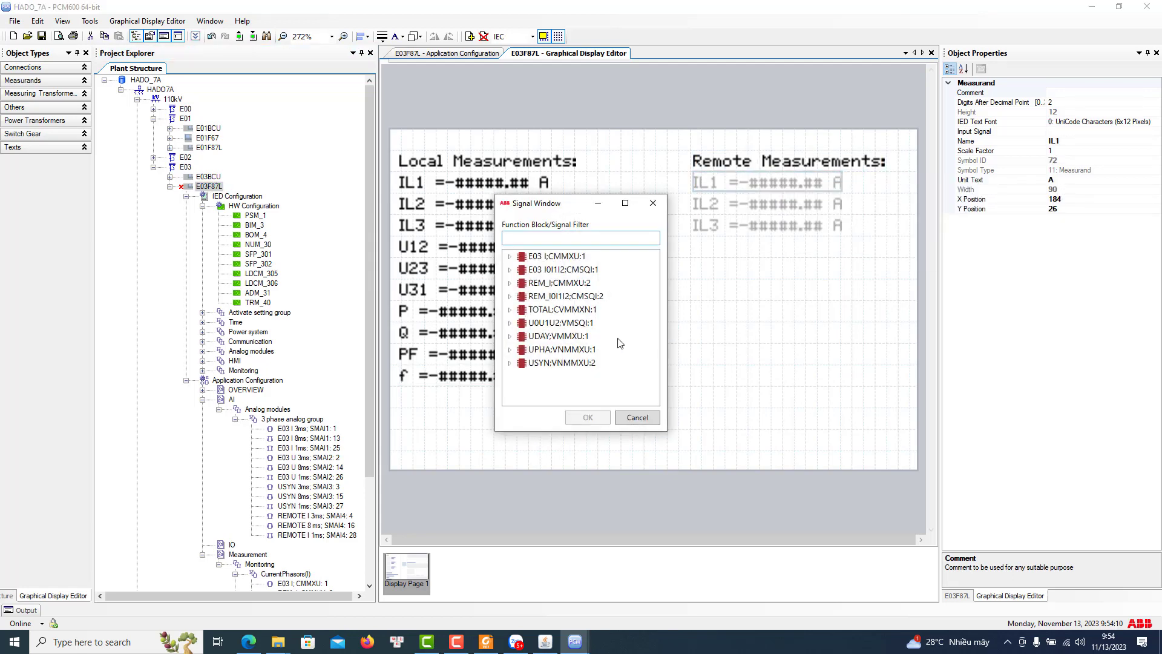
pyautogui.doubleClick(553, 283)
pyautogui.click(551, 339)
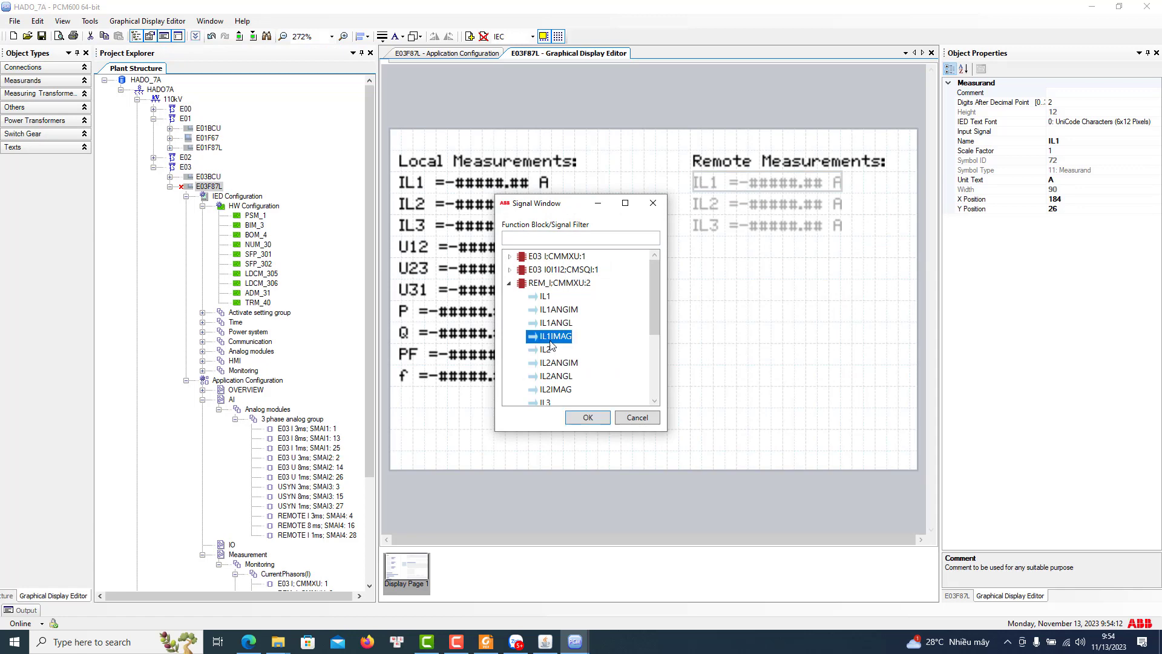
pyautogui.click(591, 419)
# Assign the input signal IL2IMAG of REM_I;CMMXU:2 to the IL2 measurand under Remote Measurements
pyautogui.click(753, 204)
pyautogui.rightClick(754, 204)
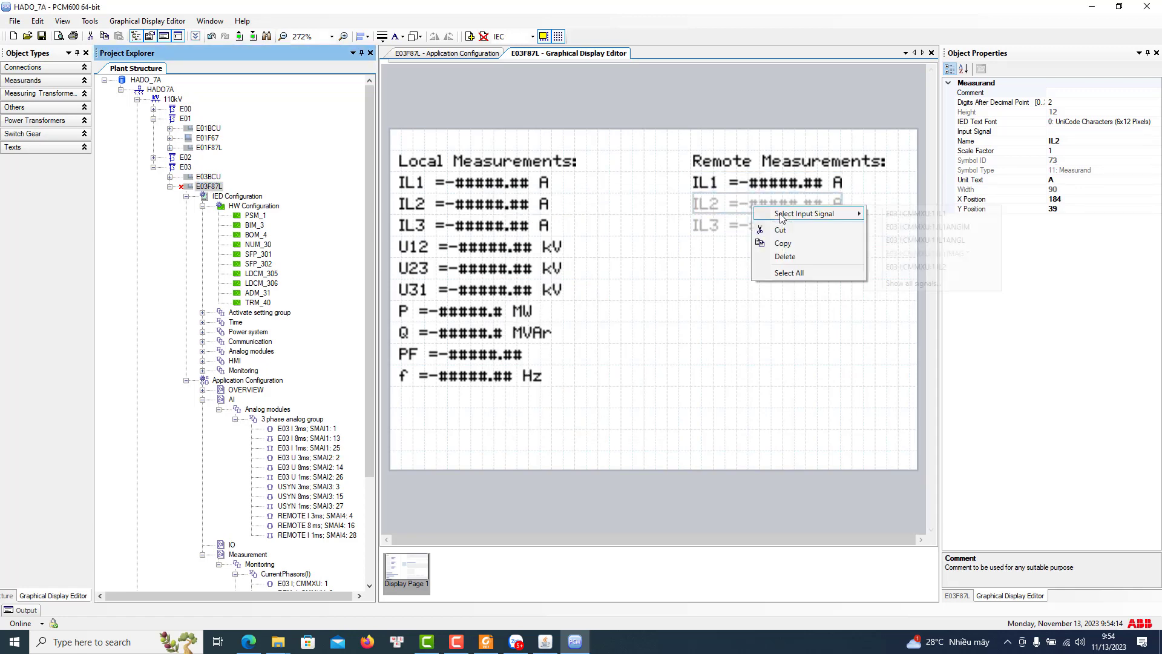
pyautogui.moveTo(805, 209)
pyautogui.click(902, 283)
pyautogui.click(547, 309)
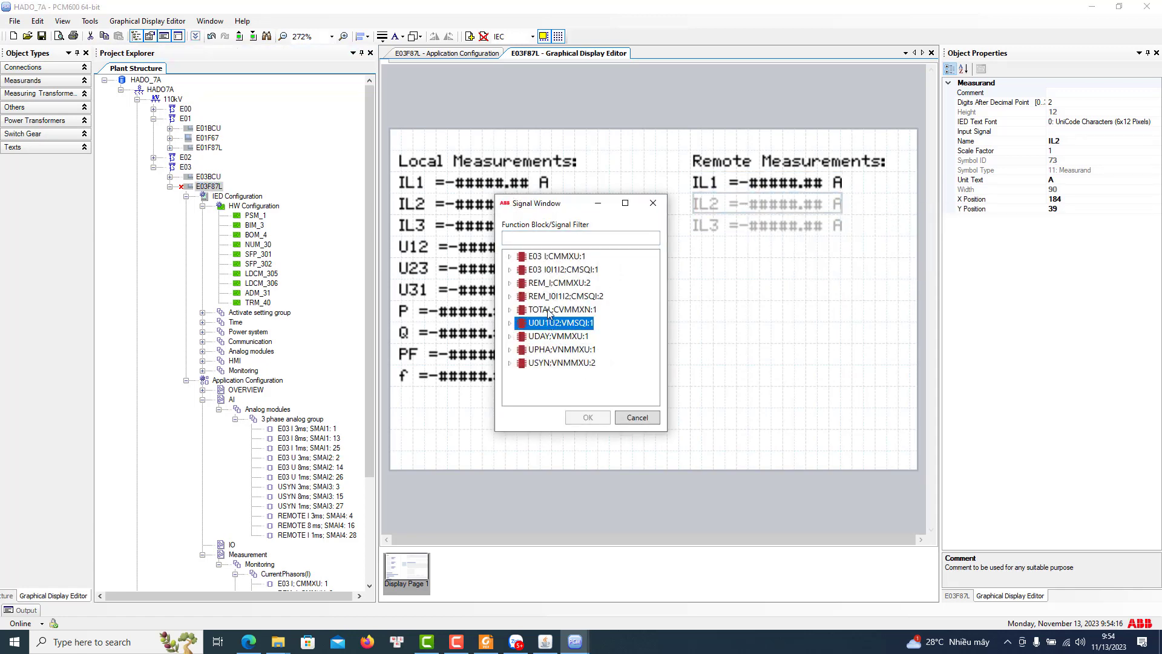
pyautogui.doubleClick(546, 299)
pyautogui.doubleClick(548, 303)
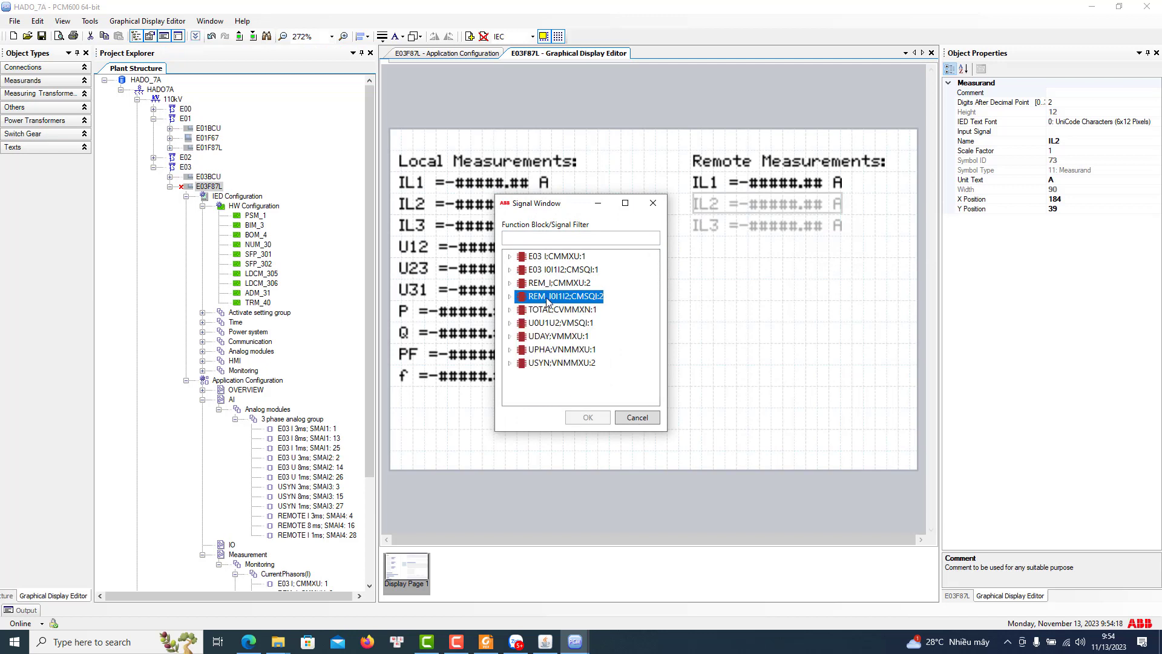
pyautogui.doubleClick(548, 283)
pyautogui.click(552, 336)
pyautogui.click(547, 350)
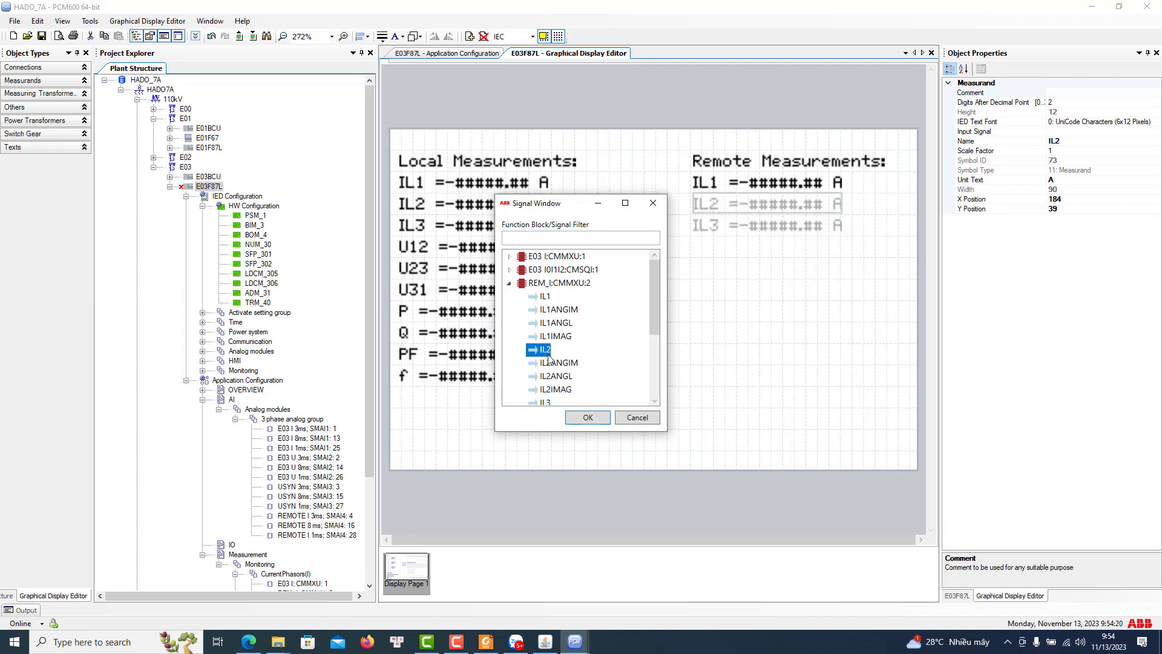
pyautogui.click(554, 389)
pyautogui.click(587, 417)
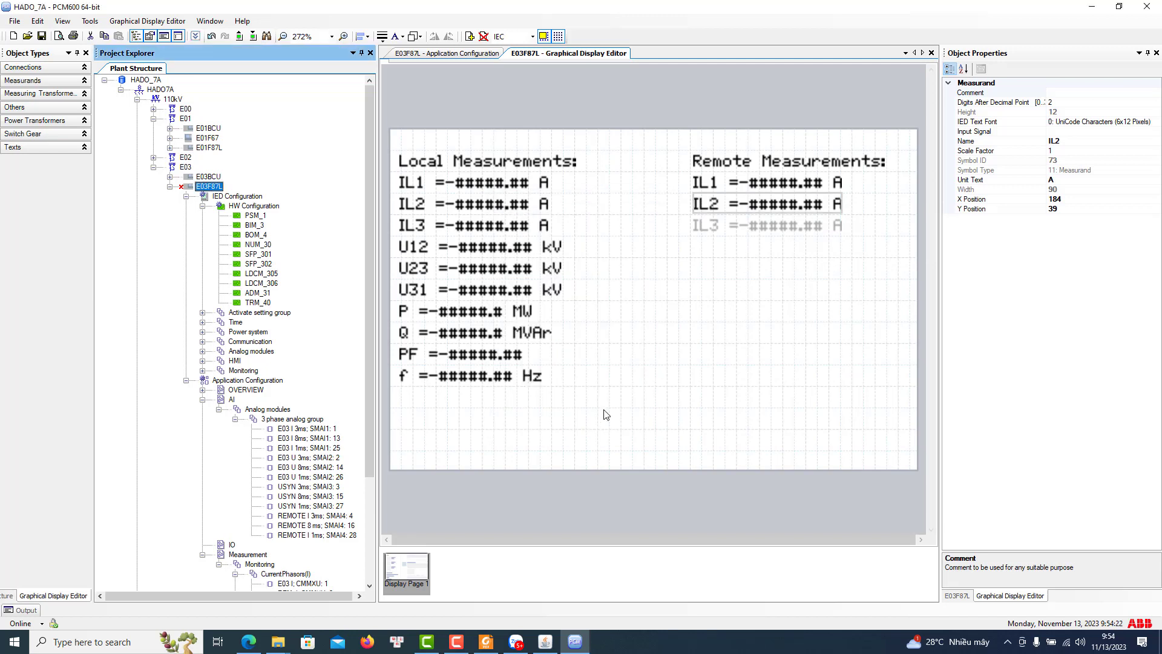
pyautogui.click(715, 225)
pyautogui.rightClick(719, 229)
pyautogui.moveTo(781, 237)
pyautogui.click(882, 290)
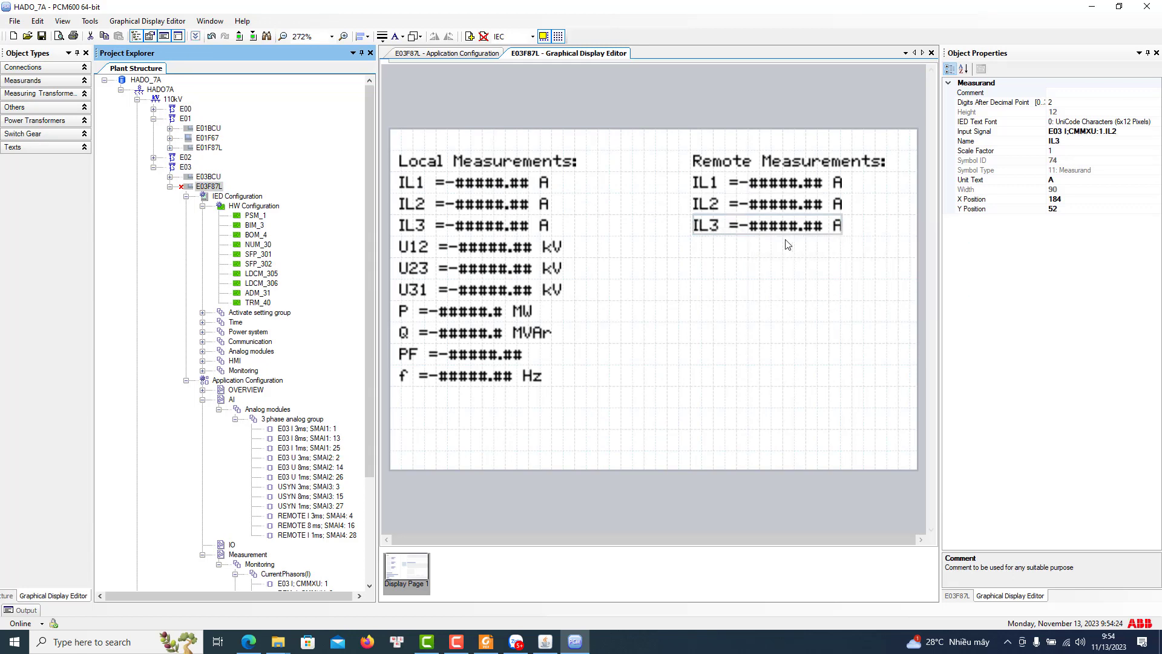
# Assign the input signal IL3IMAG of REM_I;CMMXU:2 to the IL3 measurand under Remote Measurements
pyautogui.rightClick(760, 231)
pyautogui.click(977, 314)
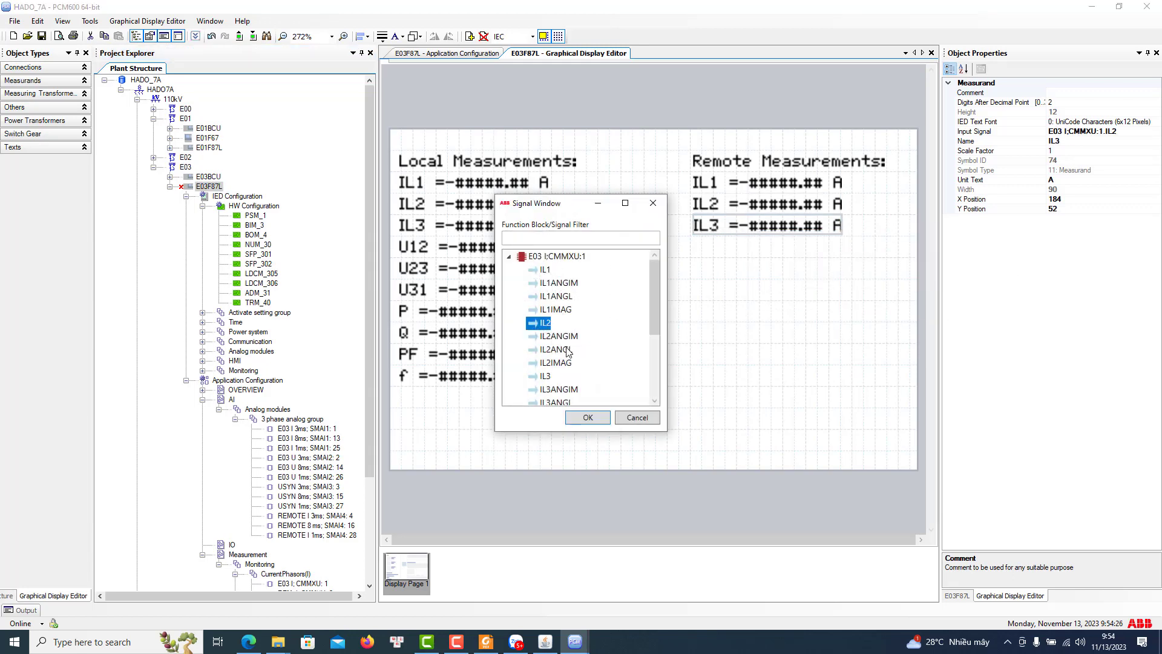
pyautogui.doubleClick(554, 258)
pyautogui.doubleClick(556, 271)
pyautogui.doubleClick(556, 271)
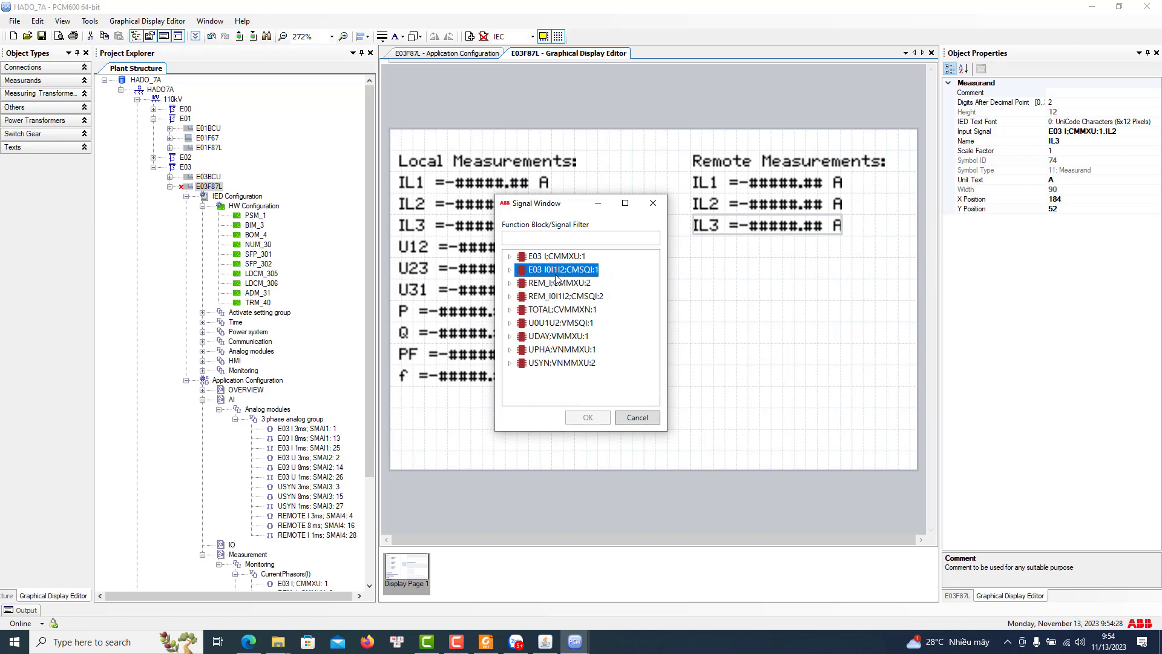
pyautogui.click(558, 284)
pyautogui.click(557, 297)
pyautogui.doubleClick(557, 283)
pyautogui.scroll(-3, 560, 292)
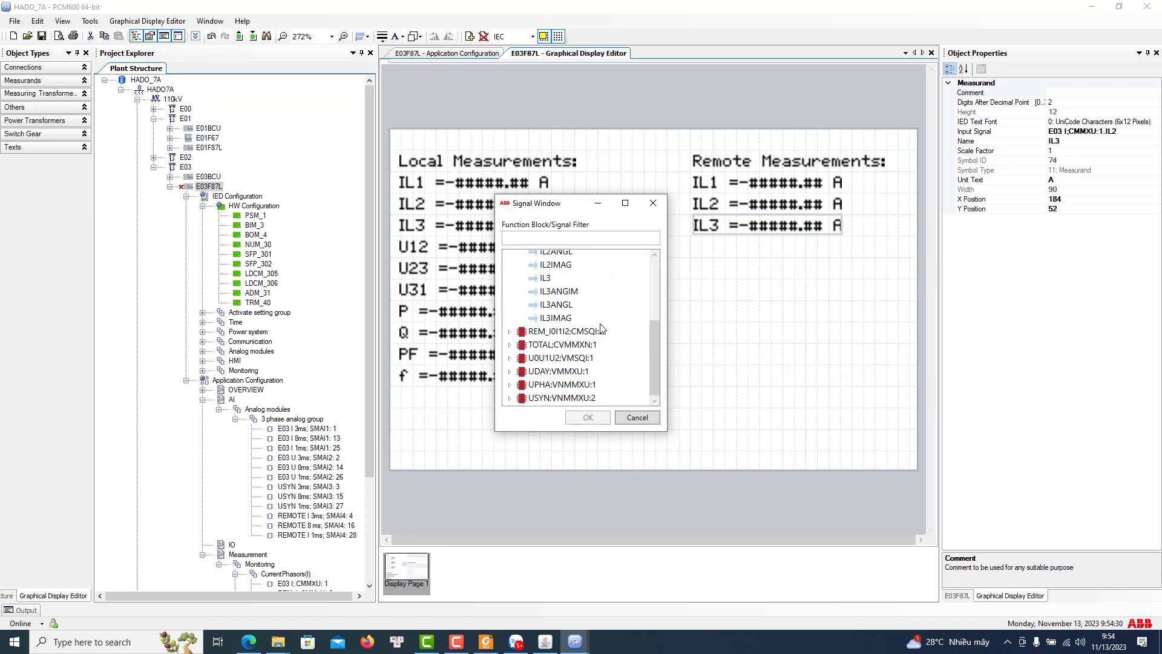
pyautogui.click(558, 319)
pyautogui.click(582, 417)
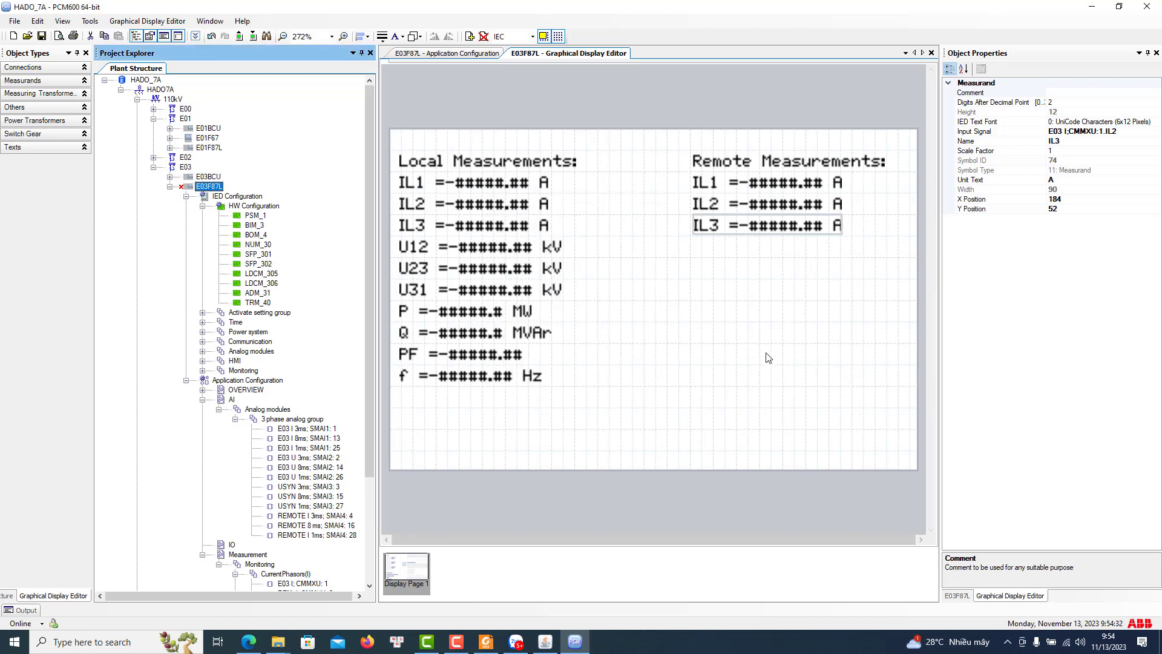
# Save the display page, close the Graphical Display Editor and return to the Measurement page of E03F87L's application configuration
pyautogui.click(42, 37)
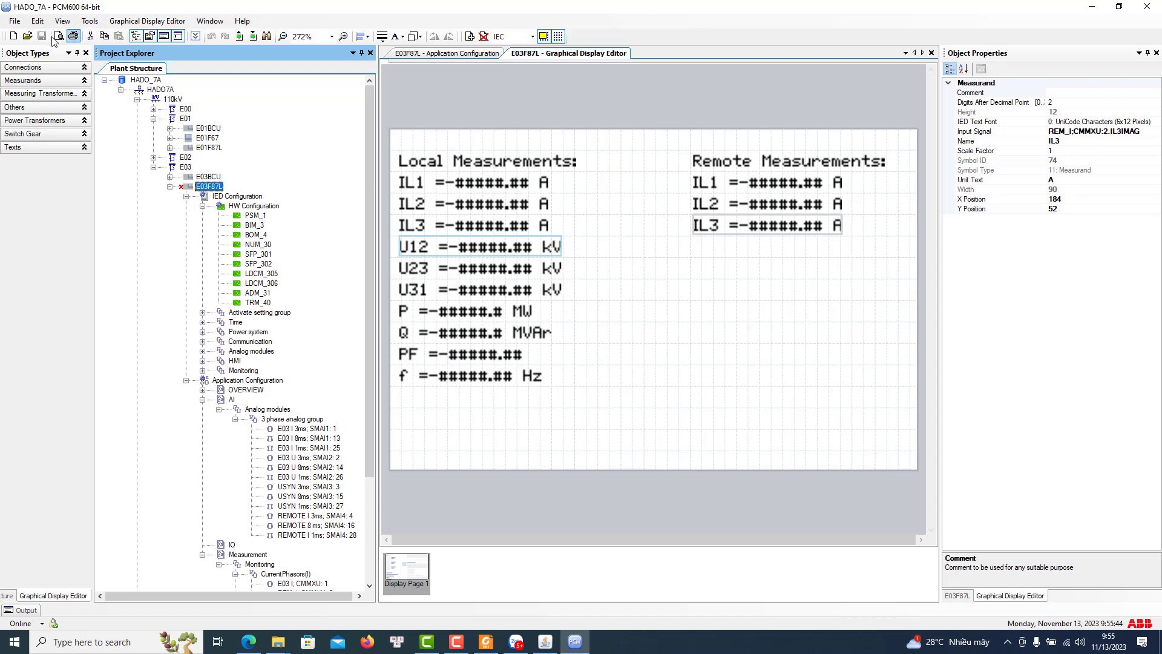
pyautogui.click(933, 53)
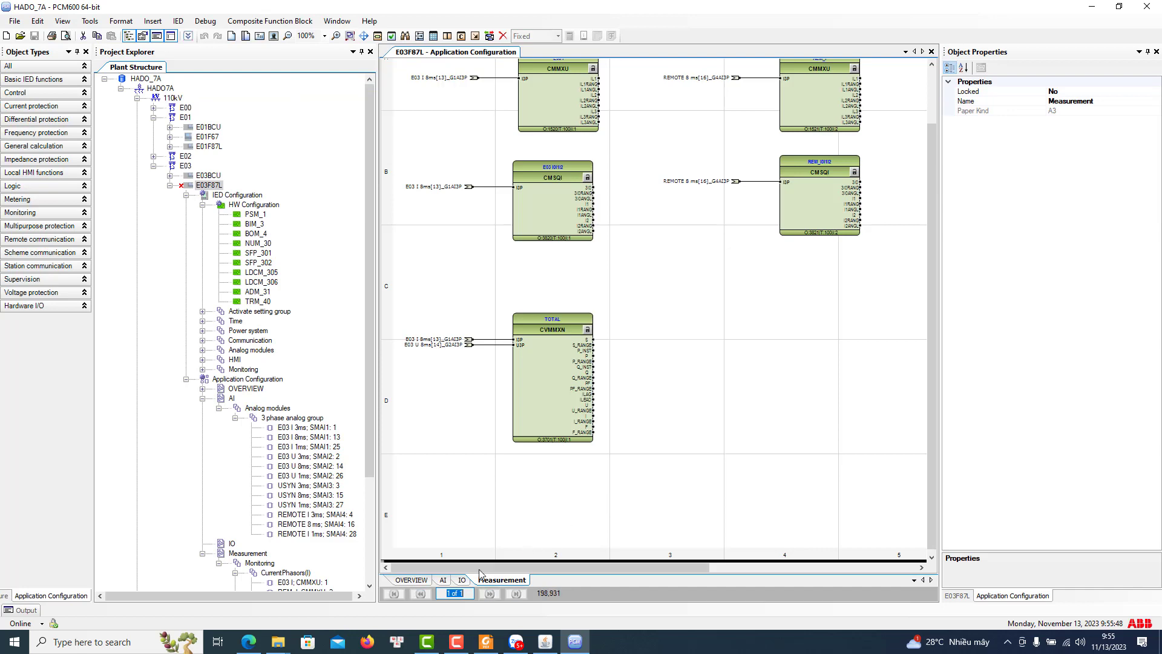
pyautogui.click(496, 580)
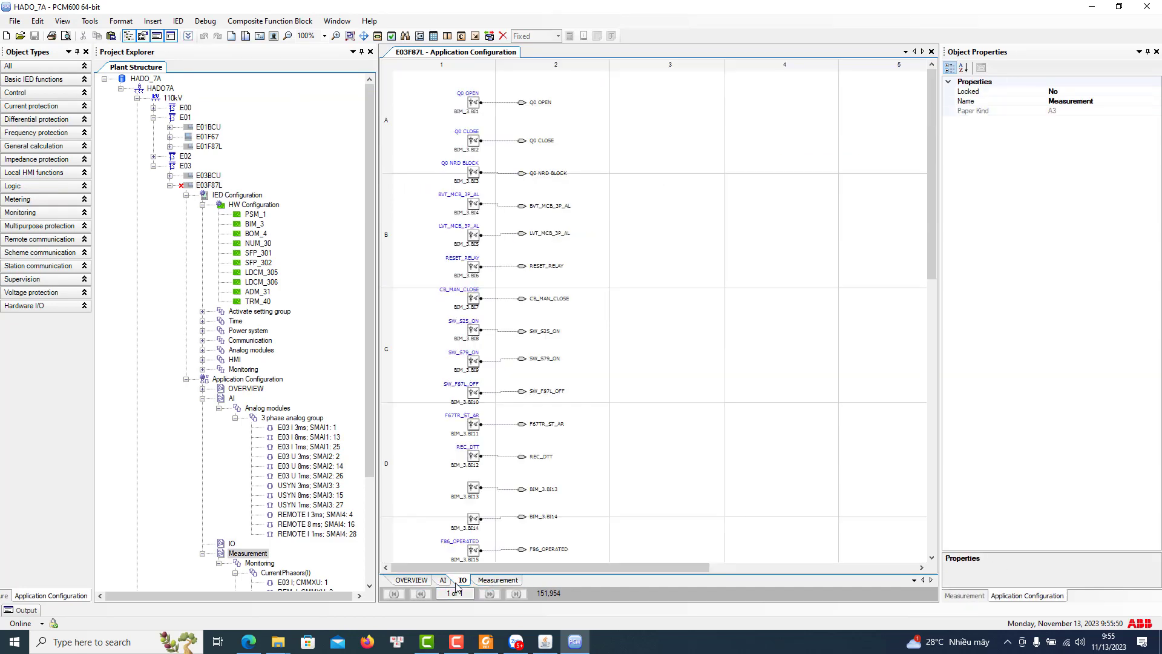
pyautogui.click(495, 580)
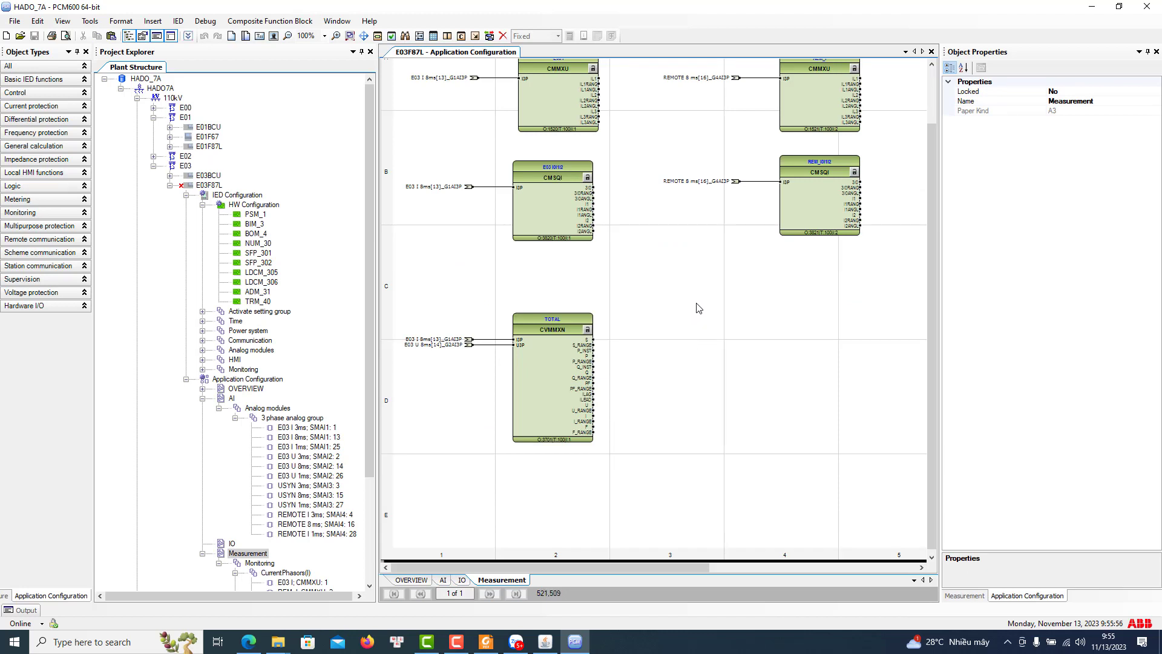
# Insert a new main application into E03F87L's application configuration and name it PROTECTION
pyautogui.click(152, 20)
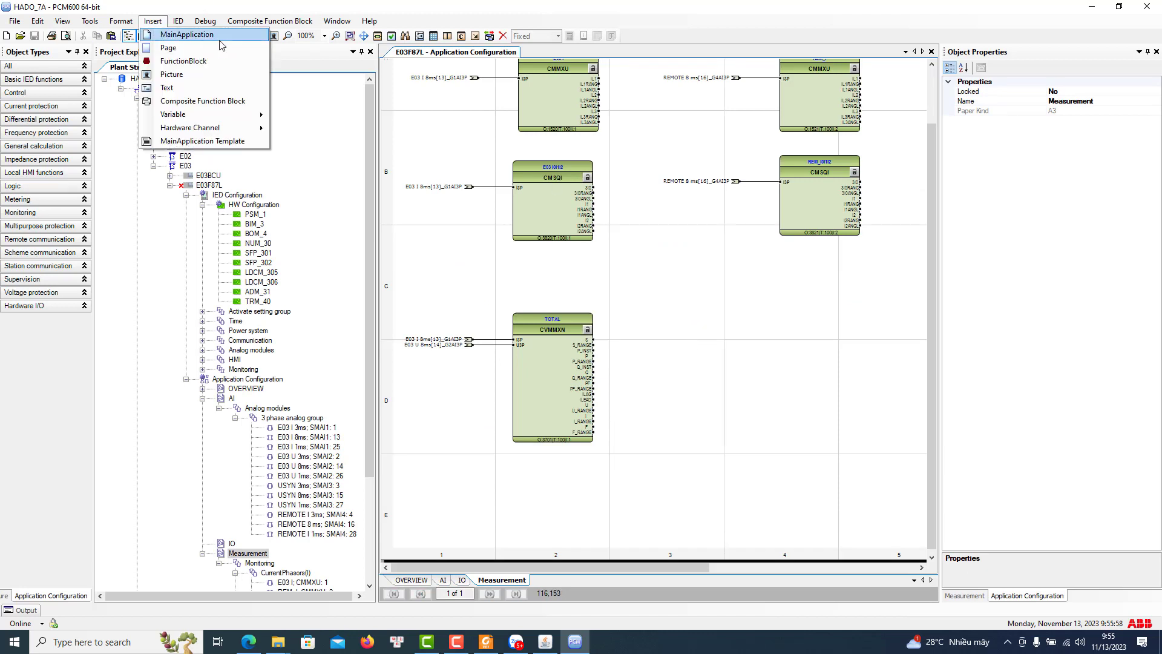
pyautogui.click(175, 35)
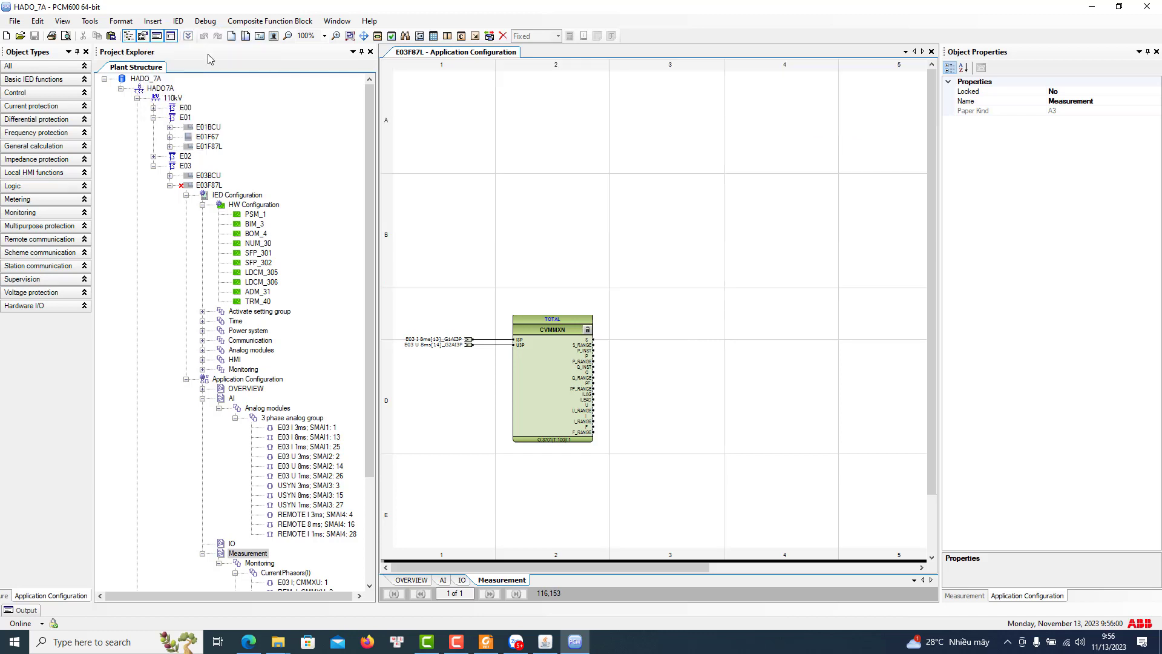
pyautogui.click(506, 580)
pyautogui.click(538, 580)
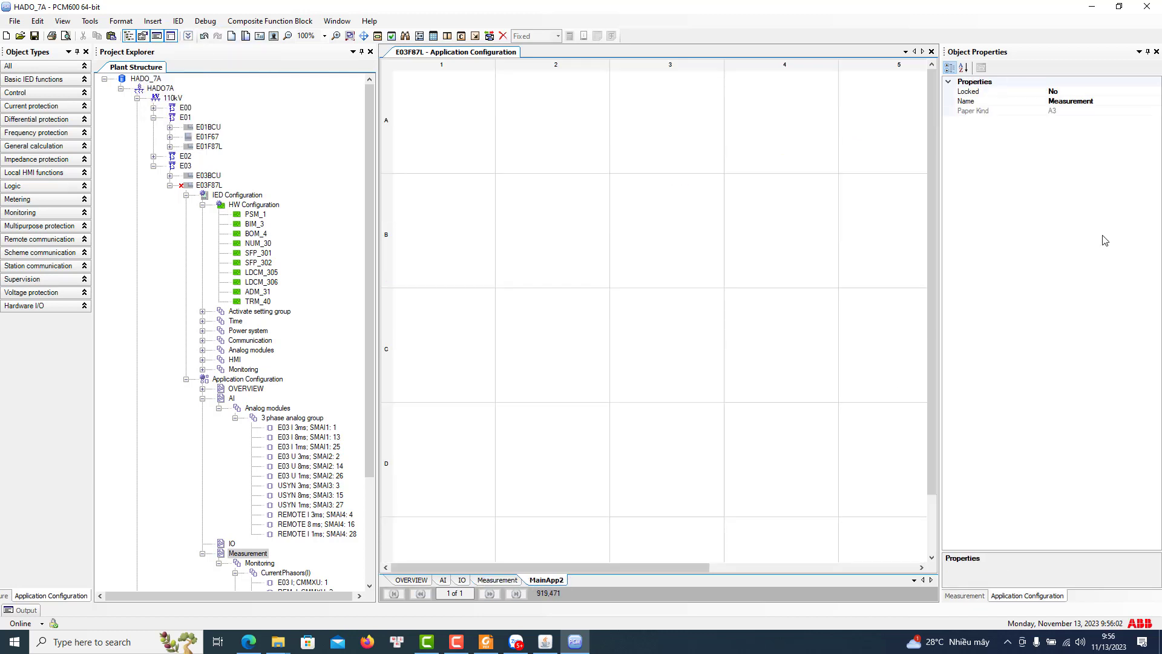
pyautogui.click(1080, 103)
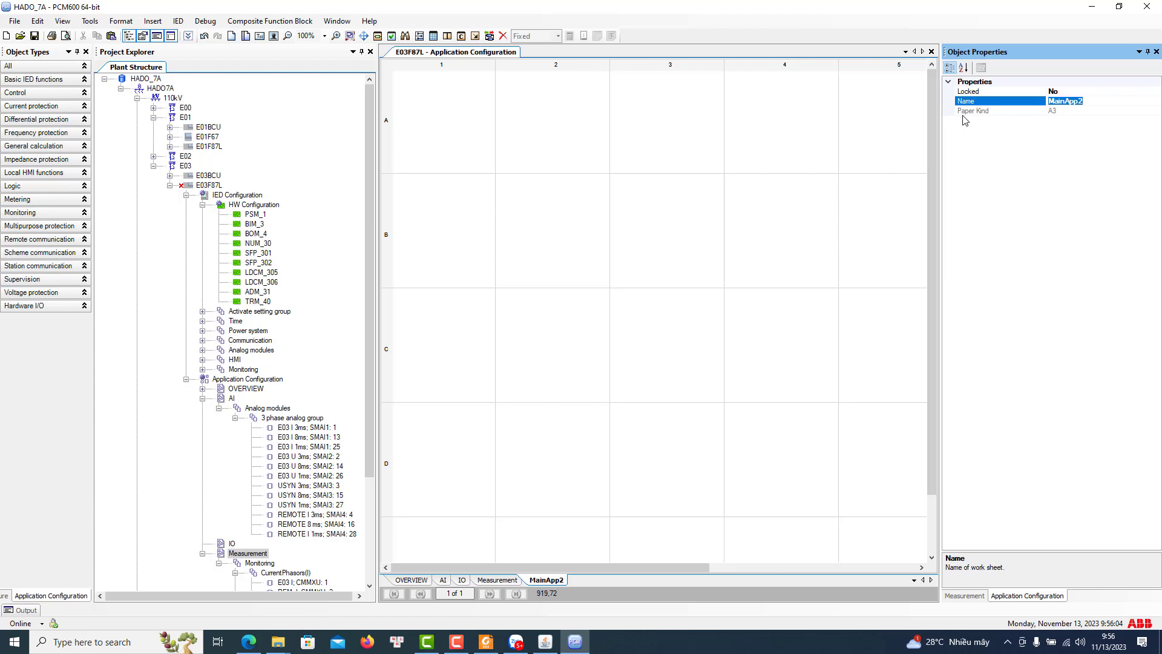
pyautogui.write('pROTECTION')
pyautogui.click(778, 236)
pyautogui.click(493, 581)
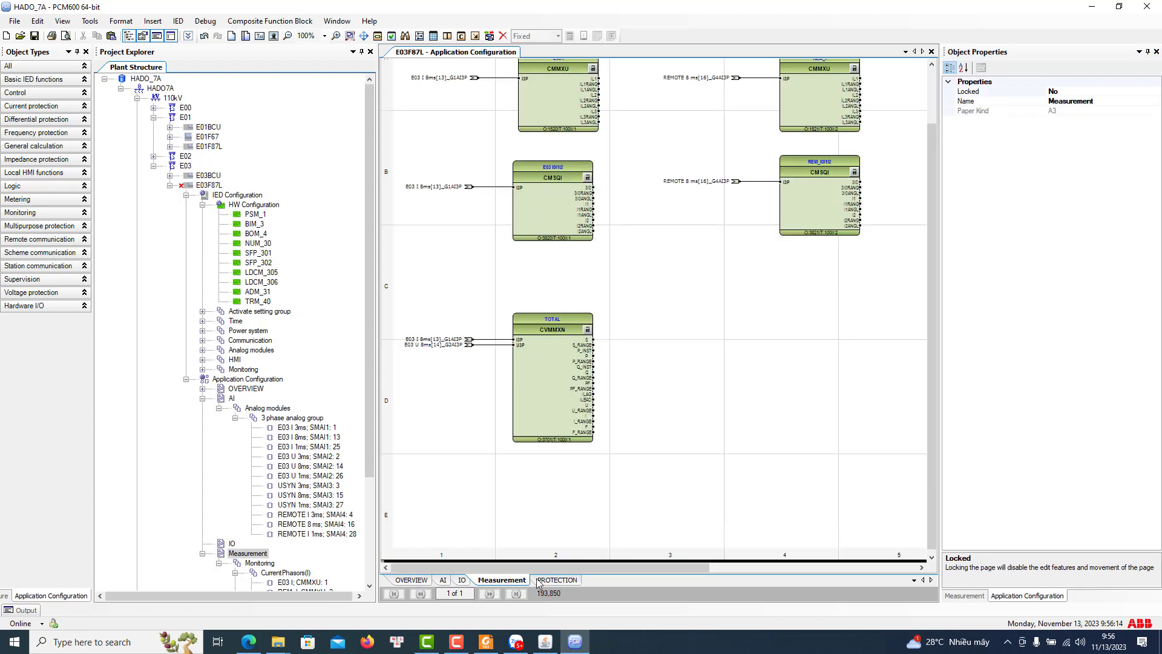
pyautogui.click(546, 580)
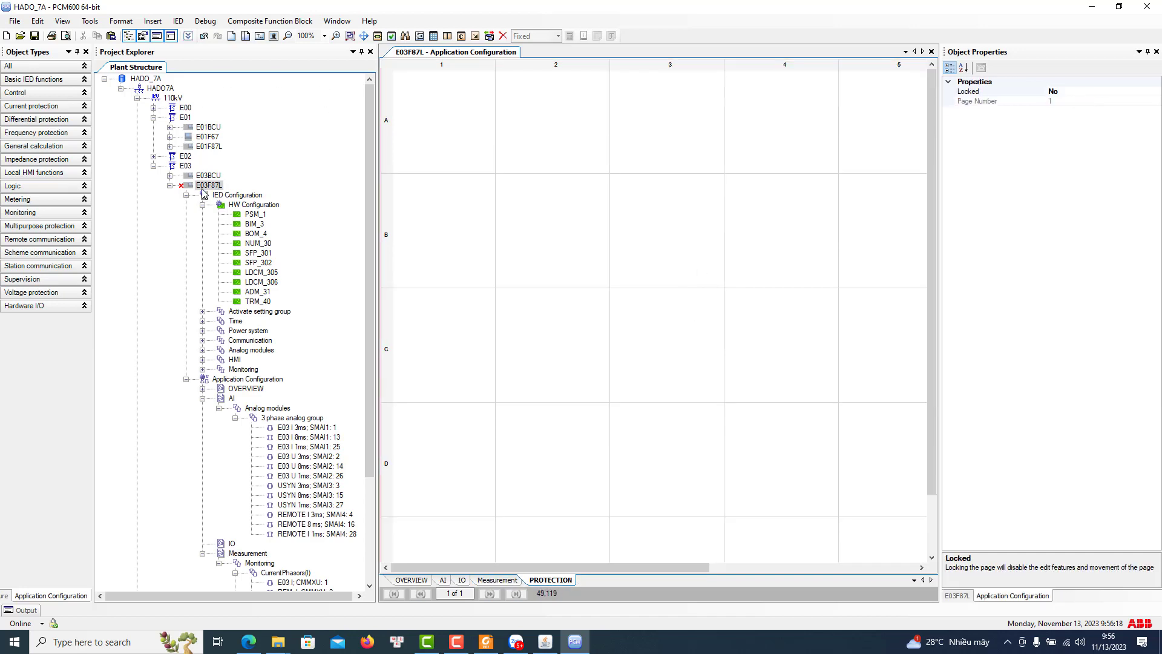
# Look through the Logic function blocks available for the PROTECTION page
pyautogui.click(137, 210)
pyautogui.click(30, 199)
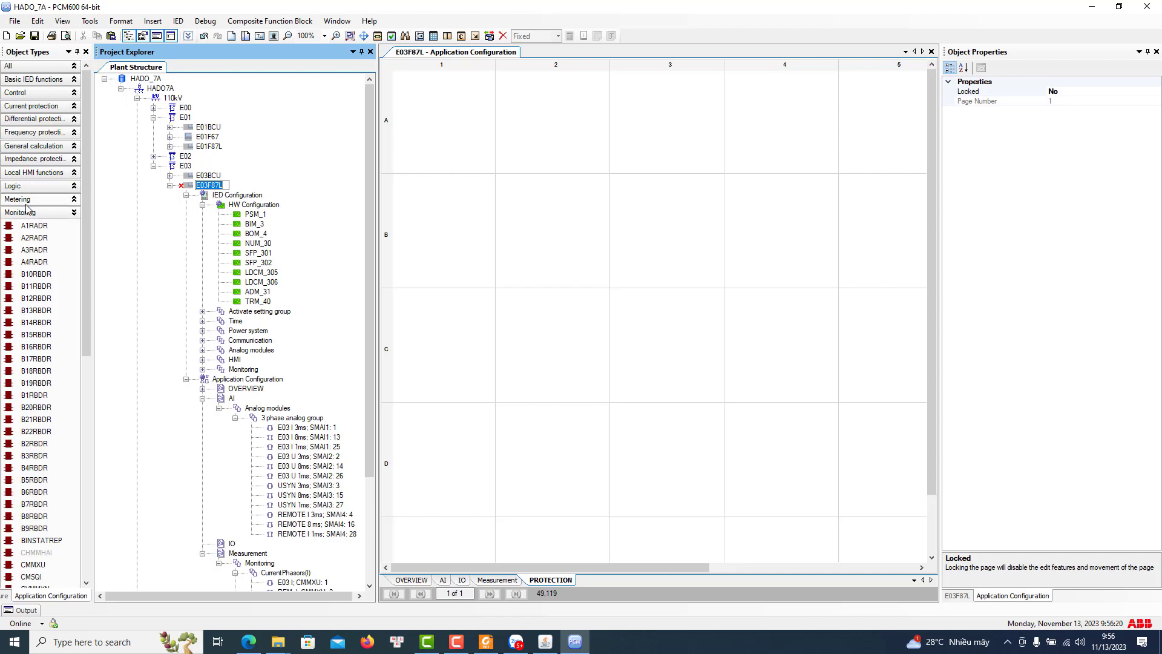
pyautogui.click(32, 200)
pyautogui.click(27, 185)
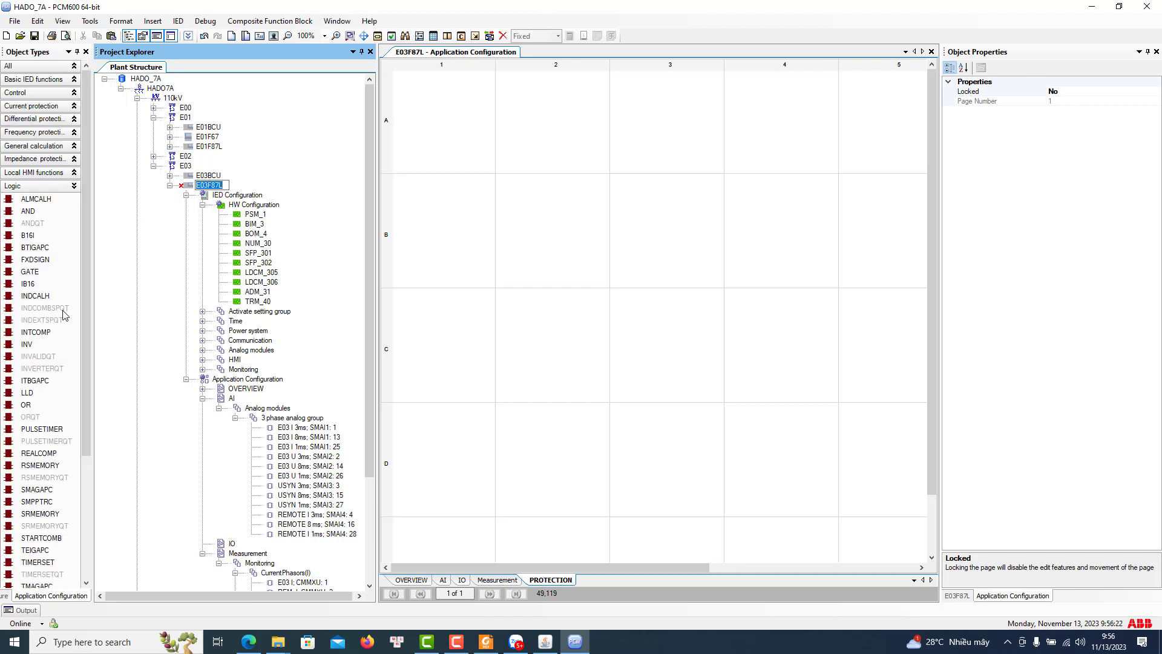
pyautogui.scroll(-5, 65, 314)
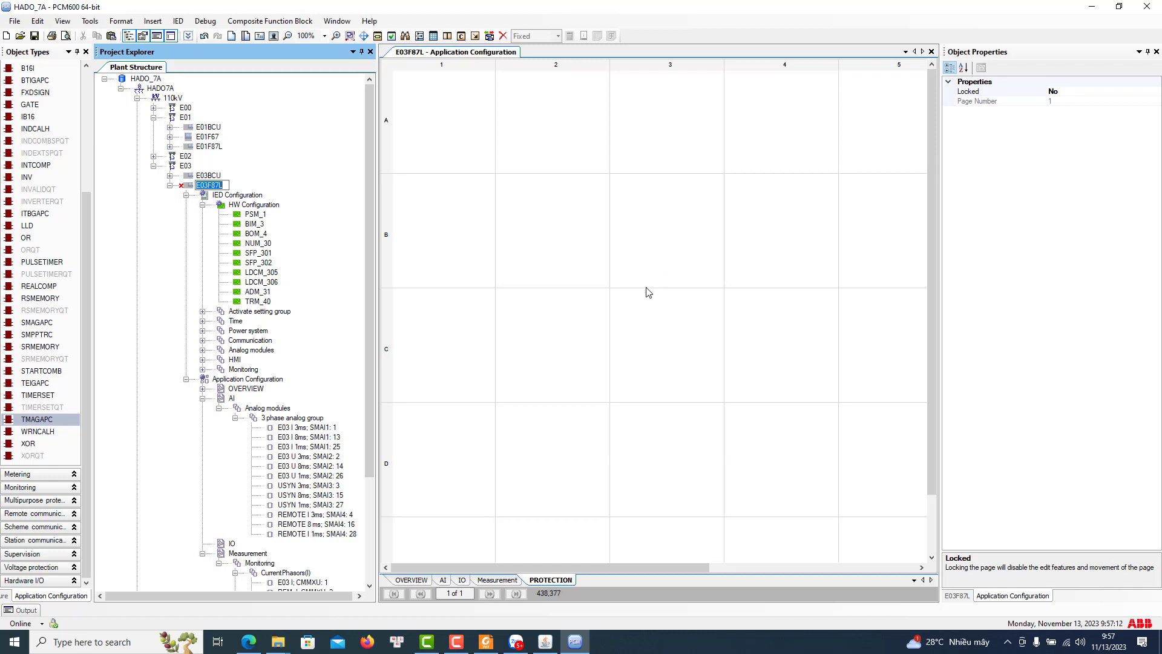
pyautogui.click(594, 314)
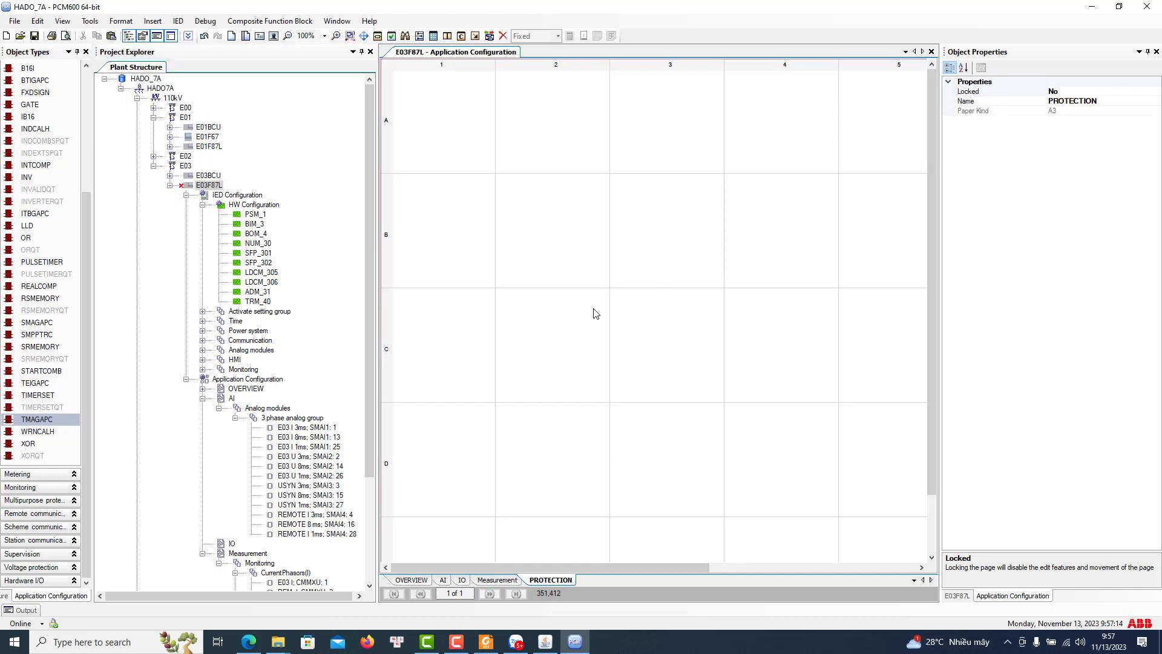
pyautogui.click(279, 643)
pyautogui.click(343, 592)
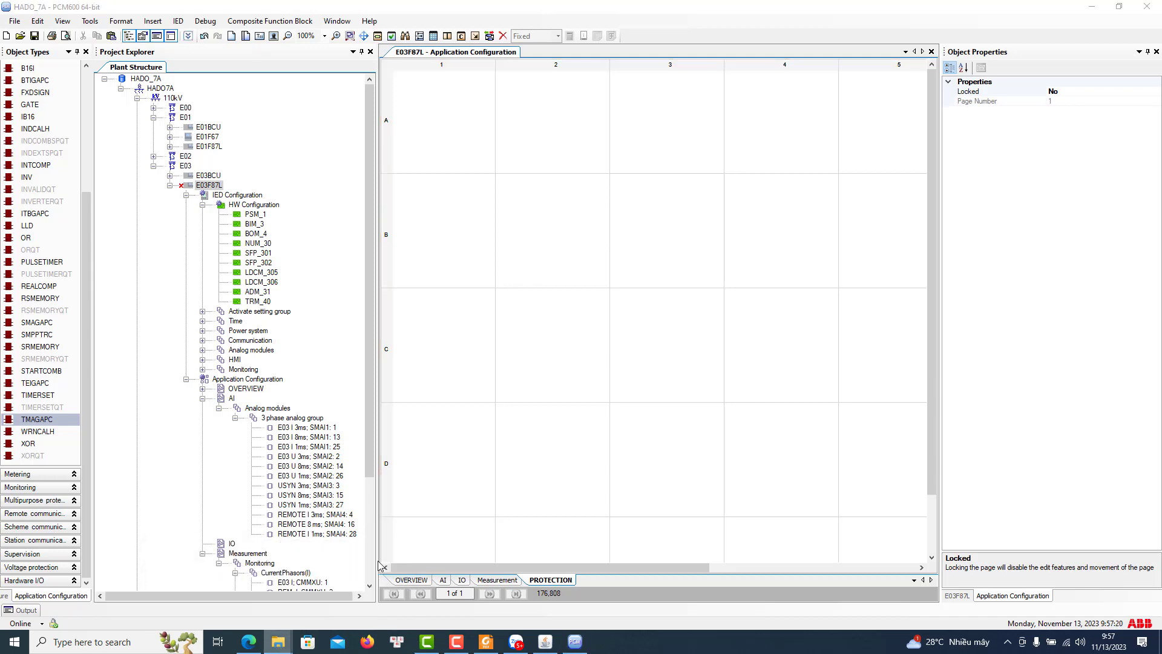
pyautogui.click(500, 251)
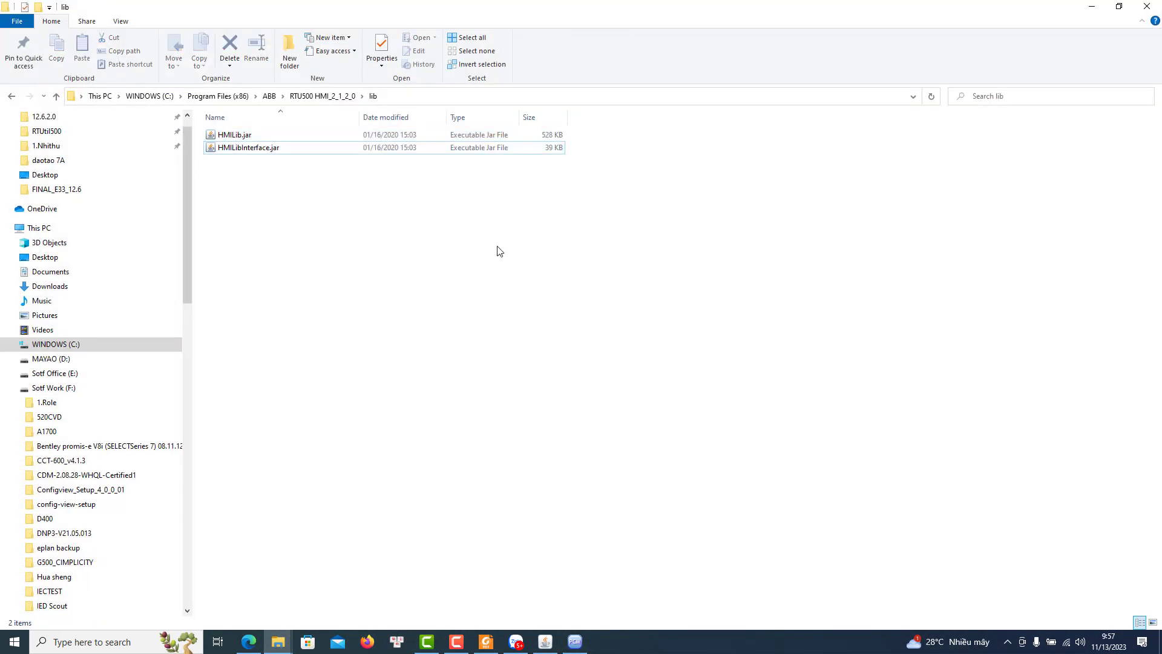
pyautogui.click(1147, 7)
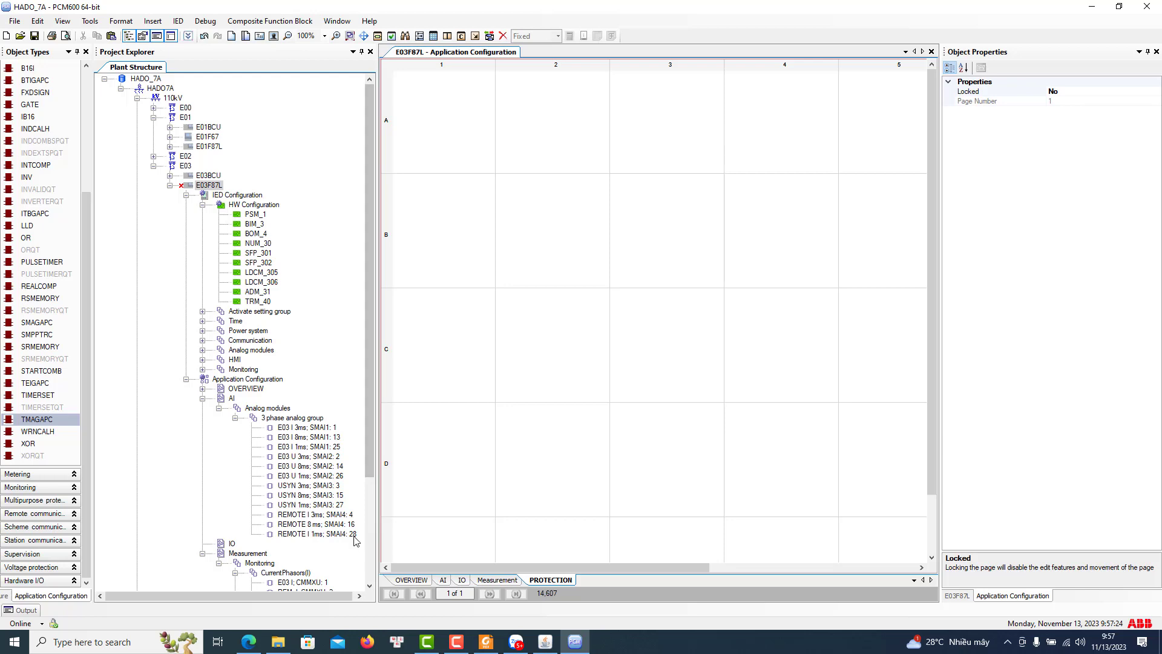
# Switch to File Explorer and open Phiếu chỉnh định rơle đã gộp.pdf from the daotao 7A folder
pyautogui.click(276, 645)
pyautogui.click(276, 646)
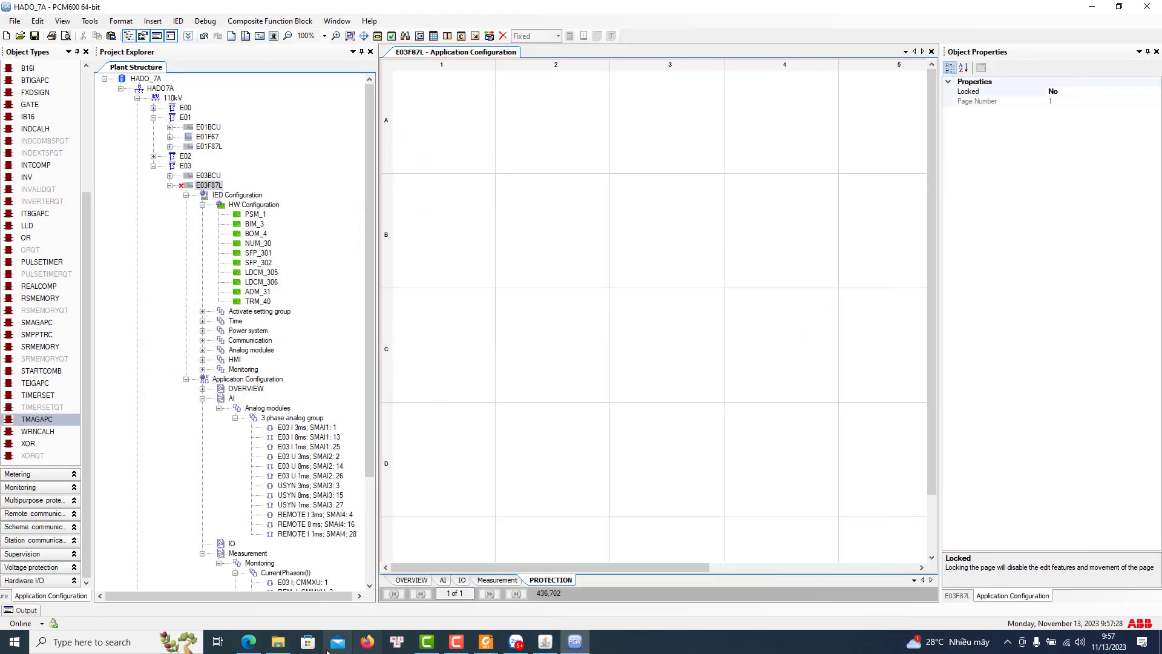
pyautogui.click(278, 643)
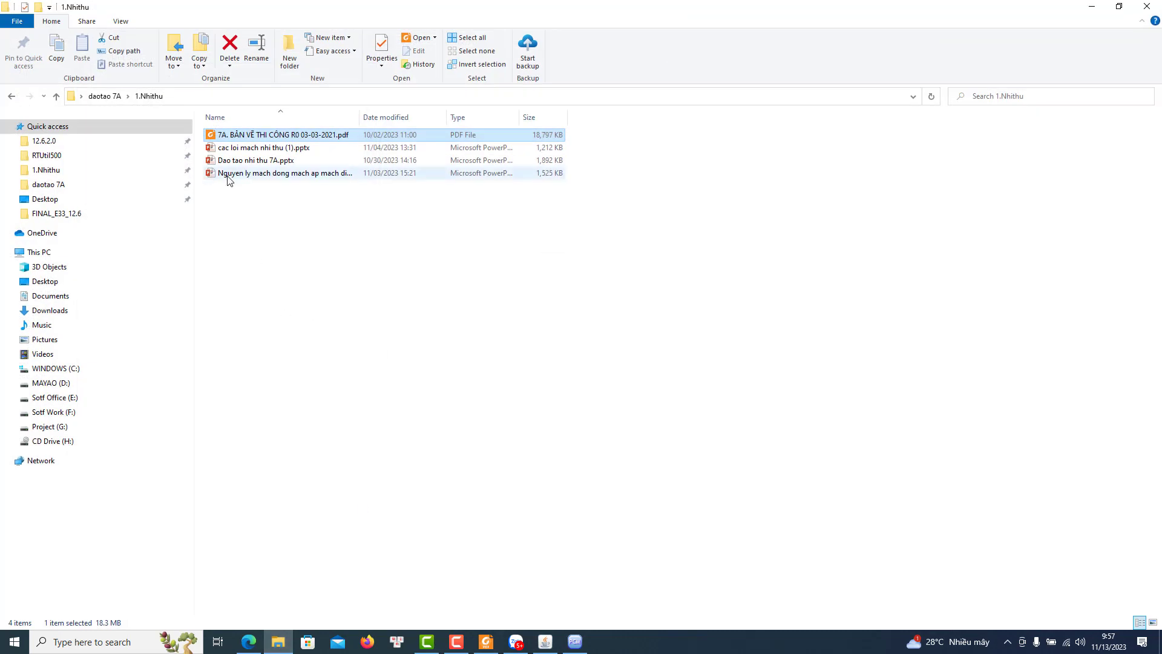
pyautogui.click(100, 97)
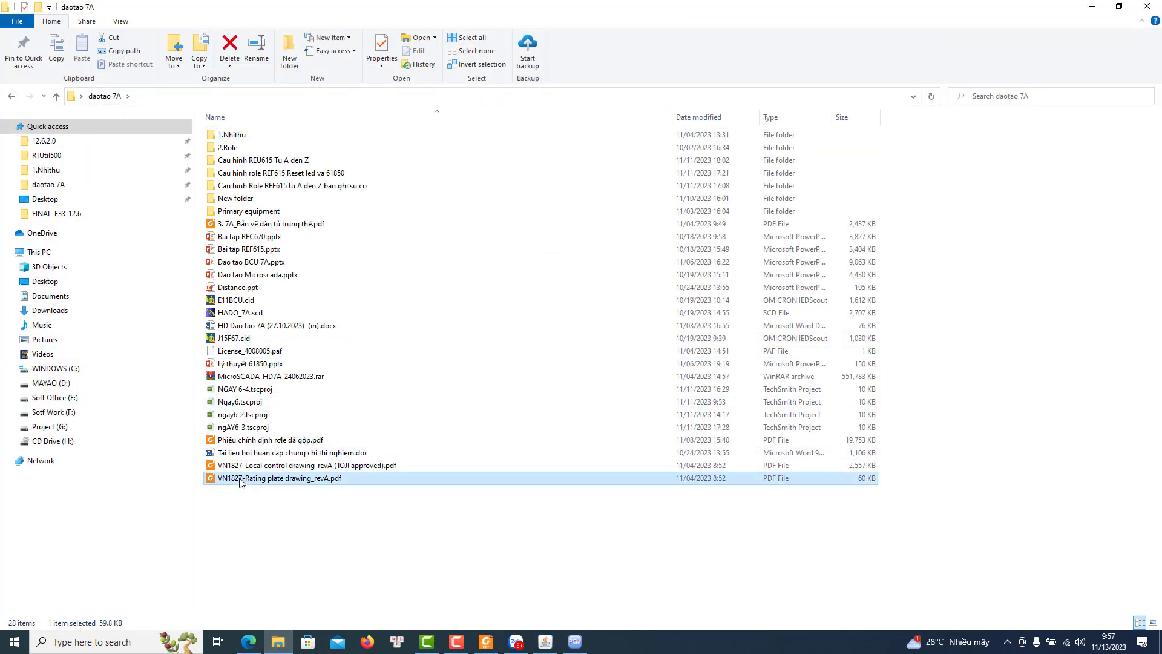
pyautogui.doubleClick(242, 440)
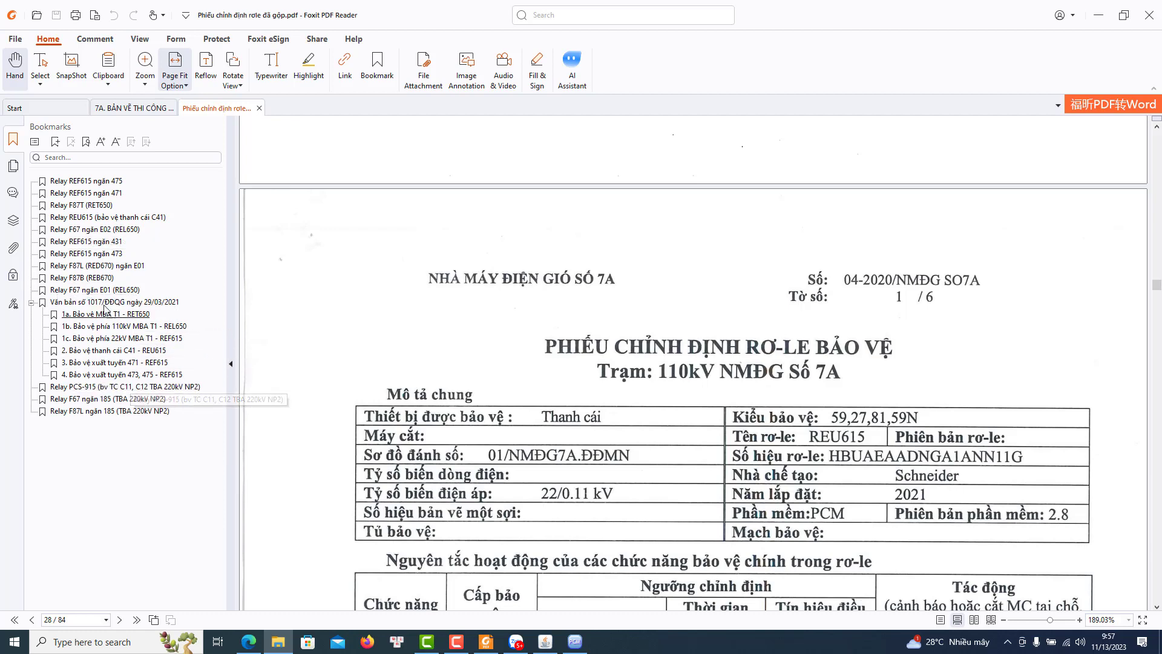
# Review the protection functions on the Relay F87L (RED670) ngăn E01 setting sheet, then close the PDF and return to PCM600
pyautogui.click(97, 266)
pyautogui.scroll(-6, 482, 330)
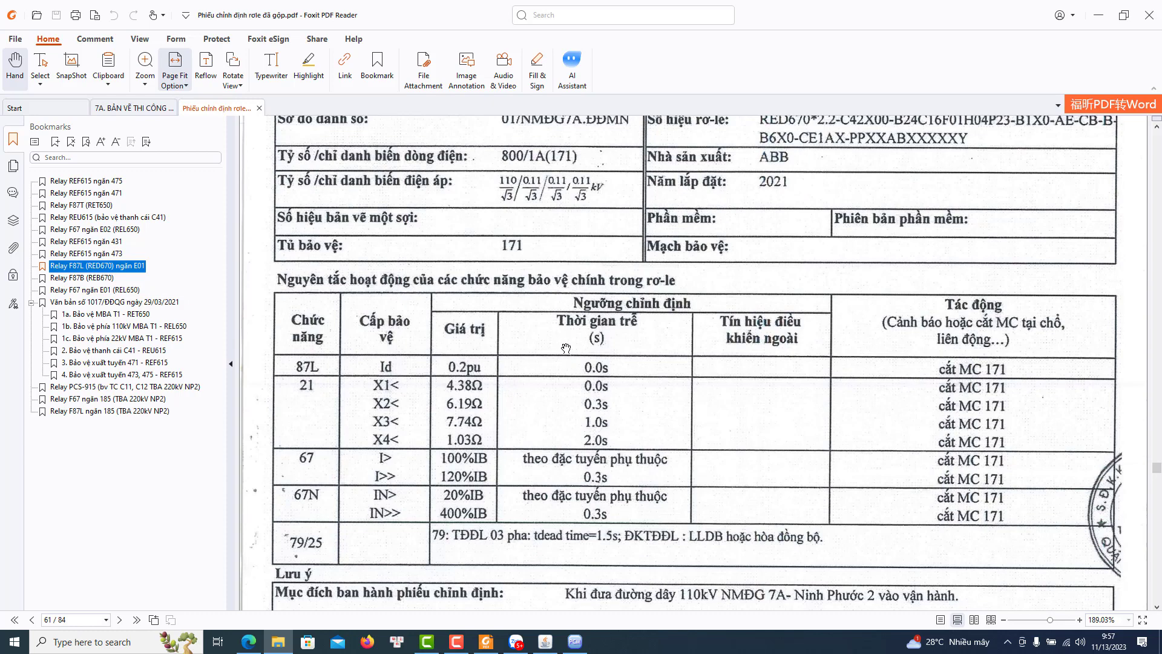
pyautogui.scroll(4, 566, 348)
pyautogui.click(1149, 14)
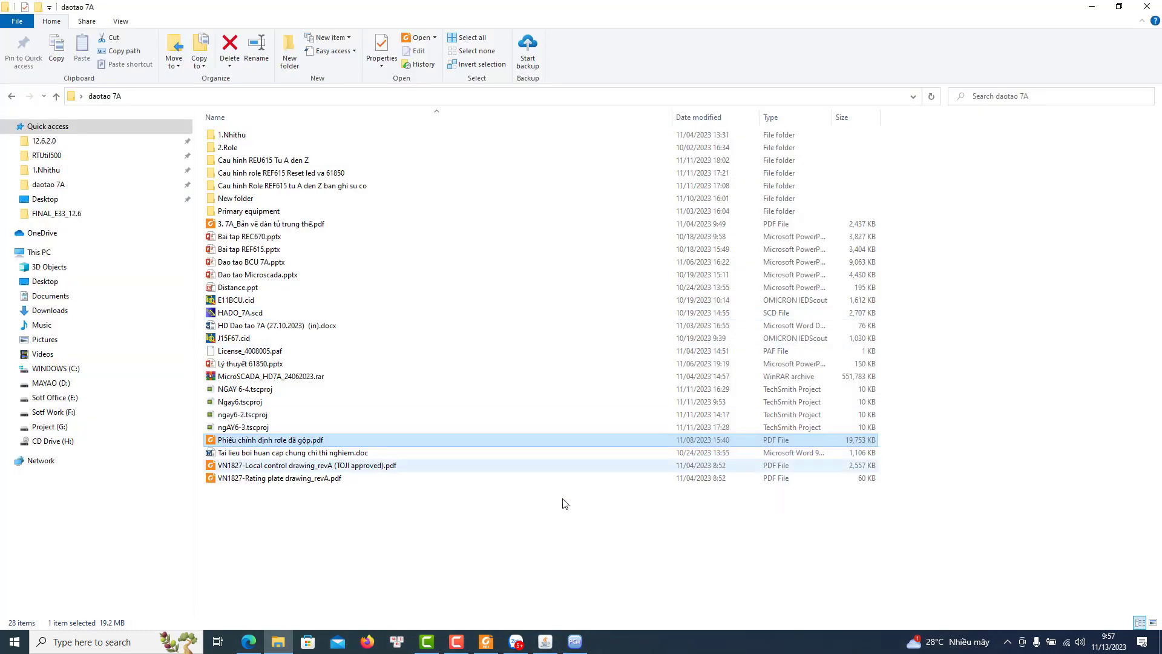
pyautogui.click(575, 641)
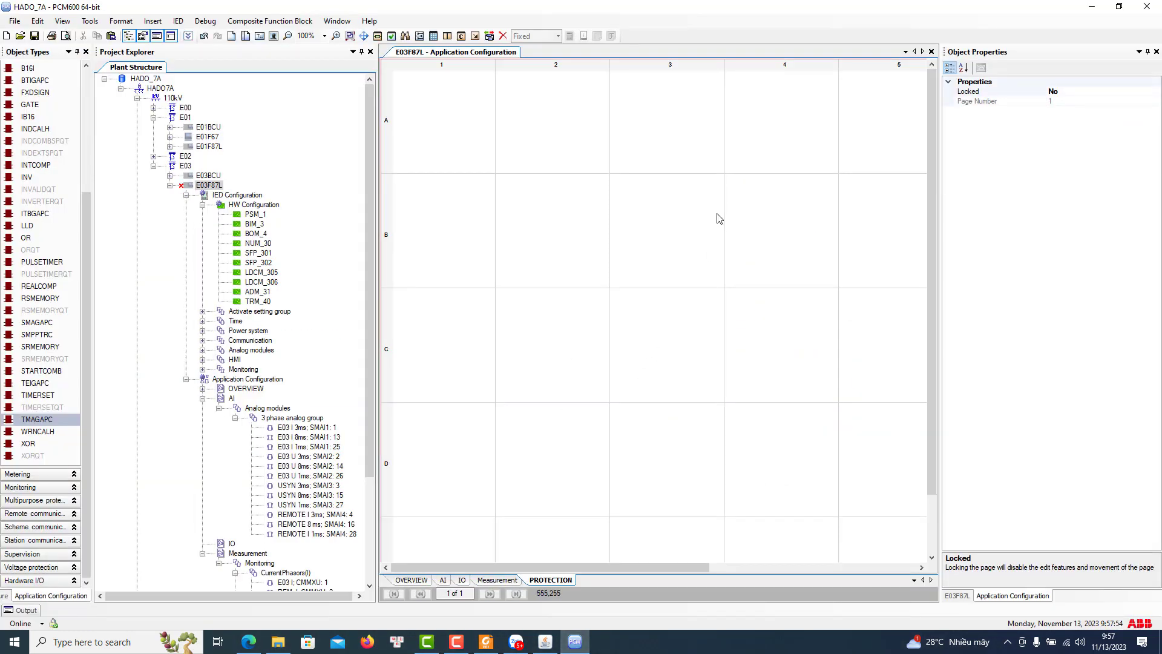
# Place an SMPPTRC tripping logic block on the PROTECTION page with cycle time 3 and execution order, instance 4400,1
pyautogui.moveTo(580, 567)
pyautogui.mouseDown()
pyautogui.moveTo(602, 567)
pyautogui.moveTo(563, 566)
pyautogui.mouseUp()
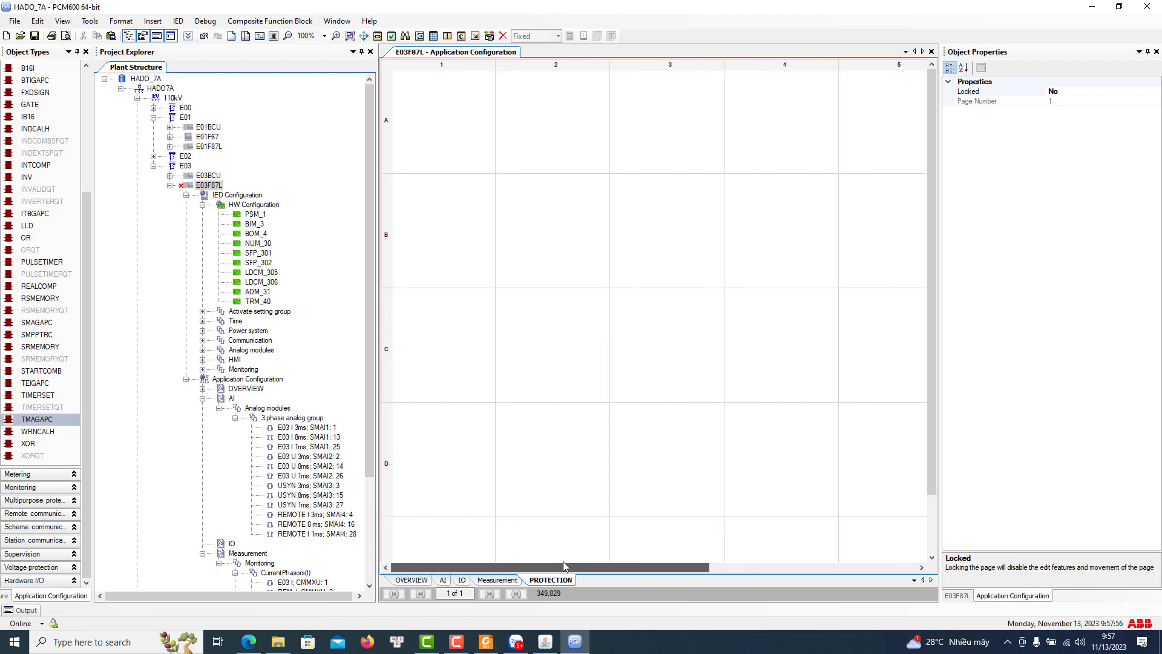
pyautogui.scroll(4, 90, 206)
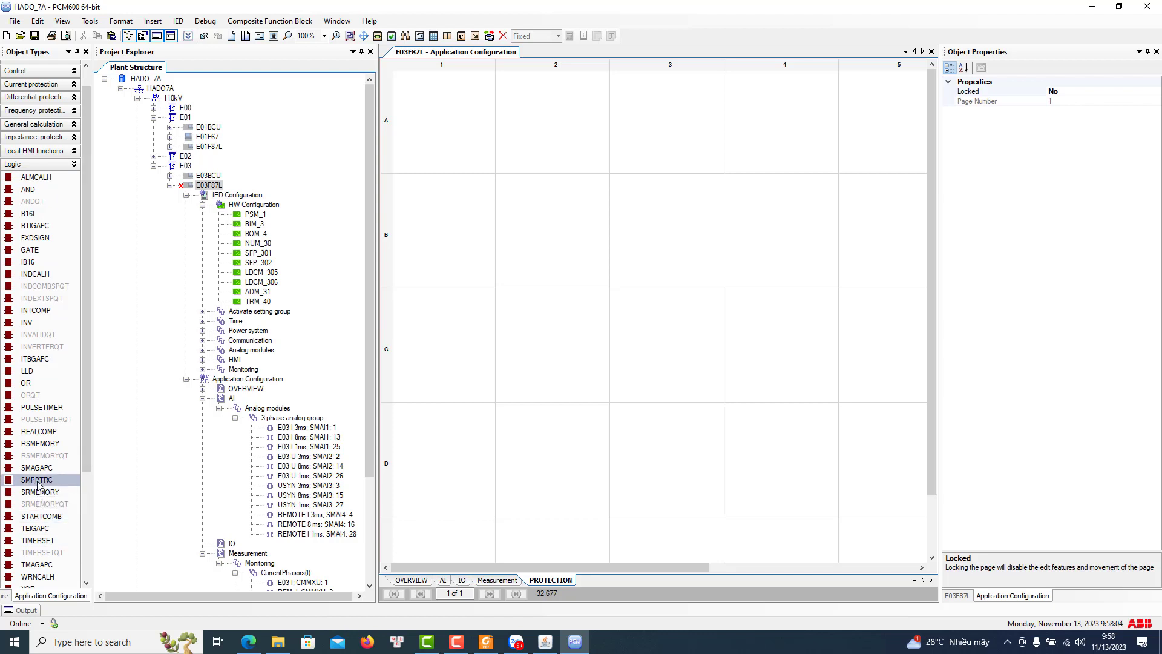
pyautogui.moveTo(38, 484); pyautogui.dragTo(798, 330)
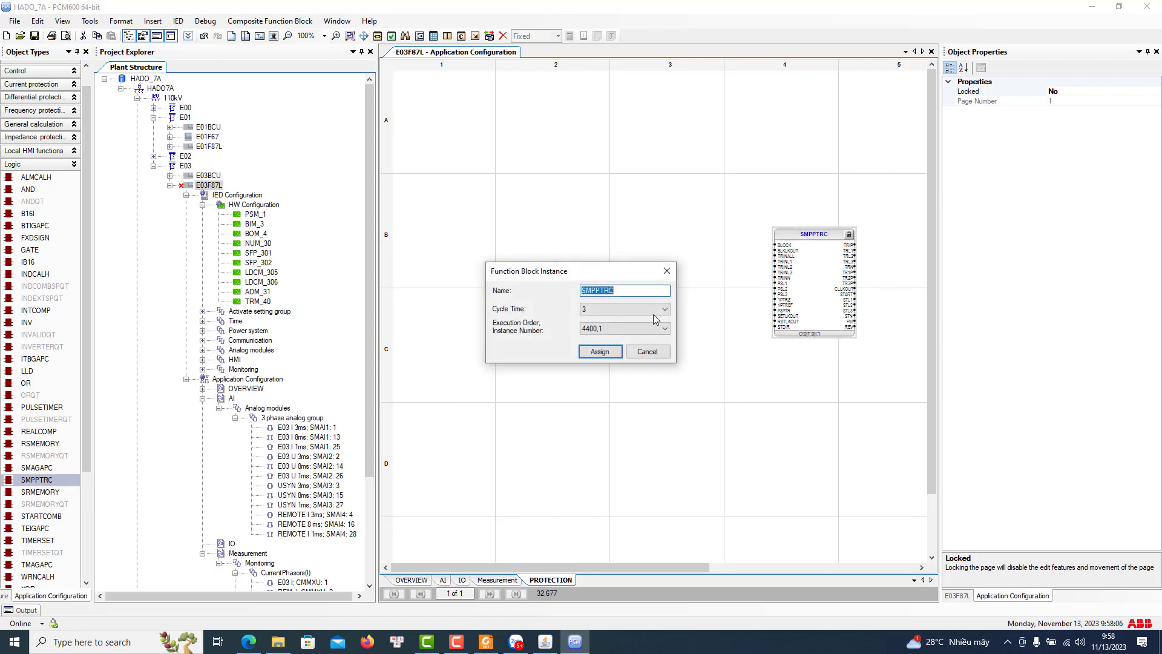
pyautogui.click(600, 352)
pyautogui.click(829, 354)
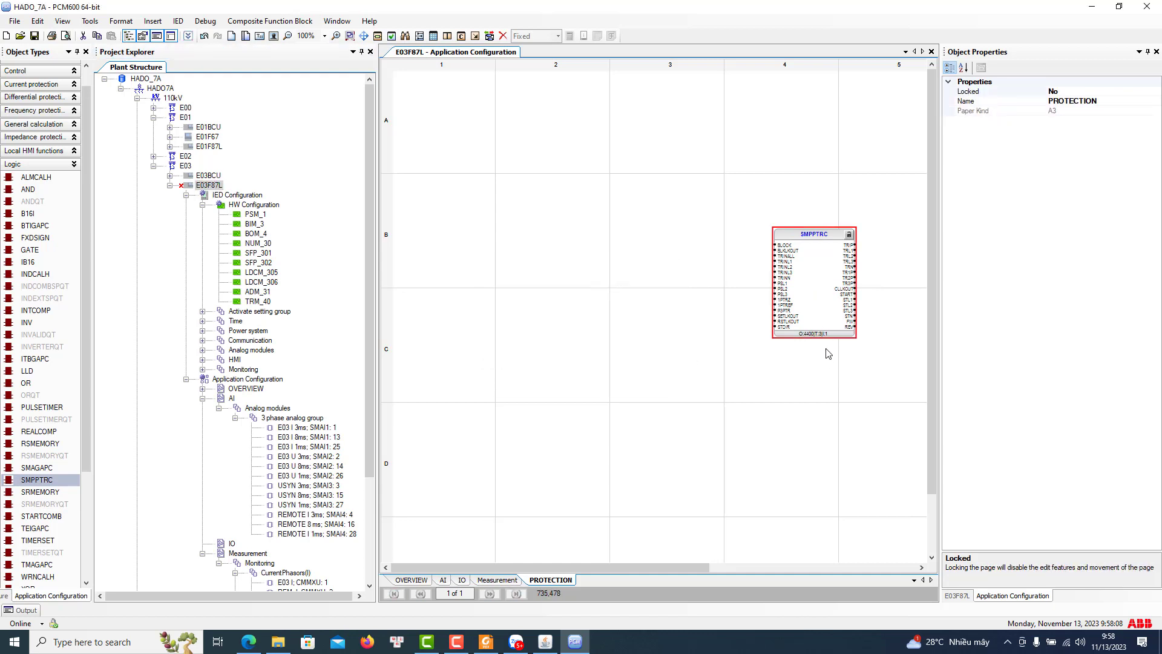
pyautogui.moveTo(660, 570); pyautogui.dragTo(739, 575)
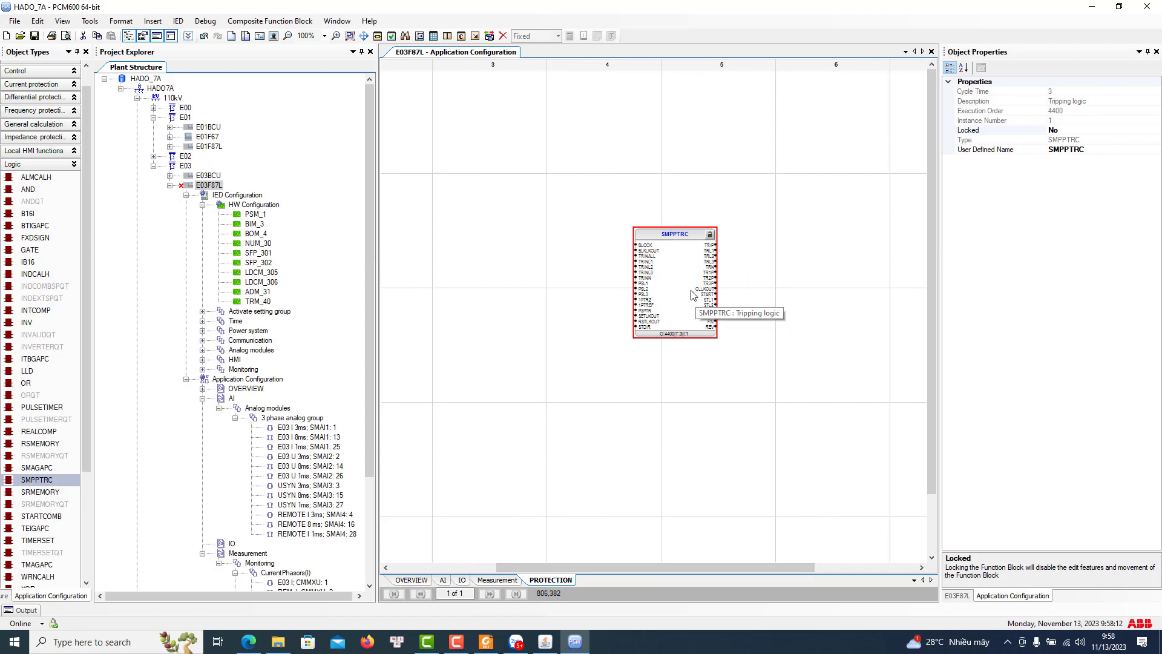
pyautogui.moveTo(693, 295); pyautogui.dragTo(710, 295)
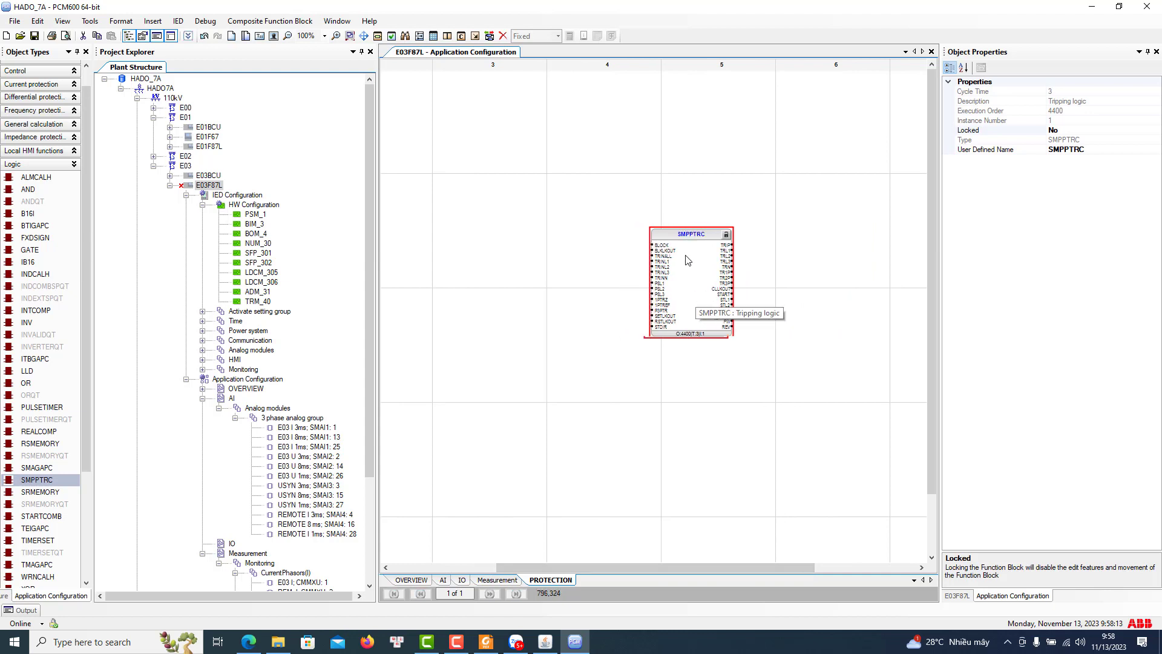
# Add the comment GENERAL TRIP and position it directly above the SMPPTRC block
pyautogui.click(152, 21)
pyautogui.click(163, 86)
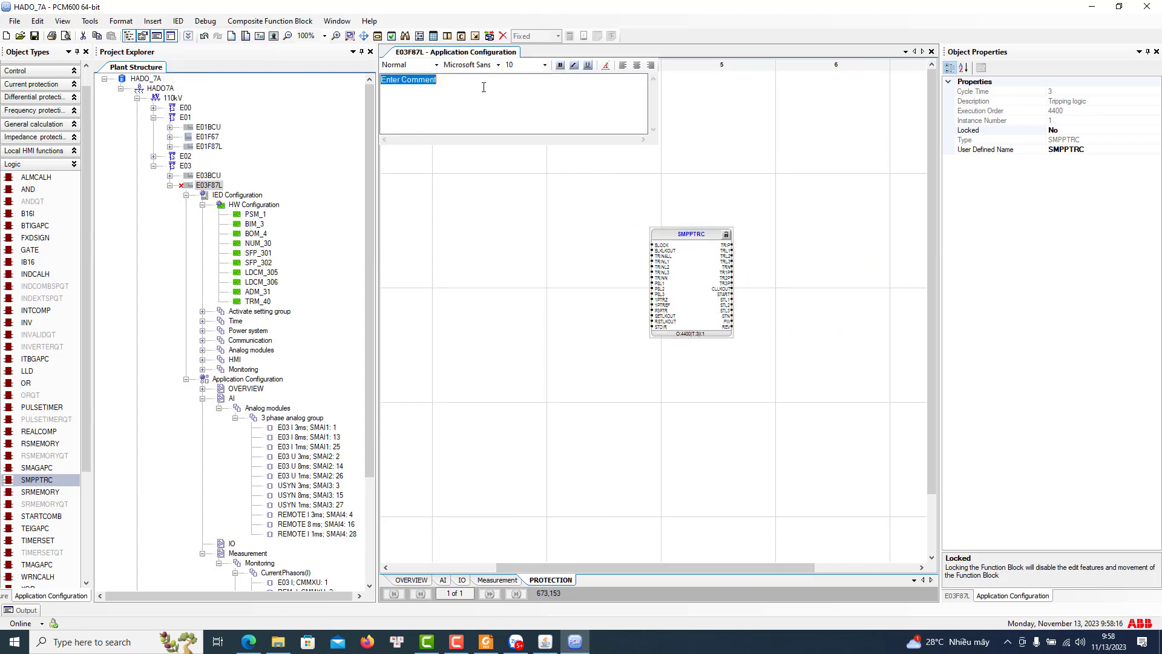
pyautogui.write('GENERAL TRIP')
pyautogui.click(411, 157)
pyautogui.moveTo(463, 225); pyautogui.dragTo(686, 217)
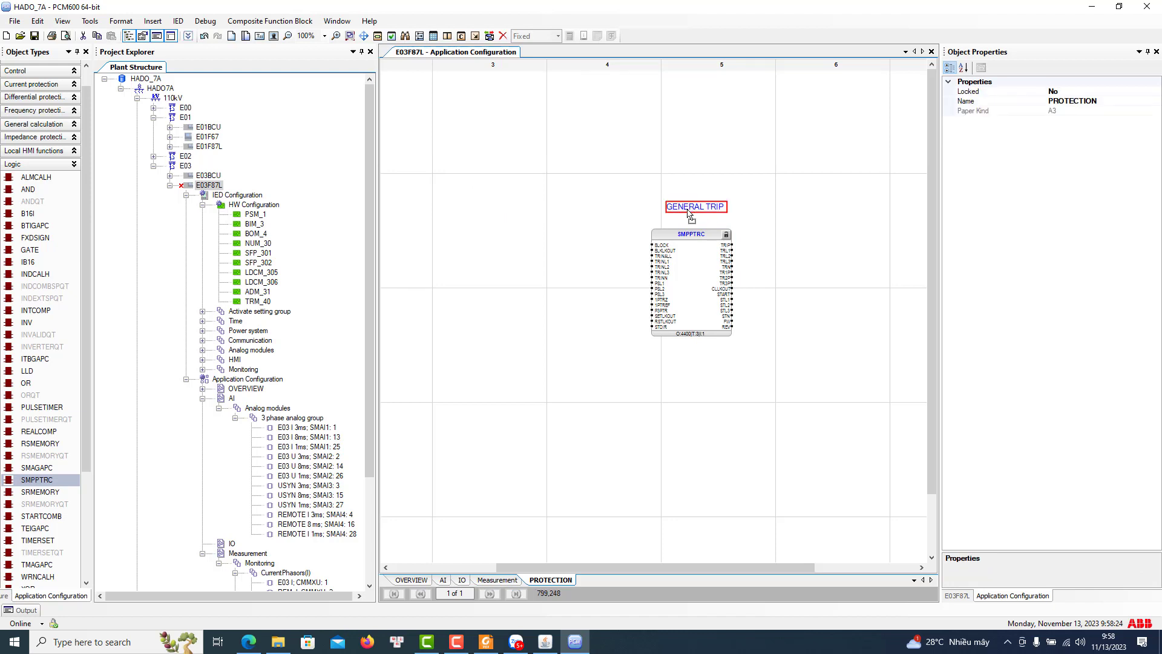
# Connect new output variables with their default names to the TRIP and START outputs of SMPPTRC
pyautogui.click(728, 245)
pyautogui.rightClick(728, 245)
pyautogui.moveTo(818, 252)
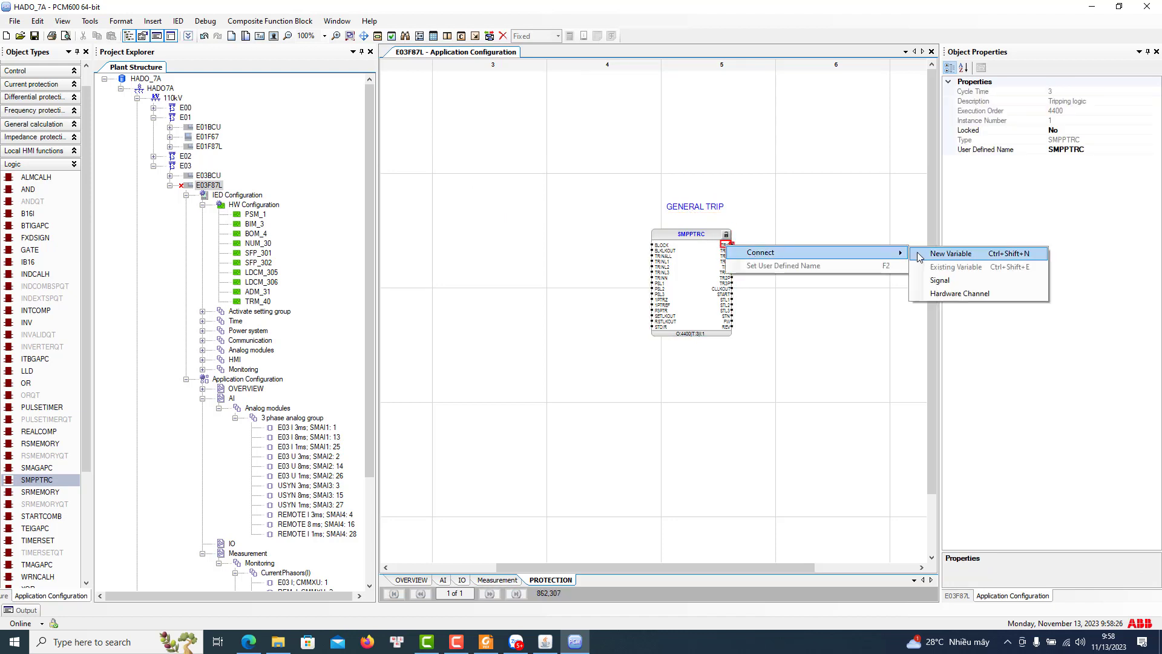
pyautogui.click(951, 253)
pyautogui.click(787, 326)
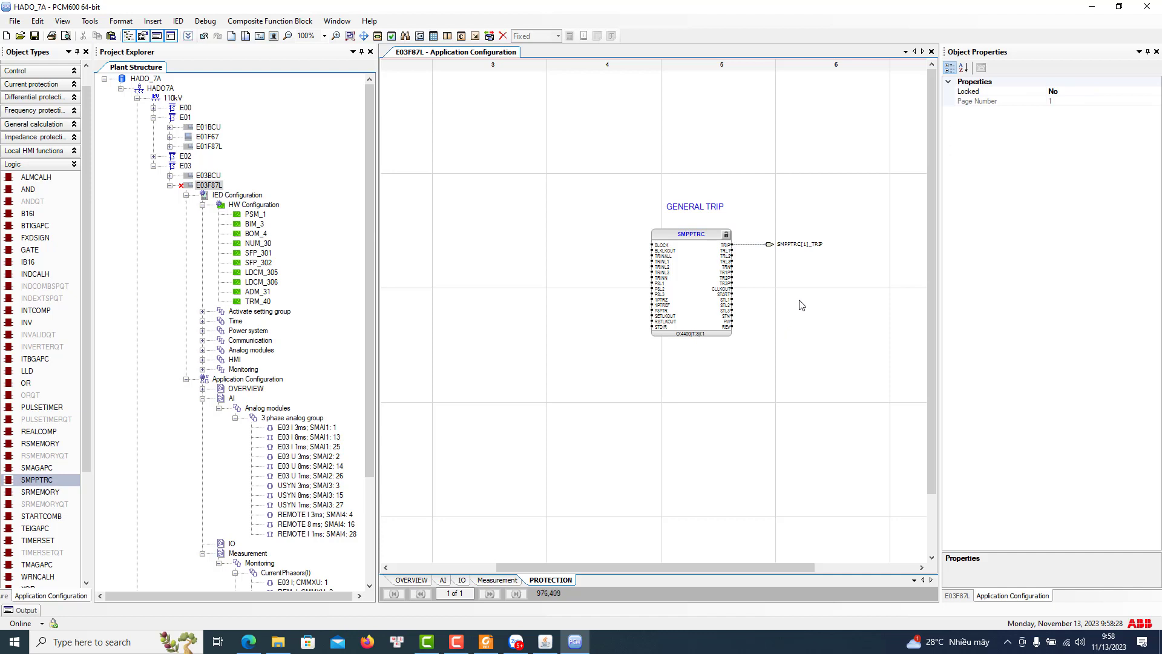
pyautogui.click(726, 295)
pyautogui.rightClick(727, 294)
pyautogui.moveTo(763, 302)
pyautogui.click(947, 301)
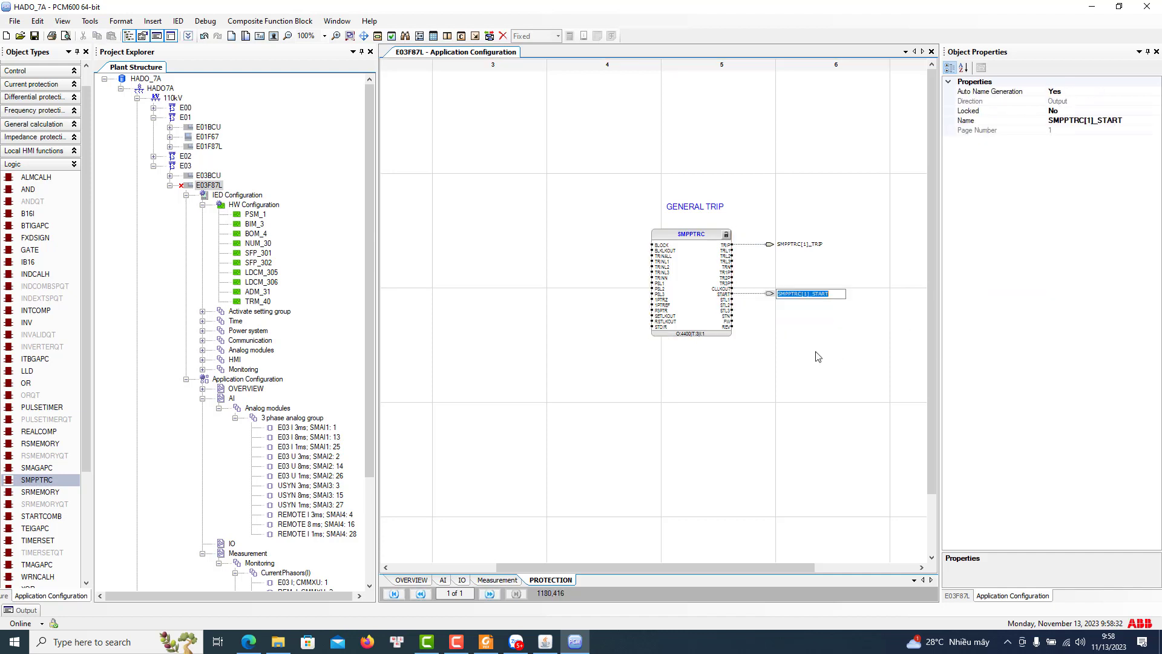
pyautogui.click(787, 327)
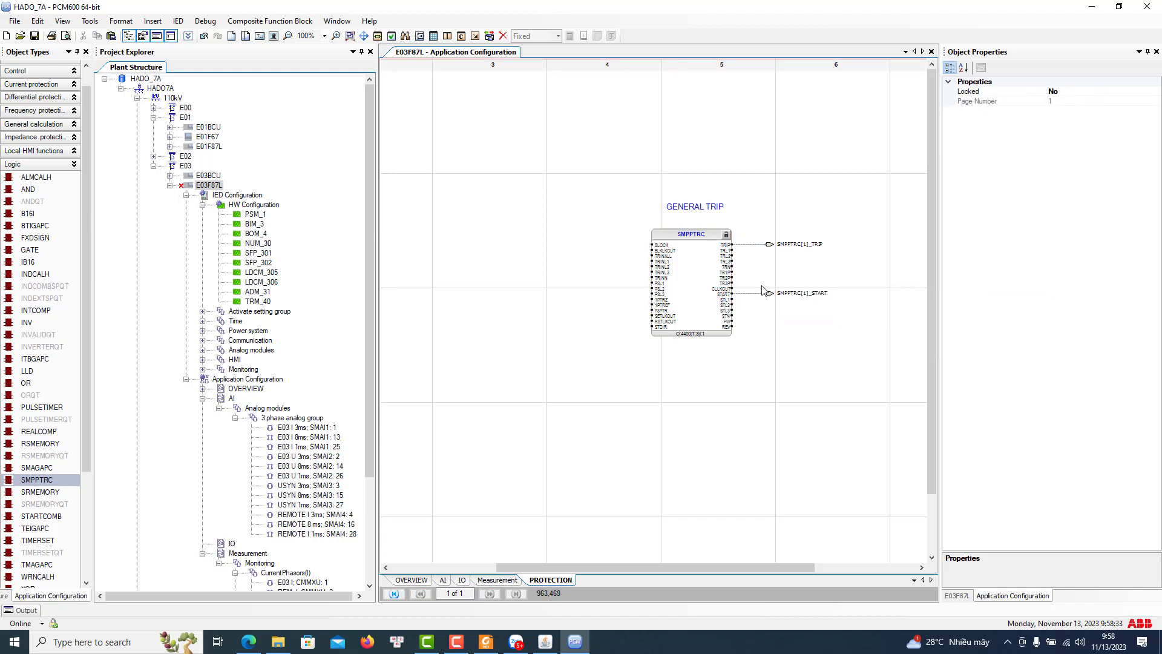
# Connect new output variables with their default names to the TRL1 and TRL2 outputs of SMPPTRC
pyautogui.click(727, 250)
pyautogui.rightClick(726, 250)
pyautogui.moveTo(745, 259)
pyautogui.click(938, 259)
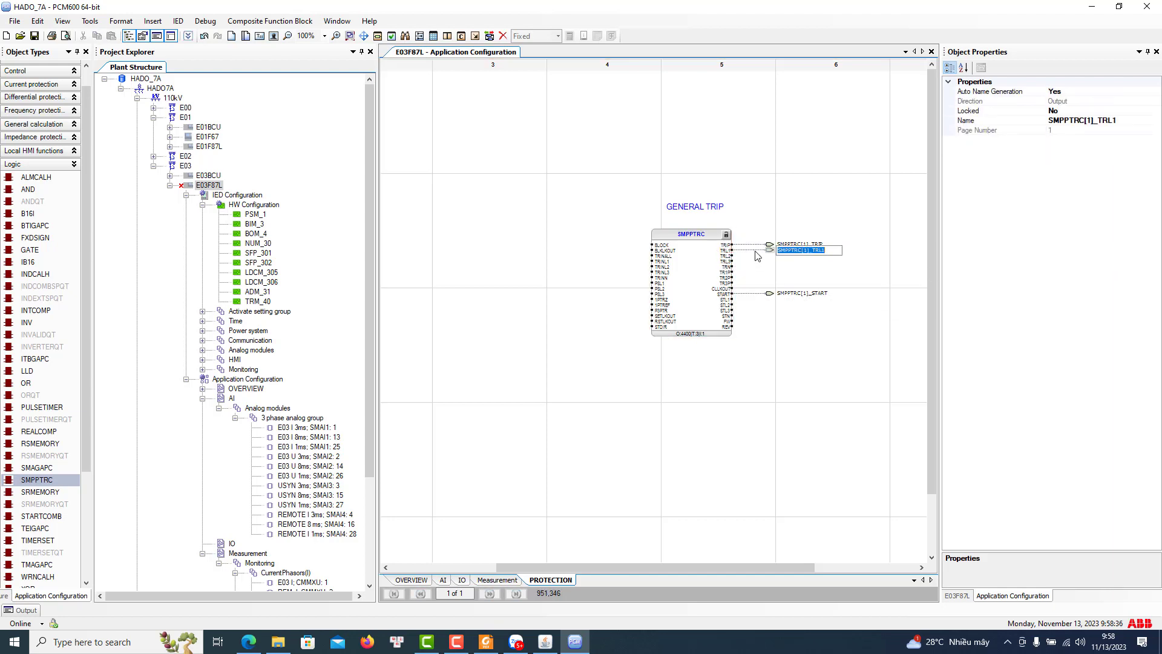
pyautogui.click(727, 256)
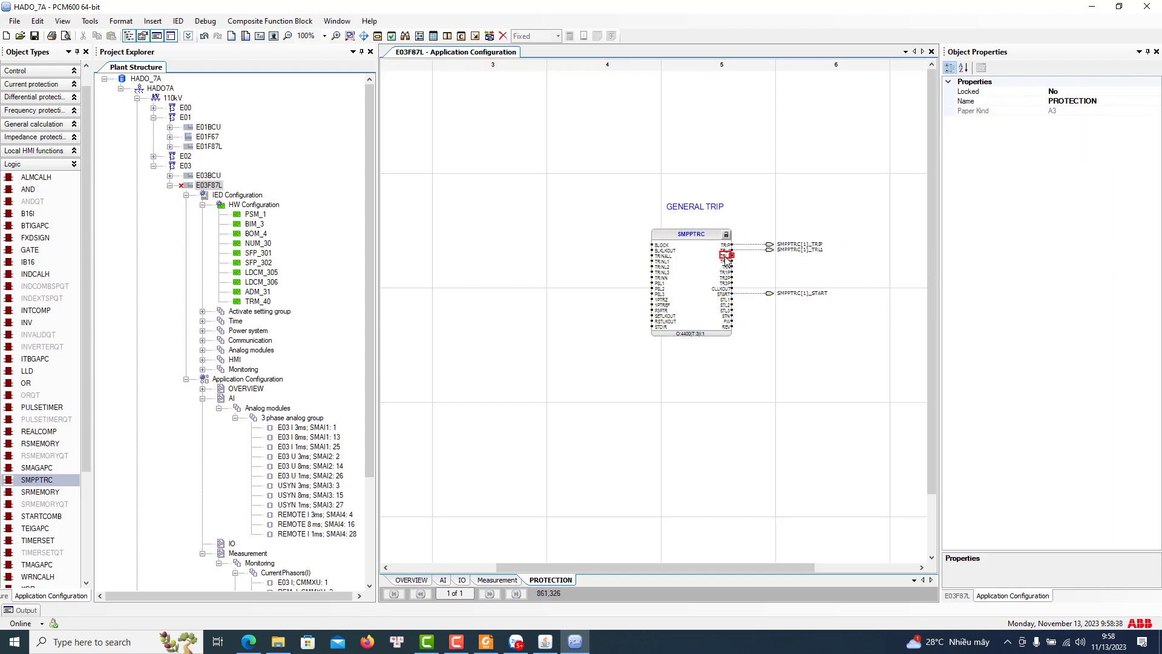
pyautogui.rightClick(727, 255)
pyautogui.moveTo(766, 260)
pyautogui.click(950, 262)
# Connect new output variables with their default names to the TRL3 and TRN outputs of SMPPTRC
pyautogui.click(726, 261)
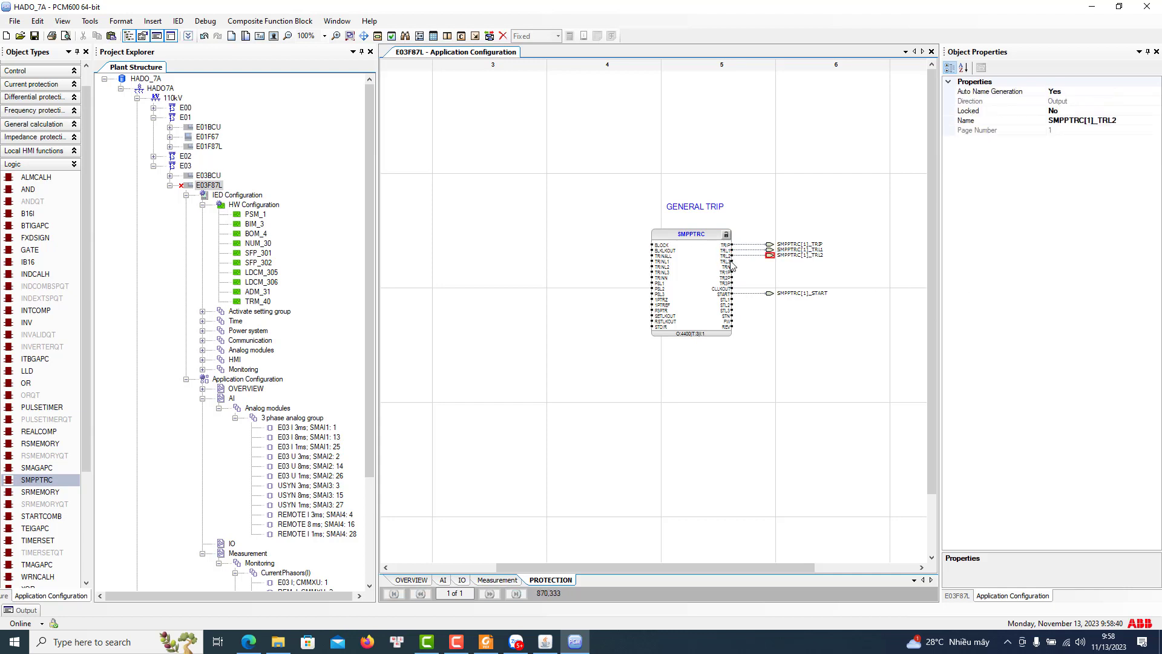
pyautogui.rightClick(727, 261)
pyautogui.moveTo(847, 268)
pyautogui.click(1037, 273)
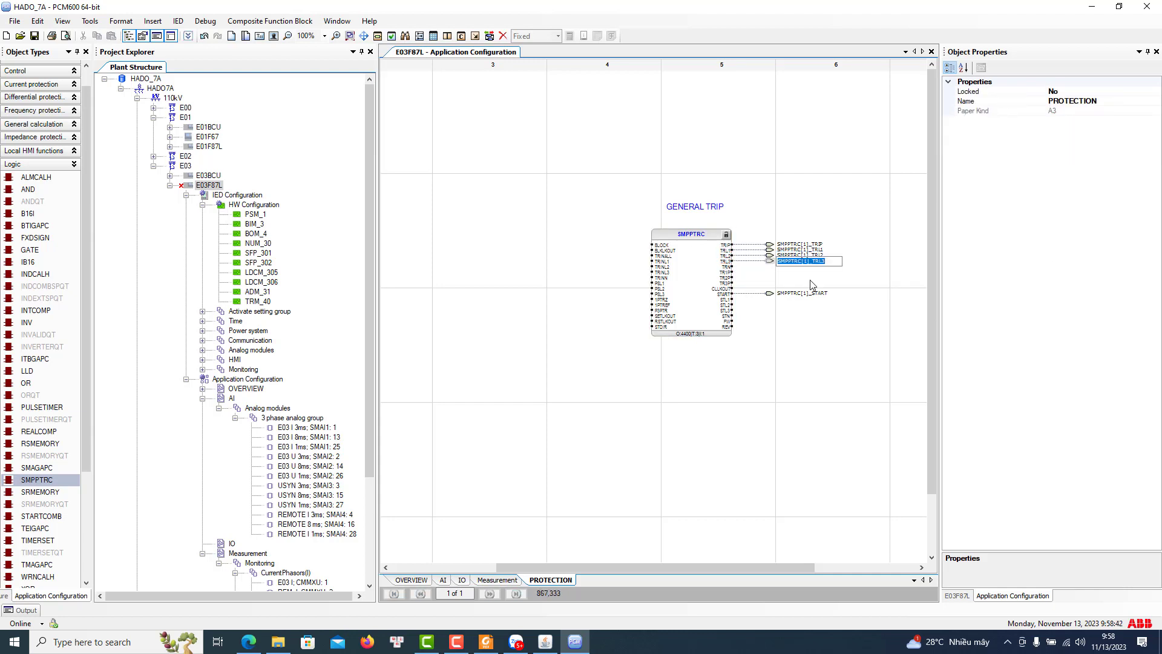
pyautogui.click(726, 266)
pyautogui.rightClick(727, 266)
pyautogui.moveTo(764, 276)
pyautogui.click(944, 276)
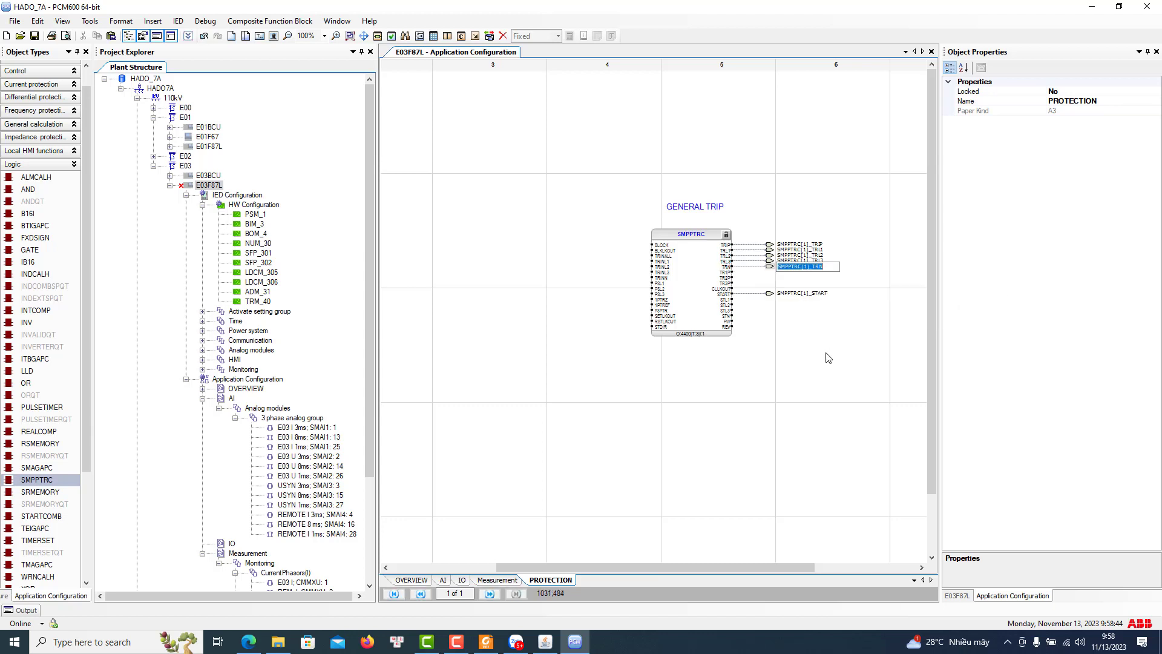
pyautogui.click(825, 338)
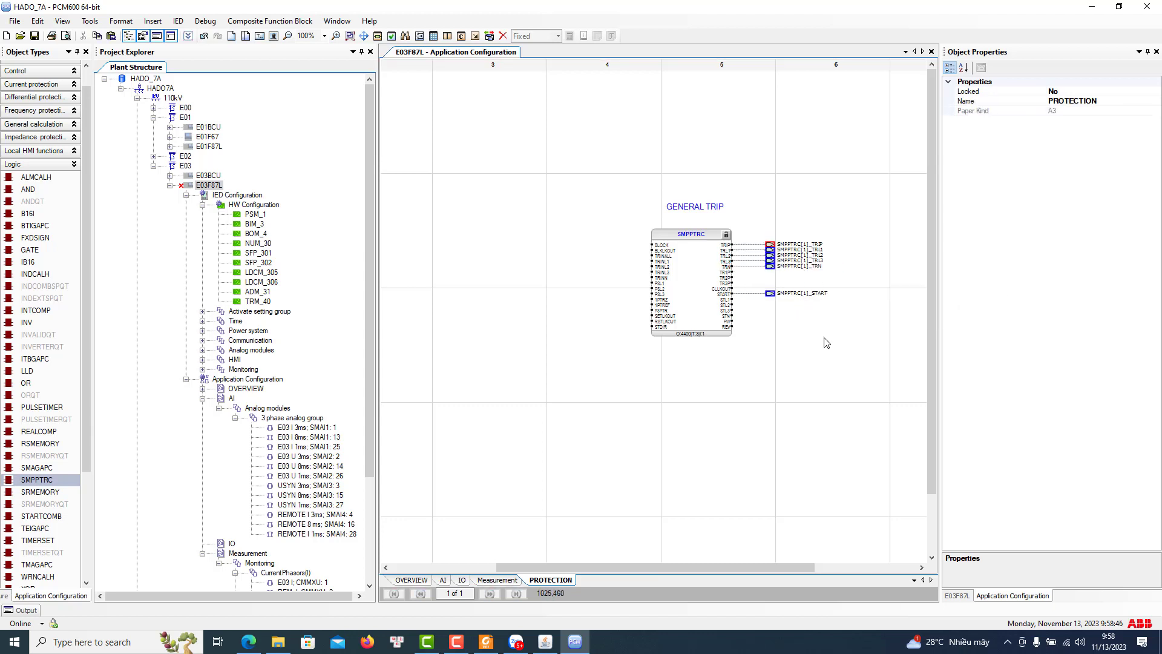
pyautogui.click(822, 328)
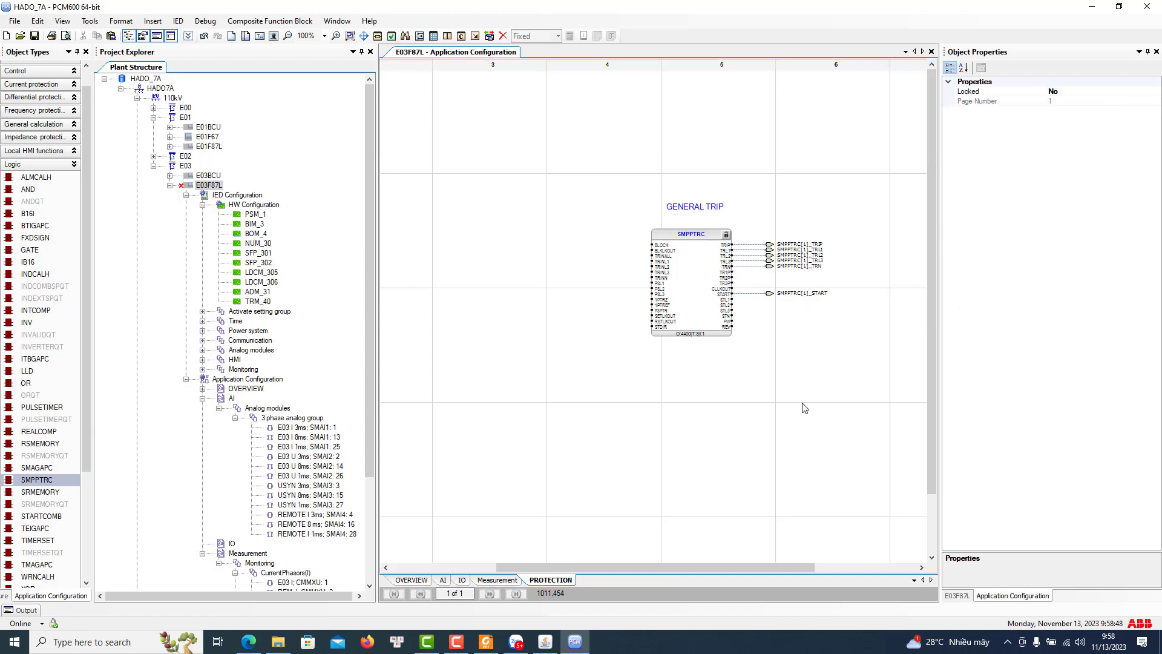
# Place a TMAGAPC trip matrix logic block left of SMPPTRC with cycle time 3, execution order 4200 and instance 1
pyautogui.moveTo(673, 569); pyautogui.dragTo(577, 569)
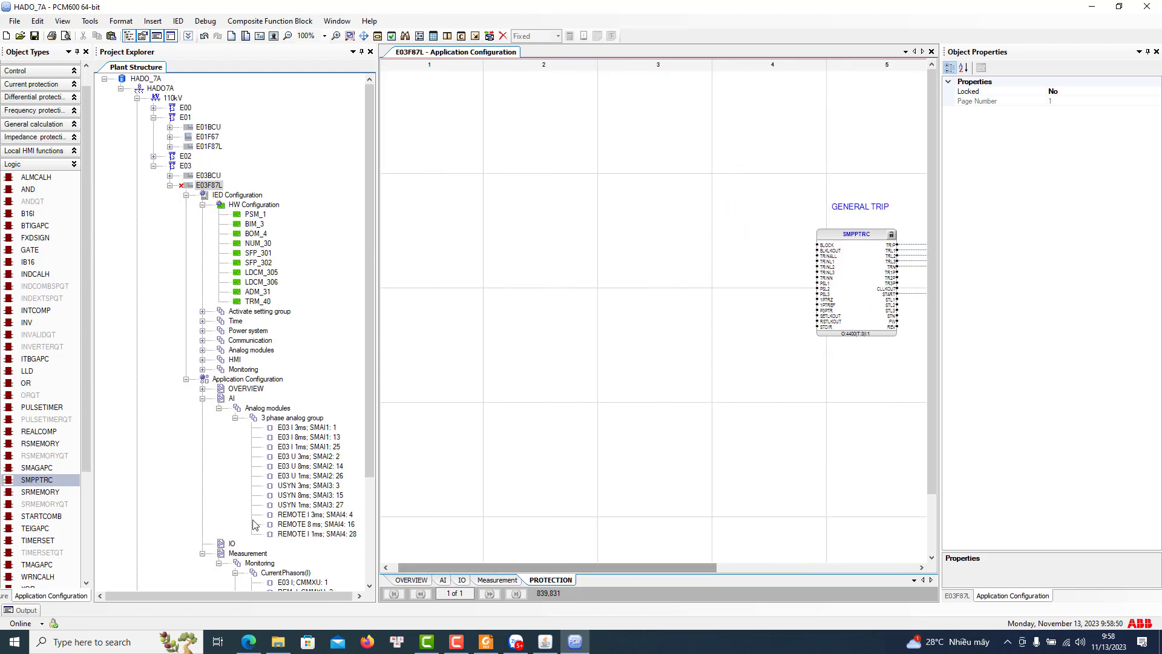
pyautogui.moveTo(87, 238); pyautogui.dragTo(100, 343)
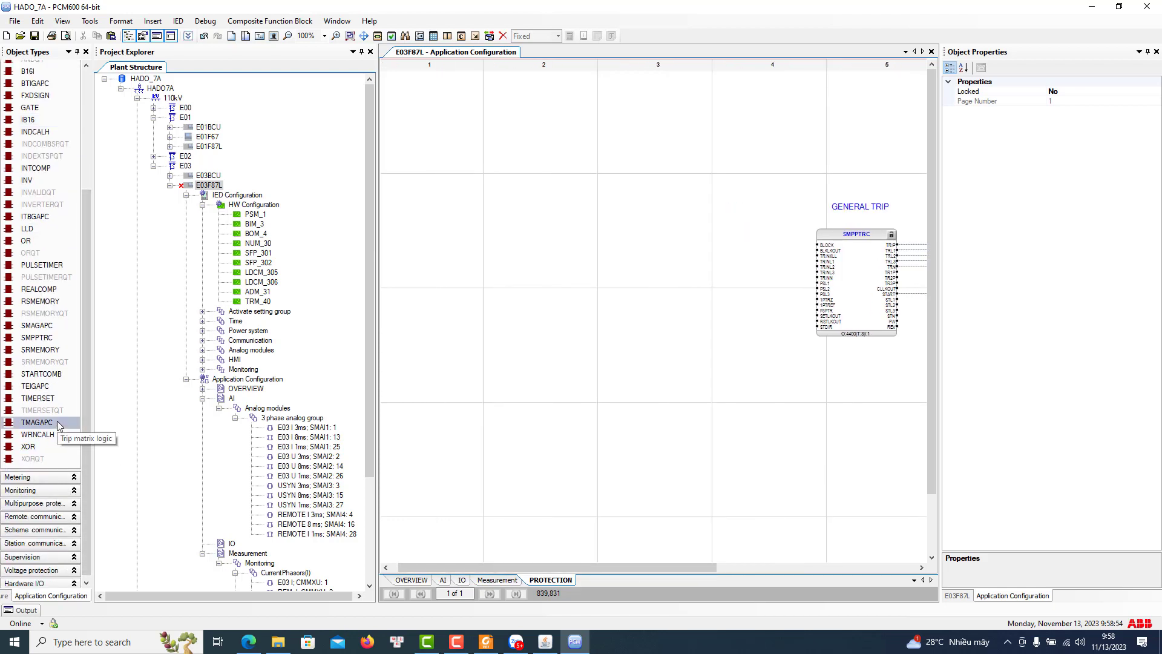
pyautogui.moveTo(59, 425); pyautogui.dragTo(528, 223)
pyautogui.click(600, 352)
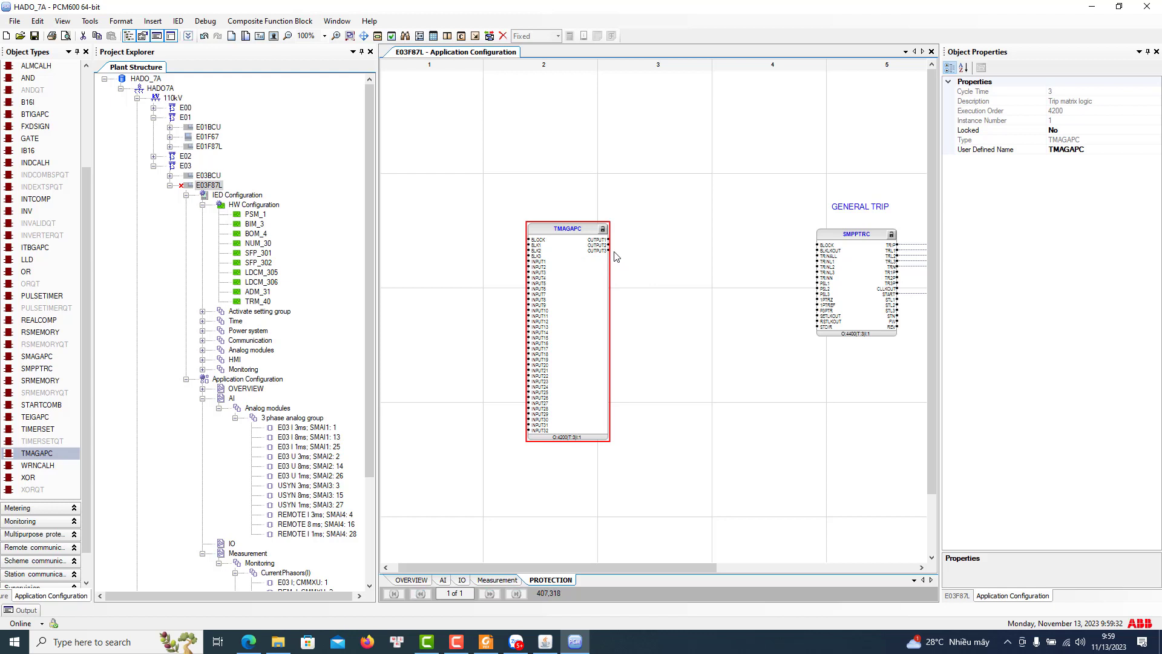
# Wire OUTPUT3 of TMAGAPC to the TRINALL input of SMPPTRC and shift TMAGAPC down so the connection runs straight
pyautogui.moveTo(609, 257); pyautogui.dragTo(820, 261)
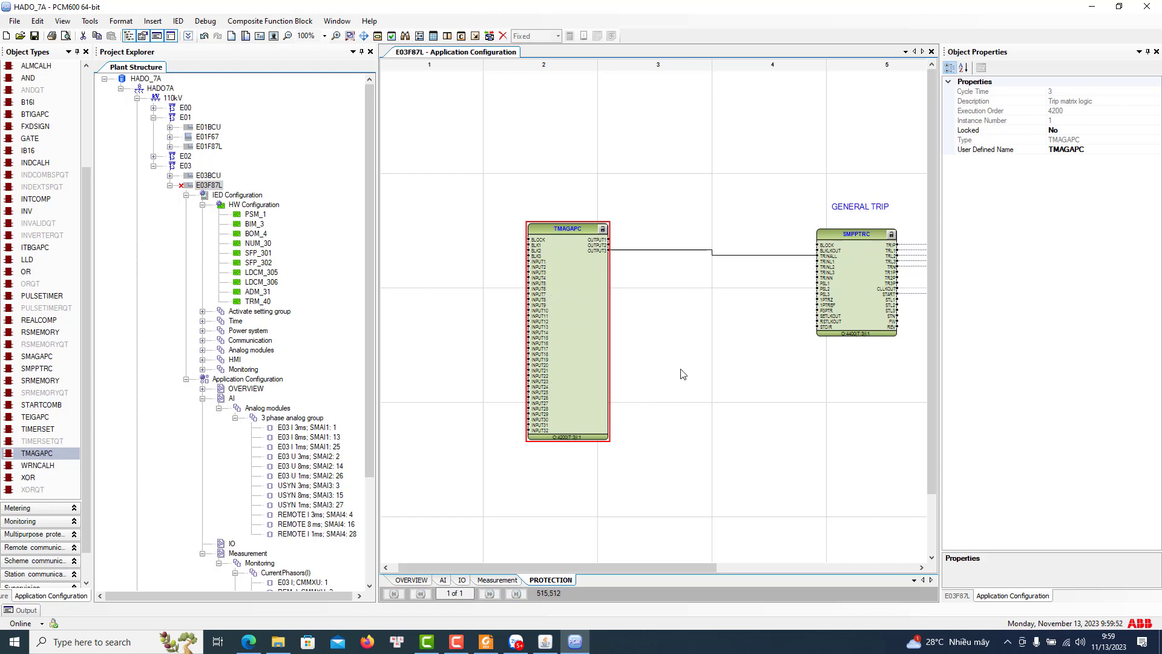
pyautogui.press('Down')
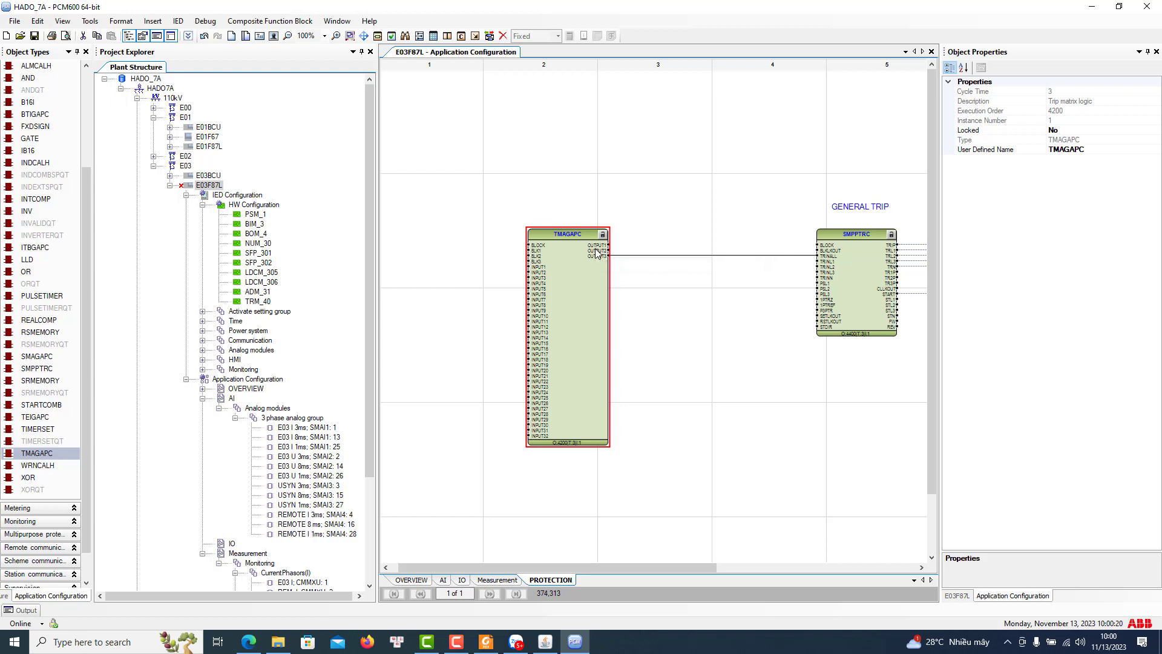
pyautogui.scroll(-2, 534, 382)
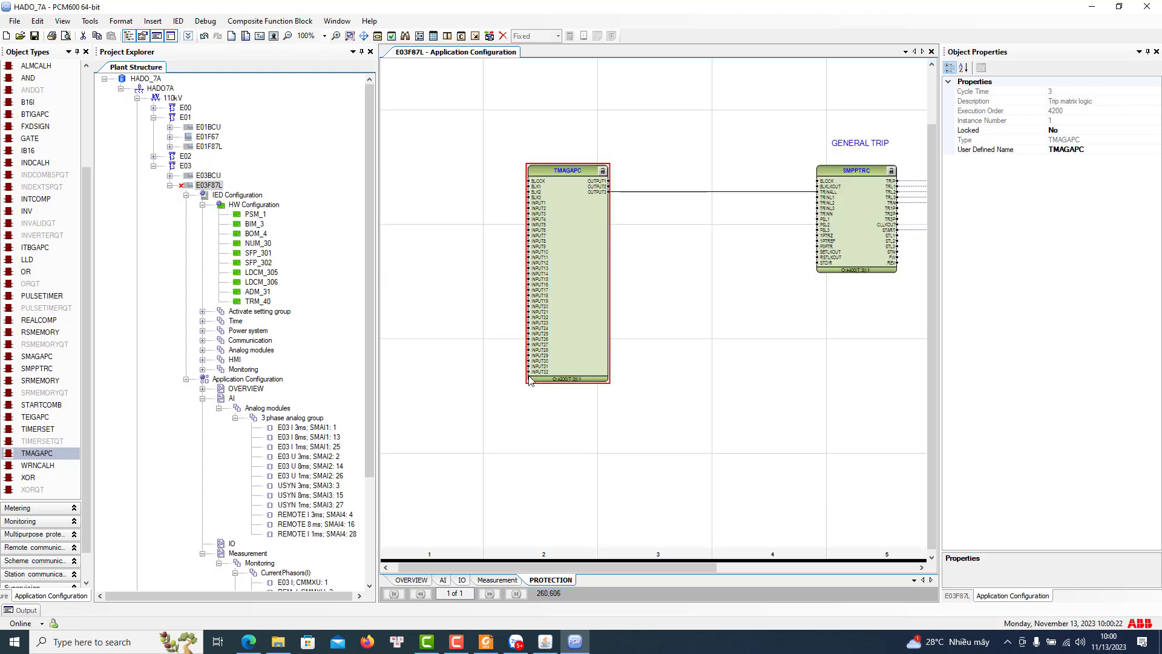
# Save the configuration and set Operation to On for SMPPTRC: 1 in the parameter settings of the PROTECTION trip logic
pyautogui.click(34, 35)
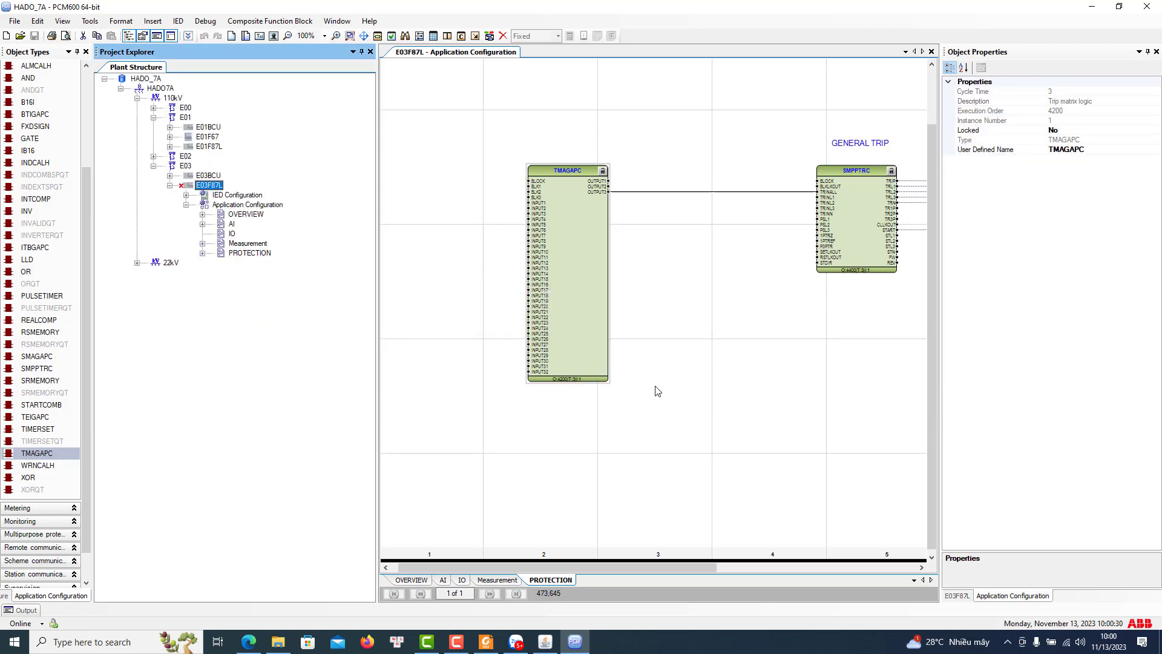
pyautogui.click(648, 470)
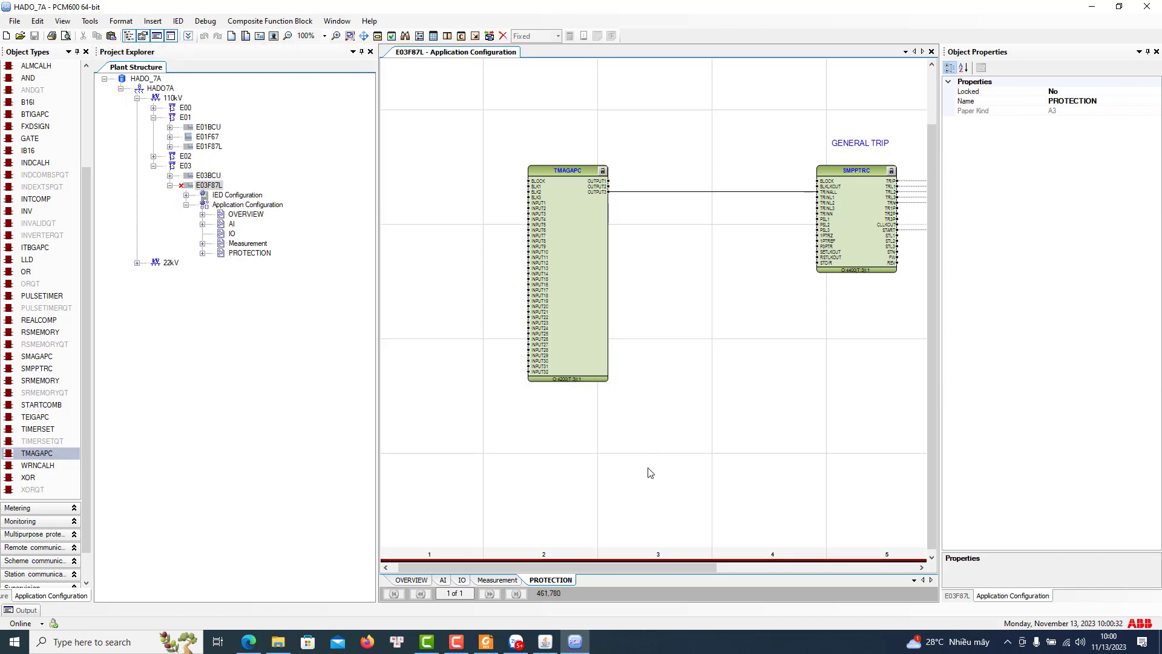
pyautogui.click(577, 349)
pyautogui.click(288, 292)
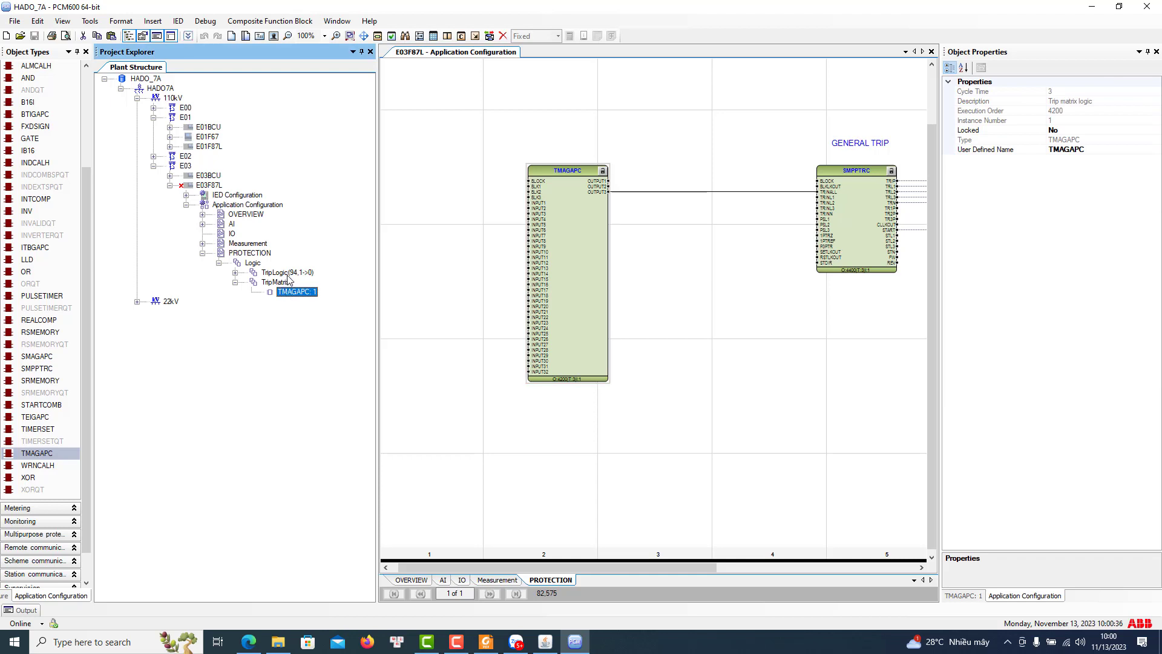
pyautogui.doubleClick(289, 274)
pyautogui.click(582, 231)
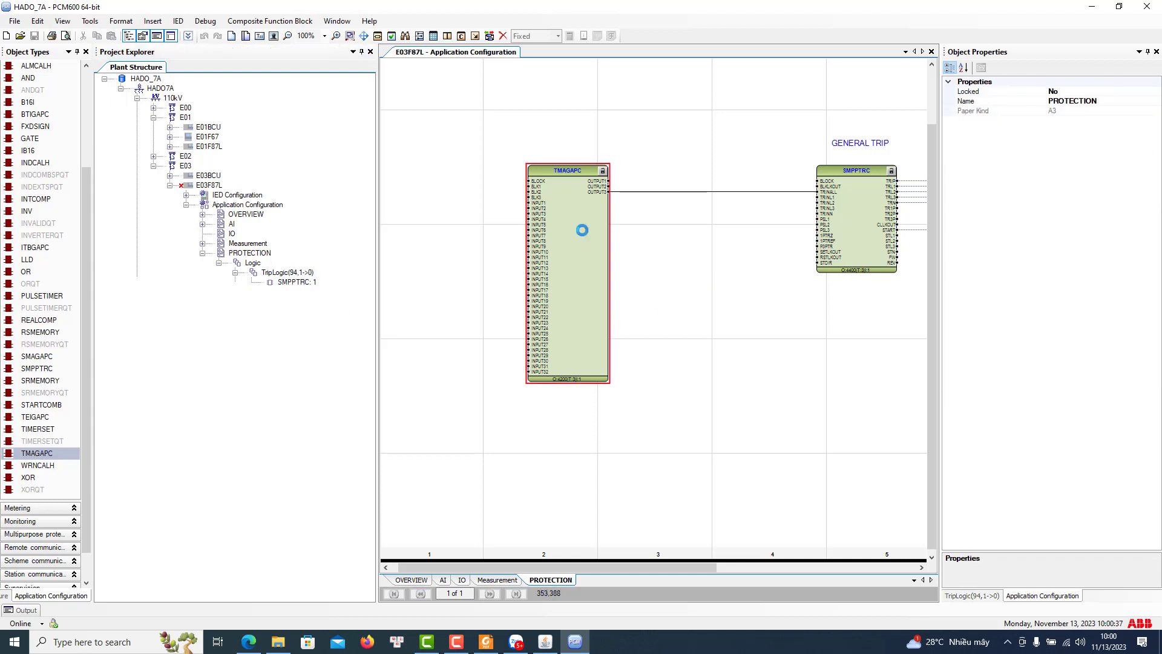
pyautogui.rightClick(309, 283)
pyautogui.click(357, 289)
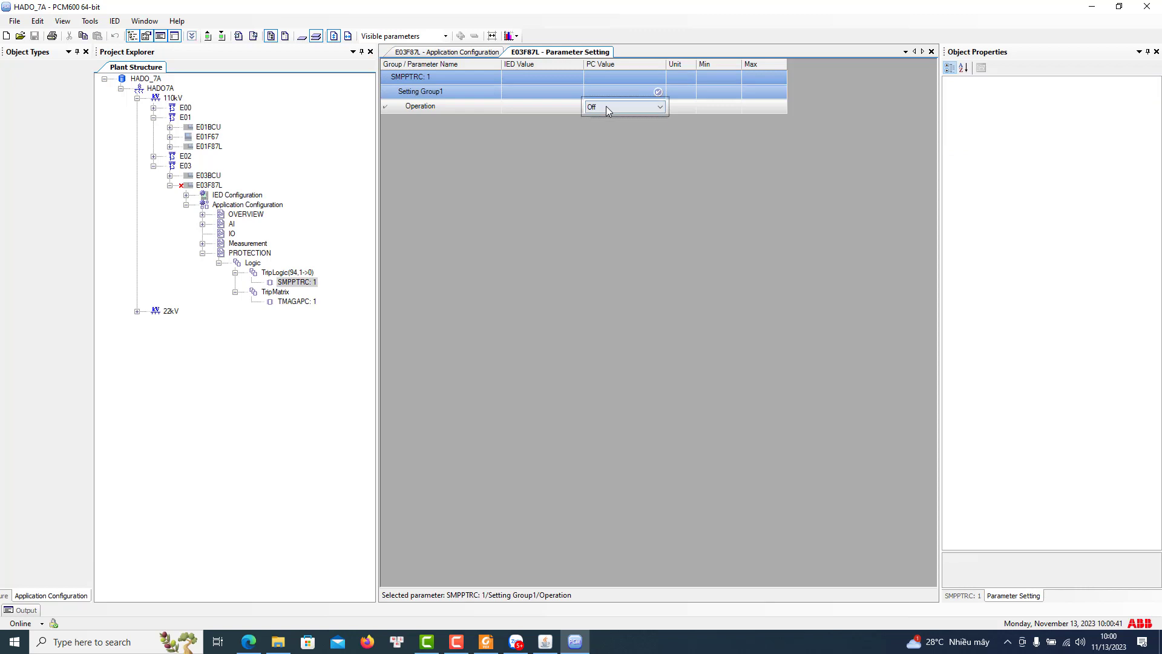
pyautogui.click(605, 107)
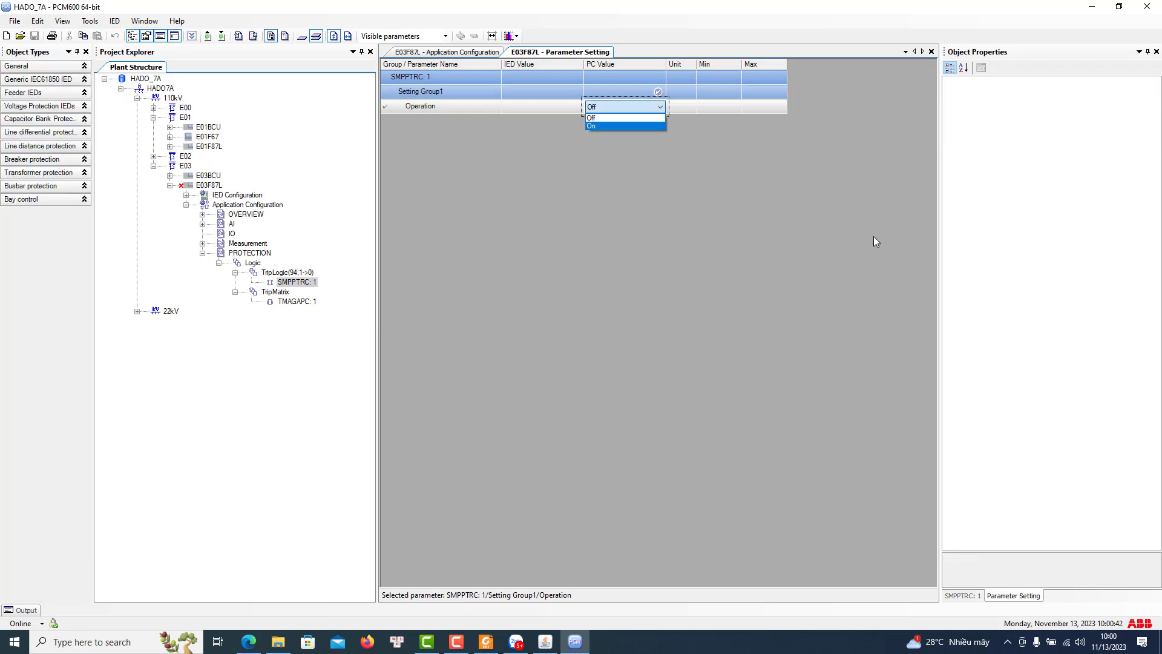
pyautogui.click(603, 126)
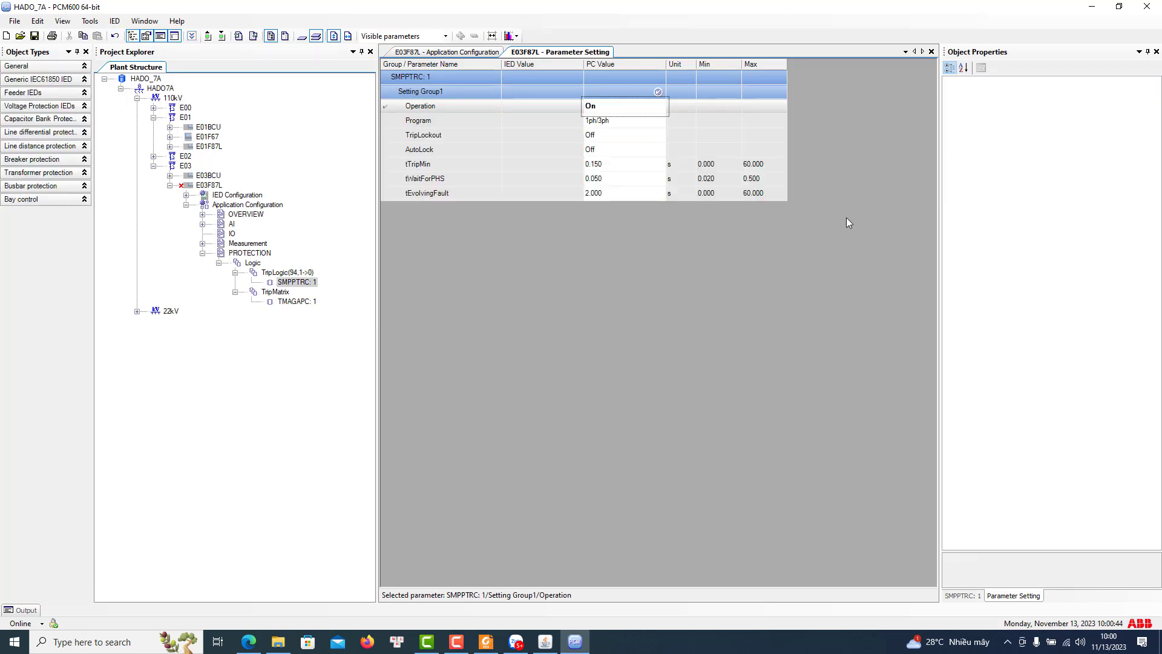
# Set Operation to On in the parameter settings of the trip matrix block TMAGAPC: 1
pyautogui.click(297, 301)
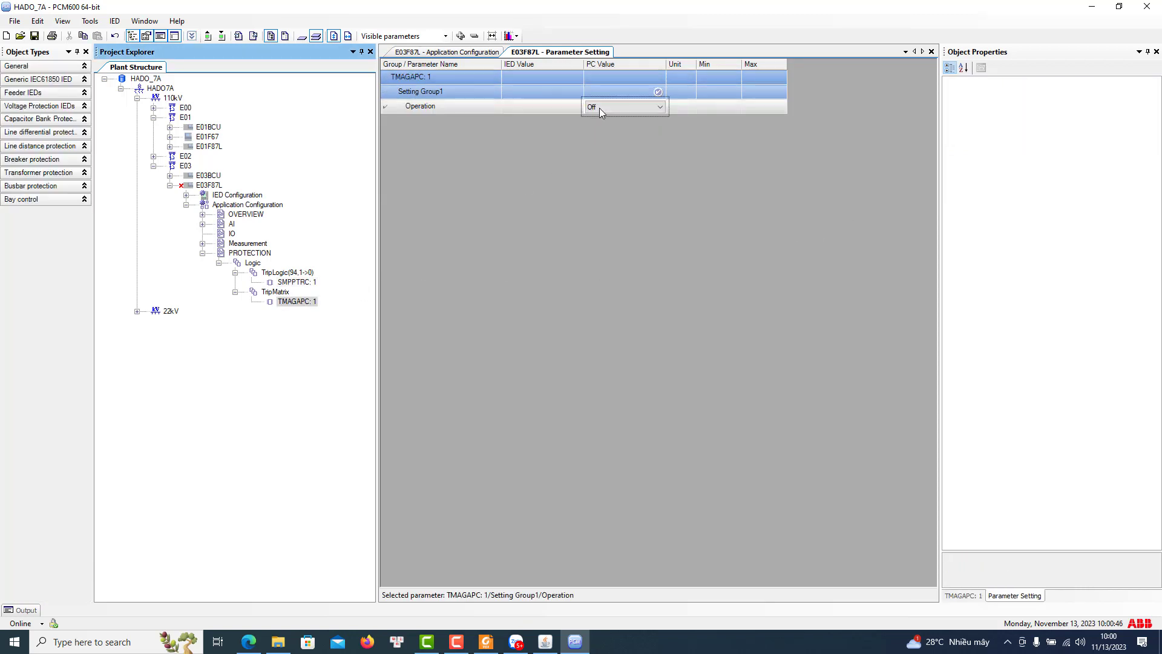
pyautogui.click(600, 108)
pyautogui.click(599, 126)
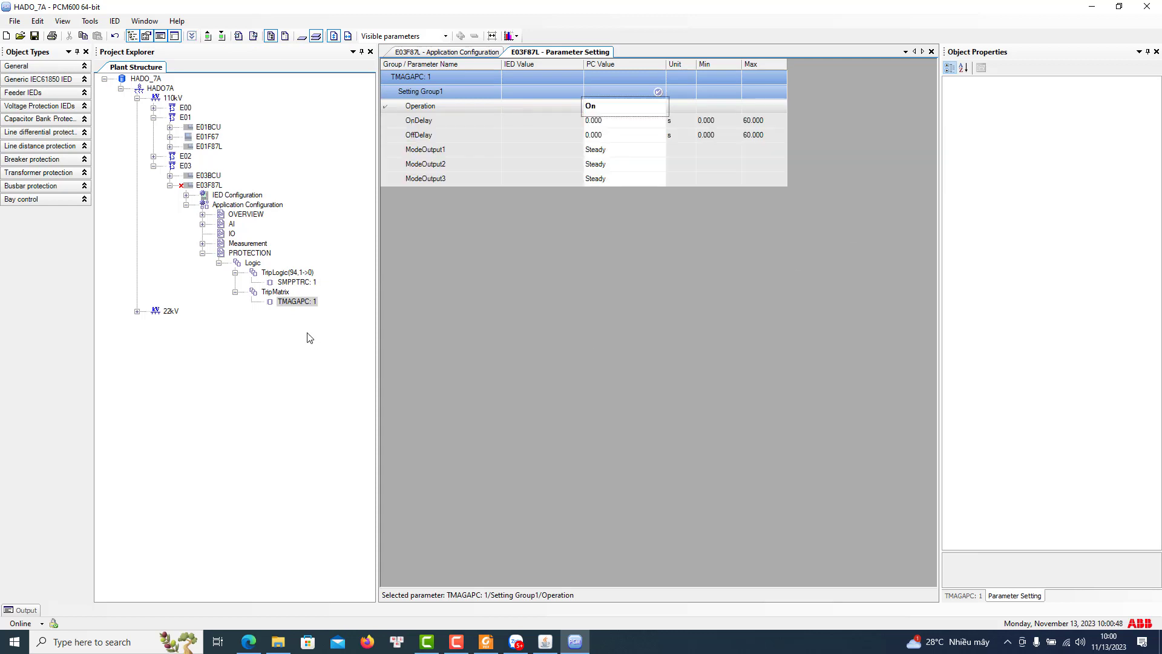
# Recheck the parameters of SMPPTRC: 1 and TMAGAPC: 1 and close the E03F87L parameter settings
pyautogui.click(297, 282)
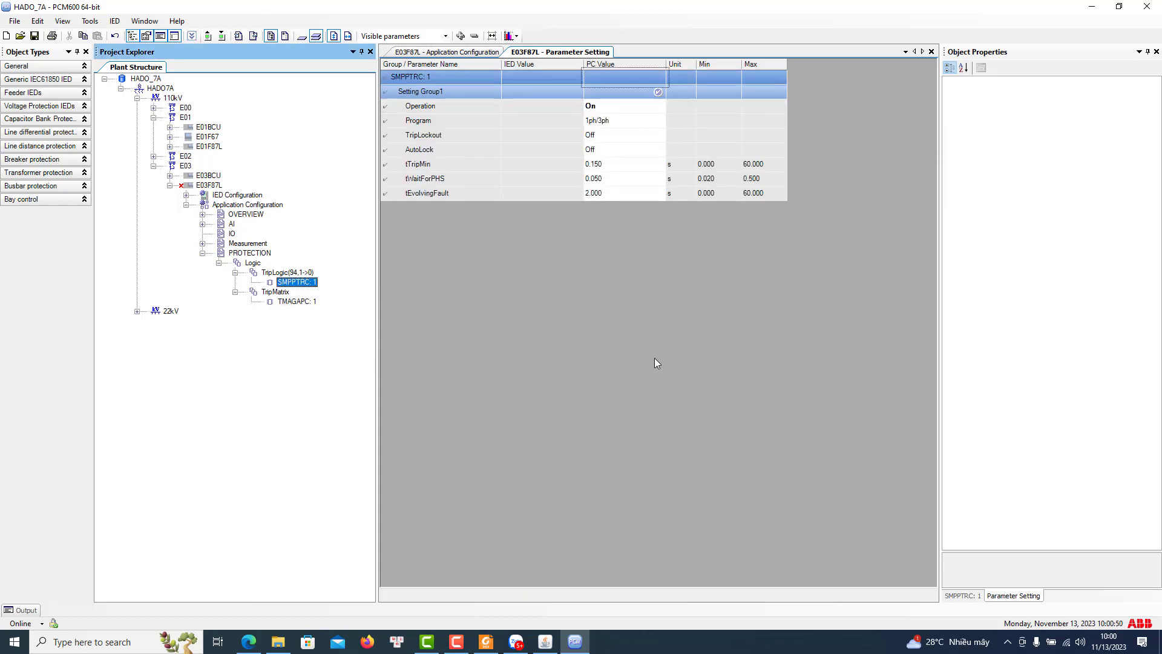
pyautogui.click(300, 303)
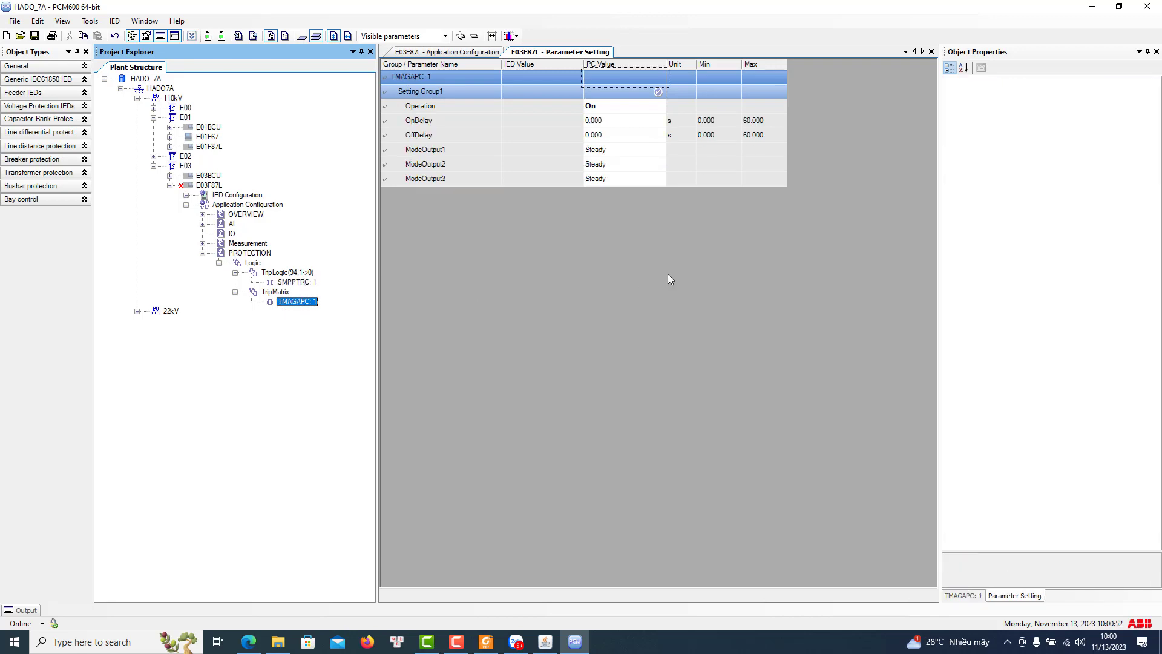
pyautogui.click(933, 52)
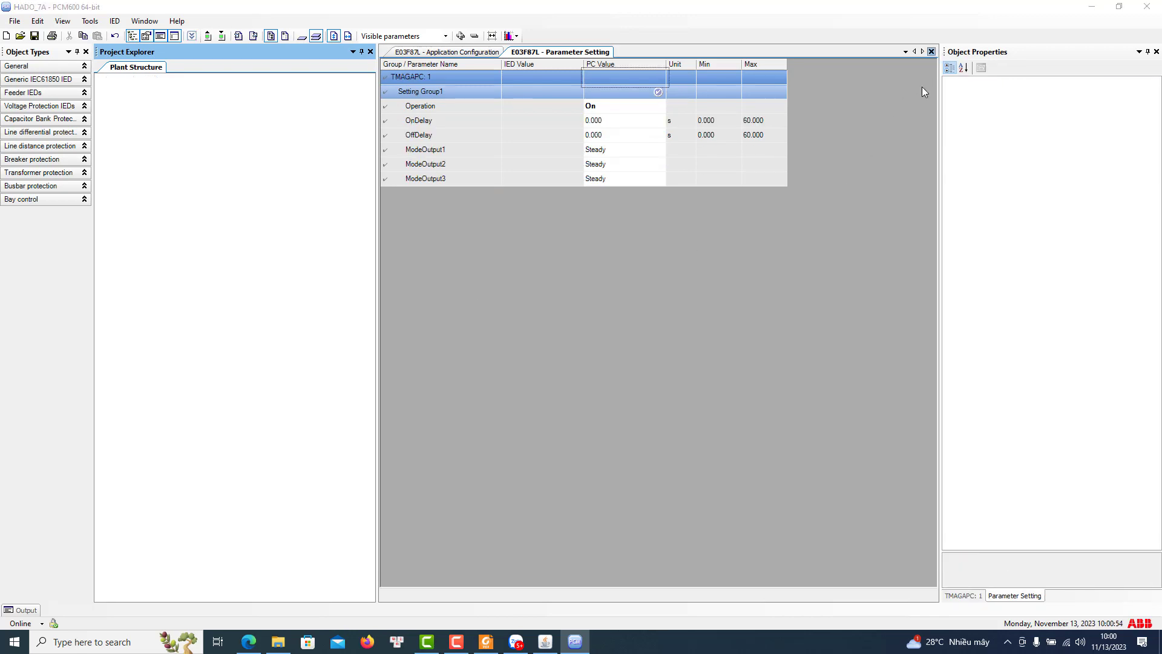
pyautogui.click(533, 364)
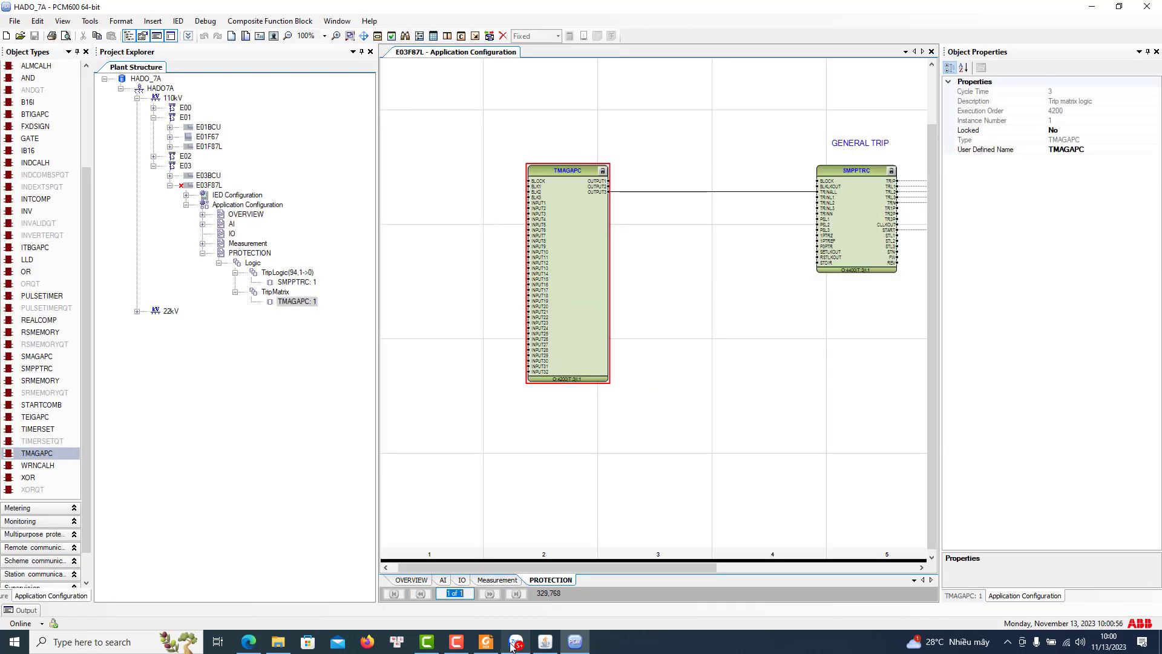
# Switch to Foxit PDF Reader to glance at the E01 bay F87L relay setting sheet and return to PCM600
pyautogui.click(487, 643)
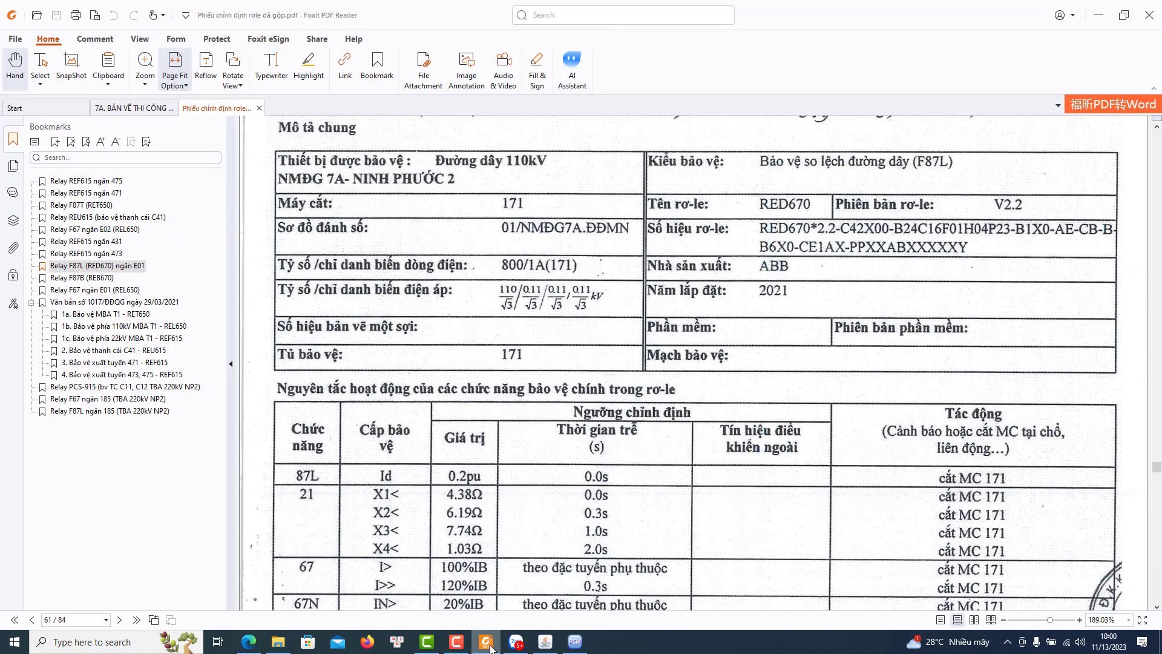
pyautogui.click(491, 647)
pyautogui.click(490, 647)
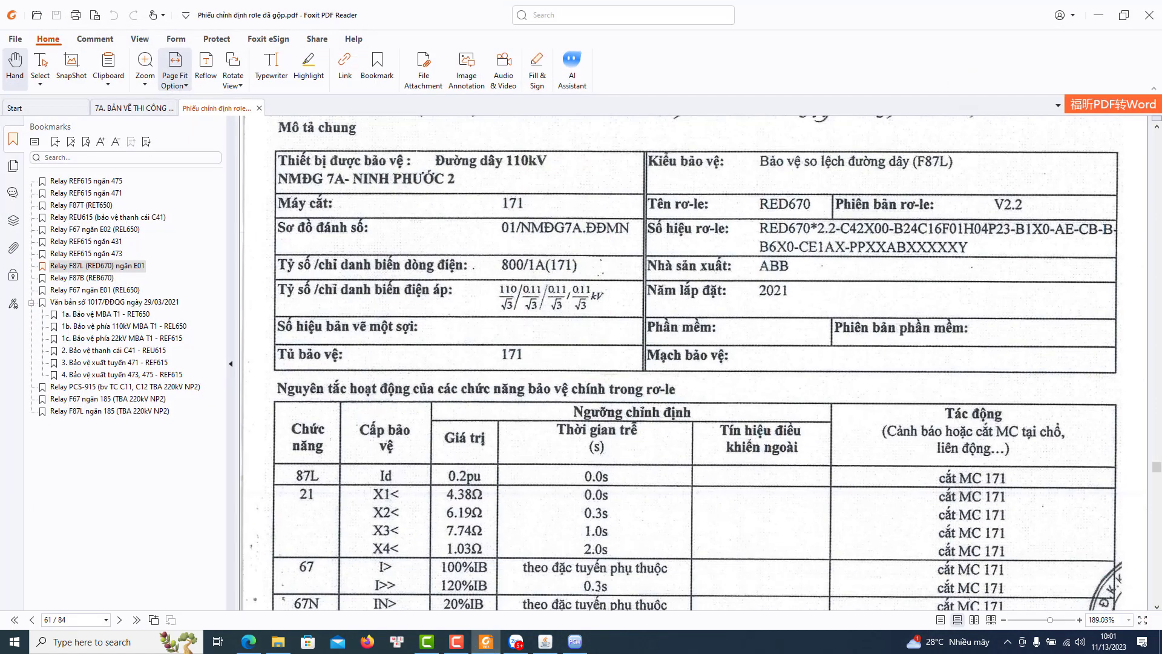
pyautogui.moveTo(498, 633)
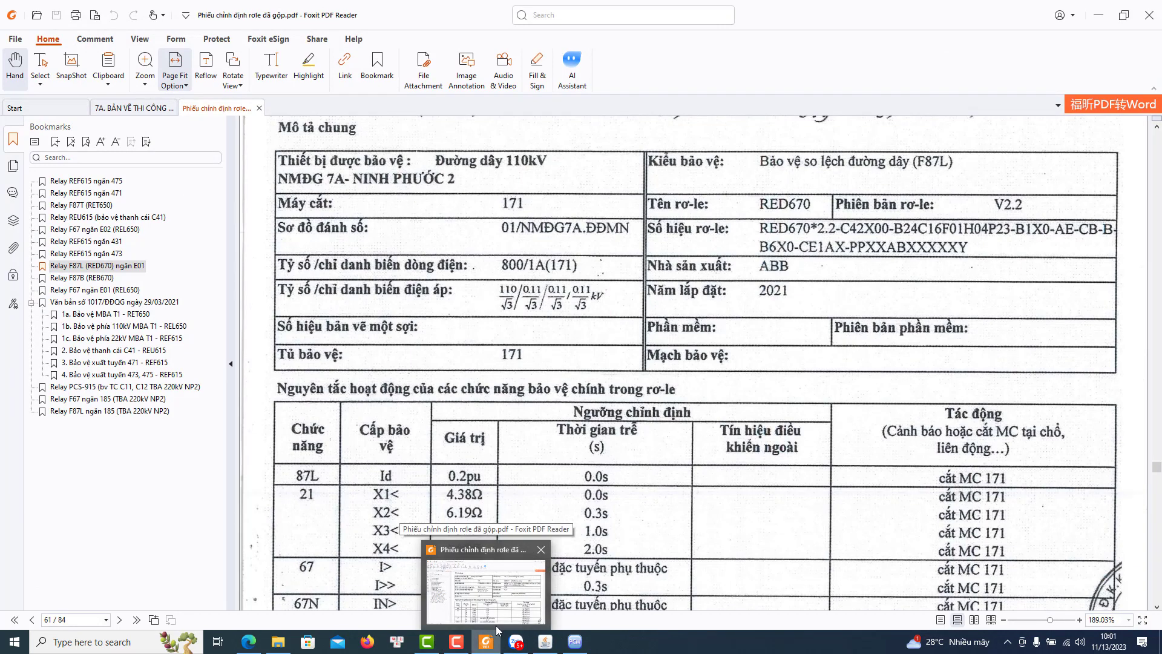
pyautogui.click(488, 647)
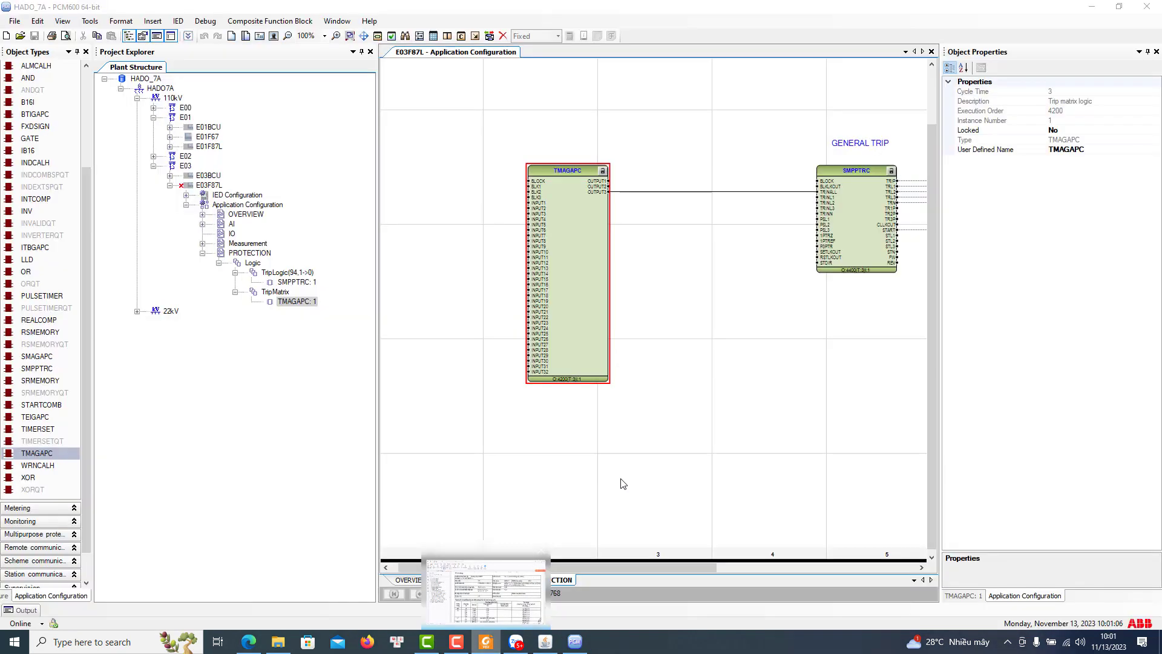
# Insert a second page in the PROTECTION main application
pyautogui.click(671, 439)
pyautogui.rightClick(692, 415)
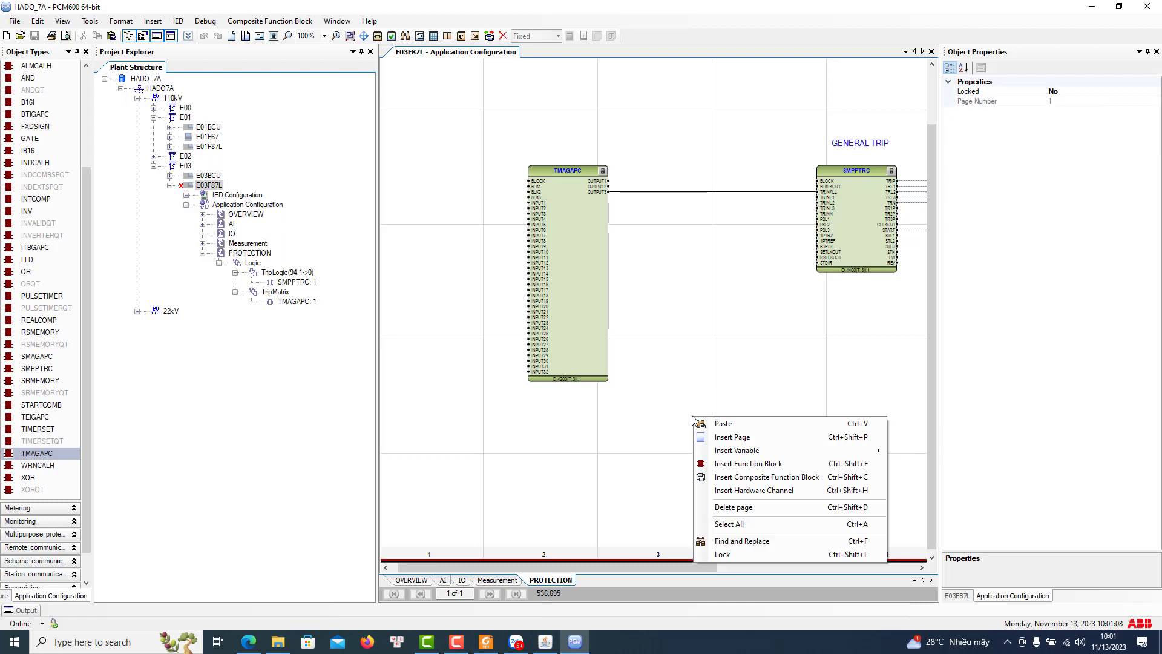
pyautogui.click(683, 427)
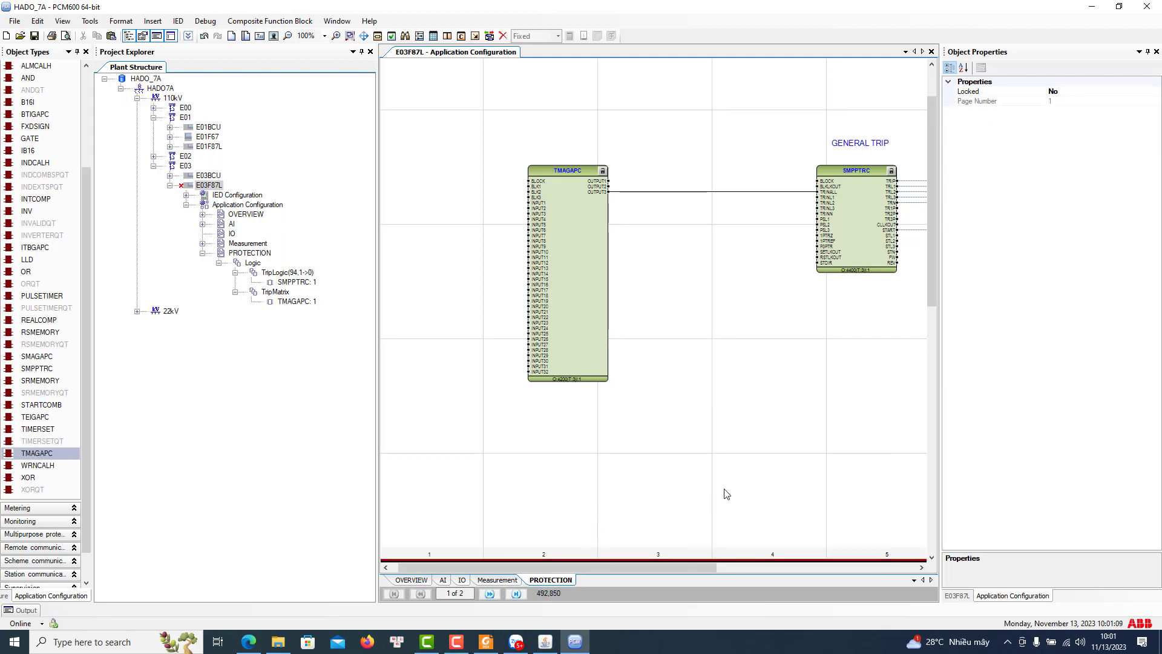
# Move TMAGAPC slightly closer to SMPPTRC and shift the whole general trip group upward on page 1
pyautogui.moveTo(686, 568); pyautogui.dragTo(736, 567)
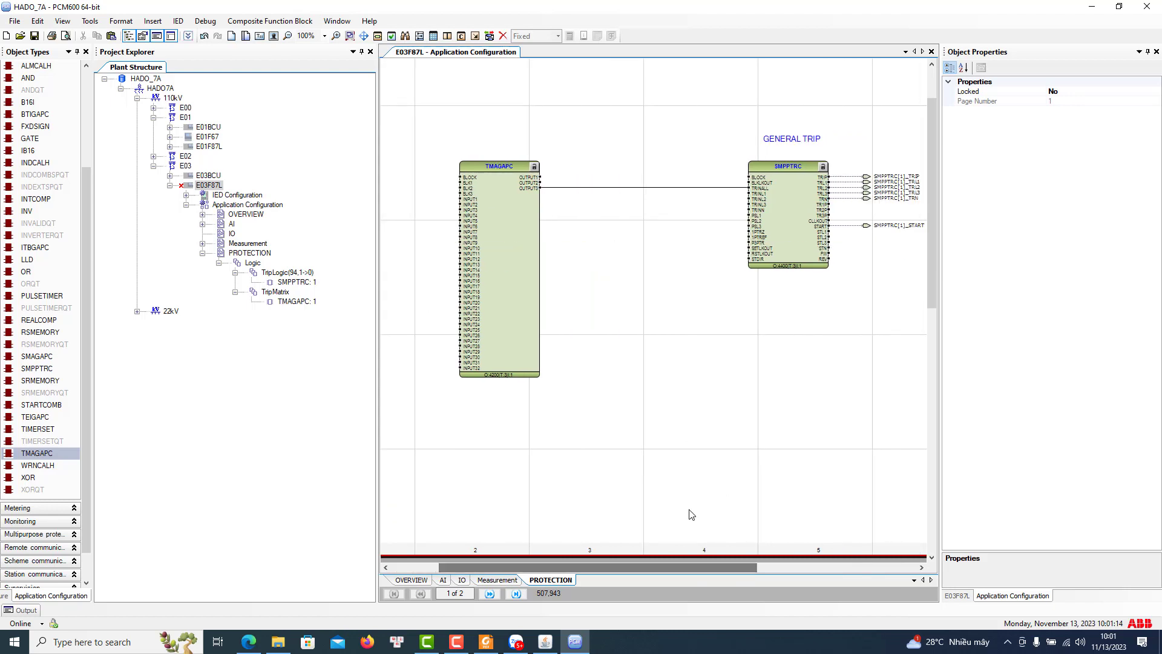
pyautogui.click(513, 262)
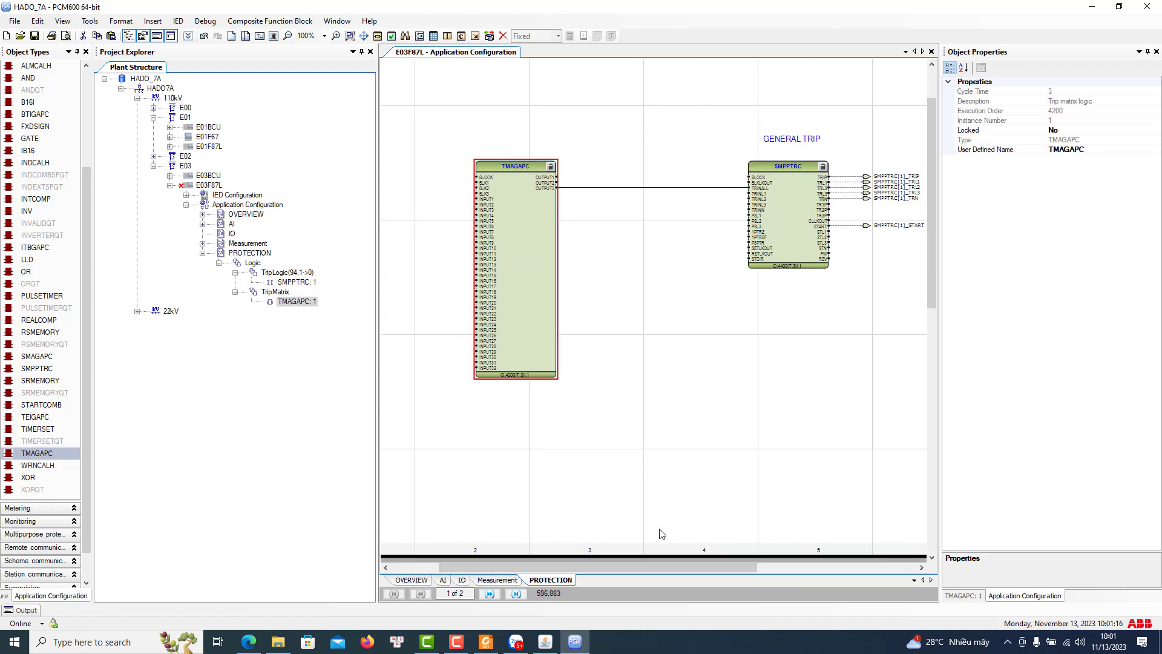
pyautogui.moveTo(632, 569); pyautogui.dragTo(652, 574)
pyautogui.moveTo(423, 93); pyautogui.dragTo(843, 455)
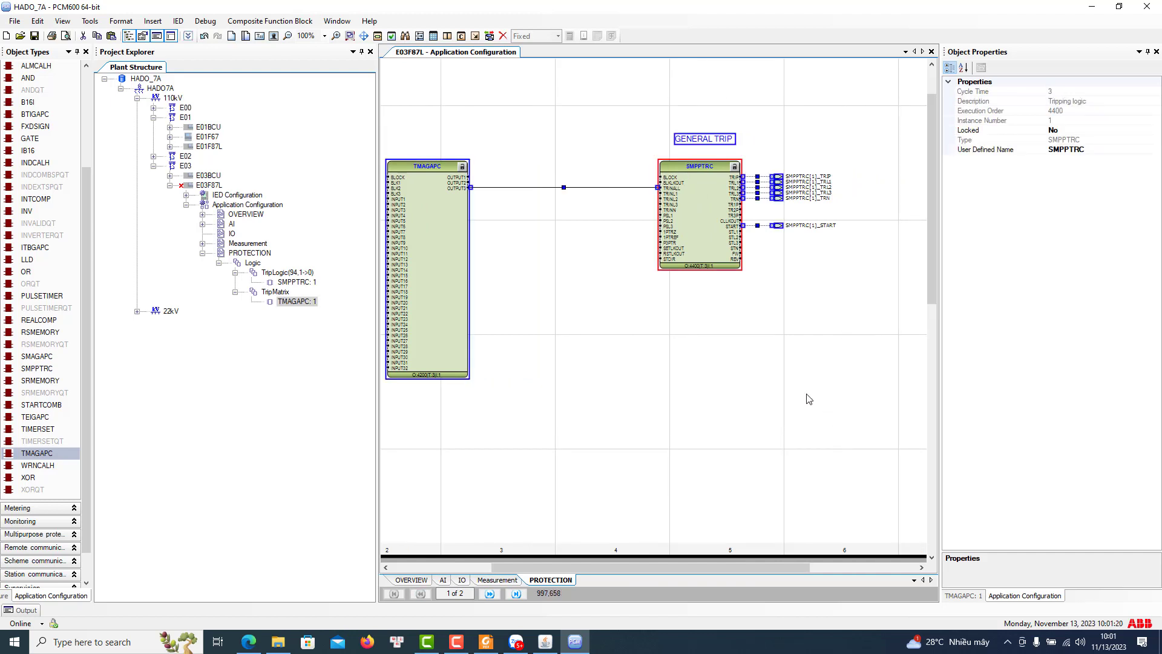
pyautogui.scroll(2, 763, 475)
pyautogui.moveTo(708, 295); pyautogui.dragTo(707, 251)
pyautogui.click(724, 407)
pyautogui.moveTo(706, 571); pyautogui.dragTo(649, 571)
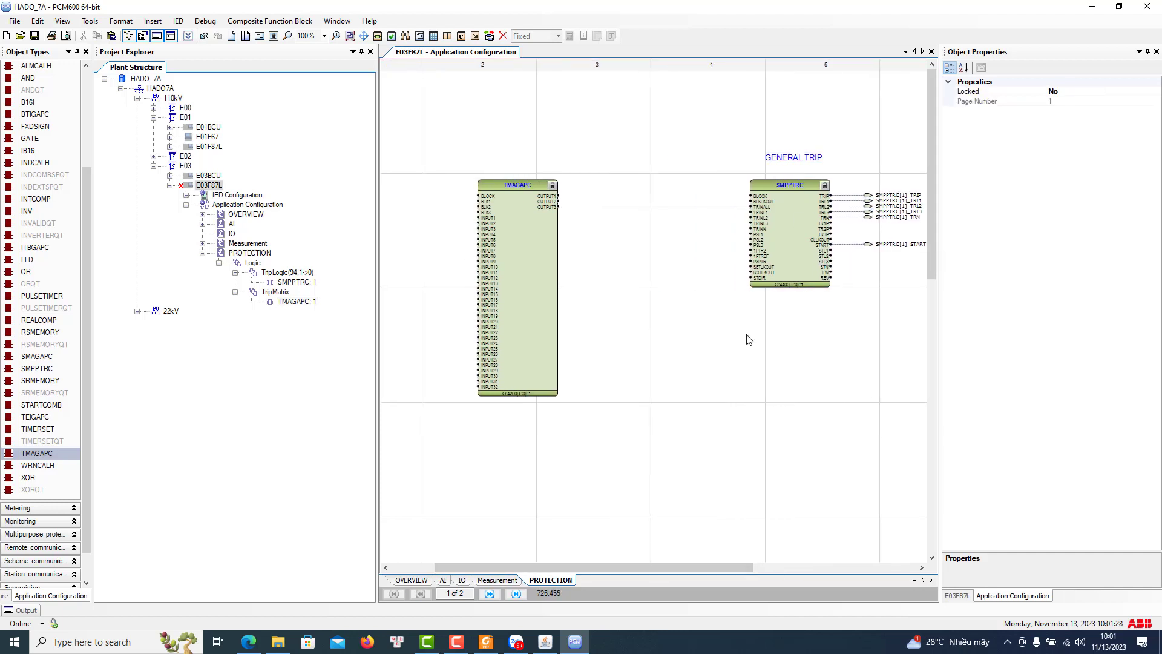
# Nudge both trip blocks with their title and output variables further up and slightly left on page 1
pyautogui.scroll(-3, 730, 464)
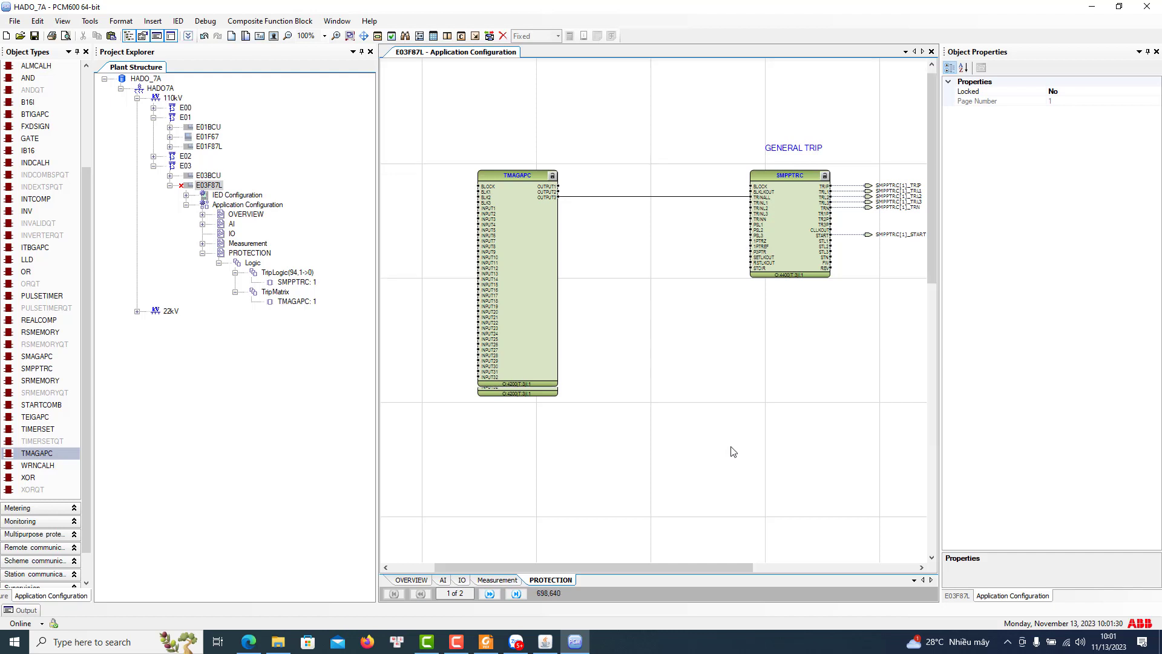
pyautogui.moveTo(620, 569); pyautogui.dragTo(580, 569)
pyautogui.scroll(3, 867, 382)
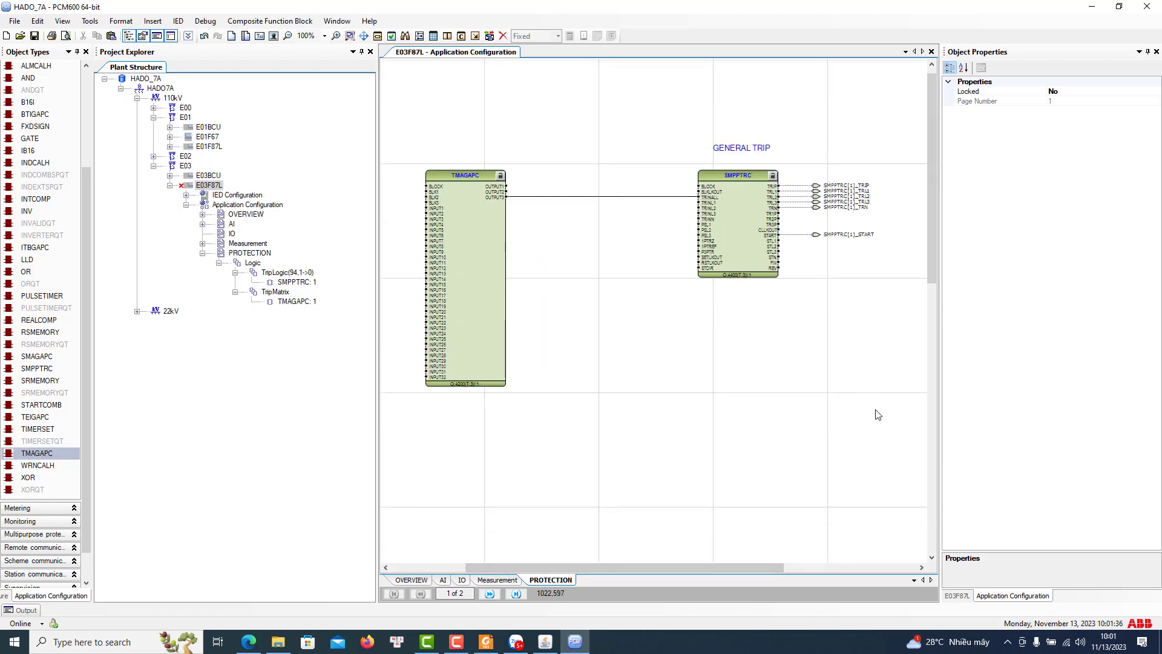
pyautogui.moveTo(875, 410); pyautogui.dragTo(423, 136)
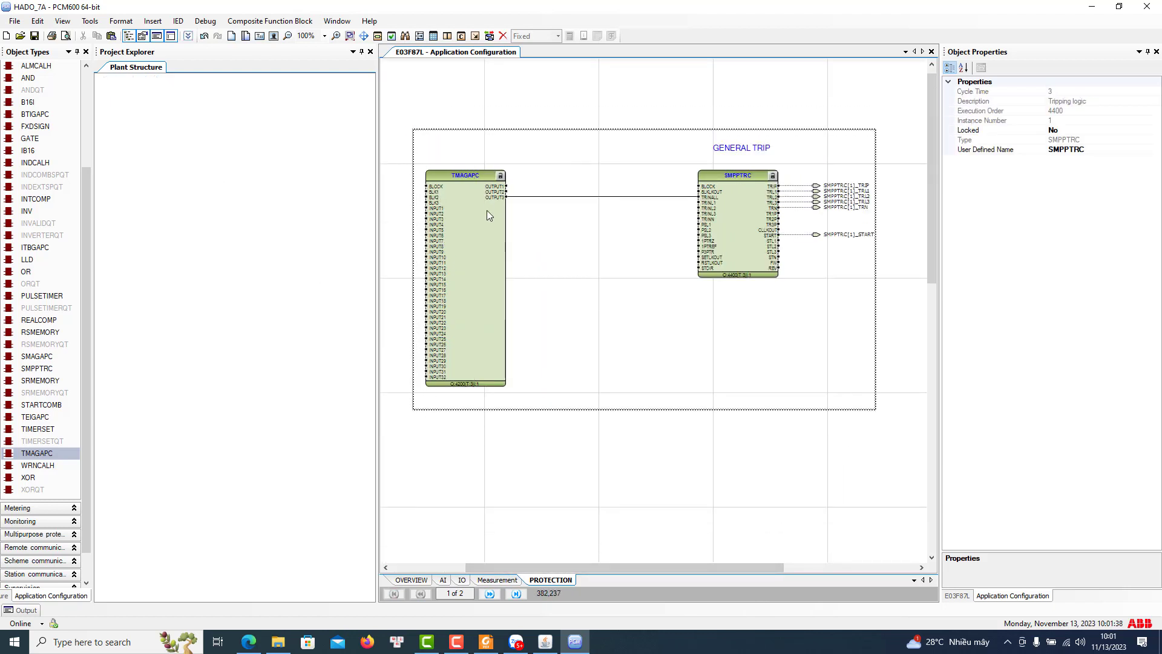
pyautogui.moveTo(485, 213)
pyautogui.mouseDown()
pyautogui.moveTo(495, 221)
pyautogui.moveTo(475, 212)
pyautogui.mouseUp()
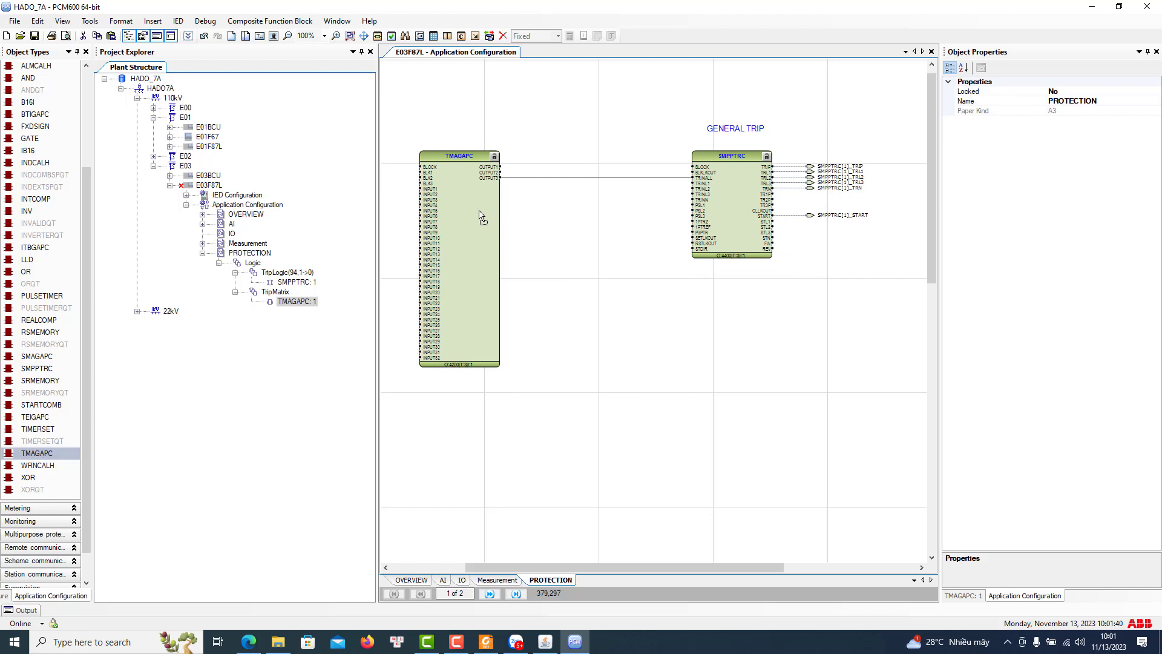
pyautogui.click(548, 328)
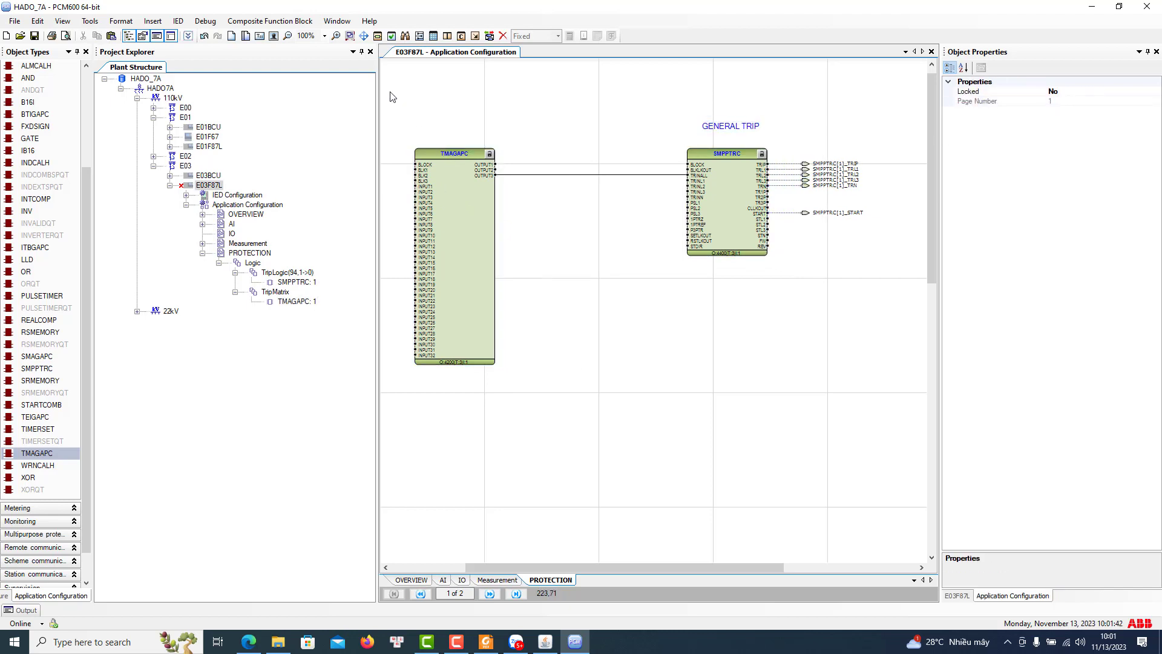
pyautogui.moveTo(390, 92); pyautogui.dragTo(863, 403)
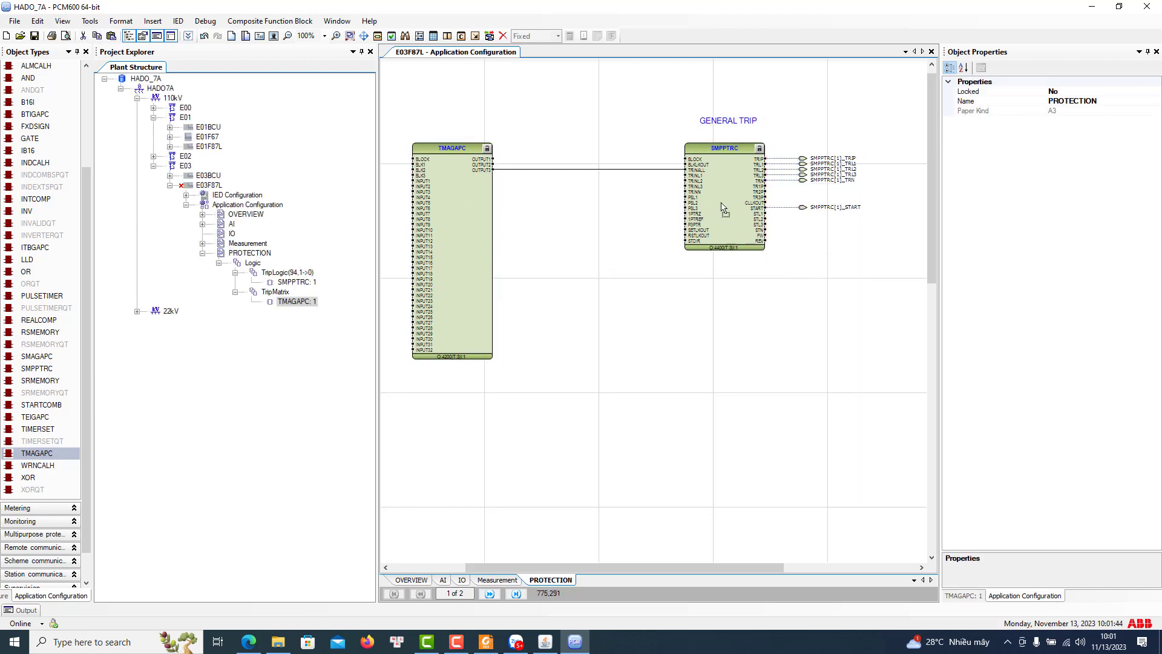
pyautogui.moveTo(732, 225); pyautogui.dragTo(731, 195)
pyautogui.click(777, 330)
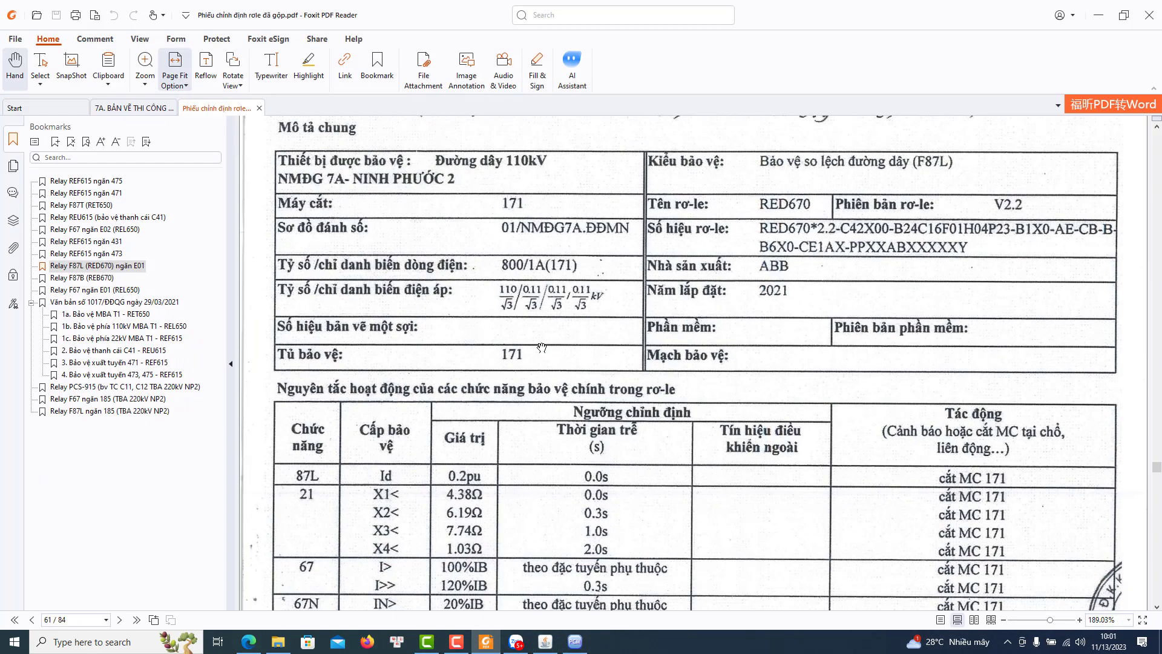
# Switch to Foxit PDF Reader and examine the protection functions, thresholds, time delays and trip actions in the E01 bay F87L setting sheet
pyautogui.click(487, 642)
pyautogui.scroll(-2, 443, 424)
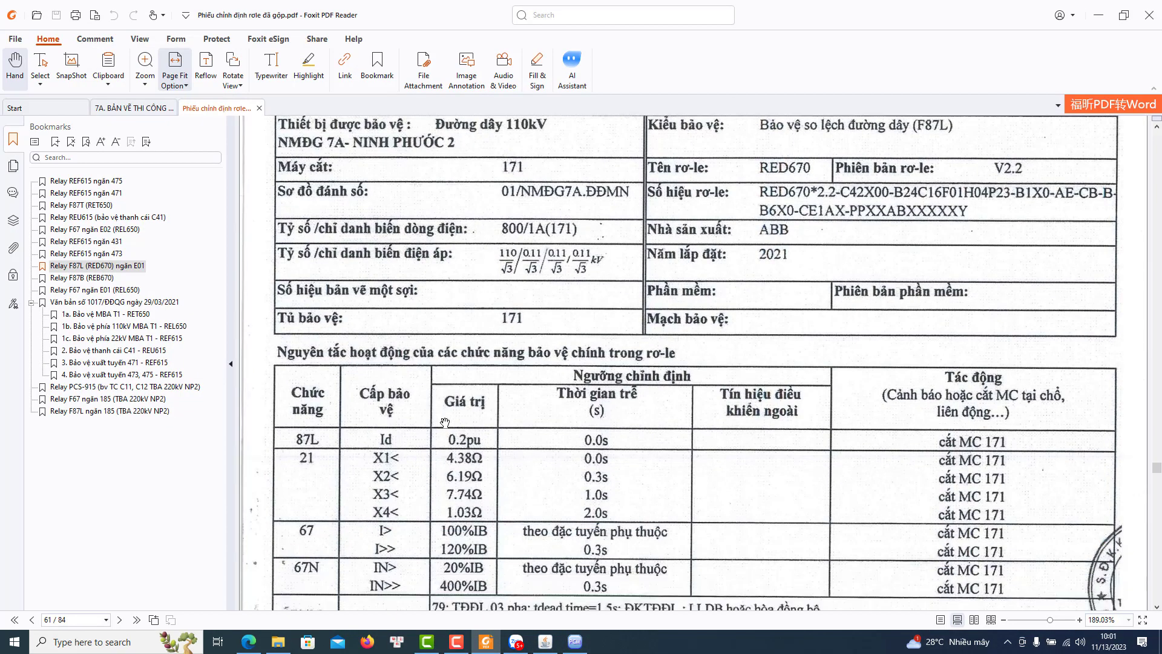
pyautogui.scroll(3, 451, 418)
pyautogui.scroll(-5, 455, 412)
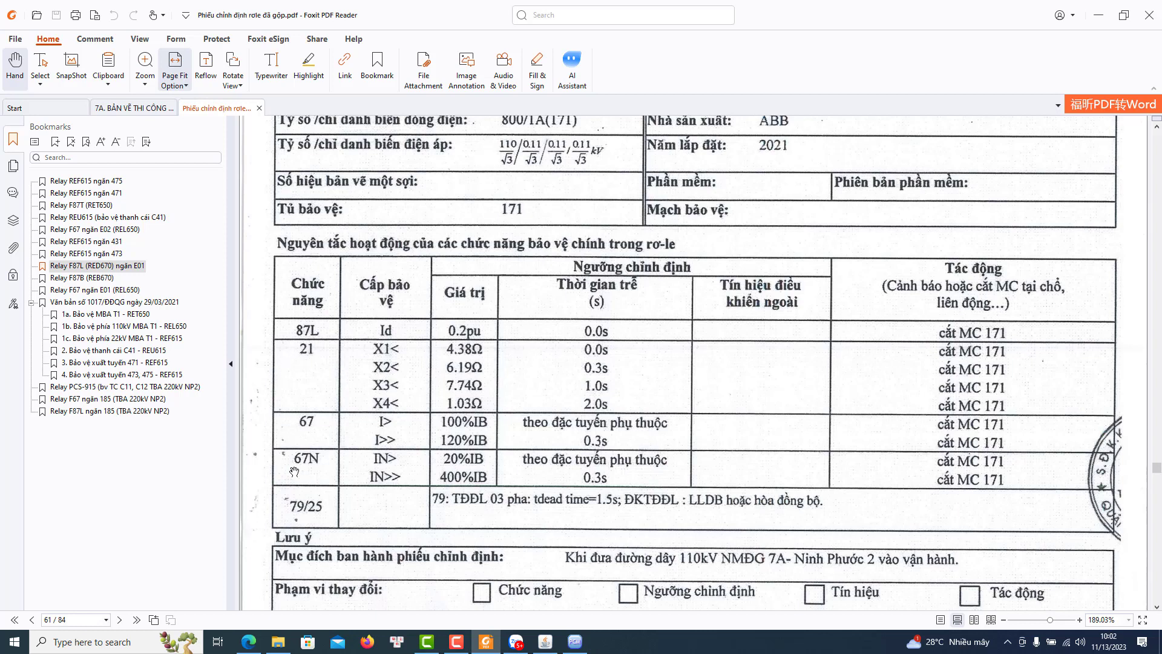
pyautogui.scroll(-5, 329, 467)
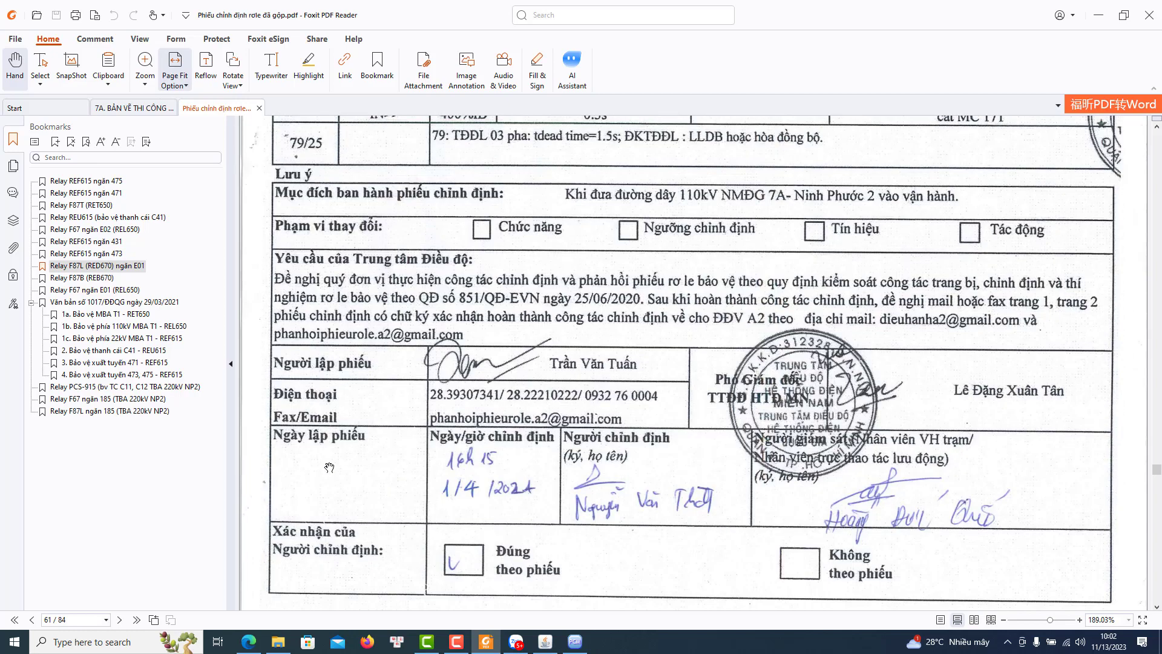
pyautogui.scroll(-15, 330, 464)
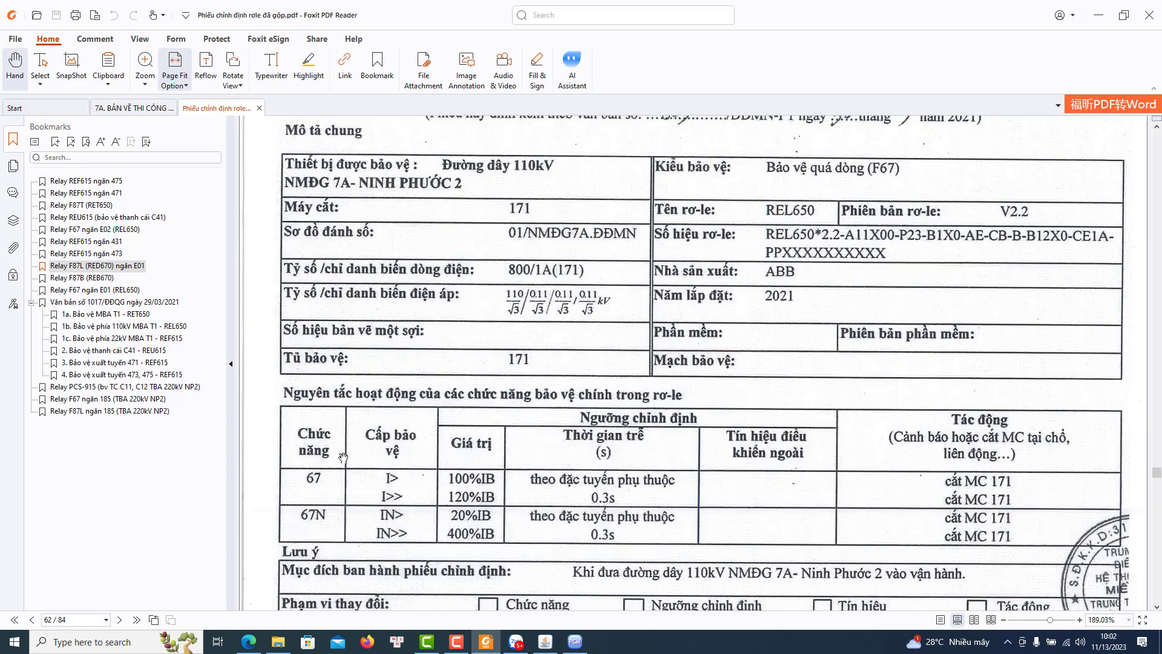
pyautogui.scroll(15, 341, 448)
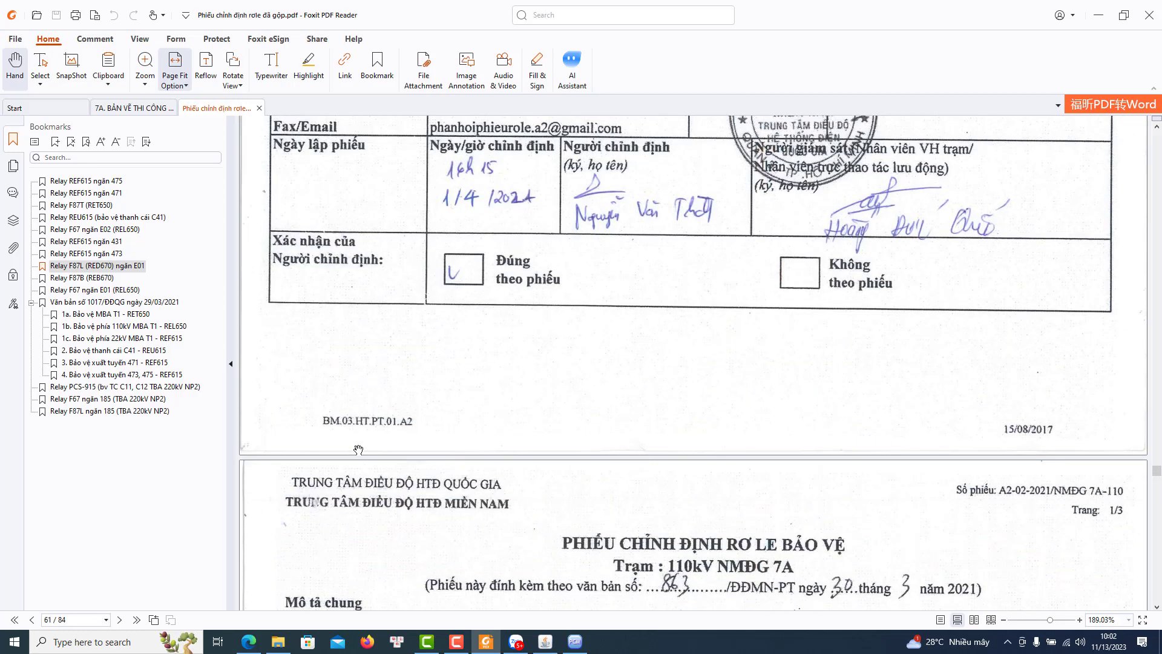
# Read through the setting sheets for REL650 and REB670 and the RET650 and REF615 appendix tables after the E01 sheet
pyautogui.scroll(-7, 359, 447)
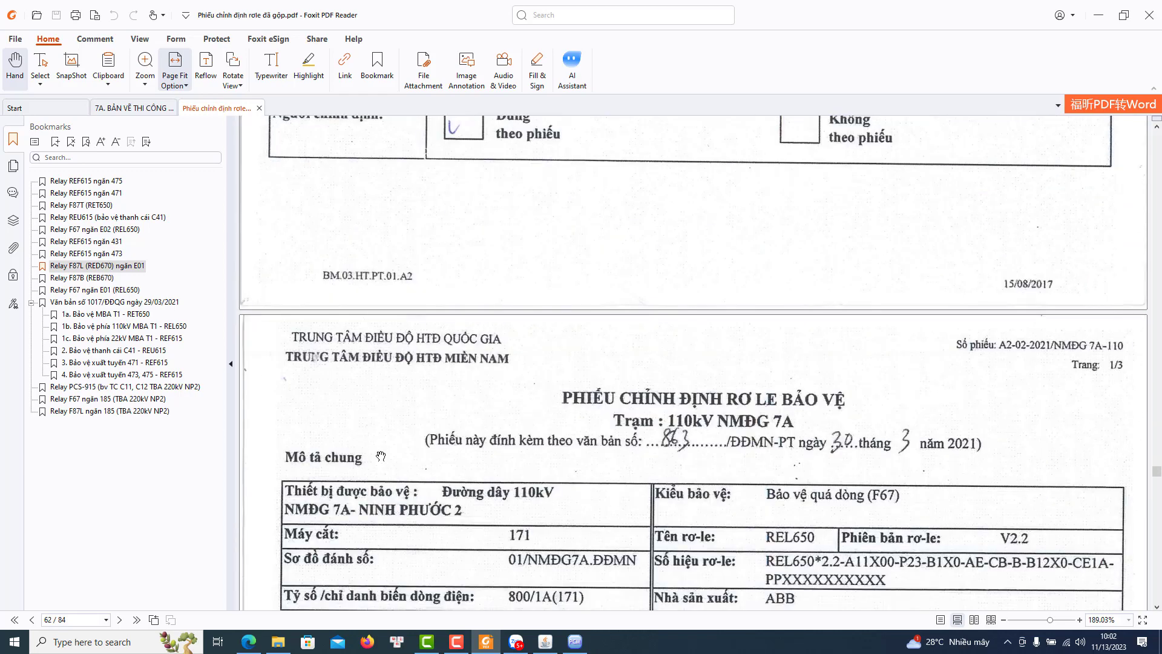
pyautogui.scroll(-4, 401, 442)
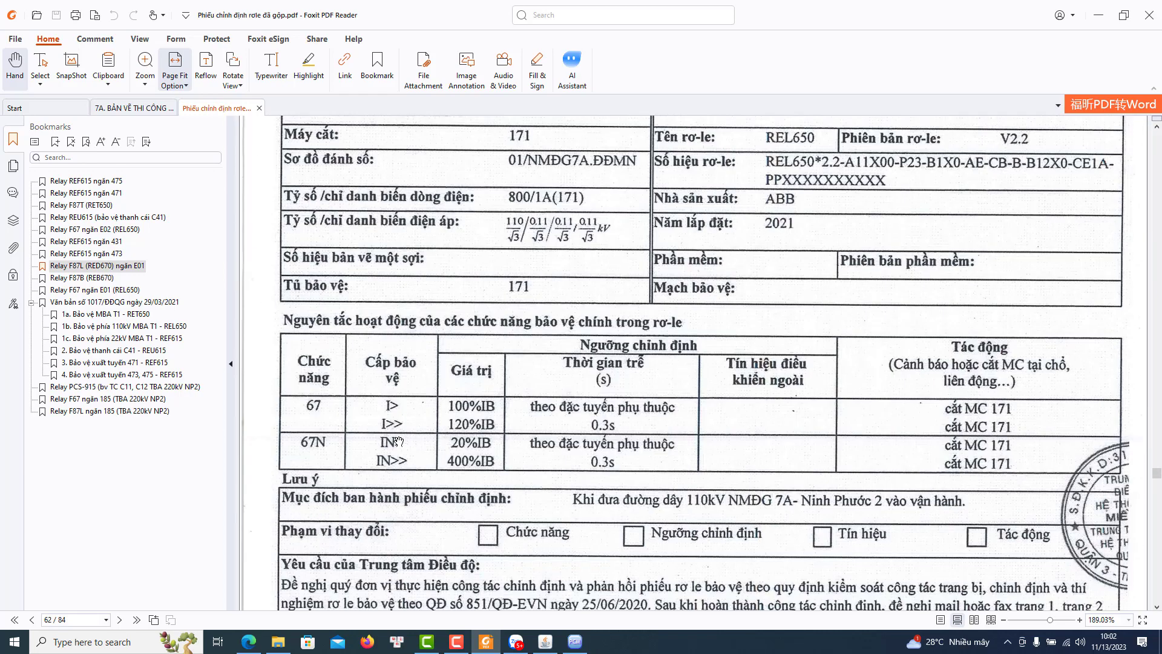
pyautogui.scroll(-18, 399, 441)
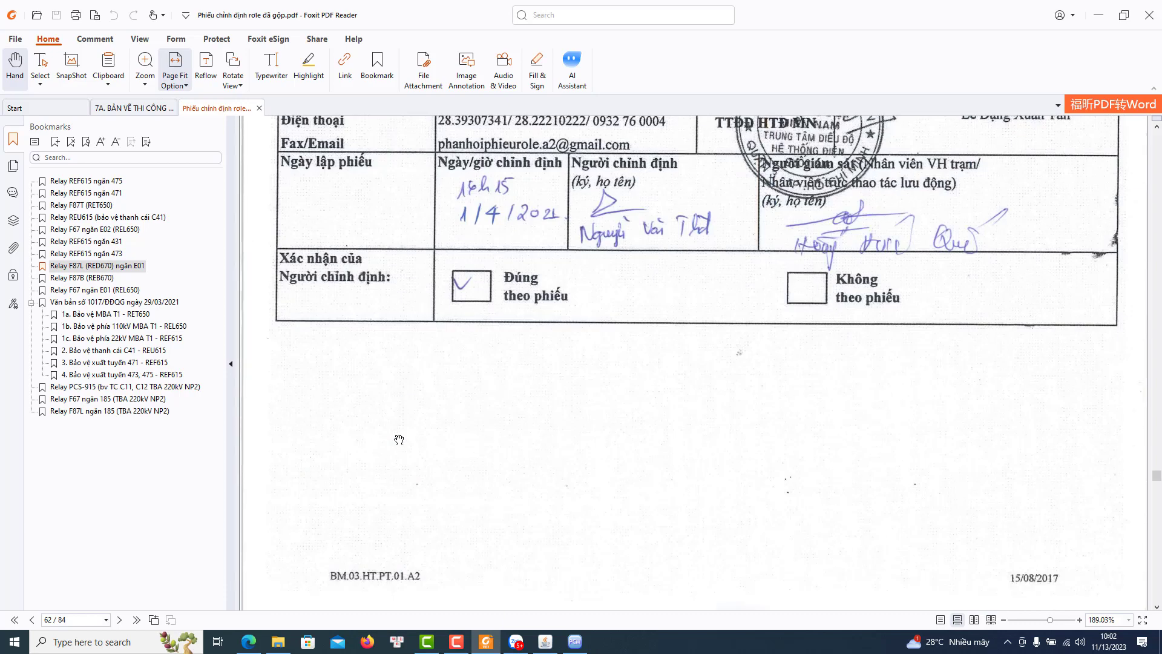
pyautogui.scroll(-16, 398, 437)
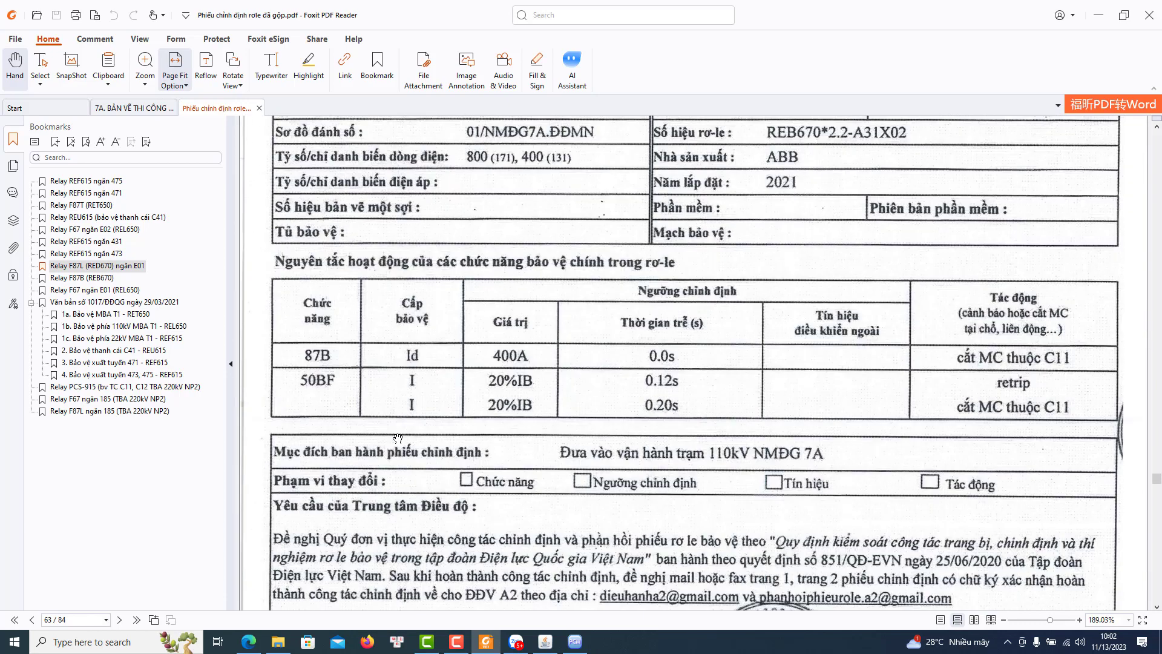
pyautogui.scroll(-5, 398, 437)
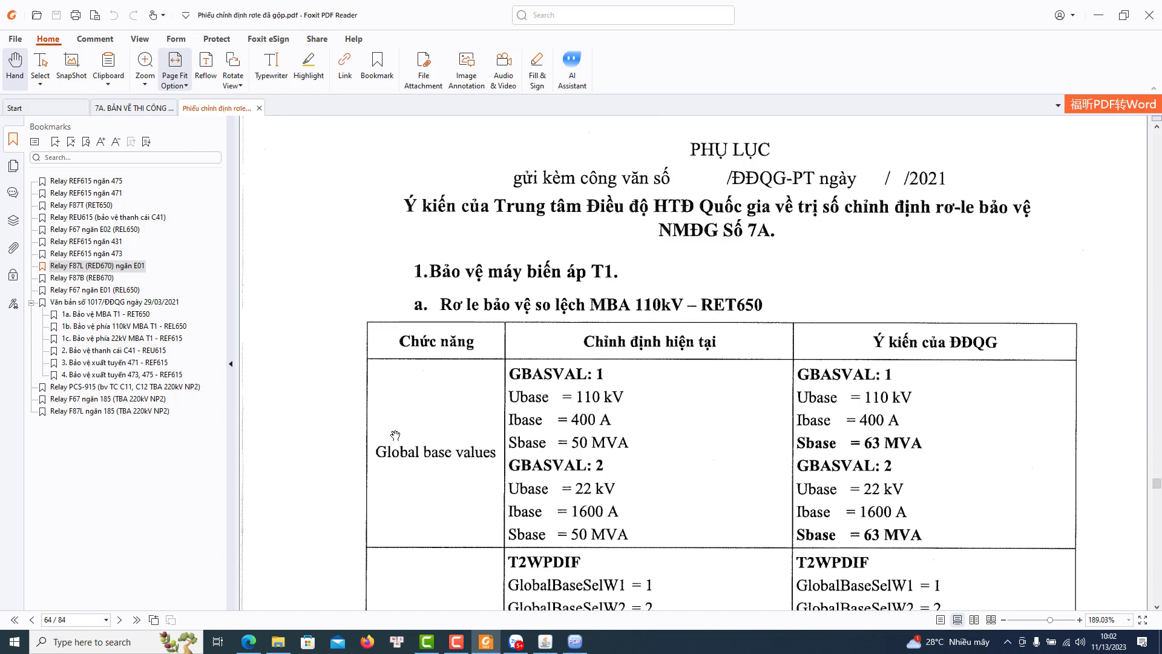
pyautogui.scroll(-18, 392, 436)
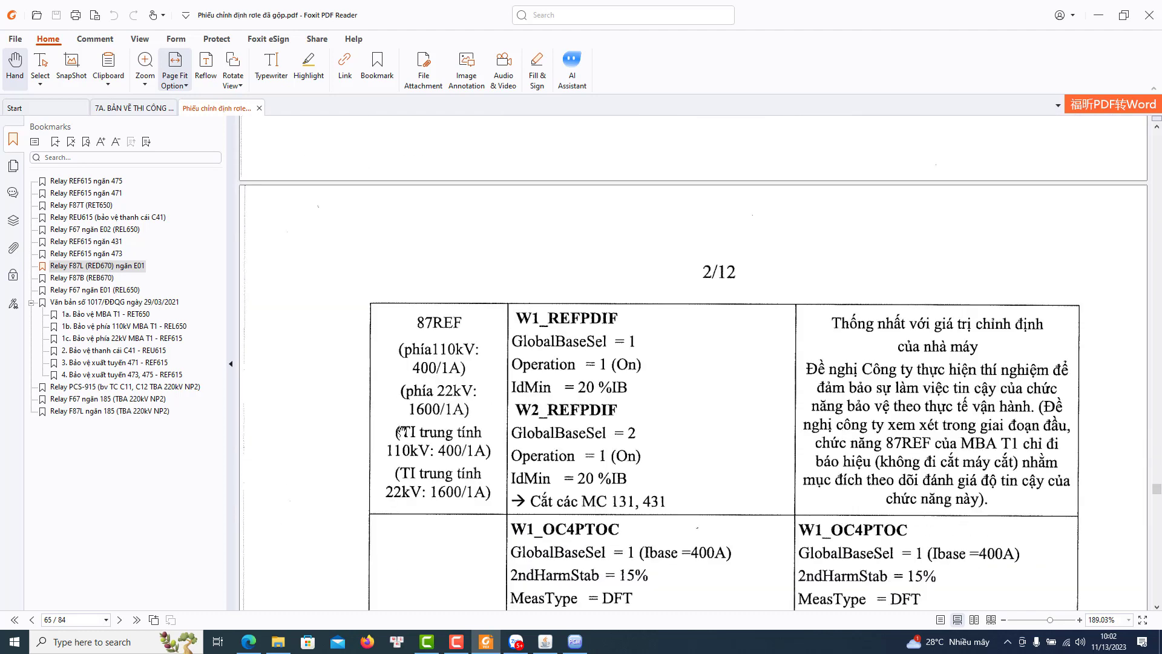
pyautogui.scroll(-12, 402, 431)
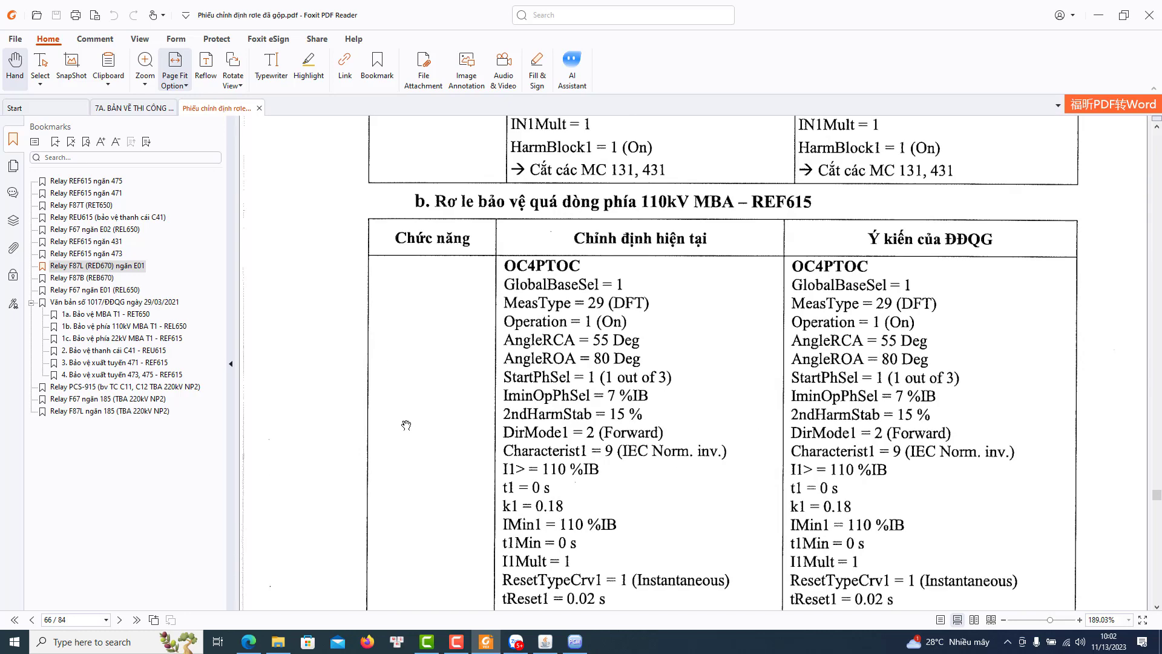
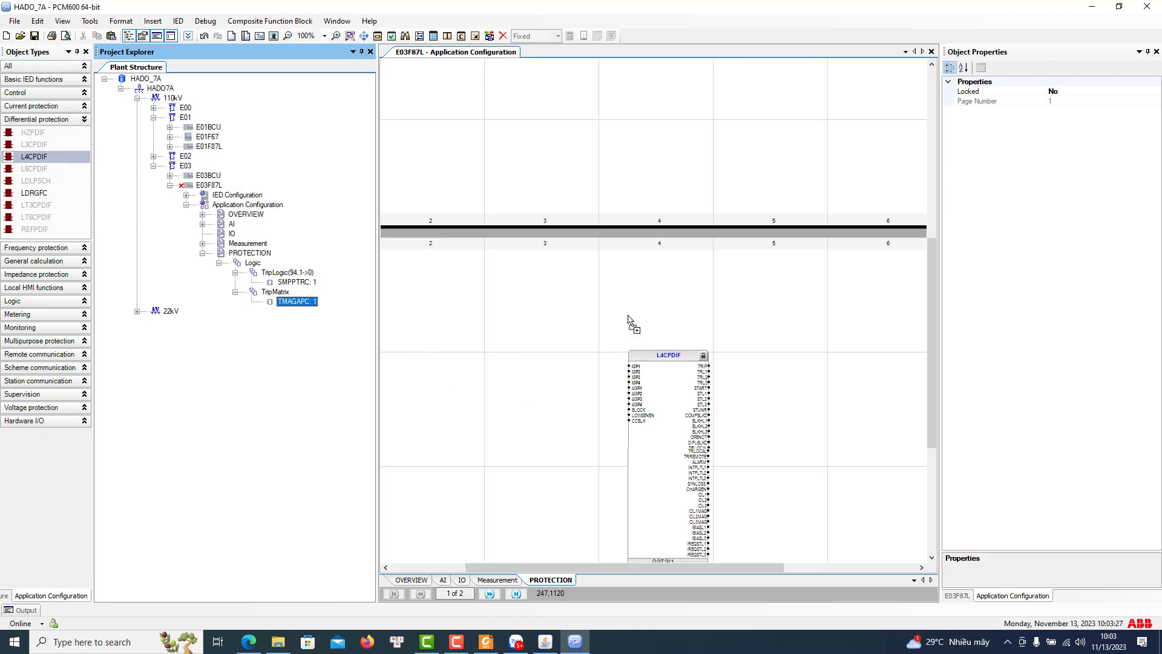
# Place an L4CPDIF line differential block on page 2 of PROTECTION, assign its default instance and shift it left
pyautogui.click(612, 357)
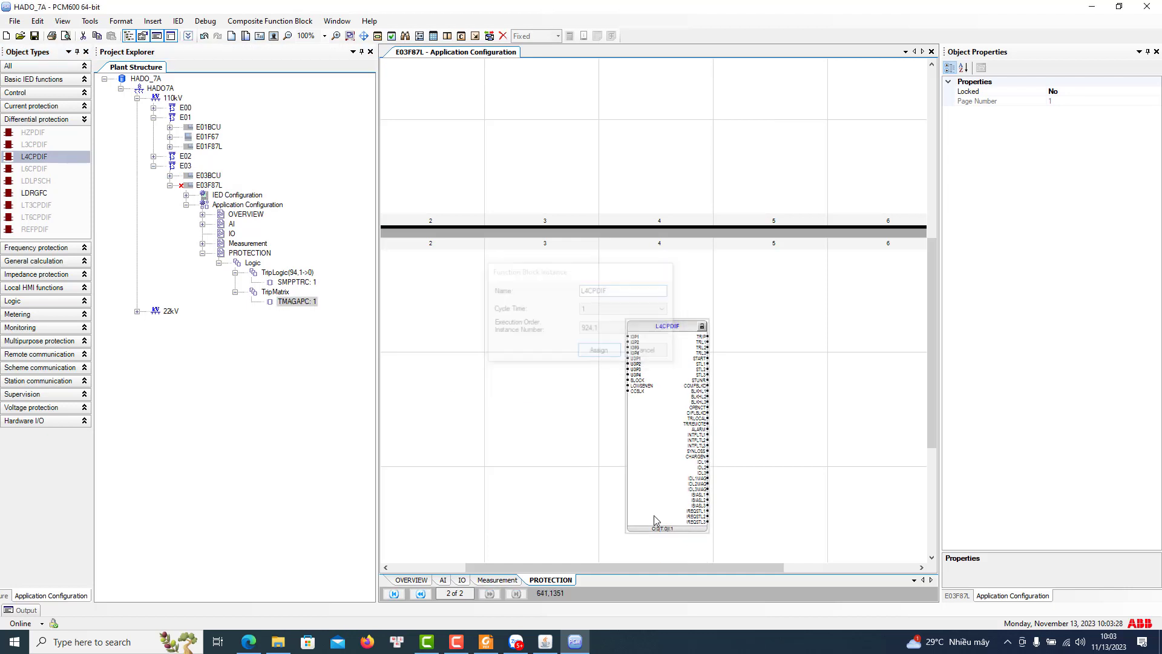
pyautogui.moveTo(638, 569); pyautogui.dragTo(586, 566)
pyautogui.moveTo(780, 491); pyautogui.dragTo(589, 473)
pyautogui.click(725, 449)
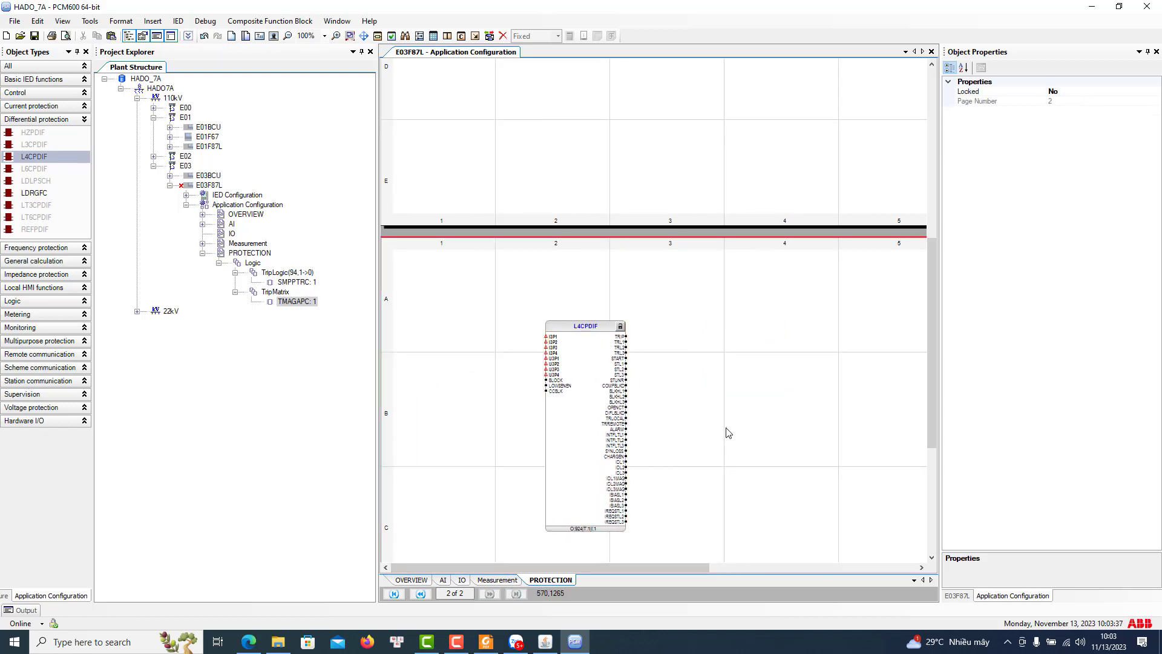
# Check the description of the LDRGFC function among the differential protection object types
pyautogui.scroll(-1, 674, 440)
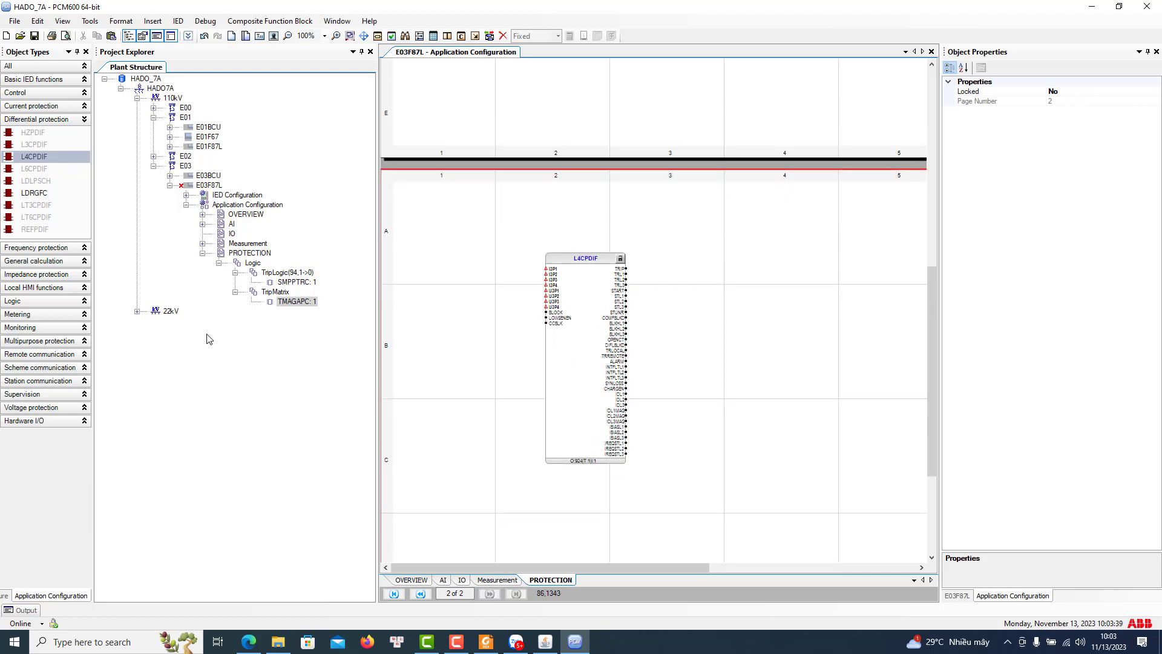
pyautogui.click(34, 195)
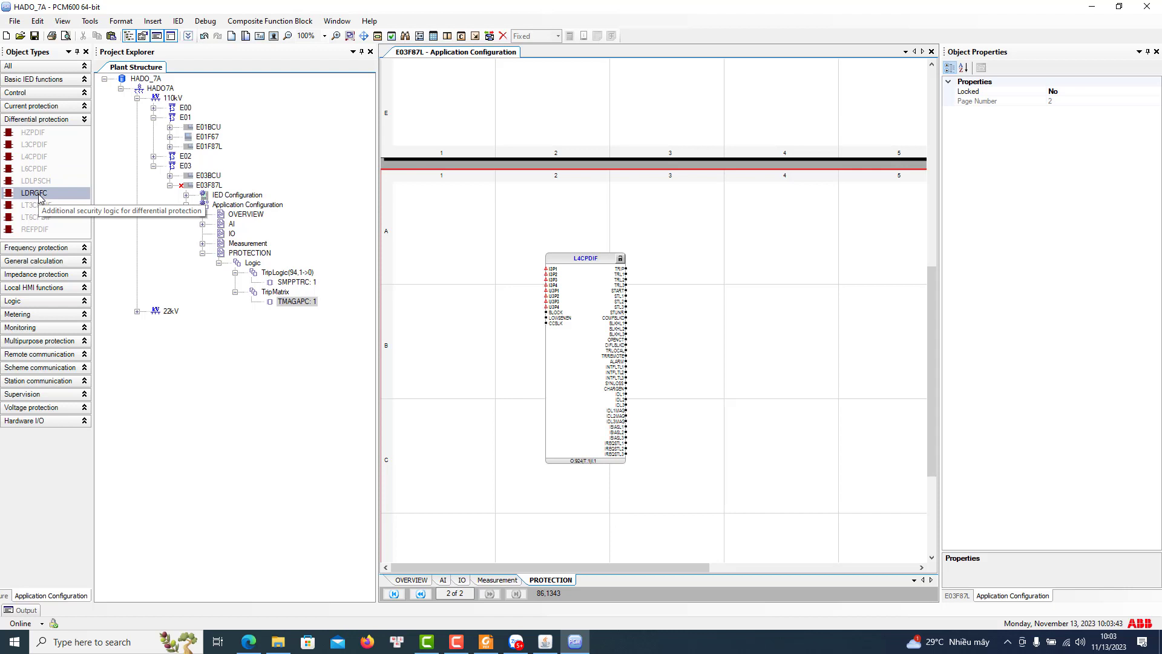
pyautogui.moveTo(38, 193); pyautogui.dragTo(110, 222)
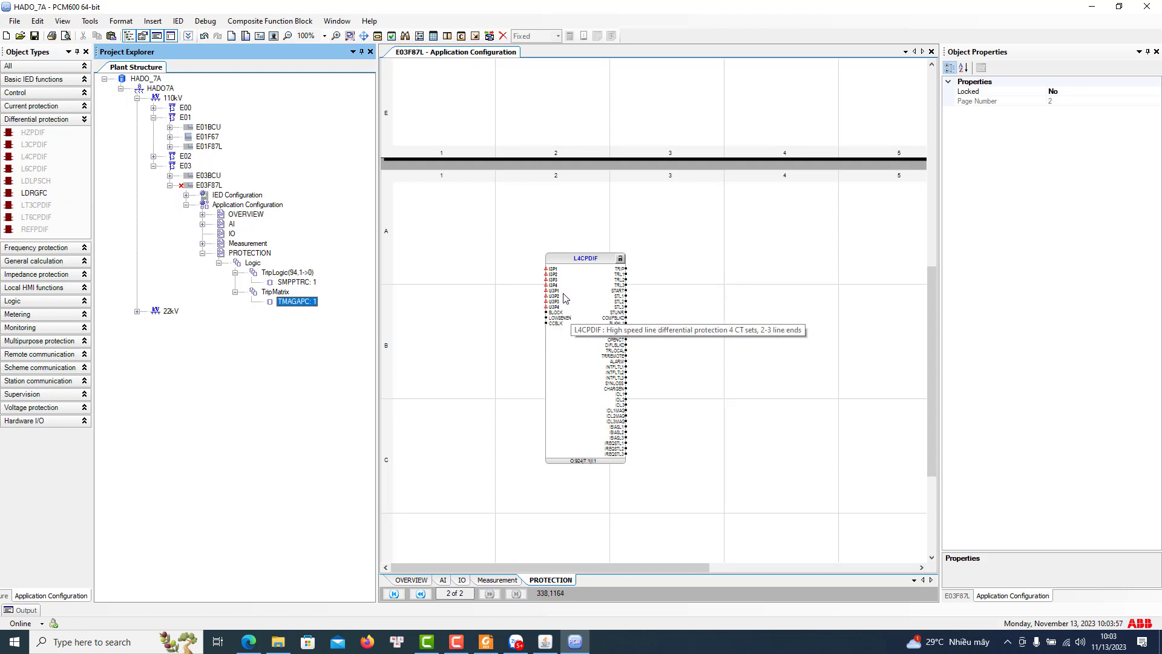
# Examine the input and output signals of the L4CPDIF block and the properties of its I3P3 input
pyautogui.scroll(1, 532, 281)
pyautogui.scroll(4, 533, 281)
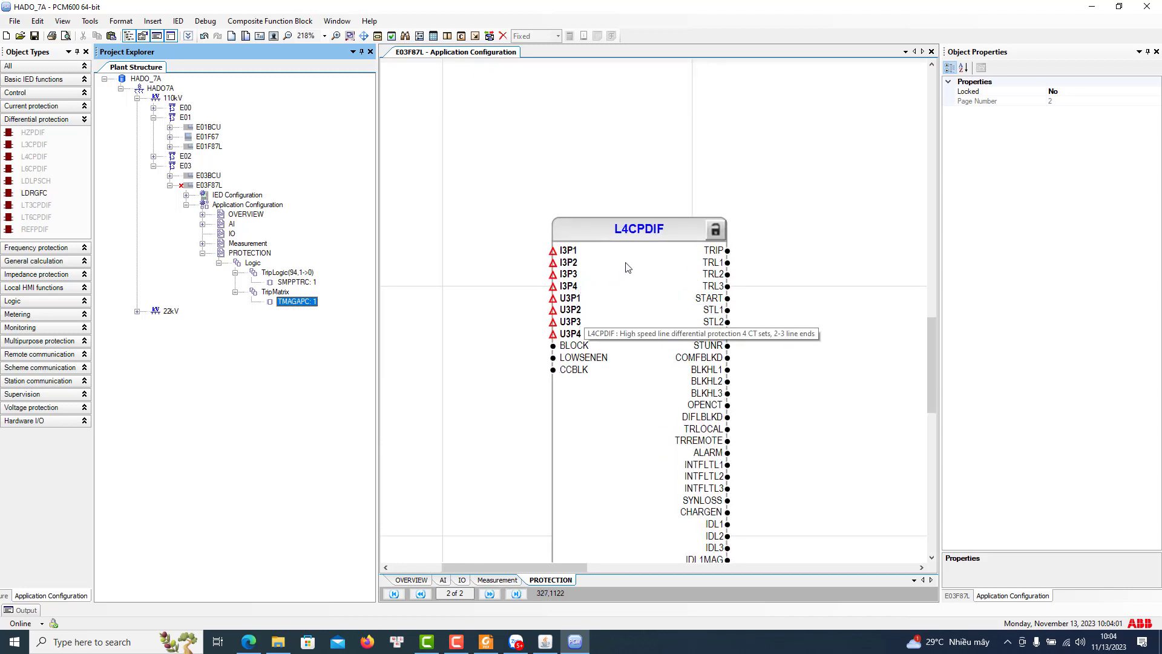
pyautogui.scroll(-1, 628, 268)
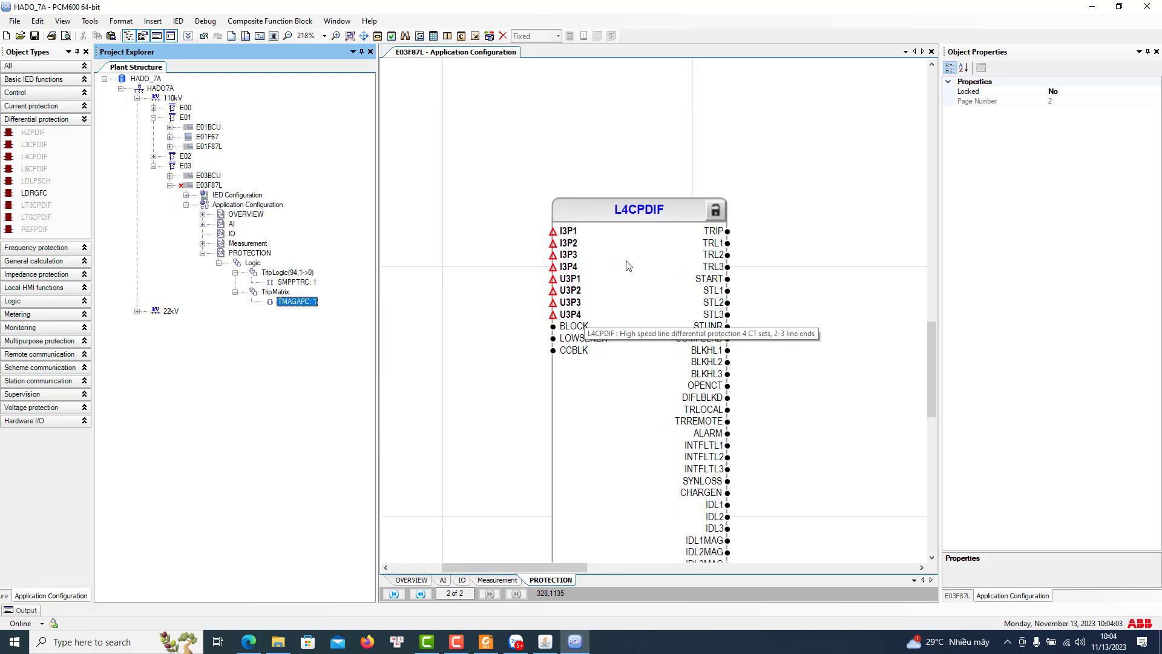
pyautogui.scroll(-3, 672, 288)
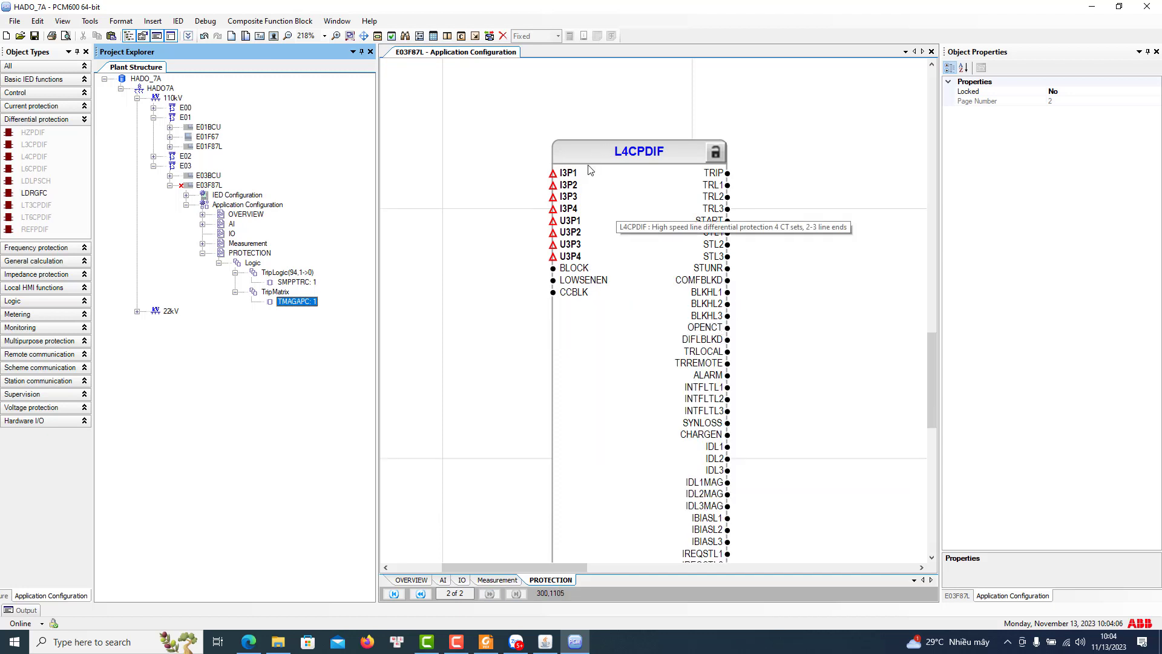
pyautogui.click(569, 197)
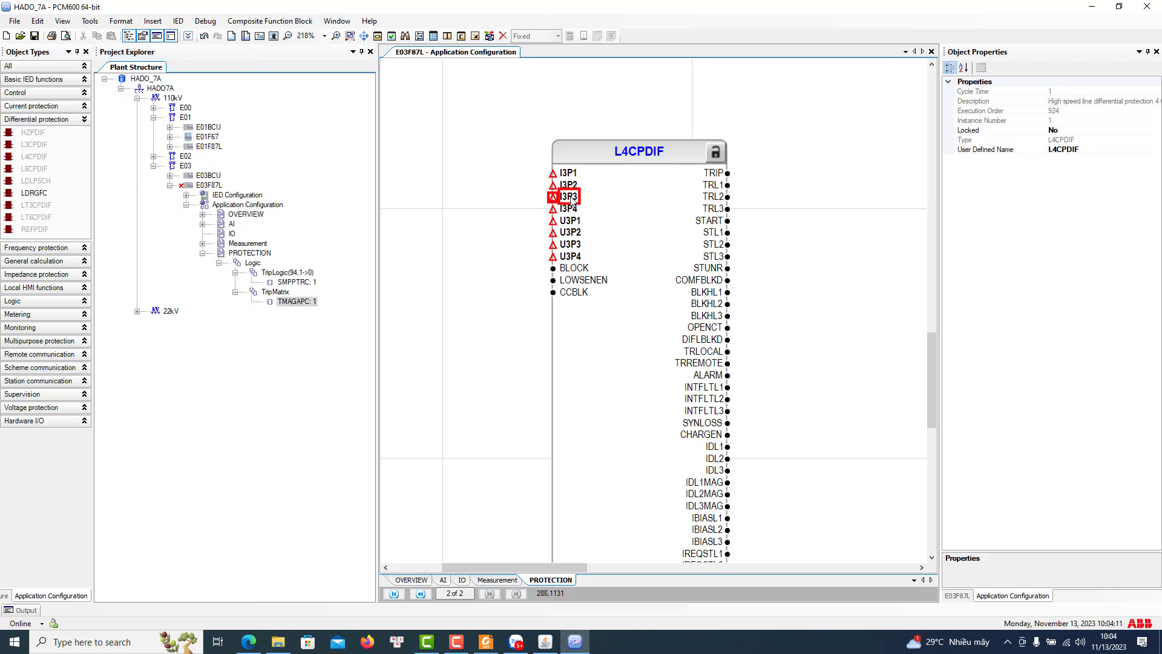
pyautogui.click(572, 198)
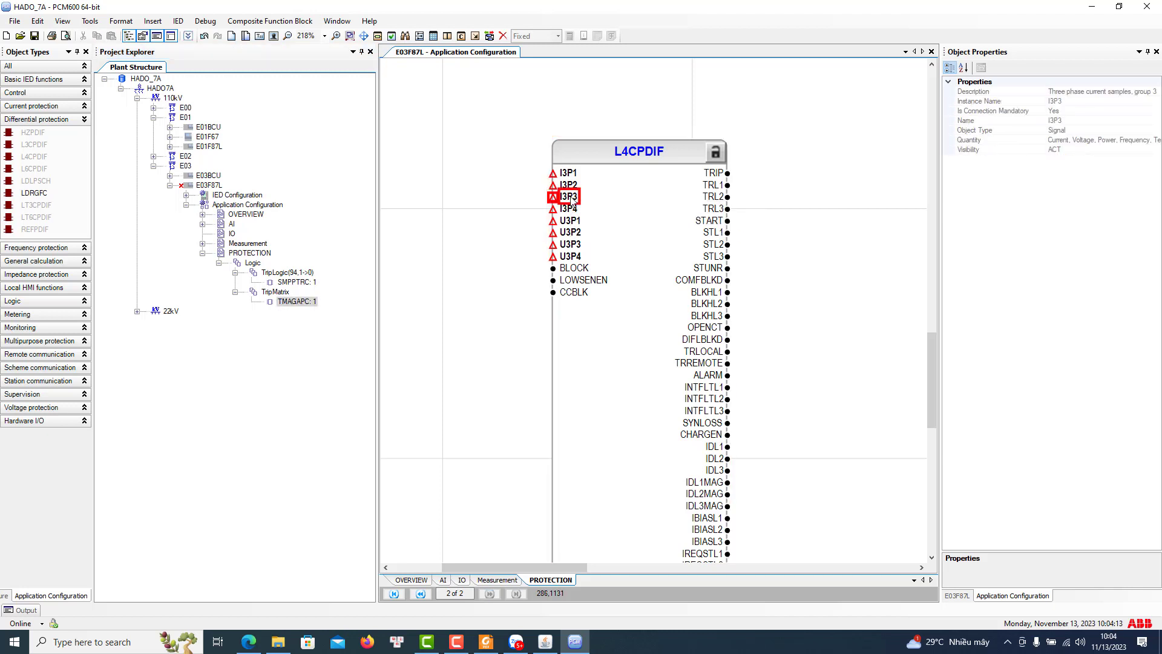
pyautogui.click(488, 583)
pyautogui.click(535, 581)
pyautogui.click(509, 581)
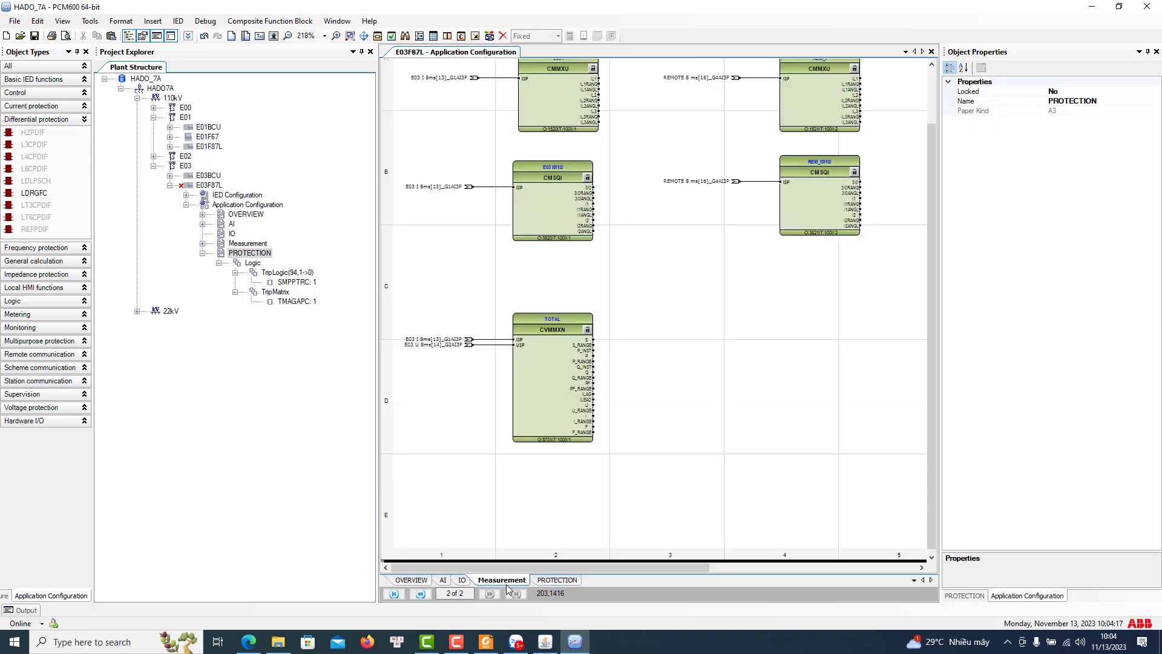
pyautogui.click(553, 582)
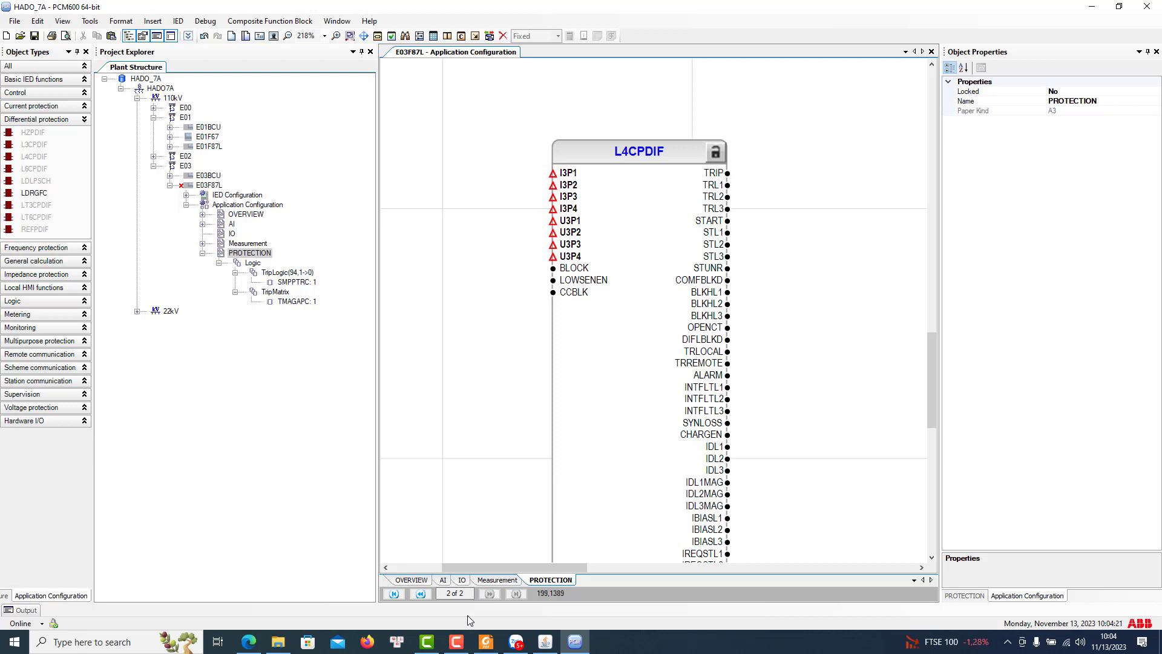
pyautogui.click(498, 581)
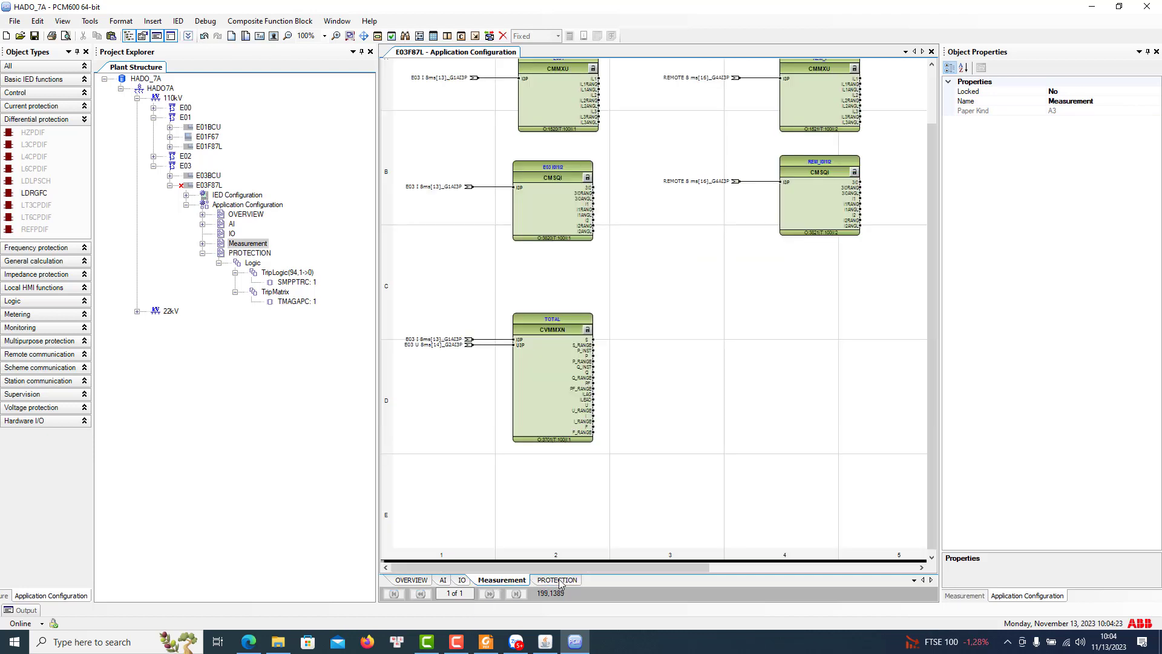
pyautogui.click(557, 580)
# Insert a new main application, name it COMMON and place it ahead of PROTECTION
pyautogui.click(153, 21)
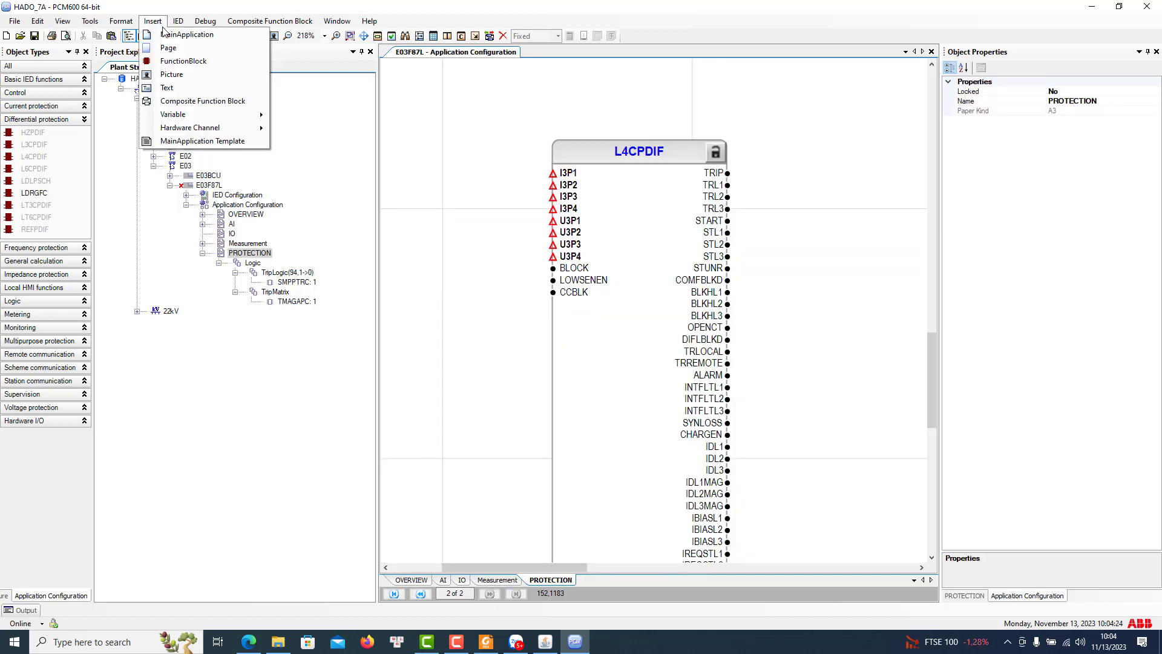
pyautogui.click(169, 33)
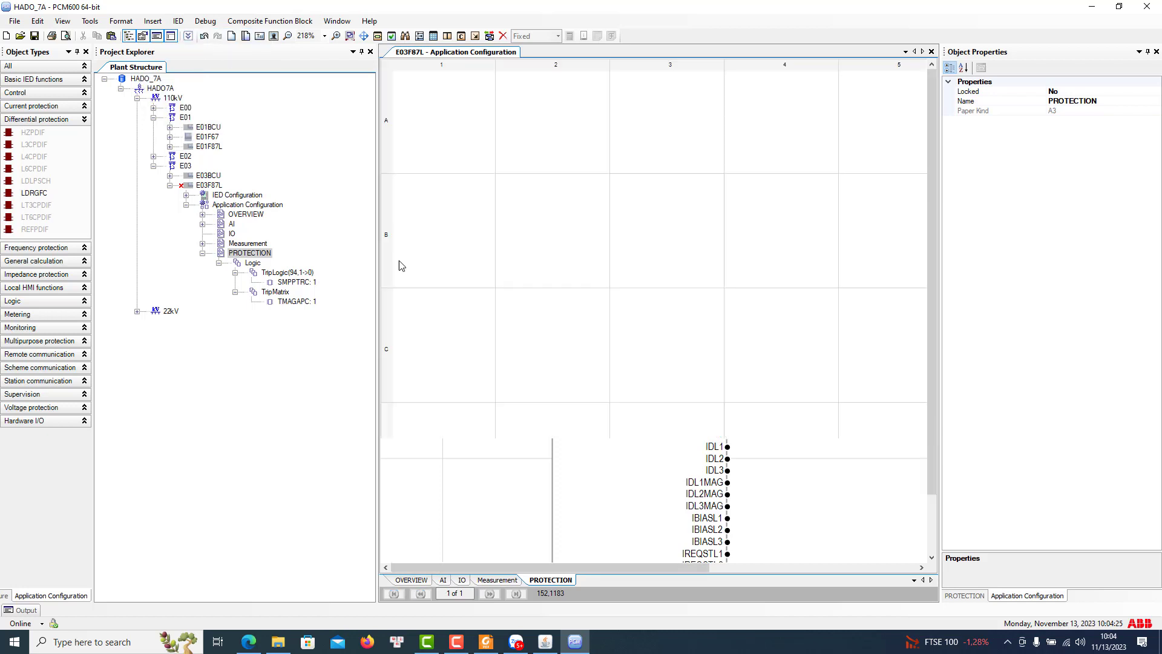
pyautogui.click(566, 582)
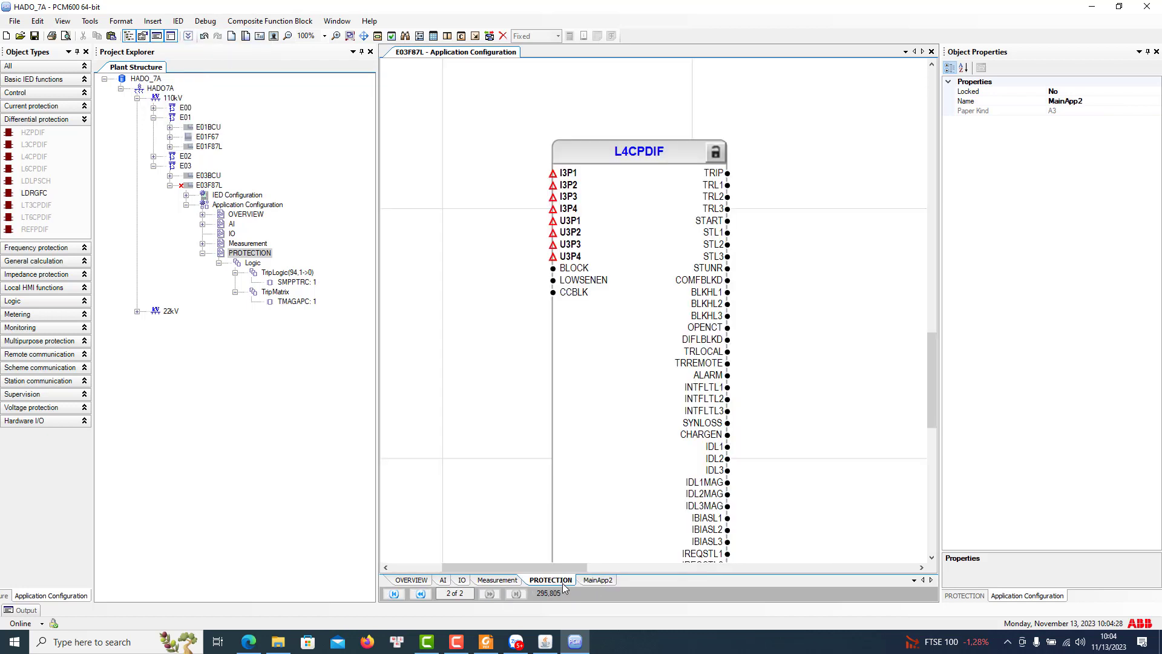
pyautogui.click(565, 583)
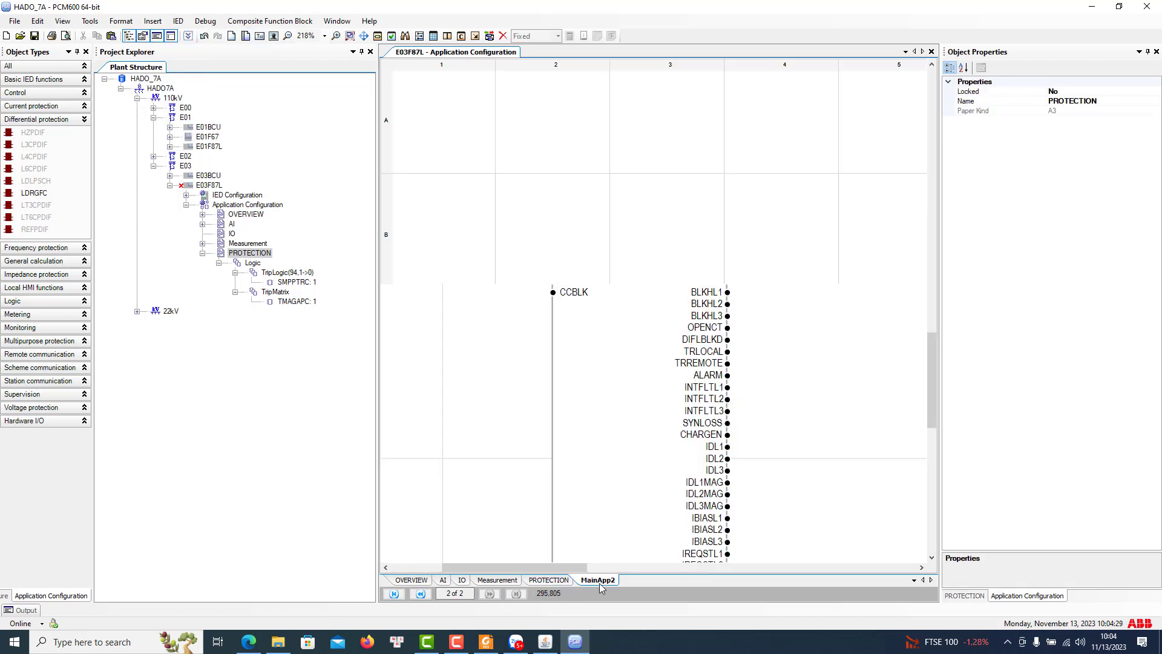
pyautogui.click(534, 583)
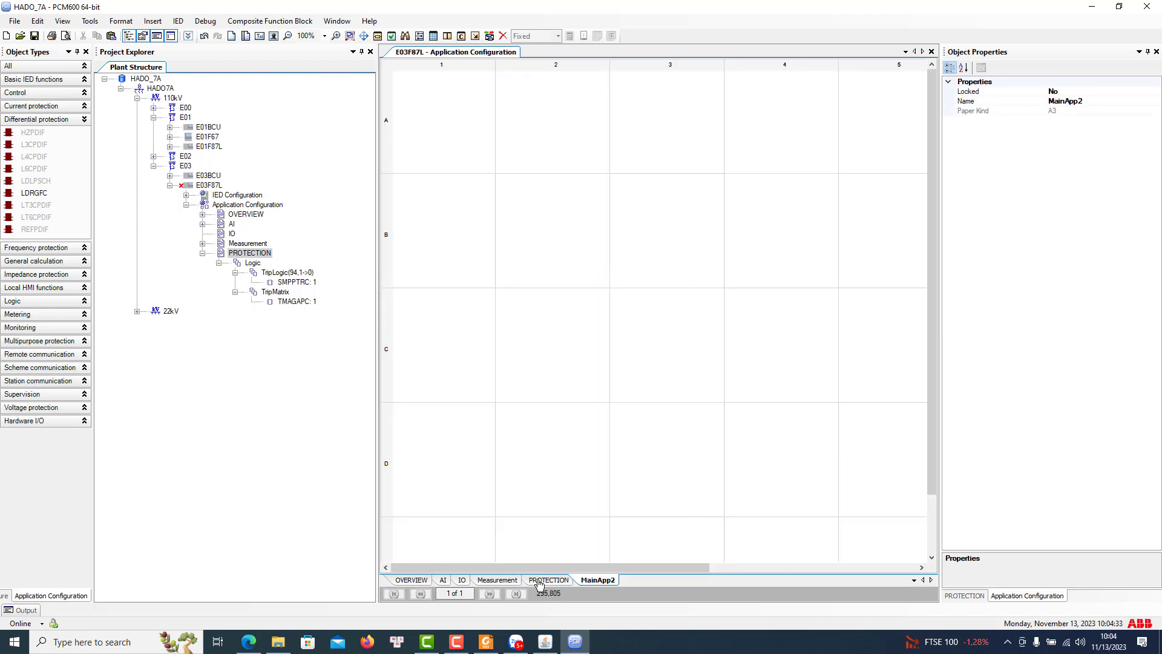
pyautogui.click(531, 582)
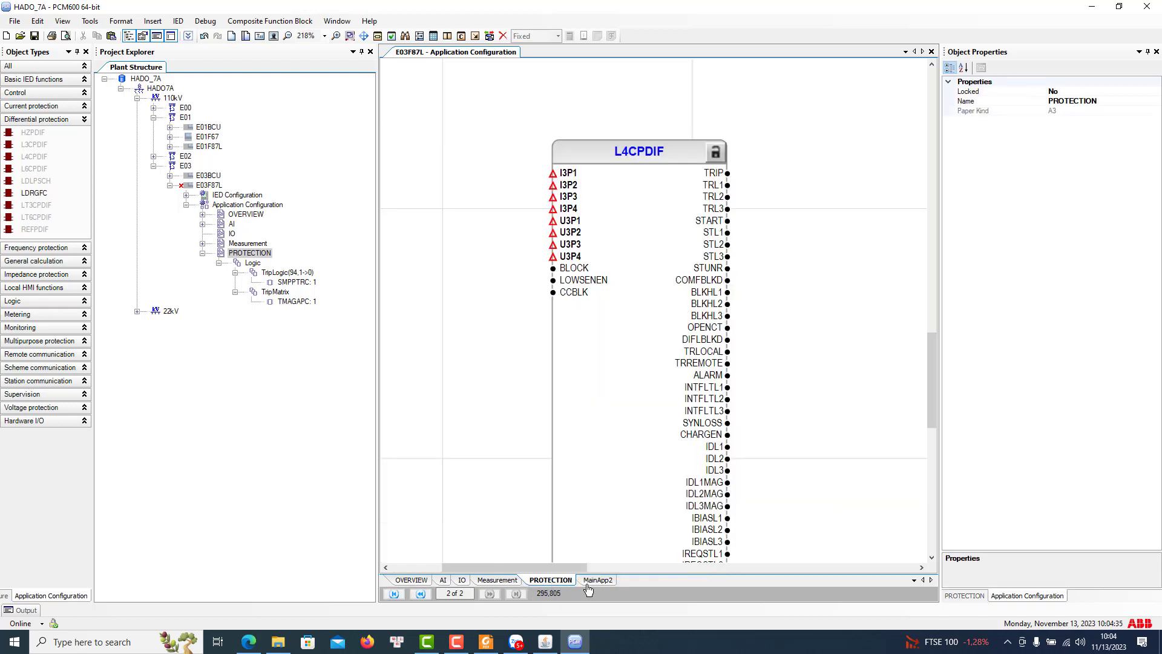
pyautogui.click(594, 582)
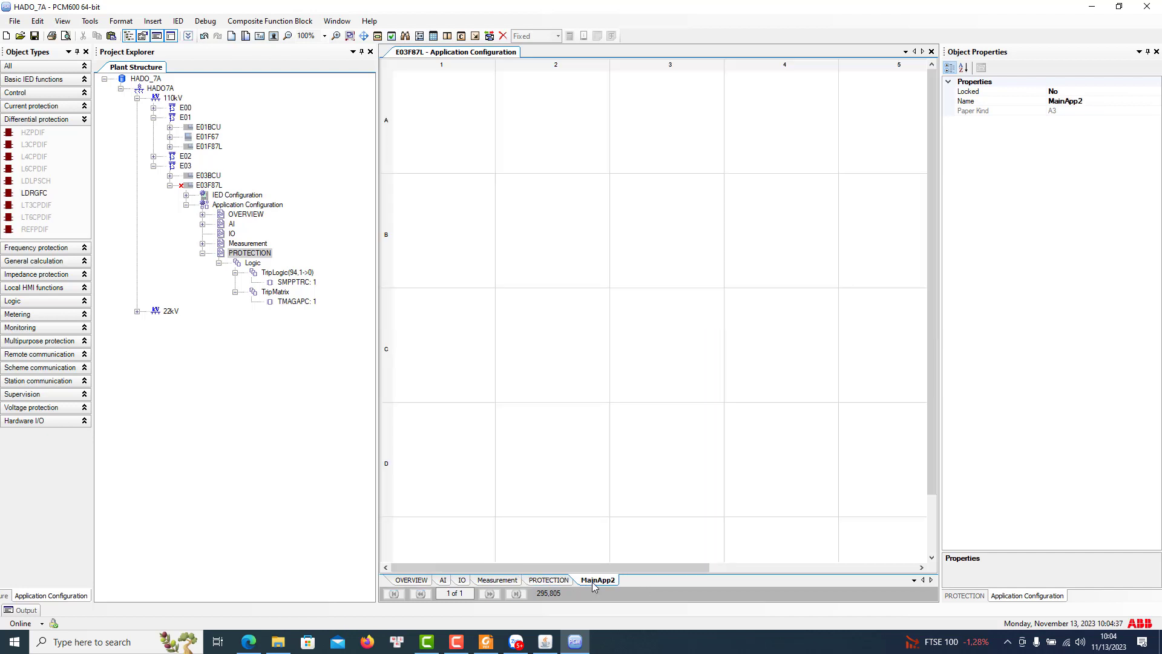
pyautogui.click(1088, 100)
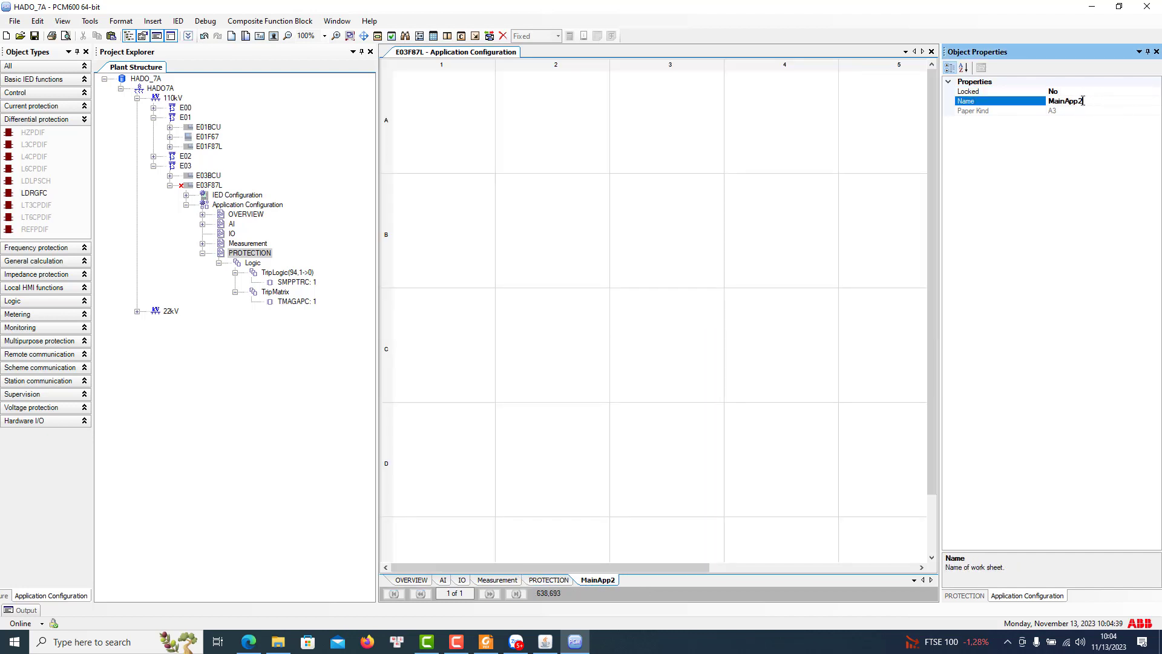
pyautogui.write('com')
pyautogui.click(783, 259)
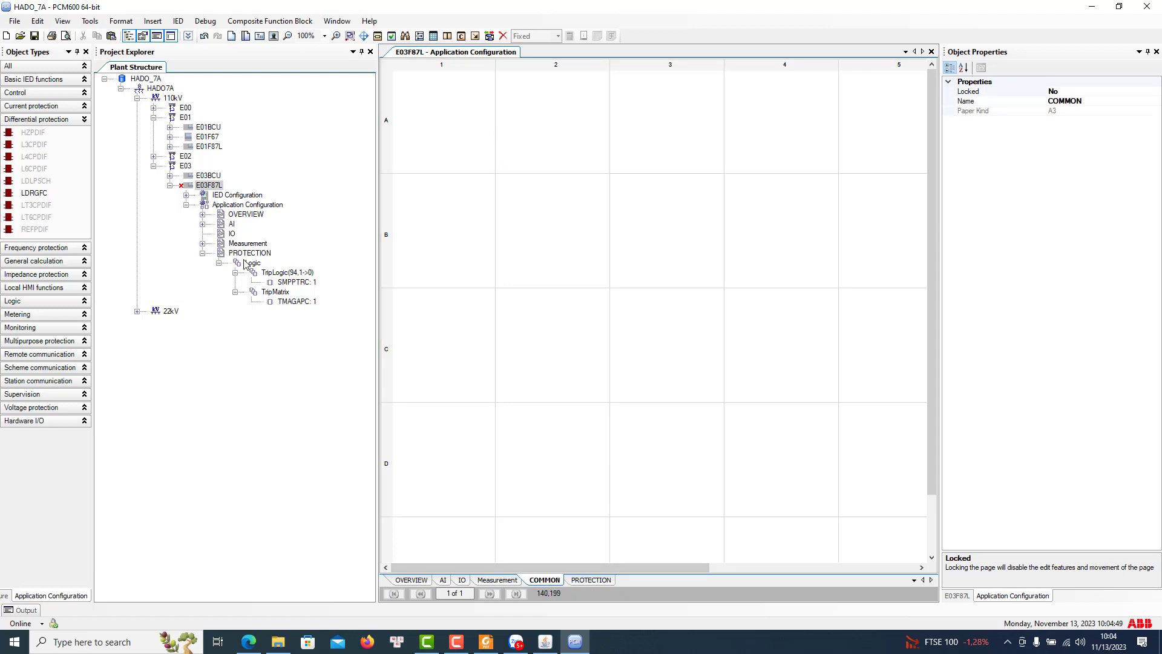
# Look through the Monitoring, Basic IED functions, Metering and Logic object types for blocks to use in the COMMON application
pyautogui.click(35, 120)
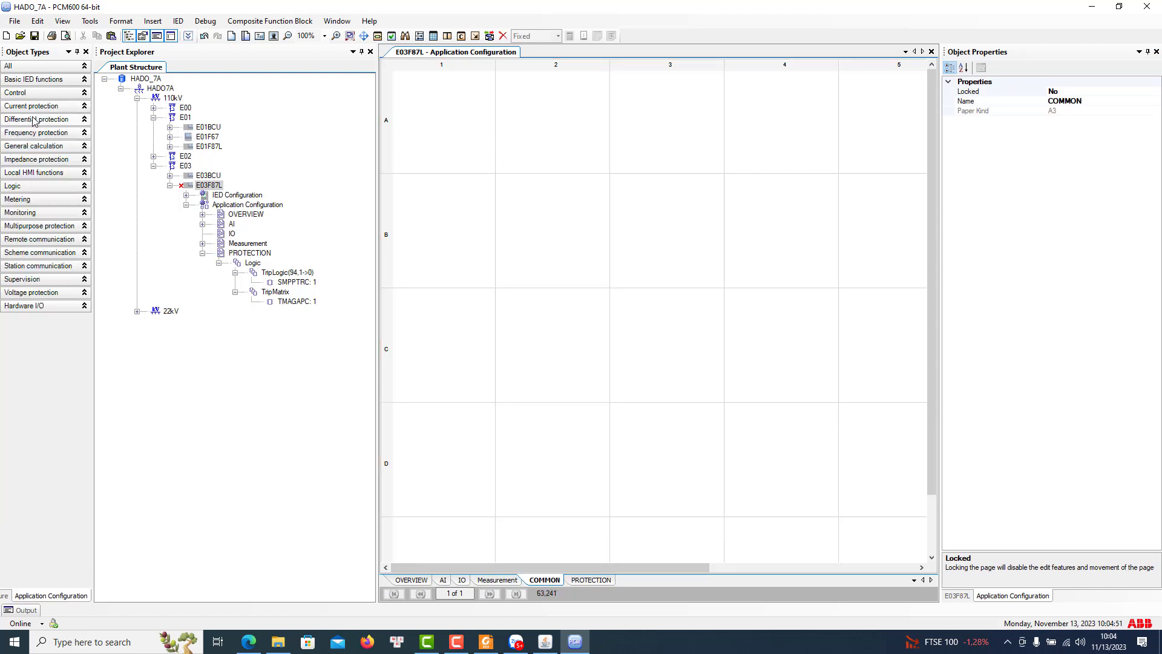
pyautogui.click(43, 213)
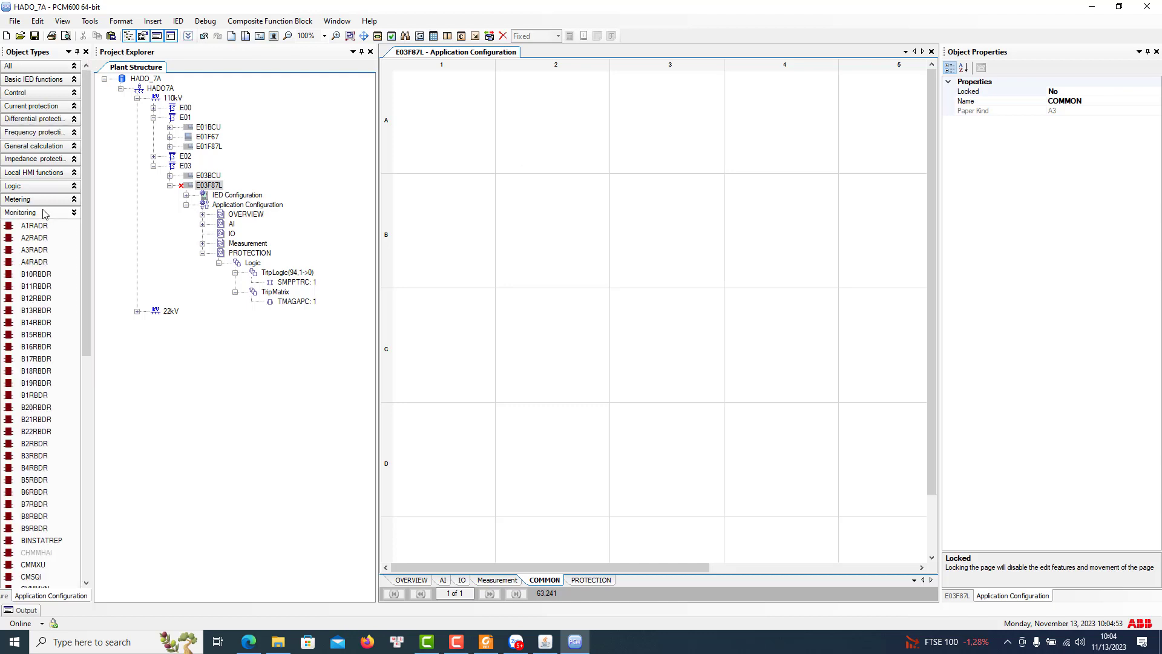
pyautogui.click(40, 213)
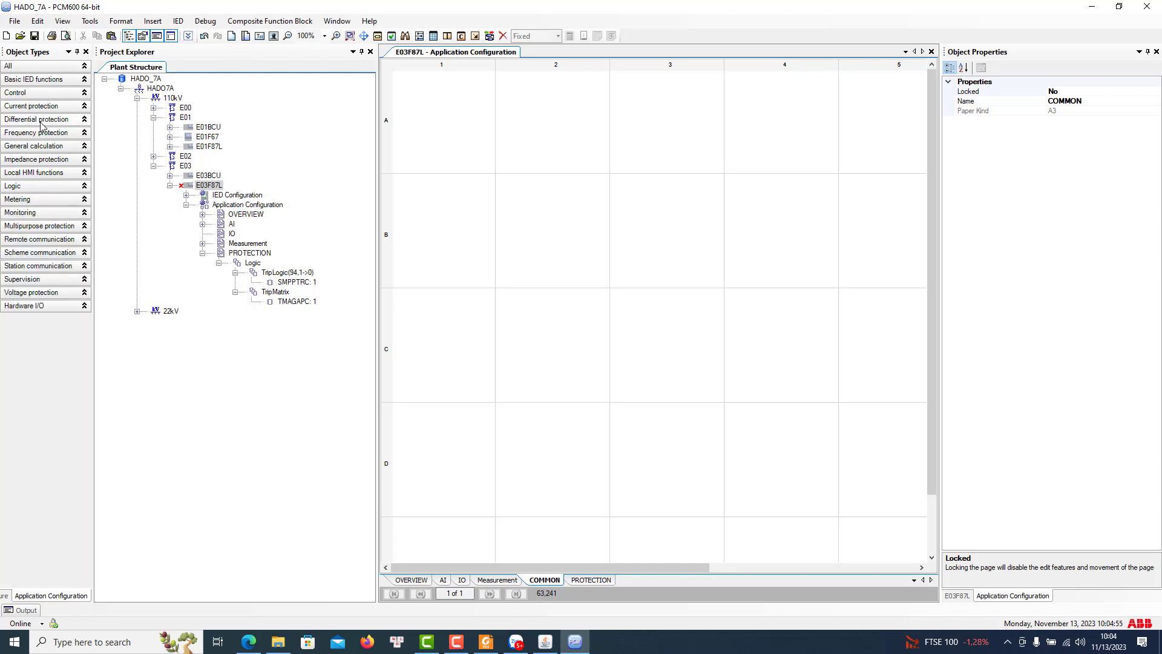
pyautogui.click(22, 79)
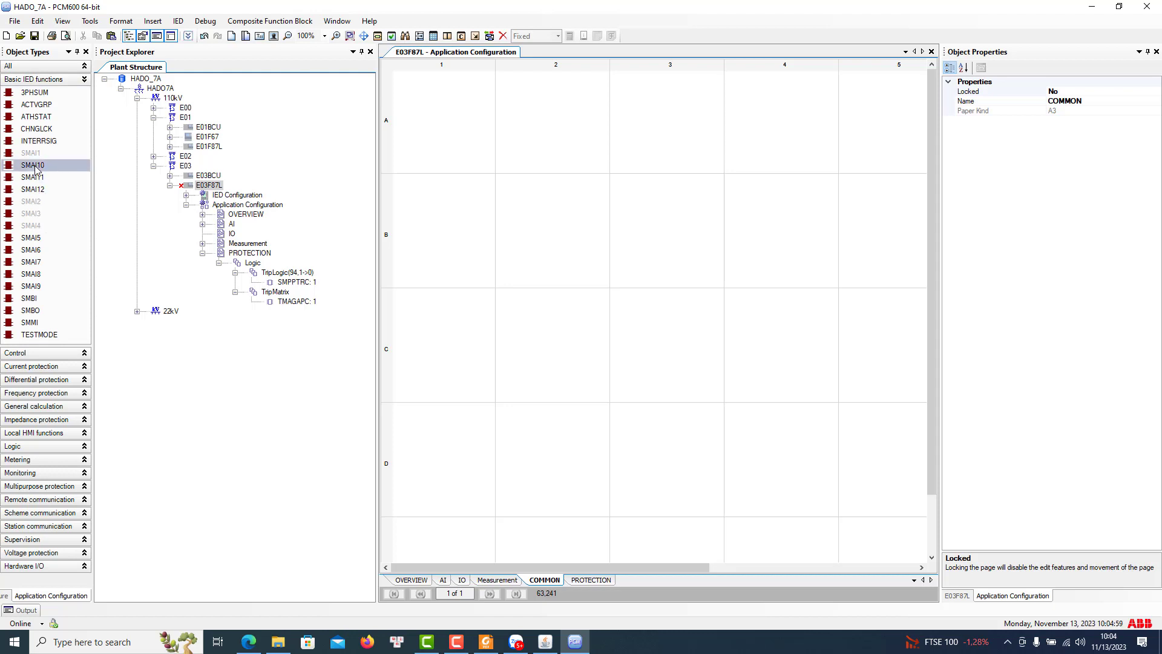
pyautogui.click(46, 83)
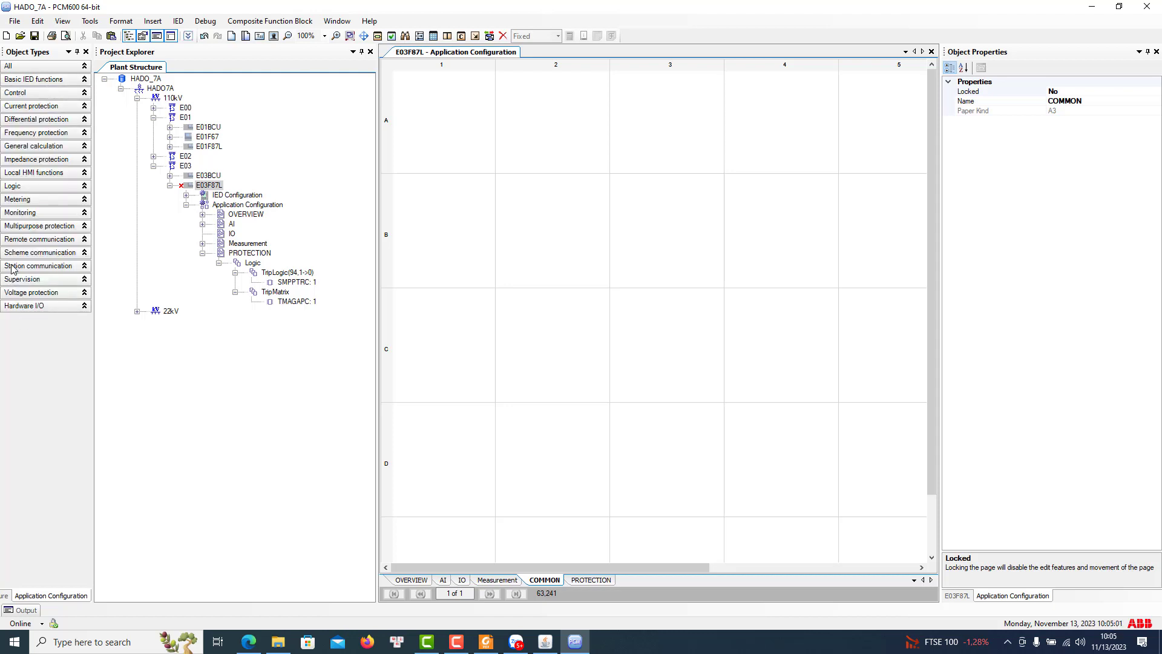
pyautogui.click(22, 213)
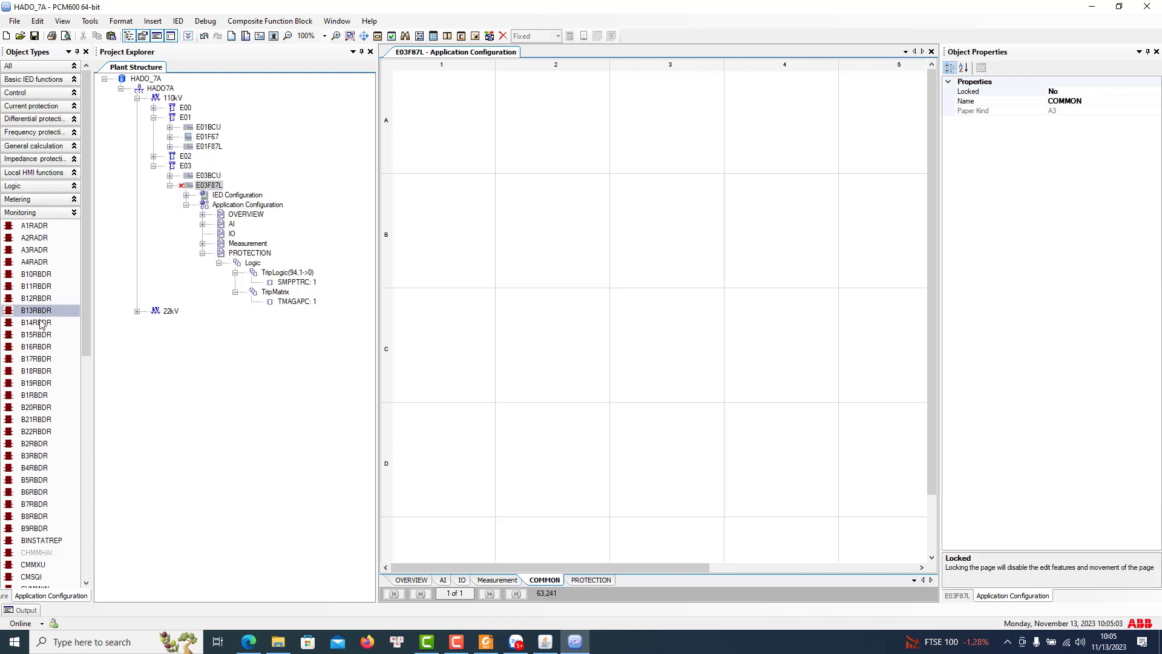
pyautogui.scroll(-10, 41, 321)
pyautogui.scroll(10, 40, 323)
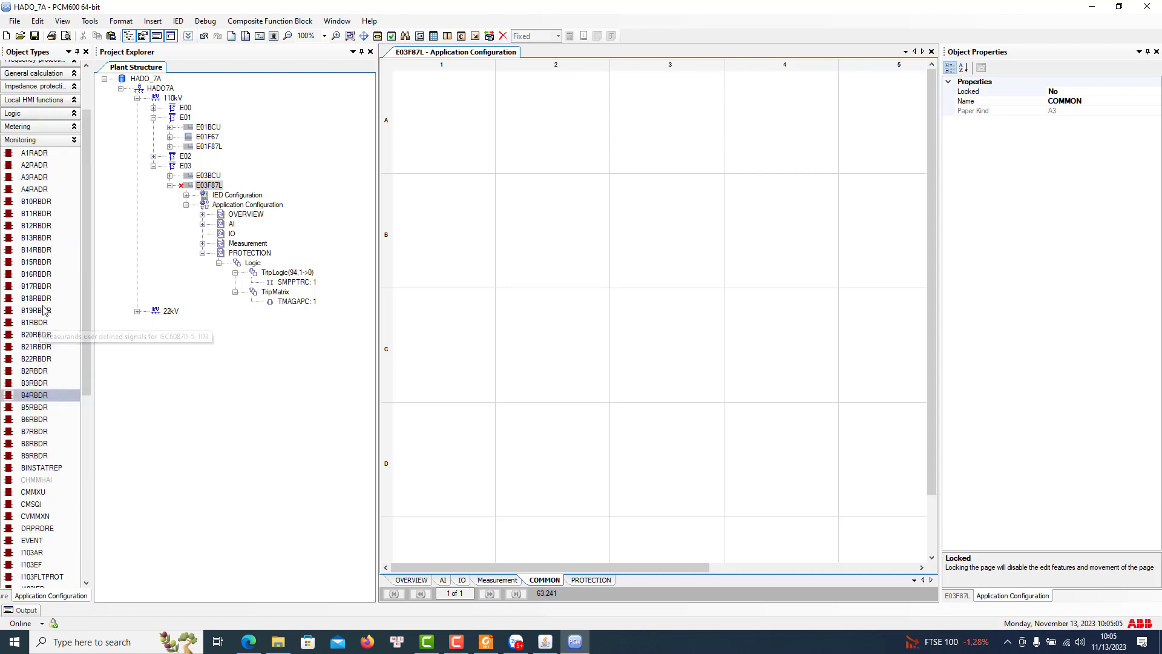
pyautogui.click(24, 126)
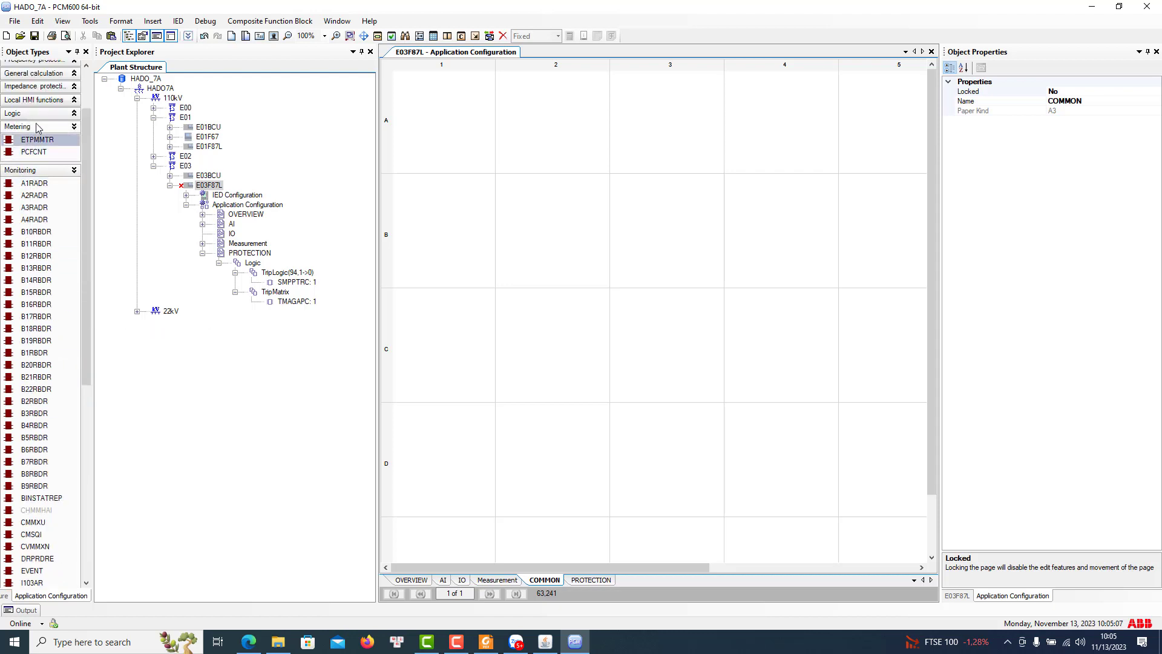
pyautogui.click(24, 126)
pyautogui.click(37, 143)
pyautogui.click(24, 187)
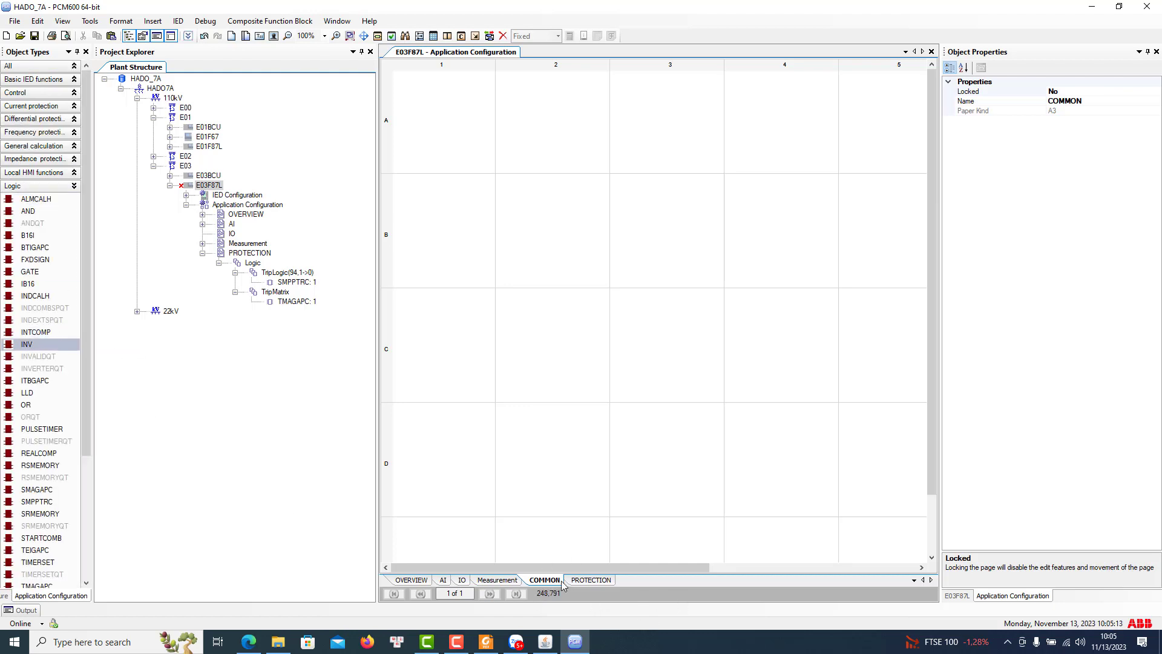
# Rename the COMMON application to CONTROL and place an FXDSIGN fixed signal block on its page with the default instance assigned
pyautogui.click(1101, 103)
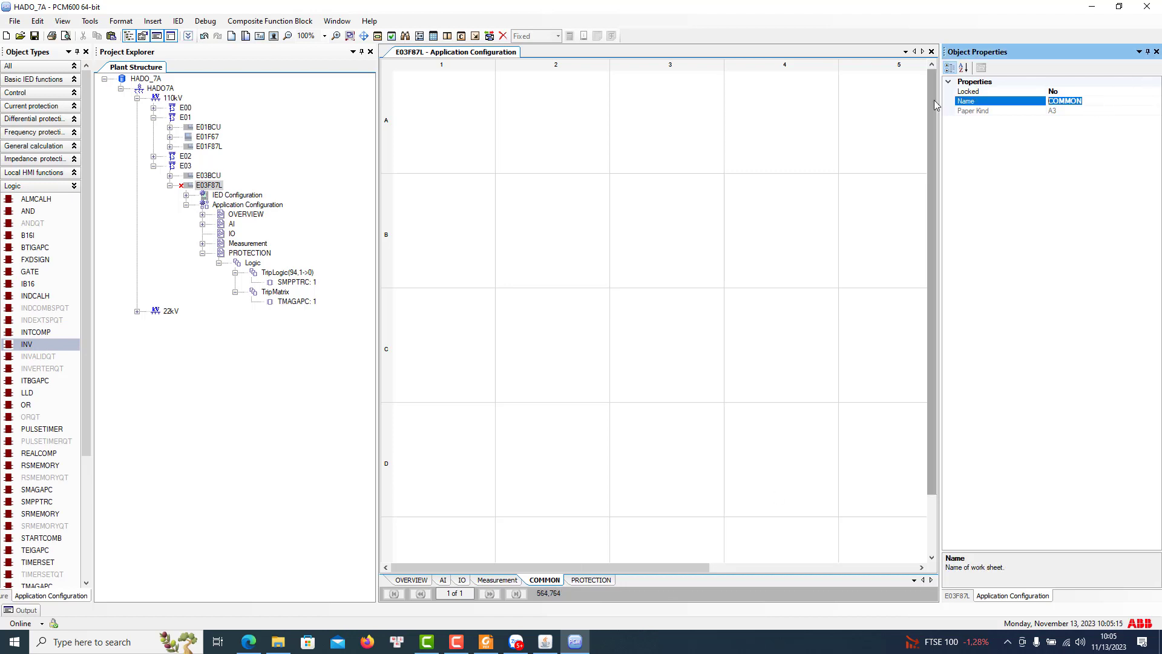
pyautogui.write('CONTROL')
pyautogui.click(407, 369)
pyautogui.moveTo(35, 259); pyautogui.dragTo(502, 137)
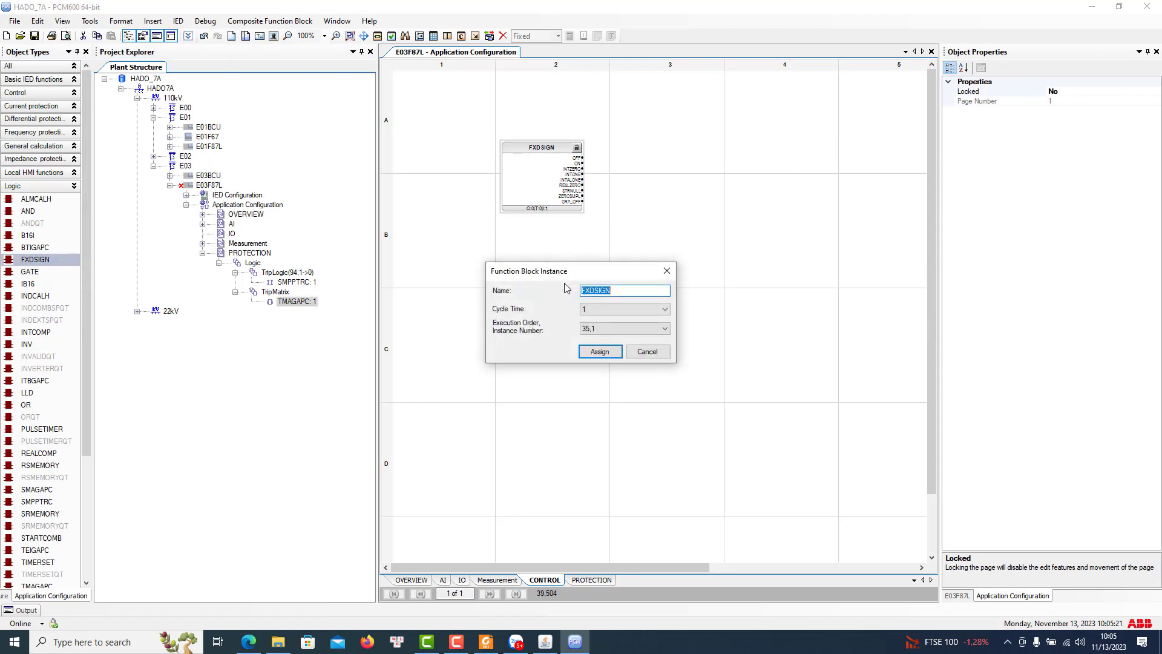
pyautogui.click(600, 352)
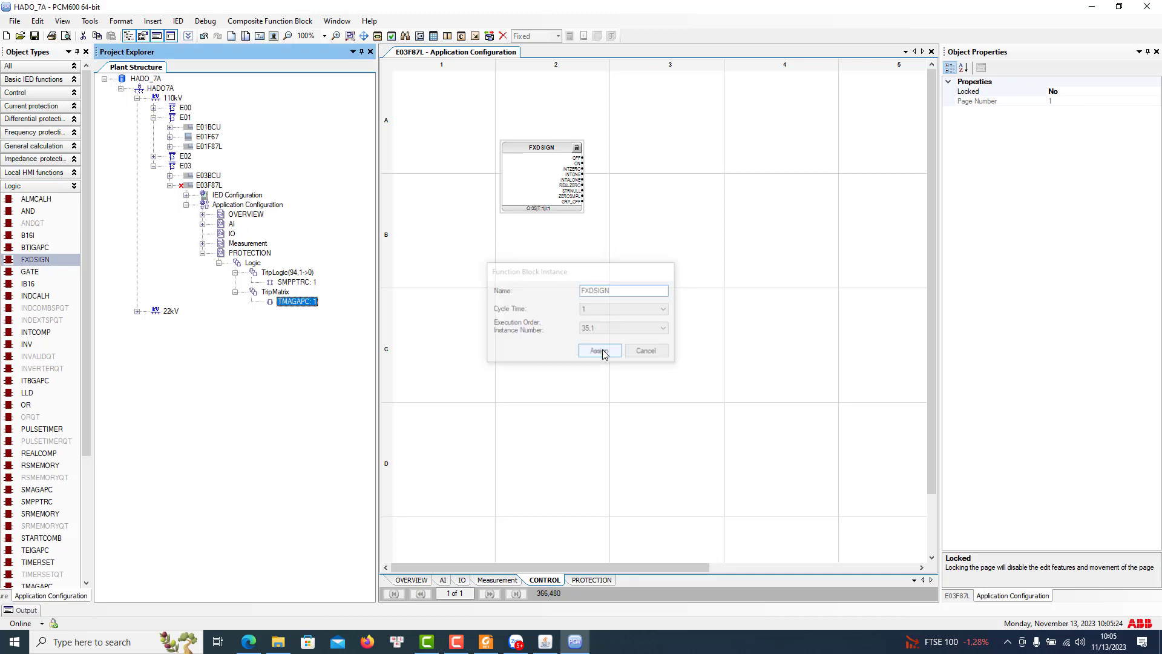
# Attach output variables to the FXDSIGN block, naming them FXDSIGN[1]_FALSE on OFF and FXDSIGN[1]_TRUE on ON
pyautogui.rightClick(578, 159)
pyautogui.moveTo(629, 161)
pyautogui.click(787, 164)
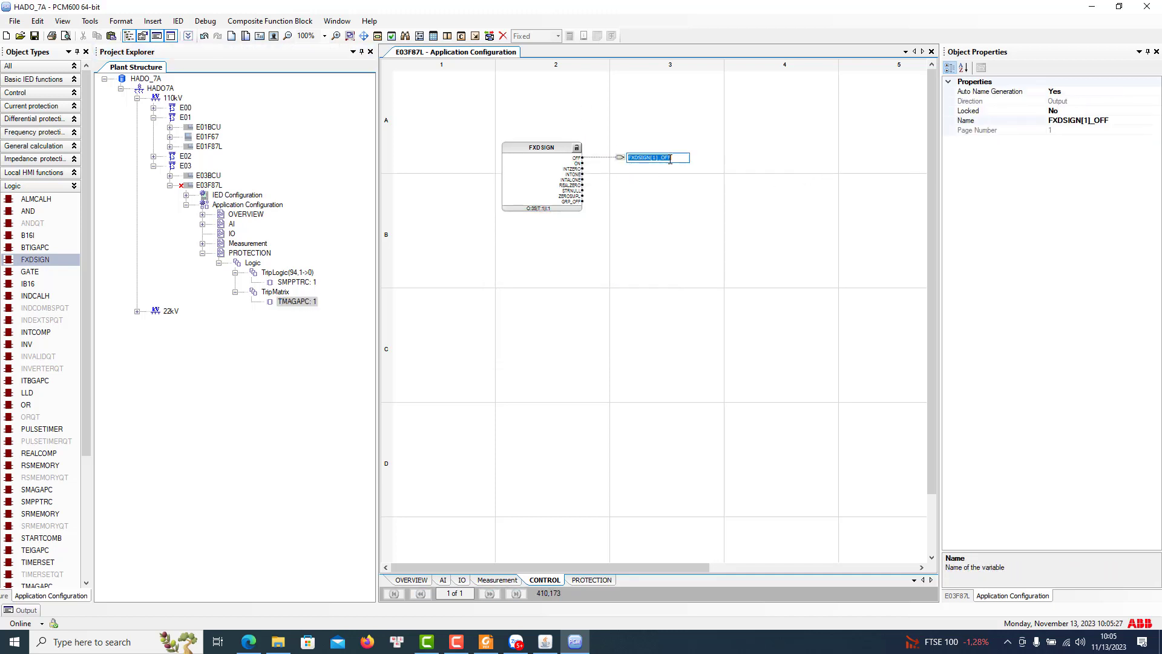
pyautogui.click(721, 185)
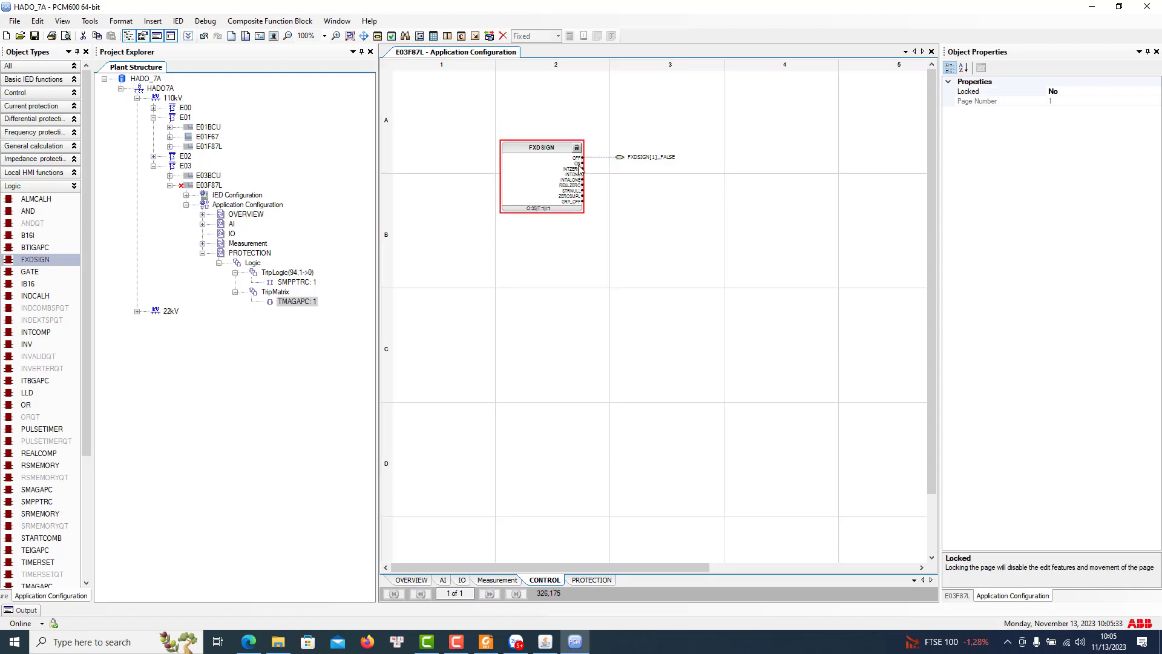
pyautogui.rightClick(580, 163)
pyautogui.moveTo(630, 166)
pyautogui.click(787, 167)
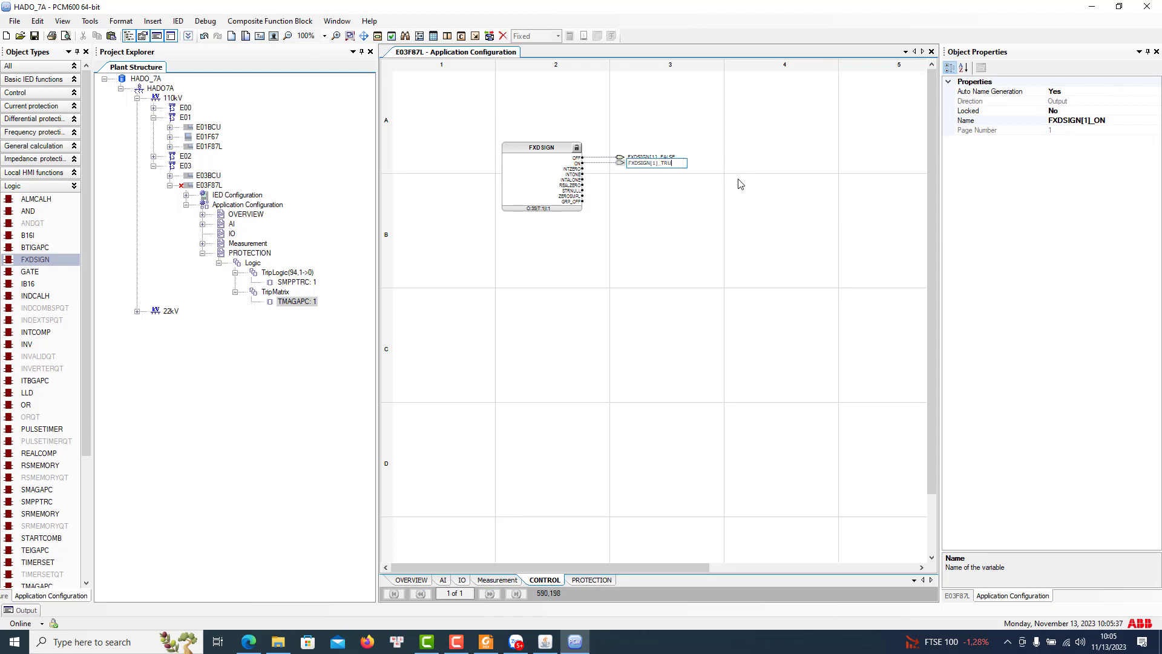
pyautogui.click(718, 206)
# Attach an output variable to the INTZERO output of the FXDSIGN block, keeping its default name
pyautogui.click(569, 171)
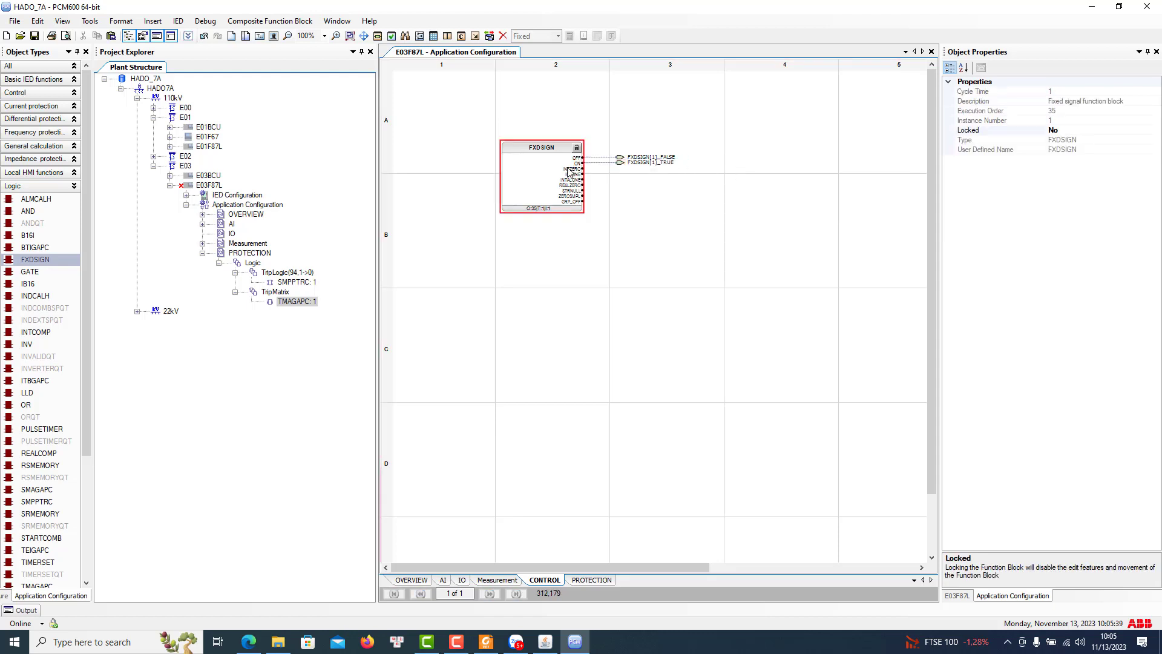
pyautogui.rightClick(569, 171)
pyautogui.moveTo(630, 174)
pyautogui.click(756, 176)
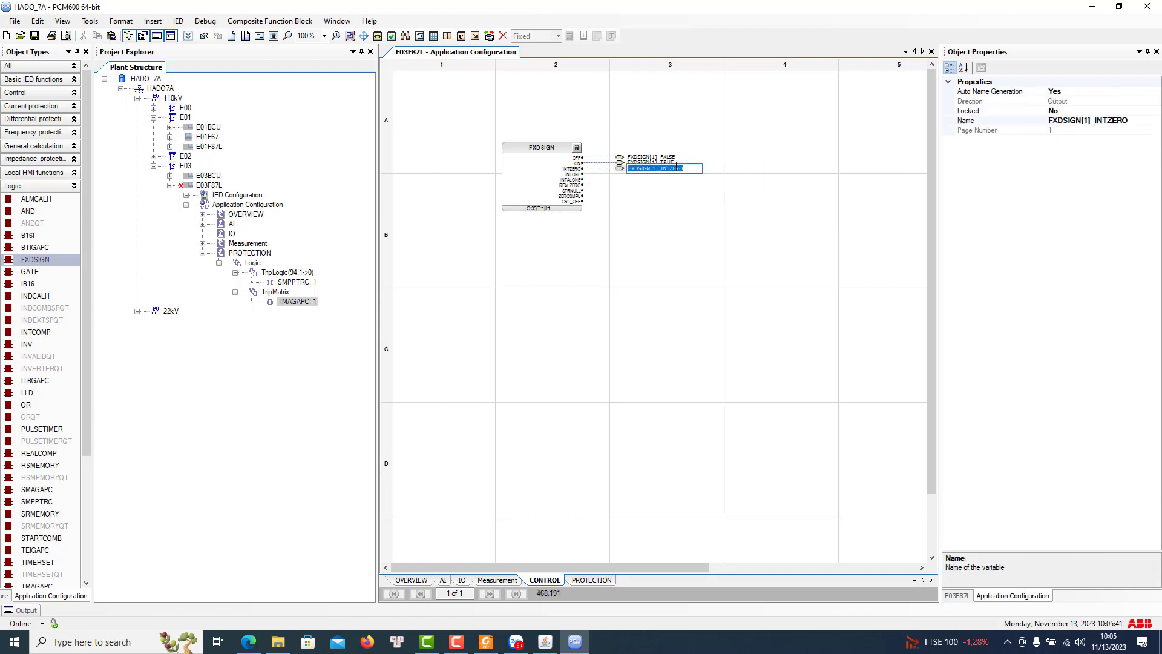
pyautogui.click(629, 234)
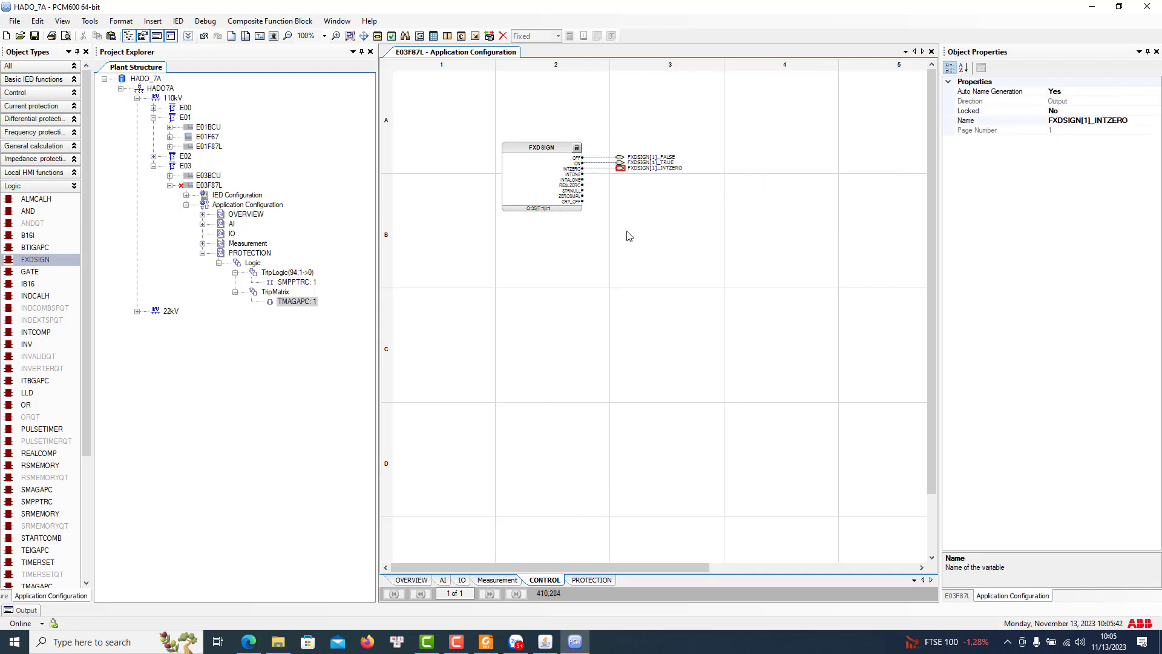
# Strip the FXDSIGN[1]_ prefix from the three output variables, naming them FALSE, TRUE and INTZERO
pyautogui.click(648, 164)
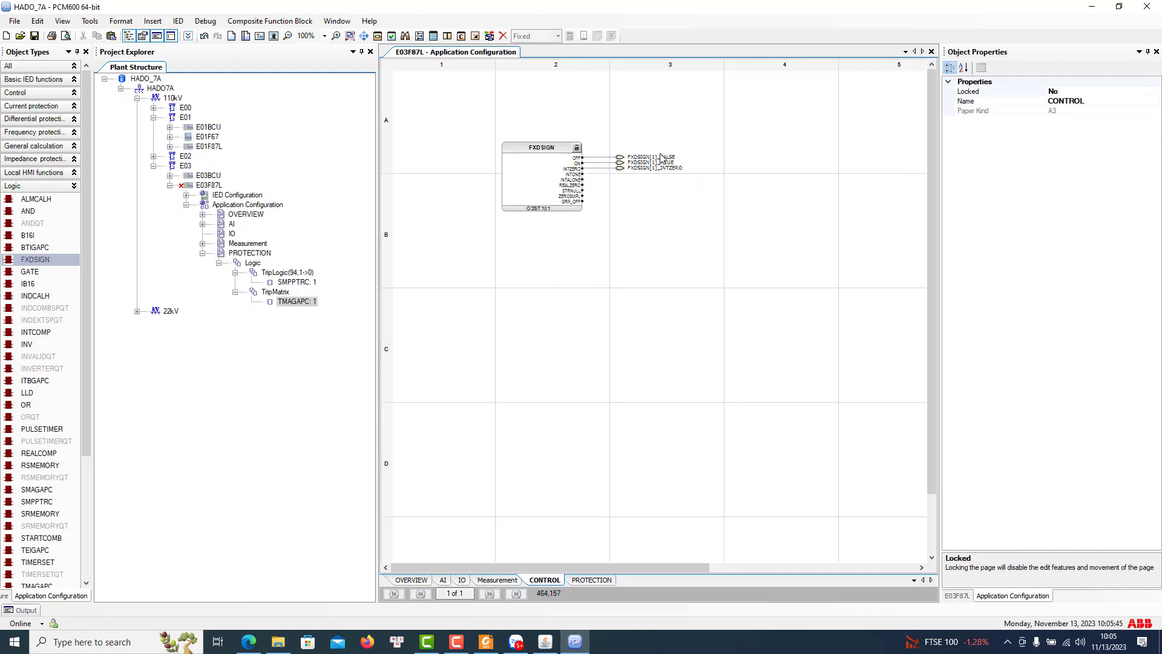
pyautogui.click(653, 158)
pyautogui.doubleClick(642, 157)
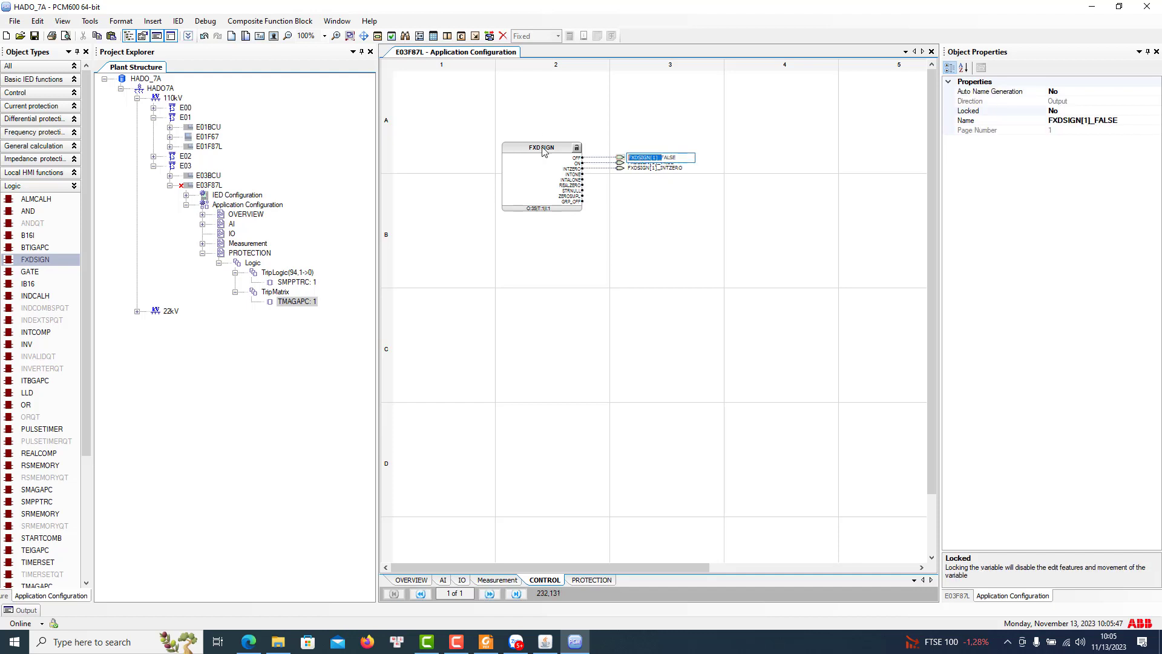
pyautogui.press('Delete')
pyautogui.click(612, 257)
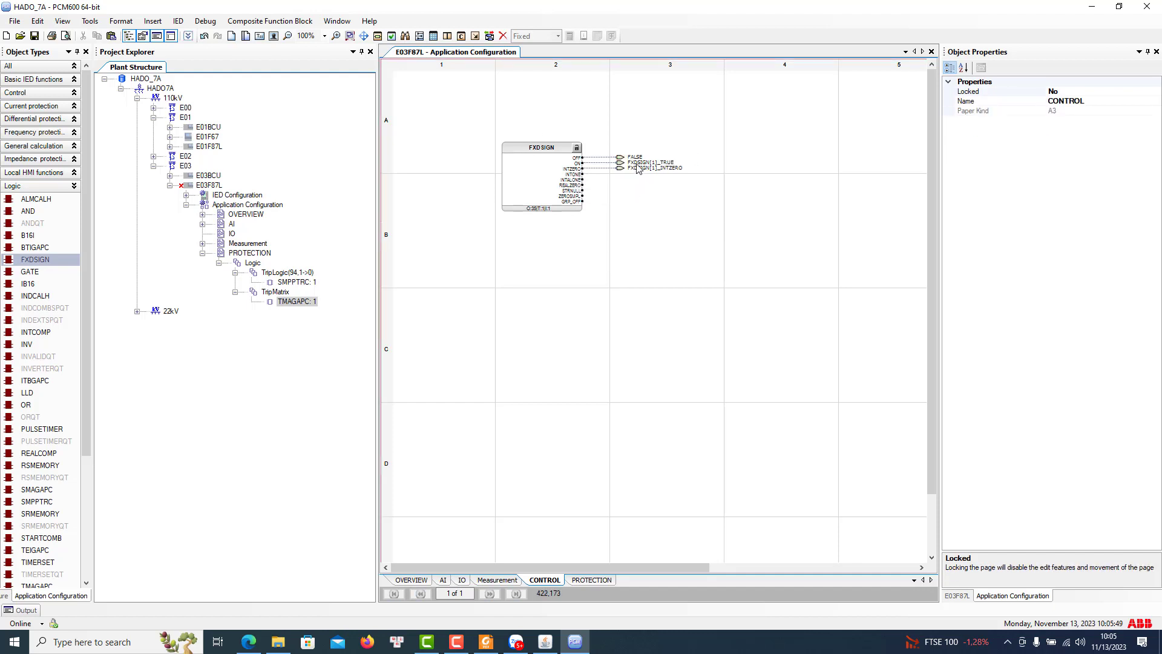
pyautogui.doubleClick(638, 168)
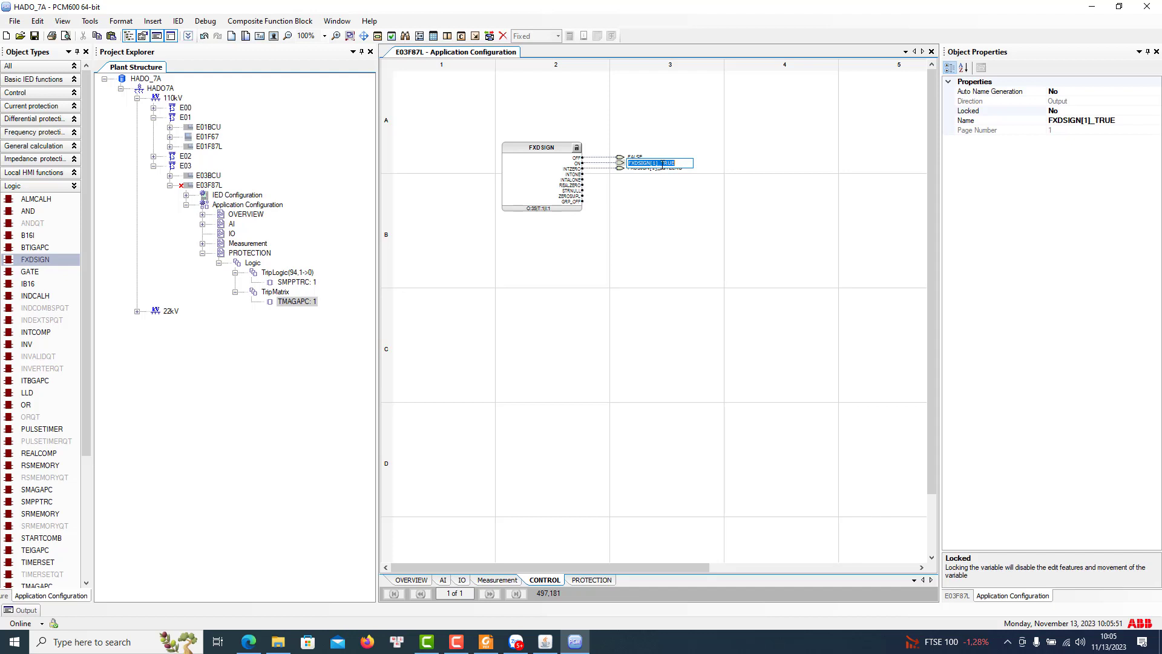
pyautogui.press('Delete')
pyautogui.click(635, 224)
pyautogui.doubleClick(658, 170)
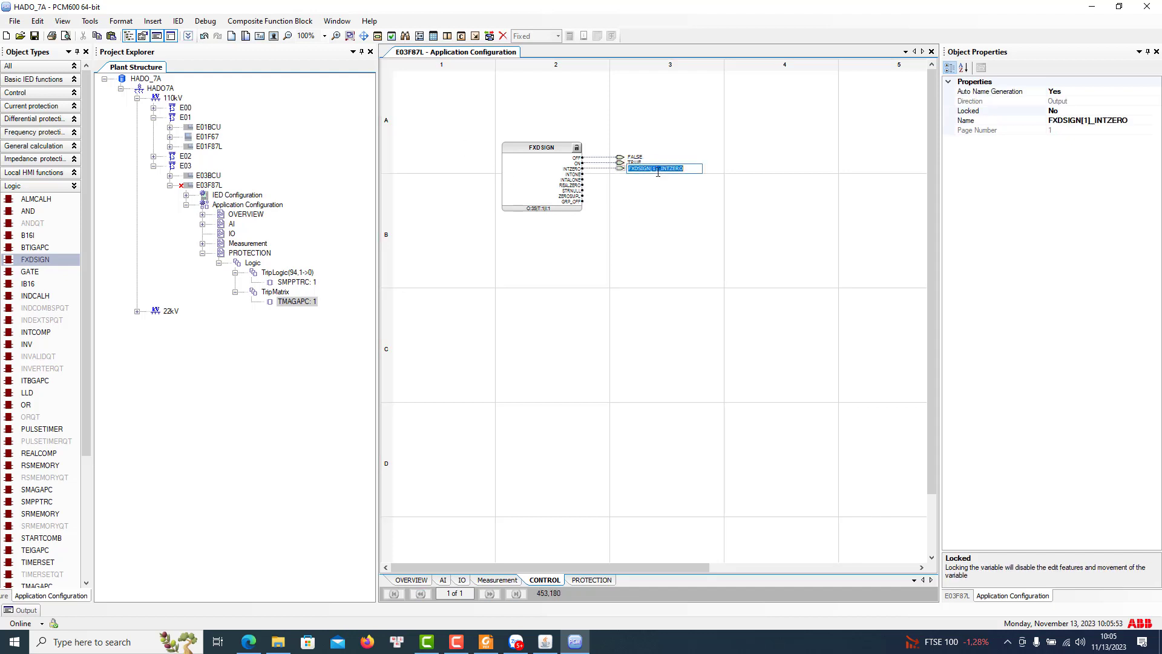
pyautogui.moveTo(660, 171); pyautogui.dragTo(628, 169)
pyautogui.press('Delete')
pyautogui.click(650, 245)
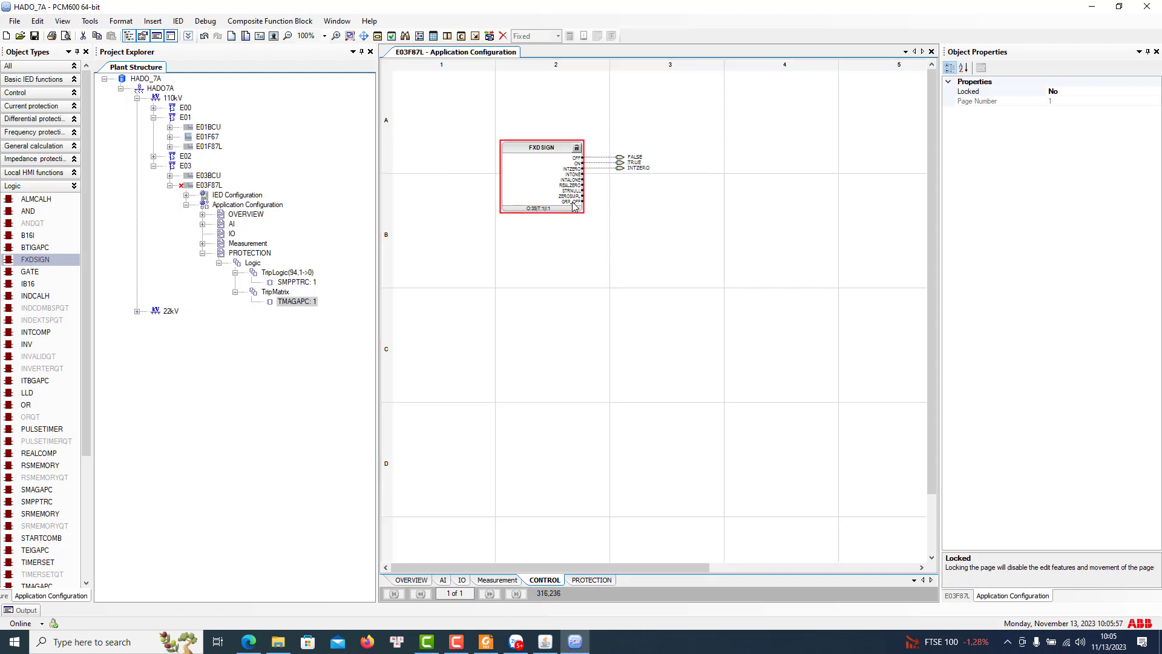
# Attach an output variable to the GRP_OFF output of the FXDSIGN block and name it GRP_OFF
pyautogui.rightClick(572, 202)
pyautogui.moveTo(606, 211)
pyautogui.click(793, 210)
pyautogui.click(687, 204)
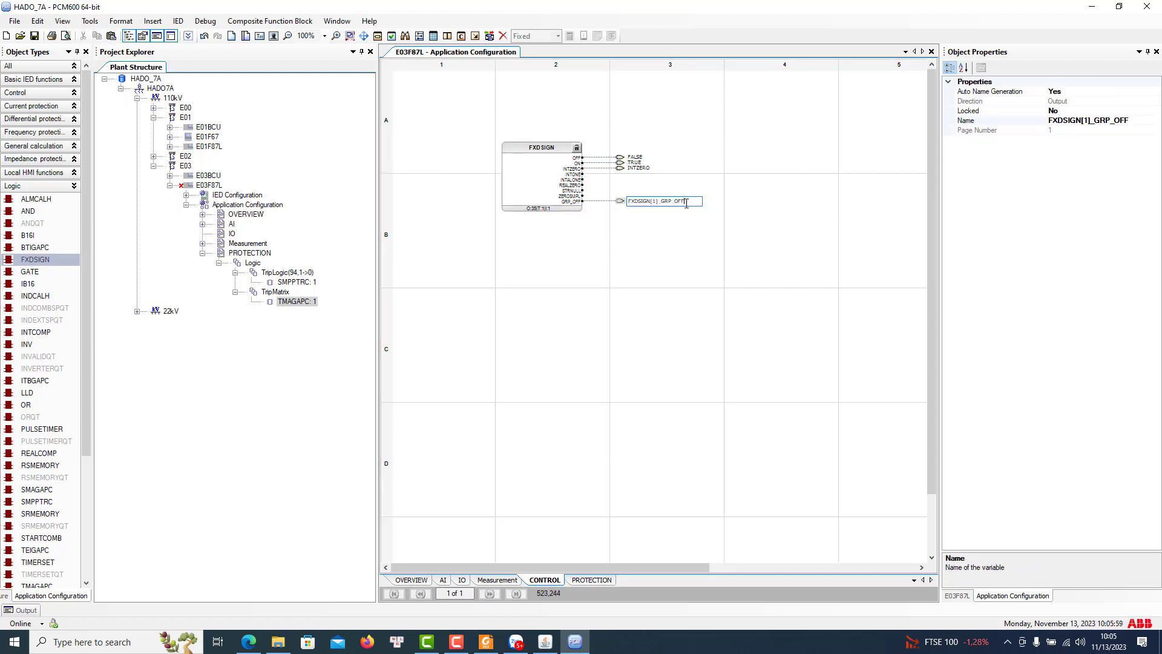
pyautogui.moveTo(662, 202); pyautogui.dragTo(628, 201)
pyautogui.press('Delete')
pyautogui.click(666, 273)
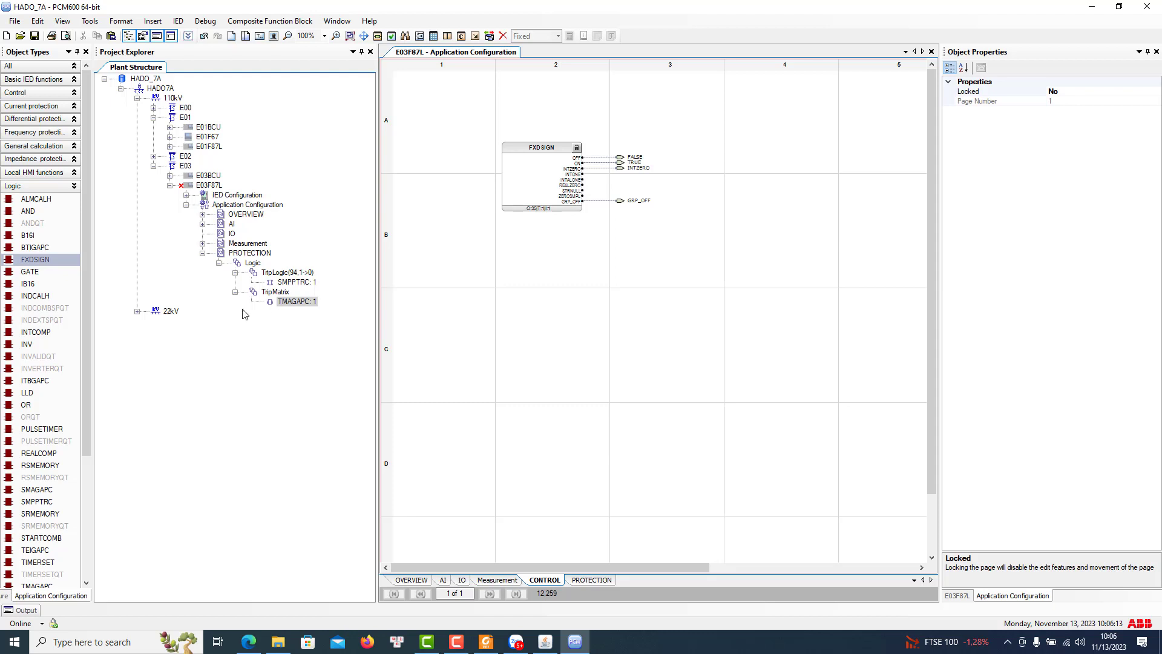
# Place a LOCREM block from the Control functions below and to the right of FXDSIGN, assigning its default instance
pyautogui.click(58, 188)
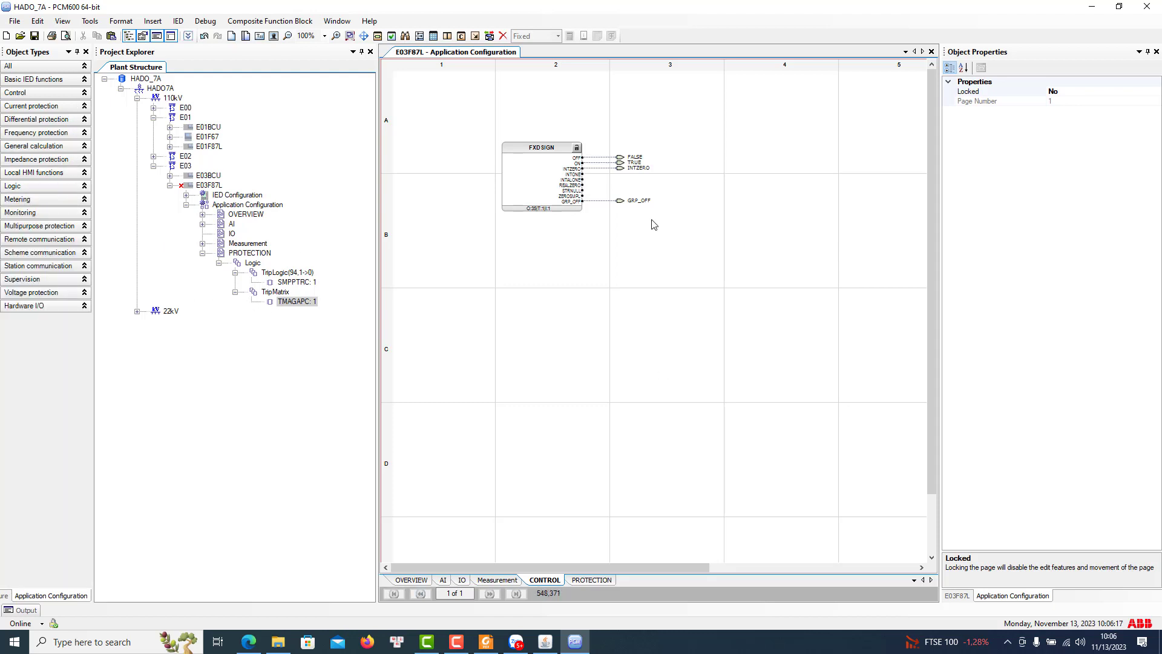
pyautogui.click(563, 194)
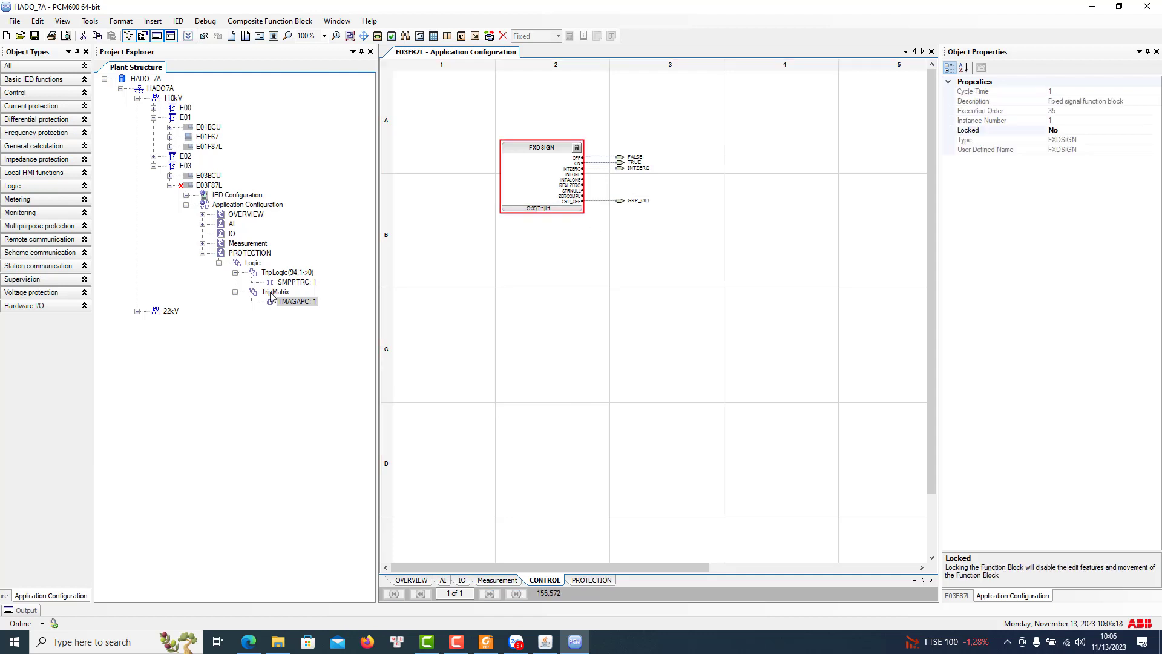
pyautogui.click(53, 93)
pyautogui.scroll(-5, 51, 318)
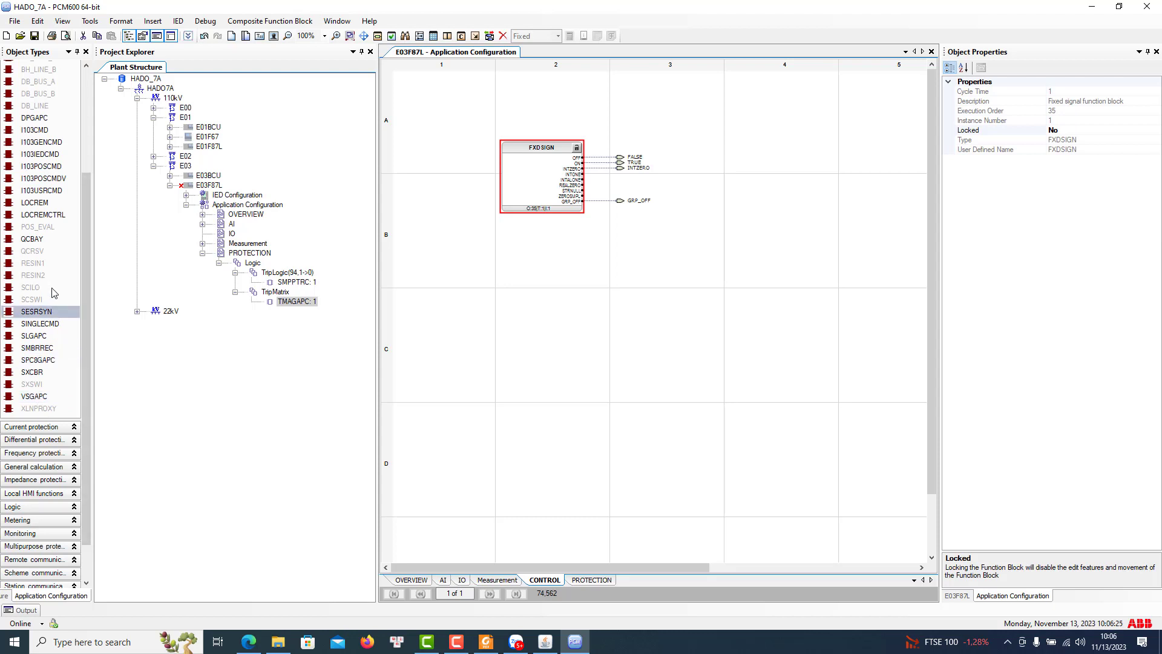
pyautogui.scroll(2, 53, 293)
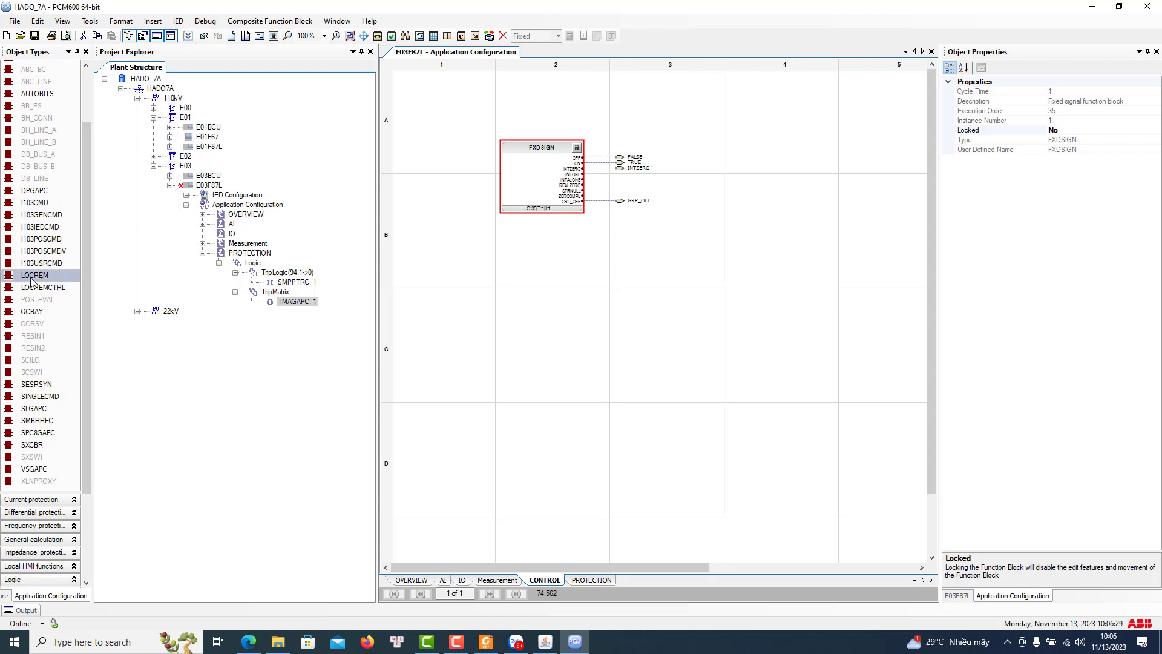
pyautogui.moveTo(26, 280); pyautogui.dragTo(573, 303)
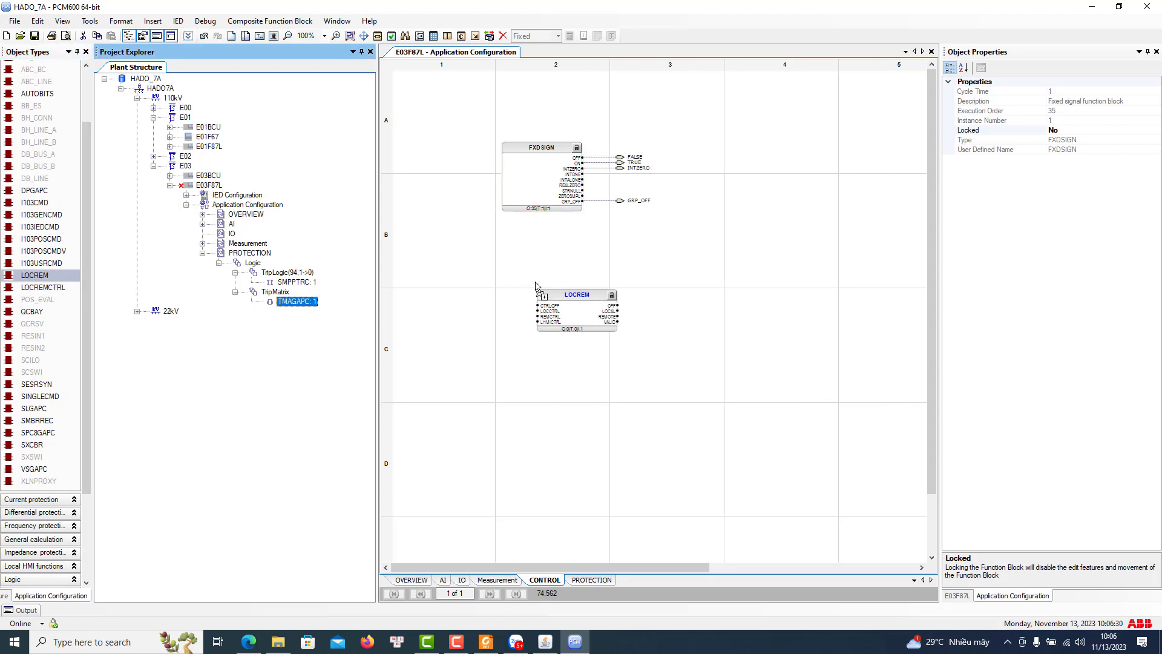
pyautogui.moveTo(739, 298); pyautogui.dragTo(736, 296)
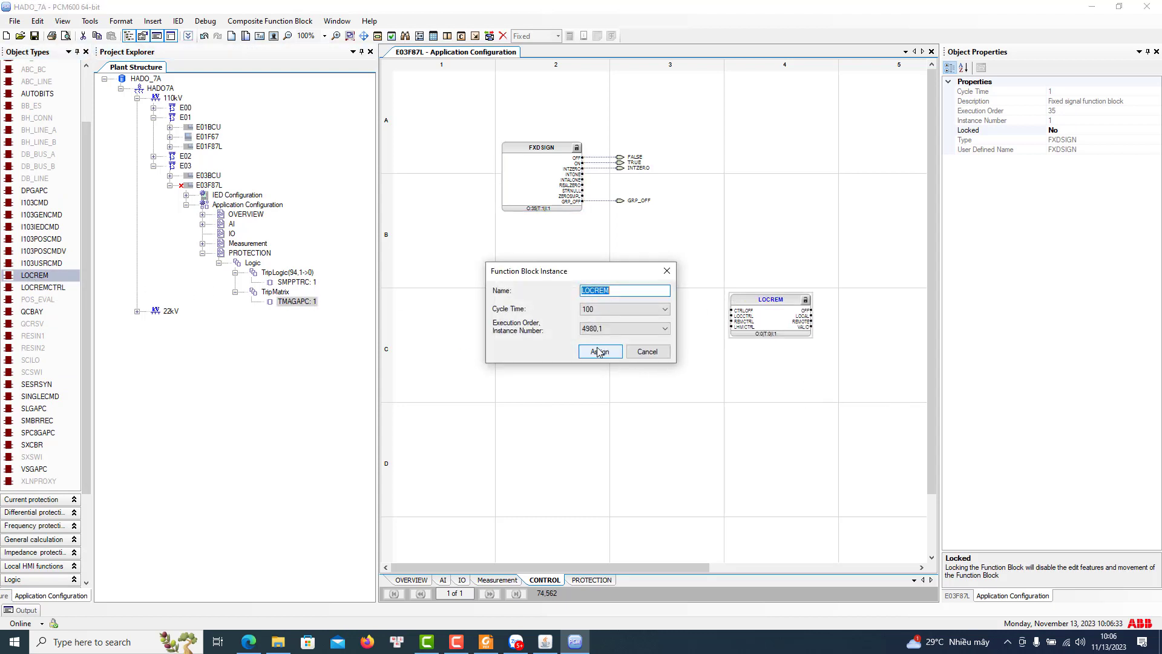
pyautogui.click(598, 355)
# Place a LOCREMCTRL block left of LOCREM and a QCBAY block right of it, assigning their default instances
pyautogui.moveTo(42, 287); pyautogui.dragTo(555, 305)
pyautogui.click(600, 356)
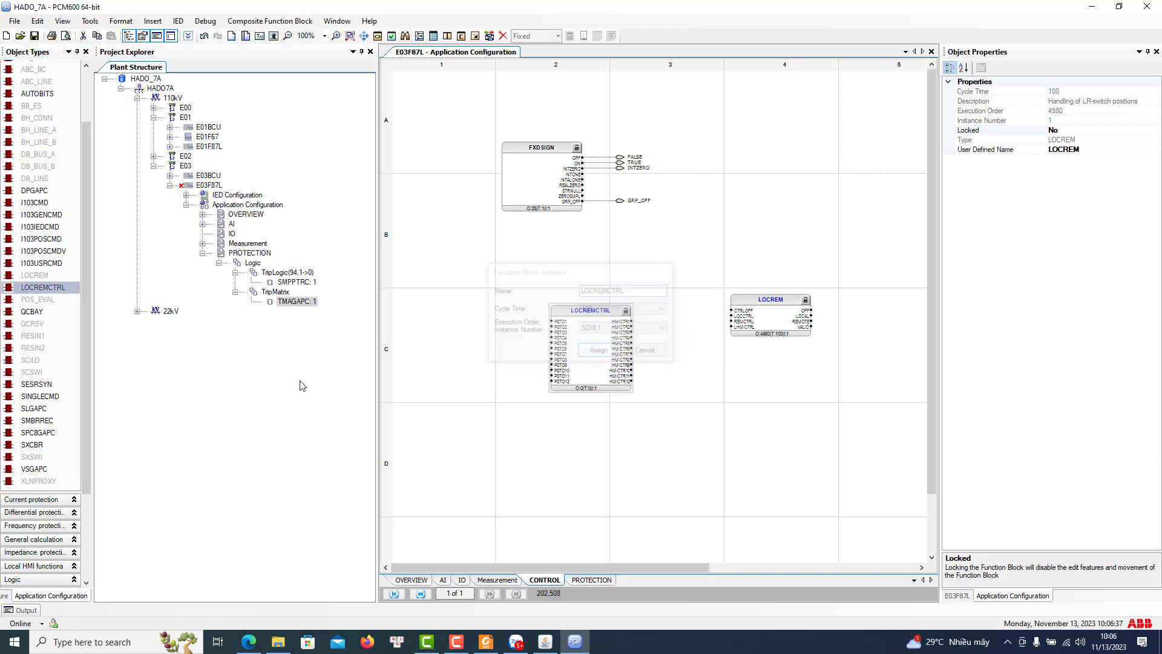
pyautogui.moveTo(27, 319); pyautogui.dragTo(860, 308)
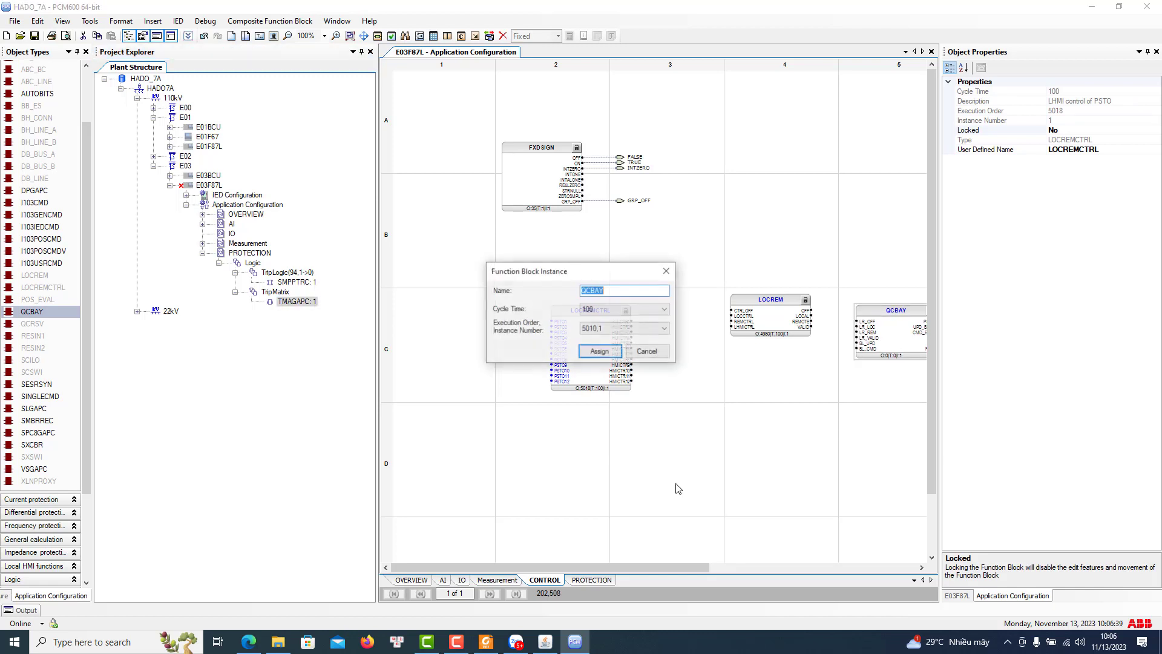
pyautogui.click(599, 351)
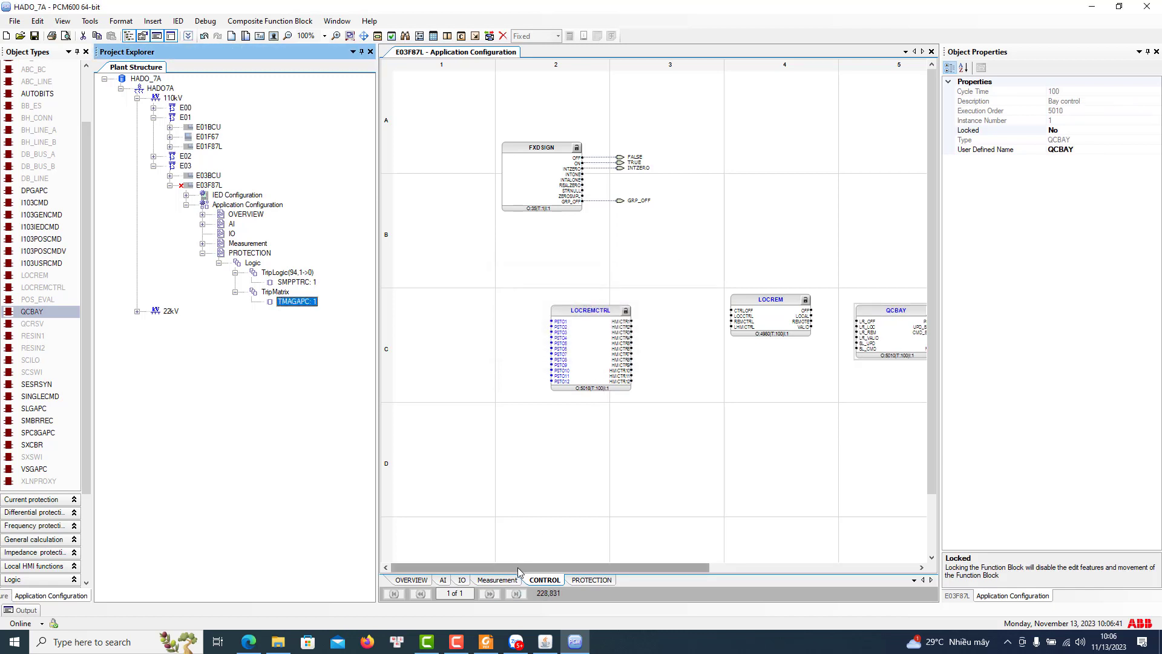
# Connect the OFF, LOCAL, REMOTE and VALID outputs of LOCREM to QCBAY's LR_OFF, LR_LOC, LR_REM and LR_VALID inputs
pyautogui.moveTo(518, 568); pyautogui.dragTo(734, 573)
pyautogui.moveTo(548, 350); pyautogui.dragTo(581, 345)
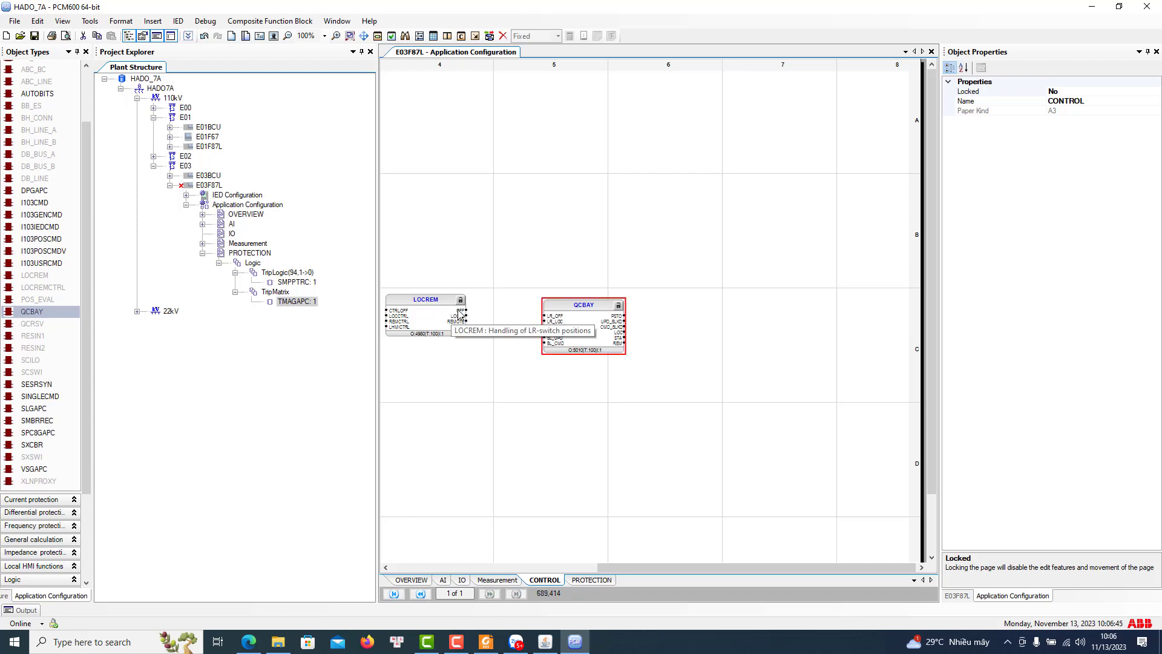
pyautogui.moveTo(468, 314); pyautogui.dragTo(526, 320)
pyautogui.moveTo(541, 321); pyautogui.dragTo(467, 315)
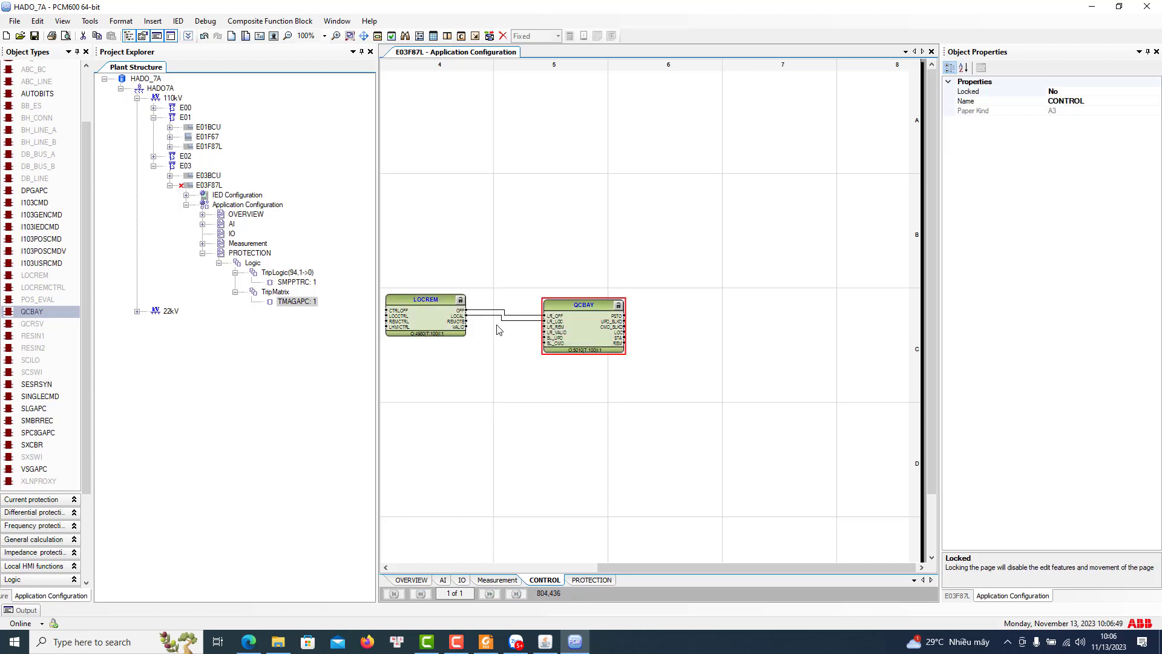
pyautogui.moveTo(467, 322); pyautogui.dragTo(544, 327)
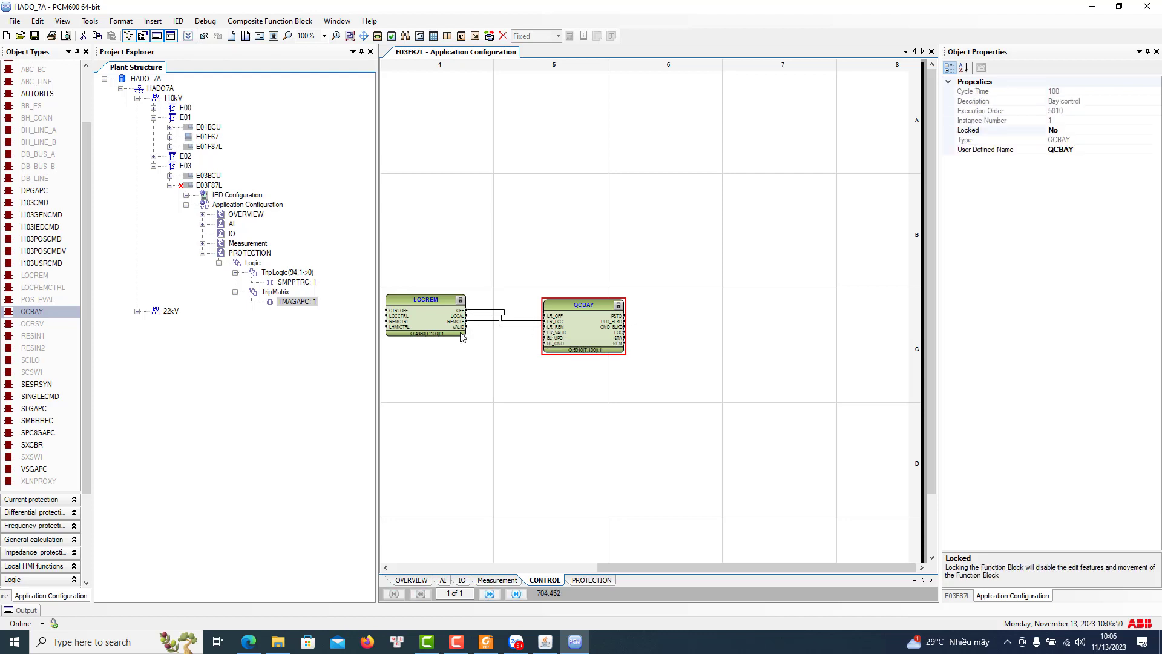
# Attach an output variable to the PSTO output of the QCBAY block
pyautogui.rightClick(617, 316)
pyautogui.moveTo(696, 321)
pyautogui.click(848, 321)
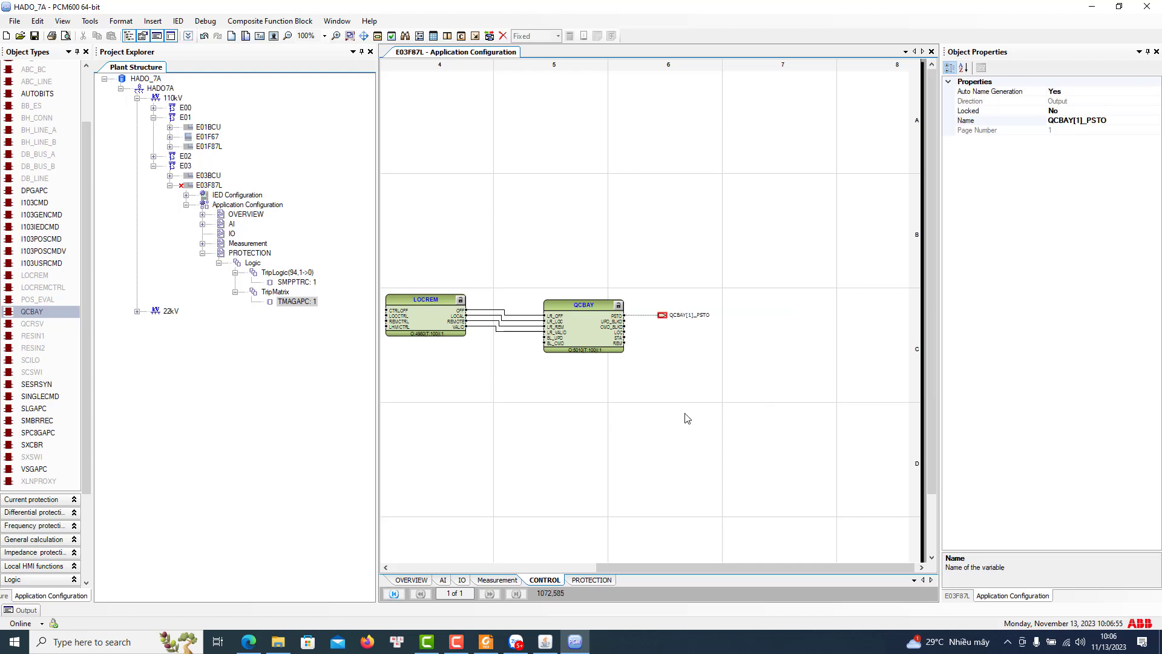
# Connect LOCREMCTRL's first HMICTR output to LOCREM's LHMICTRL input and shift LOCREMCTRL down so the wire runs straight
pyautogui.moveTo(661, 568); pyautogui.dragTo(515, 559)
pyautogui.moveTo(531, 321); pyautogui.dragTo(629, 327)
pyautogui.click(474, 340)
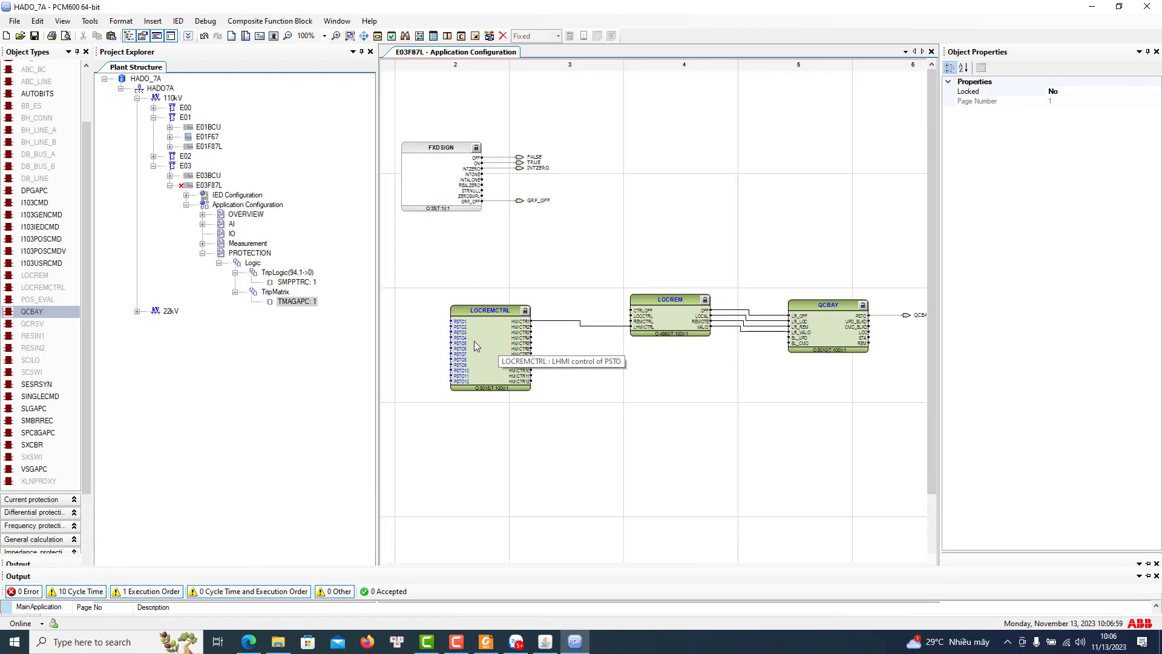
pyautogui.press('Down')
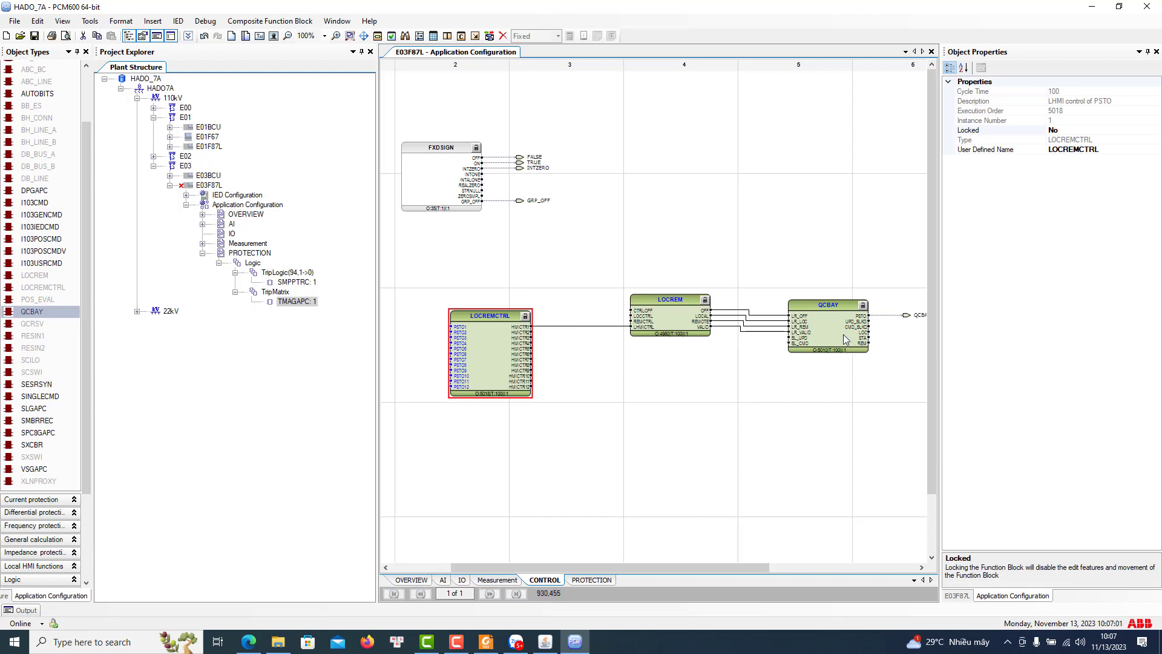
# Move QCBAY and its PSTO output variable up so the wires from LOCREM run straight
pyautogui.moveTo(689, 569); pyautogui.dragTo(804, 569)
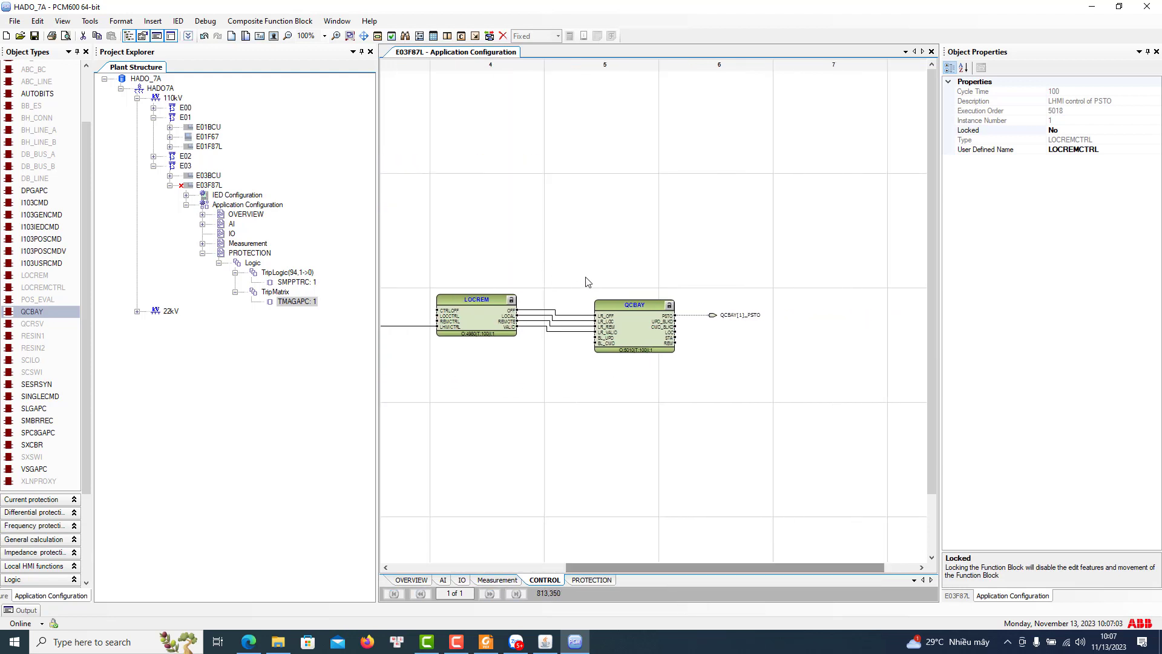
pyautogui.moveTo(583, 274); pyautogui.dragTo(823, 395)
pyautogui.press('Up')
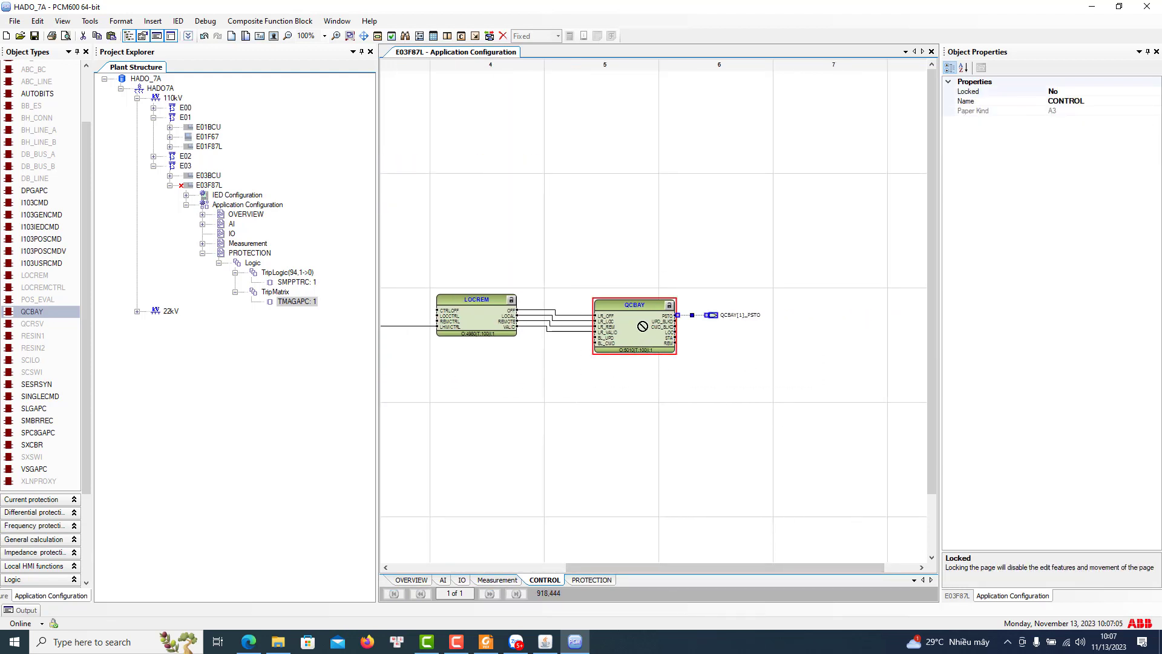
pyautogui.click(713, 318)
pyautogui.doubleClick(732, 311)
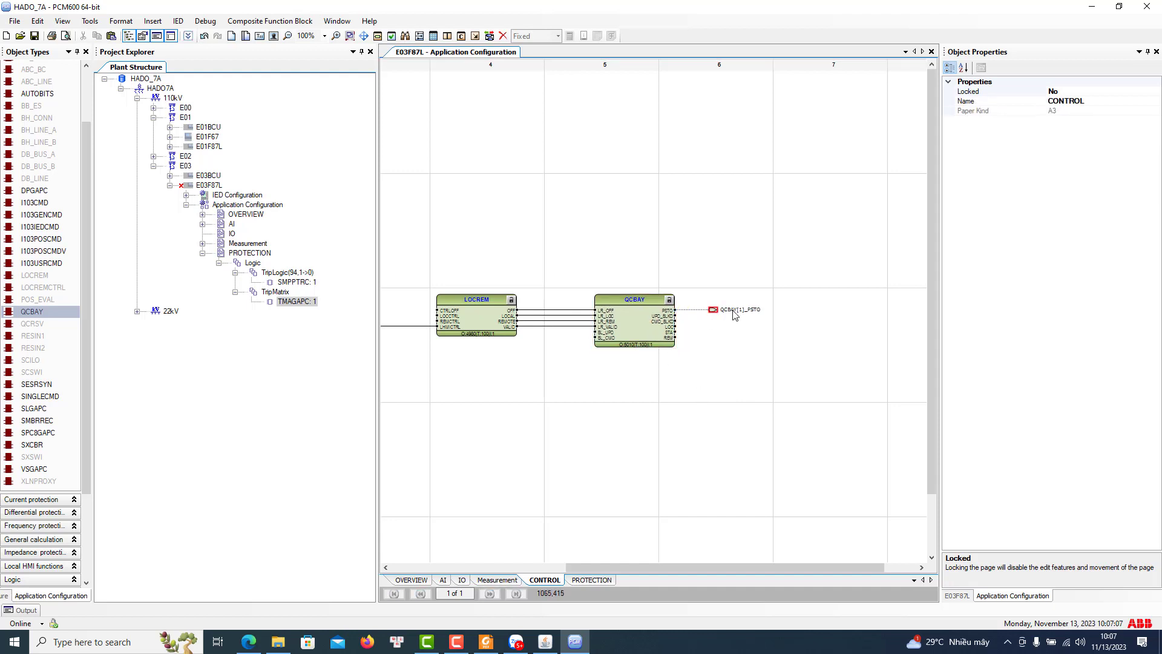
pyautogui.click(698, 470)
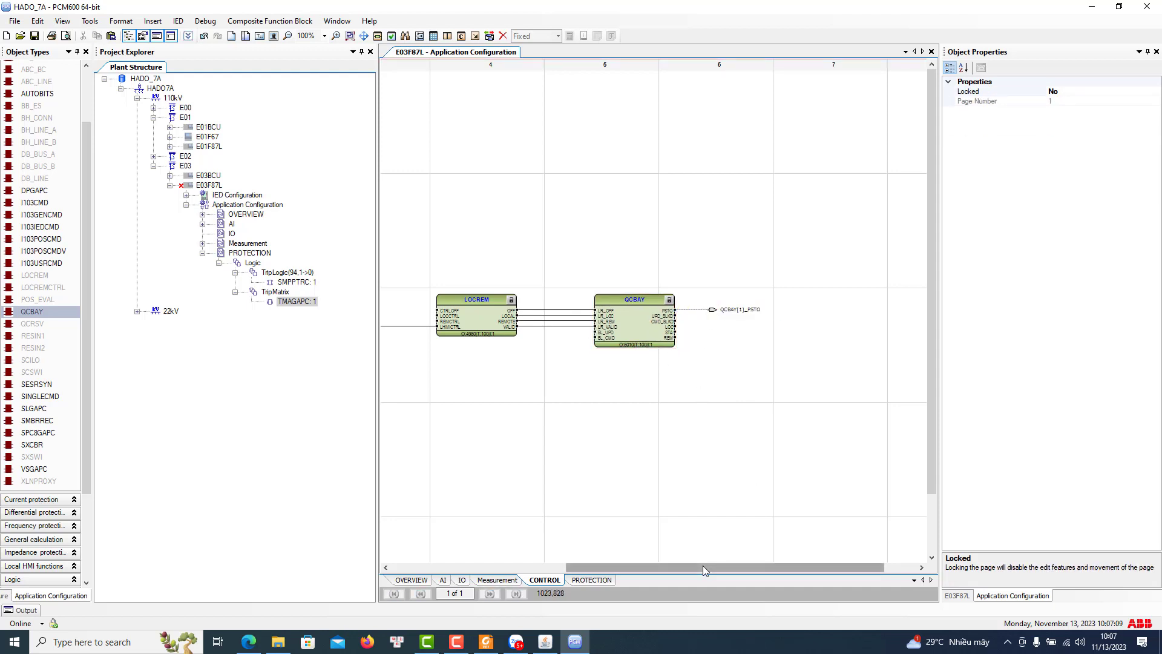
# Attach the existing variable QCBAY[1]_PSTO to the PSTO1 input of LOCREMCTRL and save the configuration
pyautogui.moveTo(703, 567); pyautogui.dragTo(527, 567)
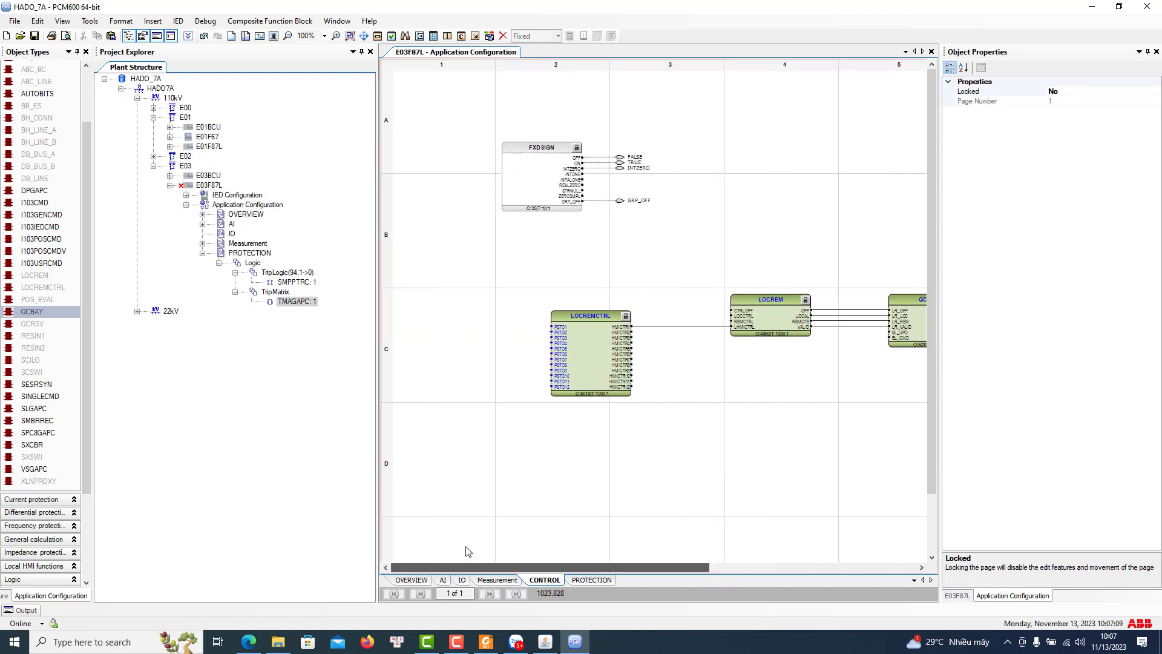
pyautogui.rightClick(563, 327)
pyautogui.moveTo(605, 332)
pyautogui.click(793, 346)
pyautogui.click(527, 282)
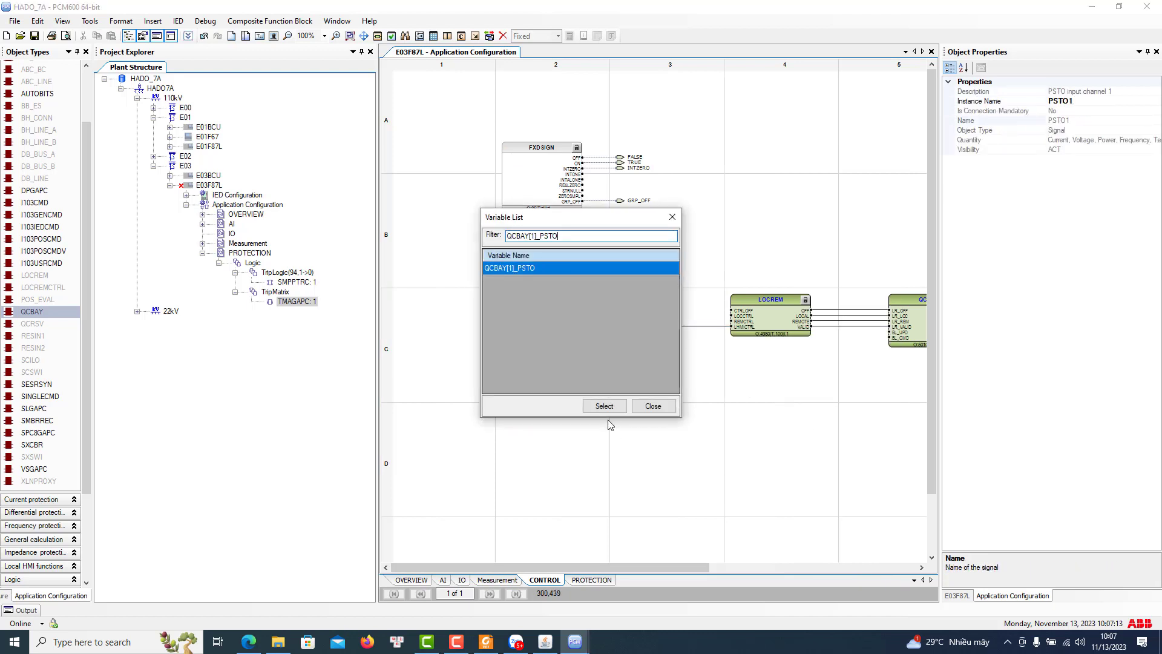
pyautogui.click(604, 405)
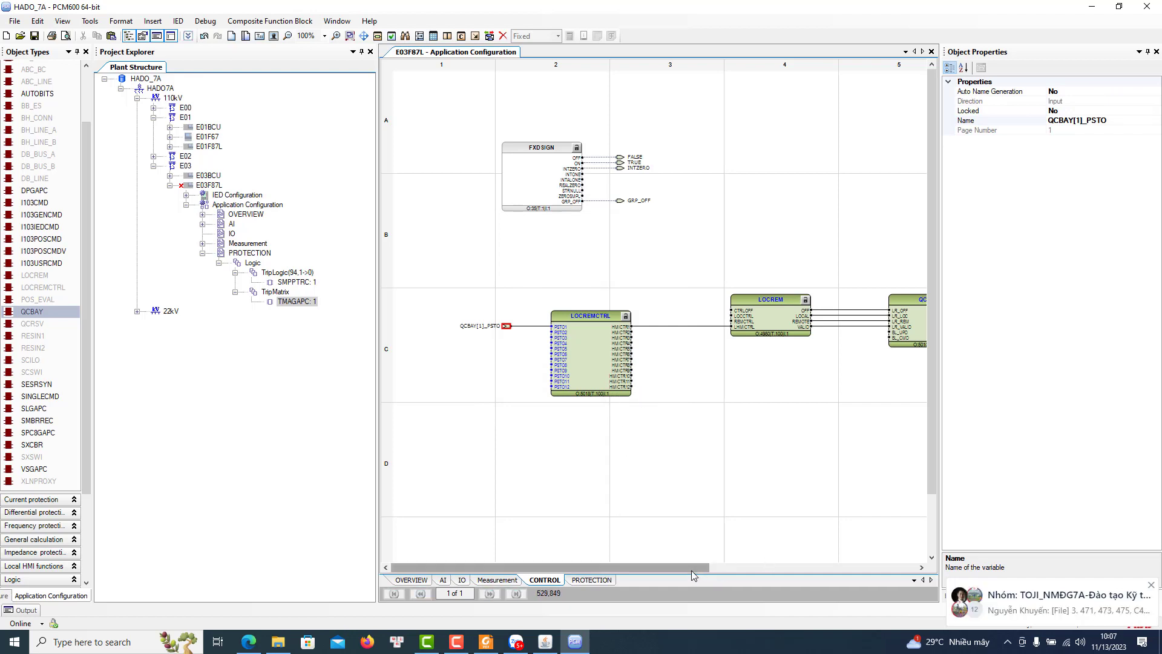
pyautogui.moveTo(692, 570); pyautogui.dragTo(786, 574)
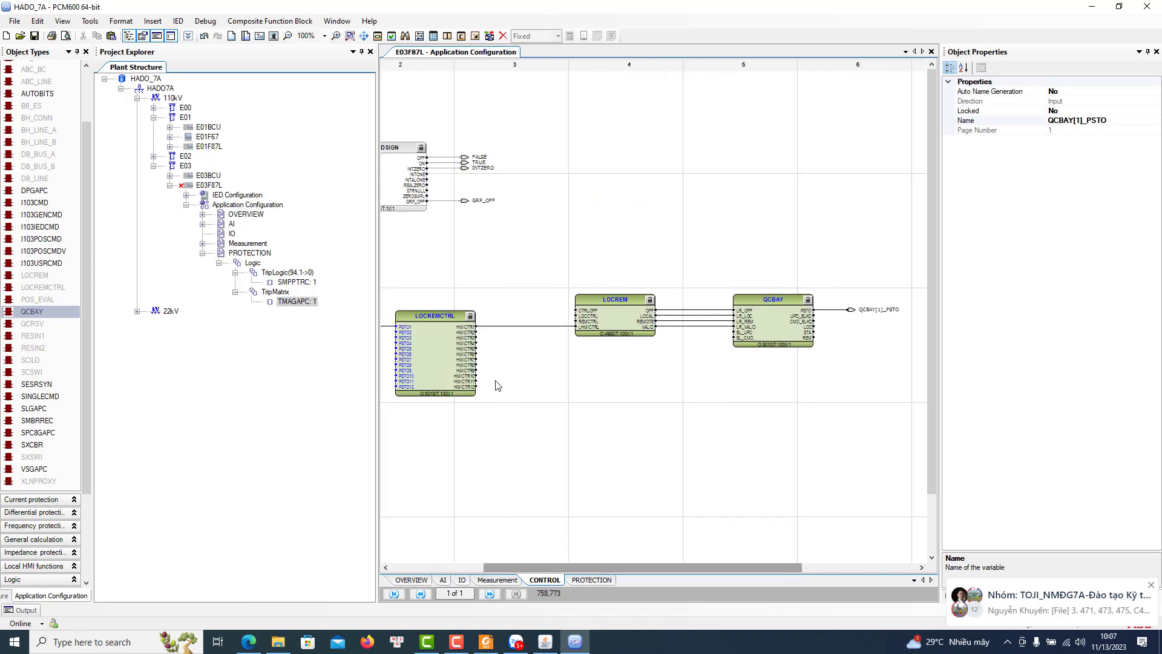
pyautogui.click(36, 38)
# Switch to the Zalo group chat and save the 171 110kv NMĐG 7A PDF into the desktop folder daotao 7A
pyautogui.click(1036, 609)
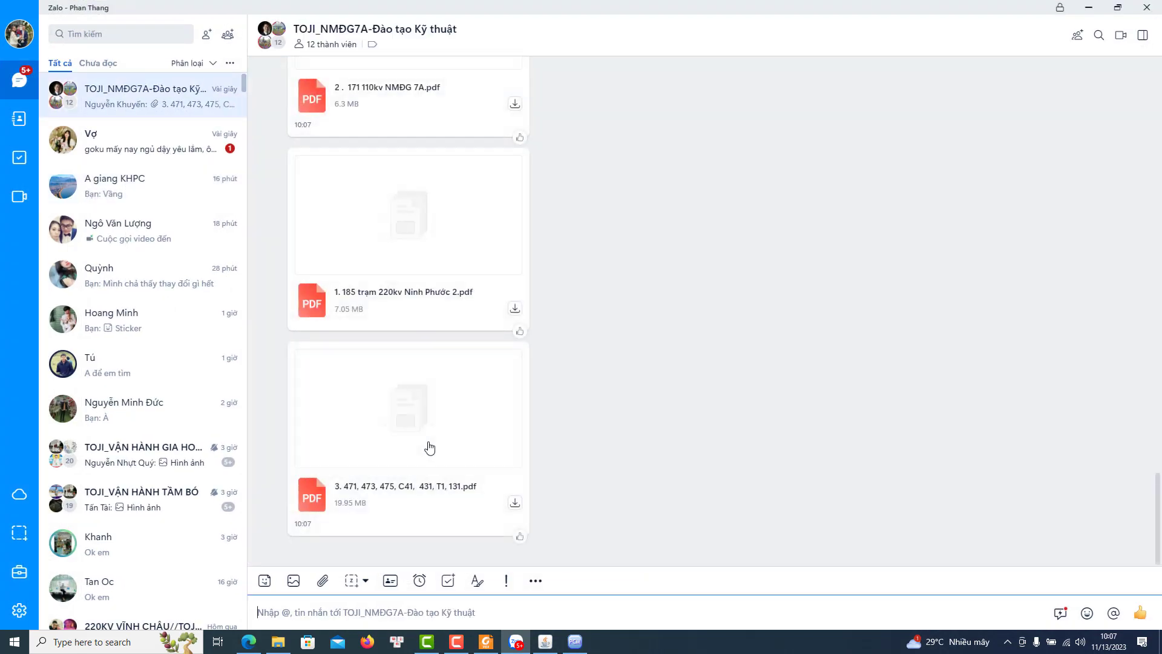
pyautogui.scroll(3, 710, 397)
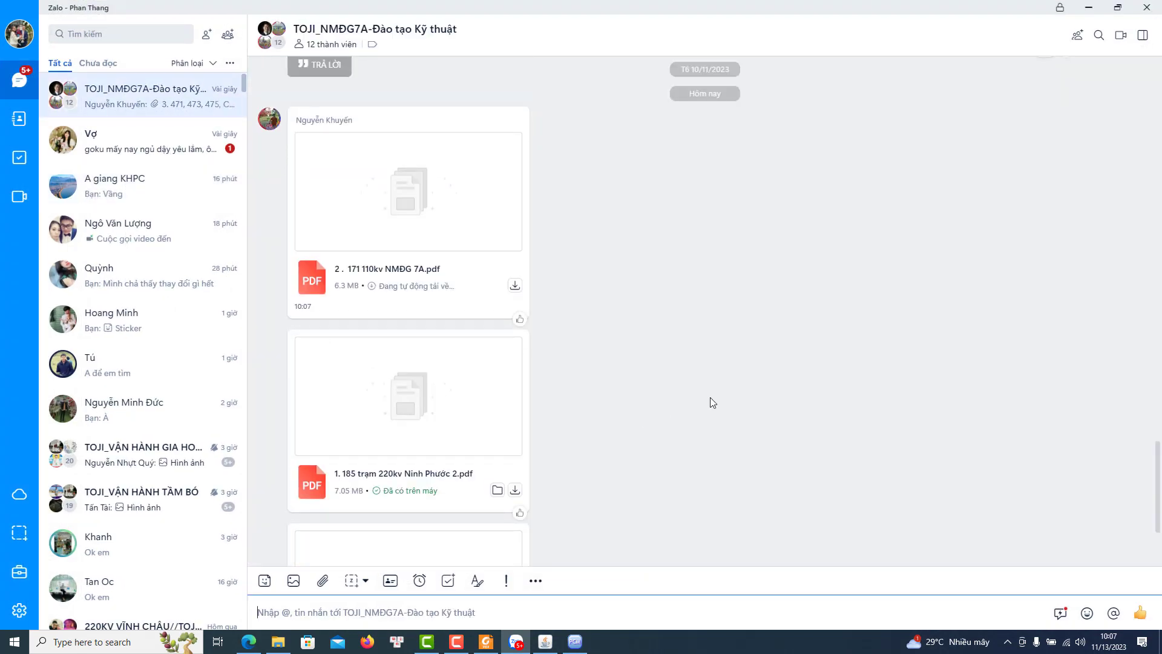
pyautogui.scroll(-3, 711, 397)
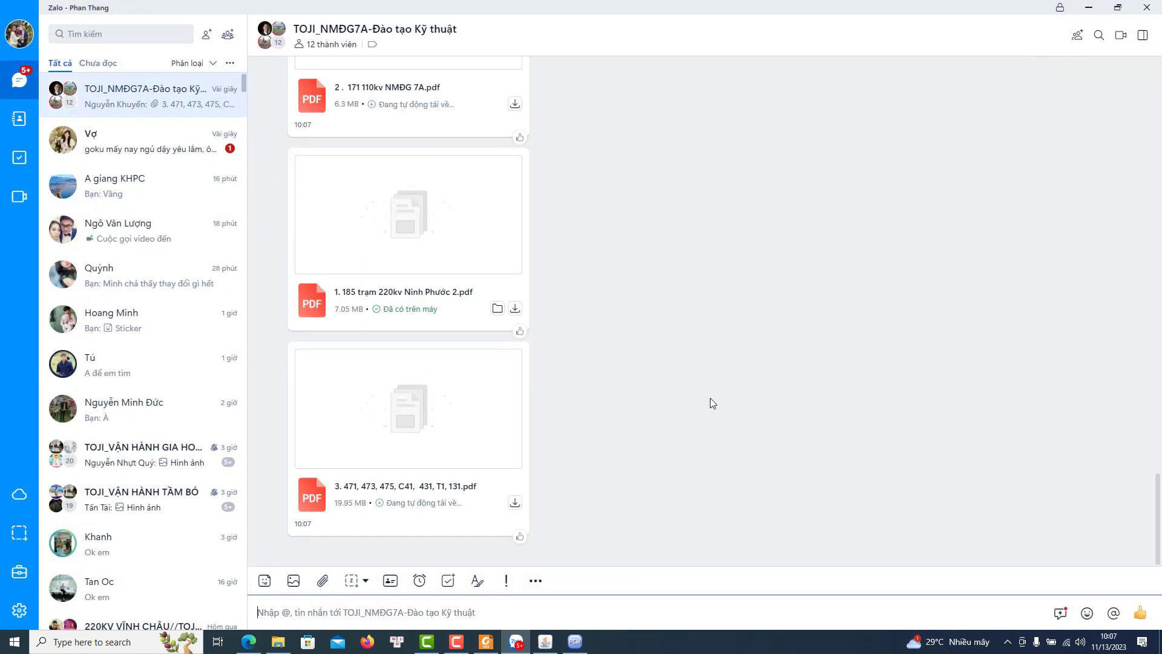
pyautogui.scroll(3, 710, 398)
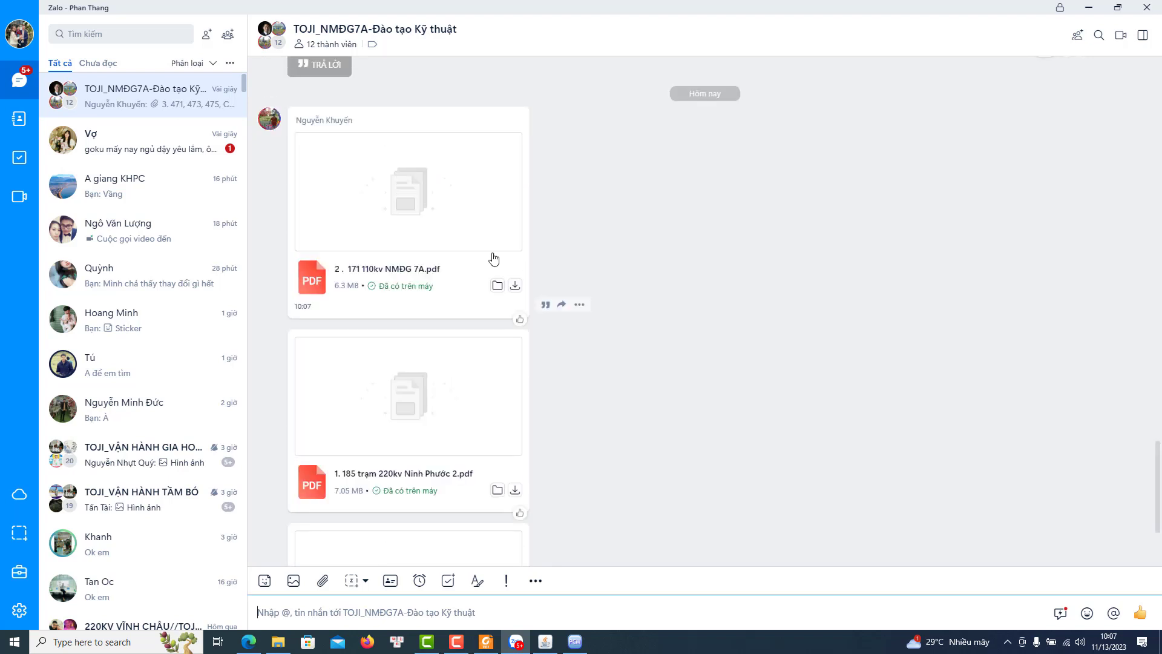
pyautogui.click(514, 285)
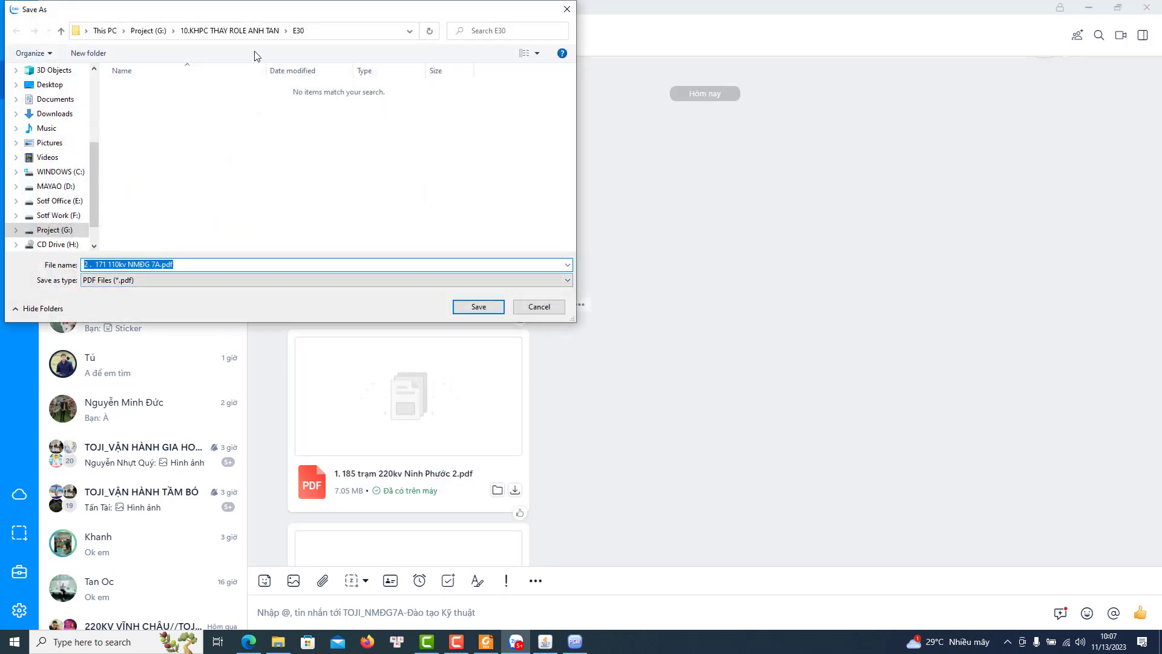
pyautogui.click(49, 85)
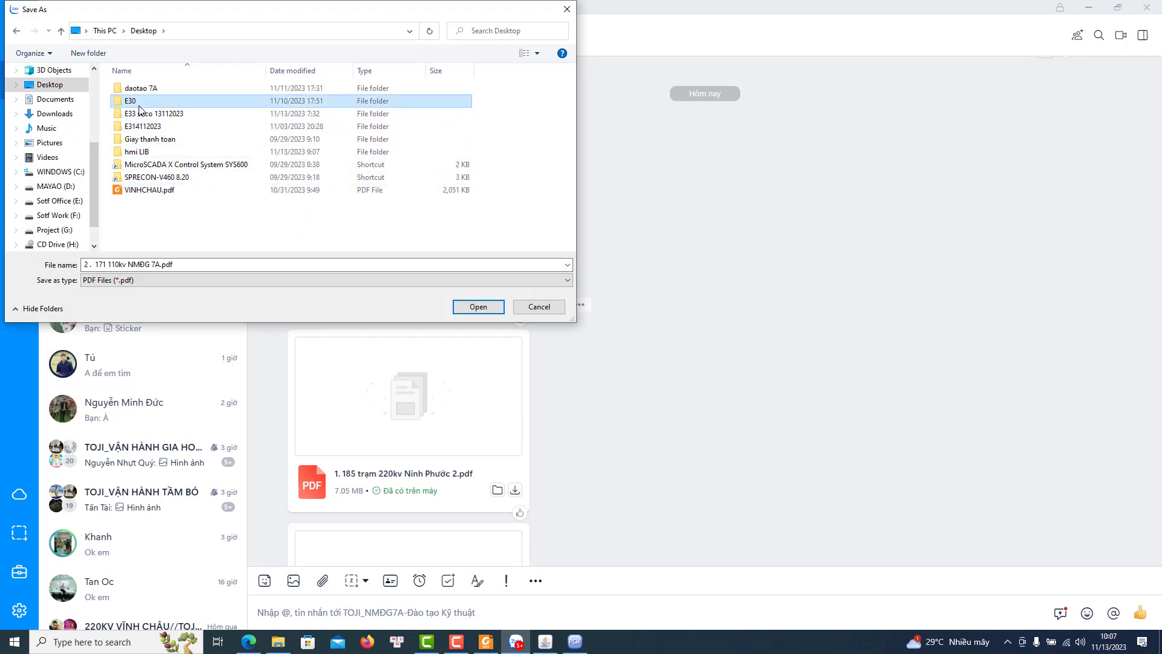
pyautogui.click(144, 91)
pyautogui.click(478, 306)
pyautogui.click(489, 312)
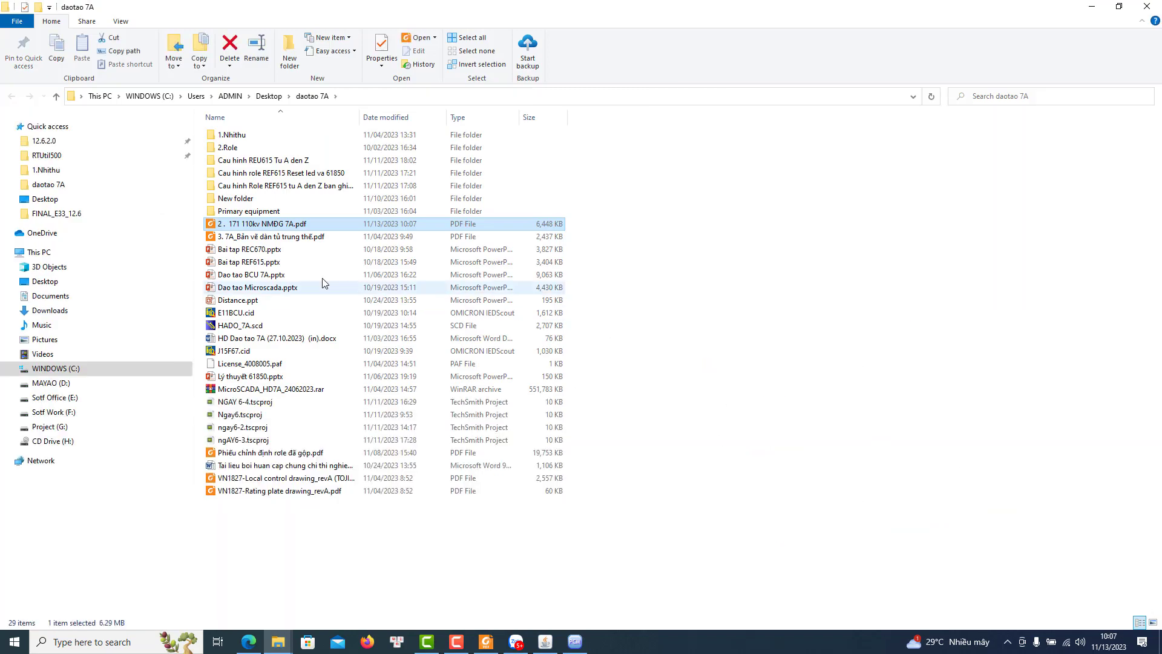
# Open the 171 110kv NMĐG 7A PDF and examine the RED670 relay setting sheets for the 110kV line
pyautogui.doubleClick(279, 225)
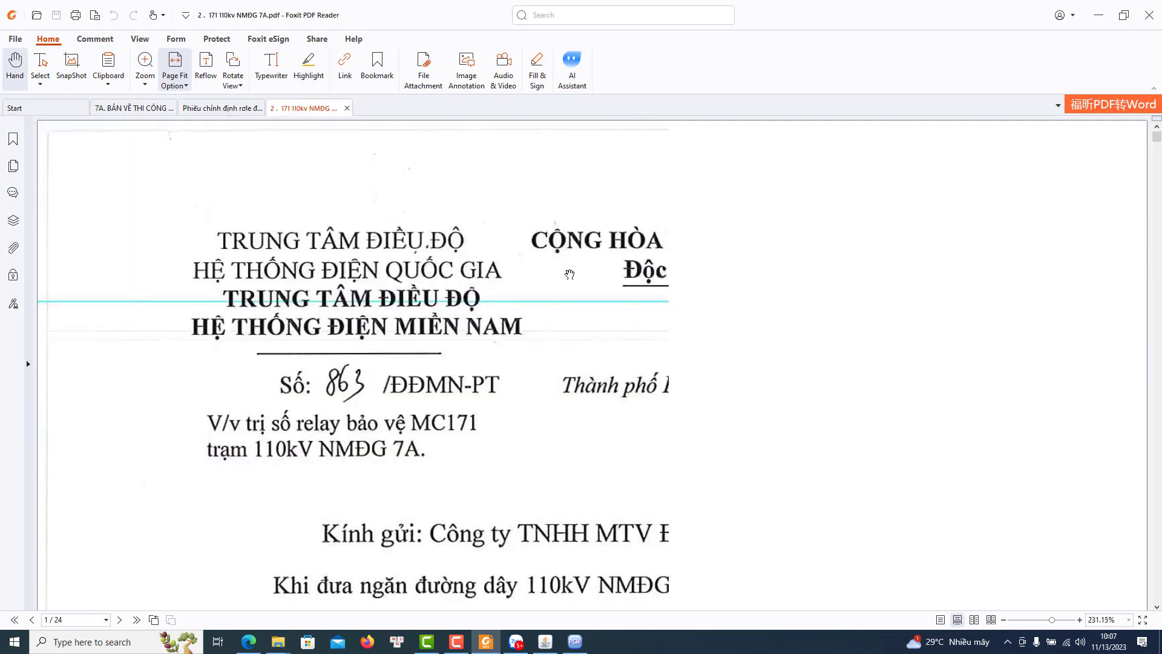
pyautogui.scroll(-5, 539, 397)
pyautogui.scroll(-15, 539, 397)
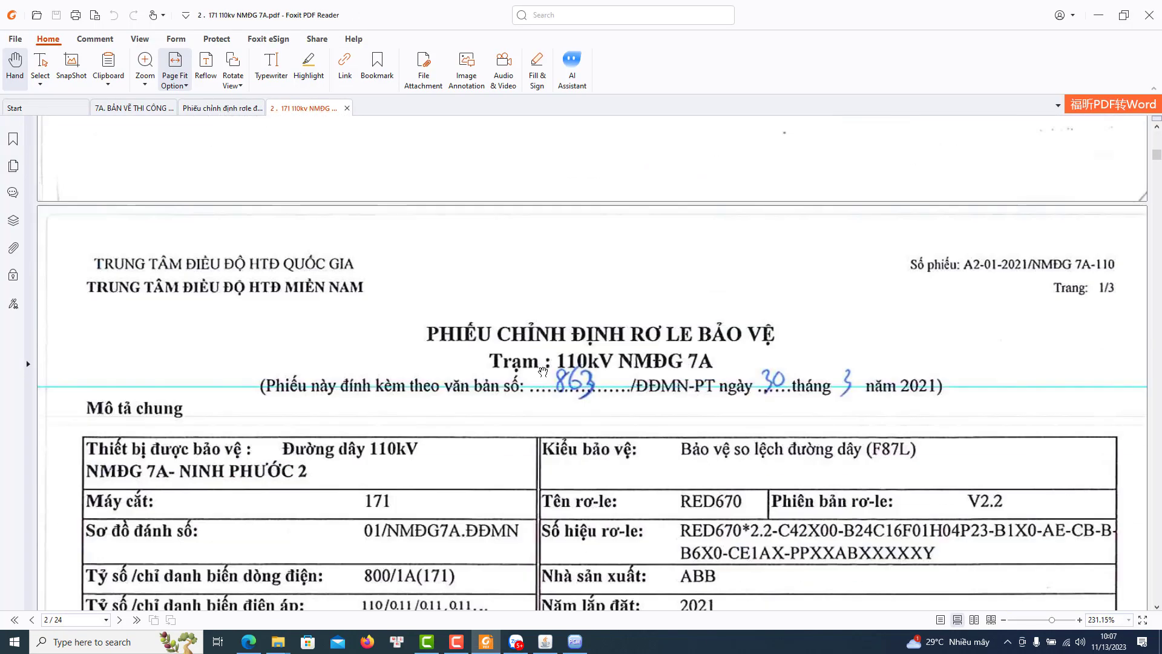
pyautogui.scroll(-3, 543, 369)
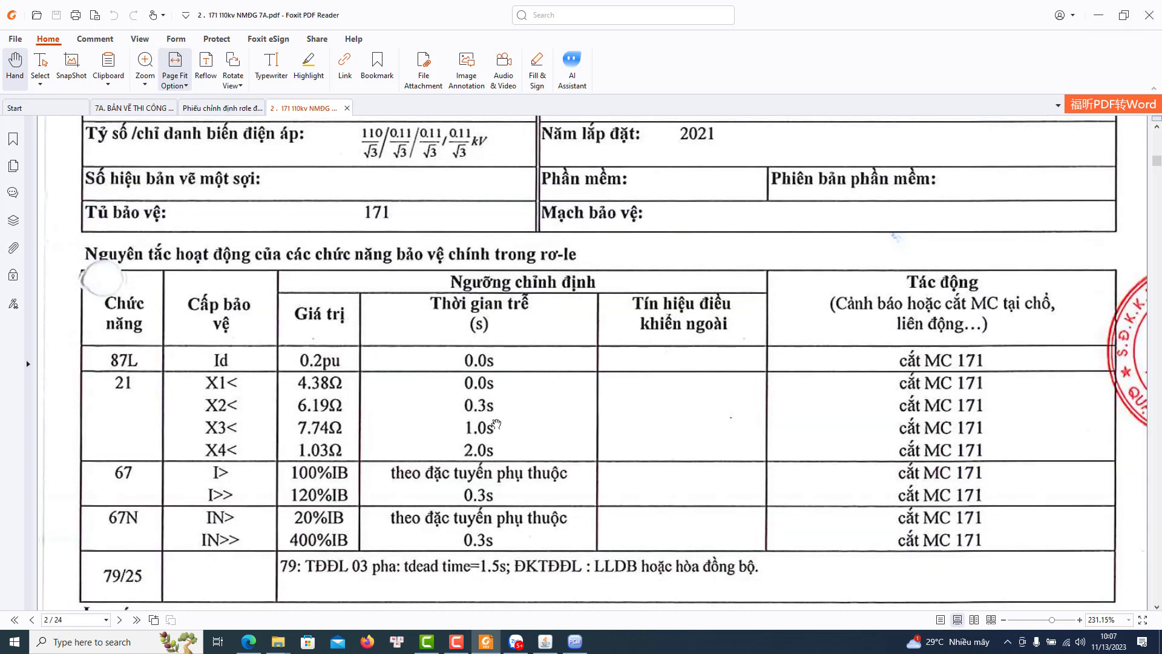
pyautogui.scroll(-20, 496, 424)
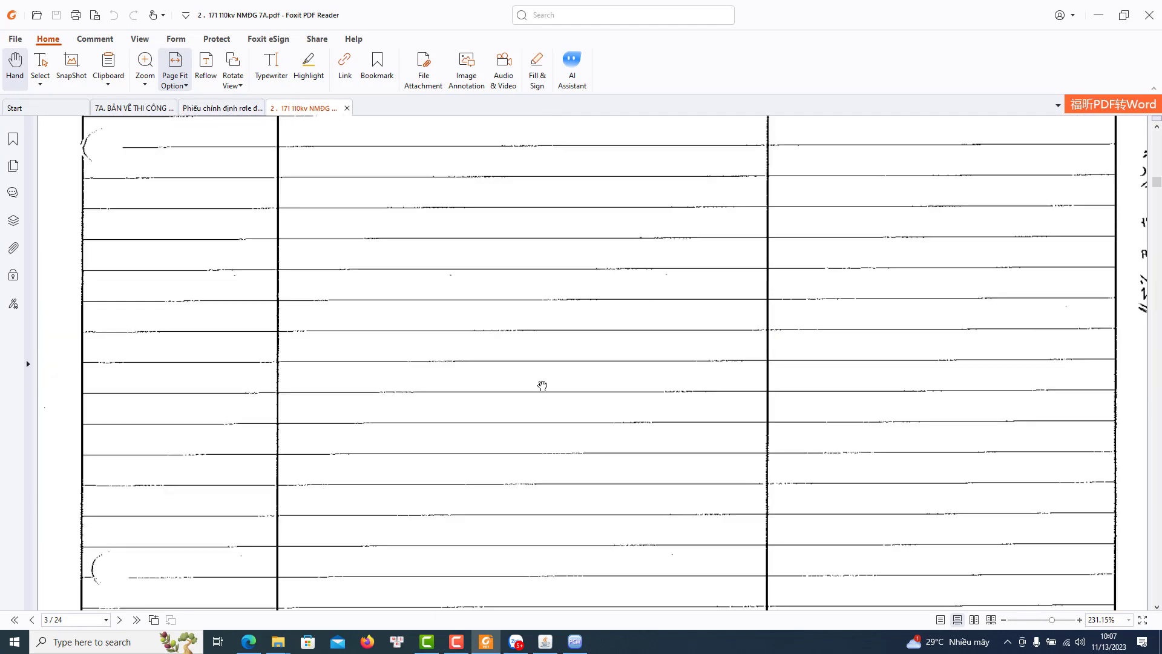
pyautogui.scroll(-10, 543, 385)
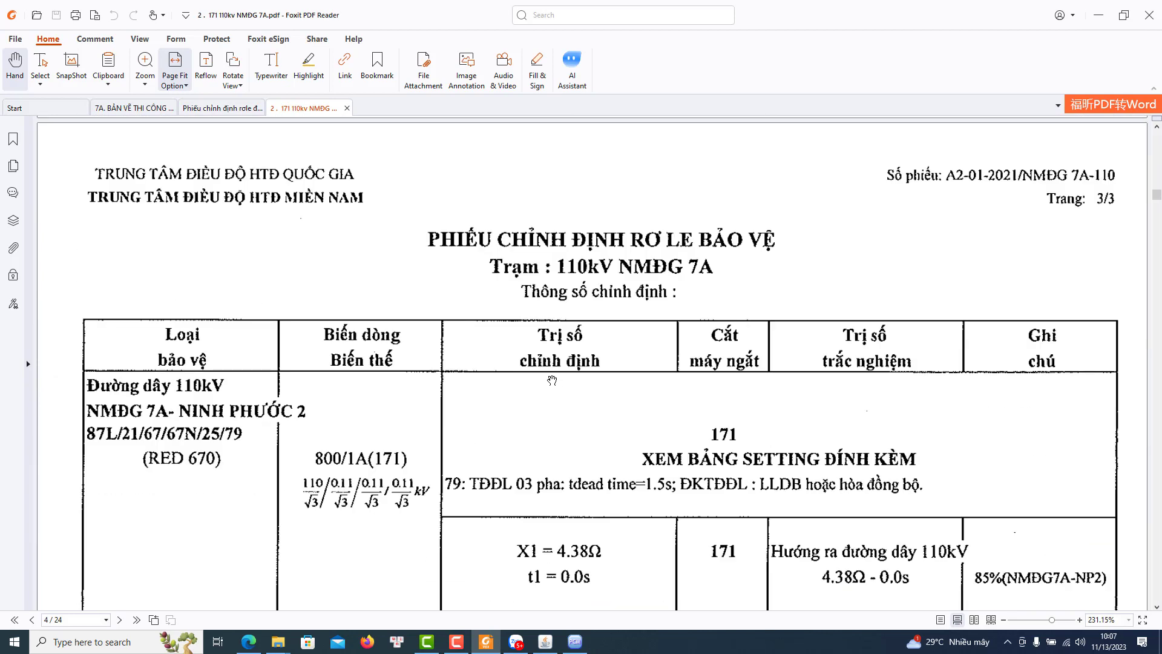
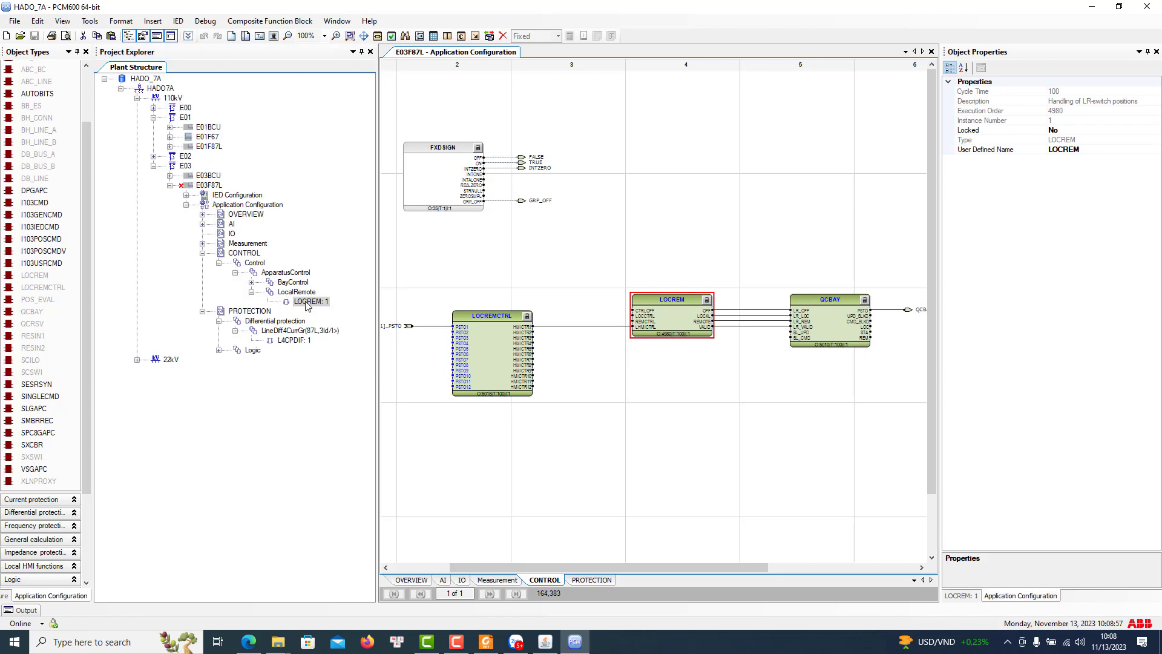
# Set RemoteIncStation to Yes in the parameter settings of QCBAY: 1 under BayControl
pyautogui.click(323, 308)
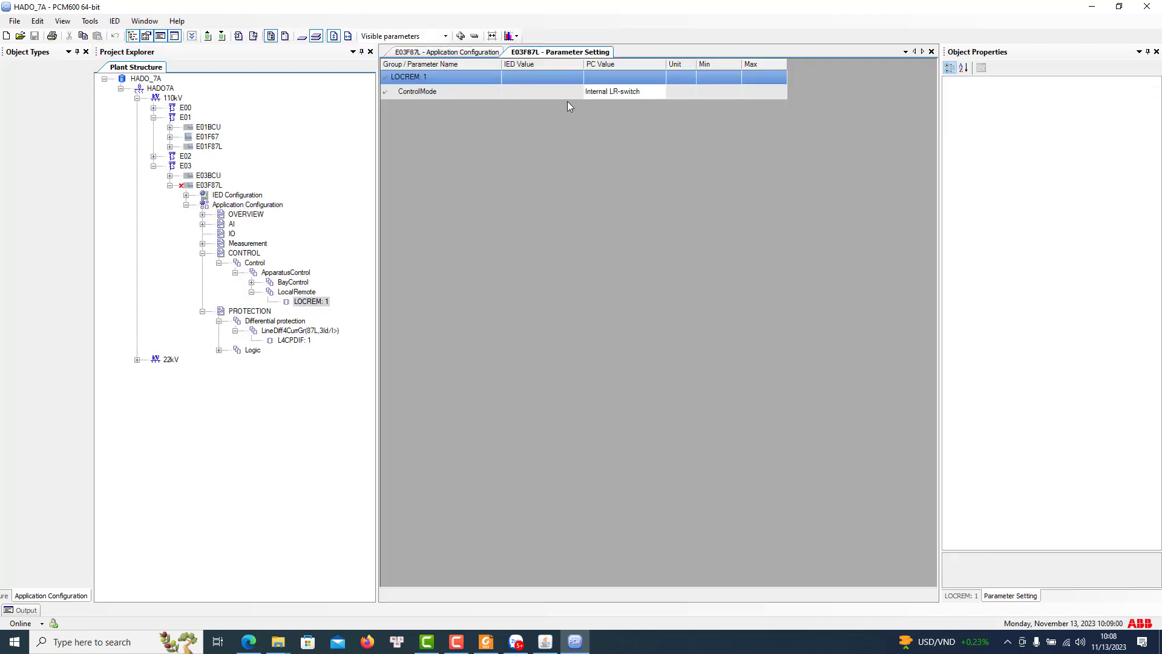
pyautogui.doubleClick(293, 282)
pyautogui.click(308, 292)
pyautogui.click(605, 107)
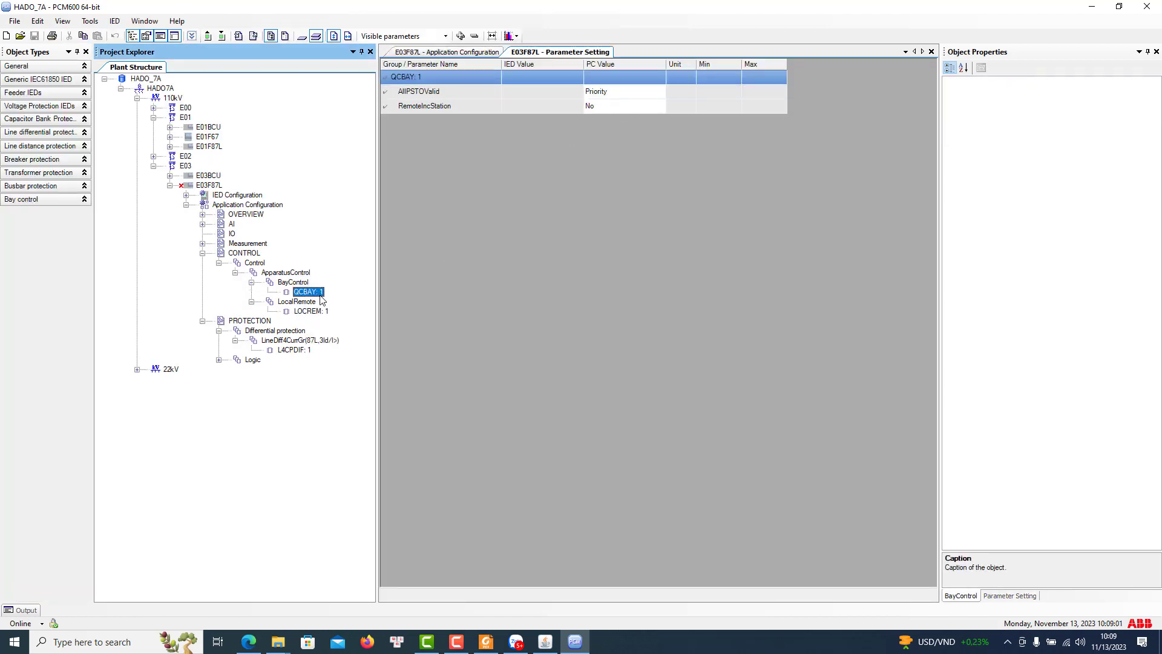
pyautogui.click(622, 107)
pyautogui.click(621, 107)
pyautogui.click(610, 130)
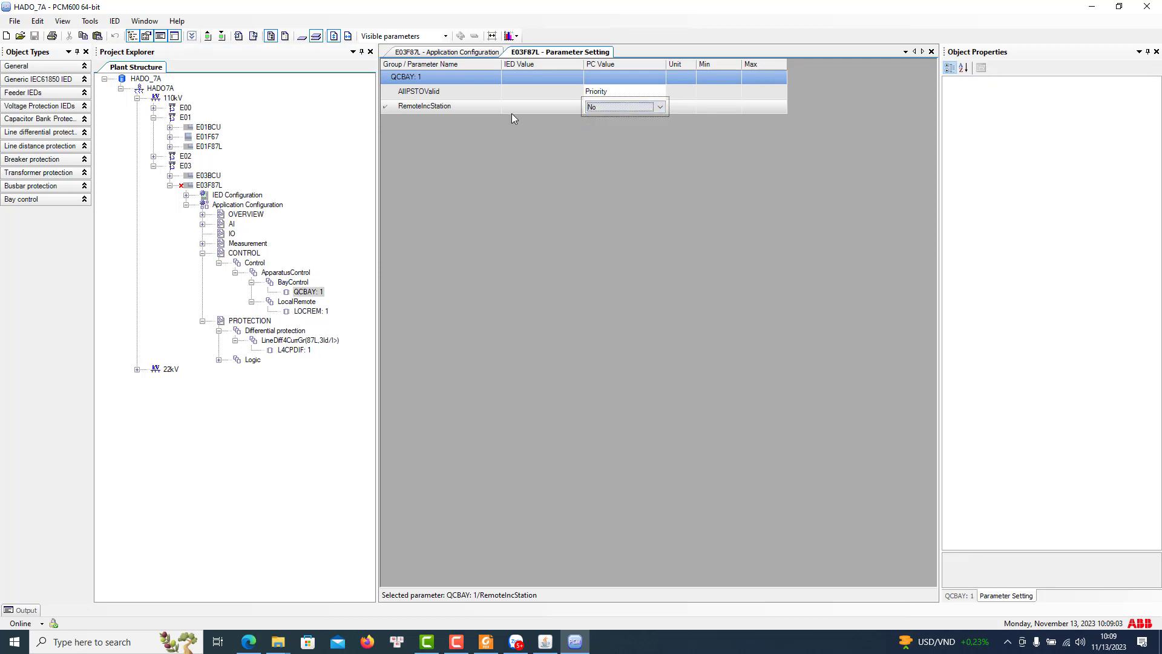
pyautogui.click(637, 112)
pyautogui.click(608, 107)
pyautogui.click(609, 107)
pyautogui.click(598, 125)
# Recheck the QCBAY: 1 parameters, close the parameter settings and review the local/remote blocks on the CONTROL page
pyautogui.click(312, 310)
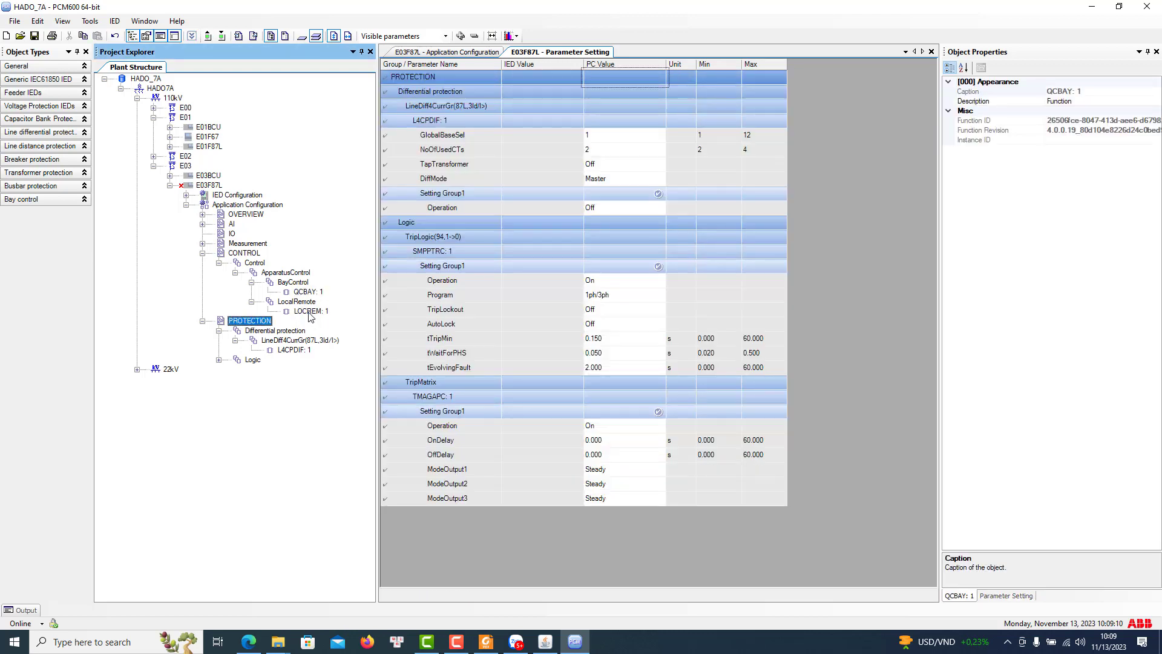
pyautogui.click(311, 293)
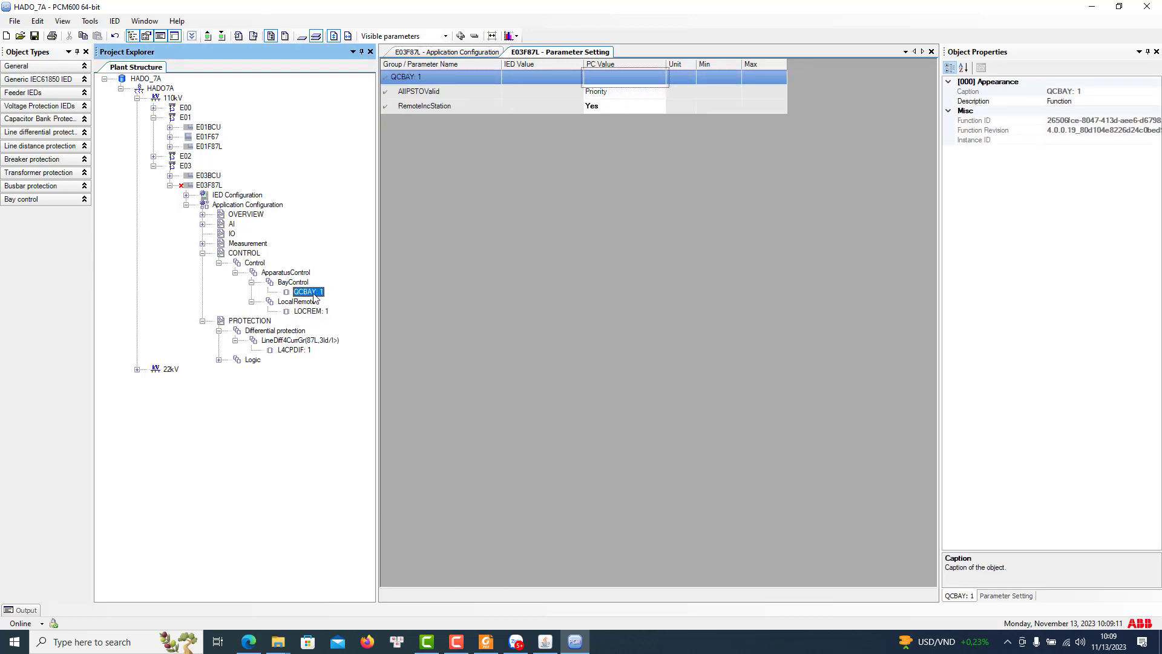
pyautogui.click(930, 52)
pyautogui.click(539, 366)
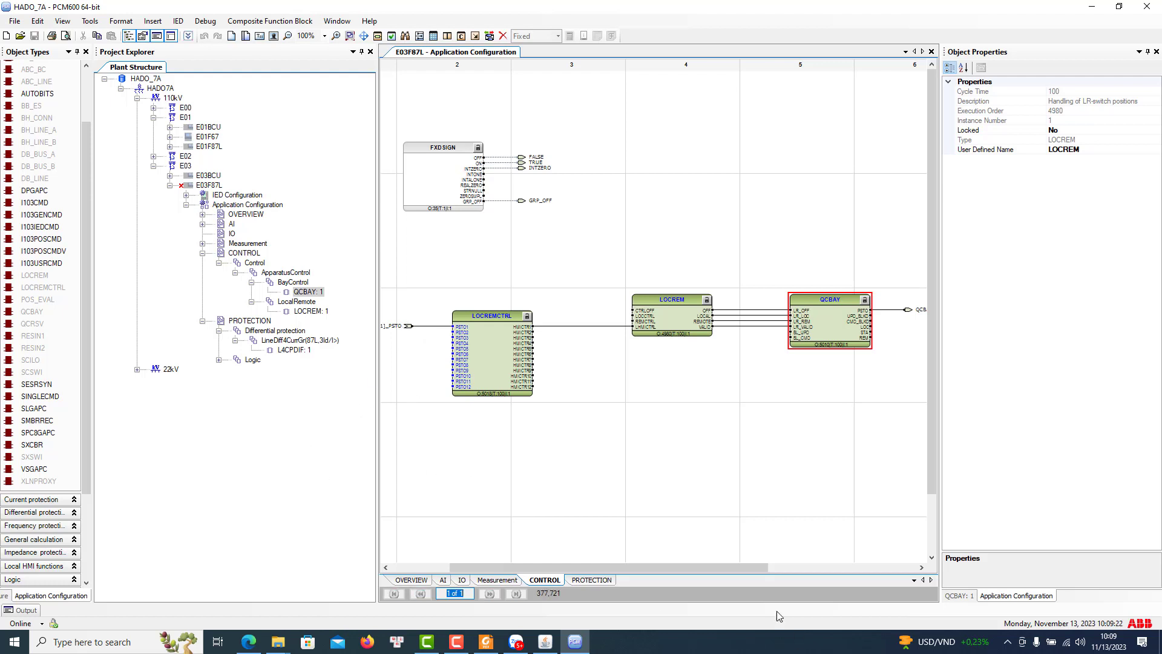
pyautogui.moveTo(694, 565)
pyautogui.mouseDown()
pyautogui.moveTo(842, 580)
pyautogui.moveTo(579, 550)
pyautogui.moveTo(689, 554)
pyautogui.mouseUp()
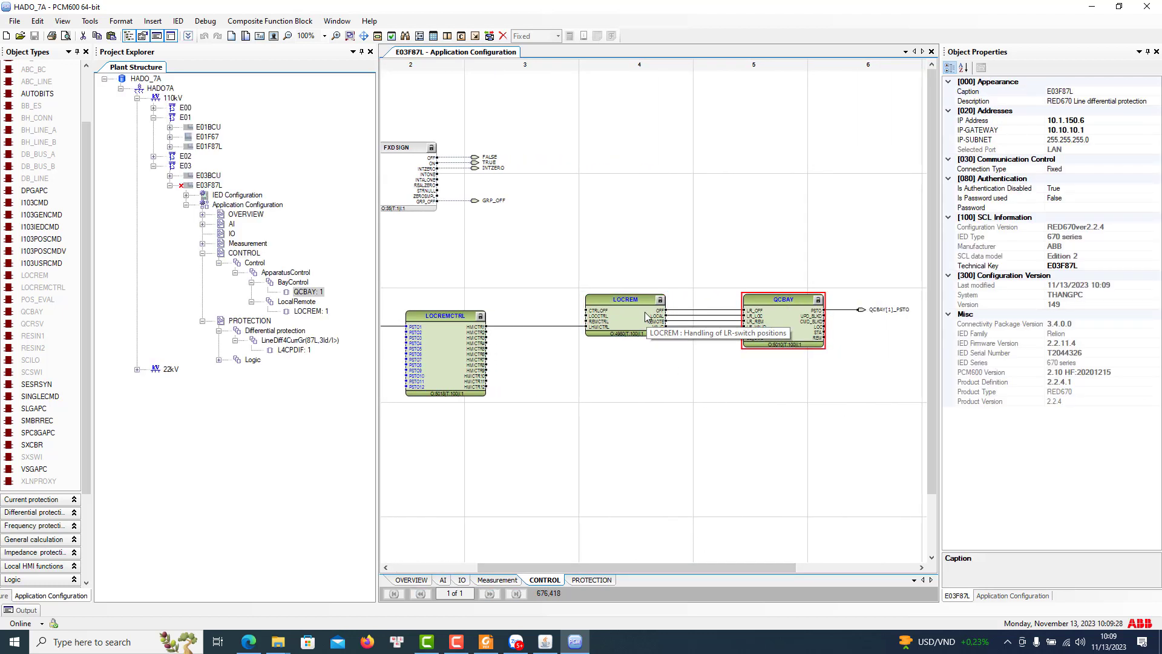
pyautogui.click(444, 363)
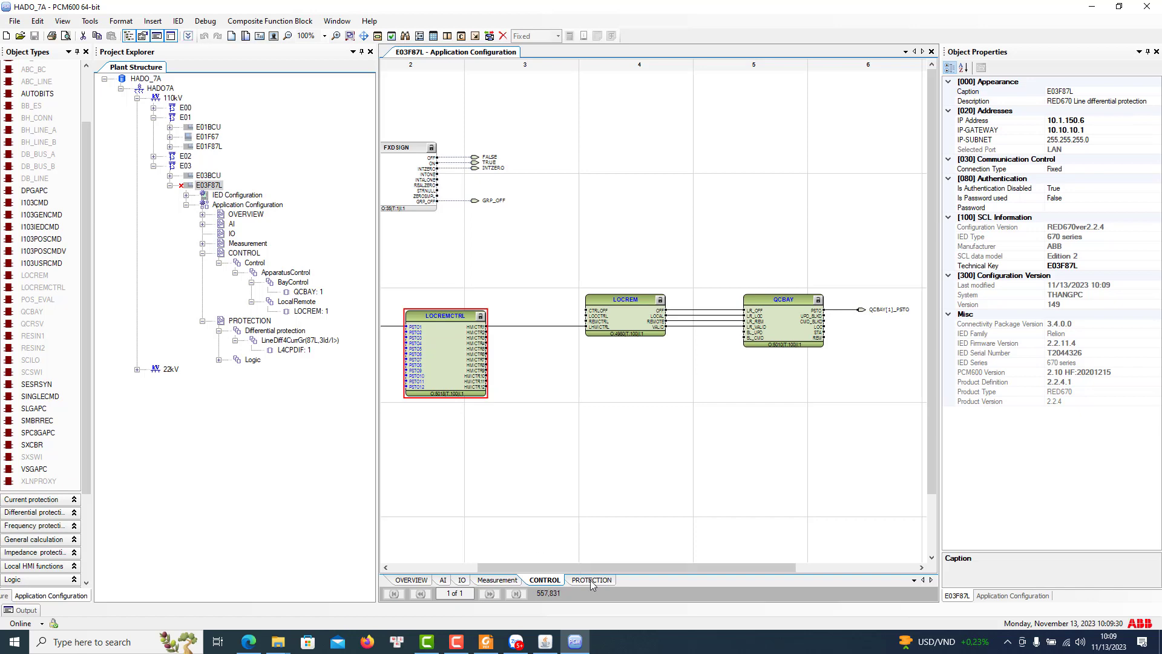
# Check the RED670 settings table in Foxit PDF Reader, close the RTU500 HMI Editor and return to the relay project in PCM600
pyautogui.click(492, 644)
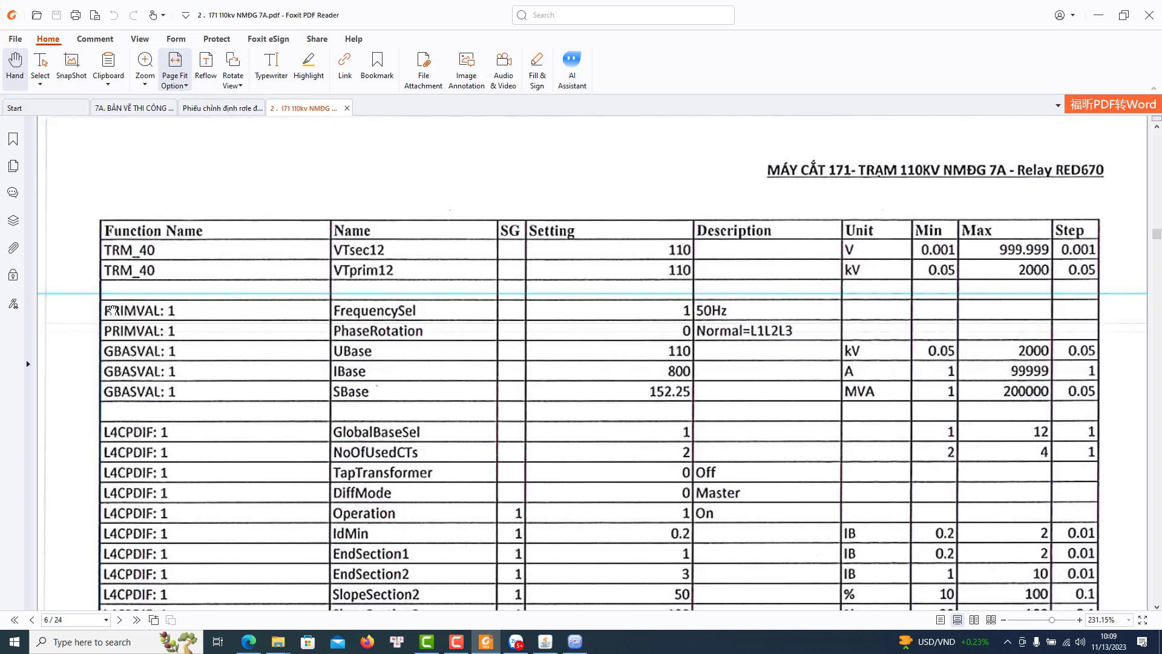
pyautogui.click(545, 642)
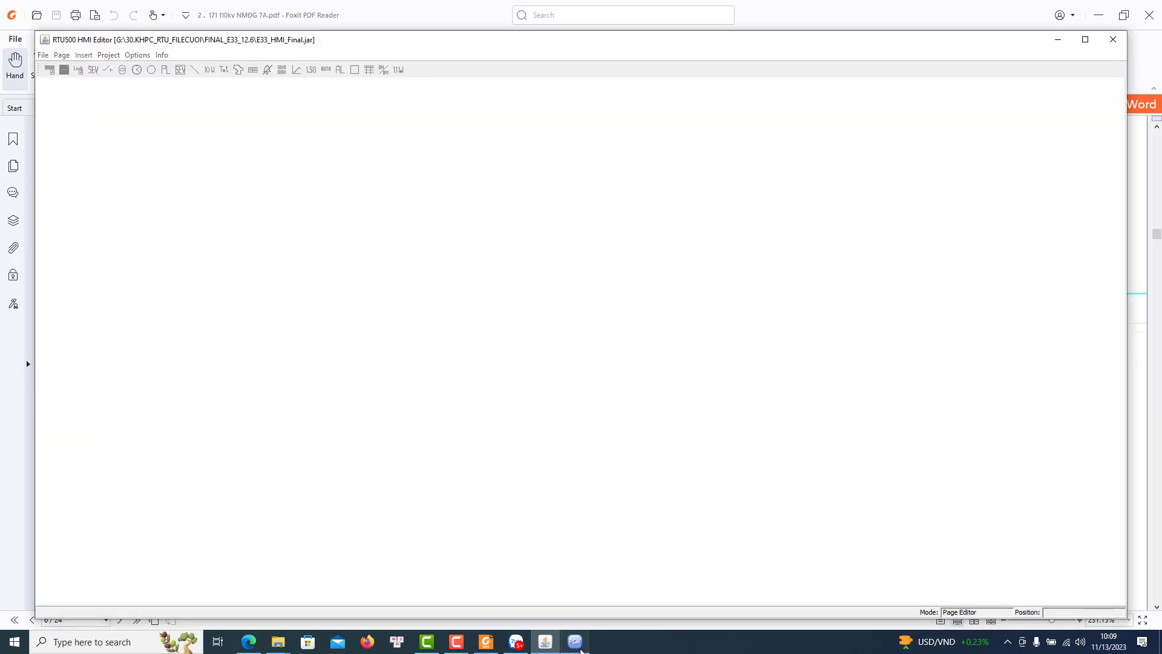
pyautogui.click(578, 646)
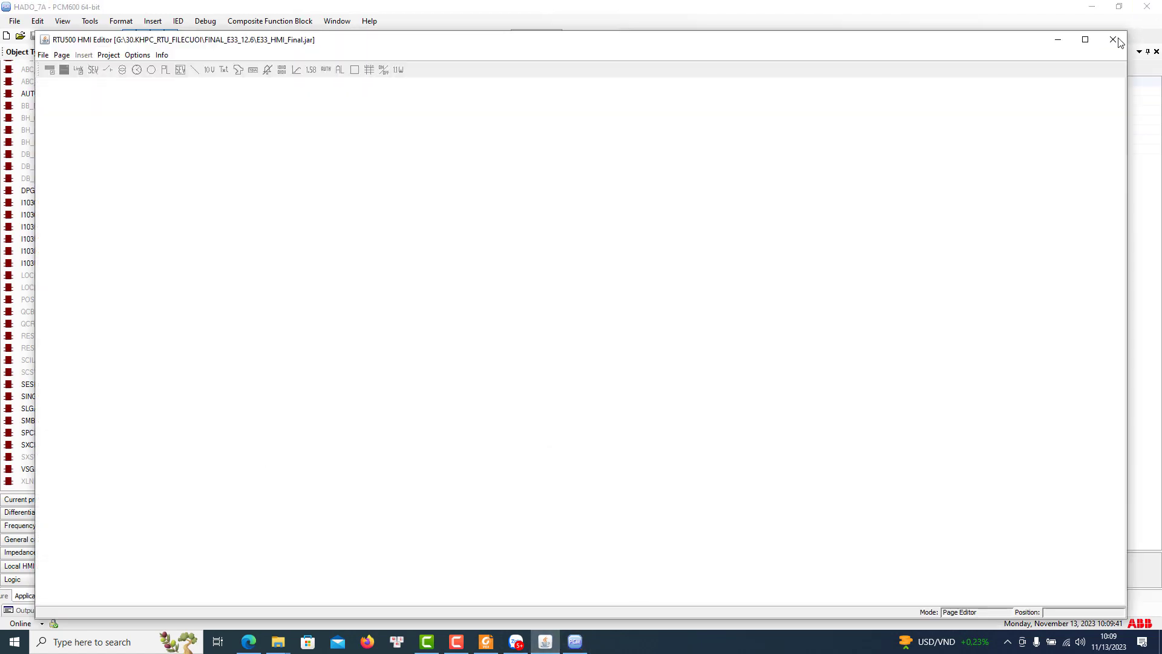
pyautogui.click(1118, 40)
pyautogui.click(597, 350)
pyautogui.click(1113, 39)
pyautogui.click(554, 346)
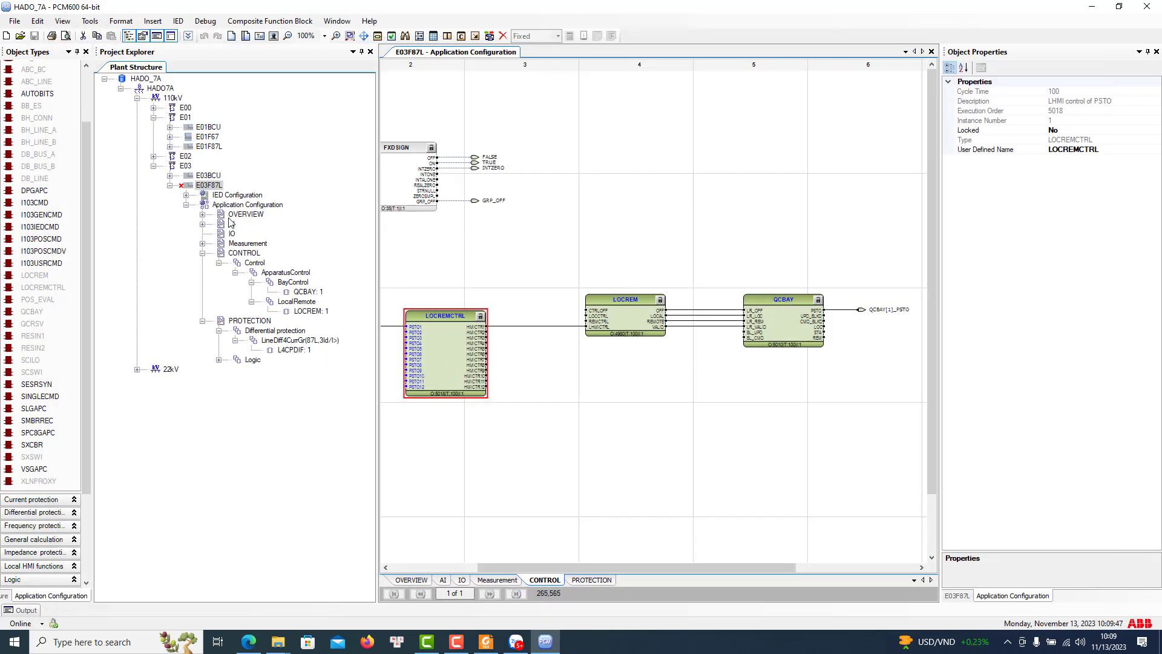
# Open the parameter settings of PRIMVAL: 1 under Power system and compare FrequencySel and PhaseRotation with the PDF setting sheet
pyautogui.doubleClick(235, 197)
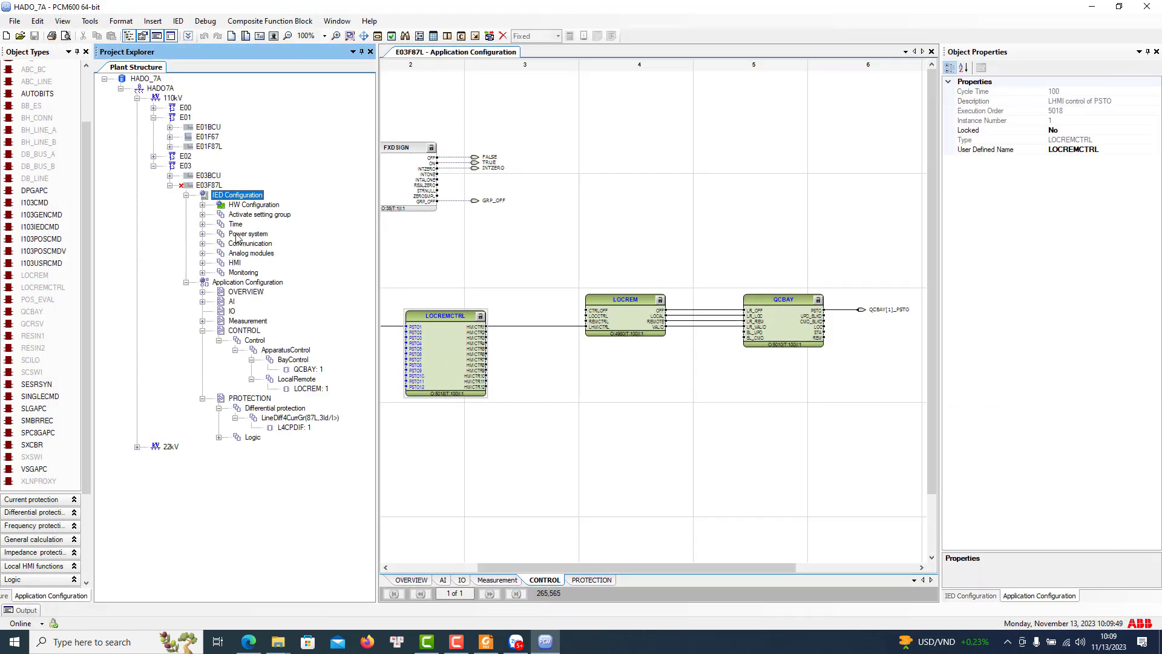
pyautogui.doubleClick(237, 235)
pyautogui.doubleClick(265, 243)
pyautogui.click(278, 253)
pyautogui.rightClick(278, 255)
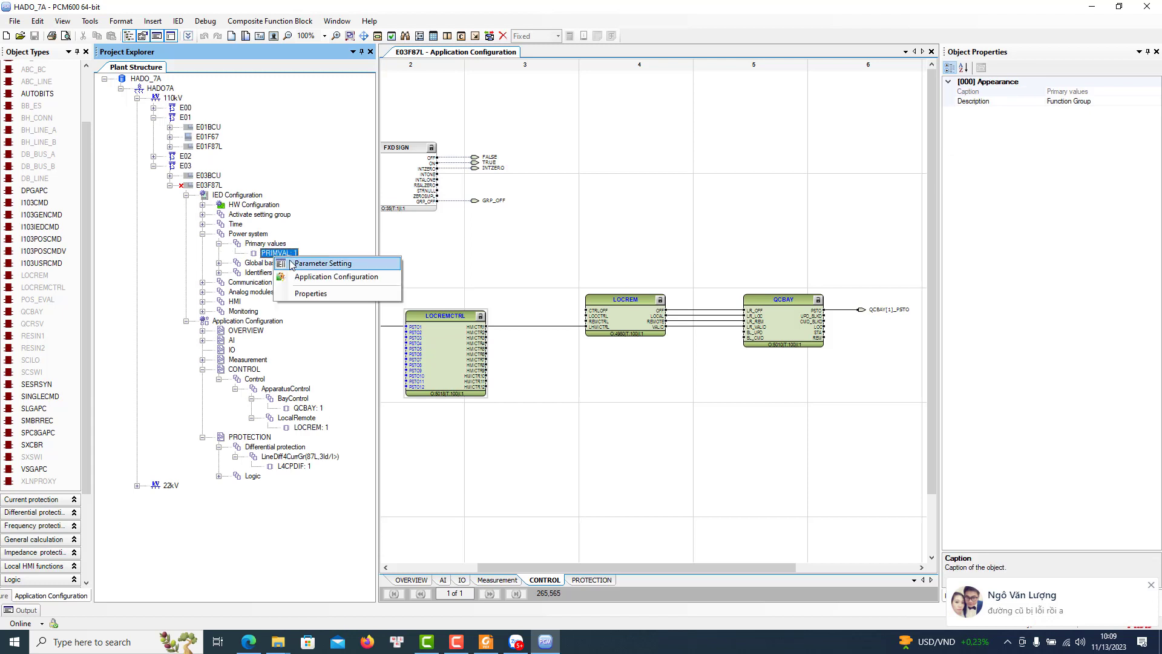
pyautogui.click(306, 264)
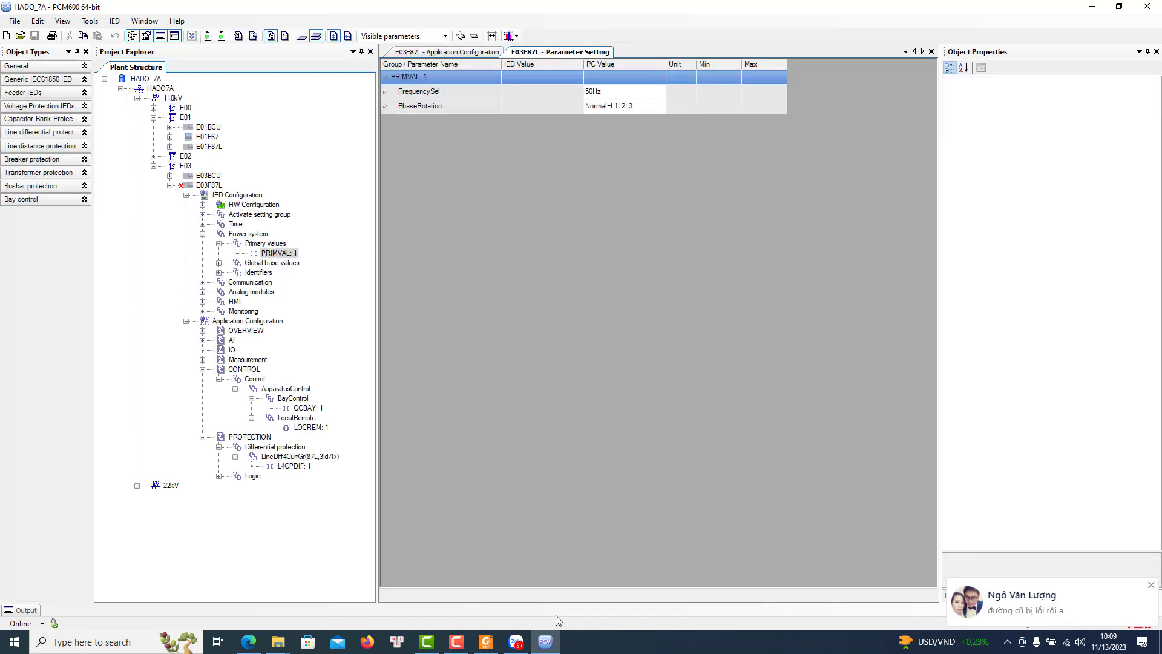
pyautogui.click(485, 643)
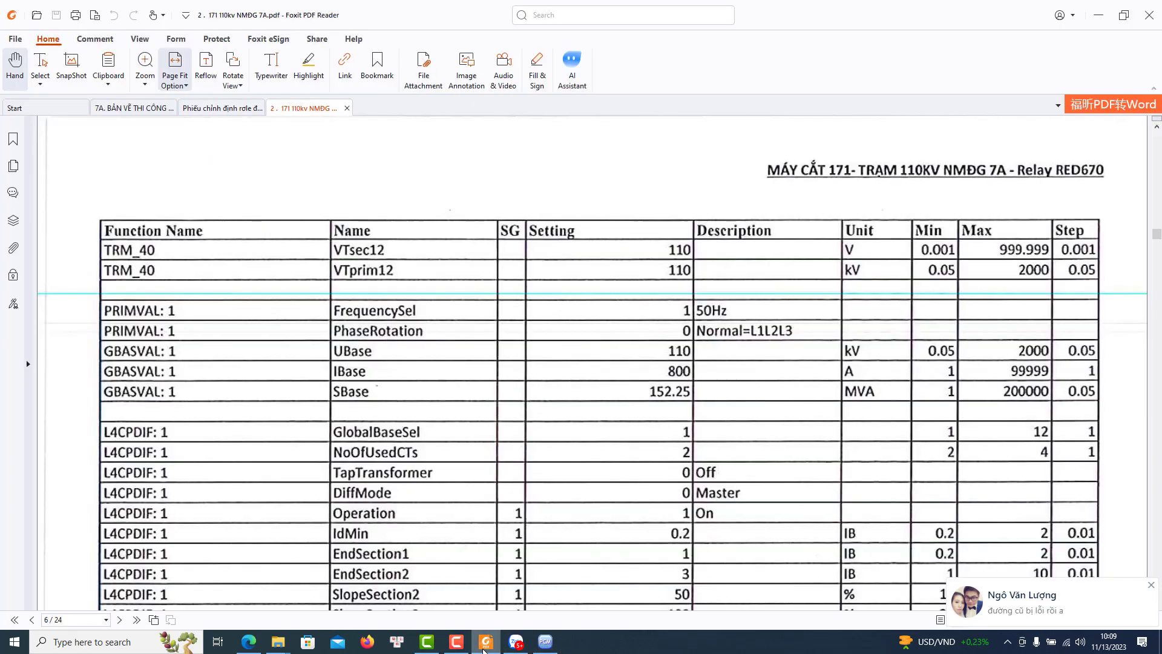
pyautogui.click(485, 646)
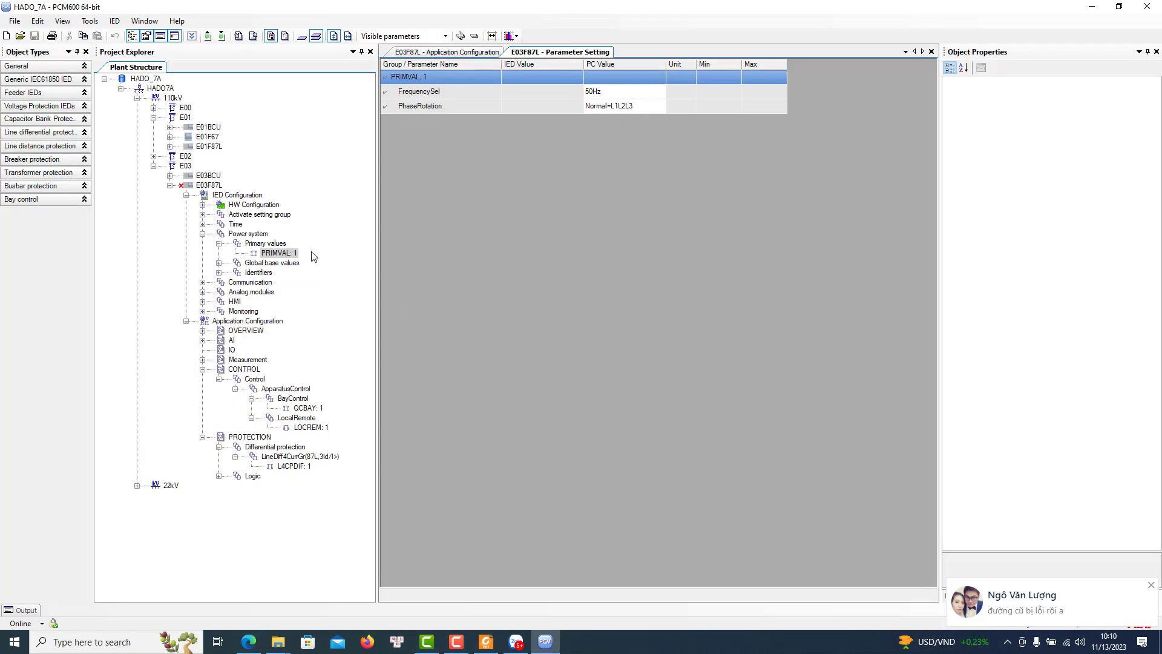
# Compare the UBase, IBase and SBase values of GBASVAL: 1 with the PDF setting sheet, and close the parameter settings
pyautogui.doubleClick(275, 264)
pyautogui.click(279, 273)
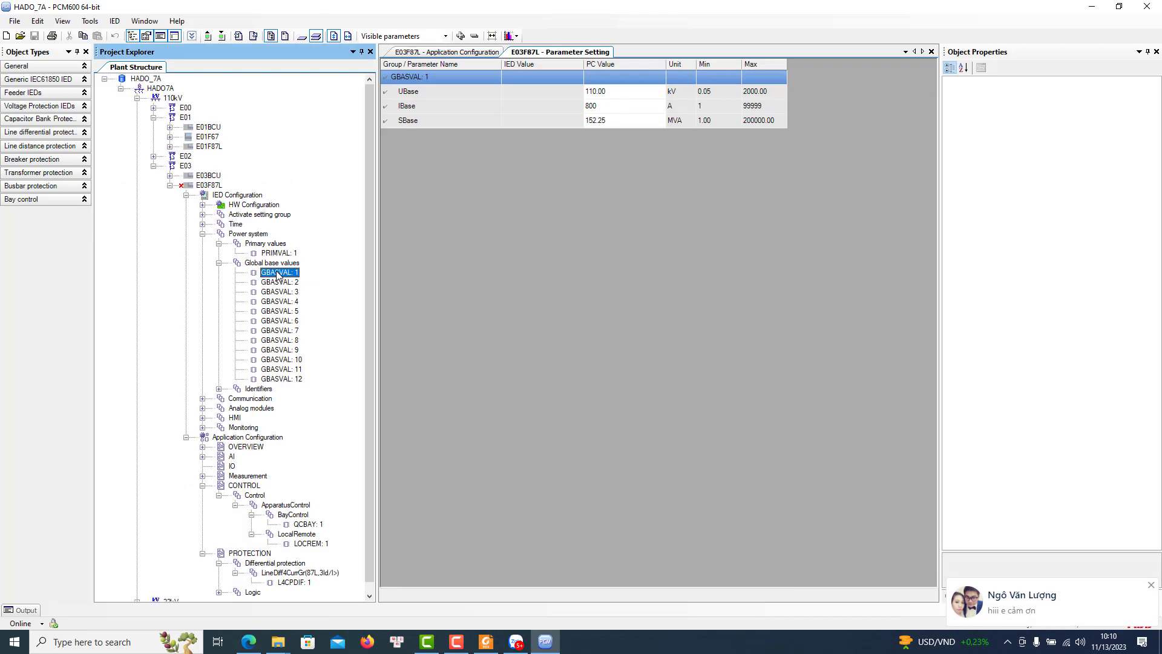
pyautogui.click(492, 645)
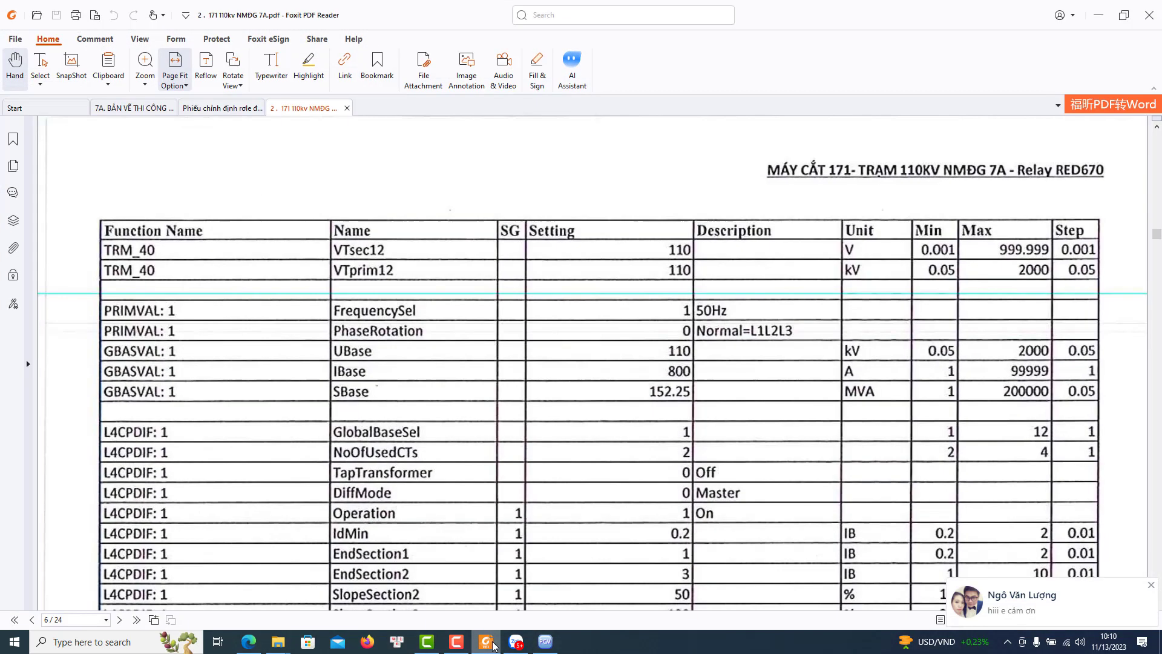
pyautogui.click(492, 645)
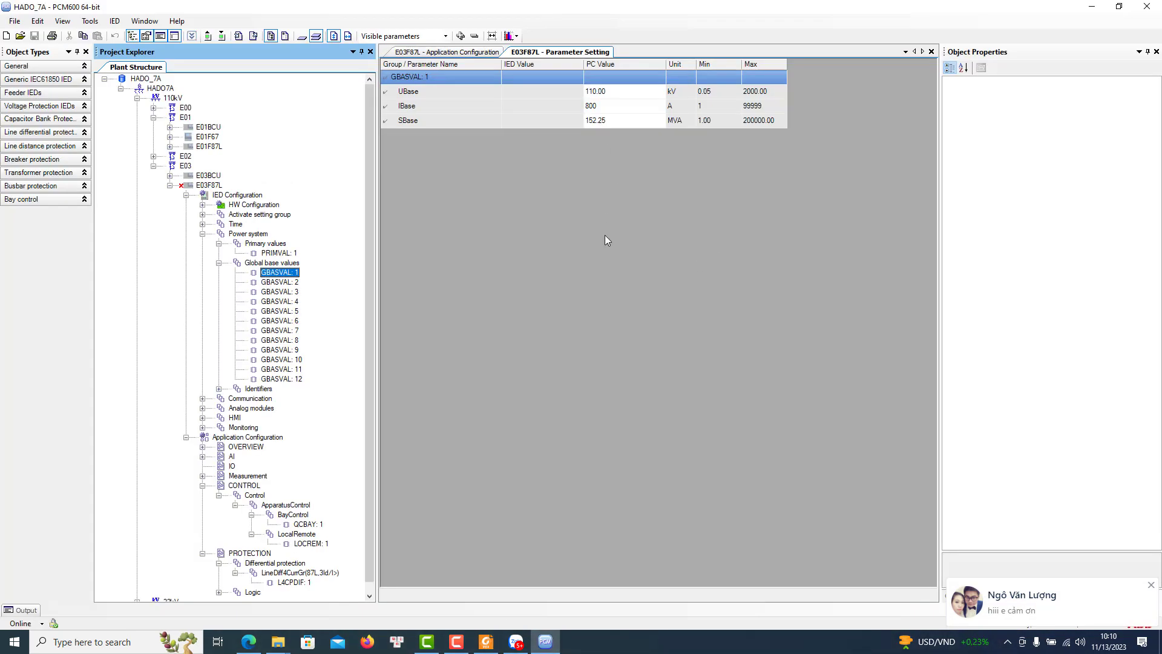
pyautogui.click(932, 52)
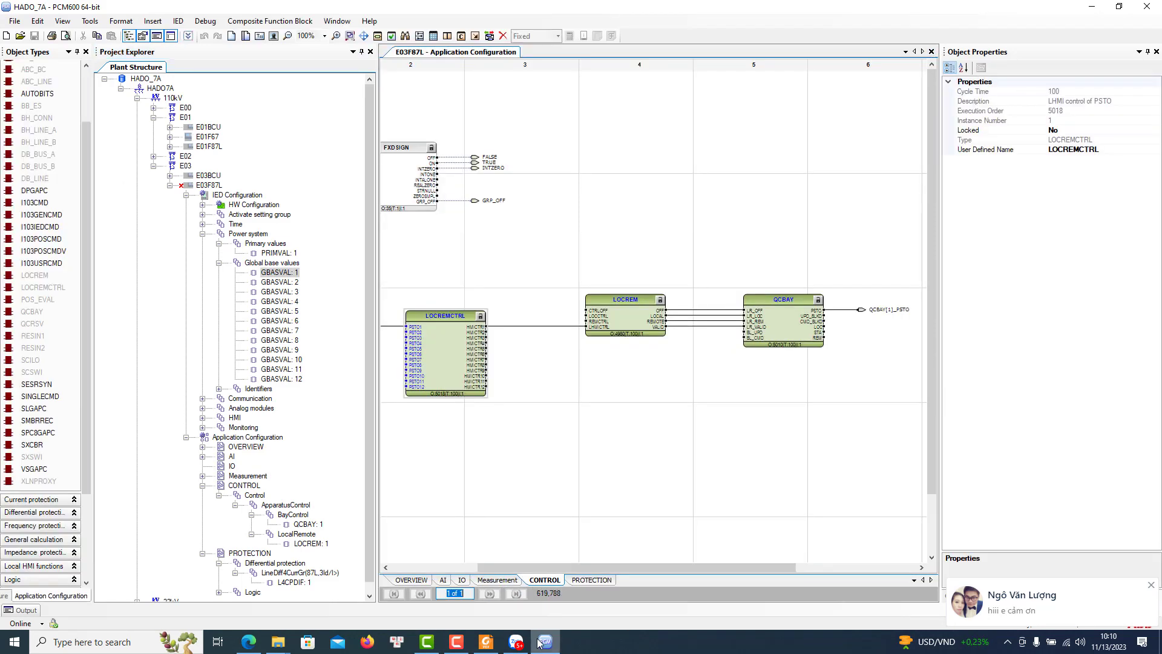
# Examine the L4CPDIF: 1 and LMBRFLO: 1 settings in the RED670 sheets of the 171 110kv NMĐG 7A PDF
pyautogui.click(488, 644)
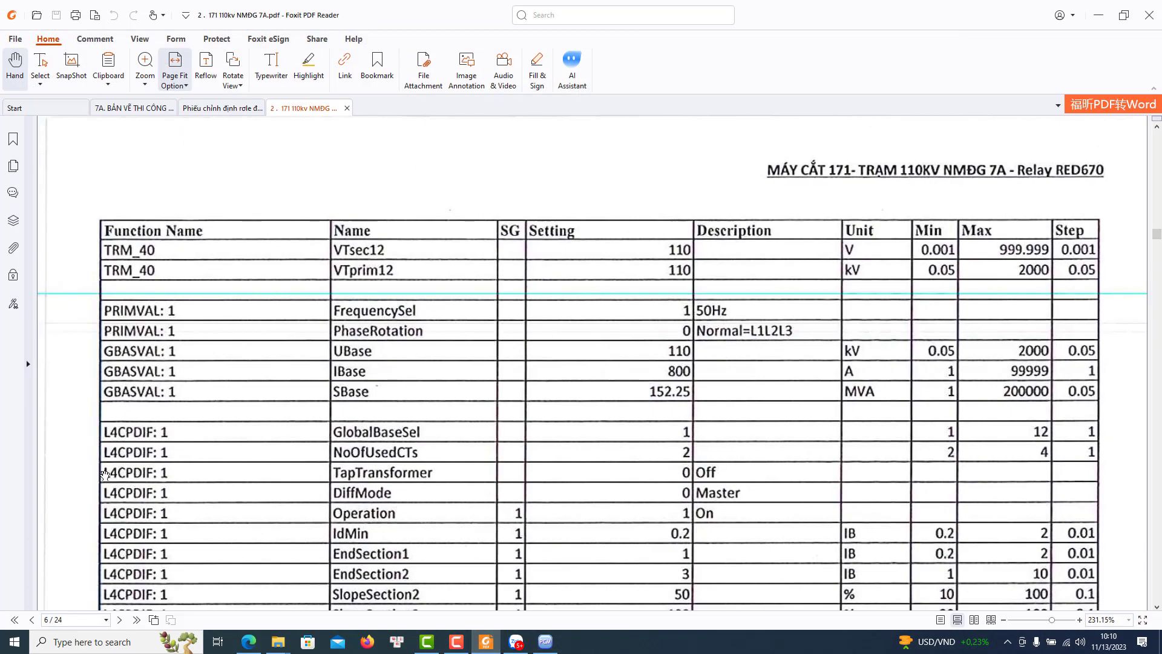
pyautogui.scroll(-3, 161, 434)
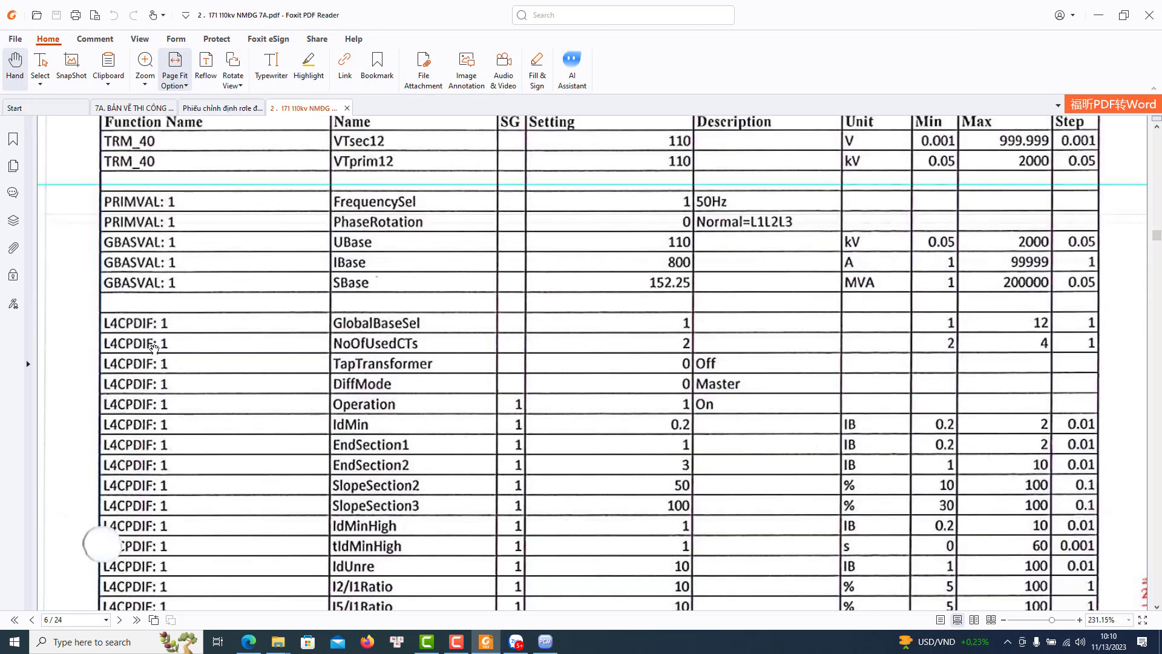
pyautogui.scroll(-3, 152, 344)
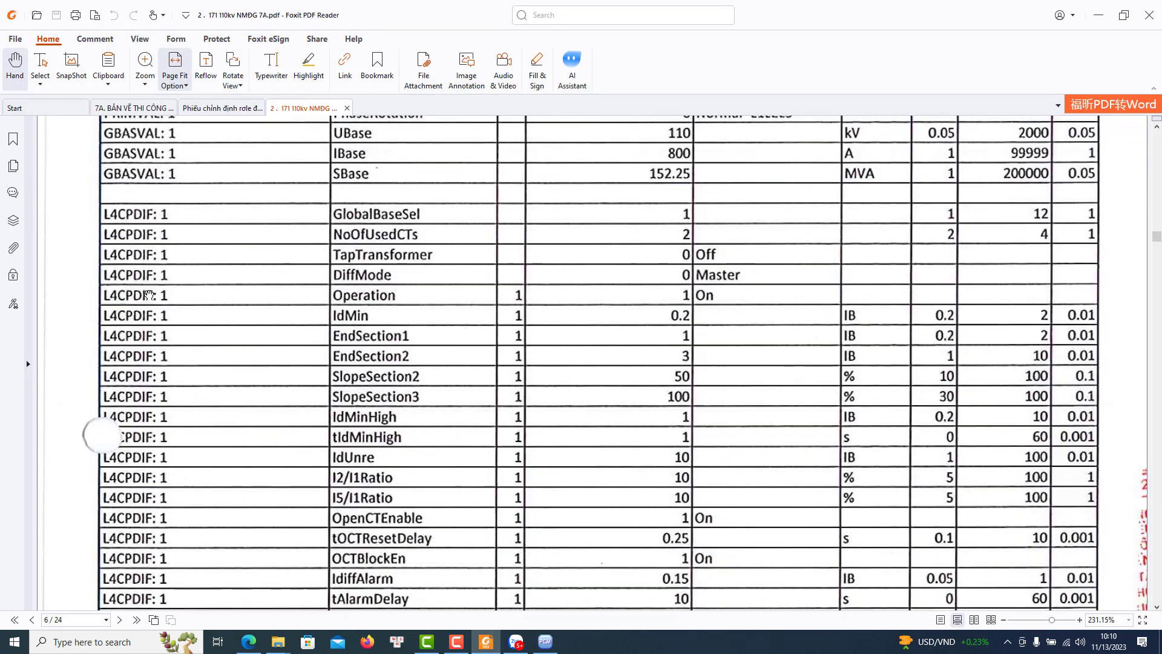
pyautogui.scroll(-15, 193, 315)
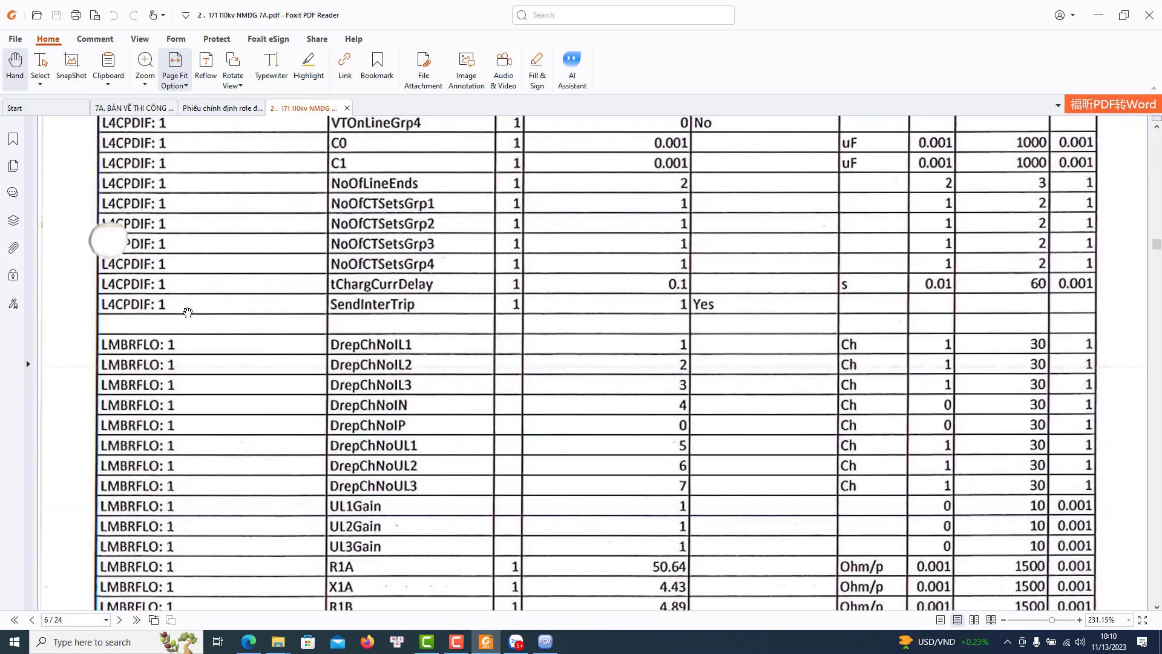
pyautogui.scroll(-5, 190, 311)
pyautogui.scroll(3, 187, 309)
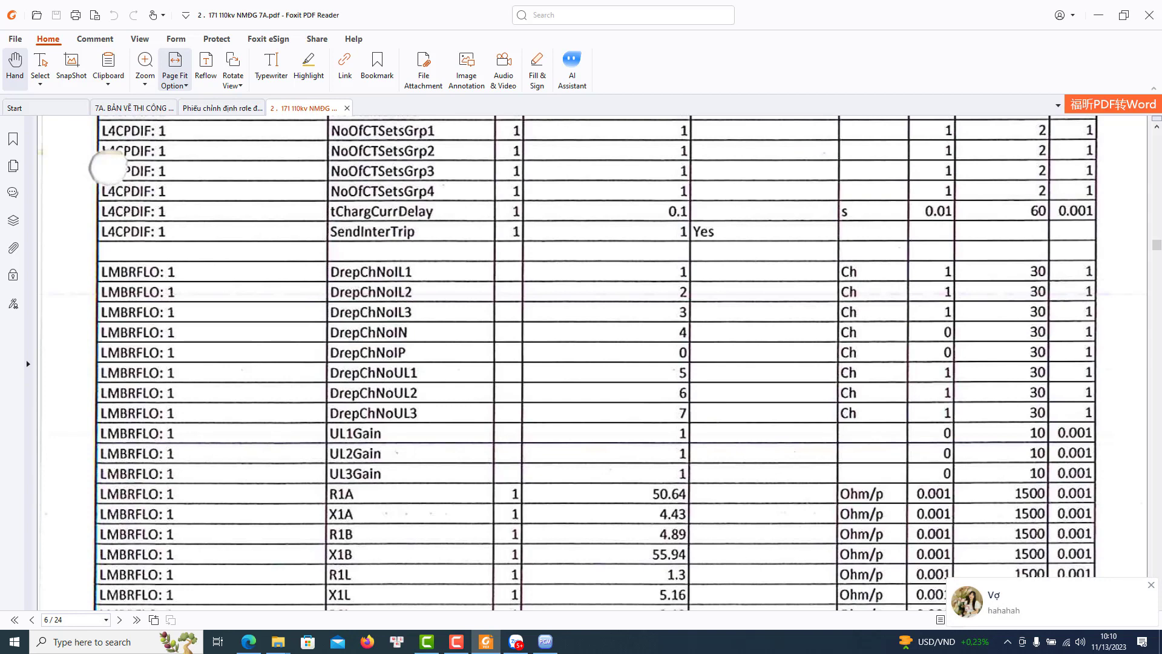
# On the PROTECTION page in PCM600, connect input I3P1 of the L4CPDIF block to the existing variable E03 I 1ms[25]_G1AI3P
pyautogui.click(545, 642)
pyautogui.click(591, 579)
pyautogui.scroll(-1, 702, 350)
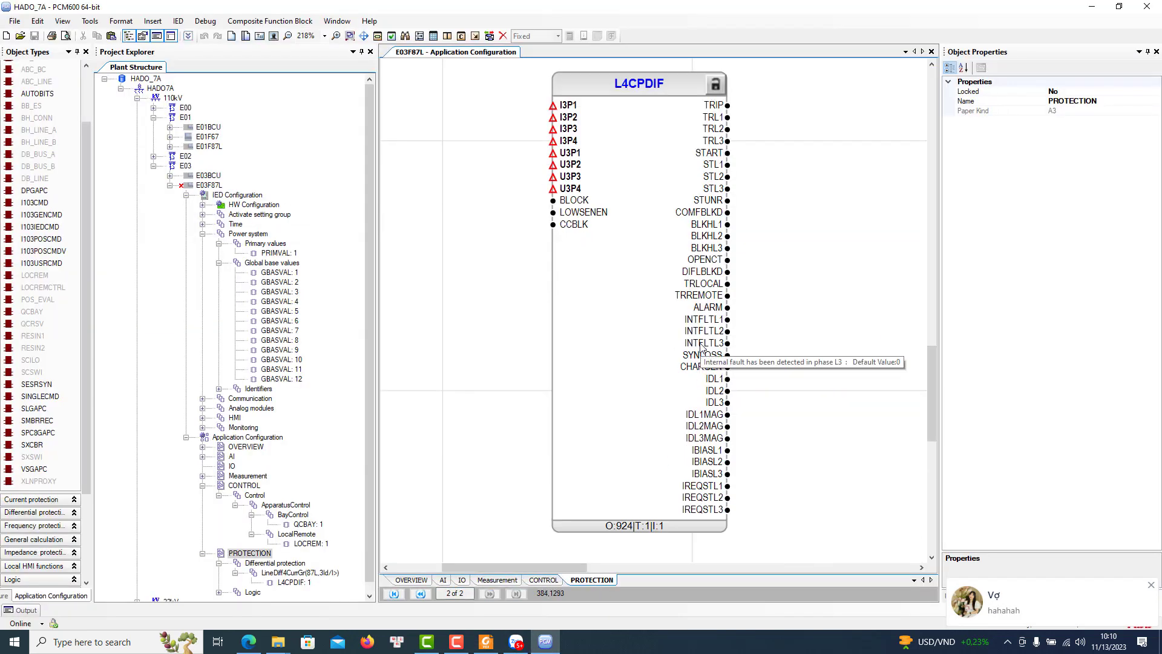
pyautogui.scroll(-5, 703, 348)
pyautogui.scroll(7, 702, 354)
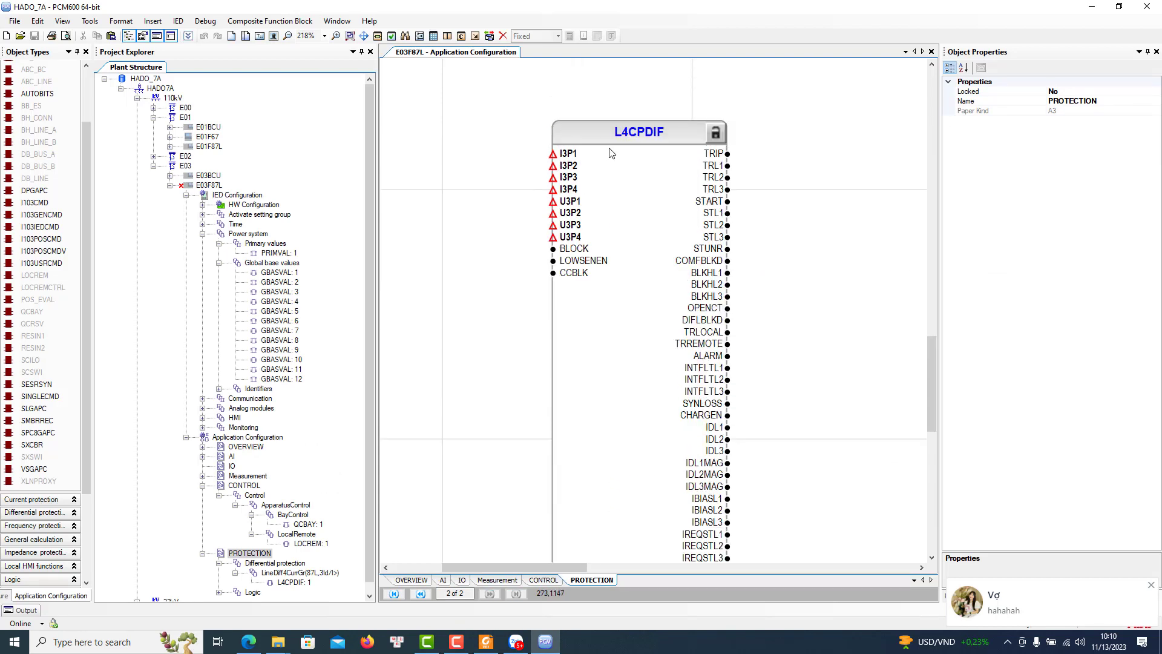
pyautogui.click(567, 155)
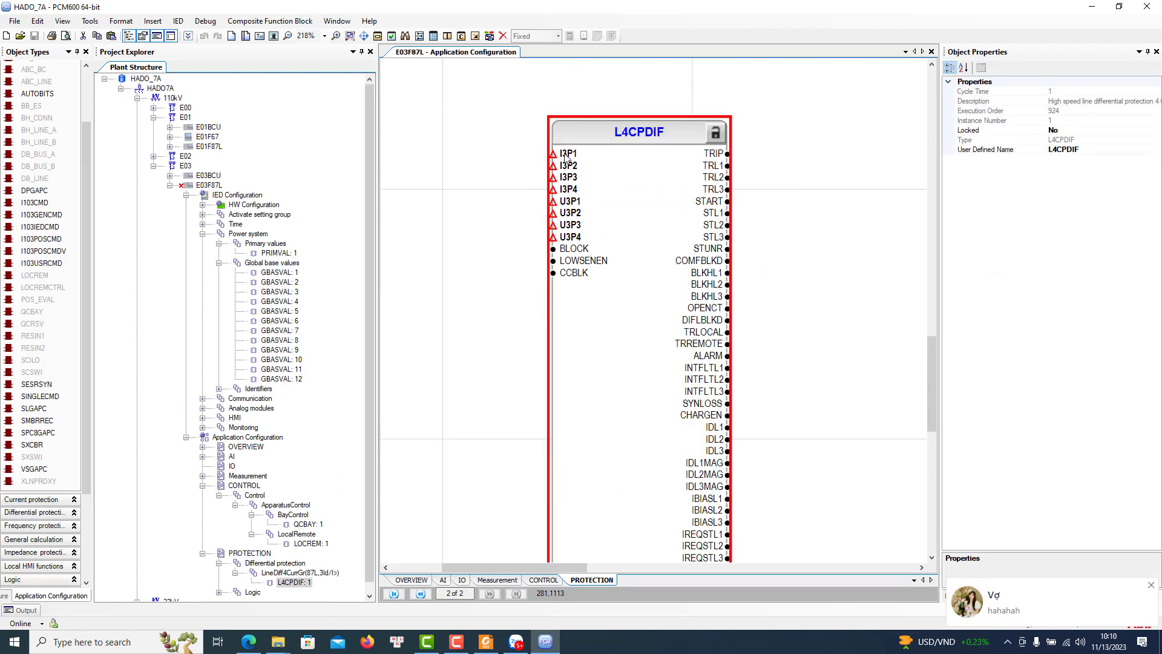
pyautogui.rightClick(568, 156)
pyautogui.moveTo(666, 161)
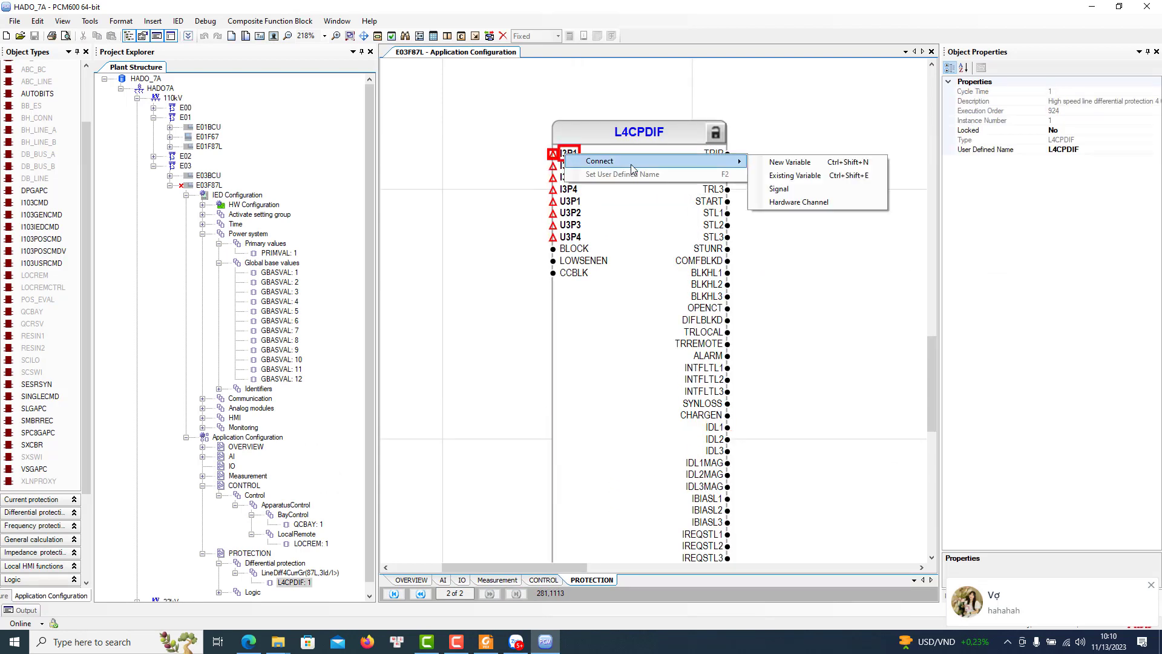
pyautogui.click(842, 177)
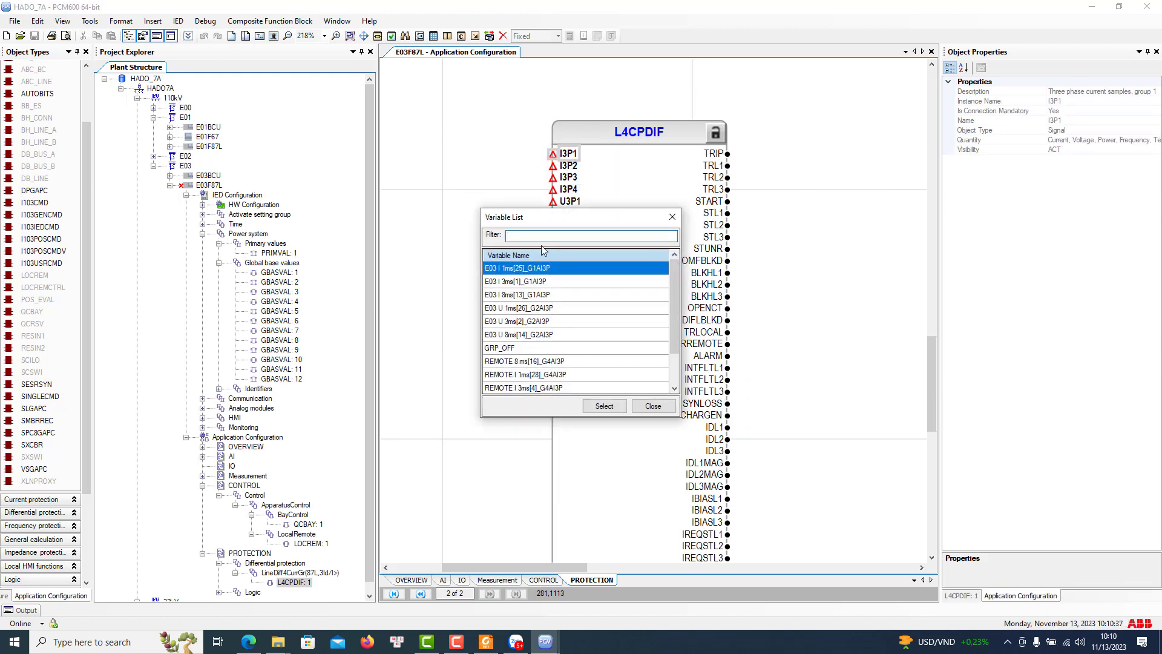
pyautogui.click(517, 270)
pyautogui.click(604, 406)
# Open the list of existing variables to connect to input I3P2 of the L4CPDIF block
pyautogui.scroll(-3, 762, 373)
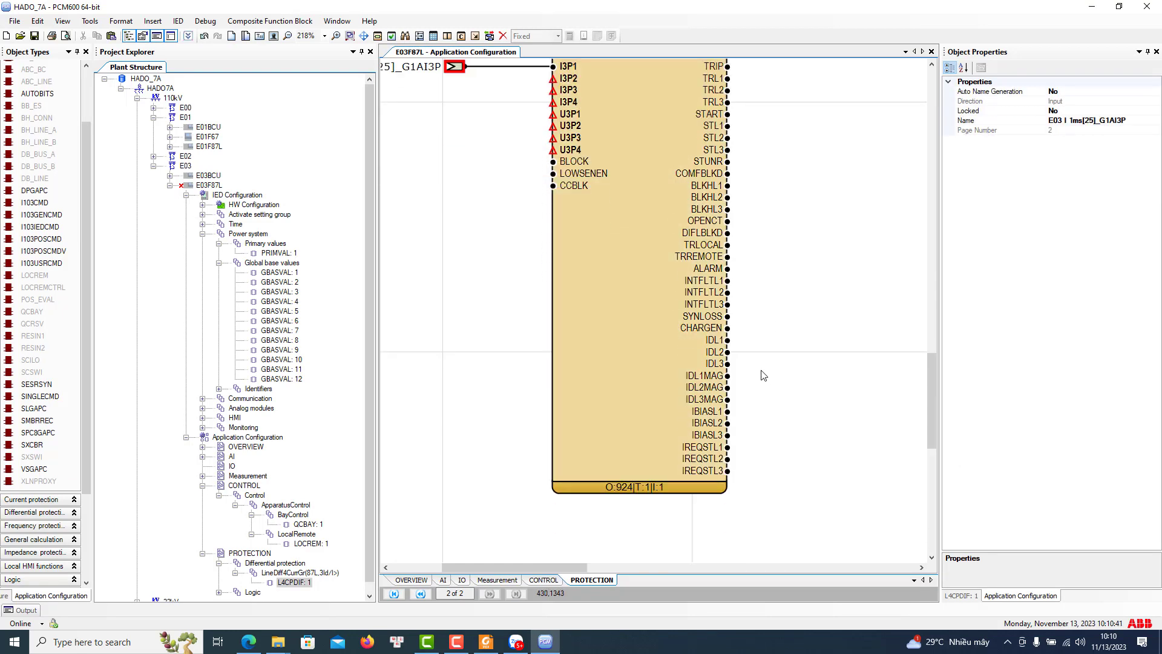
pyautogui.scroll(3, 640, 452)
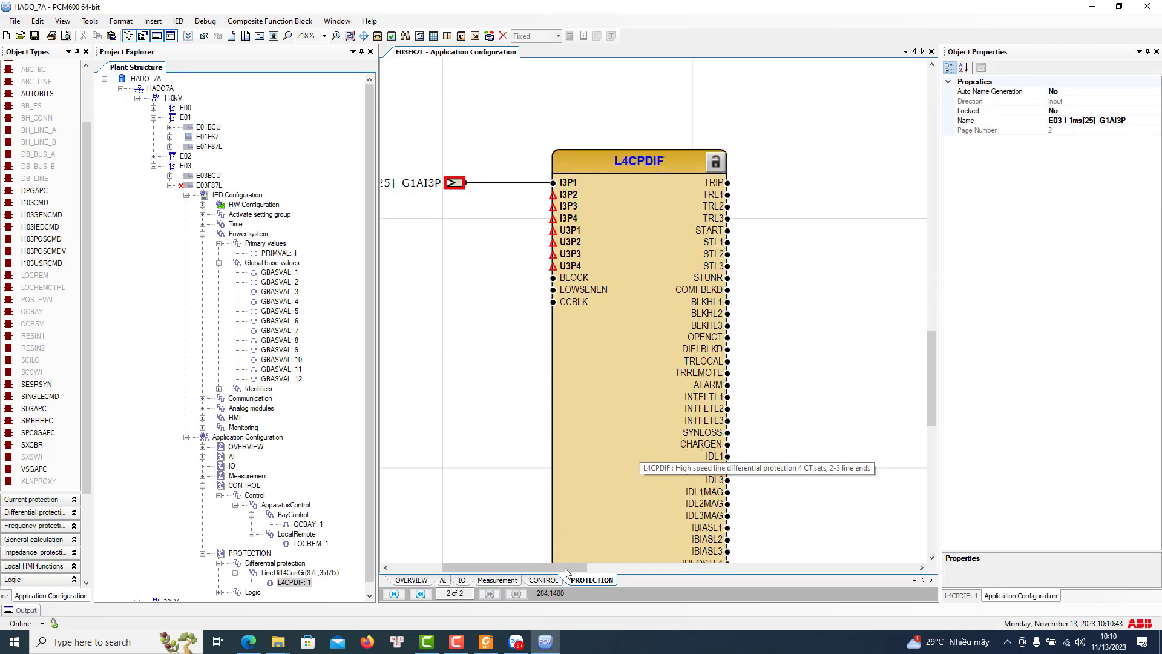
pyautogui.moveTo(567, 568); pyautogui.dragTo(534, 572)
pyautogui.rightClick(685, 197)
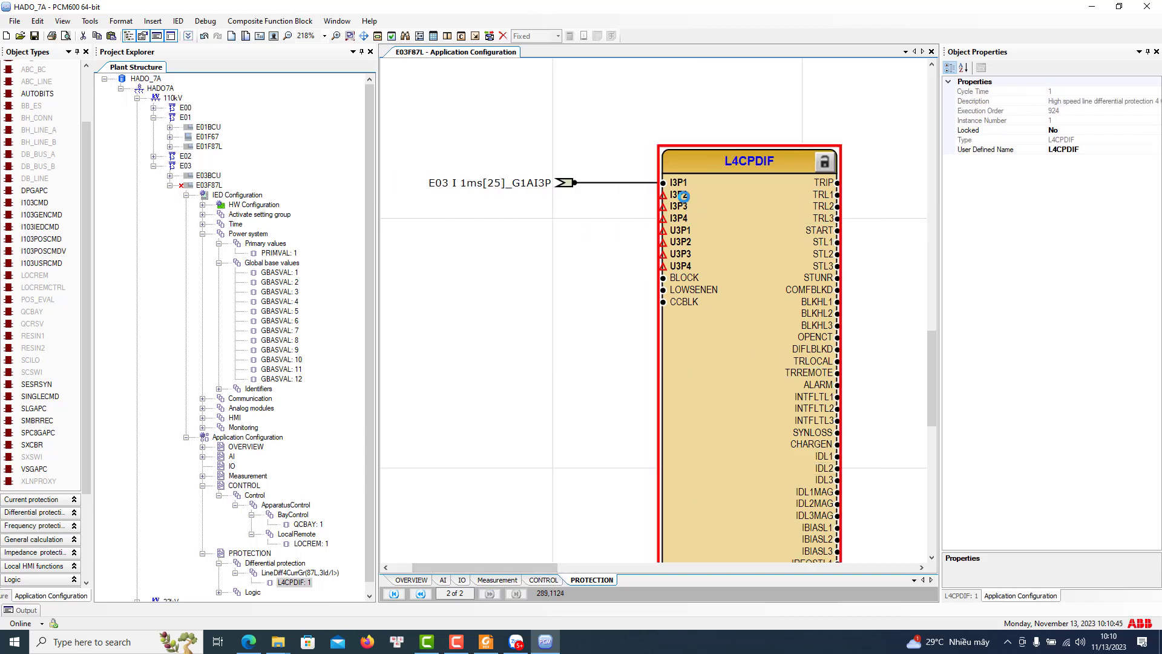
pyautogui.moveTo(702, 208)
pyautogui.click(962, 219)
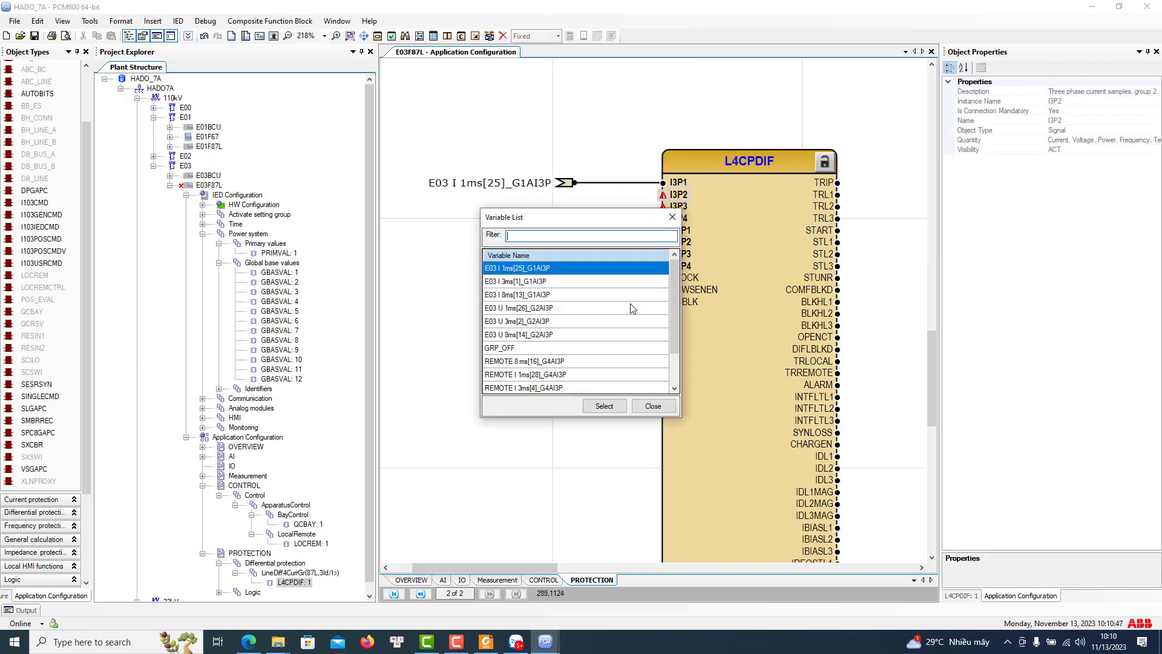
# Connect the variable REMOTE I 1ms[28]_G4AI3P to the I3P2 input of L4CPDIF and align it with the input
pyautogui.click(537, 362)
pyautogui.click(539, 374)
pyautogui.scroll(-1, 539, 366)
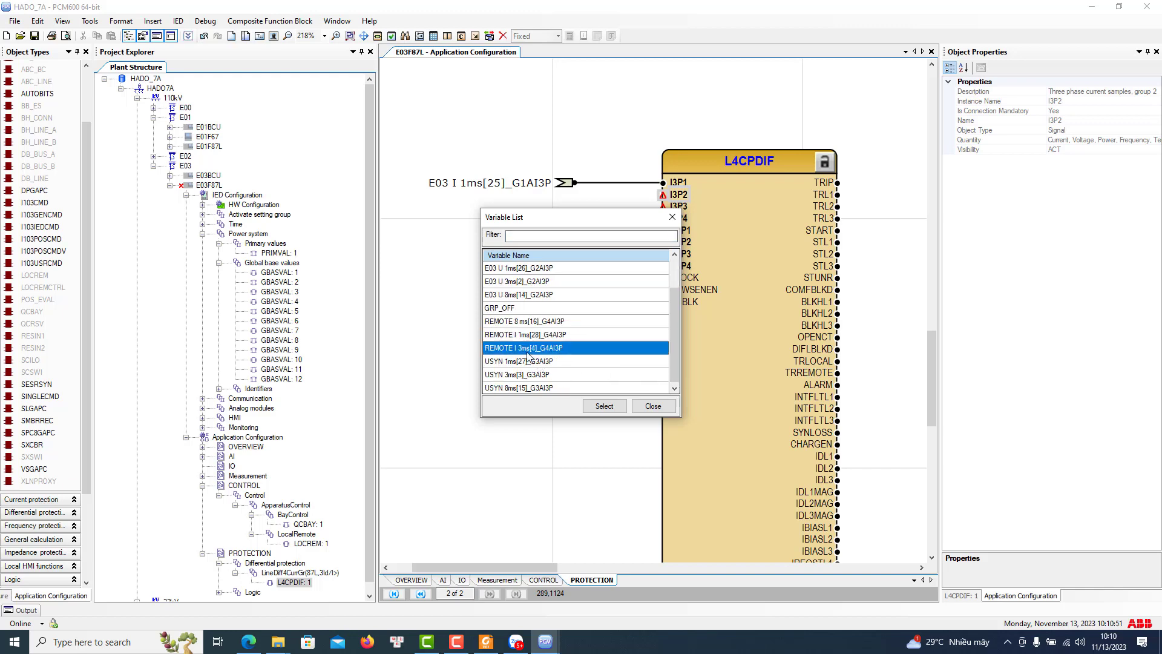
pyautogui.click(604, 406)
pyautogui.moveTo(524, 152); pyautogui.dragTo(641, 304)
pyautogui.click(570, 188)
pyautogui.click(566, 195)
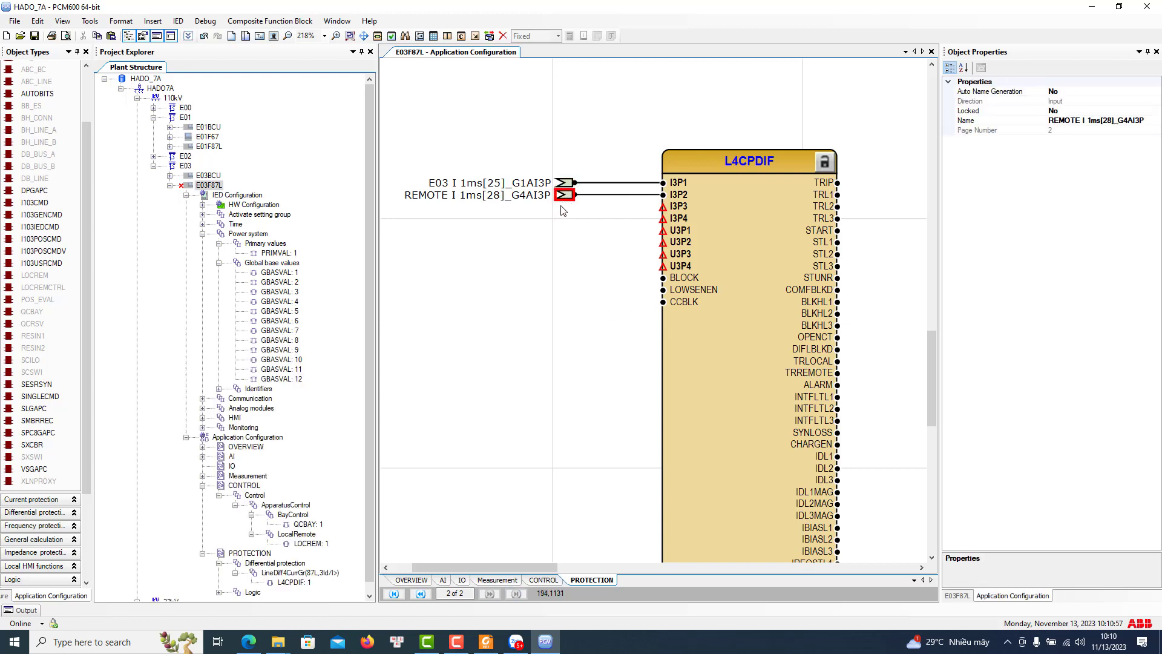
# Connect the existing variable GRP_OFF to the I3P3 input of L4CPDIF
pyautogui.click(680, 211)
pyautogui.rightClick(680, 211)
pyautogui.moveTo(717, 216)
pyautogui.moveTo(908, 230)
pyautogui.click(985, 238)
pyautogui.click(508, 348)
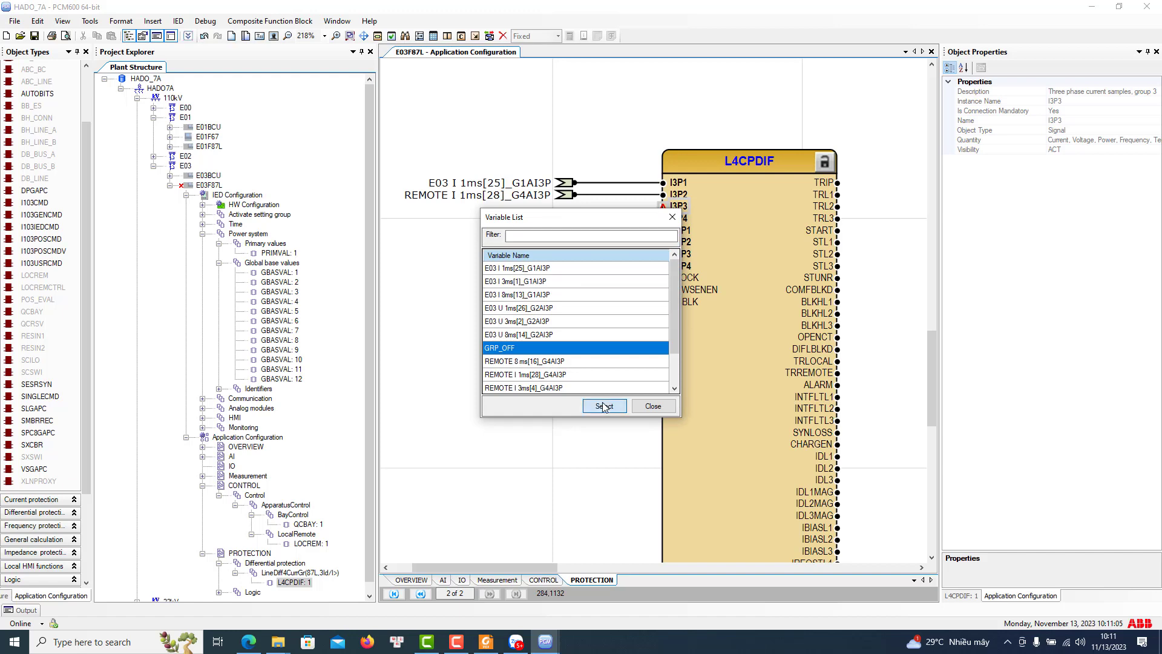
pyautogui.click(593, 400)
# Wire the I3P4 and U3P1 to U3P4 inputs of L4CPDIF to GRP_OFF and save the configuration
pyautogui.moveTo(664, 218); pyautogui.dragTo(580, 212)
pyautogui.moveTo(664, 241); pyautogui.dragTo(581, 212)
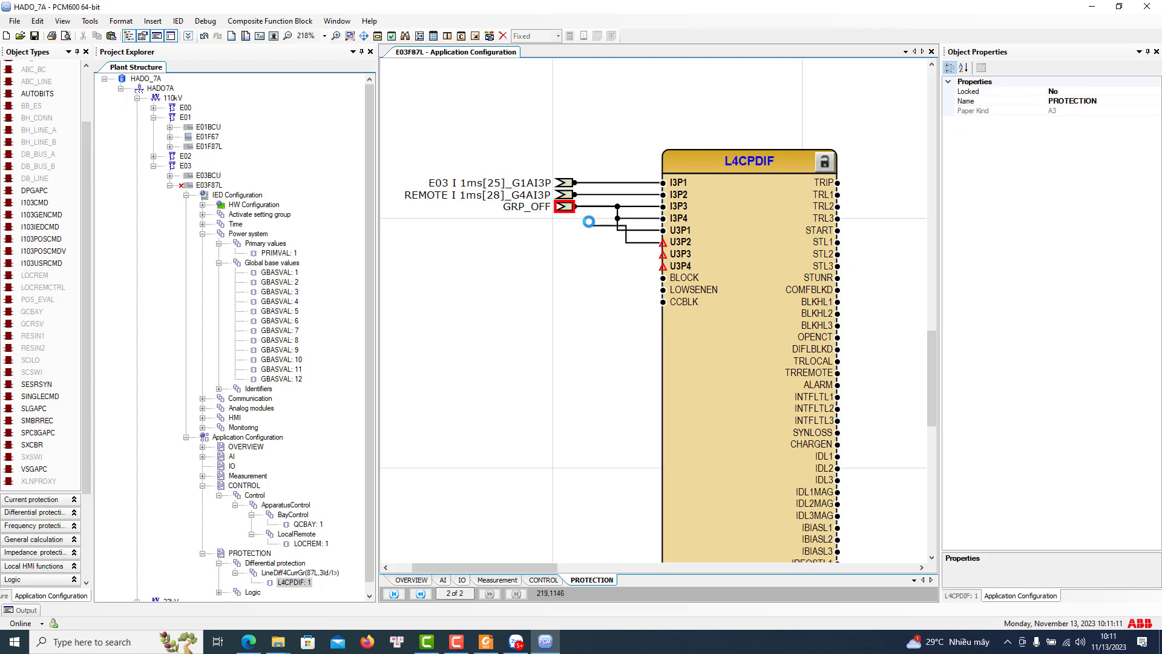
pyautogui.moveTo(663, 254); pyautogui.dragTo(581, 212)
pyautogui.moveTo(663, 266); pyautogui.dragTo(581, 211)
pyautogui.click(565, 293)
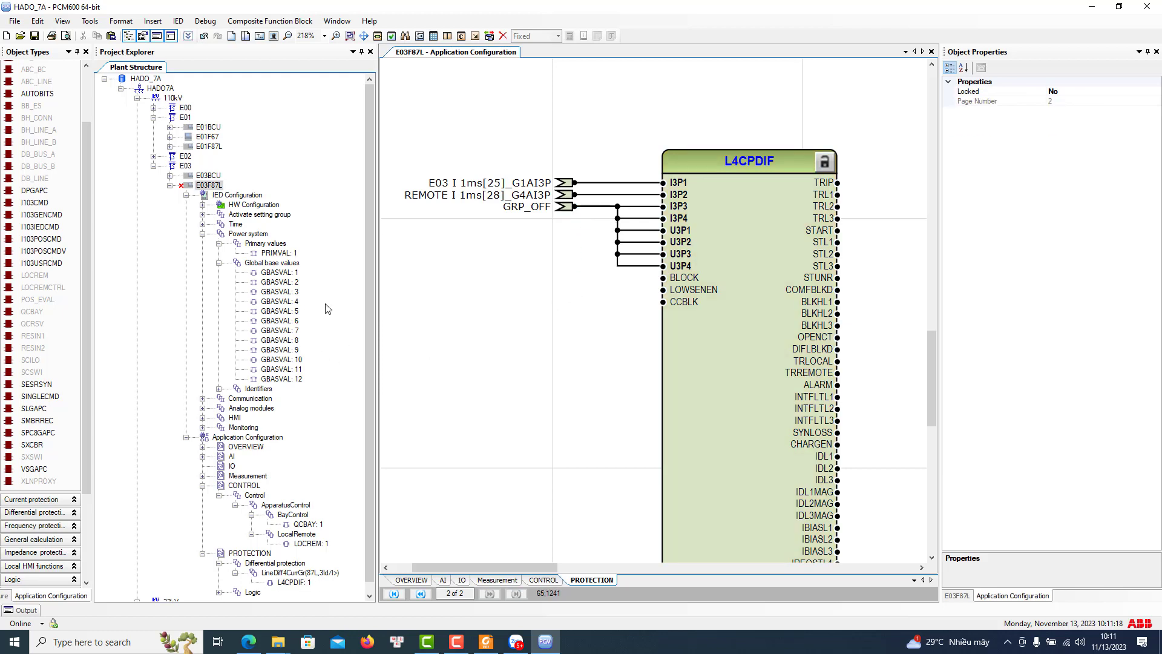
pyautogui.click(35, 36)
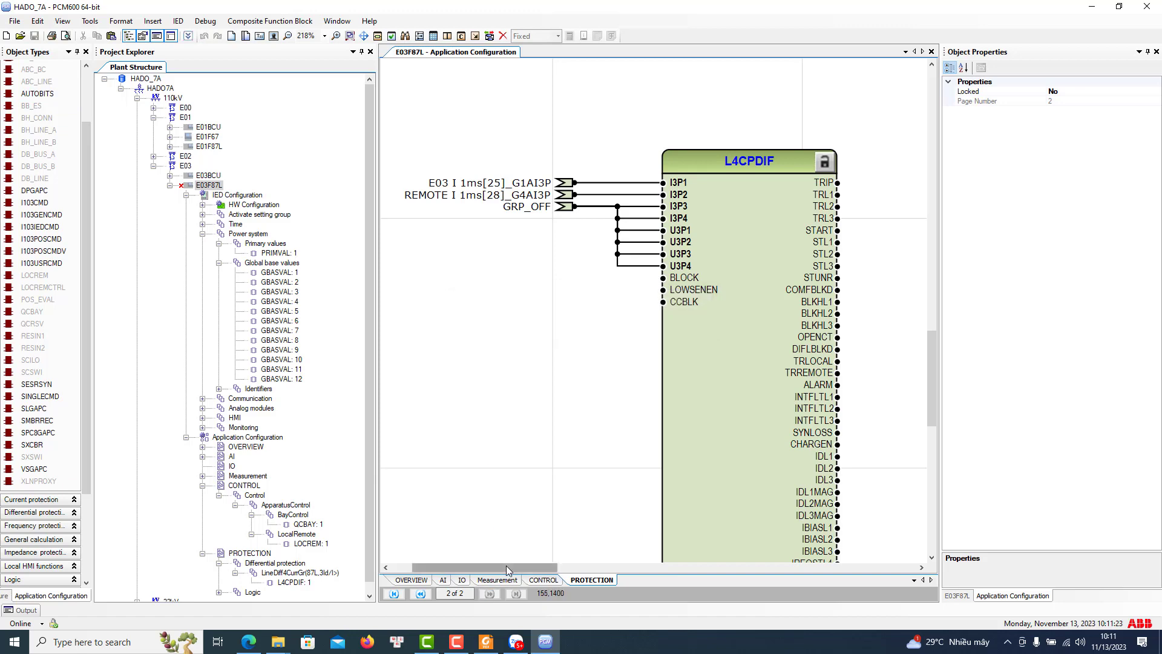
# Add output variables with their default names to the TRIP and START outputs of L4CPDIF
pyautogui.moveTo(506, 565); pyautogui.dragTo(571, 566)
pyautogui.moveTo(586, 184); pyautogui.dragTo(678, 182)
pyautogui.moveTo(714, 187)
pyautogui.click(856, 187)
pyautogui.rightClick(579, 233)
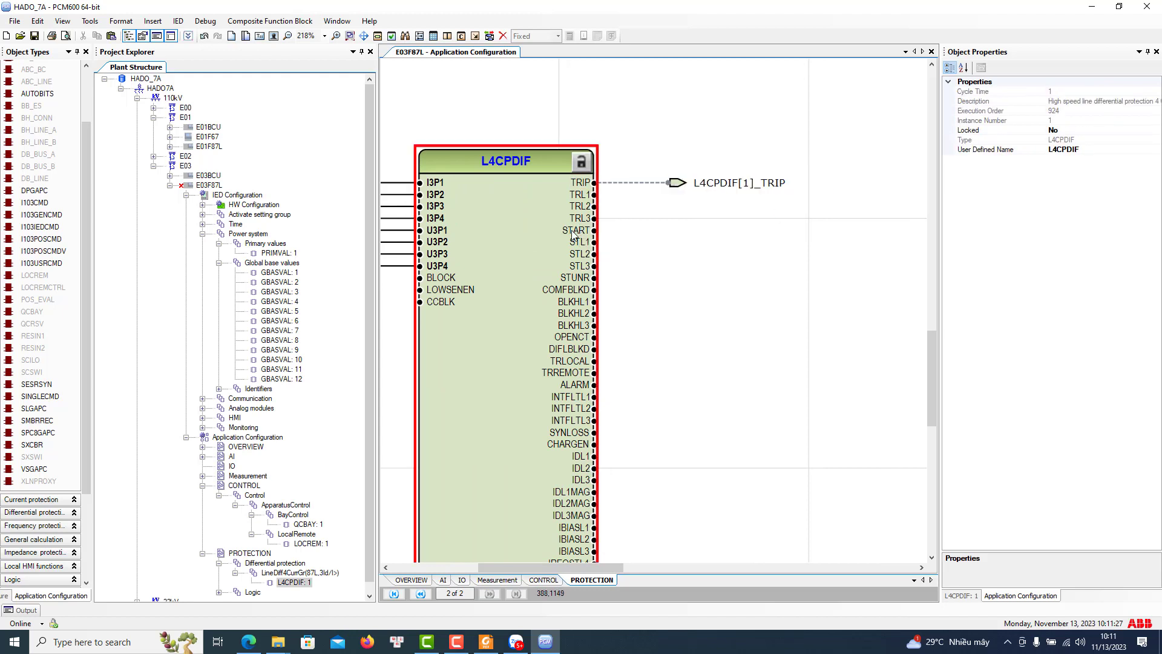
pyautogui.moveTo(747, 238)
pyautogui.click(856, 238)
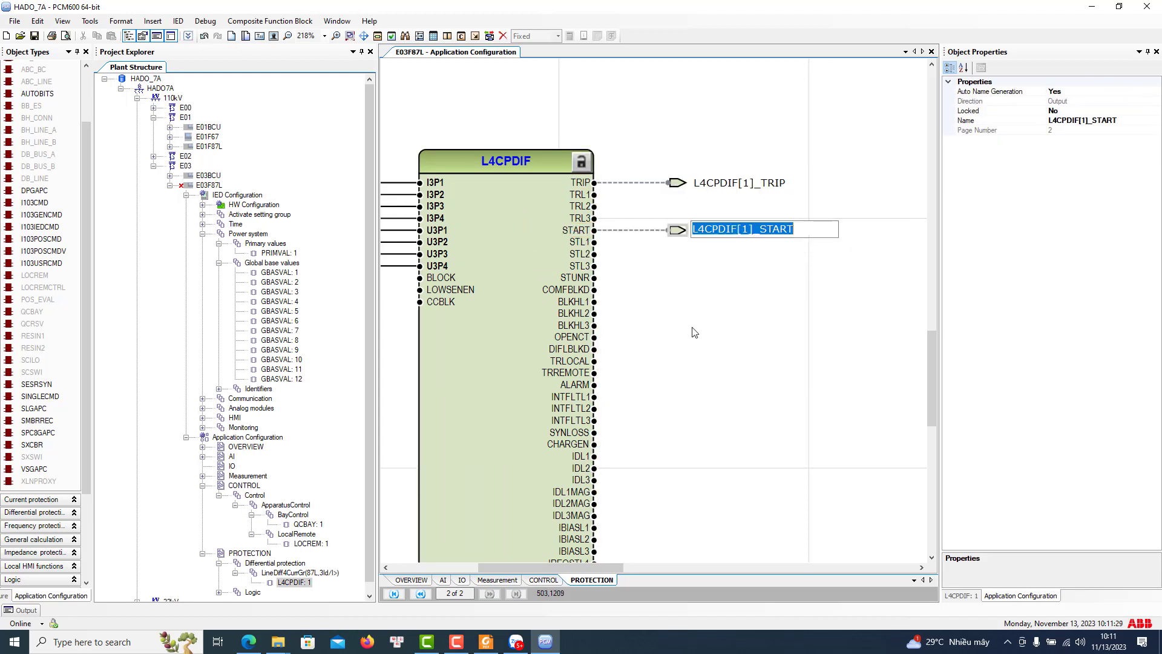
pyautogui.click(695, 308)
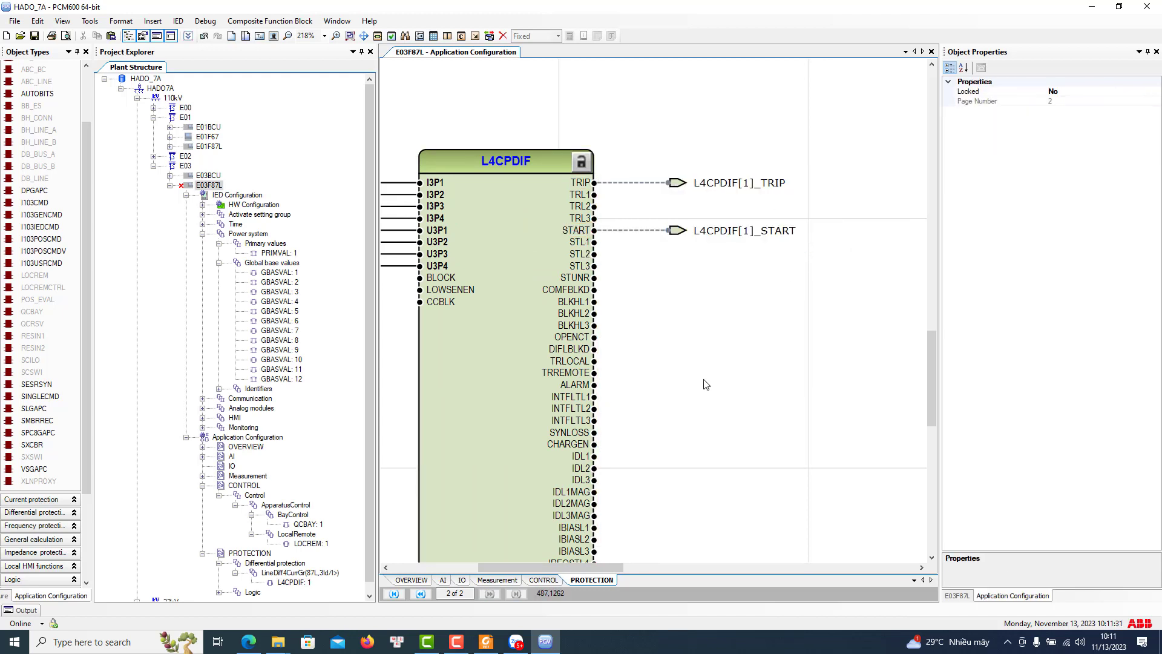
# Add an output variable with its default name to the COMFBLKD output of L4CPDIF
pyautogui.scroll(-3, 707, 381)
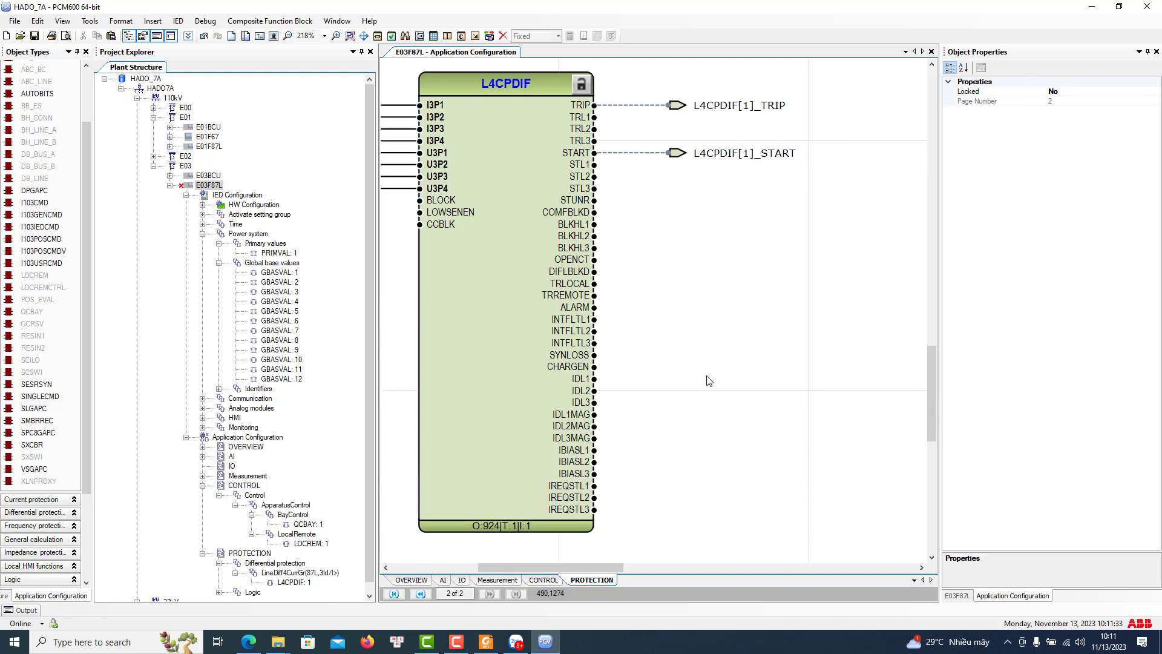
pyautogui.scroll(1, 709, 380)
pyautogui.scroll(1, 716, 350)
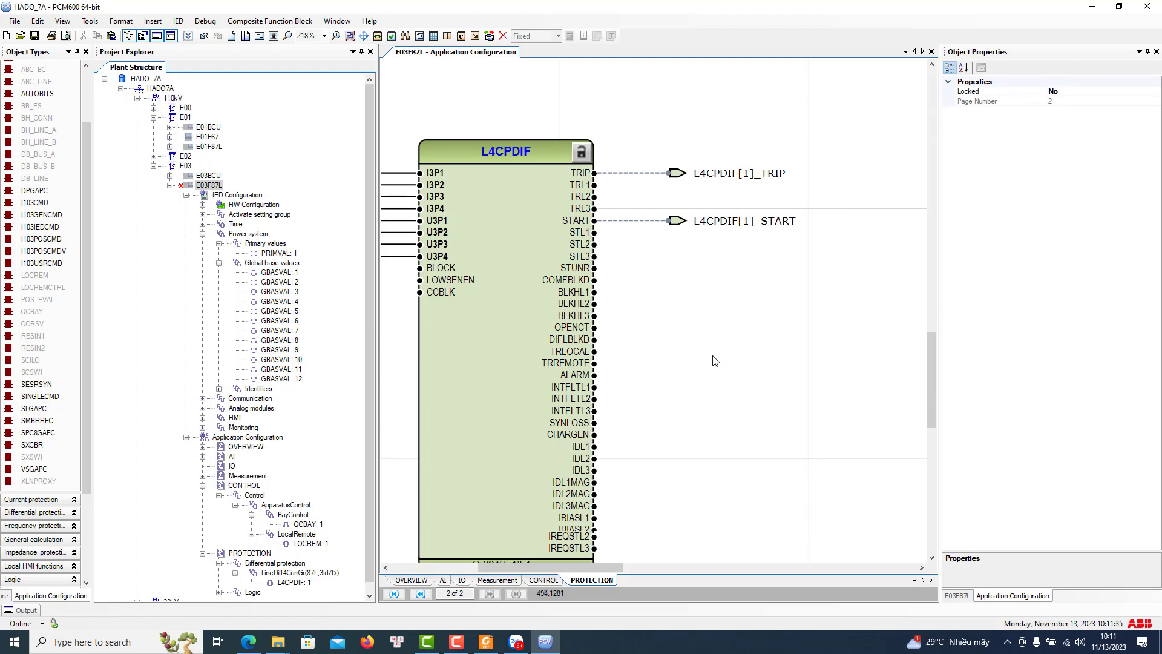
pyautogui.rightClick(594, 285)
pyautogui.moveTo(598, 288)
pyautogui.click(739, 286)
pyautogui.press('Return')
pyautogui.moveTo(645, 249); pyautogui.dragTo(753, 334)
# Copy the name of the SW_F87L_OFF output variable on the IO page
pyautogui.moveTo(607, 567); pyautogui.dragTo(539, 568)
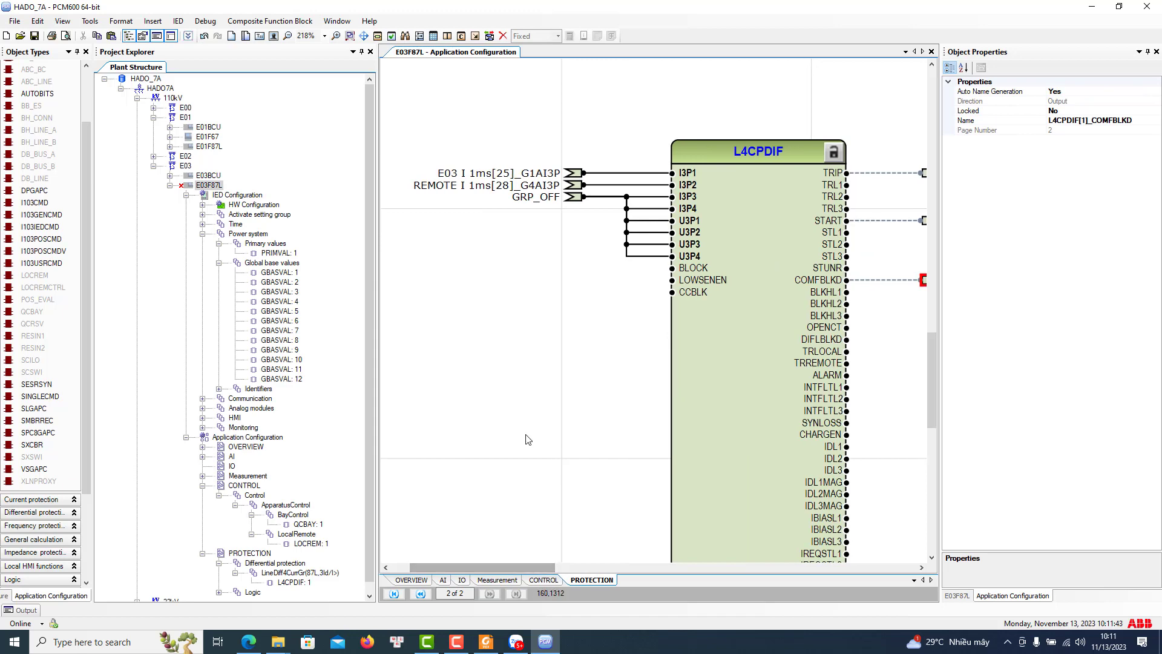
pyautogui.click(463, 580)
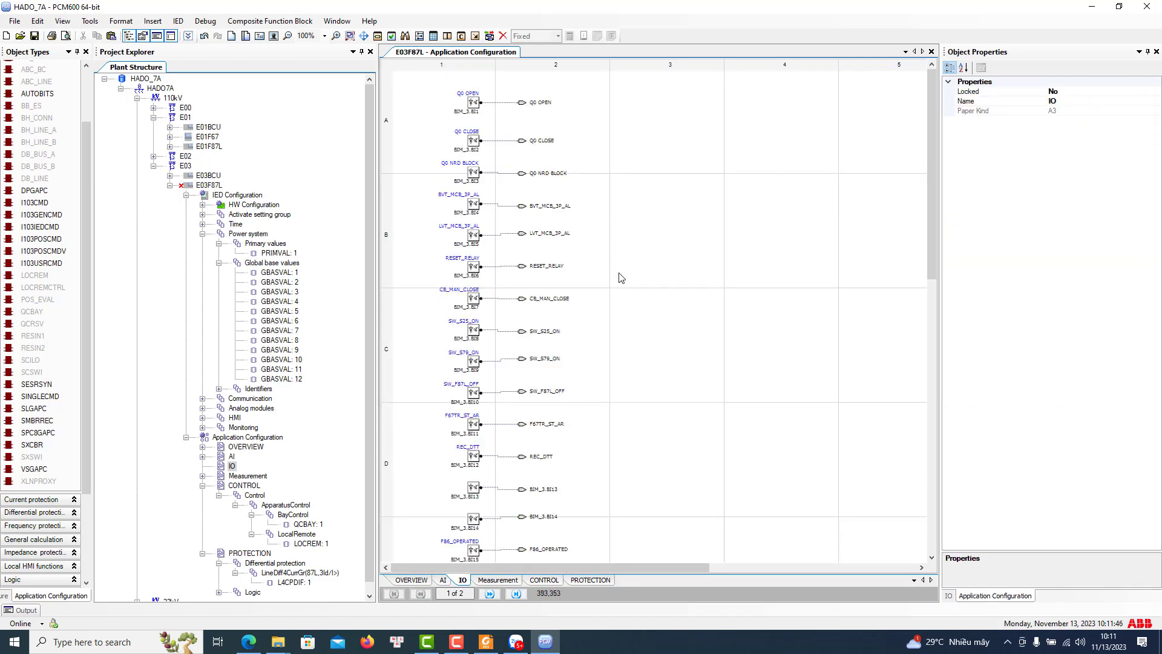
pyautogui.scroll(-2, 621, 281)
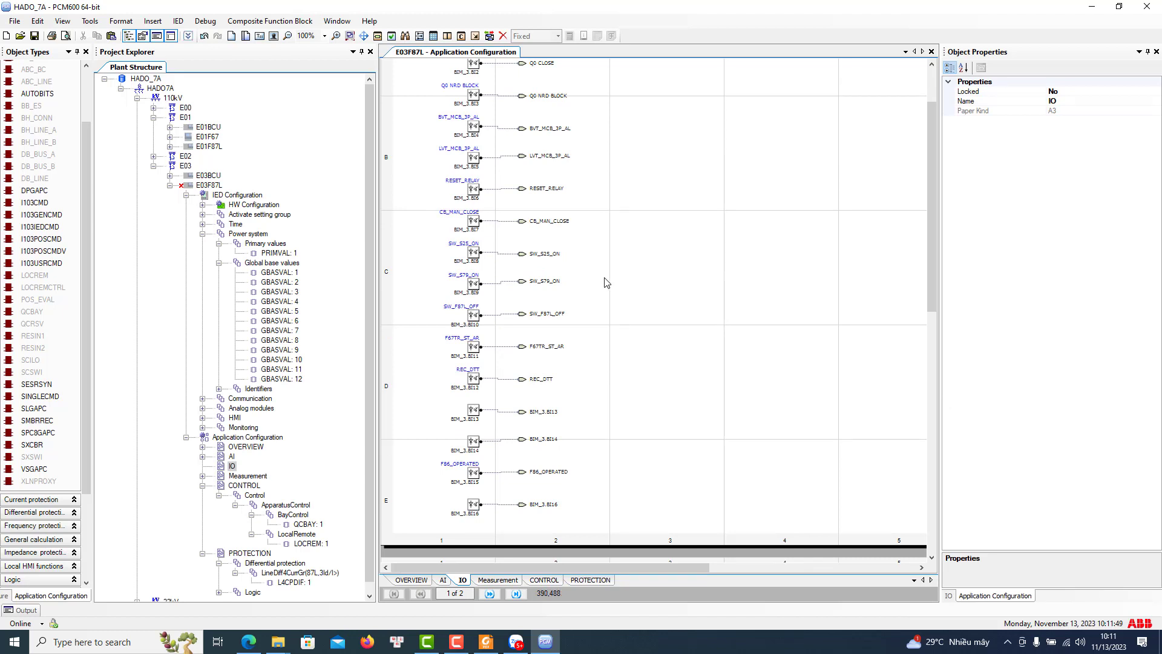
pyautogui.click(540, 282)
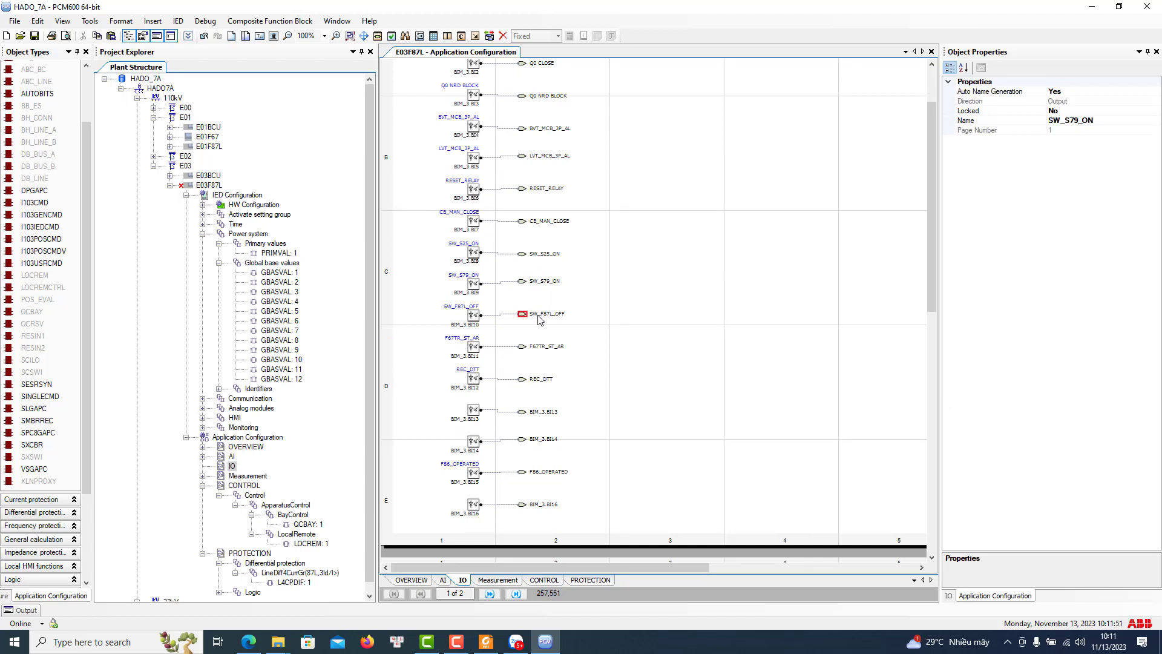
pyautogui.doubleClick(539, 315)
pyautogui.rightClick(539, 315)
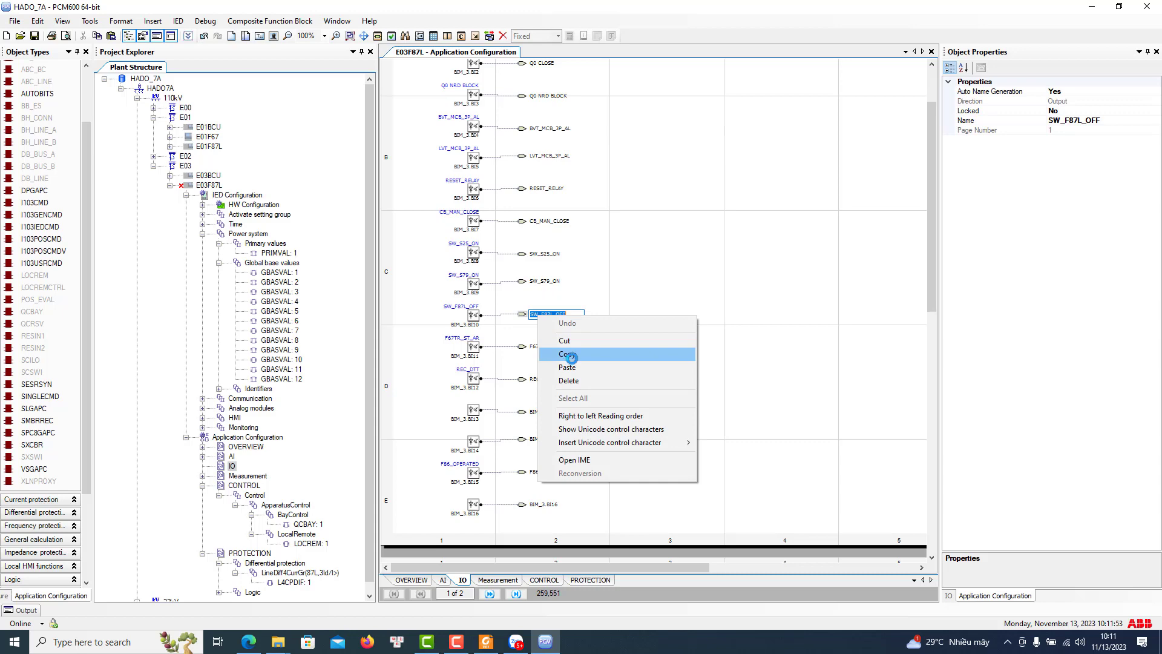
pyautogui.click(587, 356)
pyautogui.click(768, 346)
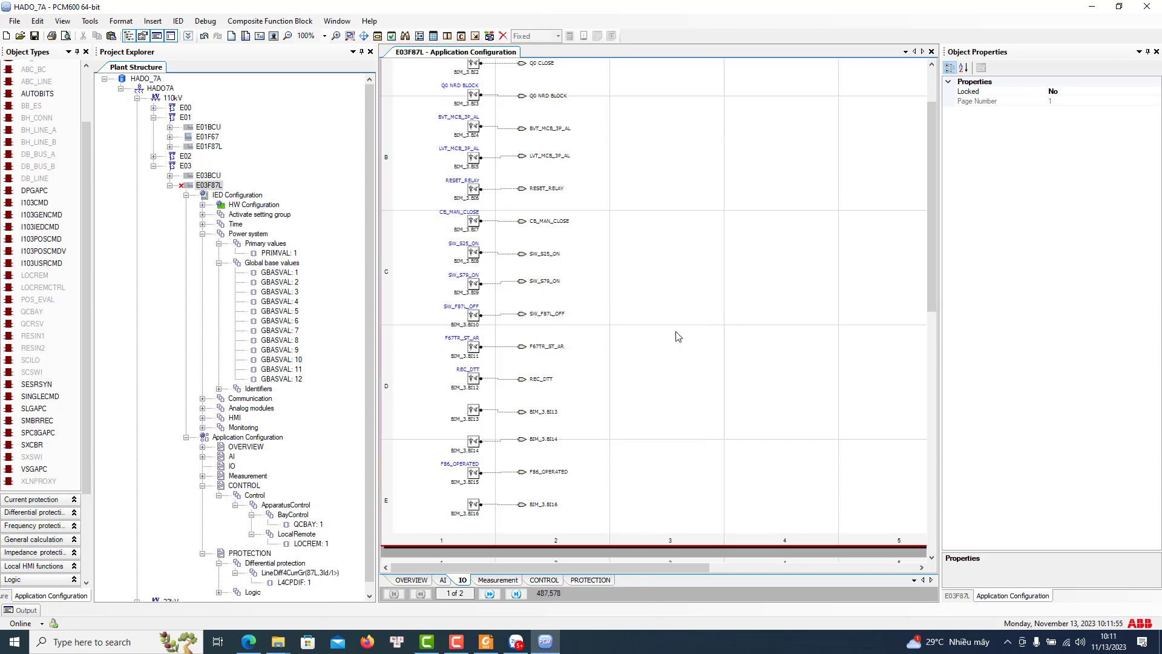
# Connect the variable SW_F87L_OFF to the BLOCK input of L4CPDIF on the PROTECTION page
pyautogui.click(591, 580)
pyautogui.click(696, 273)
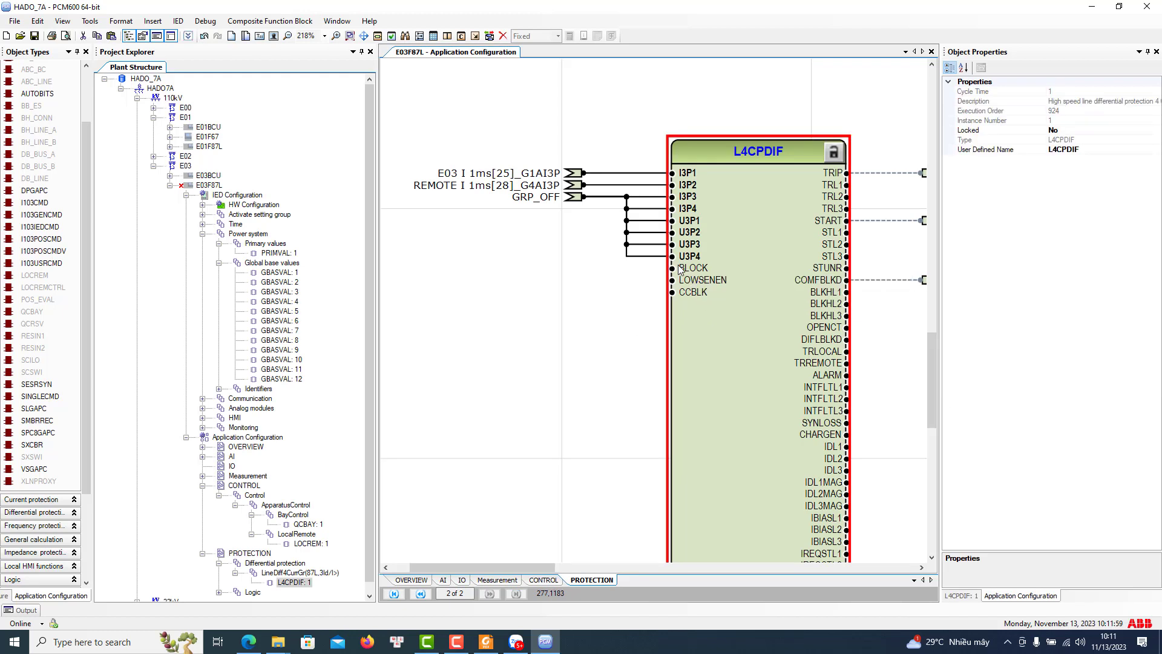
pyautogui.rightClick(693, 269)
pyautogui.moveTo(733, 275)
pyautogui.click(915, 303)
pyautogui.click(646, 228)
pyautogui.rightClick(693, 269)
pyautogui.moveTo(727, 276)
pyautogui.click(975, 291)
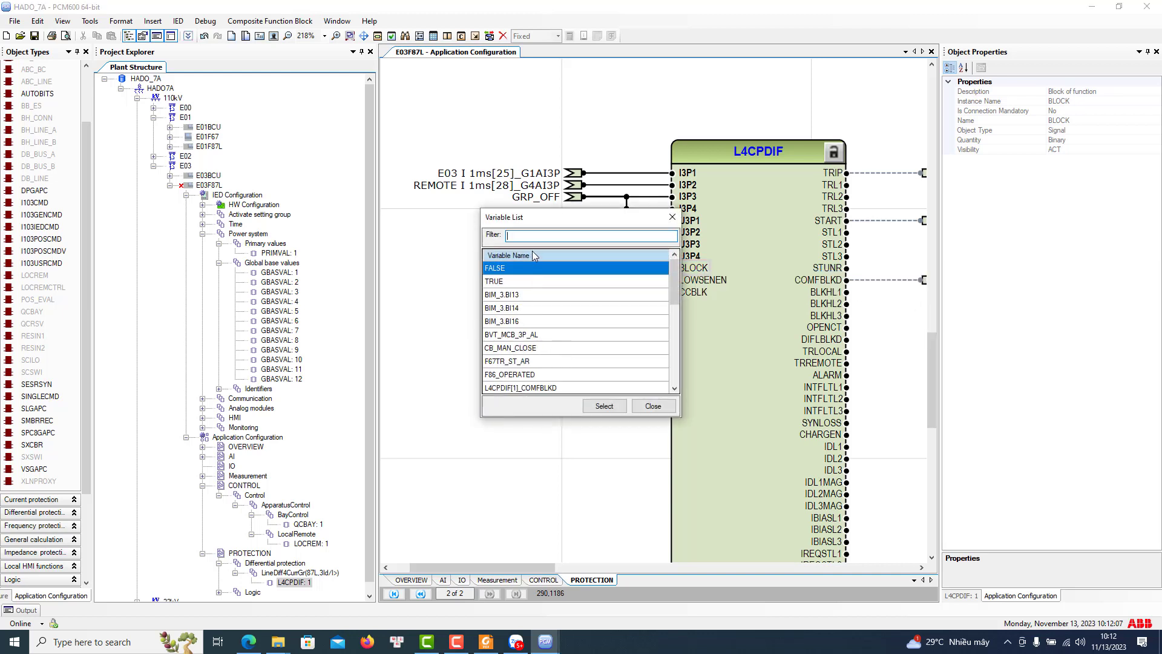
pyautogui.hotkey('ctrl', 'v')
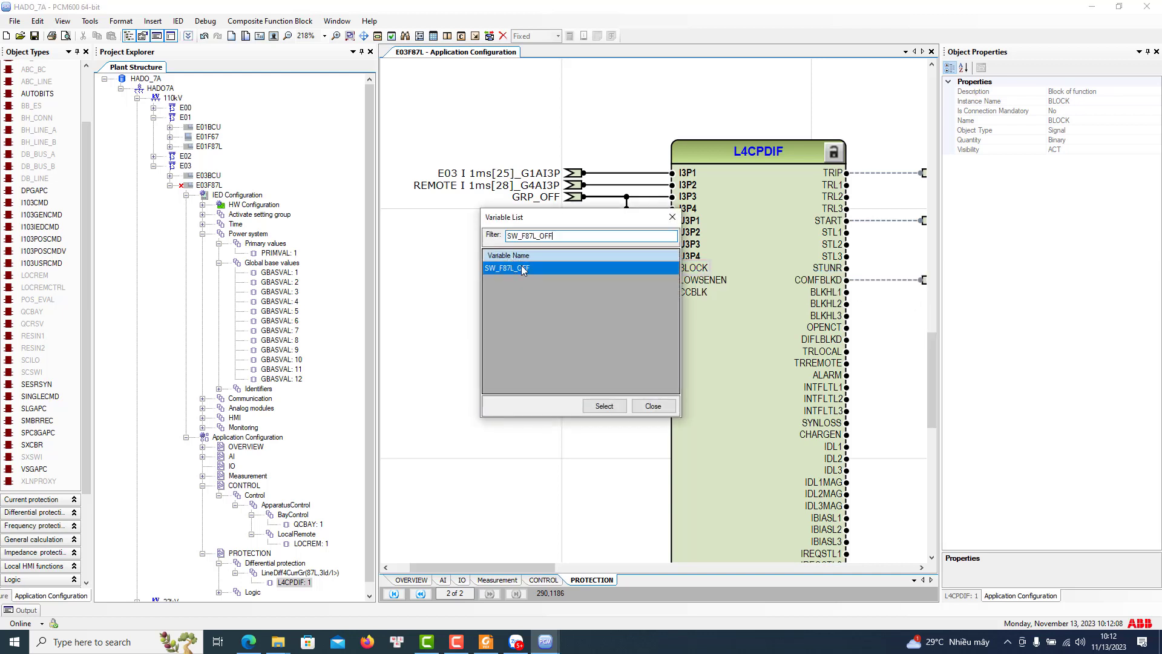
pyautogui.click(609, 409)
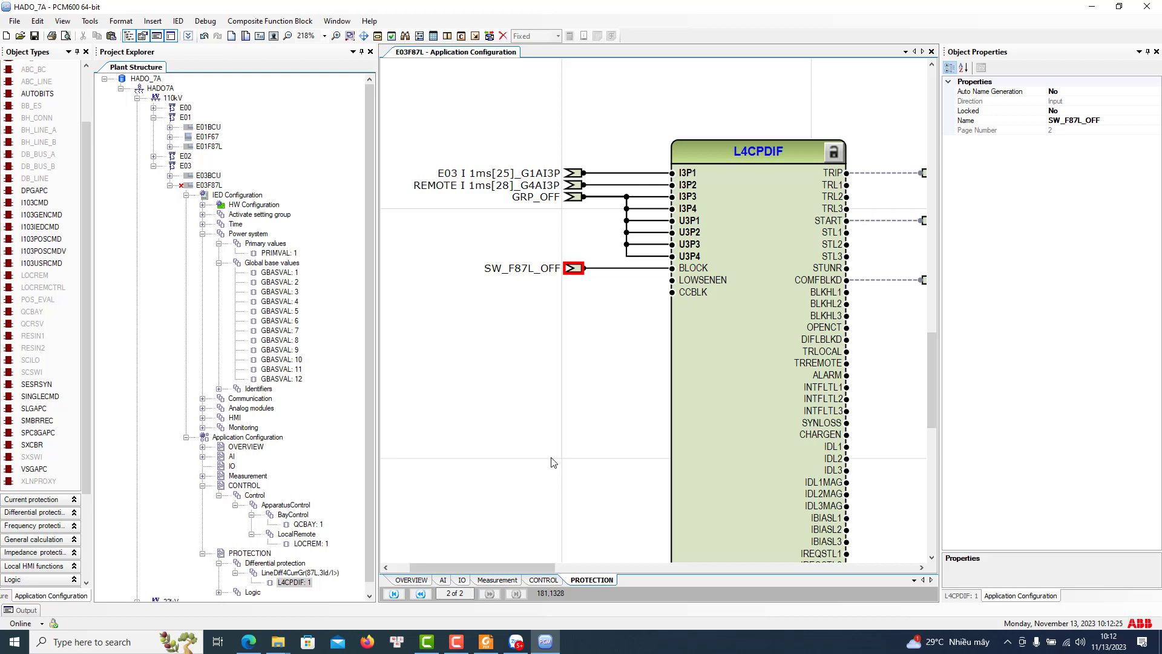
# Set the user-defined name of the L4CPDIF function block to F87L
pyautogui.rightClick(738, 190)
pyautogui.click(781, 305)
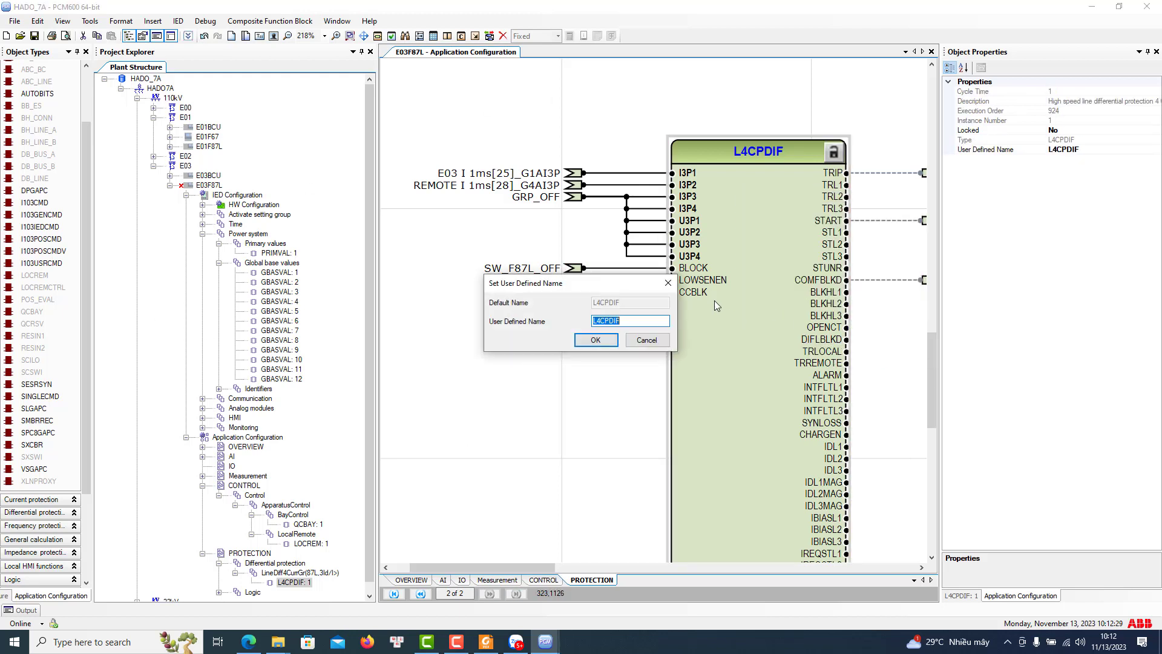
pyautogui.write('F87L')
pyautogui.click(595, 341)
pyautogui.scroll(-3, 544, 423)
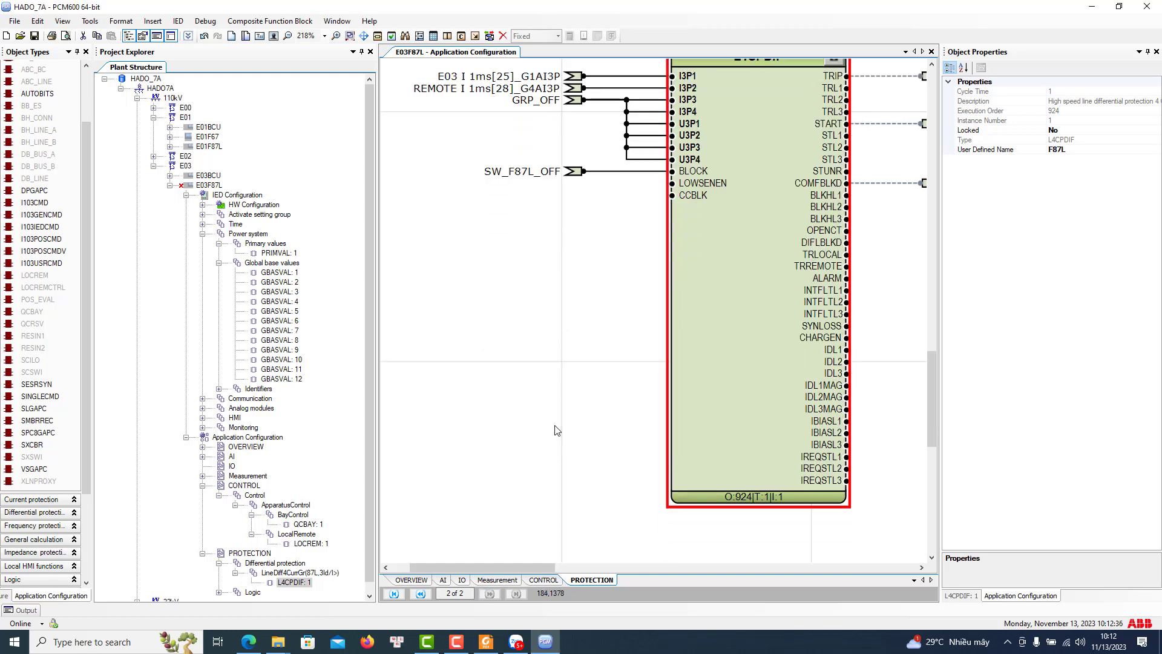
pyautogui.scroll(2, 536, 436)
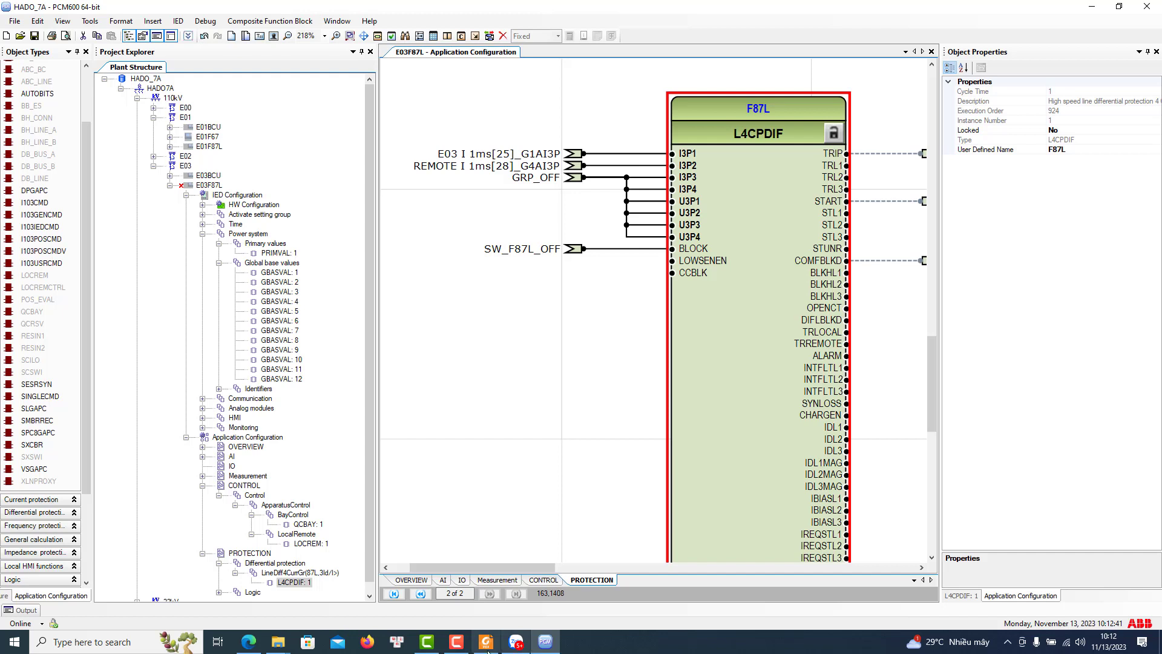
# Show the whole F87L block with its input and output variables at 100% zoom
pyautogui.moveTo(486, 648)
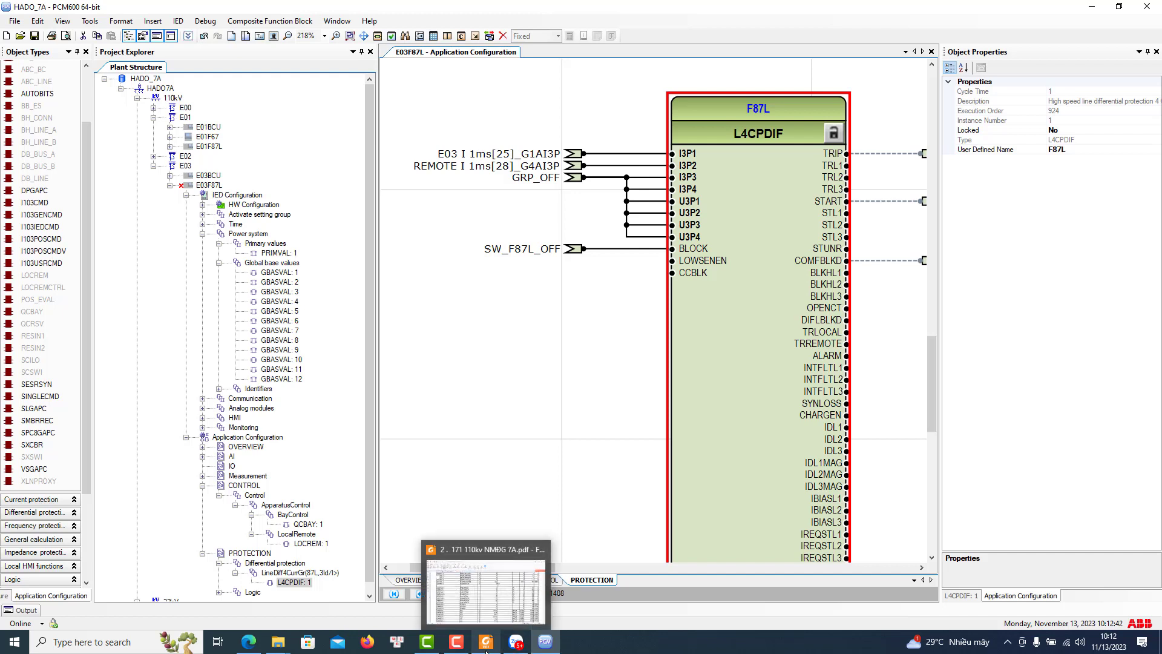
pyautogui.click(325, 36)
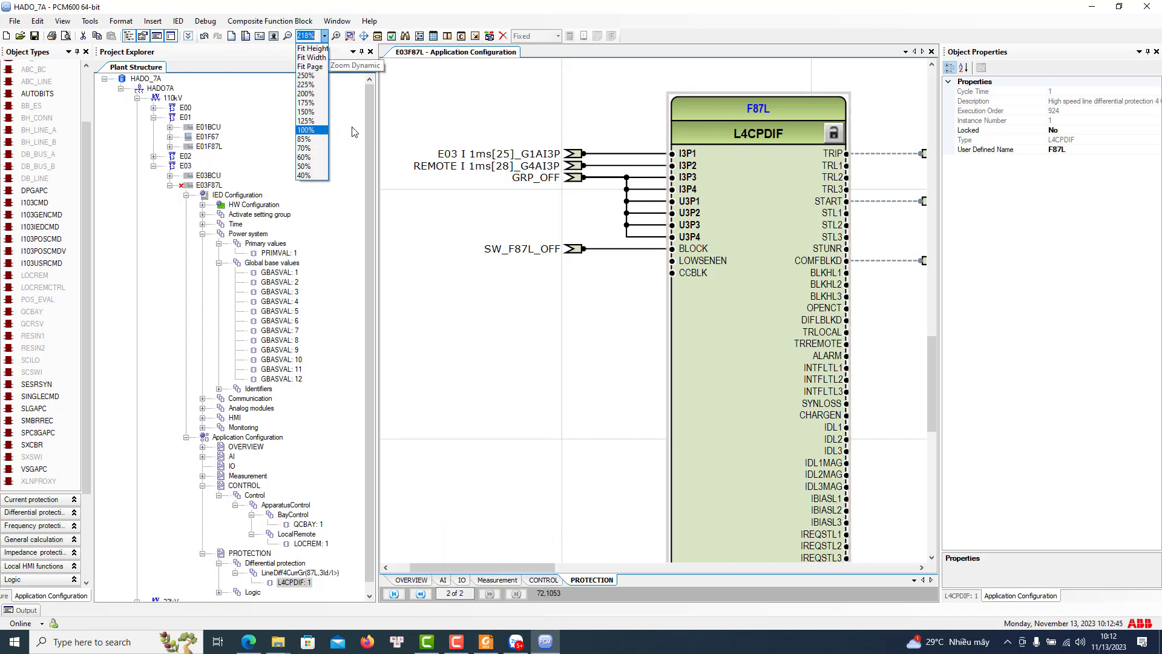
pyautogui.click(305, 129)
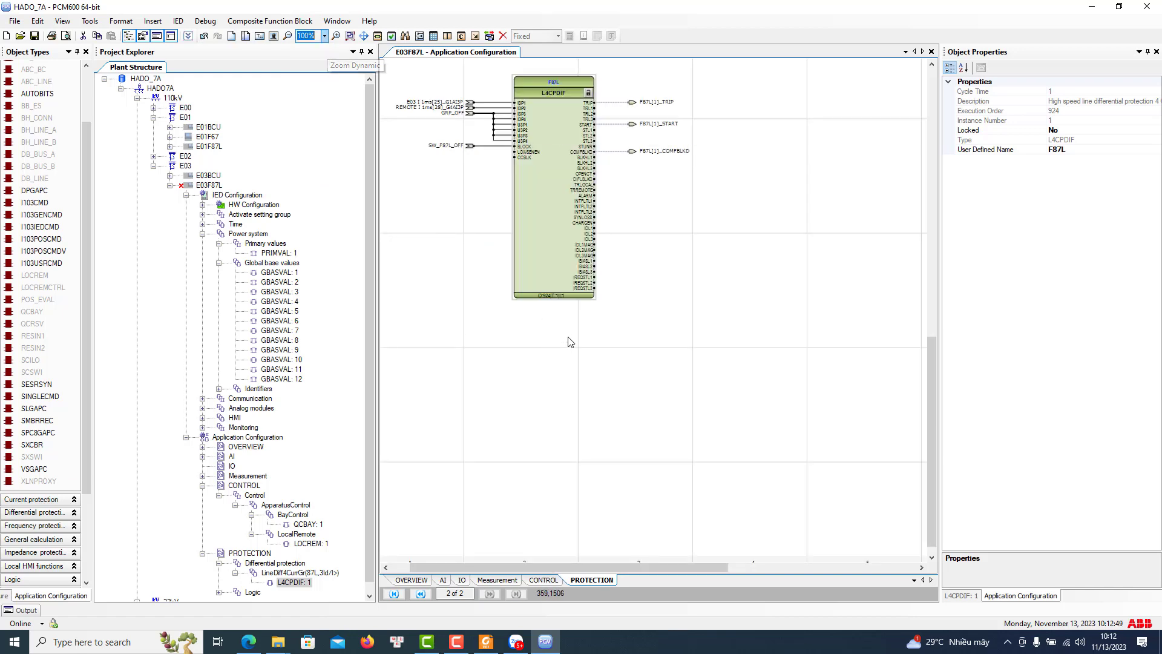
pyautogui.scroll(2, 575, 318)
pyautogui.scroll(2, 582, 309)
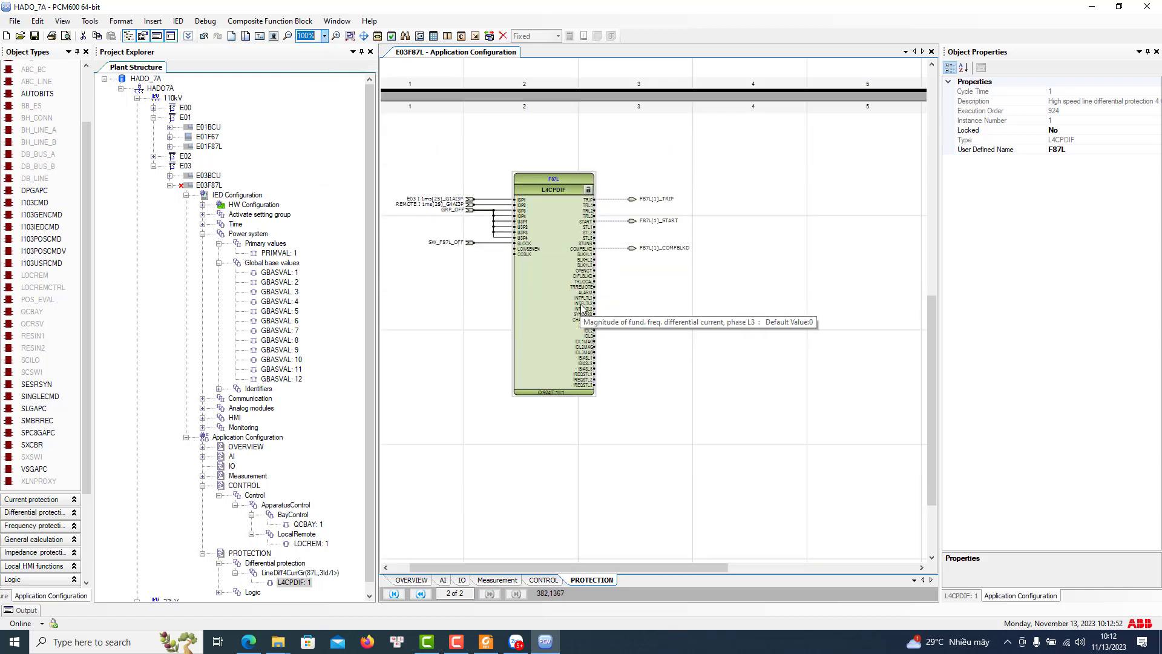
# Examine the FXDSIGN, LOCREMCTRL, LOCREM and QCBAY blocks on the CONTROL page and return to the PROTECTION page
pyautogui.click(544, 580)
pyautogui.click(475, 200)
pyautogui.click(416, 199)
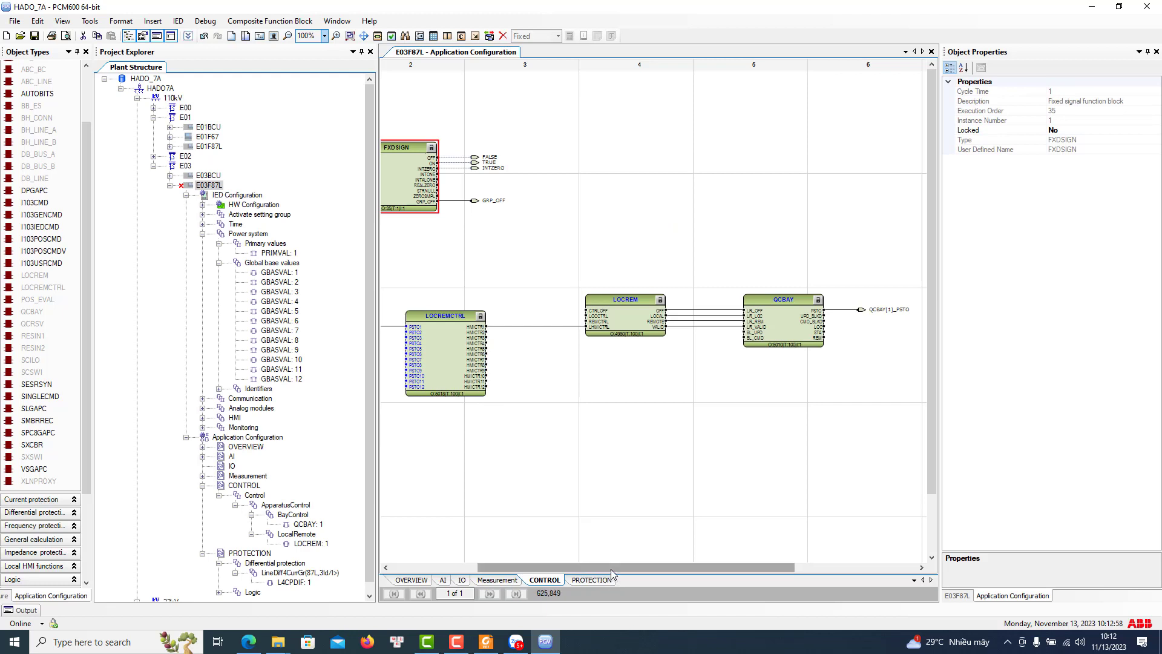
pyautogui.moveTo(613, 570); pyautogui.dragTo(531, 570)
pyautogui.click(587, 580)
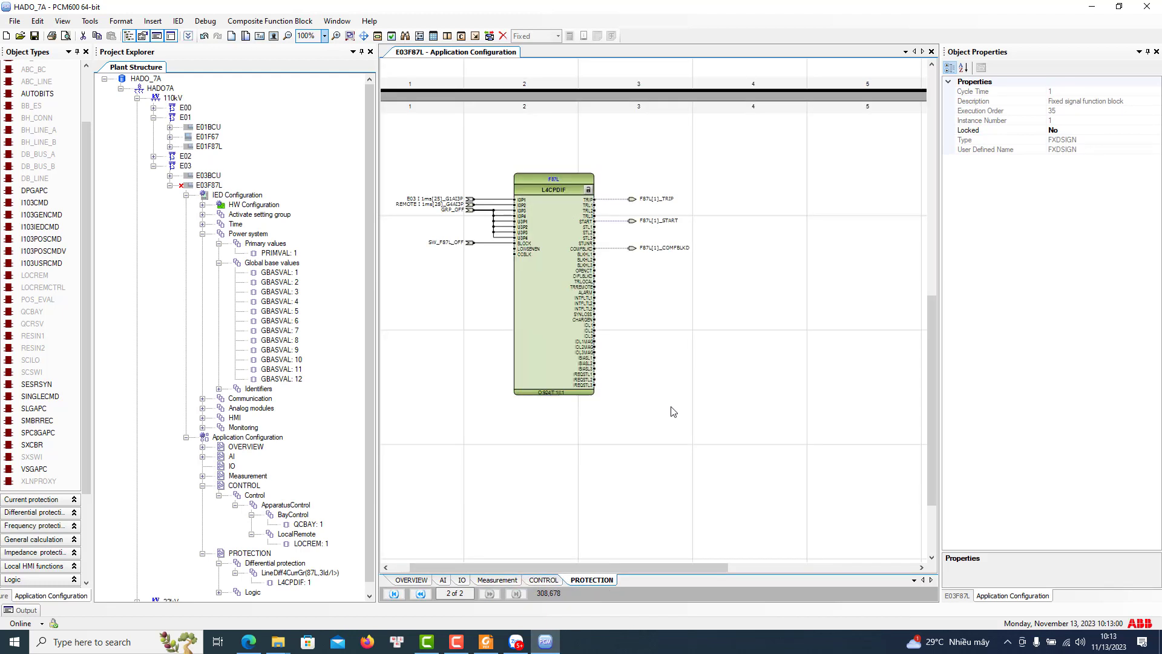
pyautogui.click(665, 421)
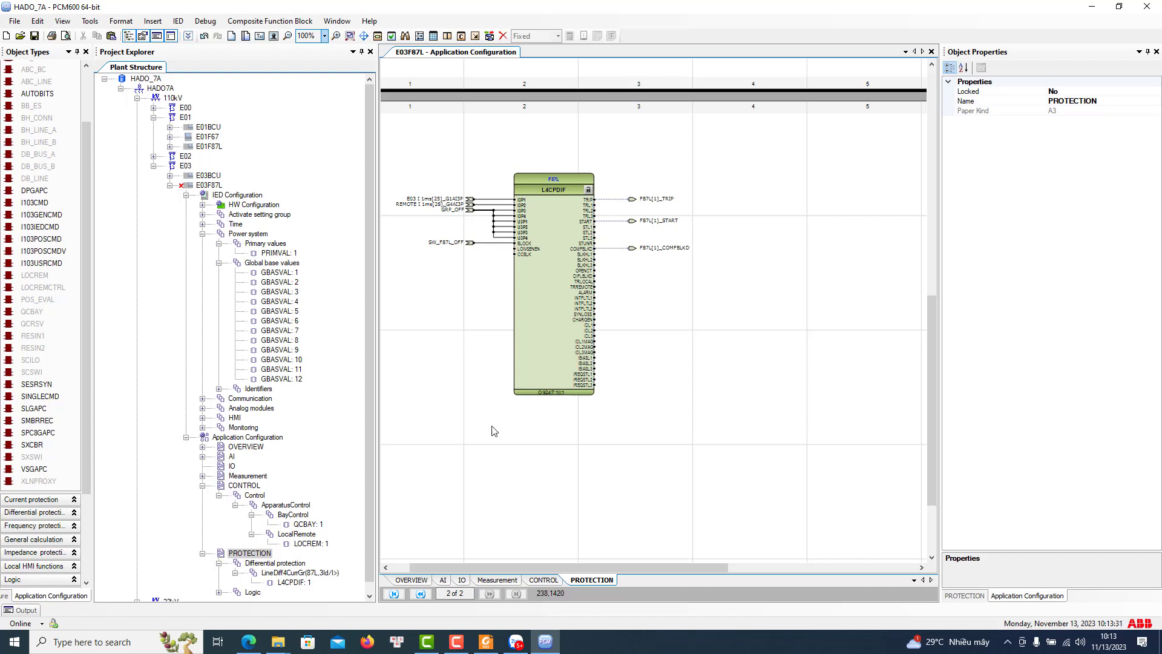
pyautogui.click(542, 580)
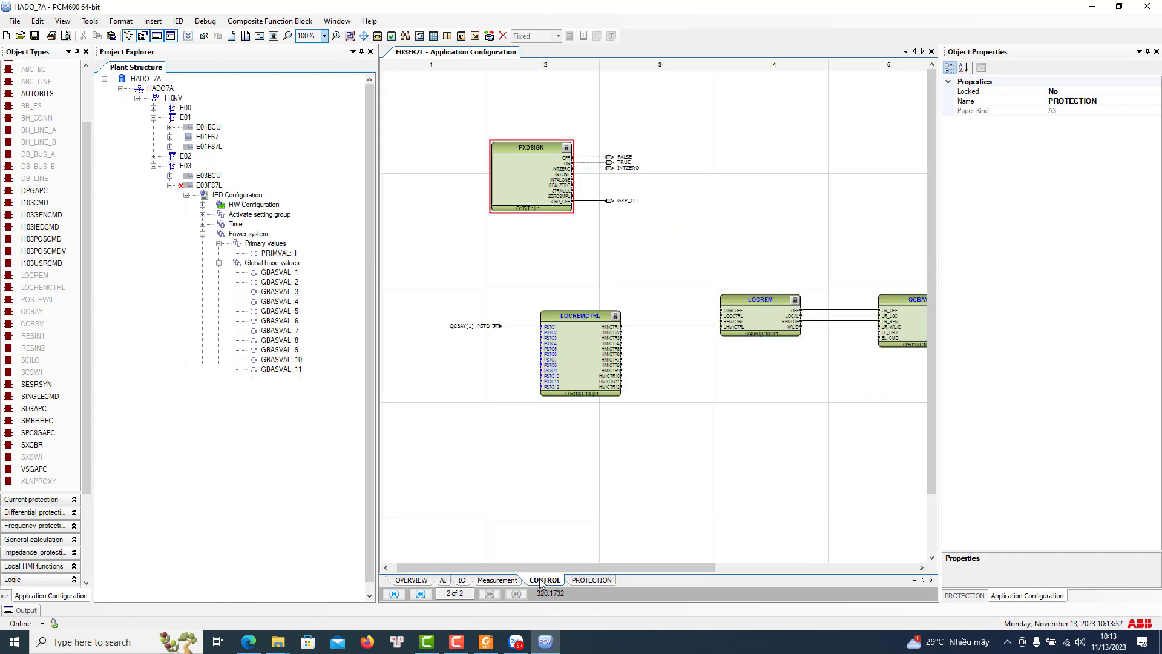
pyautogui.click(541, 190)
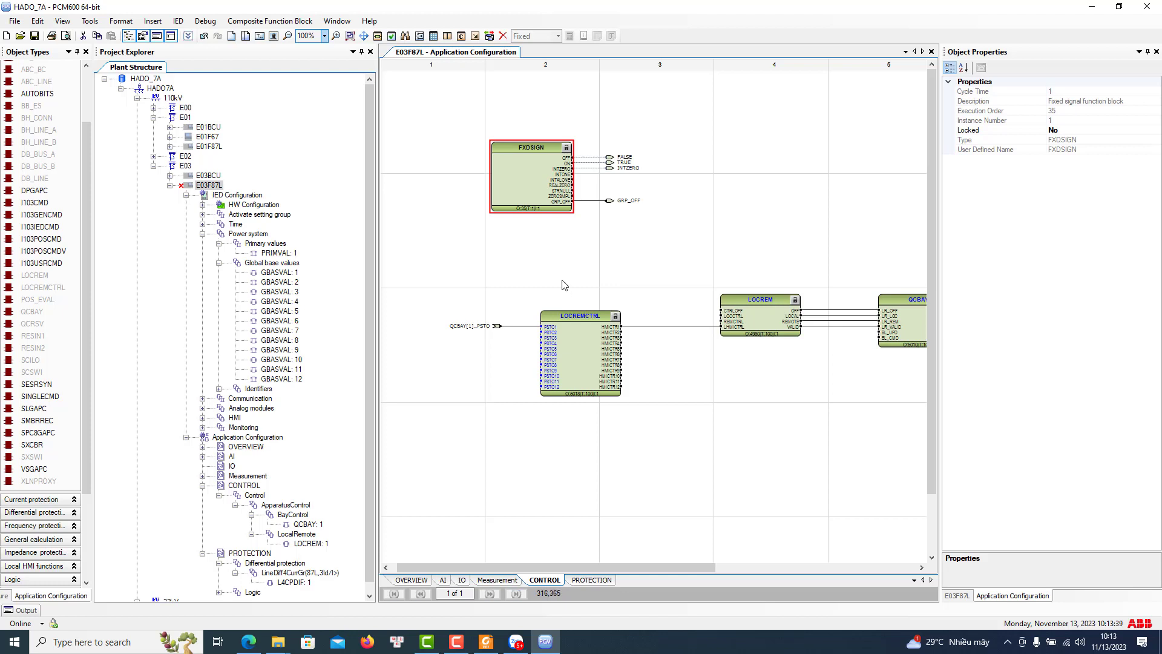
pyautogui.moveTo(672, 567)
pyautogui.mouseDown()
pyautogui.moveTo(679, 580)
pyautogui.moveTo(706, 558)
pyautogui.moveTo(662, 561)
pyautogui.mouseUp()
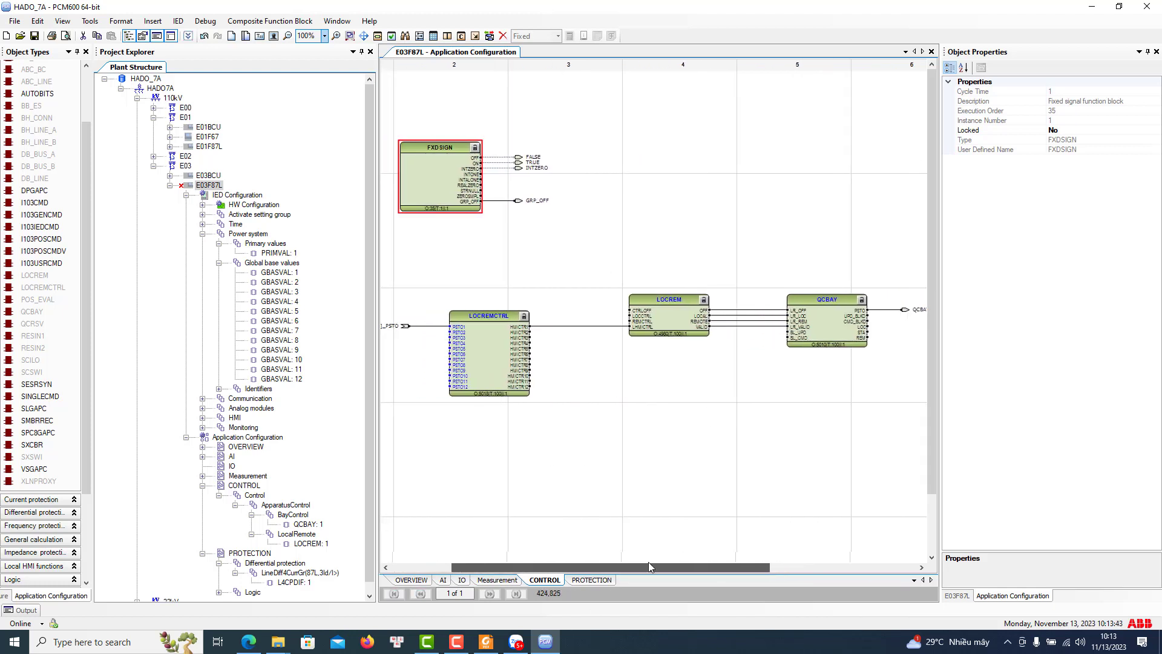
pyautogui.click(592, 580)
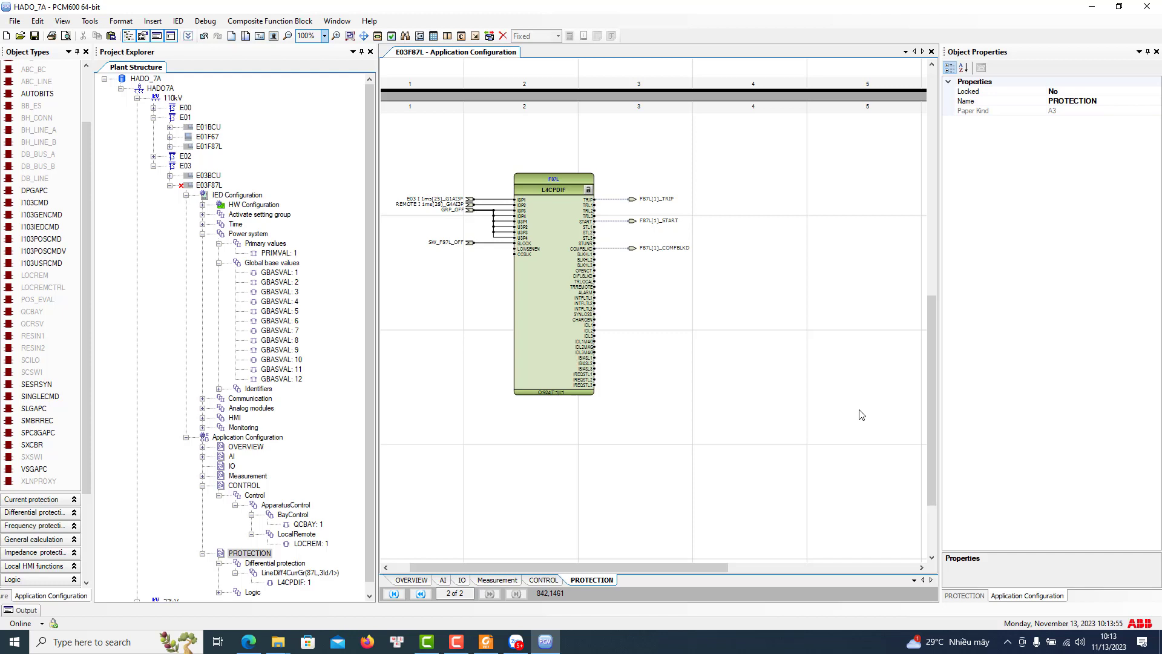
# Switch to Zalo, read the unread conversations, and return to PCM600
pyautogui.click(516, 641)
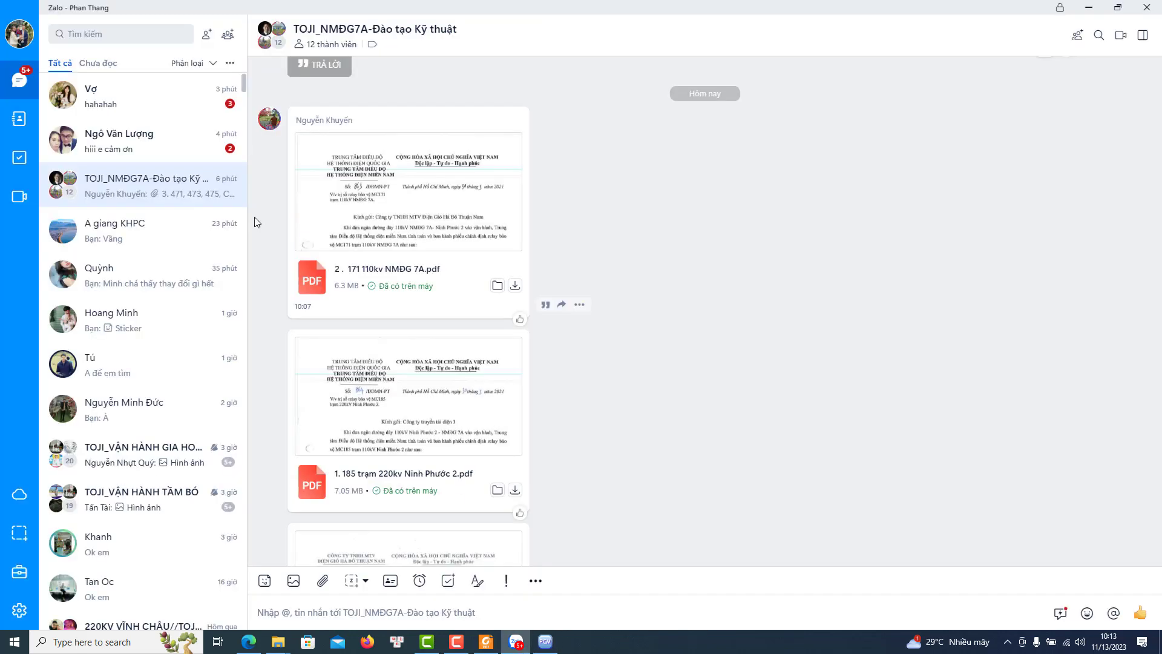
pyautogui.click(133, 145)
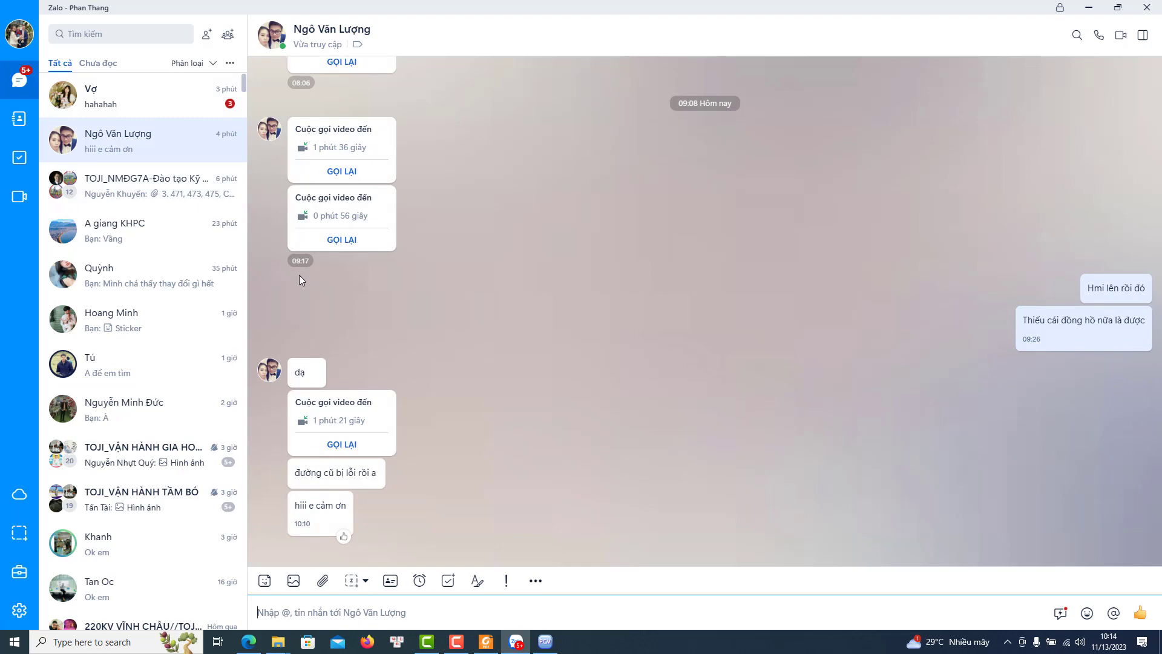
pyautogui.click(126, 238)
pyautogui.click(132, 139)
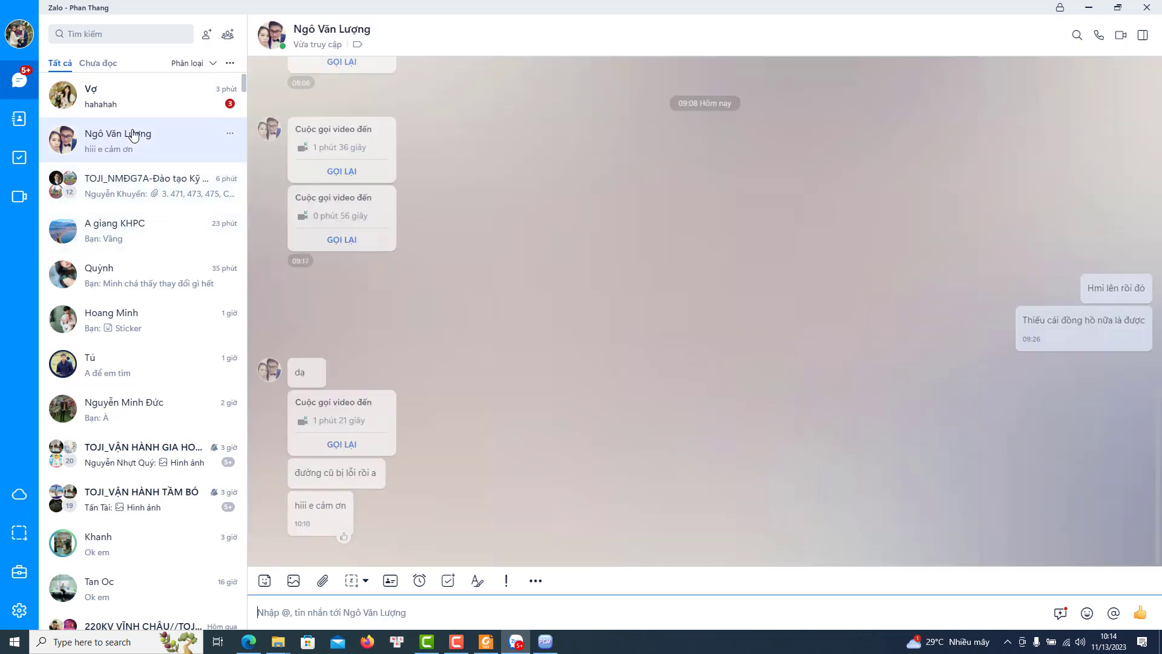
pyautogui.click(130, 109)
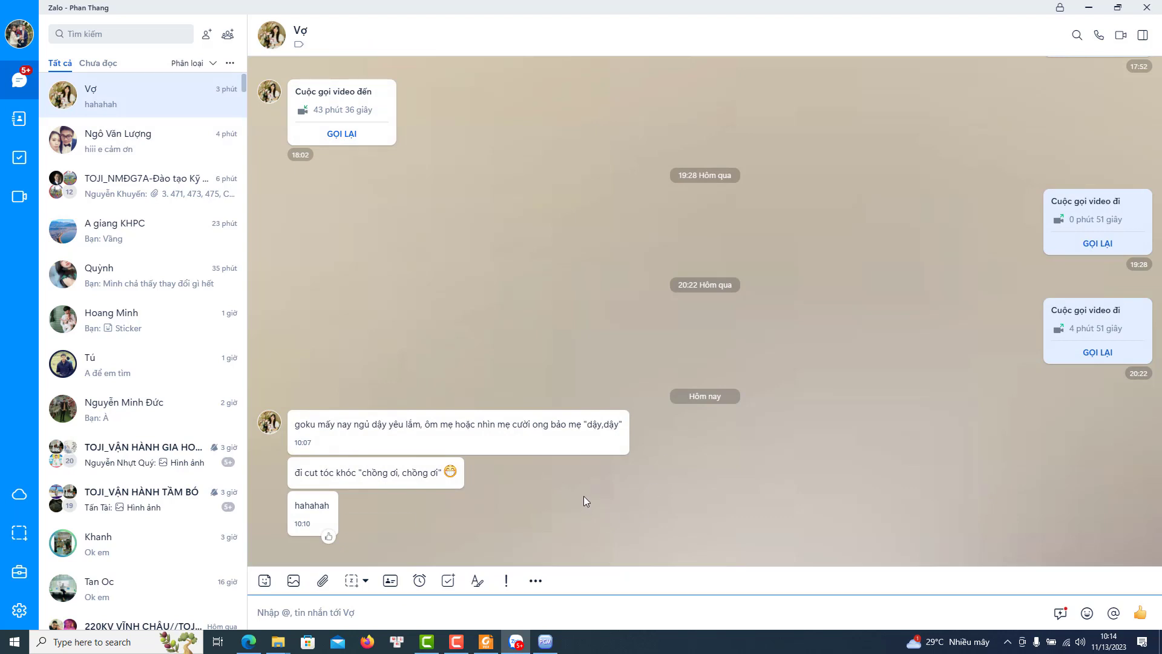
pyautogui.scroll(10, 591, 482)
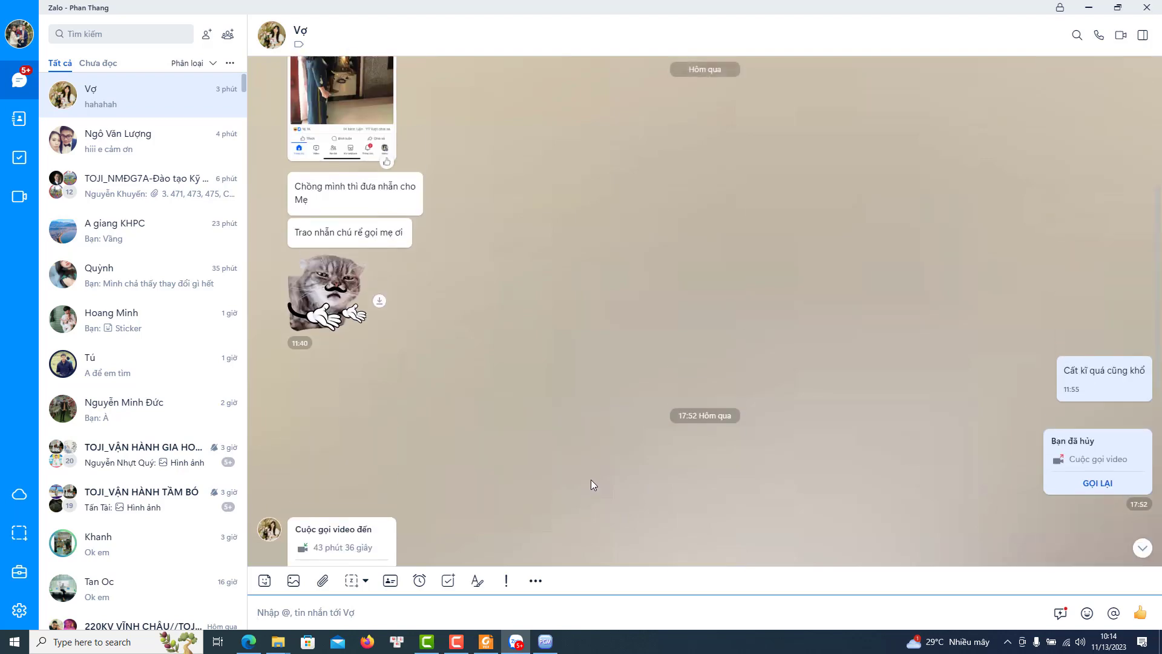
pyautogui.scroll(15, 589, 468)
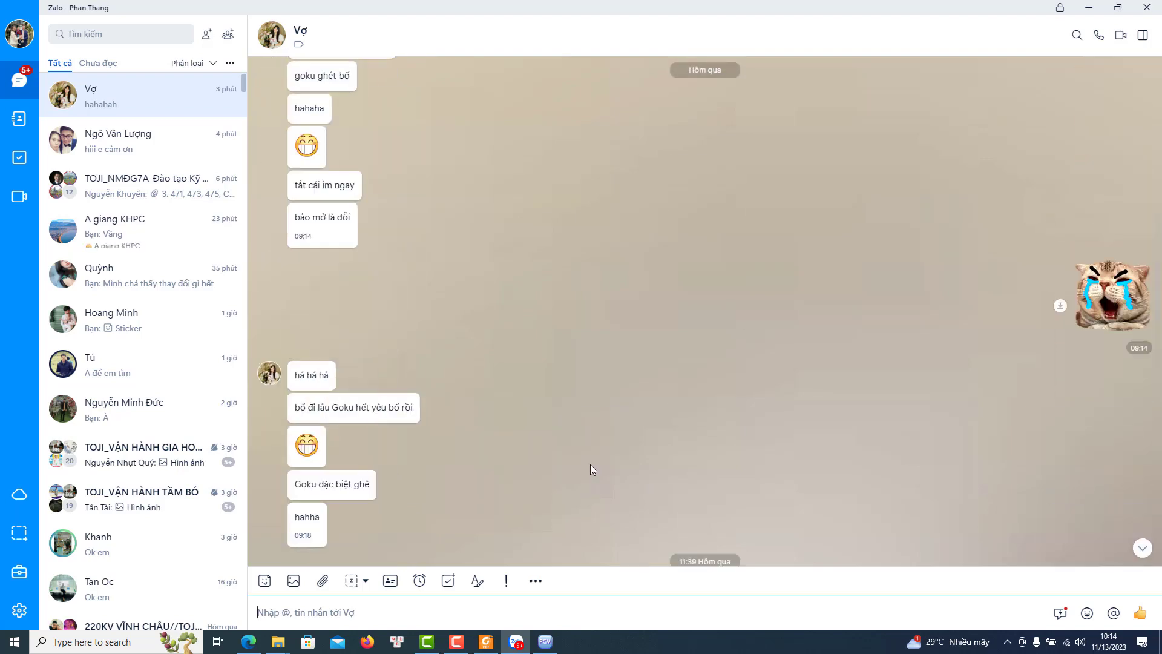
pyautogui.scroll(5, 591, 464)
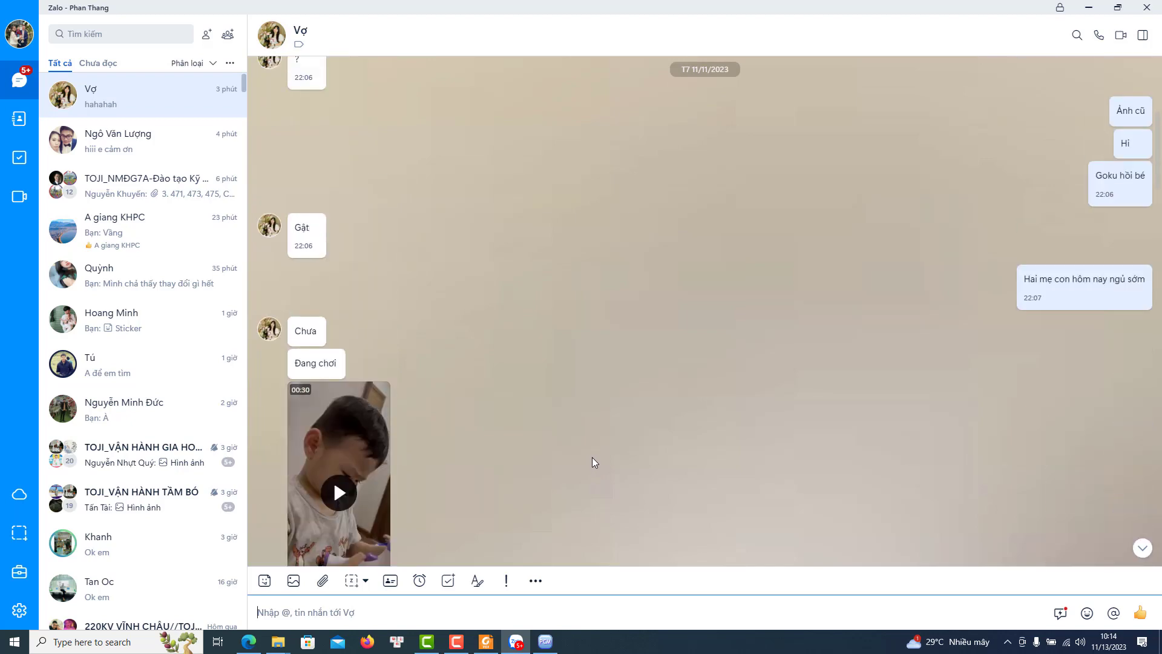
pyautogui.scroll(-10, 583, 464)
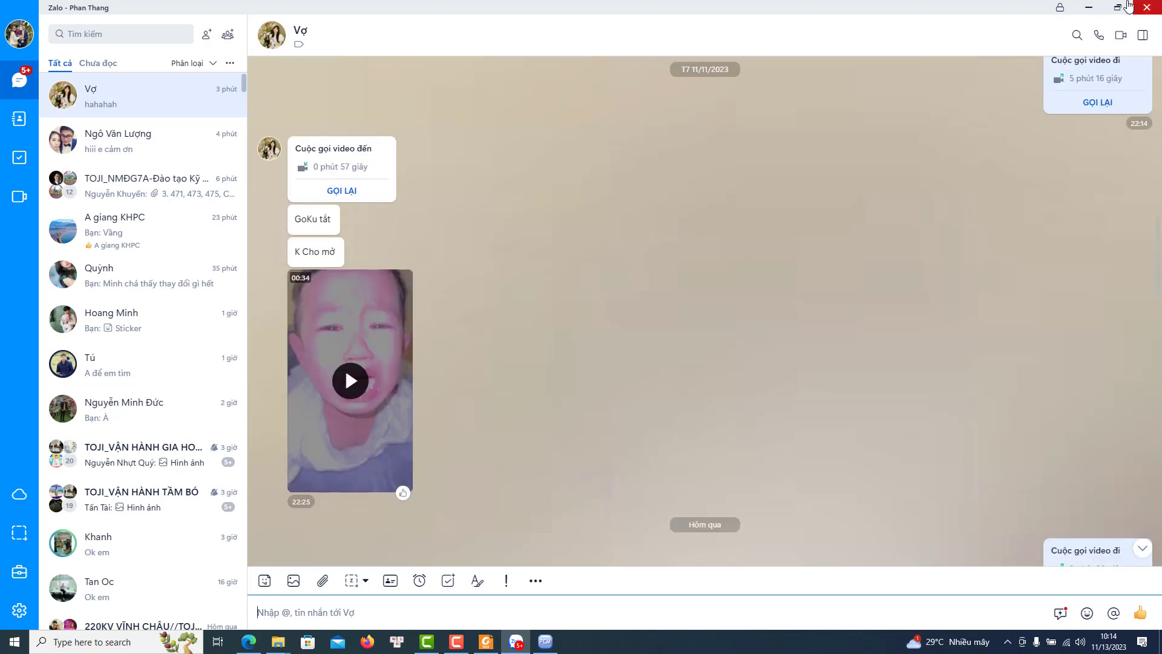
pyautogui.click(1090, 12)
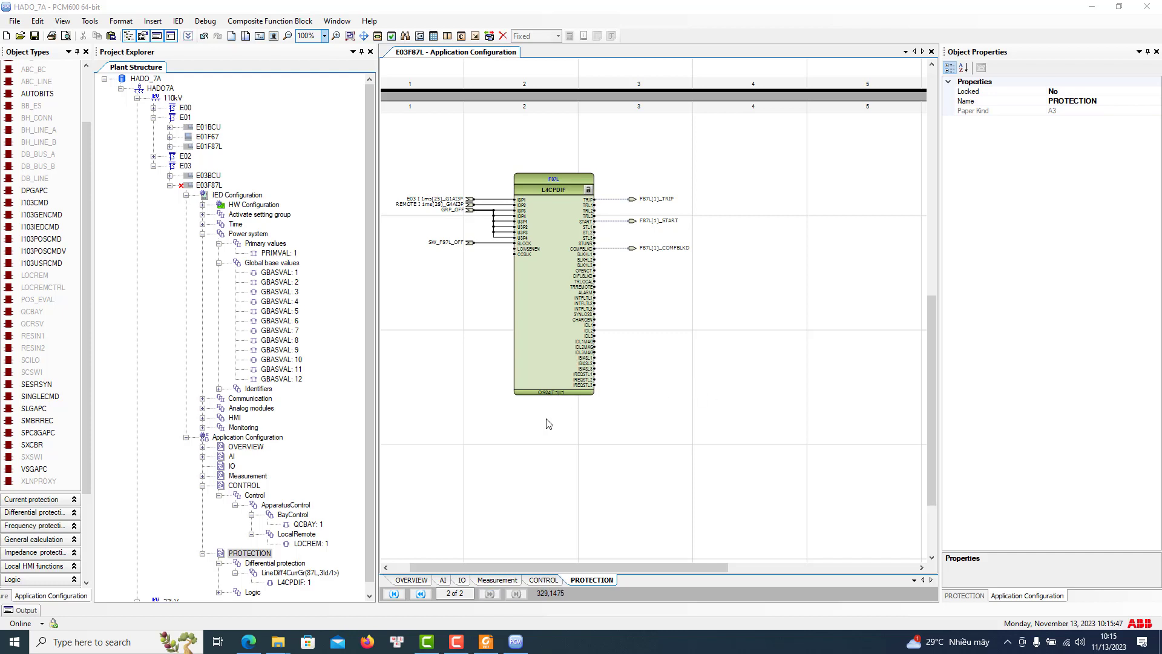
# Check the L4CPDIF and LMBRFLO settings in the relay setting sheet in Foxit PDF Reader and return to PCM600
pyautogui.click(486, 641)
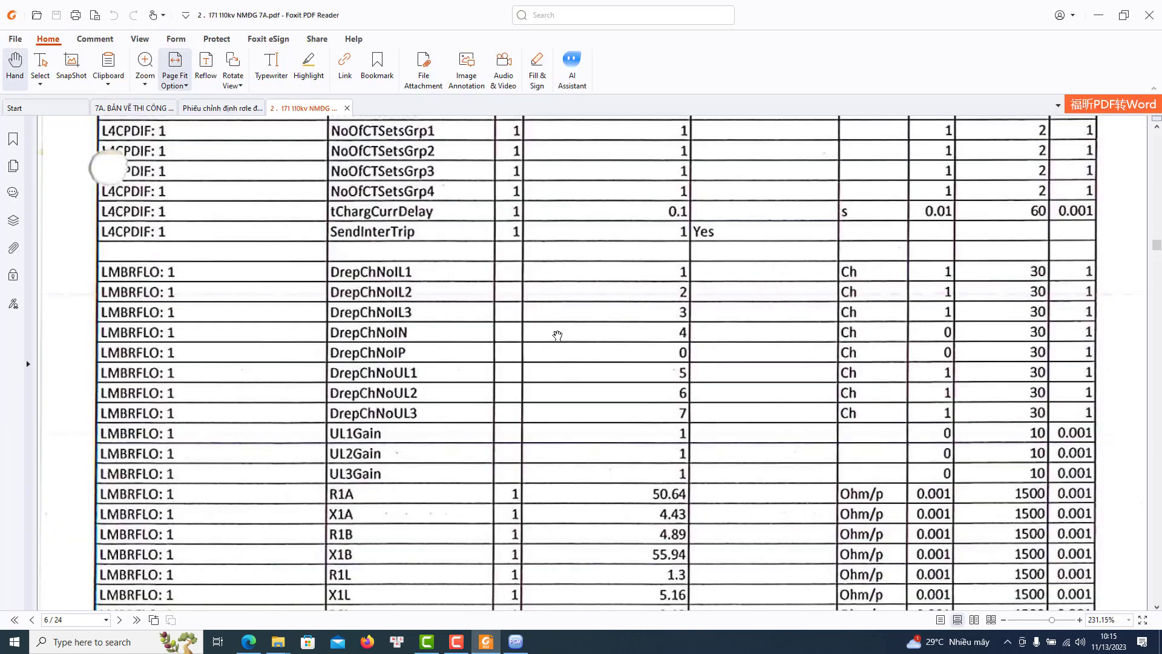
pyautogui.scroll(-5, 399, 355)
pyautogui.scroll(6, 418, 345)
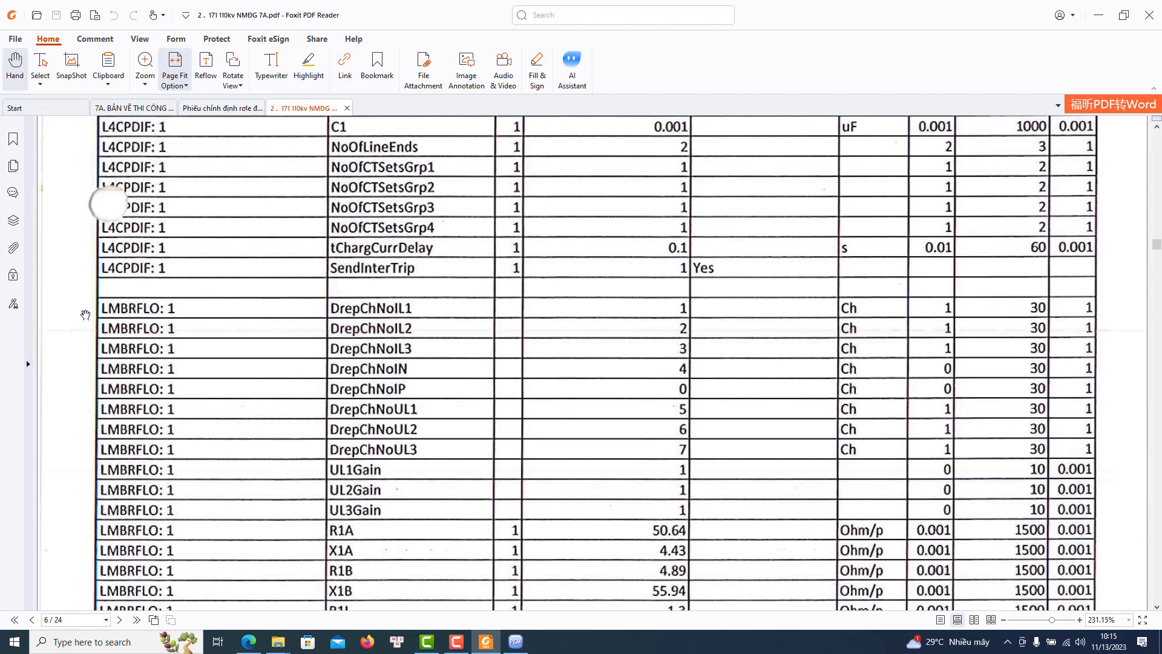
pyautogui.click(516, 642)
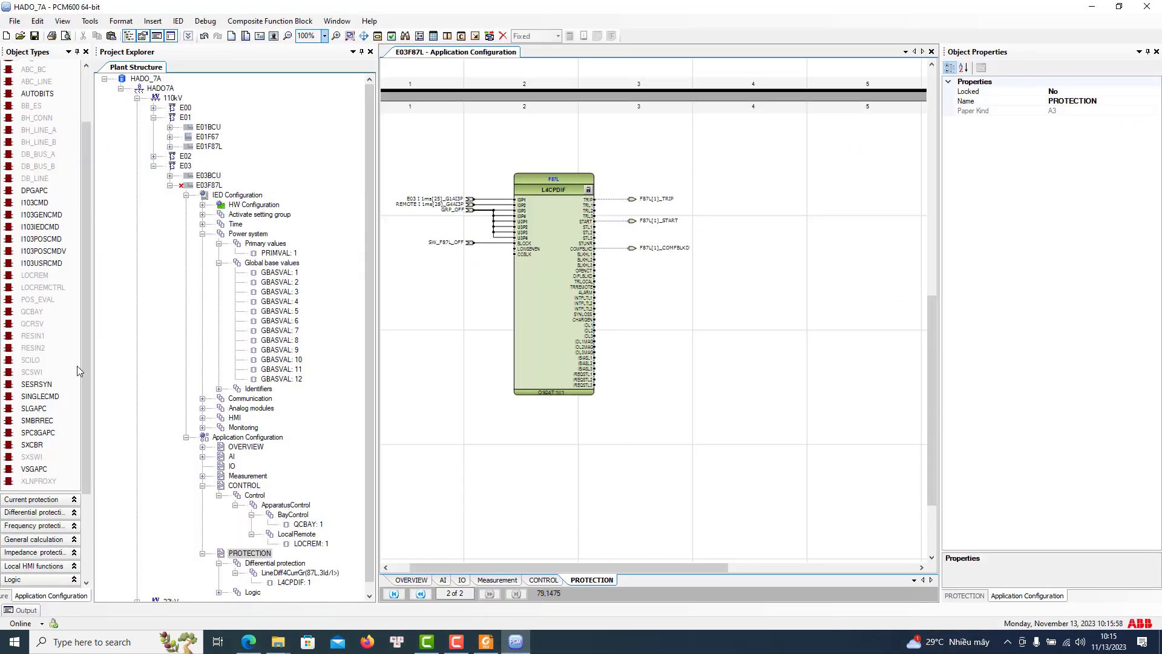
# Add an LMBRFLO fault locator block from the Monitoring functions, keeping its default name, and align it below the L4CPDIF block
pyautogui.scroll(2, 50, 92)
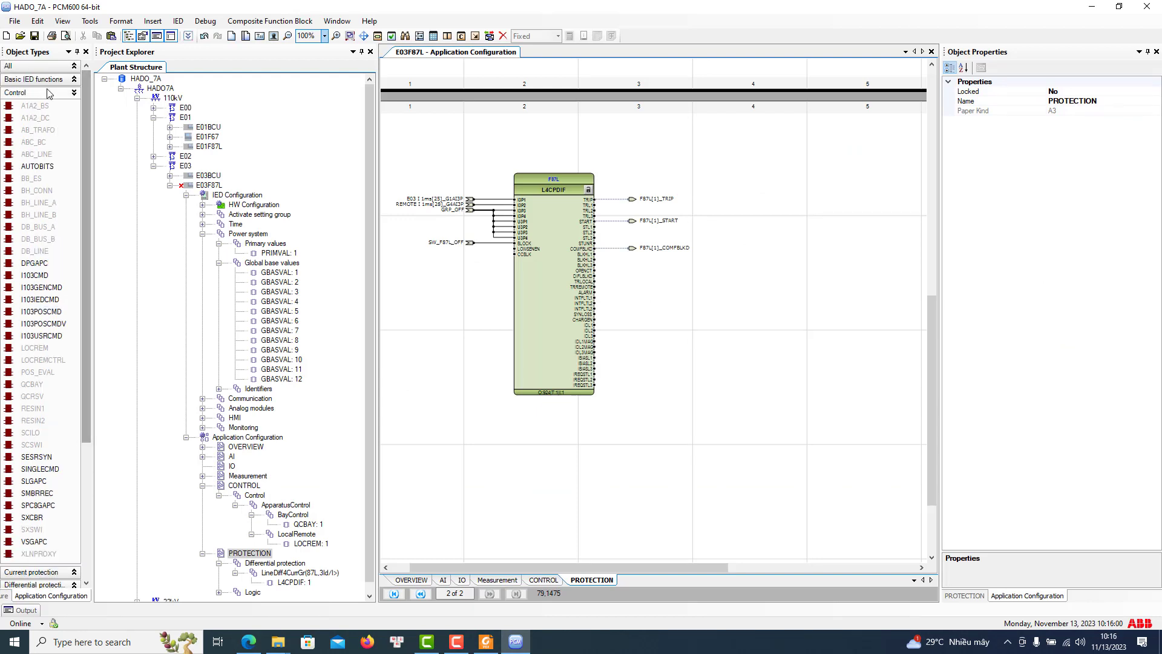
pyautogui.click(50, 92)
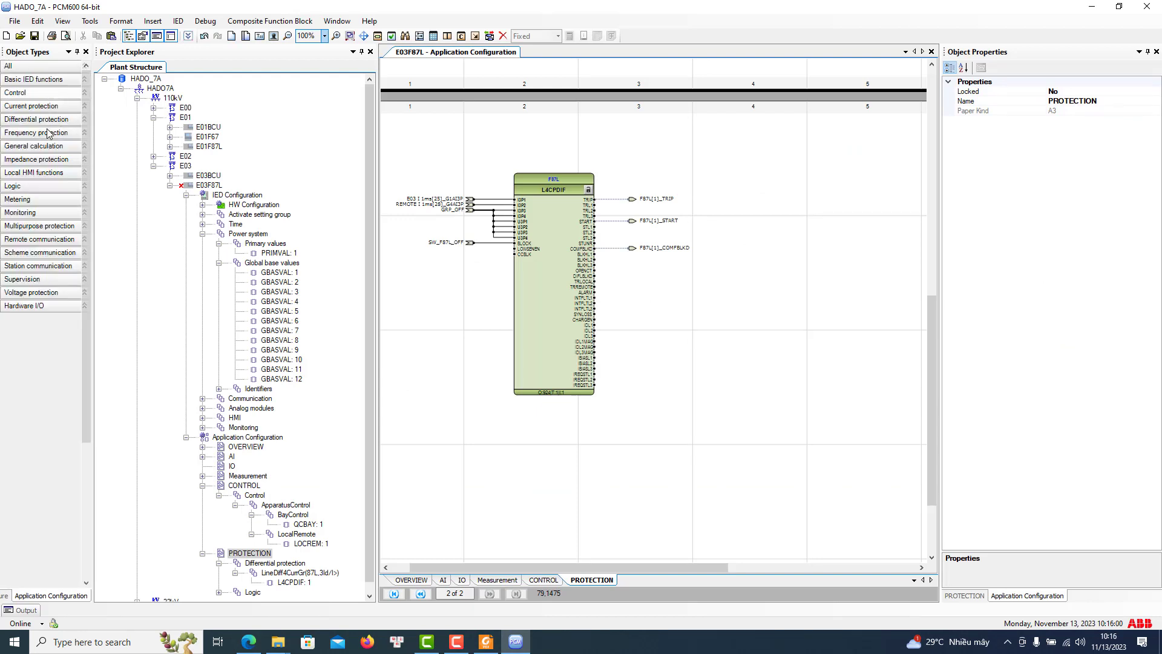
pyautogui.click(25, 213)
pyautogui.scroll(-6, 73, 333)
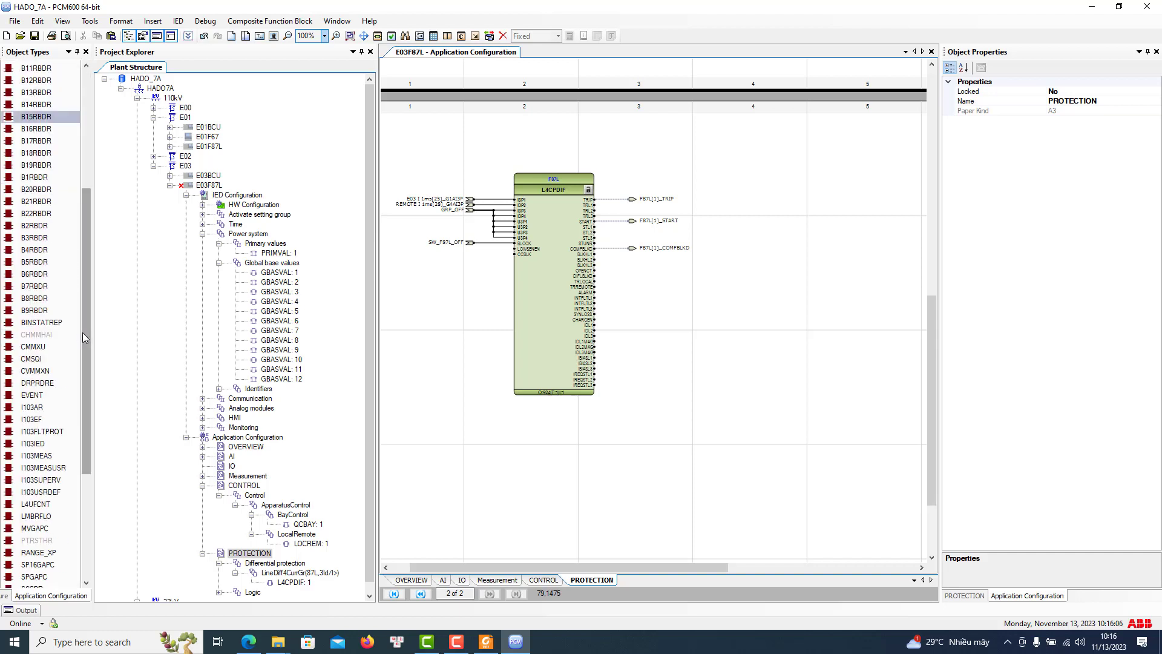
pyautogui.scroll(-4, 78, 333)
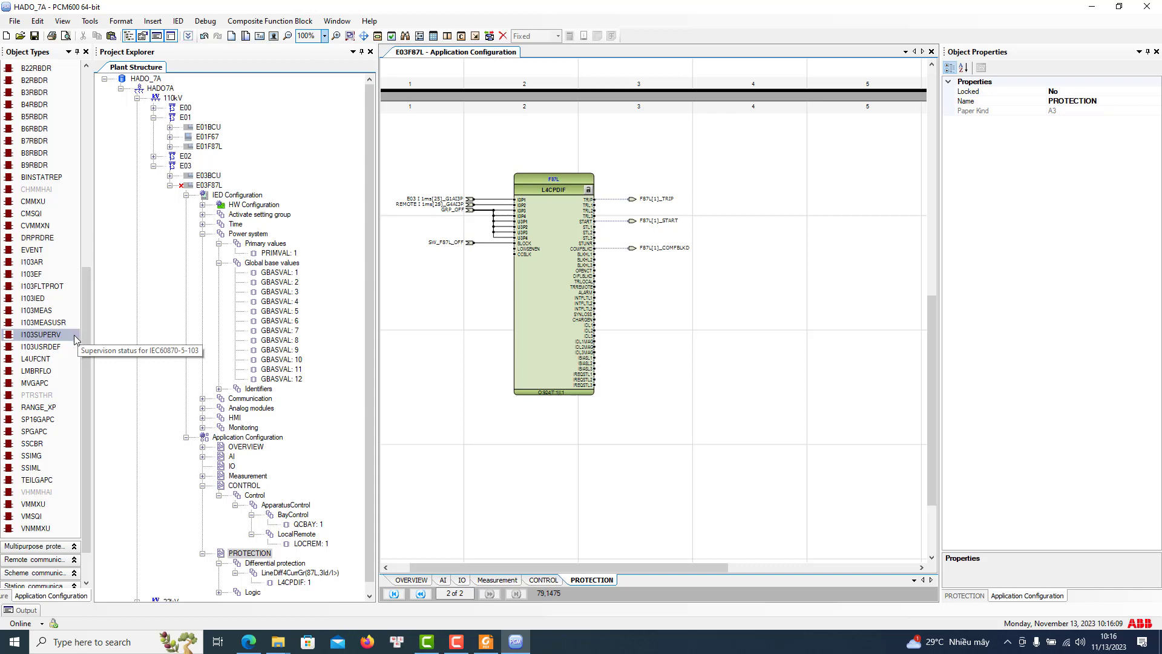
pyautogui.moveTo(44, 376); pyautogui.dragTo(503, 436)
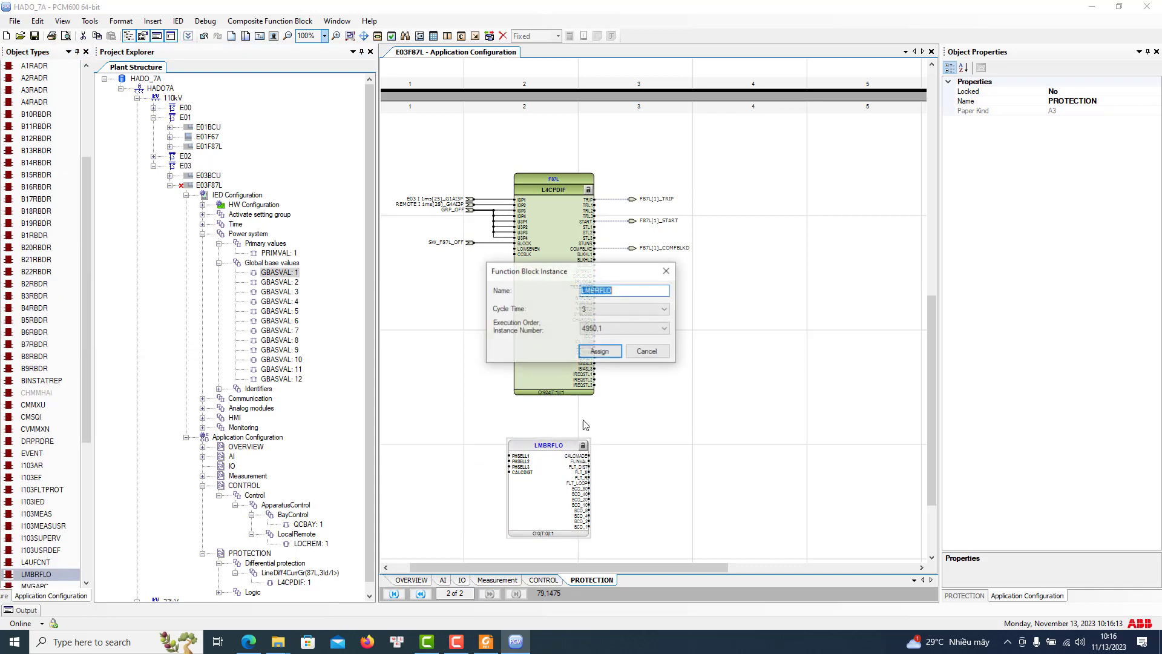
pyautogui.press('Return')
pyautogui.scroll(-3, 545, 424)
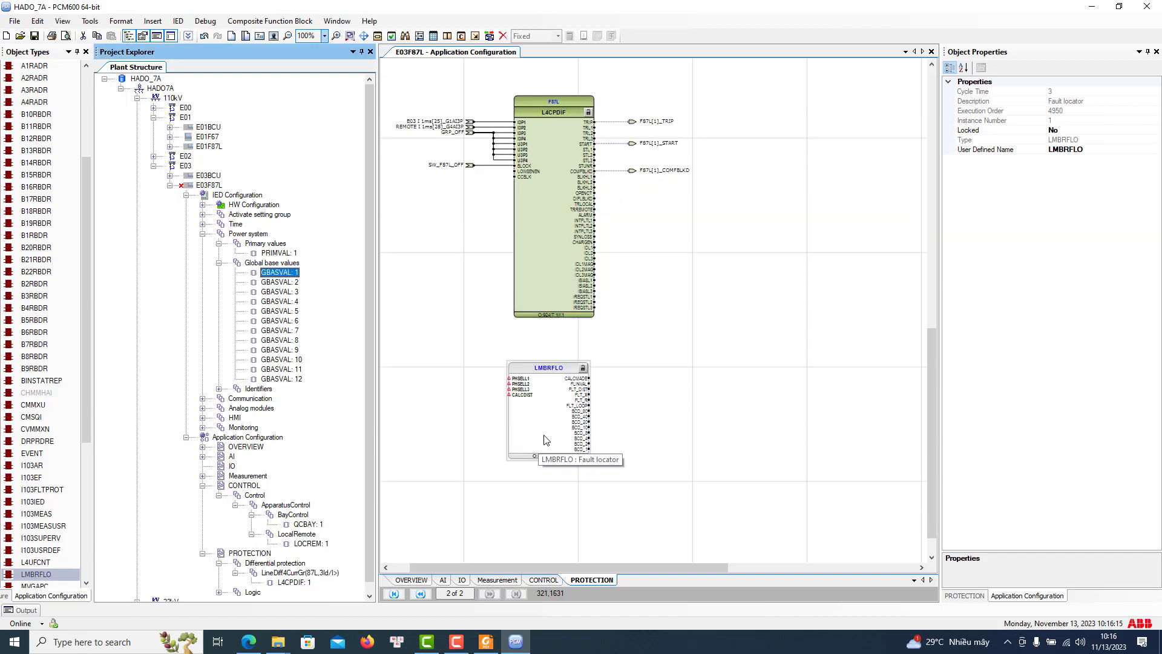
pyautogui.moveTo(587, 568); pyautogui.dragTo(558, 568)
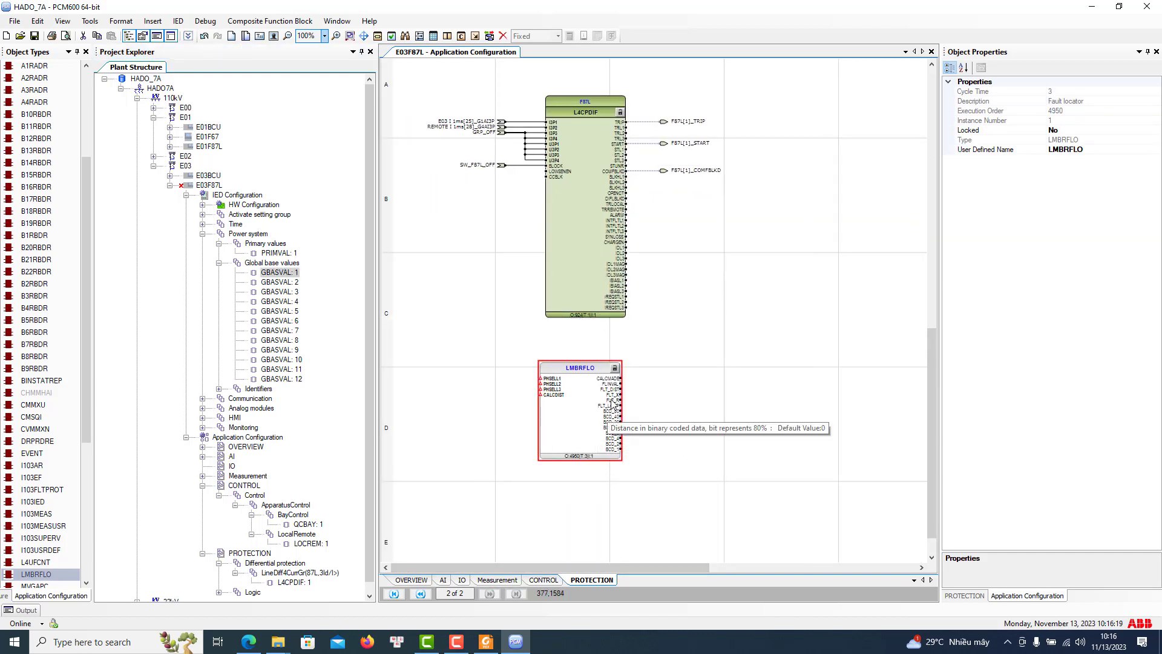
pyautogui.moveTo(610, 403); pyautogui.dragTo(616, 407)
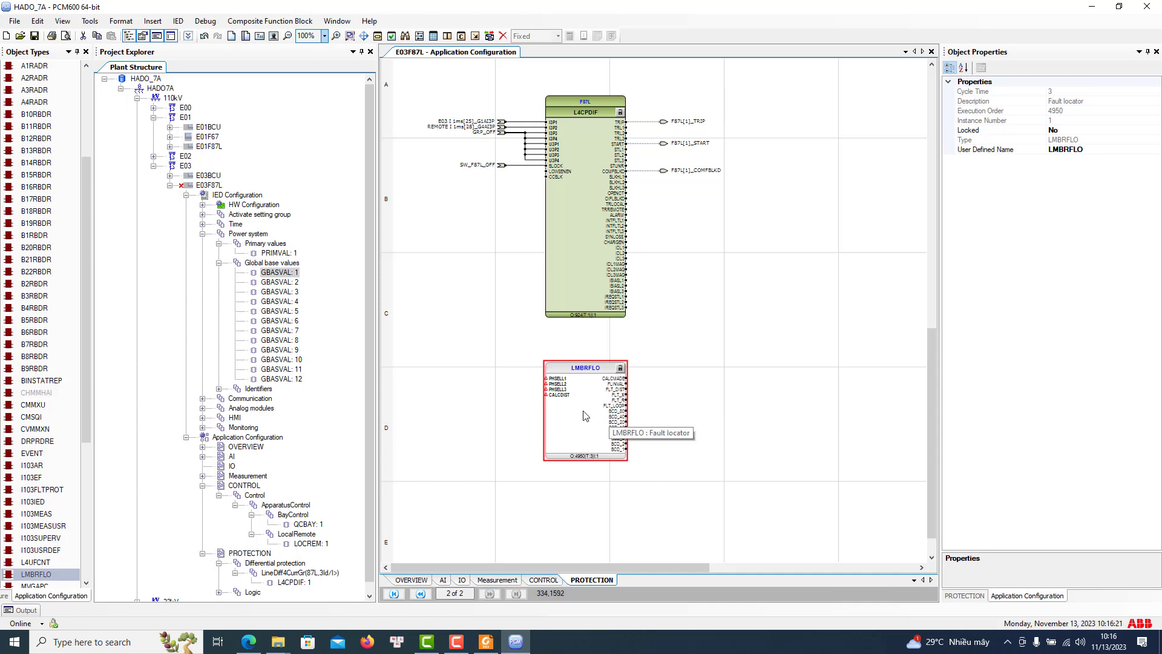
# Look through the existing variables offered for LMBRFLO input PHSELL1 and examine the properties of inputs PHSELL1 and CALCDIST
pyautogui.scroll(7, 583, 404)
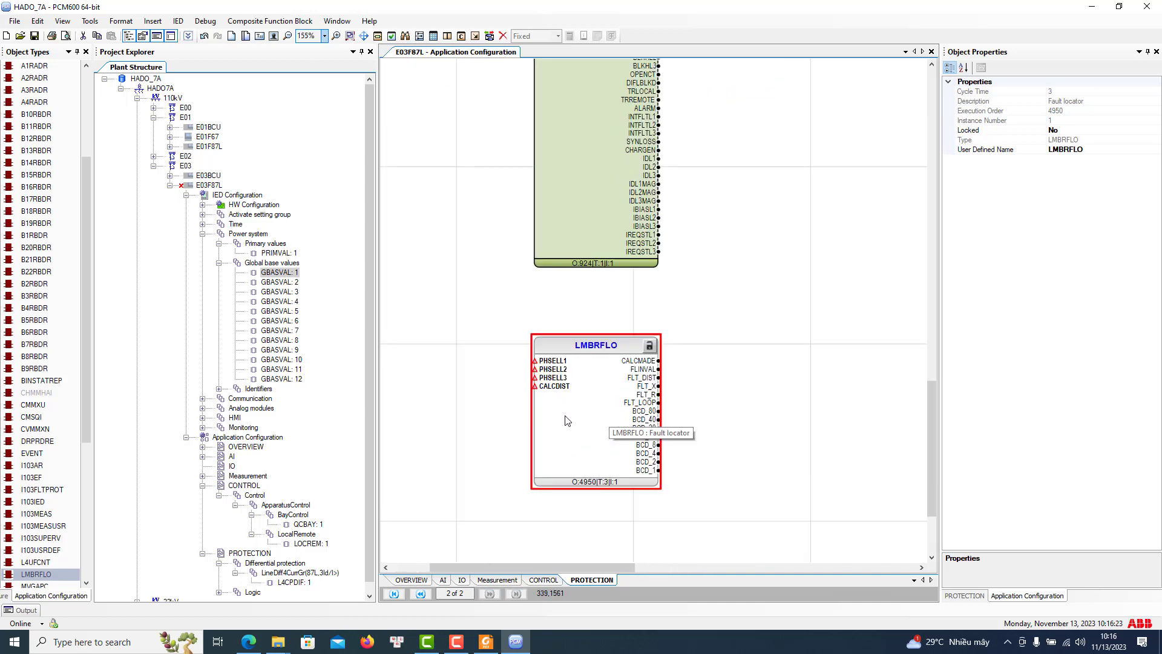
pyautogui.scroll(1, 574, 418)
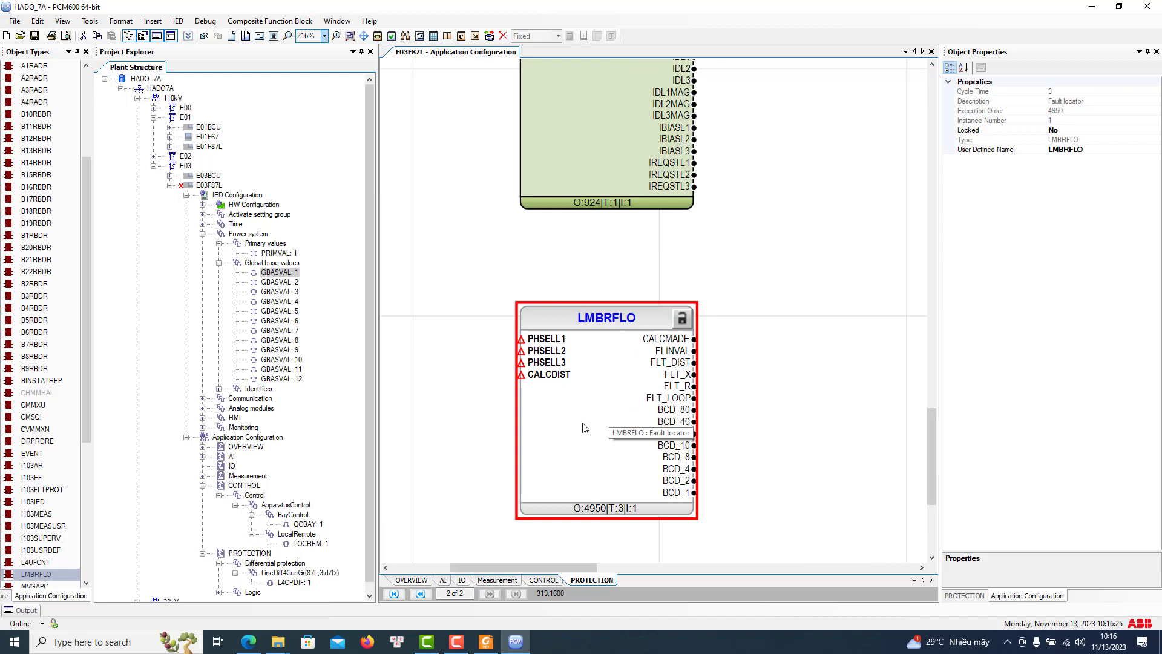
pyautogui.rightClick(546, 343)
pyautogui.moveTo(628, 347)
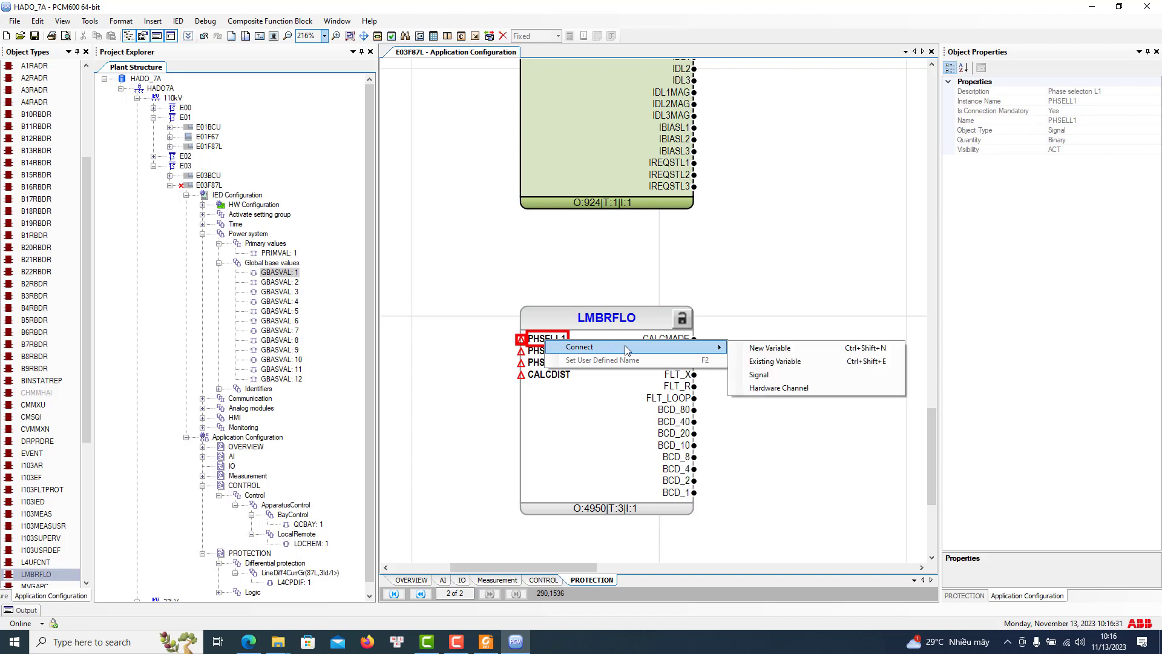
pyautogui.click(769, 363)
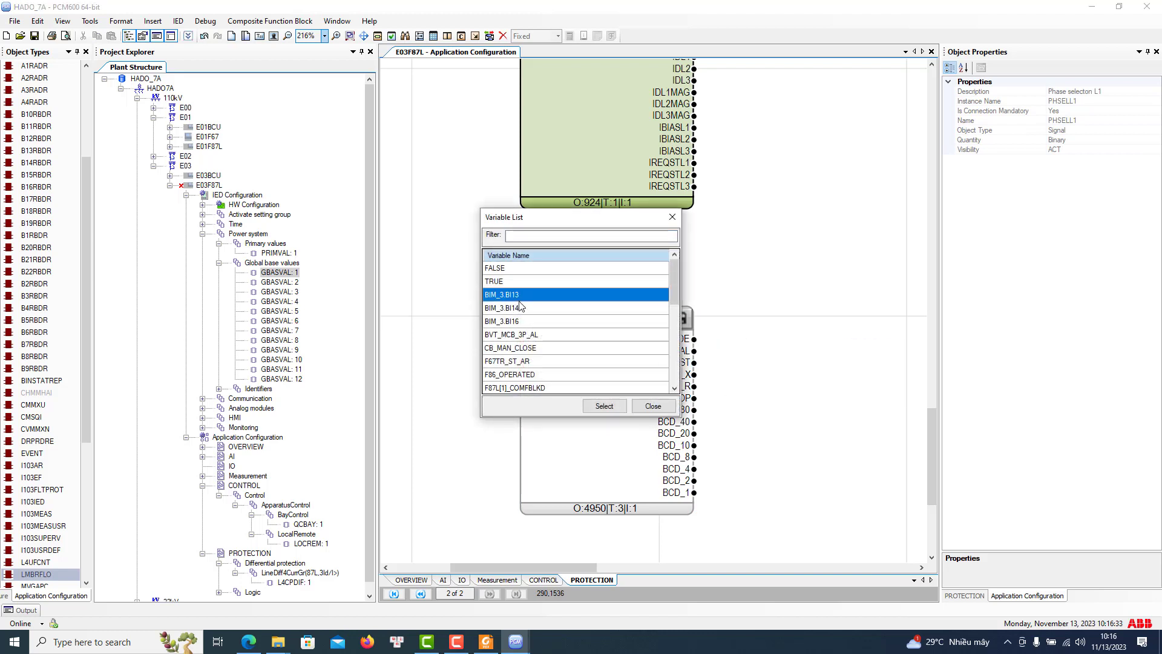
pyautogui.scroll(-3, 600, 342)
pyautogui.scroll(-3, 598, 340)
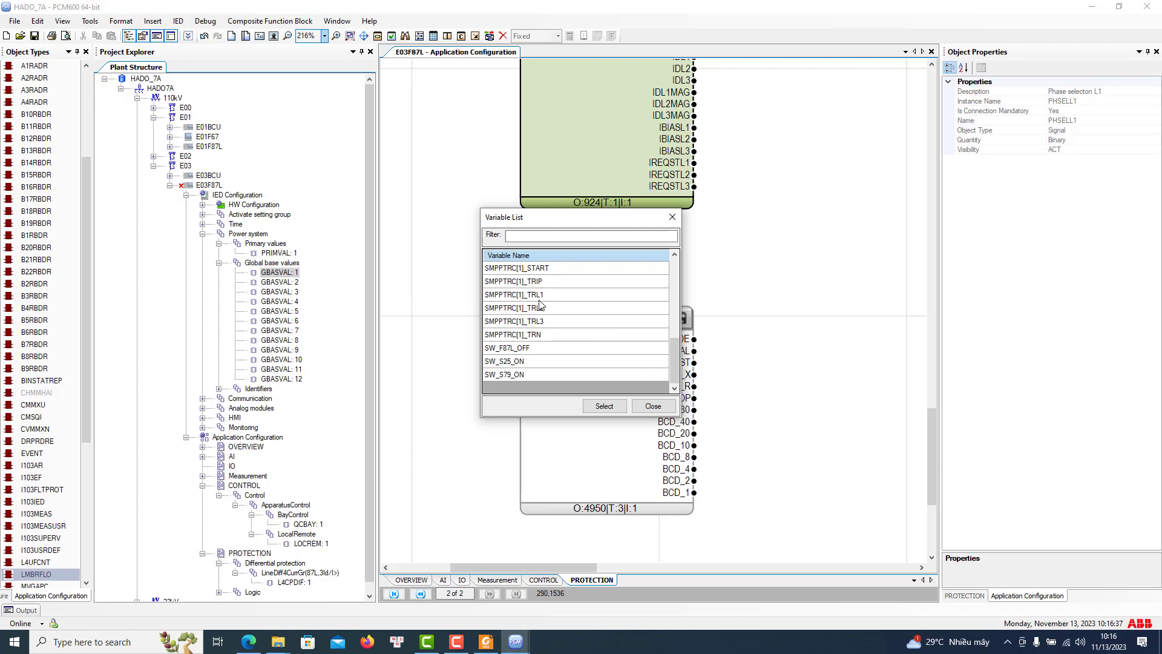
pyautogui.click(645, 406)
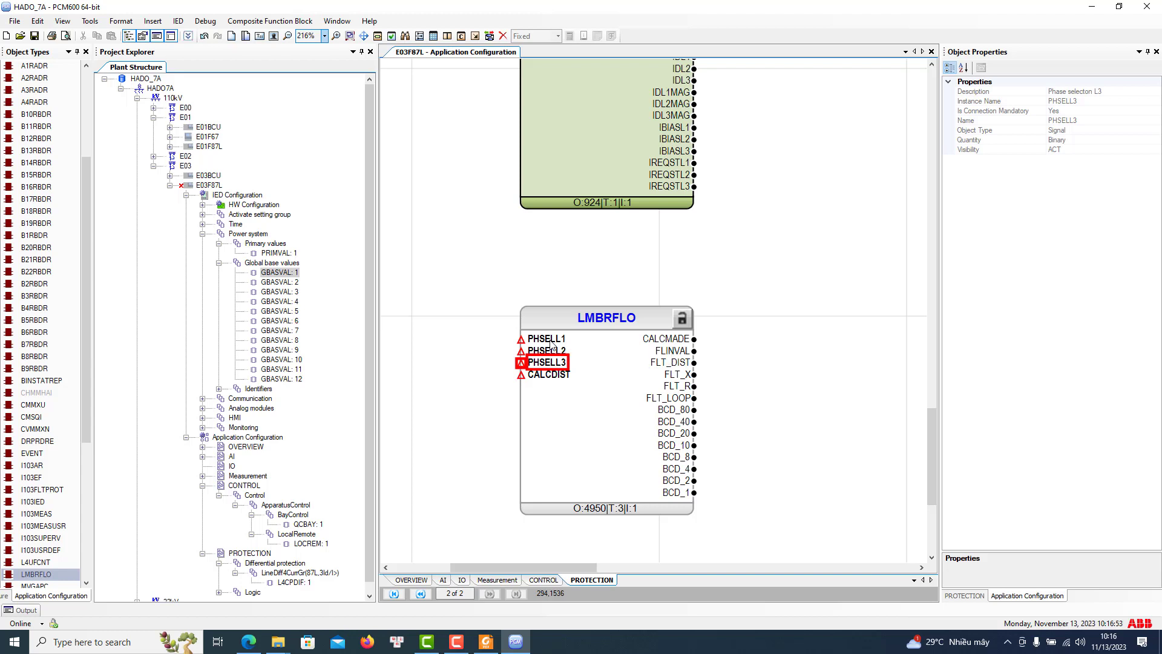
pyautogui.click(553, 344)
pyautogui.click(552, 340)
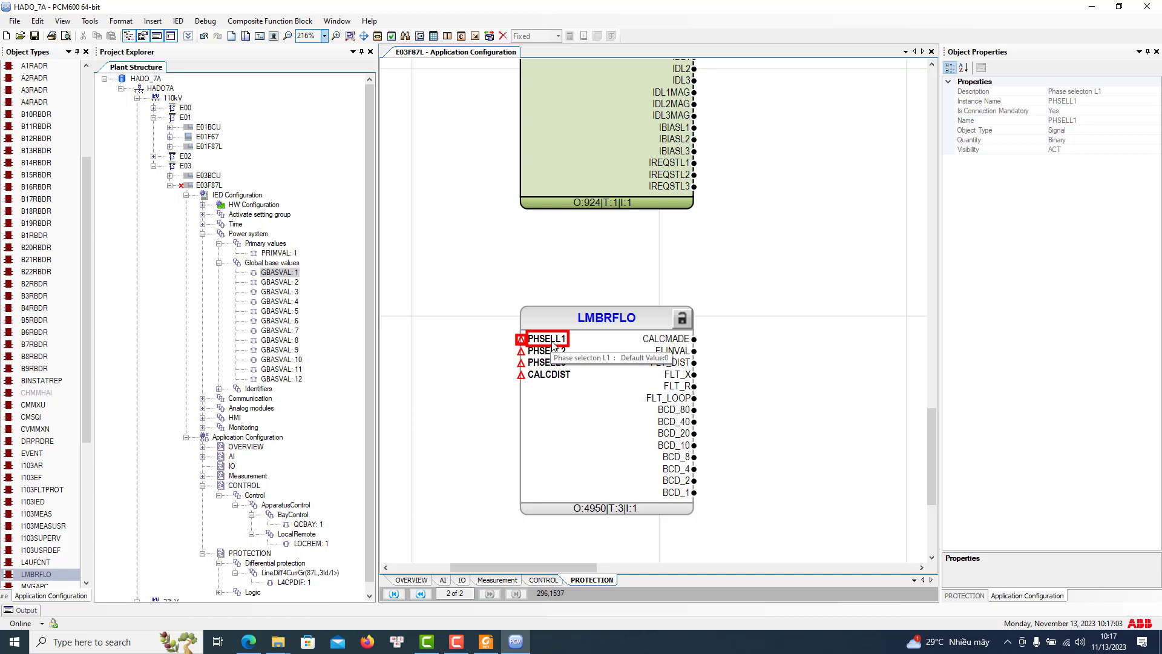
pyautogui.click(553, 380)
pyautogui.click(551, 377)
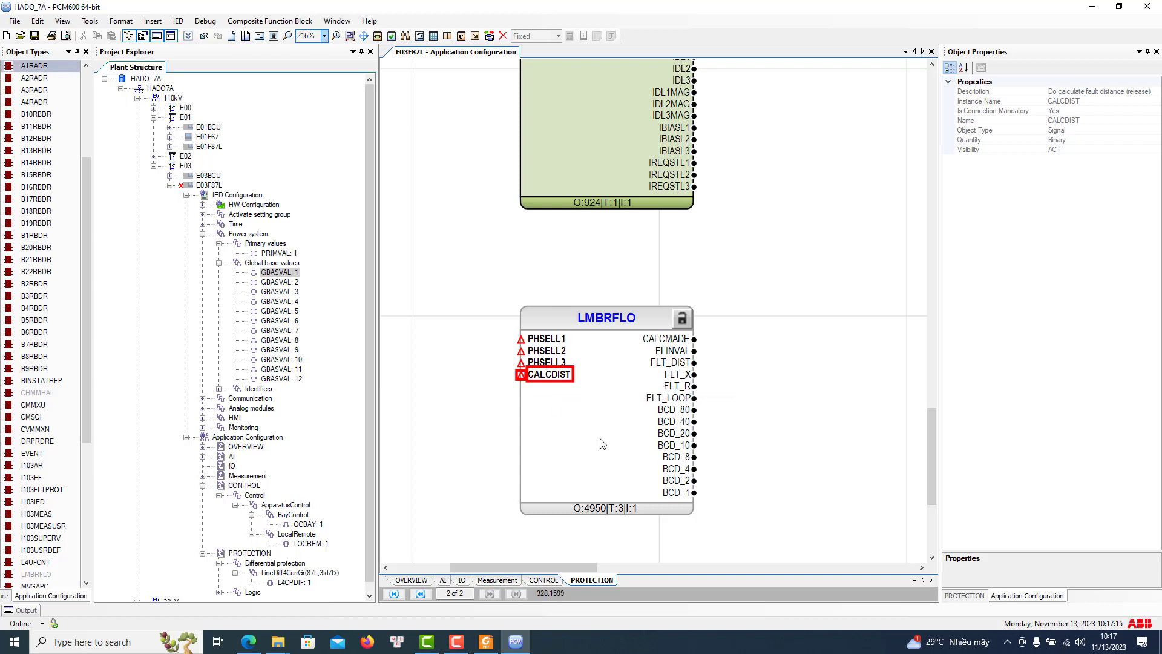
# Move the LMBRFLO block into the free area below and to the right of the L4CPDIF block
pyautogui.moveTo(603, 444); pyautogui.dragTo(828, 448)
pyautogui.moveTo(585, 567)
pyautogui.mouseDown()
pyautogui.moveTo(719, 567)
pyautogui.moveTo(575, 567)
pyautogui.mouseUp()
pyautogui.moveTo(683, 471); pyautogui.dragTo(793, 442)
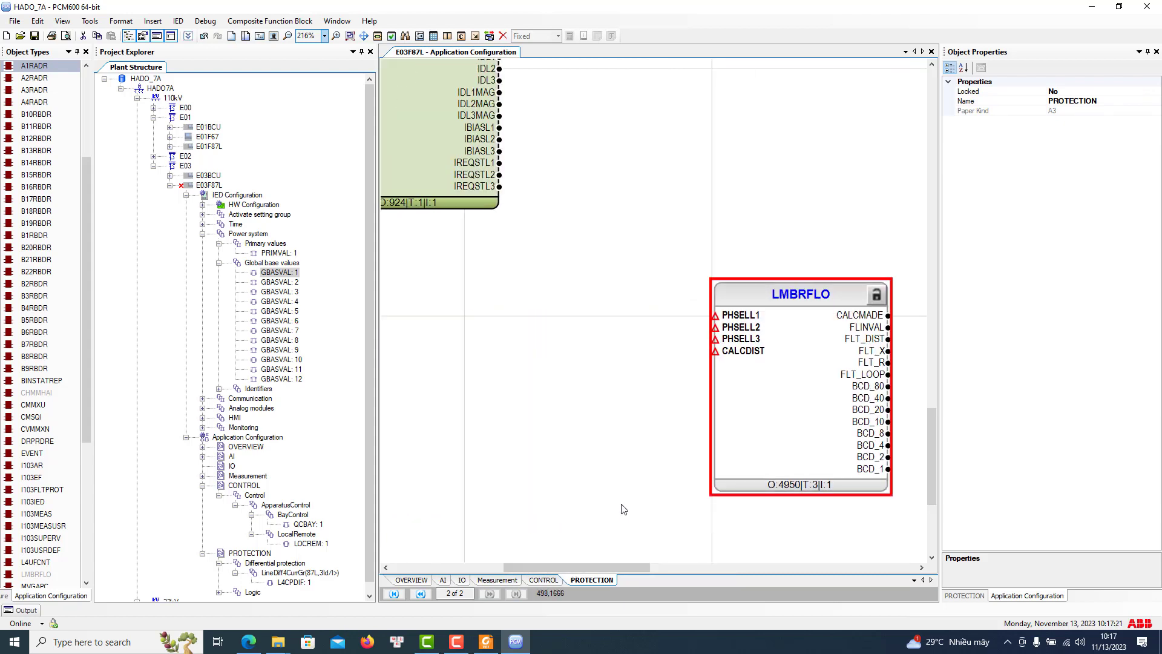
# Connect a new variable to the STL1 output of the SMPPTRC block on the first PROTECTION page
pyautogui.scroll(12, 624, 515)
pyautogui.scroll(-3, 655, 492)
pyautogui.scroll(-4, 655, 491)
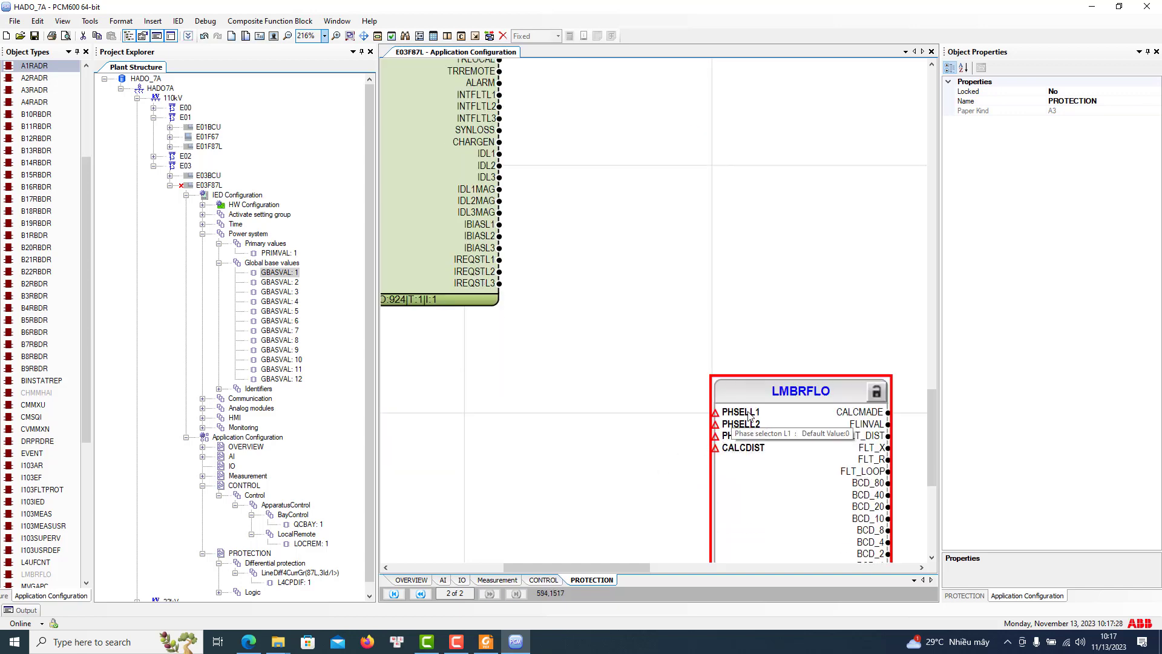
pyautogui.moveTo(930, 427); pyautogui.dragTo(933, 193)
pyautogui.scroll(8, 818, 319)
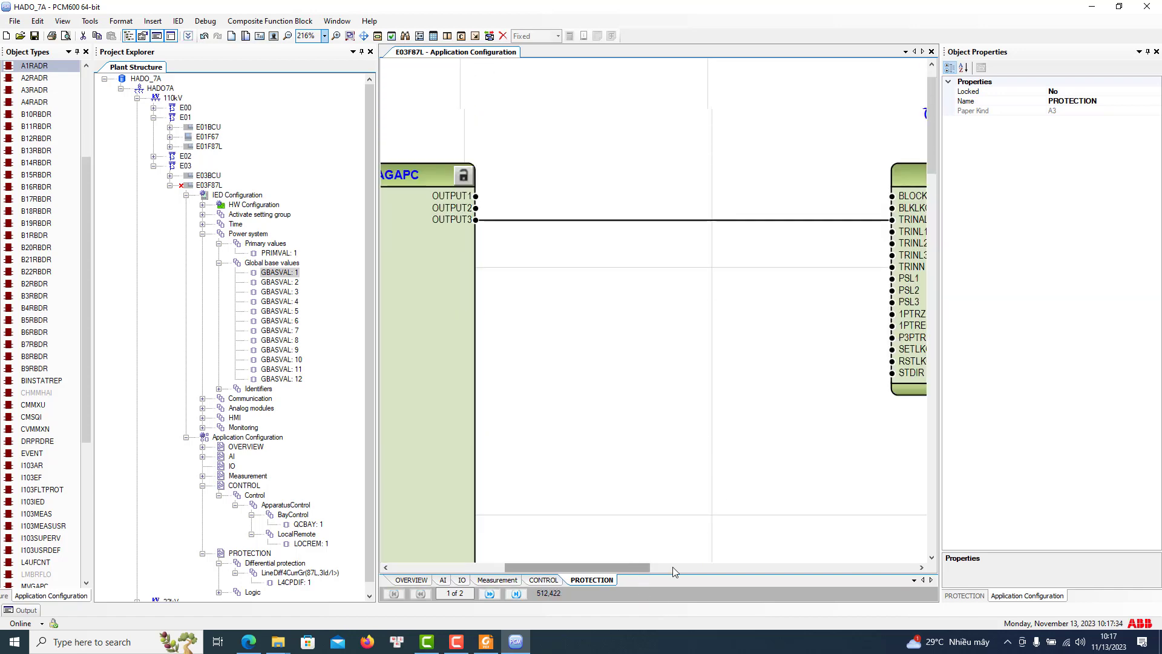
pyautogui.moveTo(642, 569); pyautogui.dragTo(799, 567)
pyautogui.click(451, 314)
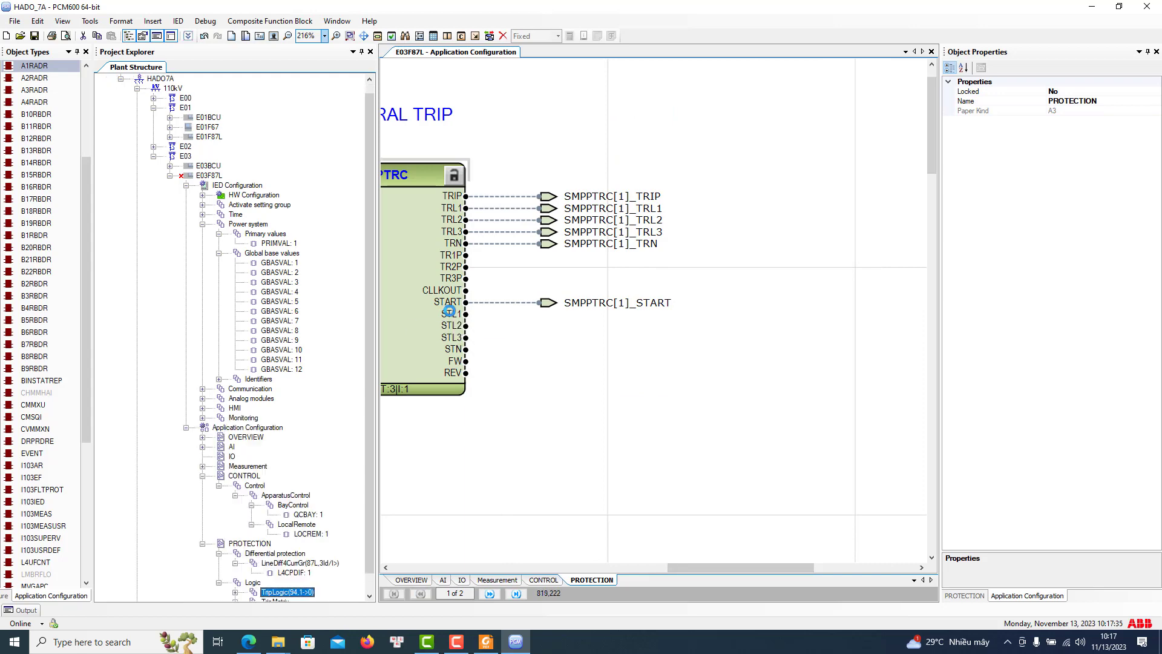
pyautogui.rightClick(465, 314)
pyautogui.click(660, 315)
pyautogui.press('Return')
# Connect new variables to the STL2 and STL3 outputs of the SMPPTRC general trip block
pyautogui.click(451, 325)
pyautogui.rightClick(465, 325)
pyautogui.click(672, 327)
pyautogui.press('Return')
pyautogui.click(451, 337)
pyautogui.rightClick(464, 337)
pyautogui.click(711, 351)
pyautogui.click(725, 557)
# Move the LMBRFLO block on the second PROTECTION page further right and slightly down, away from the L4CPDIF block
pyautogui.moveTo(729, 568); pyautogui.dragTo(634, 569)
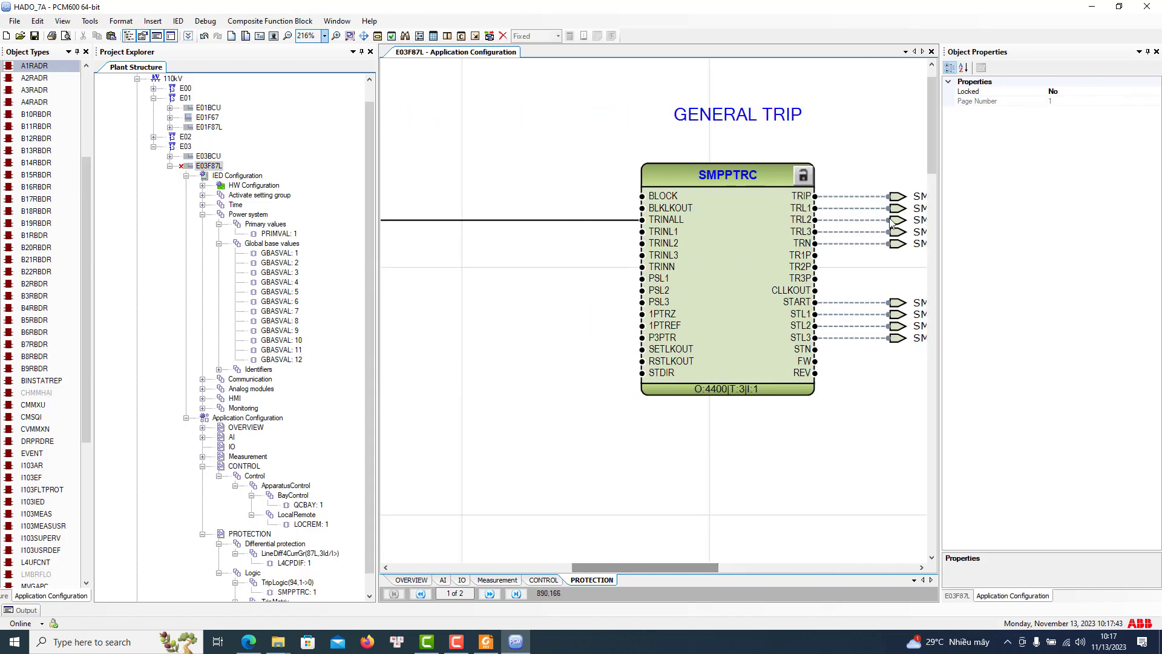
pyautogui.moveTo(932, 133); pyautogui.dragTo(931, 362)
pyautogui.moveTo(666, 568); pyautogui.dragTo(534, 569)
pyautogui.scroll(-2, 581, 478)
pyautogui.scroll(-8, 584, 481)
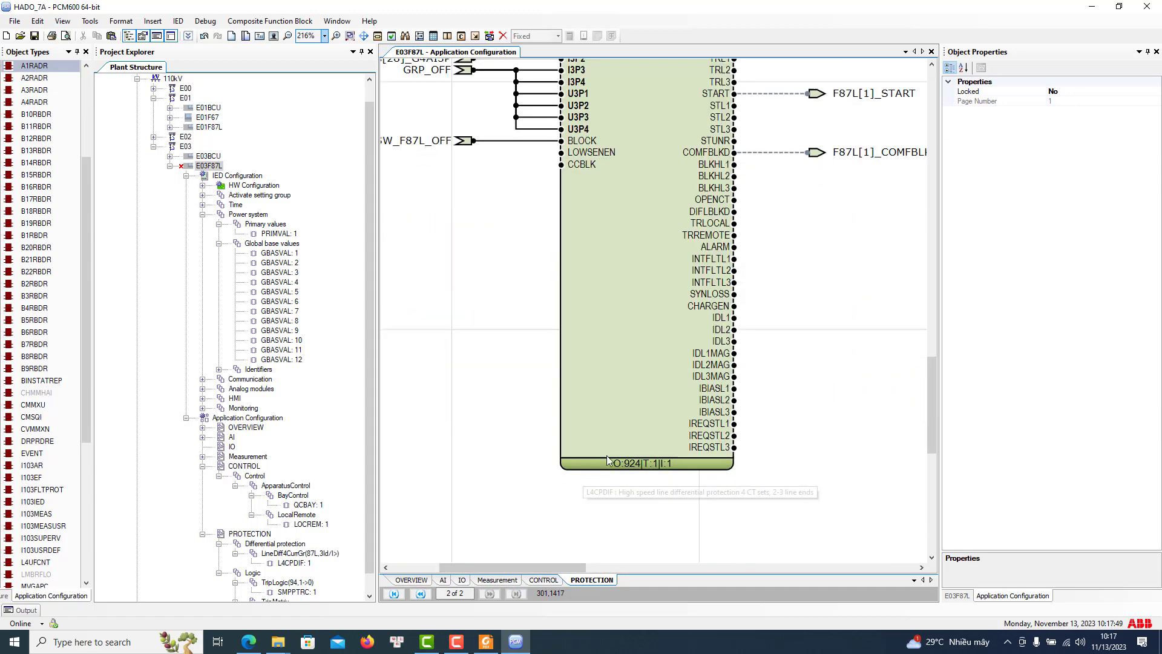
pyautogui.hscroll(3, 674, 572)
pyautogui.hscroll(3, 674, 572)
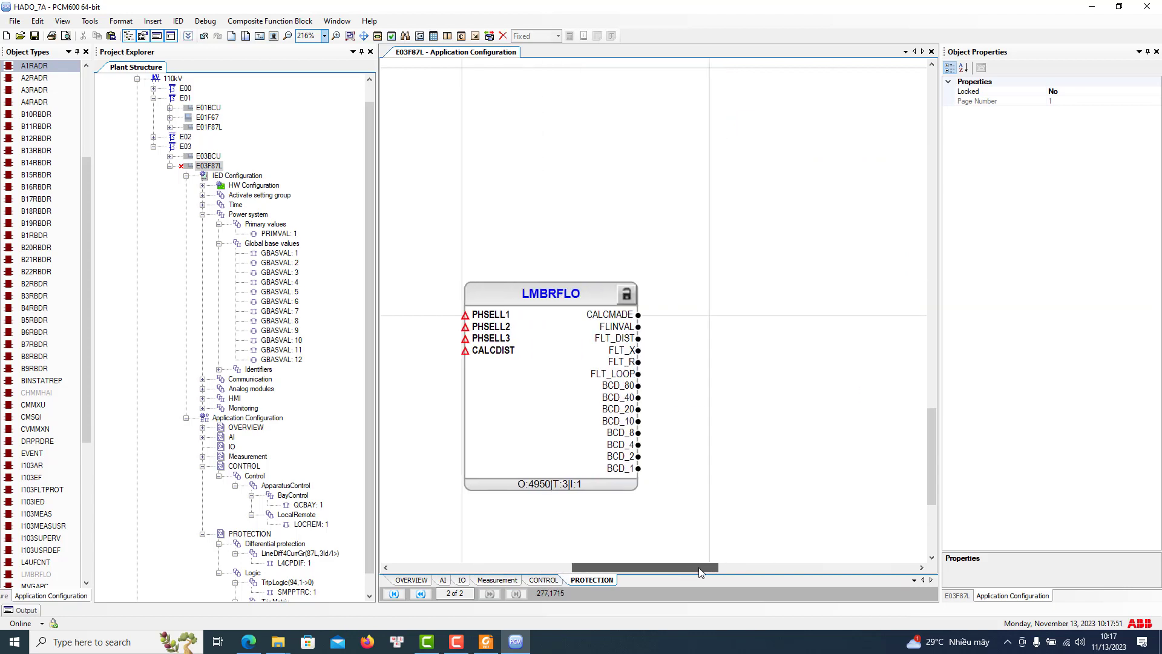
pyautogui.hscroll(-1, 674, 573)
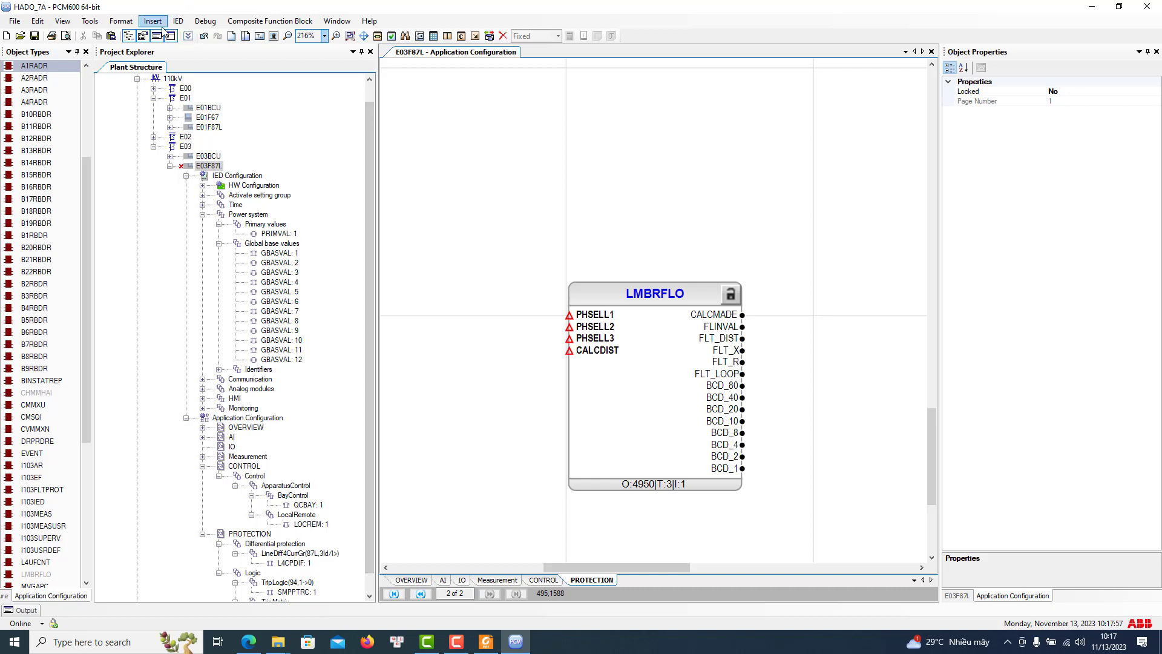
pyautogui.click(124, 23)
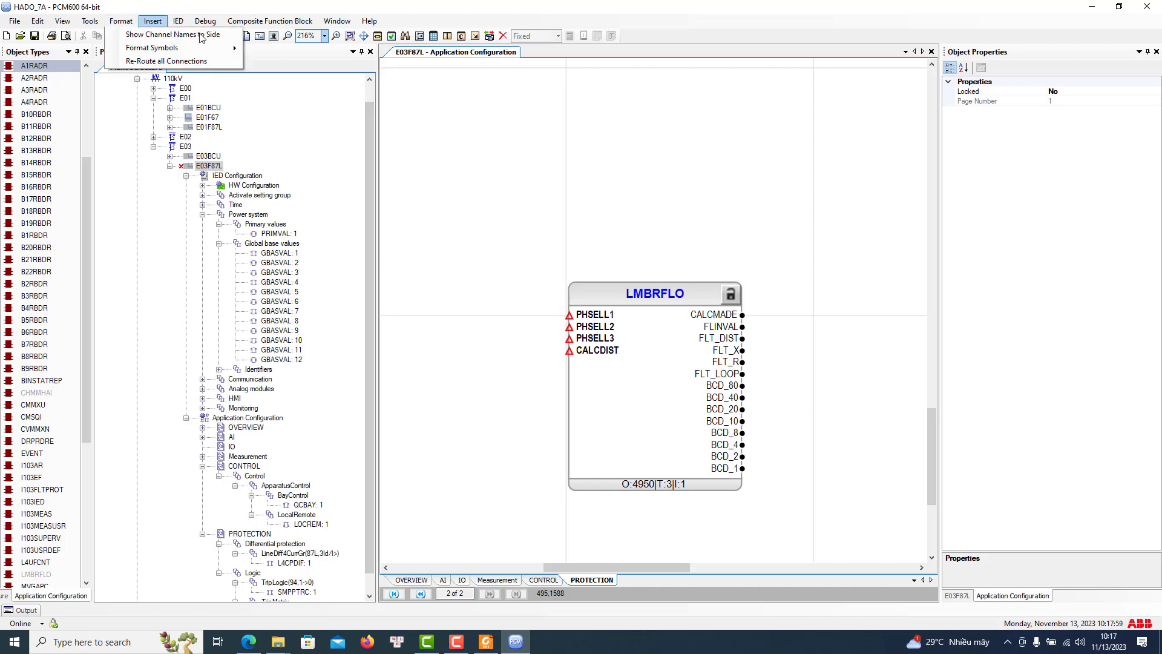
pyautogui.click(325, 36)
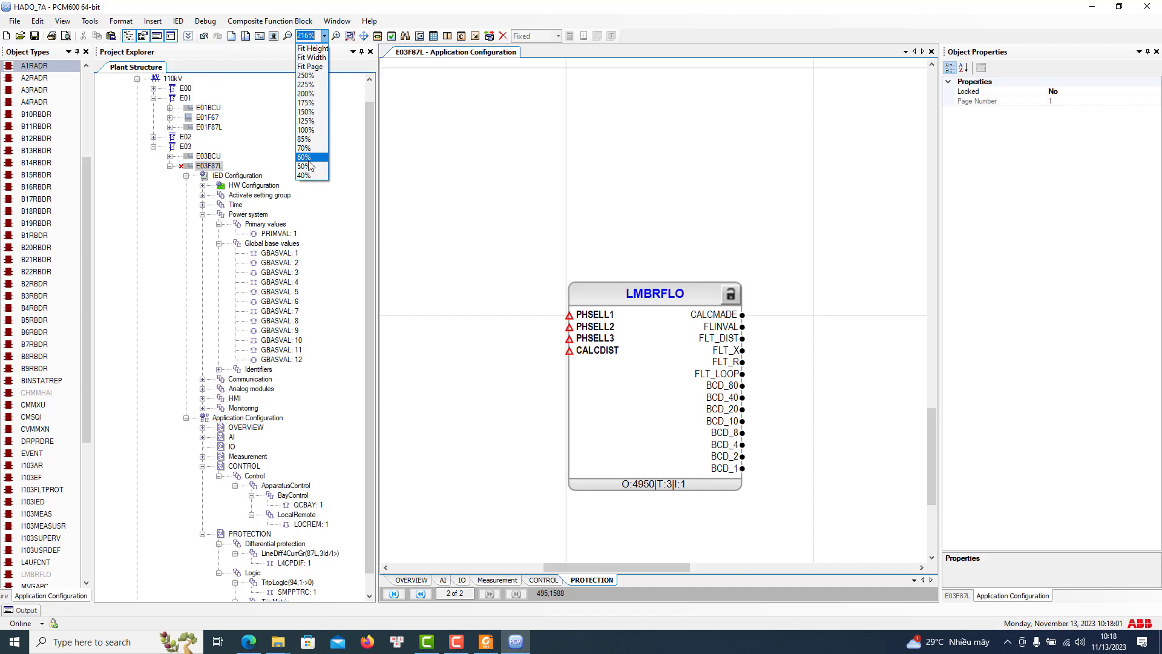
pyautogui.click(306, 129)
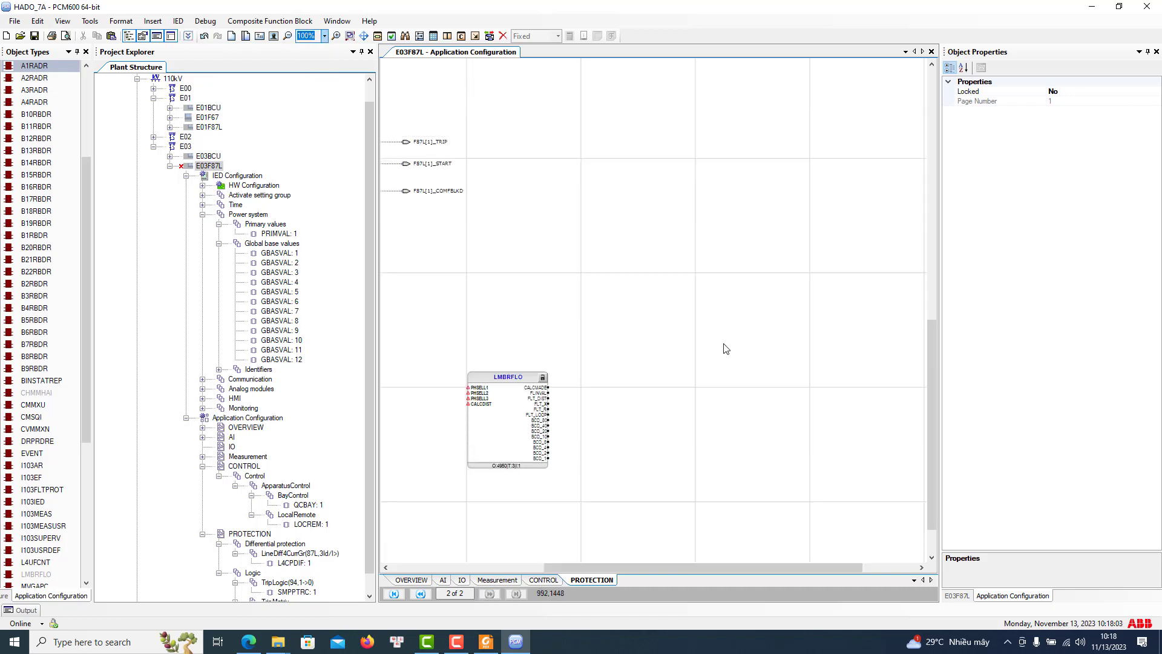
pyautogui.moveTo(718, 568); pyautogui.dragTo(630, 575)
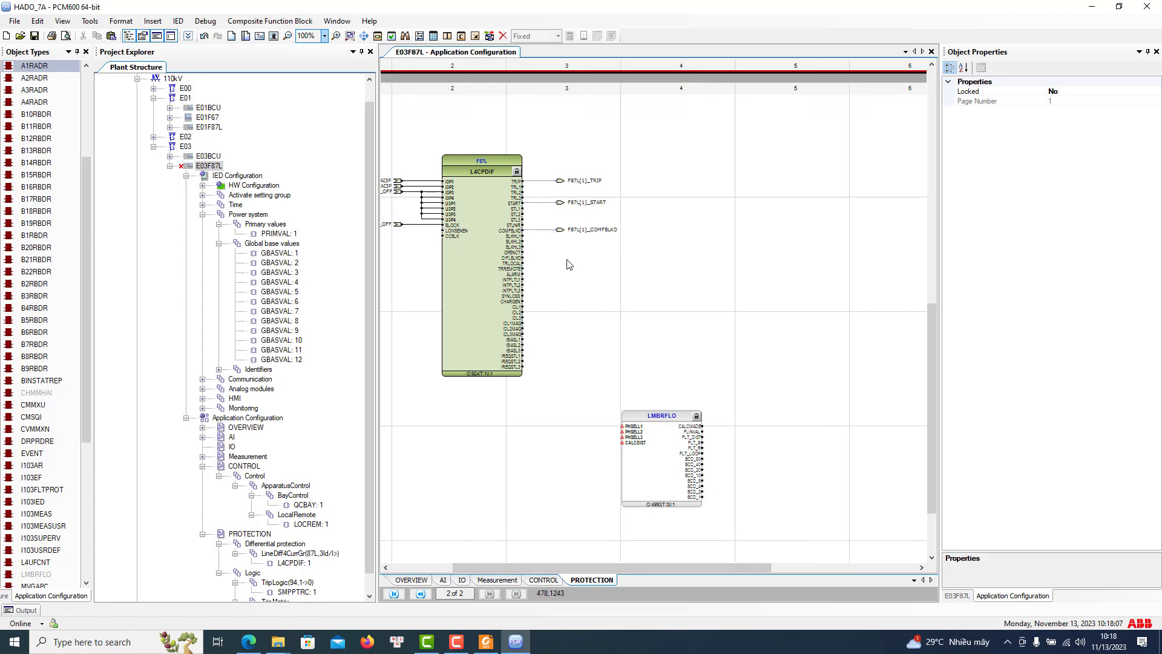
pyautogui.click(668, 475)
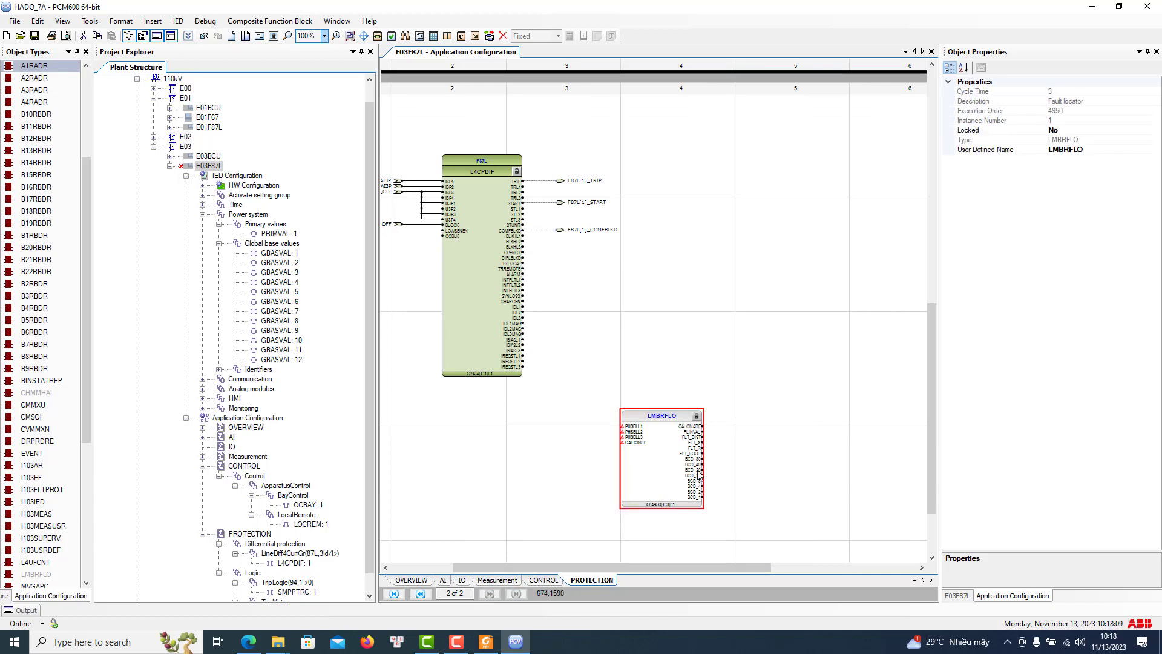
pyautogui.moveTo(669, 476); pyautogui.dragTo(749, 493)
# Set the user-defined name of the LMBRFLO block to FAULT LOCATOR
pyautogui.rightClick(749, 493)
pyautogui.click(781, 590)
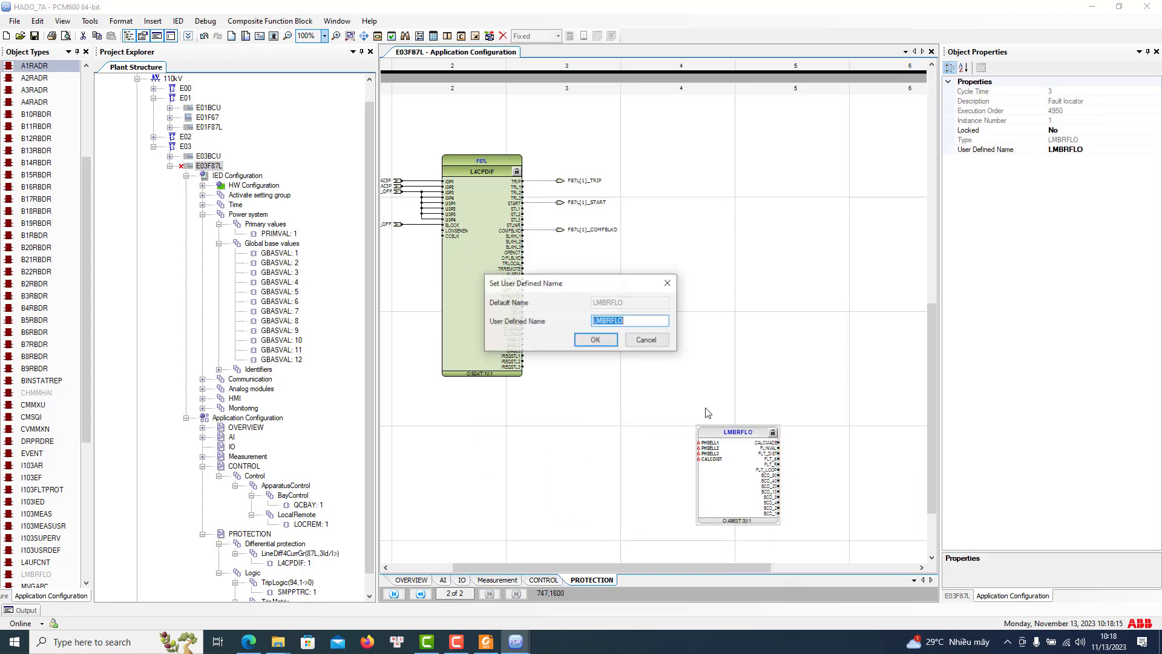
pyautogui.write('FAULT LOCATOR')
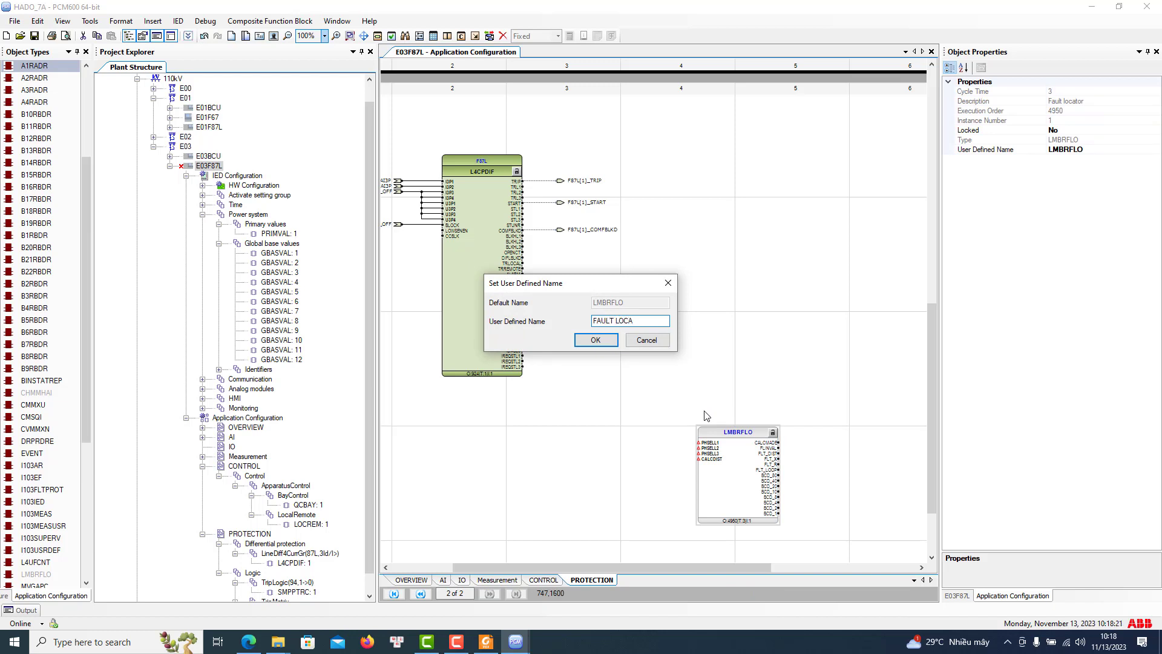
pyautogui.click(596, 340)
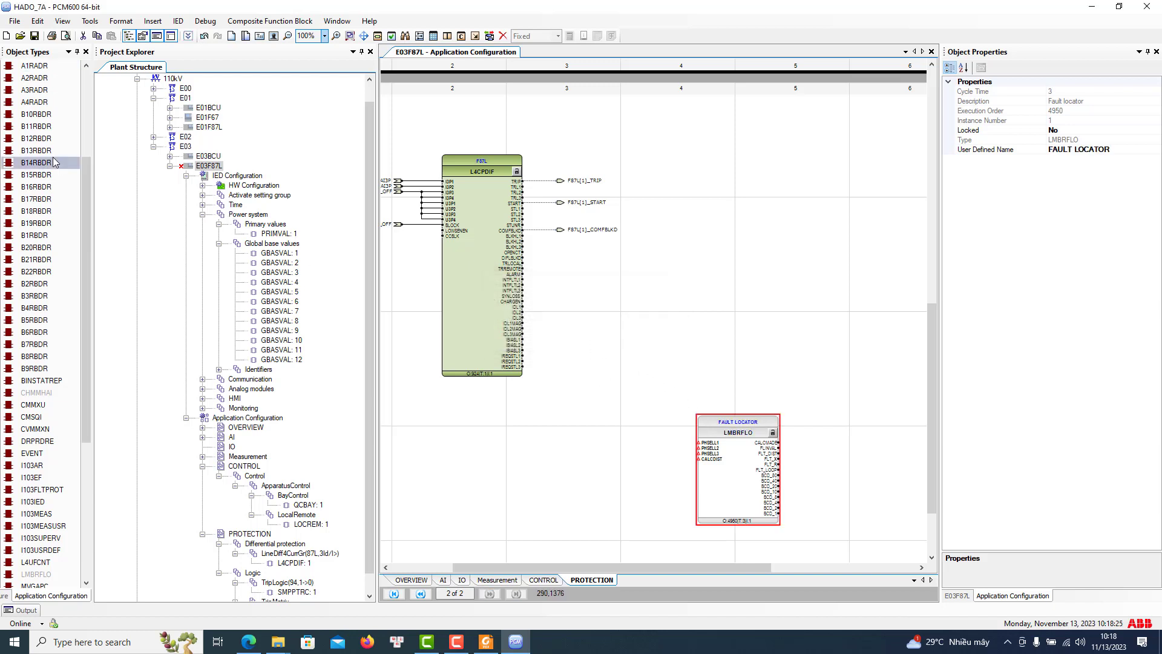
# Collapse the Monitoring category in the object type library
pyautogui.moveTo(86, 169); pyautogui.dragTo(96, 115)
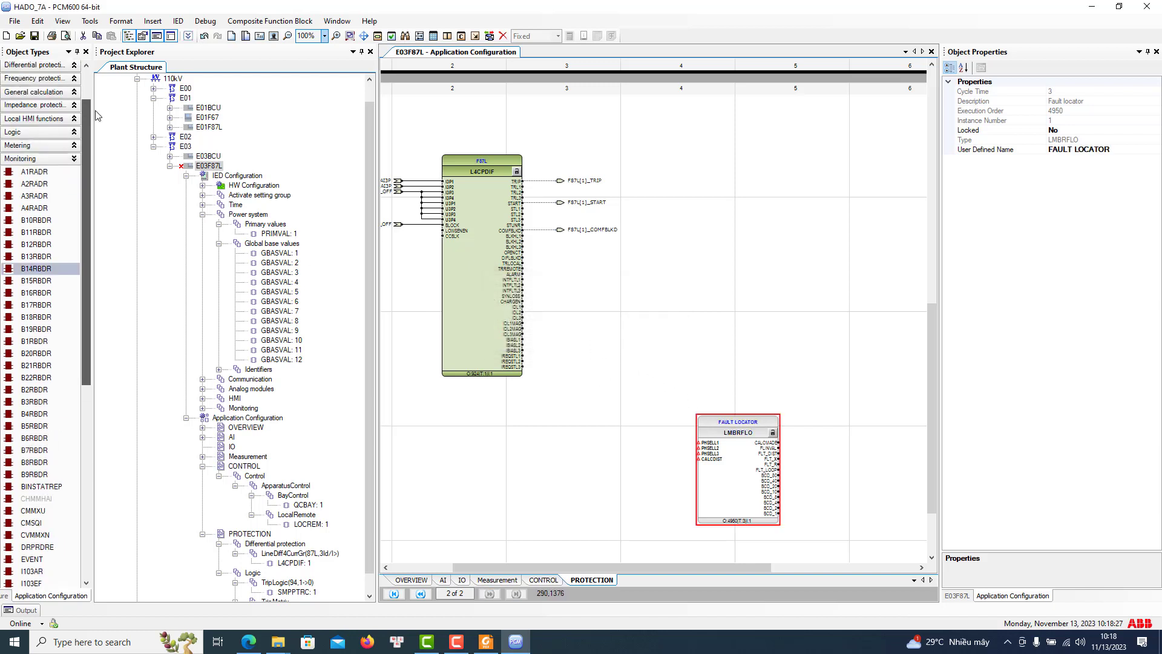
pyautogui.click(60, 158)
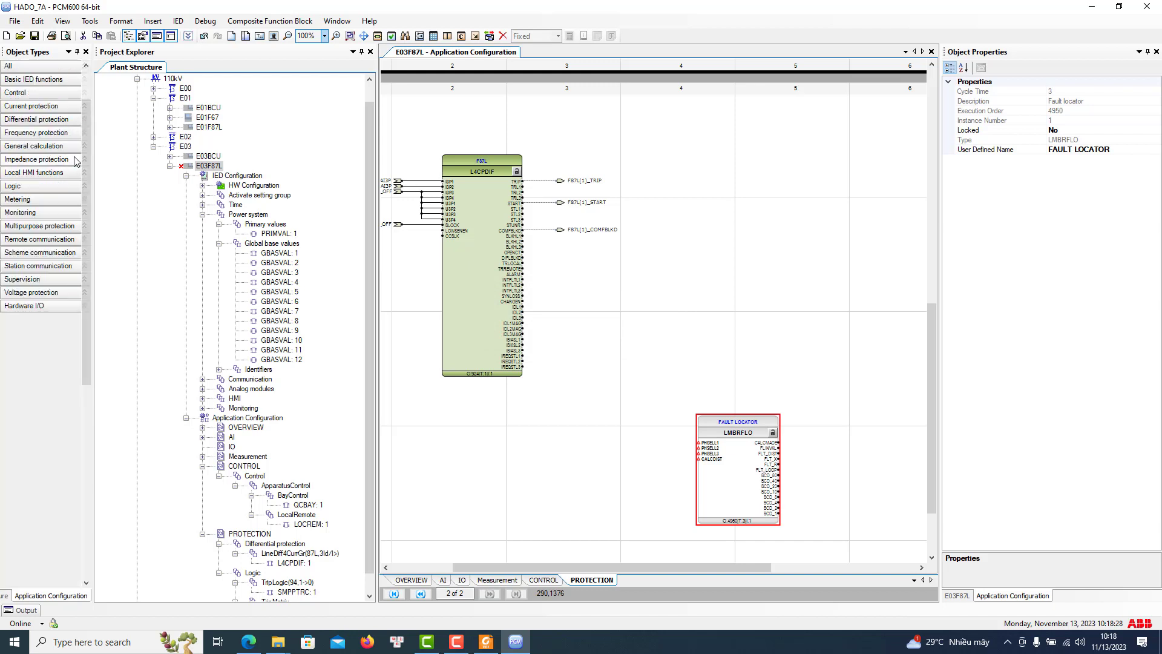
pyautogui.click(63, 215)
pyautogui.click(63, 217)
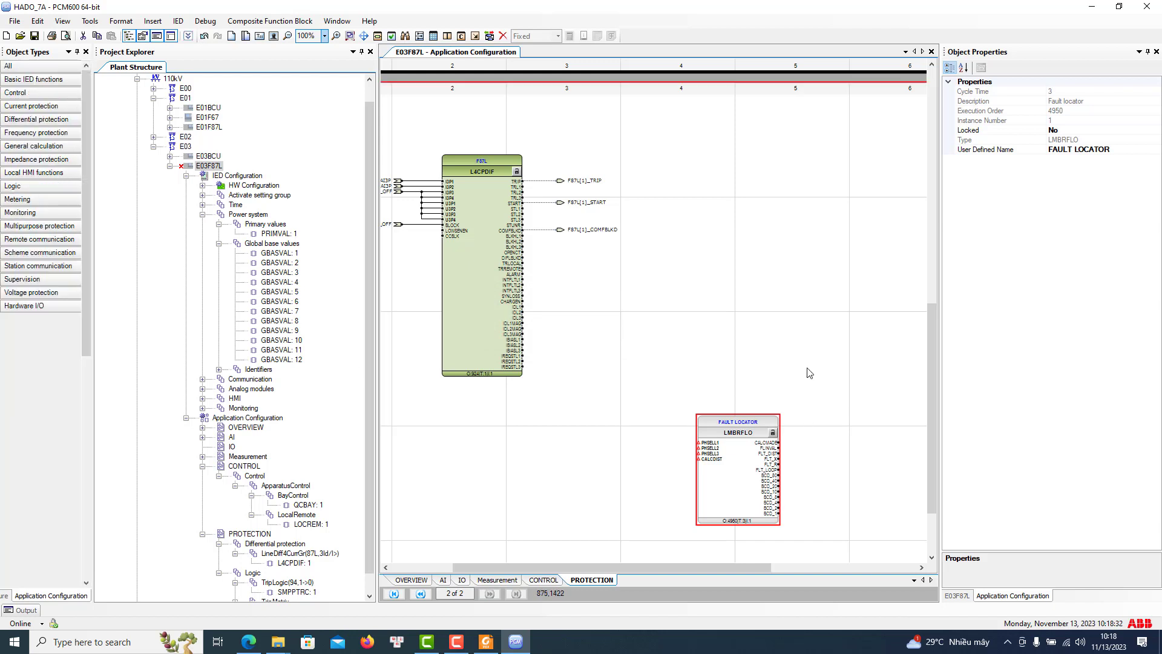
# Shift the FAULT LOCATOR block slightly further right and down on the page and deselect it
pyautogui.scroll(-3, 810, 373)
pyautogui.moveTo(753, 387); pyautogui.dragTo(774, 426)
pyautogui.click(689, 327)
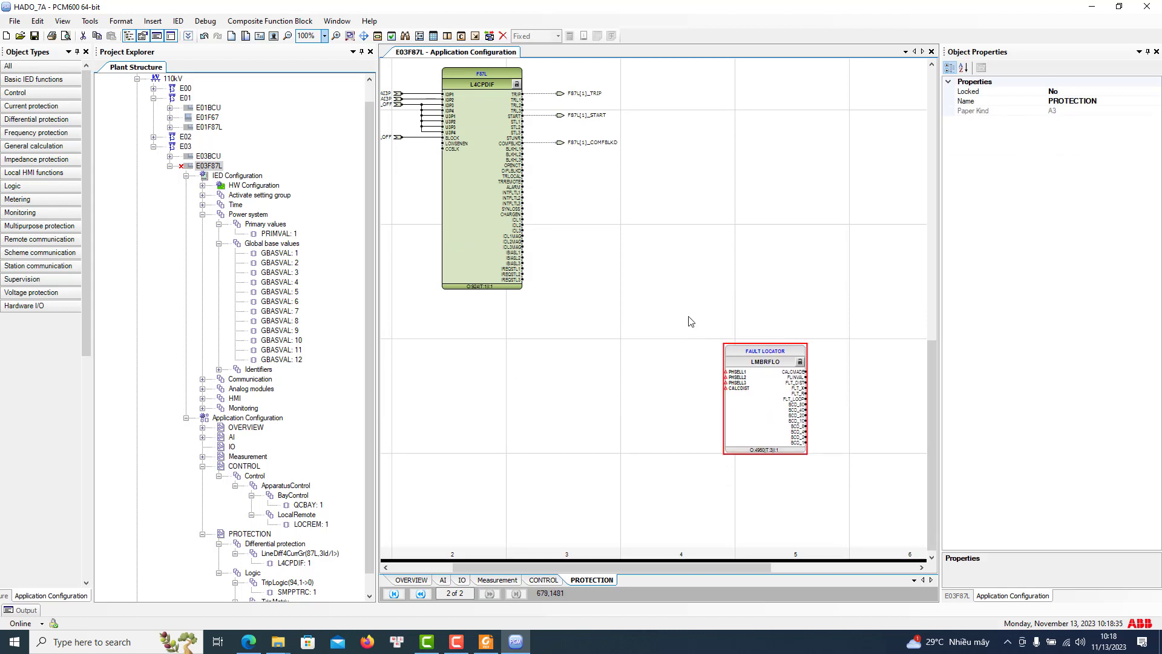
# Look through the existing variables offered for the FAULT LOCATOR block's PHSELL1 input without choosing one
pyautogui.moveTo(936, 361); pyautogui.dragTo(962, 68)
pyautogui.moveTo(933, 169); pyautogui.dragTo(932, 438)
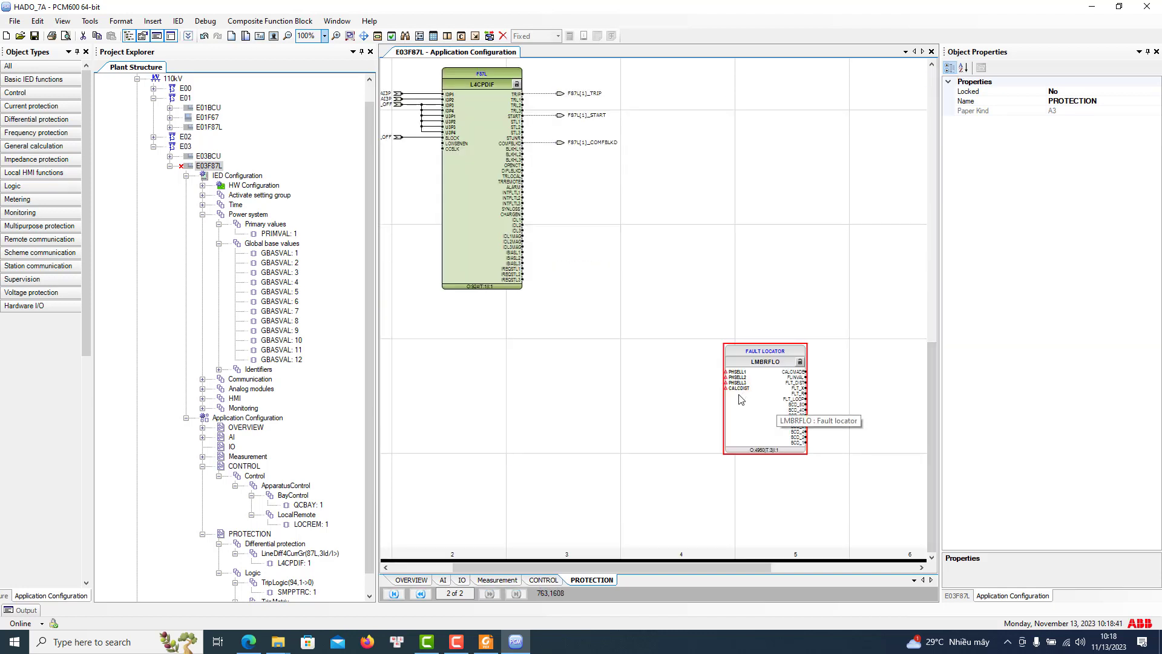
pyautogui.scroll(4, 739, 385)
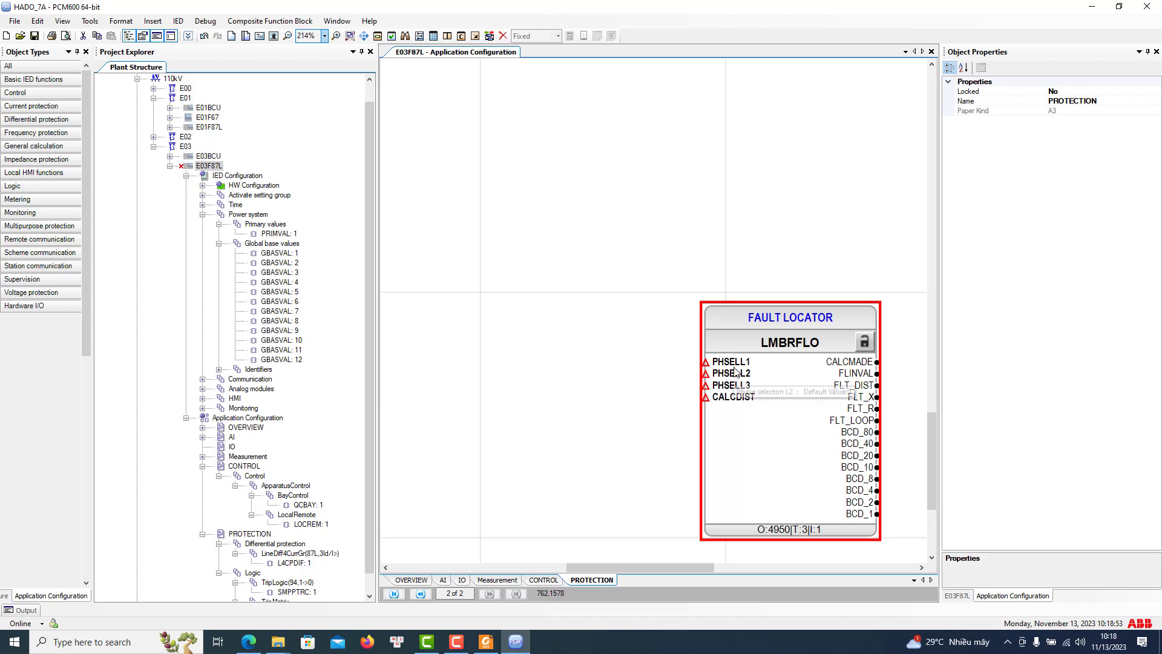
pyautogui.rightClick(733, 363)
pyautogui.moveTo(755, 377)
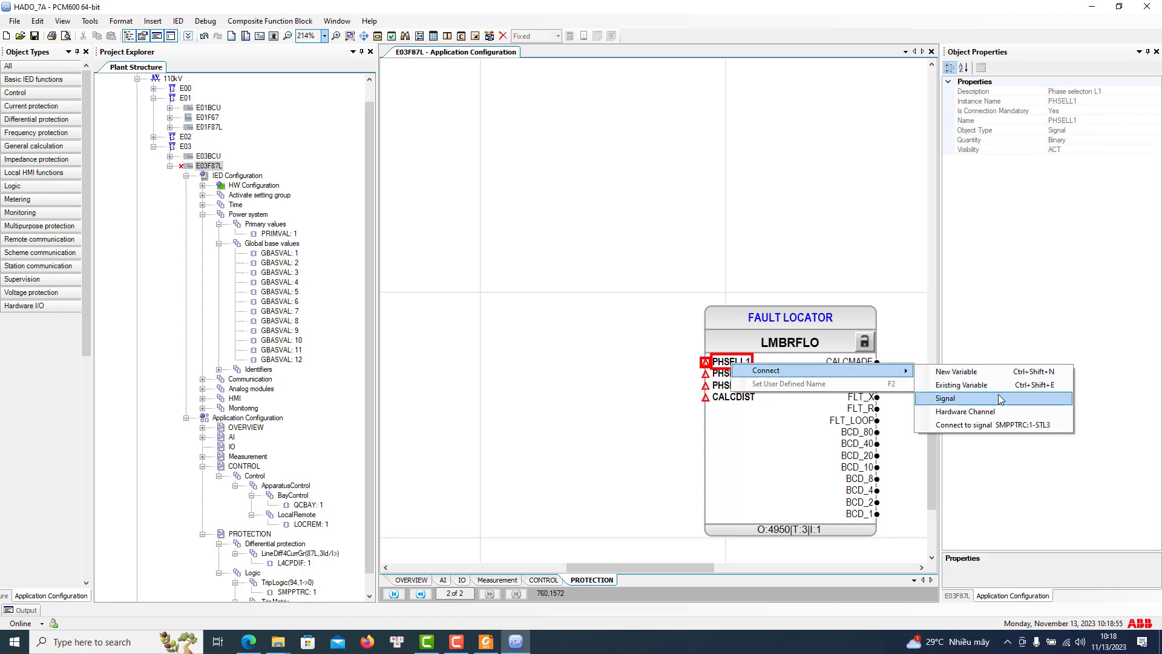
pyautogui.click(962, 385)
pyautogui.scroll(-3, 590, 339)
pyautogui.scroll(3, 589, 335)
pyautogui.scroll(-2, 590, 333)
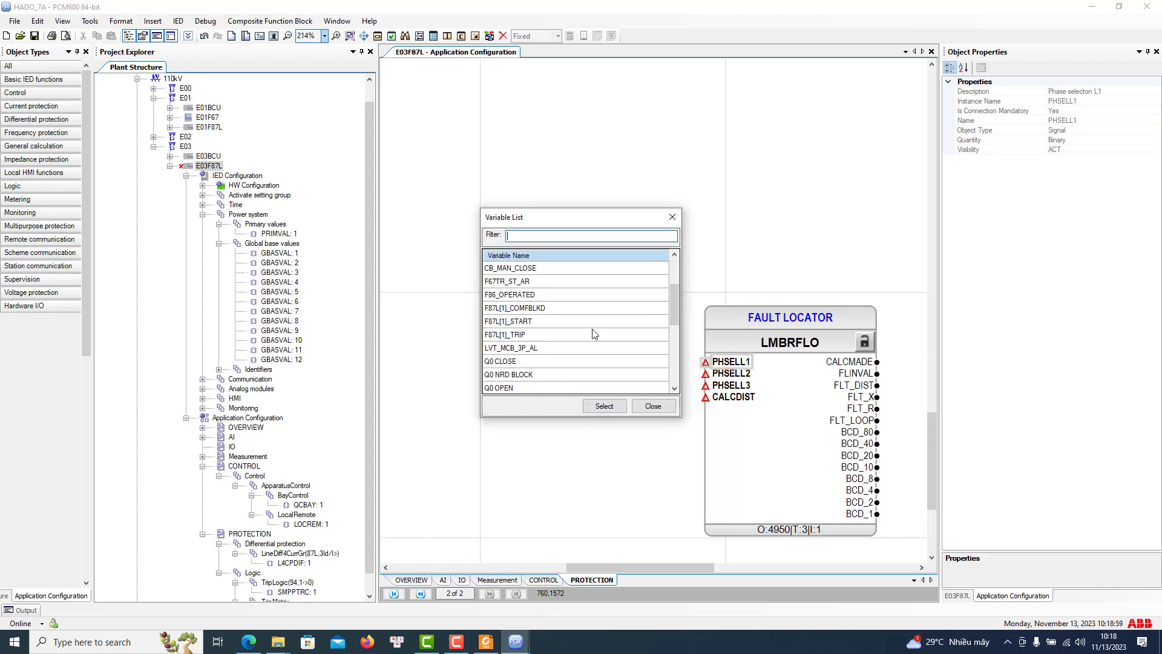
pyautogui.scroll(-1, 594, 333)
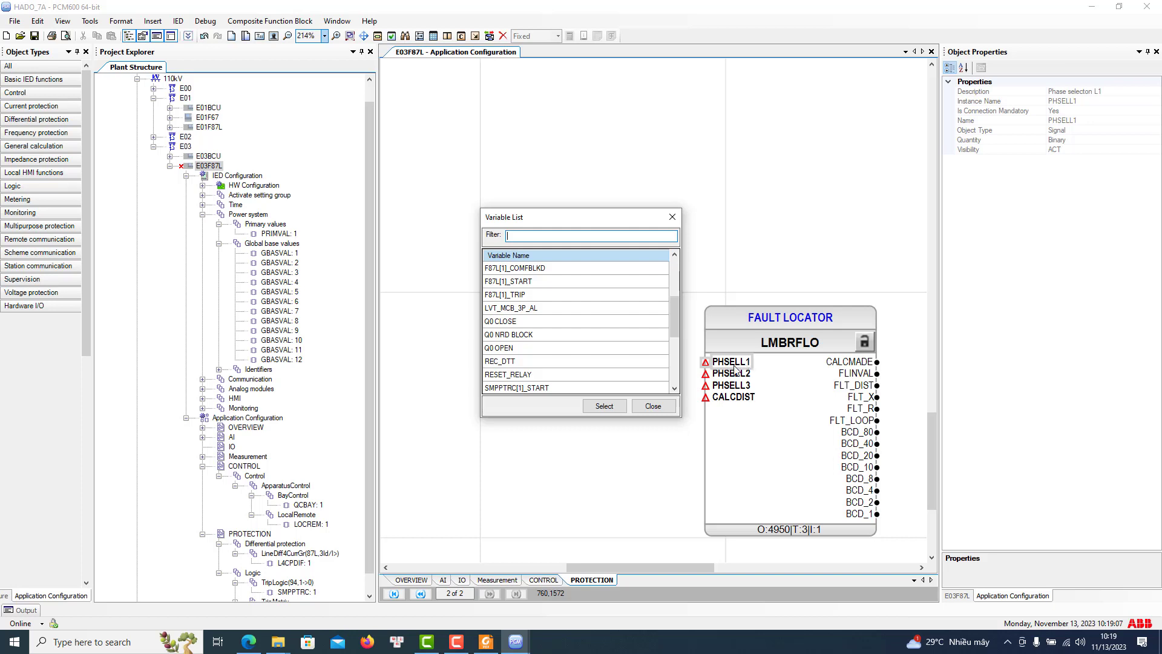
pyautogui.scroll(-2, 580, 350)
pyautogui.scroll(-2, 580, 350)
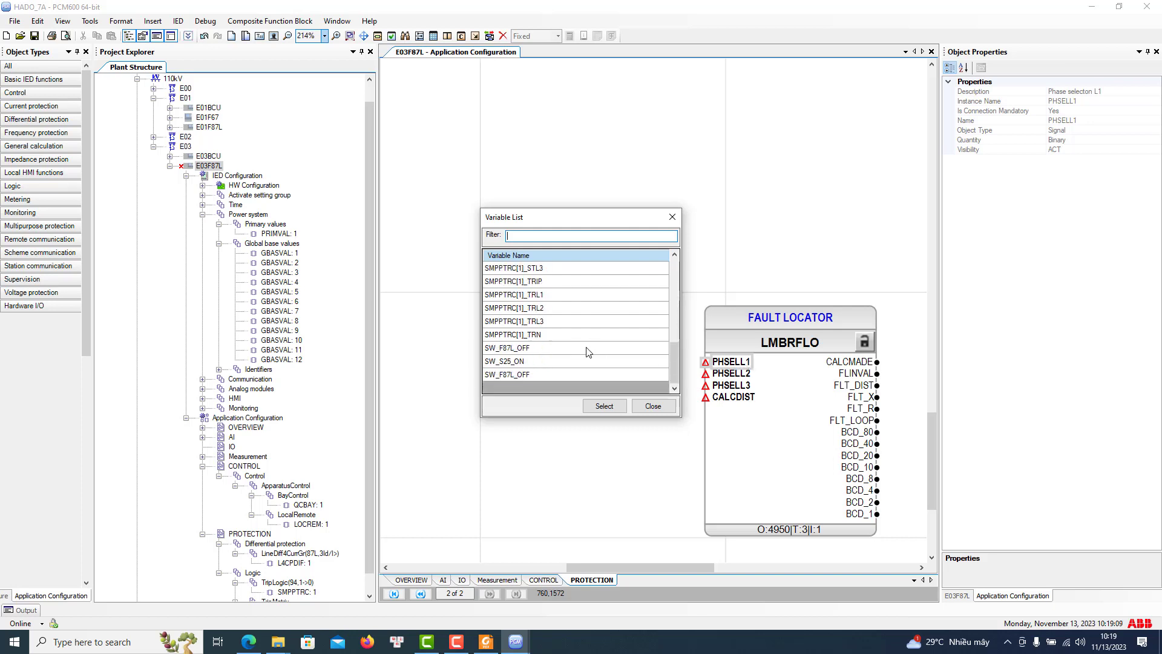
pyautogui.click(672, 217)
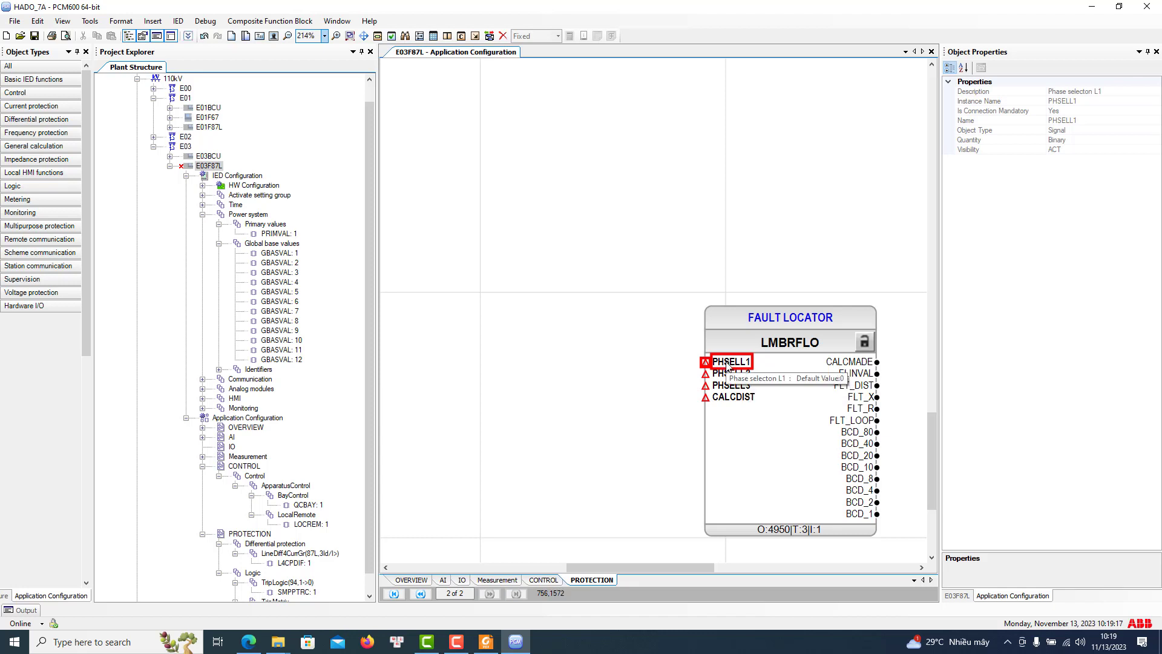
# Connect the existing variable SMPPTRC[1]_START to the PHSELL1 input of the FAULT LOCATOR block
pyautogui.rightClick(727, 367)
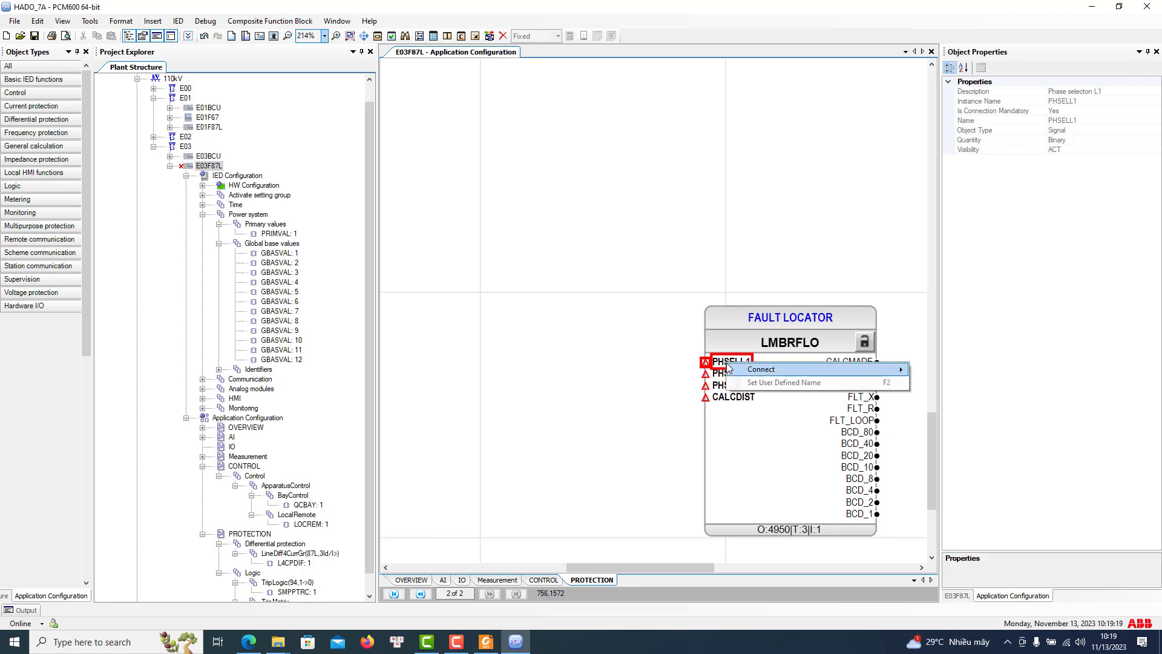
pyautogui.moveTo(765, 371)
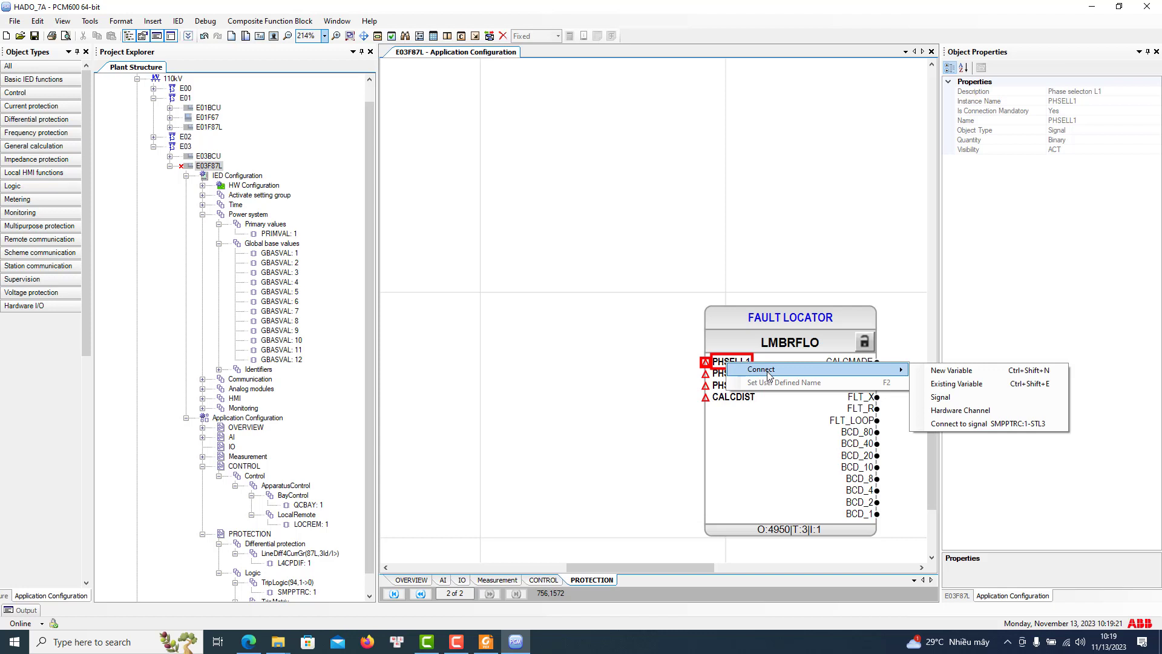
pyautogui.click(957, 384)
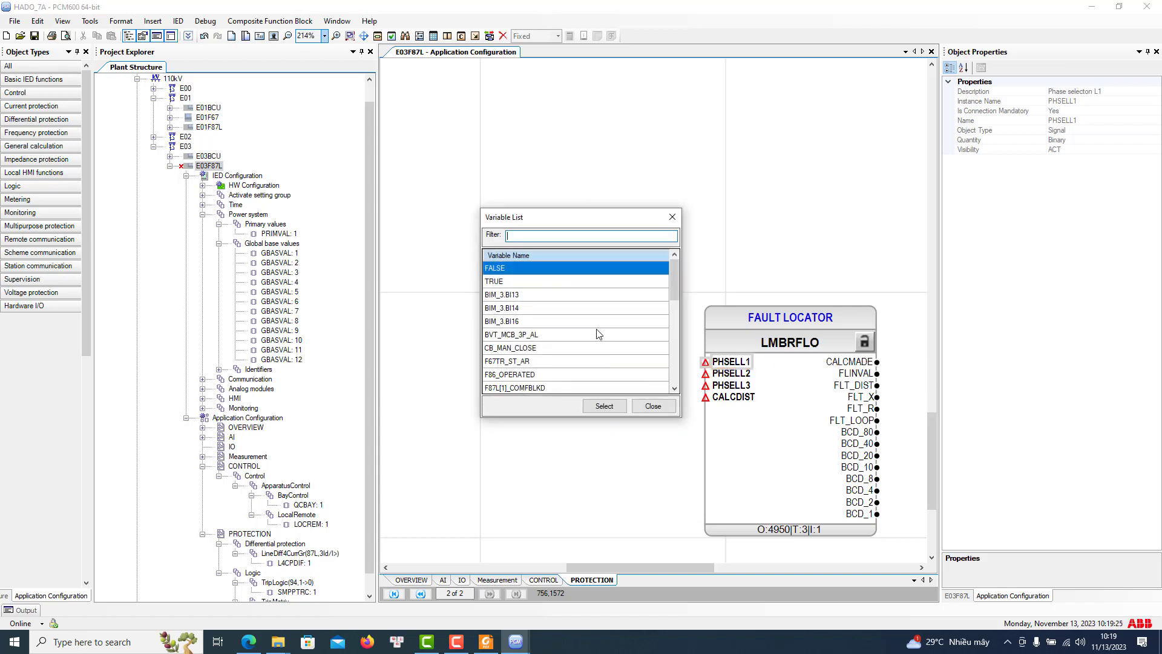
pyautogui.scroll(-2, 599, 334)
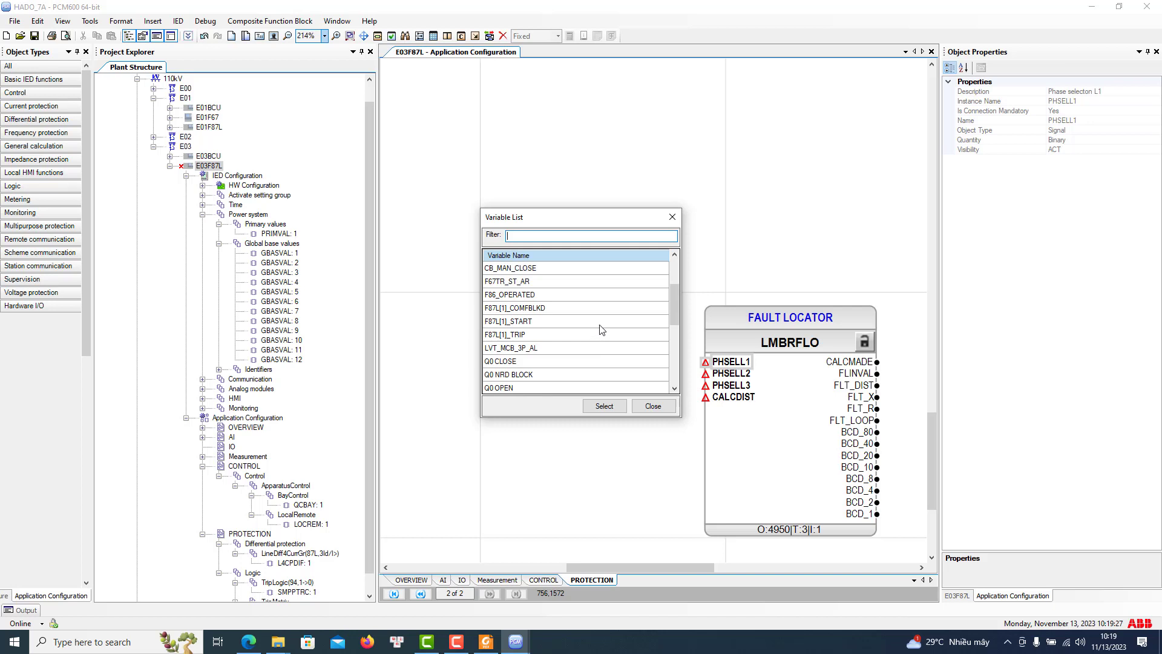
pyautogui.scroll(-2, 601, 328)
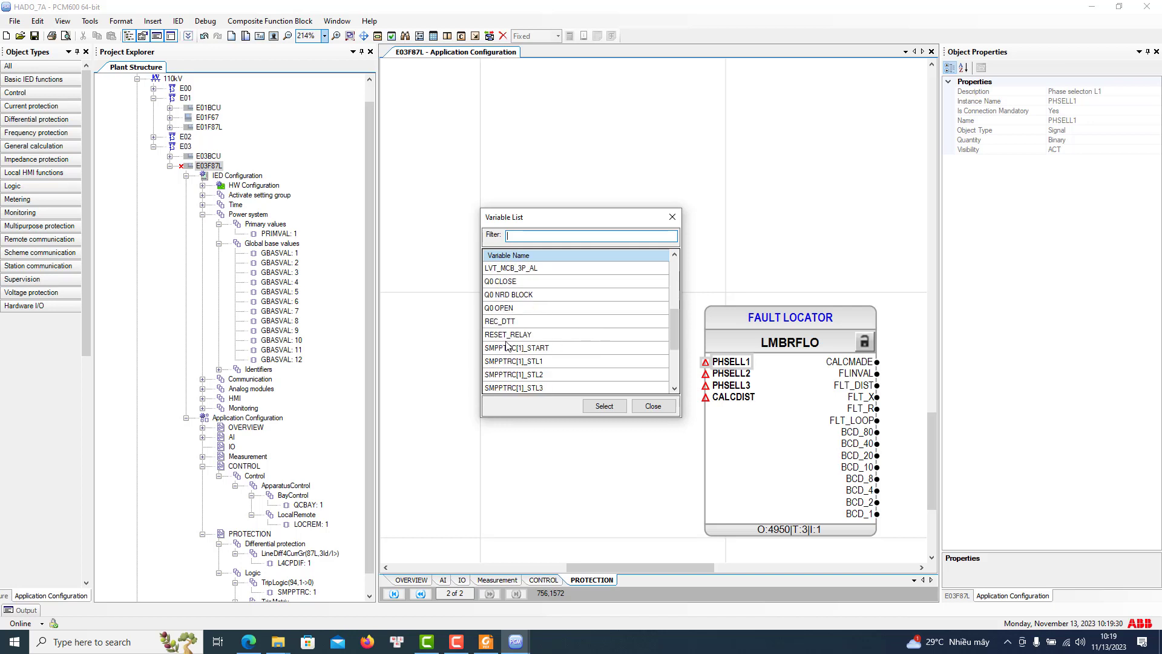
pyautogui.click(538, 350)
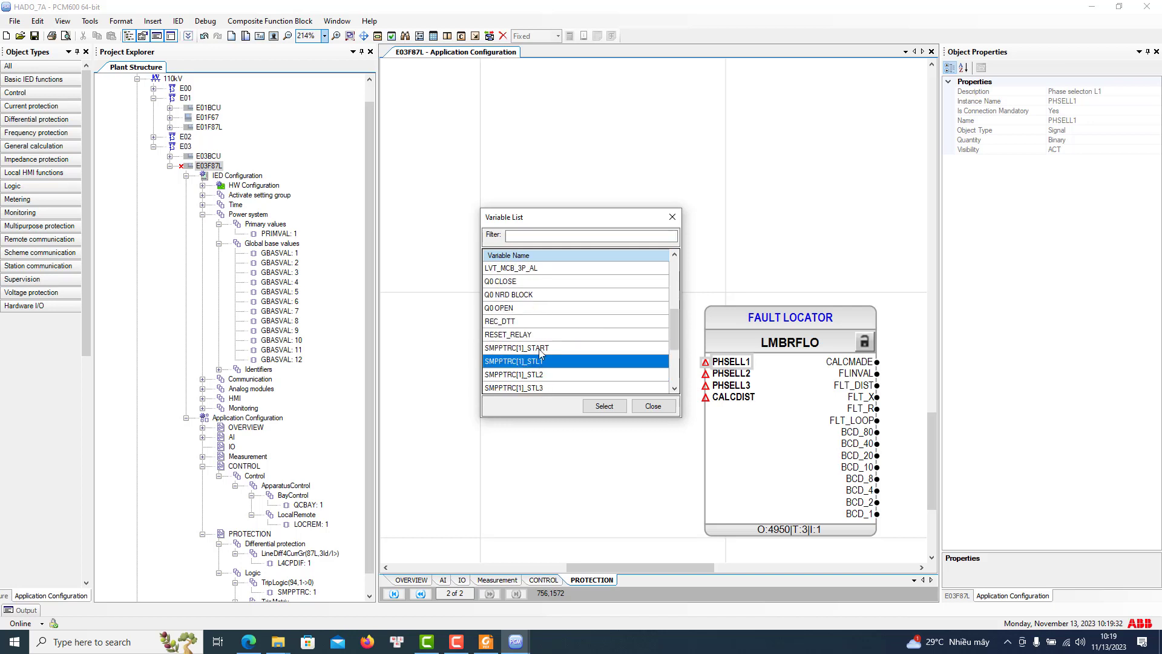
pyautogui.click(604, 405)
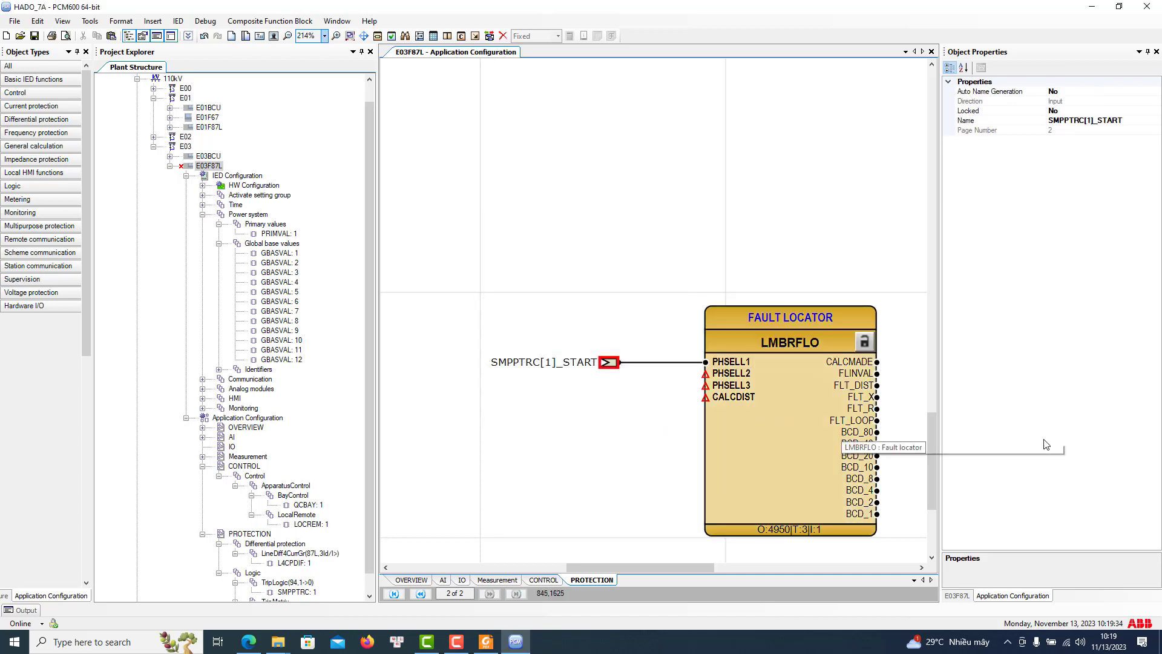
# Examine the properties of the FAULT LOCATOR block's PHSELL2 input and of the variable connected to PHSELL1
pyautogui.moveTo(936, 444)
pyautogui.mouseDown()
pyautogui.moveTo(935, 195)
pyautogui.moveTo(948, 83)
pyautogui.moveTo(936, 178)
pyautogui.moveTo(935, 499)
pyautogui.moveTo(940, 447)
pyautogui.moveTo(938, 464)
pyautogui.mouseUp()
pyautogui.click(728, 299)
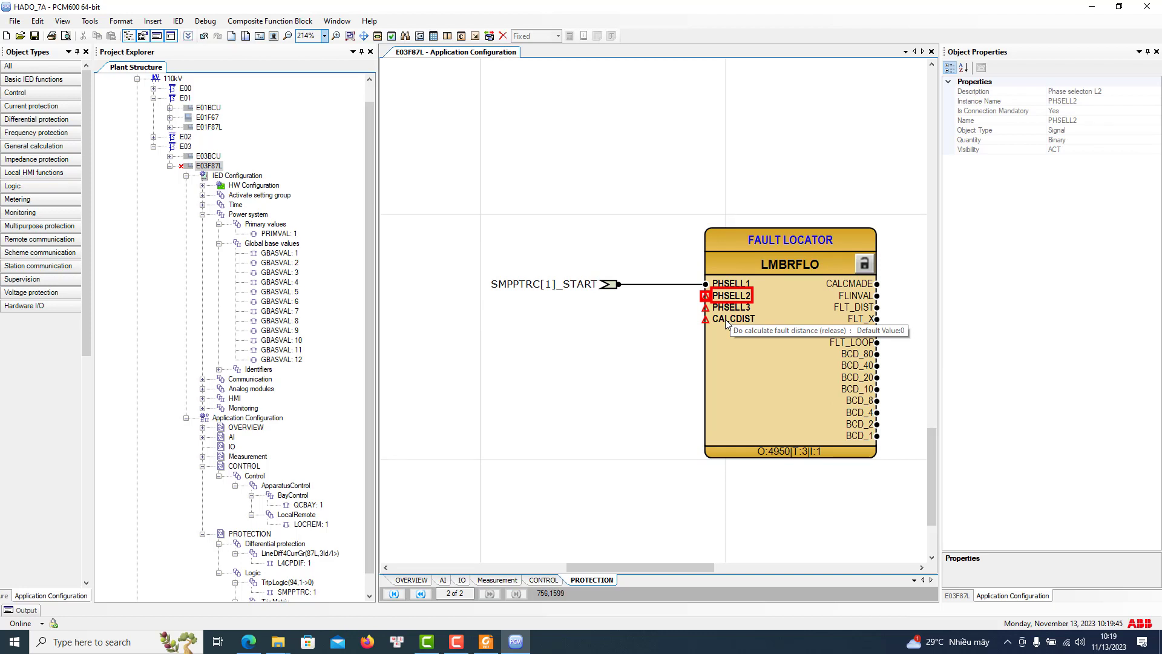
pyautogui.click(624, 370)
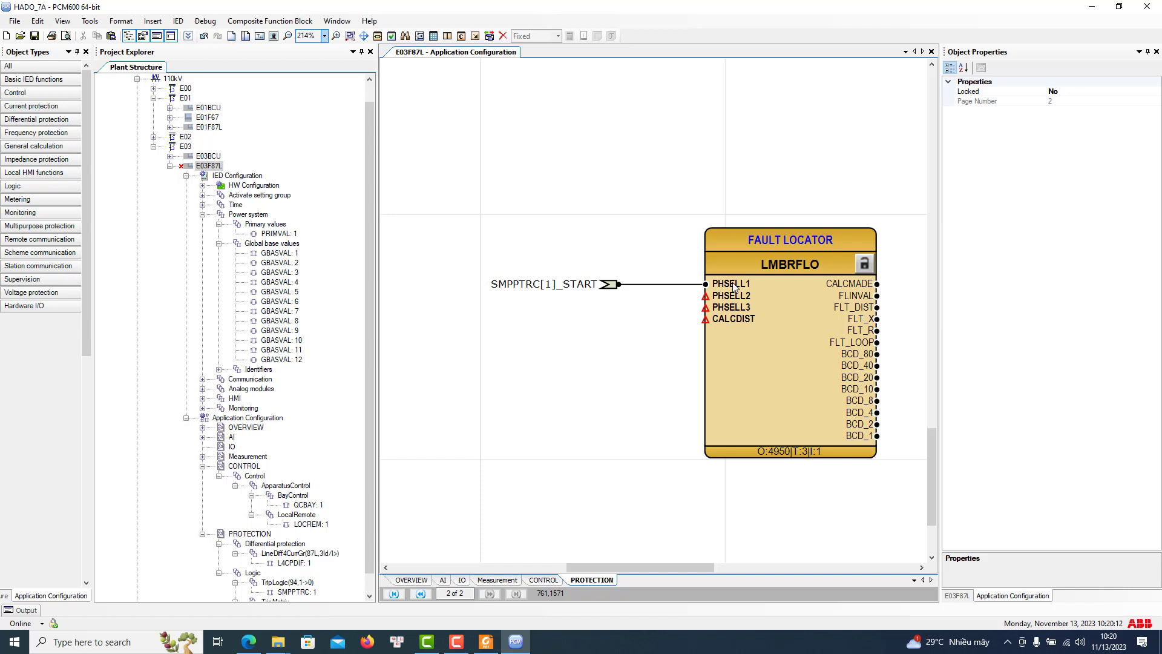
pyautogui.moveTo(639, 318); pyautogui.dragTo(541, 242)
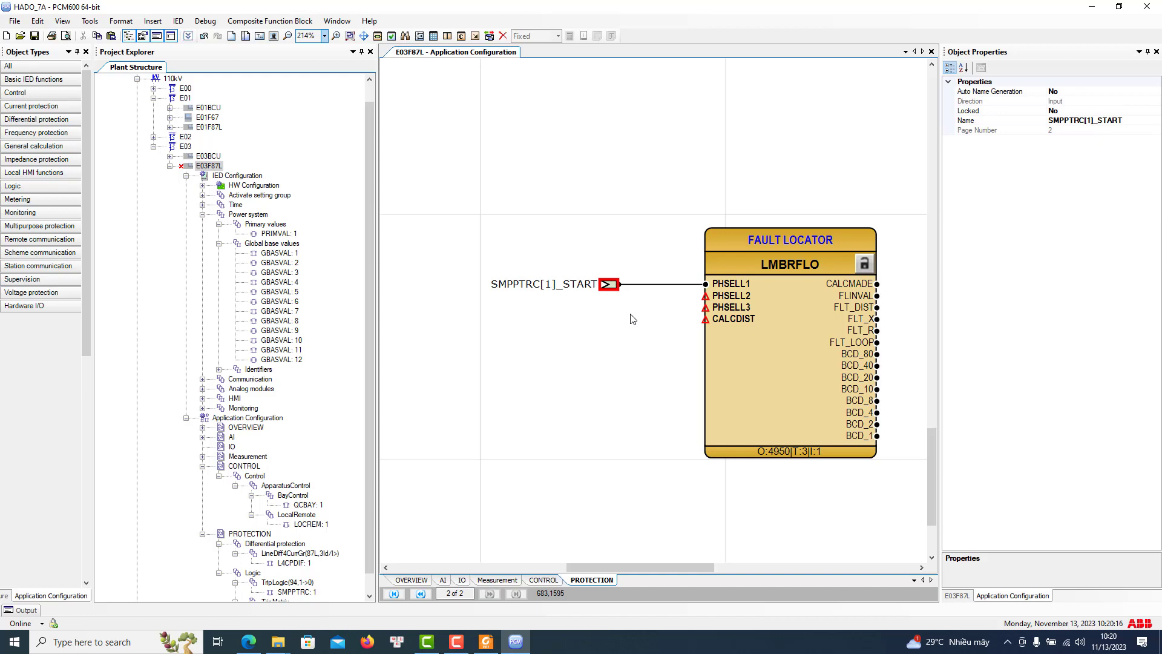
# Switch to Foxit PDF Reader to check the LMBRFLO parameters in the settings sheet, and return to PCM600
pyautogui.click(486, 642)
pyautogui.scroll(-3, 378, 407)
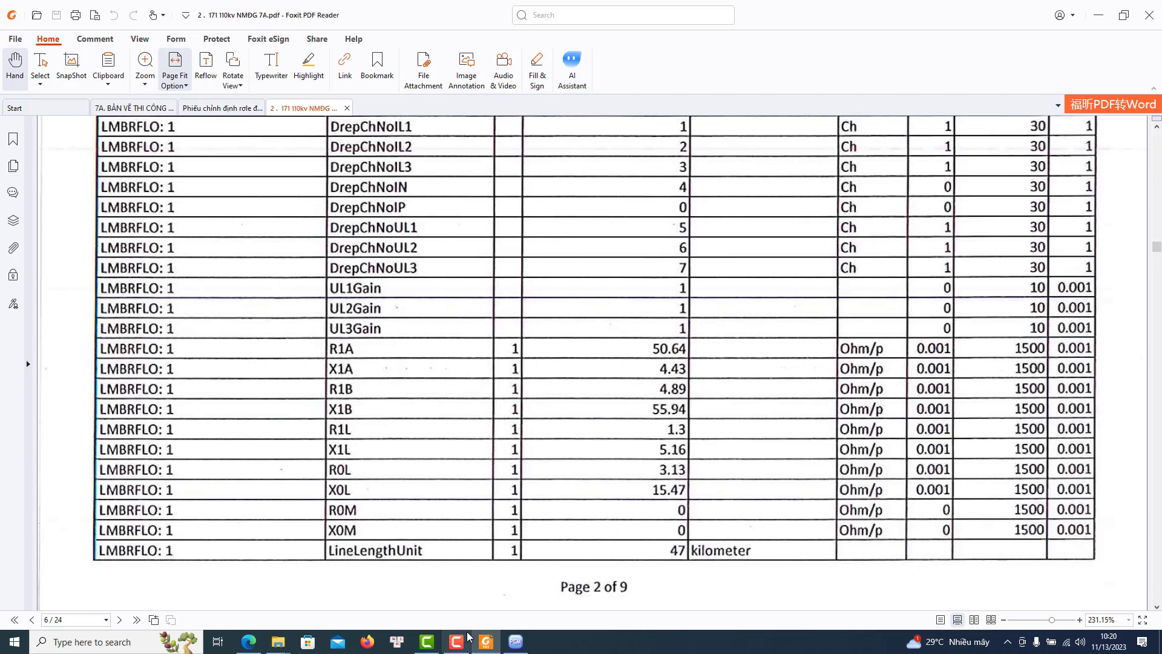
pyautogui.click(515, 642)
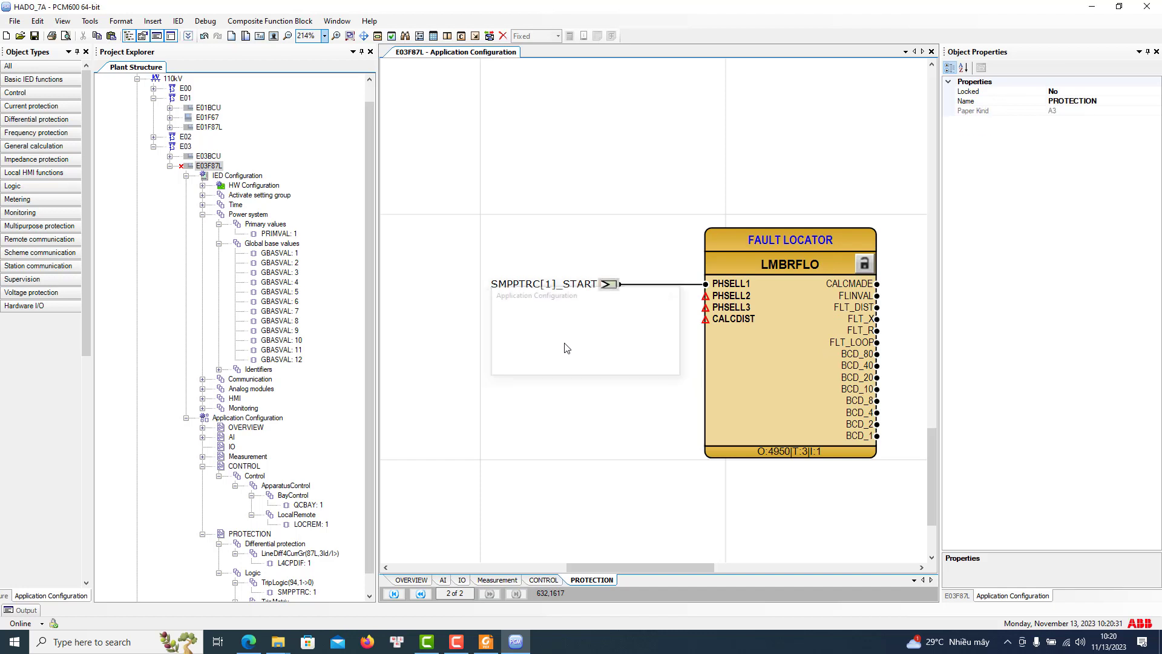
# Delete the variable connected to the FAULT LOCATOR block's PHSELL1 input and move the block directly below the F87L block
pyautogui.press('Delete')
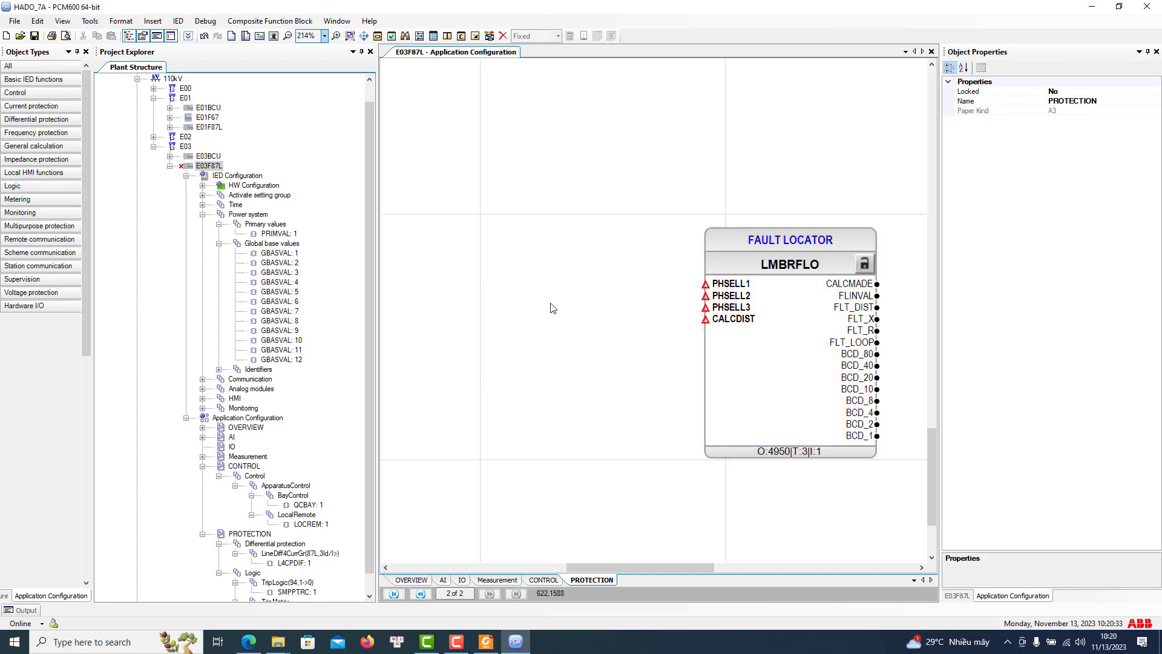
pyautogui.click(325, 36)
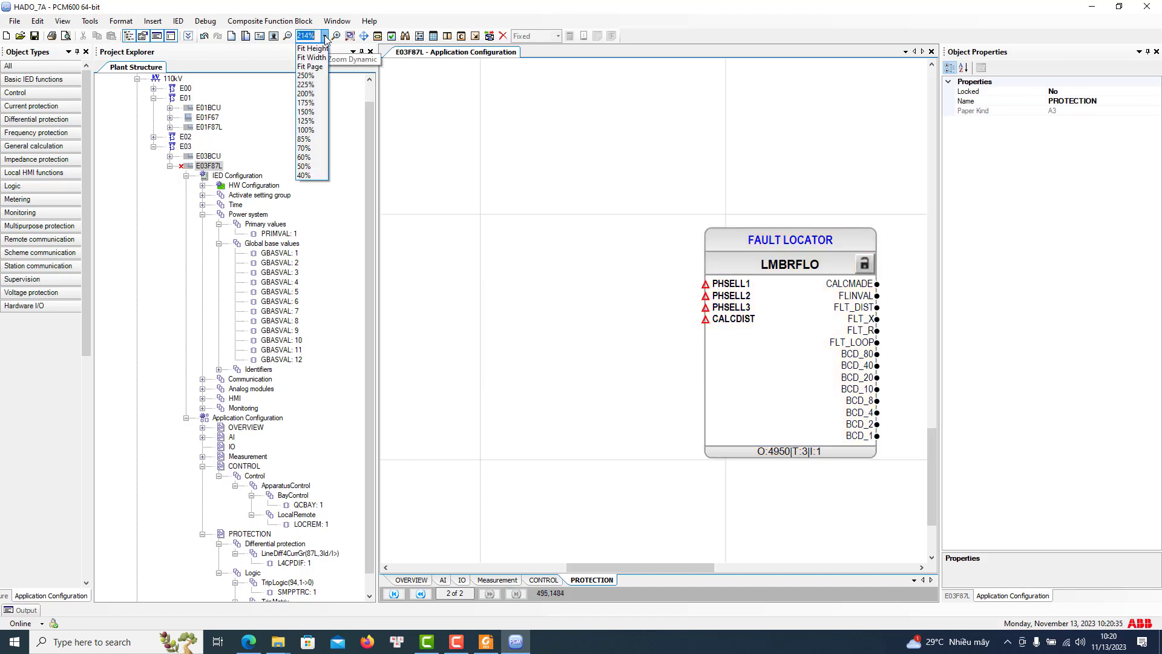
pyautogui.click(323, 102)
pyautogui.scroll(5, 666, 393)
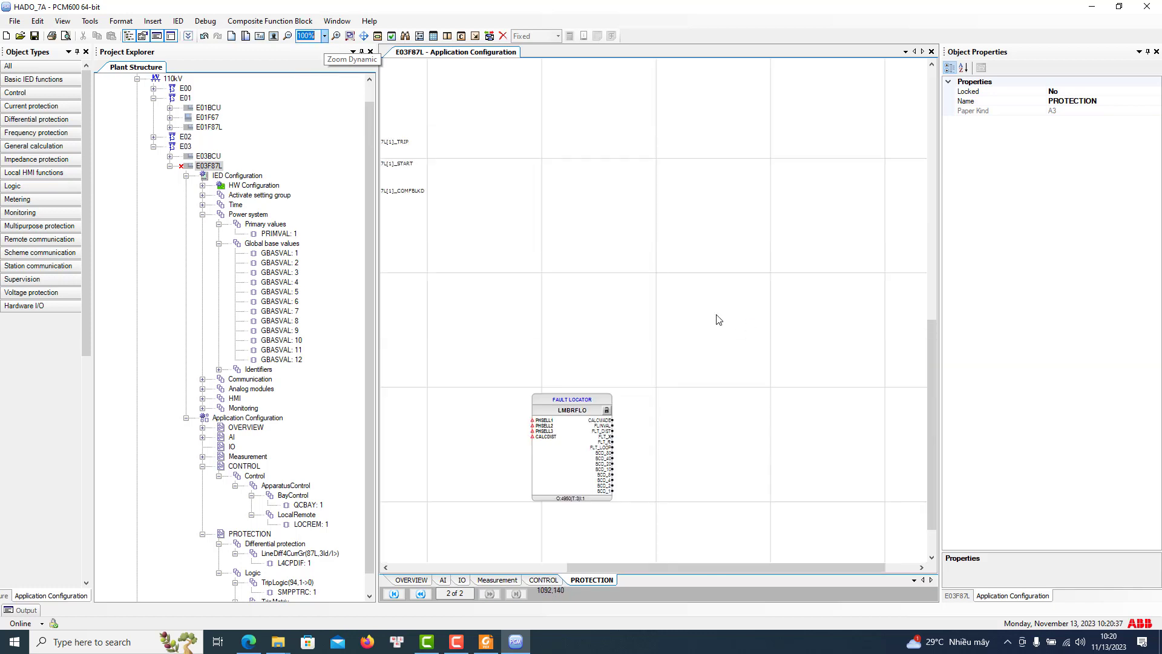
pyautogui.scroll(-1, 695, 319)
pyautogui.moveTo(683, 574); pyautogui.dragTo(568, 574)
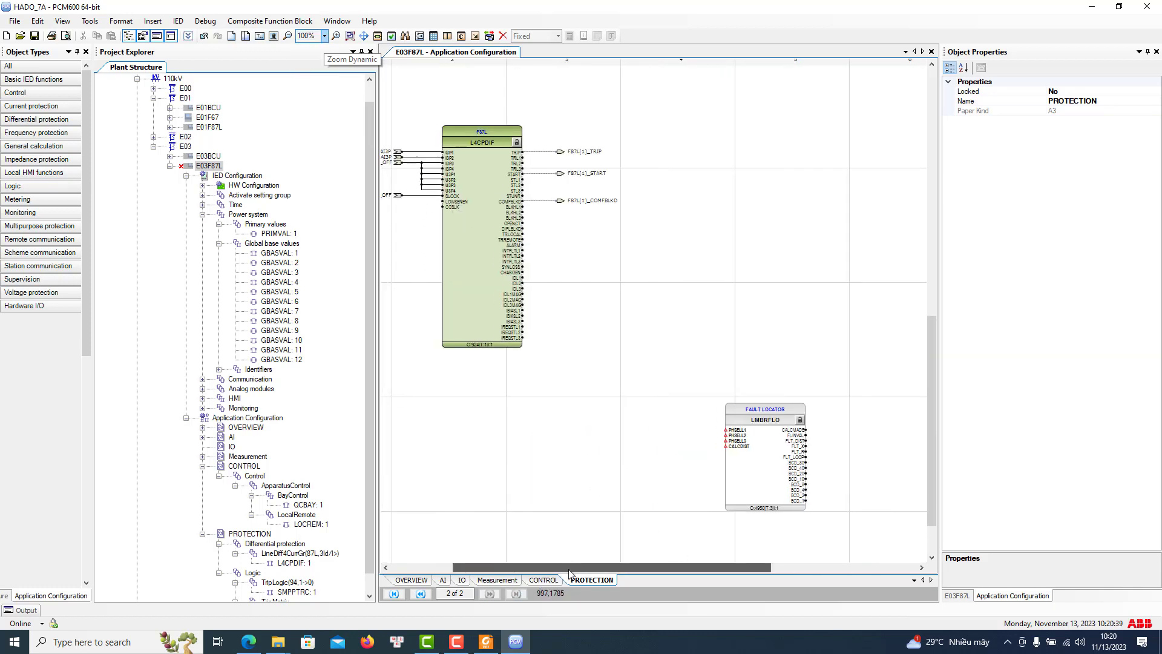
pyautogui.click(776, 503)
pyautogui.moveTo(776, 504); pyautogui.dragTo(489, 469)
pyautogui.moveTo(547, 573); pyautogui.dragTo(463, 571)
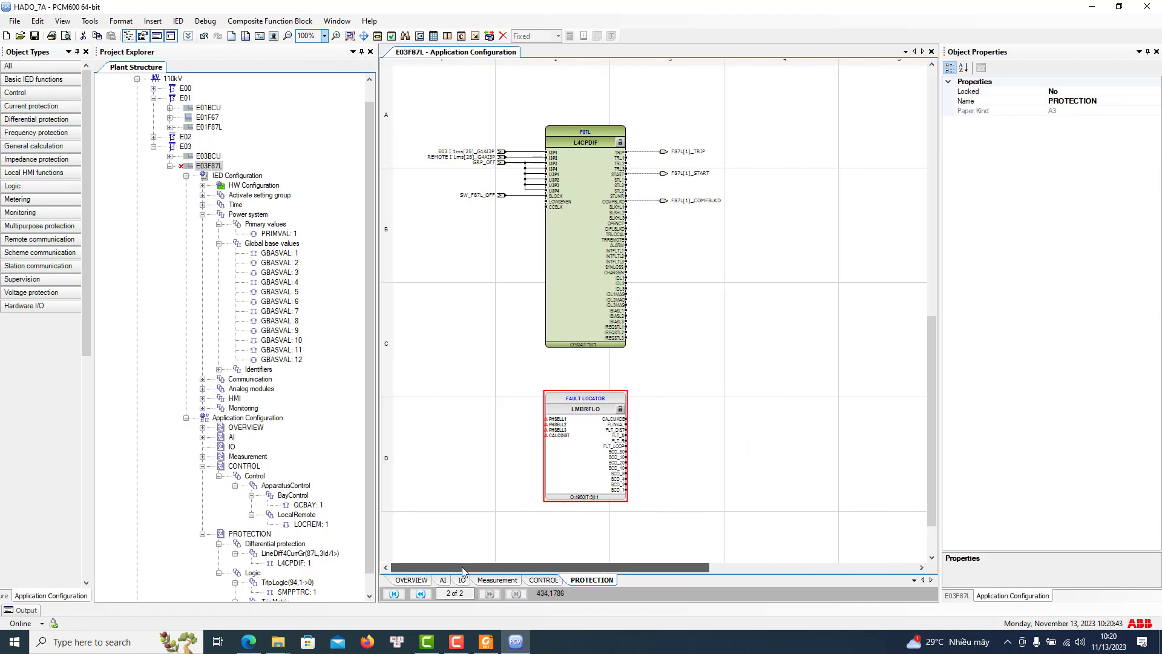
pyautogui.scroll(-2, 601, 429)
pyautogui.click(601, 430)
pyautogui.moveTo(601, 430); pyautogui.dragTo(601, 447)
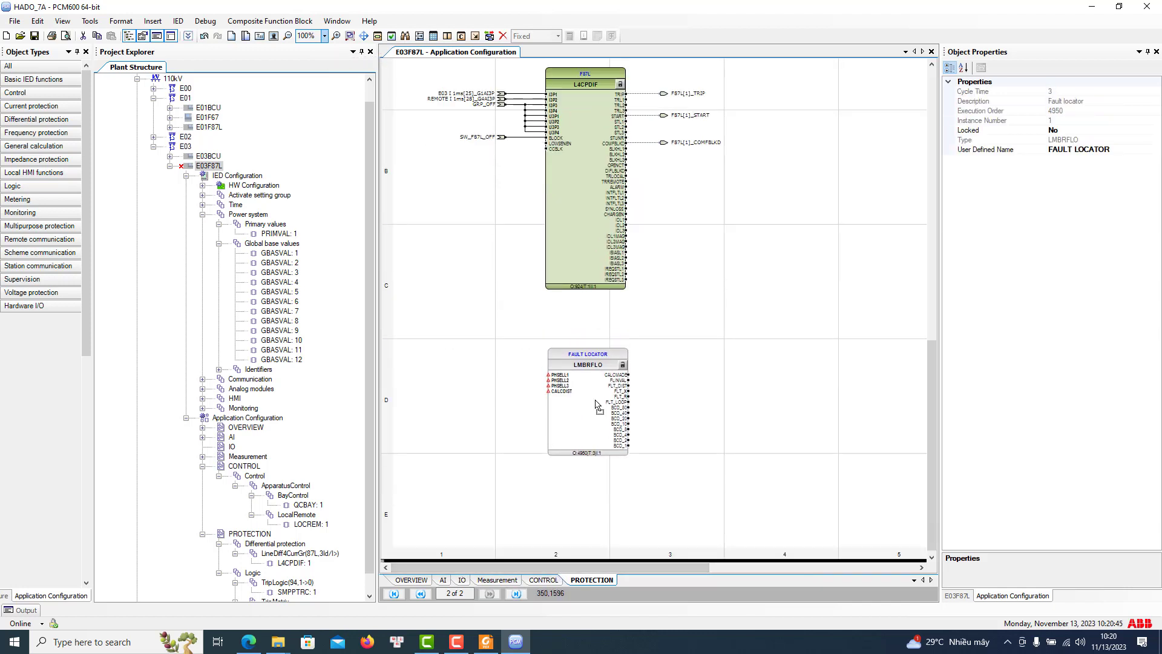
# Switch to Foxit PDF Reader to check which function follows LMBRFLO in the settings sheet, and return to PCM600
pyautogui.click(486, 641)
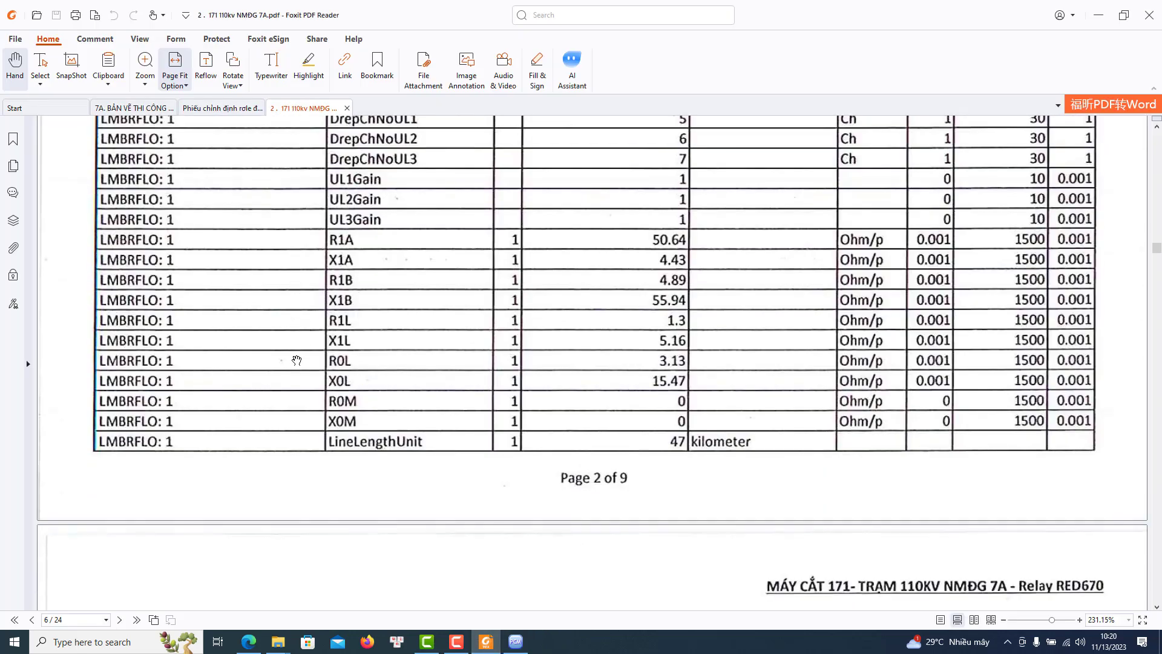
pyautogui.scroll(-6, 297, 355)
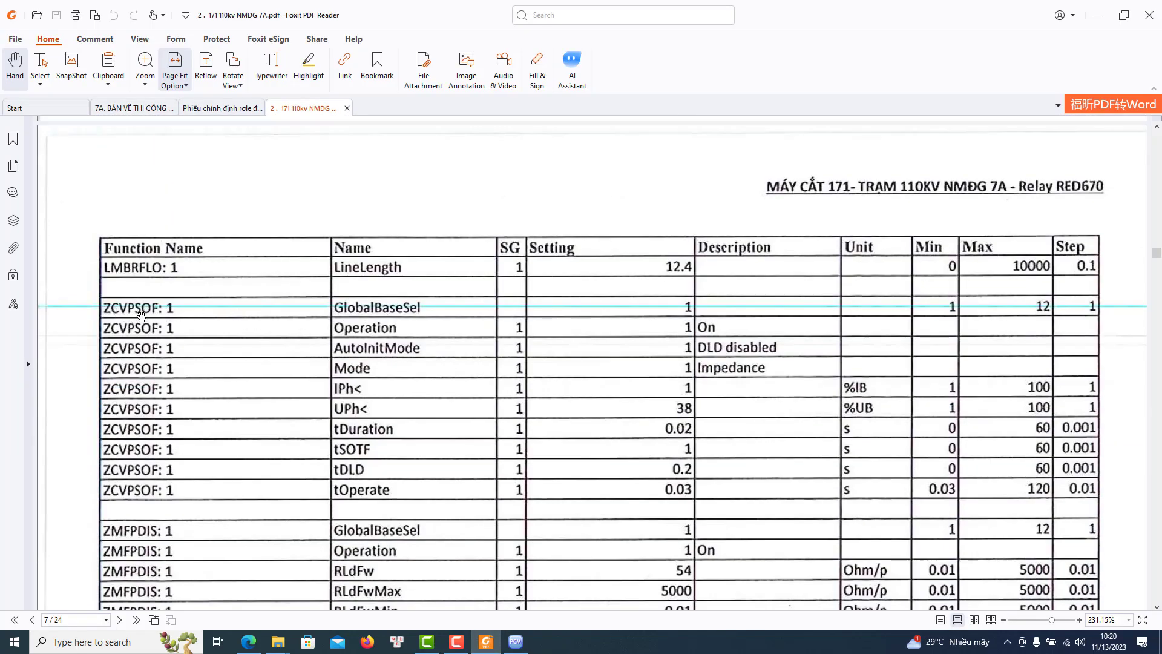
pyautogui.click(515, 641)
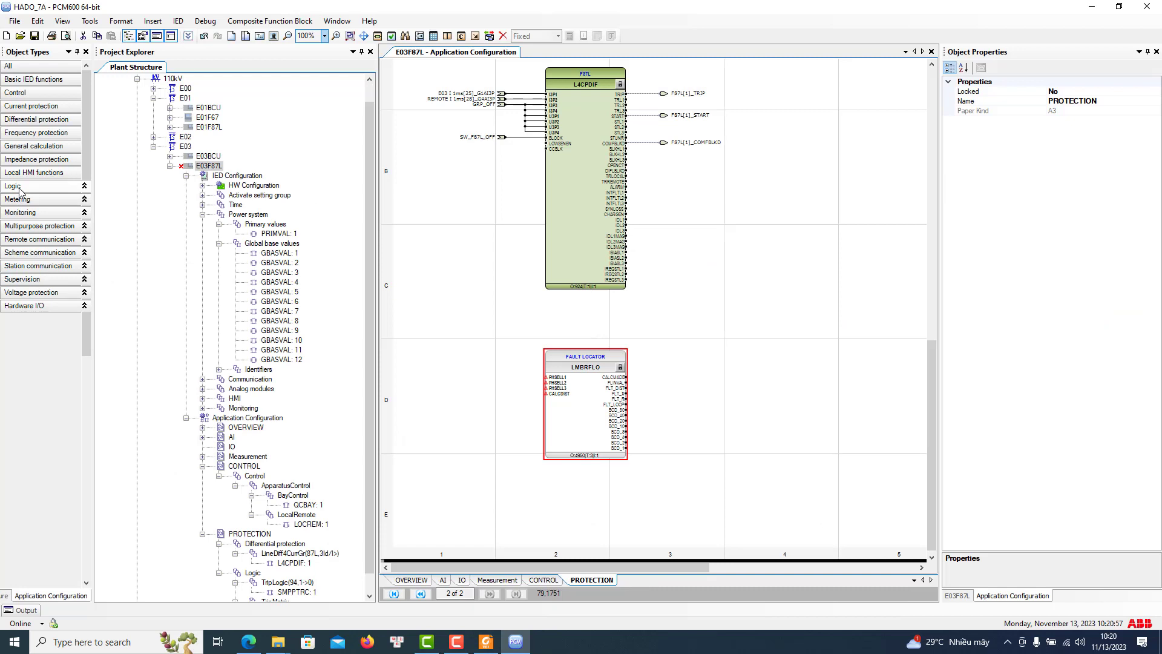
# Insert a ZCVPSOF impedance protection block with cycle time 3 and instance 3900,1, and place it to the right of the F87L outputs
pyautogui.click(27, 159)
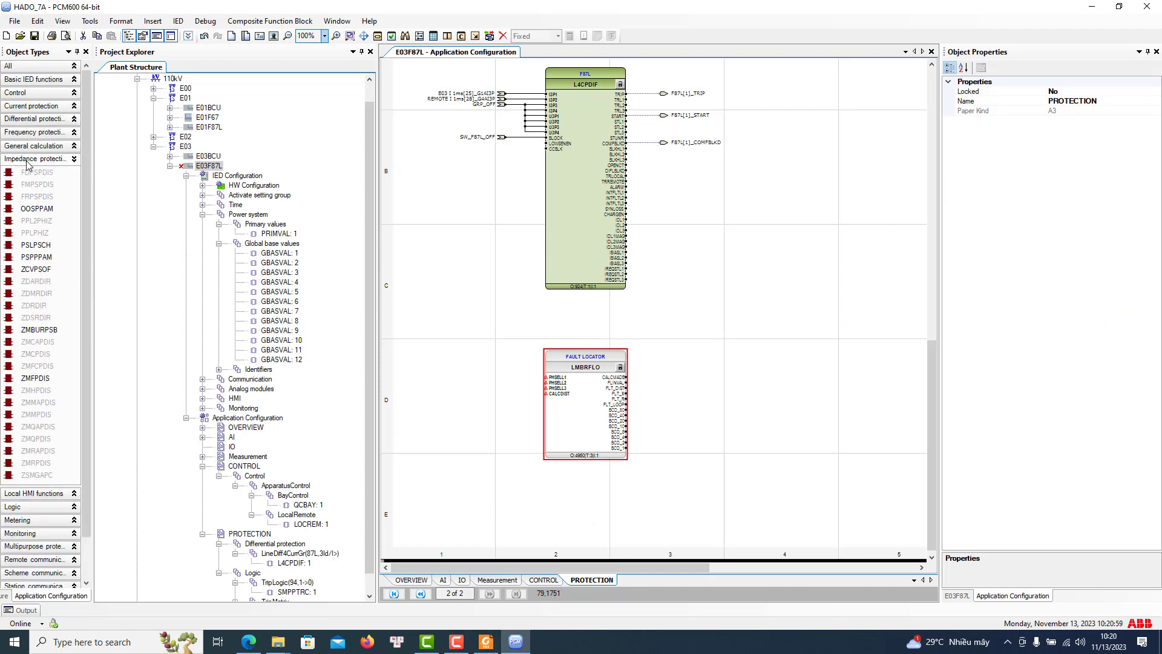
pyautogui.moveTo(36, 269); pyautogui.dragTo(805, 291)
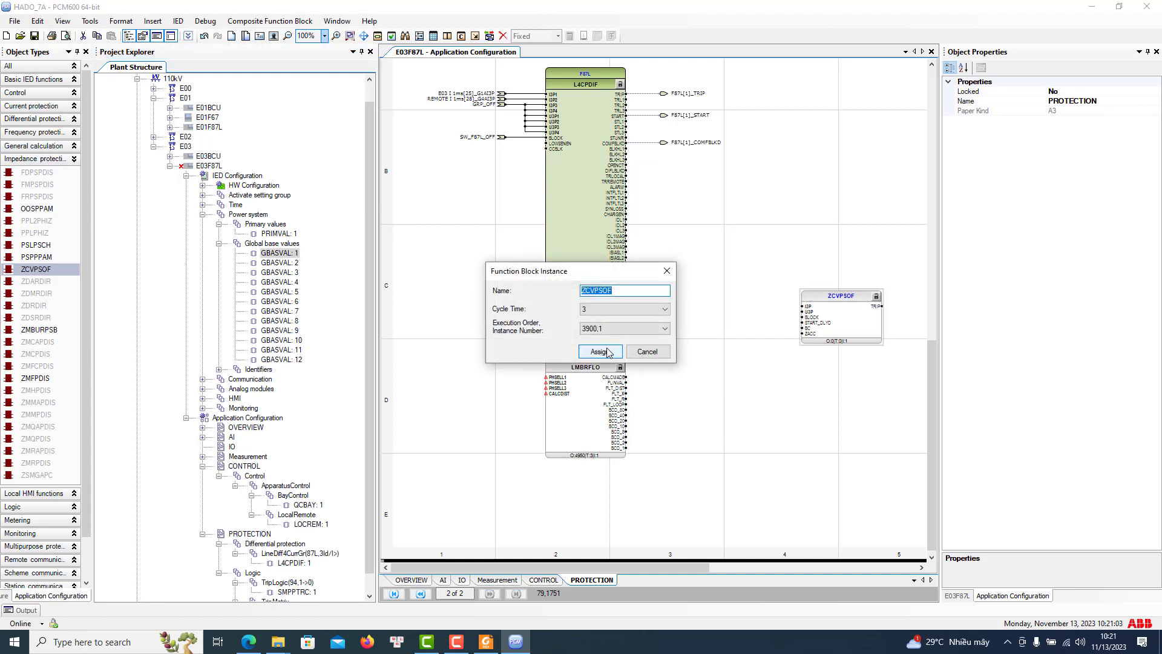
pyautogui.click(608, 352)
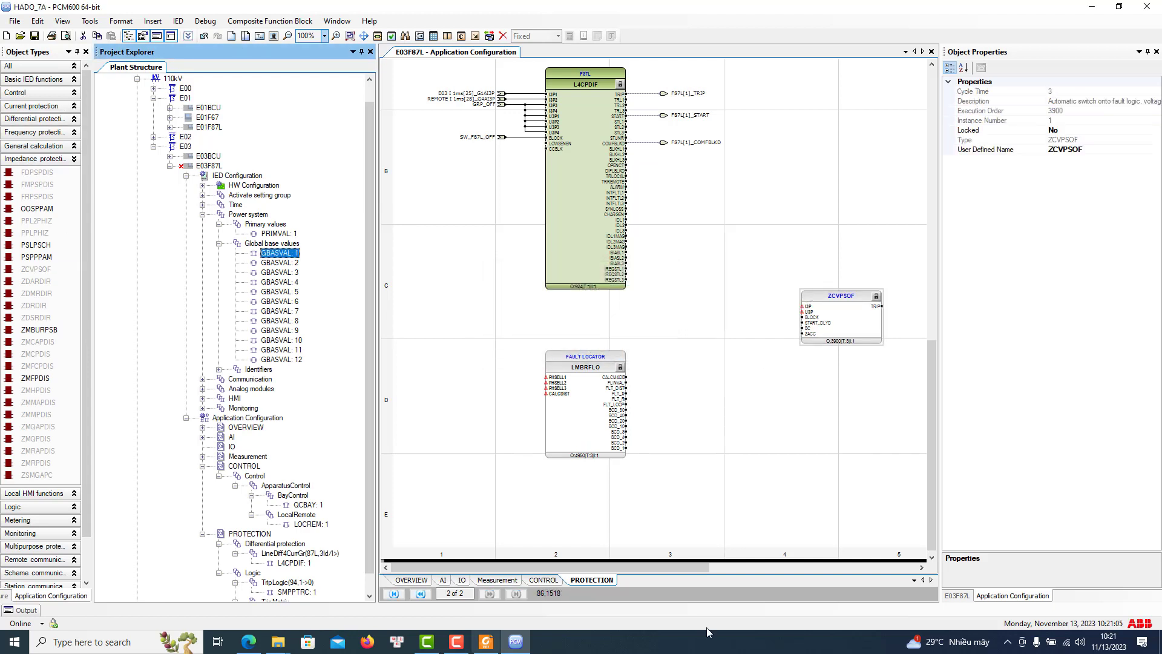
pyautogui.moveTo(675, 568); pyautogui.dragTo(868, 568)
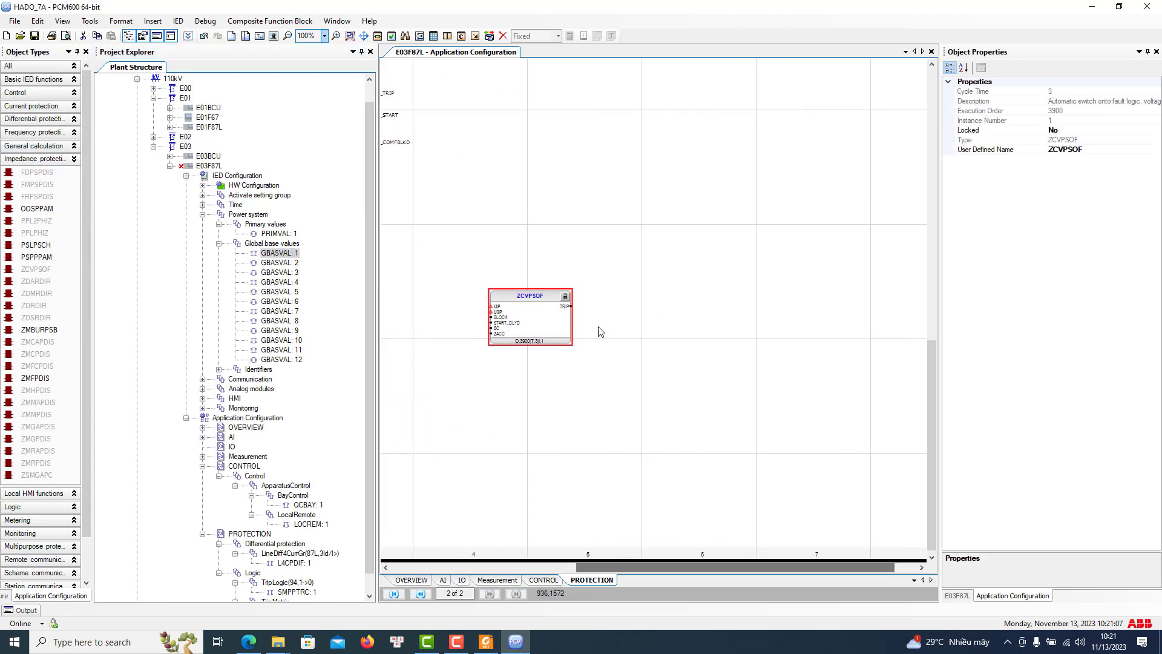
pyautogui.moveTo(707, 151); pyautogui.dragTo(746, 138)
# Connect a new output variable to the ZCVPSOF block's TRIP output
pyautogui.rightClick(776, 116)
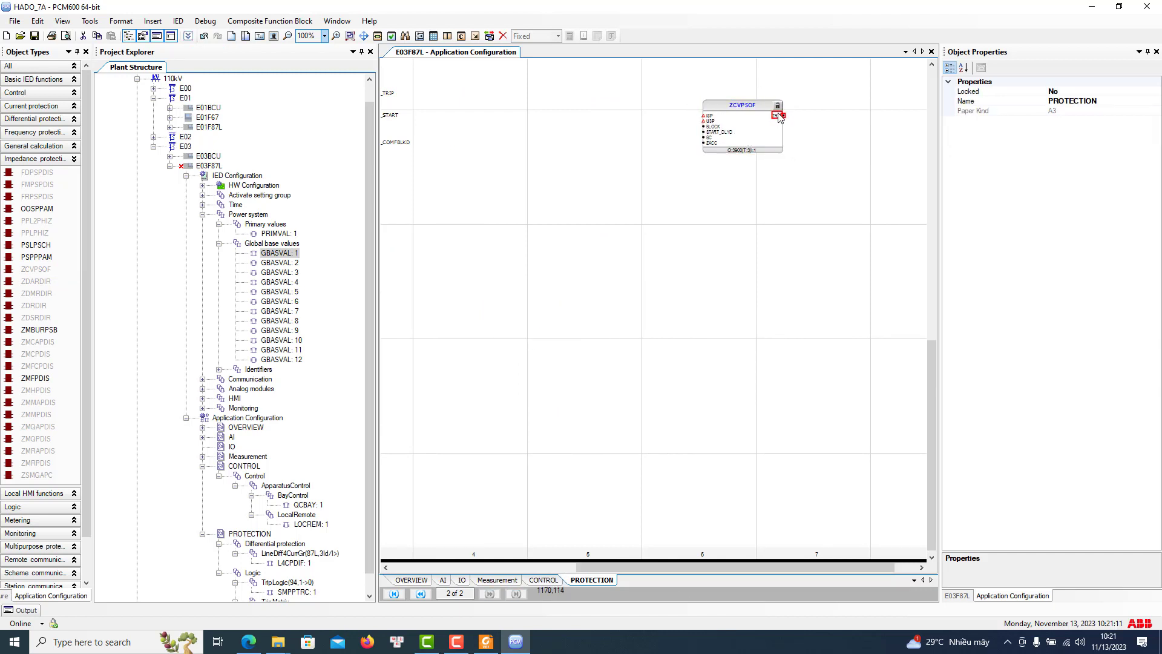
pyautogui.moveTo(827, 124)
pyautogui.click(1005, 119)
# Set the ZCVPSOF block's user-defined name to SOTF
pyautogui.click(756, 130)
pyautogui.rightClick(753, 126)
pyautogui.click(812, 239)
pyautogui.write('SOTF')
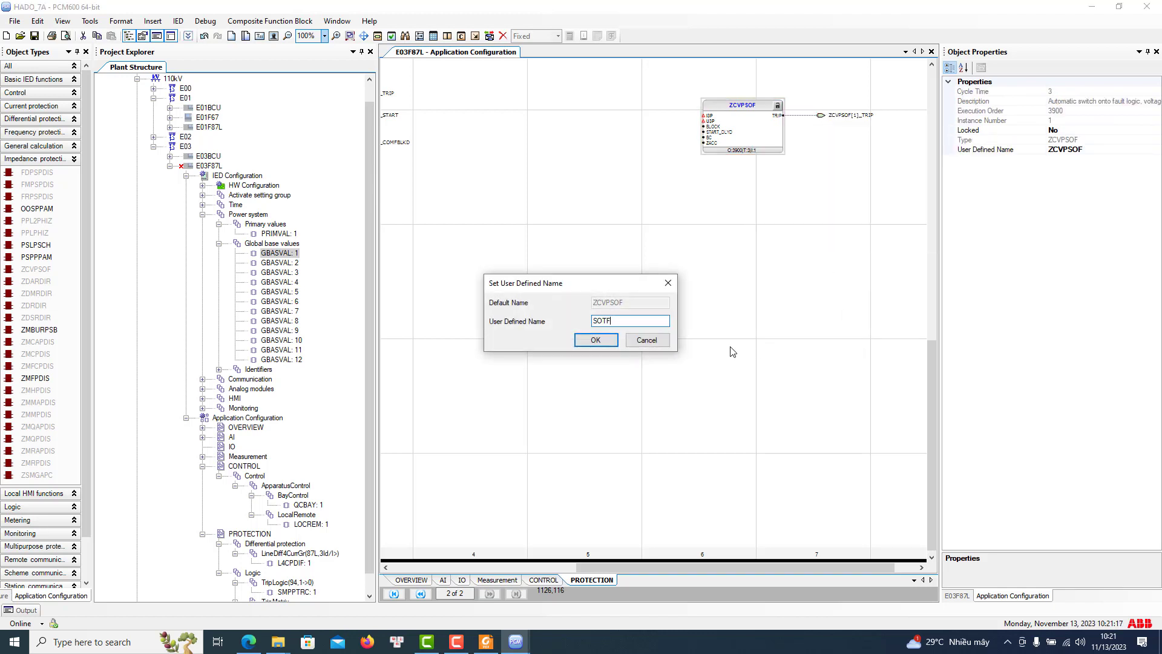
pyautogui.click(605, 346)
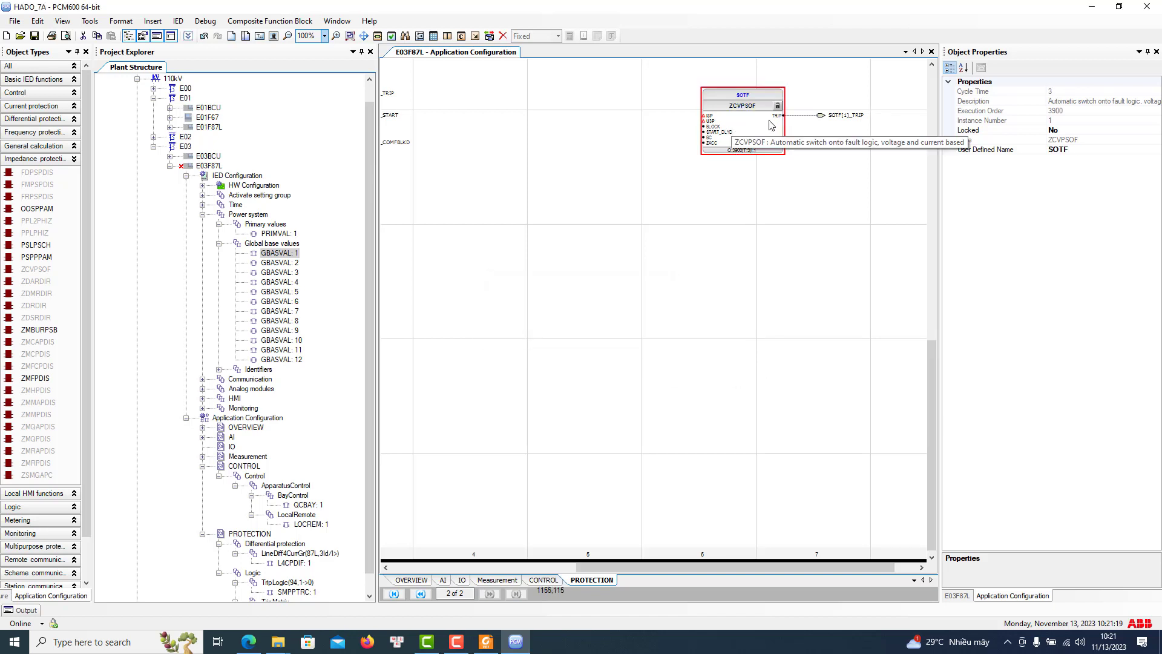
# Connect the existing variable E03 I 3ms[1]_G1AI3P to the SOTF block's I3P input
pyautogui.rightClick(710, 116)
pyautogui.moveTo(848, 123)
pyautogui.click(991, 143)
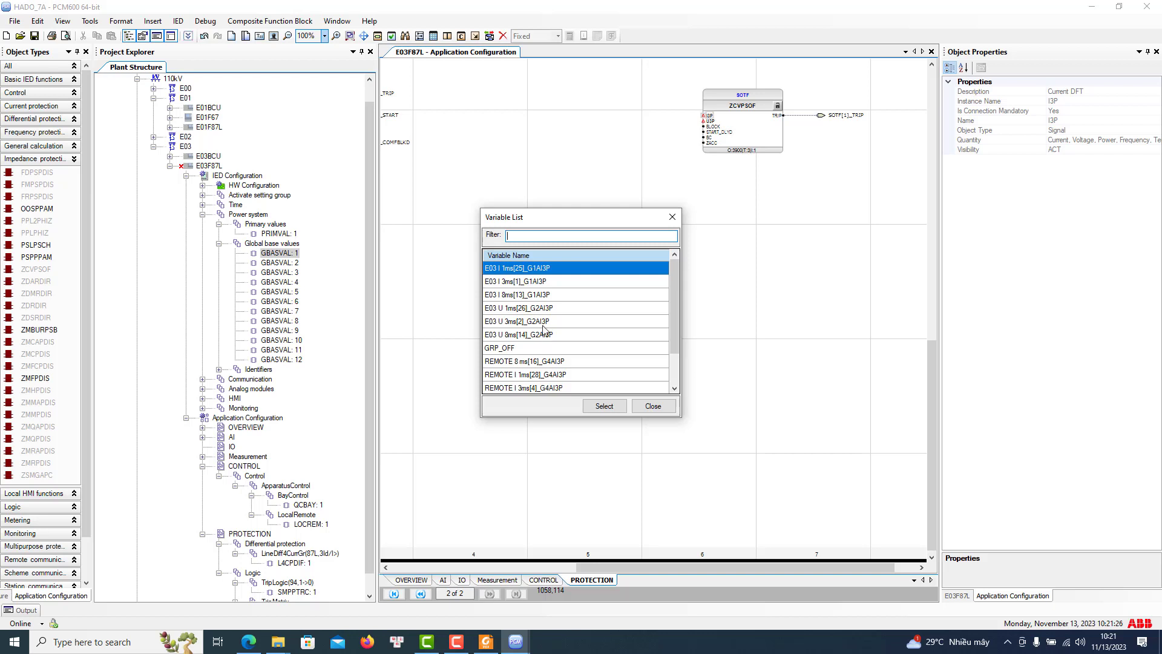
pyautogui.click(524, 295)
pyautogui.click(513, 282)
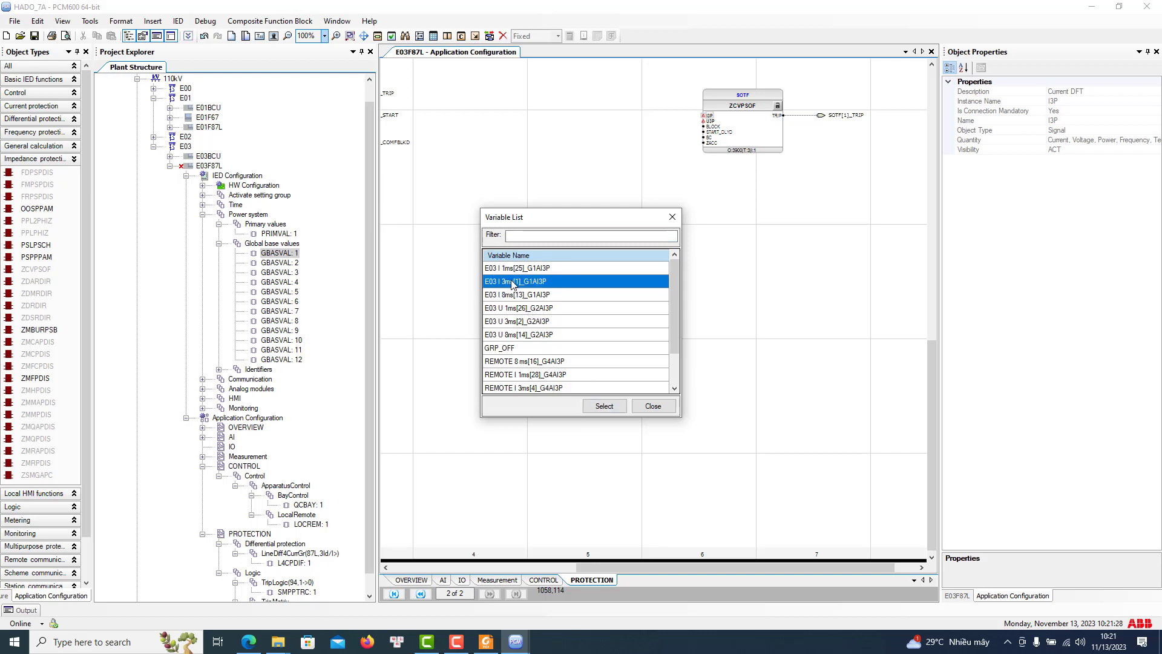
pyautogui.click(604, 407)
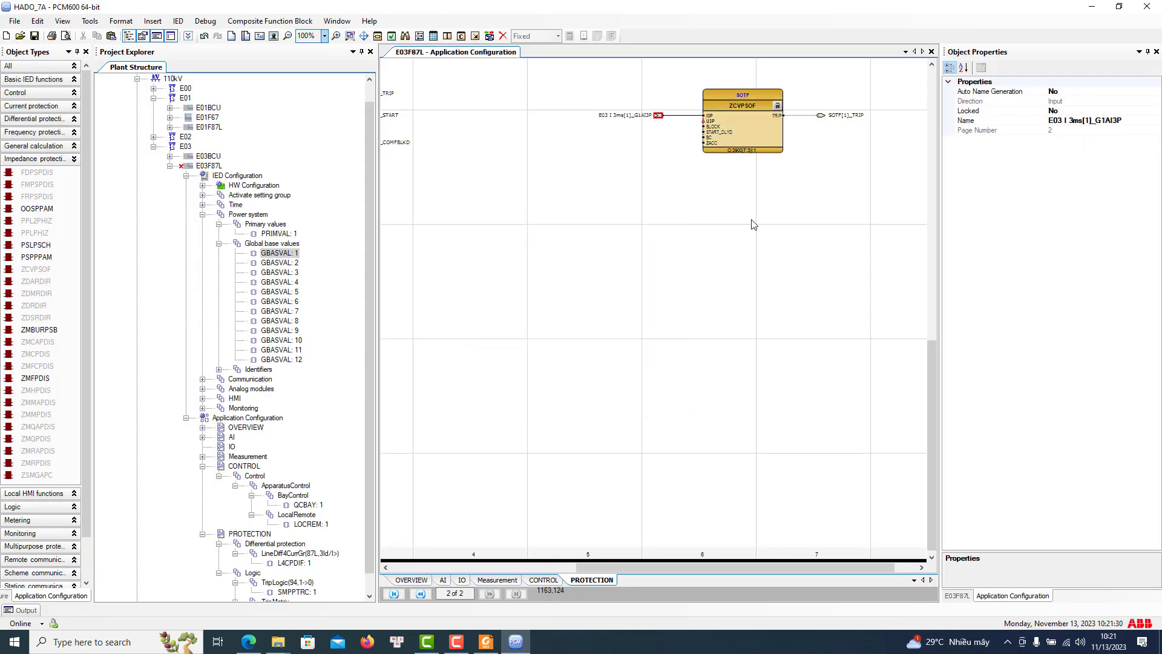
# Connect the existing variable E03 U 3ms[2]_G2AI3P to the SOTF block's U3P input
pyautogui.scroll(2, 739, 162)
pyautogui.scroll(-1, 739, 163)
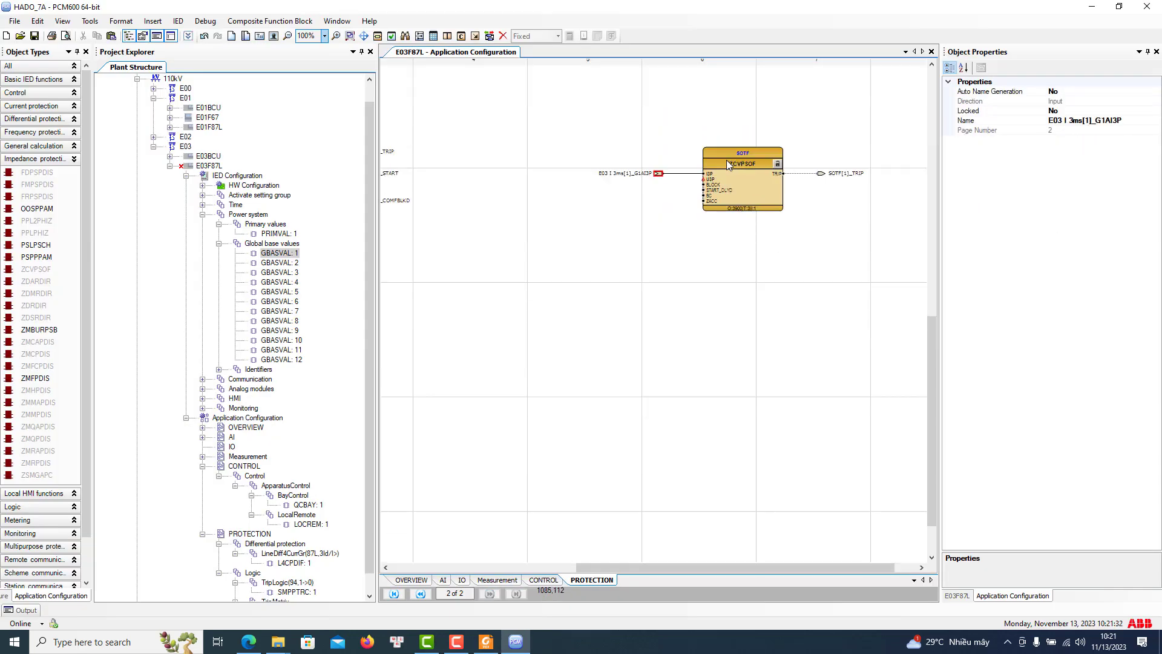
pyautogui.click(713, 183)
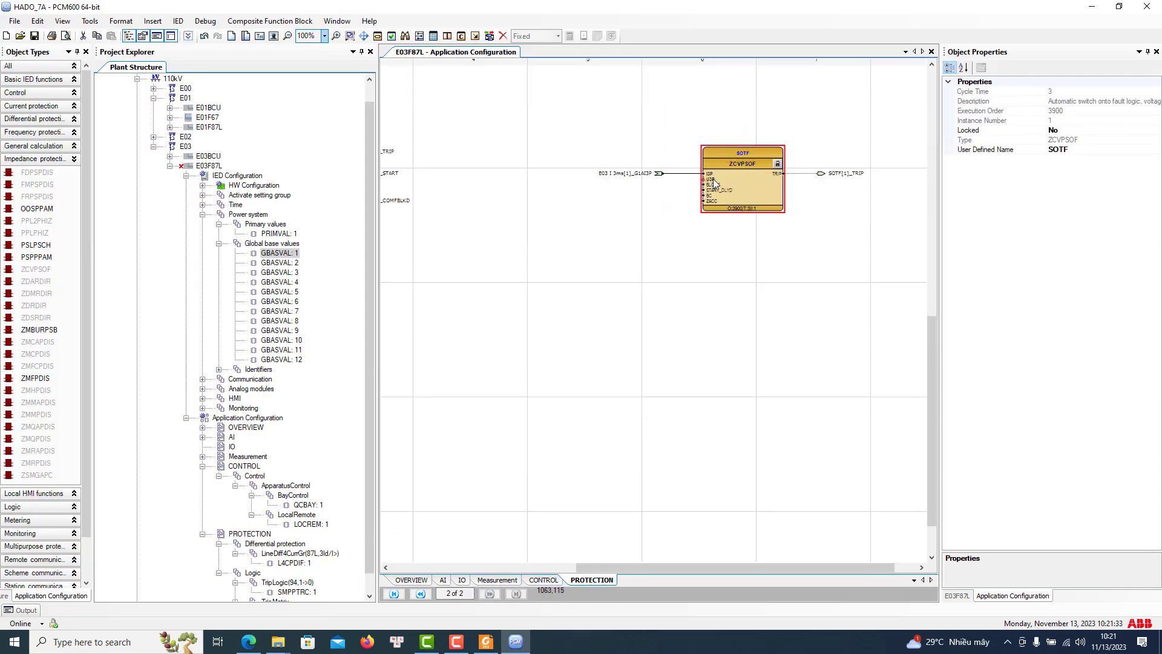
pyautogui.rightClick(713, 183)
pyautogui.moveTo(753, 187)
pyautogui.click(921, 199)
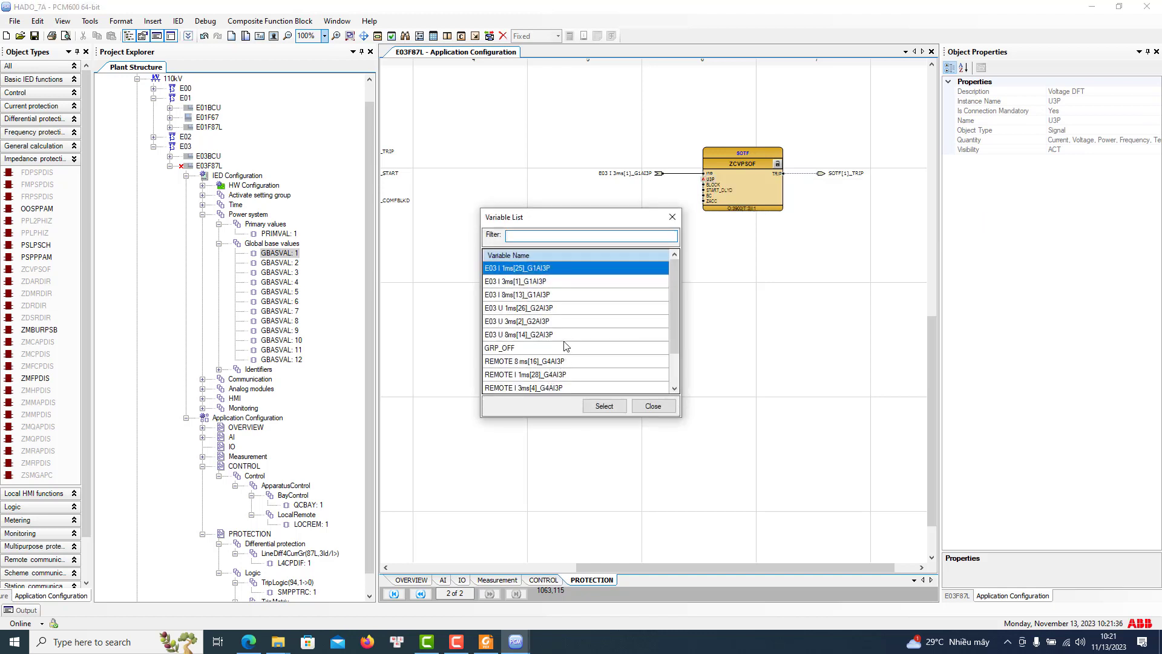
pyautogui.click(532, 321)
pyautogui.click(604, 406)
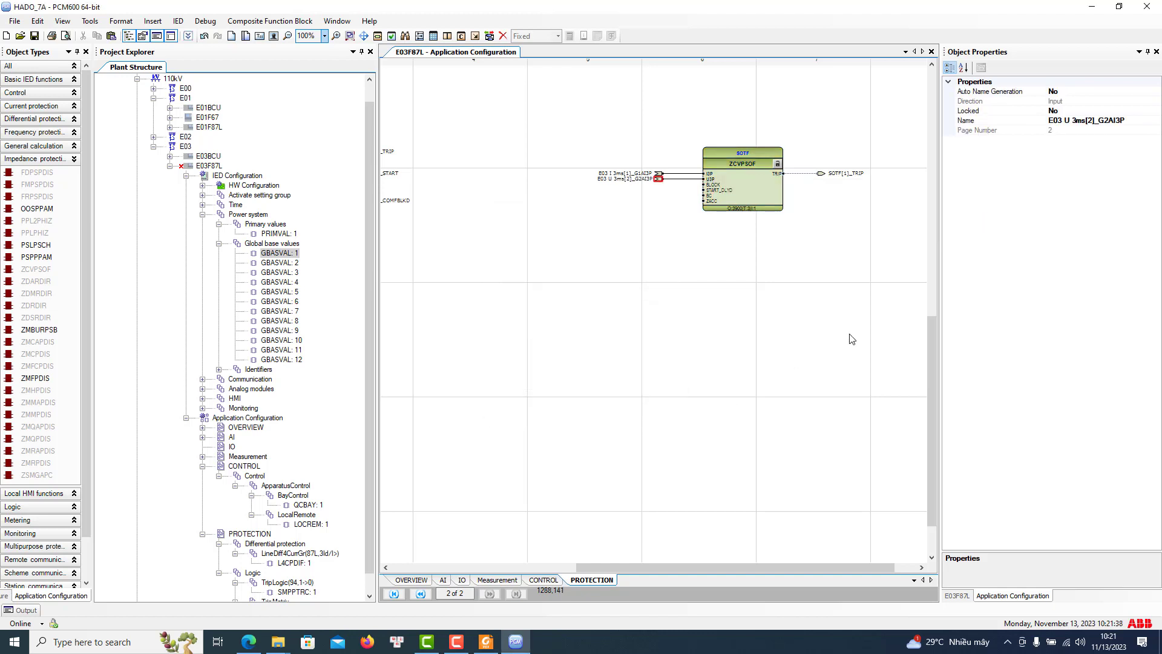
# Examine the properties of the SOTF block and of its BC input
pyautogui.click(751, 201)
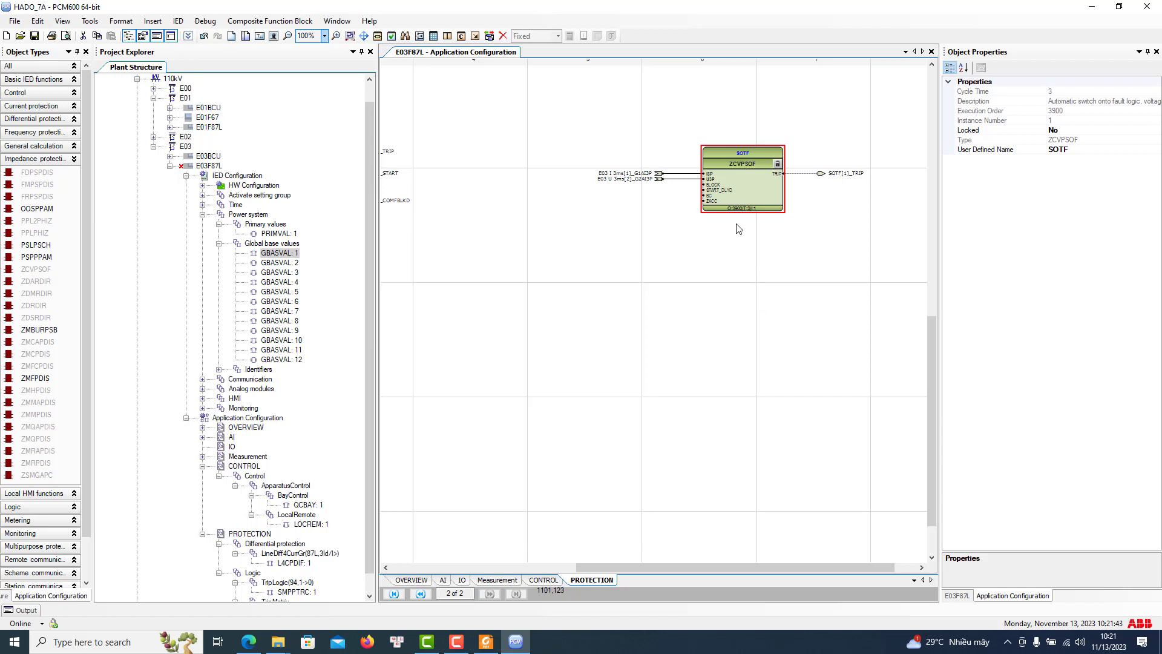
pyautogui.click(710, 196)
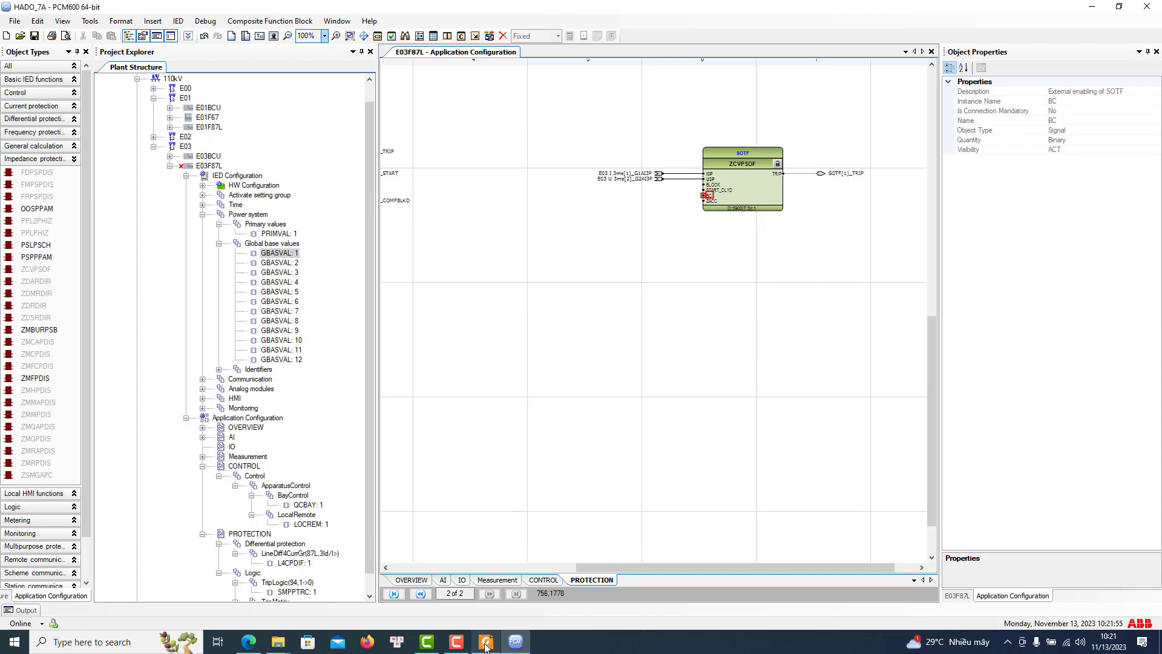
pyautogui.moveTo(486, 646)
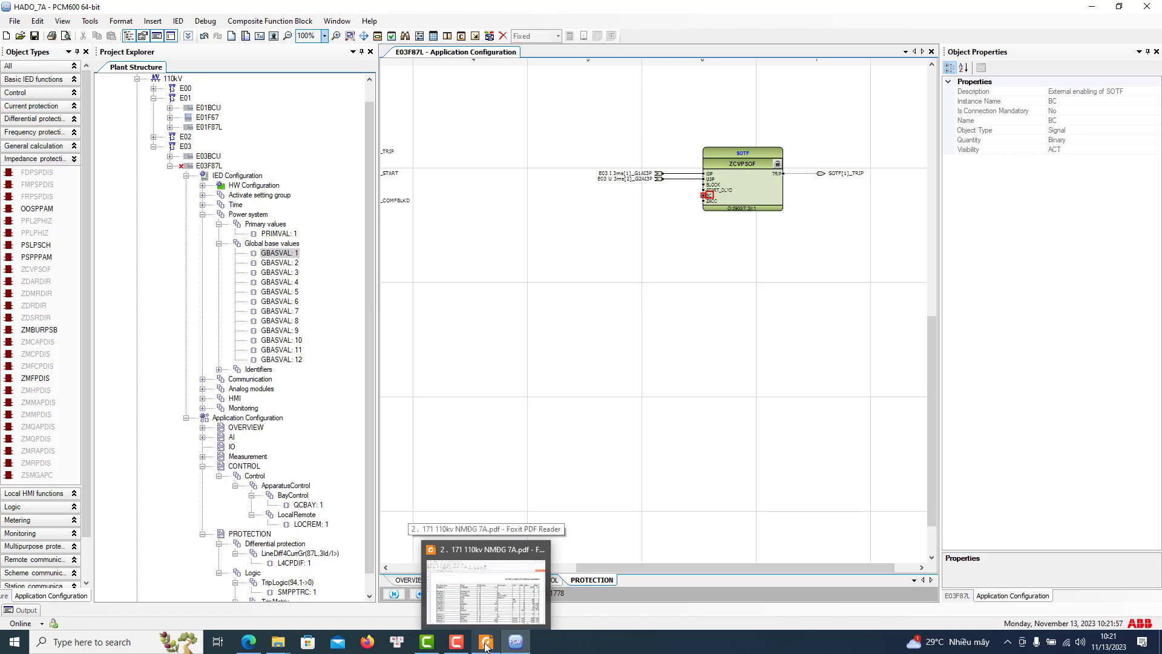
pyautogui.click(557, 331)
pyautogui.click(472, 580)
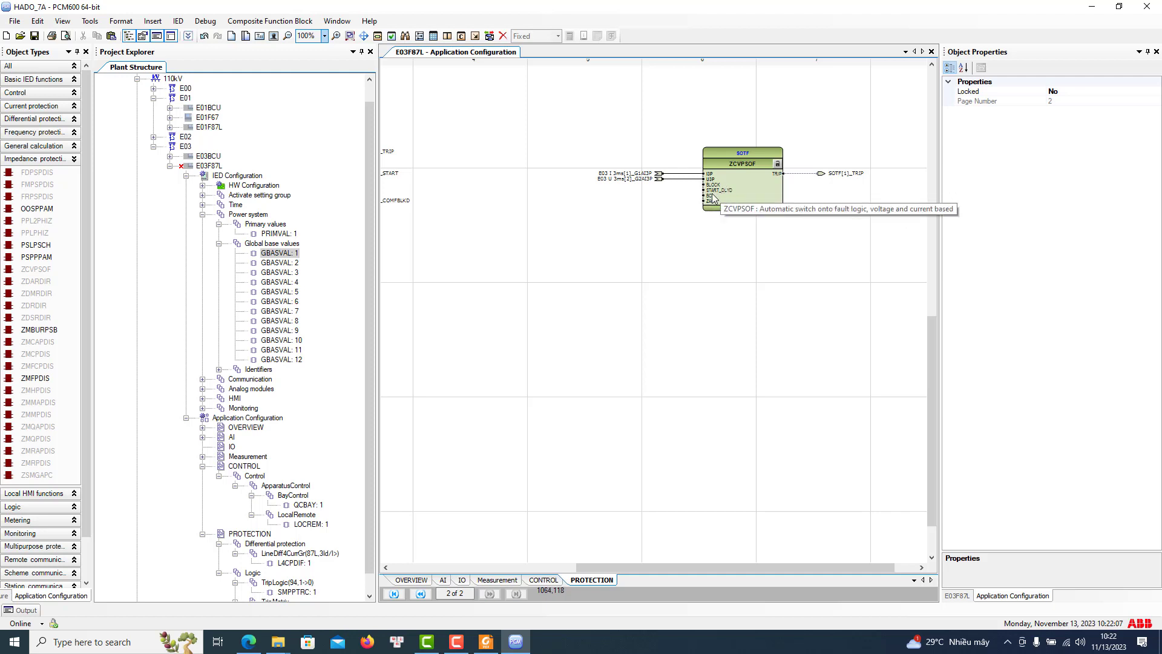
pyautogui.scroll(-2, 616, 372)
# Switch to Foxit PDF Reader to review the ZCVPSOF and ZMFPDIS parameters in the settings sheet, and return to PCM600
pyautogui.click(487, 643)
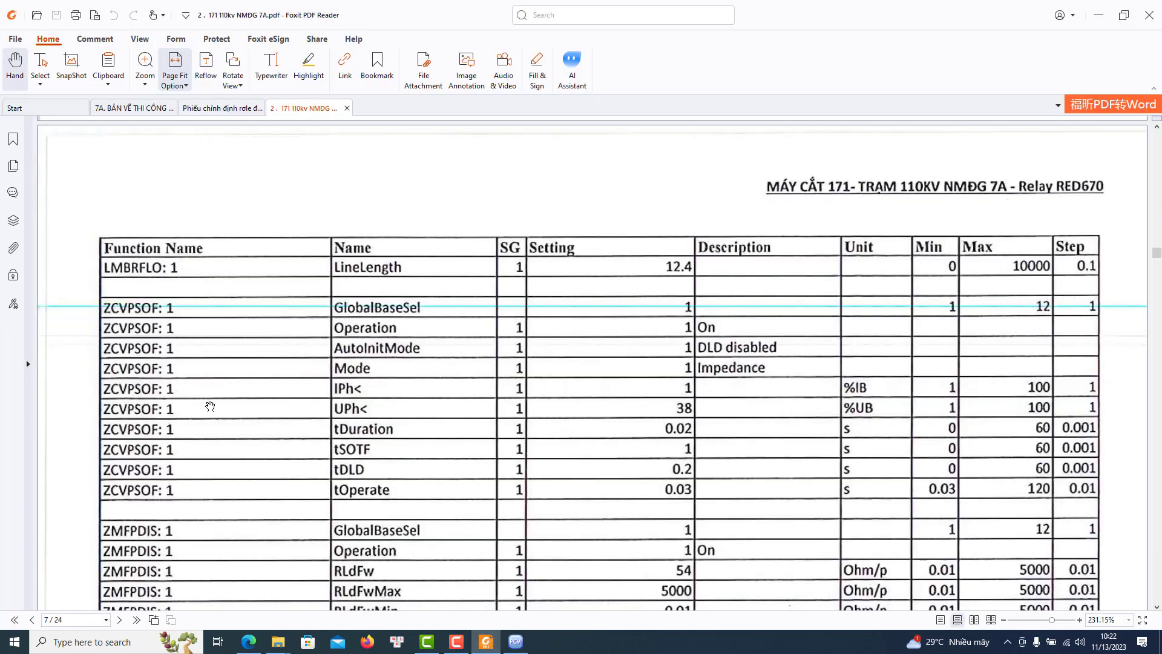
pyautogui.scroll(-3, 289, 424)
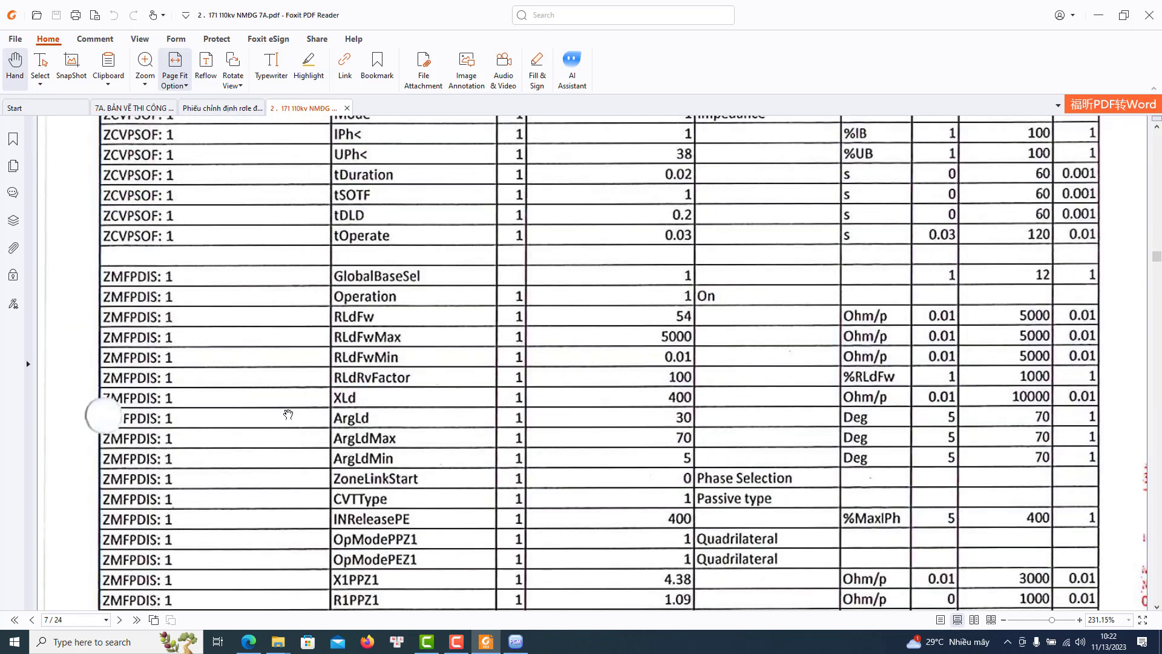
pyautogui.scroll(-3, 287, 415)
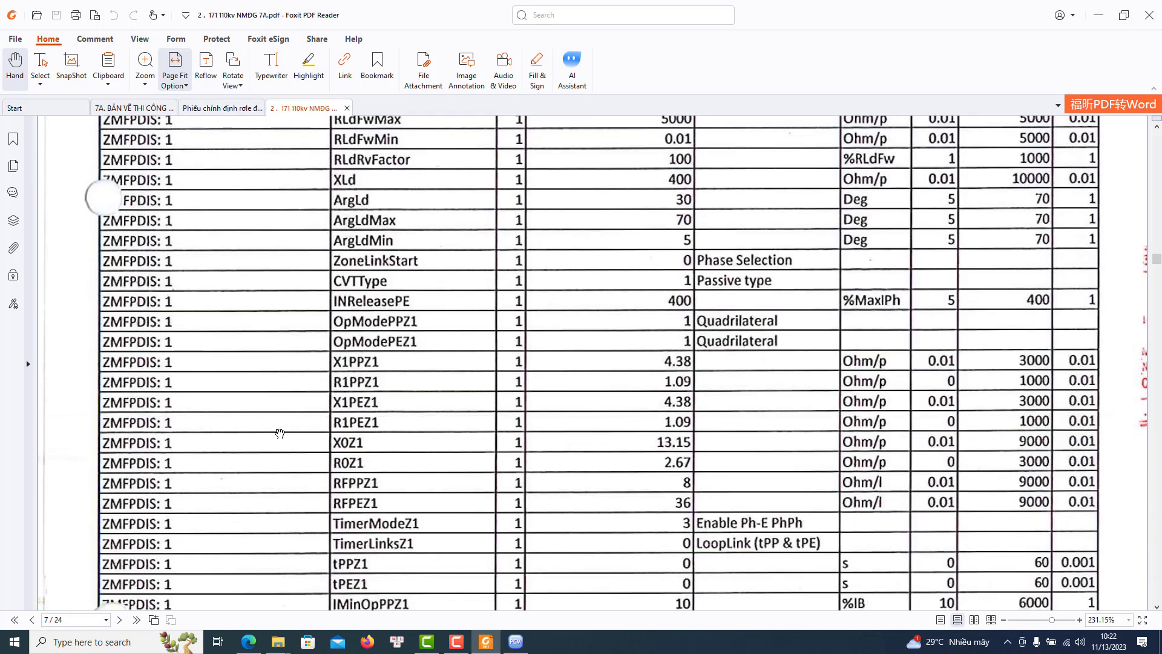
pyautogui.click(517, 643)
# Insert a third page into the PROTECTION application and go to it
pyautogui.rightClick(629, 304)
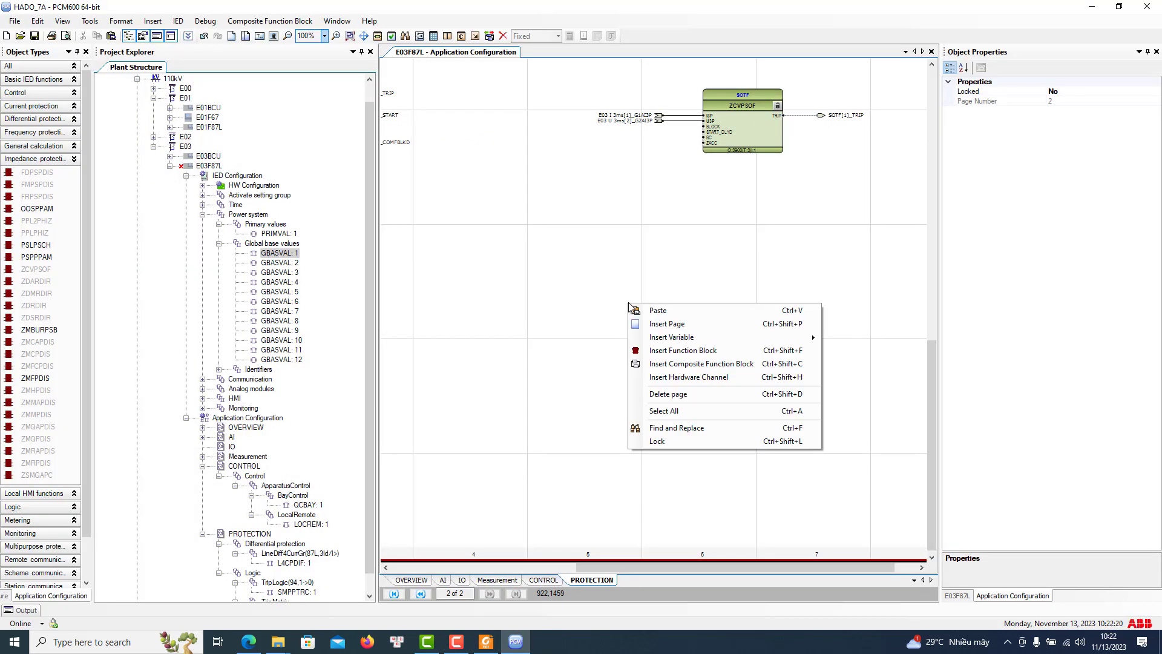
pyautogui.click(676, 327)
pyautogui.scroll(-4, 696, 436)
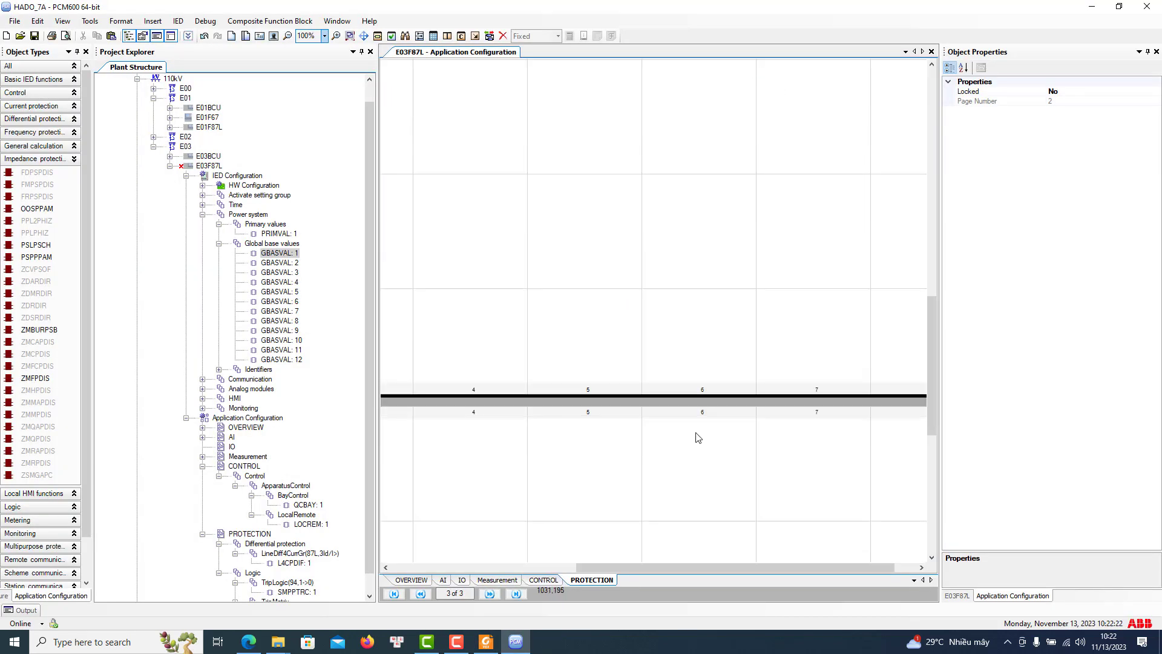
pyautogui.scroll(-3, 592, 484)
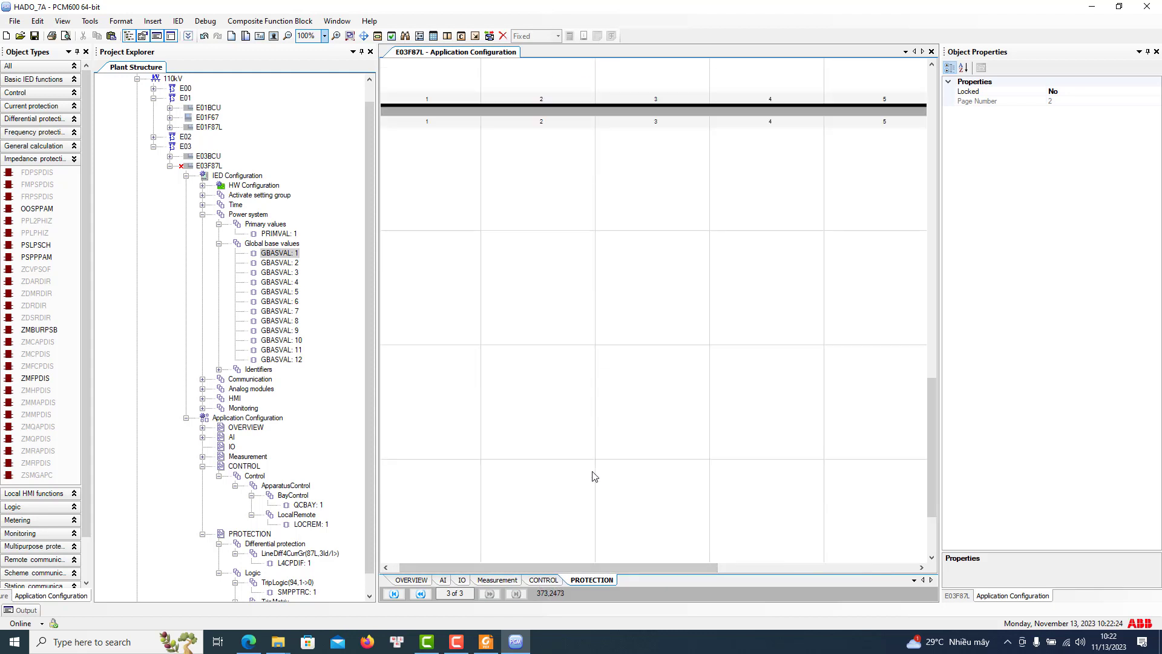
# Insert a ZMFPDIS impedance protection block on page 3 and place it around columns 2 and 3 near the page's upper edge
pyautogui.click(48, 160)
pyautogui.click(64, 329)
pyautogui.moveTo(36, 381); pyautogui.dragTo(690, 196)
pyautogui.click(601, 352)
pyautogui.moveTo(739, 293); pyautogui.dragTo(617, 286)
# Connect the ZMFPDIS block's I3P current input to the existing variable E03 I 3ms[1]_G1AI3P
pyautogui.rightClick(574, 204)
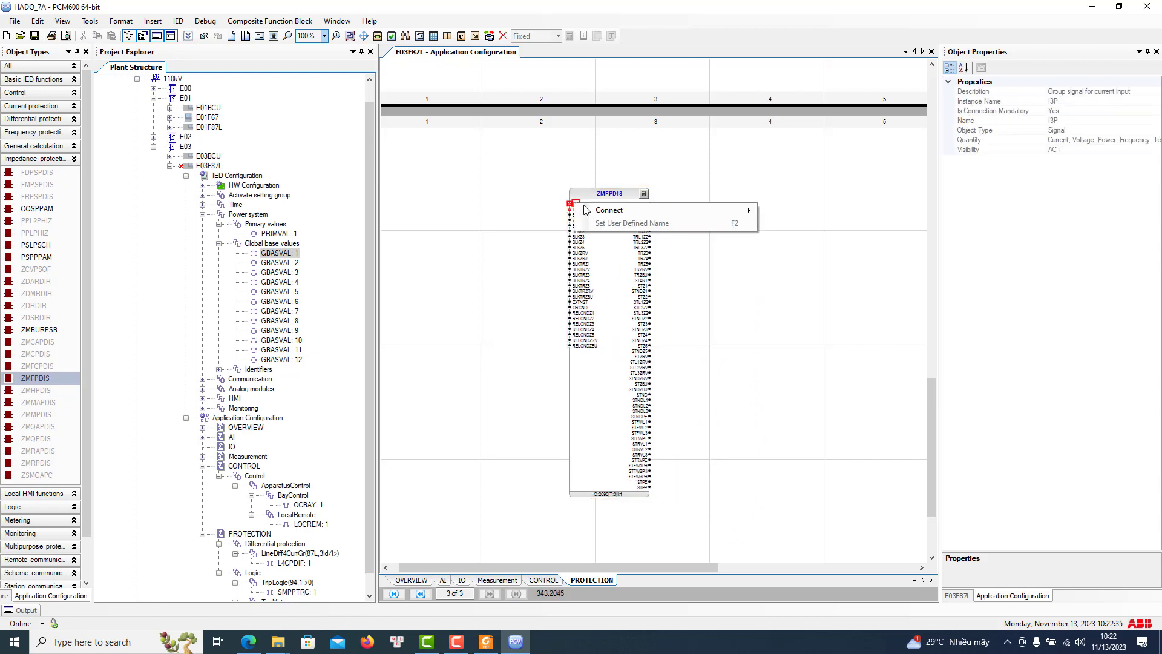
pyautogui.moveTo(753, 213)
pyautogui.click(799, 225)
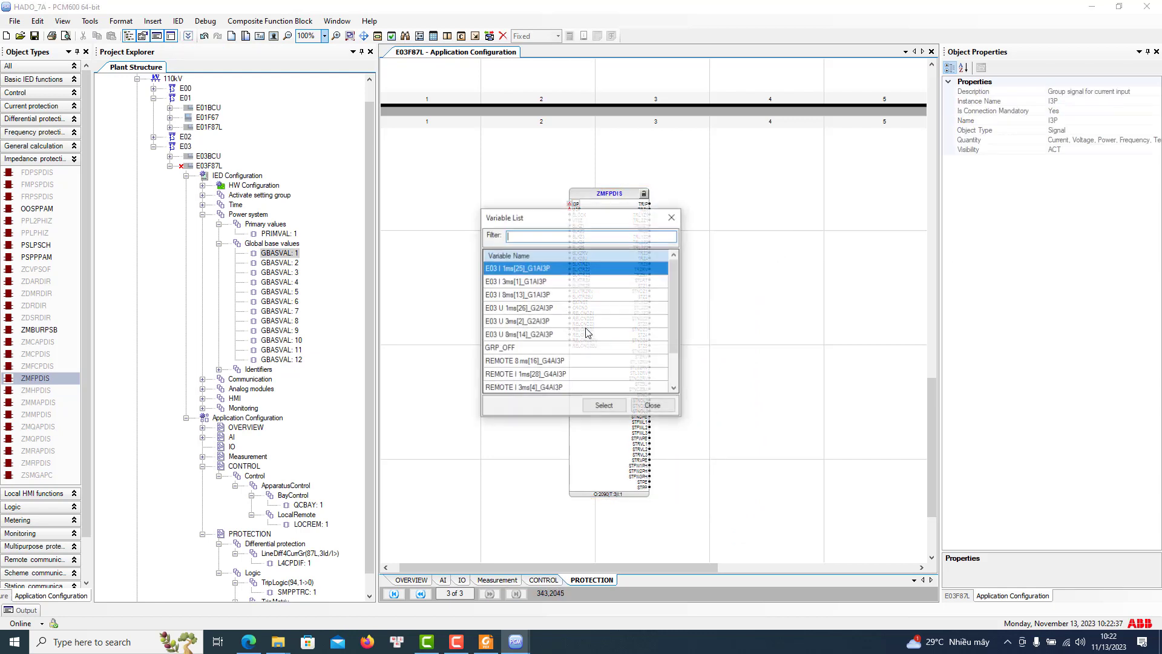
pyautogui.click(510, 283)
pyautogui.click(604, 405)
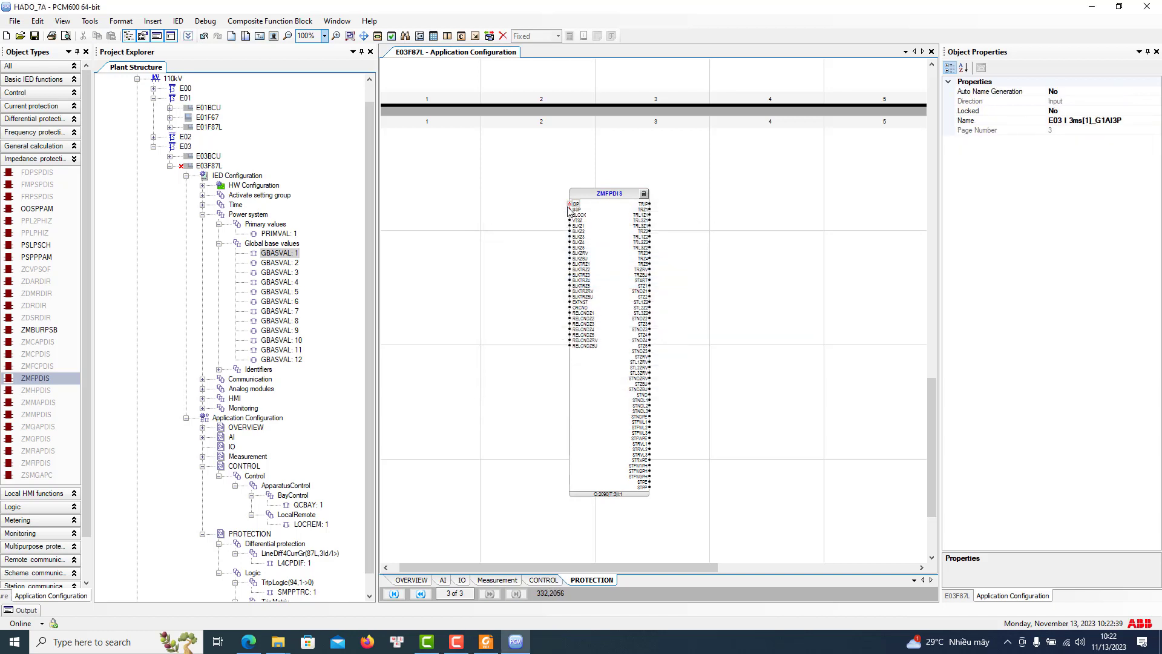
# Connect the ZMFPDIS block's U3P voltage input to the existing variable E03 U 3ms[2]_G2AI3P
pyautogui.rightClick(578, 209)
pyautogui.moveTo(627, 224)
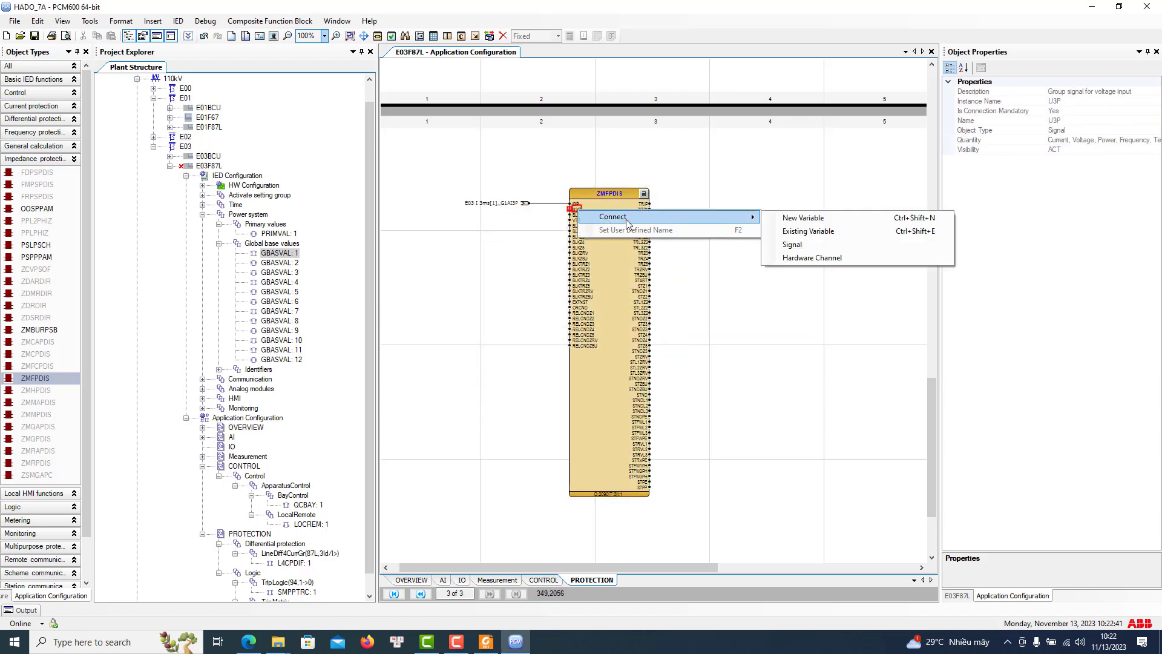
pyautogui.click(808, 231)
pyautogui.click(521, 334)
pyautogui.click(519, 321)
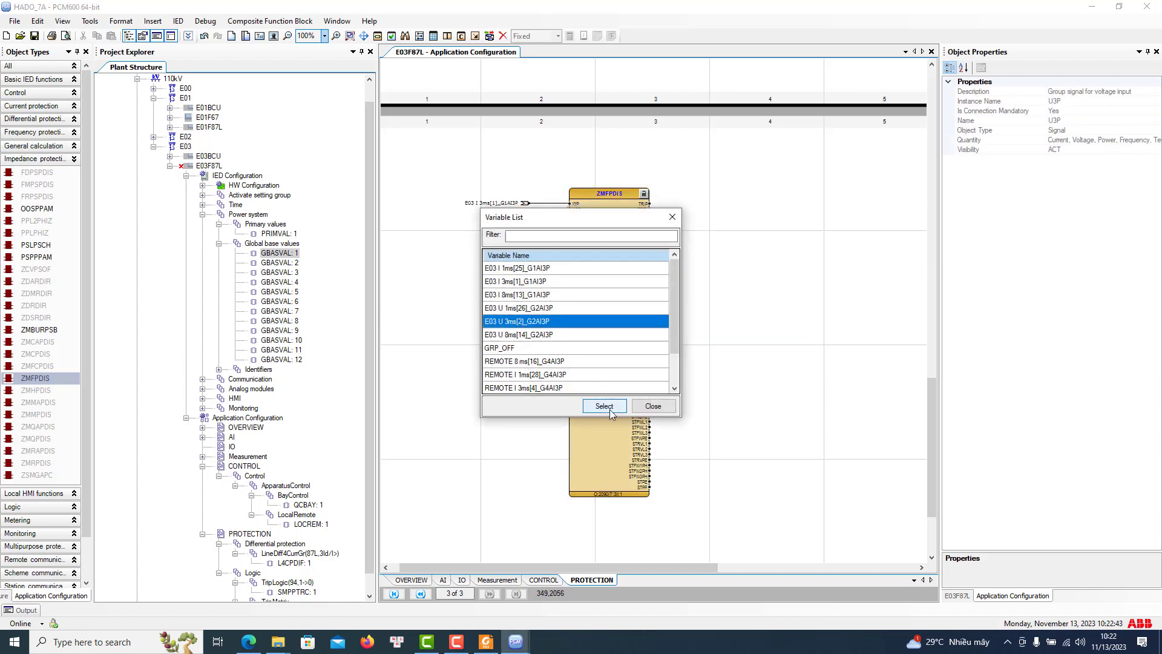
pyautogui.click(609, 407)
# Connect new variables with their default names to the TRIP and TRZ1 outputs of the ZMFPDIS block
pyautogui.rightClick(646, 205)
pyautogui.moveTo(751, 212)
pyautogui.click(854, 213)
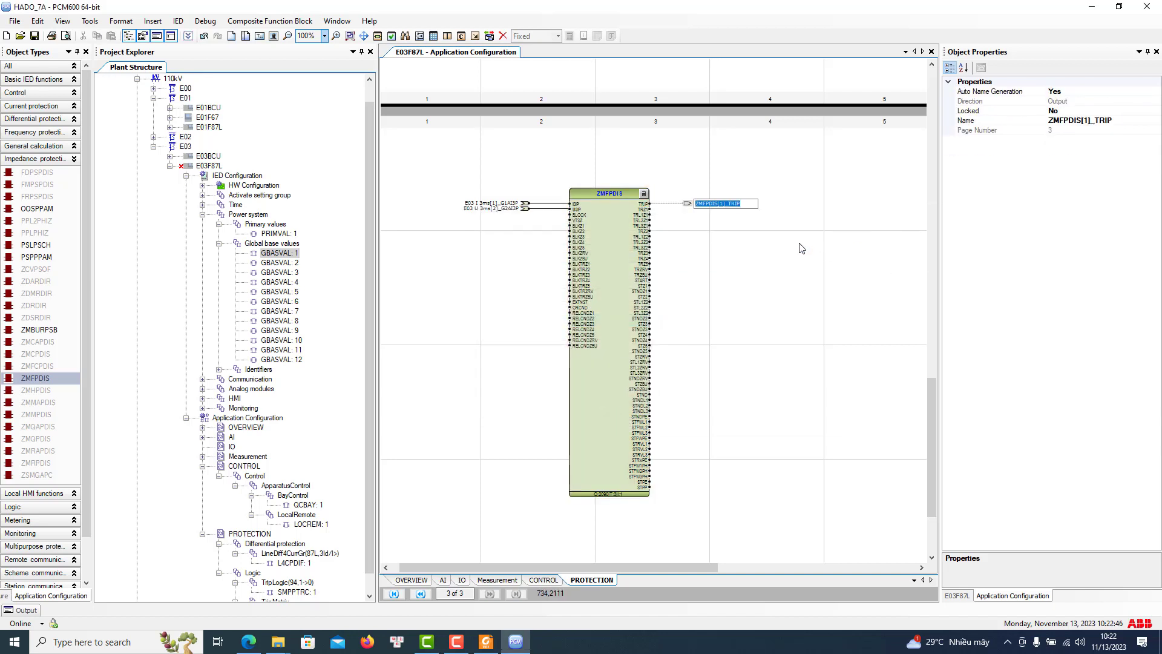
pyautogui.click(743, 260)
pyautogui.click(640, 214)
pyautogui.rightClick(639, 211)
pyautogui.moveTo(698, 220)
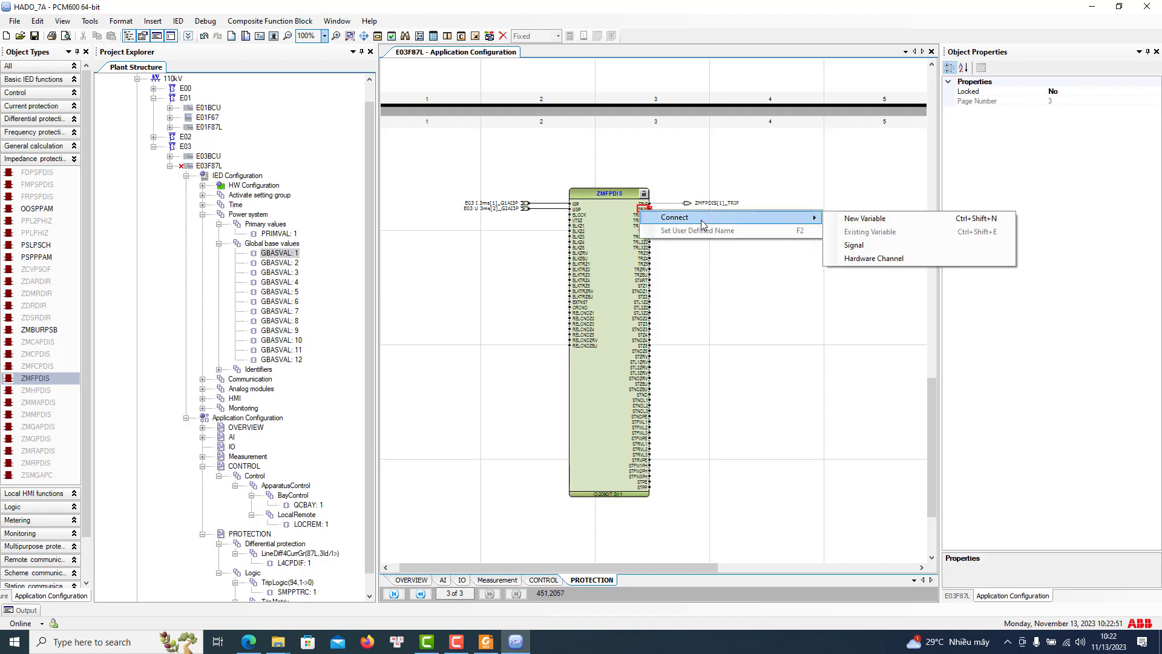
pyautogui.click(854, 219)
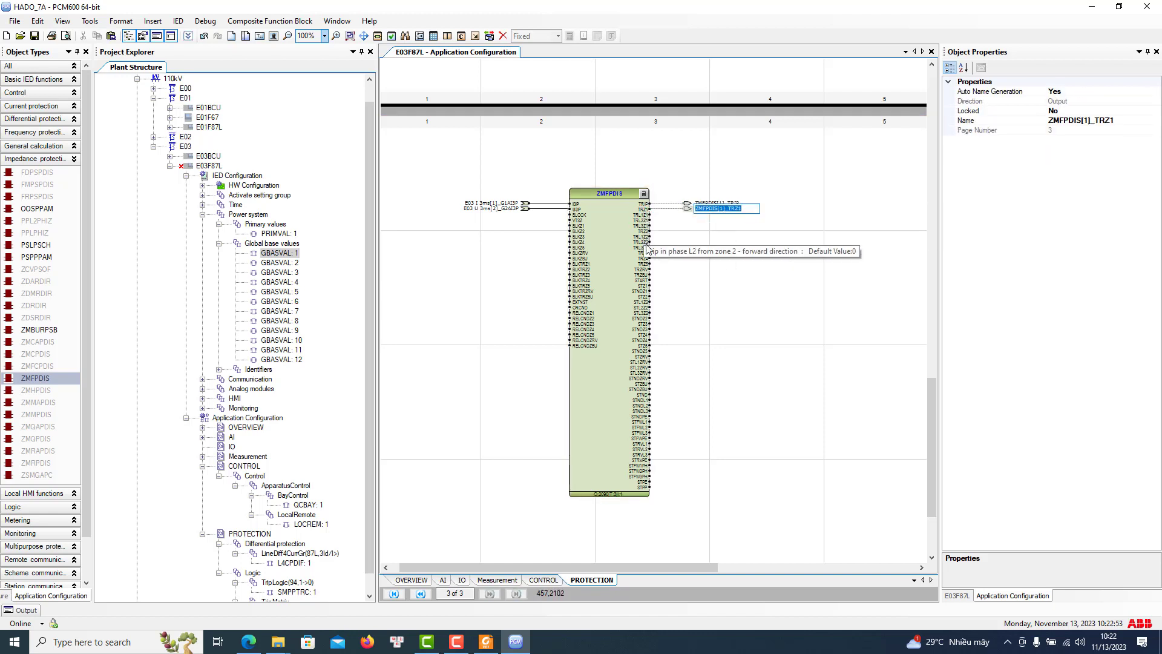
# Connect new variables with their default names to the zone trip outputs TRZ2, TRZ3 and TRZ4 of the ZMFPDIS block
pyautogui.click(646, 233)
pyautogui.rightClick(645, 232)
pyautogui.moveTo(702, 236)
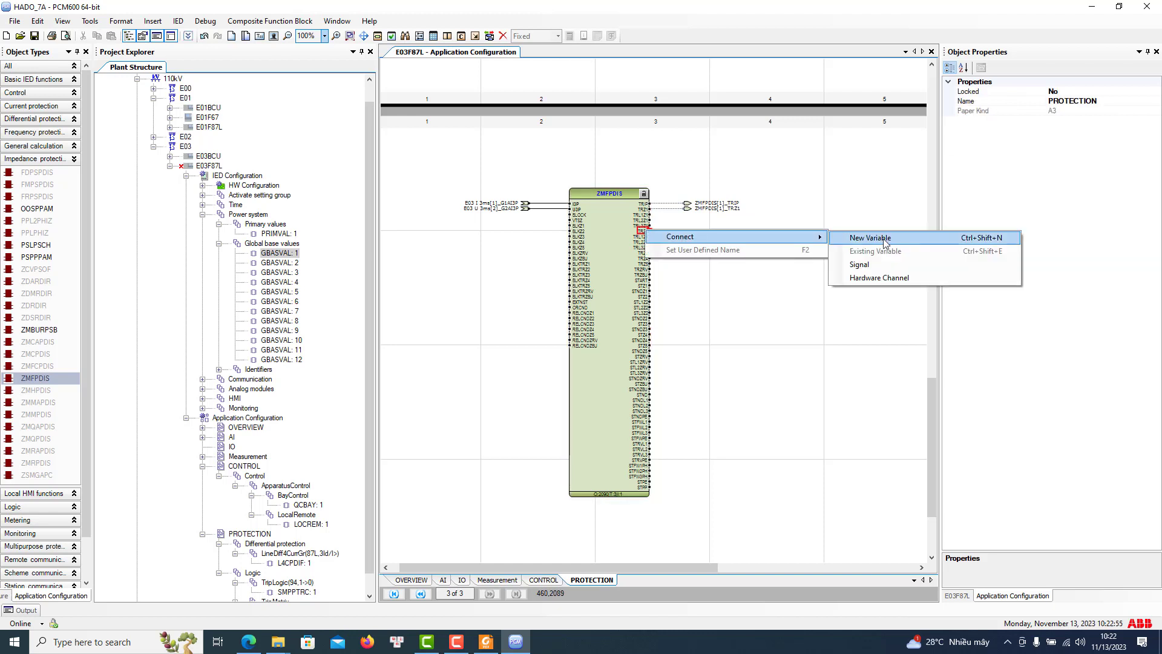
pyautogui.click(855, 236)
pyautogui.click(647, 257)
pyautogui.rightClick(645, 253)
pyautogui.moveTo(696, 256)
pyautogui.click(907, 256)
pyautogui.click(646, 259)
pyautogui.rightClick(646, 259)
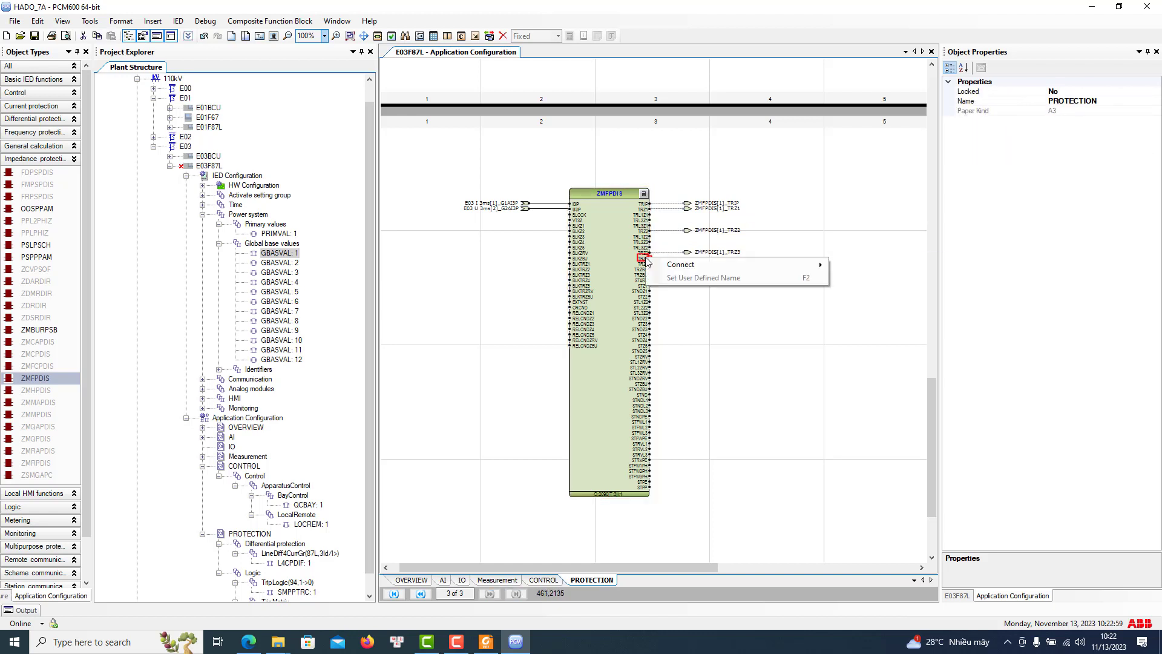
pyautogui.click(871, 265)
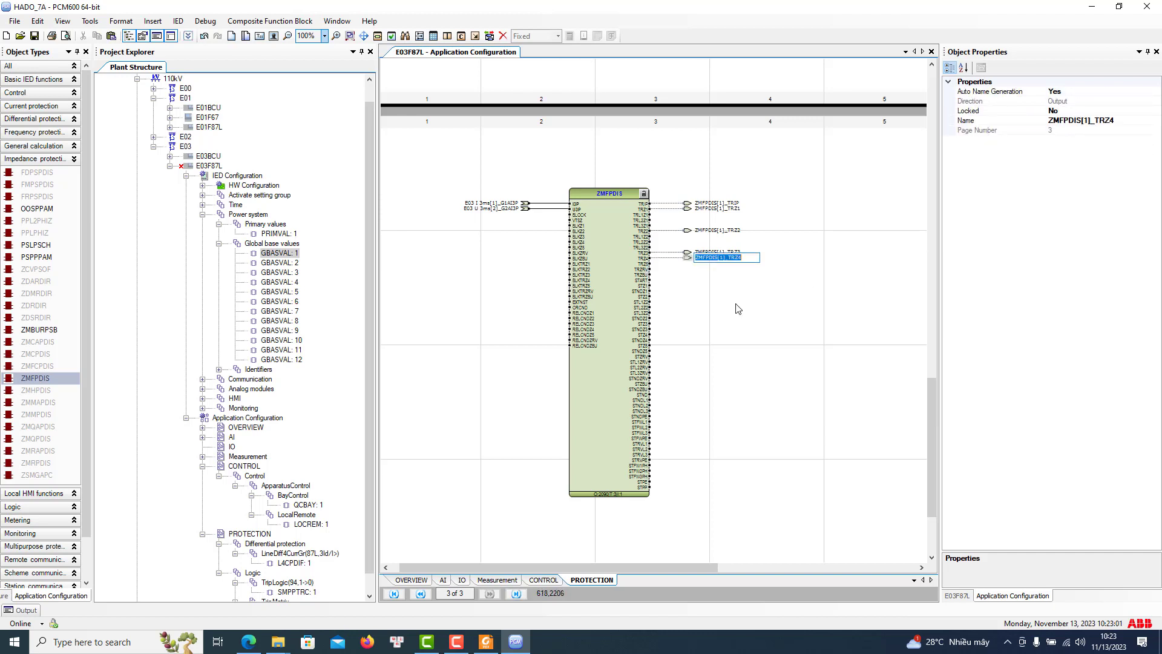
# Connect new variables with their default names to the START and STZ1 outputs of the ZMFPDIS block
pyautogui.click(644, 281)
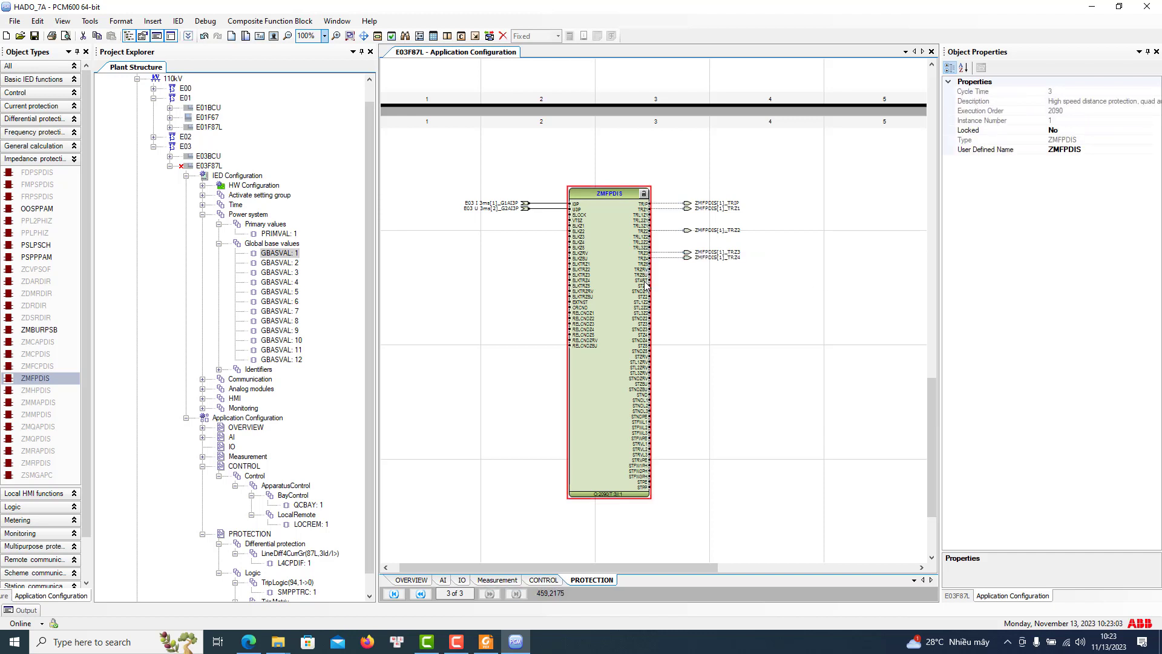
pyautogui.rightClick(644, 281)
pyautogui.moveTo(787, 289)
pyautogui.click(918, 288)
pyautogui.click(689, 324)
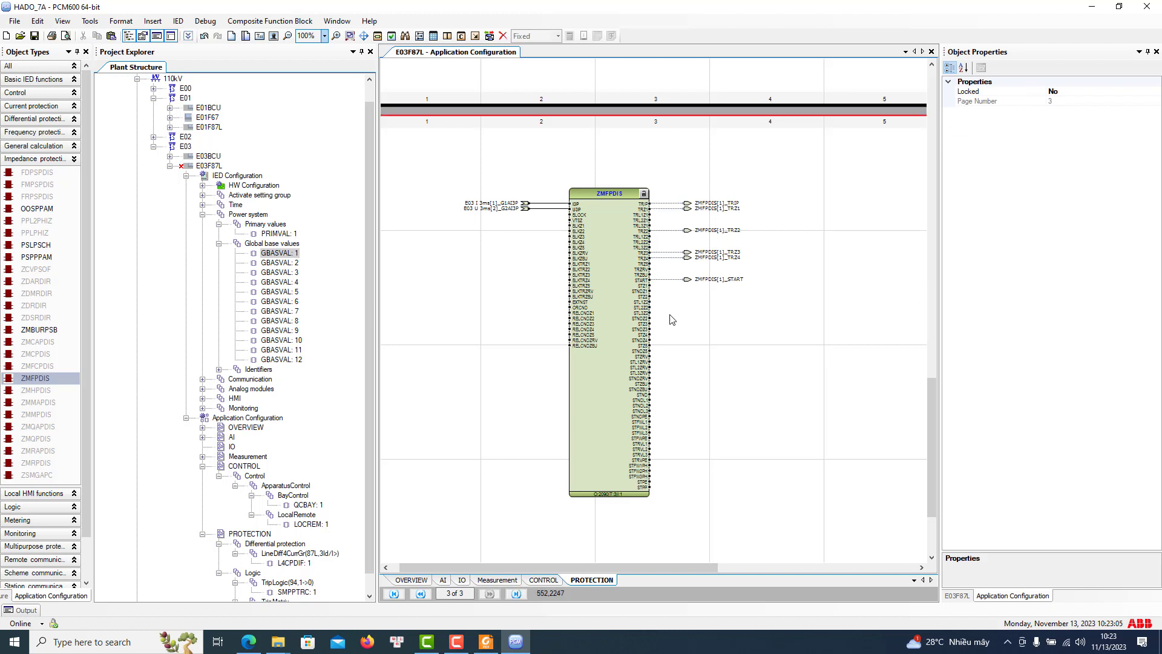
pyautogui.click(644, 284)
pyautogui.click(644, 284)
pyautogui.rightClick(644, 285)
pyautogui.moveTo(757, 293)
pyautogui.click(943, 297)
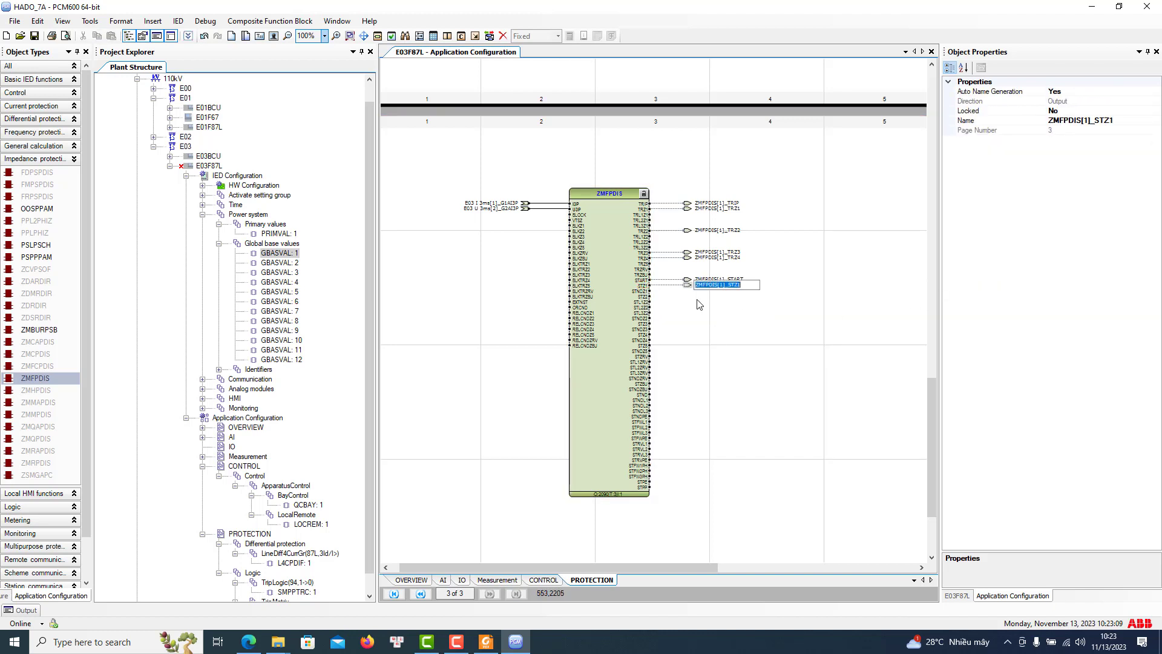
# Connect new variables with their default names to the zone start outputs STZ2, STZ3 and STZ4 of the ZMFPDIS block
pyautogui.click(650, 302)
pyautogui.click(647, 296)
pyautogui.rightClick(648, 296)
pyautogui.moveTo(787, 303)
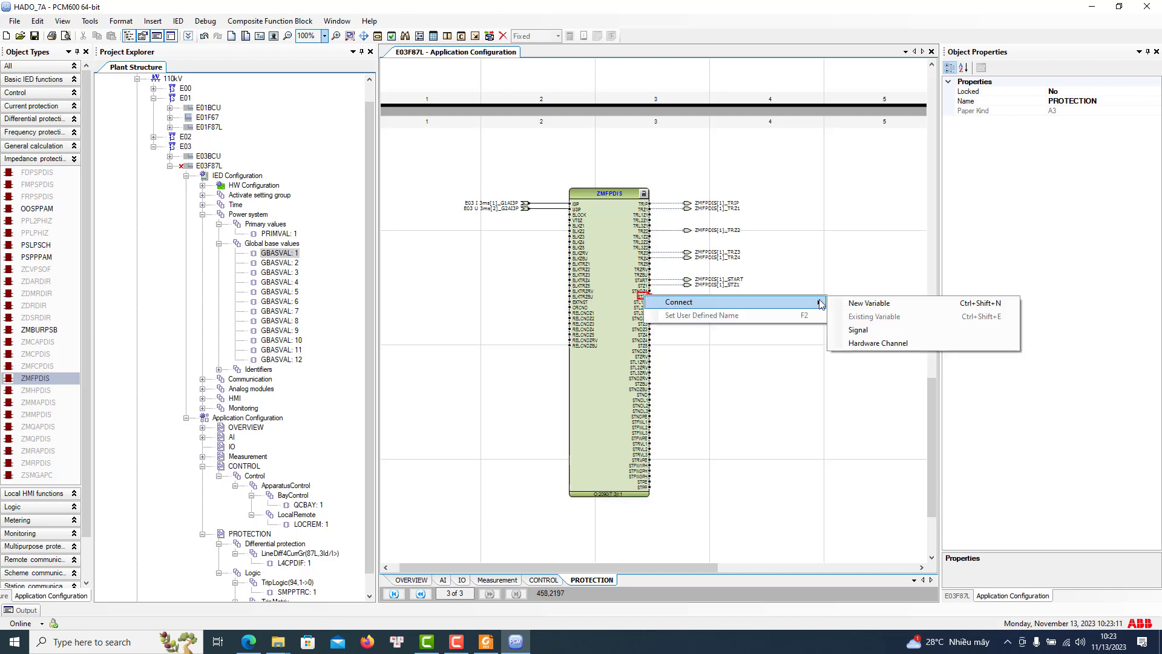
pyautogui.click(859, 304)
pyautogui.click(645, 324)
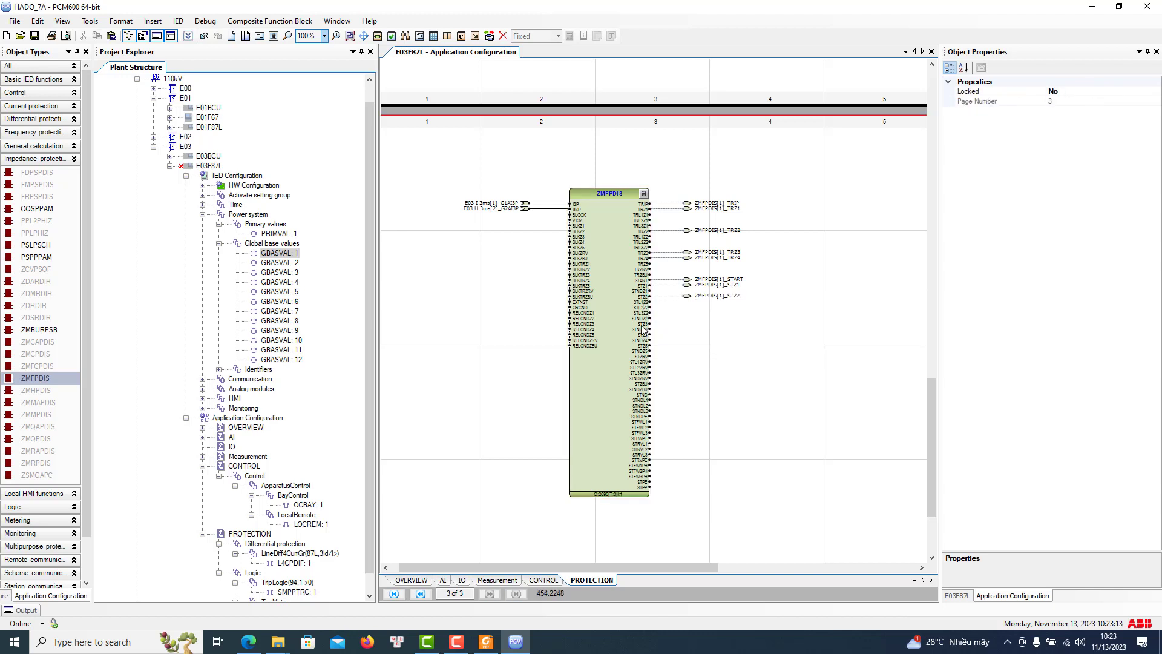
pyautogui.rightClick(644, 323)
pyautogui.moveTo(700, 331)
pyautogui.click(860, 331)
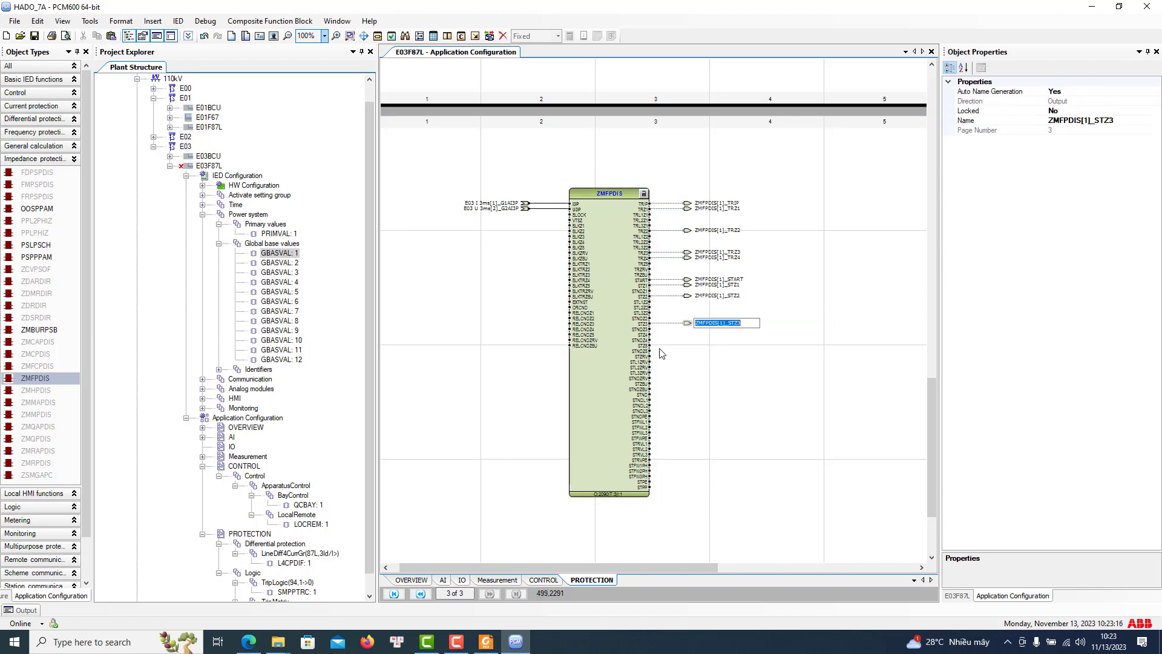
pyautogui.click(646, 341)
pyautogui.rightClick(645, 340)
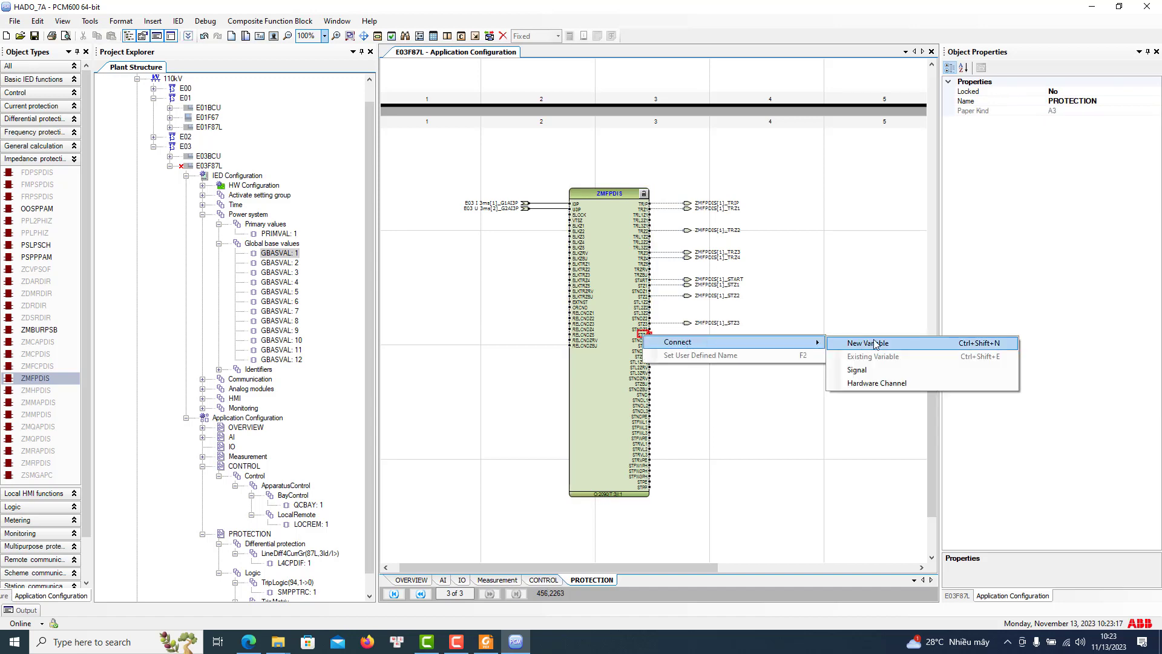
pyautogui.click(787, 339)
pyautogui.click(803, 383)
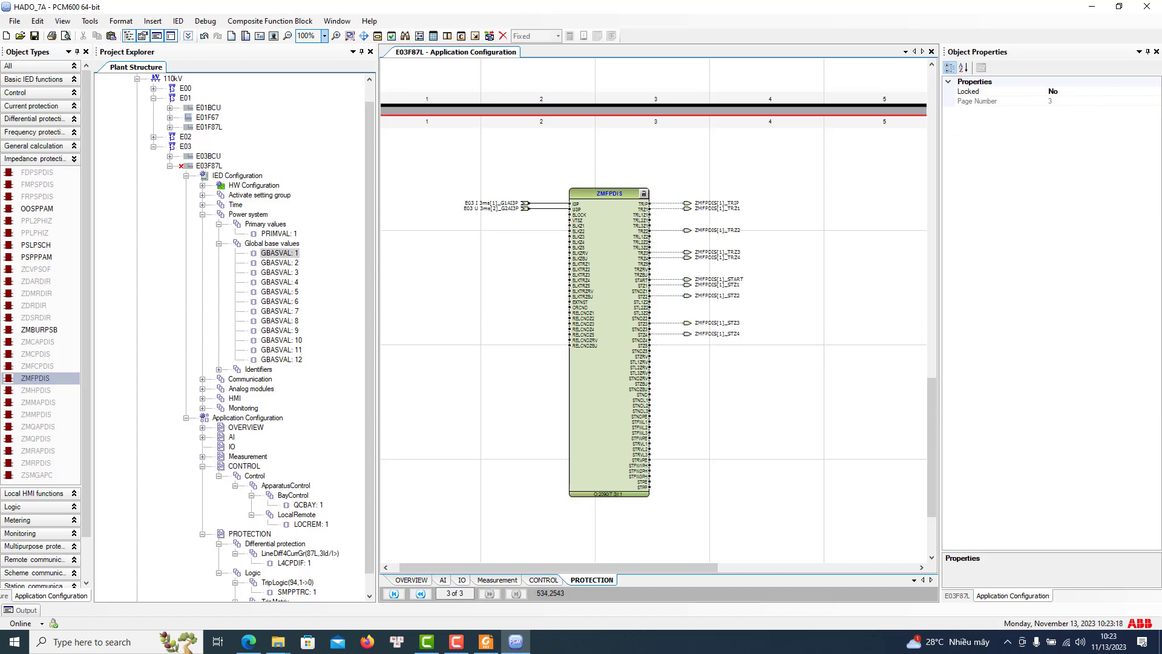
# Switch to Foxit PDF Reader and examine the ZMFPDIS settings for zones 2 to 5 and ZRV in the settings sheet
pyautogui.click(485, 642)
pyautogui.scroll(-12, 612, 476)
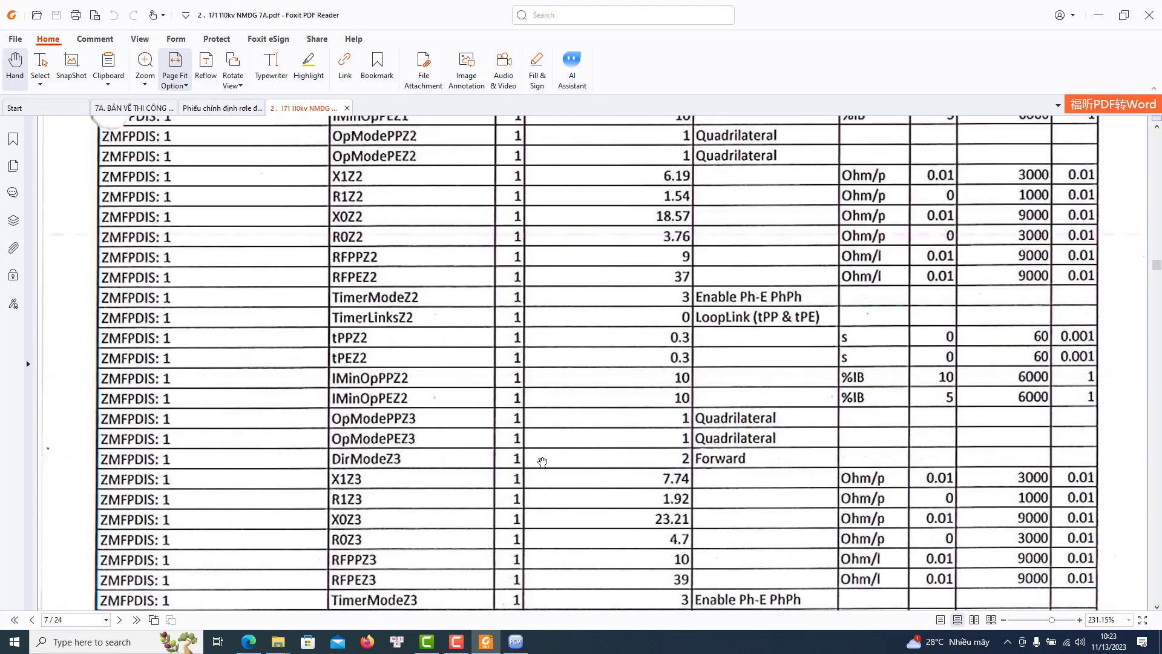
pyautogui.scroll(-8, 563, 445)
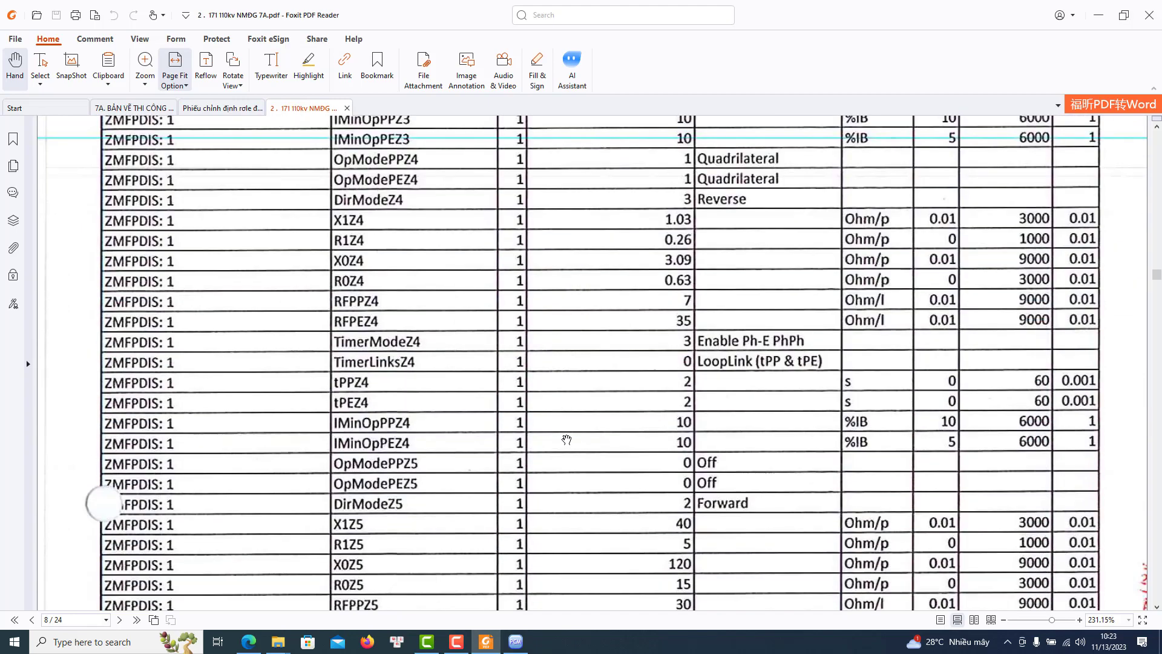
pyautogui.scroll(-20, 566, 439)
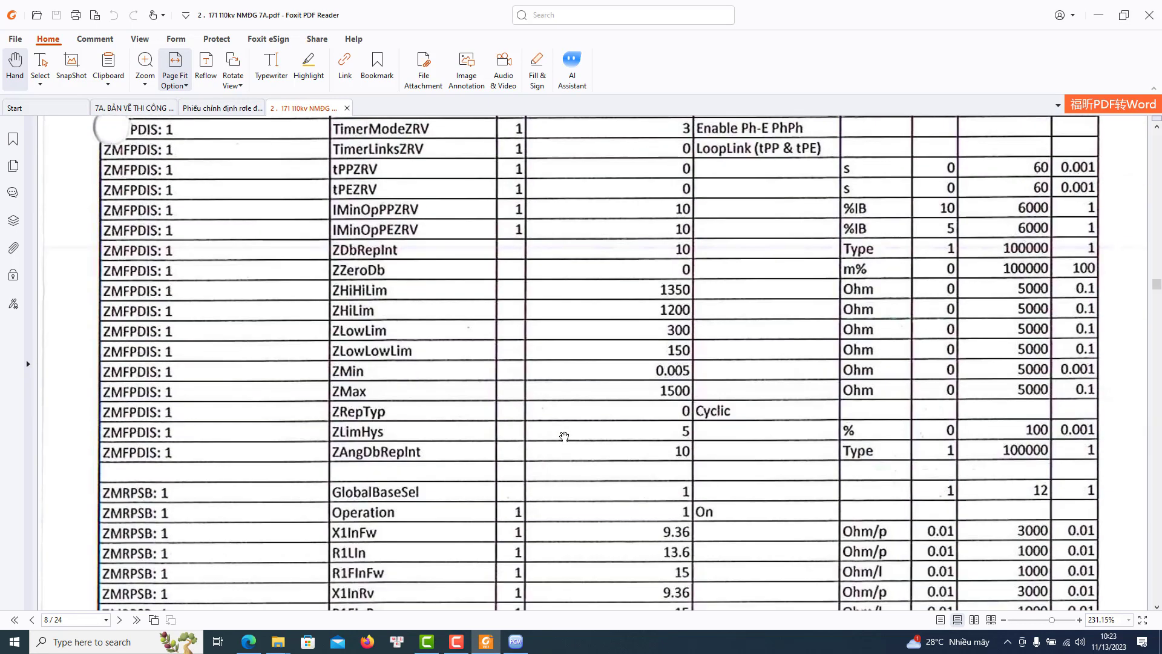
pyautogui.scroll(5, 564, 436)
pyautogui.scroll(3, 564, 437)
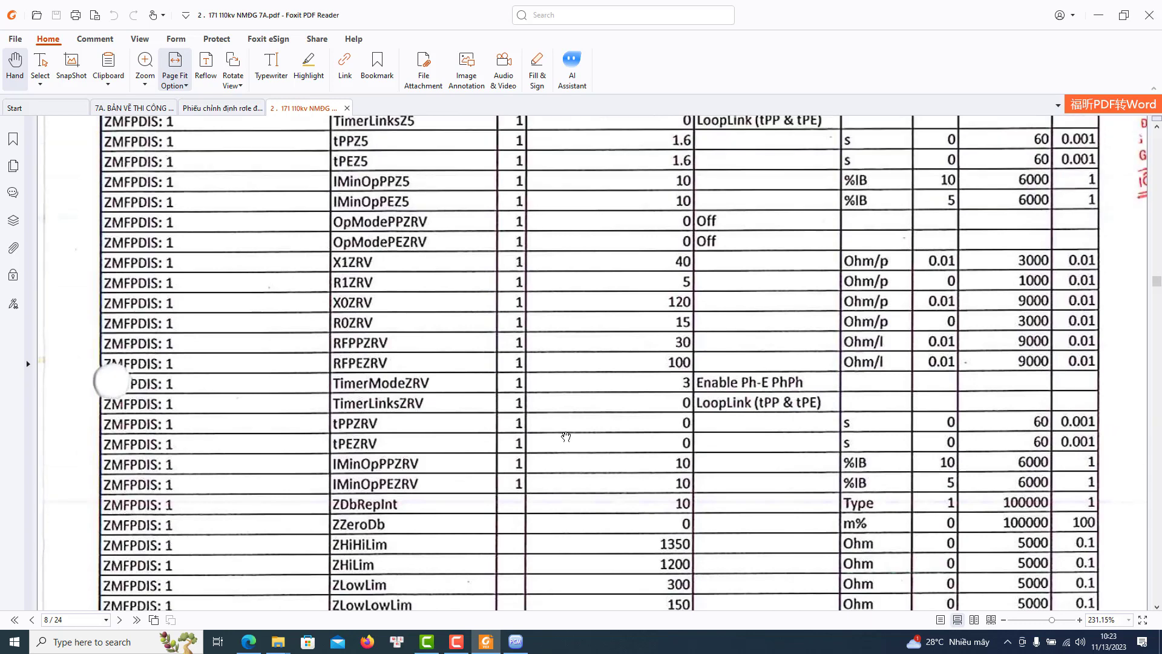
pyautogui.scroll(-7, 566, 436)
pyautogui.scroll(6, 572, 436)
pyautogui.scroll(2, 708, 154)
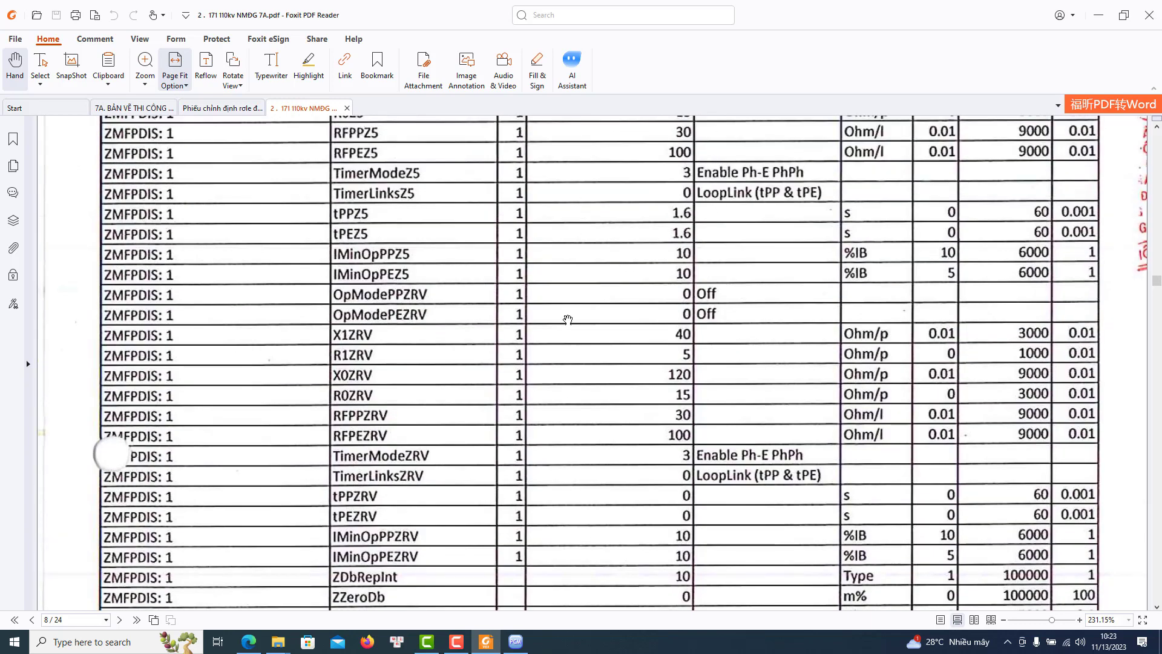
pyautogui.scroll(4, 567, 313)
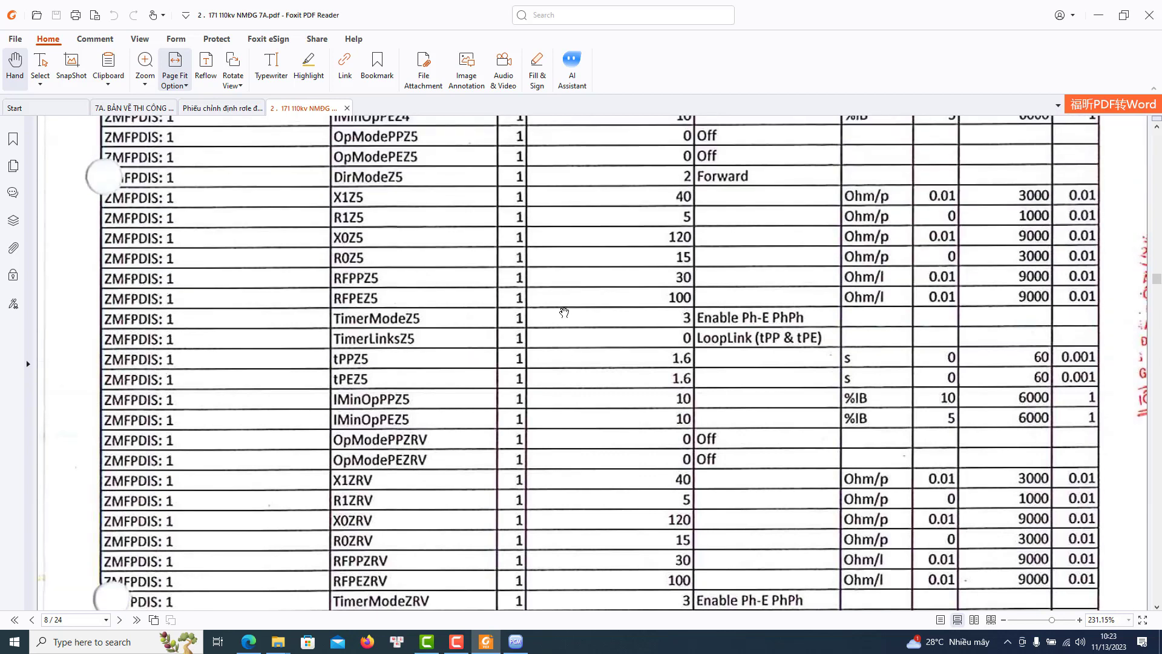
pyautogui.scroll(4, 565, 311)
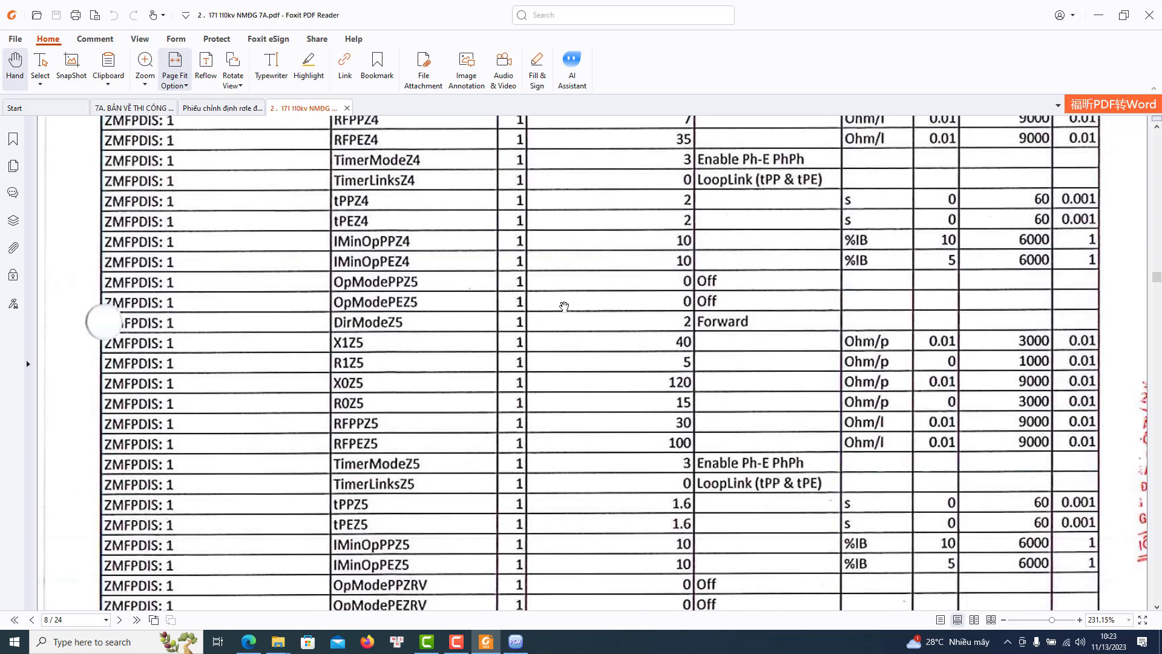
pyautogui.scroll(-1, 564, 307)
pyautogui.scroll(-7, 565, 306)
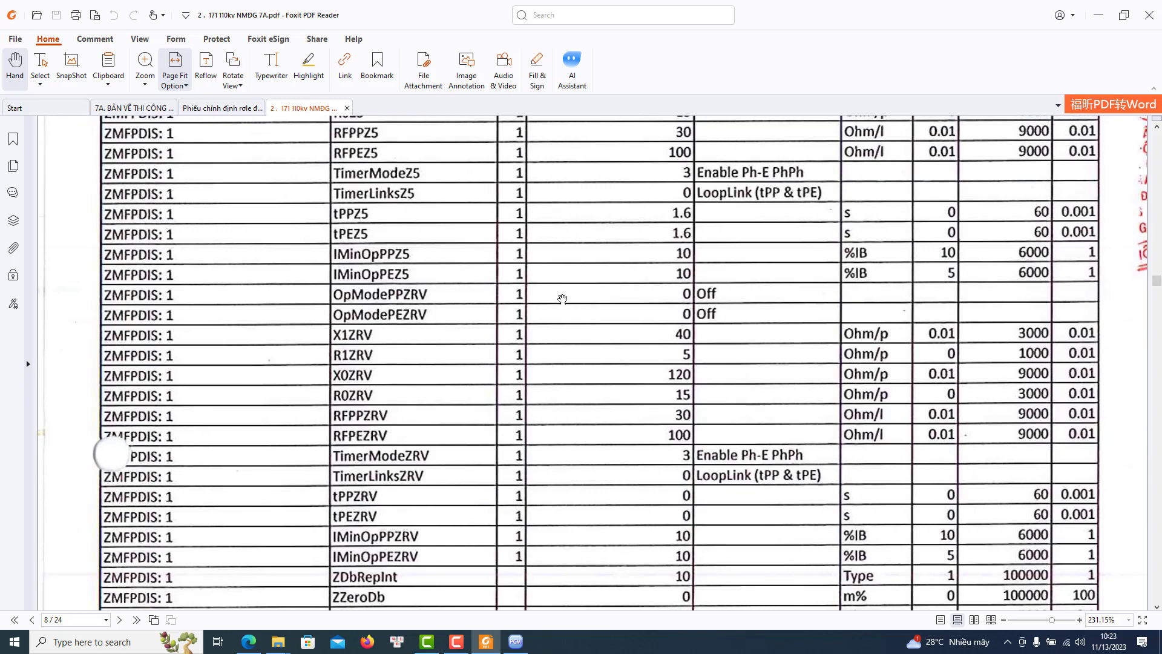
pyautogui.scroll(-10, 561, 292)
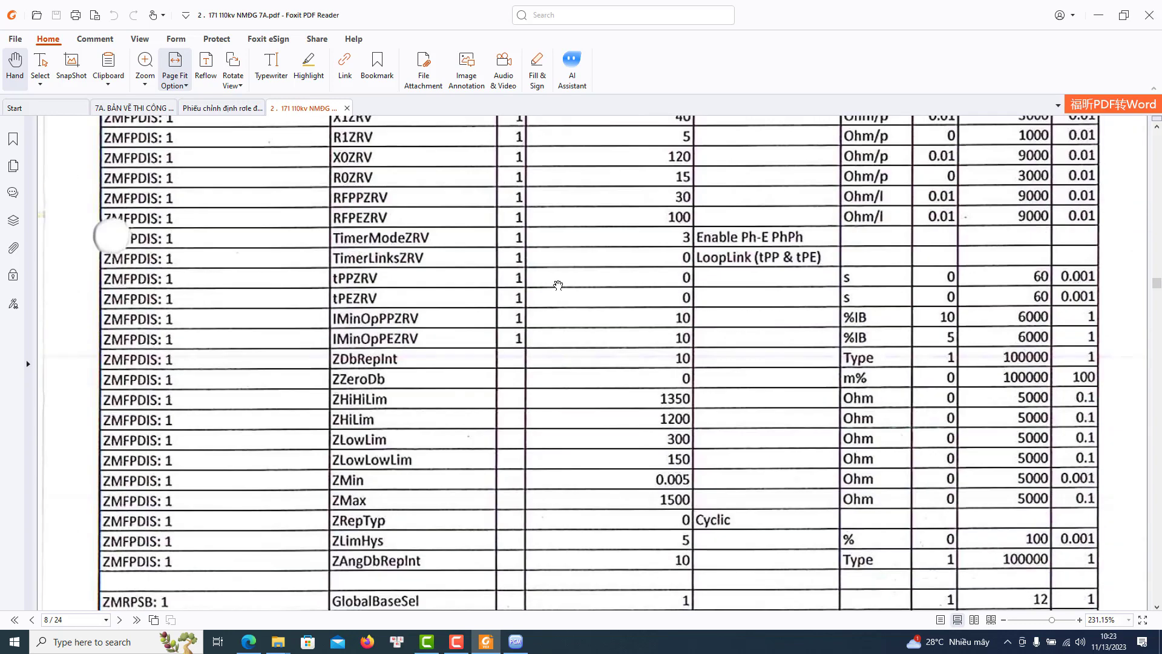
pyautogui.scroll(20, 557, 280)
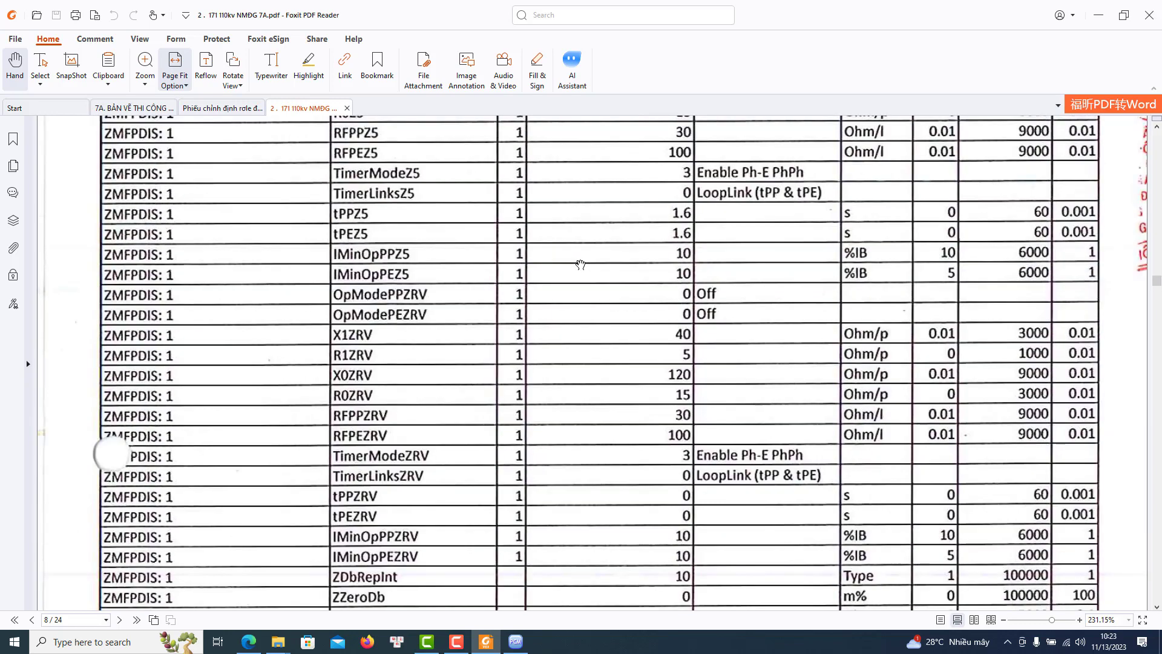
# Review the protection function summary table on PDF page 2 and compare it with the ZMFPDIS settings for zones 1 to 5
pyautogui.scroll(13, 623, 317)
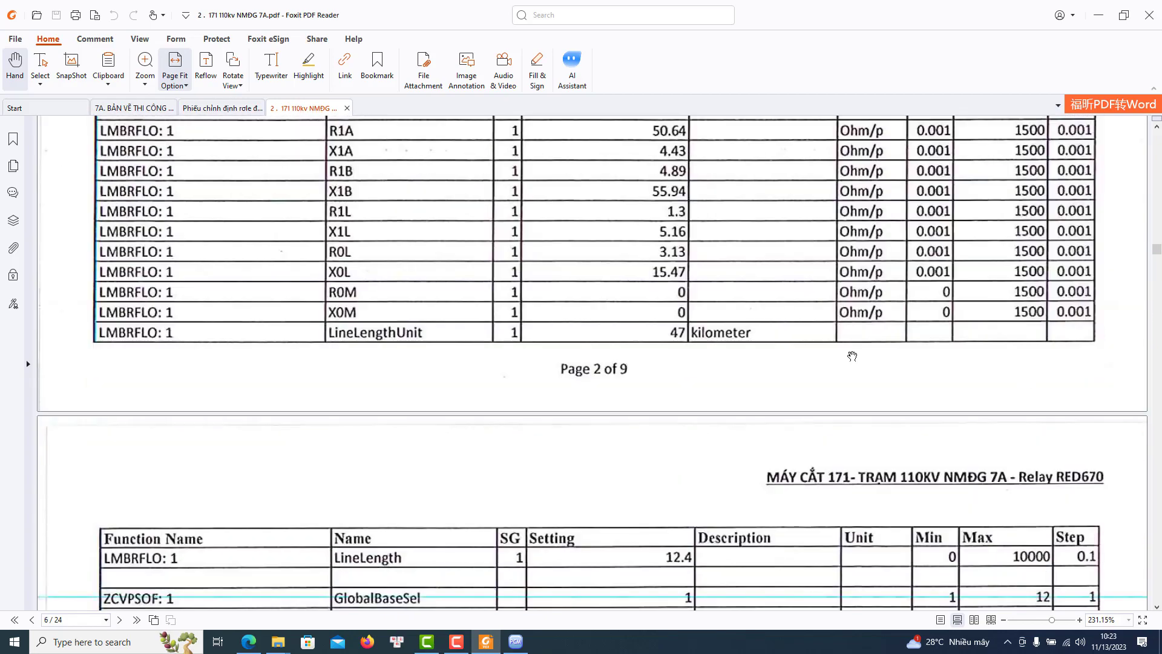
pyautogui.moveTo(1157, 255); pyautogui.dragTo(1158, 164)
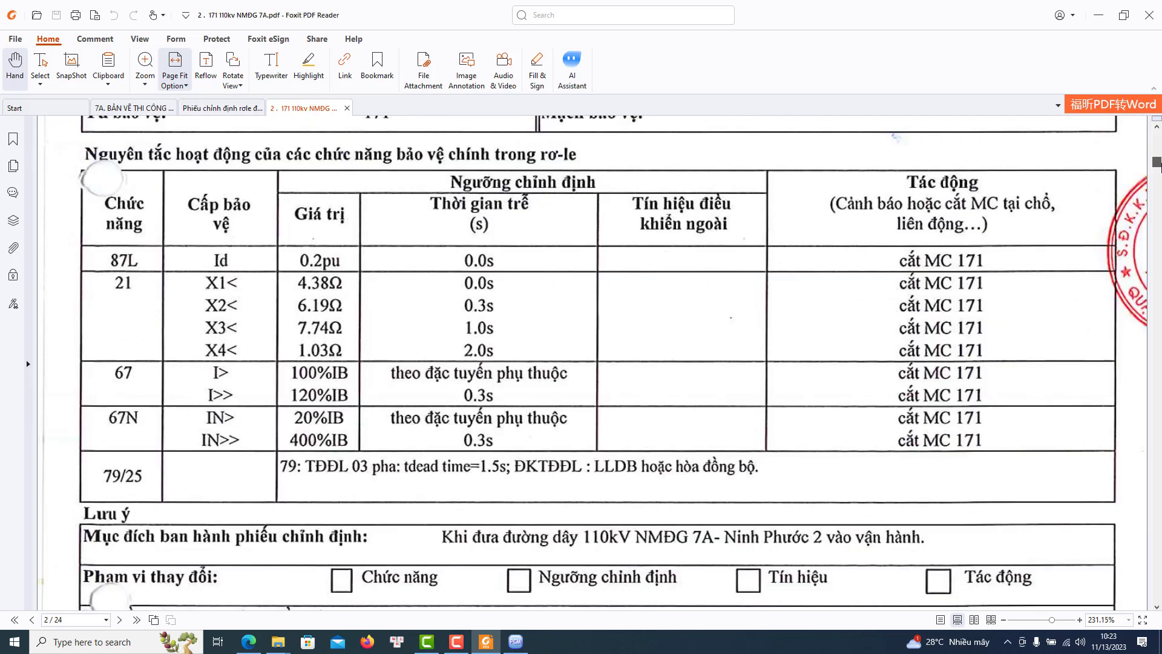
pyautogui.moveTo(1158, 164); pyautogui.dragTo(1156, 273)
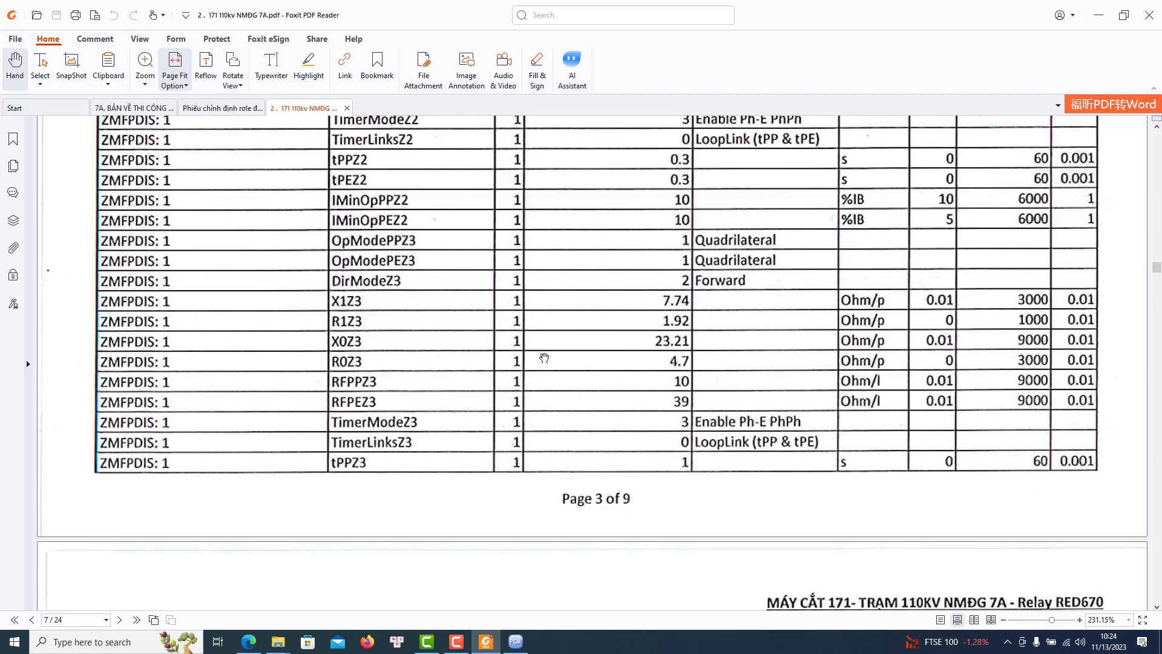
pyautogui.scroll(4, 514, 361)
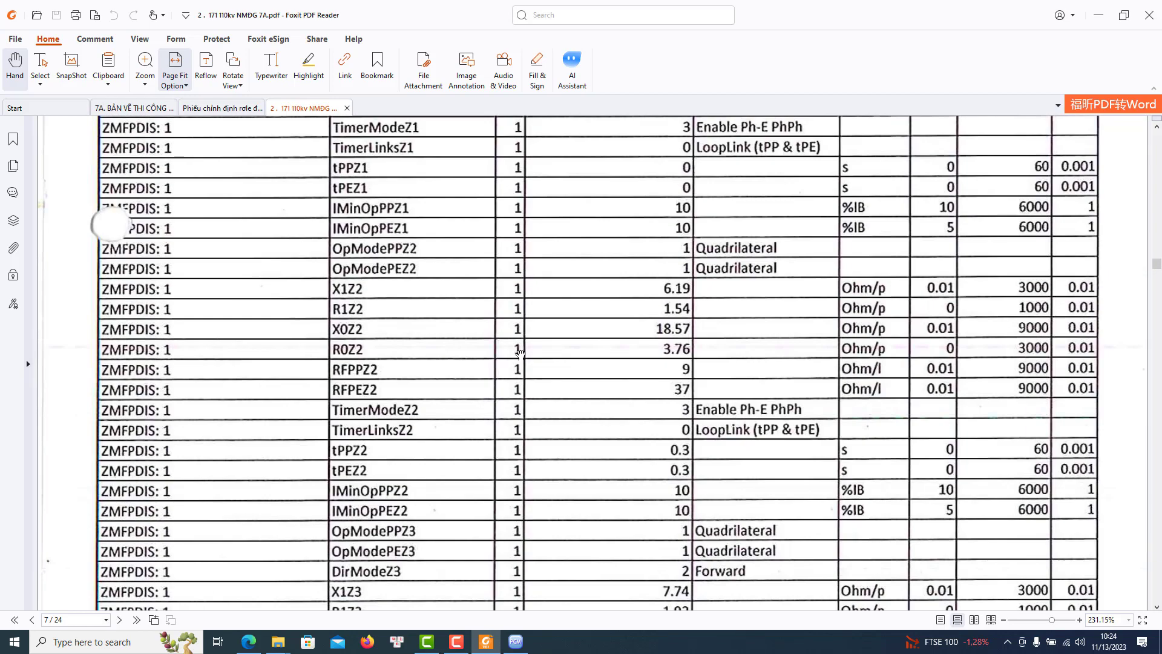
pyautogui.scroll(1, 524, 348)
pyautogui.scroll(-10, 528, 335)
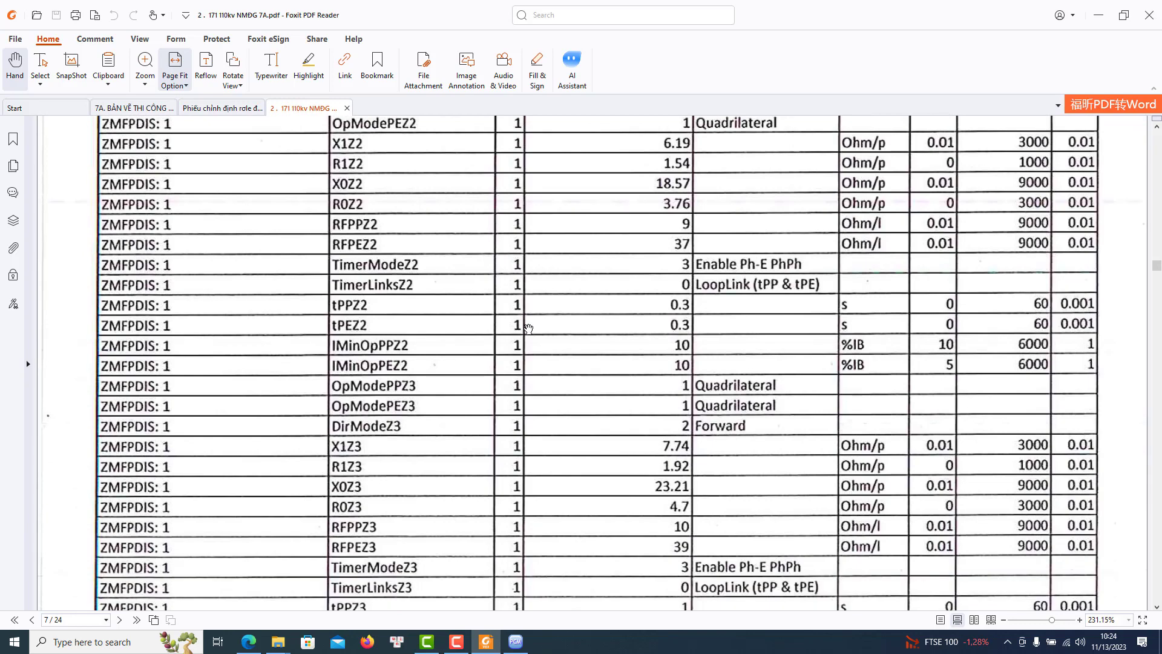
pyautogui.scroll(-3, 531, 321)
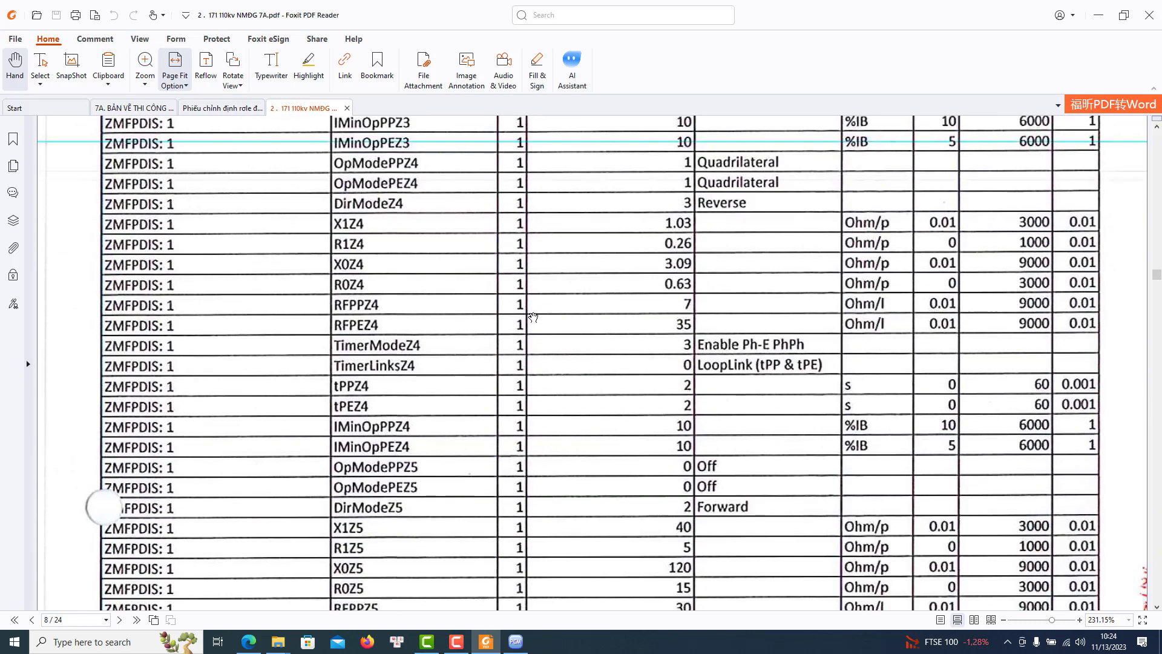
# Switch to PCM600 and examine the fault-detection phase outputs of the ZMFPDIS block on the PROTECTION page
pyautogui.scroll(-2, 460, 342)
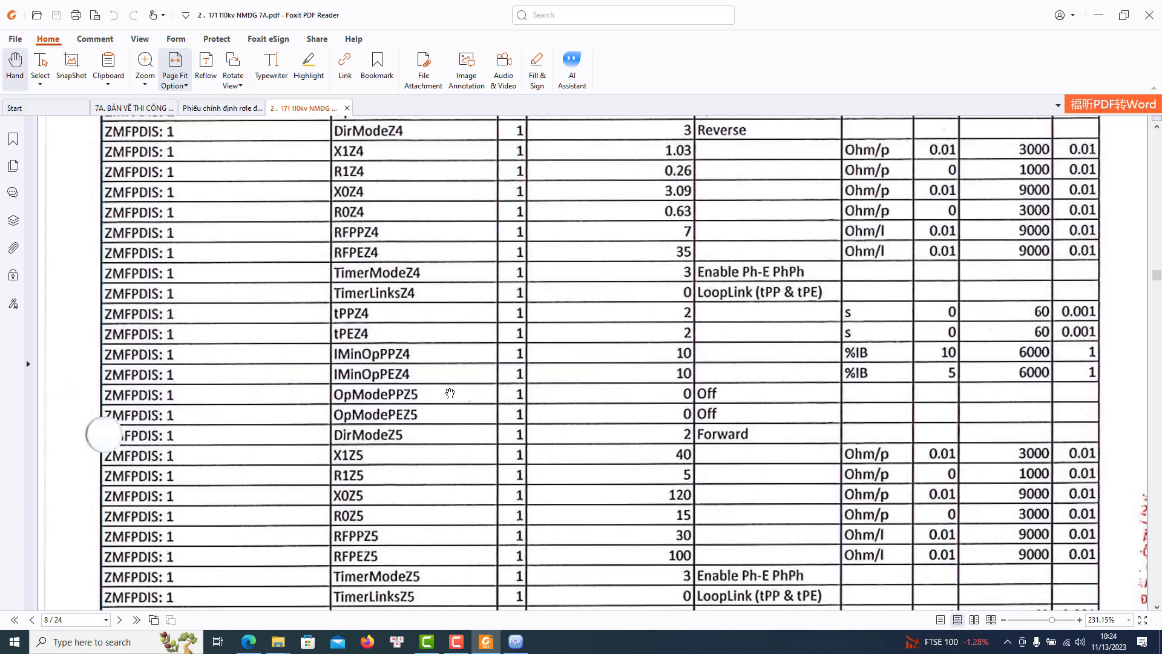
pyautogui.click(516, 643)
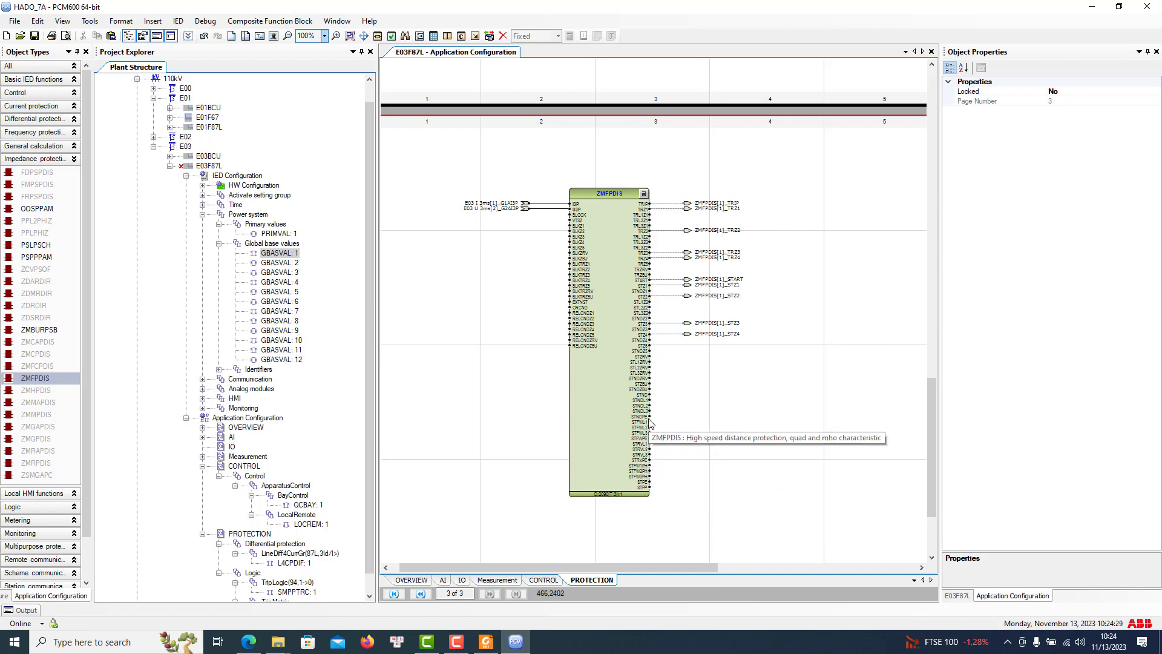
pyautogui.click(643, 450)
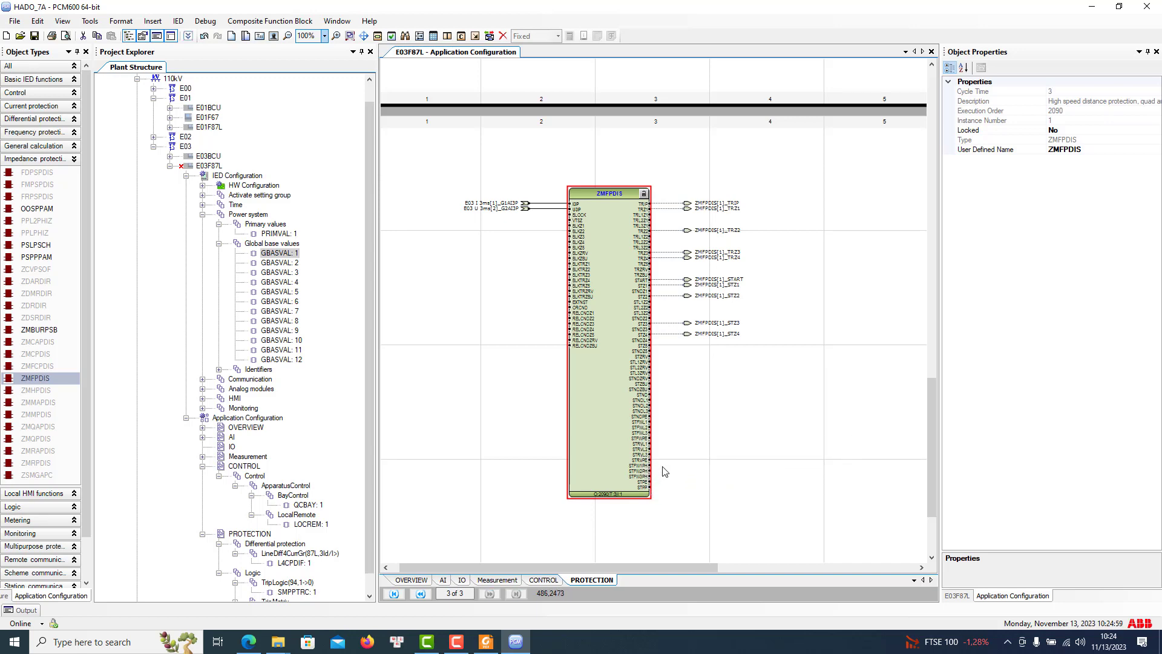
pyautogui.keyDown('ctrl'); pyautogui.scroll(2, 674, 474); pyautogui.keyUp('ctrl')
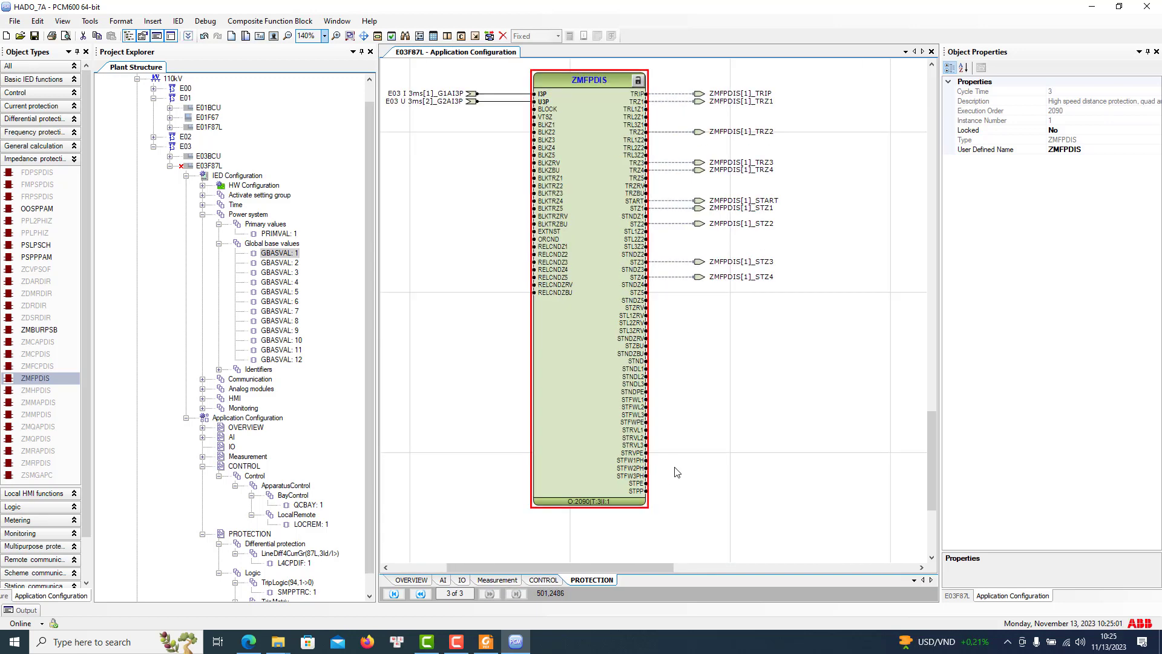
pyautogui.keyDown('ctrl'); pyautogui.scroll(1, 681, 466); pyautogui.keyUp('ctrl')
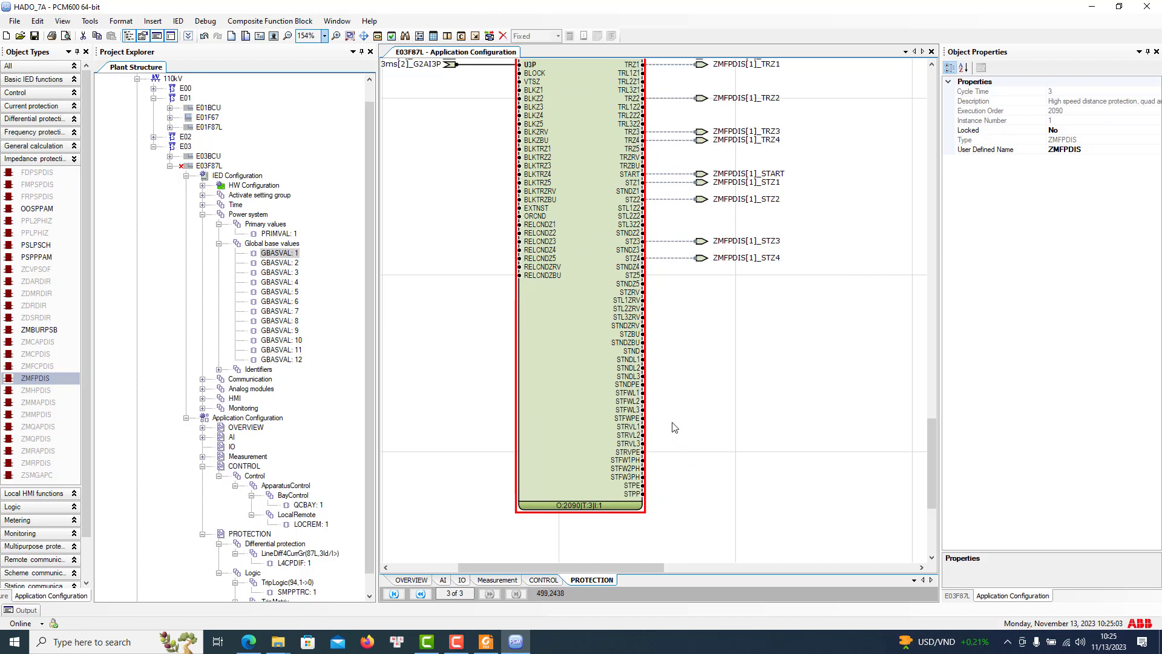
pyautogui.moveTo(635, 431)
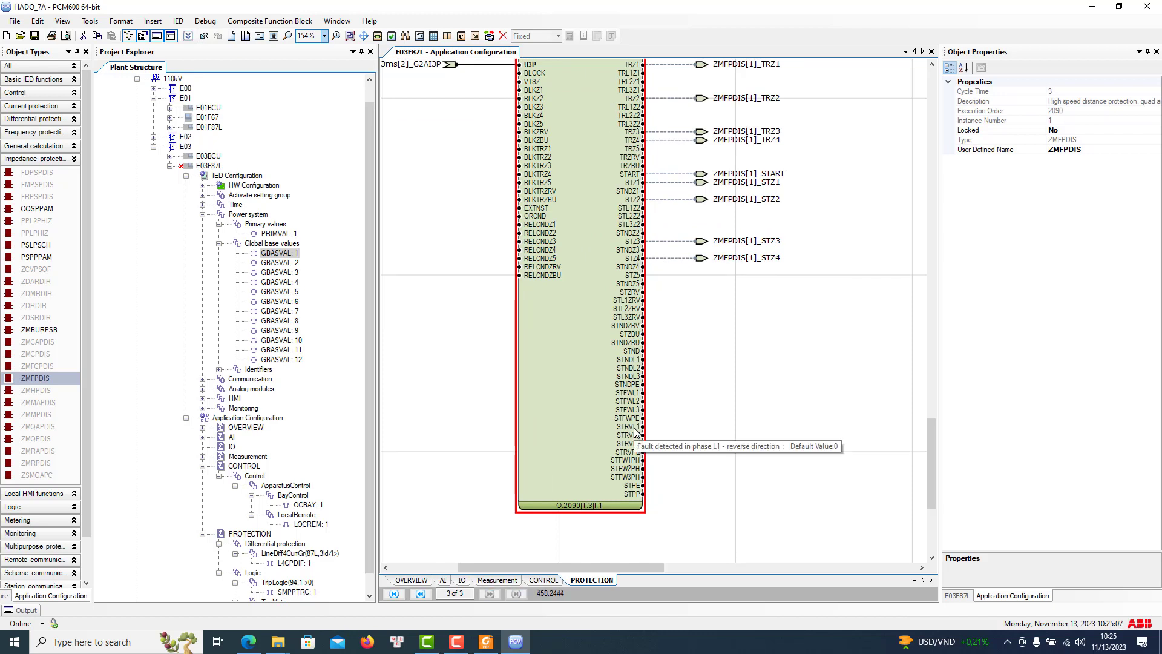
pyautogui.moveTo(630, 361)
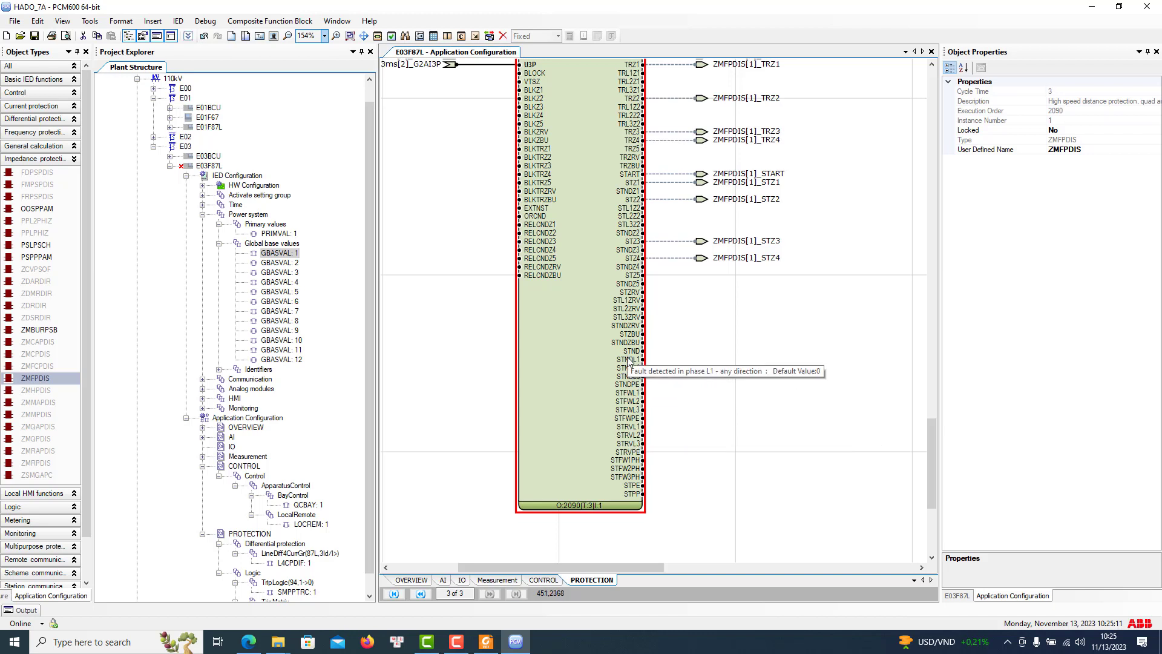
# Connect new variables with their default names to the STNDL1, STNDL2 and STNDL3 outputs of the ZMFPDIS block
pyautogui.rightClick(630, 361)
pyautogui.click(914, 371)
pyautogui.click(630, 368)
pyautogui.rightClick(630, 368)
pyautogui.moveTo(700, 379)
pyautogui.click(853, 379)
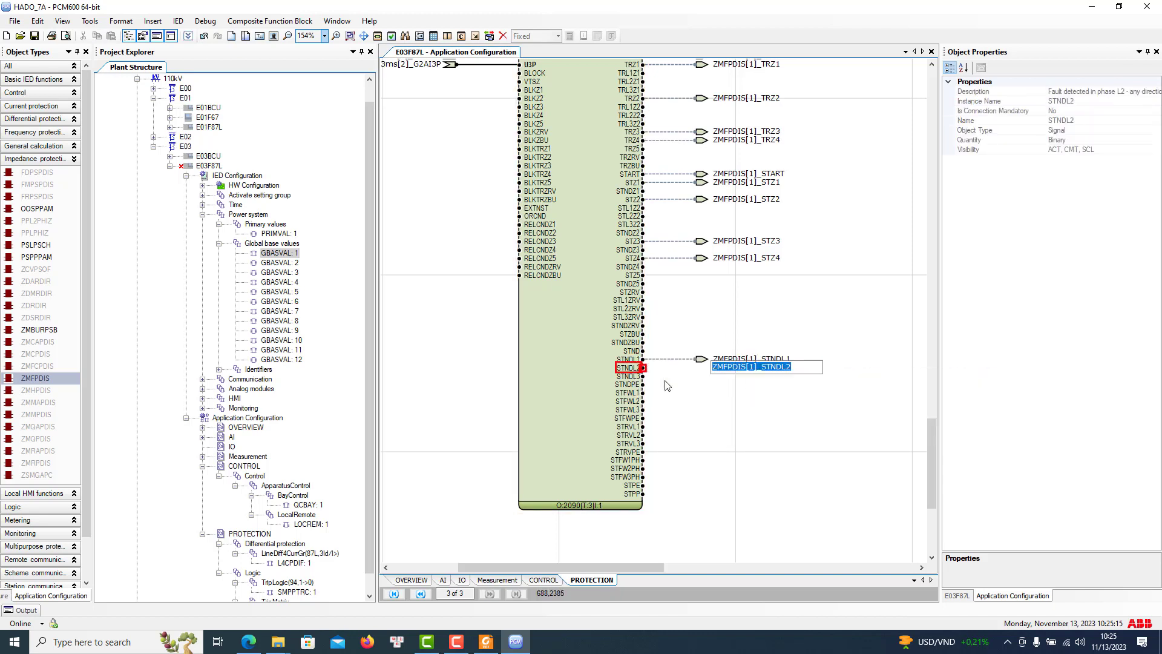
pyautogui.click(684, 388)
pyautogui.rightClick(629, 376)
pyautogui.moveTo(666, 382)
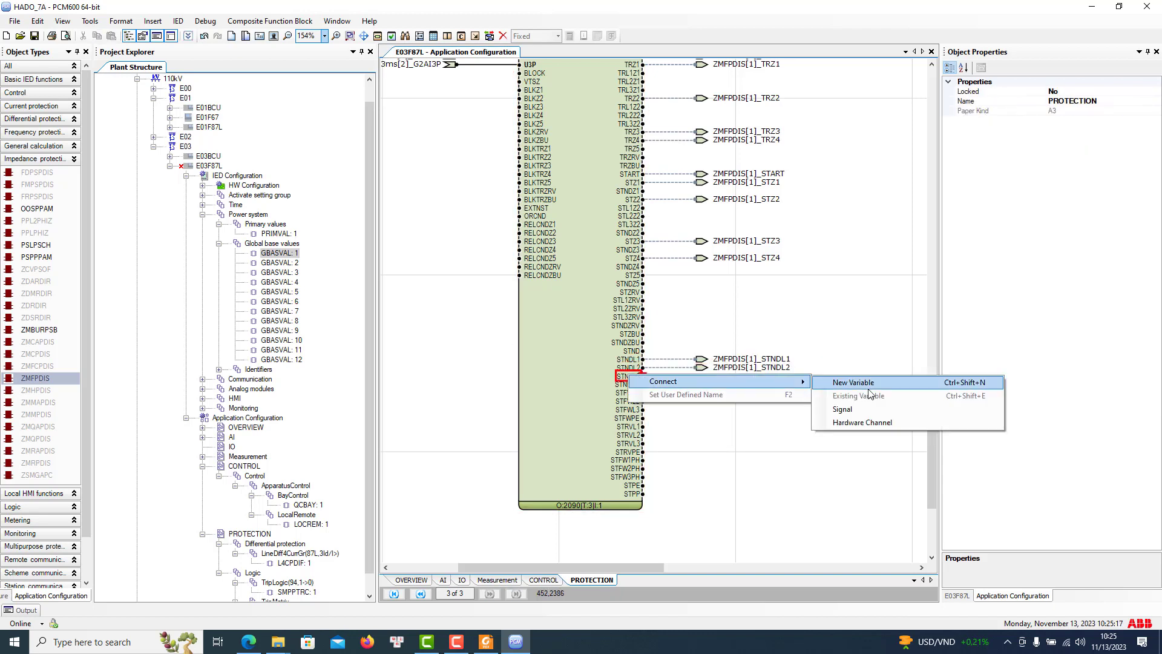
pyautogui.click(853, 382)
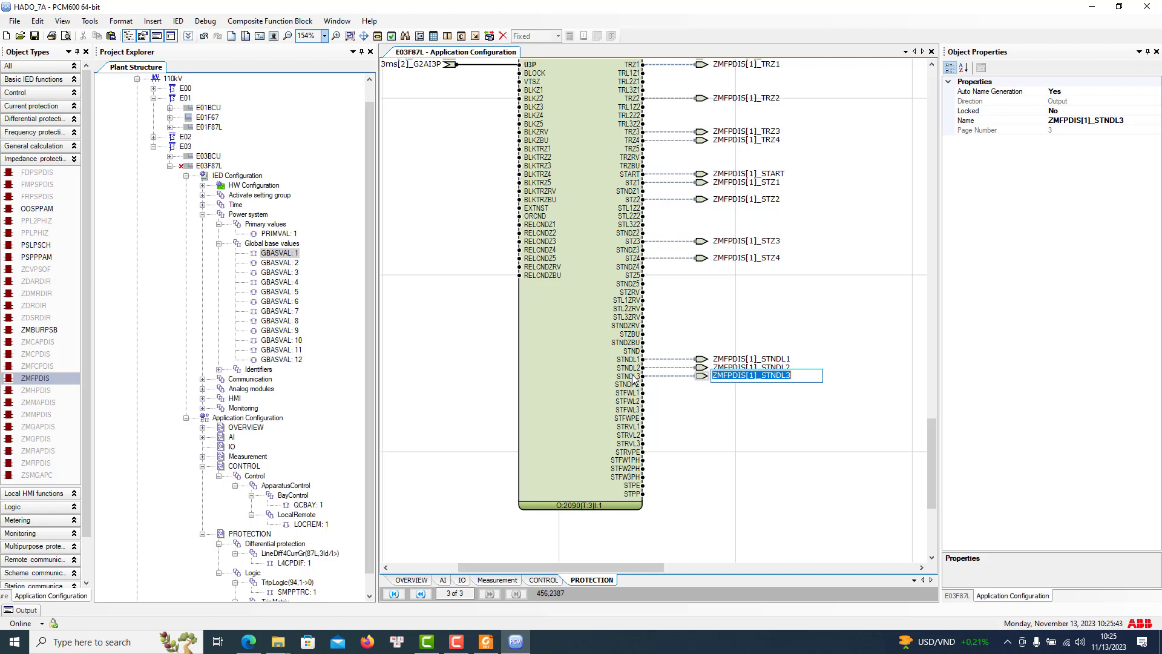
pyautogui.click(760, 321)
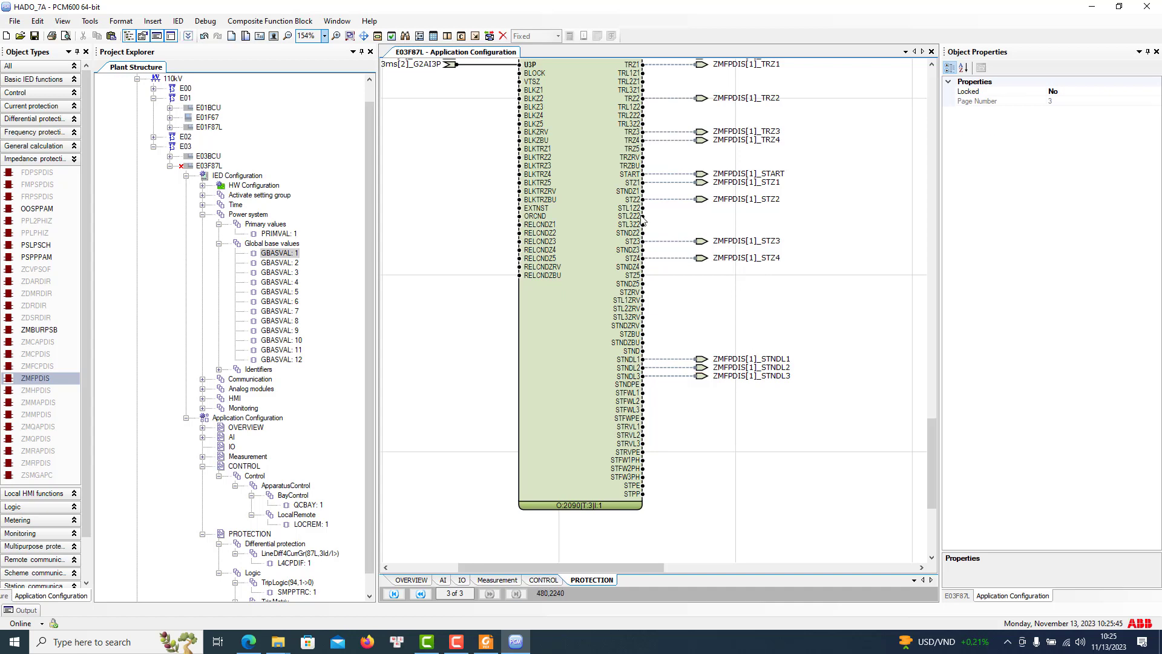
# Set the user defined name of the ZMFPDIS block to F21
pyautogui.click(584, 189)
pyautogui.scroll(3, 594, 256)
pyautogui.rightClick(594, 256)
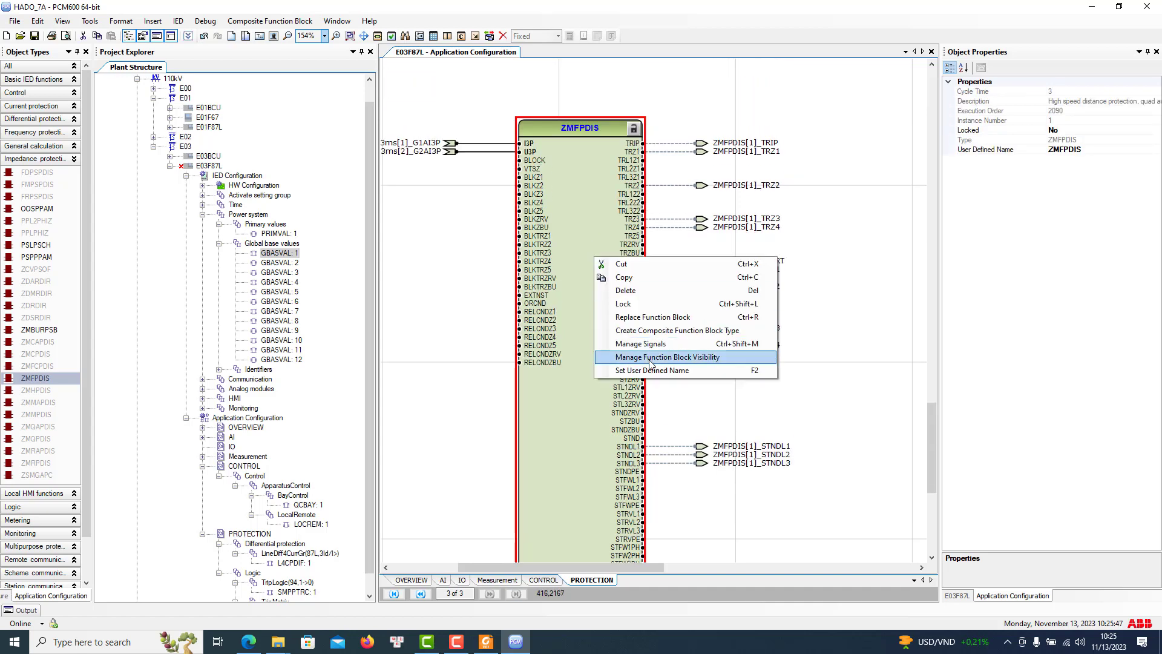
pyautogui.click(653, 370)
pyautogui.write('f')
pyautogui.press('BackSpace')
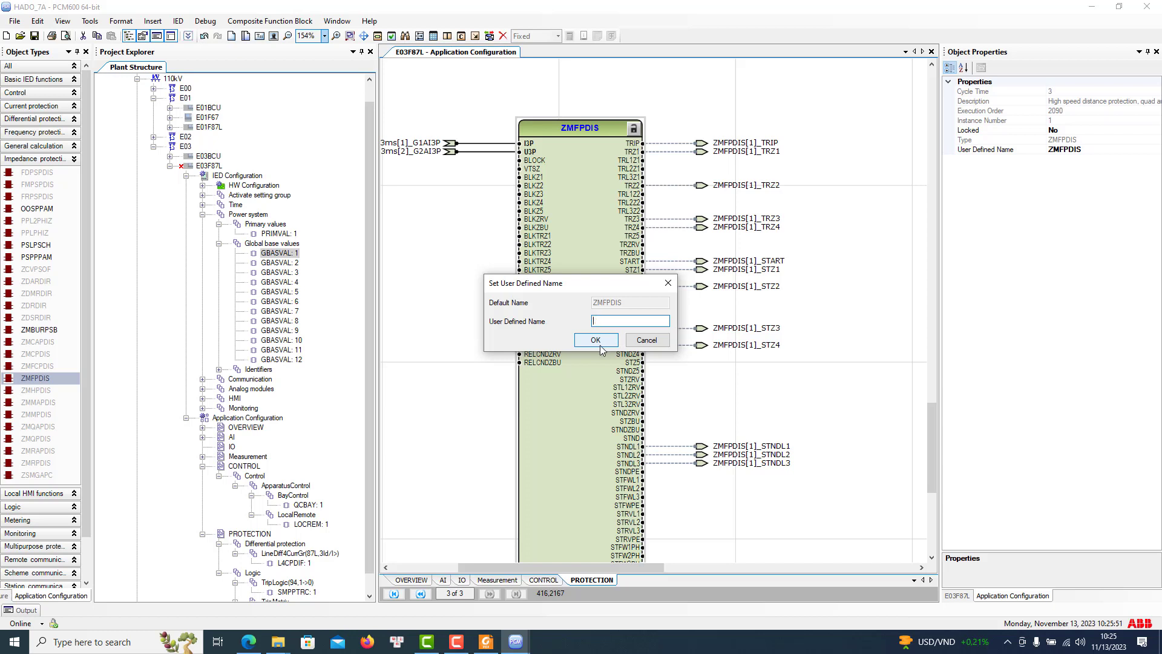
pyautogui.write('F21')
pyautogui.click(596, 340)
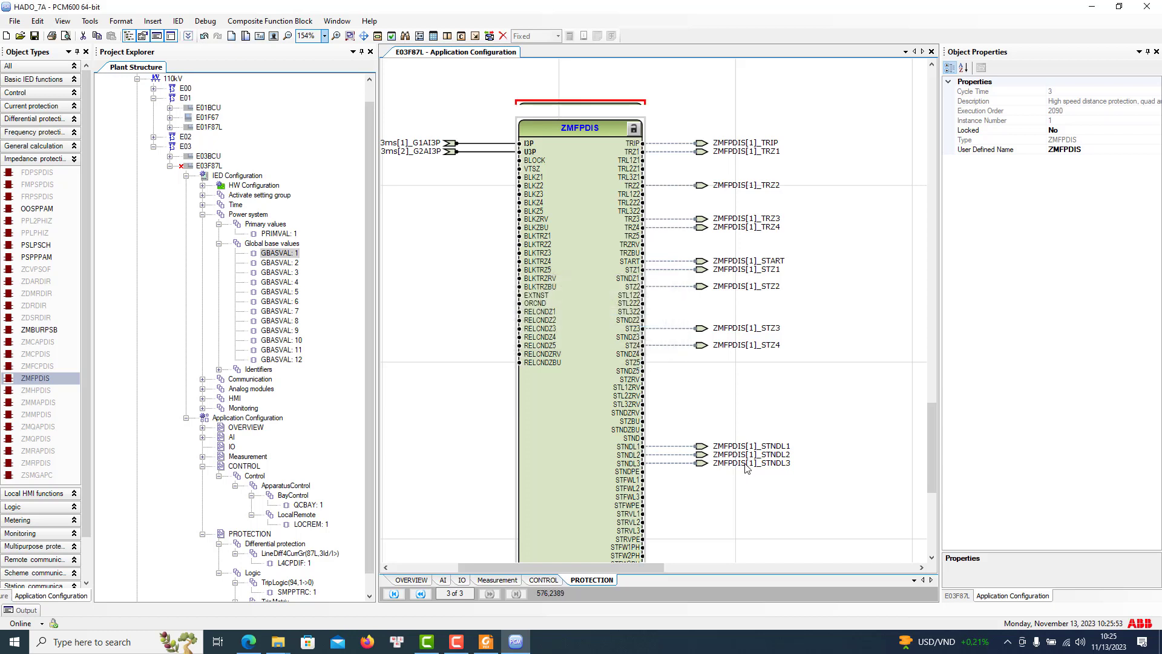
# Copy the variable name F21[1]_STNDL1 and connect that existing variable to the PHSELL1 input of the LMBRFLO fault locator block
pyautogui.doubleClick(741, 445)
pyautogui.hotkey('ctrl', 'c')
pyautogui.click(882, 374)
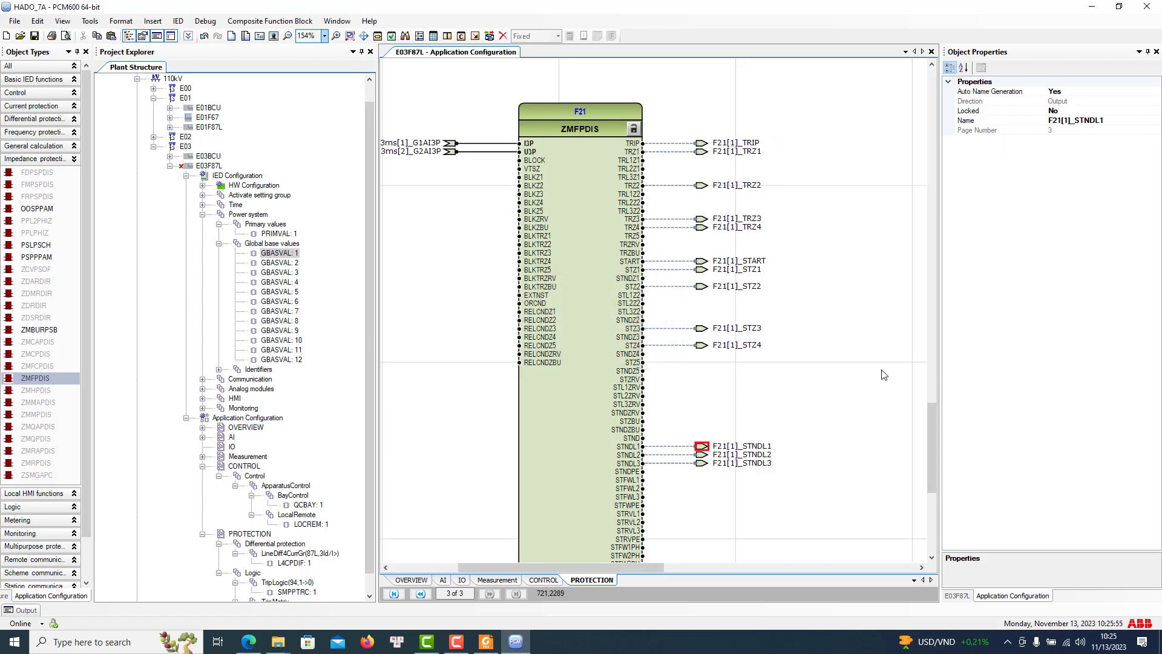
pyautogui.moveTo(936, 418); pyautogui.dragTo(931, 286)
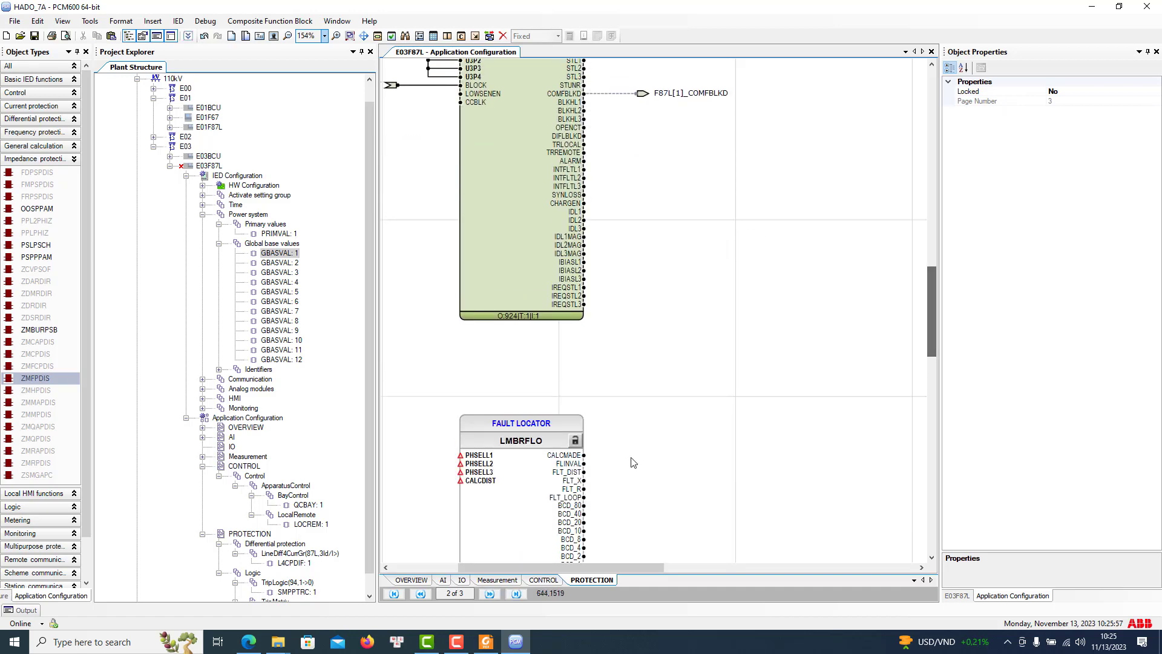
pyautogui.click(488, 462)
pyautogui.rightClick(488, 462)
pyautogui.moveTo(635, 461)
pyautogui.click(767, 475)
pyautogui.hotkey('ctrl', 'v')
pyautogui.click(604, 404)
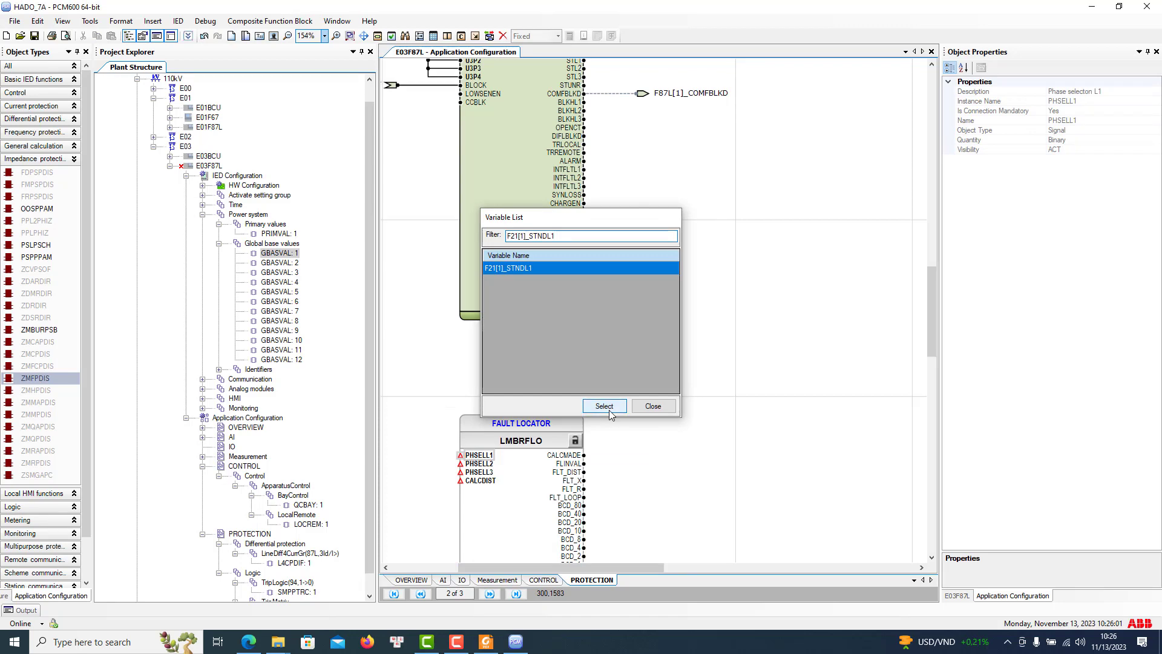
# Connect the existing variable F21[1]_STNDL2 to the PHSELL2 input of the LMBRFLO block
pyautogui.moveTo(594, 567); pyautogui.dragTo(521, 567)
pyautogui.rightClick(659, 463)
pyautogui.moveTo(696, 472)
pyautogui.click(953, 479)
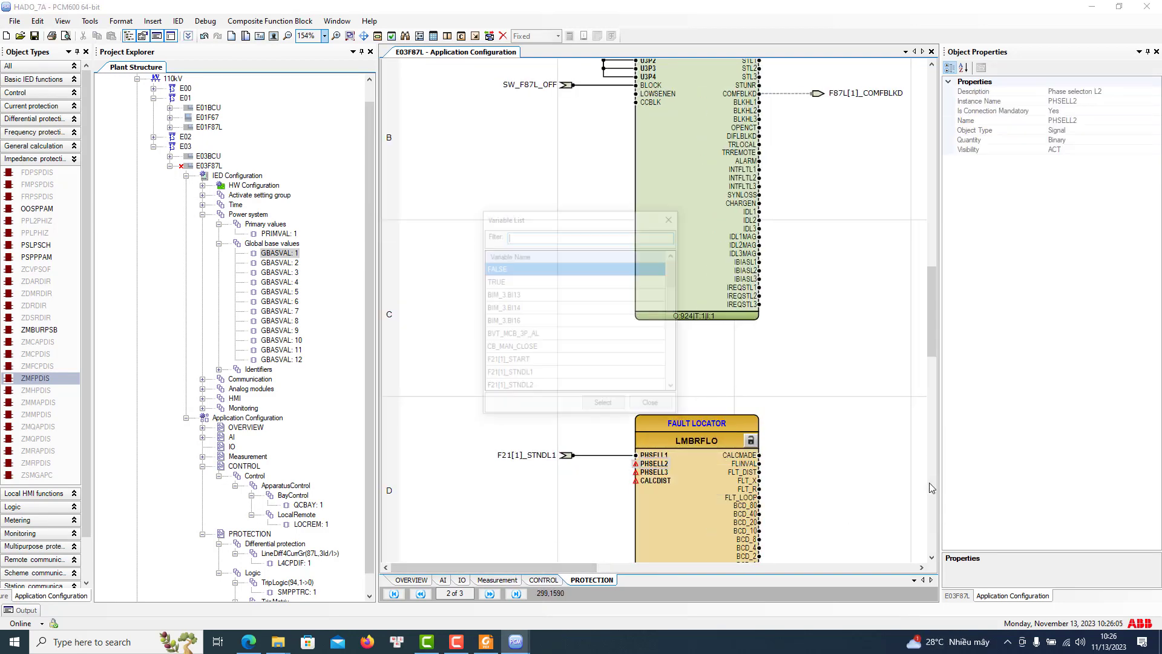
pyautogui.hotkey('ctrl', 'v')
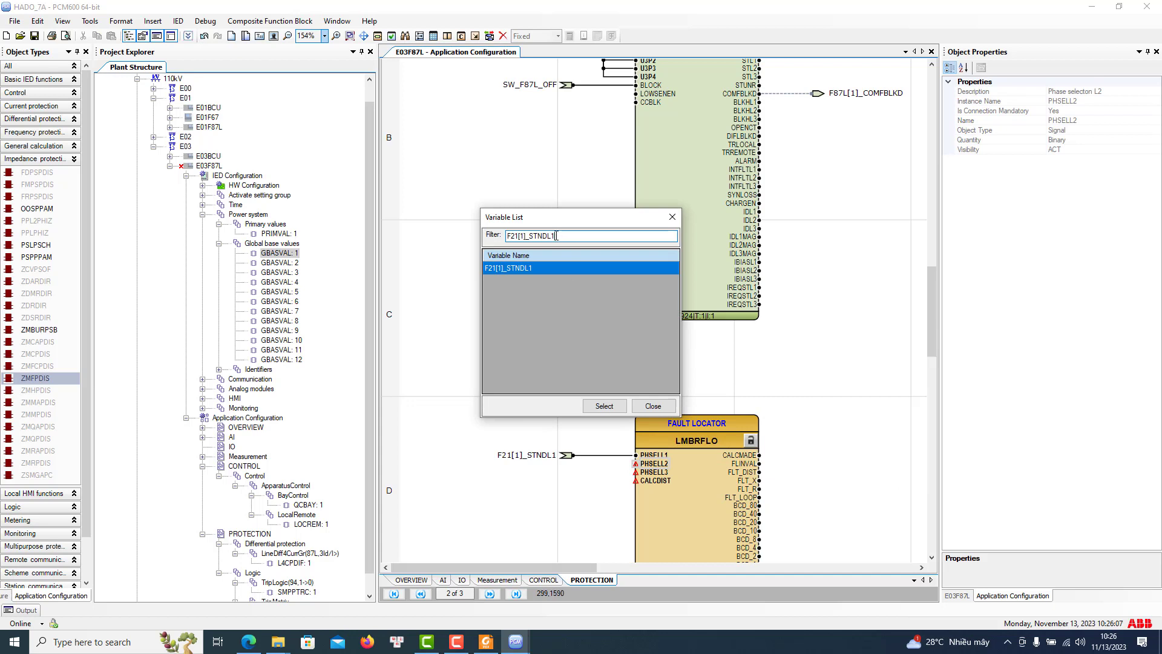
pyautogui.click(604, 406)
# Connect the existing variable F21[1]_STNDL3 to the PHSELL3 input of the LMBRFLO block
pyautogui.click(654, 472)
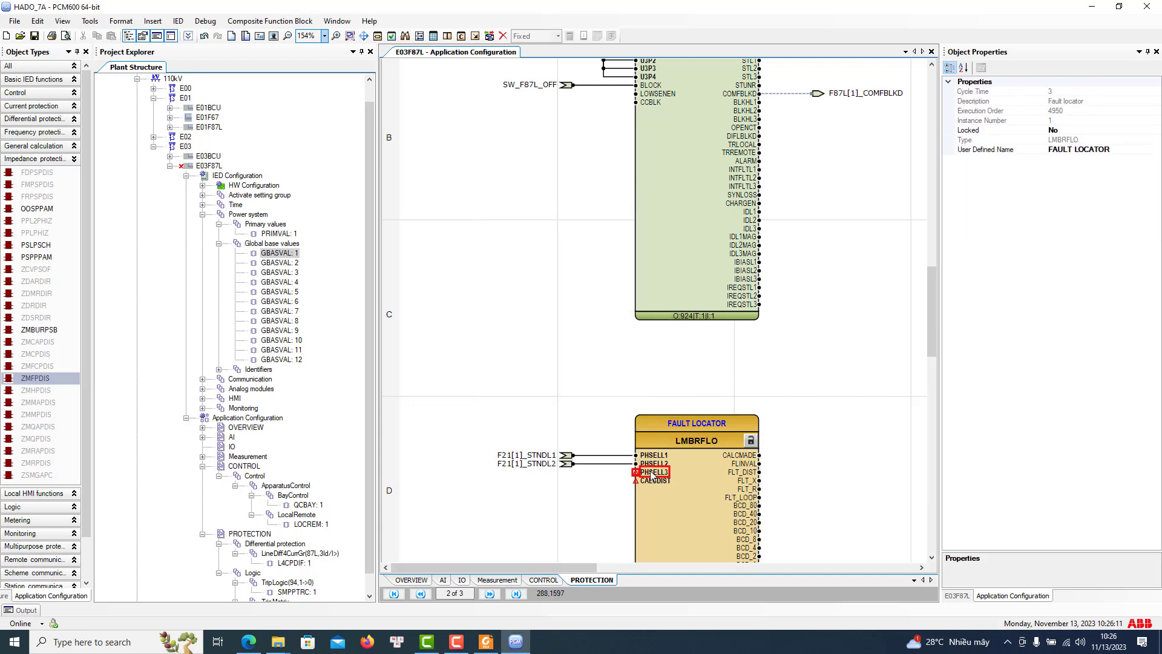
pyautogui.rightClick(654, 472)
pyautogui.moveTo(787, 479)
pyautogui.click(938, 494)
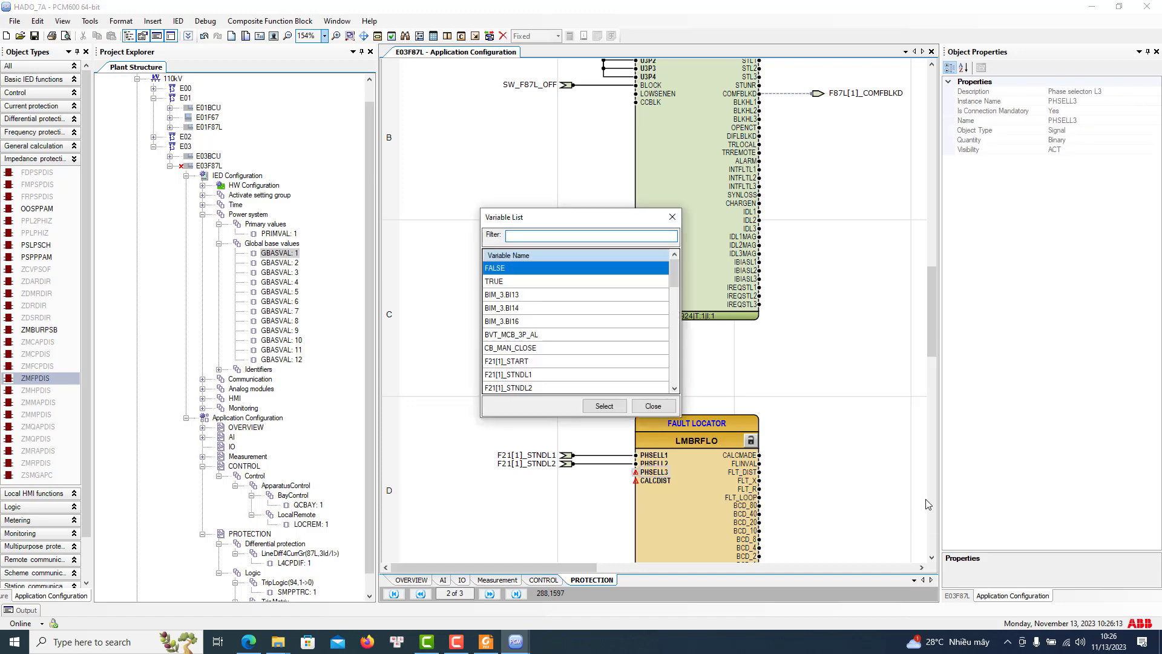
pyautogui.hotkey('ctrl', 'v')
pyautogui.press('BackSpace')
pyautogui.write('3')
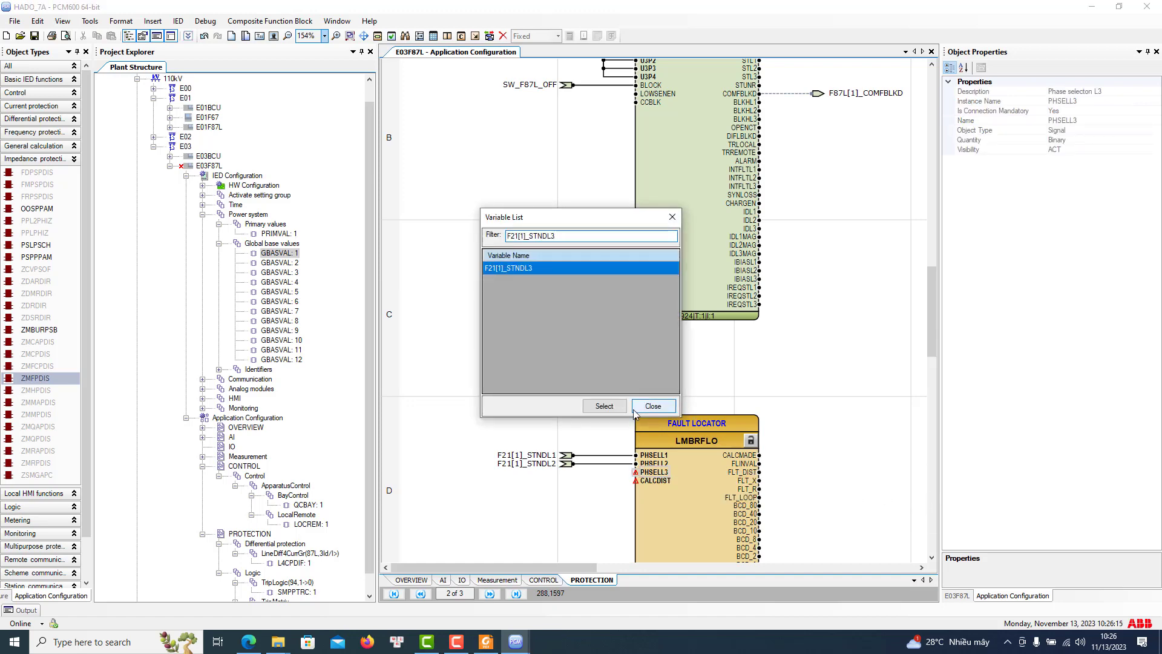
pyautogui.click(604, 405)
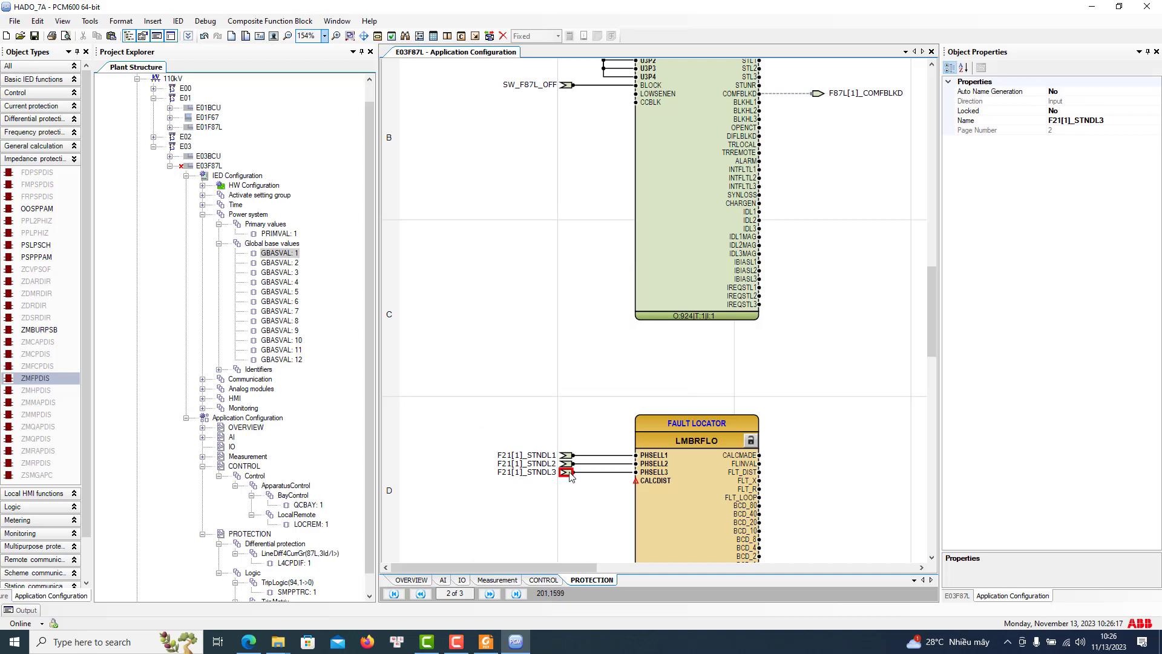
# Follow the F21[1]_STNDL3 variable from the fault locator to its source on the F21 block and view the page at 100% zoom
pyautogui.rightClick(567, 472)
pyautogui.moveTo(656, 533)
pyautogui.click(802, 535)
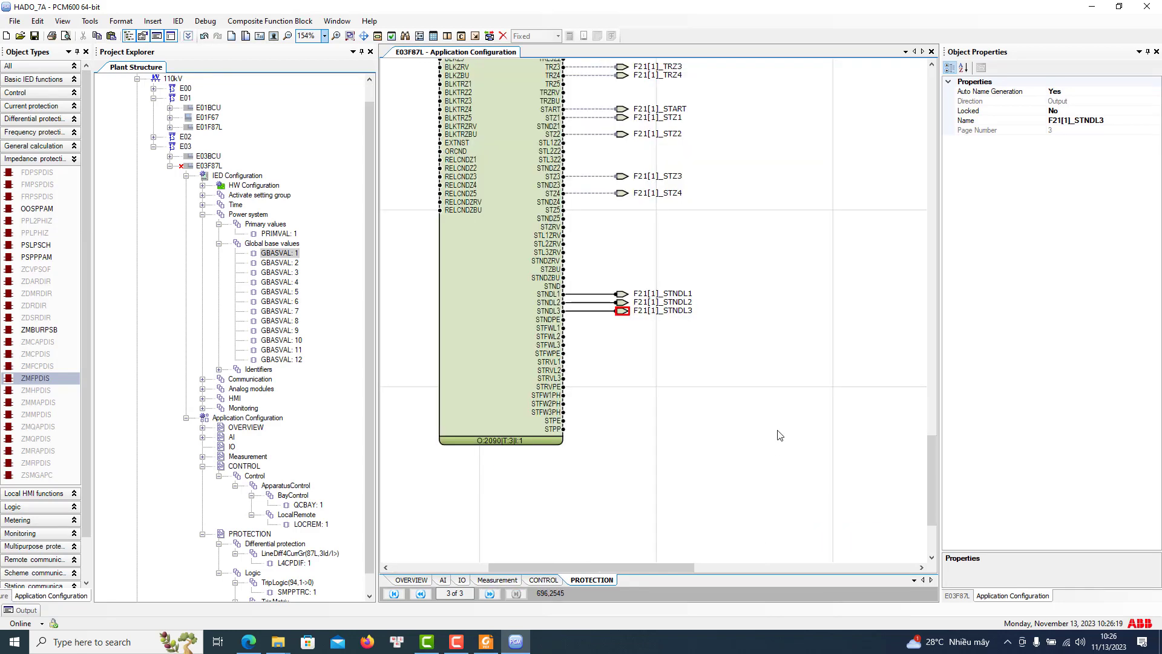
pyautogui.scroll(2, 781, 436)
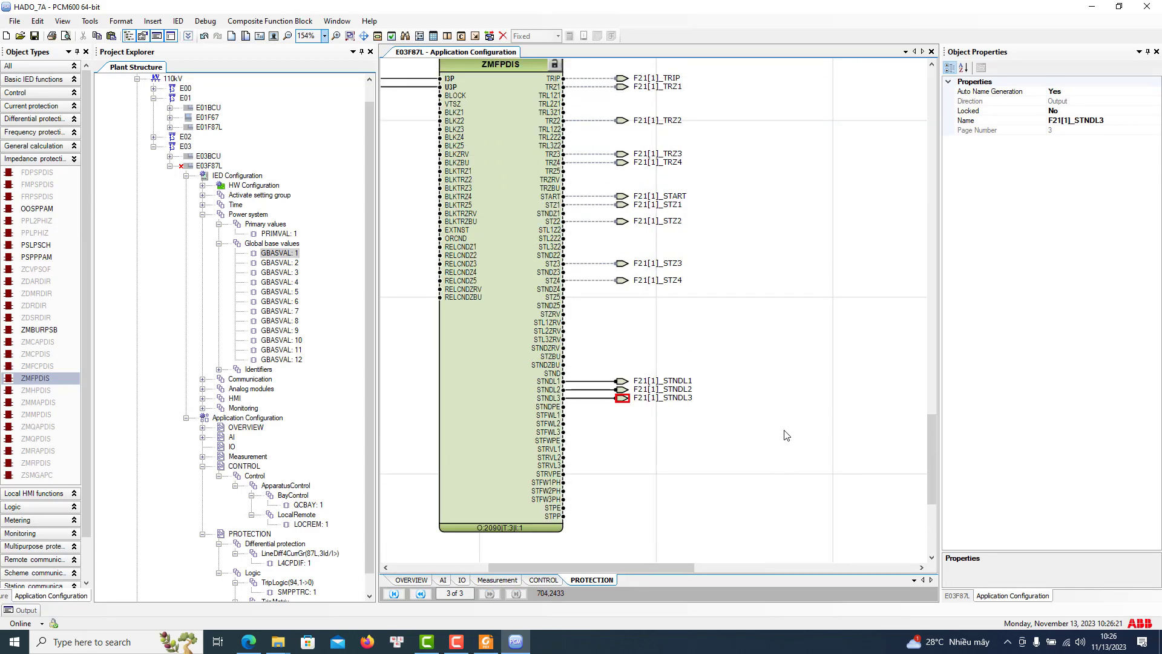
pyautogui.click(324, 36)
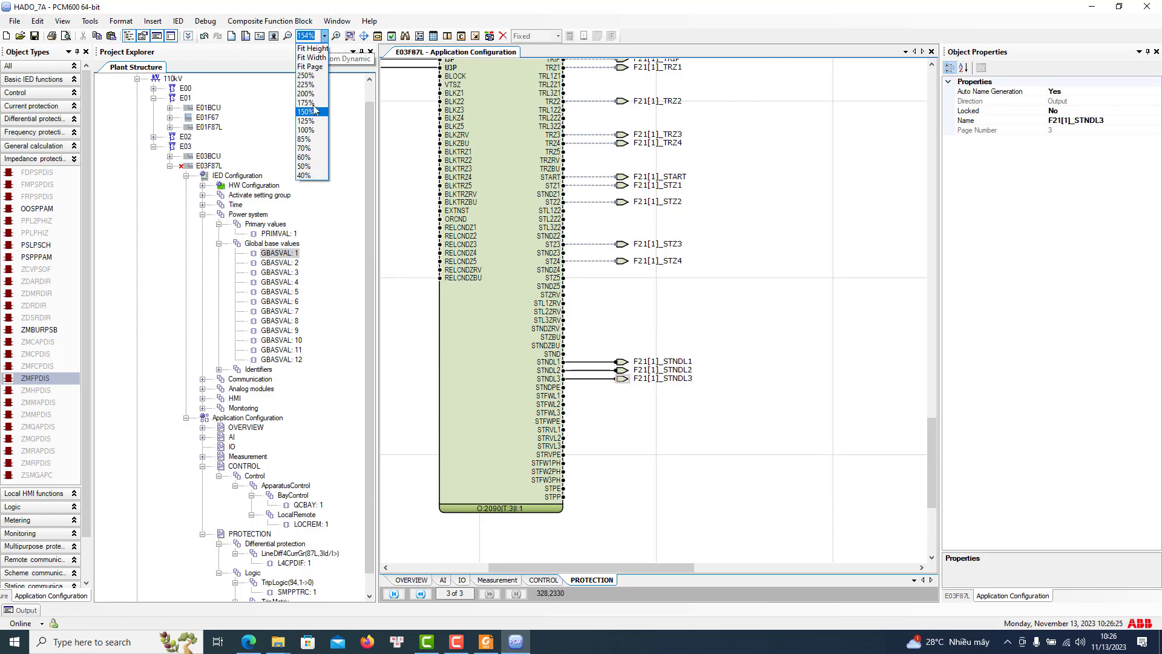
pyautogui.click(317, 134)
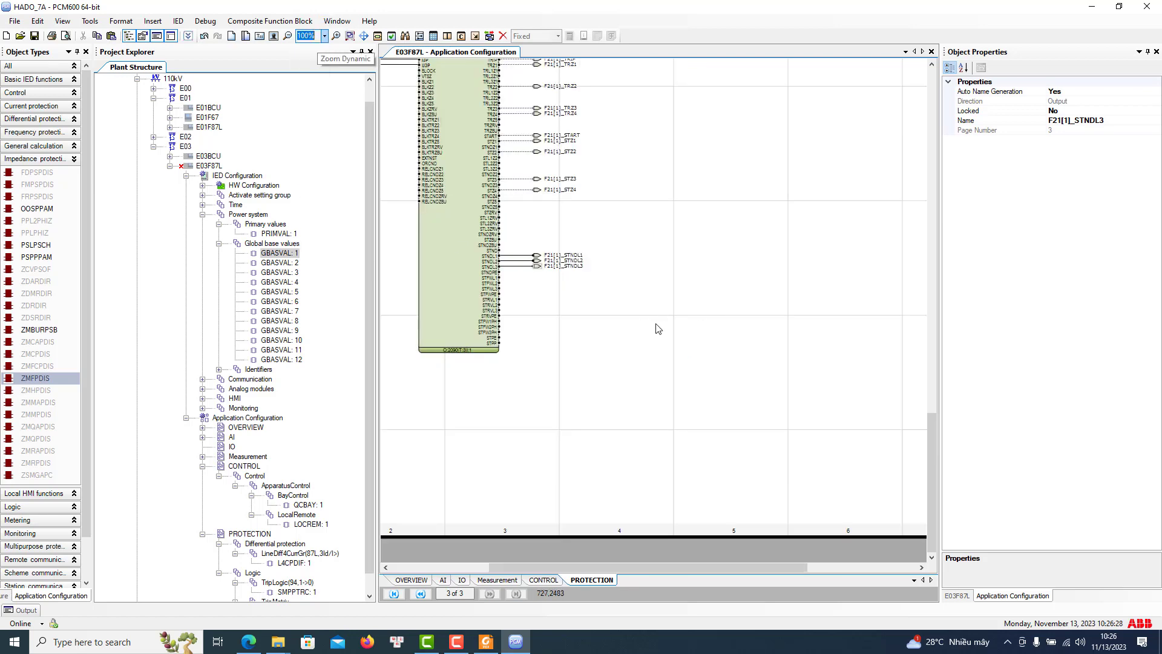
pyautogui.moveTo(614, 569); pyautogui.dragTo(563, 567)
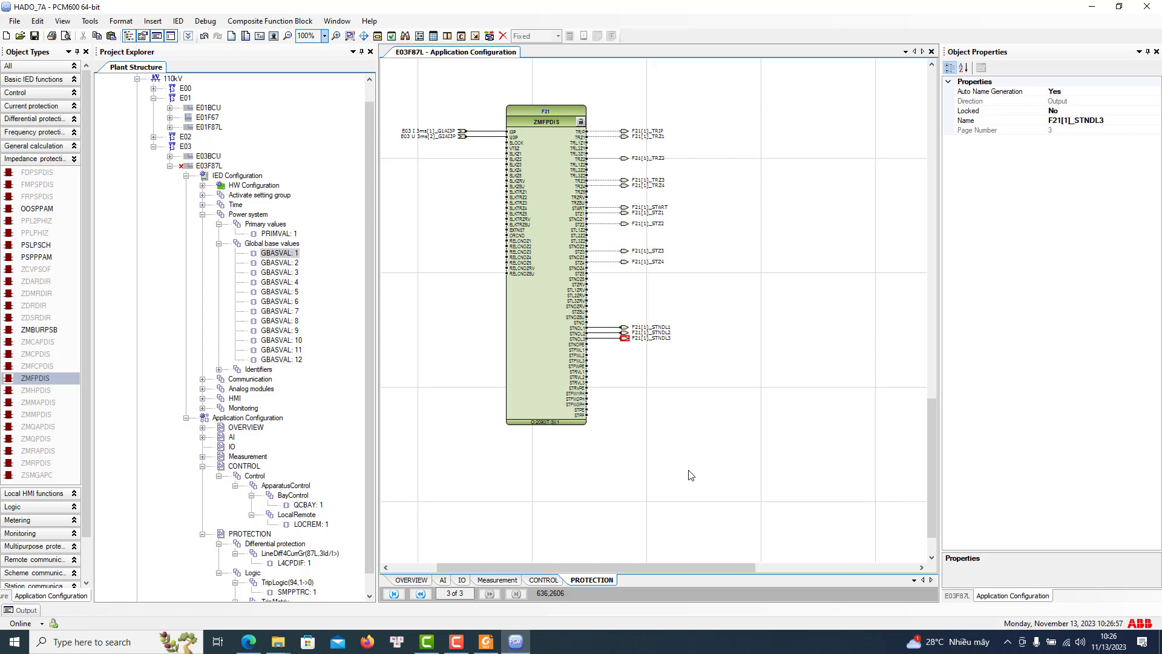
# Switch to Foxit PDF Reader and review the LMBRFLO, ZMFPDIS and ZMRPSB settings in the settings sheet
pyautogui.click(486, 641)
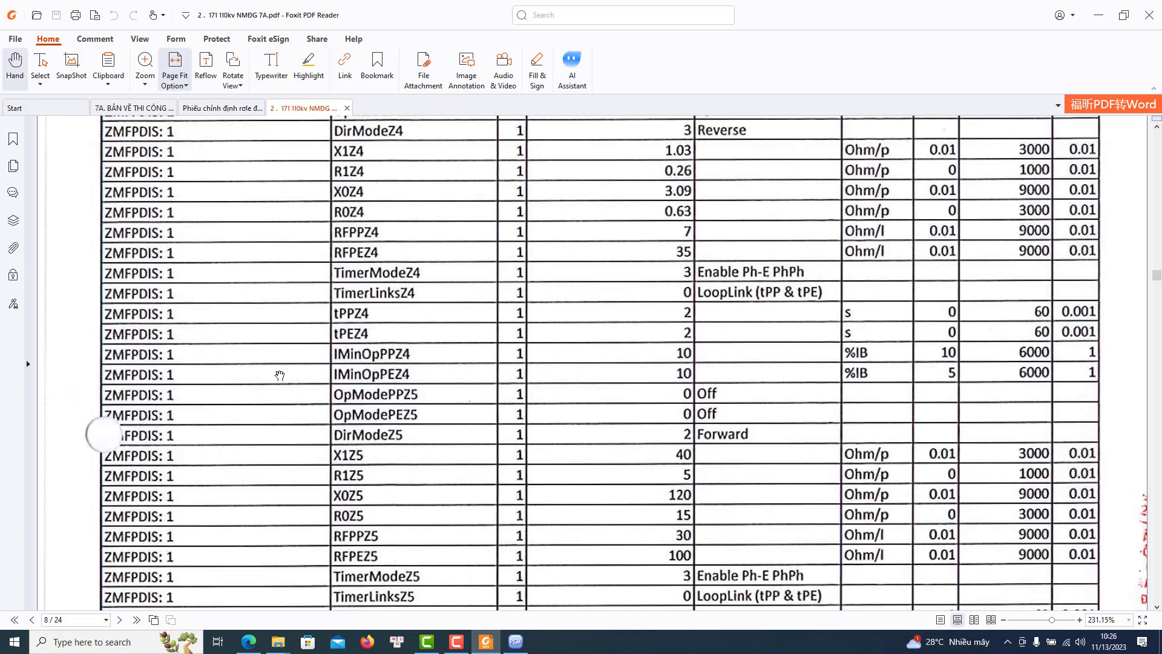
pyautogui.scroll(20, 277, 376)
pyautogui.scroll(10, 347, 352)
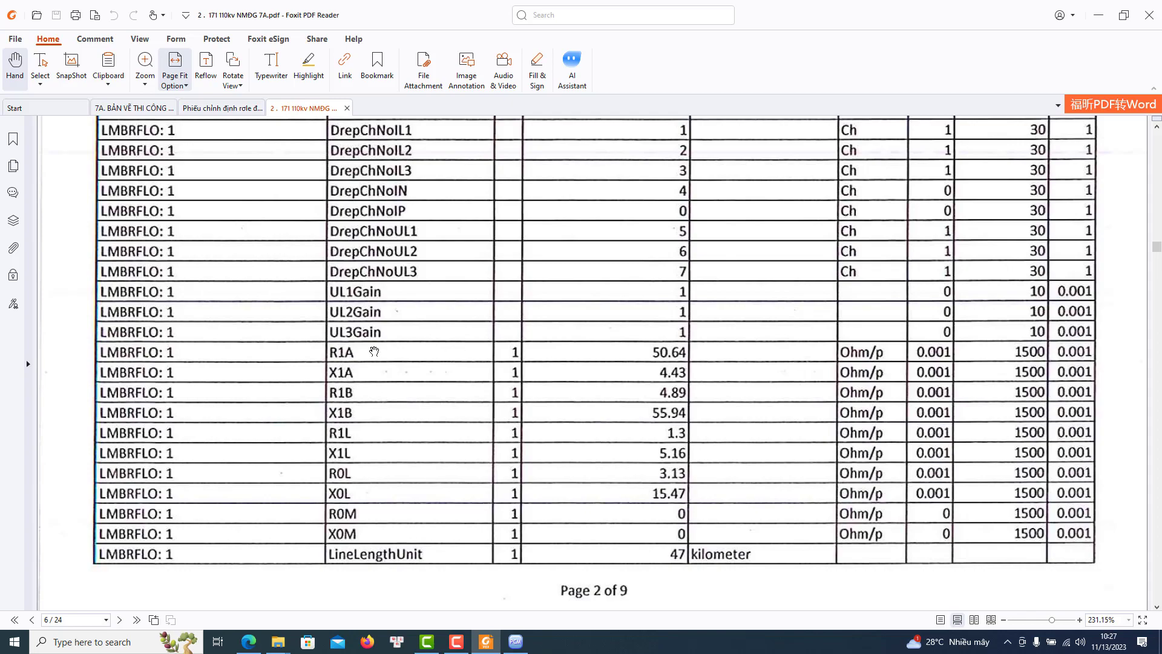
pyautogui.scroll(-10, 341, 532)
pyautogui.scroll(-12, 346, 503)
pyautogui.scroll(-15, 353, 495)
pyautogui.scroll(-15, 359, 477)
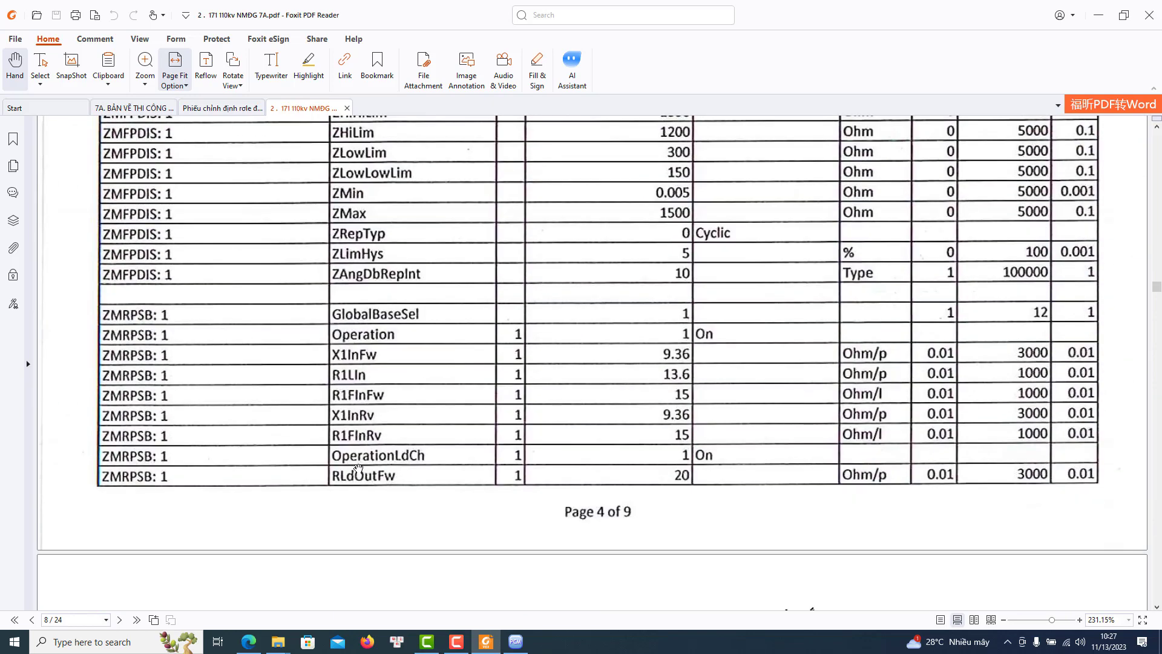
pyautogui.scroll(3, 338, 389)
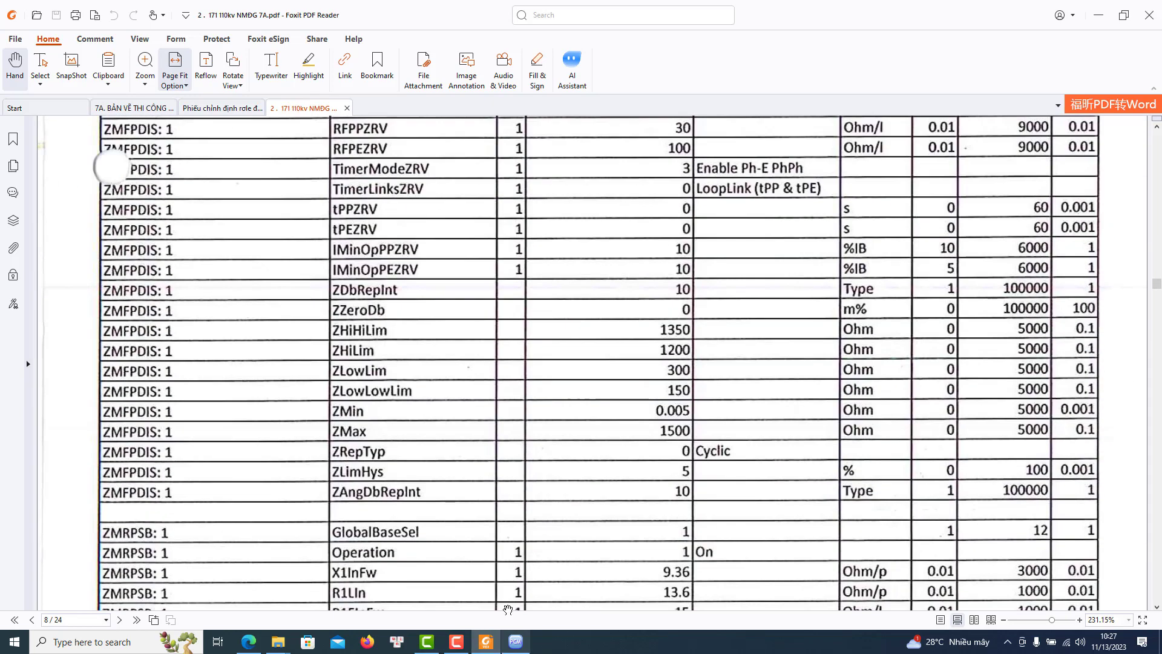
# Switch back to PCM600 and inspect the blocking inputs and start outputs of the F21 ZMFPDIS block
pyautogui.click(516, 642)
pyautogui.click(527, 173)
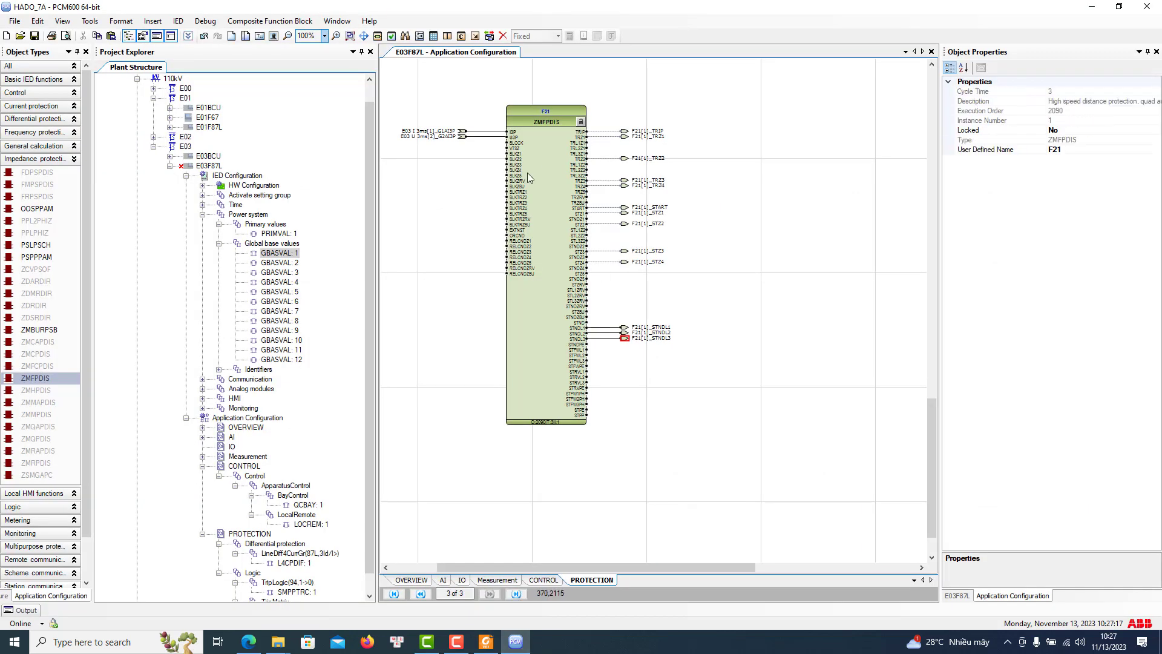
pyautogui.moveTo(555, 564); pyautogui.dragTo(492, 554)
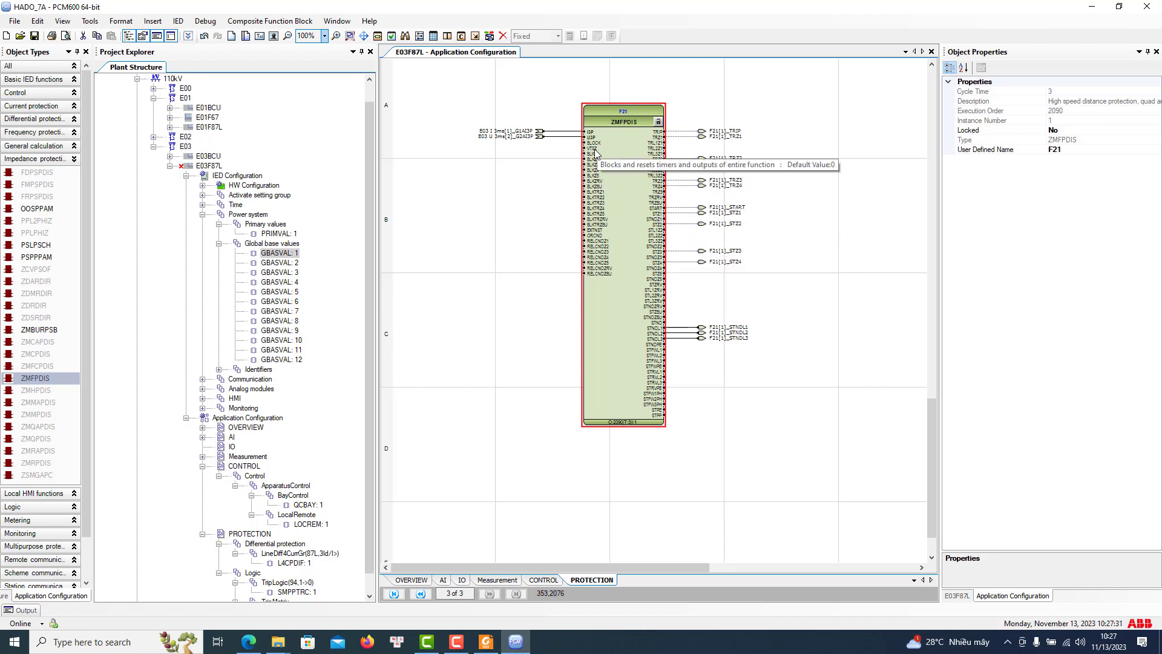
pyautogui.scroll(3, 599, 163)
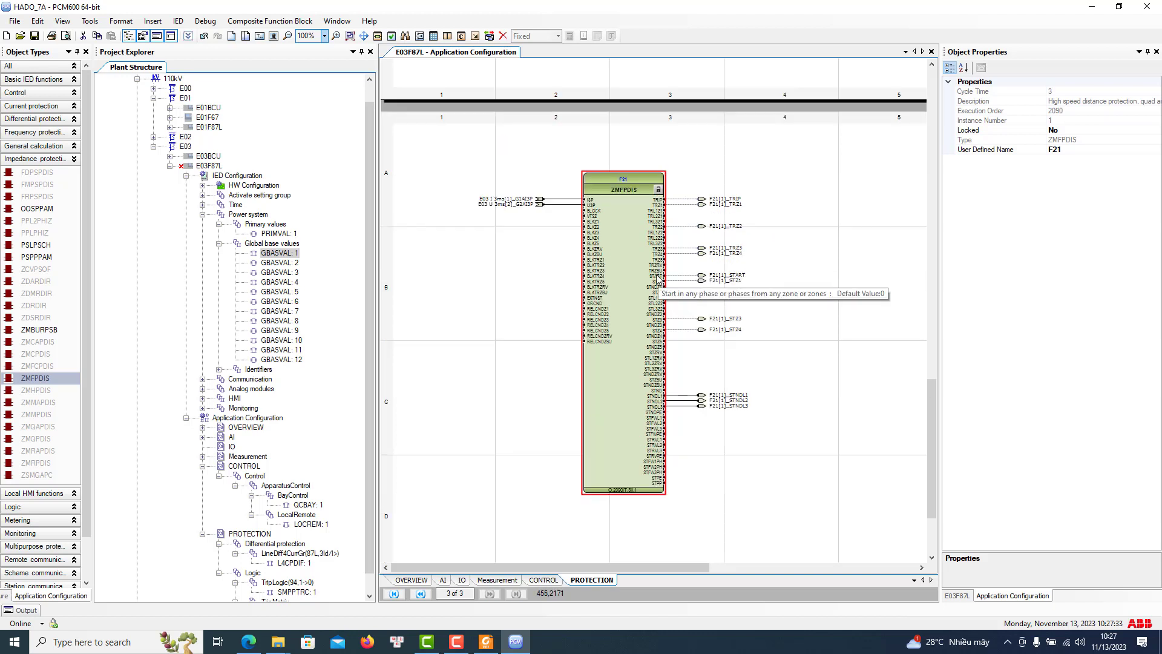
# Compare the LMBRFLO fault locator's phase inputs with the F21 outputs and browse the available Monitoring function blocks
pyautogui.scroll(3, 654, 275)
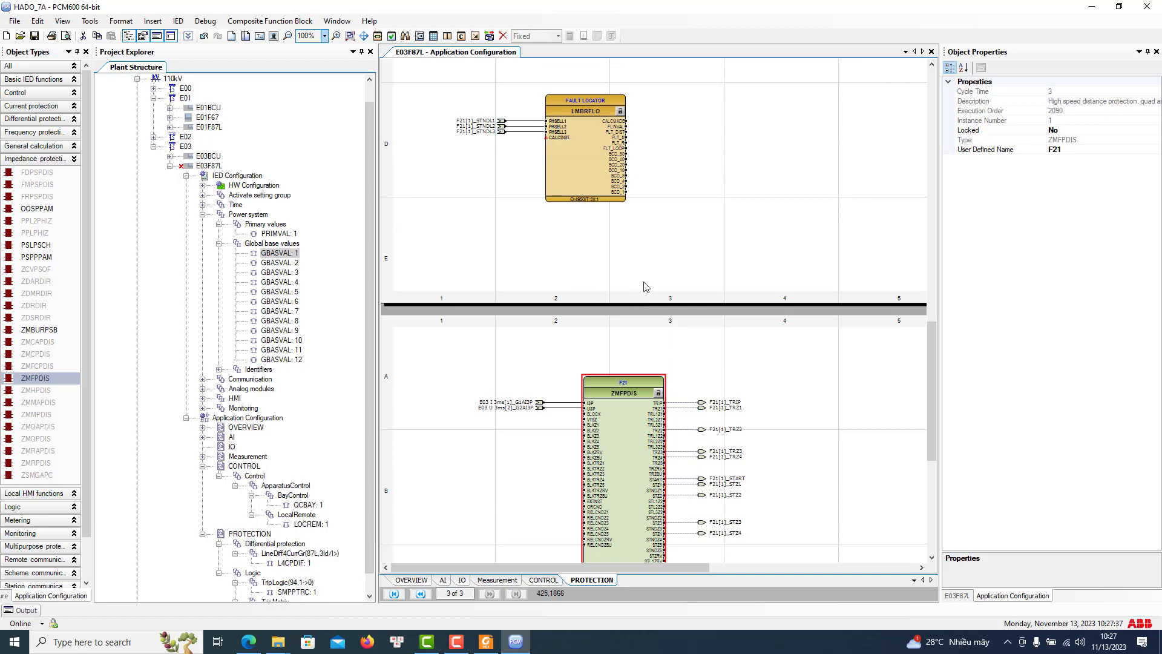
pyautogui.scroll(-3, 639, 283)
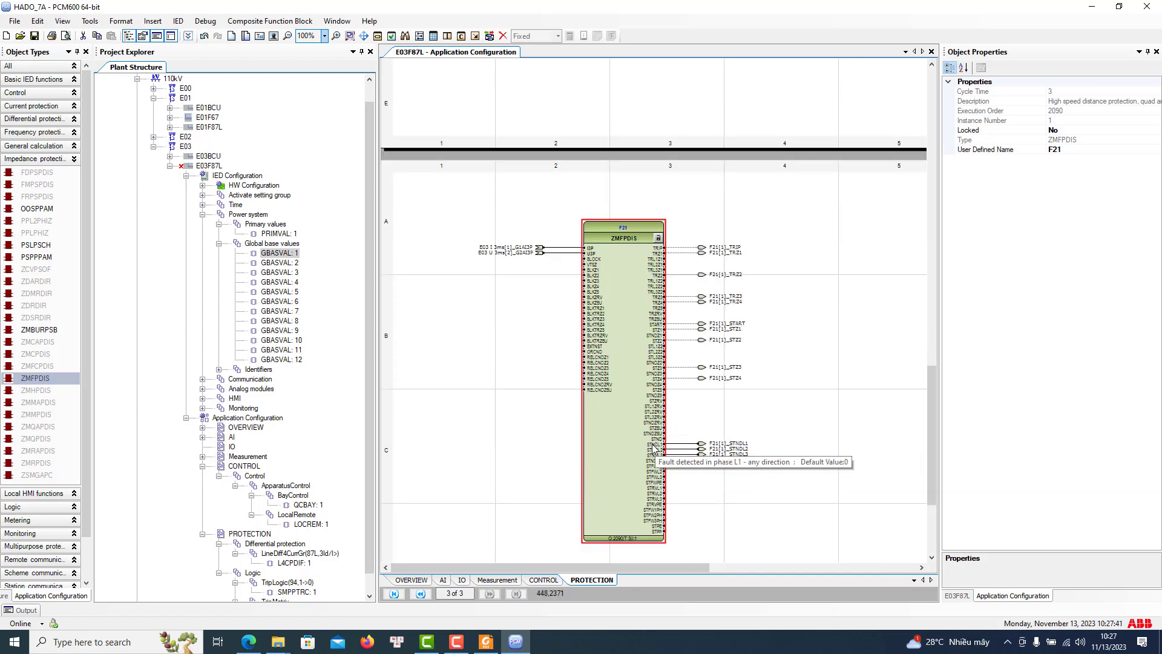
pyautogui.scroll(4, 759, 243)
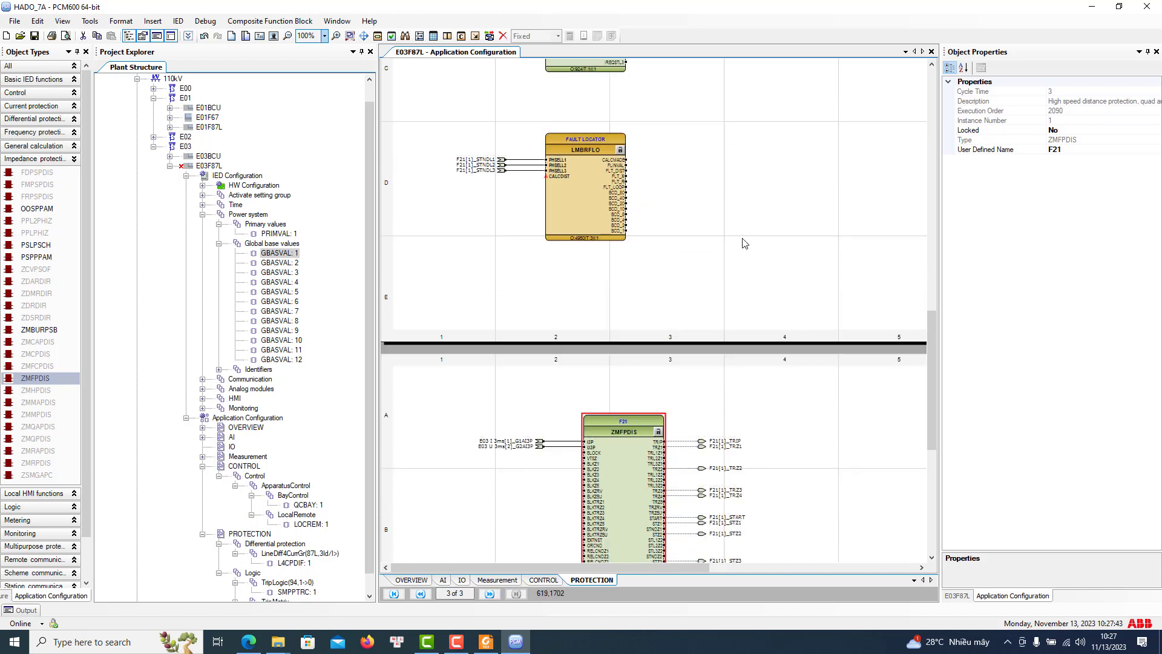
pyautogui.click(586, 198)
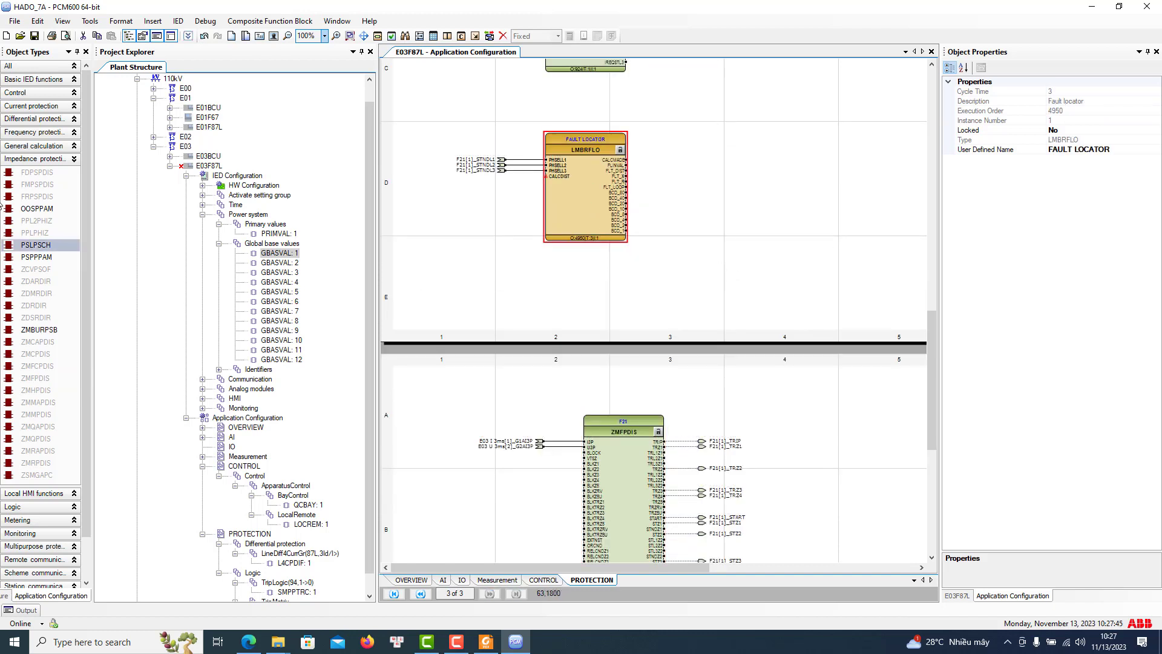
pyautogui.click(37, 159)
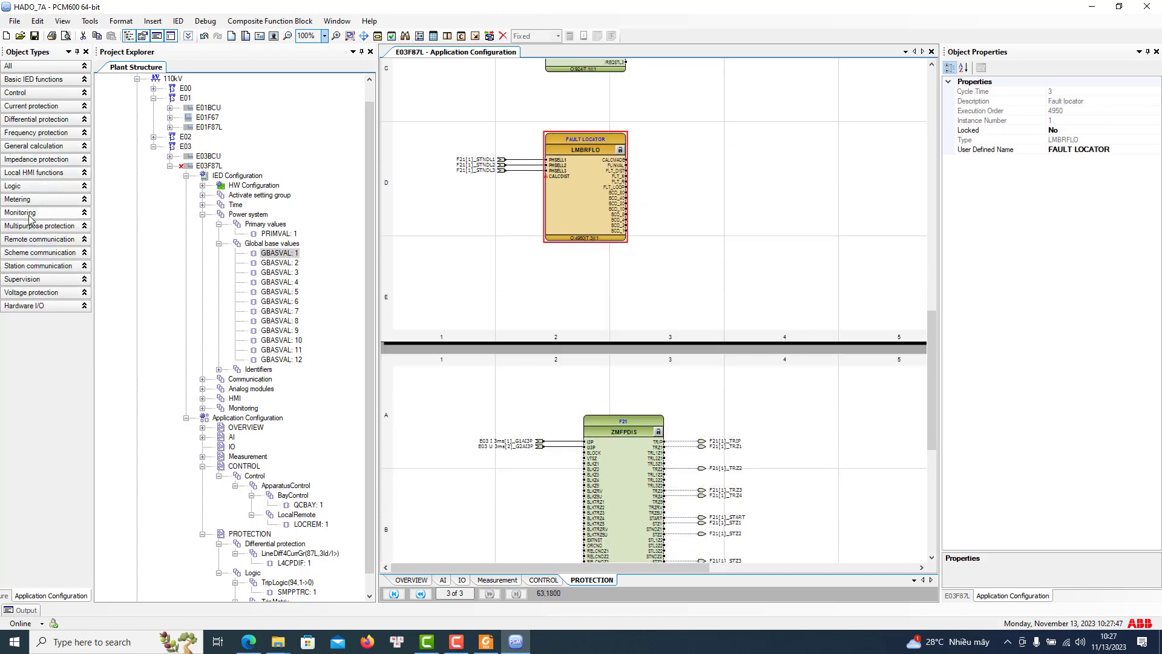
pyautogui.click(29, 218)
pyautogui.scroll(-5, 43, 515)
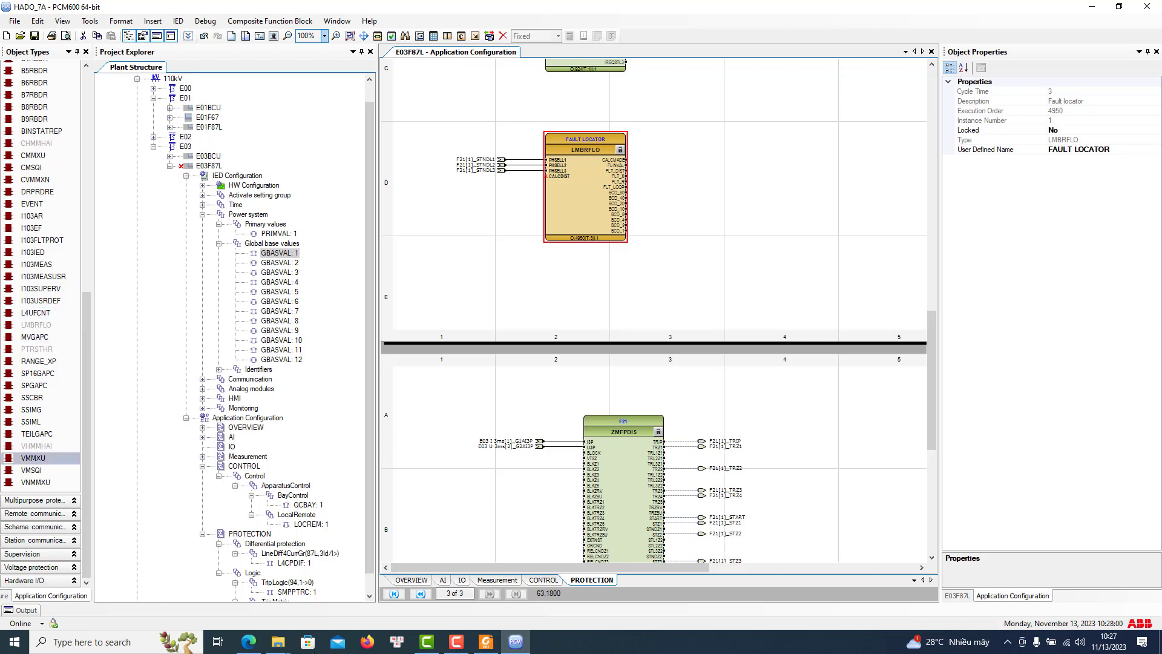
pyautogui.click(454, 646)
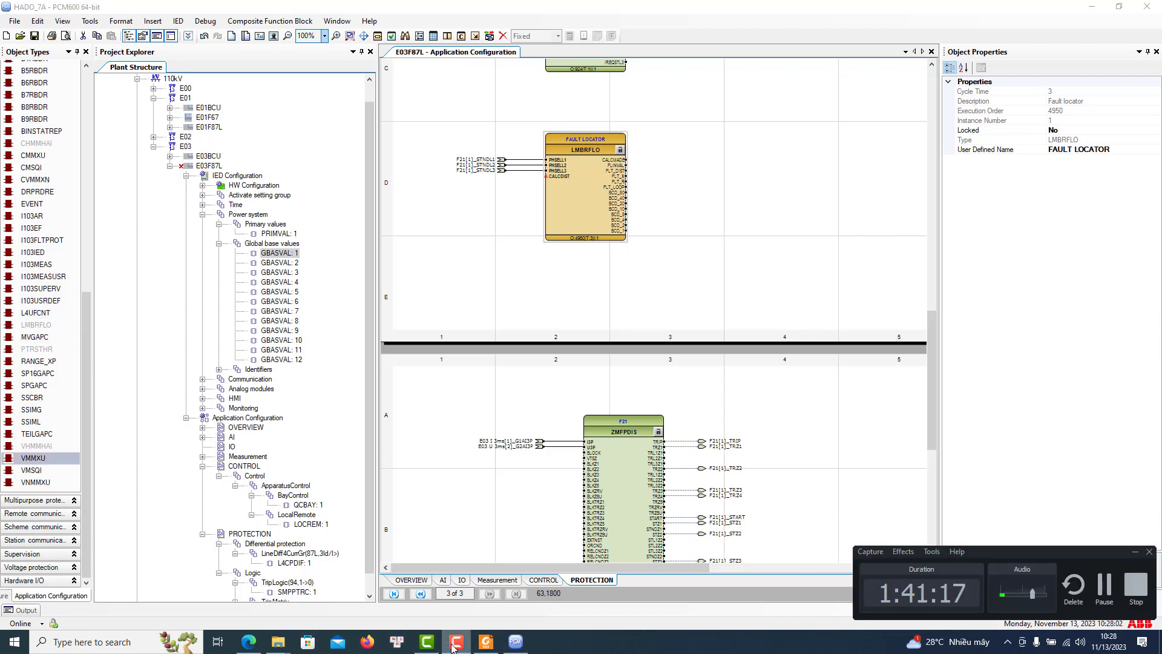
pyautogui.click(454, 646)
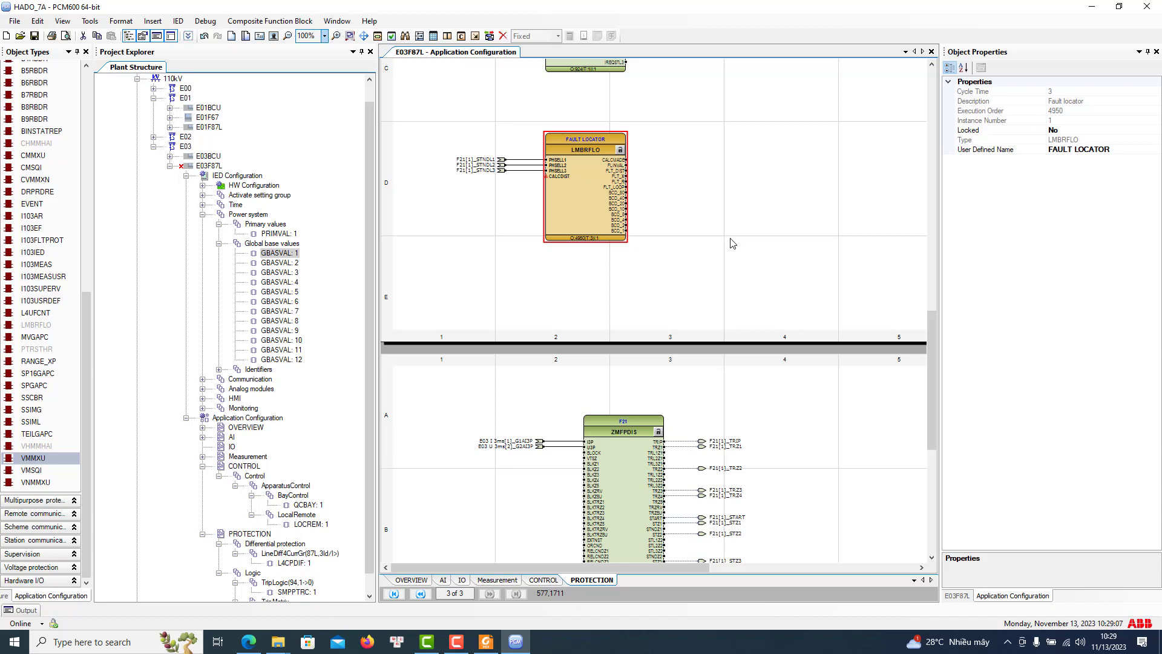
# Inspect the F21 block's VTSZ blocking input and copy the variable name LVT_MCB_3P_AL from the IO page
pyautogui.scroll(-3, 560, 325)
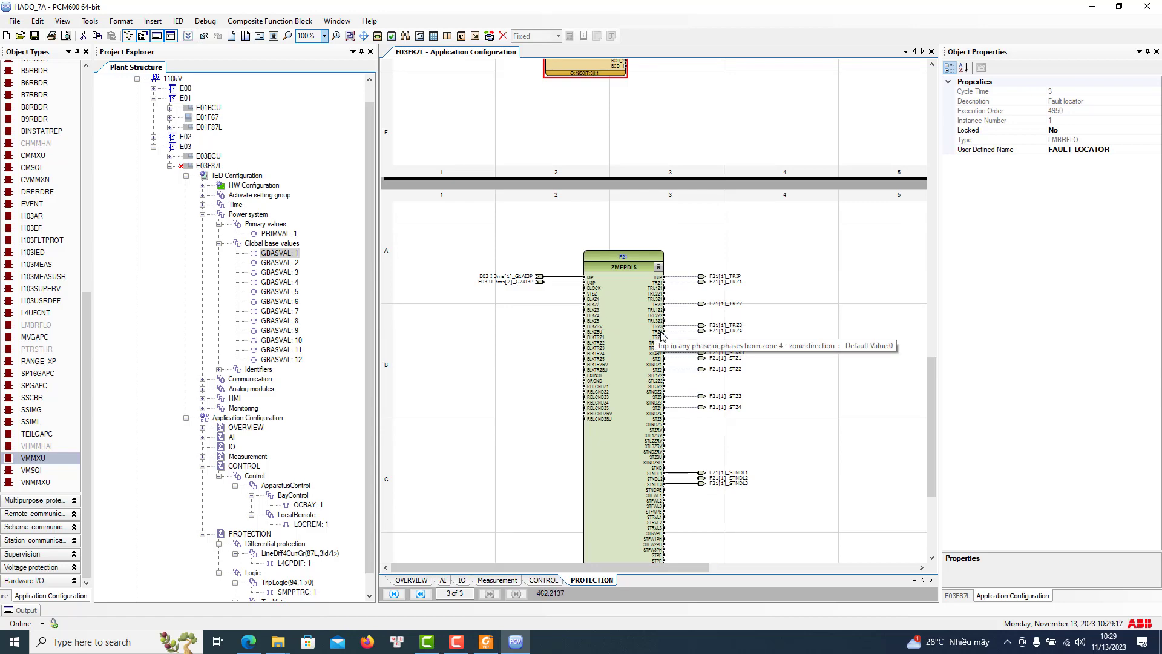
pyautogui.scroll(5, 601, 295)
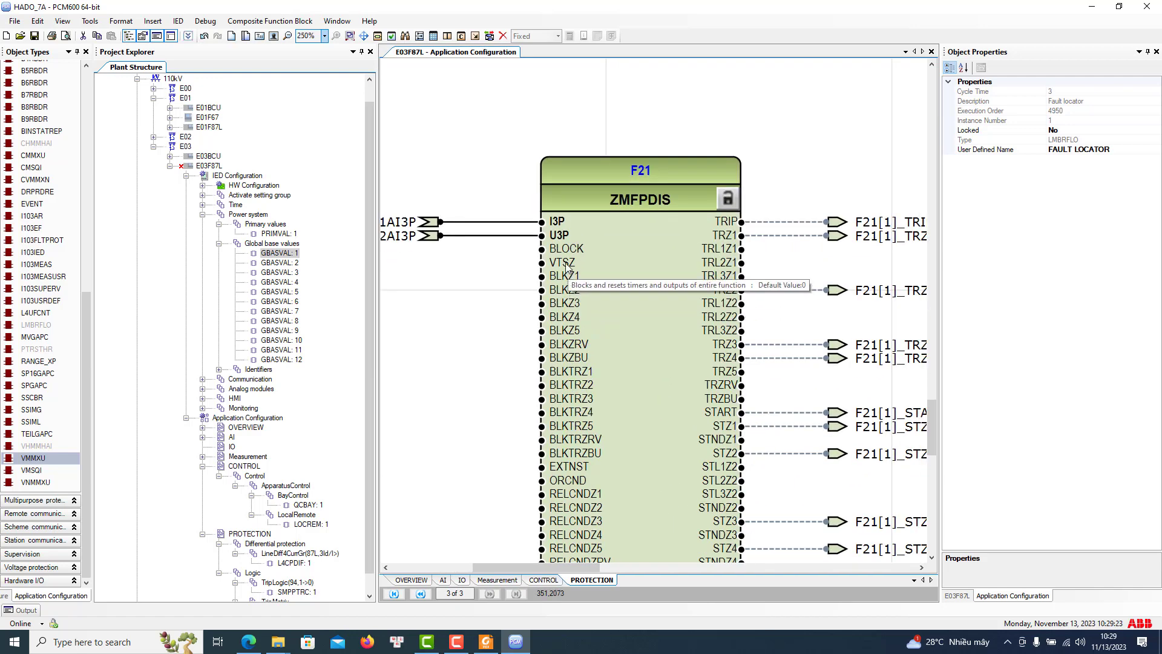
pyautogui.click(462, 580)
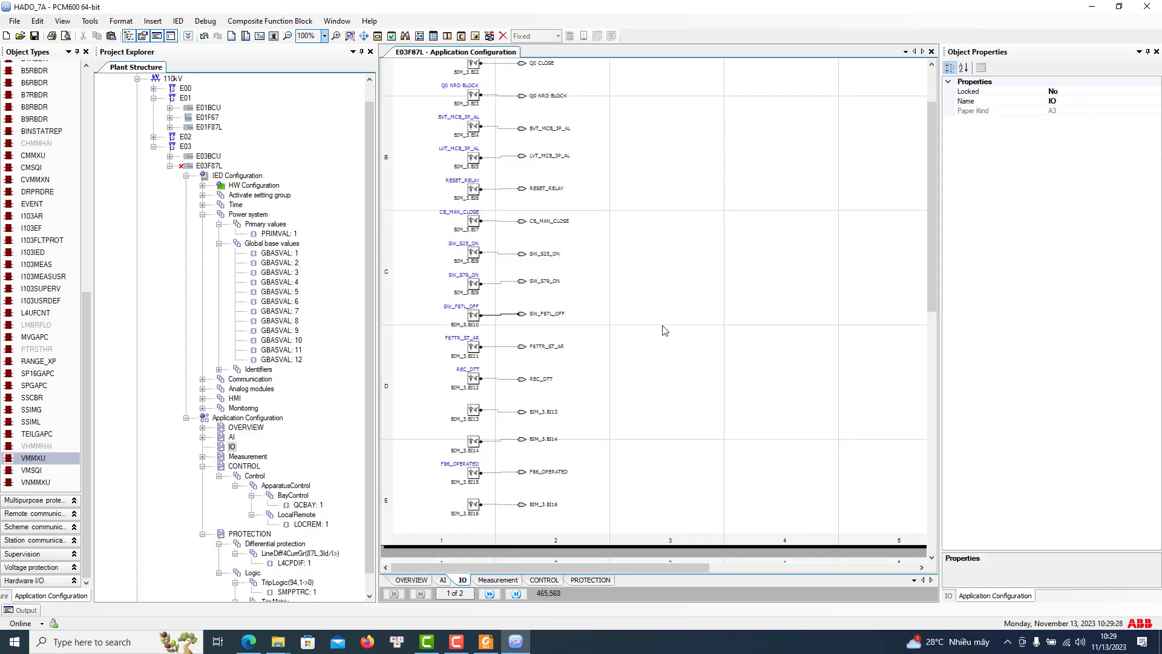
pyautogui.scroll(1, 664, 330)
pyautogui.click(547, 170)
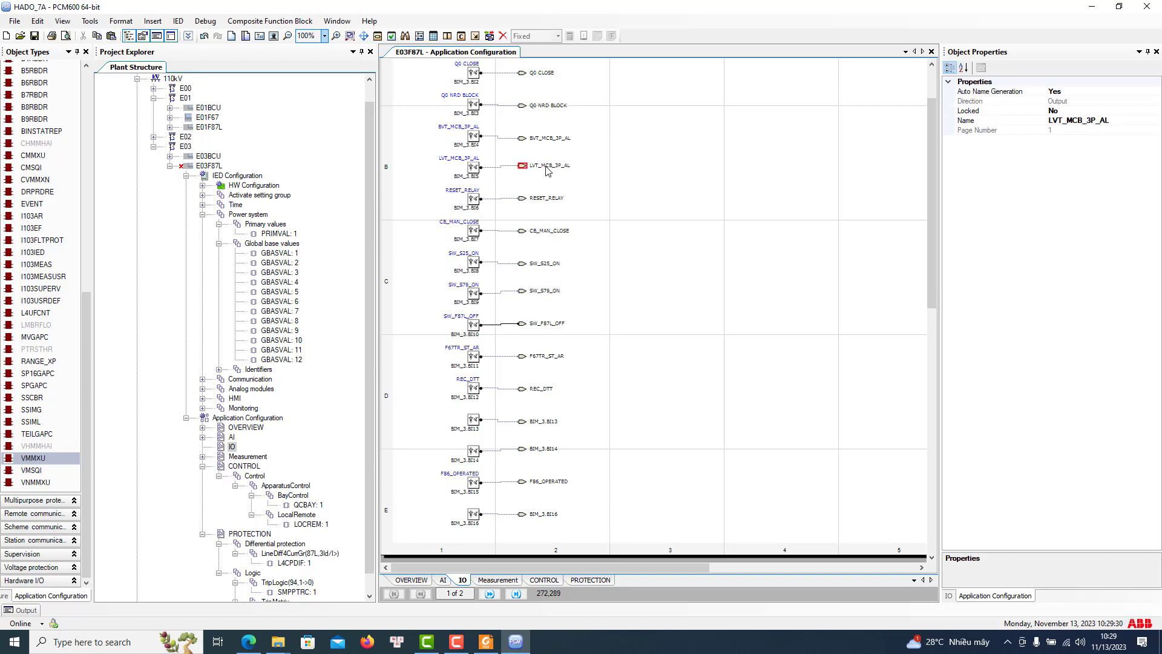
pyautogui.click(551, 169)
pyautogui.hotkey('ctrl', 'c')
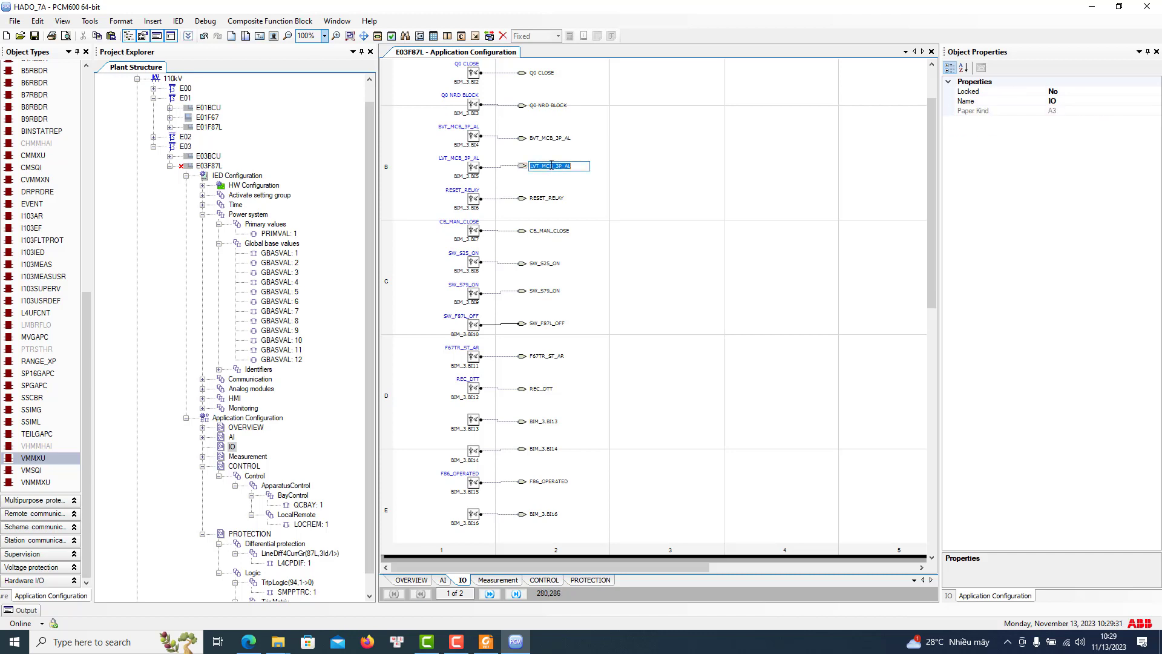
pyautogui.rightClick(551, 168)
pyautogui.click(606, 200)
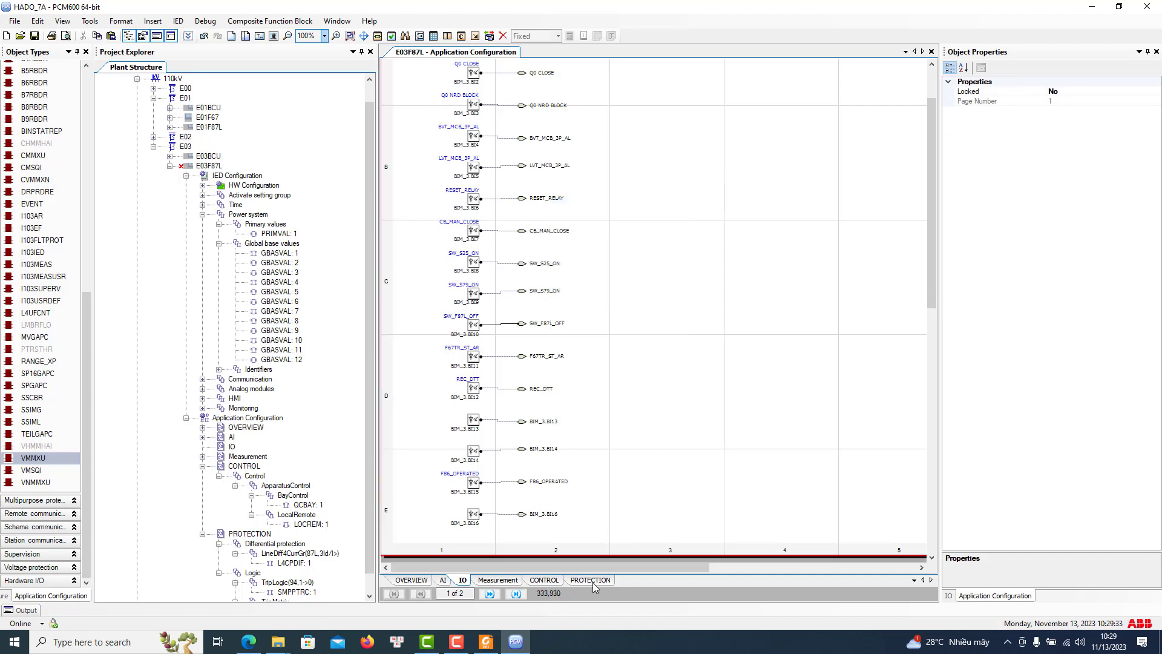
# Connect the existing variable LVT_MCB_3P_AL to the VTSZ input of the F21 ZMFPDIS block on the PROTECTION page
pyautogui.click(544, 581)
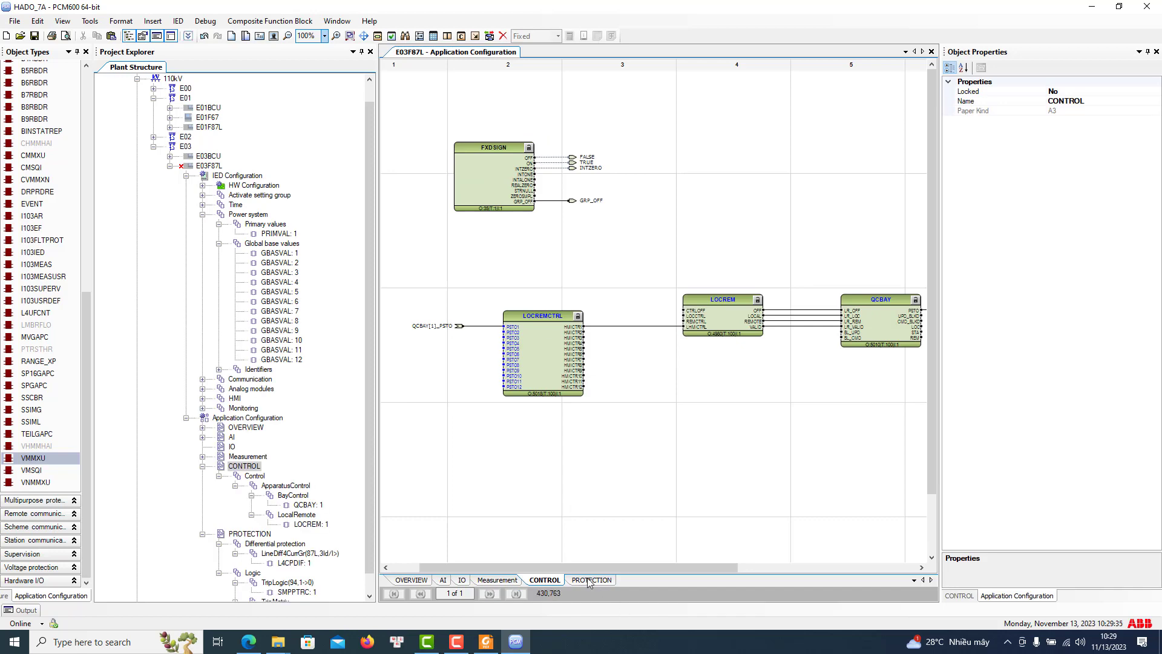
pyautogui.click(589, 581)
pyautogui.click(566, 268)
pyautogui.click(566, 268)
pyautogui.rightClick(566, 268)
pyautogui.moveTo(605, 267)
pyautogui.click(781, 279)
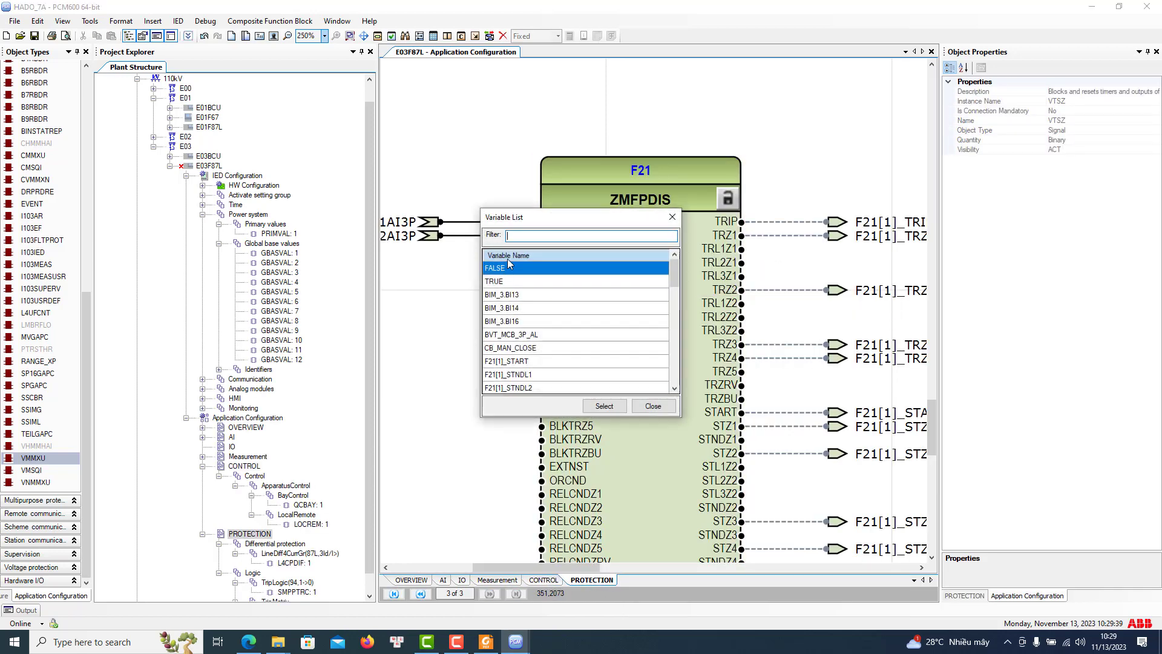
pyautogui.rightClick(528, 236)
pyautogui.click(558, 291)
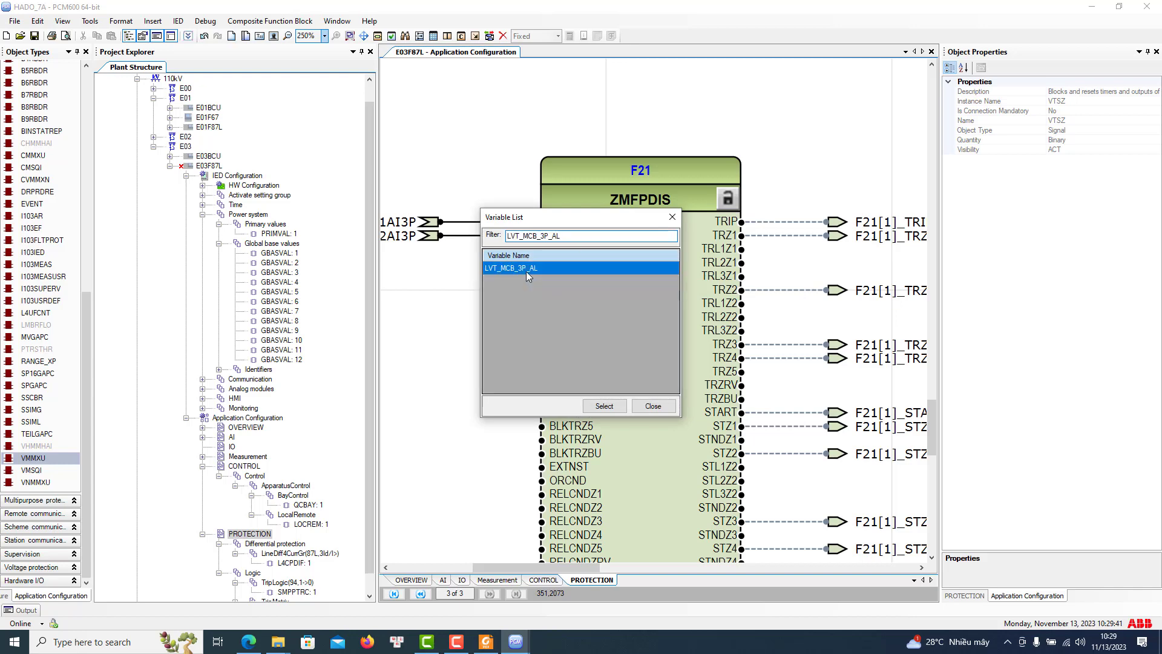
pyautogui.click(600, 406)
pyautogui.click(474, 267)
pyautogui.click(493, 306)
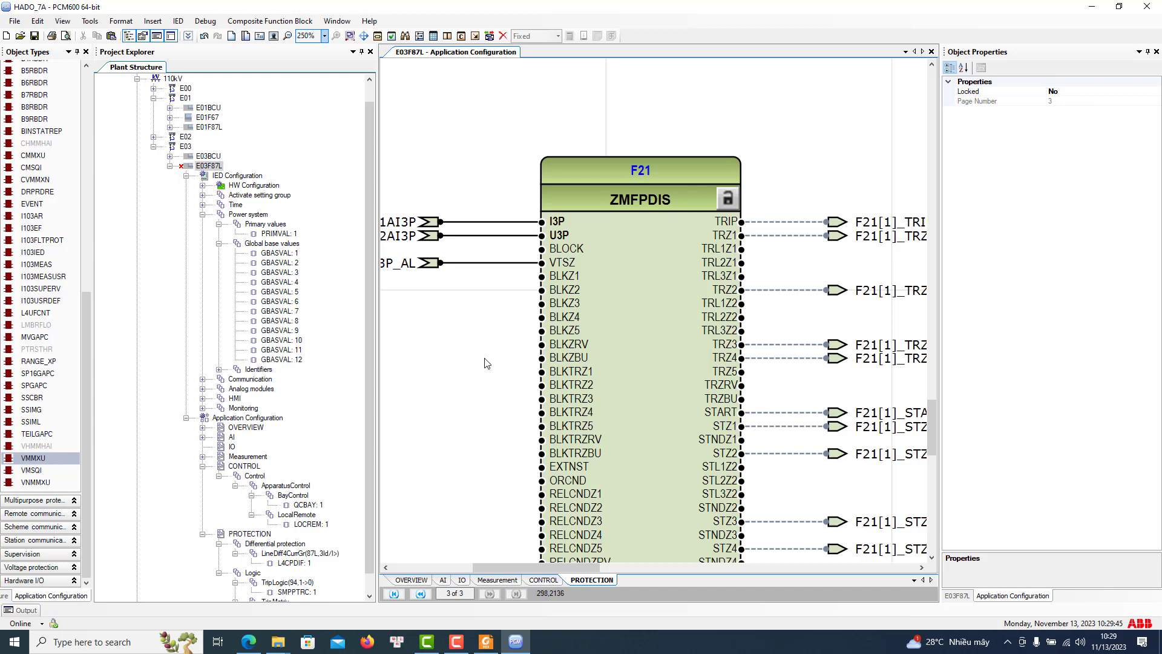
# Inspect the trip and start output signals of the F21 block and view the page at 100% zoom
pyautogui.moveTo(549, 569)
pyautogui.mouseDown()
pyautogui.moveTo(531, 570)
pyautogui.moveTo(571, 571)
pyautogui.mouseUp()
pyautogui.scroll(-2, 484, 363)
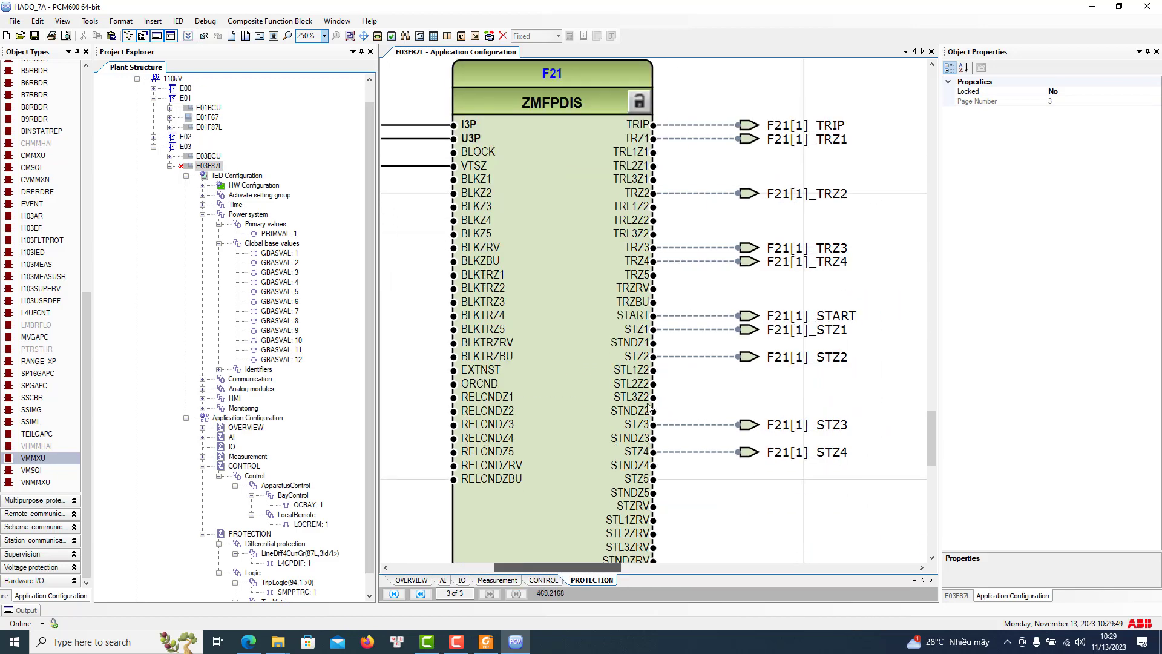
pyautogui.click(325, 36)
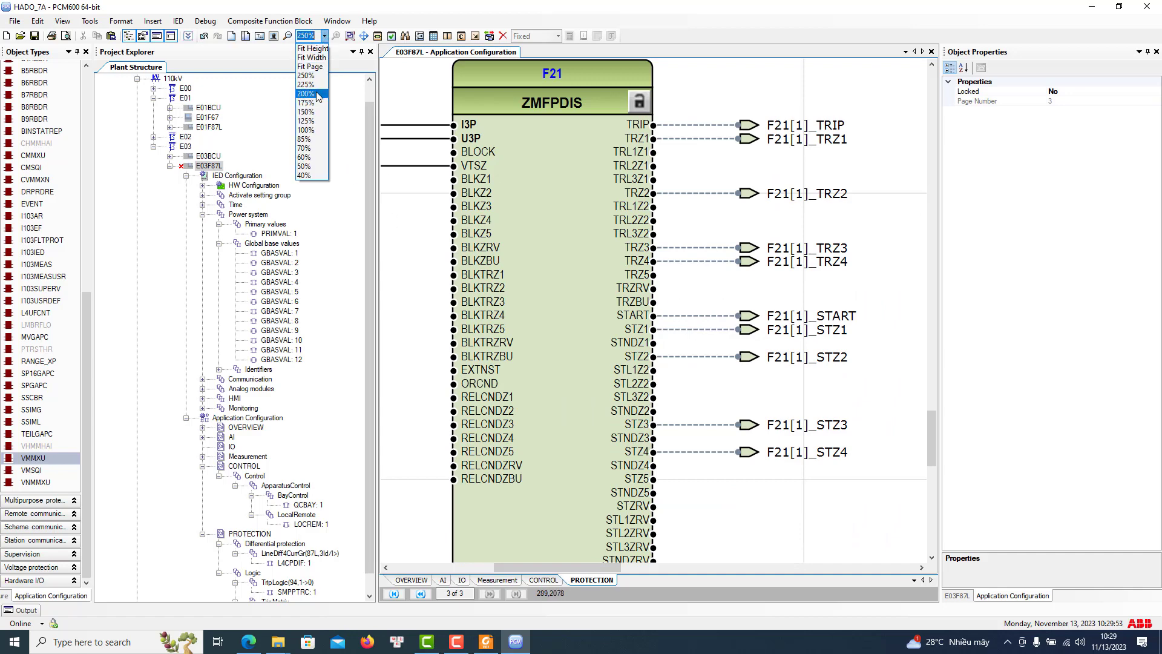
pyautogui.click(311, 131)
pyautogui.scroll(-3, 685, 400)
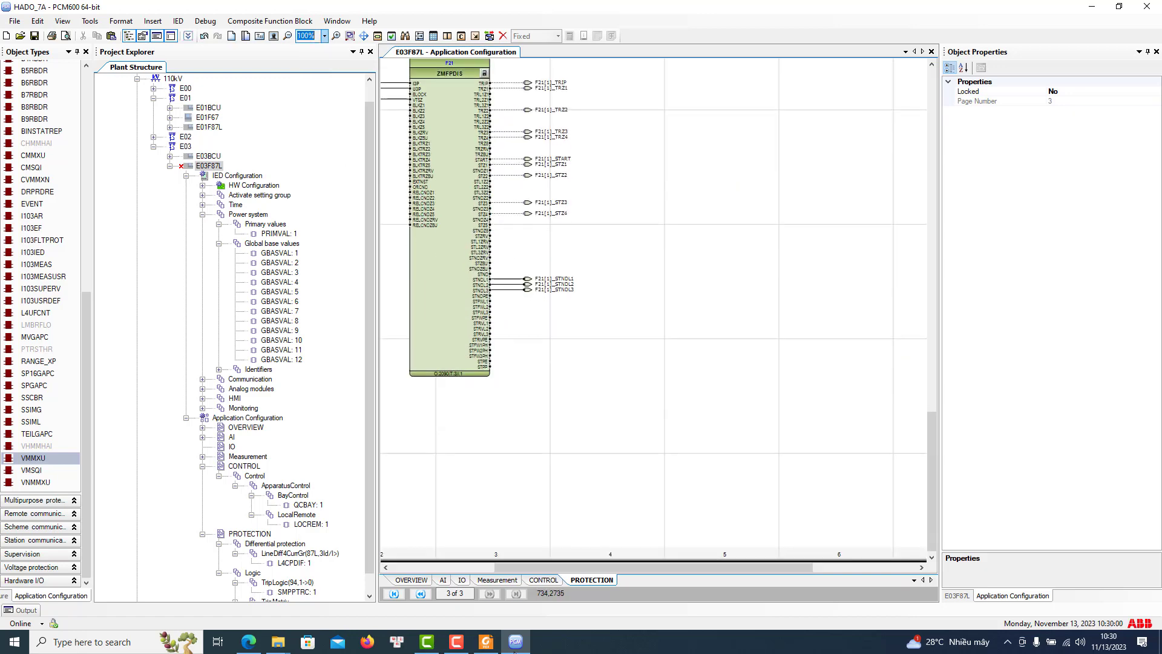
# Switch to Foxit PDF Reader and review the ZMRPSB and ZCPSCH settings in the settings sheet
pyautogui.click(486, 642)
pyautogui.scroll(-10, 264, 329)
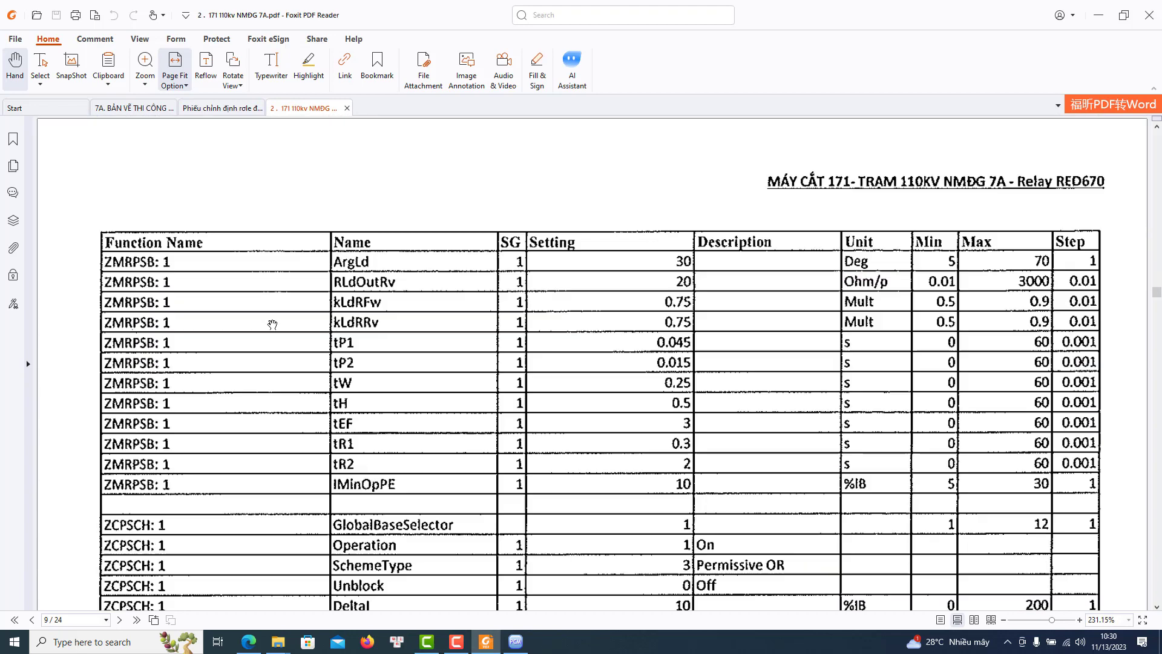
pyautogui.scroll(-1, 272, 325)
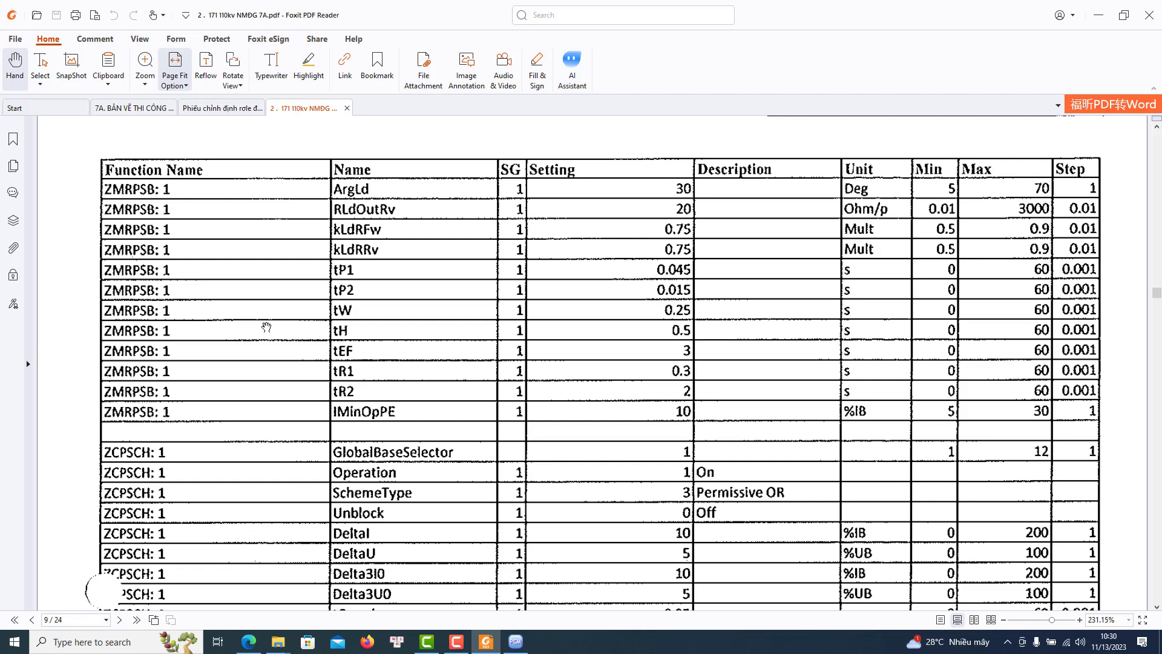
pyautogui.scroll(8, 267, 327)
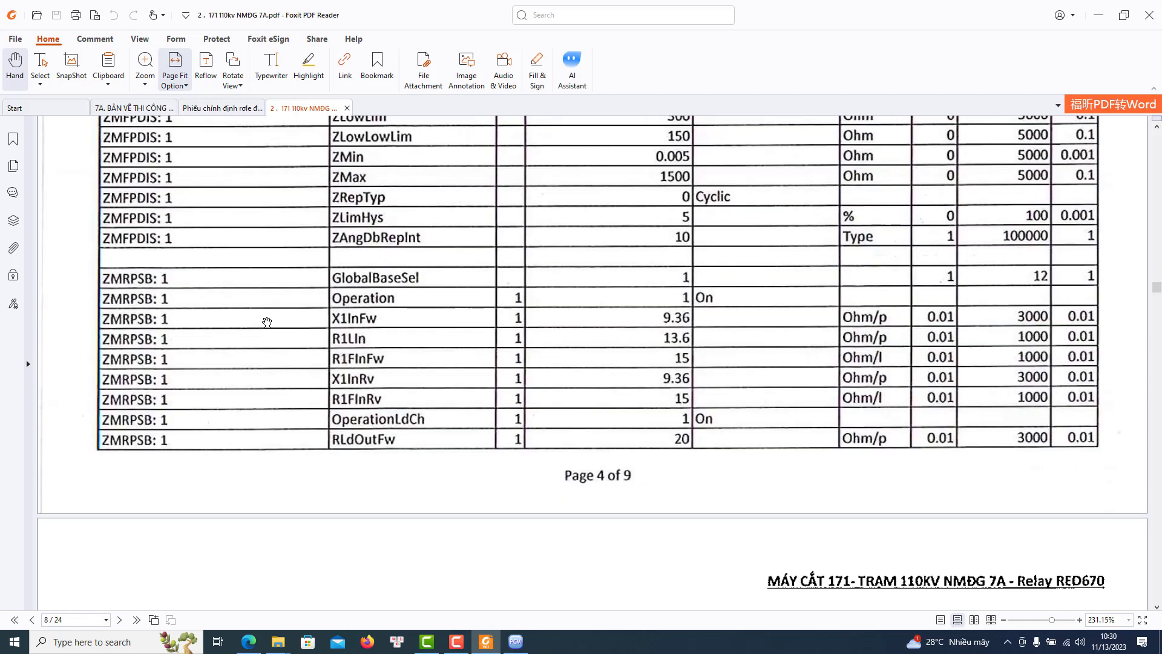
pyautogui.scroll(-5, 261, 347)
pyautogui.scroll(8, 261, 347)
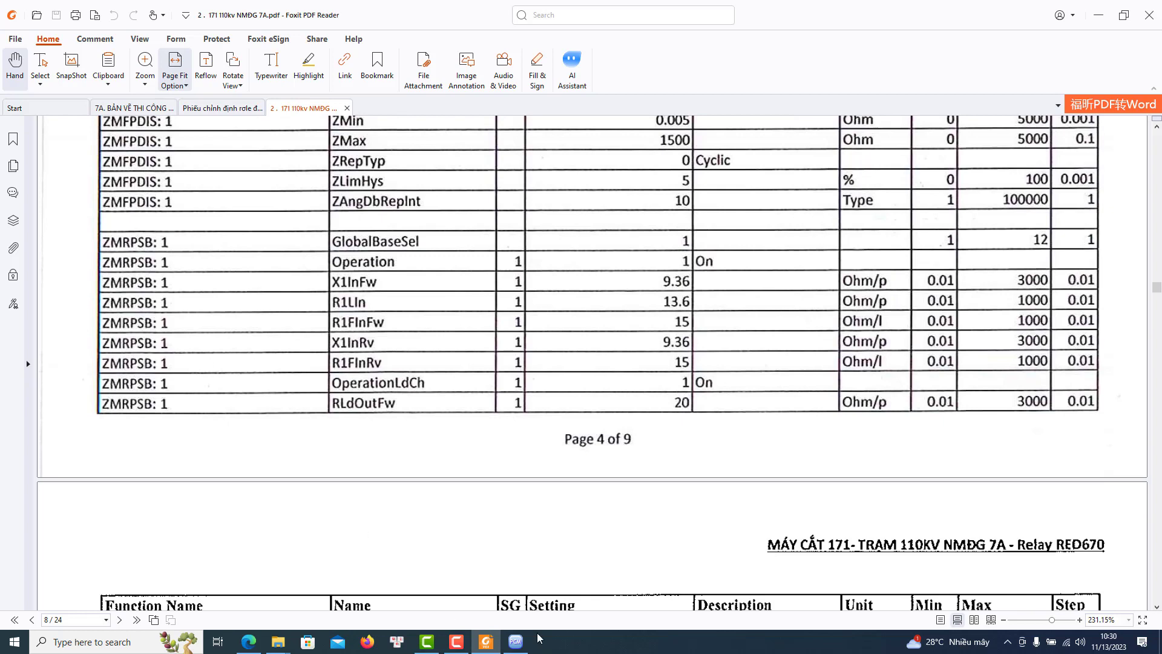
# View the whole F21 block in PCM600, check the ZMRPSB function name in Foxit PDF Reader and return to PCM600
pyautogui.click(515, 642)
pyautogui.scroll(2, 608, 396)
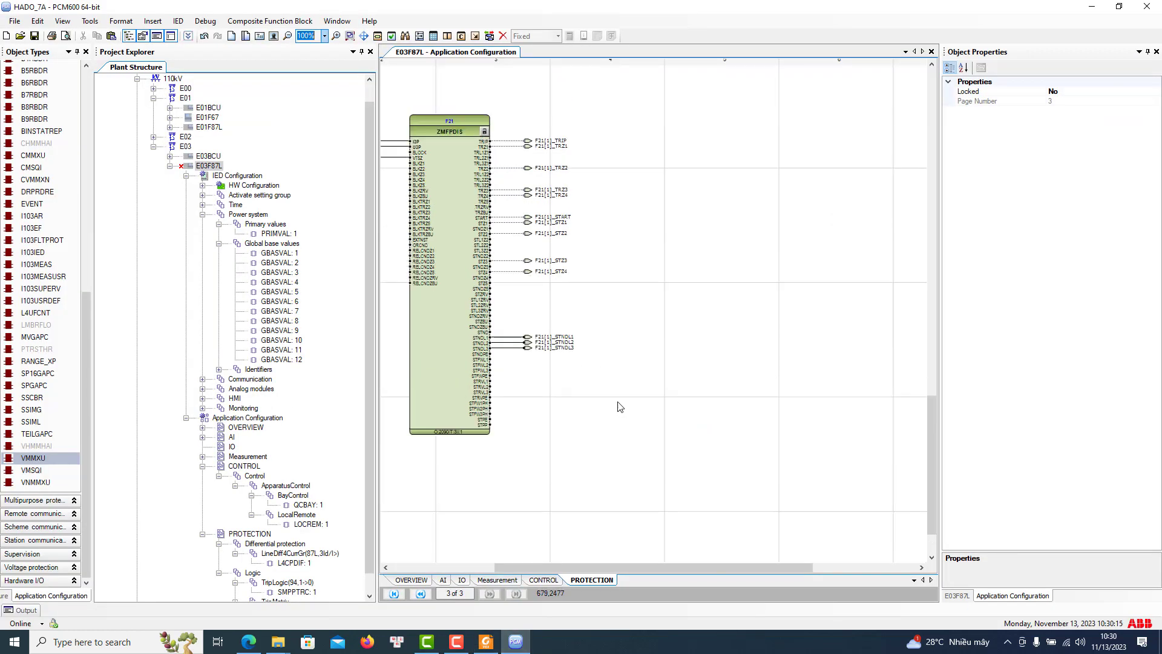
pyautogui.moveTo(606, 565); pyautogui.dragTo(480, 566)
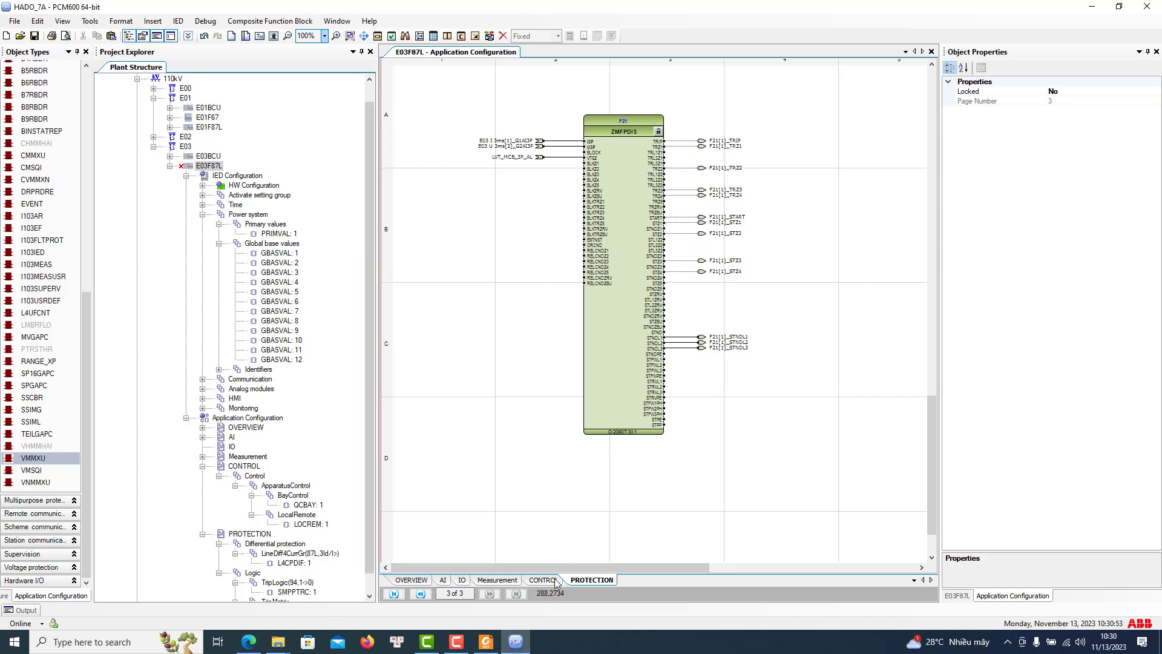
pyautogui.click(485, 643)
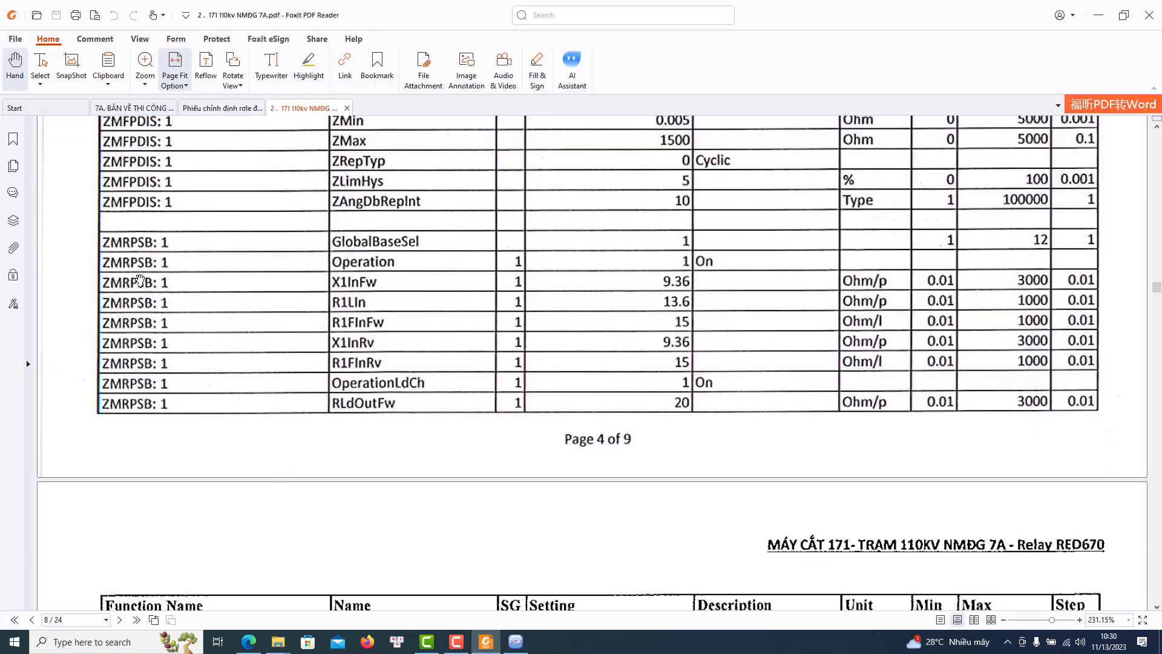
pyautogui.click(515, 643)
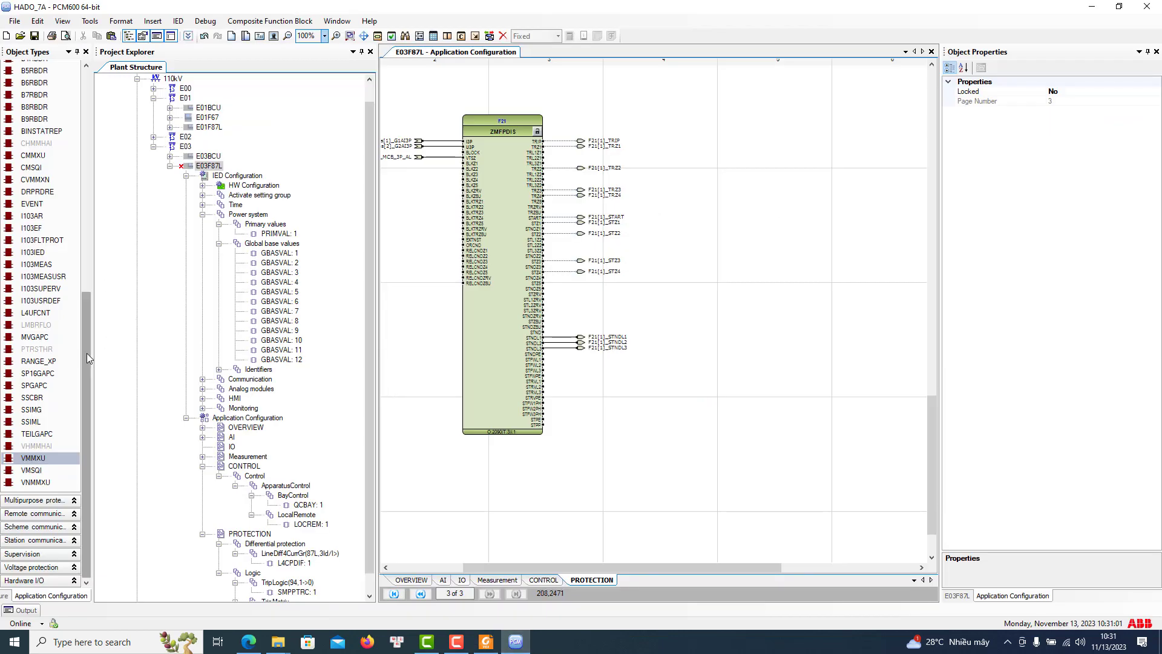
# Place a ZMBURPSB impedance protection block beside F21, assigning cycle time 3 and execution order and instance 2084,1
pyautogui.moveTo(86, 354); pyautogui.dragTo(86, 189)
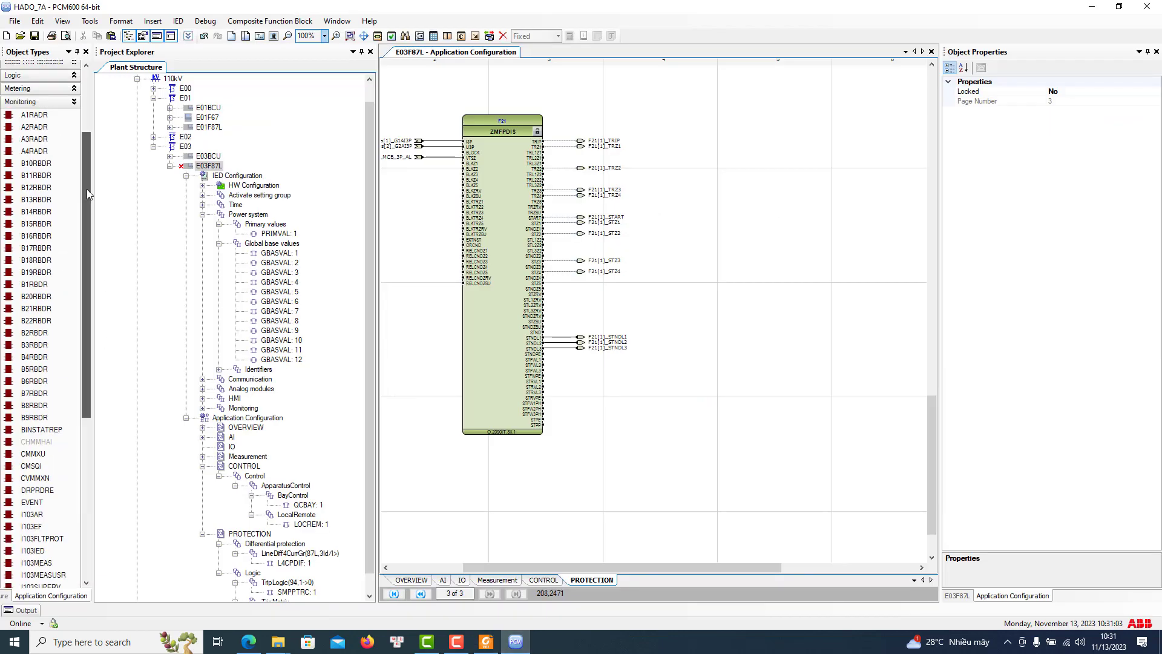
pyautogui.click(33, 108)
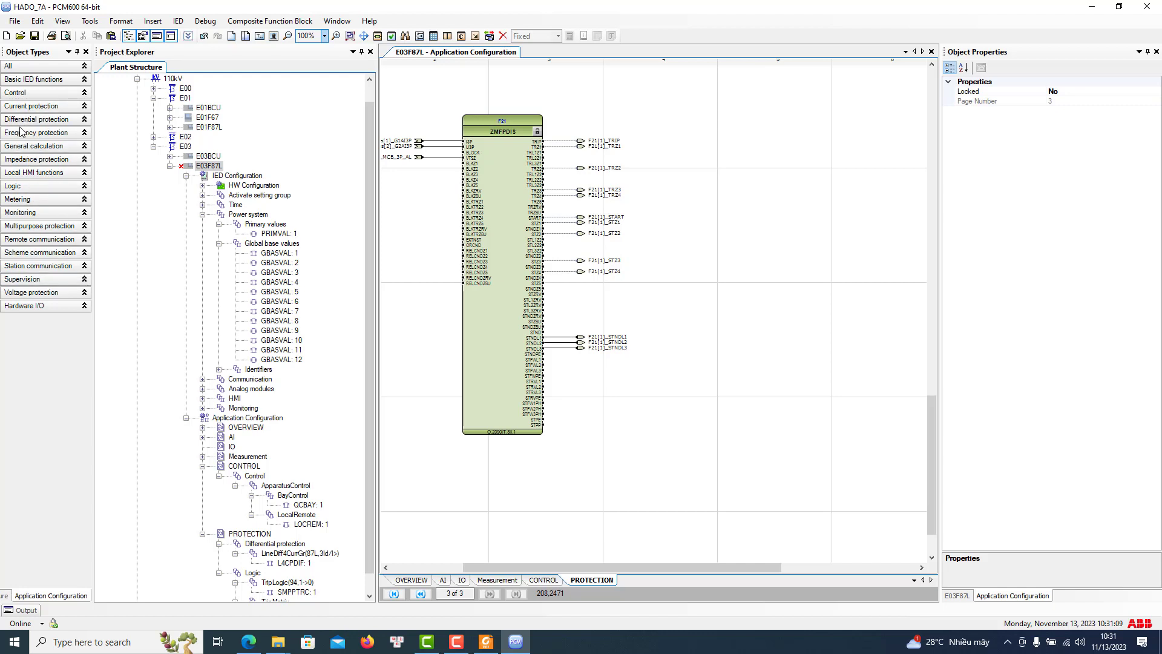
pyautogui.click(23, 159)
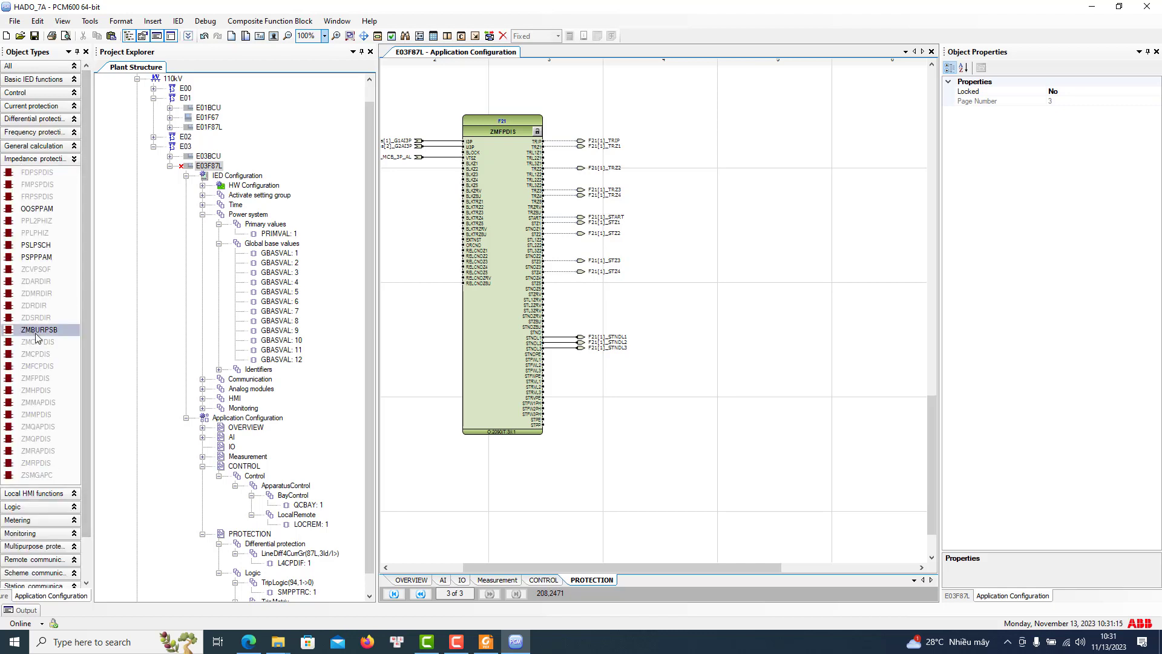
pyautogui.moveTo(33, 337); pyautogui.dragTo(781, 215)
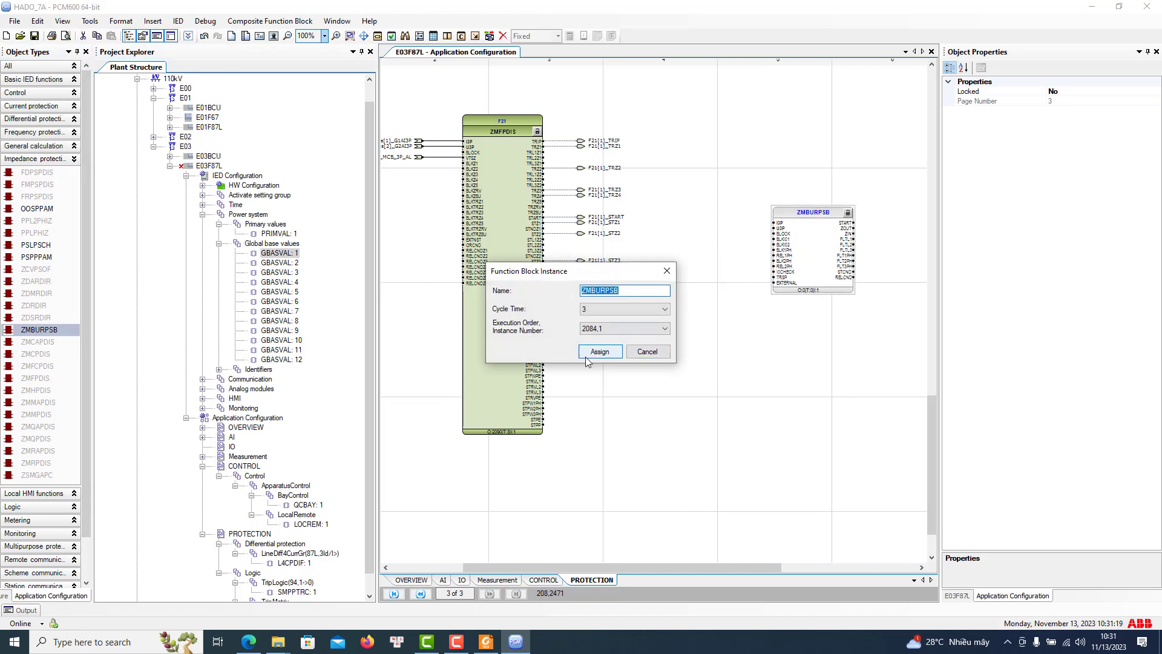
pyautogui.click(586, 356)
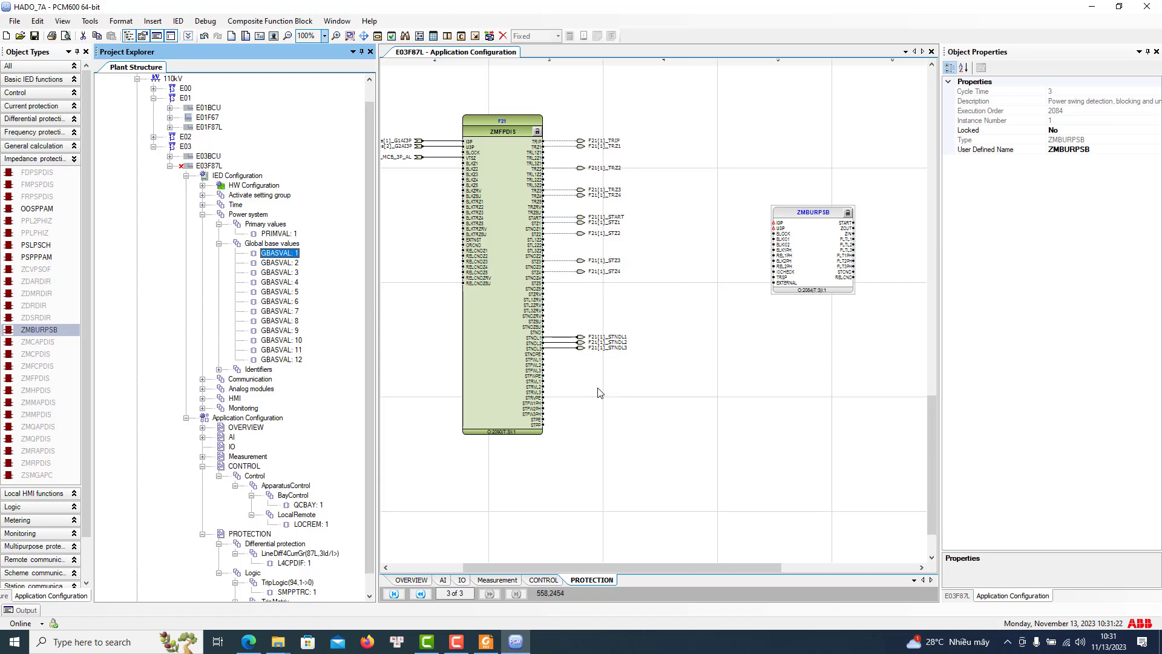
# Check the ZMRPSB settings in Foxit PDF Reader, return to PCM600 and move the ZMBURPSB block directly below the F21 block
pyautogui.click(486, 642)
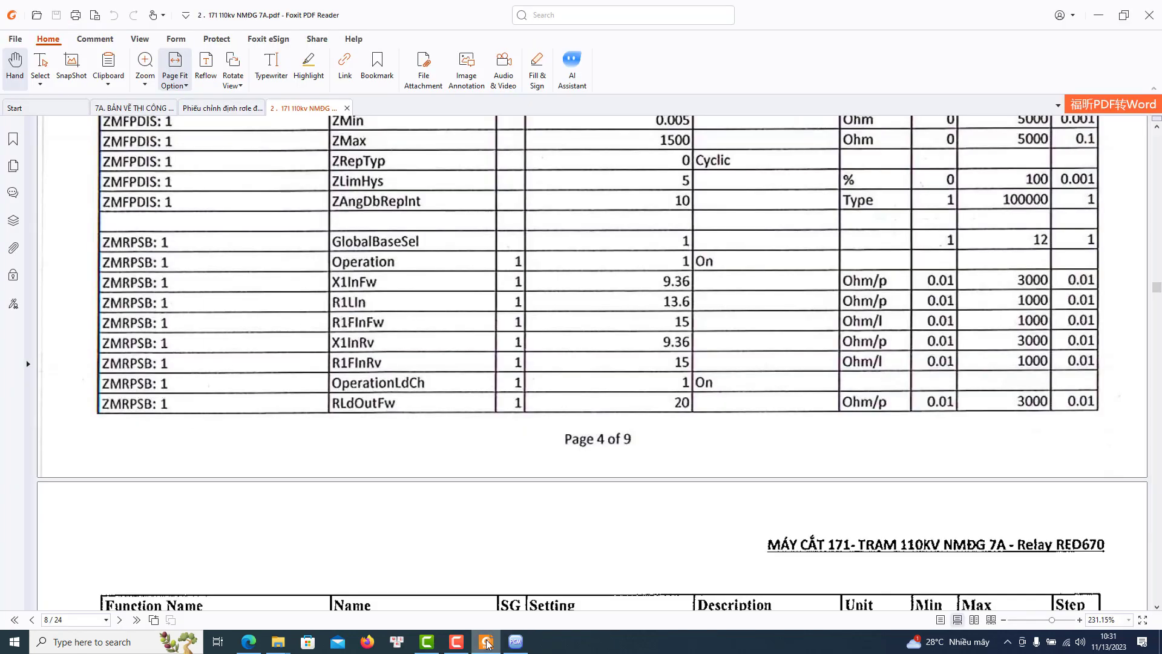
pyautogui.click(488, 643)
pyautogui.moveTo(822, 191); pyautogui.dragTo(798, 137)
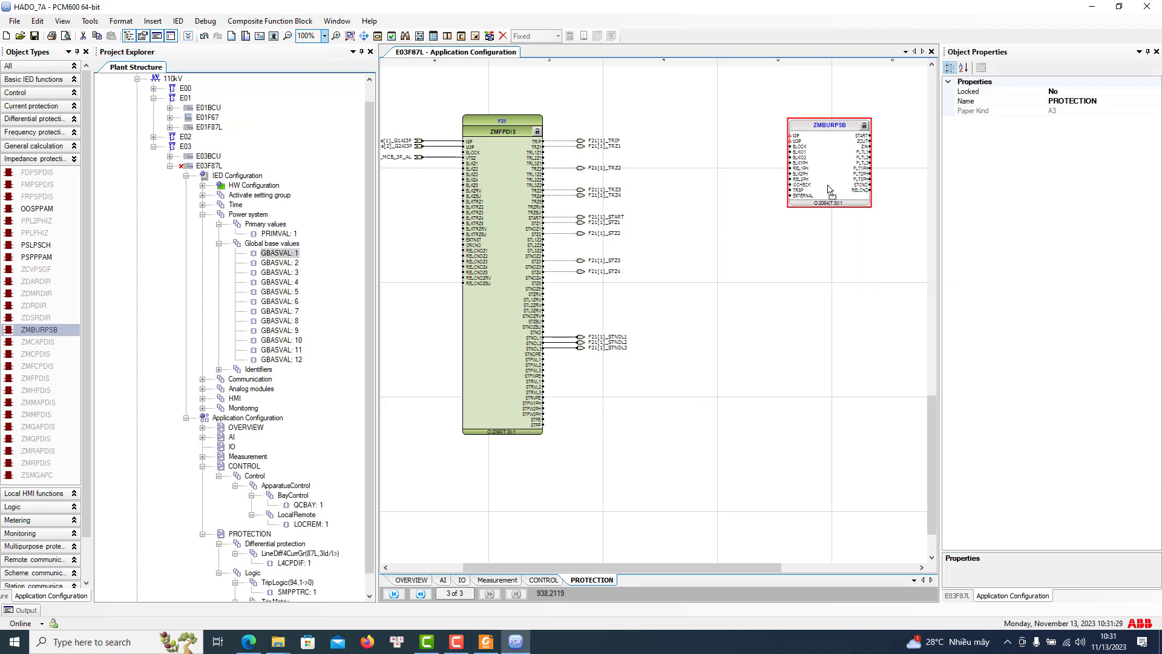
pyautogui.rightClick(798, 137)
pyautogui.click(826, 190)
pyautogui.hotkey('ctrl', 'z')
pyautogui.moveTo(558, 513); pyautogui.dragTo(535, 472)
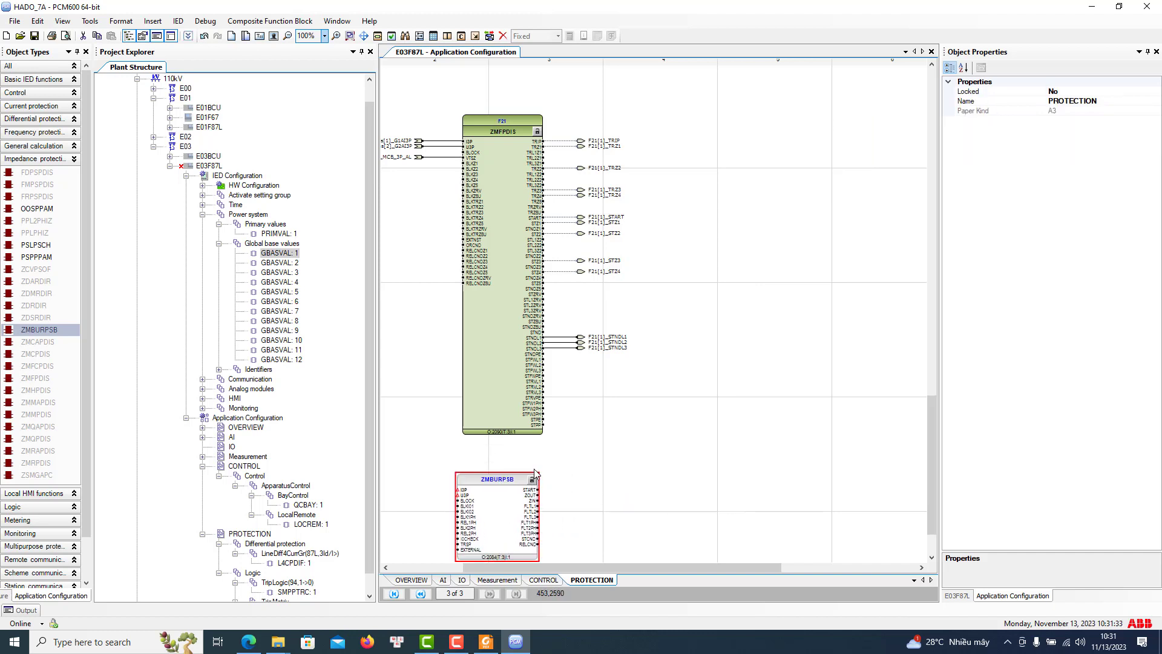
pyautogui.scroll(-1, 545, 520)
pyautogui.moveTo(565, 568); pyautogui.dragTo(528, 569)
pyautogui.moveTo(552, 483); pyautogui.dragTo(569, 482)
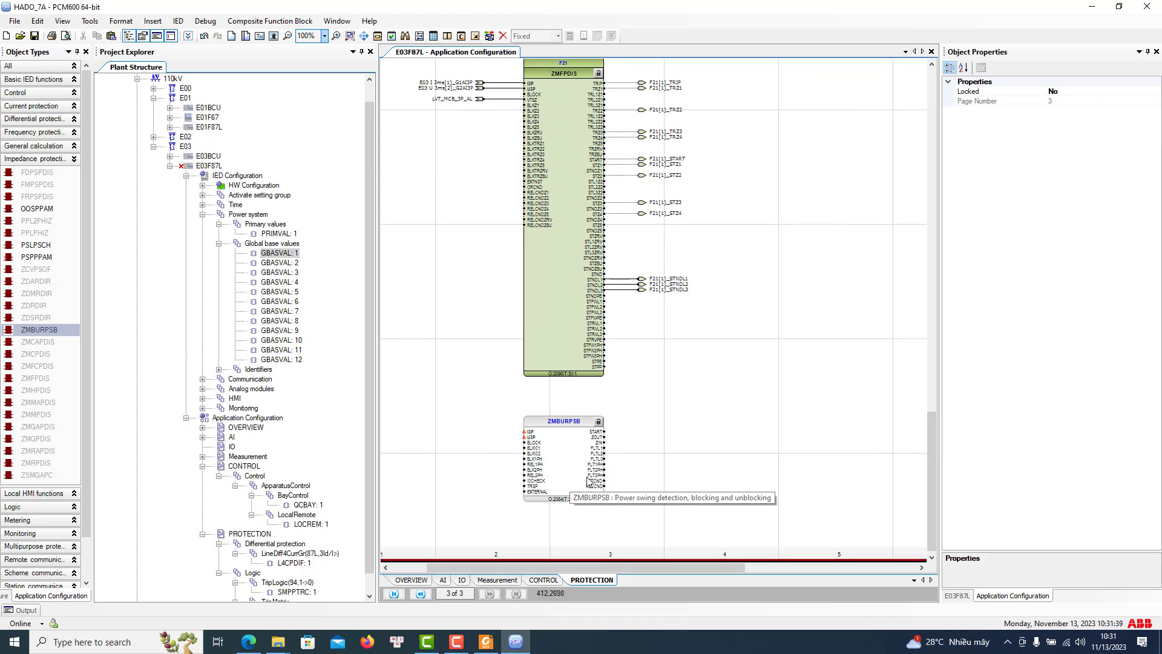
# Set the ZMBURPSB block's user defined name to F68
pyautogui.rightClick(565, 456)
pyautogui.click(631, 565)
pyautogui.write('F')
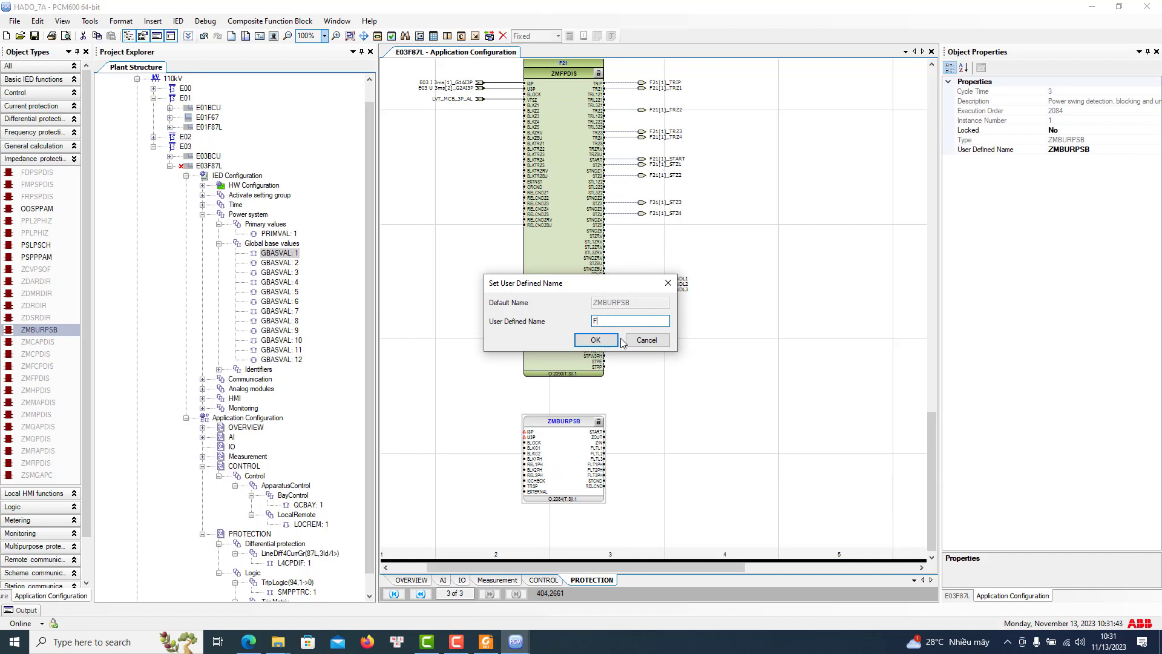
pyautogui.write('68')
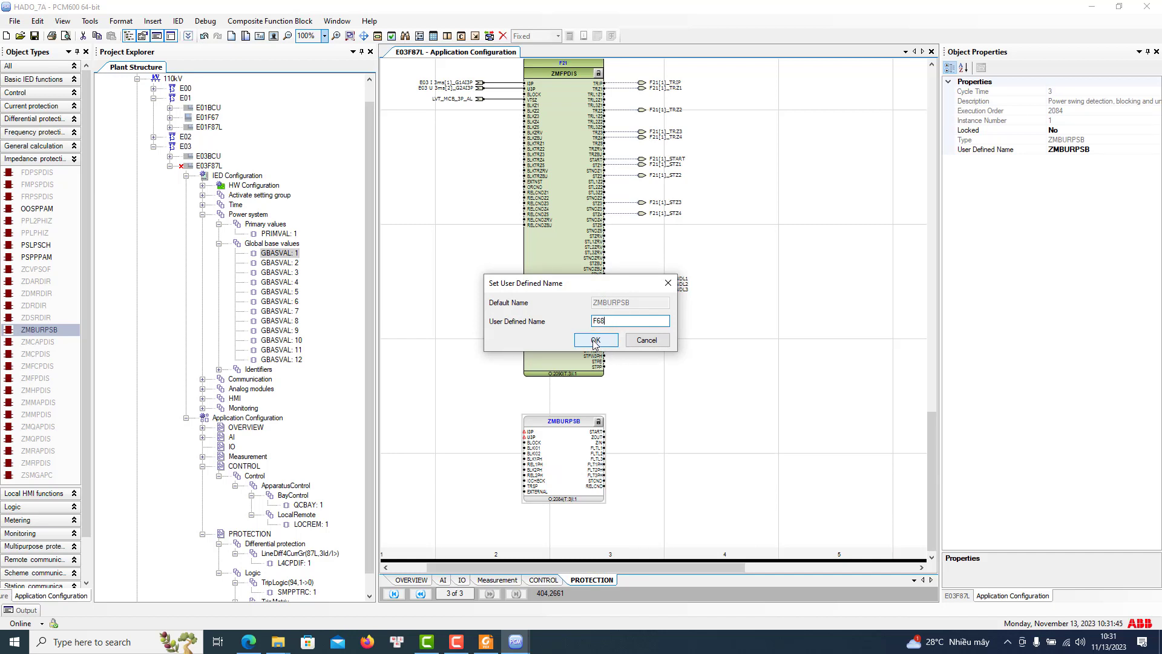
pyautogui.click(597, 342)
# Connect the F68 block's START output to a new variable, F68[1]_START
pyautogui.rightClick(595, 432)
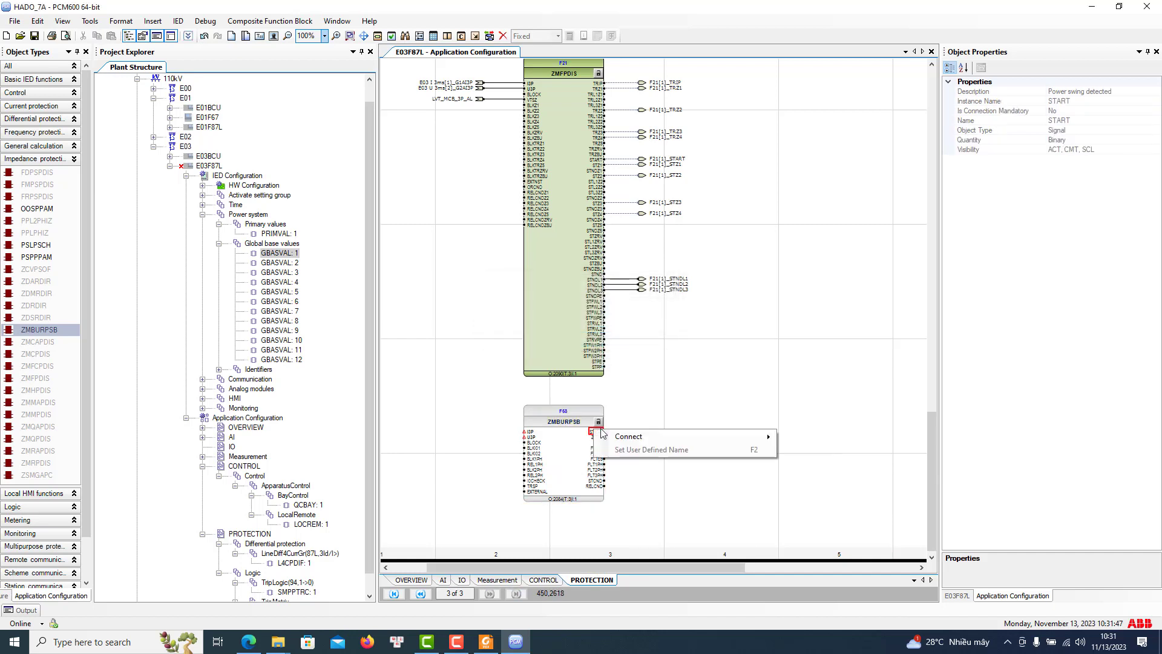
pyautogui.moveTo(751, 436)
pyautogui.click(808, 437)
pyautogui.press('Return')
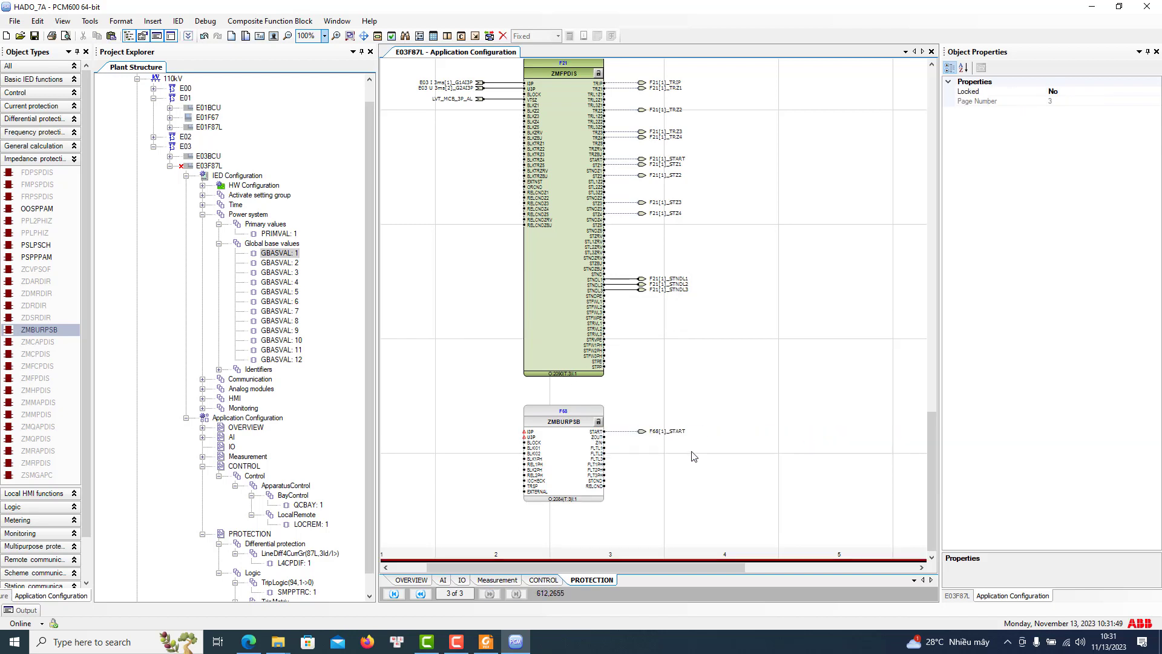
# Connect the F68 block's I3P input to the existing variable E03 I 3ms[1]_G1AI3P
pyautogui.rightClick(531, 431)
pyautogui.moveTo(553, 440)
pyautogui.click(756, 453)
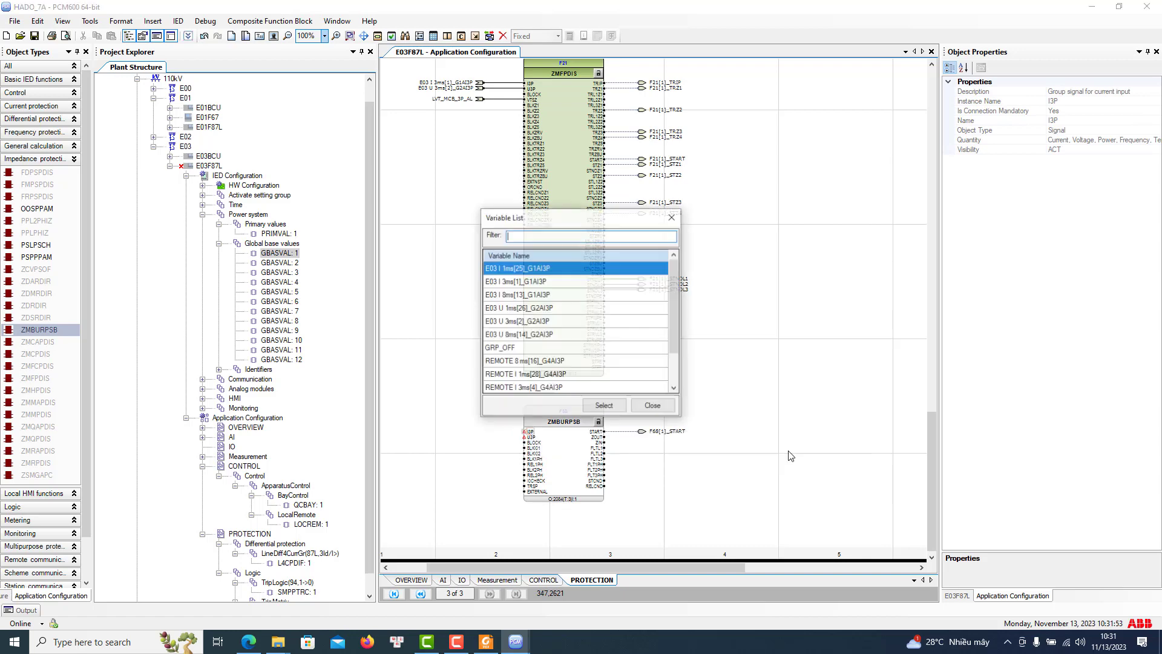
pyautogui.click(514, 282)
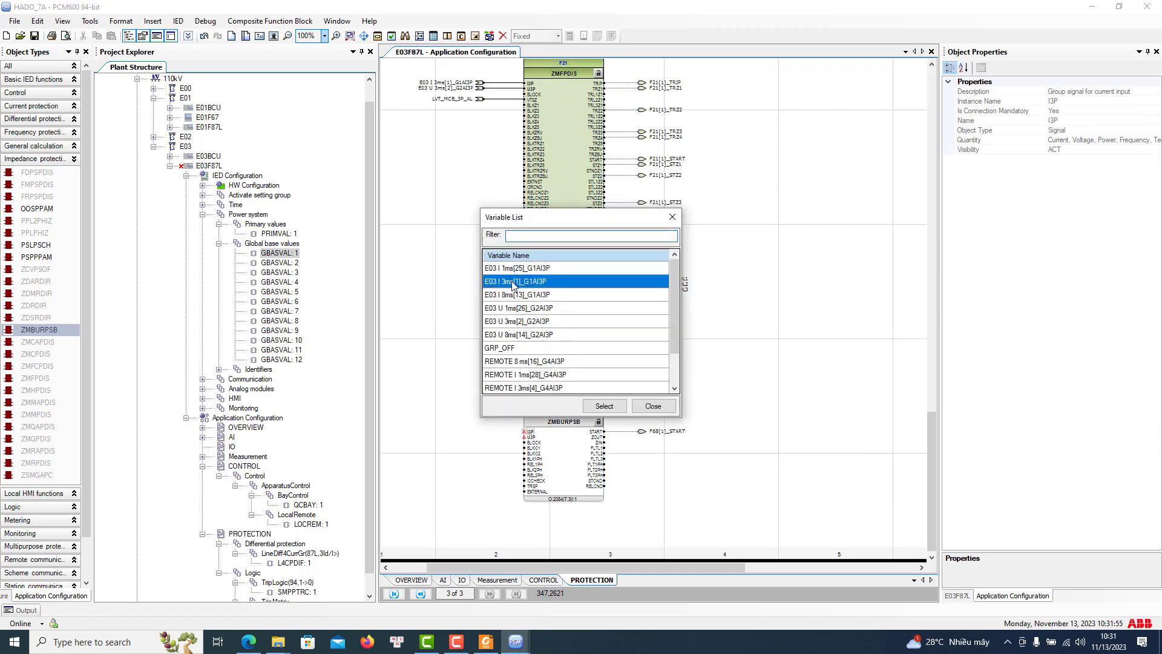
pyautogui.click(604, 406)
# Connect the F68 block's U3P input to the existing variable E03 I 3ms[1]_G1AI3P
pyautogui.rightClick(534, 437)
pyautogui.moveTo(554, 442)
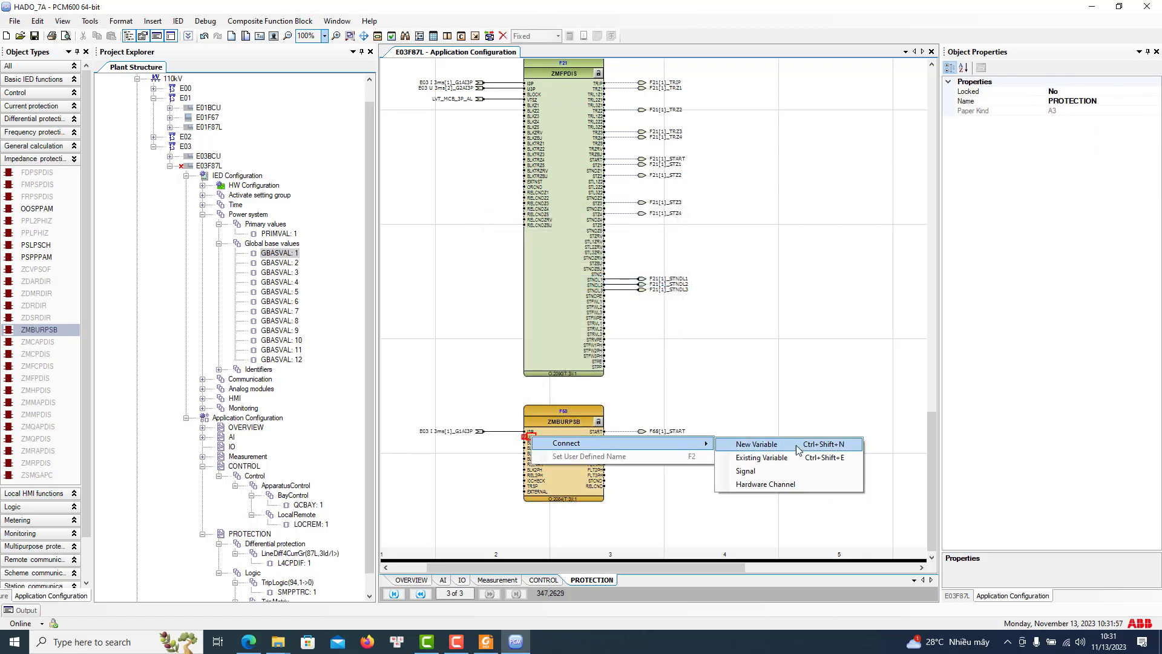
pyautogui.click(757, 453)
pyautogui.click(526, 281)
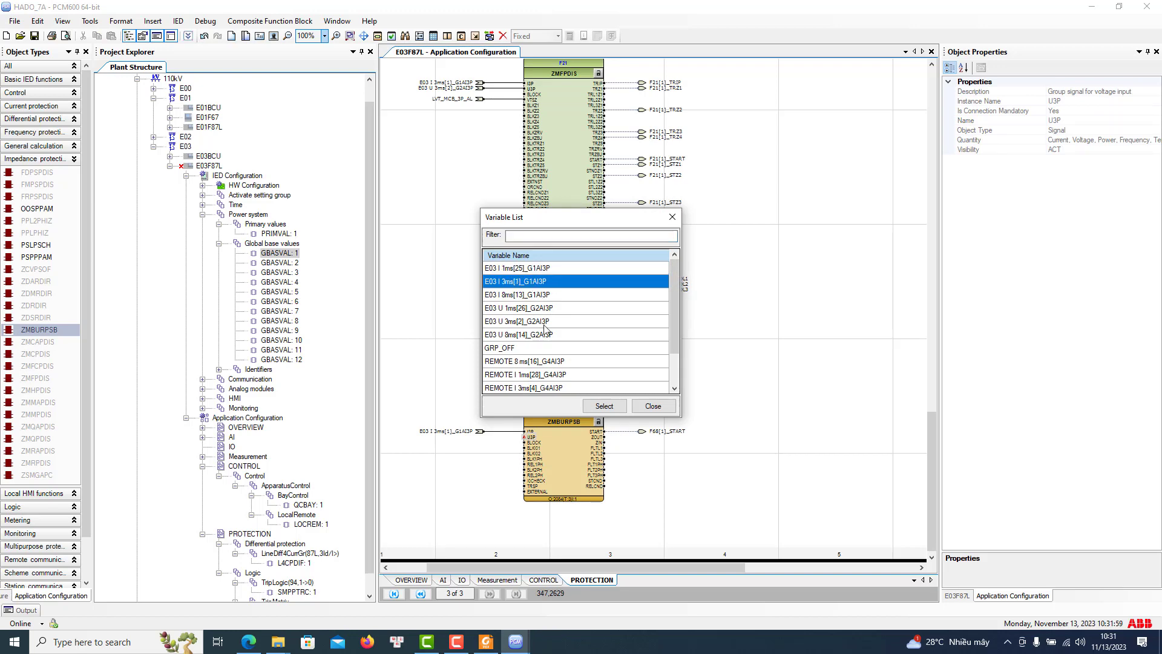
pyautogui.click(603, 407)
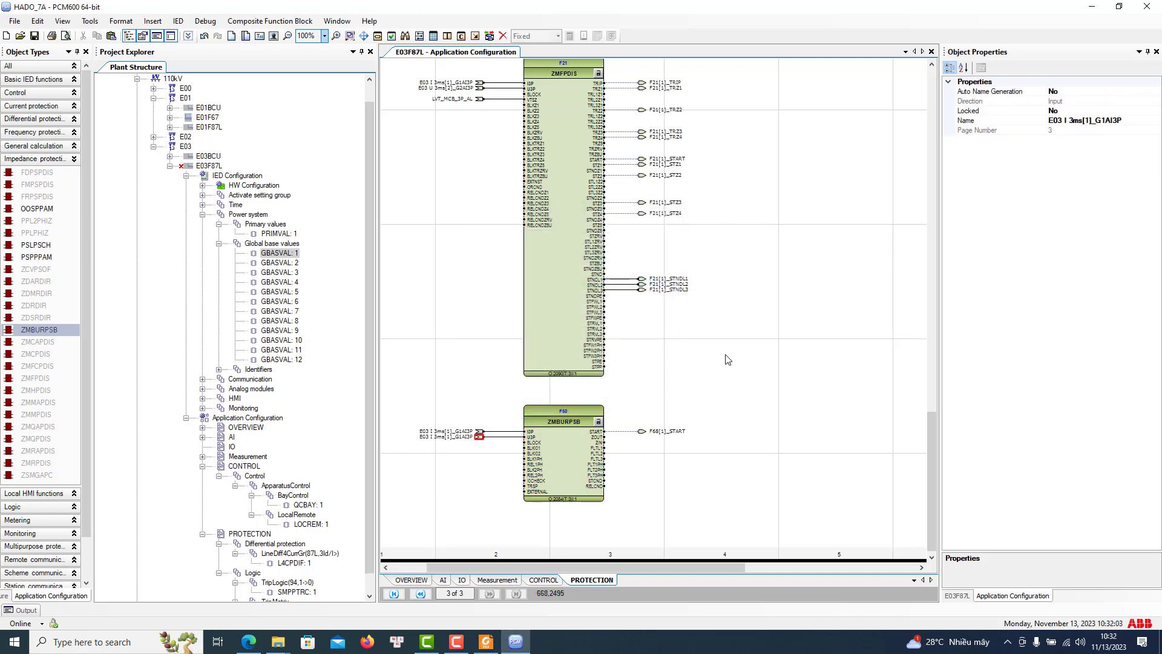
pyautogui.click(643, 432)
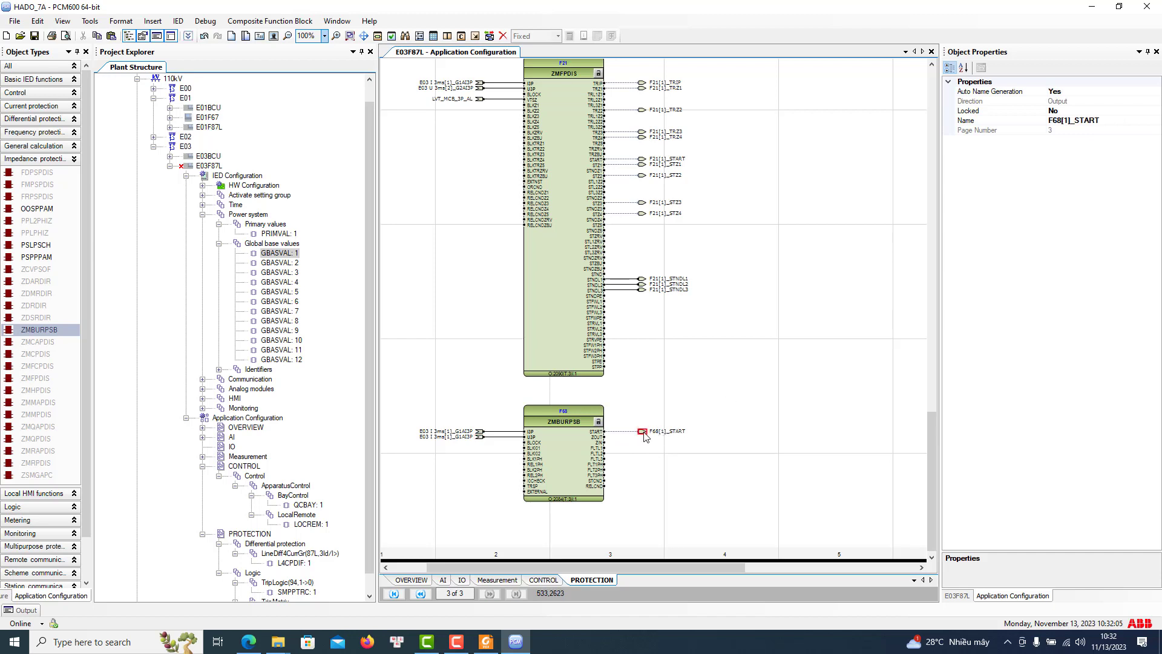
pyautogui.rightClick(645, 435)
pyautogui.click(665, 395)
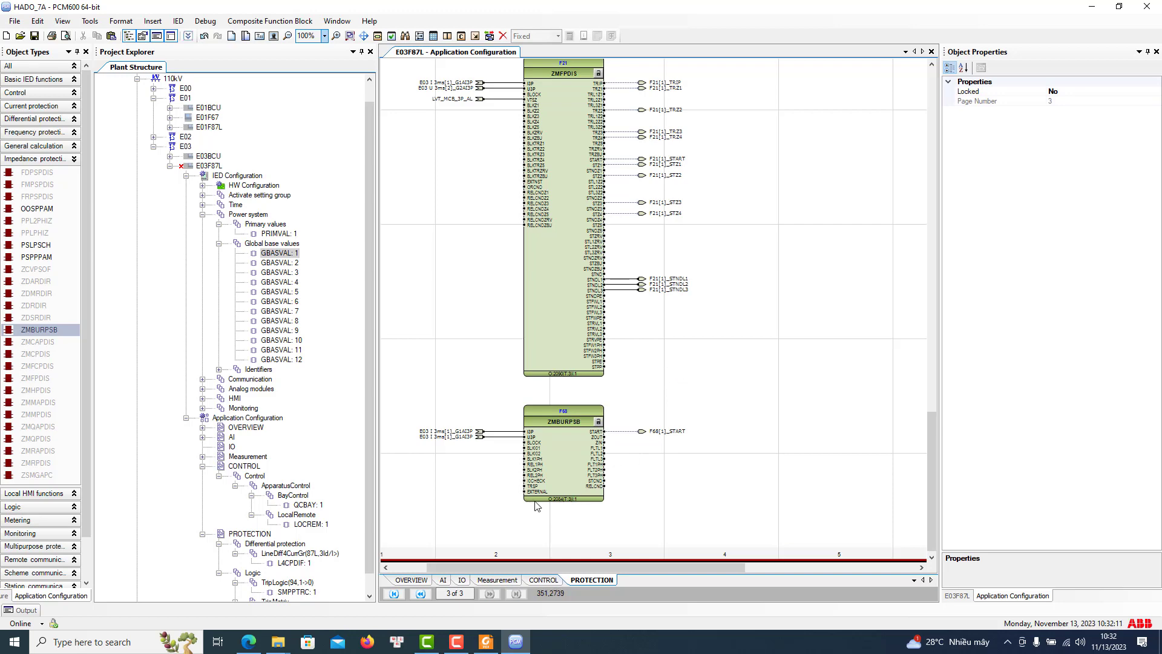
pyautogui.click(558, 466)
# Switch to Foxit PDF Reader, review the ZCPSCH settings in the settings sheet and return to PCM600
pyautogui.click(486, 642)
pyautogui.scroll(-10, 310, 371)
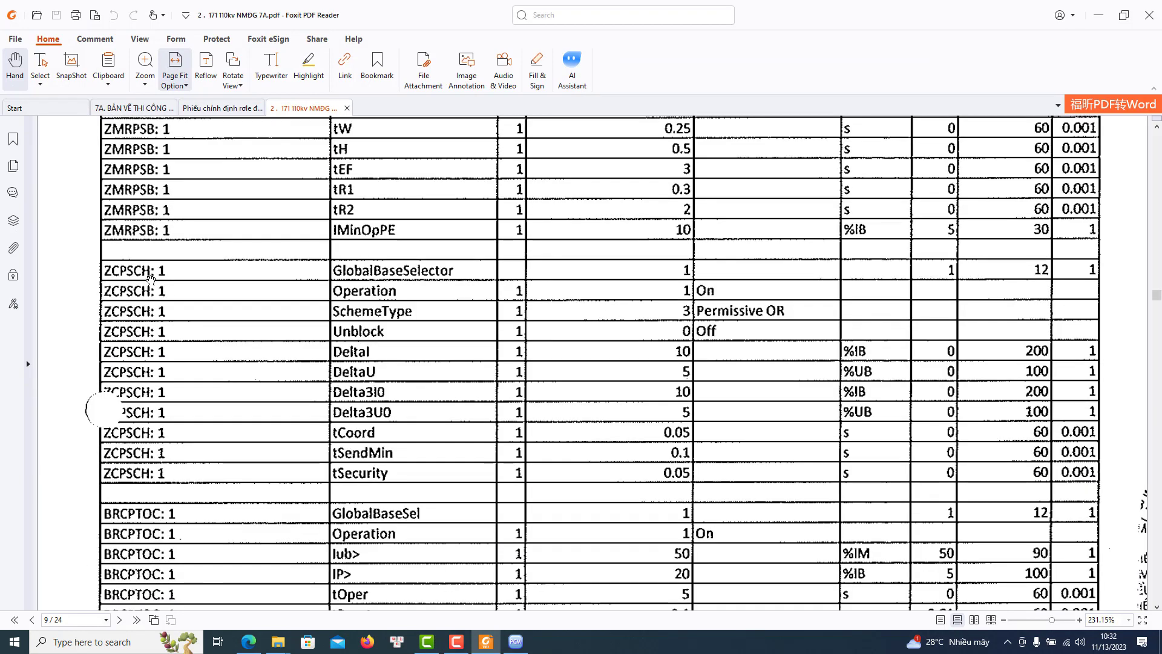
pyautogui.click(517, 642)
# Place a ZCPSCH scheme communication block in the empty area beside F21, with cycle time 3, execution order 3805 and instance 1
pyautogui.rightClick(761, 403)
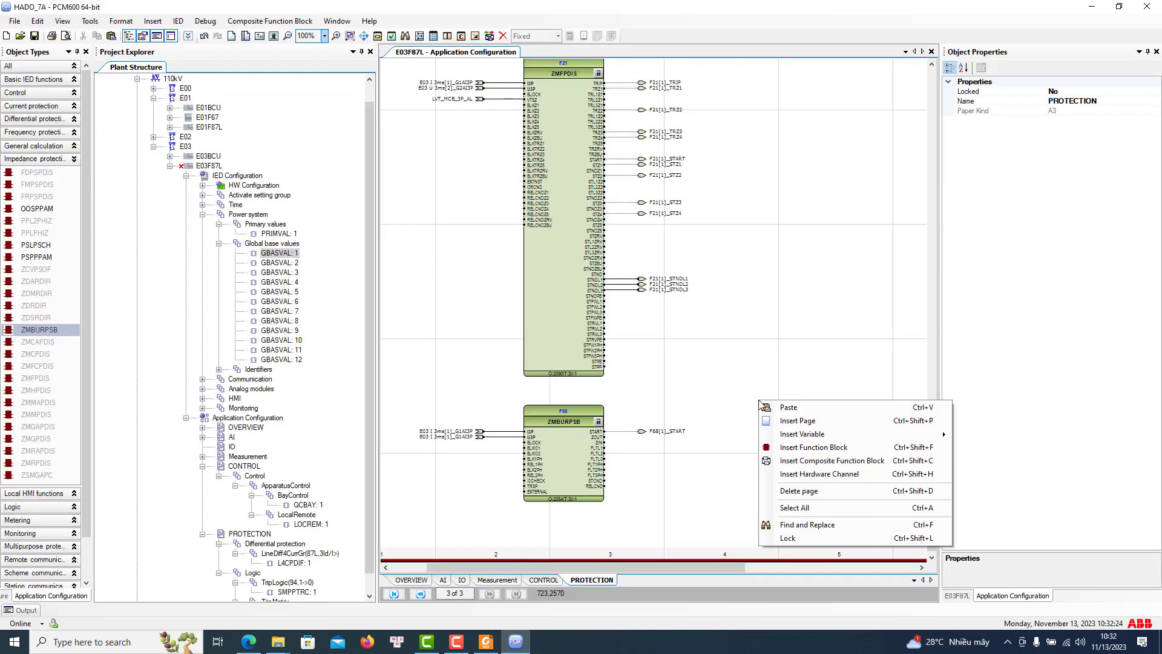
pyautogui.moveTo(665, 567); pyautogui.dragTo(784, 566)
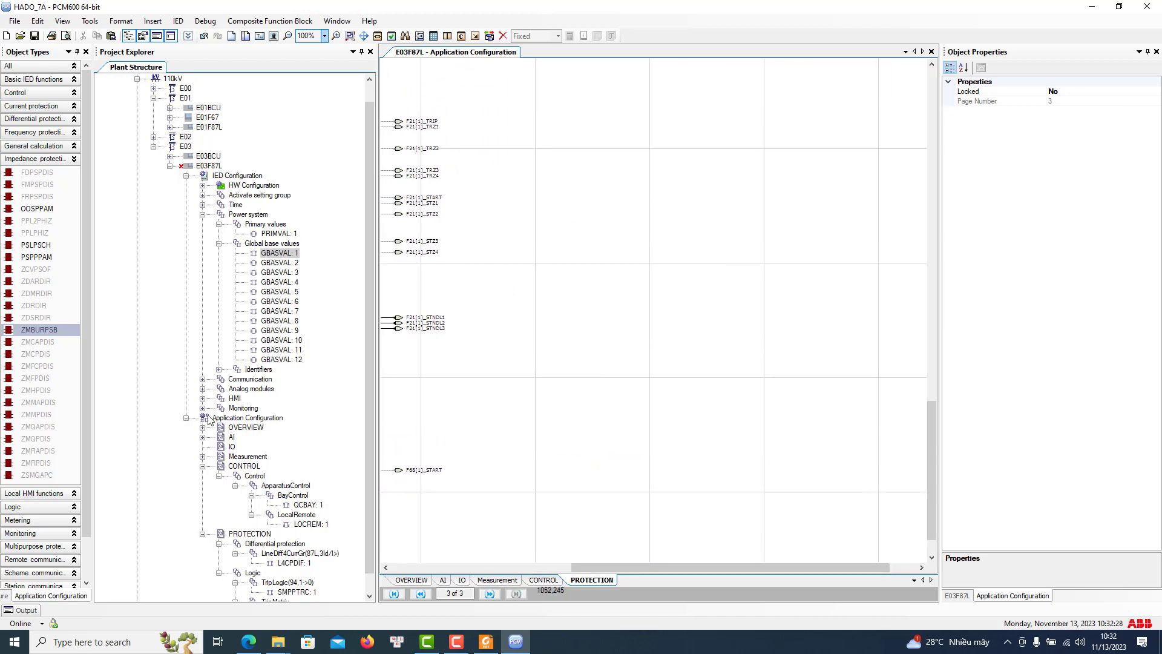
pyautogui.click(48, 208)
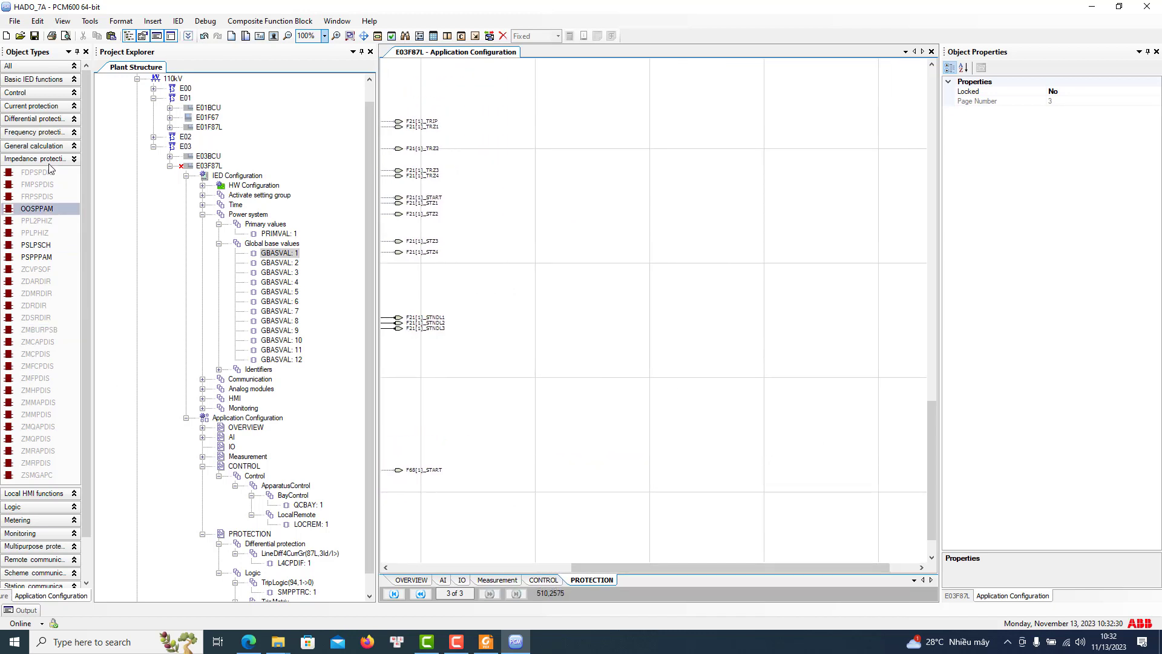
pyautogui.click(39, 160)
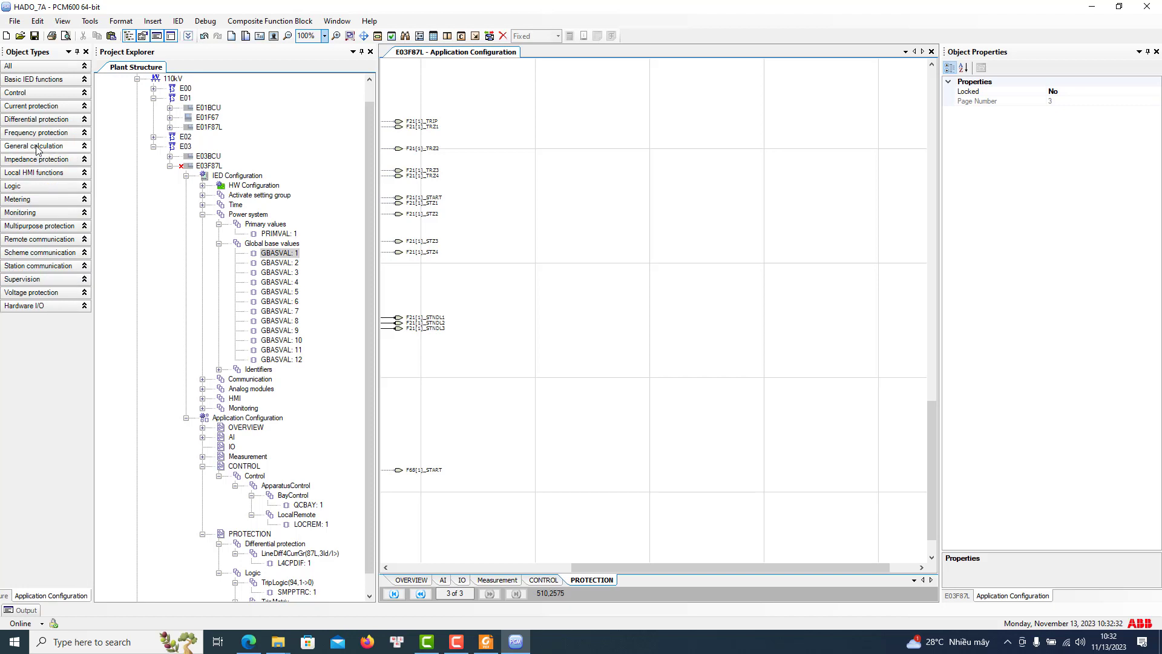
pyautogui.click(27, 106)
pyautogui.click(27, 107)
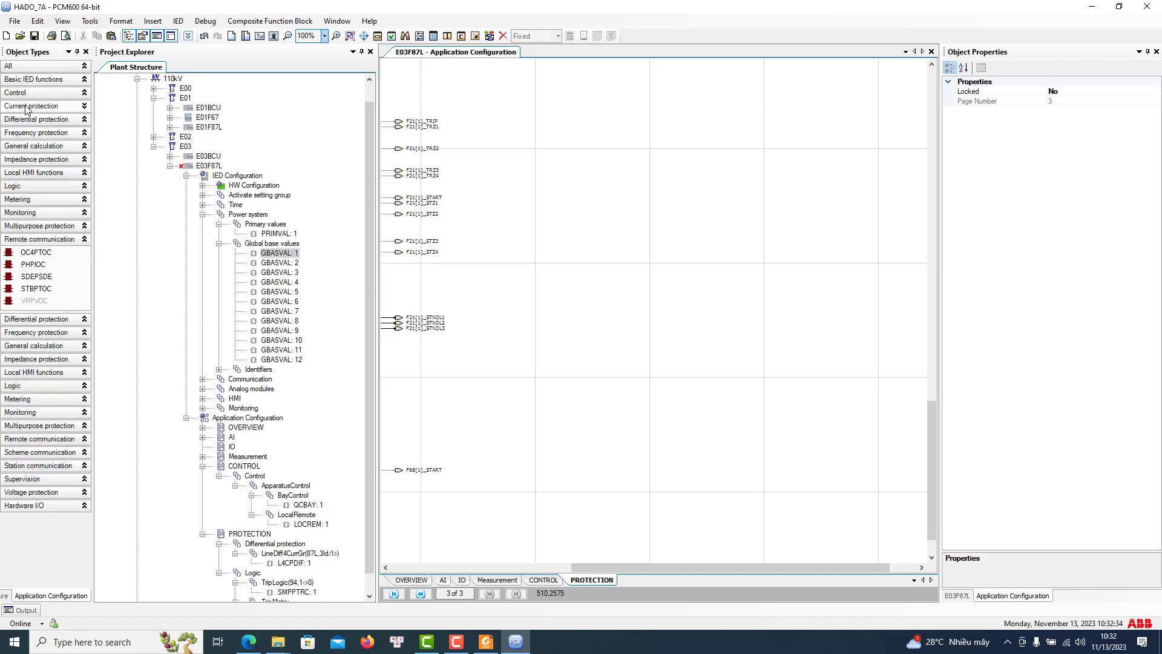
pyautogui.click(24, 160)
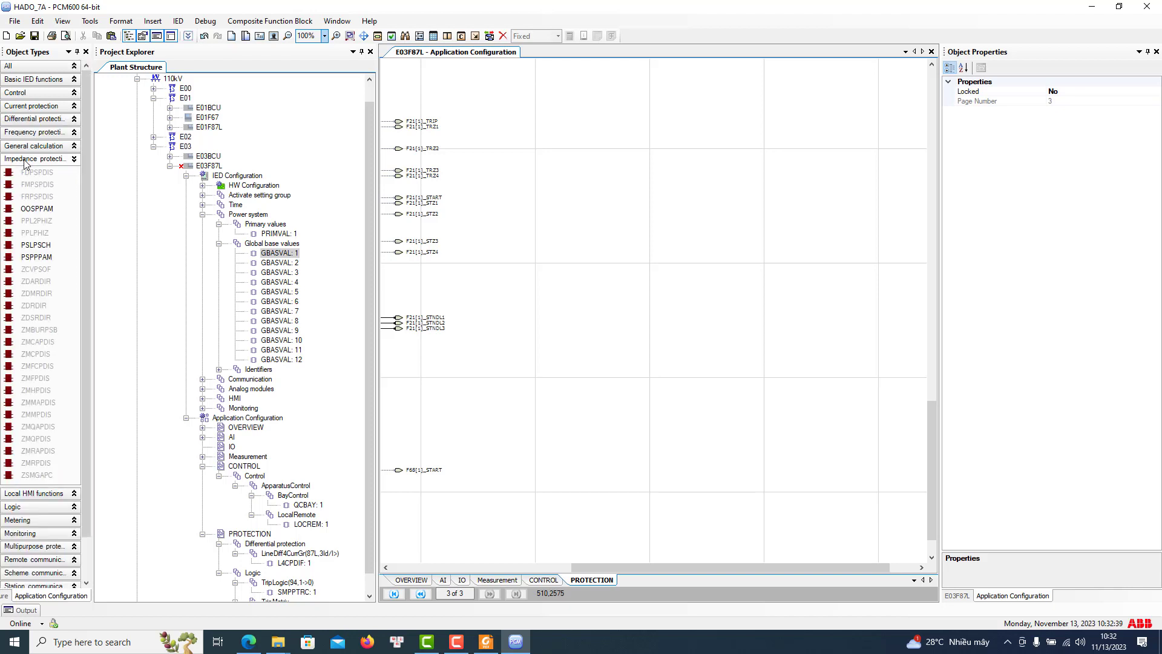
pyautogui.click(24, 160)
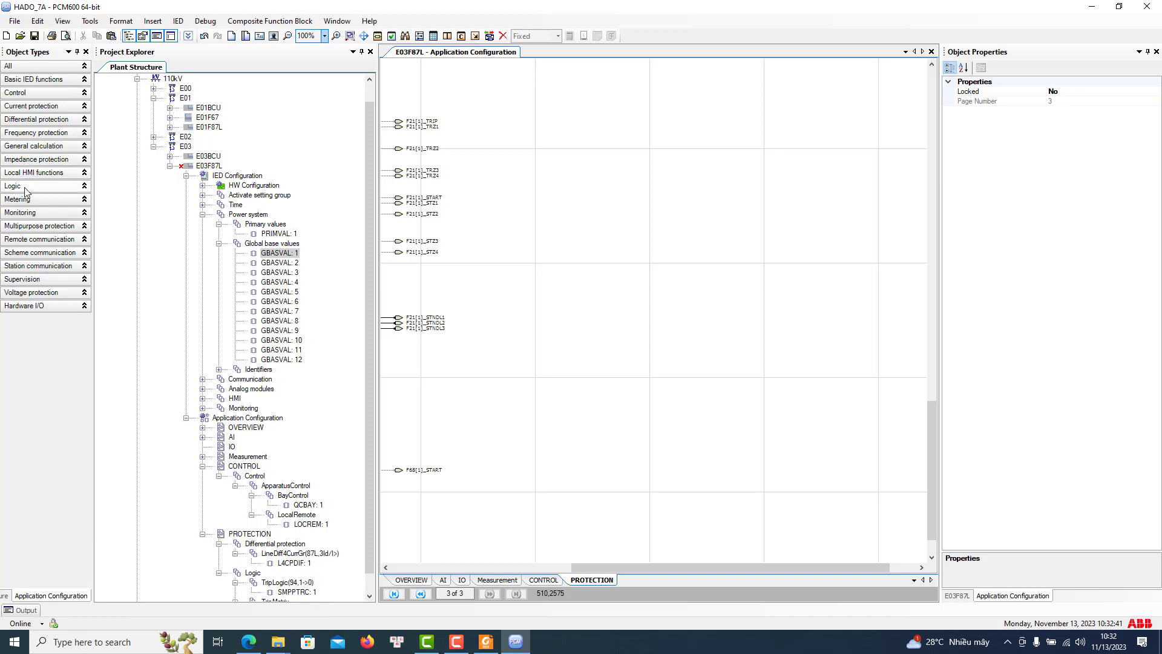
pyautogui.click(18, 267)
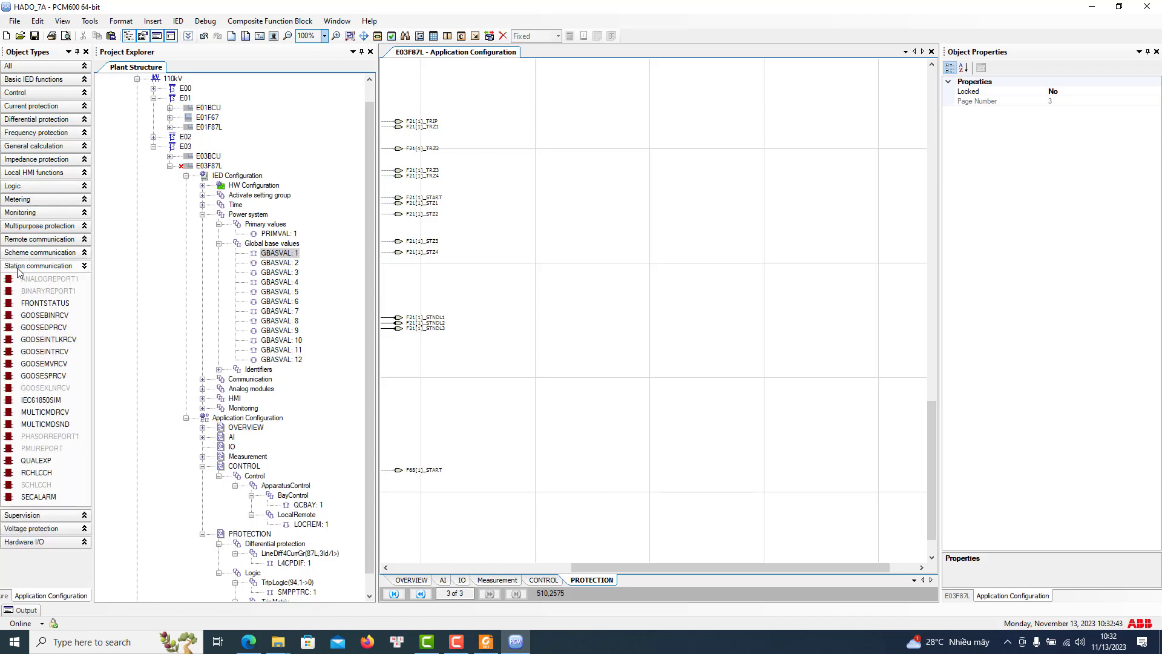
pyautogui.click(18, 268)
pyautogui.click(23, 254)
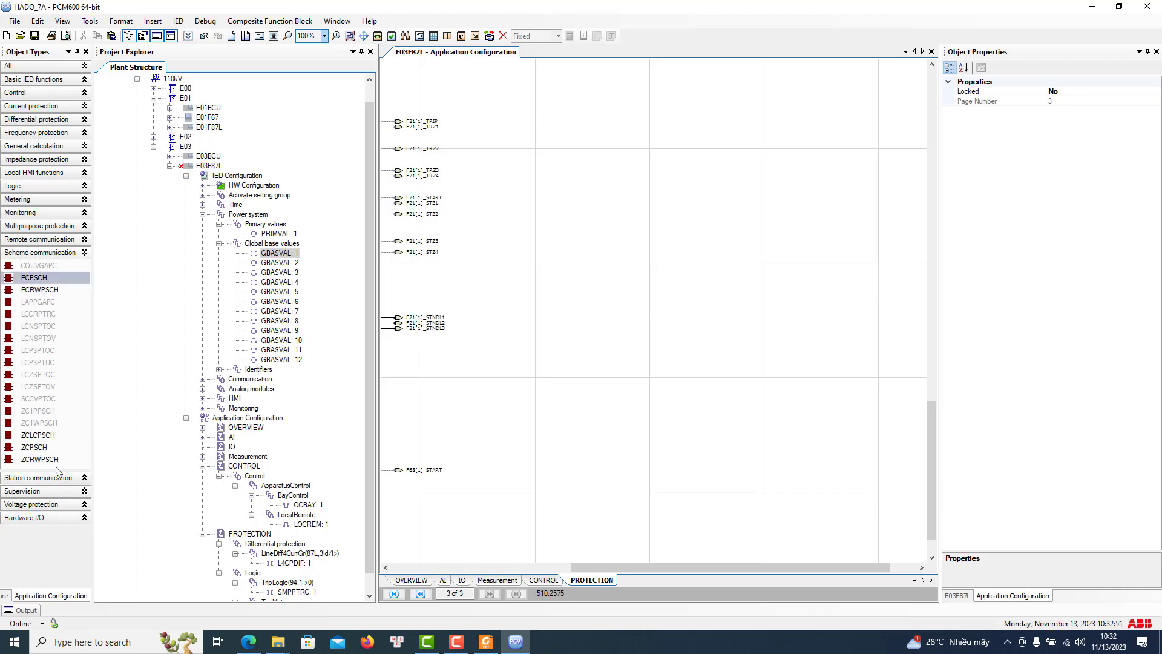
pyautogui.moveTo(31, 447); pyautogui.dragTo(719, 176)
pyautogui.press('Return')
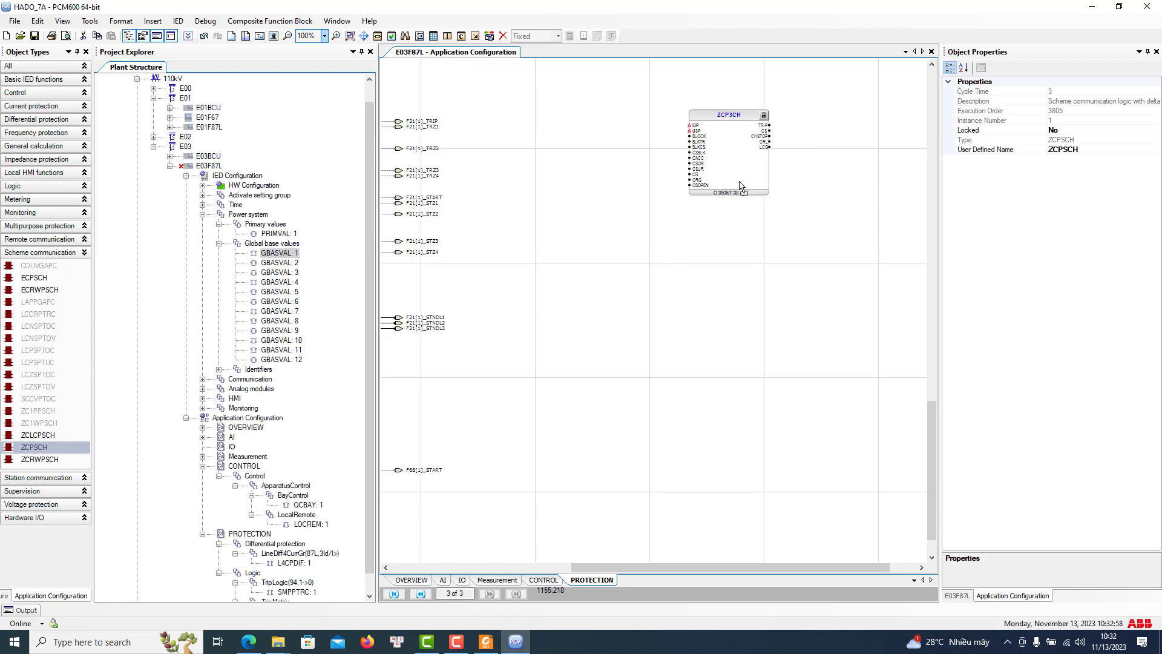
# Set the ZCPSCH block's user defined name to POTT
pyautogui.rightClick(727, 180)
pyautogui.click(800, 293)
pyautogui.write('po')
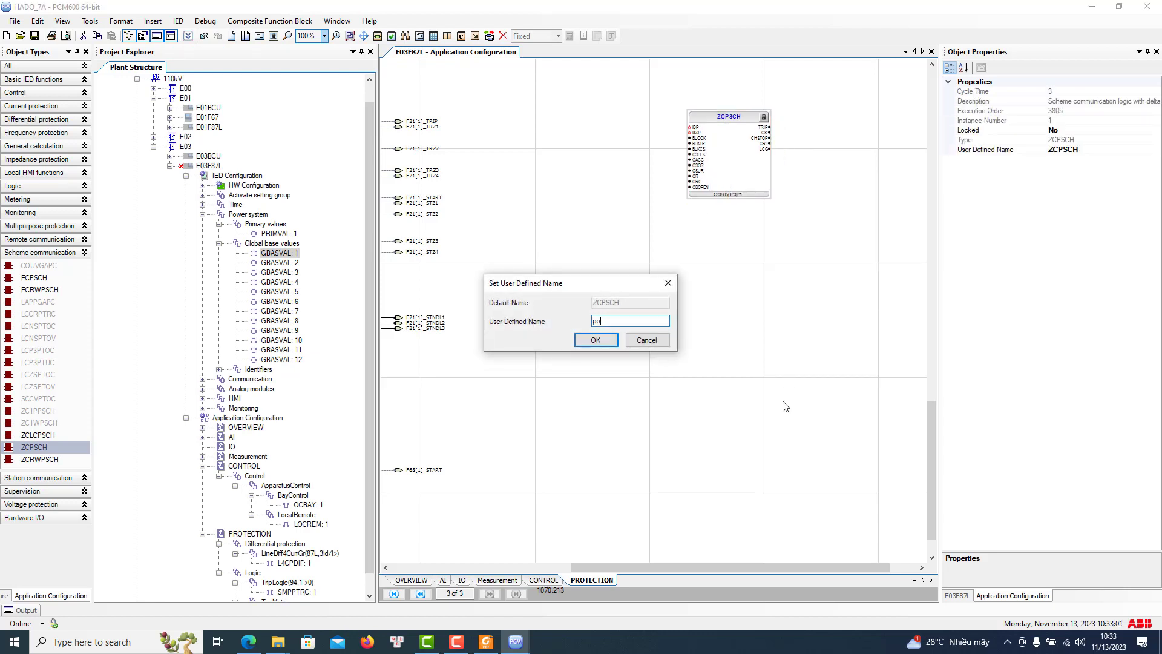
pyautogui.press('BackSpace')
pyautogui.press('BackSpace')
pyautogui.press('BackSpace')
pyautogui.write('POTT')
pyautogui.click(589, 347)
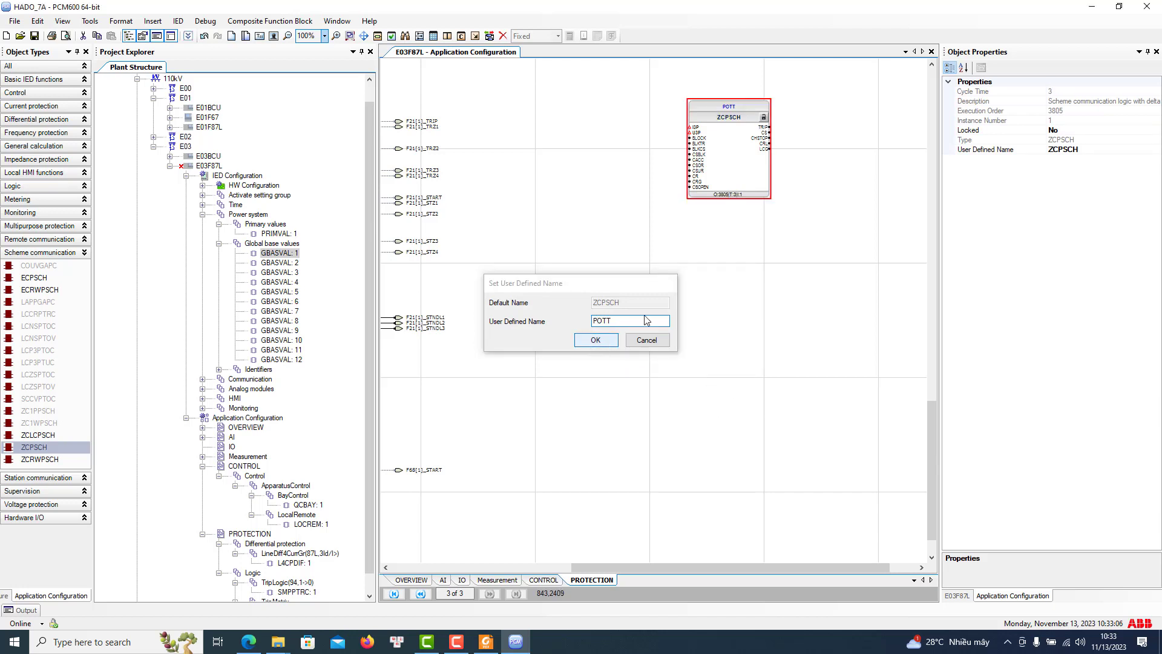
# Connect the POTT block's TRIP and CS outputs to new variables, POTT[1]_TRIP and POTT[1]_CS
pyautogui.rightClick(765, 127)
pyautogui.moveTo(933, 135)
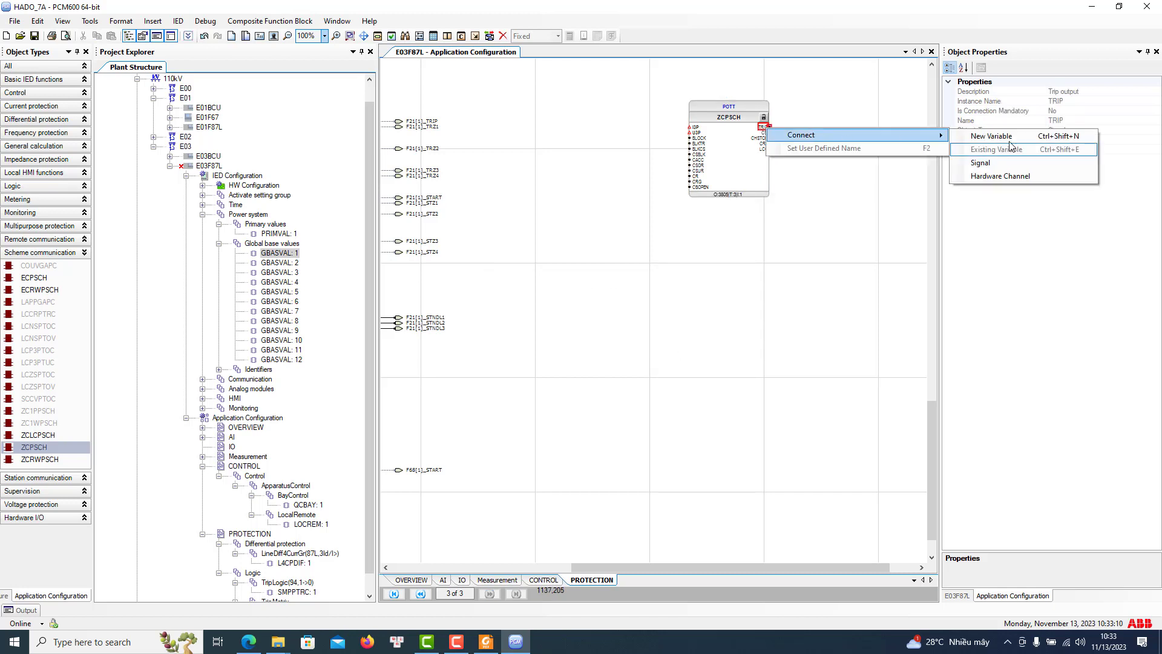
pyautogui.click(993, 136)
pyautogui.rightClick(764, 131)
pyautogui.moveTo(833, 141)
pyautogui.click(991, 140)
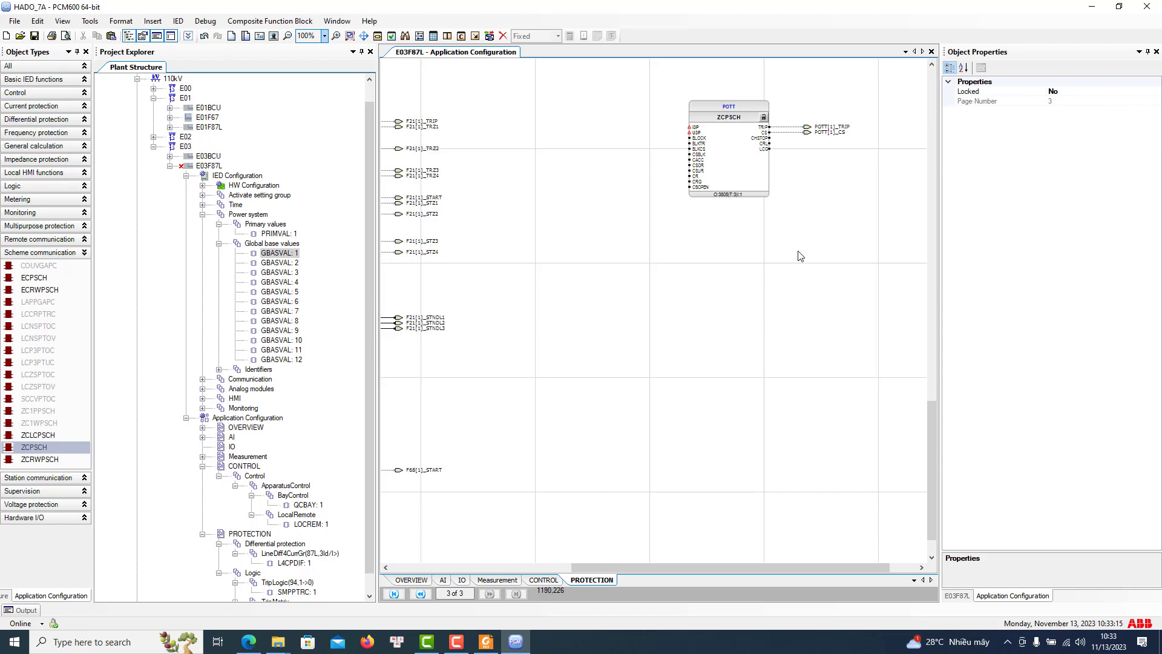
# Connect the POTT block's I3P input to the existing variable E03 I 3ms[1]_G1AI3P
pyautogui.rightClick(693, 127)
pyautogui.click(705, 138)
pyautogui.click(678, 145)
pyautogui.rightClick(693, 127)
pyautogui.moveTo(718, 134)
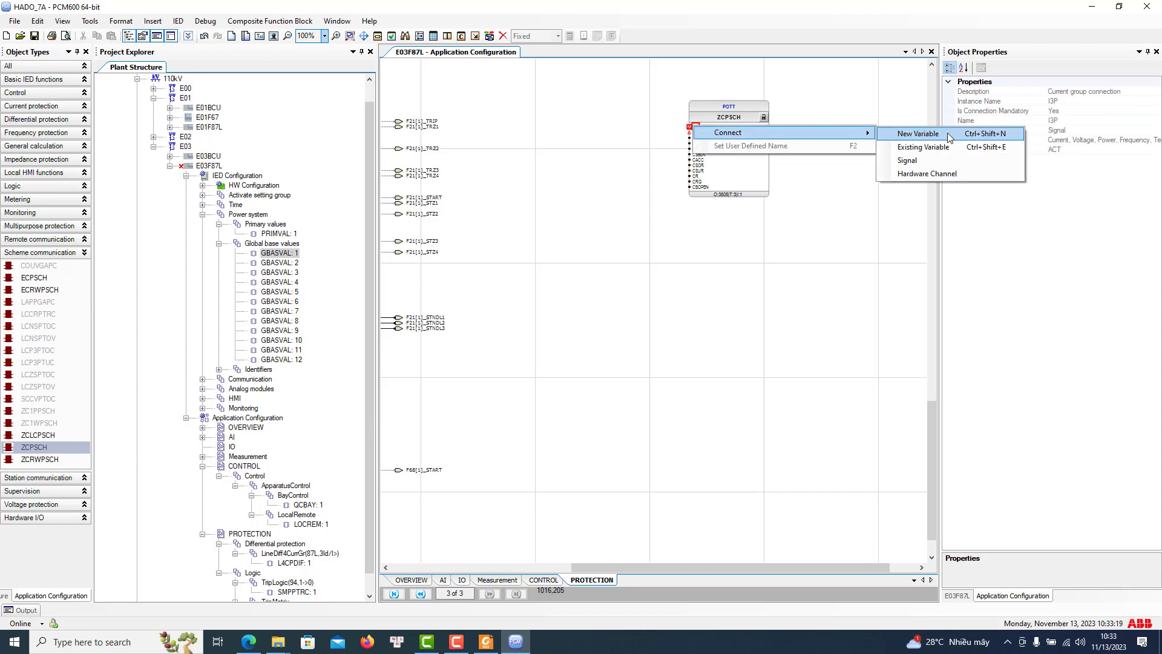
pyautogui.click(936, 148)
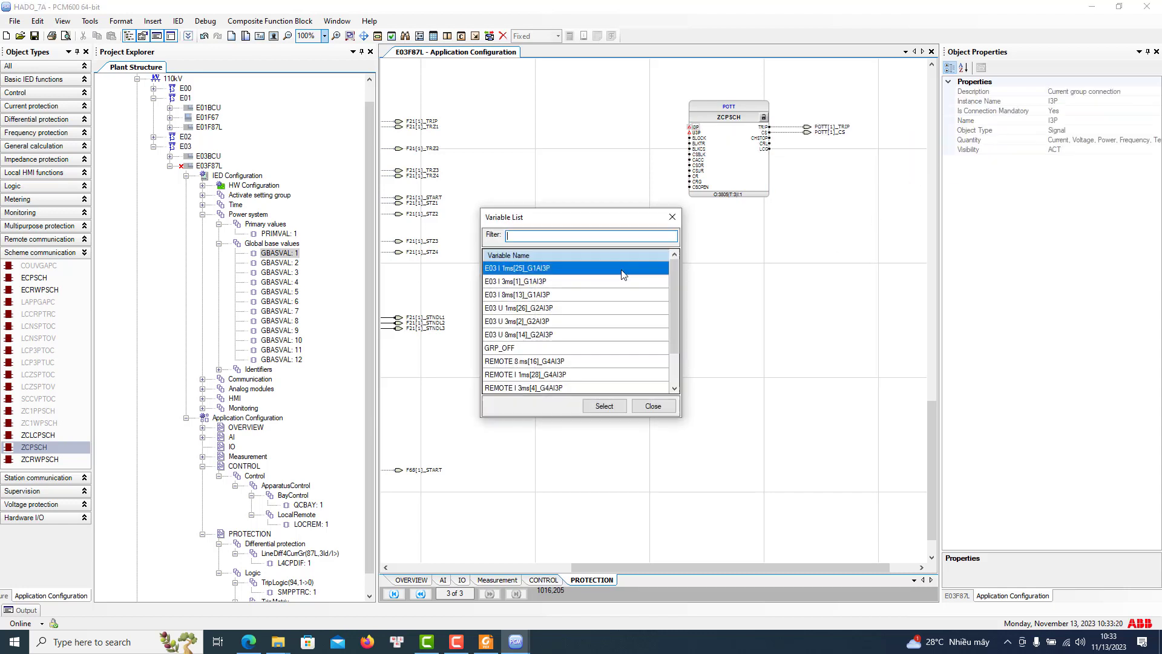
pyautogui.click(525, 283)
pyautogui.click(605, 406)
# Connect the POTT block's U3P input to the existing variable E03 U 3ms[2]_G2AI3P
pyautogui.click(697, 135)
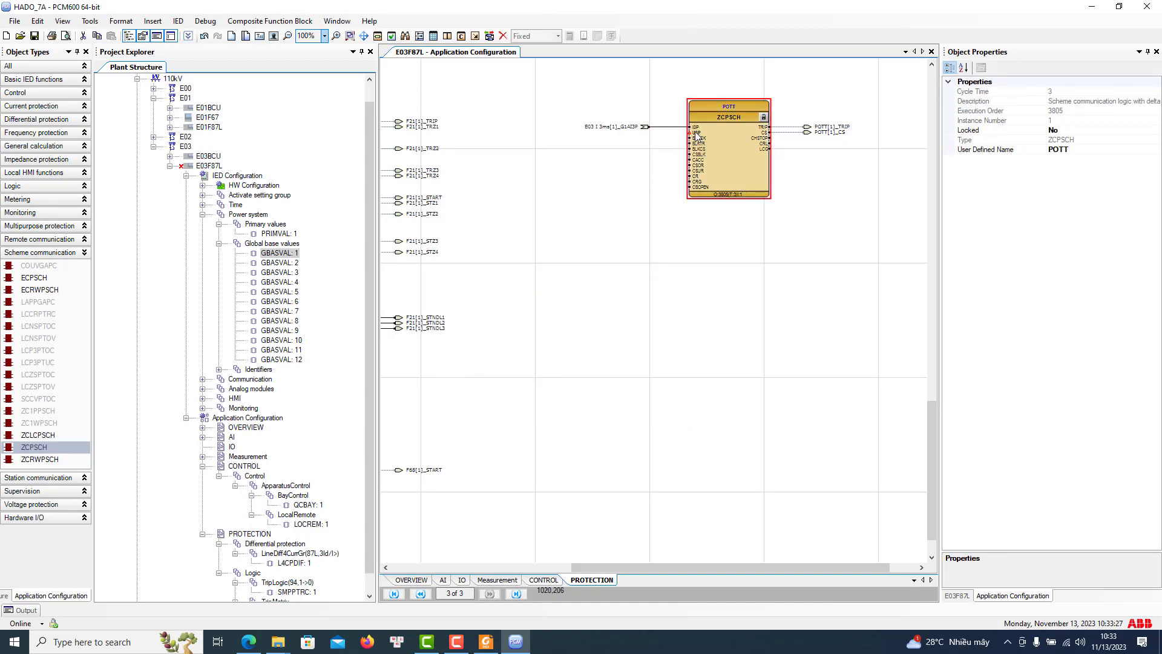
pyautogui.rightClick(697, 134)
pyautogui.click(963, 156)
pyautogui.click(519, 282)
pyautogui.click(526, 298)
pyautogui.click(515, 308)
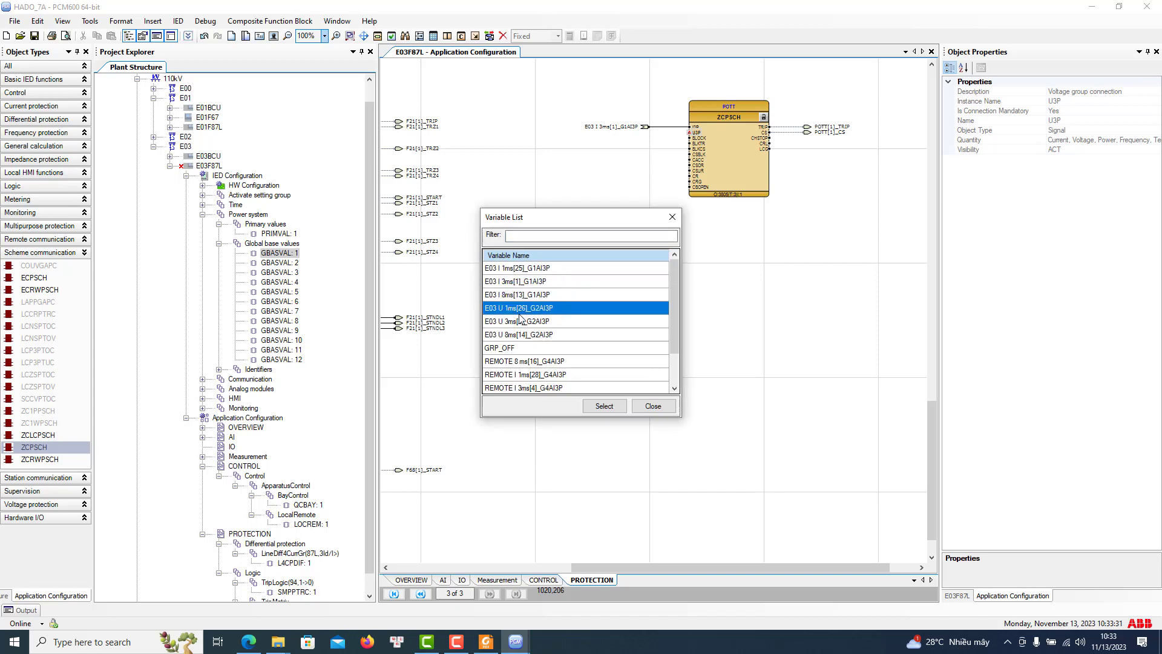
pyautogui.click(524, 322)
pyautogui.click(600, 408)
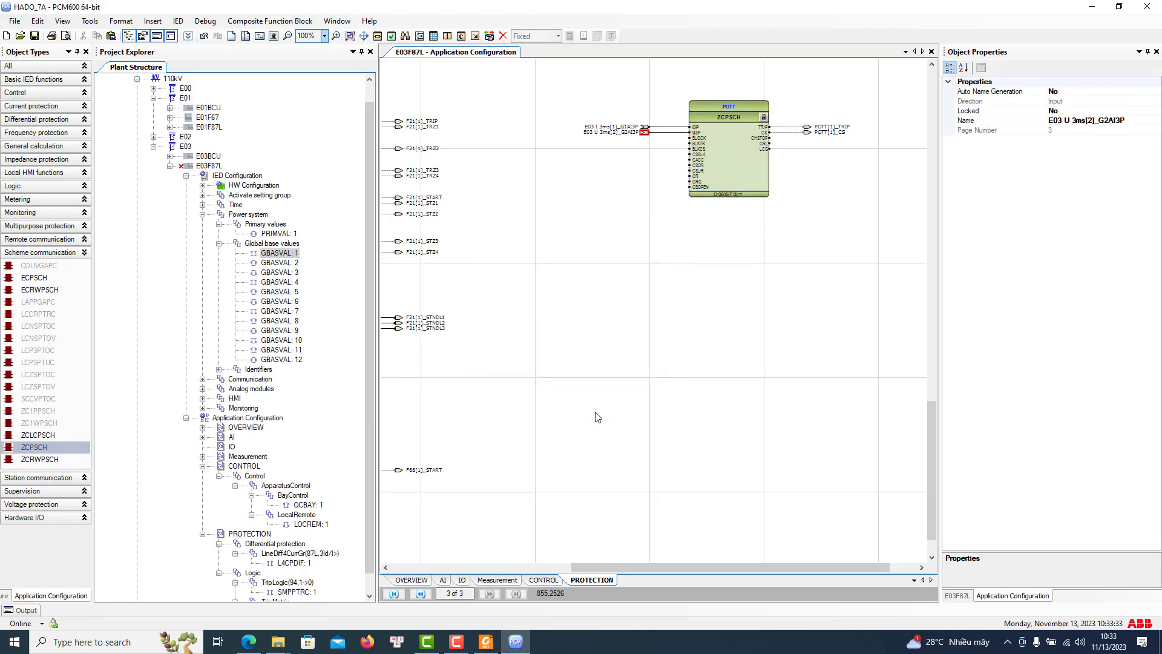
# Change the ZCPSCH block's user defined name to F85
pyautogui.click(741, 176)
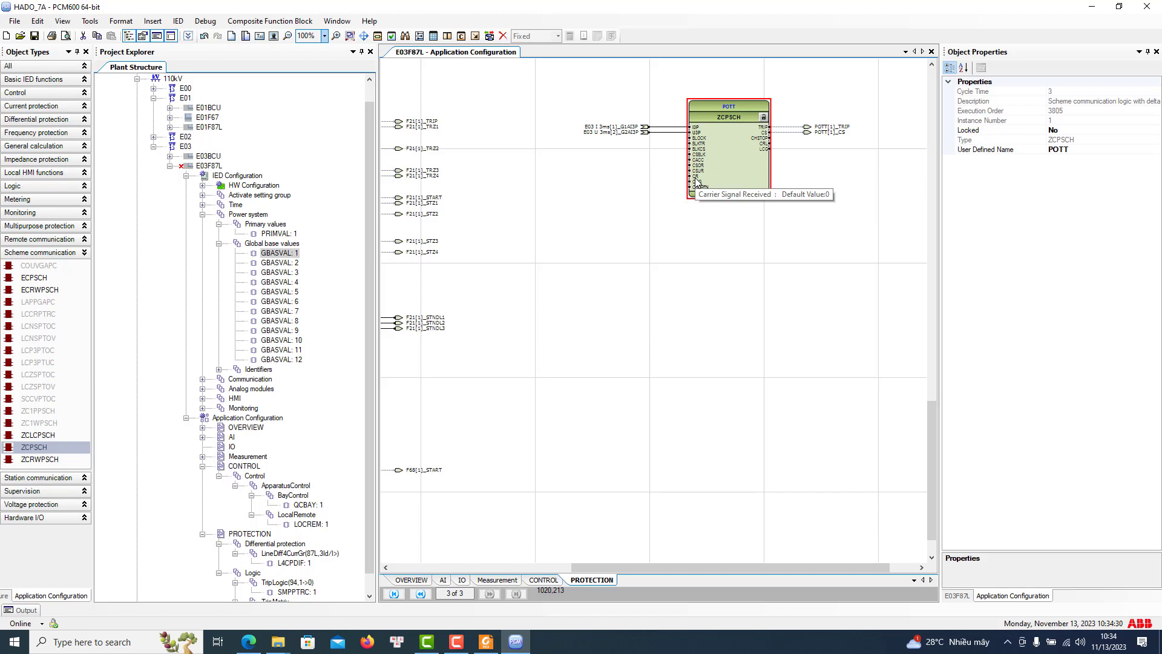
pyautogui.click(695, 177)
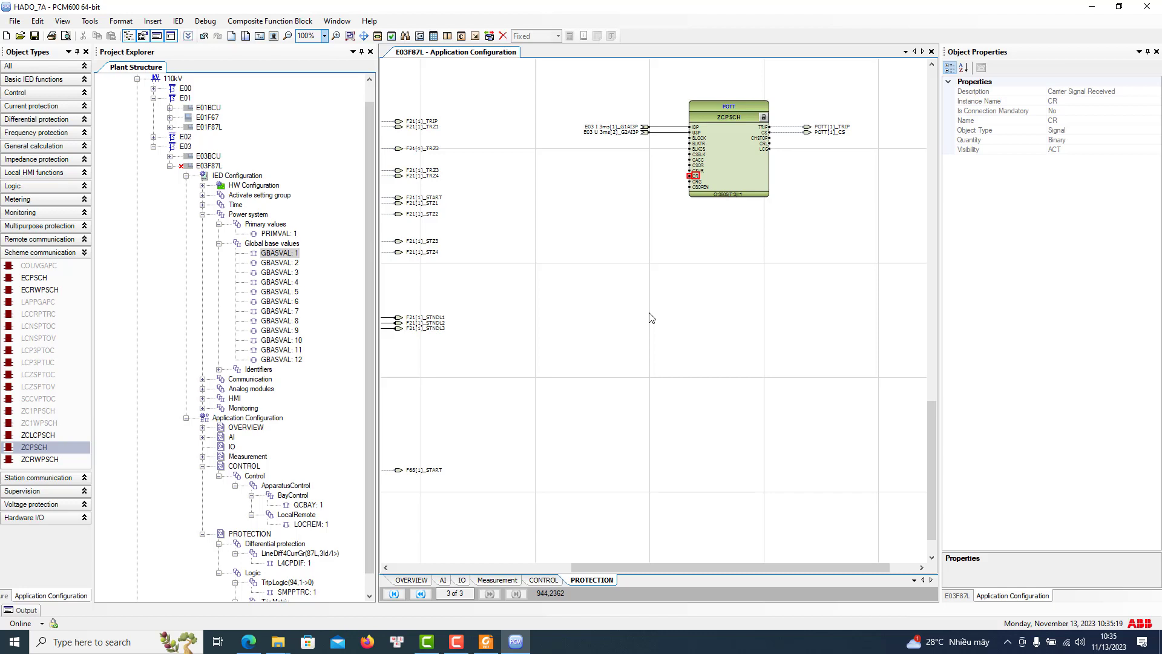
pyautogui.rightClick(747, 163)
pyautogui.click(793, 280)
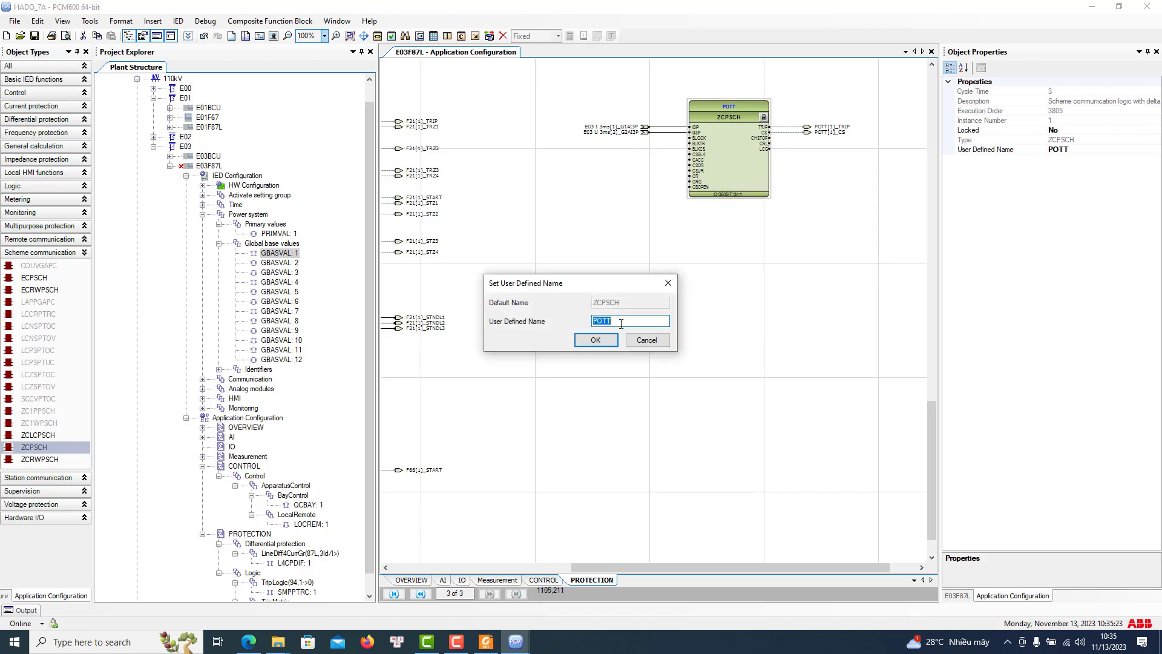
pyautogui.write('f')
pyautogui.write('F85')
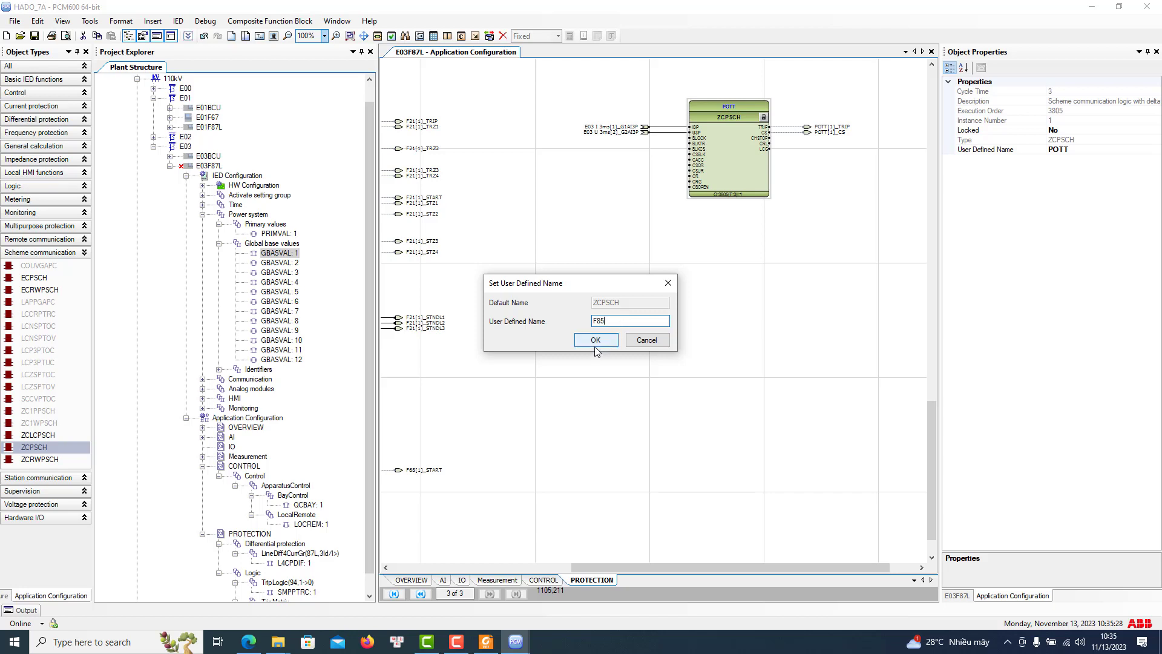
pyautogui.click(595, 347)
pyautogui.click(770, 245)
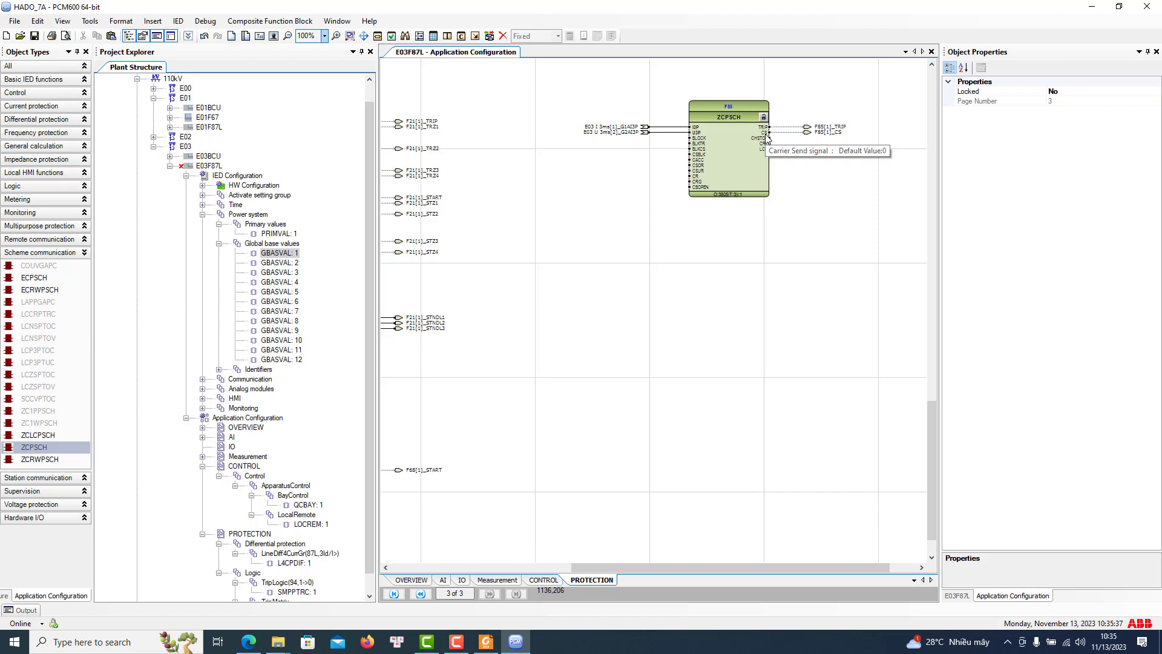
pyautogui.click(748, 186)
pyautogui.click(814, 303)
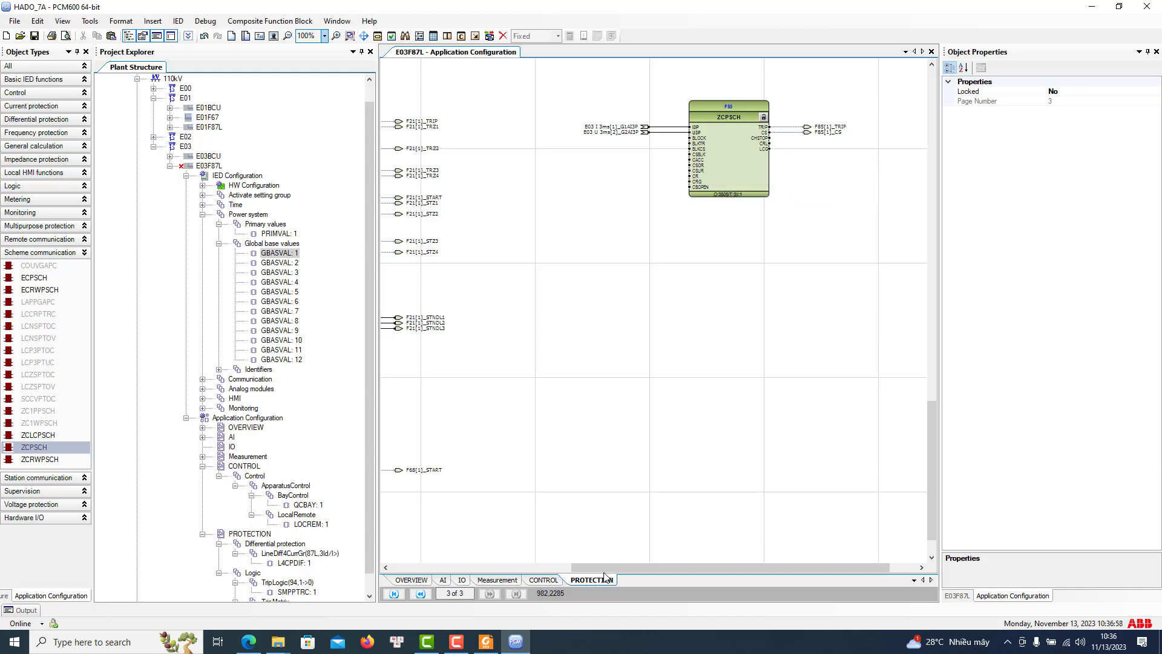
# Consult the settings sheet in Foxit PDF Reader for the function after ZCPSCH, and add a BRCPTOC block below the F85 block in PCM600
pyautogui.click(497, 644)
pyautogui.scroll(-4, 576, 381)
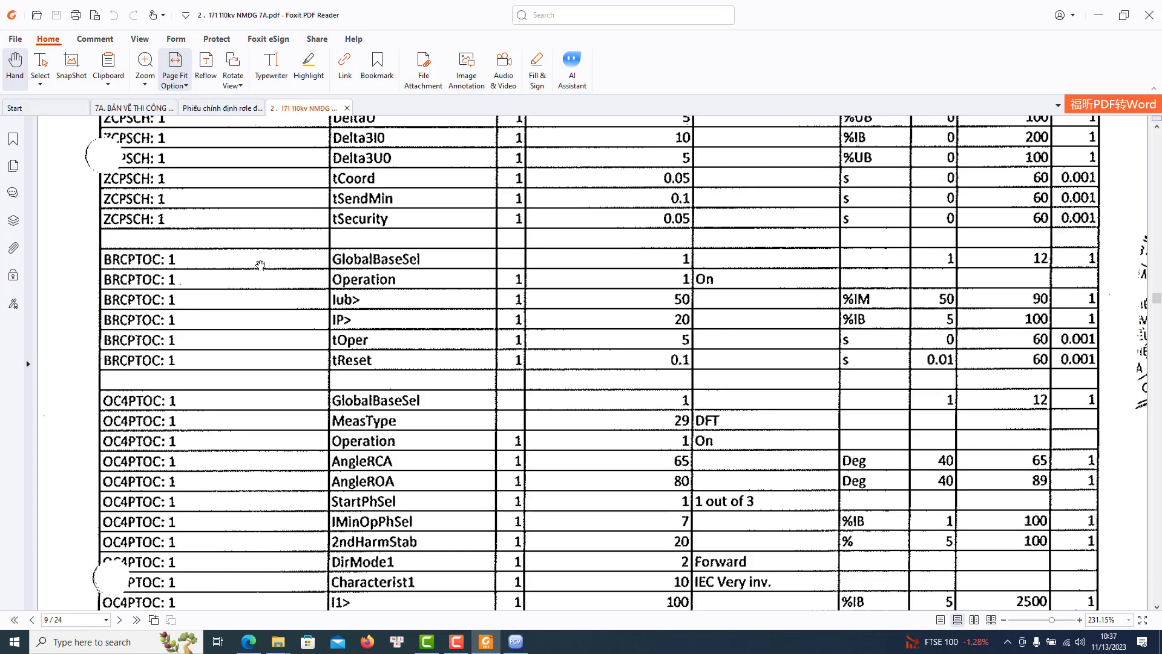
pyautogui.scroll(3, 117, 268)
pyautogui.scroll(-2, 115, 302)
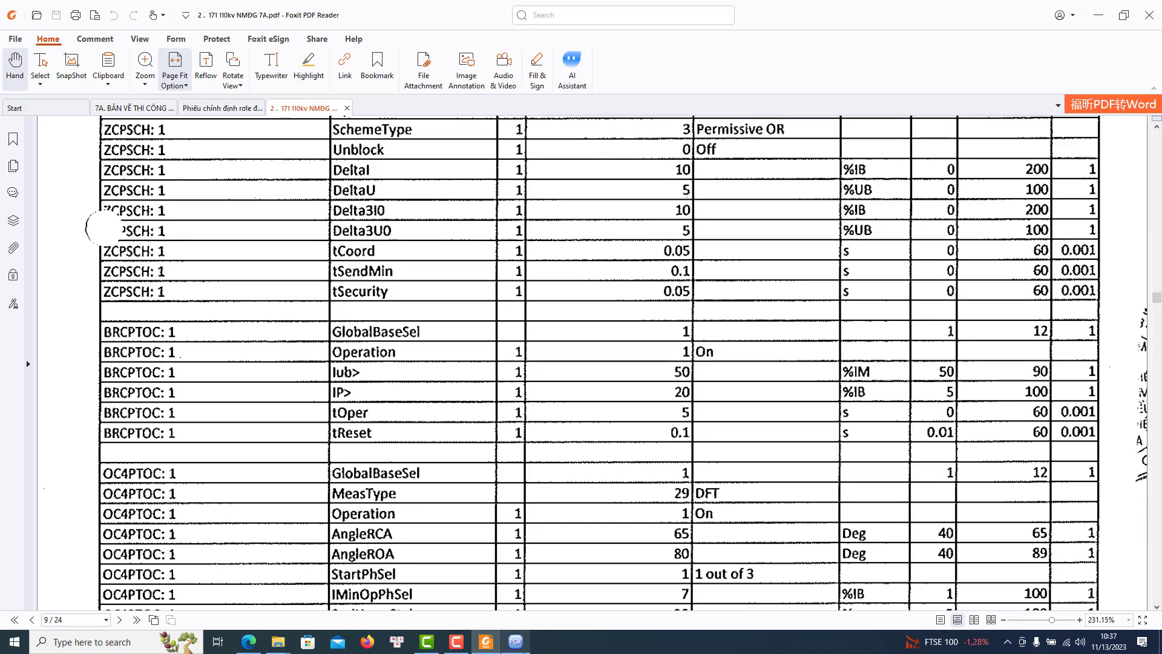
pyautogui.click(516, 641)
pyautogui.click(735, 194)
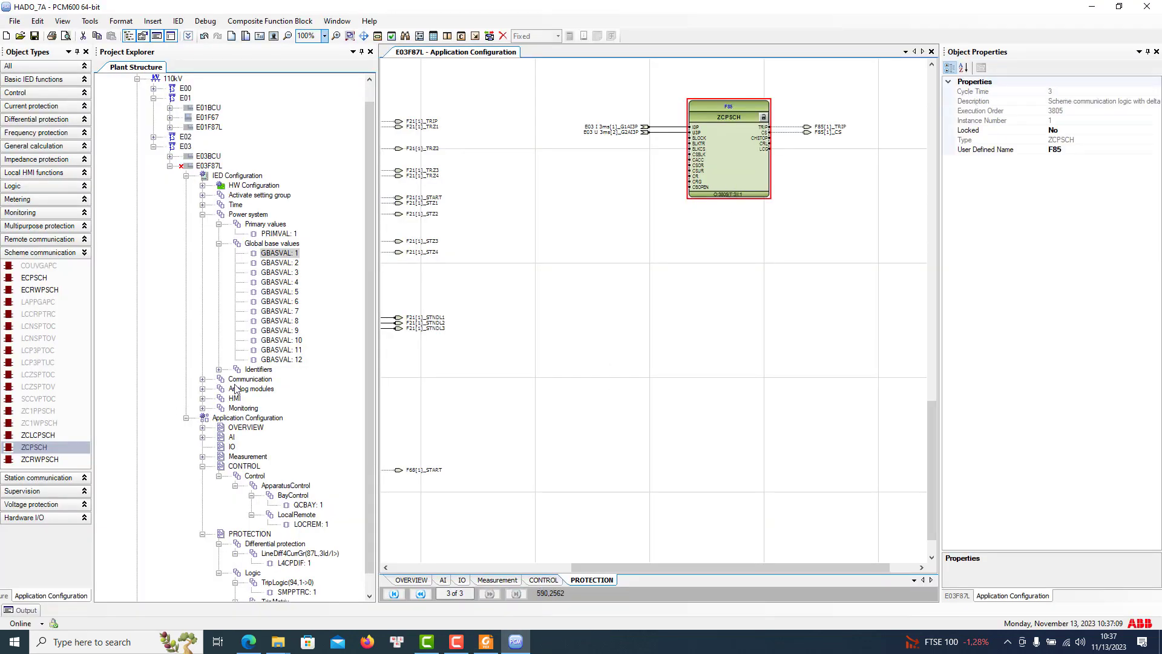
pyautogui.click(65, 252)
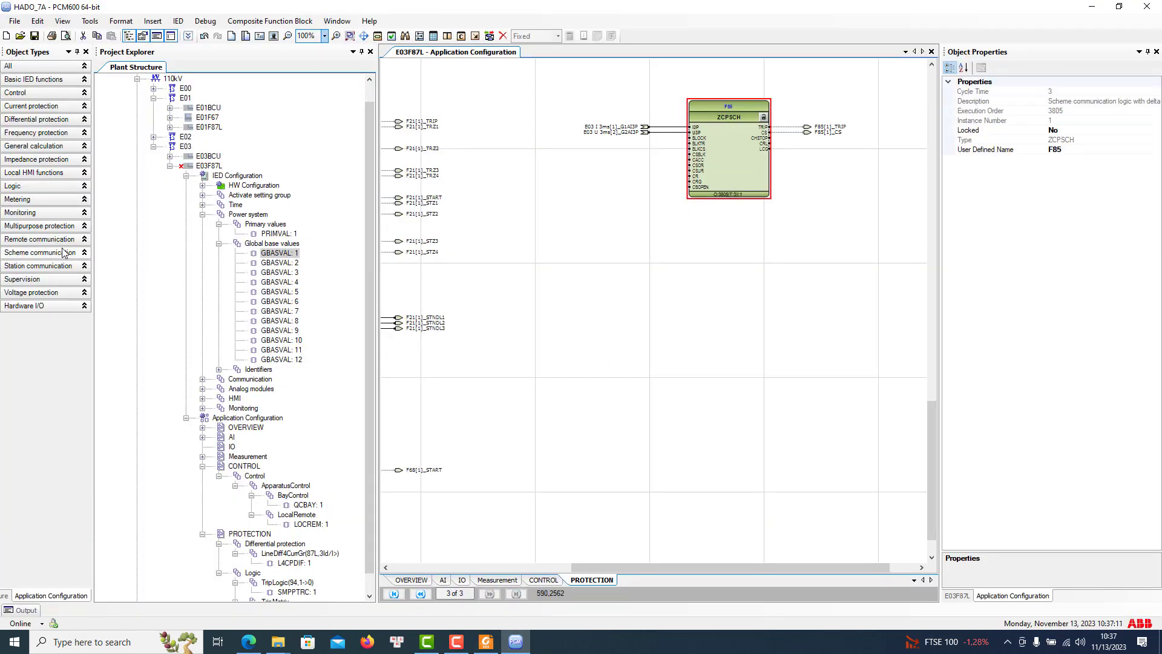
pyautogui.click(17, 106)
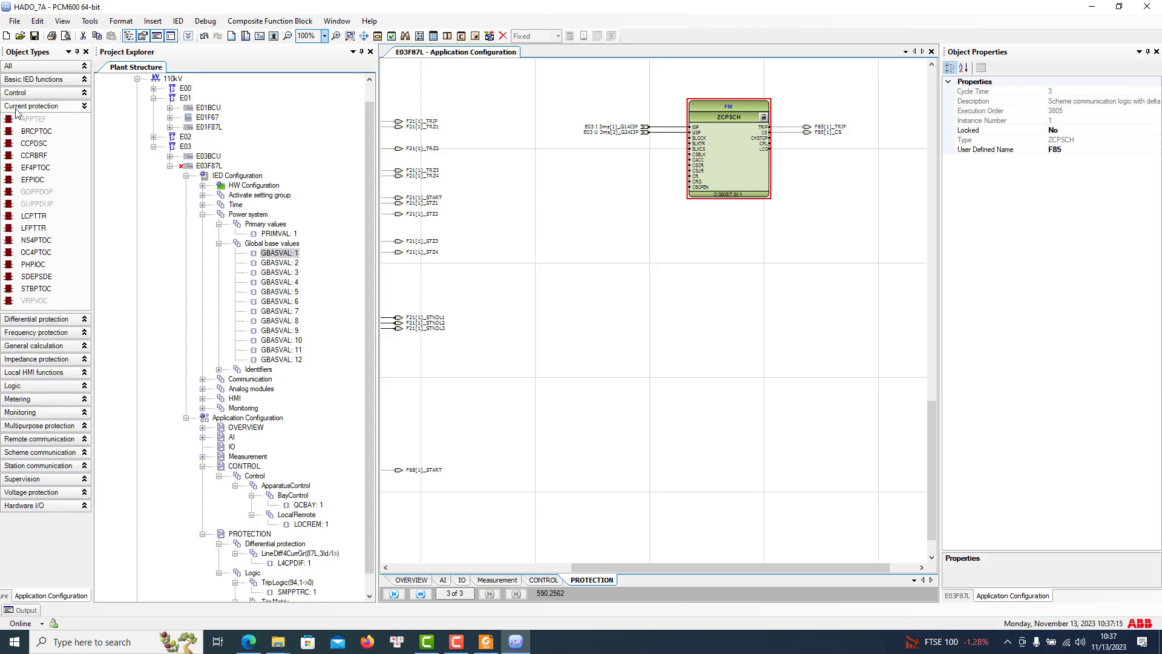
pyautogui.moveTo(36, 131); pyautogui.dragTo(680, 254)
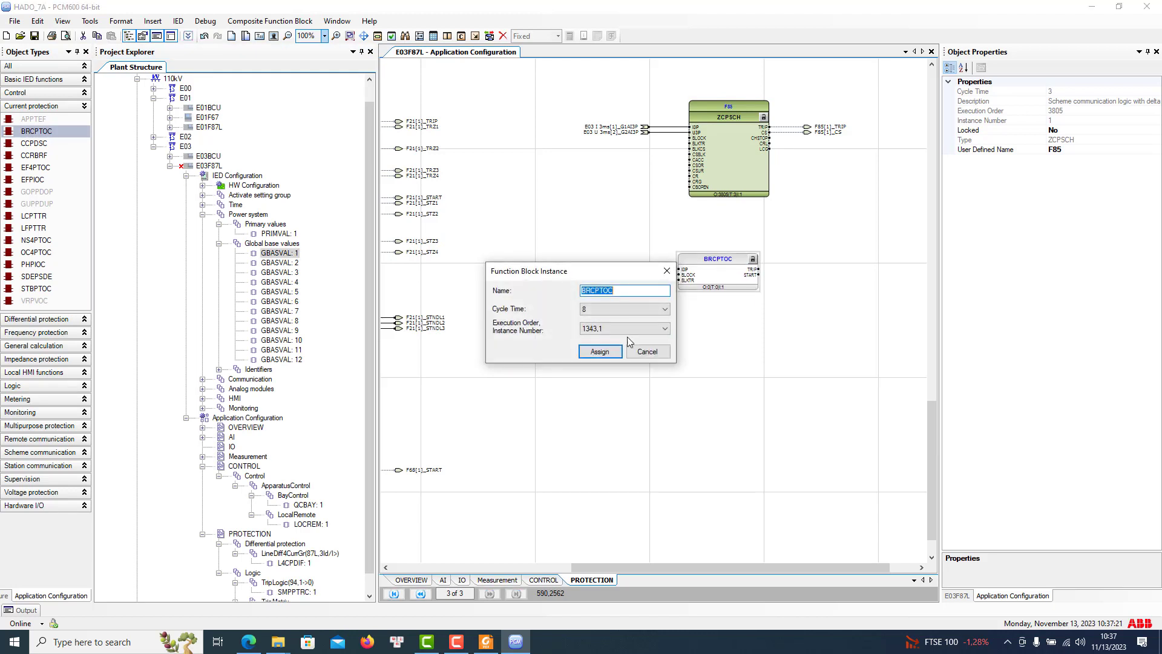
pyautogui.click(585, 353)
pyautogui.moveTo(754, 273); pyautogui.dragTo(765, 274)
# Connect the BRCPTOC block's TRIP and START outputs to new variables, BRCPTOC[1]_TRIP and BRCPTOC[1]_START
pyautogui.rightClick(764, 273)
pyautogui.moveTo(814, 276)
pyautogui.click(945, 270)
pyautogui.press('Return')
pyautogui.rightClick(765, 276)
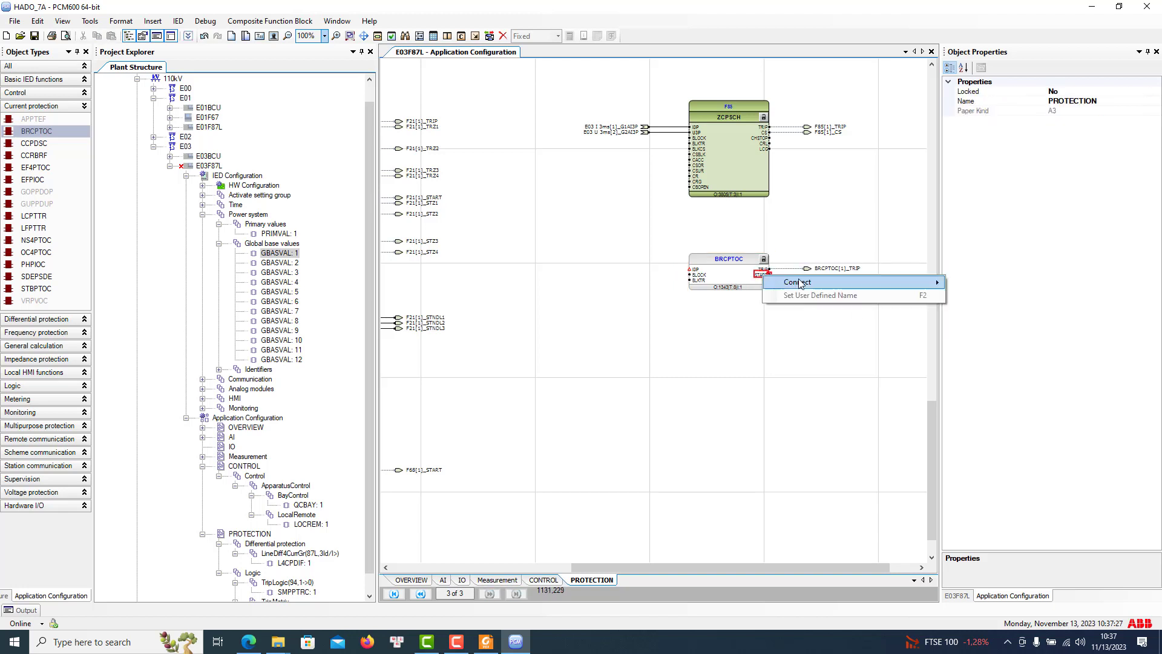
pyautogui.moveTo(874, 281)
pyautogui.click(969, 283)
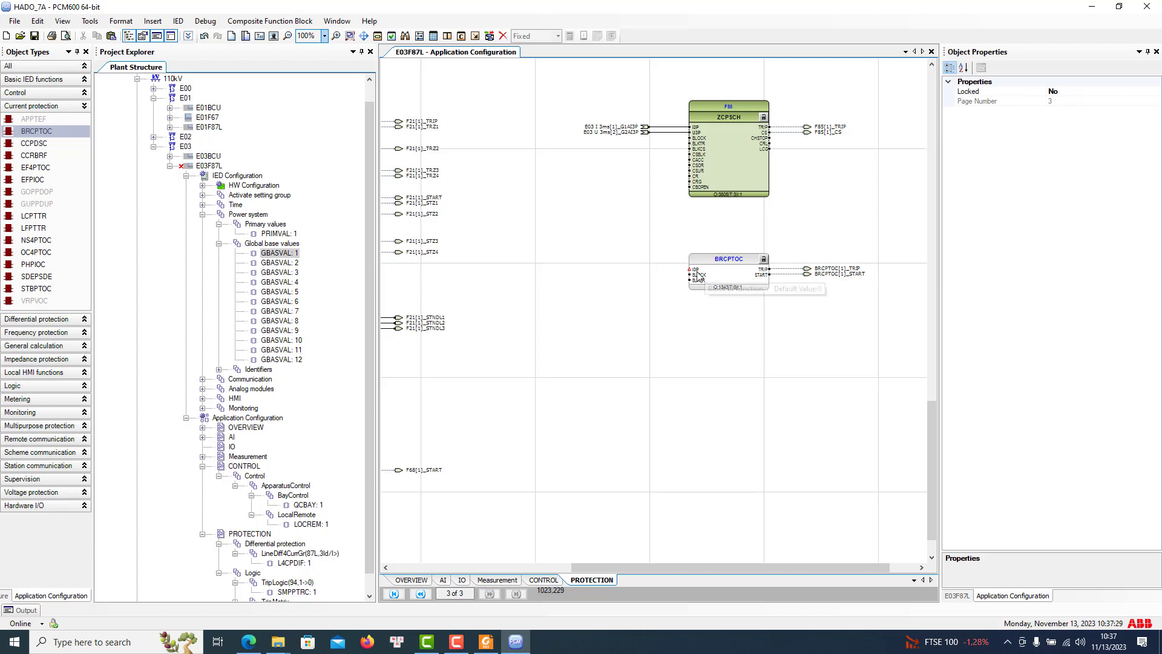
# Connect the BRCPTOC block's I3P input to the existing variable E03 I 8ms[13]_G1AI3P
pyautogui.rightClick(691, 270)
pyautogui.moveTo(848, 275)
pyautogui.click(980, 289)
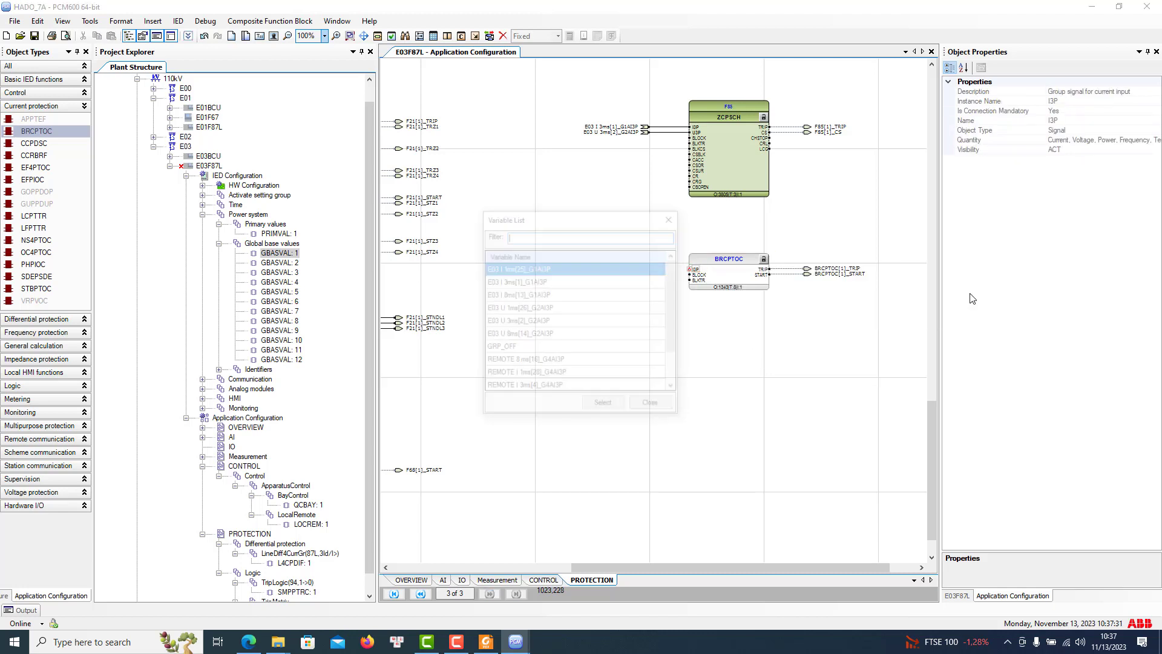
pyautogui.click(540, 281)
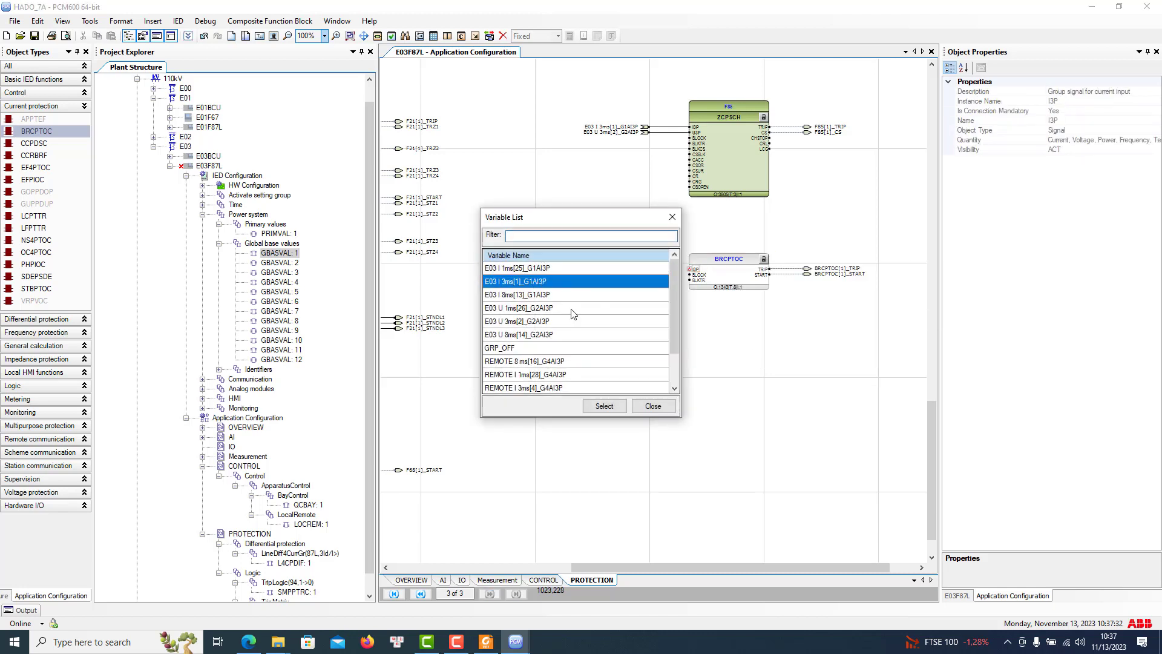
pyautogui.click(517, 295)
pyautogui.click(604, 407)
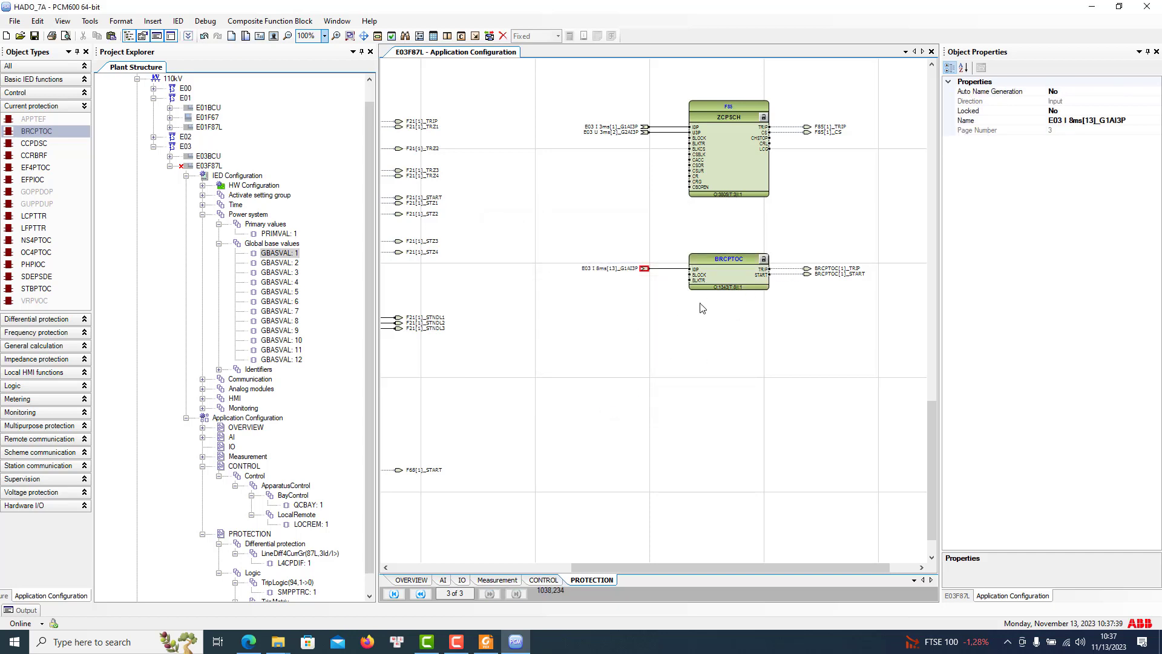
# Set the BRCPTOC block's user defined name to BROKE CONDUCTOR
pyautogui.click(724, 286)
pyautogui.rightClick(724, 286)
pyautogui.click(787, 397)
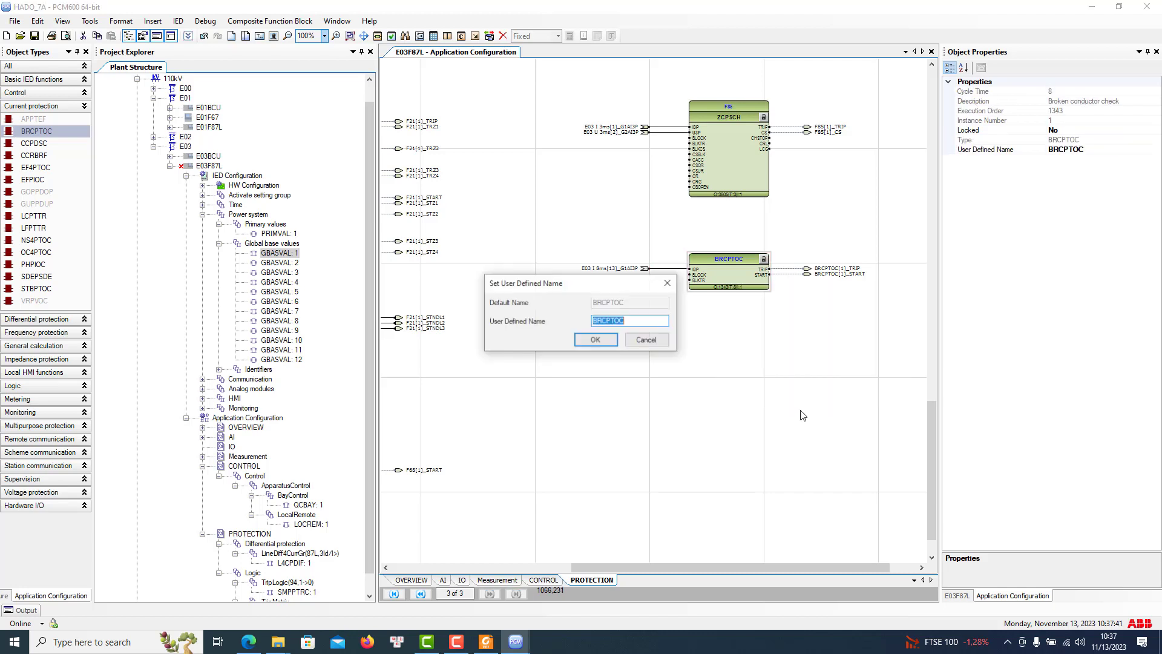
pyautogui.write('BROK')
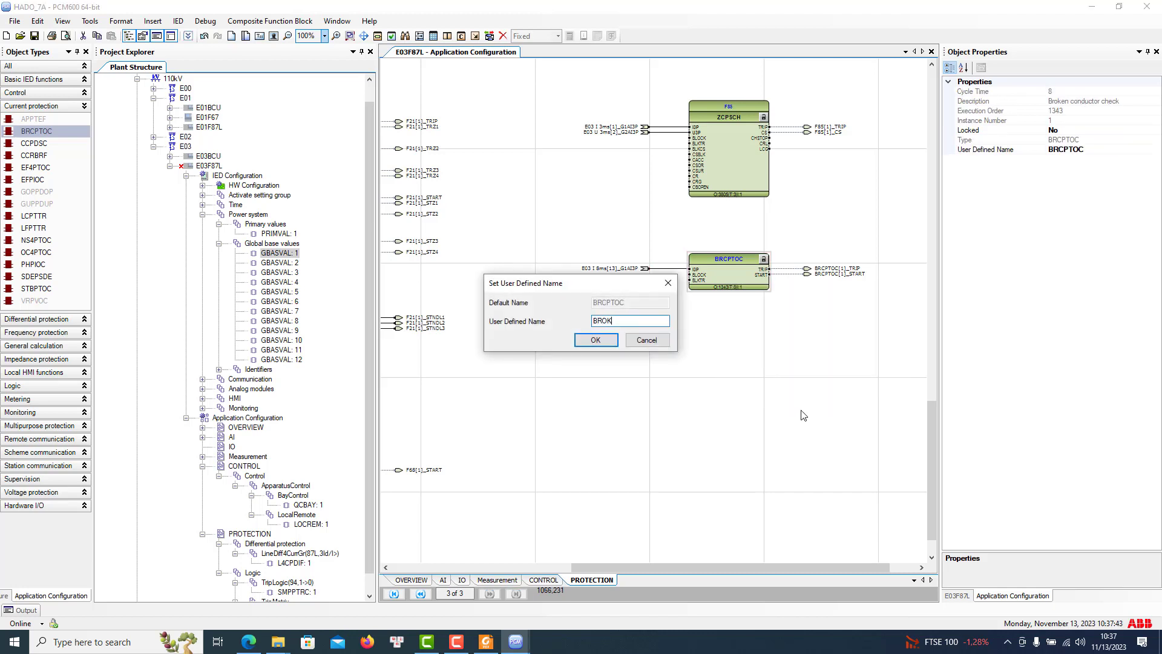
pyautogui.write('E CONDUCTOR')
pyautogui.click(596, 340)
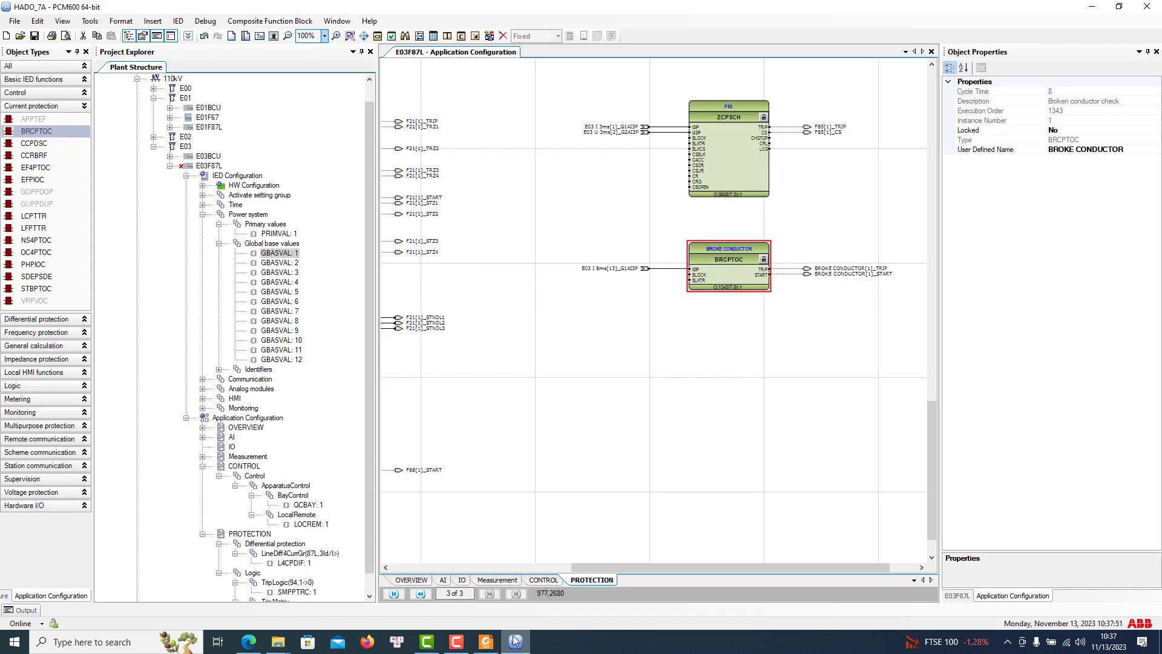
# Switch to the settings sheet in Foxit PDF Reader and examine which protection functions follow BRCPTOC and how they are set
pyautogui.click(486, 643)
pyautogui.scroll(-4, 510, 351)
pyautogui.scroll(-15, 511, 351)
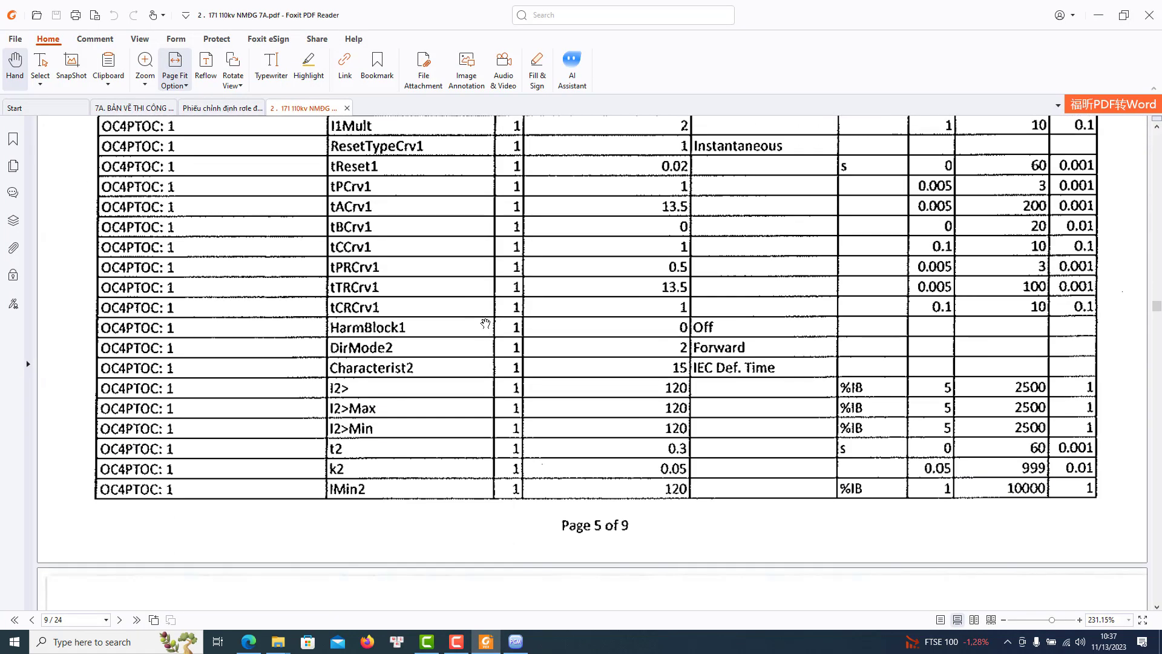
pyautogui.scroll(-15, 489, 326)
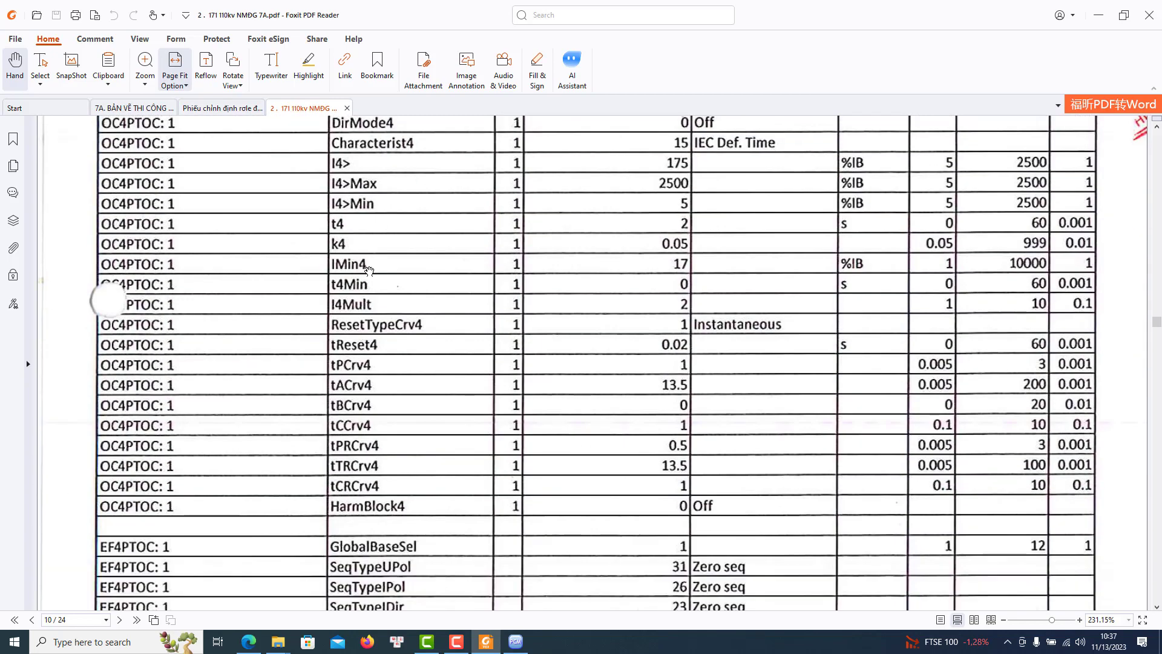
pyautogui.scroll(-20, 363, 272)
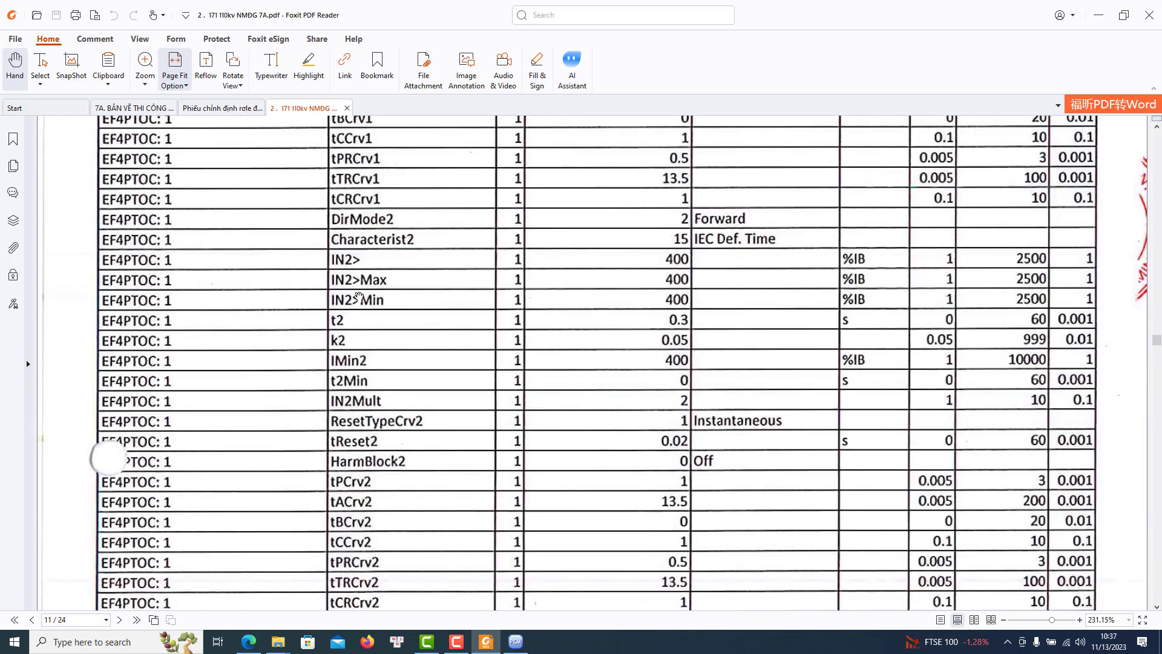
pyautogui.scroll(-20, 368, 299)
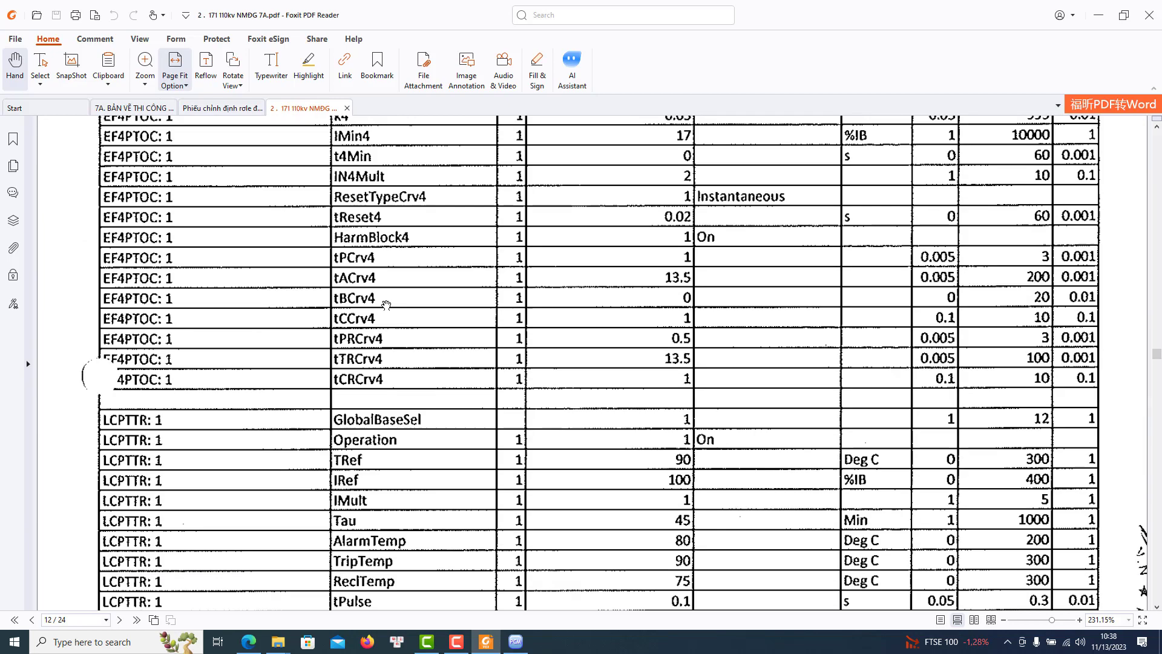
pyautogui.scroll(-10, 388, 305)
pyautogui.scroll(5, 393, 310)
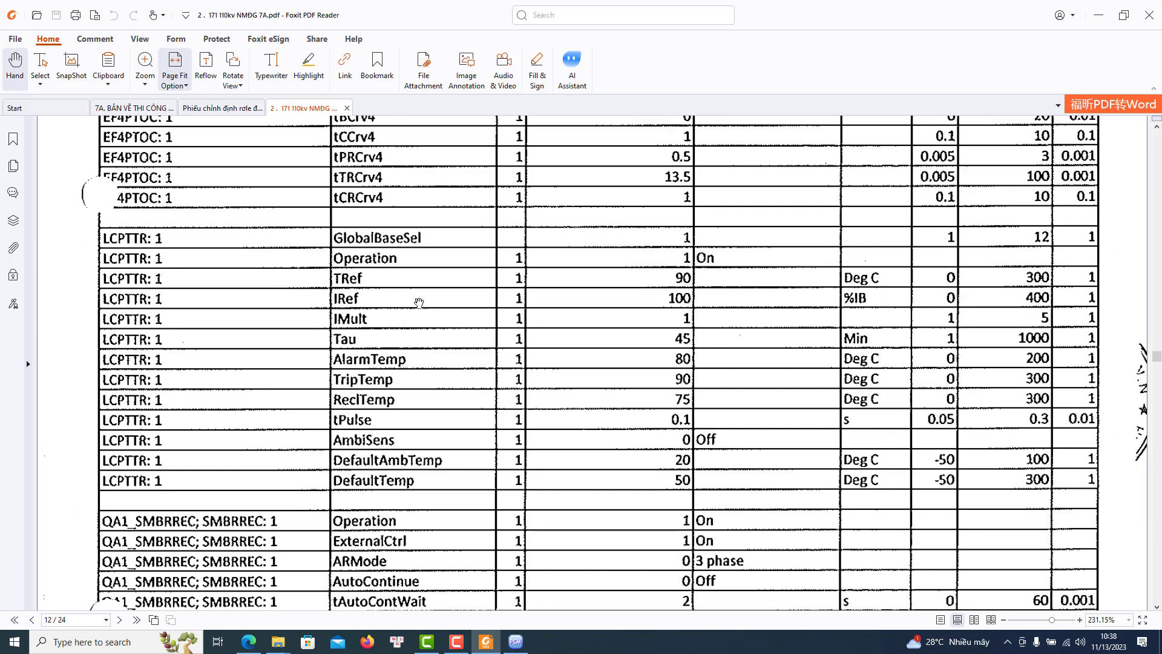
pyautogui.scroll(4, 417, 289)
pyautogui.scroll(20, 416, 289)
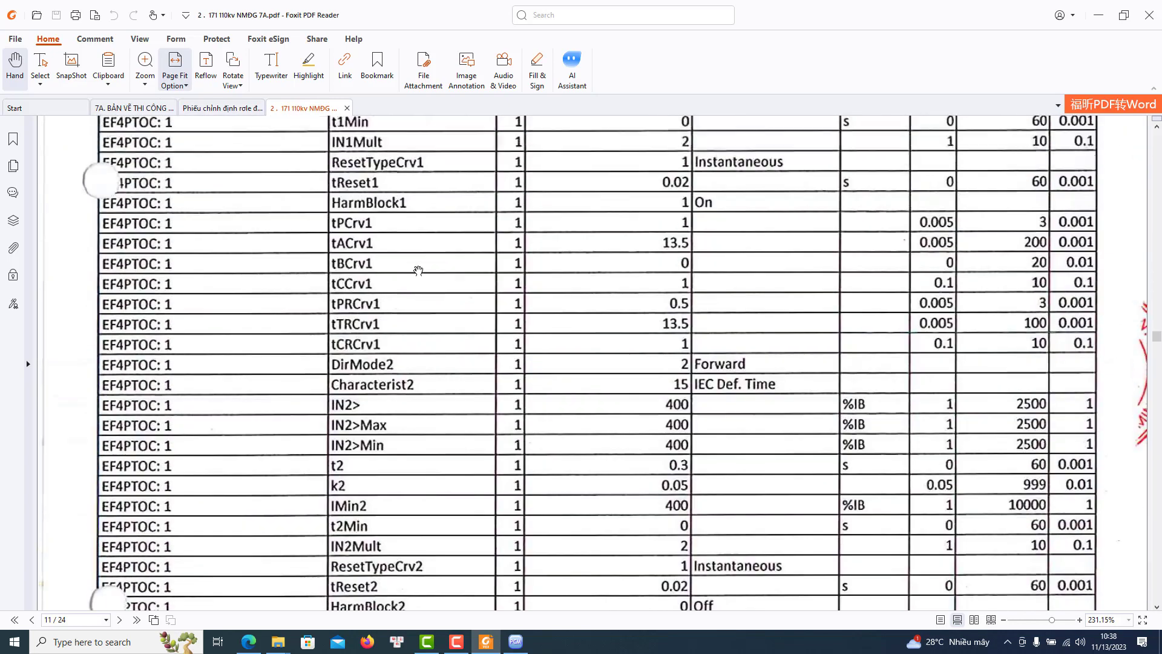
pyautogui.scroll(20, 425, 264)
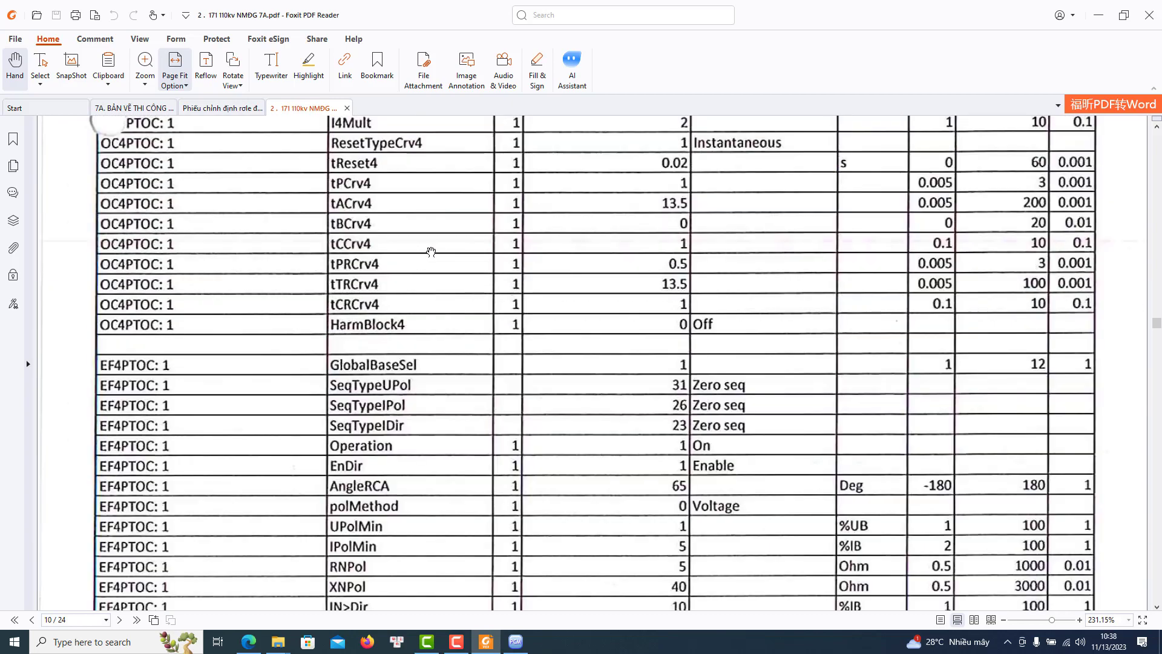
pyautogui.scroll(15, 431, 252)
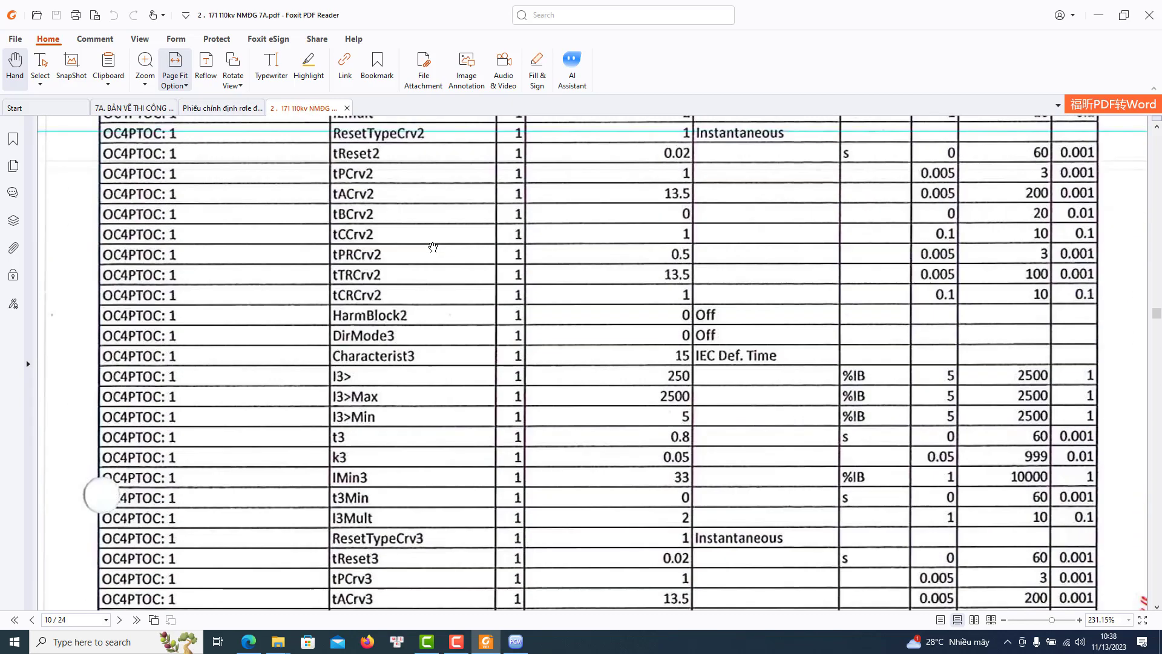
pyautogui.scroll(10, 289, 303)
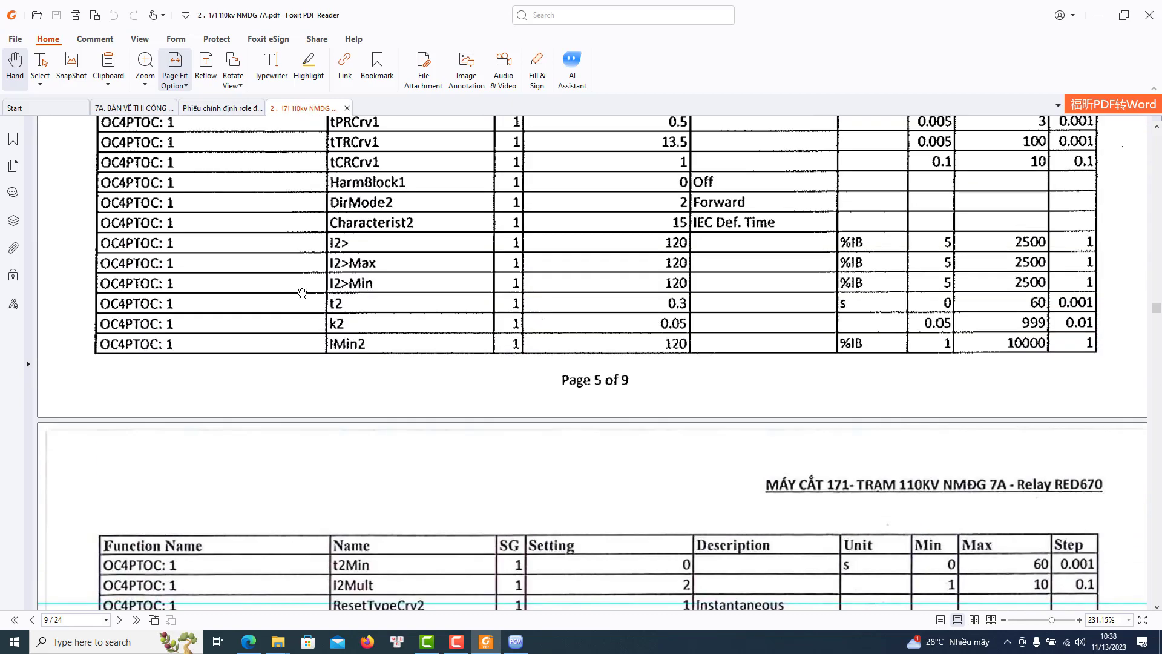
pyautogui.scroll(10, 313, 283)
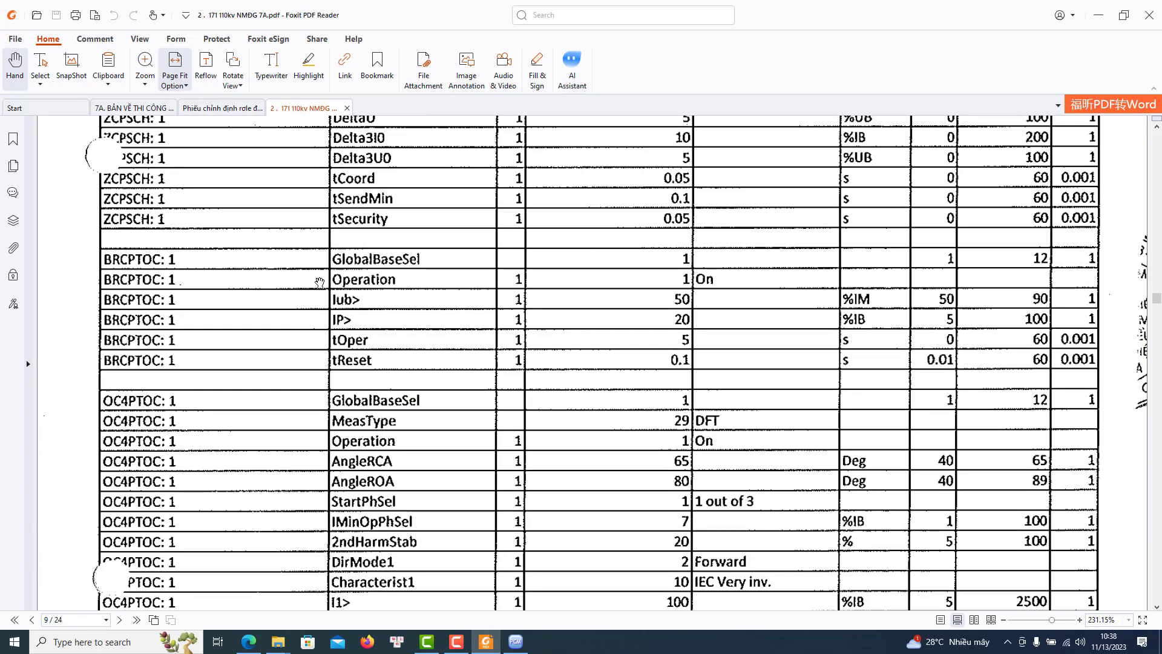
pyautogui.scroll(-5, 324, 235)
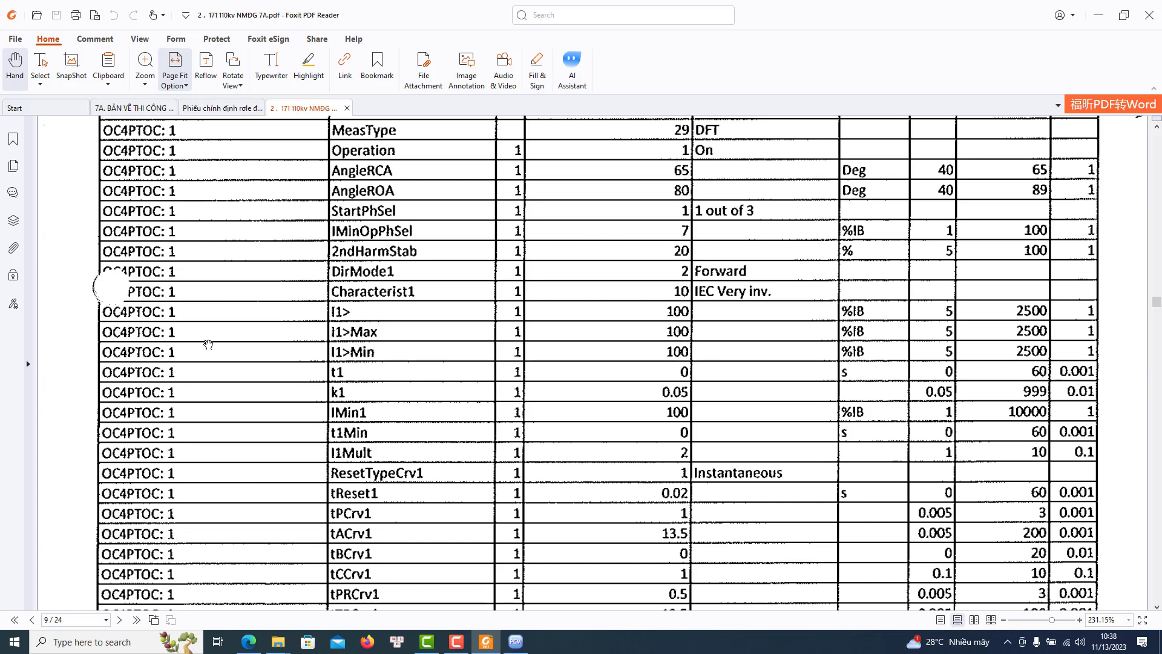
pyautogui.scroll(1, 185, 343)
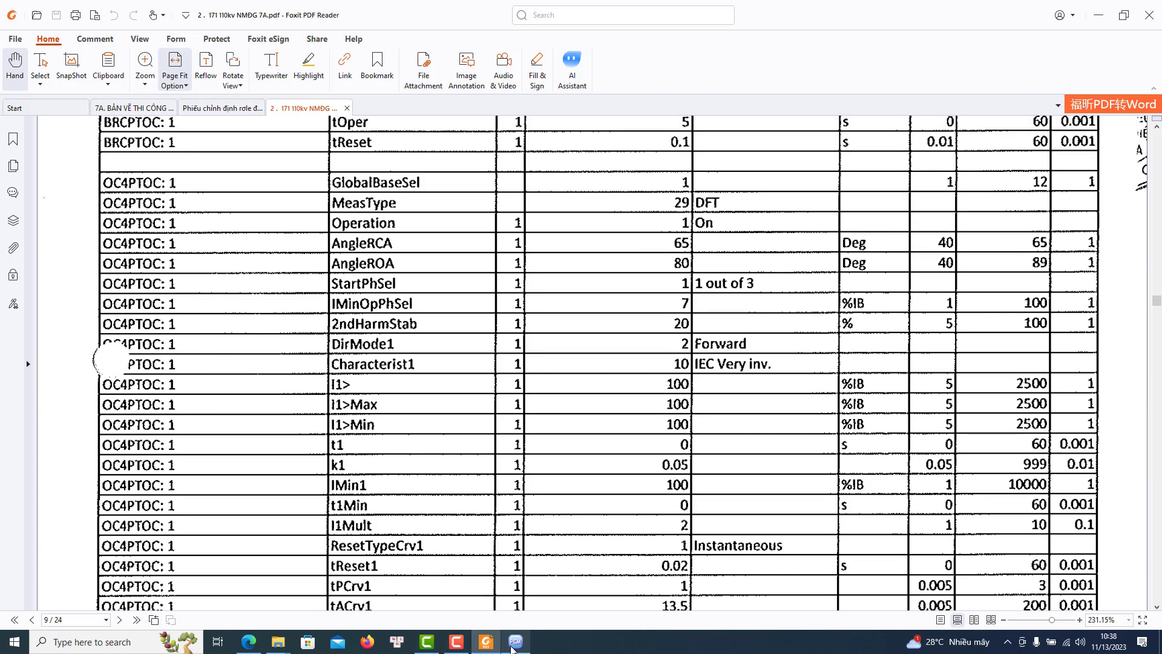
# Return to PCM600 and add an OC4PTOC block below the BROKE CONDUCTOR block, accepting the default instance assignment
pyautogui.moveTo(512, 648)
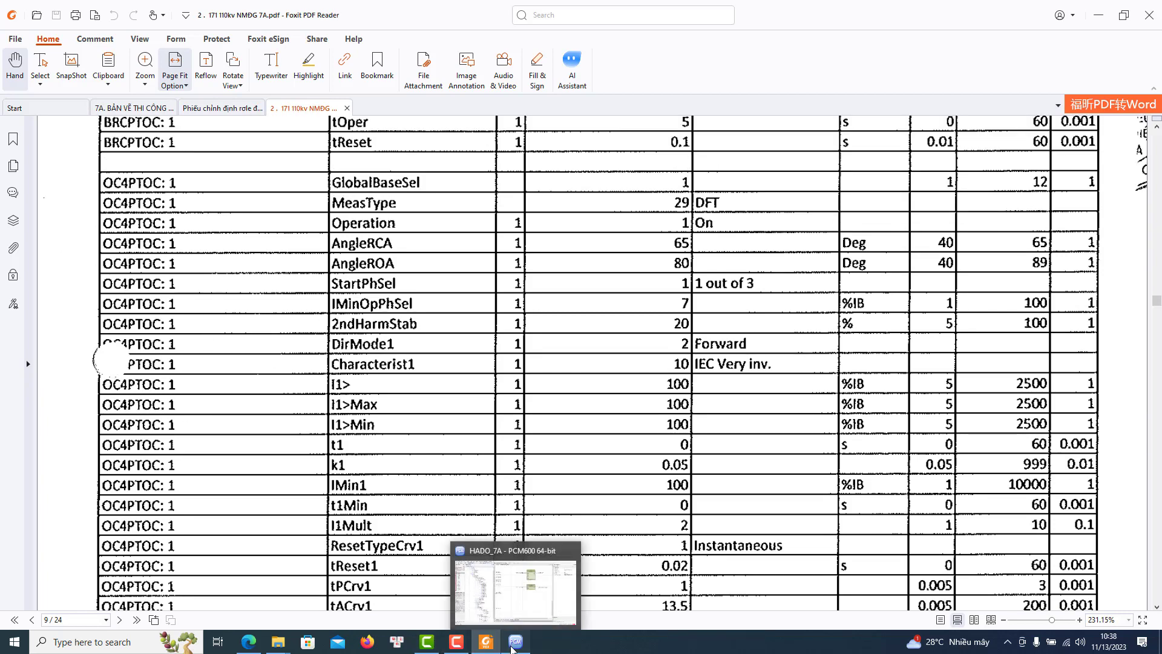
pyautogui.click(512, 648)
pyautogui.moveTo(639, 569)
pyautogui.mouseDown()
pyautogui.moveTo(623, 569)
pyautogui.moveTo(659, 569)
pyautogui.moveTo(637, 568)
pyautogui.mouseUp()
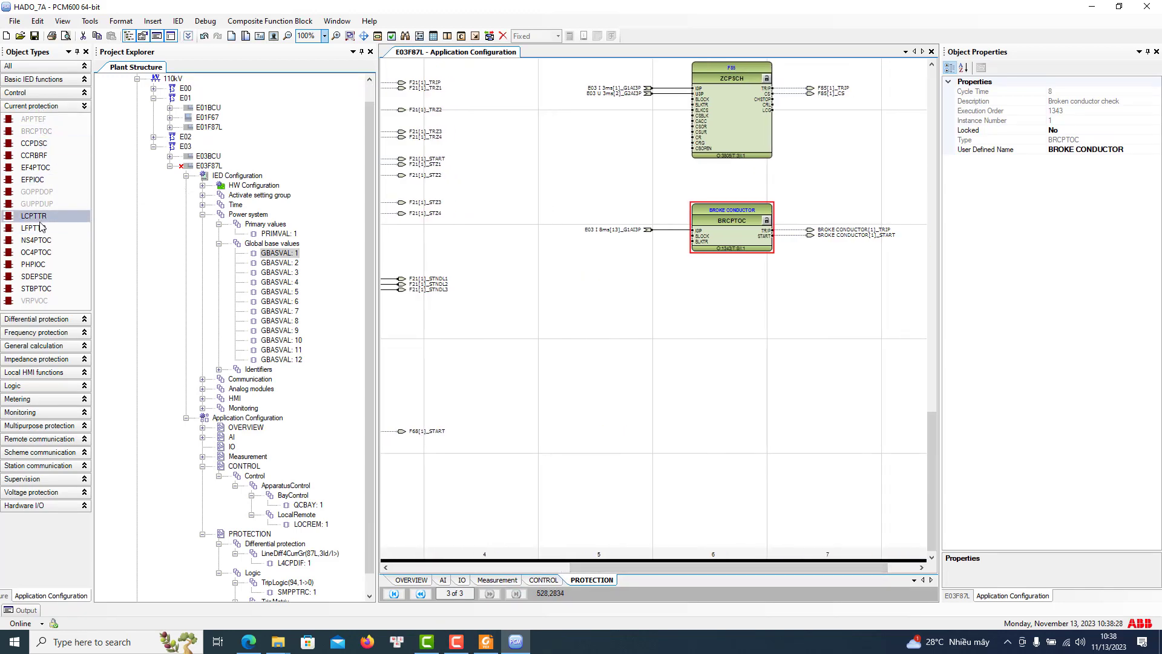
pyautogui.moveTo(37, 252); pyautogui.dragTo(681, 265)
pyautogui.press('Return')
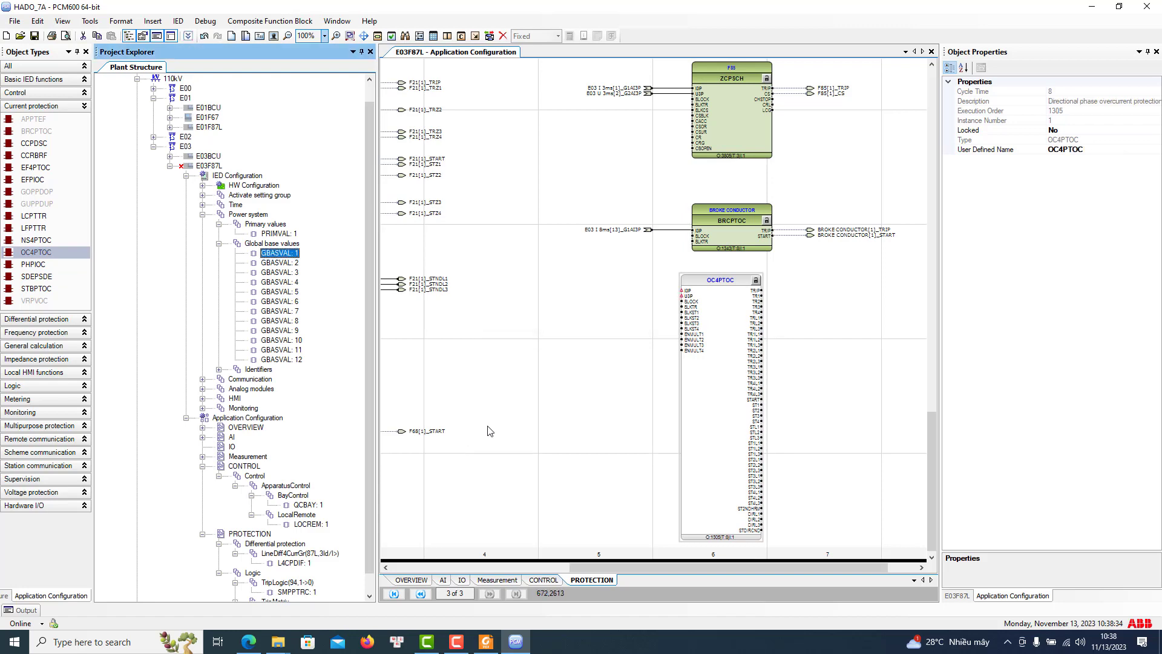
# Insert a new page after page 3 of the PROTECTION application configuration
pyautogui.rightClick(568, 371)
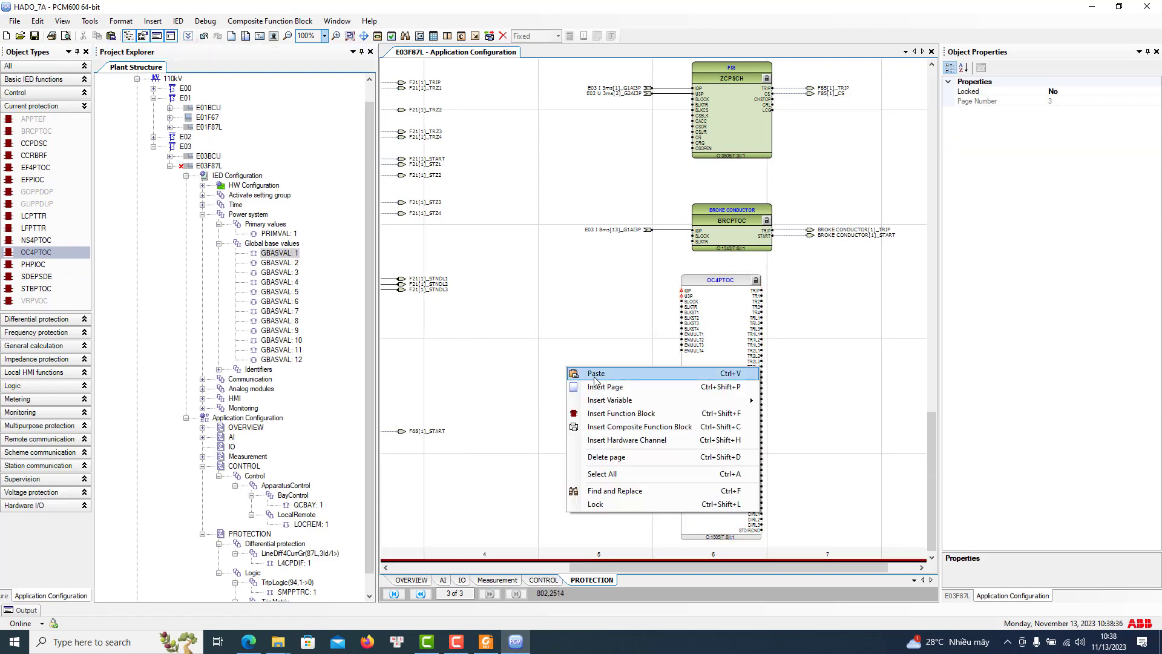
pyautogui.click(606, 393)
pyautogui.scroll(-3, 608, 388)
pyautogui.scroll(3, 612, 372)
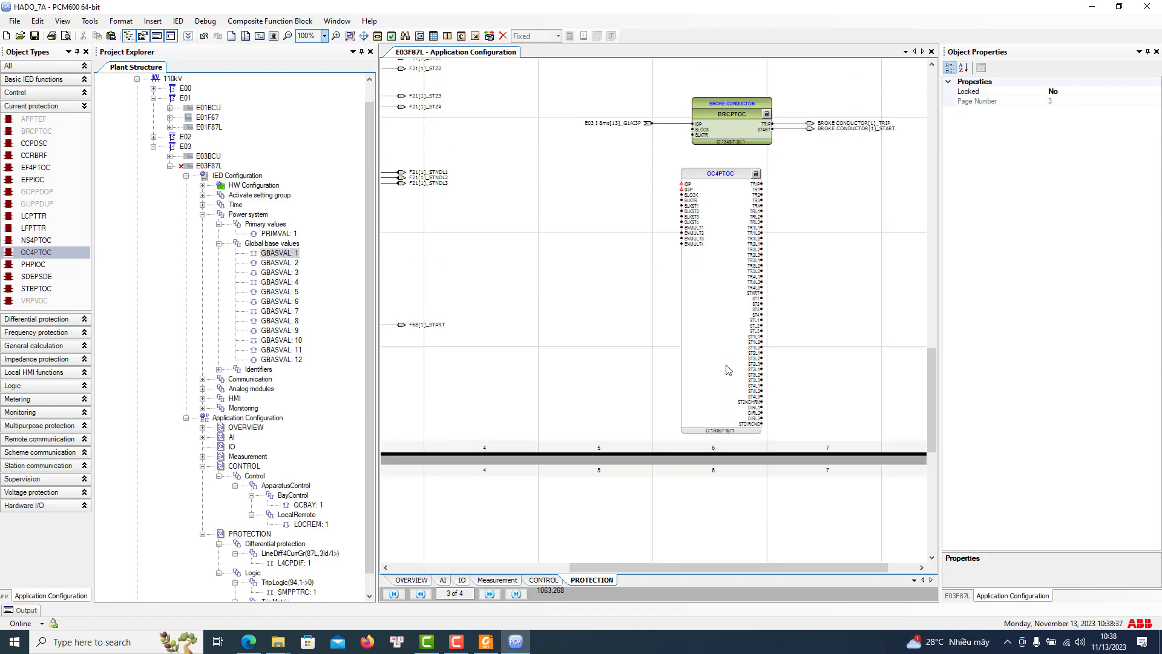
# Set the OC4PTOC block's user defined name to F67
pyautogui.moveTo(725, 371); pyautogui.dragTo(729, 376)
pyautogui.rightClick(731, 380)
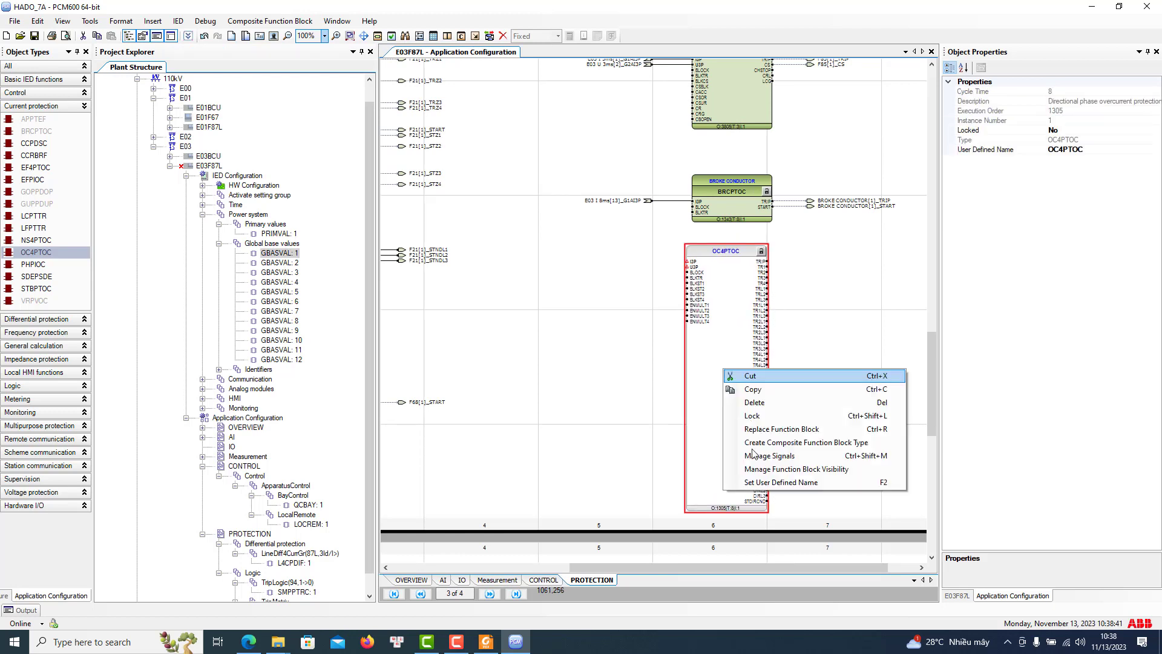
pyautogui.click(763, 480)
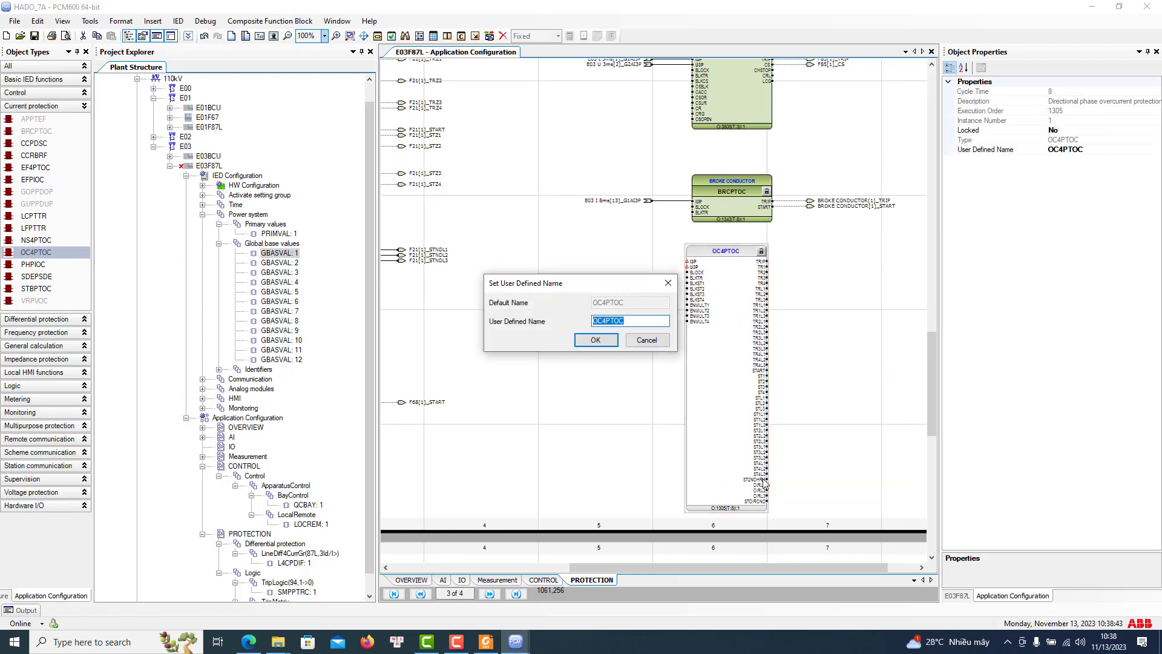
pyautogui.write('F67')
pyautogui.click(595, 340)
# Move the F67 OC4PTOC block from page 3 onto the newly inserted page 4
pyautogui.scroll(-5, 823, 327)
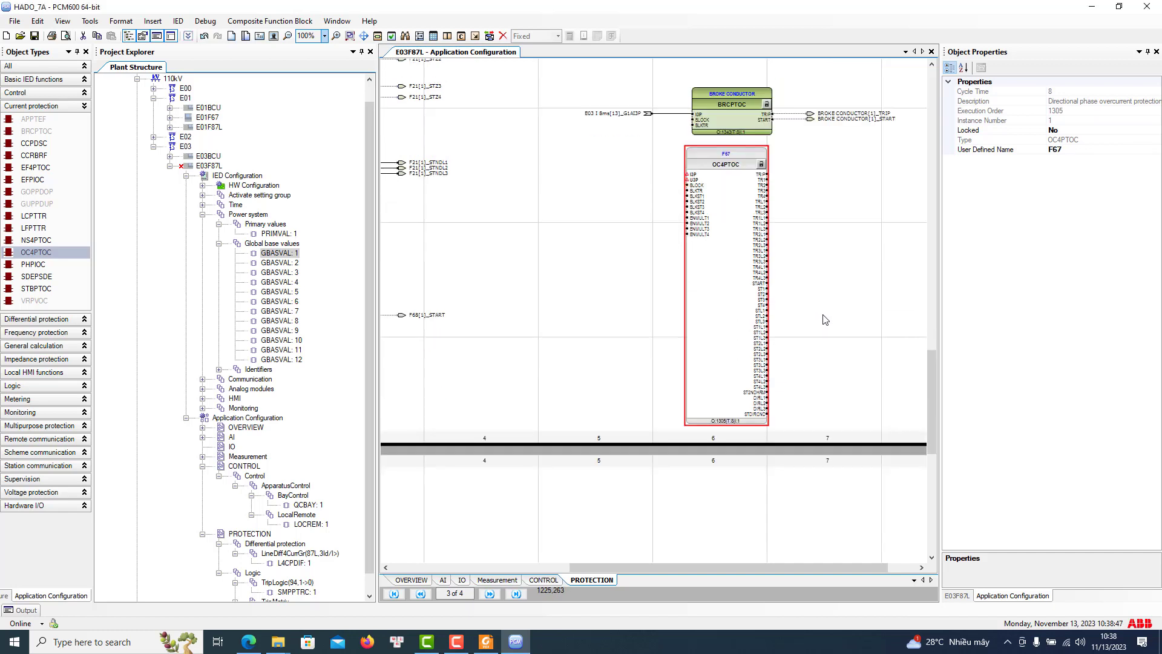
pyautogui.moveTo(715, 138); pyautogui.dragTo(604, 499)
pyautogui.scroll(3, 784, 254)
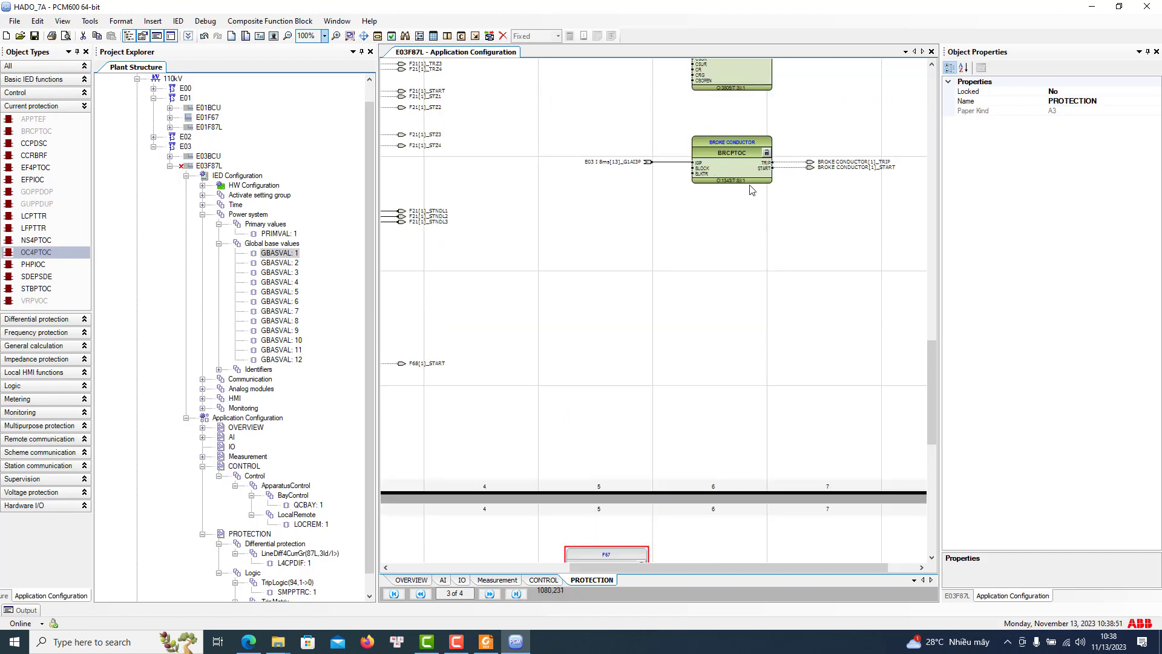
# Examine the execution order and cycle time of the BROKE CONDUCTOR block and compare them with those of the F67 block
pyautogui.click(735, 173)
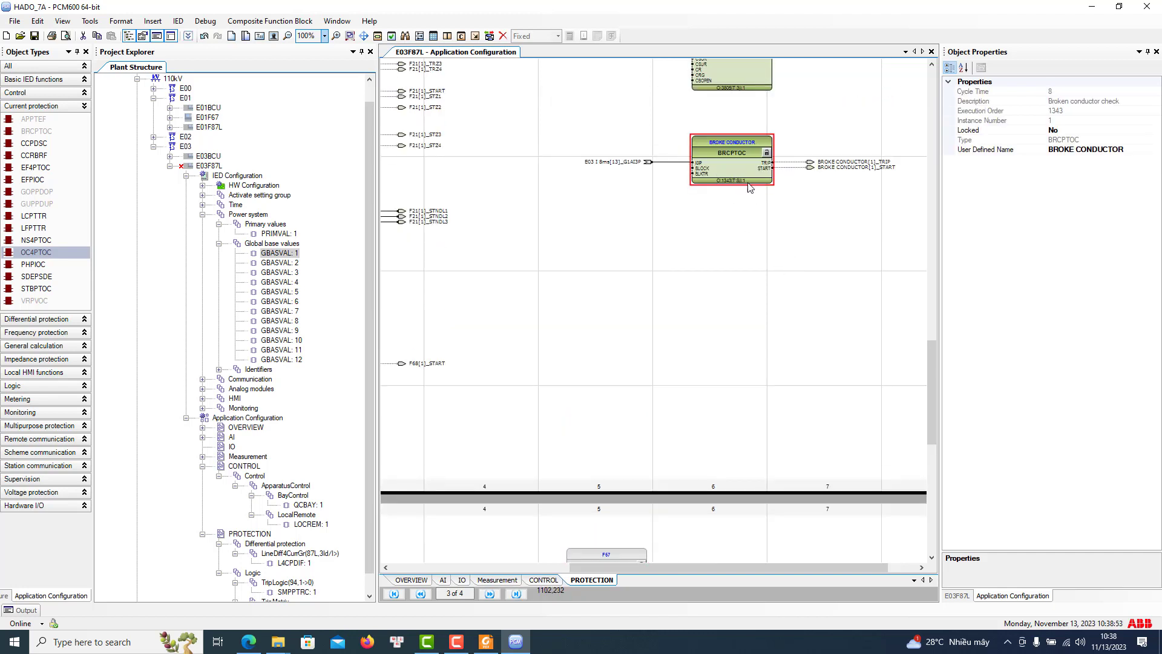
pyautogui.scroll(1, 741, 194)
pyautogui.scroll(4, 741, 193)
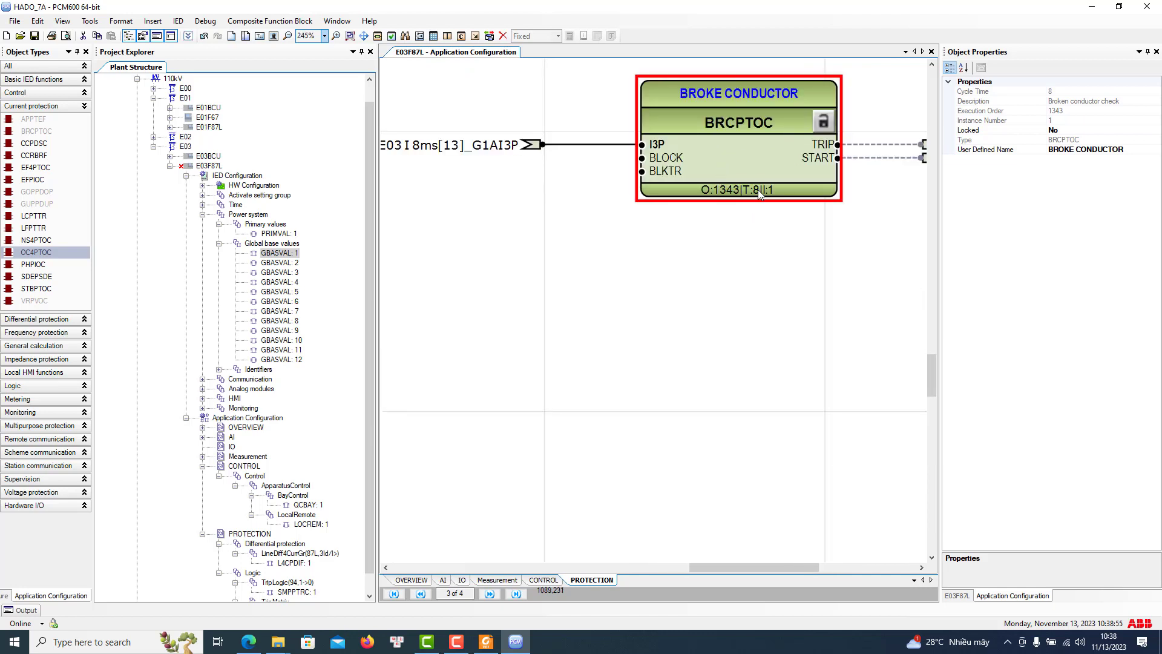
pyautogui.scroll(5, 712, 237)
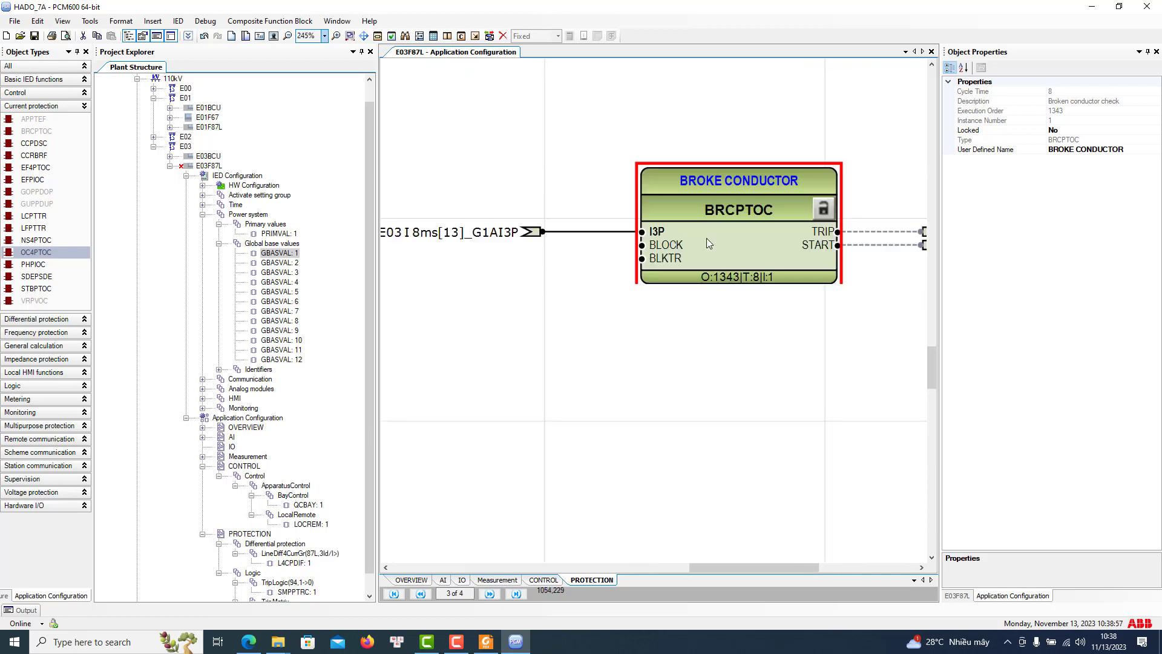
pyautogui.scroll(2, 754, 230)
pyautogui.scroll(-6, 753, 245)
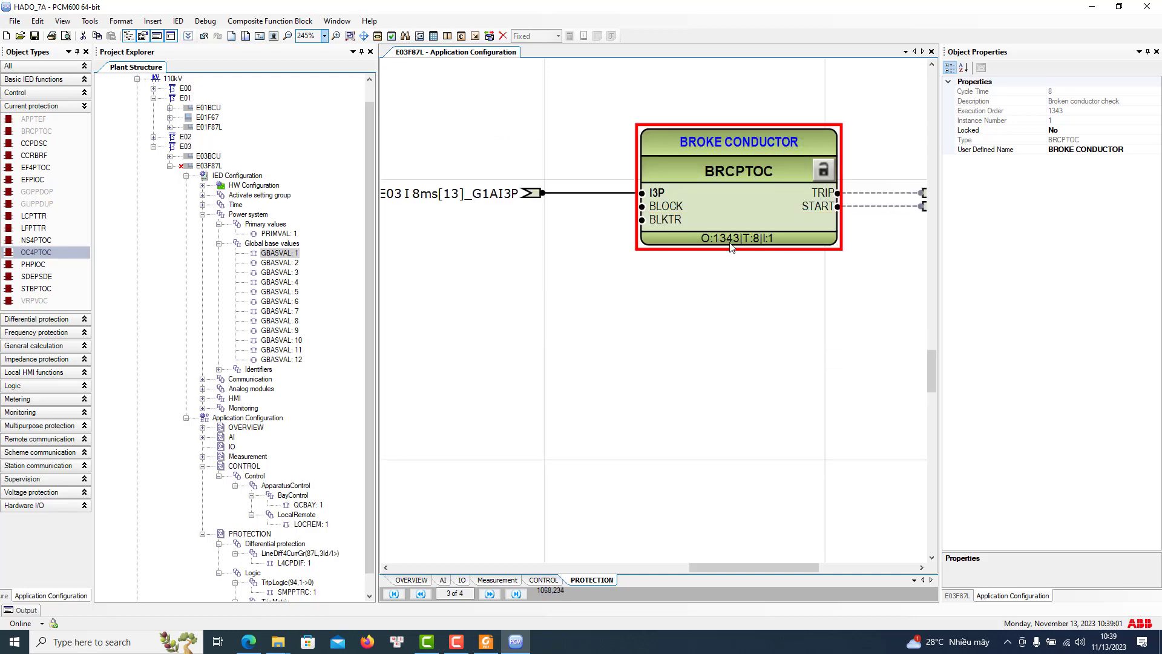
pyautogui.scroll(-5, 732, 245)
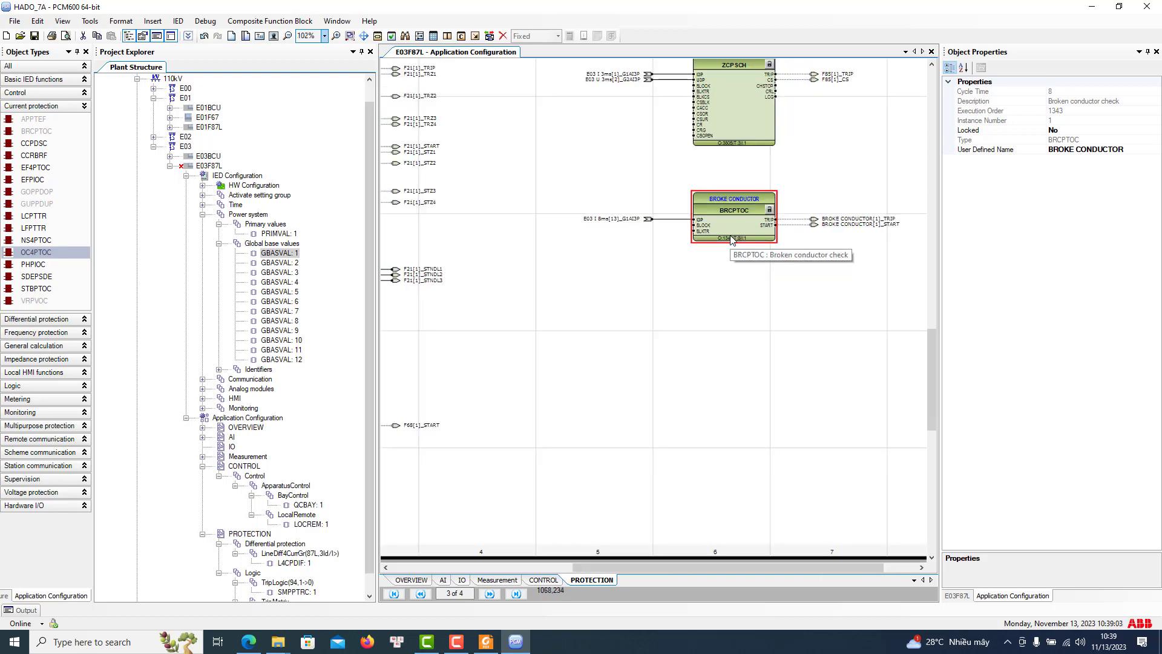
pyautogui.scroll(-1, 731, 240)
pyautogui.click(743, 353)
pyautogui.scroll(-6, 745, 315)
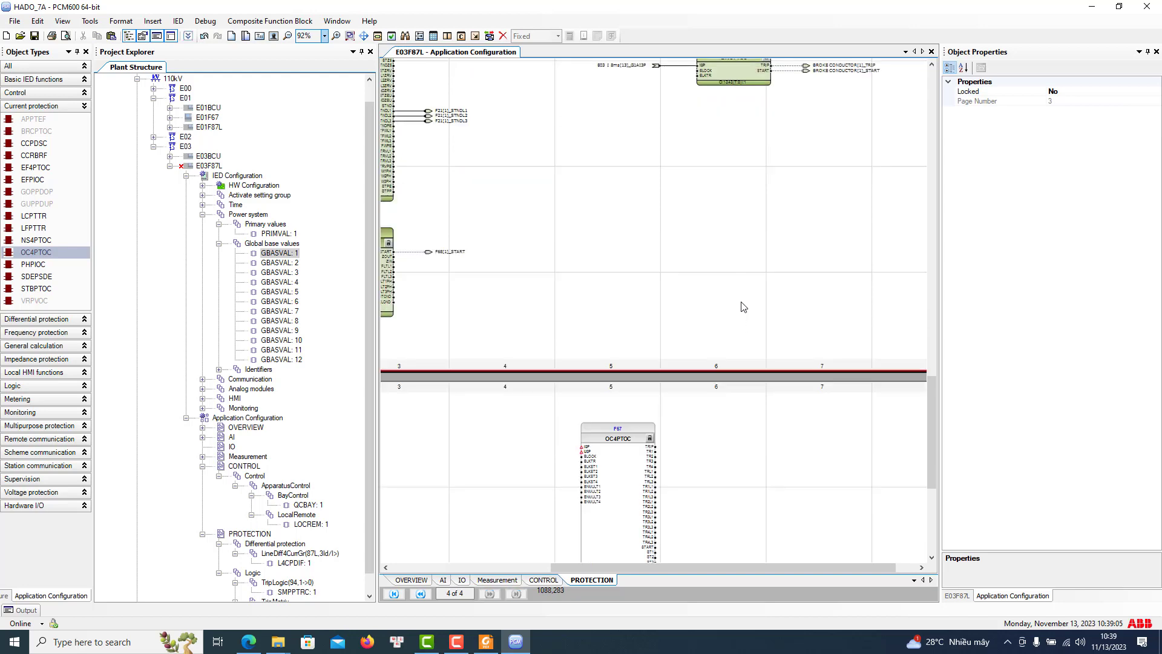
pyautogui.scroll(5, 607, 515)
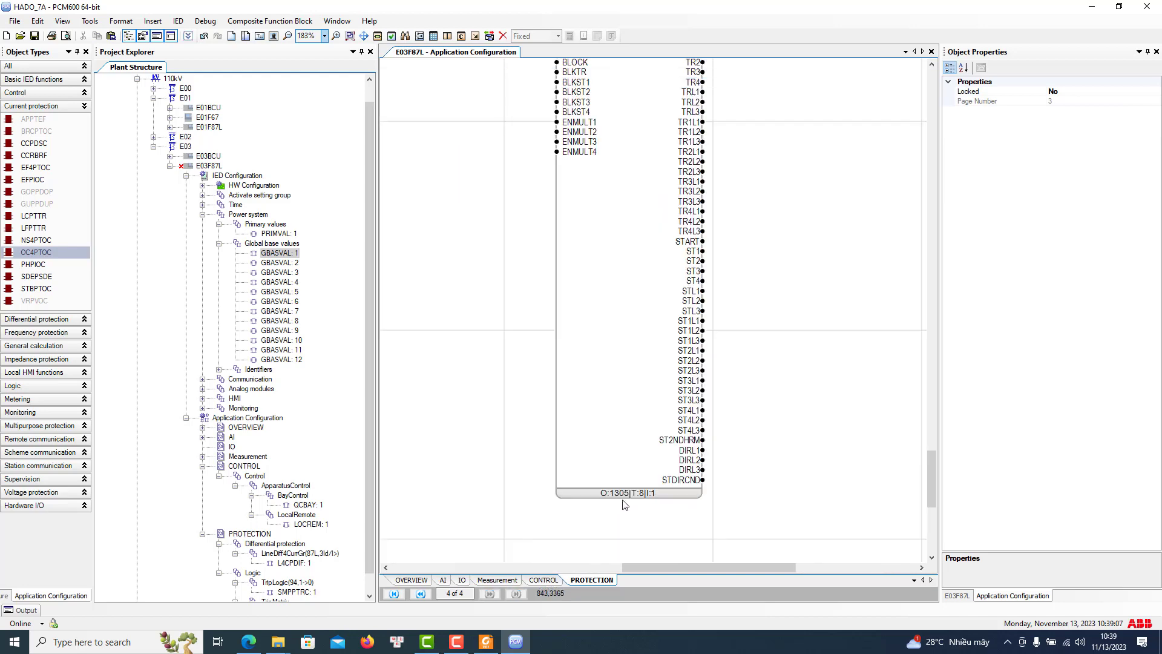
pyautogui.scroll(-4, 636, 481)
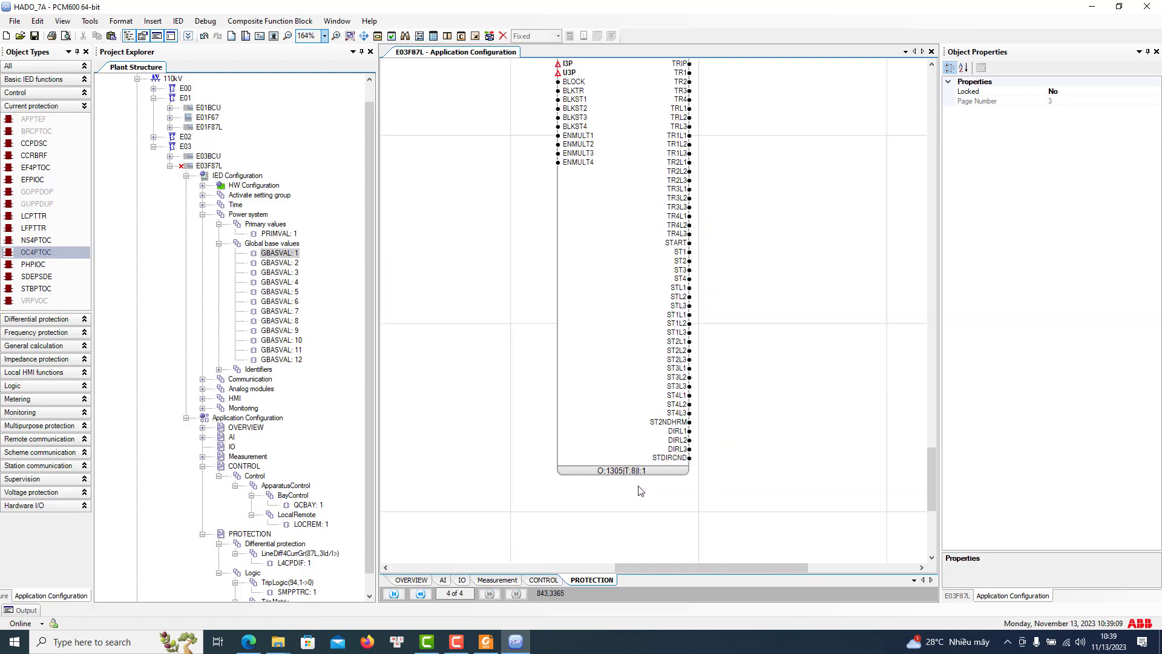
# Reposition the F67 block on page 4 around column 2, spanning rows A to C
pyautogui.hscroll(-3, 693, 572)
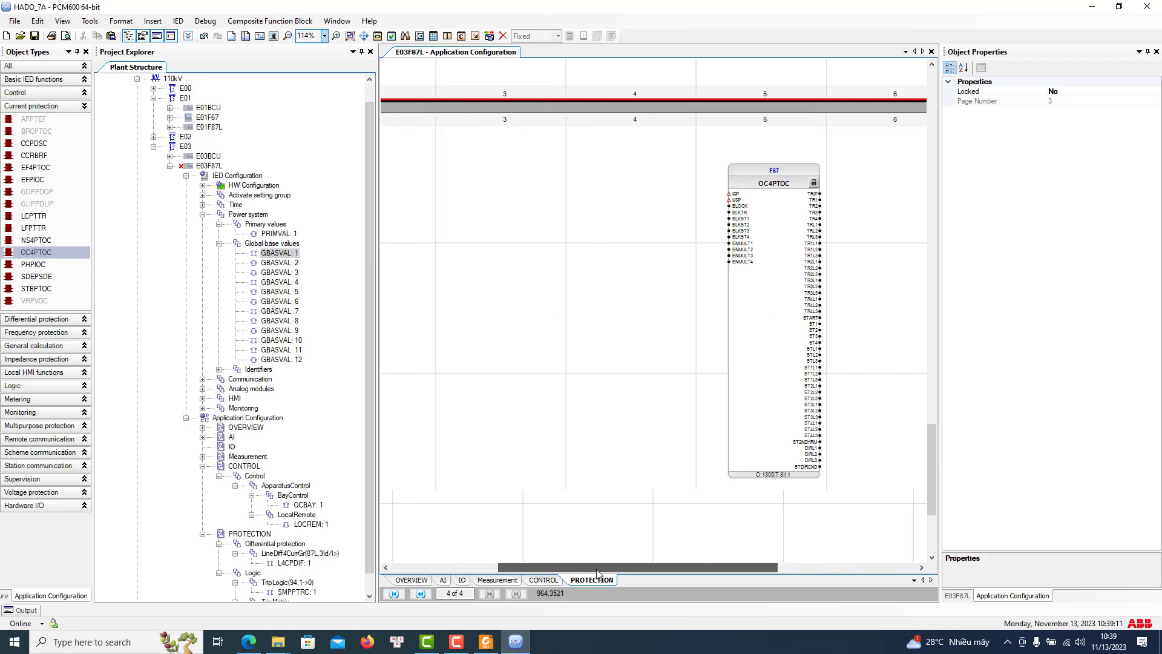
pyautogui.moveTo(881, 370); pyautogui.dragTo(493, 405)
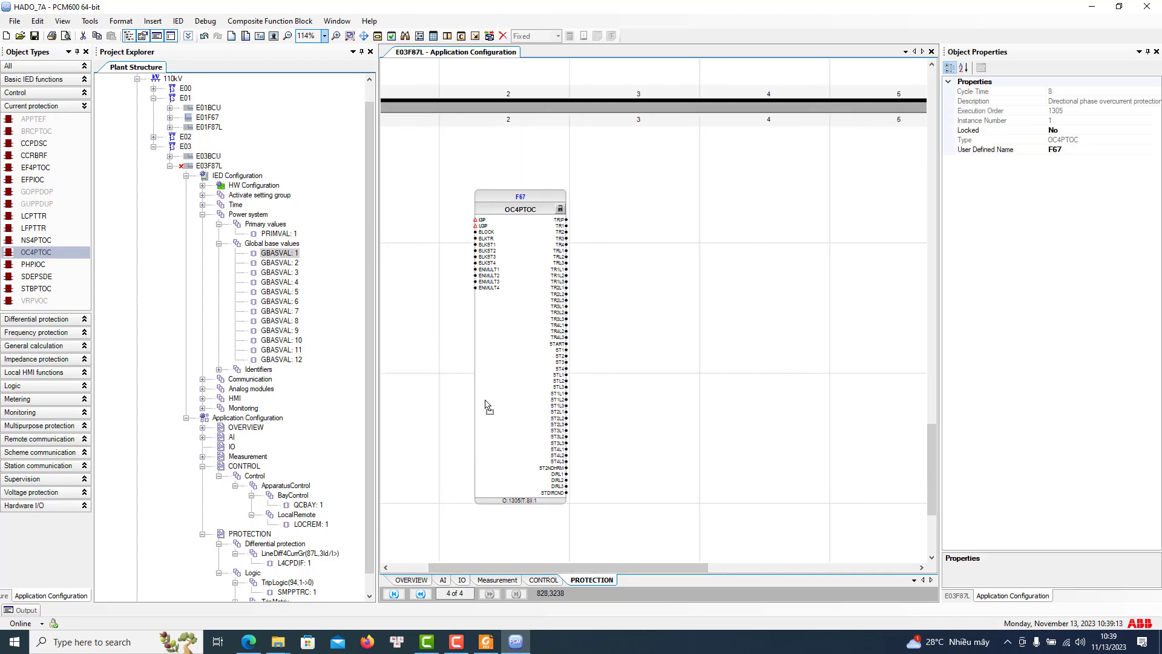
pyautogui.moveTo(583, 572); pyautogui.dragTo(461, 569)
pyautogui.moveTo(582, 396); pyautogui.dragTo(614, 387)
pyautogui.click(686, 337)
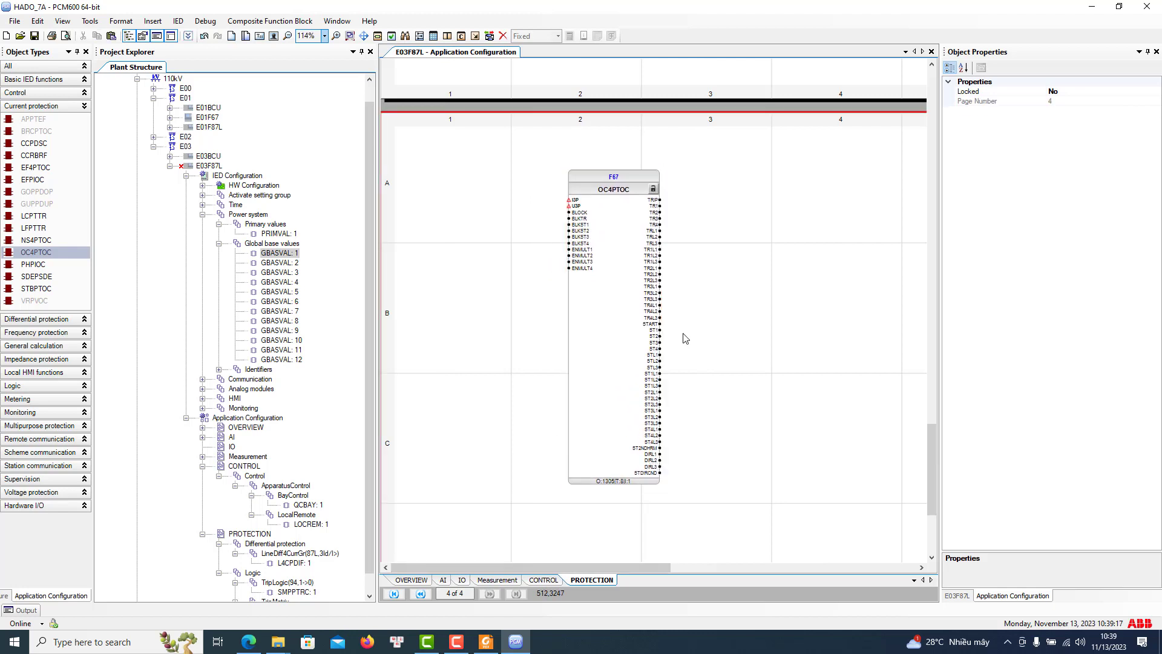
# Connect the F67 block's I3P input to the existing variable E03 I 8ms[13]_G1AI3P
pyautogui.rightClick(577, 203)
pyautogui.moveTo(693, 206)
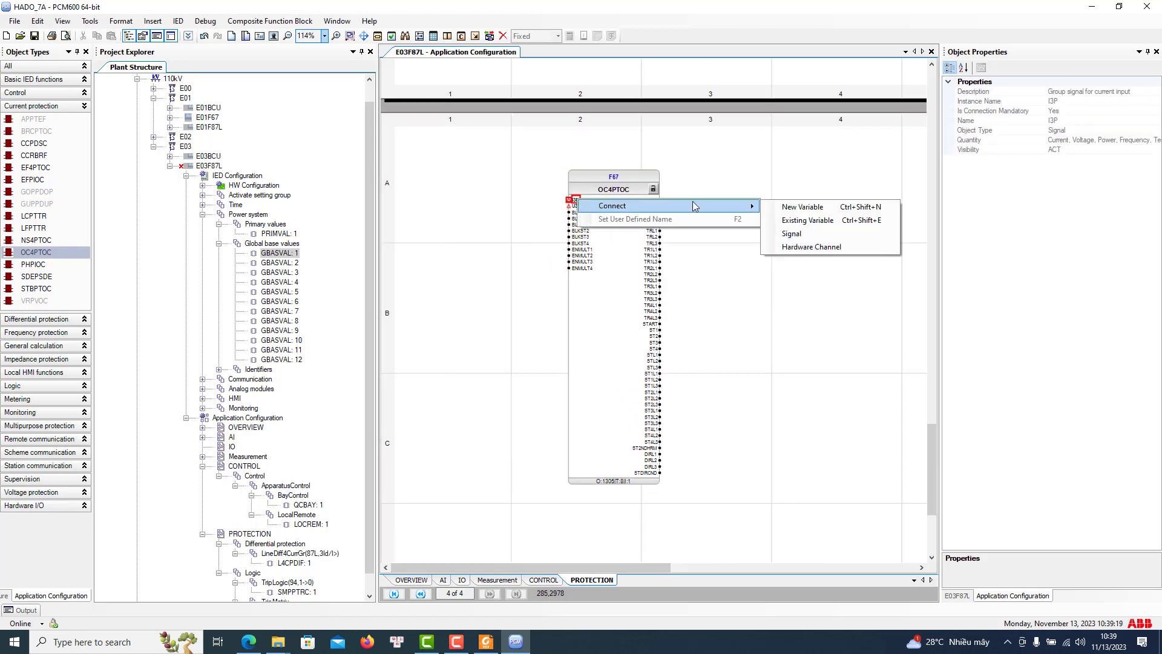
pyautogui.click(807, 222)
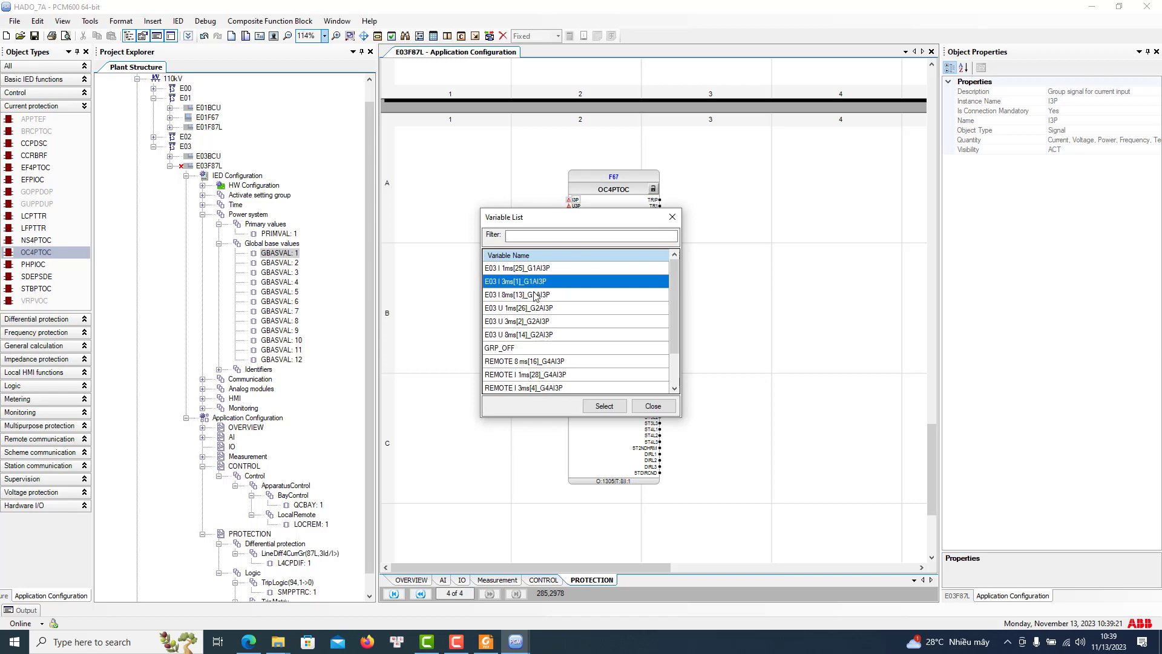
pyautogui.doubleClick(592, 294)
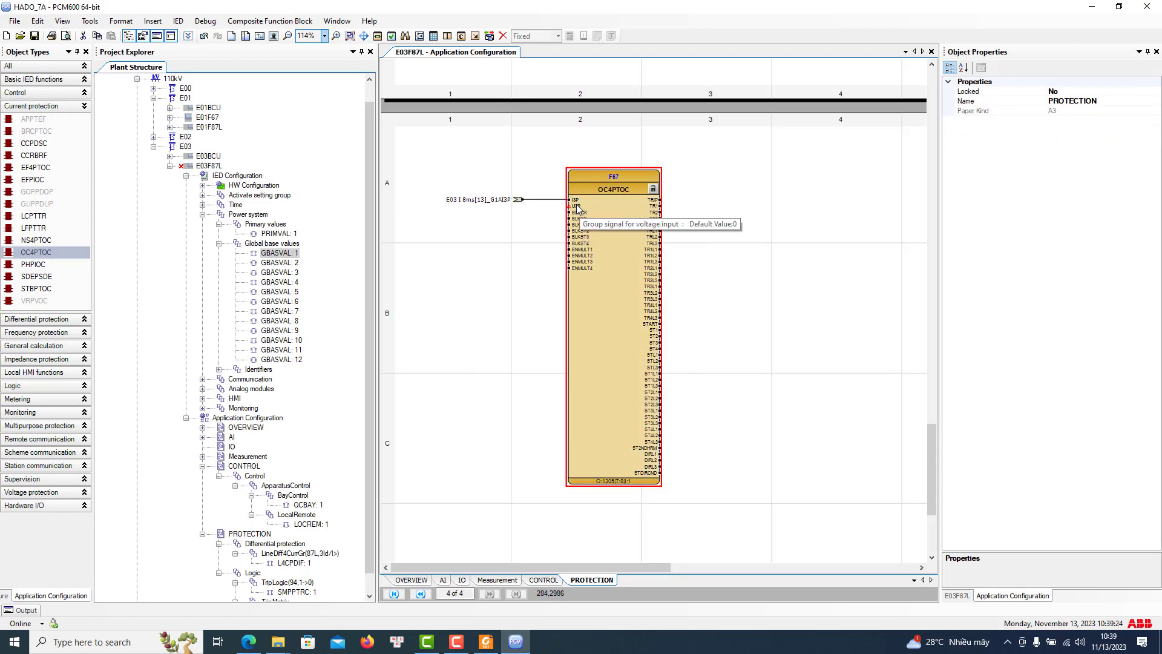